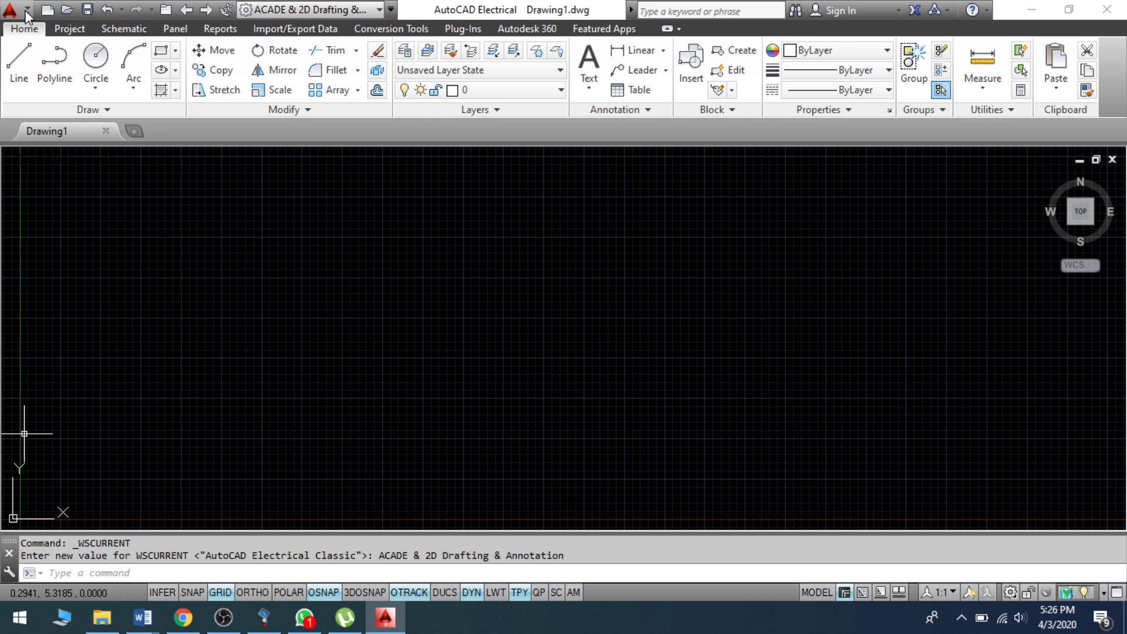
# Open the application menu and dismiss it without choosing anything.
pyautogui.click(26, 13)
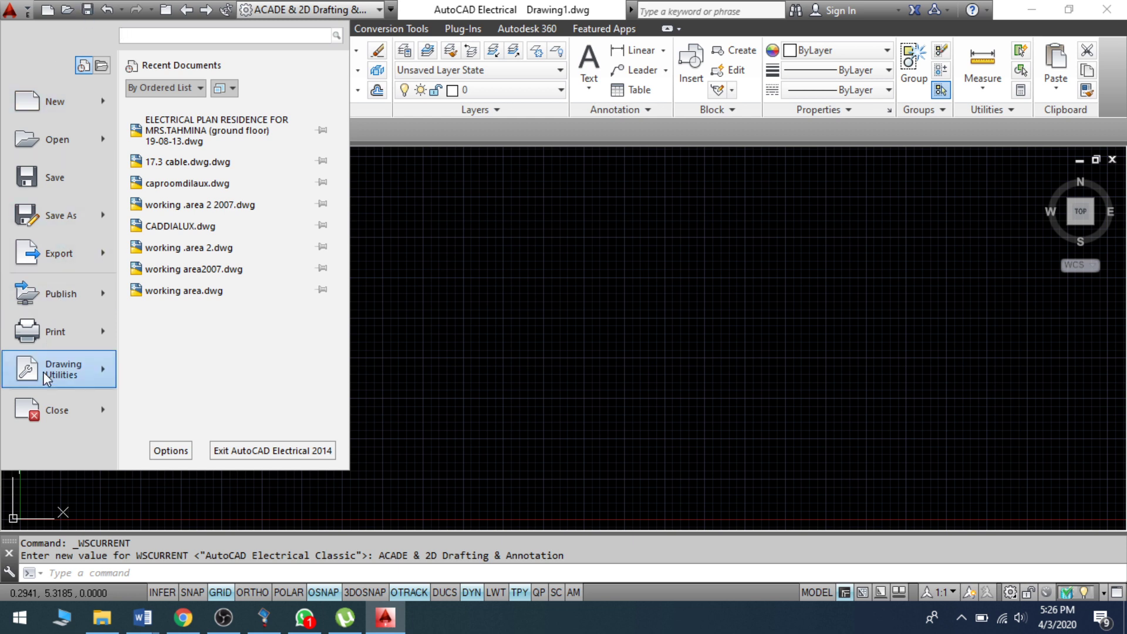
pyautogui.moveTo(47, 382)
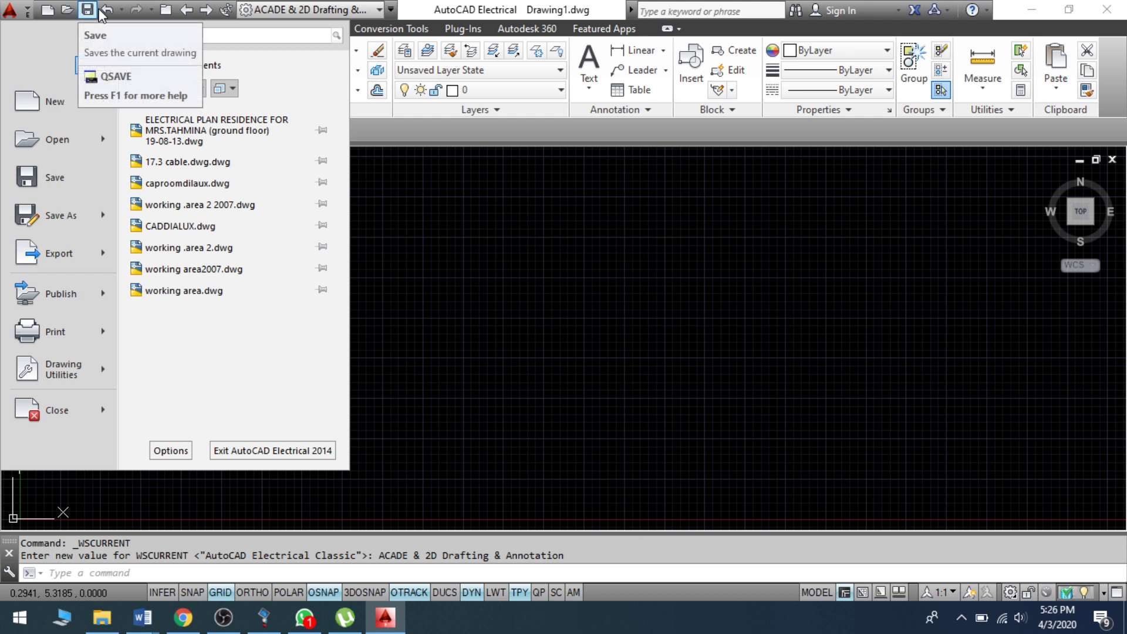
pyautogui.click(166, 11)
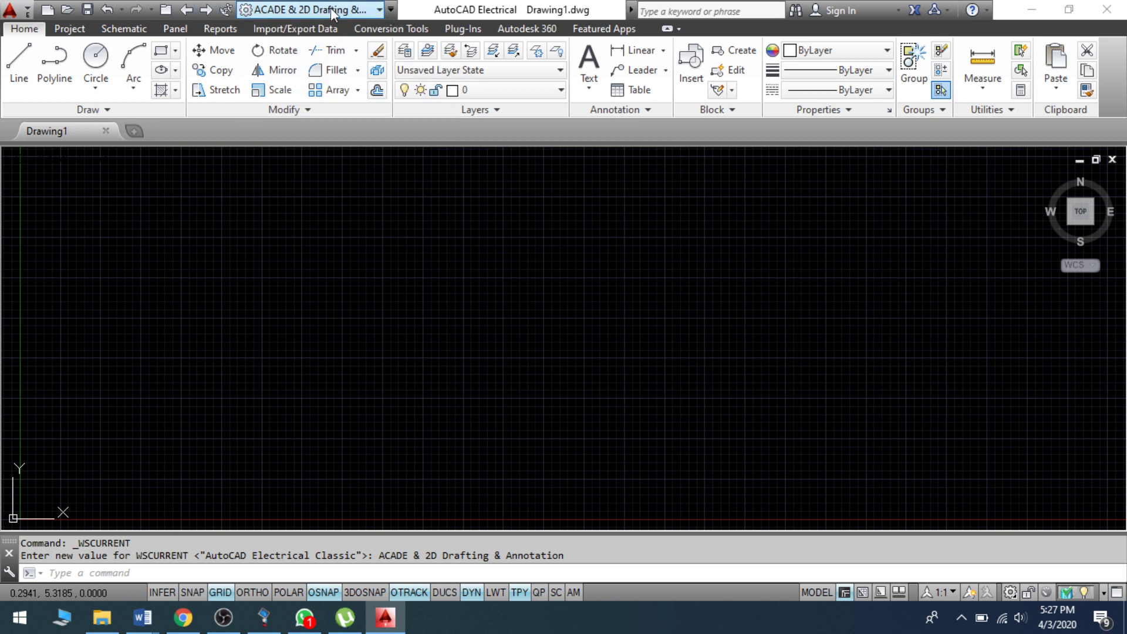
# Switch to ACADE & 3D Modeling, then to the AutoCAD Electrical Classic workspace.
pyautogui.click(380, 10)
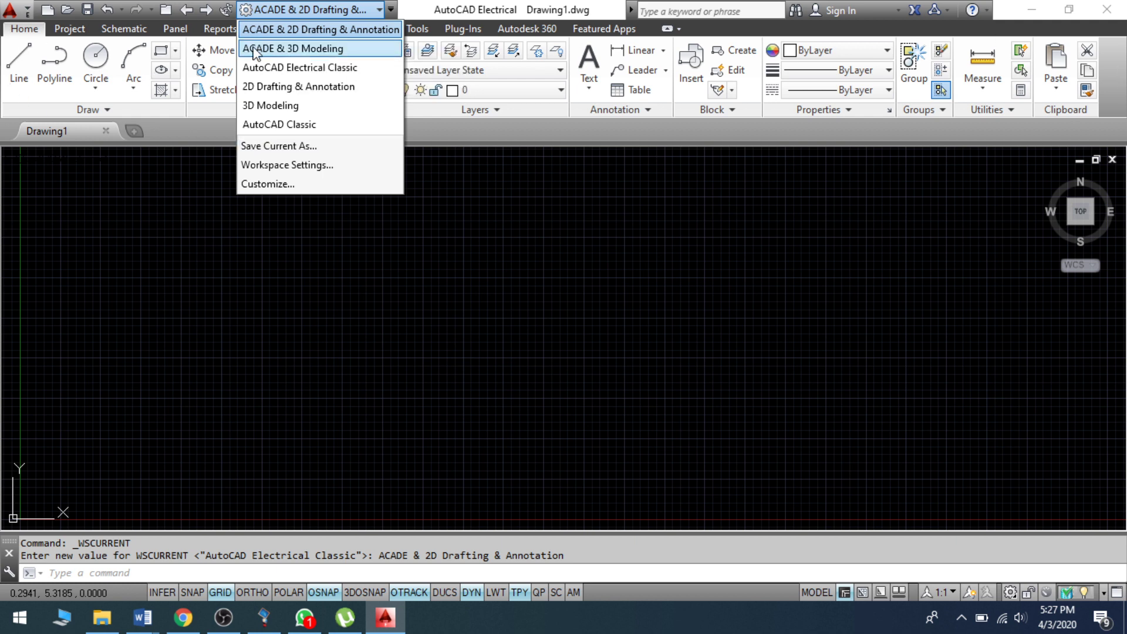
pyautogui.click(318, 32)
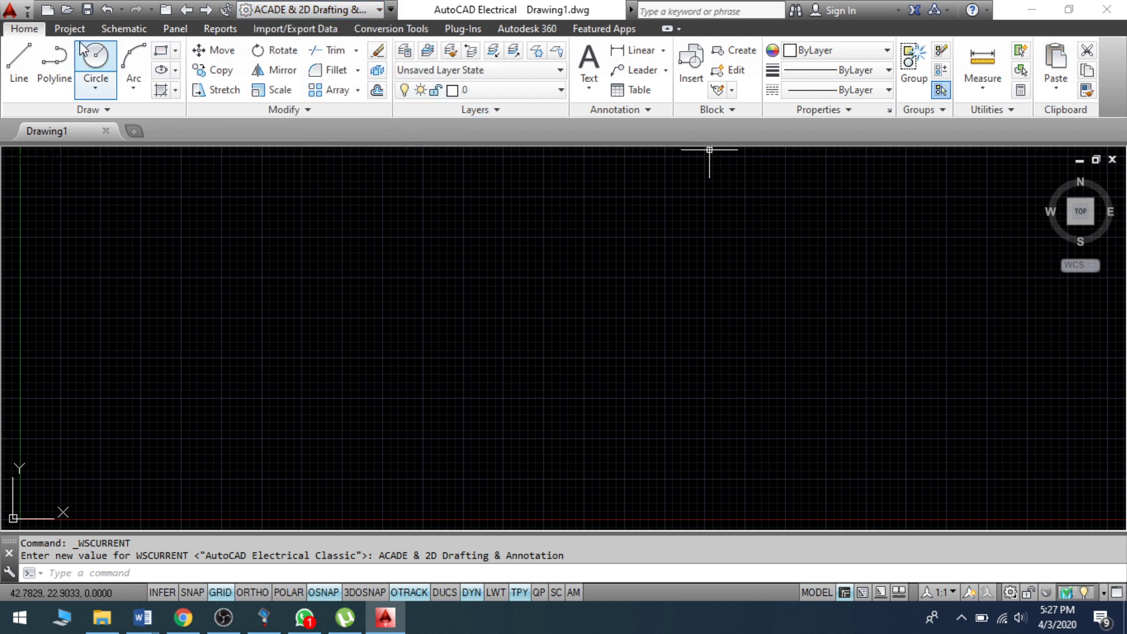
pyautogui.click(379, 9)
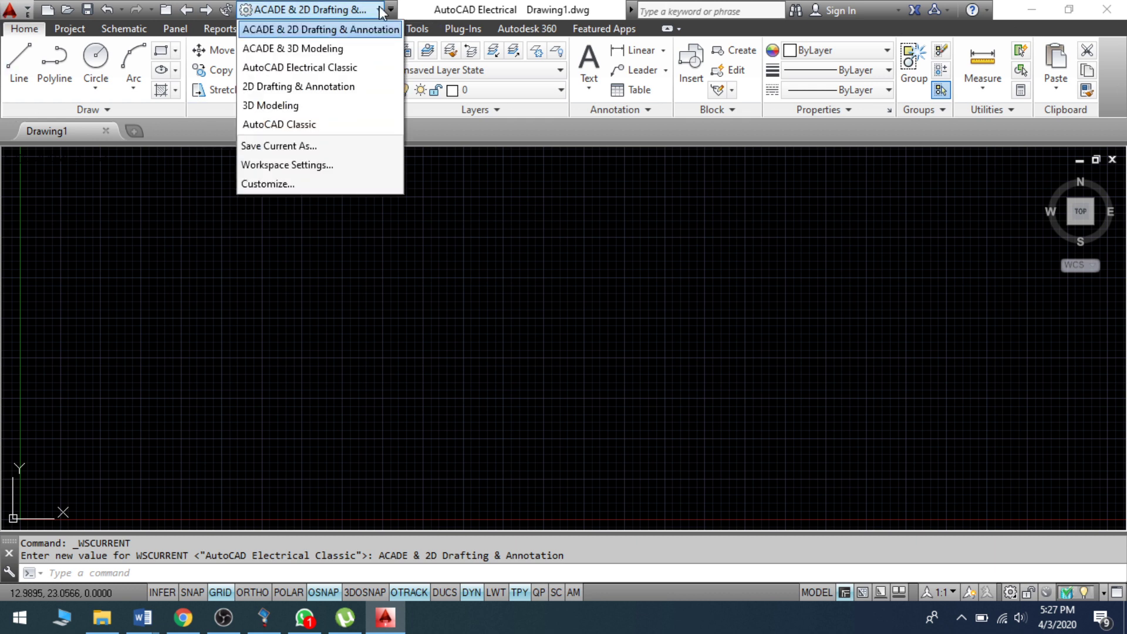
pyautogui.click(301, 51)
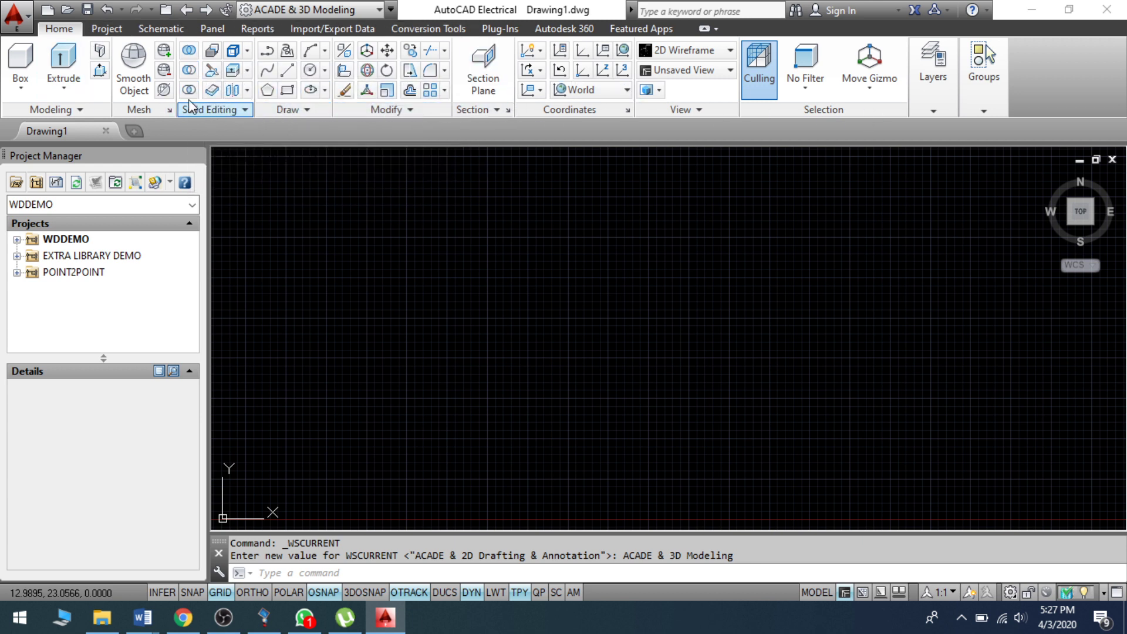
pyautogui.click(380, 10)
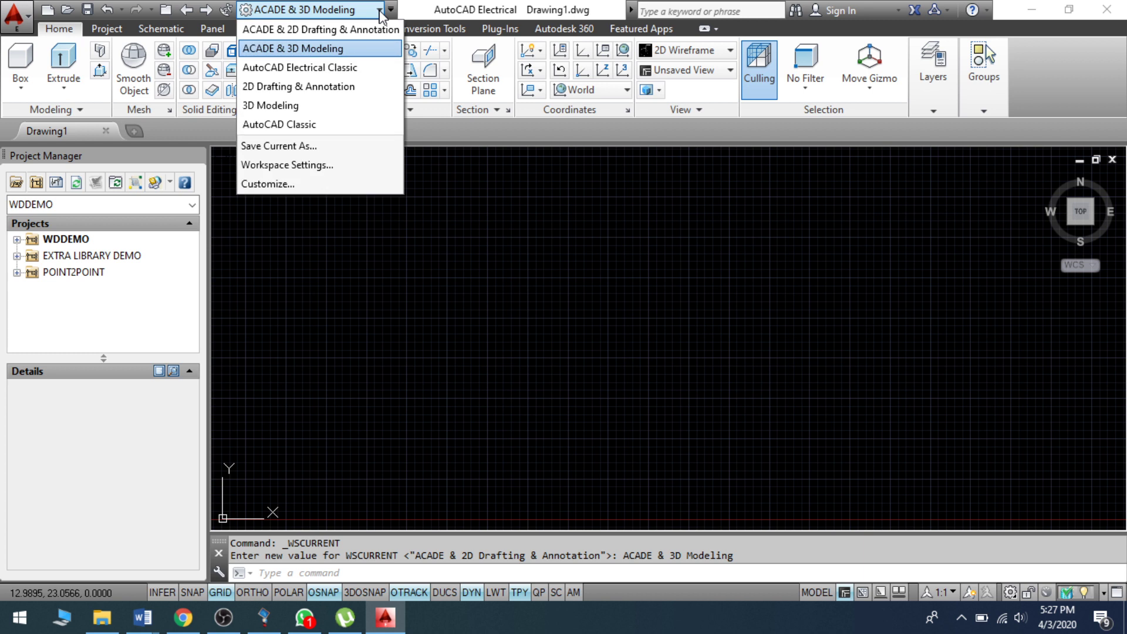
pyautogui.click(298, 73)
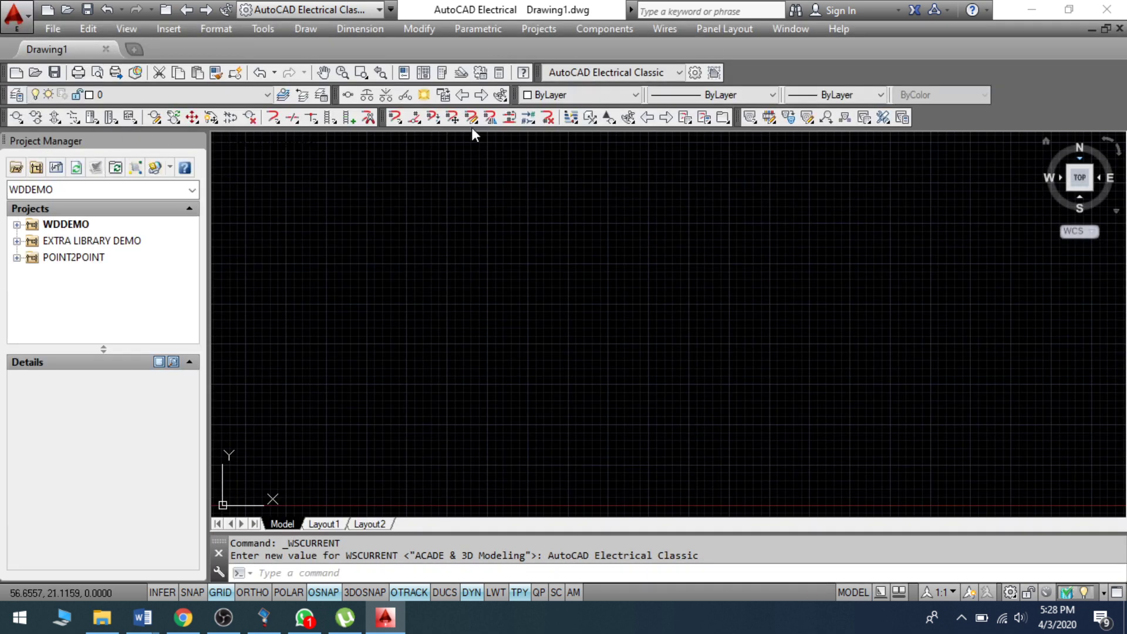
# Switch through 2D Drafting & Annotation and 3D Modeling to the AutoCAD Classic workspace.
pyautogui.click(378, 11)
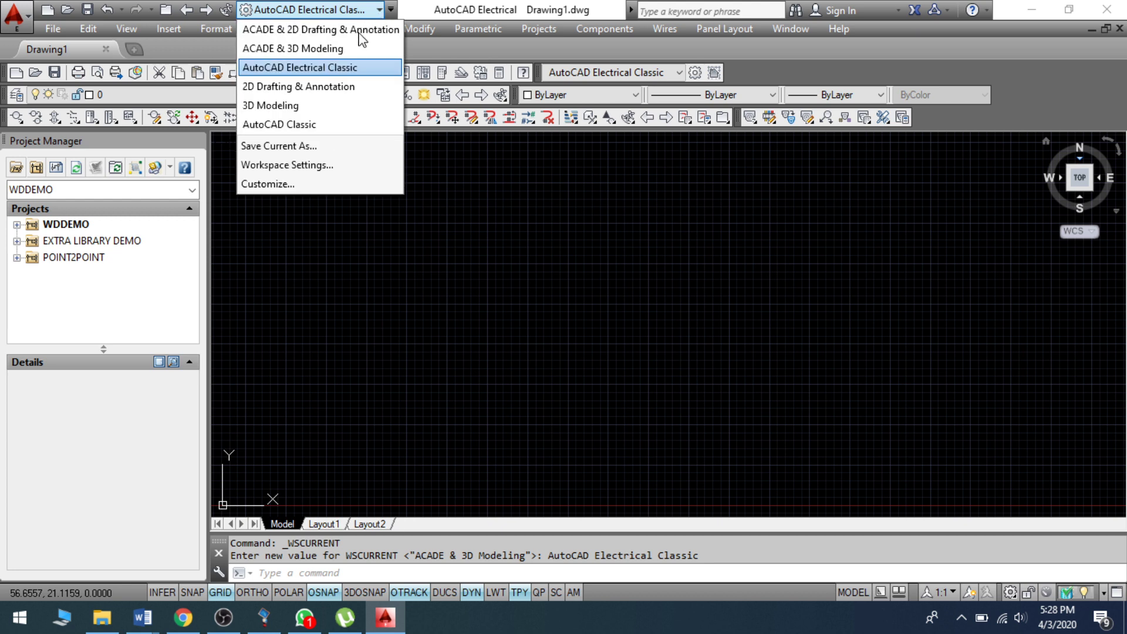
pyautogui.click(280, 88)
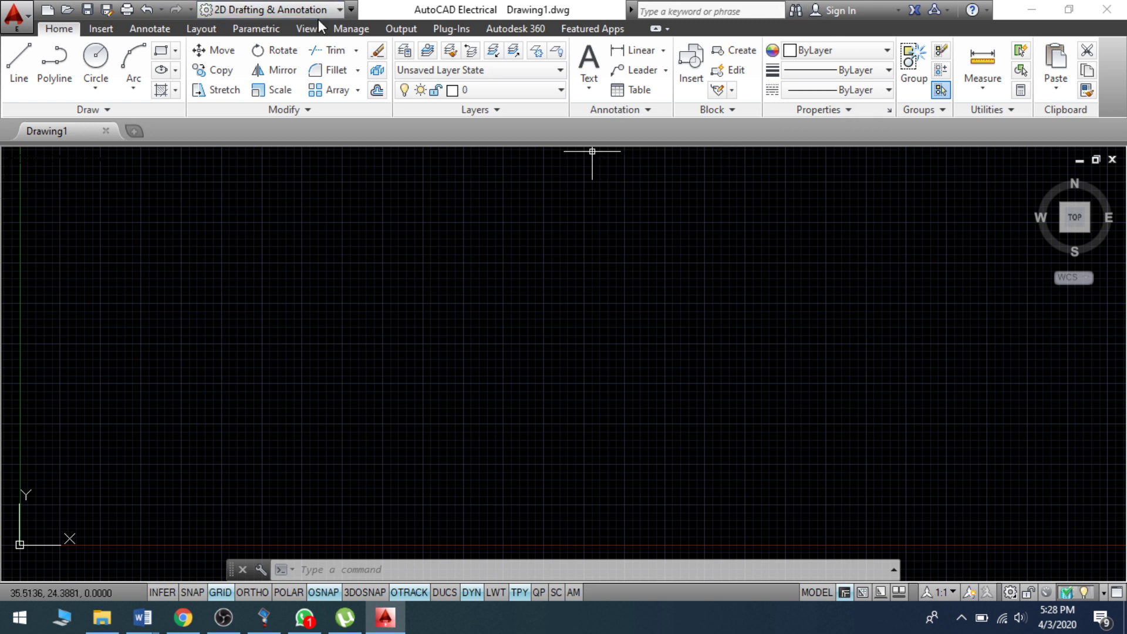
pyautogui.click(339, 10)
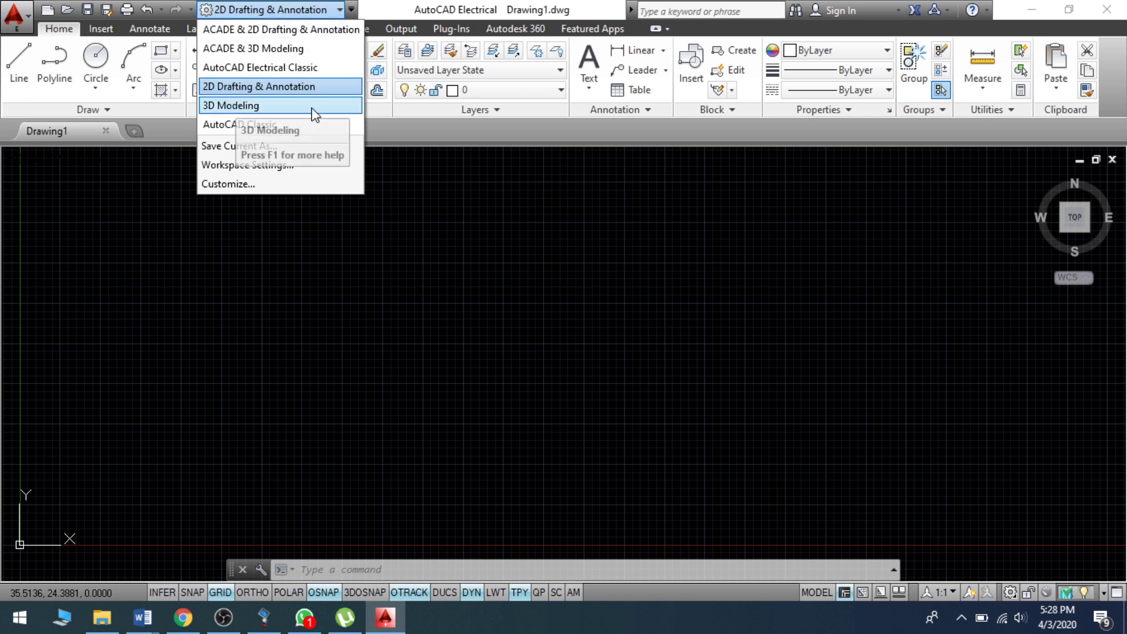
pyautogui.click(240, 109)
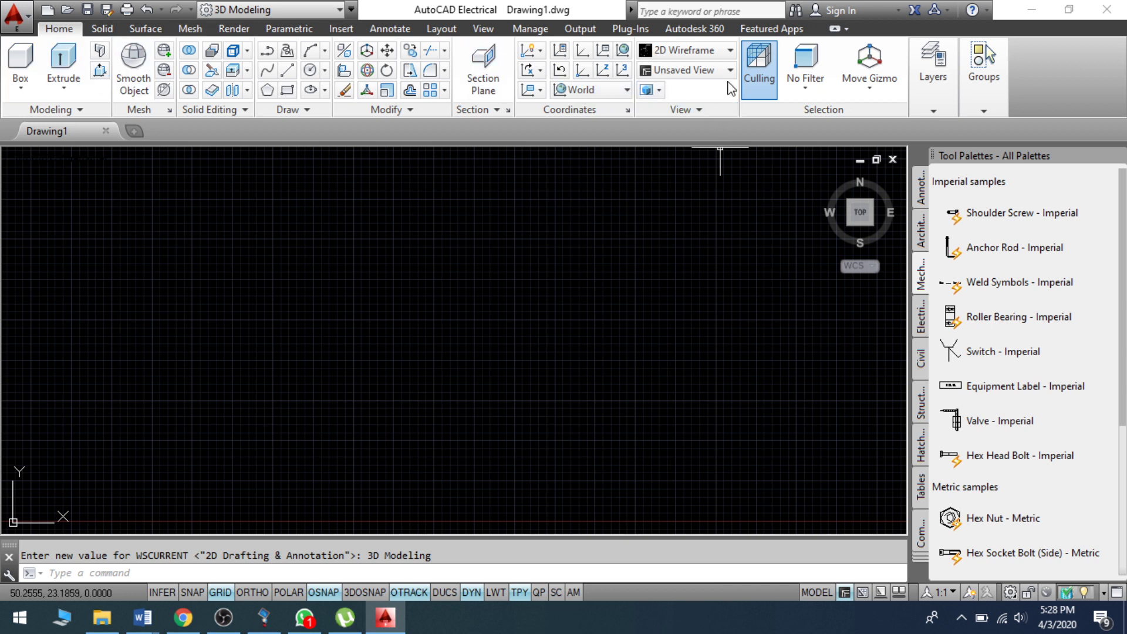
pyautogui.click(341, 12)
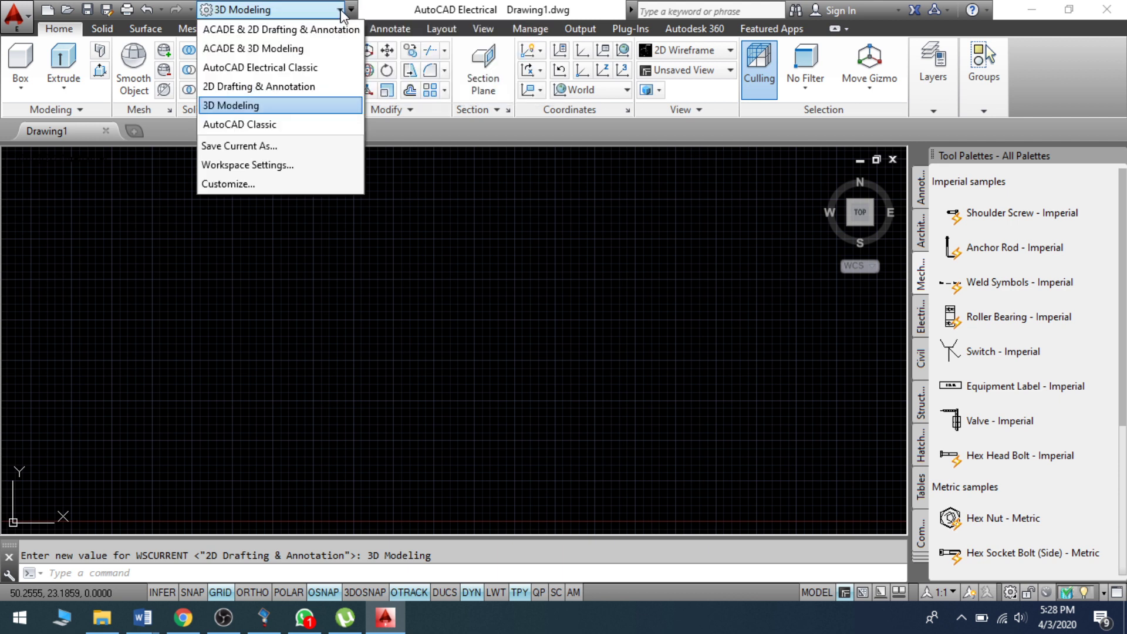
pyautogui.click(252, 126)
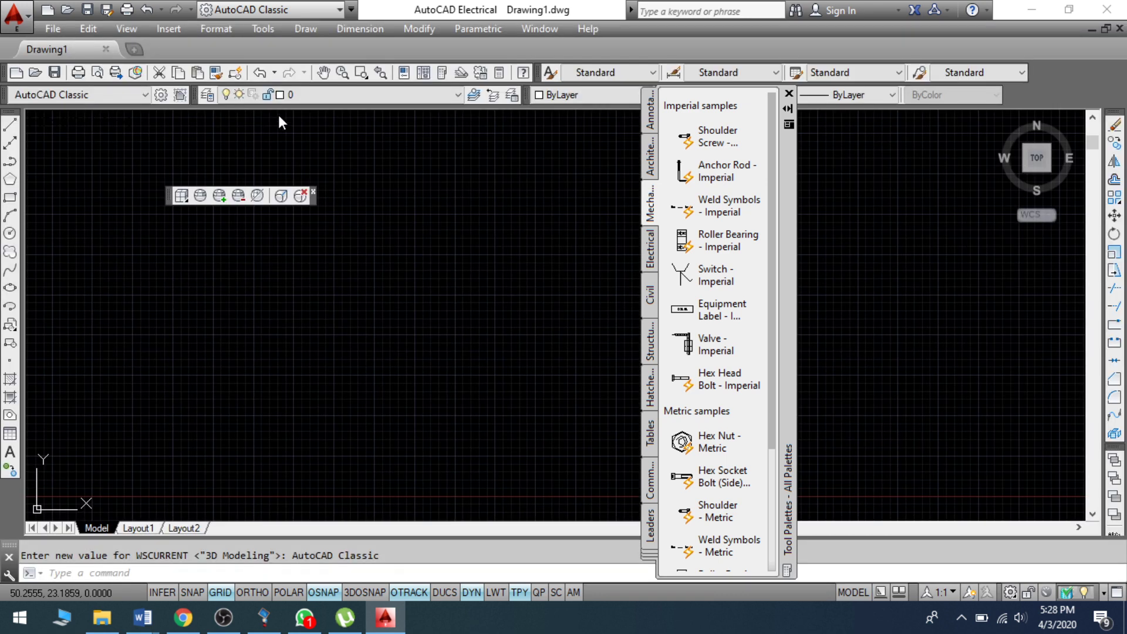
# Close the Tool Palettes window and the floating view toolbar.
pyautogui.click(789, 93)
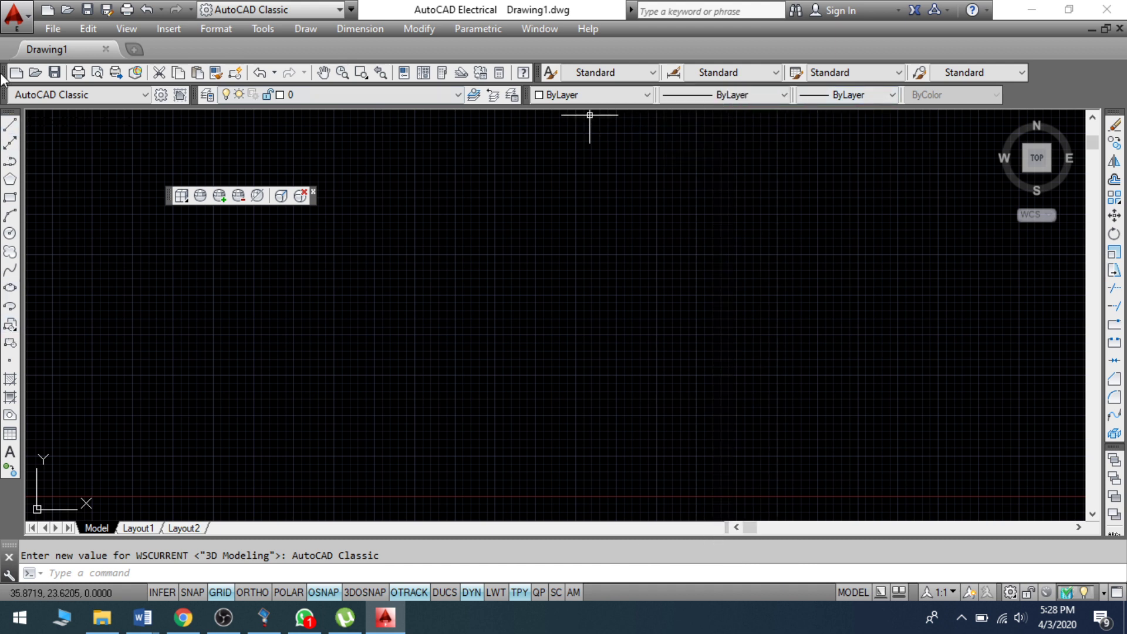
pyautogui.click(313, 191)
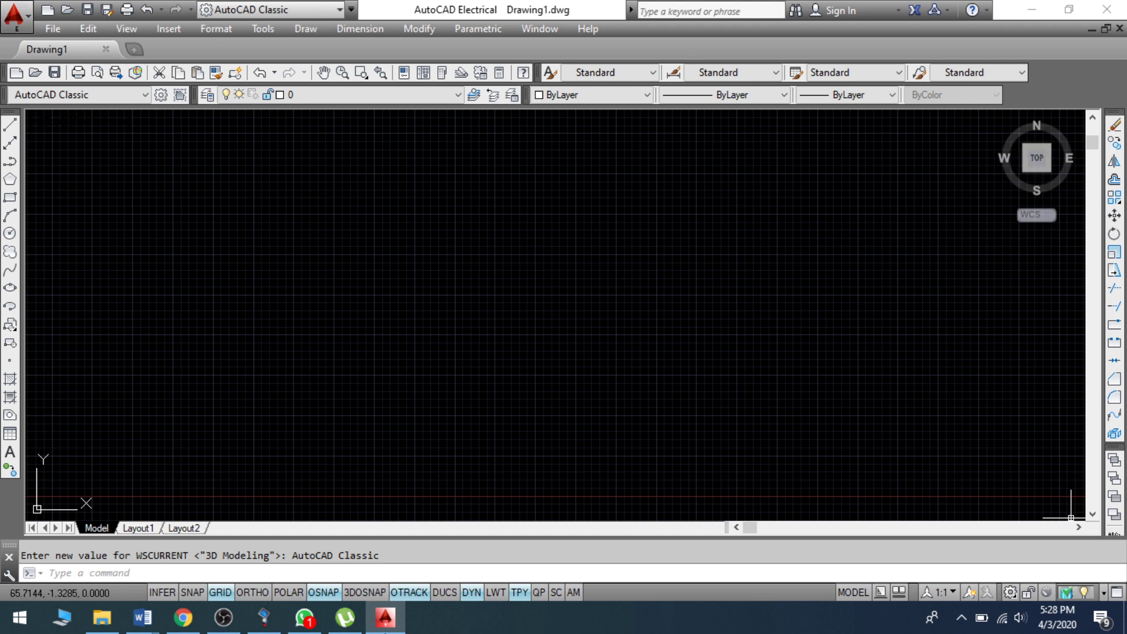
pyautogui.click(344, 7)
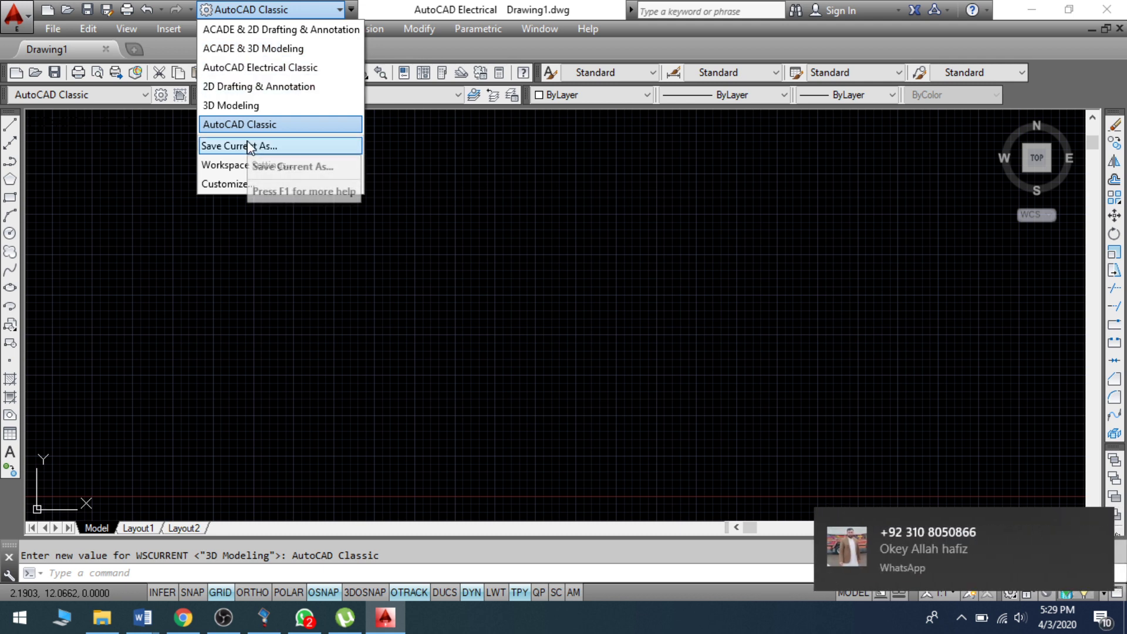
# Dismiss the open workspace list, then pick ACADE & 2D Drafting & Annotation from it.
pyautogui.click(1095, 524)
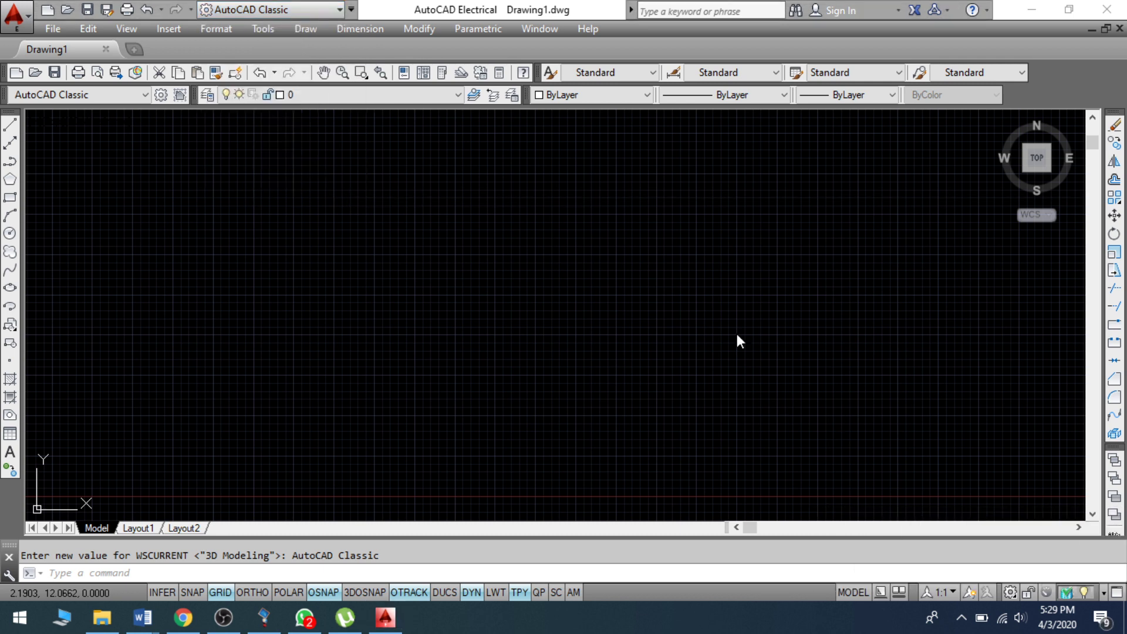
pyautogui.click(339, 12)
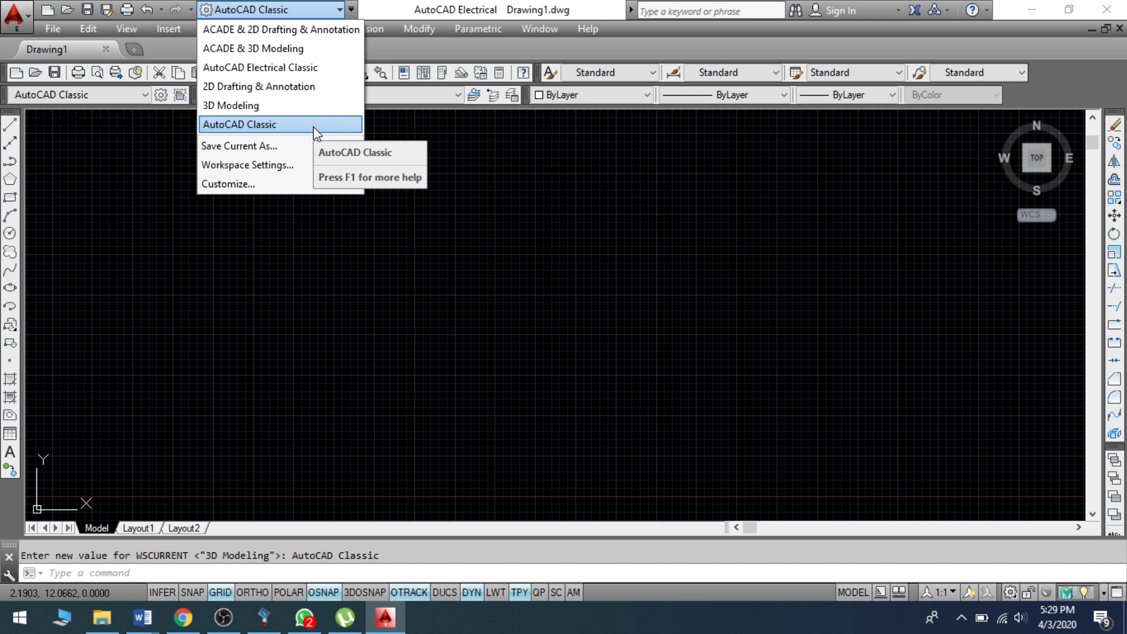
pyautogui.click(307, 35)
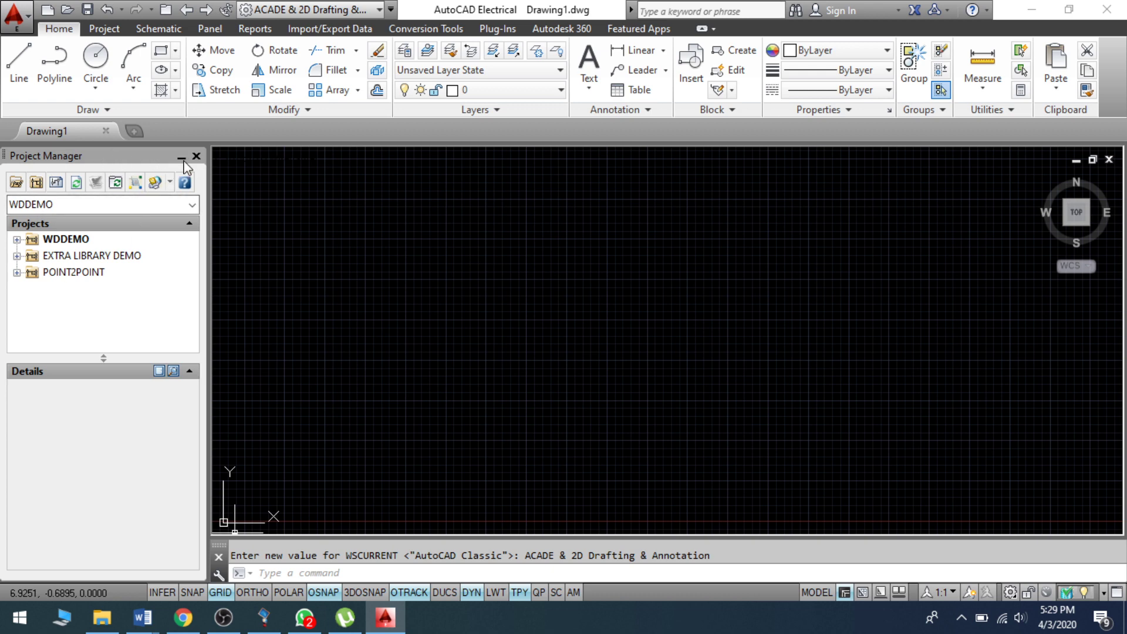
# Close the Project Manager palette, then look through the ribbon tabs and return to Home.
pyautogui.rightClick(154, 155)
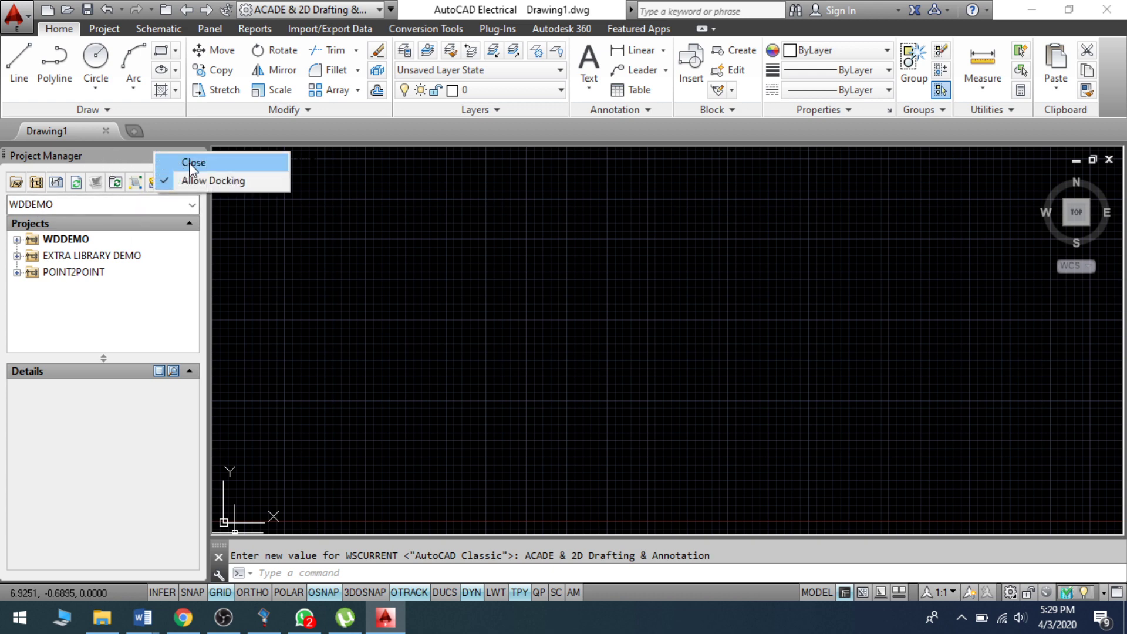
pyautogui.click(190, 163)
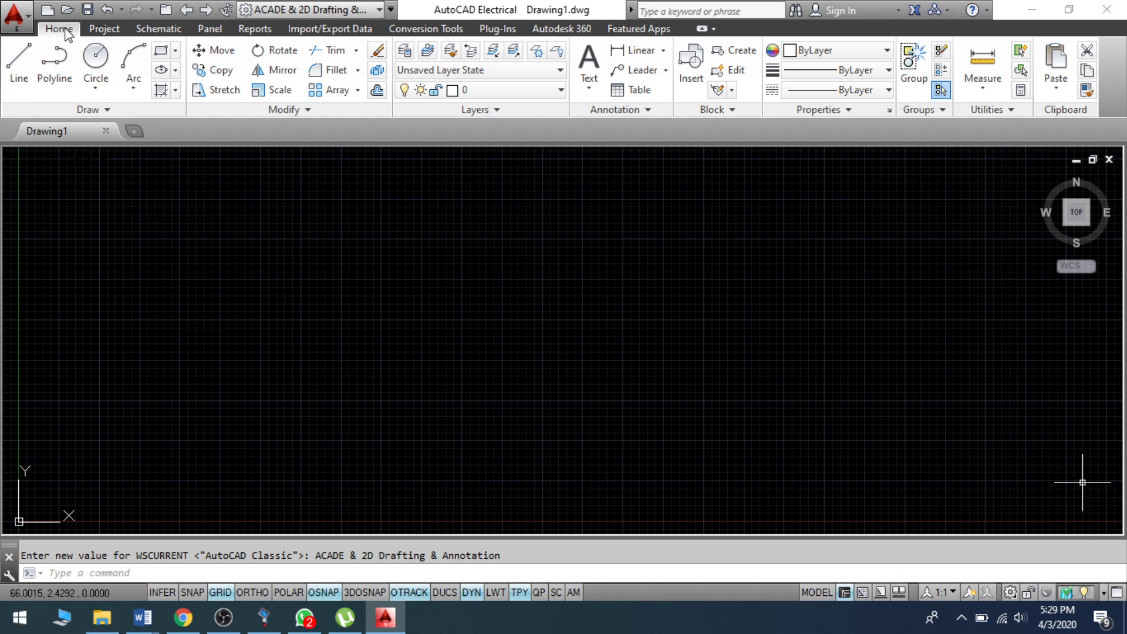
pyautogui.click(104, 29)
pyautogui.click(157, 30)
pyautogui.click(209, 30)
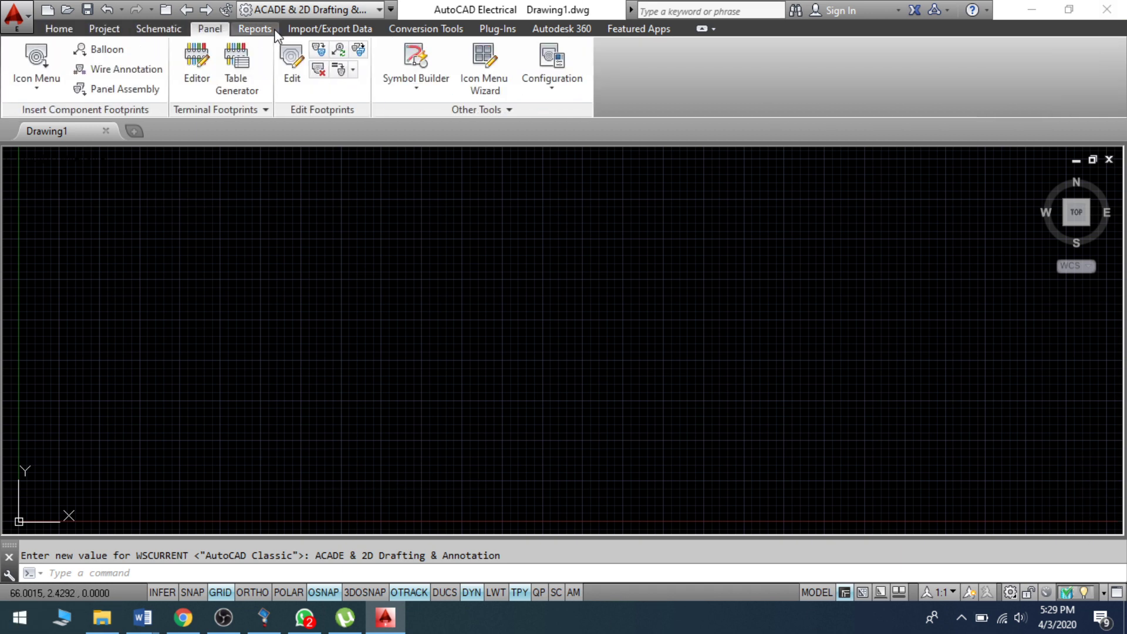
pyautogui.click(255, 30)
pyautogui.click(352, 30)
pyautogui.click(426, 29)
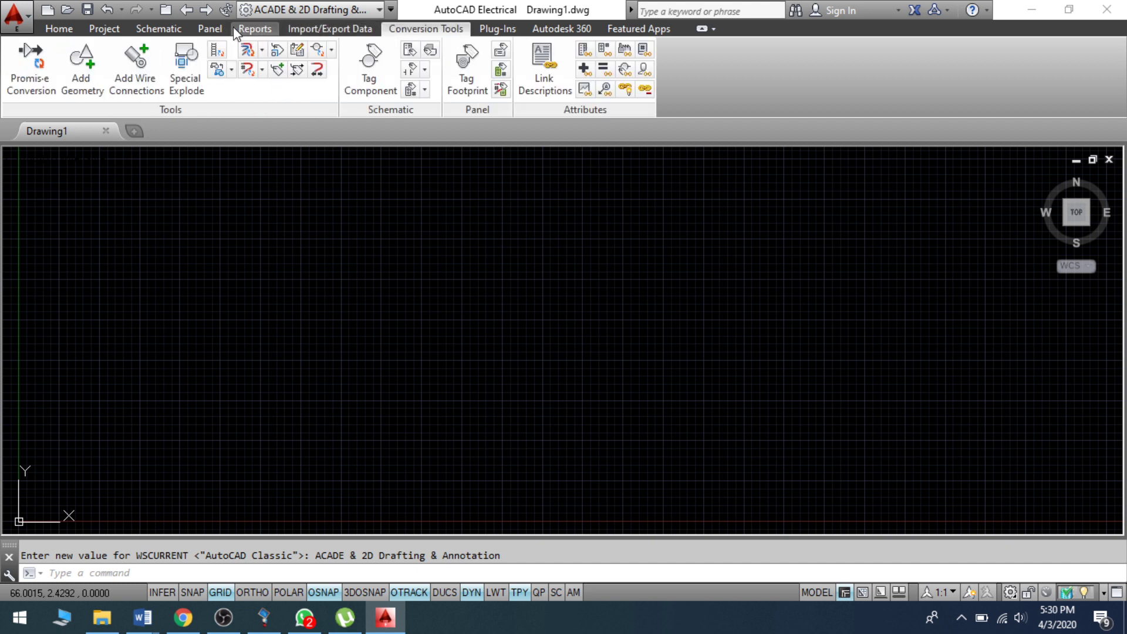
pyautogui.click(58, 30)
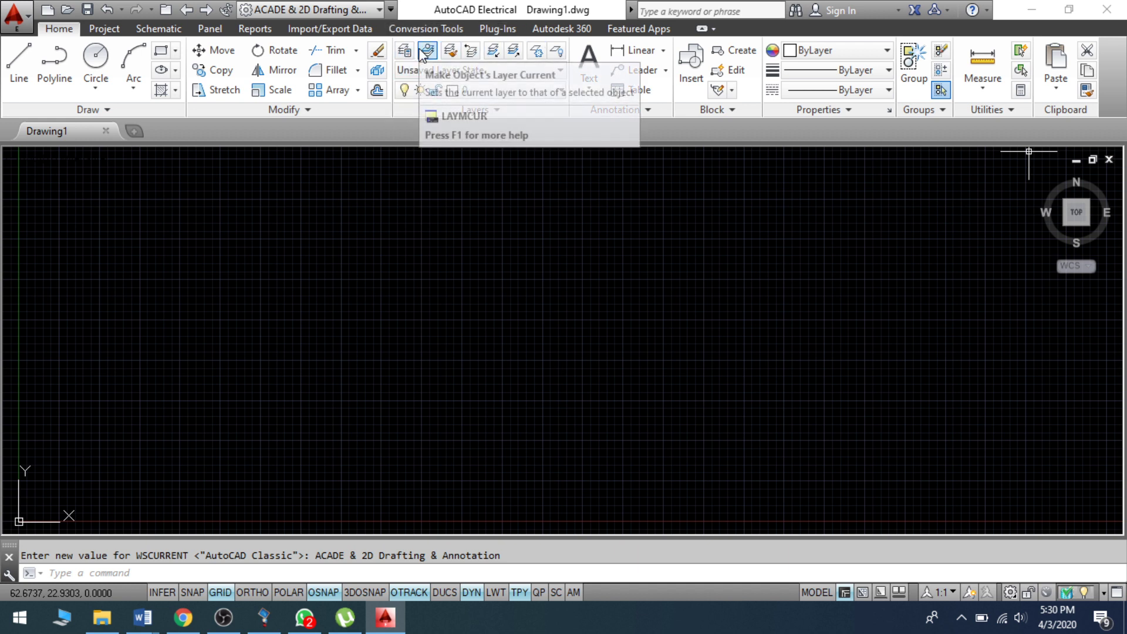
# Check the layer list, keeping layer 0, and expand the annotation settings.
pyautogui.click(563, 91)
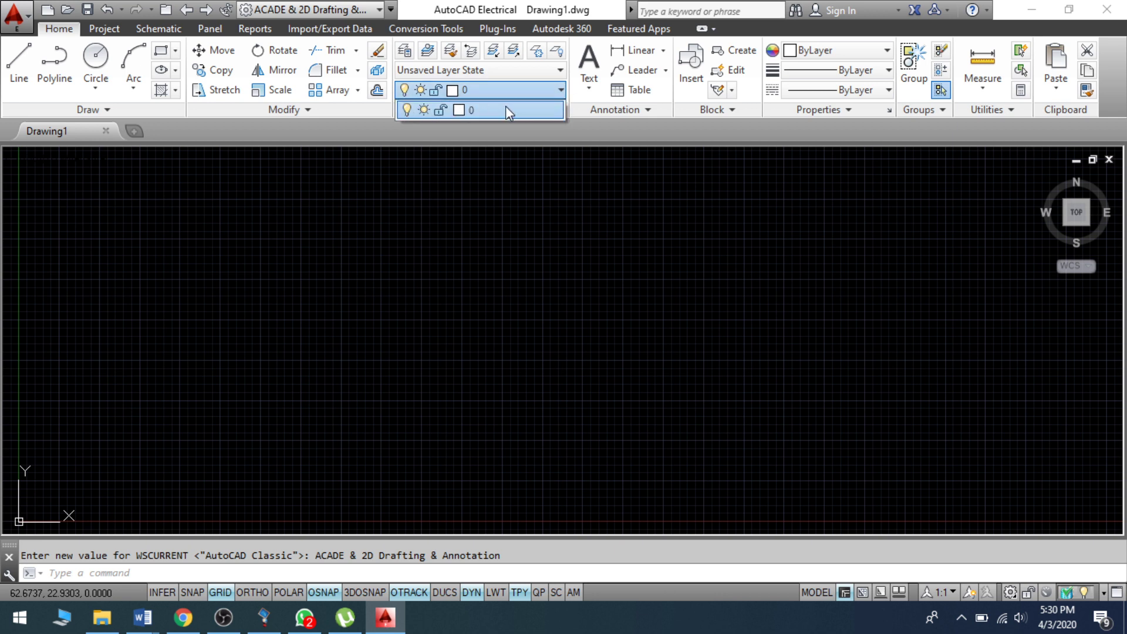
pyautogui.click(562, 91)
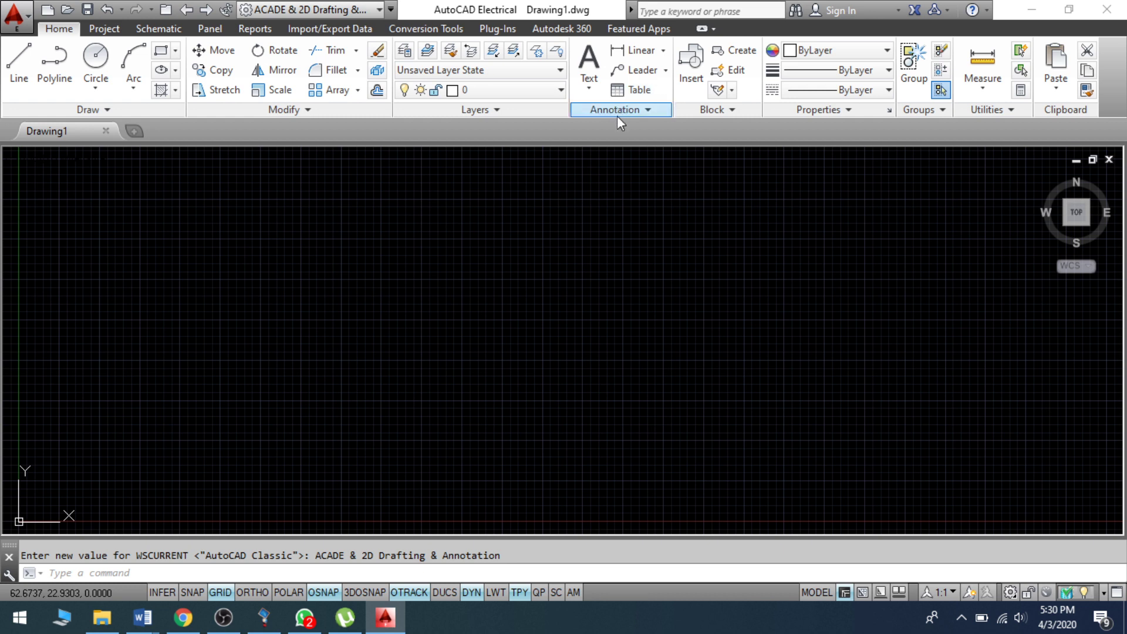
pyautogui.click(651, 110)
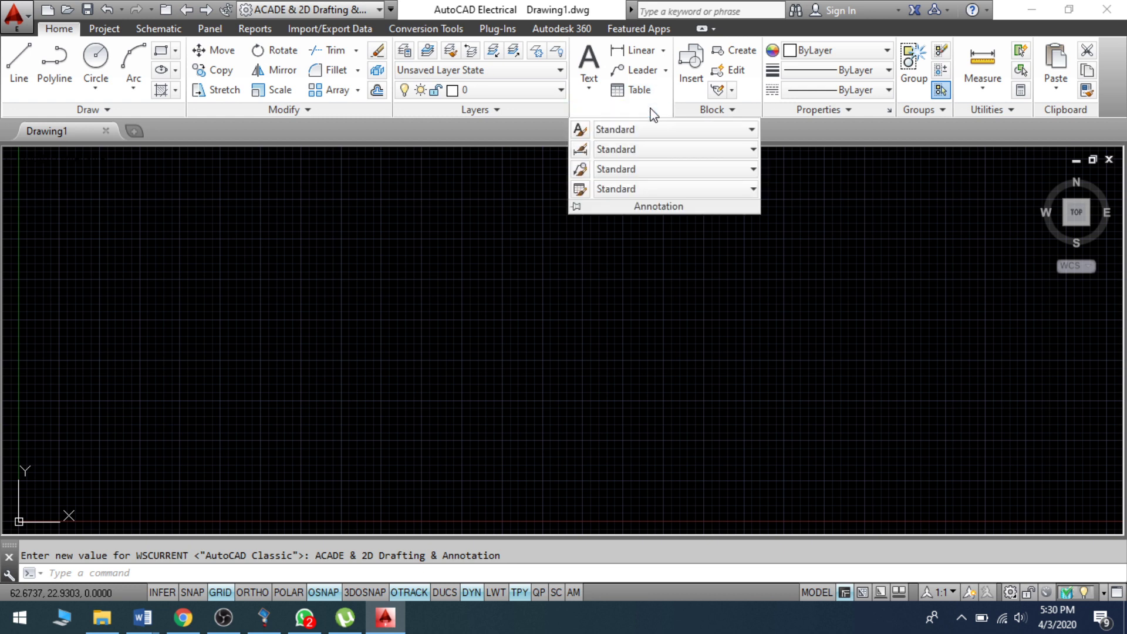
# Draw a multiline text box and cancel it with Esc without entering text.
pyautogui.click(605, 62)
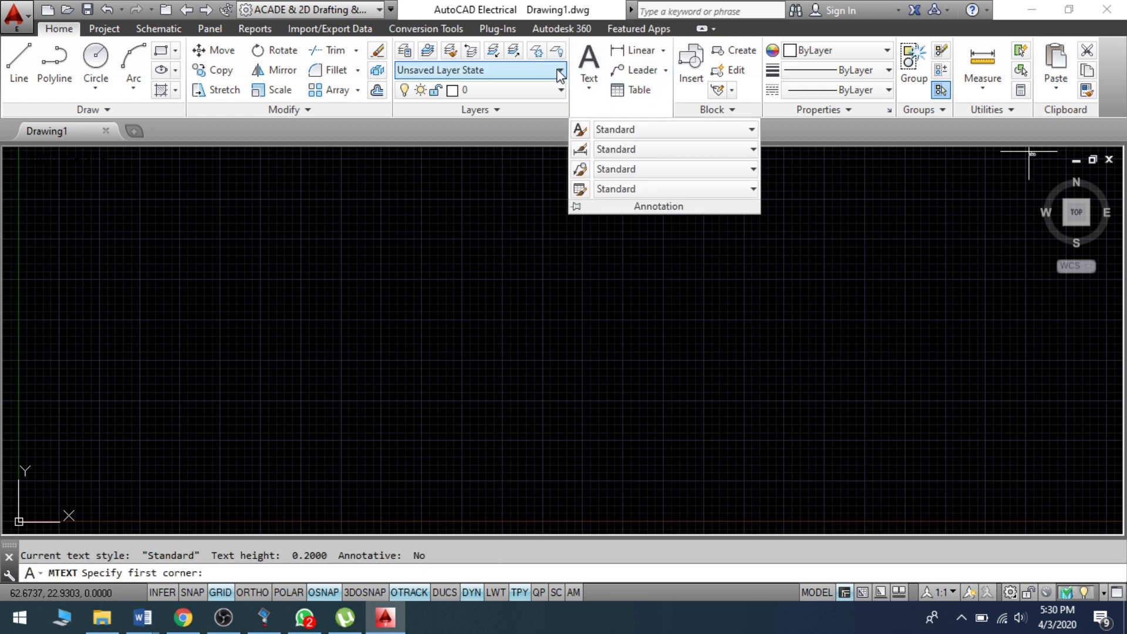
pyautogui.click(513, 176)
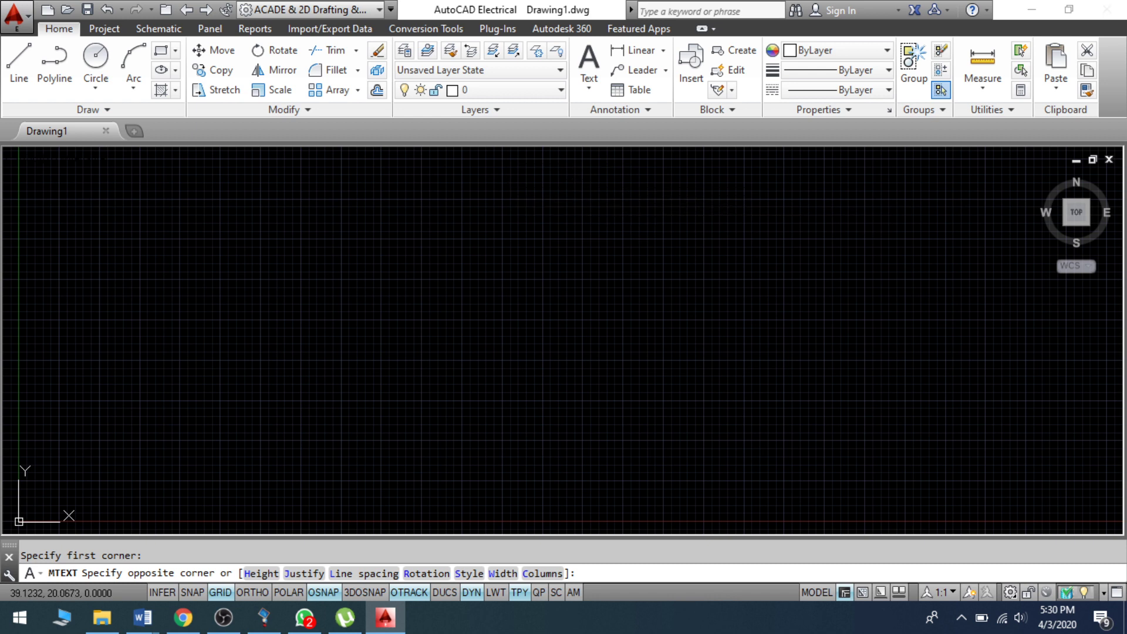
pyautogui.click(933, 191)
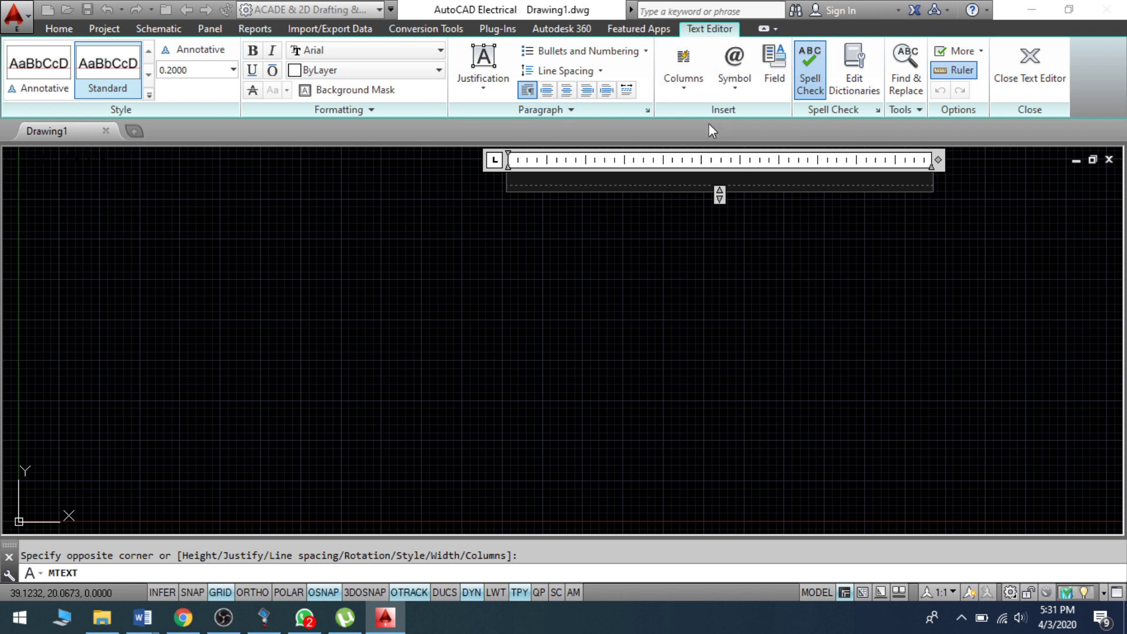
pyautogui.press('Escape')
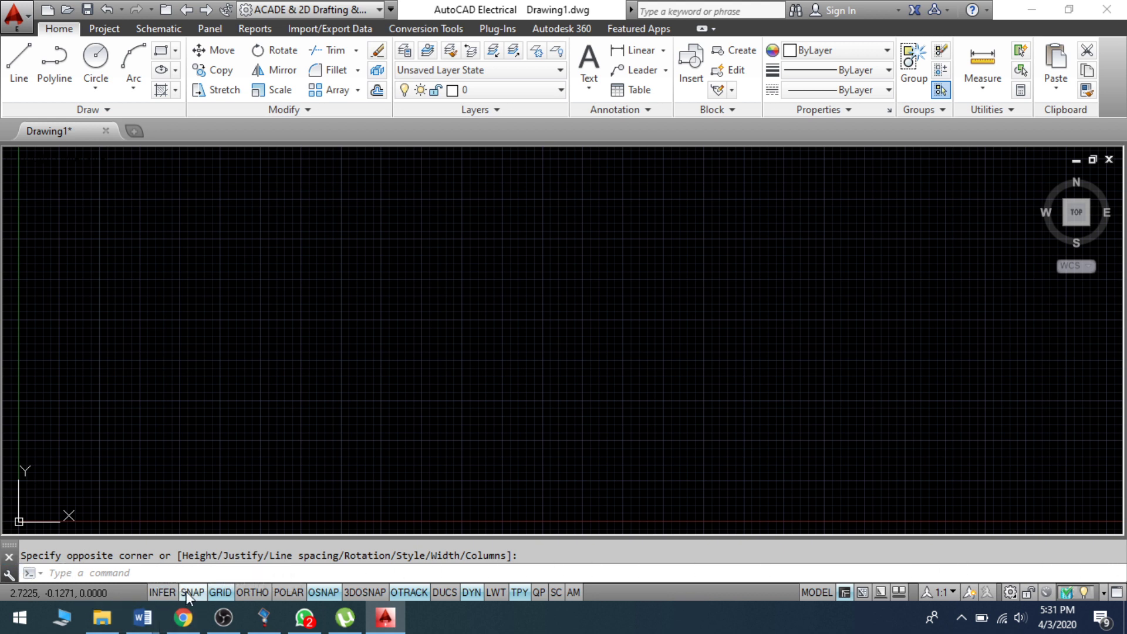
# Switch the status-bar drafting toggles to icons and back to text labels.
pyautogui.rightClick(322, 593)
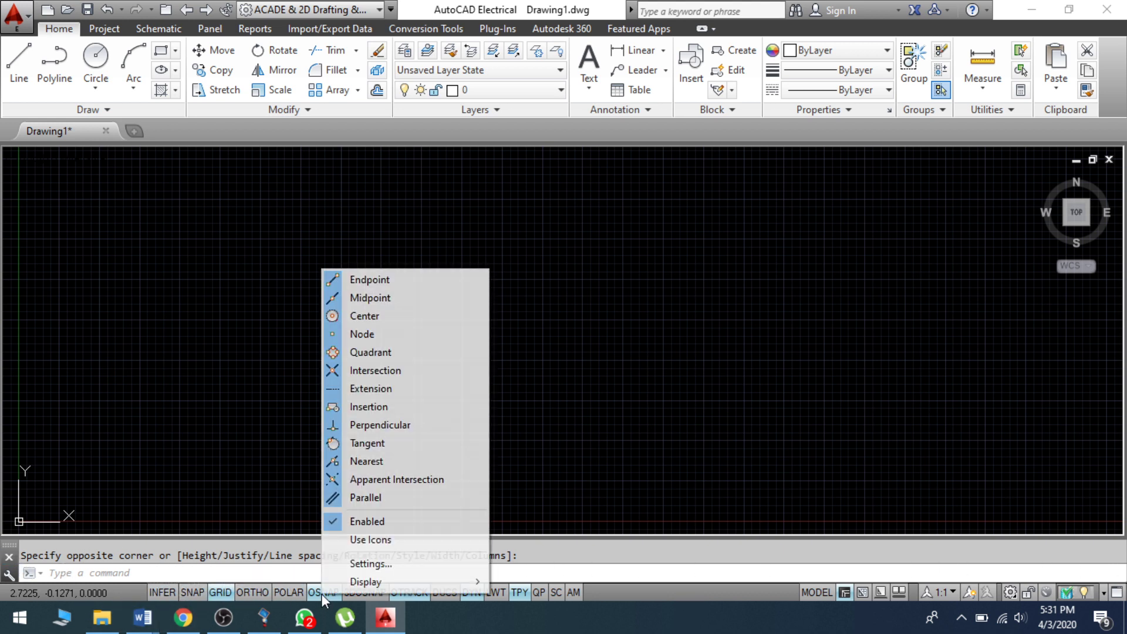
pyautogui.click(358, 541)
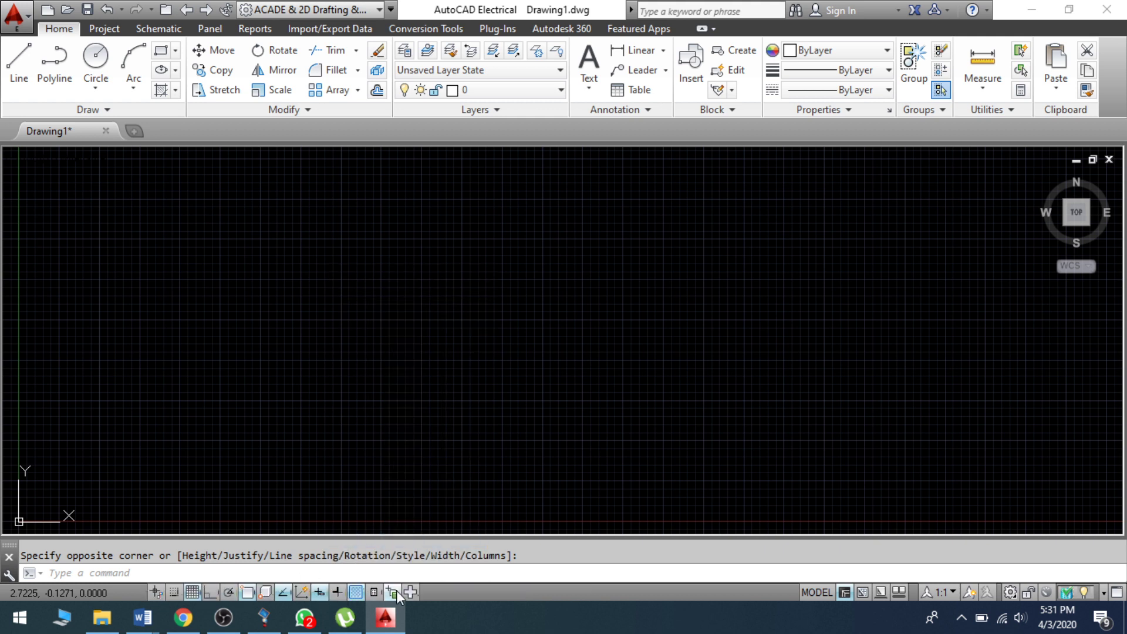
pyautogui.rightClick(278, 593)
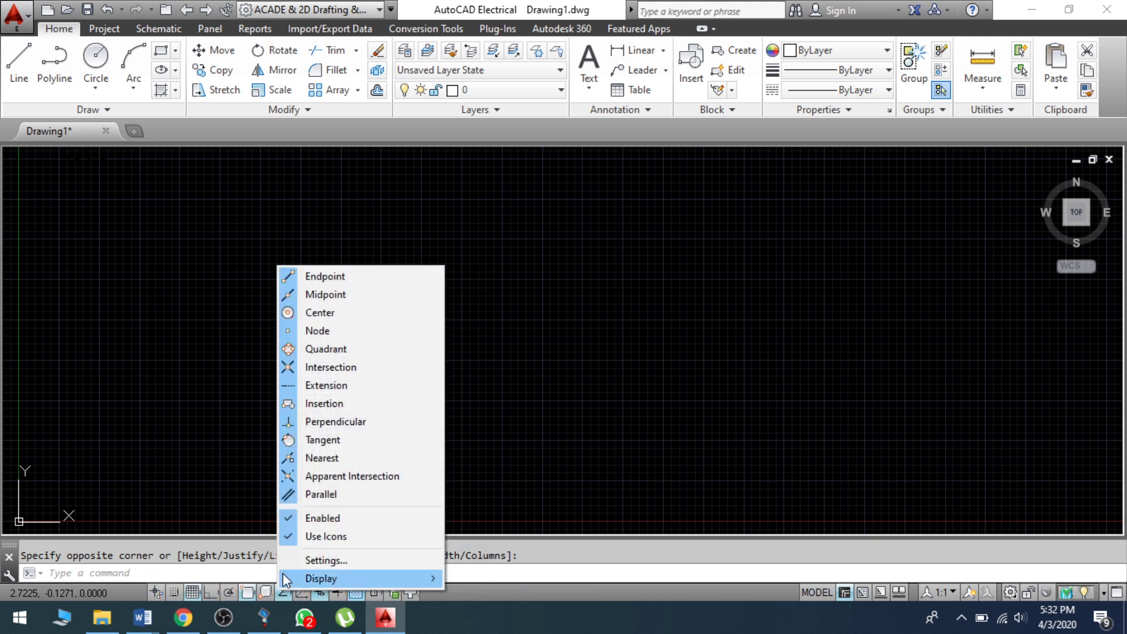
pyautogui.click(338, 536)
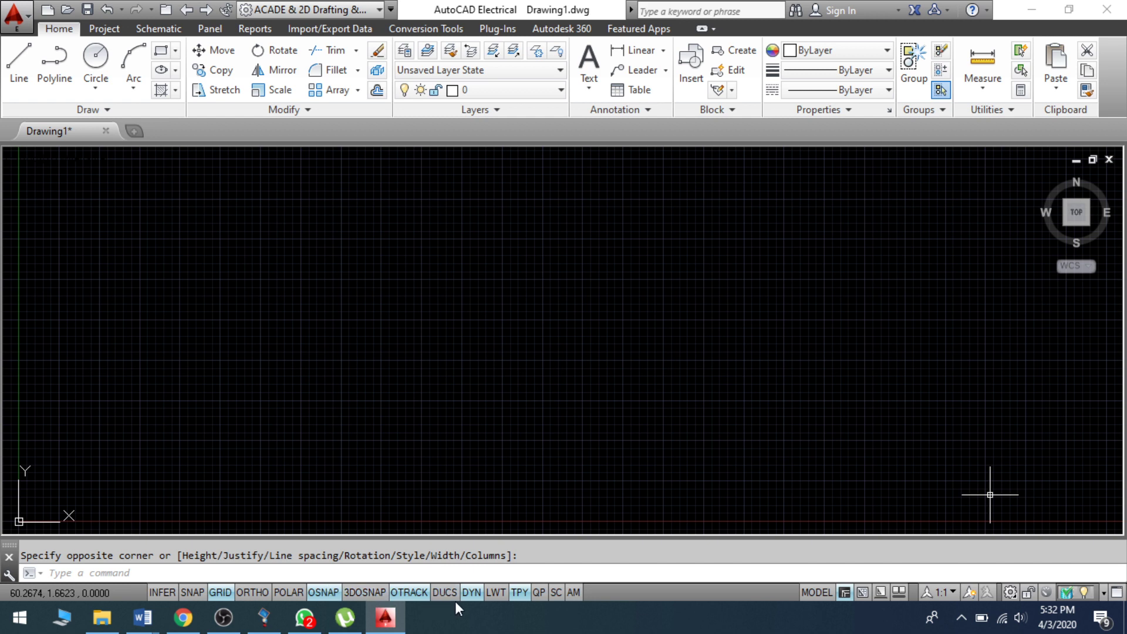
# Hide the grid and turn off ortho, object snap, snap tracking, dynamic input and transparency.
pyautogui.click(259, 593)
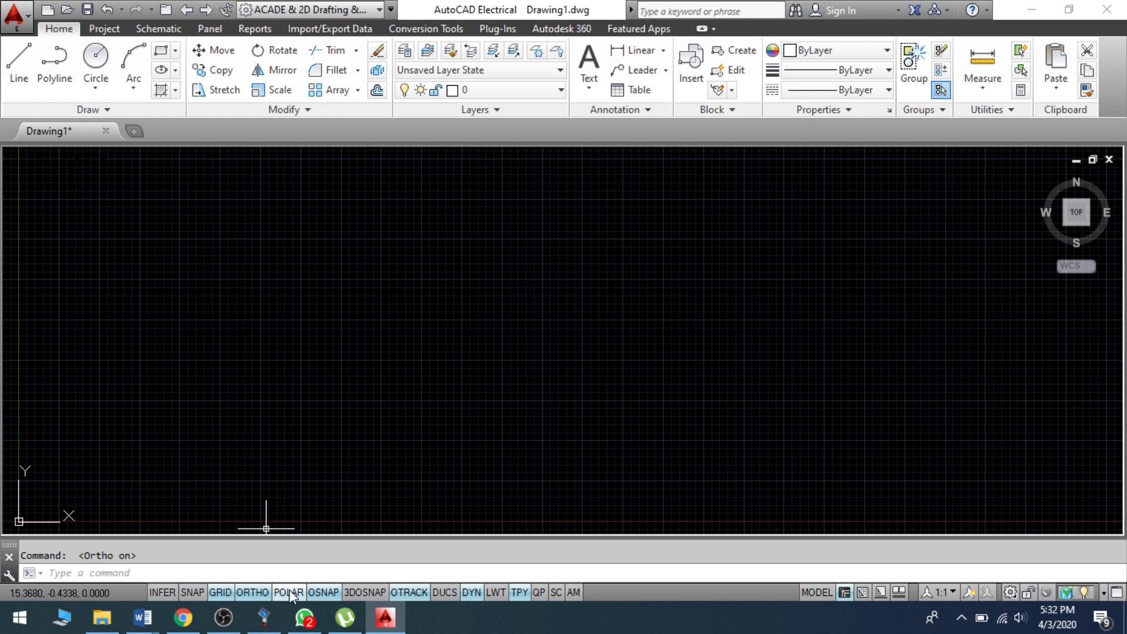
pyautogui.click(384, 593)
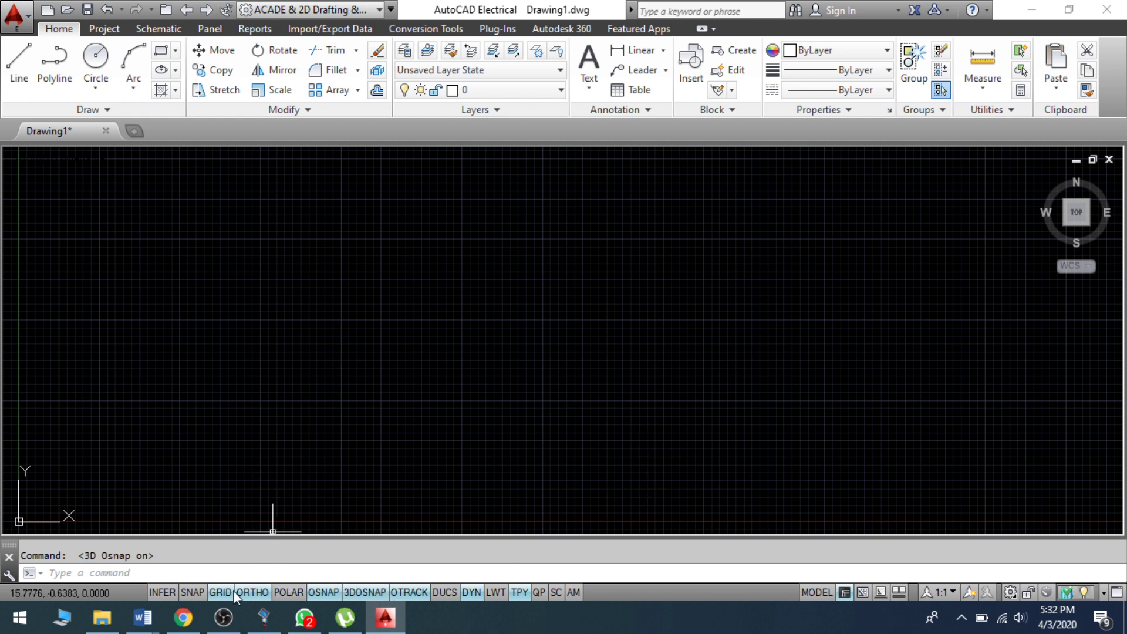
pyautogui.click(262, 594)
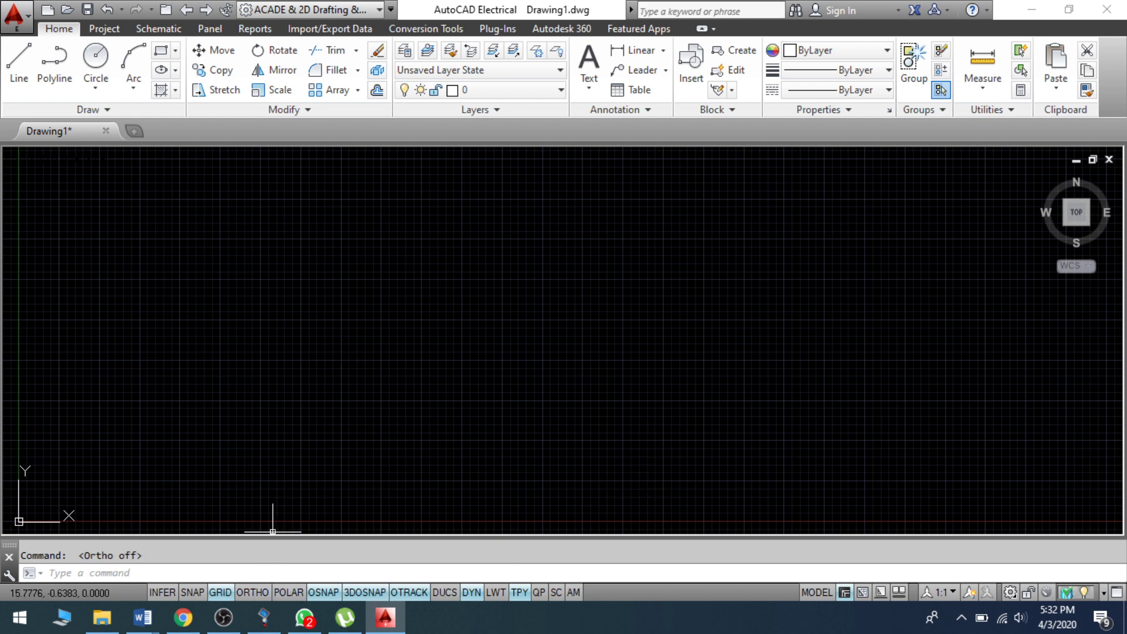
pyautogui.click(219, 595)
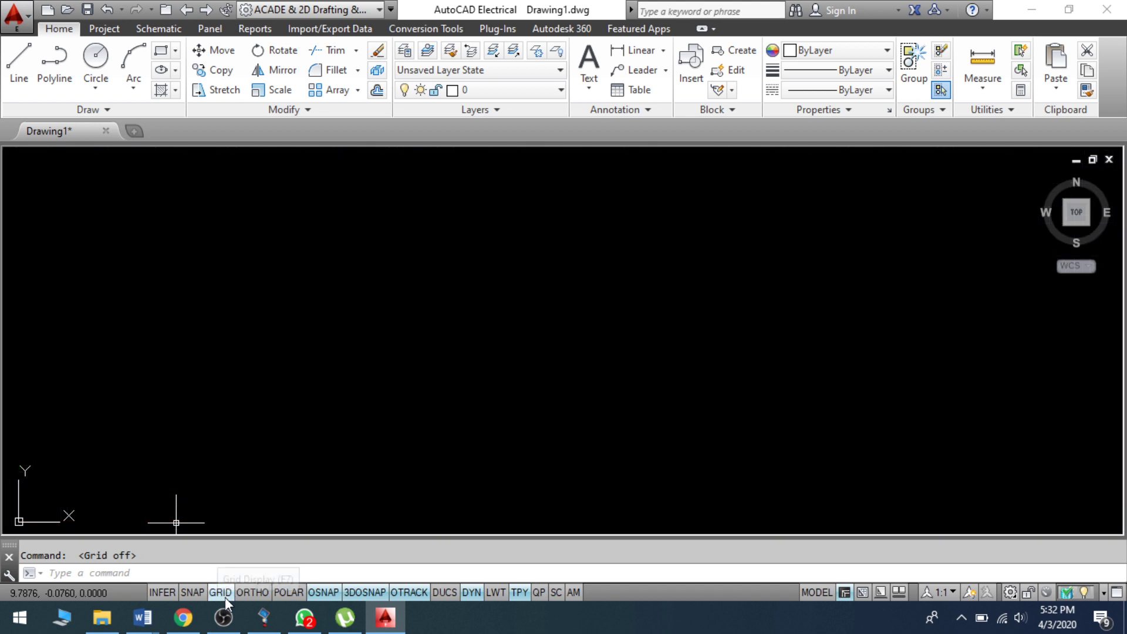
pyautogui.click(318, 592)
pyautogui.click(404, 593)
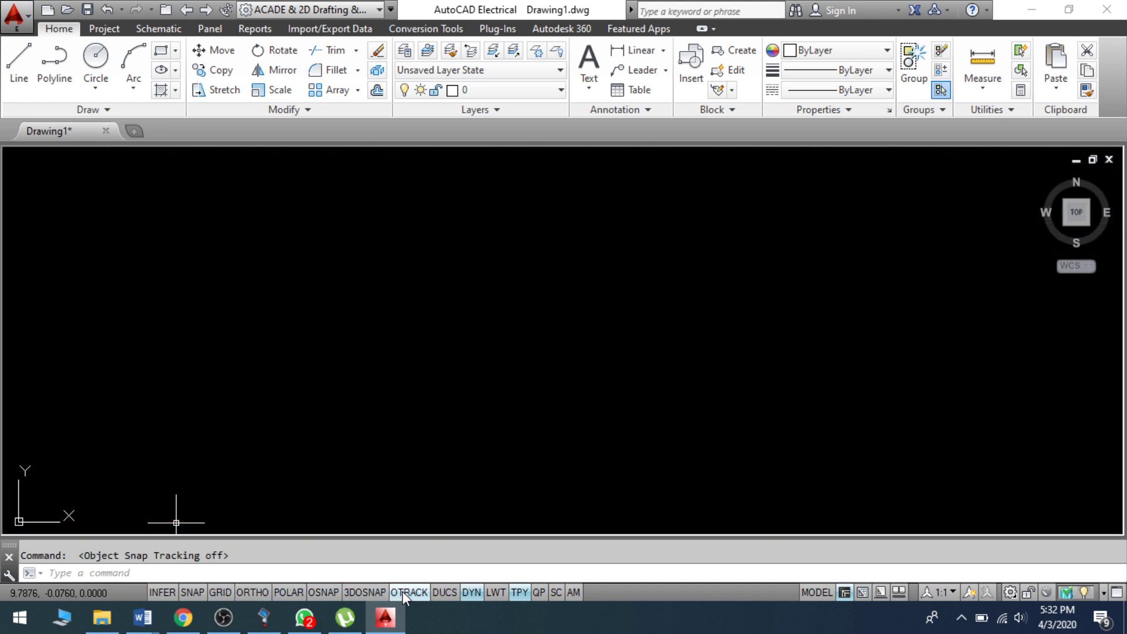
pyautogui.click(473, 594)
pyautogui.click(520, 593)
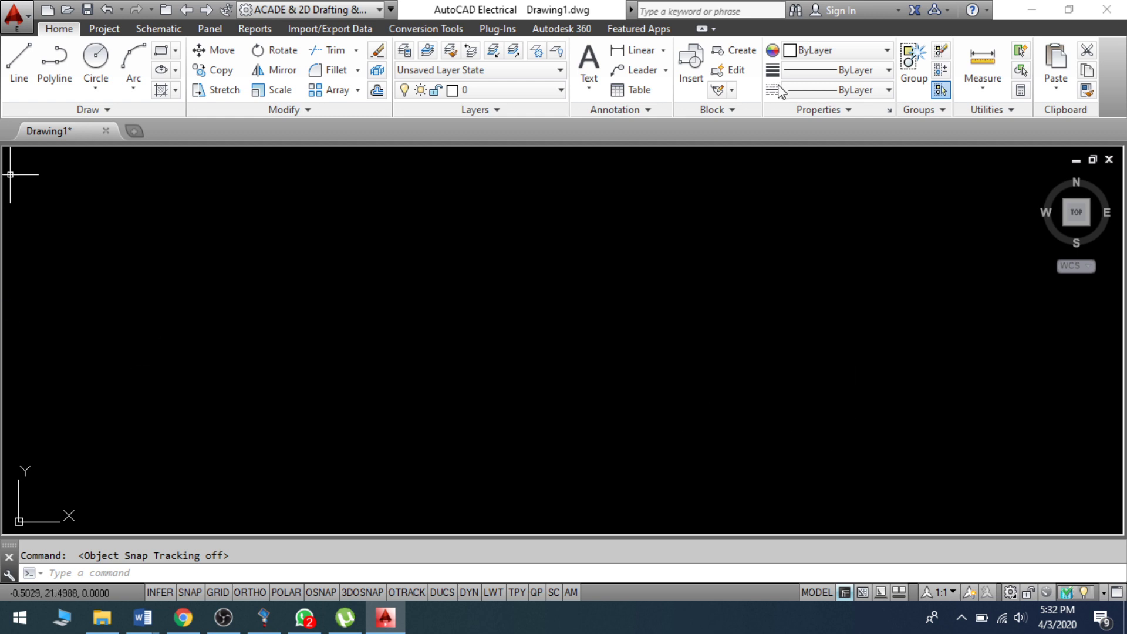
pyautogui.scroll(-5, 398, 304)
pyautogui.scroll(5, 440, 317)
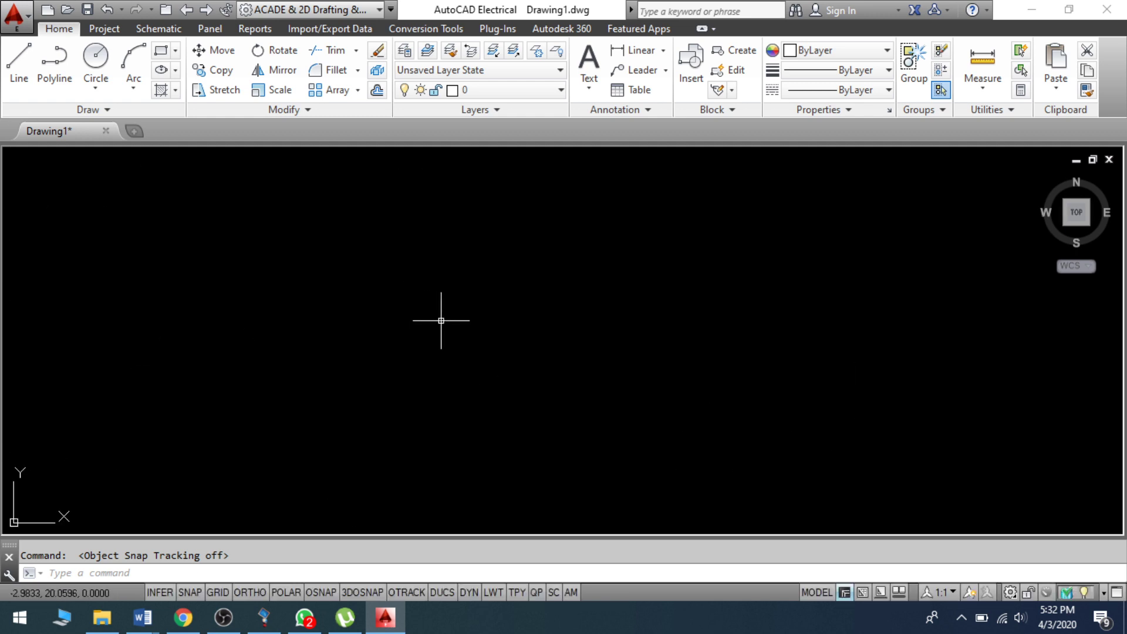
pyautogui.scroll(-3, 441, 321)
pyautogui.scroll(3, 441, 320)
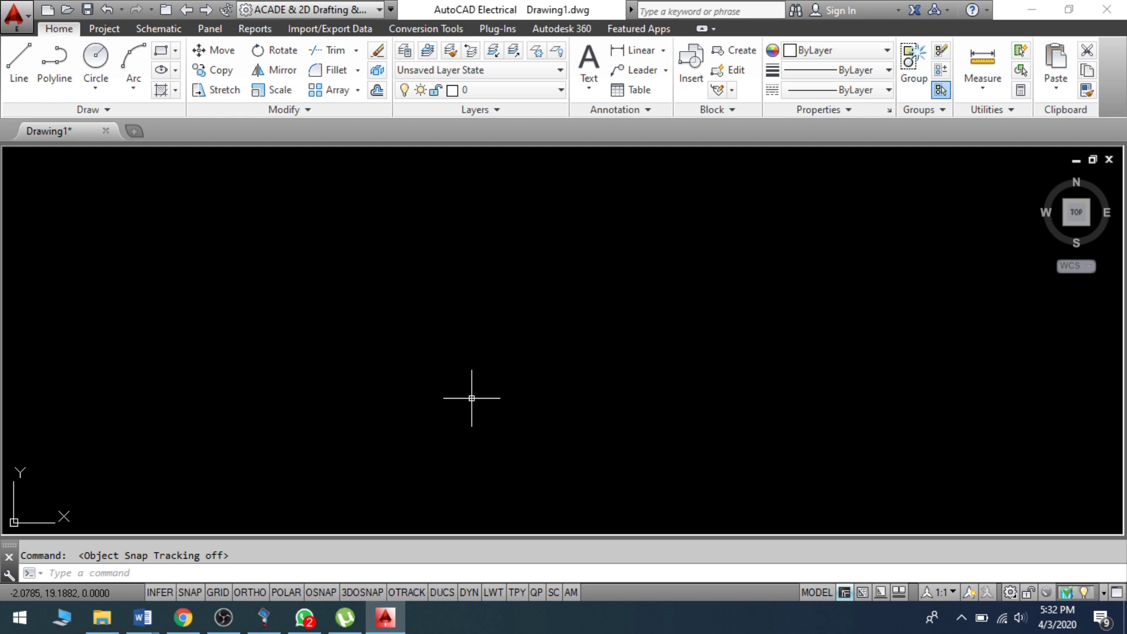
pyautogui.press('Return')
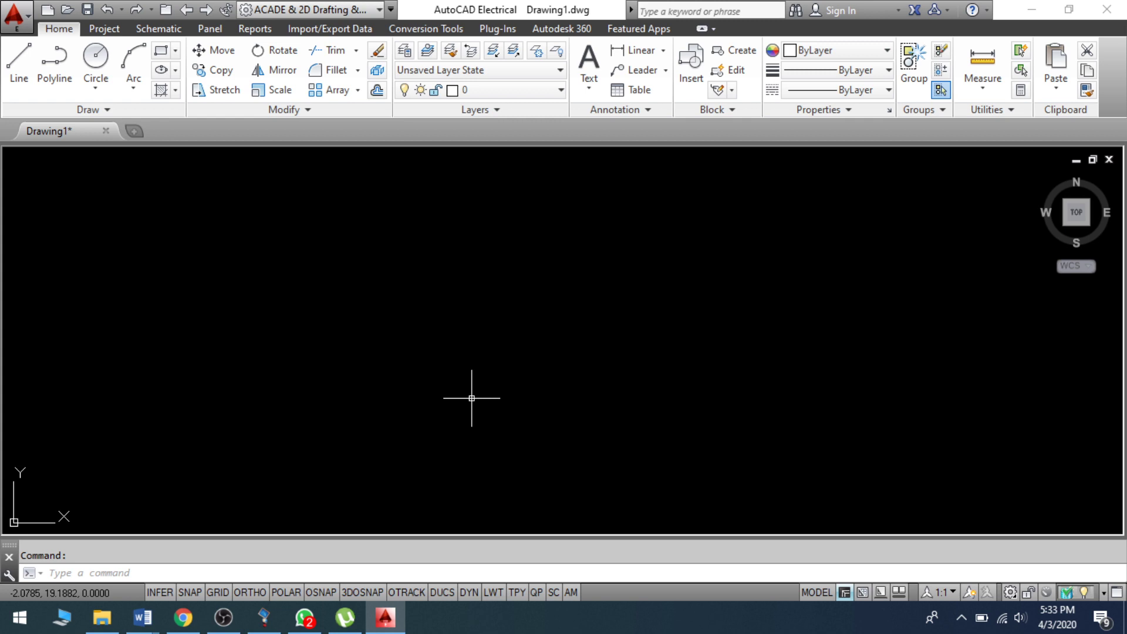
# Run MVSETUP, answering N to paper space and d for decimal units.
pyautogui.write('mvset')
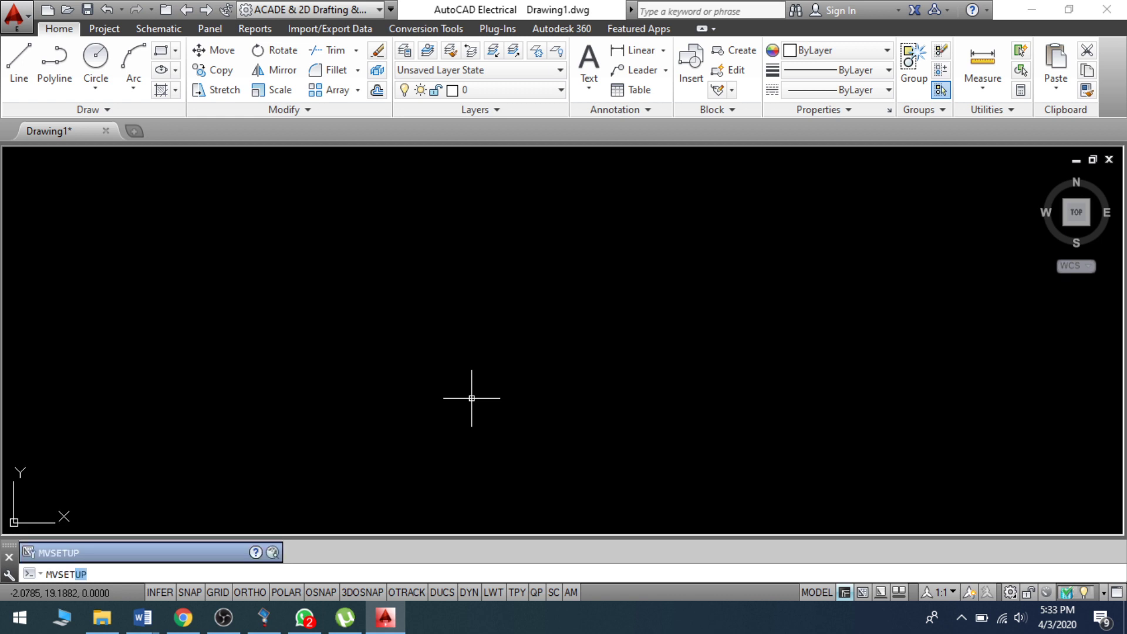
pyautogui.write('up')
pyautogui.press('Return')
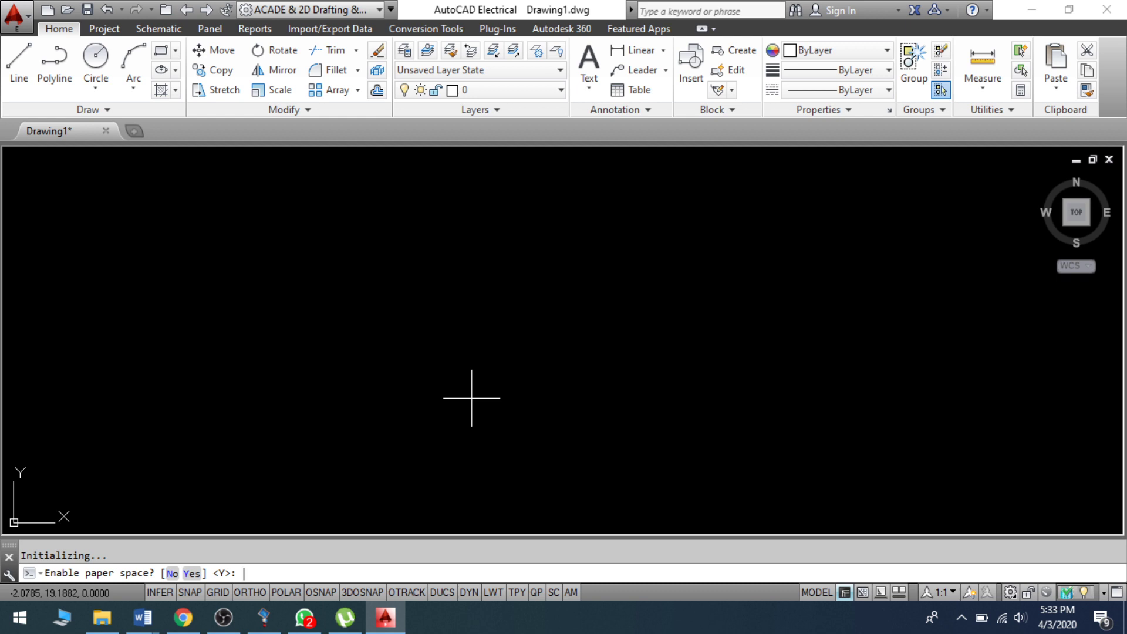
pyautogui.write('N')
pyautogui.press('Return')
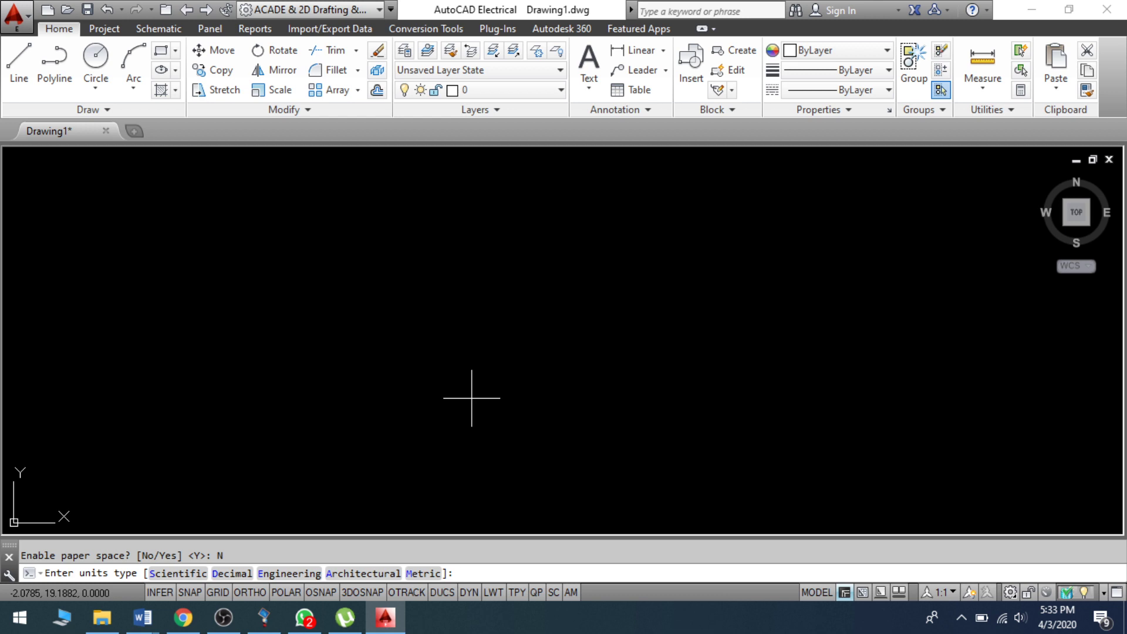
pyautogui.write('d')
pyautogui.press('Return')
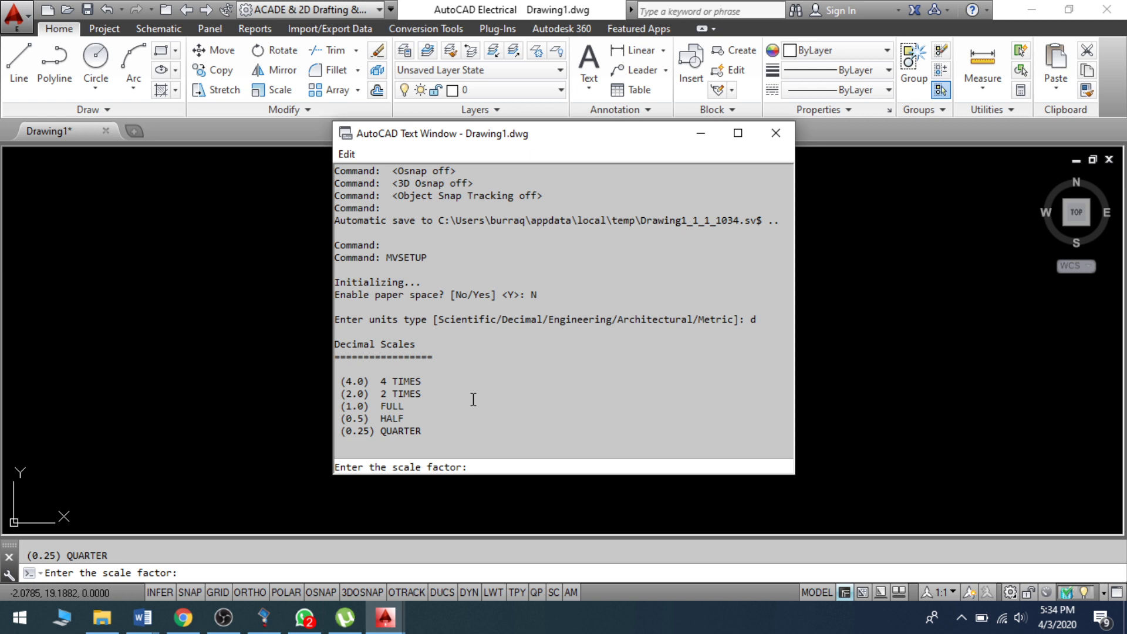
# Enter scale factor 1, paper width 420 and height 297 to draw the border.
pyautogui.write('1')
pyautogui.press('Return')
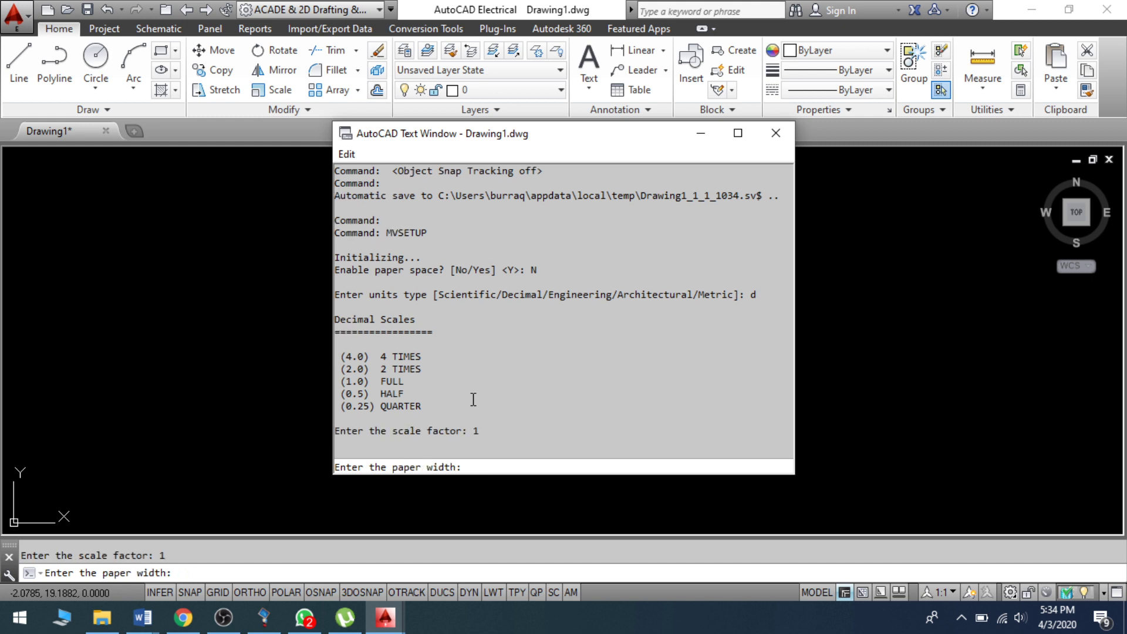
pyautogui.write('420')
pyautogui.press('Return')
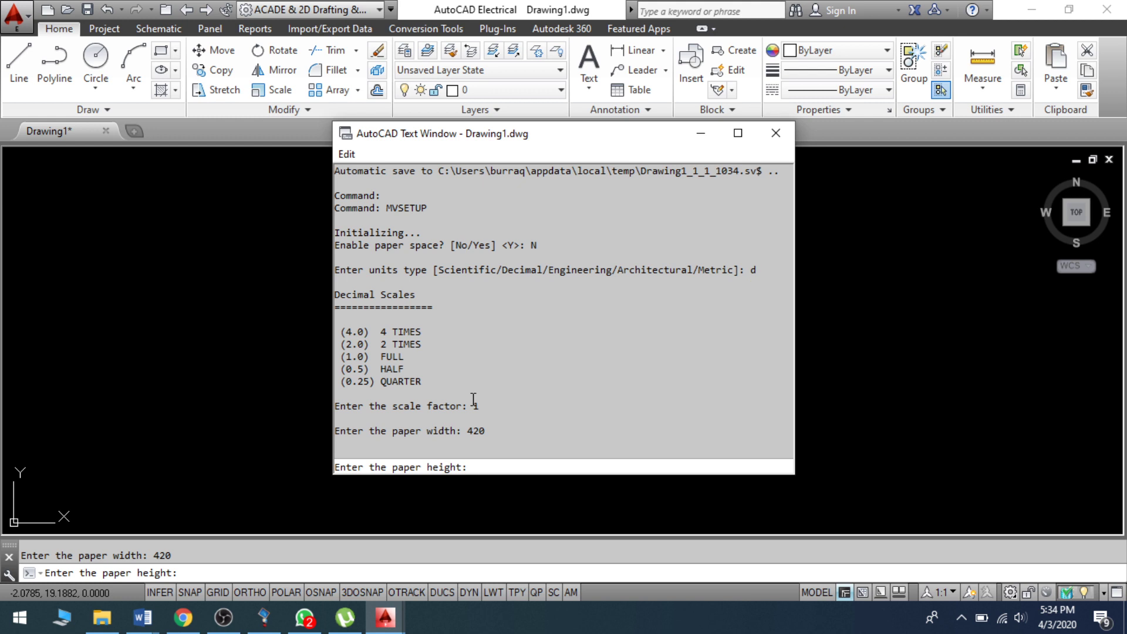
pyautogui.write('297')
pyautogui.press('Return')
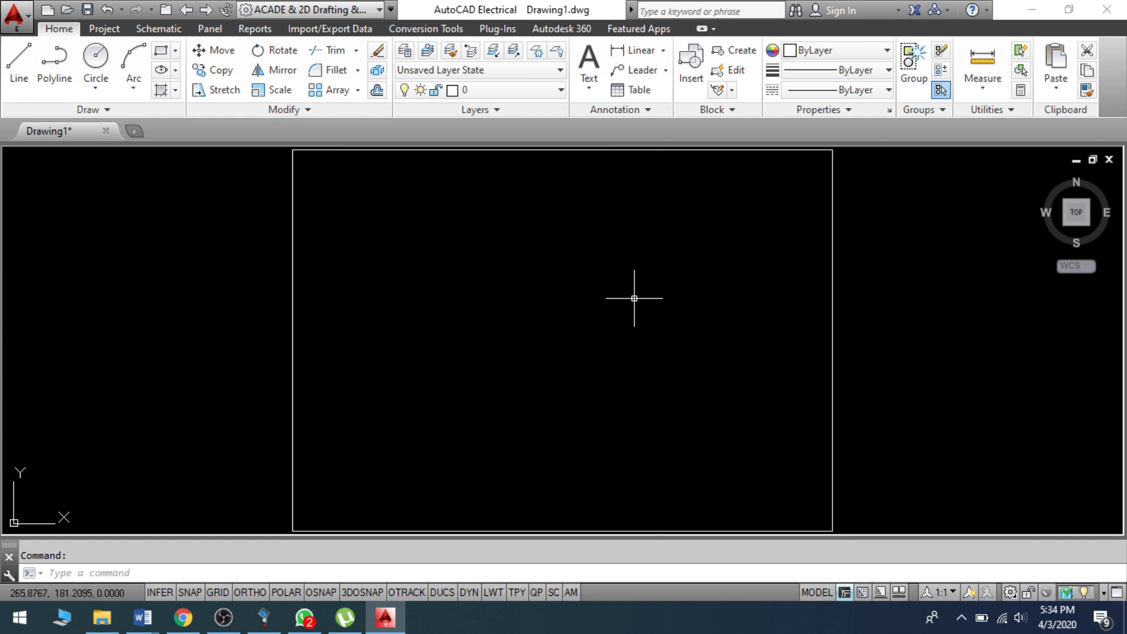
# Zoom extents so the 420 × 297 border rectangle fills the view.
pyautogui.scroll(-2, 635, 298)
pyautogui.scroll(1, 628, 325)
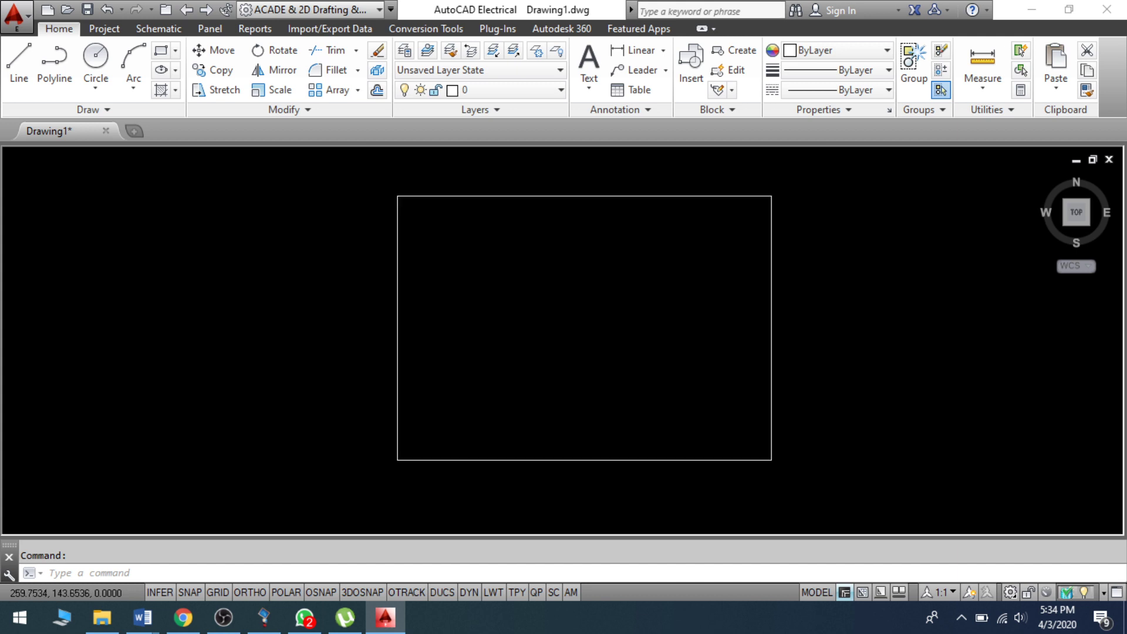
pyautogui.middleClick(629, 328)
pyautogui.middleClick(629, 328)
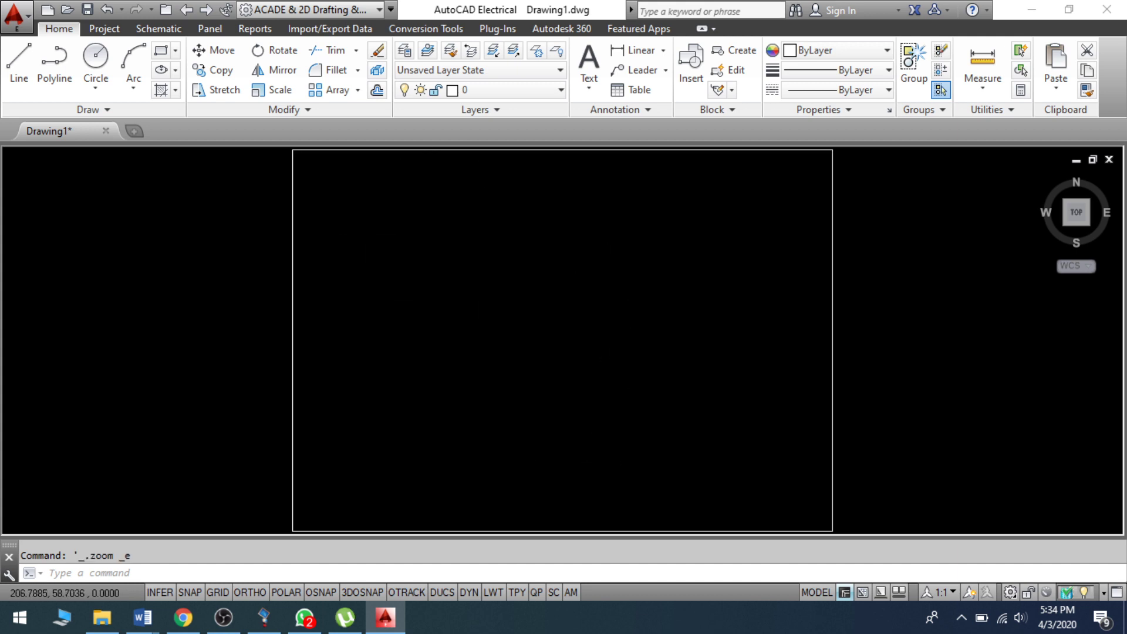
pyautogui.scroll(-4, 559, 456)
pyautogui.scroll(4, 533, 421)
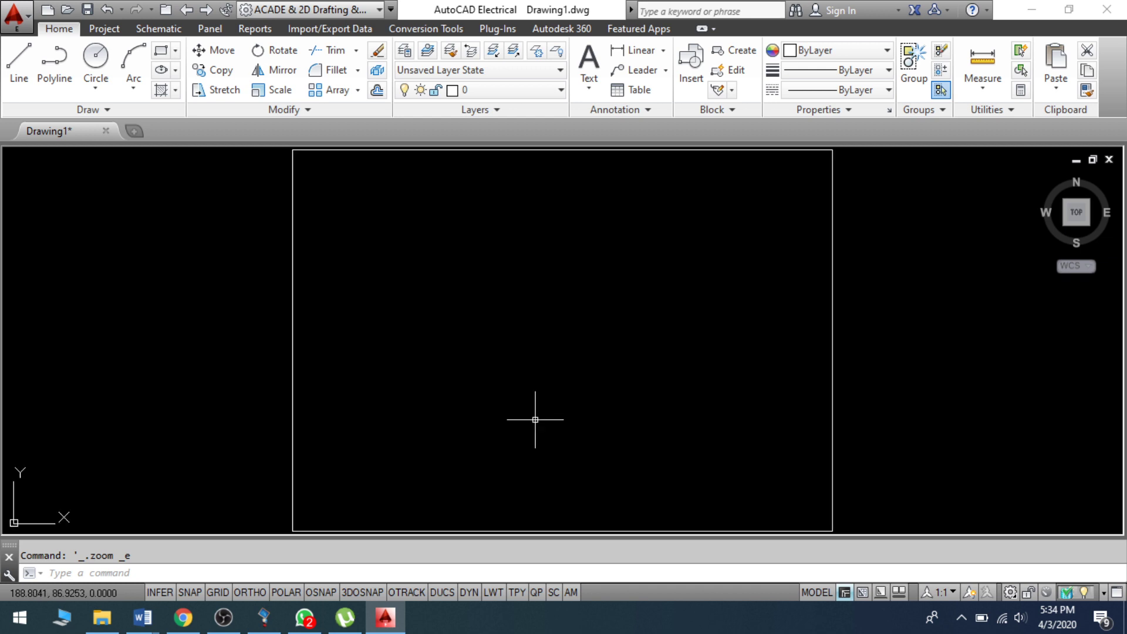
pyautogui.scroll(-4, 527, 414)
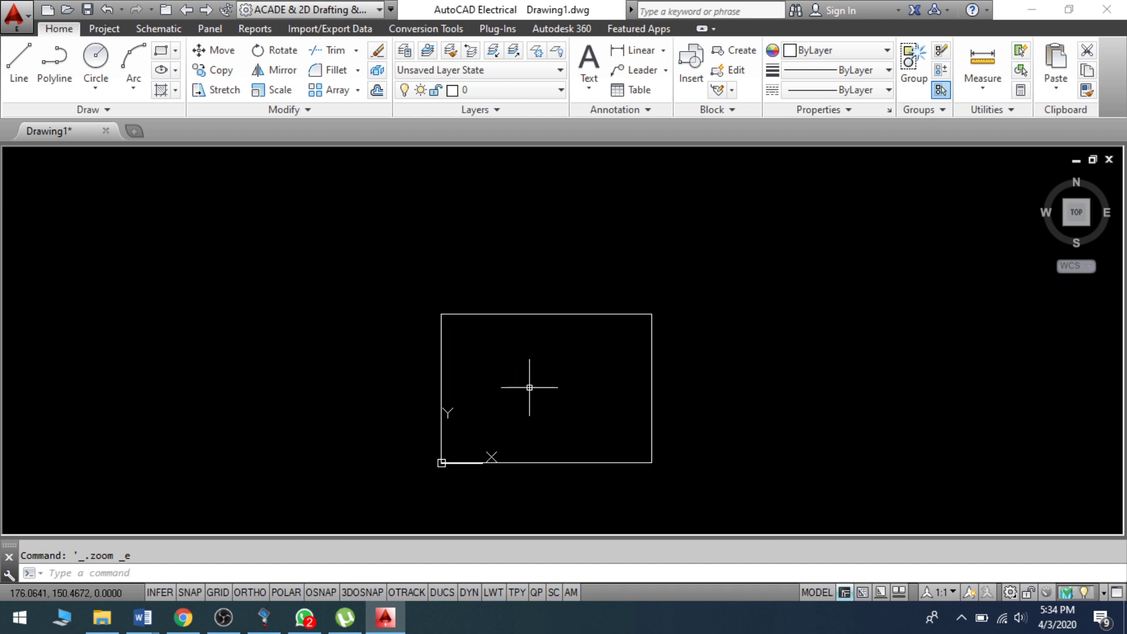
pyautogui.scroll(4, 530, 385)
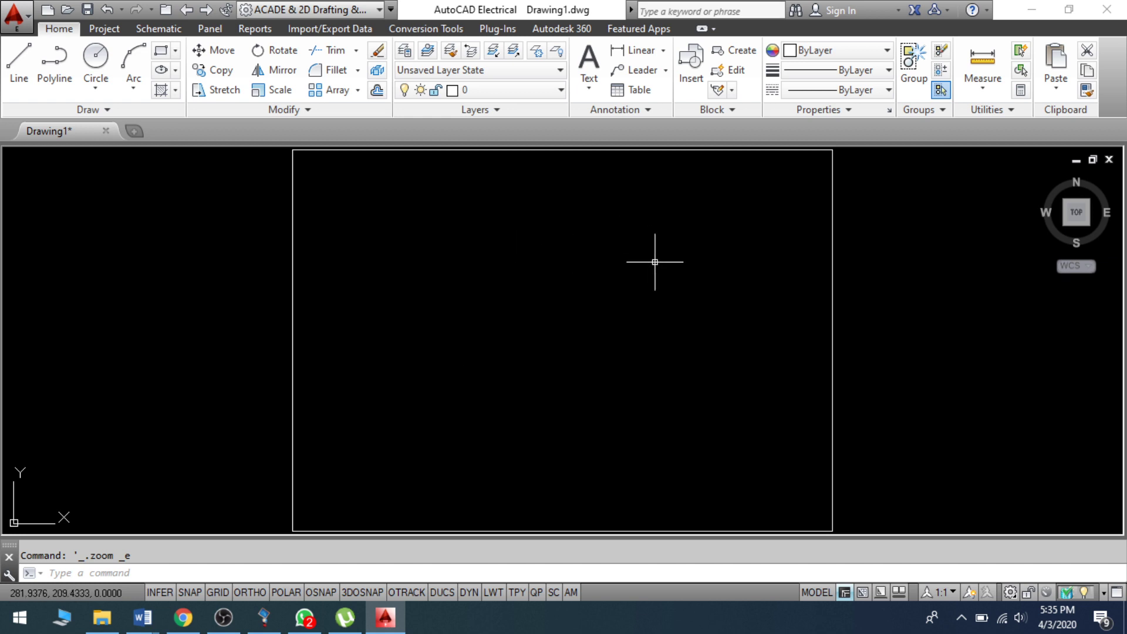
pyautogui.scroll(-3, 629, 310)
pyautogui.scroll(6, 624, 322)
pyautogui.scroll(-10, 604, 385)
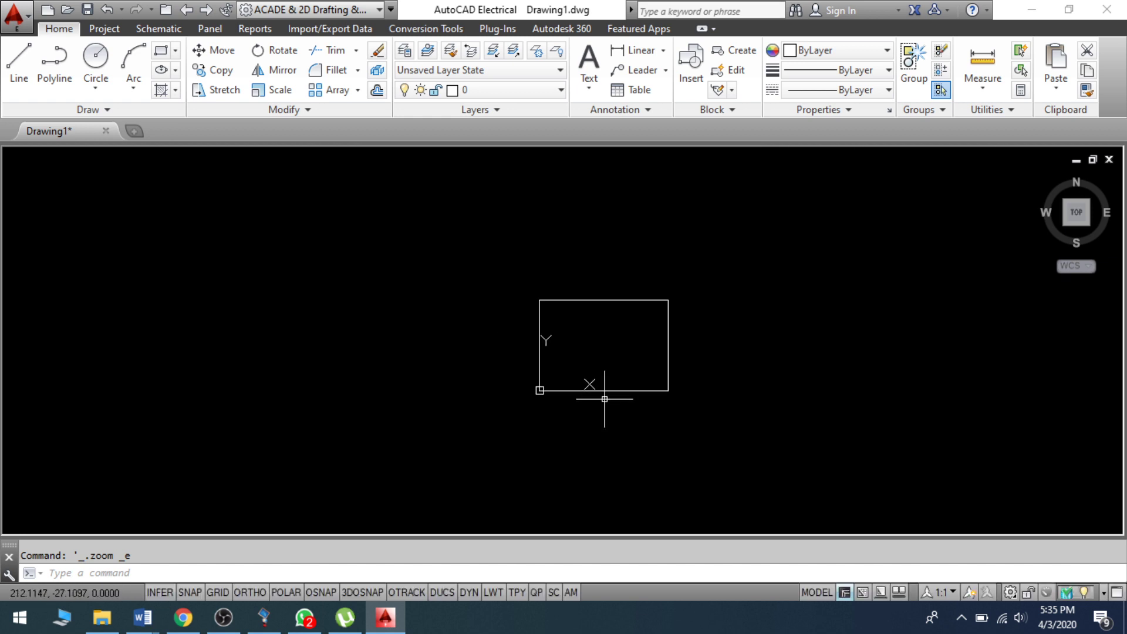
pyautogui.scroll(8, 593, 411)
pyautogui.scroll(-6, 584, 450)
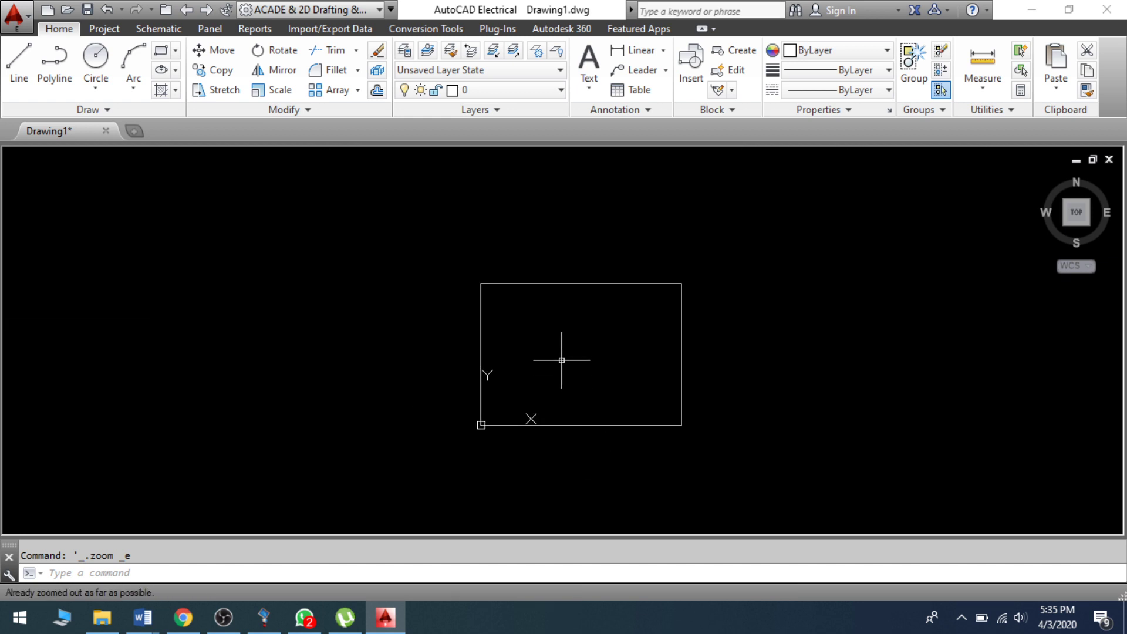
pyautogui.scroll(4, 564, 360)
pyautogui.scroll(-4, 564, 360)
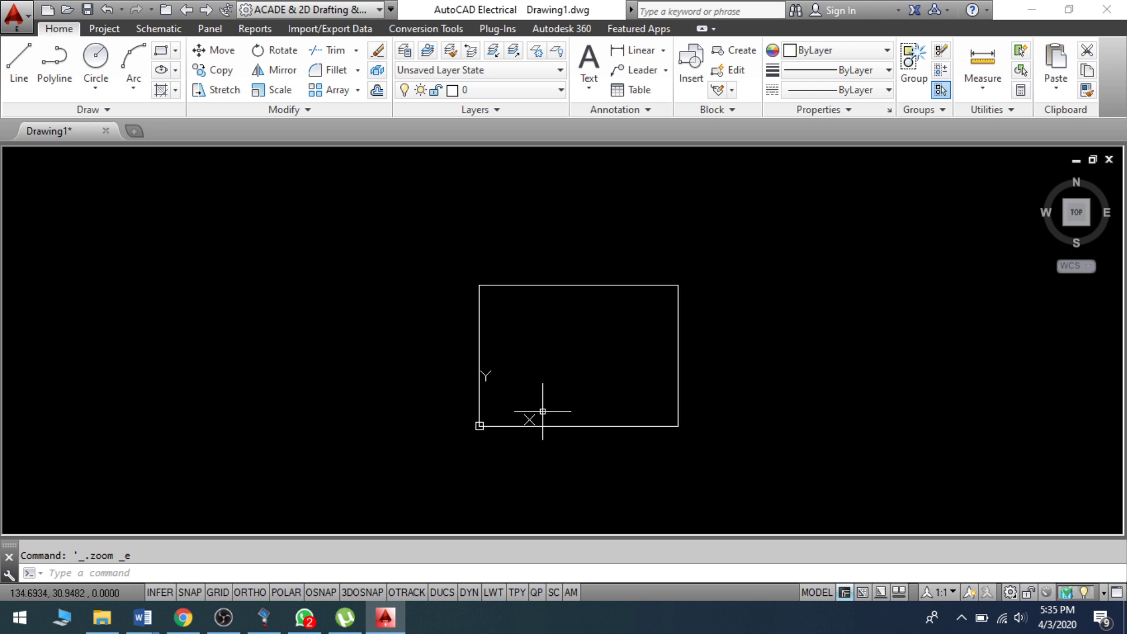
# Select the UCS icon at the origin, then zoom extents on the boundary again.
pyautogui.click(480, 425)
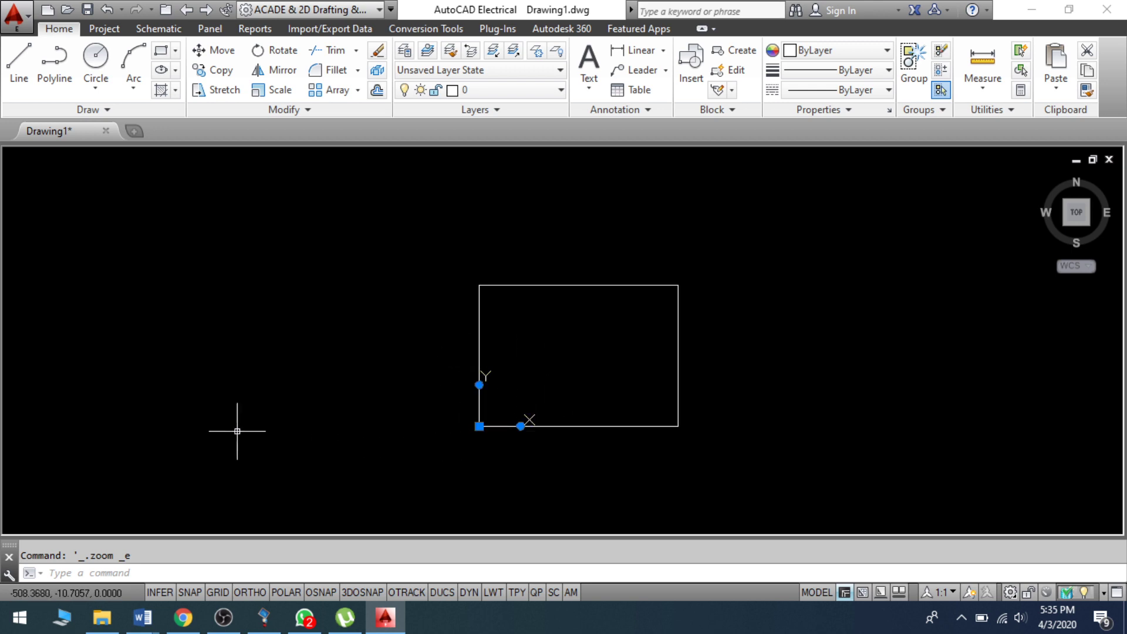
pyautogui.scroll(4, 544, 427)
pyautogui.scroll(-4, 539, 425)
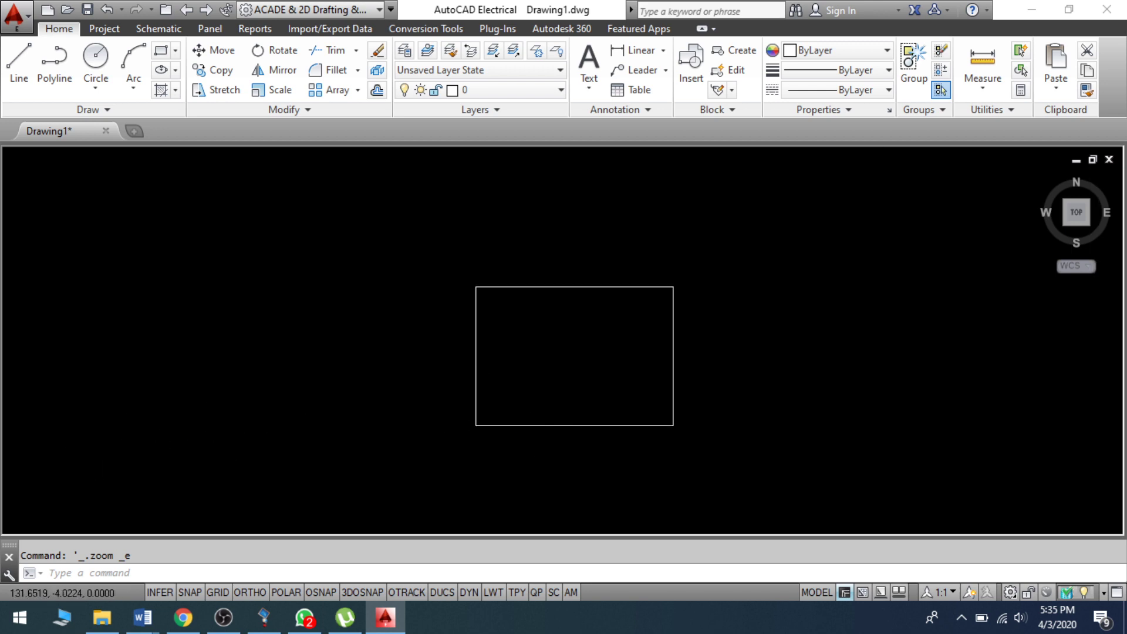
pyautogui.scroll(4, 542, 427)
pyautogui.middleClick(546, 362)
pyautogui.middleClick(547, 362)
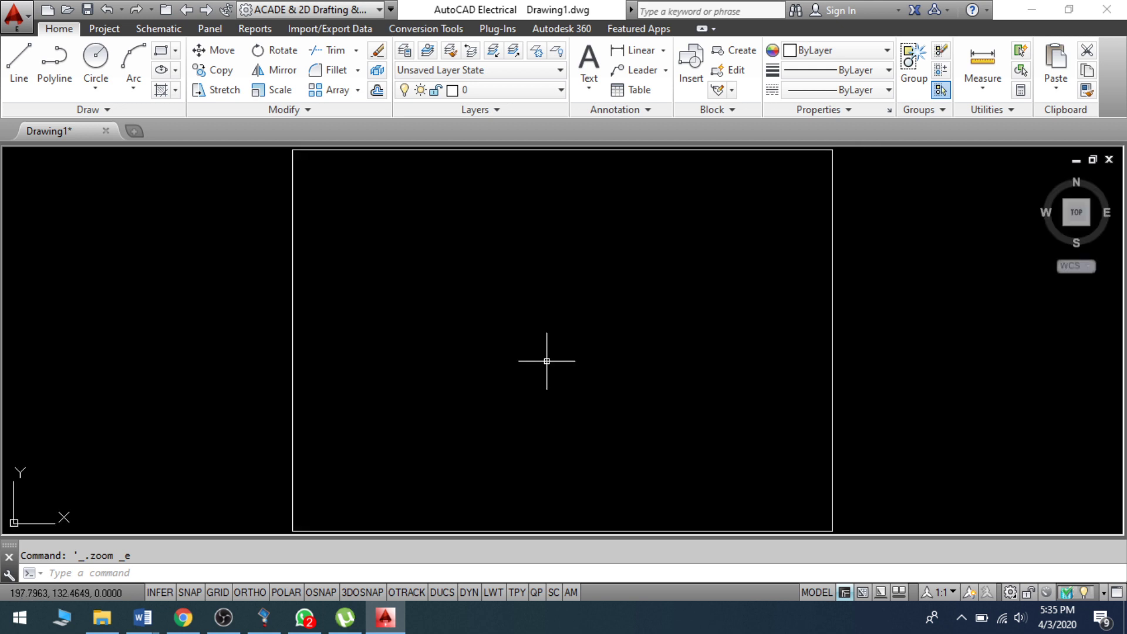
# Run UCSICON to turn the icon off, then run it again to turn it on.
pyautogui.write('ucs')
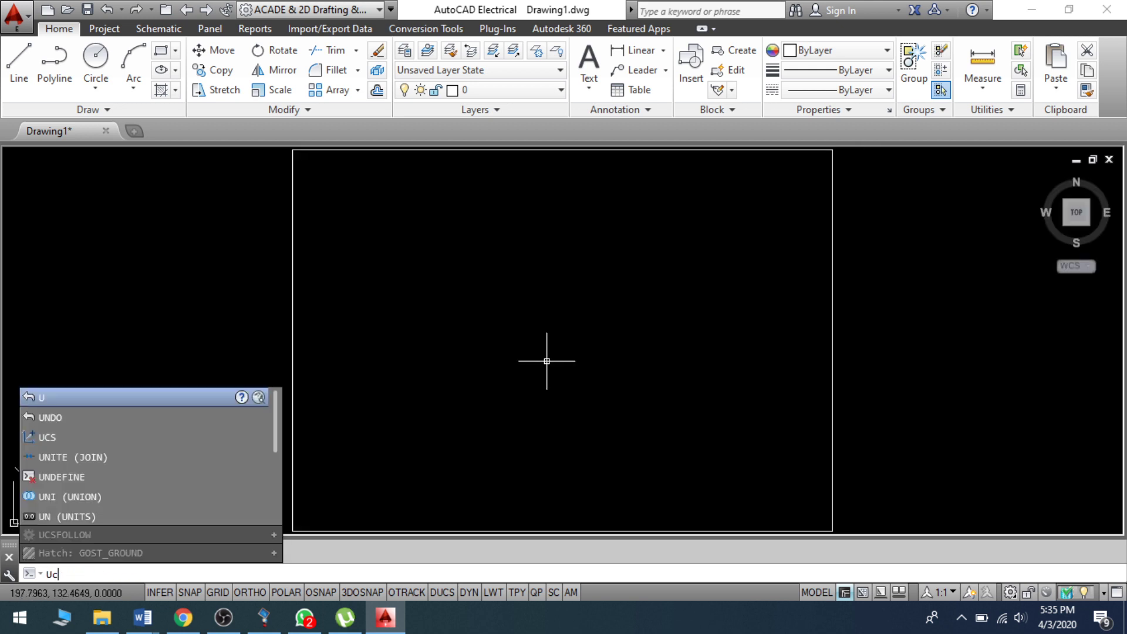
pyautogui.write('icon')
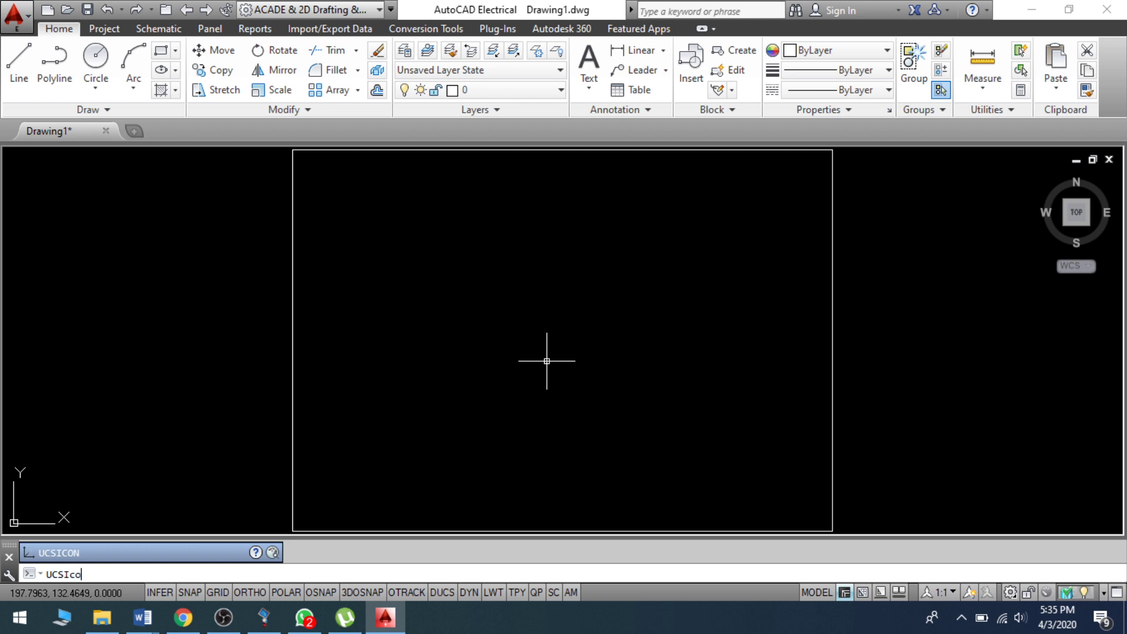
pyautogui.press('Return')
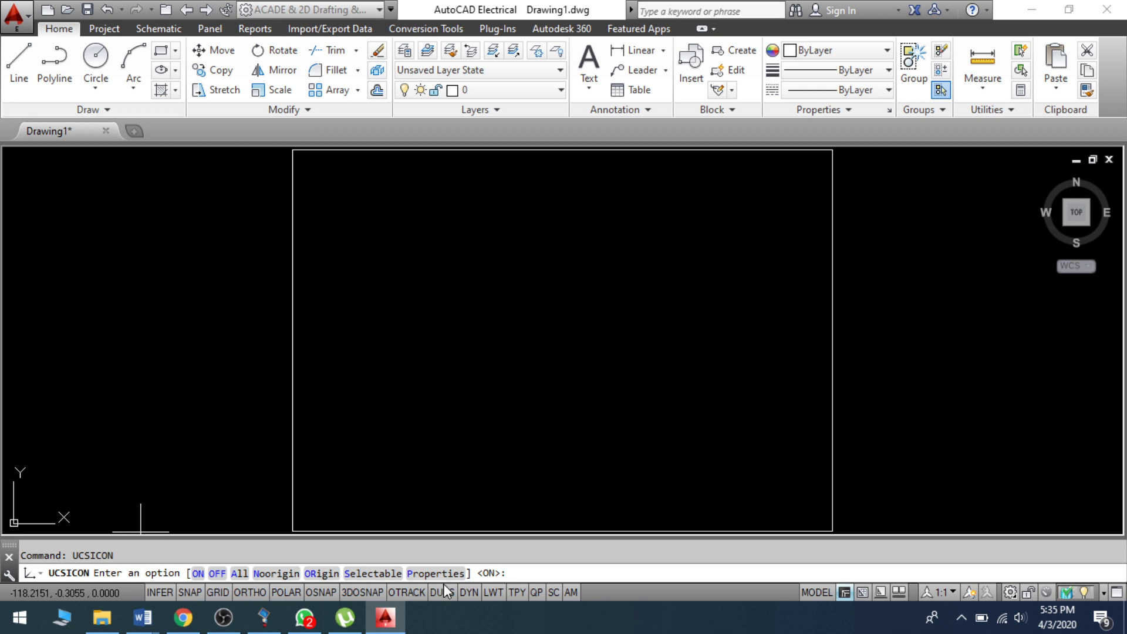
pyautogui.click(217, 574)
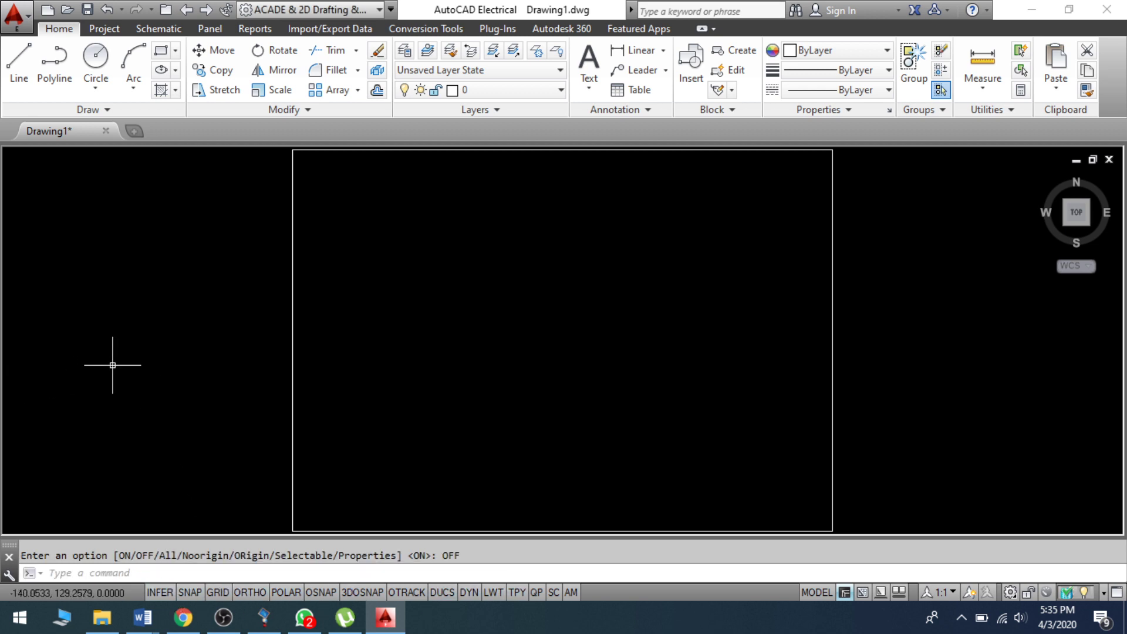
pyautogui.write('ucs')
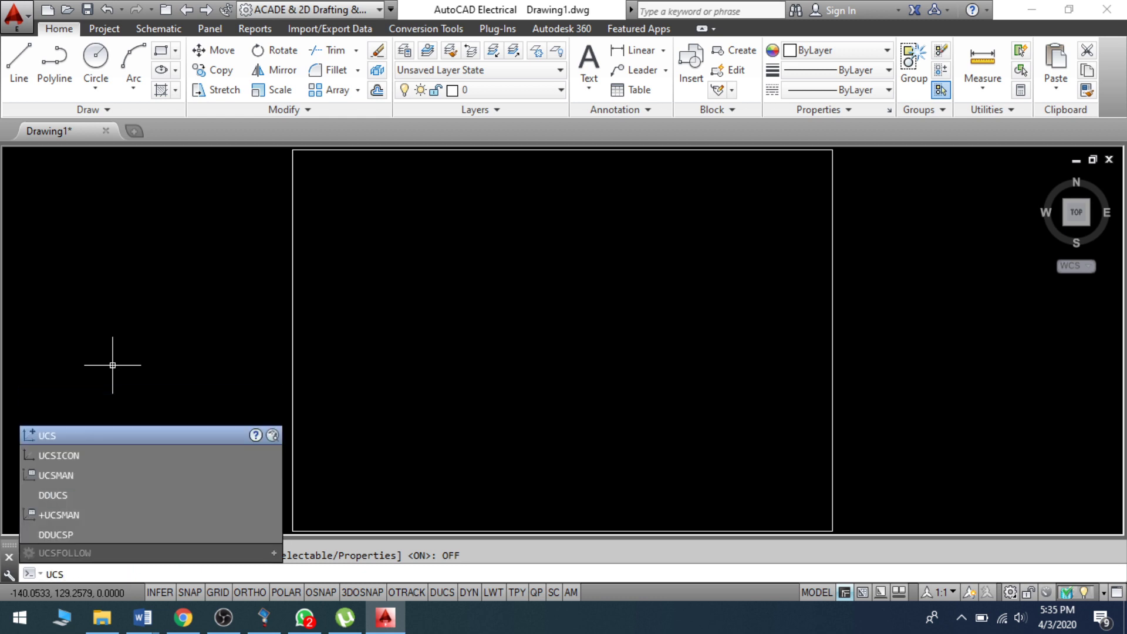
pyautogui.press('Down')
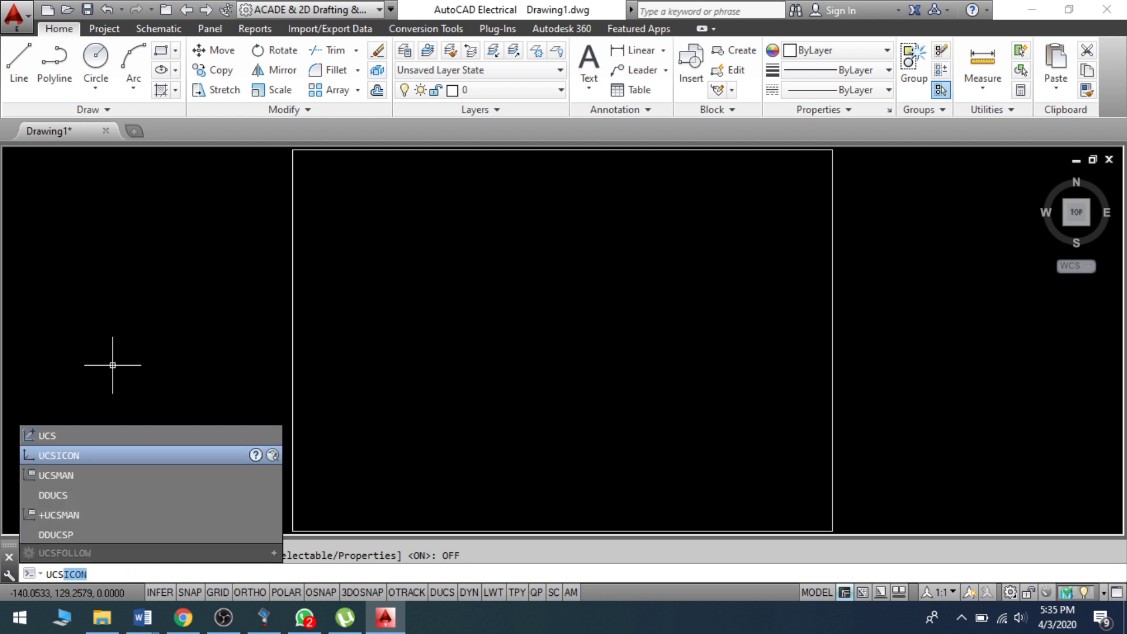
pyautogui.press('Return')
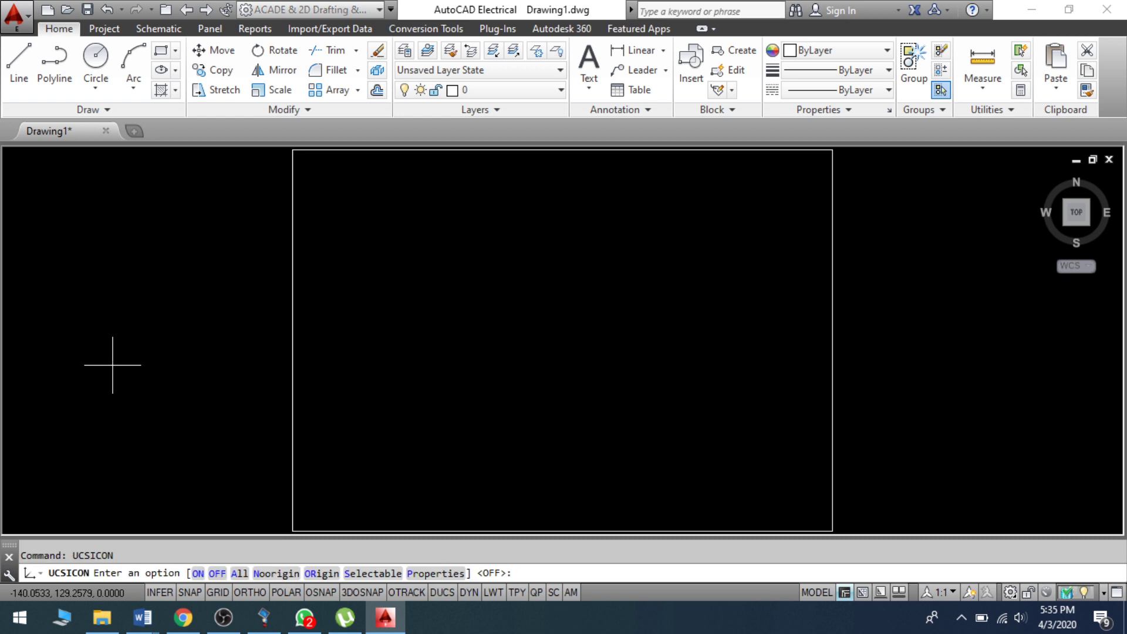
pyautogui.click(196, 574)
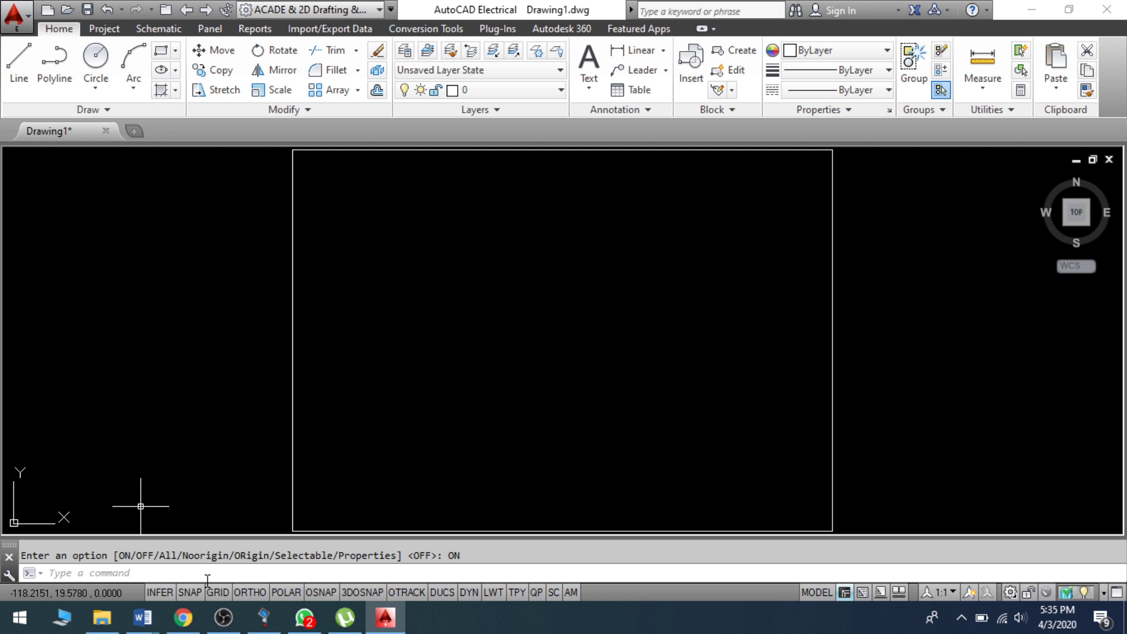
# Set UCSICON to Noorigin and zoom extents on the 420 × 297 border.
pyautogui.write('UCSICON')
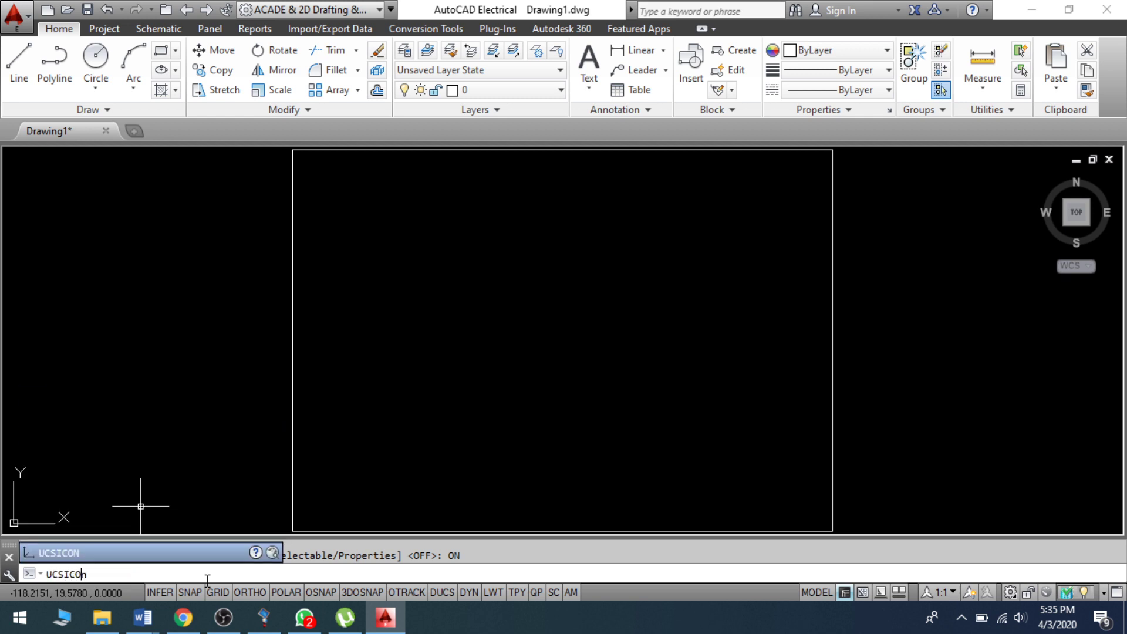
pyautogui.press('Return')
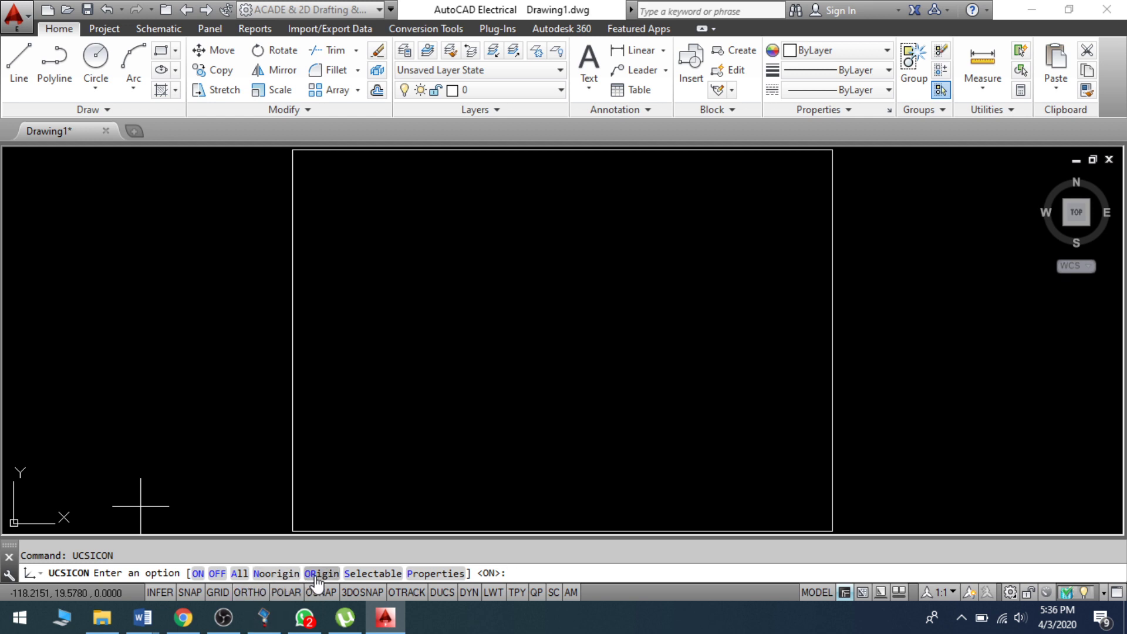
pyautogui.scroll(-6, 540, 381)
pyautogui.scroll(4, 541, 382)
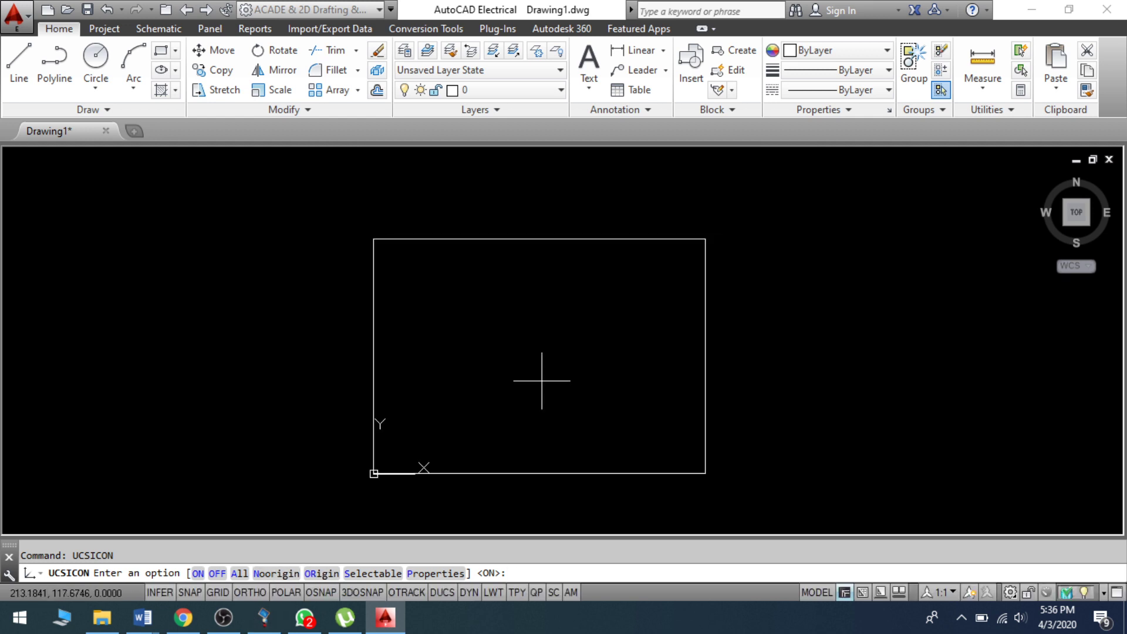
pyautogui.scroll(2, 541, 380)
pyautogui.write('N')
pyautogui.press('Return')
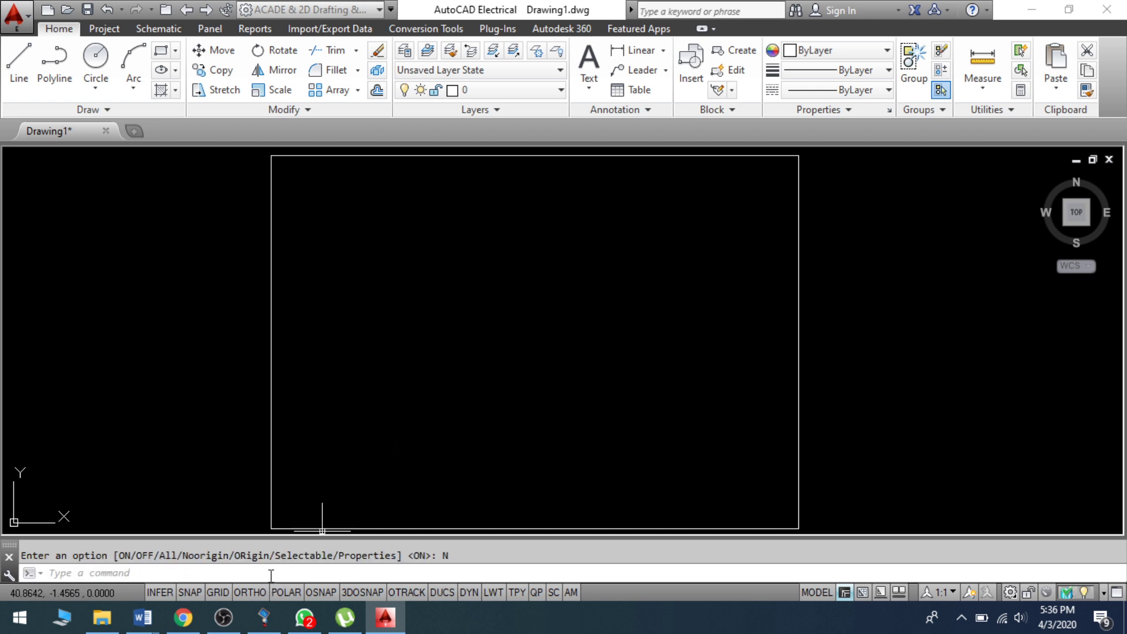
pyautogui.scroll(-6, 556, 352)
pyautogui.scroll(8, 556, 353)
pyautogui.scroll(-6, 555, 357)
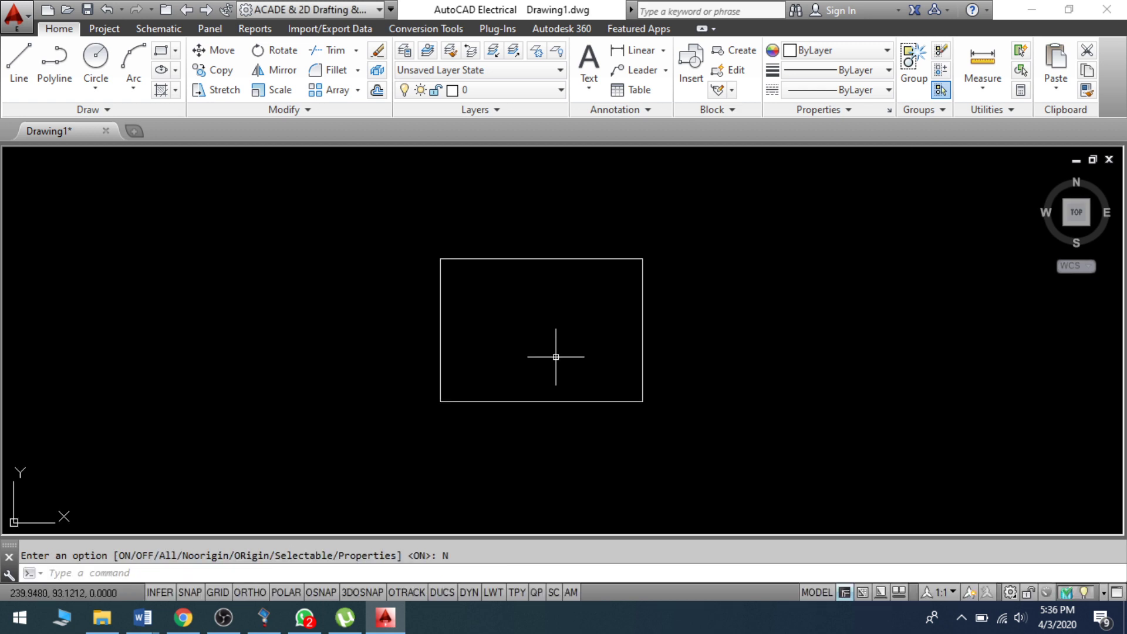
pyautogui.middleClick(556, 357)
pyautogui.middleClick(556, 357)
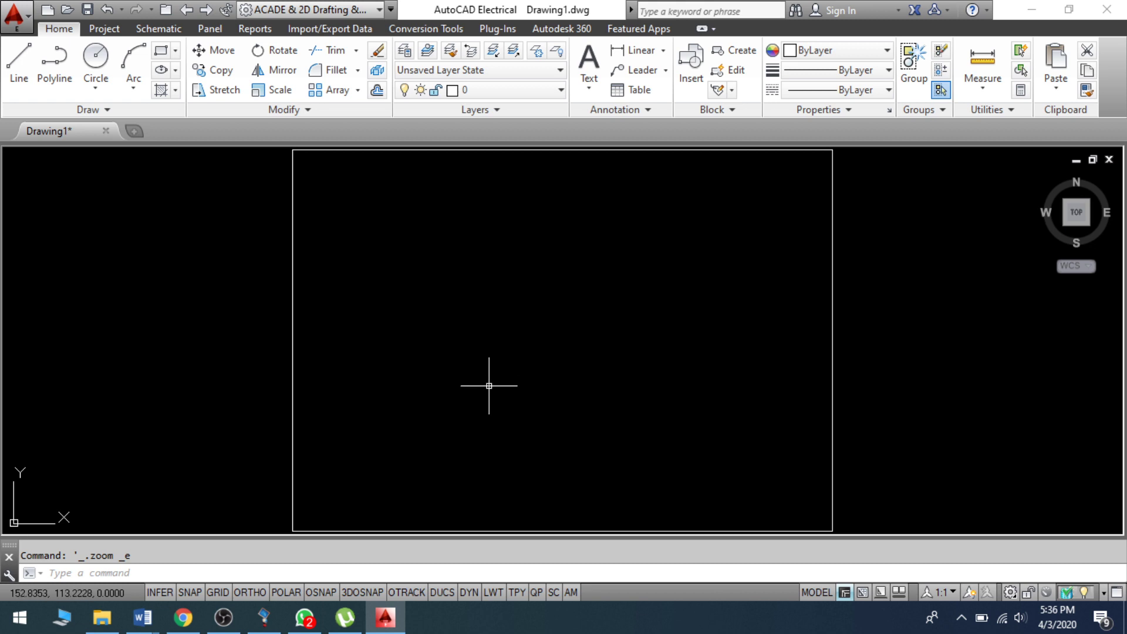
pyautogui.scroll(-3, 520, 332)
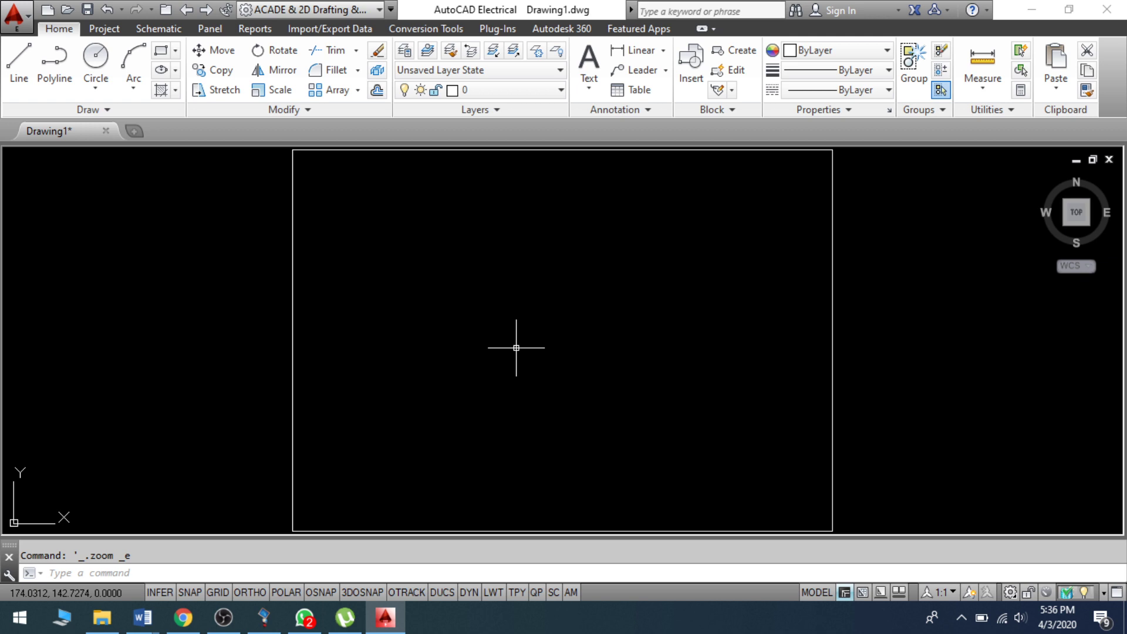
# Draw one horizontal LINE from upper left to right inside the 420 × 297 border.
pyautogui.write('L')
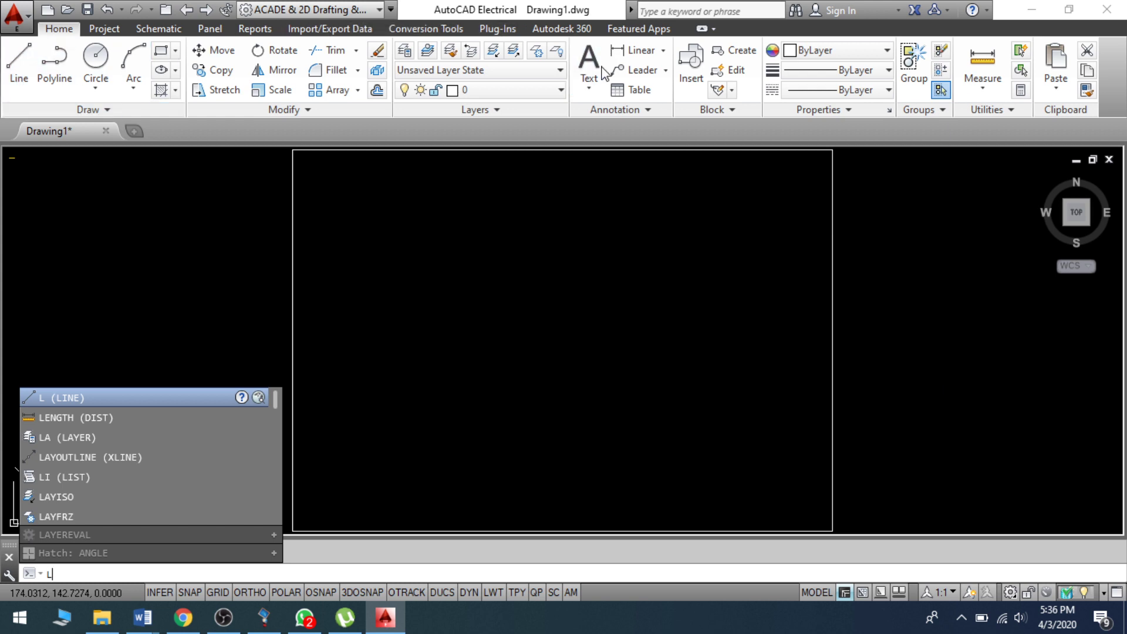
pyautogui.click(90, 396)
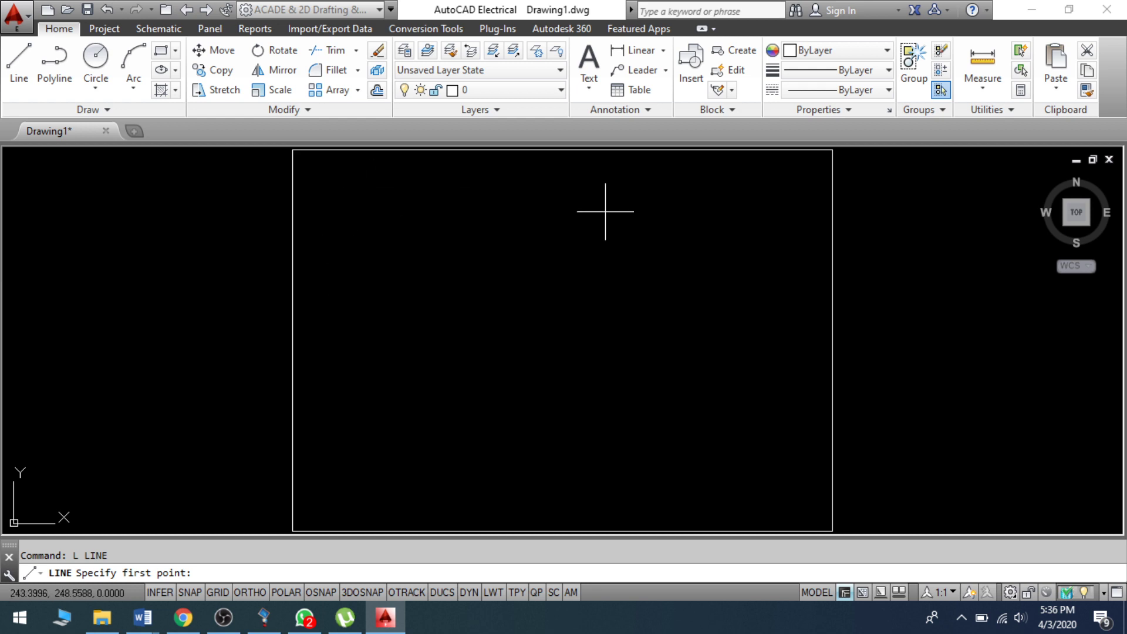
pyautogui.click(359, 259)
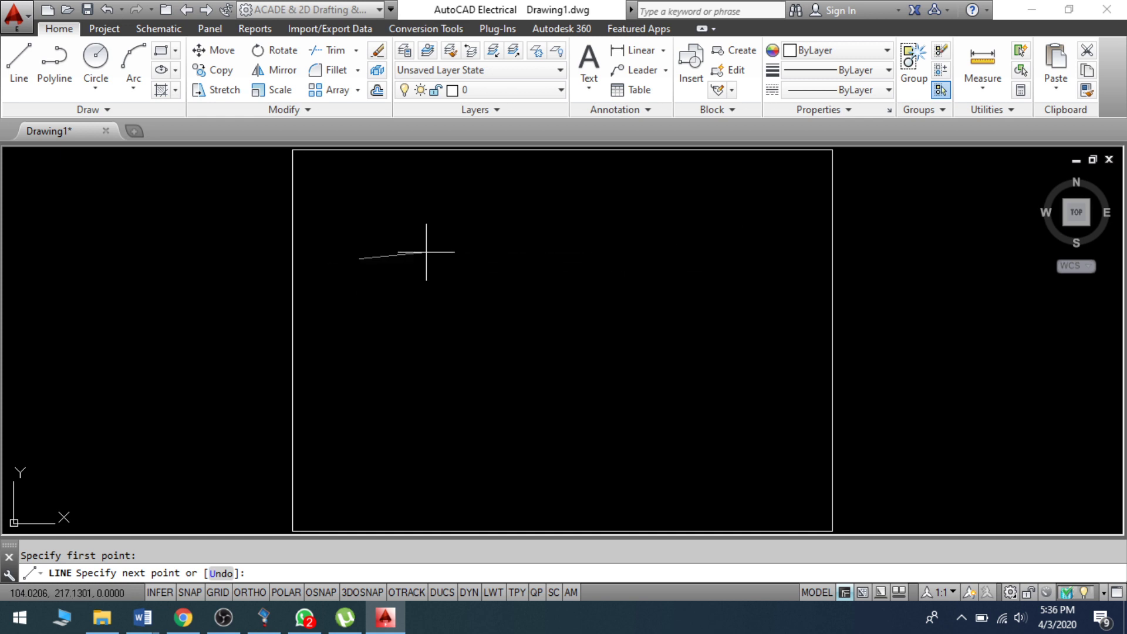
pyautogui.click(695, 258)
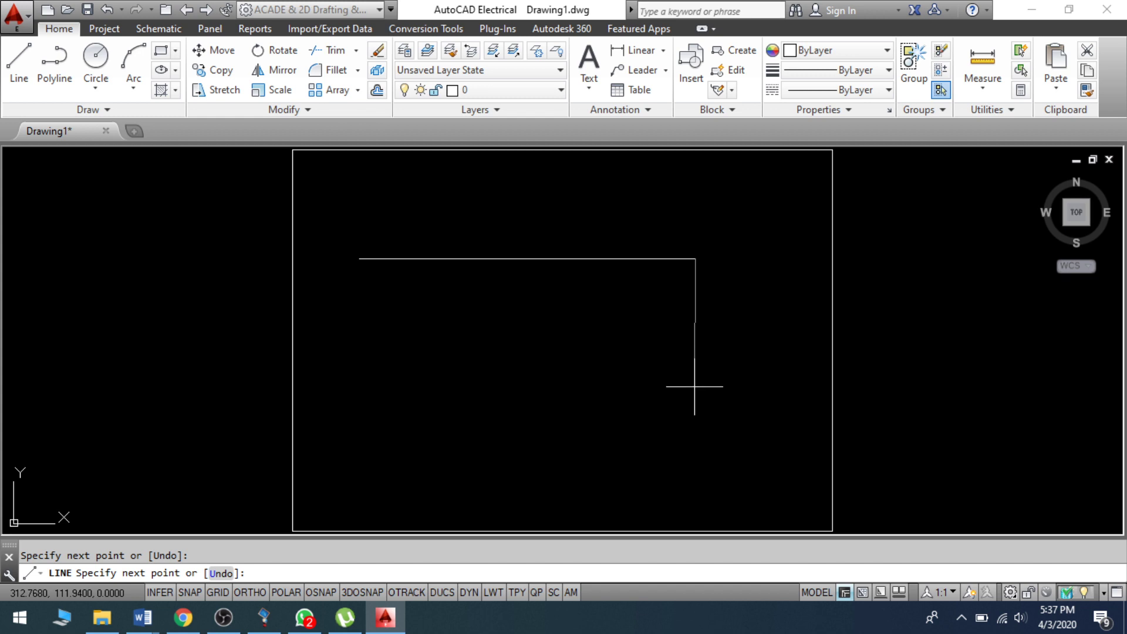
pyautogui.press('Return')
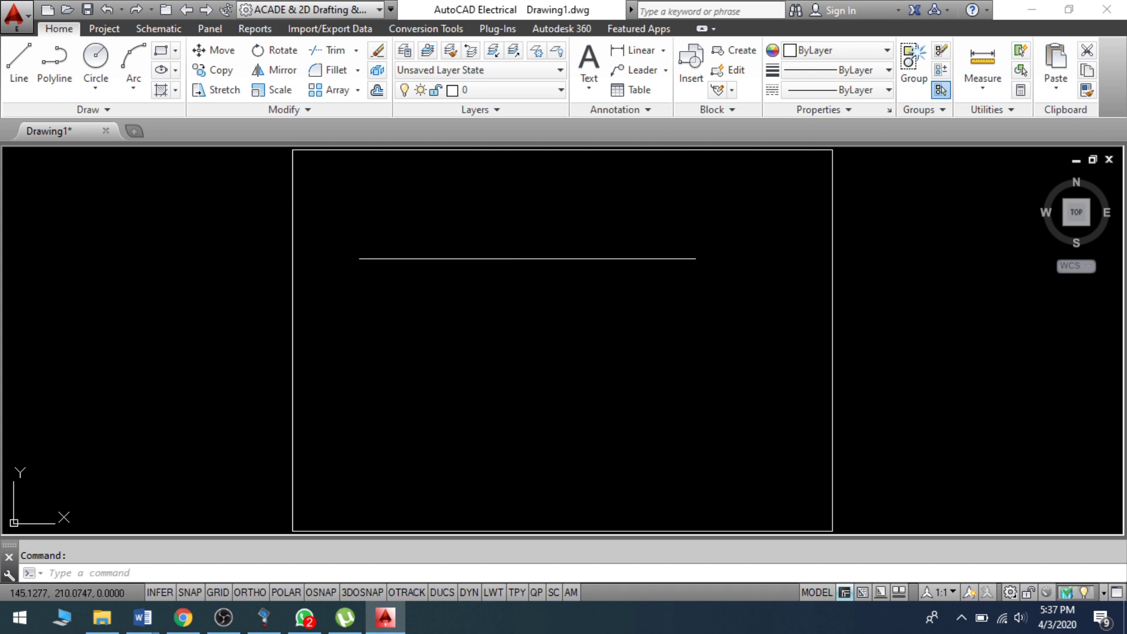
pyautogui.click(478, 264)
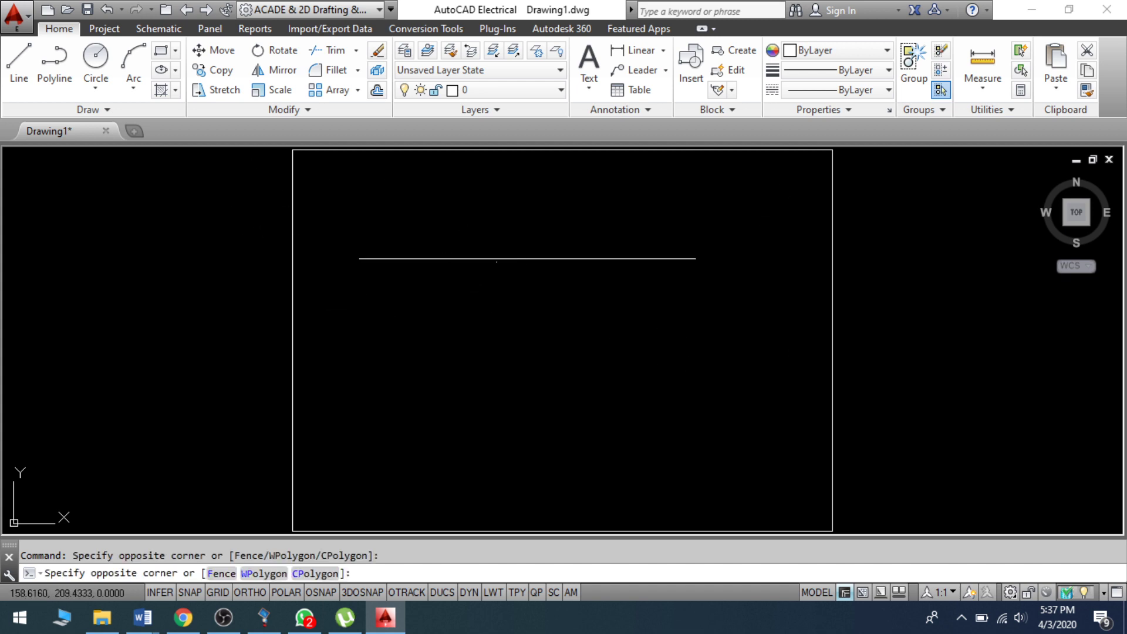
pyautogui.click(502, 259)
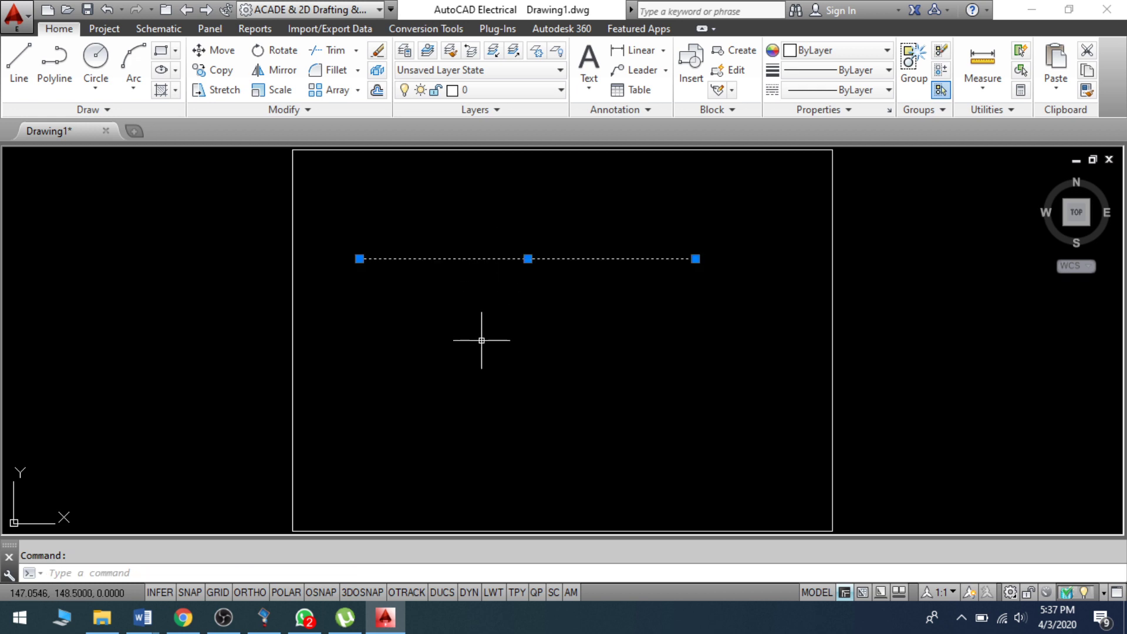
pyautogui.press('Escape')
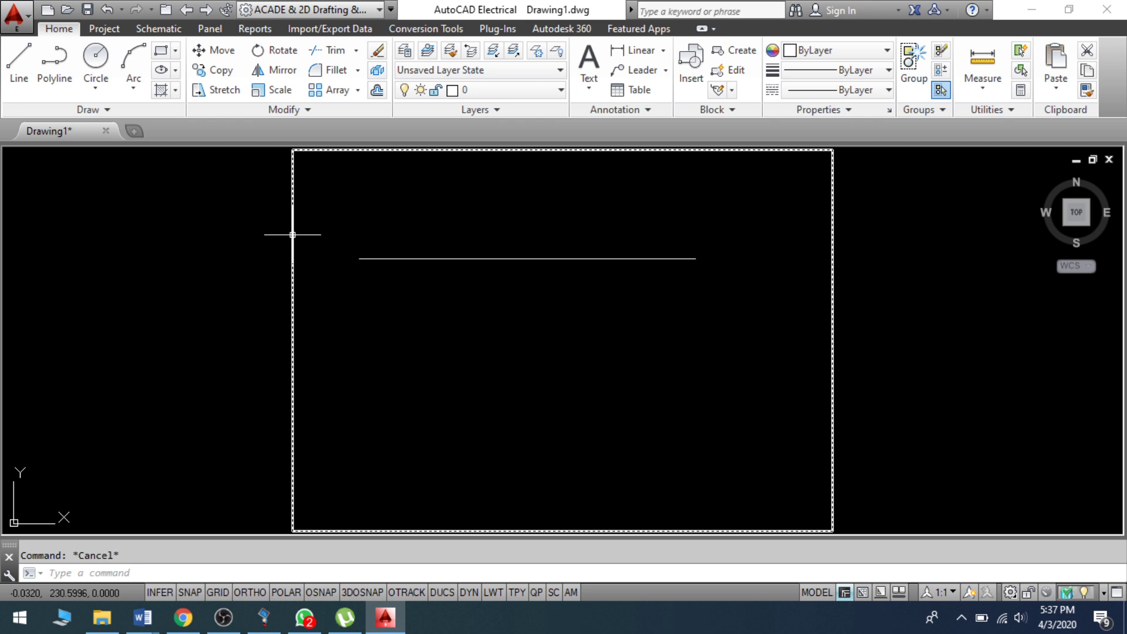
pyautogui.click(319, 212)
pyautogui.click(760, 304)
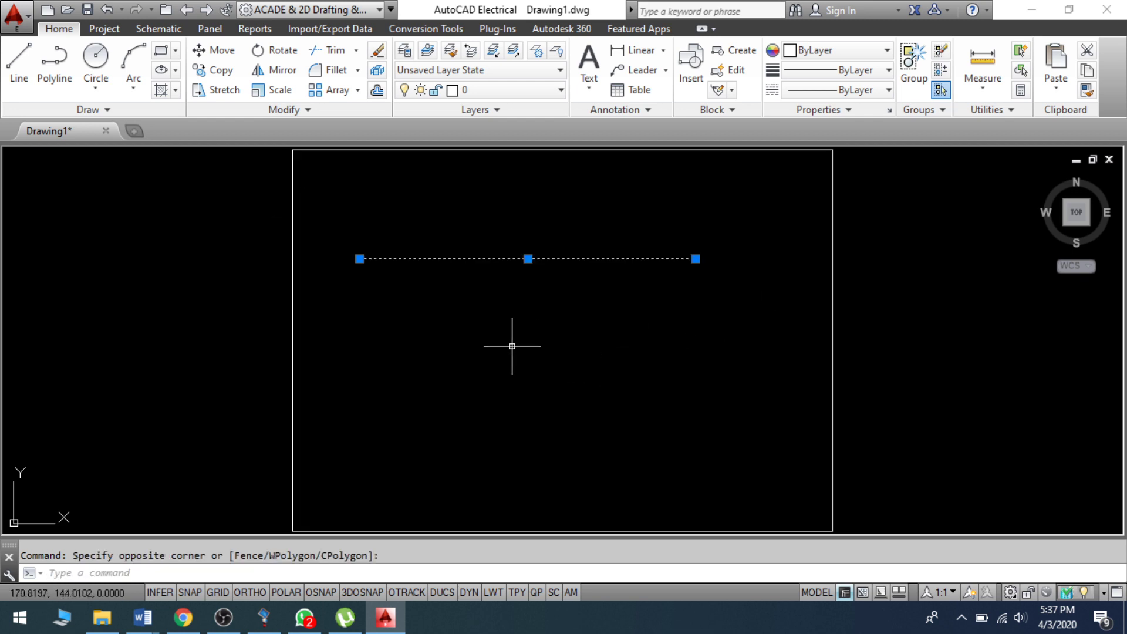
pyautogui.write('E')
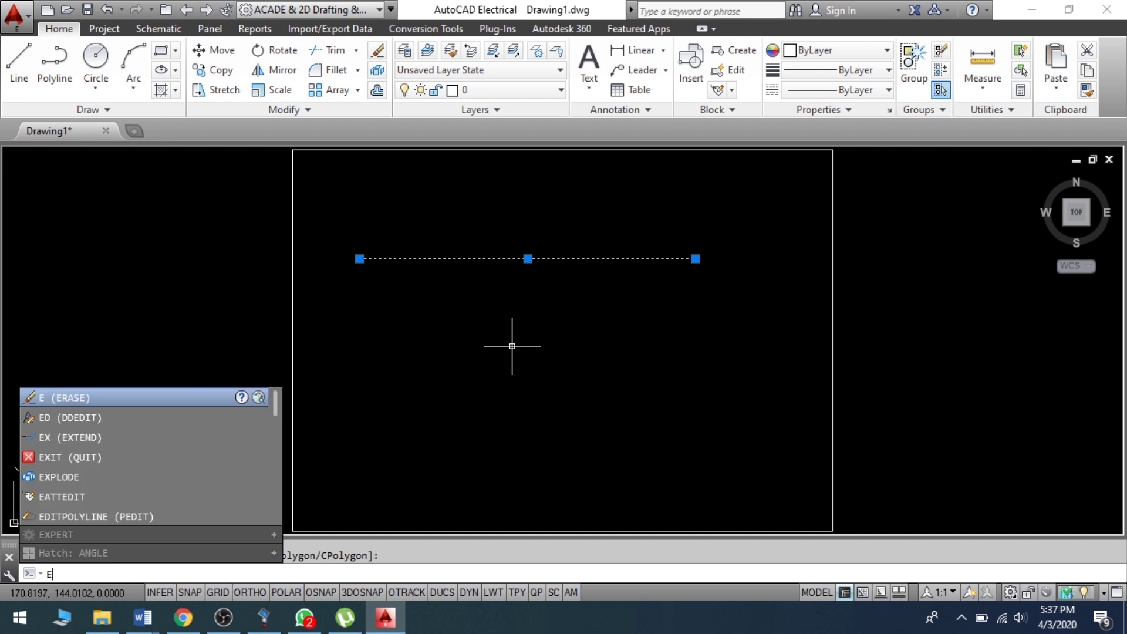
pyautogui.press('Return')
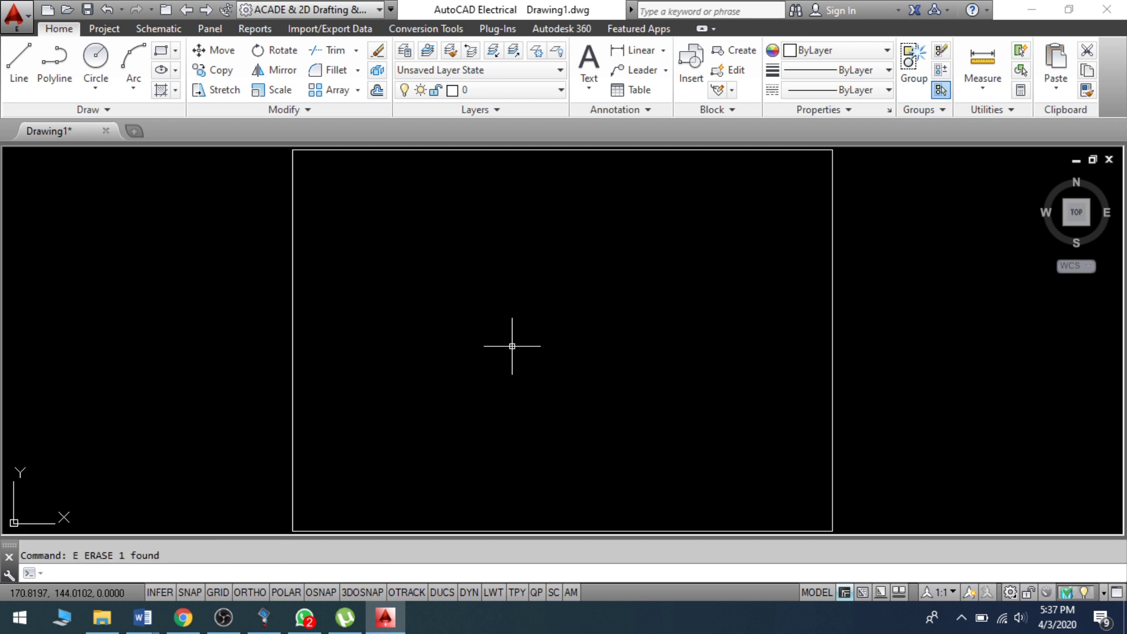
pyautogui.hotkey('ctrl', 'z')
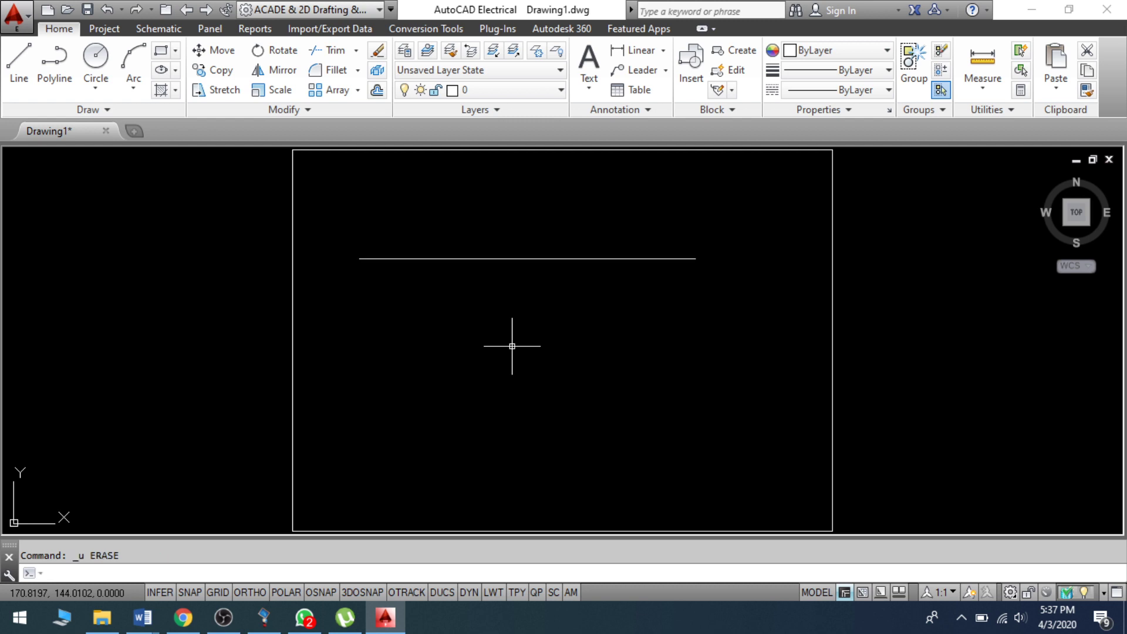
pyautogui.hotkey('ctrl', 'y')
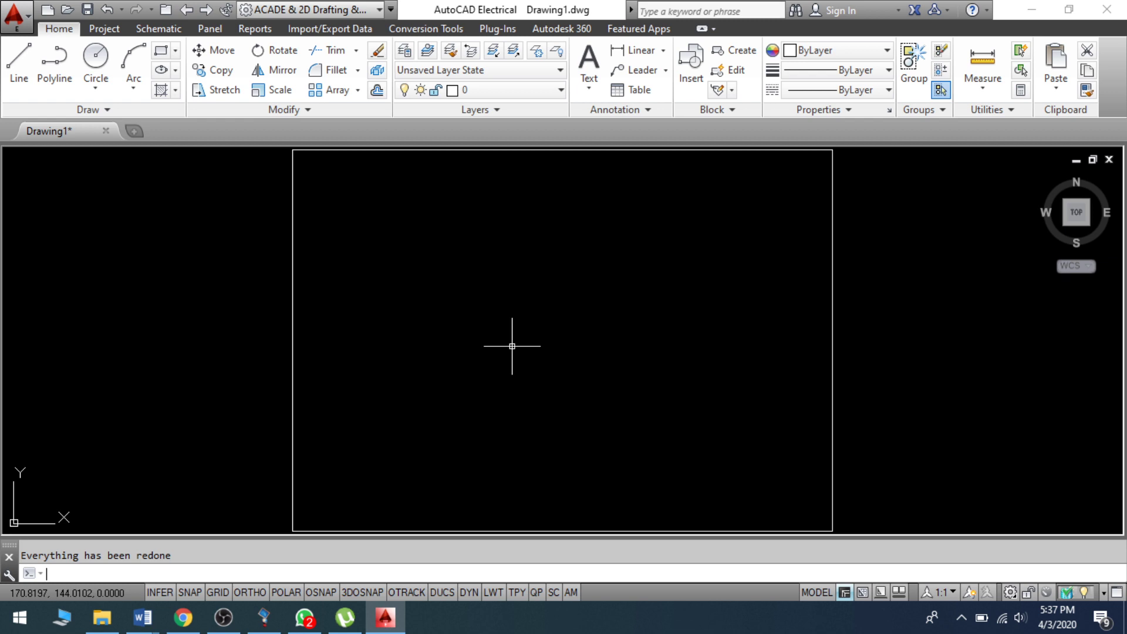
pyautogui.hotkey('ctrl', 'z')
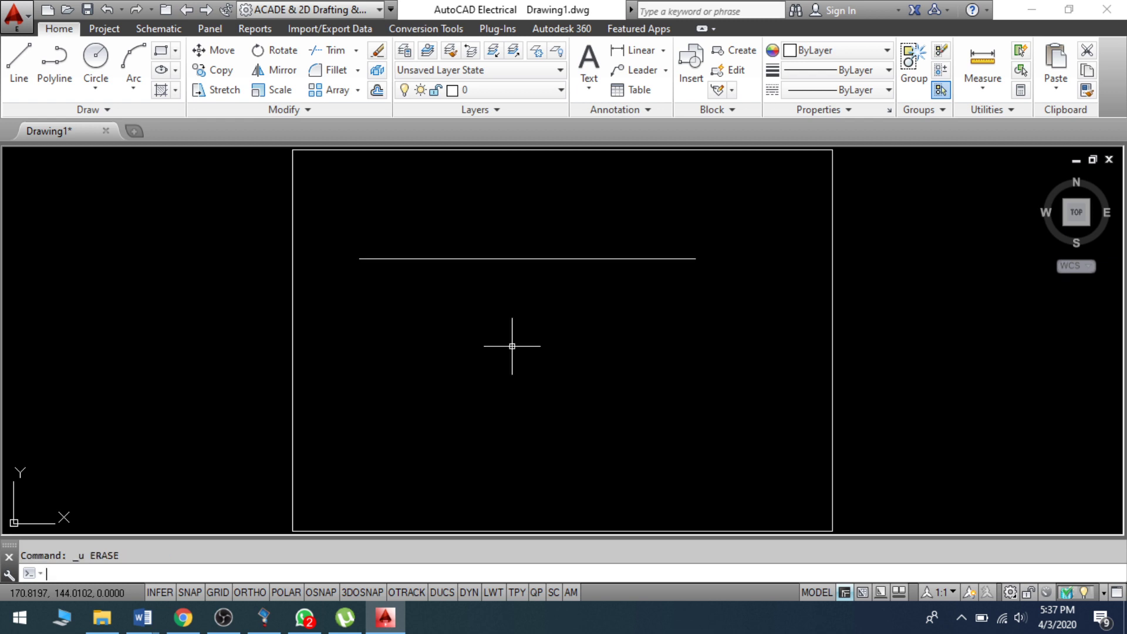
pyautogui.click(326, 200)
pyautogui.click(743, 331)
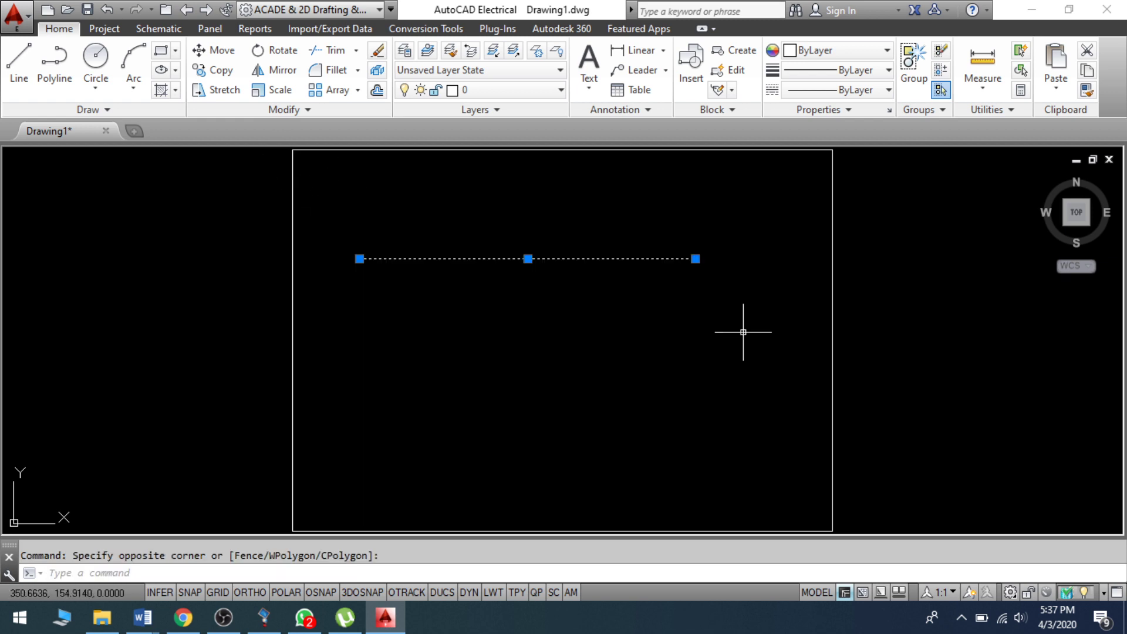
pyautogui.press('Delete')
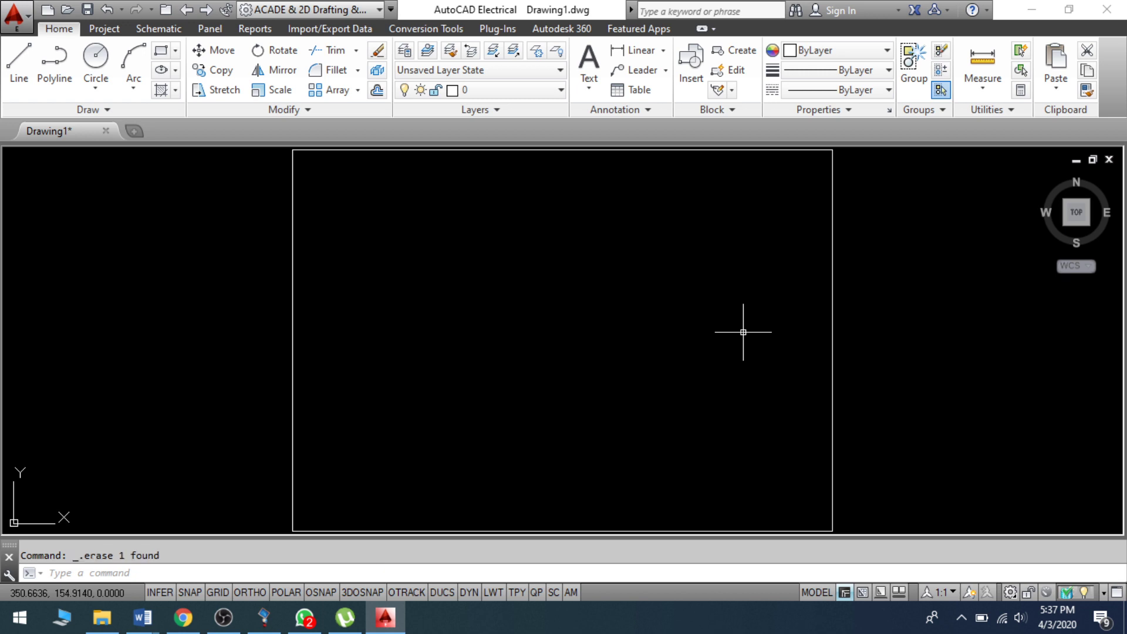
pyautogui.hotkey('ctrl', 'z')
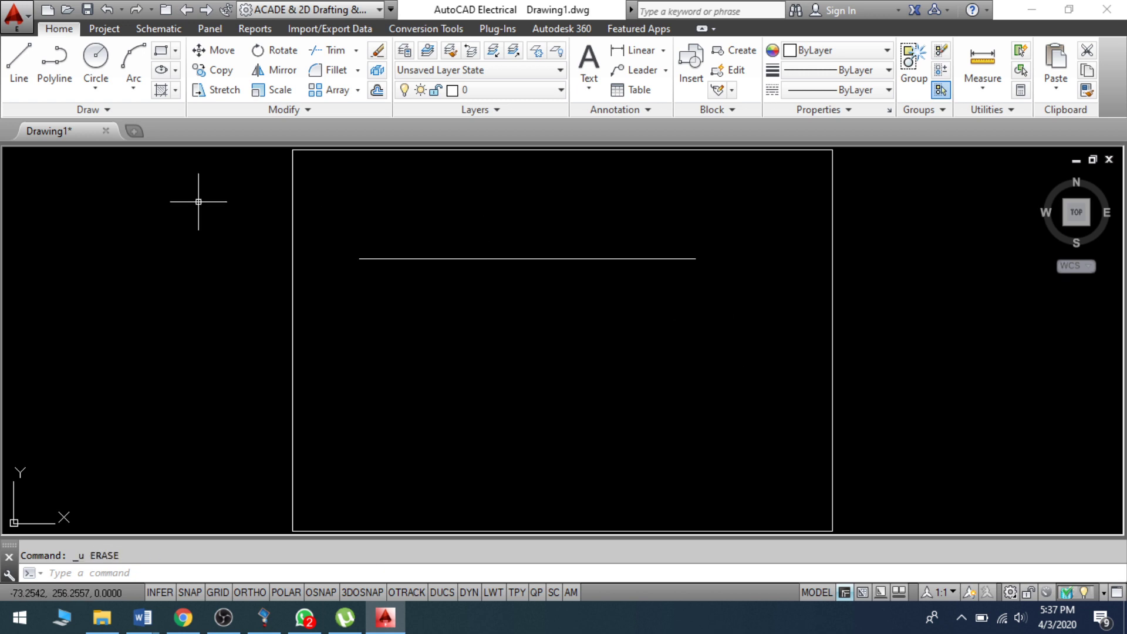
pyautogui.click(346, 206)
pyautogui.click(726, 304)
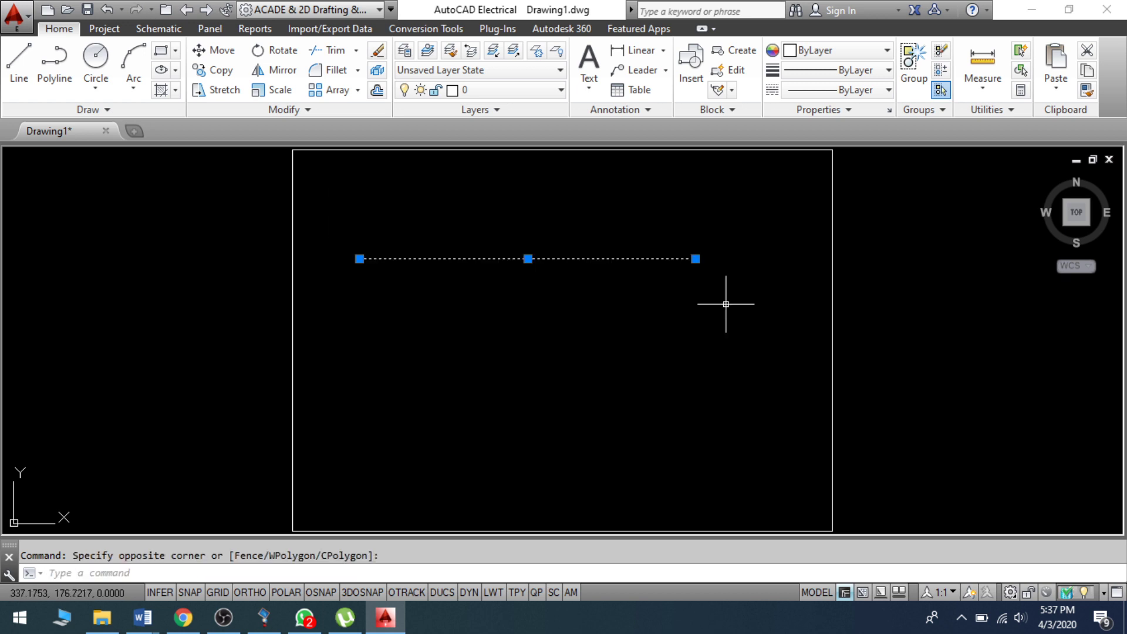
pyautogui.press('Escape')
# Dismiss the WhatsApp notification and close the WhatsApp window from the taskbar.
pyautogui.write('PICKBOX')
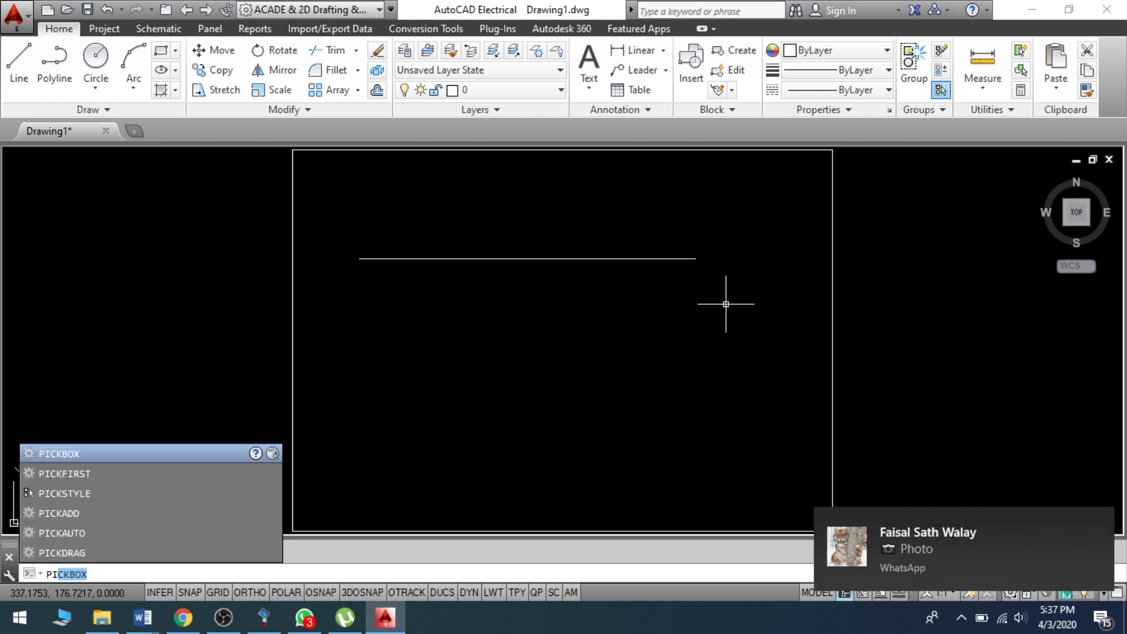
pyautogui.click(1095, 524)
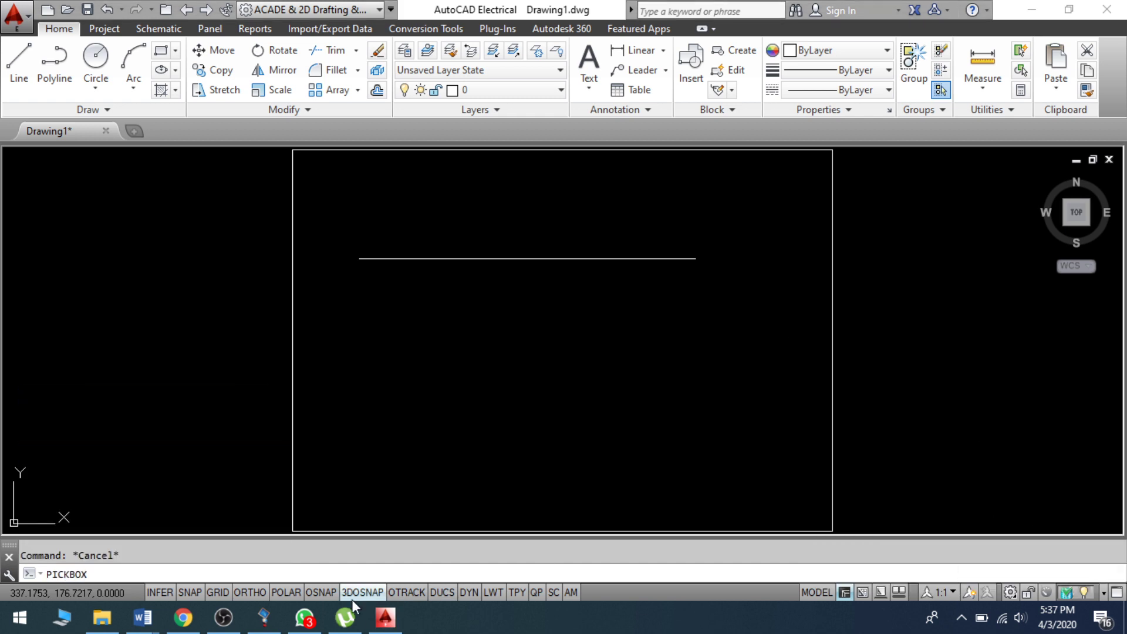
pyautogui.click(1097, 527)
pyautogui.rightClick(308, 617)
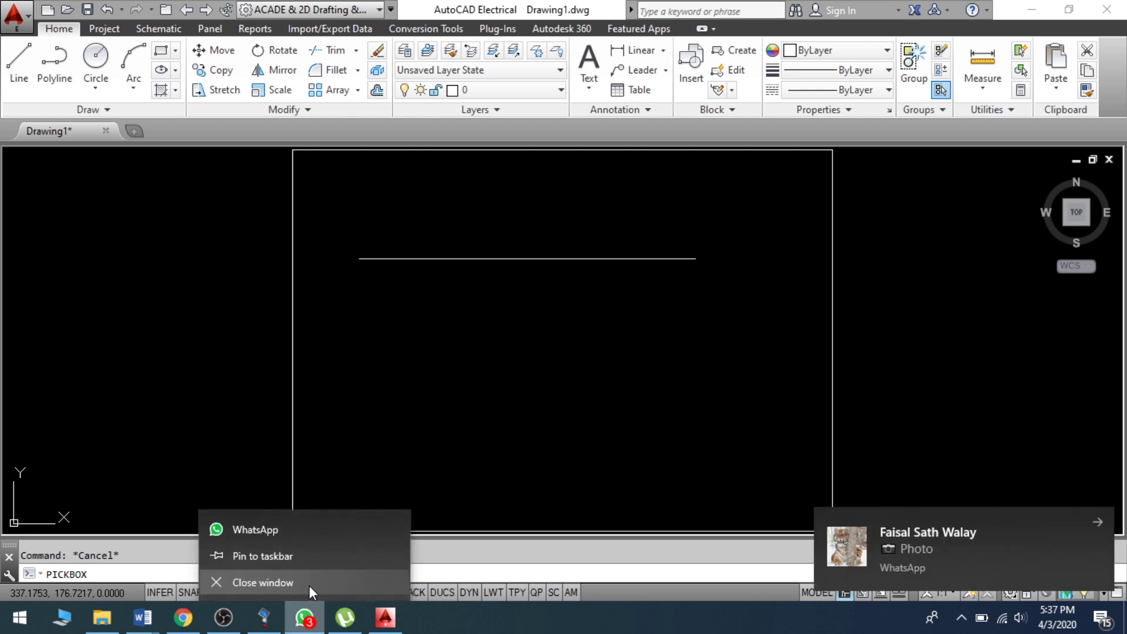
pyautogui.click(309, 585)
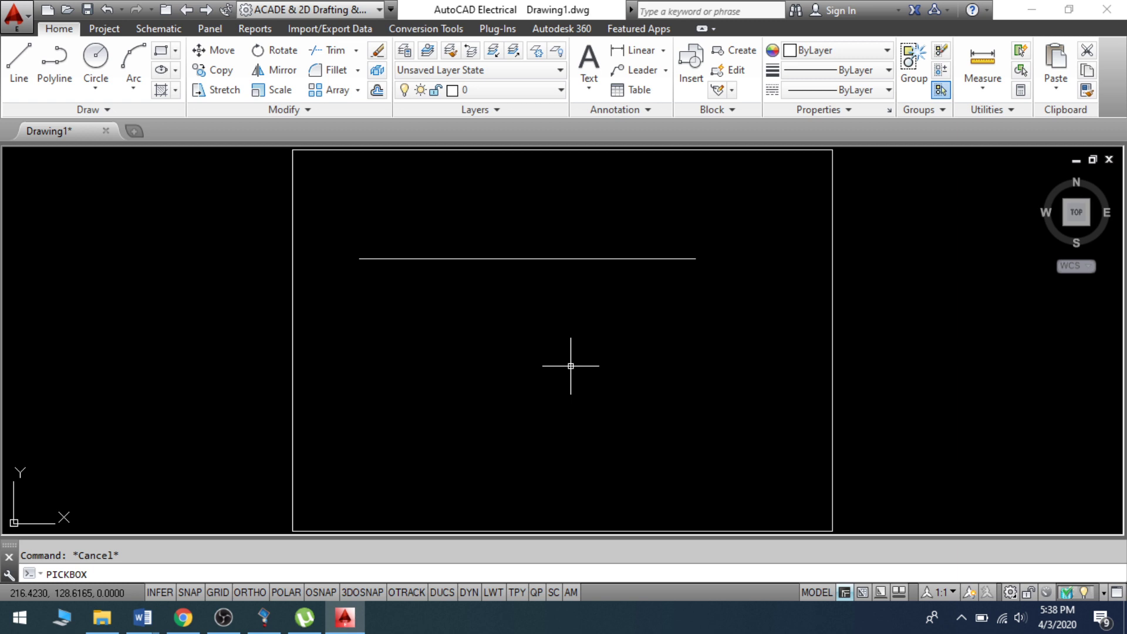
# Enter the PICKFIRST system variable on the command line.
pyautogui.write('pick')
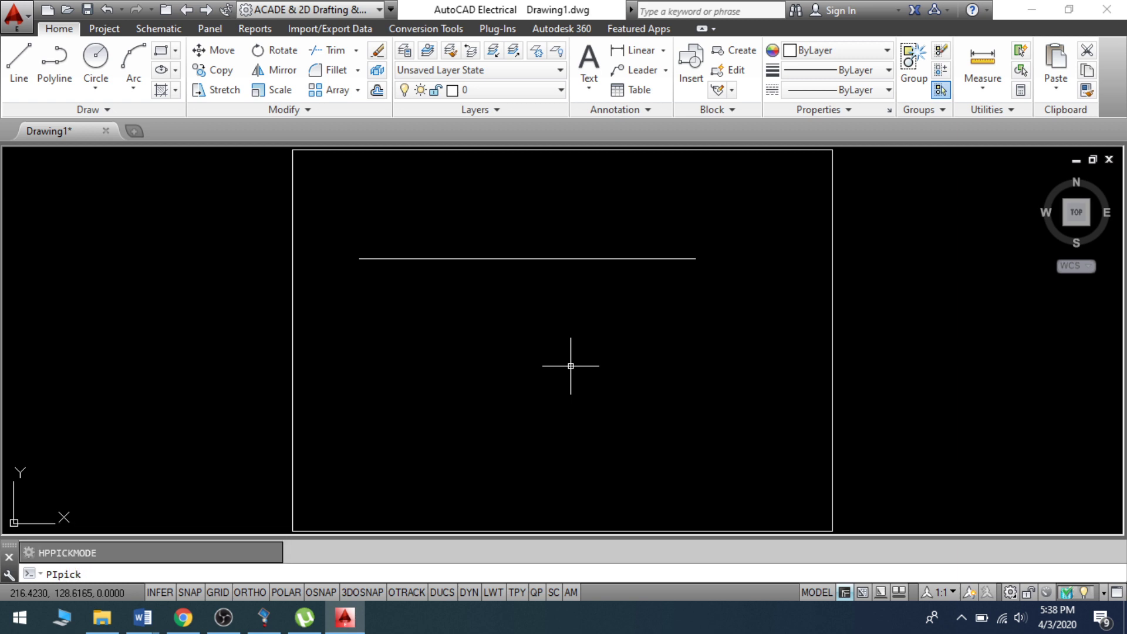
pyautogui.write('first')
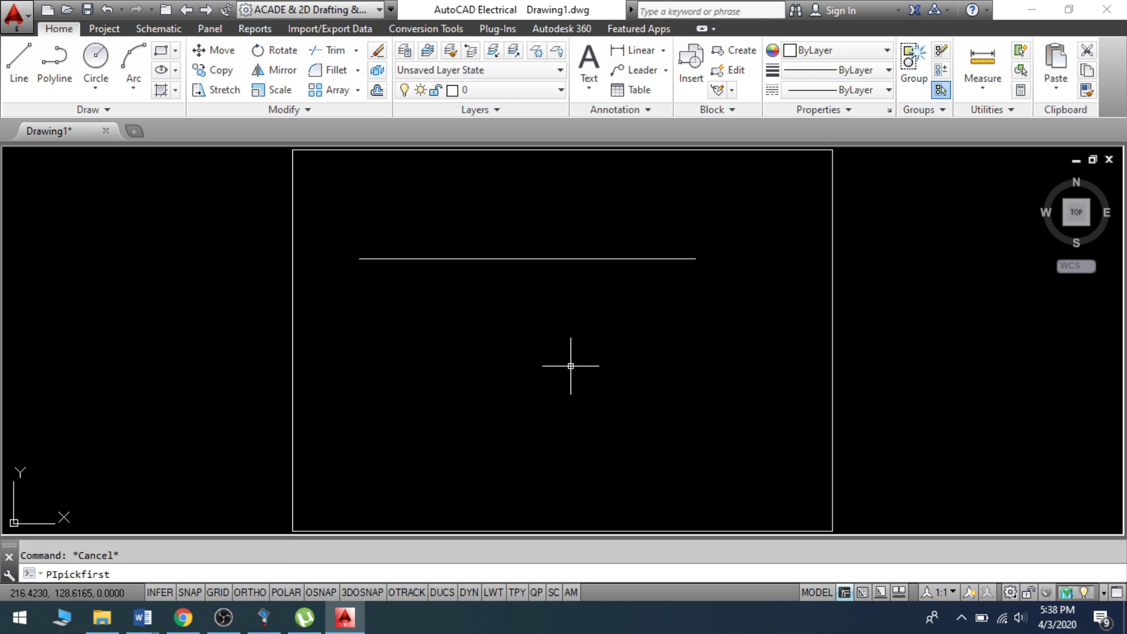
pyautogui.press('BackSpace')
pyautogui.press('BackSpace')
pyautogui.press('BackSpace')
pyautogui.press('BackSpace')
pyautogui.press('BackSpace')
pyautogui.press('BackSpace')
pyautogui.press('BackSpace')
pyautogui.press('BackSpace')
pyautogui.press('BackSpace')
pyautogui.press('BackSpace')
pyautogui.write('ICK')
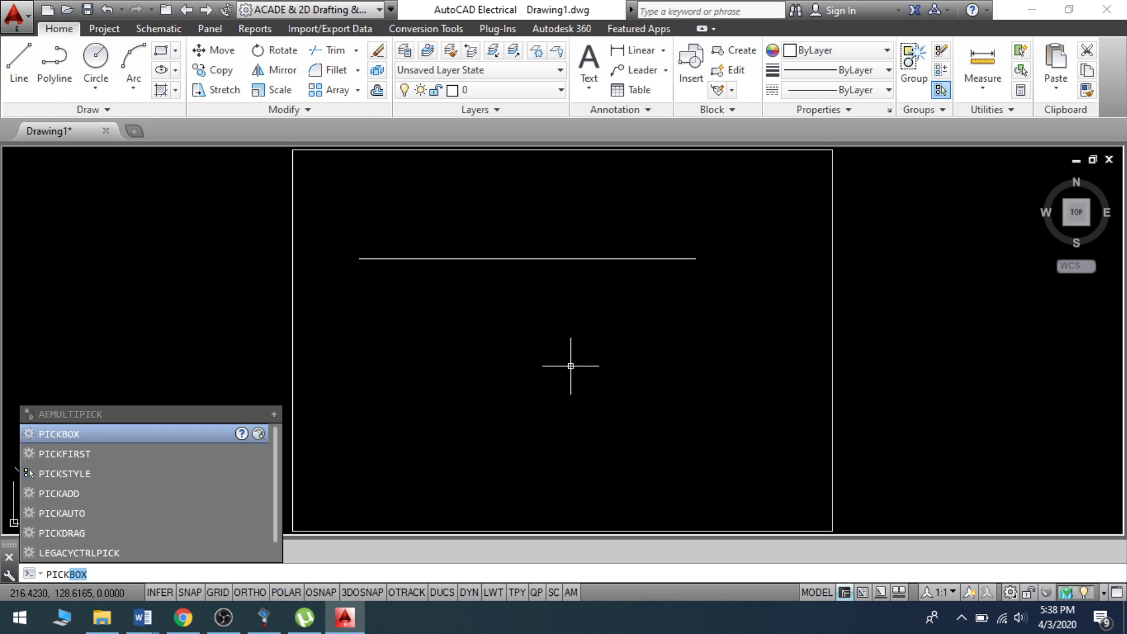
pyautogui.write('FIRST')
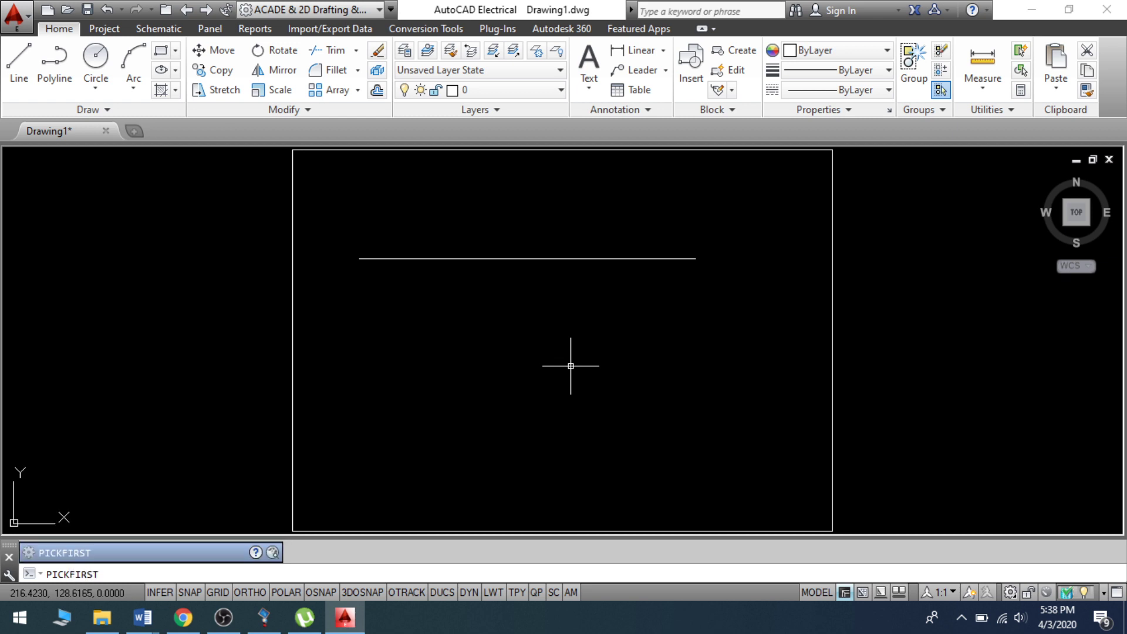
# Set PICKFIRST to 0, window-select the line as a test, then cancel the selection.
pyautogui.press('Return')
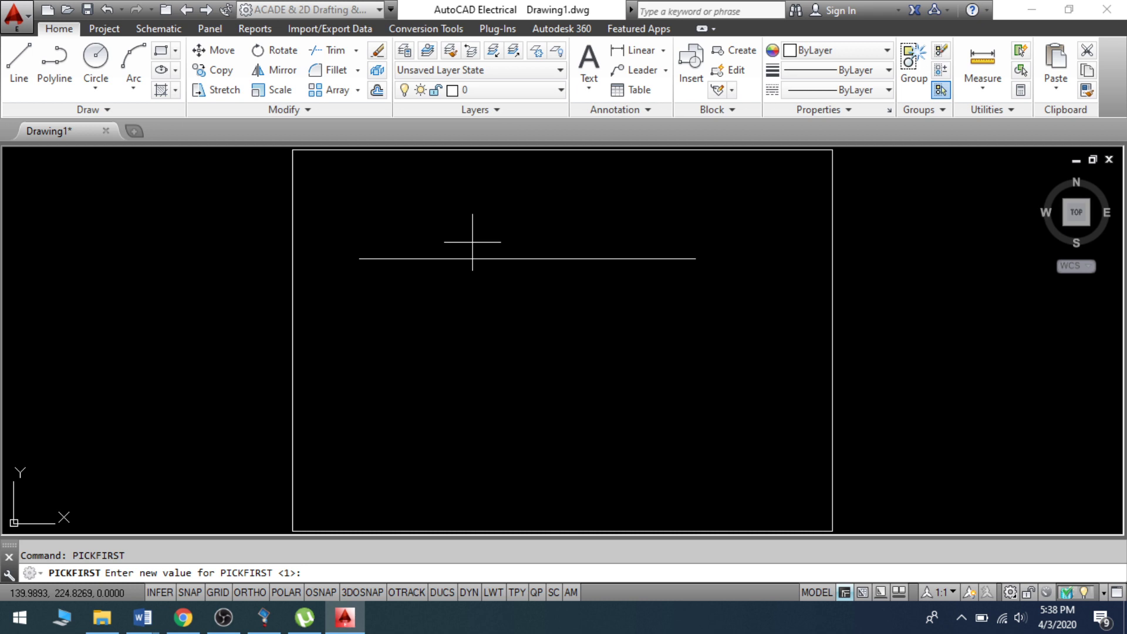
pyautogui.write('0')
pyautogui.press('Return')
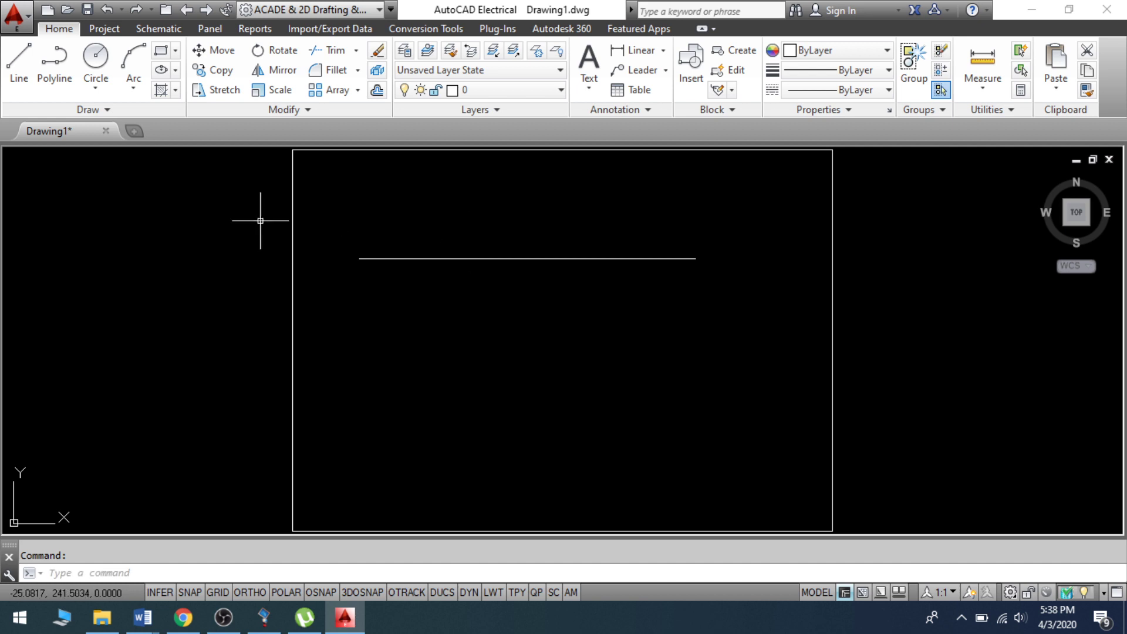
pyautogui.click(309, 213)
pyautogui.click(740, 313)
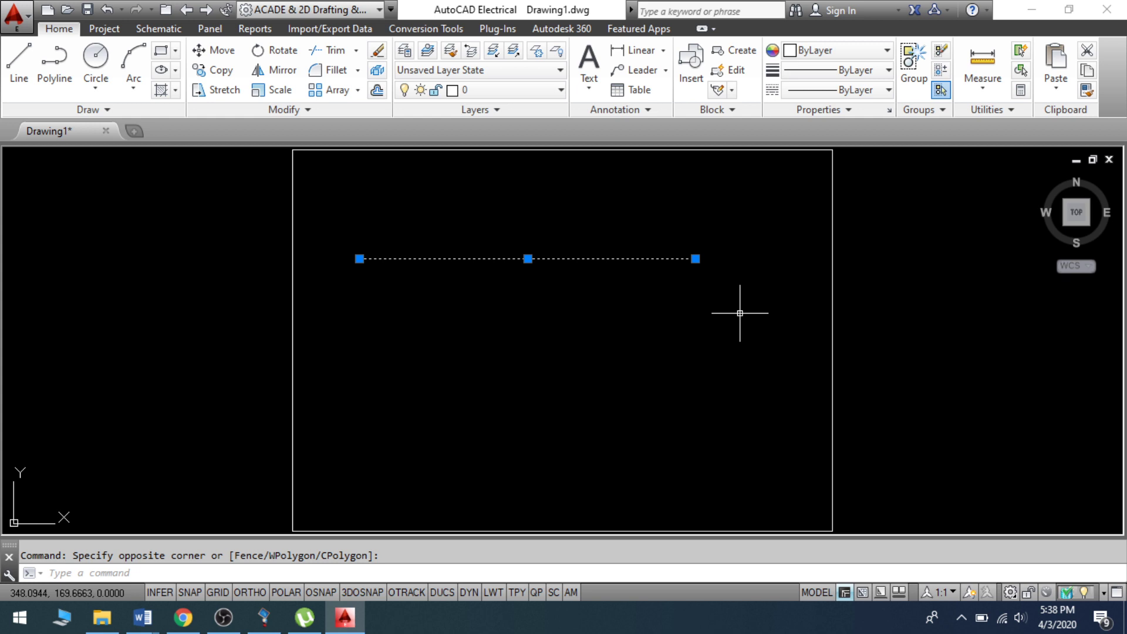
pyautogui.press('Escape')
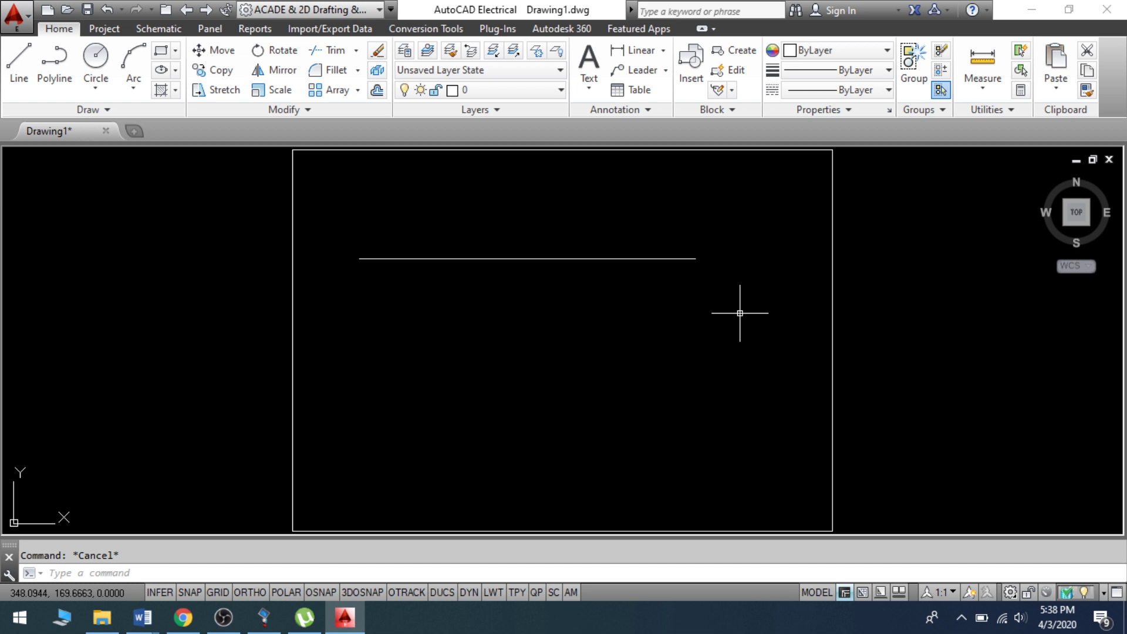
# Set PICKFIRST back to 1 and try window-selecting the horizontal line again.
pyautogui.write('PICKFIRST')
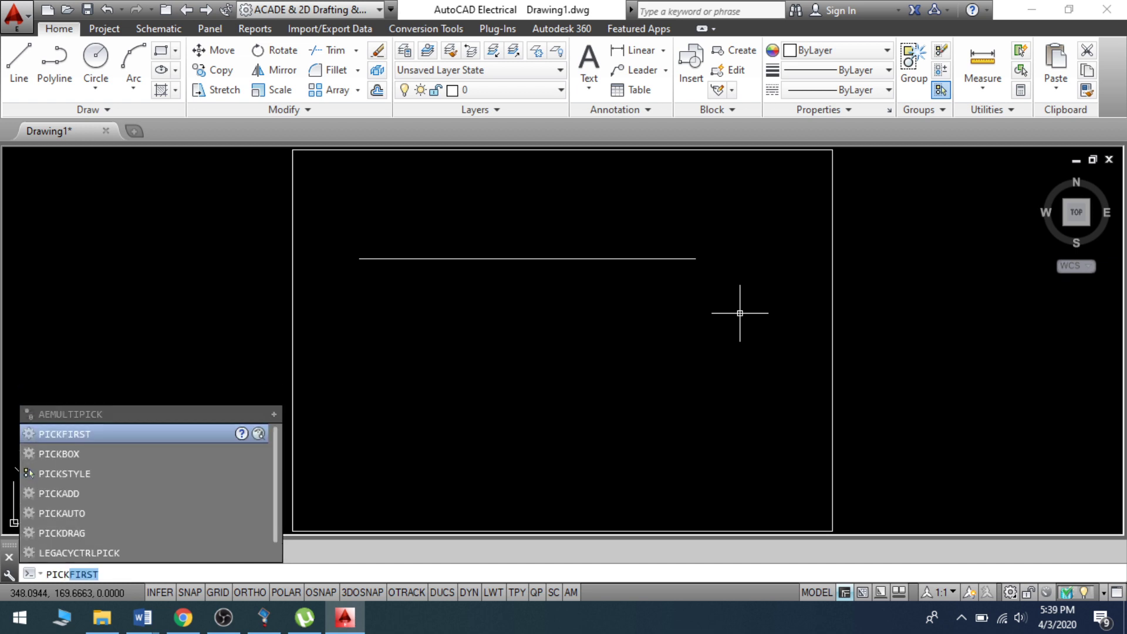
pyautogui.press('Return')
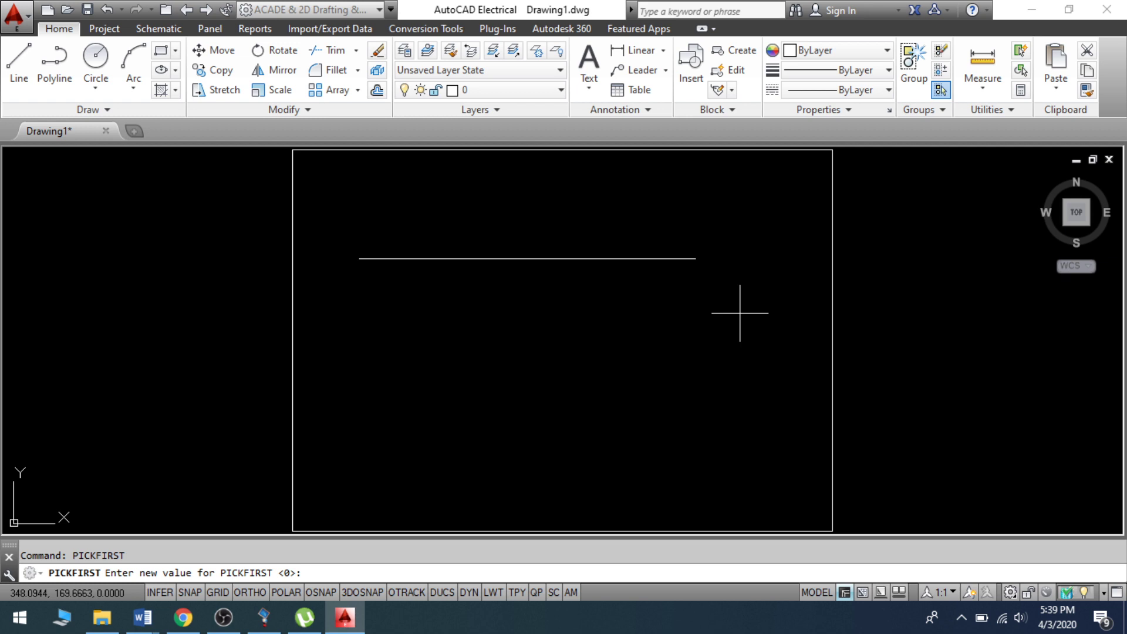
pyautogui.write('1')
pyautogui.press('Return')
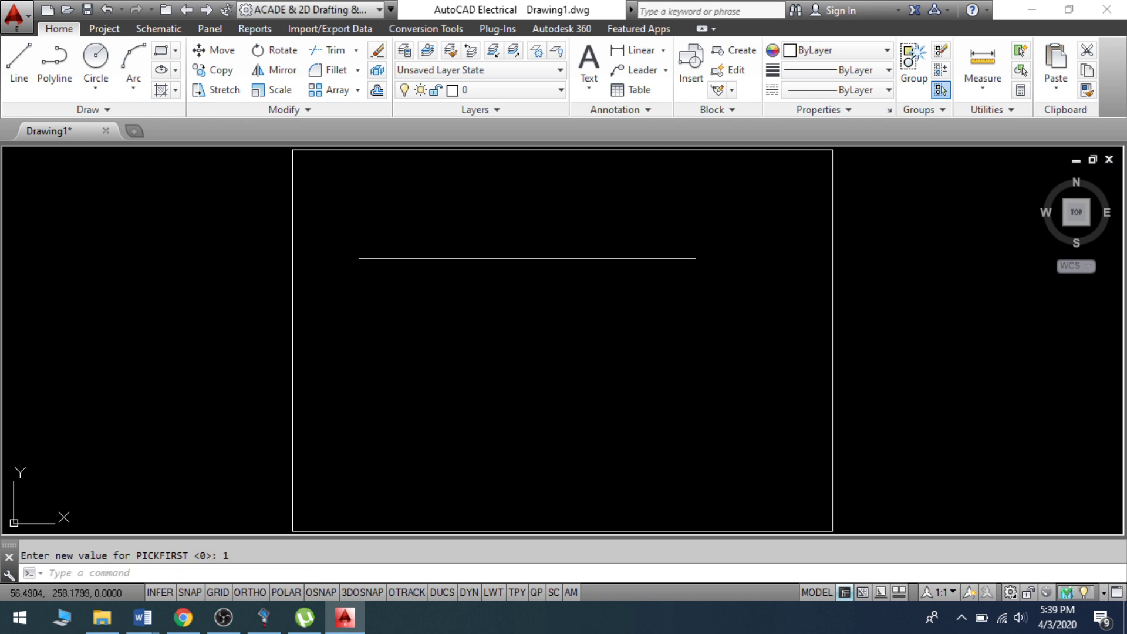
pyautogui.click(365, 198)
pyautogui.click(712, 334)
# Window-select the horizontal line and delete it.
pyautogui.click(317, 201)
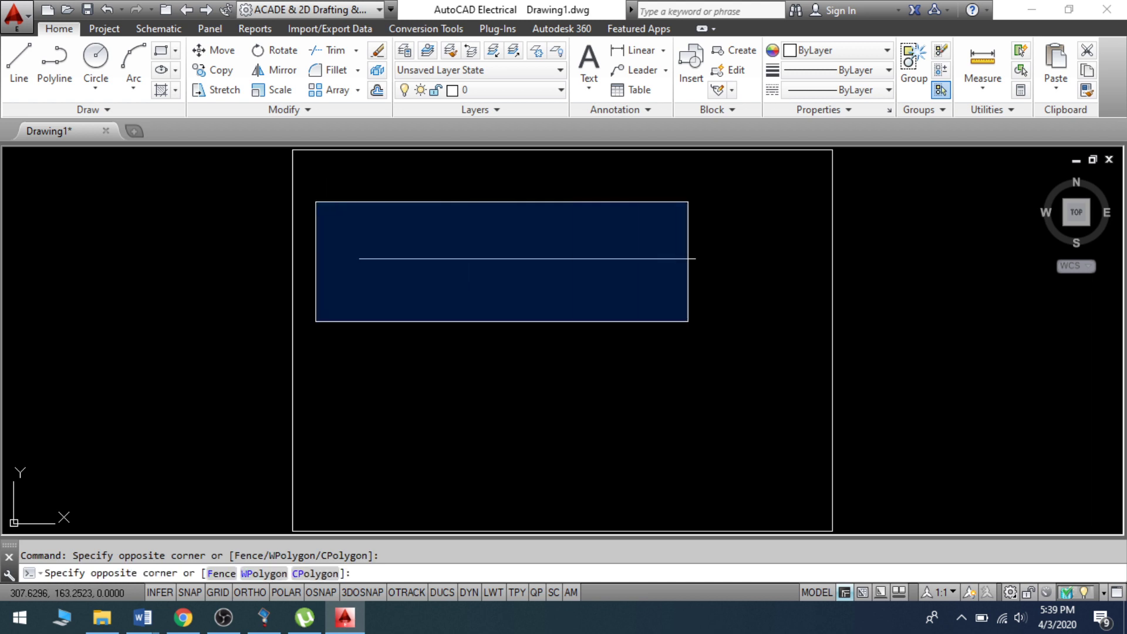
pyautogui.click(728, 324)
pyautogui.press('Delete')
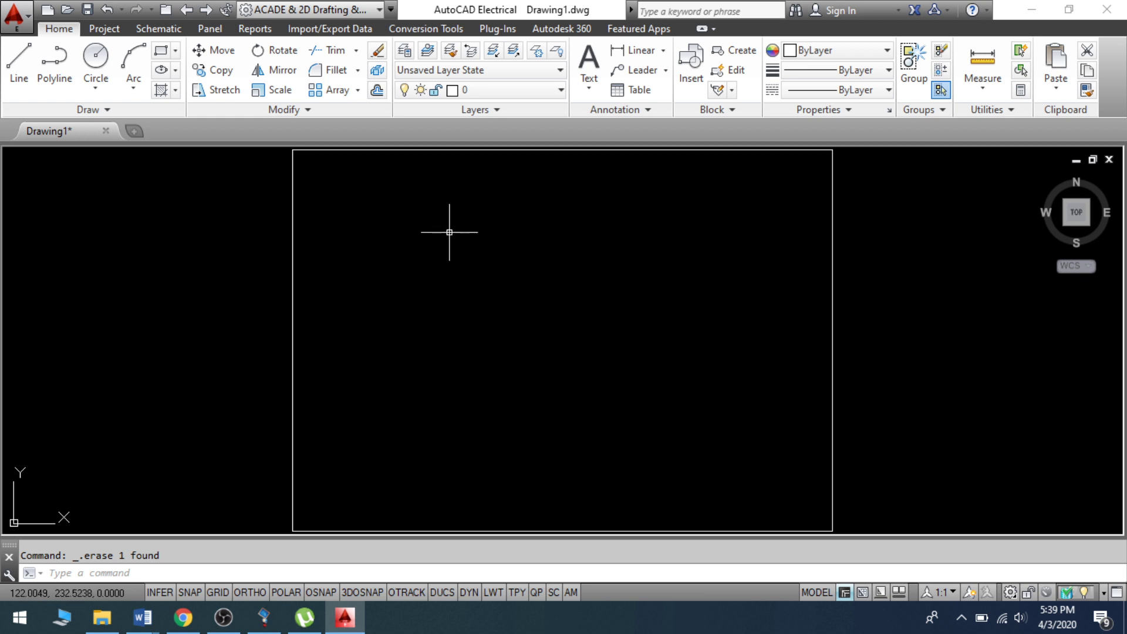
pyautogui.write('L')
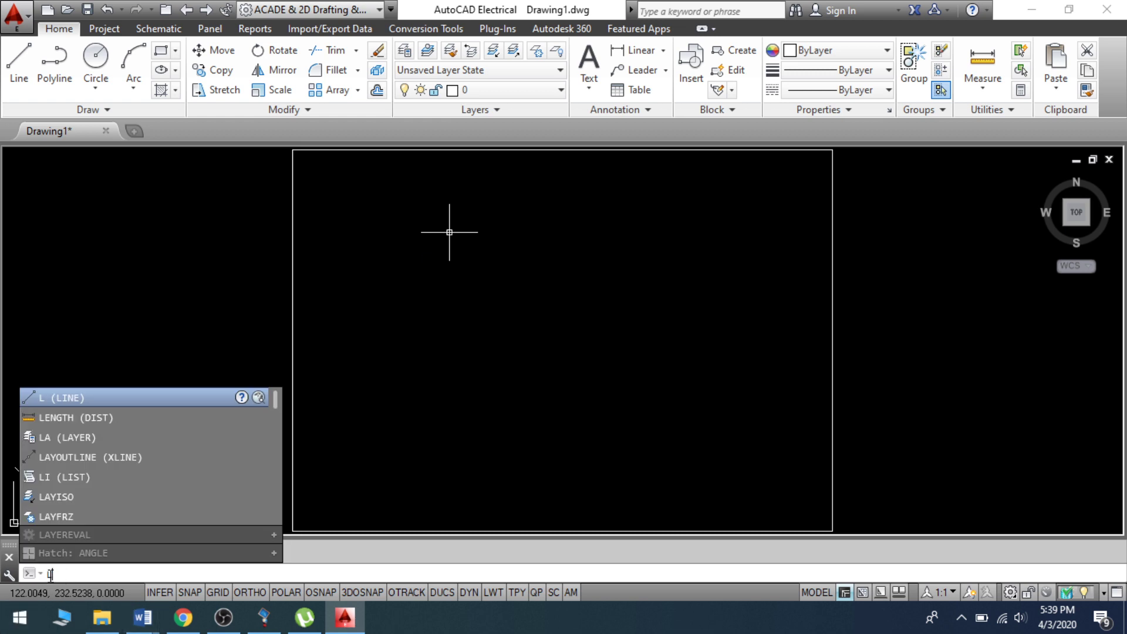
# Cancel the accidental LAYFRZ command and start a new LINE command with L.
pyautogui.press('Down')
pyautogui.press('Down')
pyautogui.press('Down')
pyautogui.press('Down')
pyautogui.press('Down')
pyautogui.press('Down')
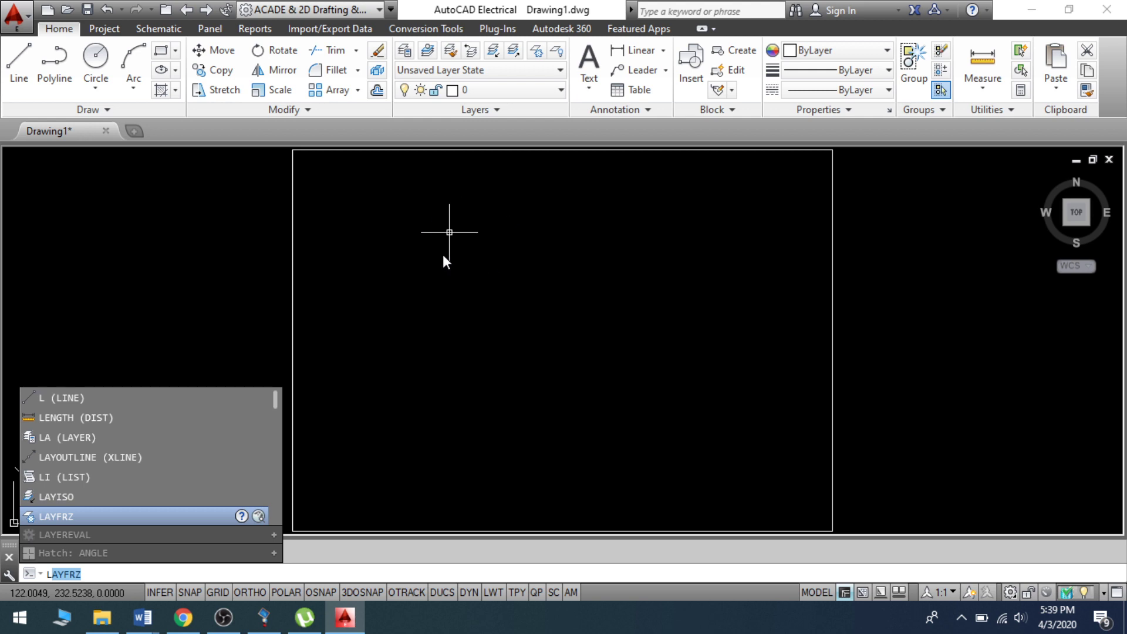
pyautogui.press('Return')
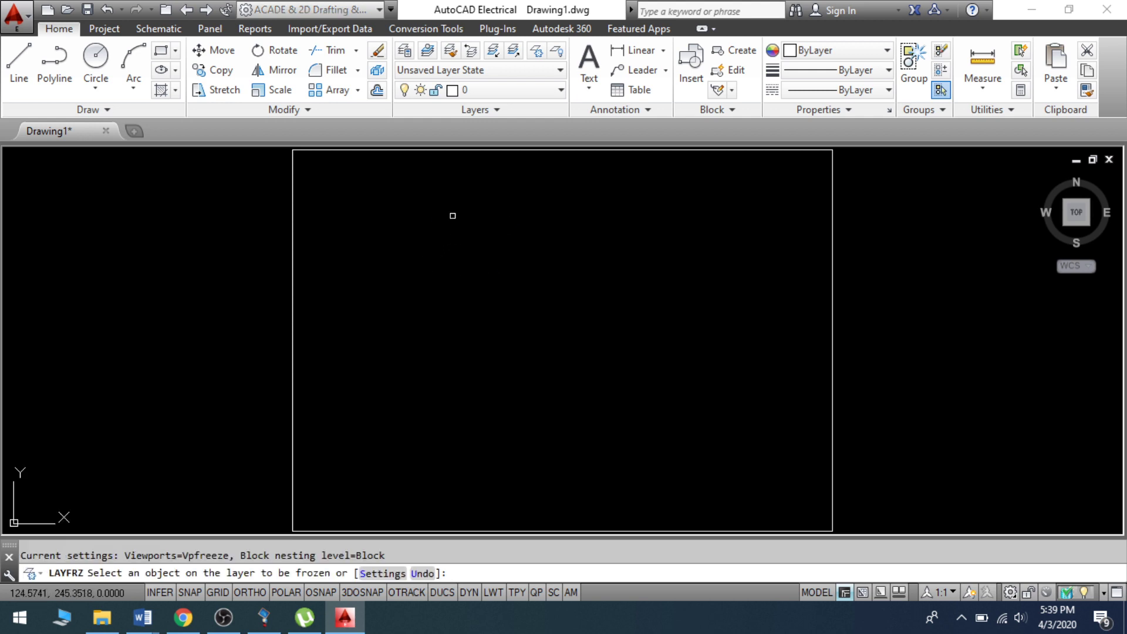
pyautogui.press('Escape')
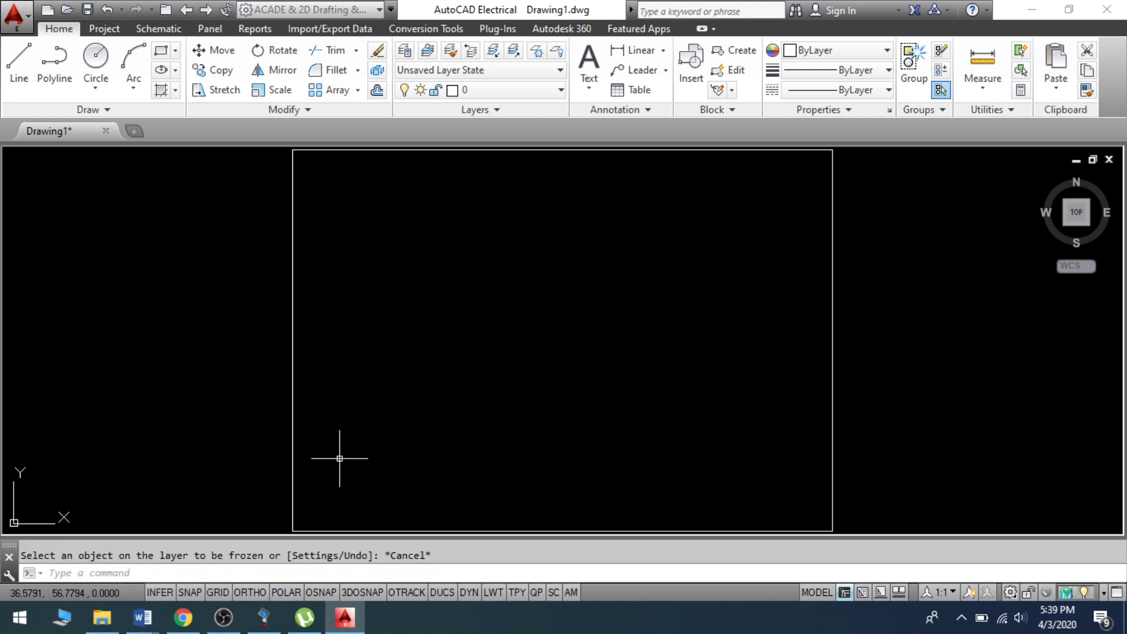
pyautogui.write('l')
pyautogui.press('Return')
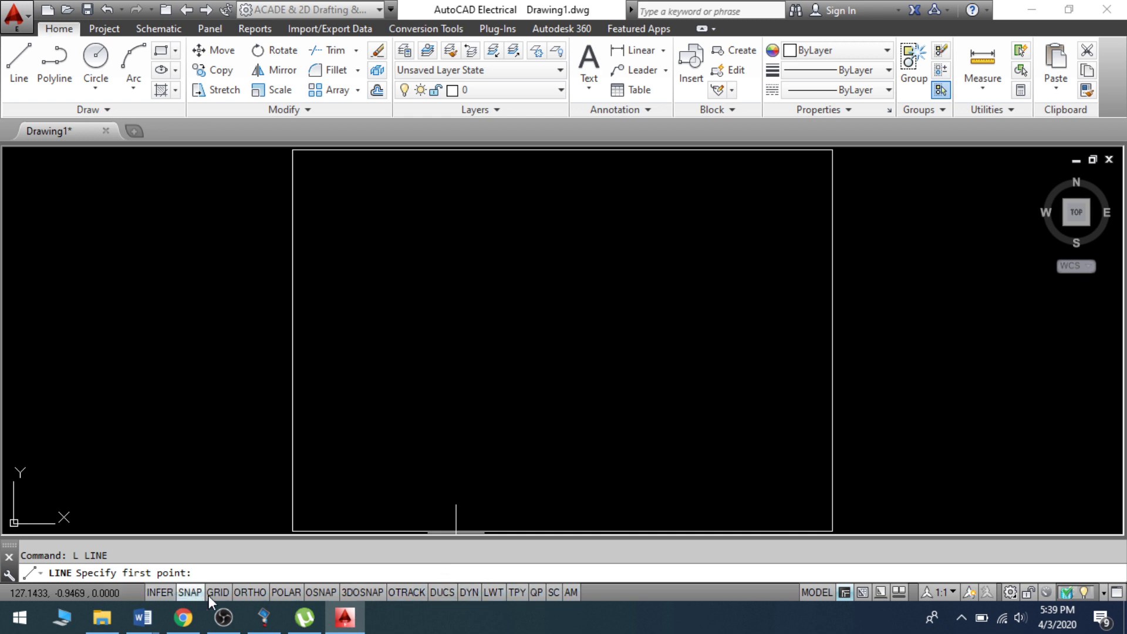
# Switch the status bar toggles to icon display and cancel the pending line command.
pyautogui.rightClick(469, 593)
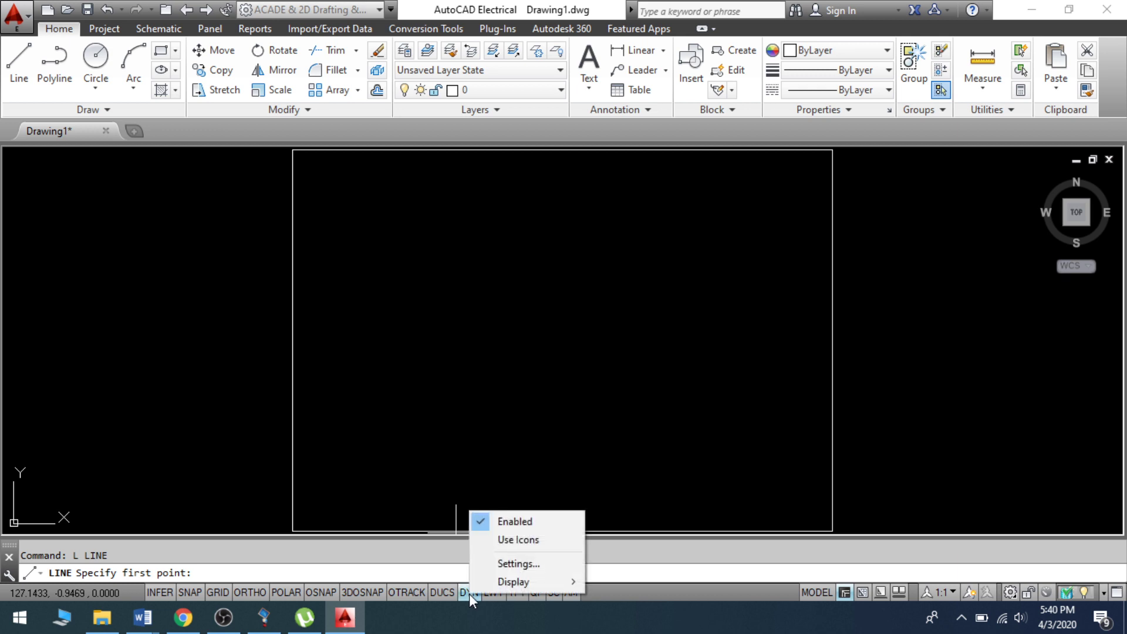
pyautogui.click(505, 540)
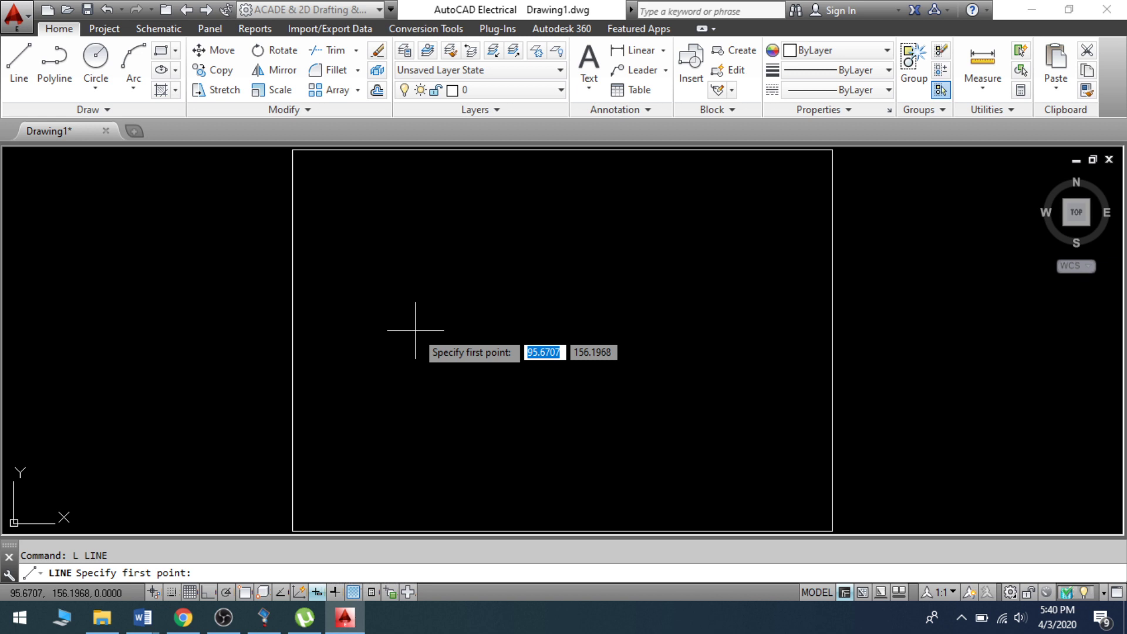
pyautogui.press('Escape')
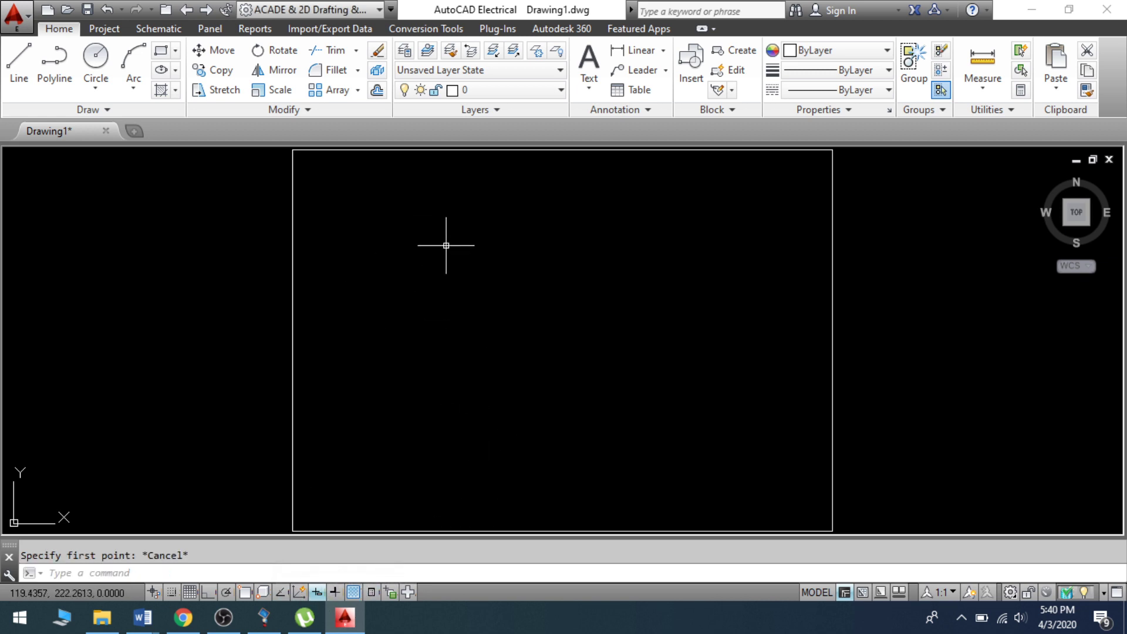
# Draw a horizontal line across the upper part of the border, then select it.
pyautogui.write('L')
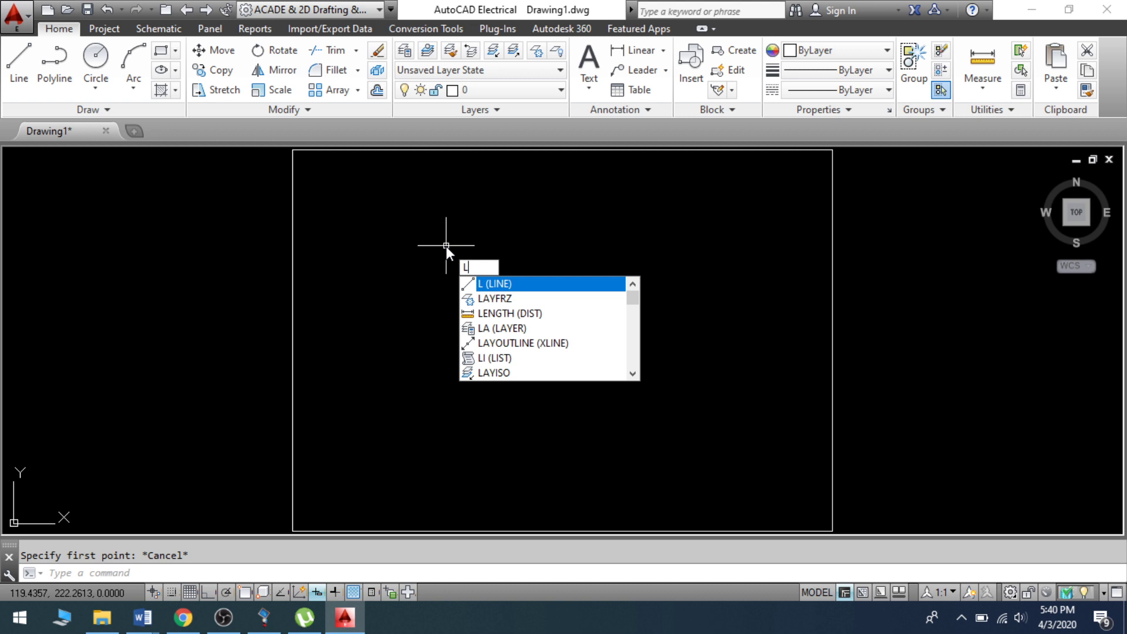
pyautogui.press('Return')
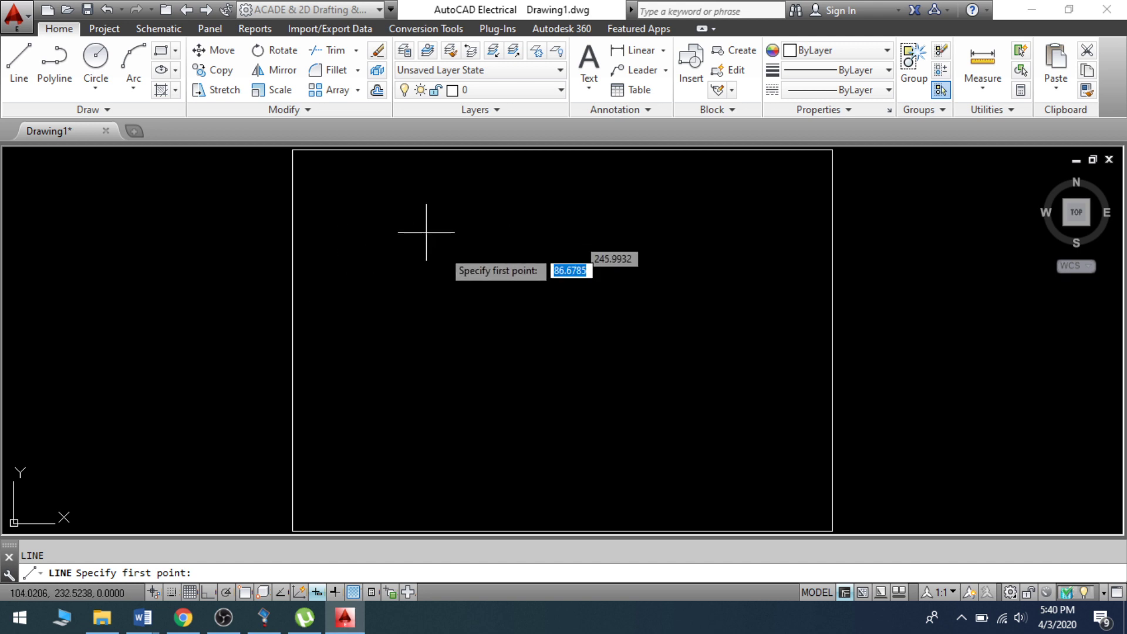
pyautogui.click(342, 252)
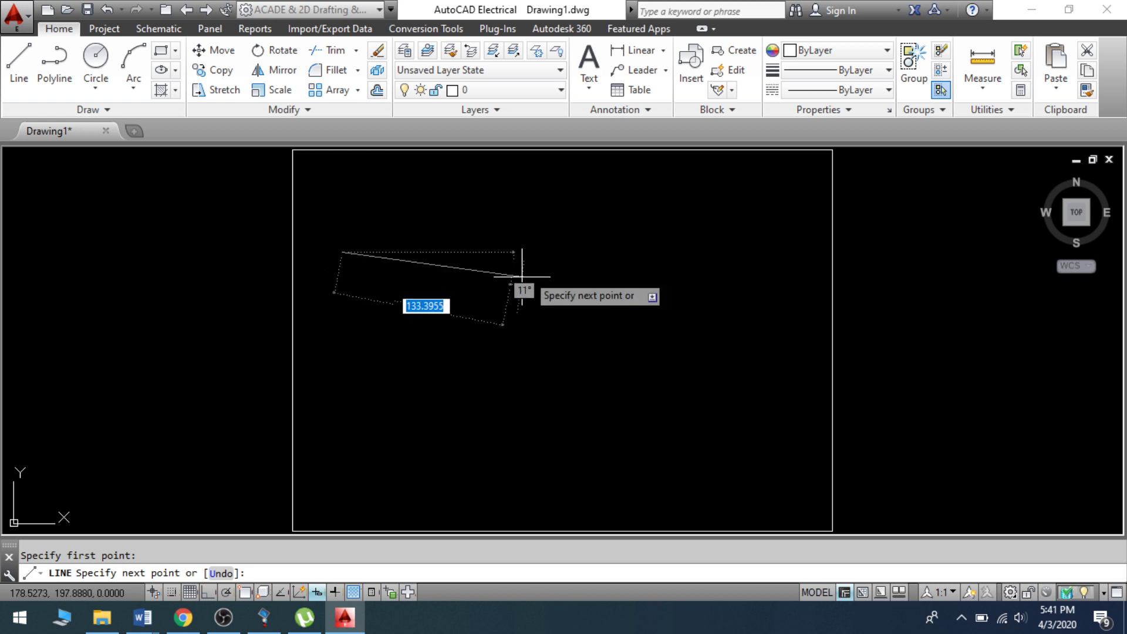
pyautogui.click(705, 253)
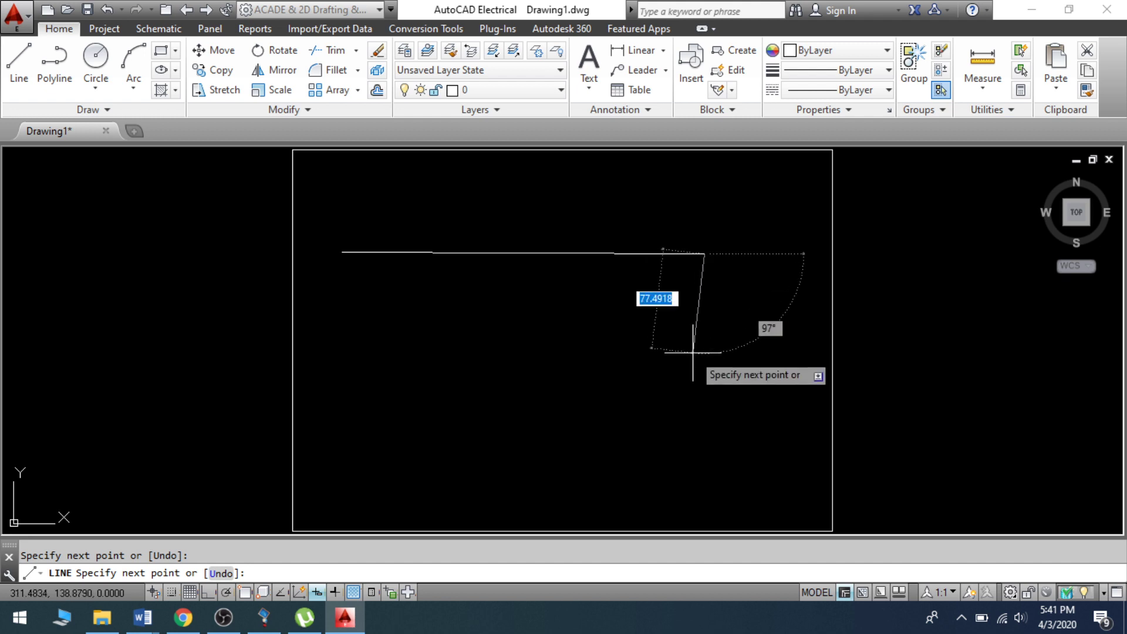
pyautogui.press('Return')
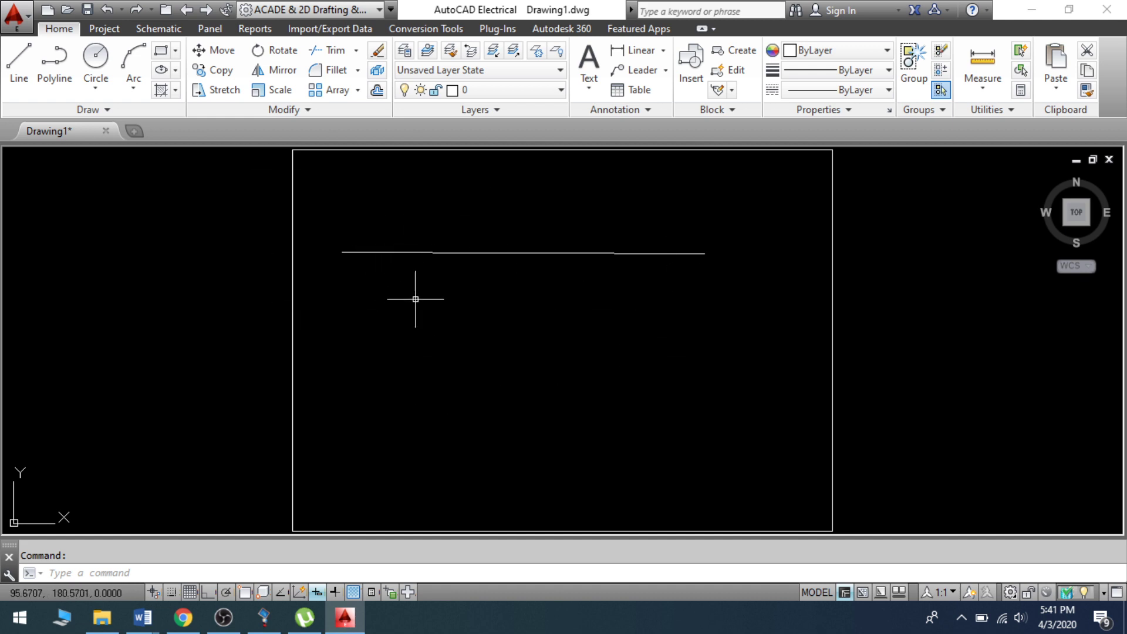
pyautogui.click(445, 252)
# Deselect, zoom to extents, then window-select and delete the horizontal line.
pyautogui.moveTo(342, 252)
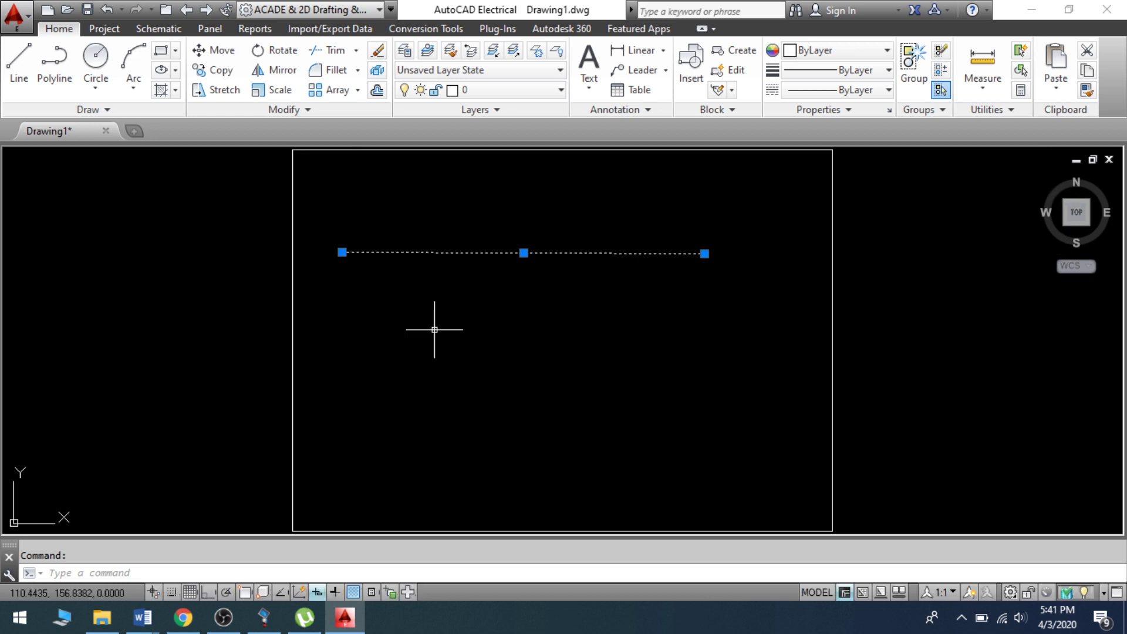
pyautogui.scroll(-2, 390, 365)
pyautogui.moveTo(361, 295)
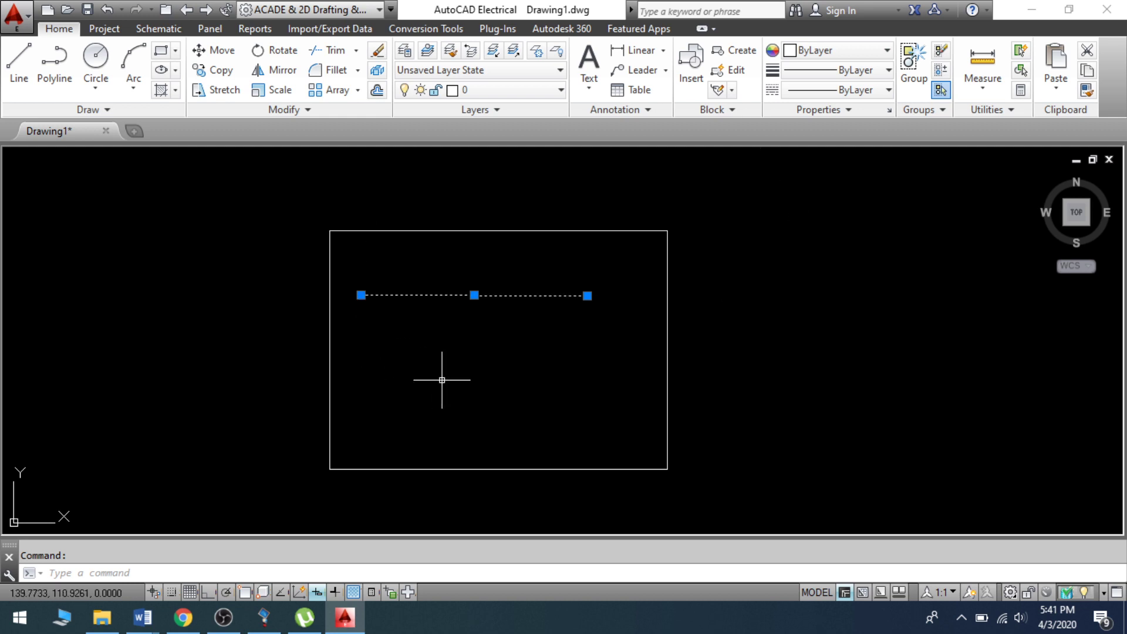
pyautogui.press('Escape')
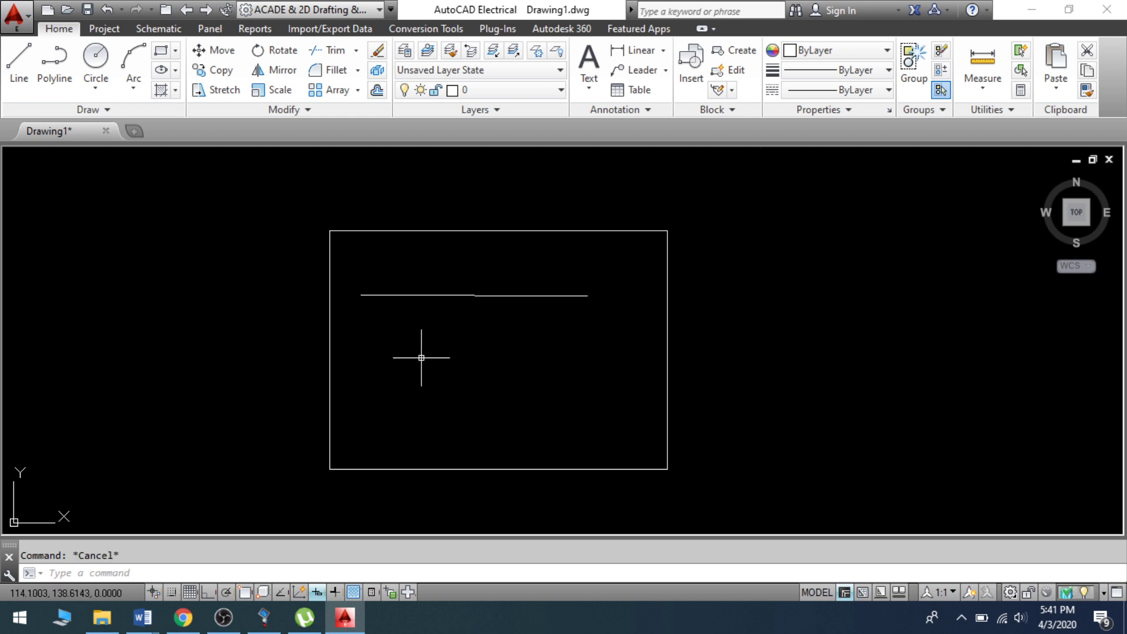
pyautogui.scroll(-1, 458, 352)
pyautogui.middleClick(459, 353)
pyautogui.middleClick(459, 353)
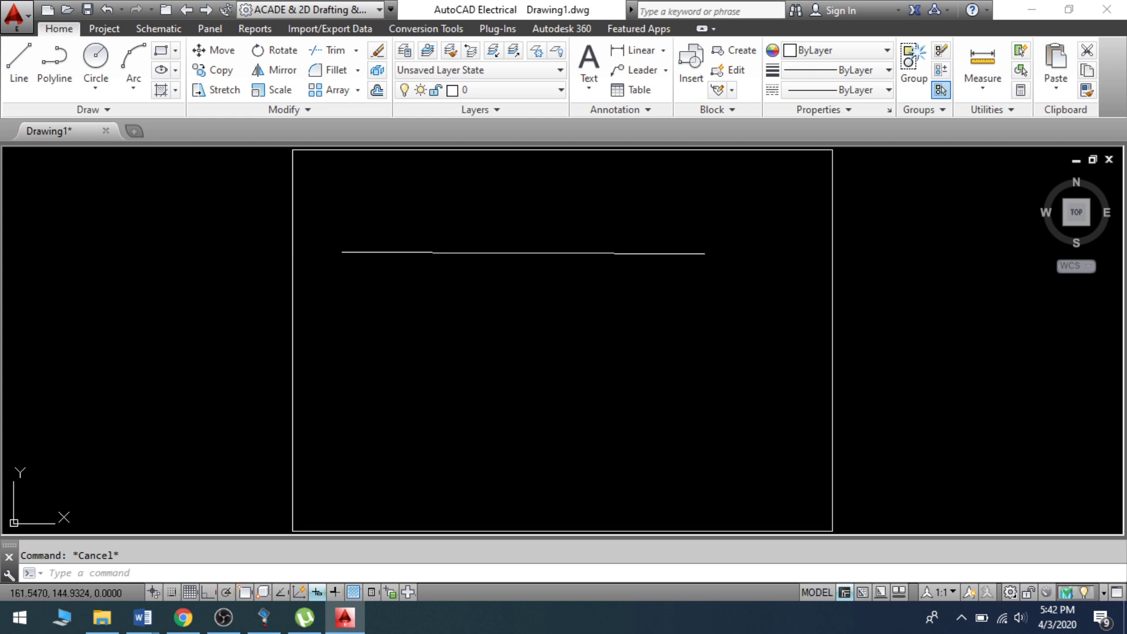
pyautogui.click(330, 212)
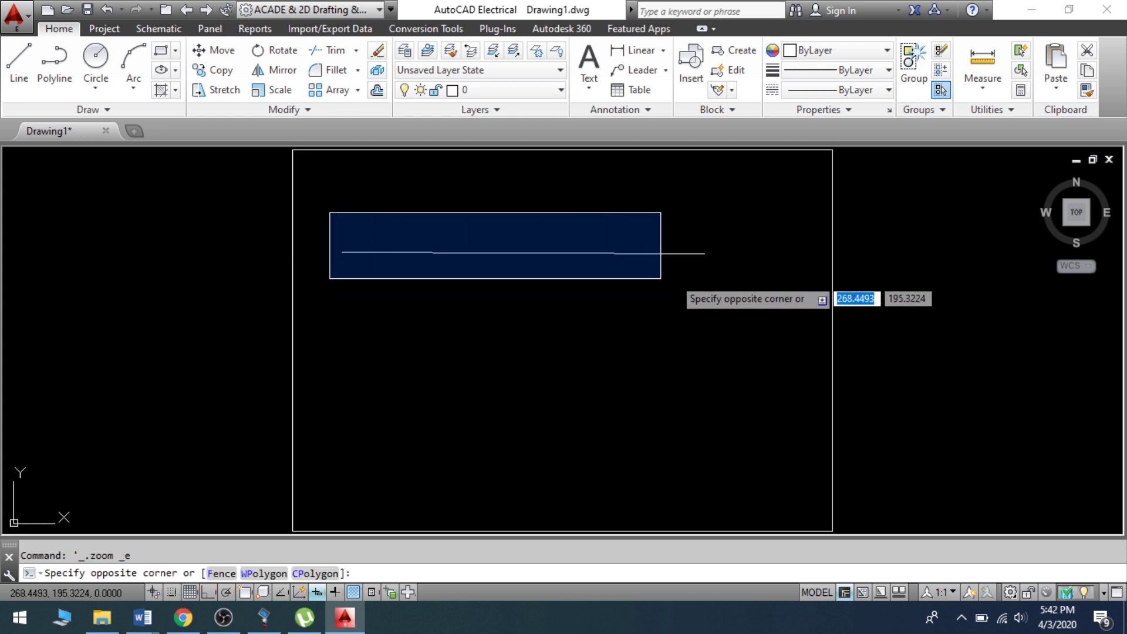
pyautogui.click(737, 282)
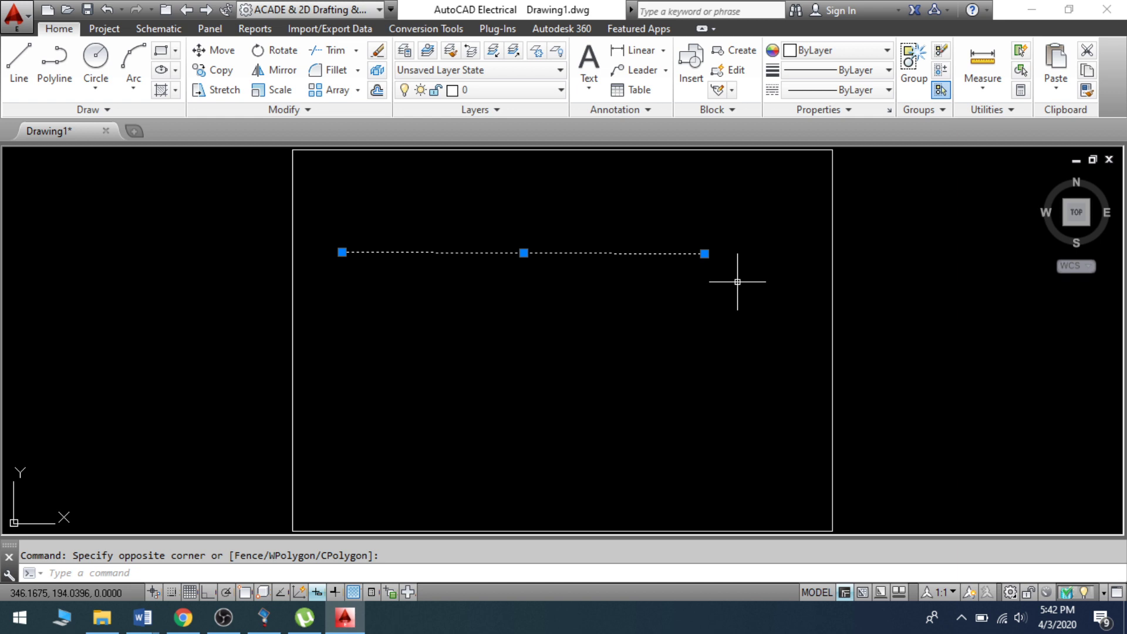
pyautogui.press('Delete')
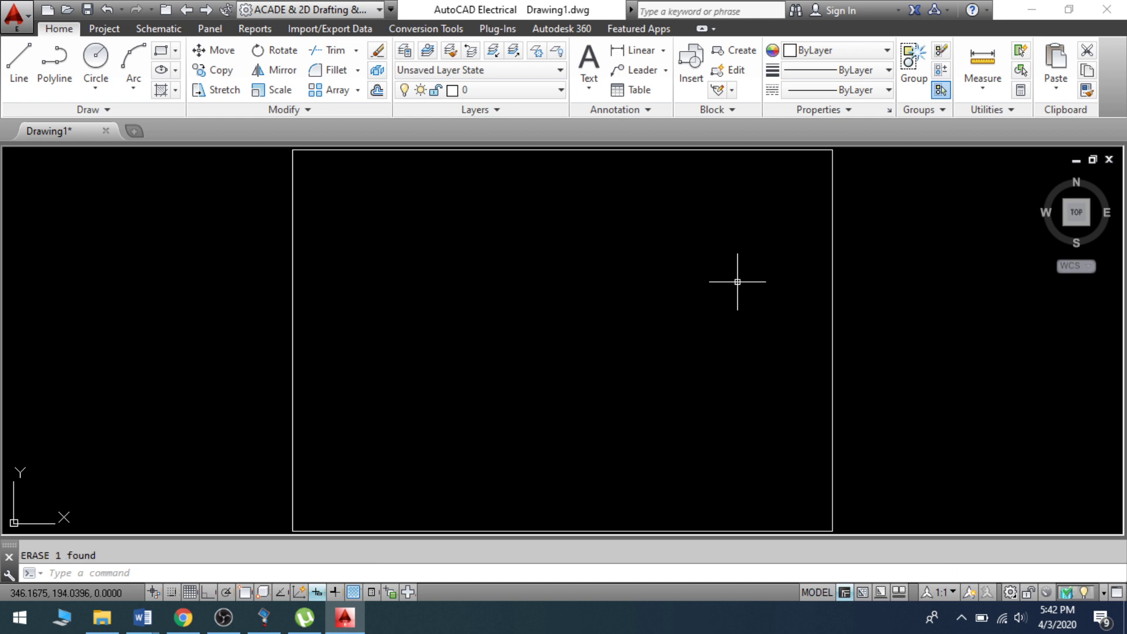
# Toggle Ortho Mode on and off while clearing a stray L entry.
pyautogui.click(206, 594)
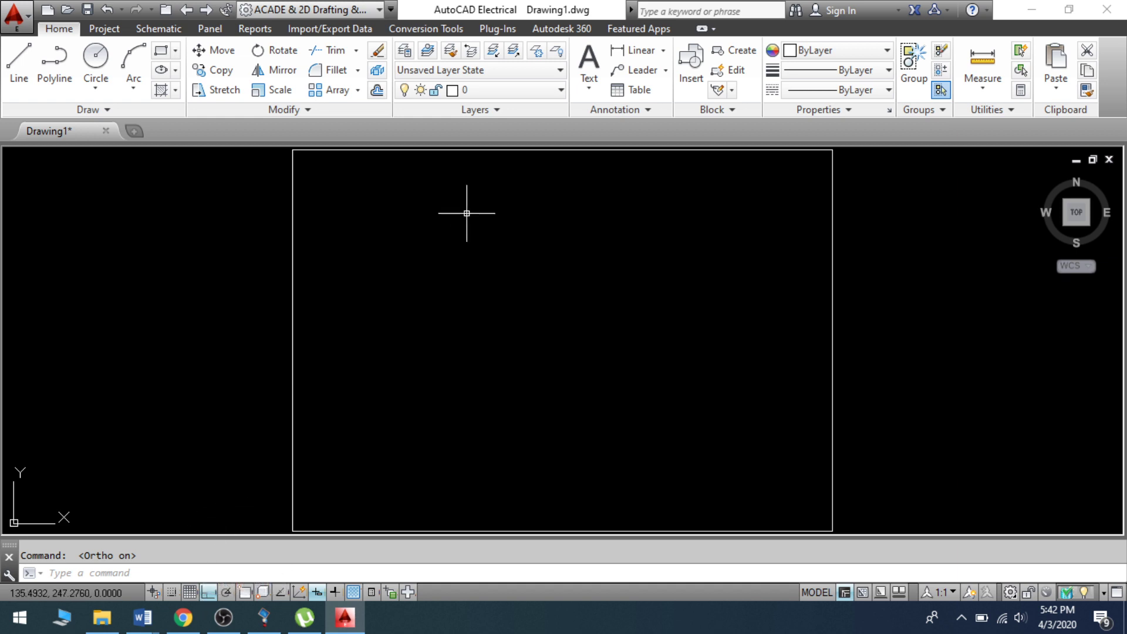
pyautogui.write('L')
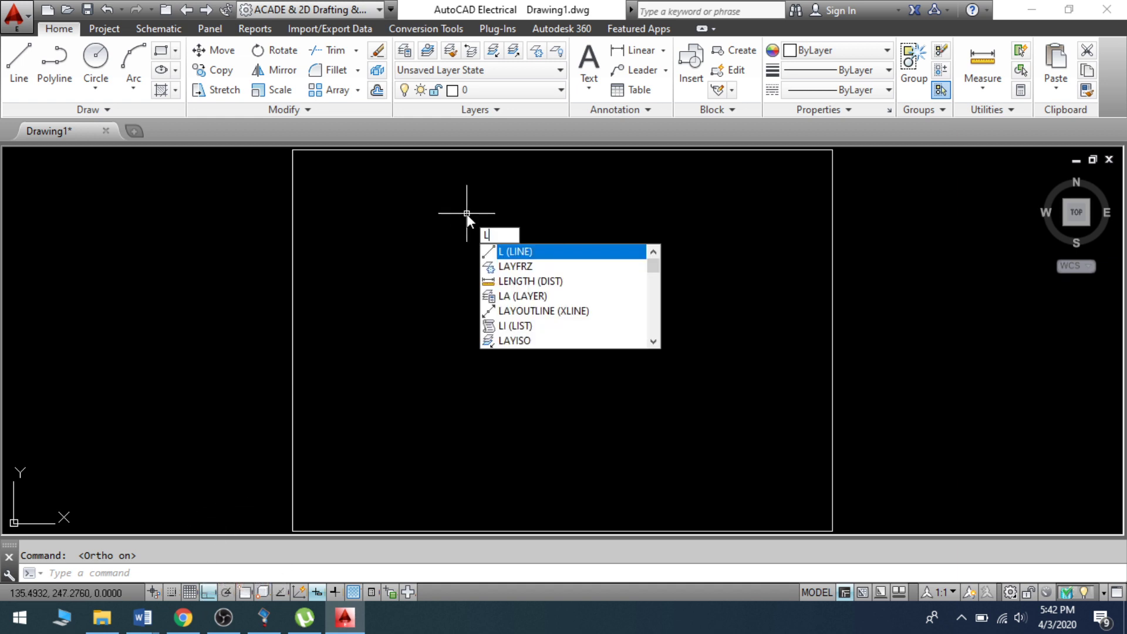
pyautogui.press('BackSpace')
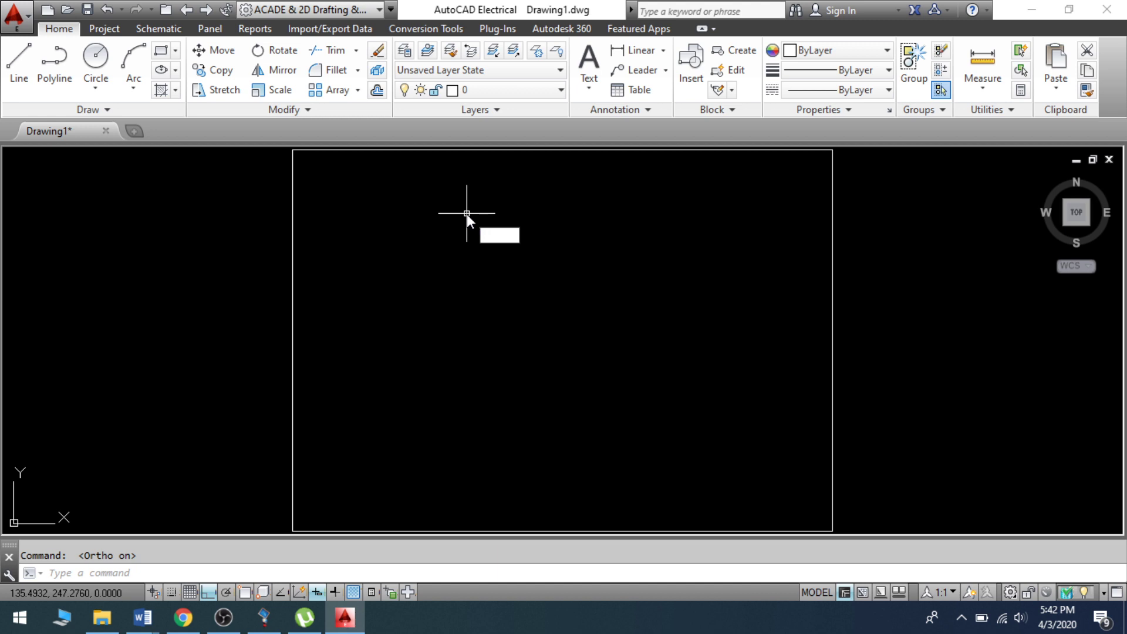
pyautogui.press('Escape')
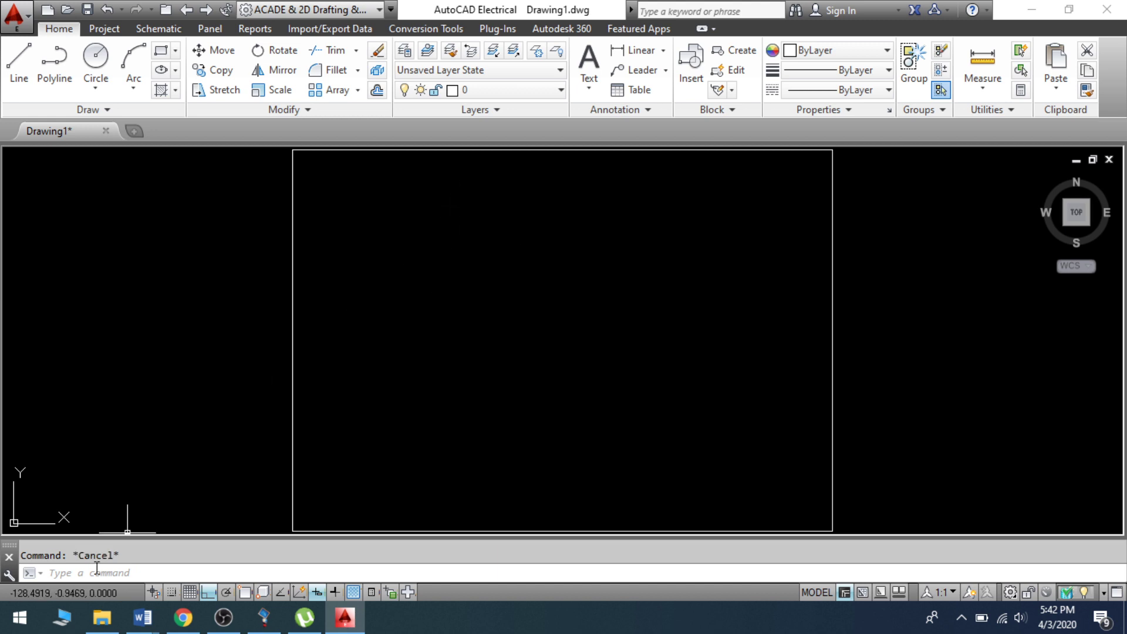
pyautogui.click(207, 592)
# Draw a trial horizontal line with LINE and end the command.
pyautogui.write('l')
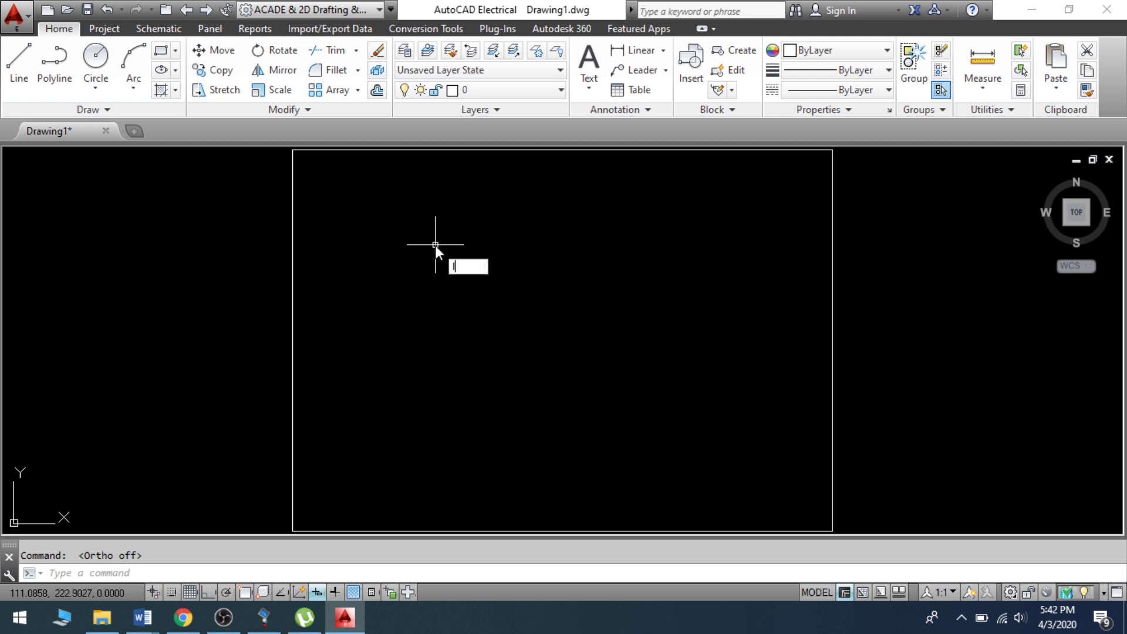
pyautogui.press('Return')
pyautogui.click(433, 255)
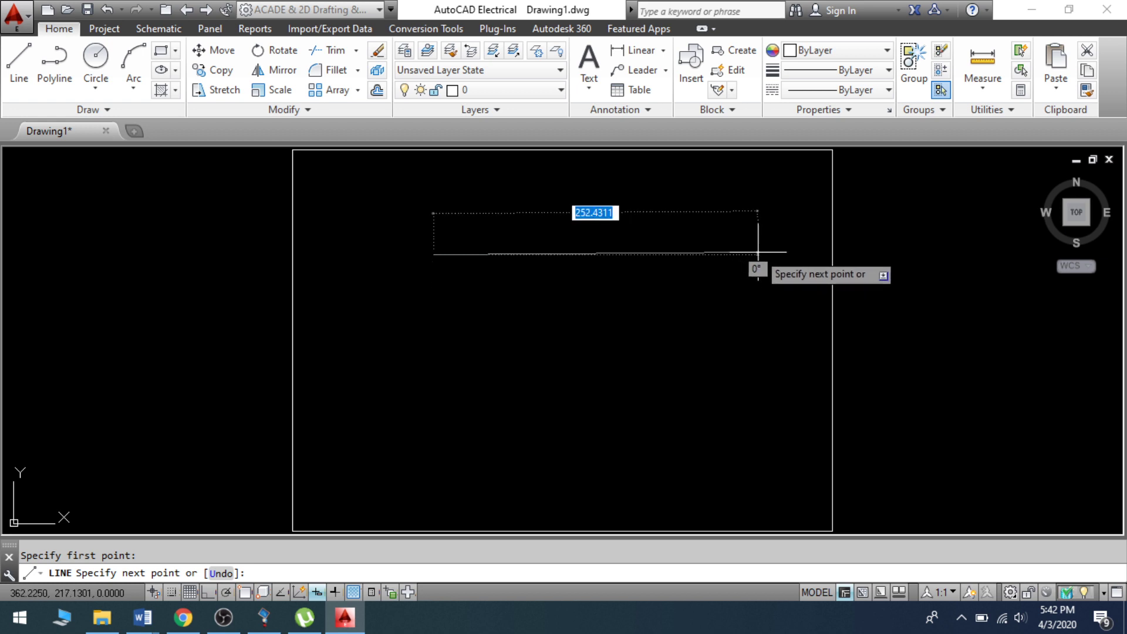
pyautogui.click(685, 253)
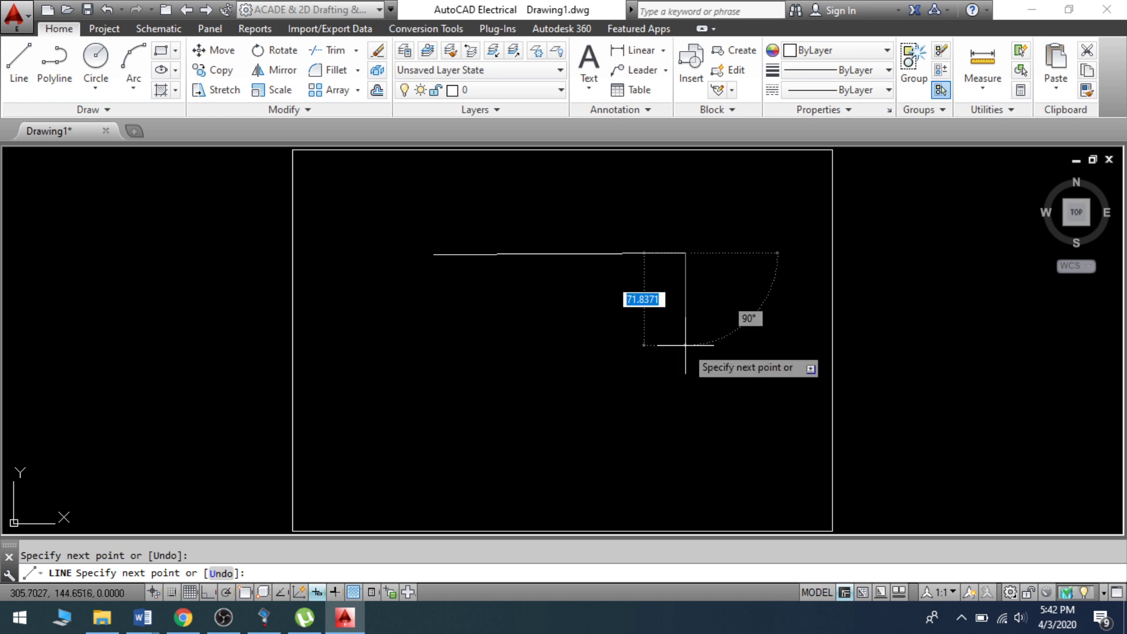
pyautogui.scroll(4, 663, 231)
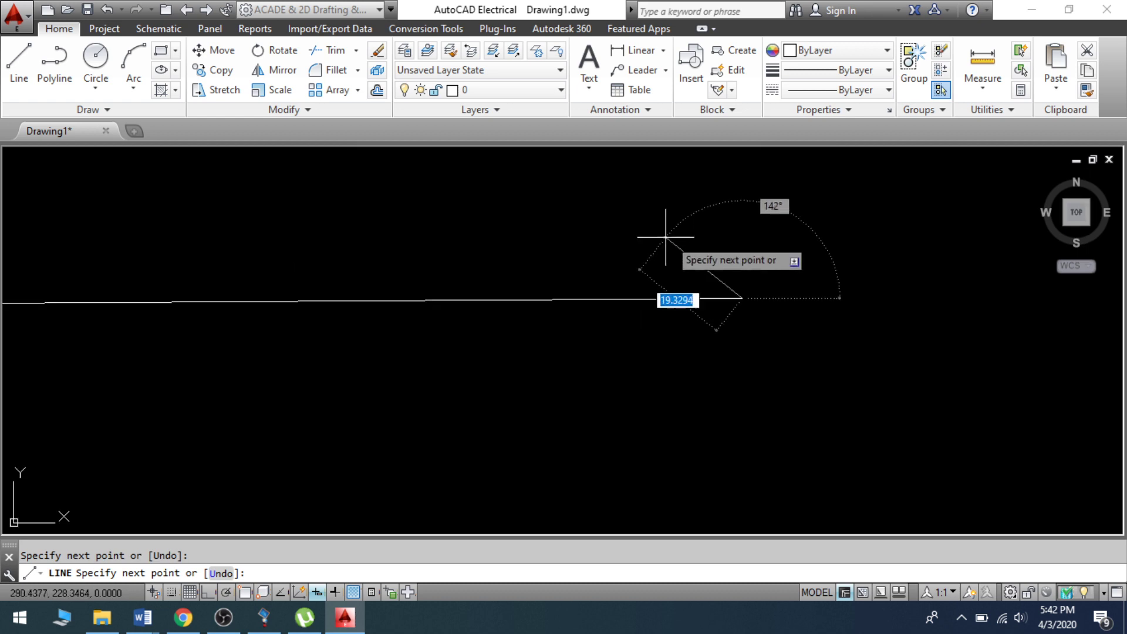
pyautogui.scroll(-9, 692, 299)
pyautogui.rightClick(650, 268)
pyautogui.click(675, 279)
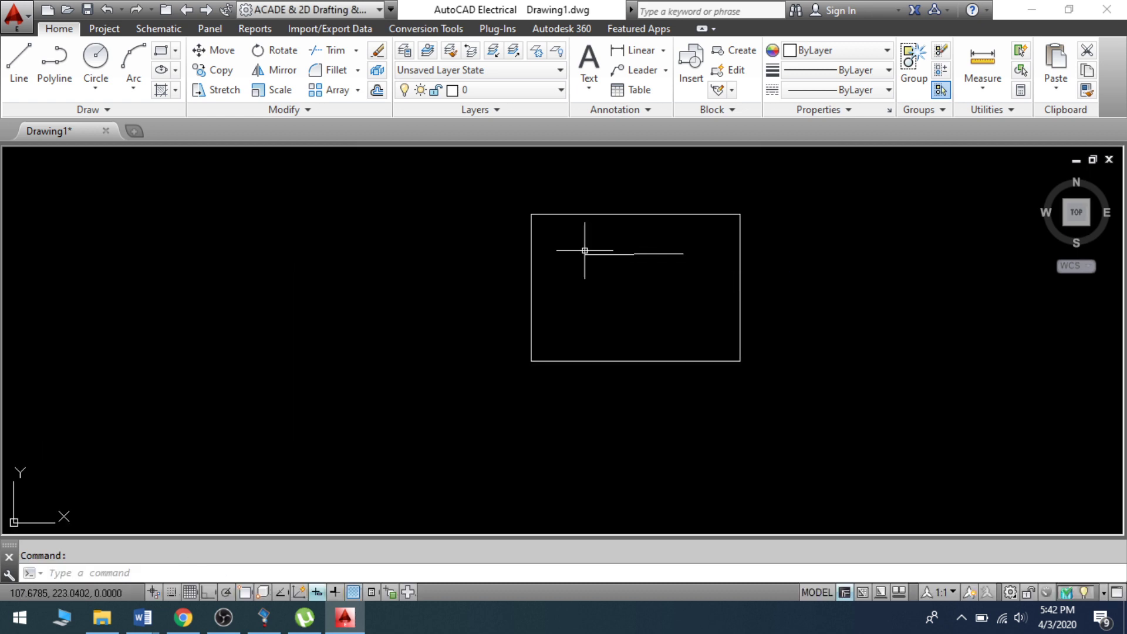
# Erase the trial line, zoom to extents, and turn Ortho Mode back on.
pyautogui.click(590, 254)
pyautogui.click(702, 274)
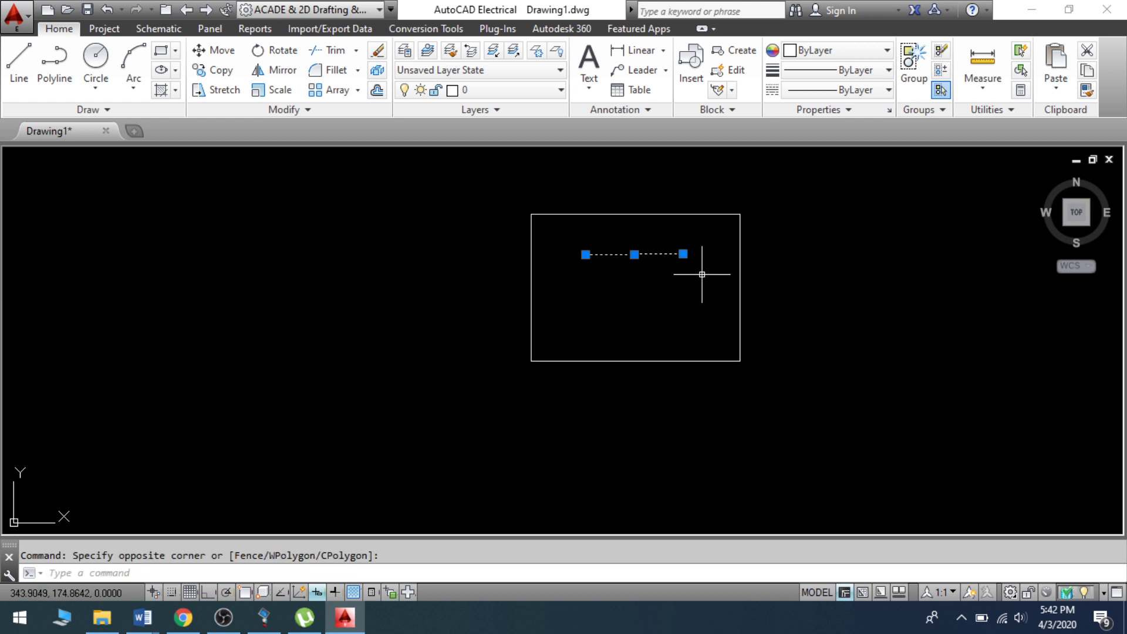
pyautogui.press('Return')
pyautogui.middleClick(702, 274)
pyautogui.middleClick(701, 274)
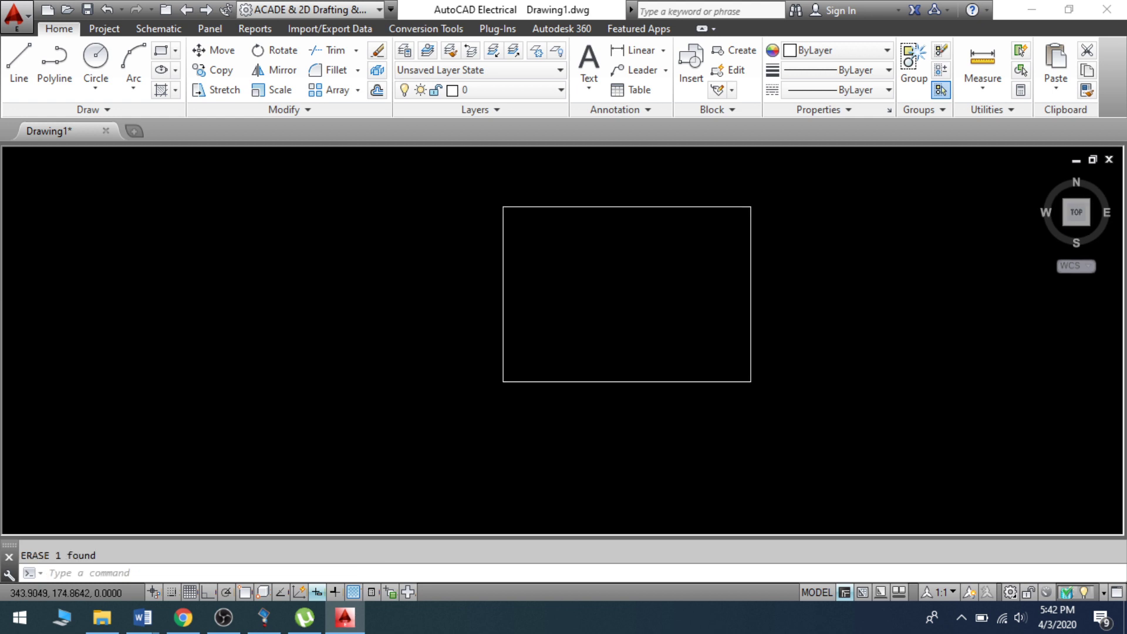
pyautogui.click(209, 593)
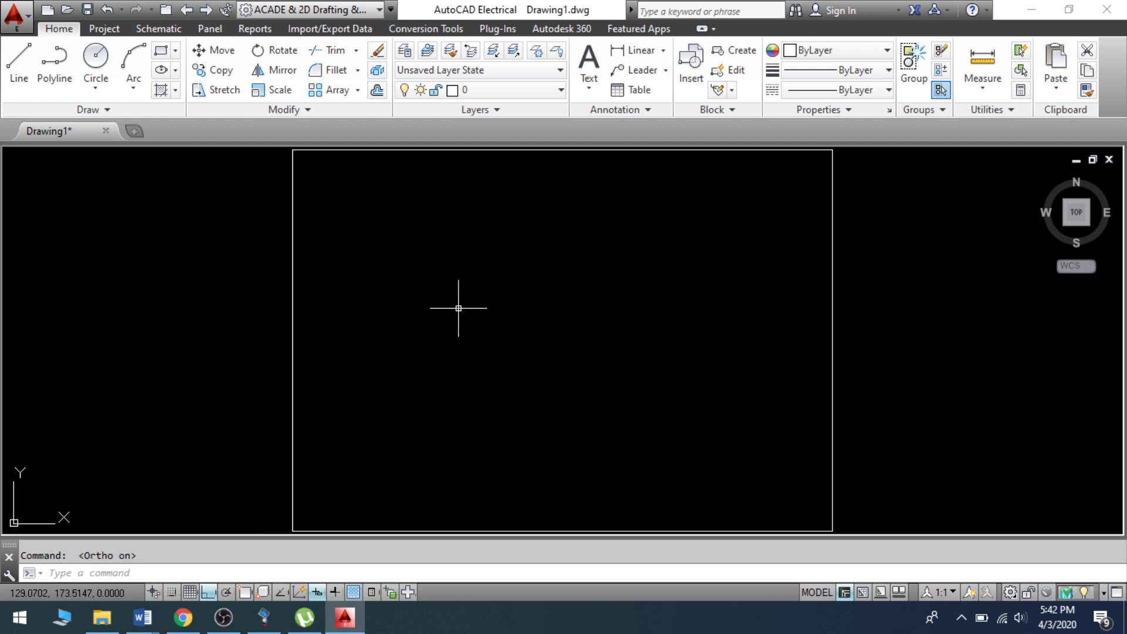
# Start LINE and draw the top horizontal segment, toggling Ortho off and on with F8.
pyautogui.write('l')
pyautogui.press('Return')
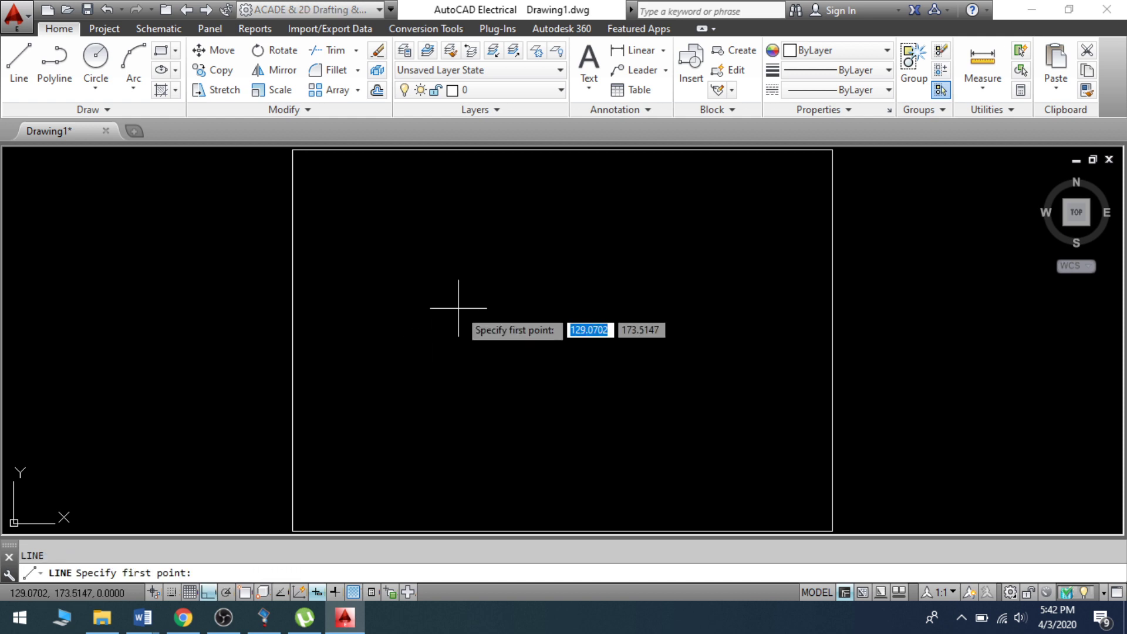
pyautogui.click(367, 256)
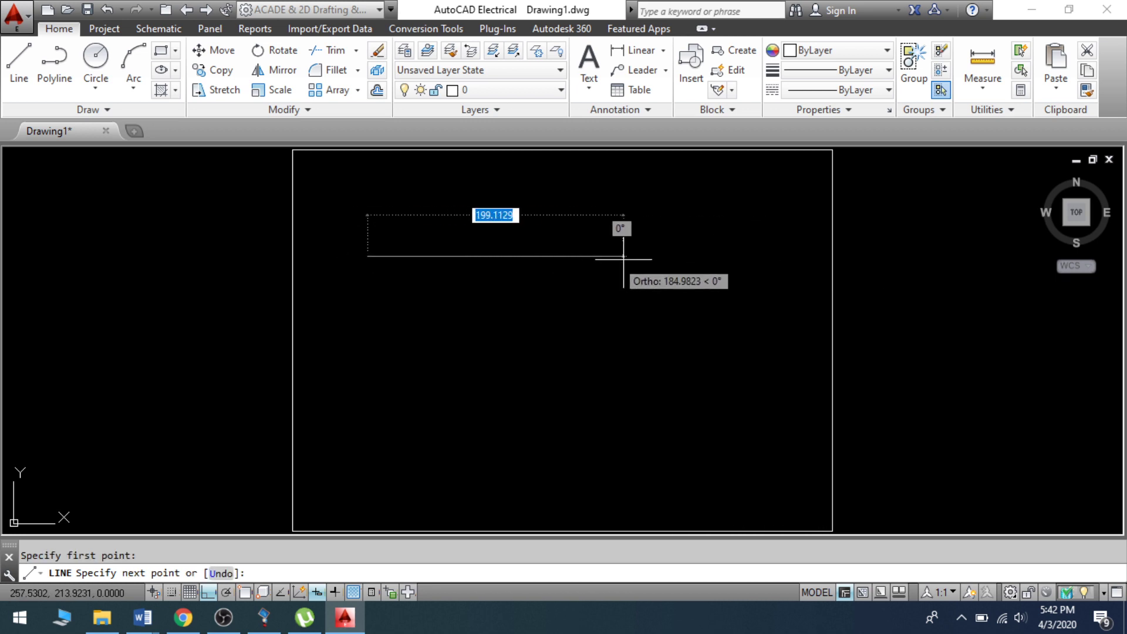
pyautogui.click(768, 268)
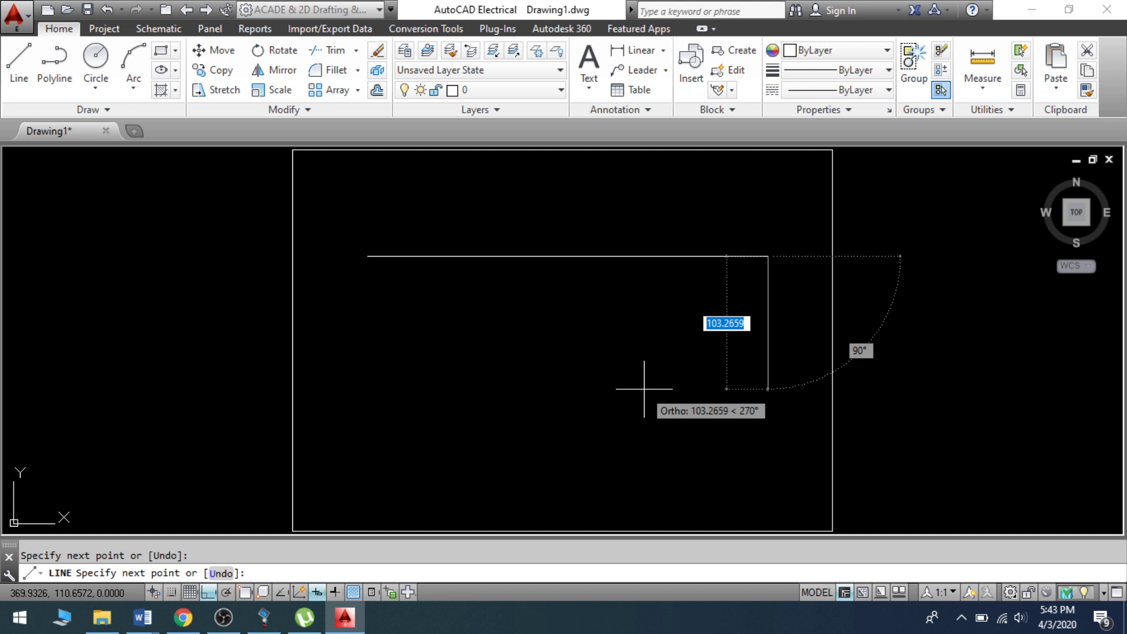
pyautogui.press('F8')
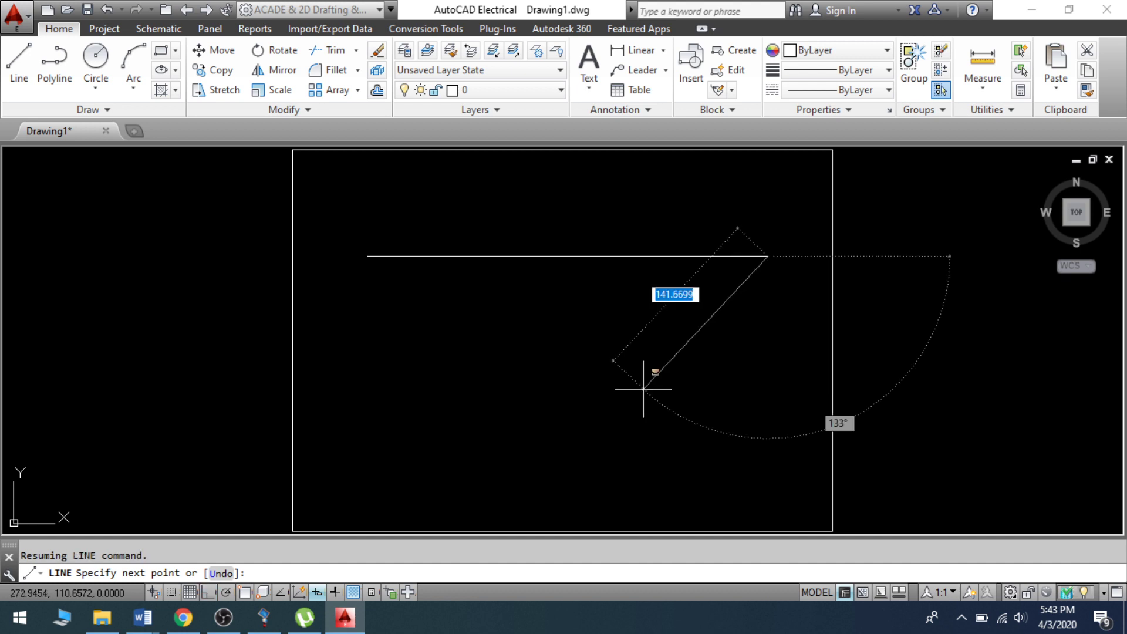
pyautogui.press('F8')
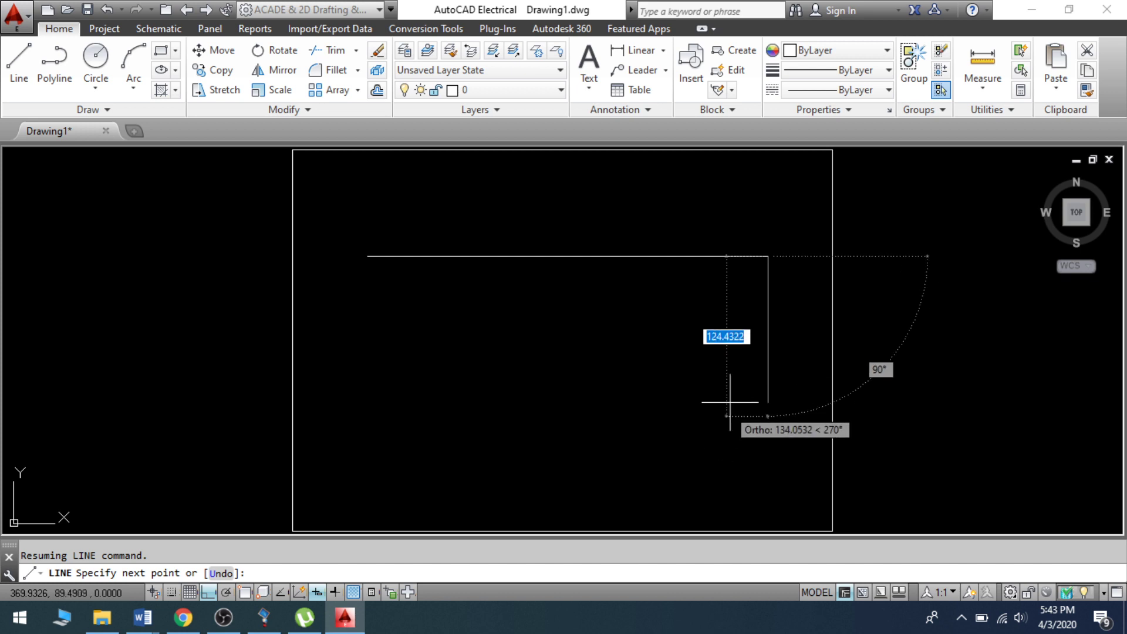
# Continue connected orthogonal segments into a notched rectangular outline and end LINE.
pyautogui.click(747, 388)
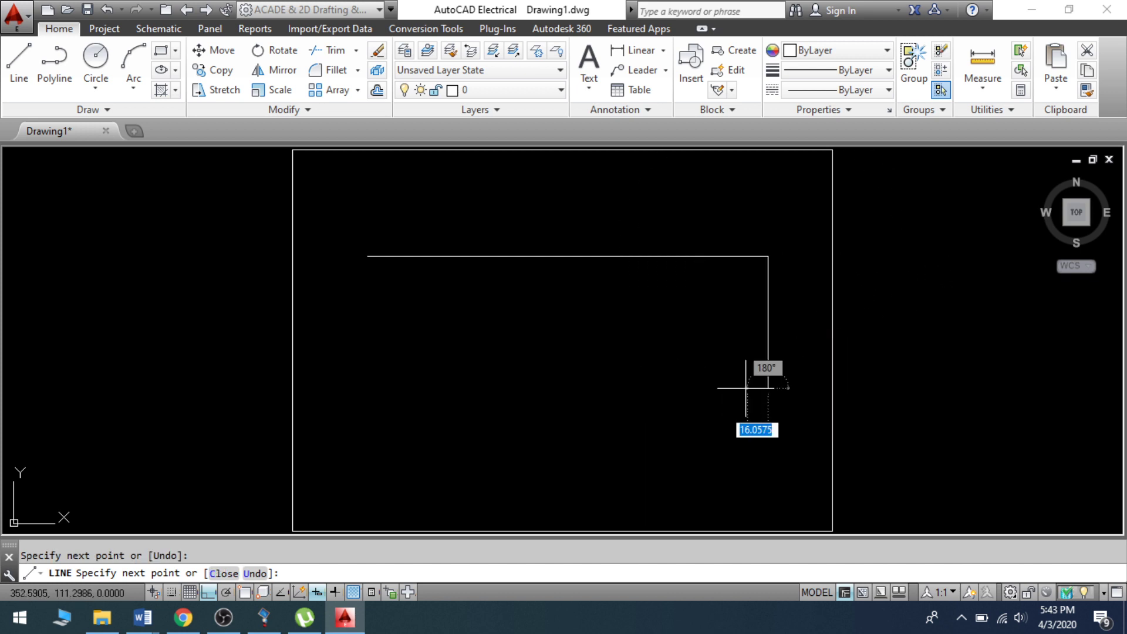
pyautogui.click(437, 376)
pyautogui.click(455, 219)
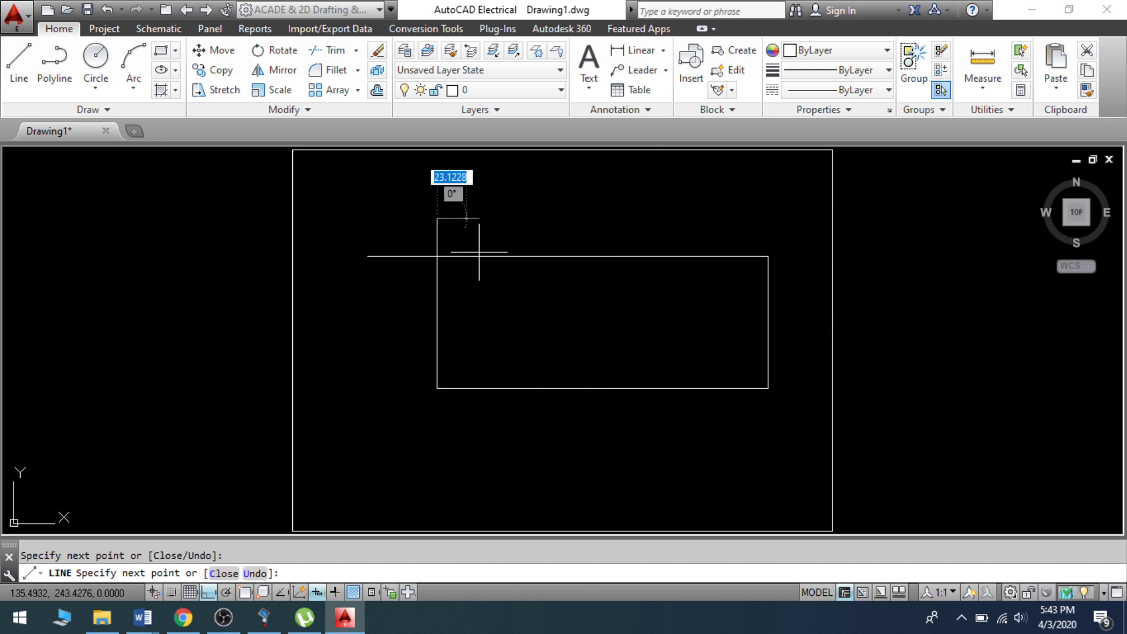
pyautogui.click(596, 218)
pyautogui.click(596, 341)
pyautogui.click(684, 342)
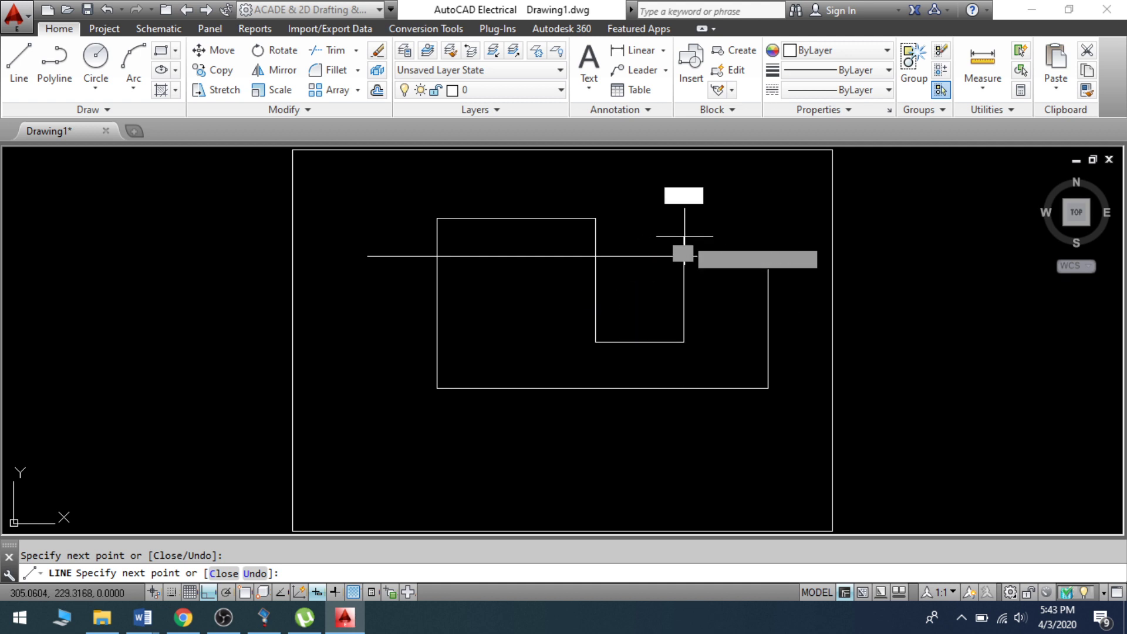
pyautogui.click(684, 236)
pyautogui.rightClick(684, 237)
pyautogui.click(699, 246)
# Window-select all eight lines and delete them.
pyautogui.click(333, 188)
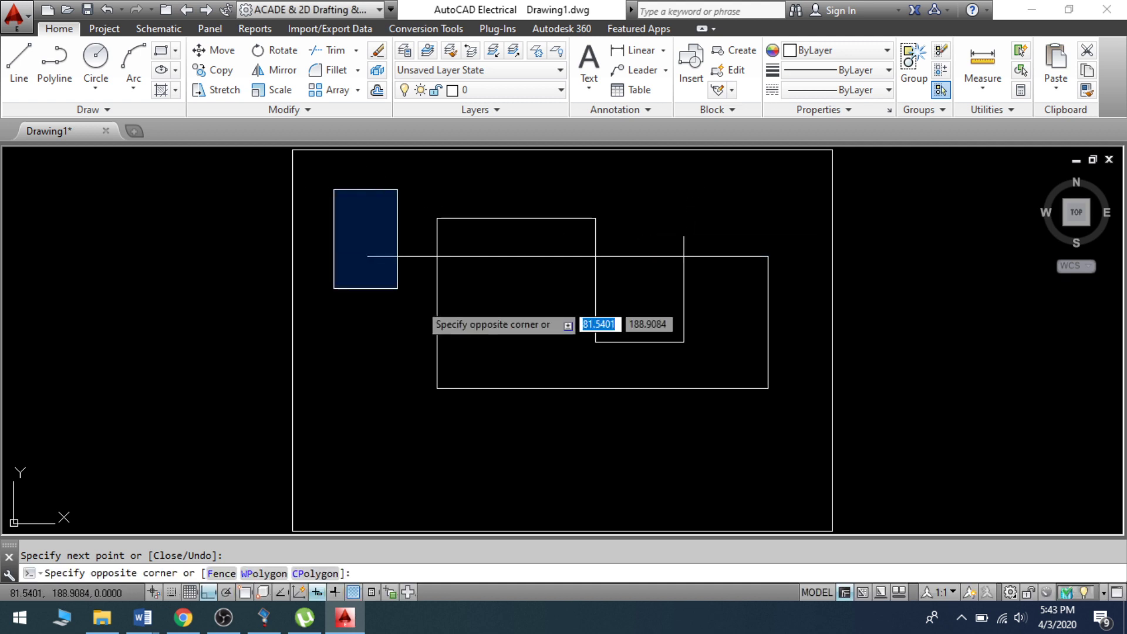
pyautogui.click(794, 422)
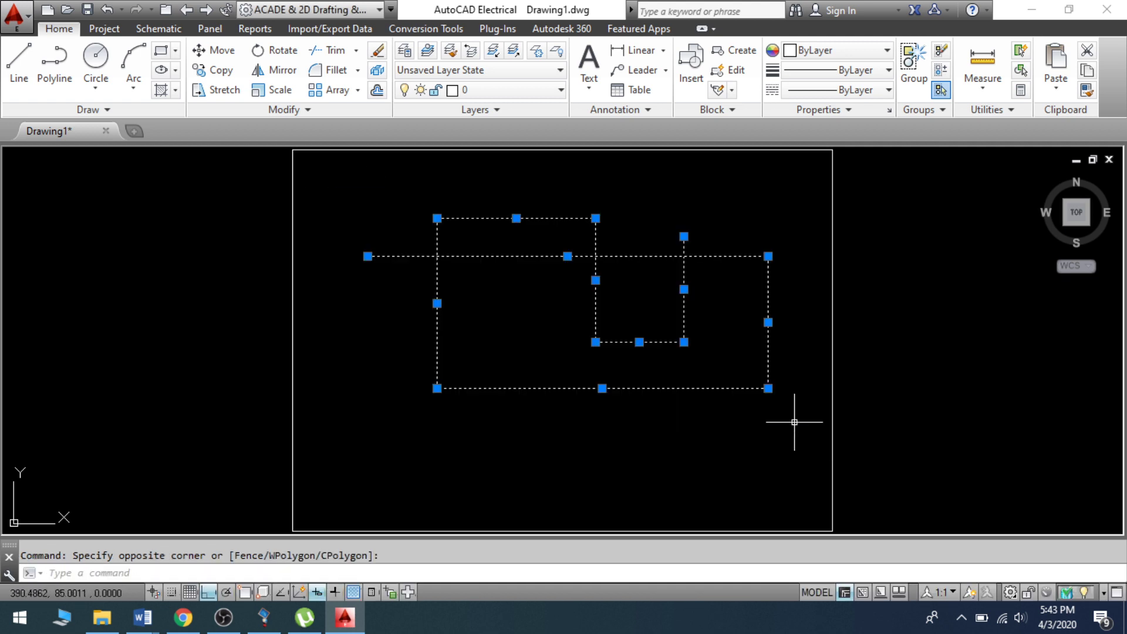
pyautogui.press('Delete')
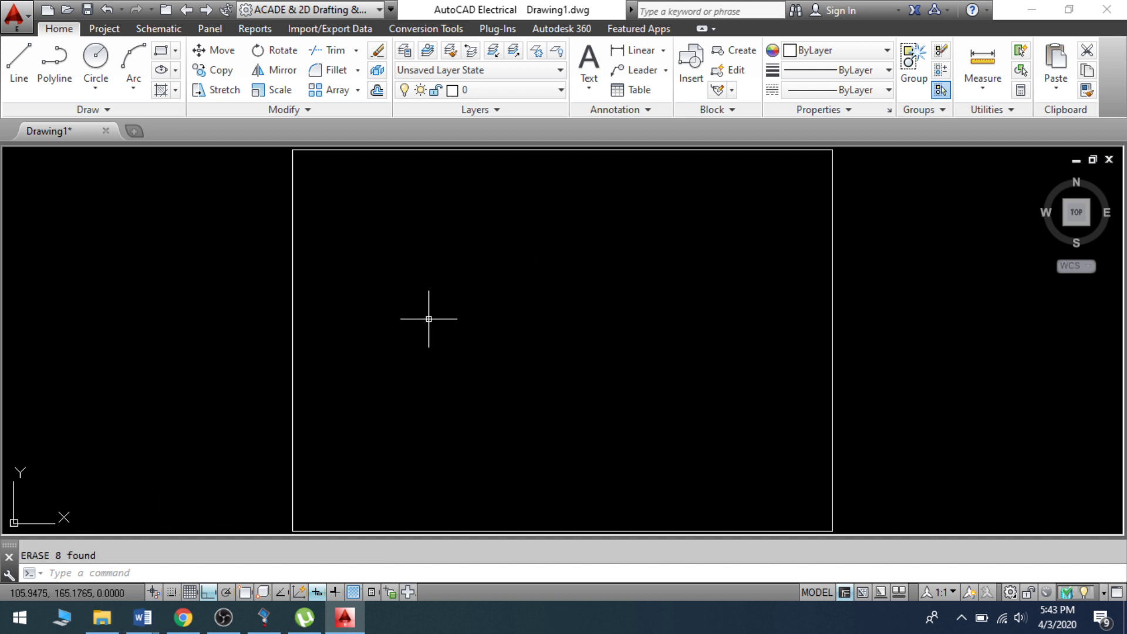
# Draw a horizontal line in the upper part of the border and end the command.
pyautogui.click(12, 71)
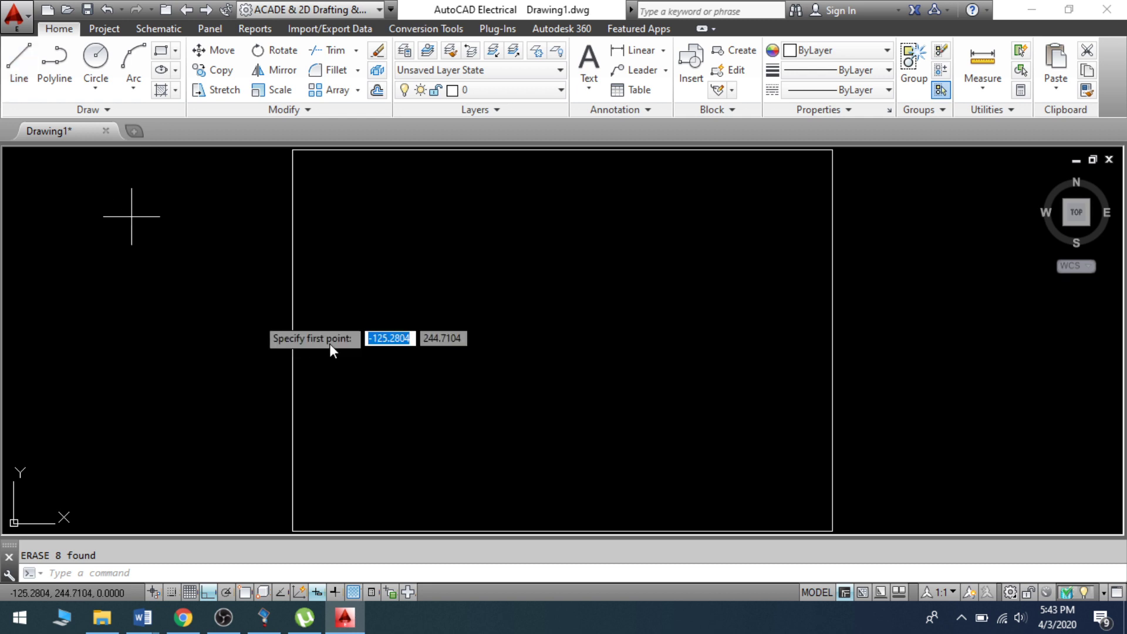
pyautogui.click(363, 246)
pyautogui.rightClick(684, 260)
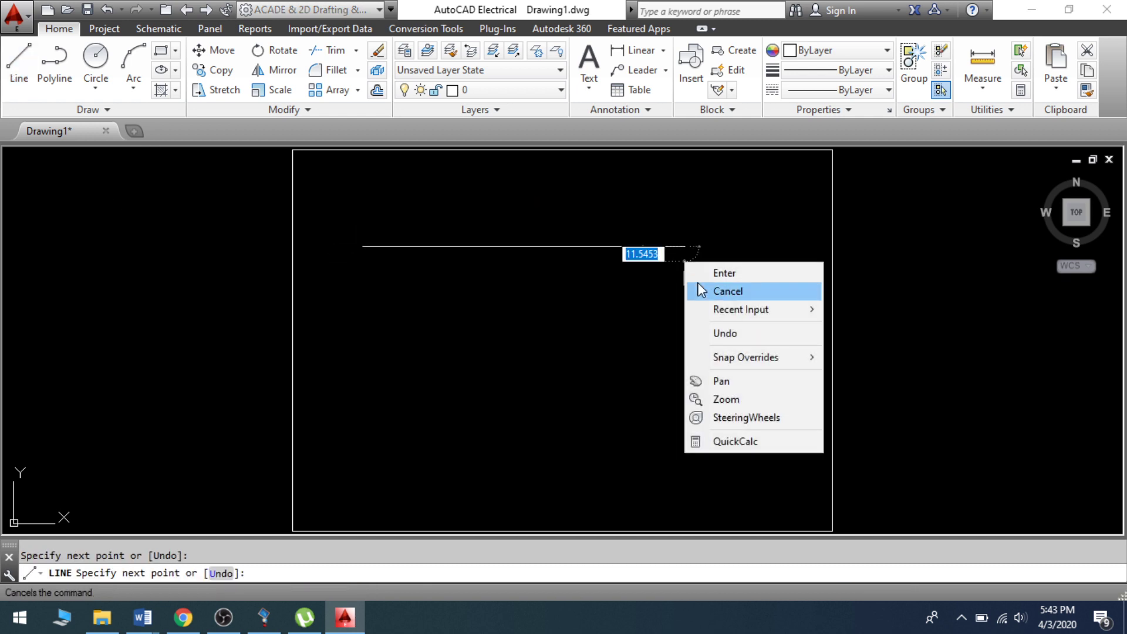
pyautogui.click(704, 292)
pyautogui.scroll(3, 675, 257)
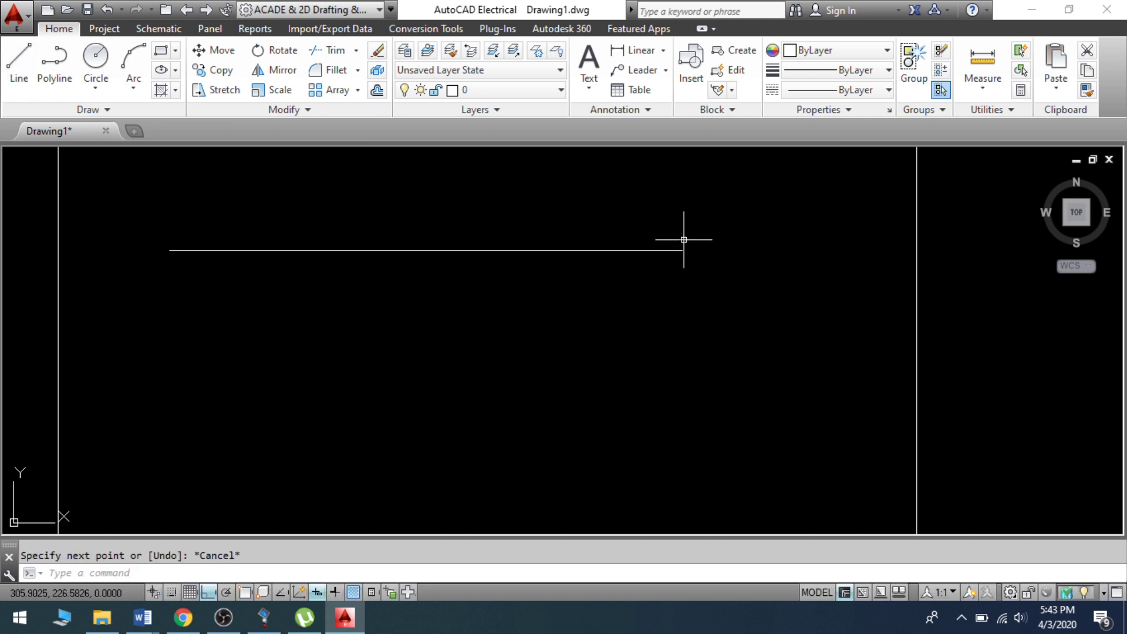
pyautogui.scroll(-4, 670, 217)
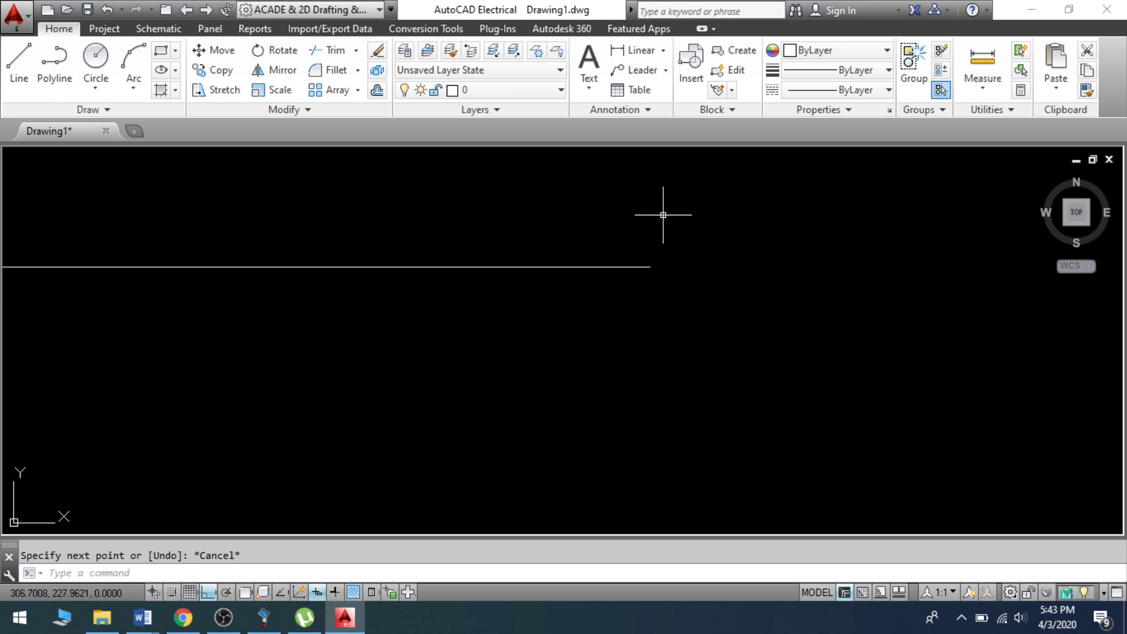
pyautogui.middleClick(624, 265)
pyautogui.middleClick(625, 265)
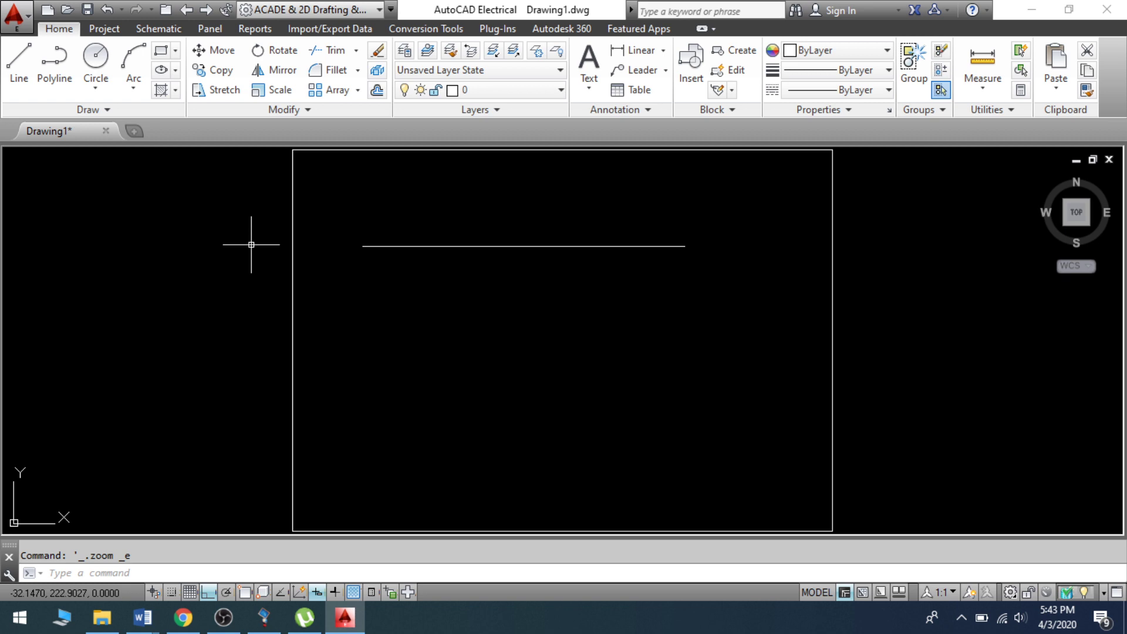
# Draw a trial vertical line downward from the horizontal line's right end.
pyautogui.write('l')
pyautogui.press('Return')
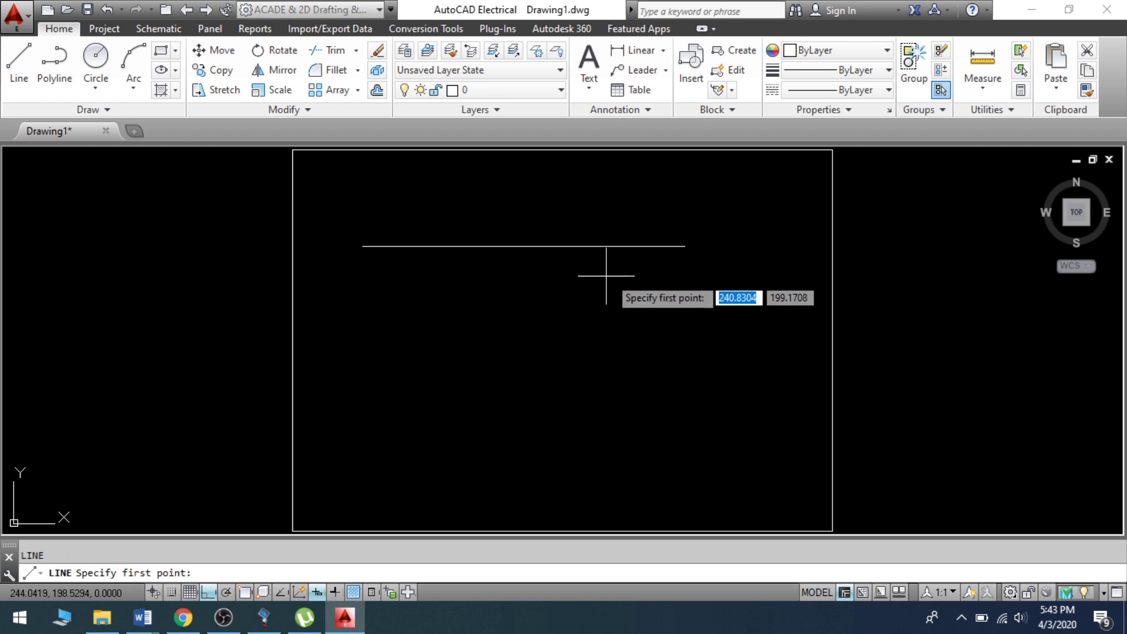
pyautogui.click(685, 246)
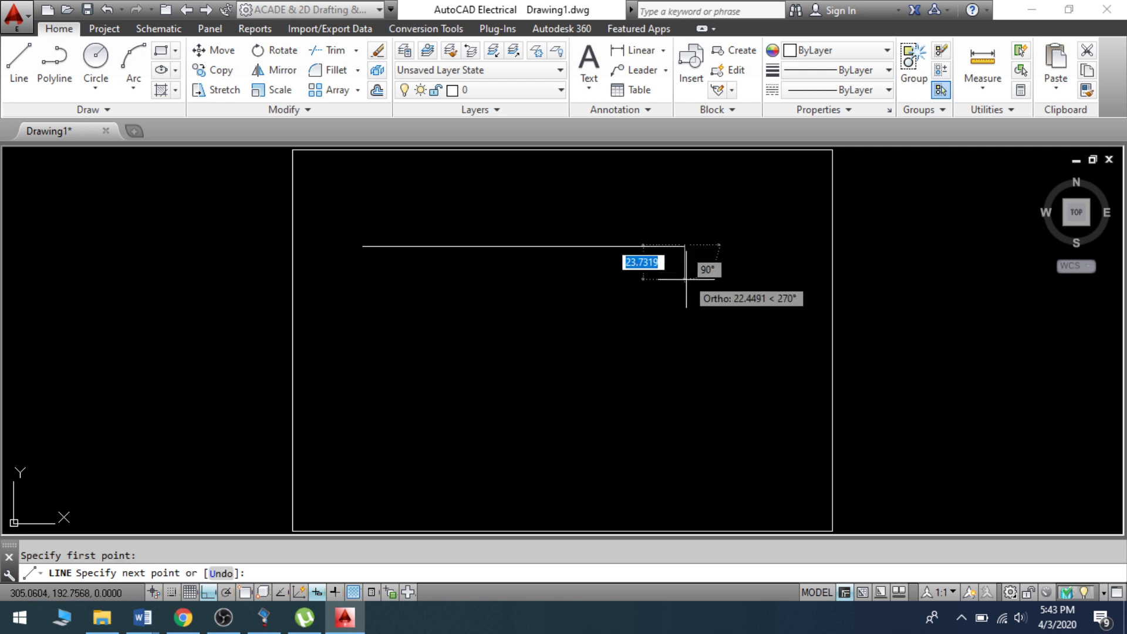
pyautogui.rightClick(686, 366)
pyautogui.click(696, 377)
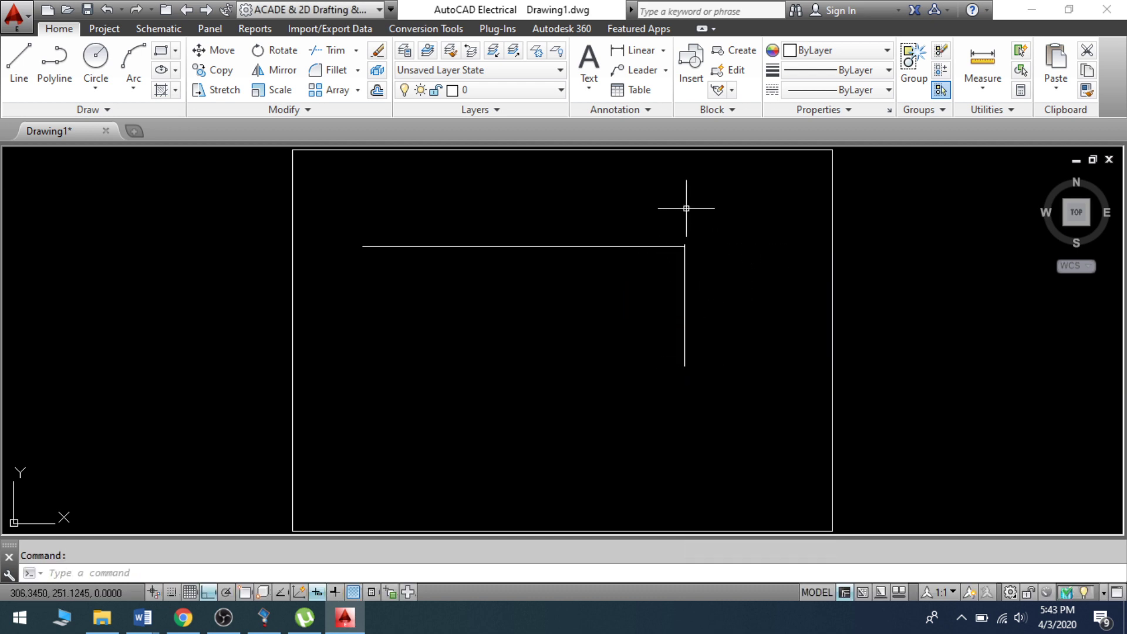
# Select and delete the vertical line, then zoom to fit the drawing.
pyautogui.scroll(5, 685, 214)
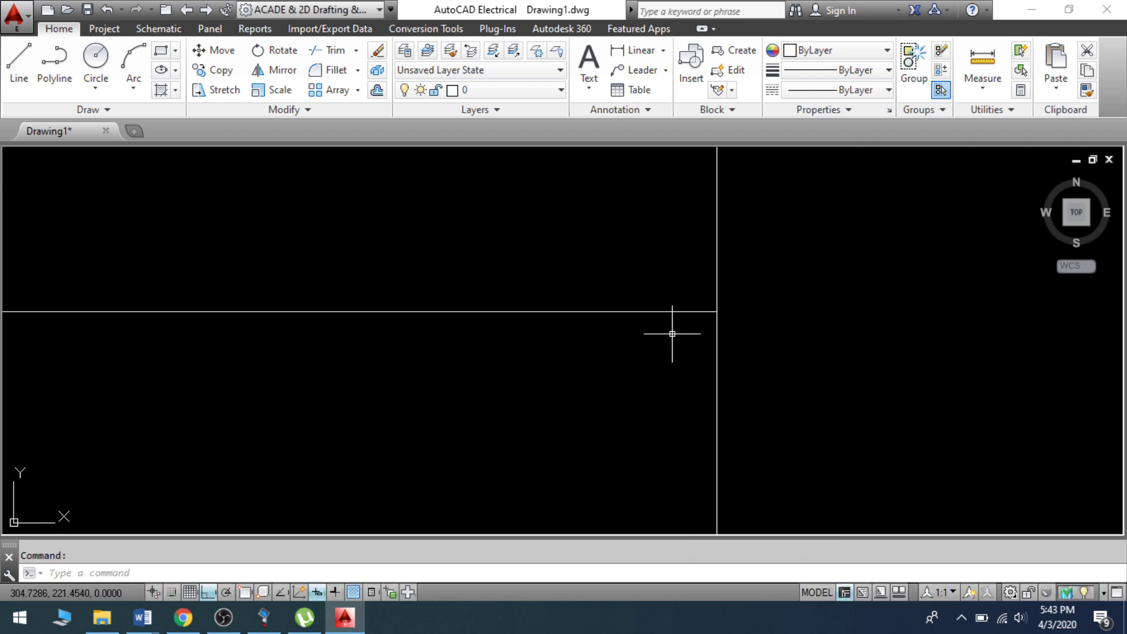
pyautogui.scroll(-4, 701, 279)
pyautogui.scroll(-2, 700, 288)
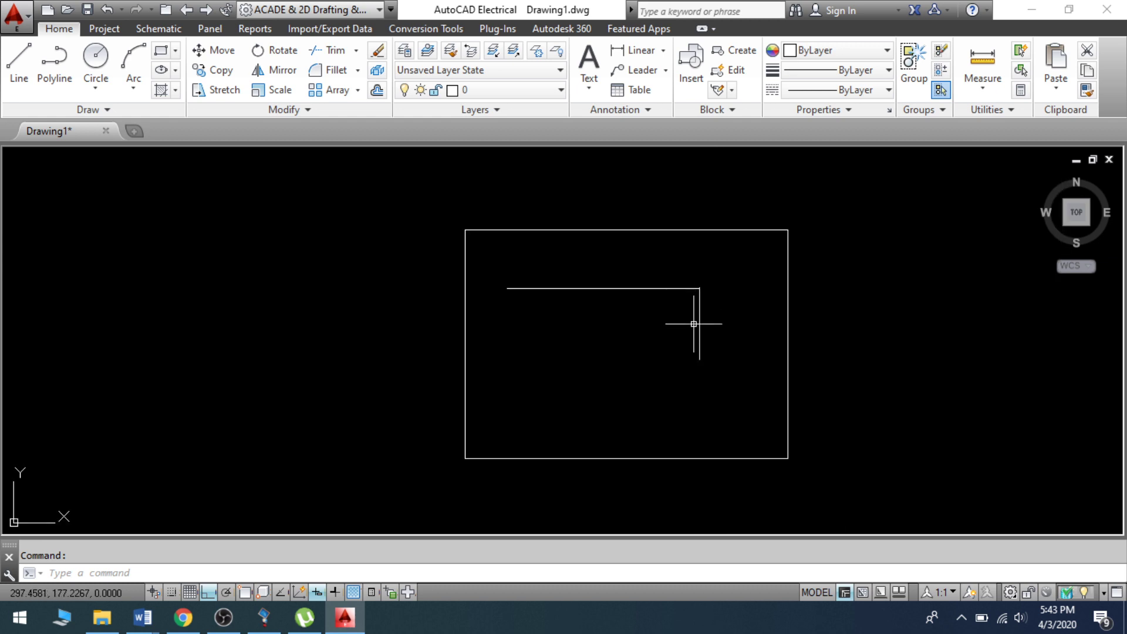
pyautogui.scroll(2, 692, 323)
pyautogui.click(703, 324)
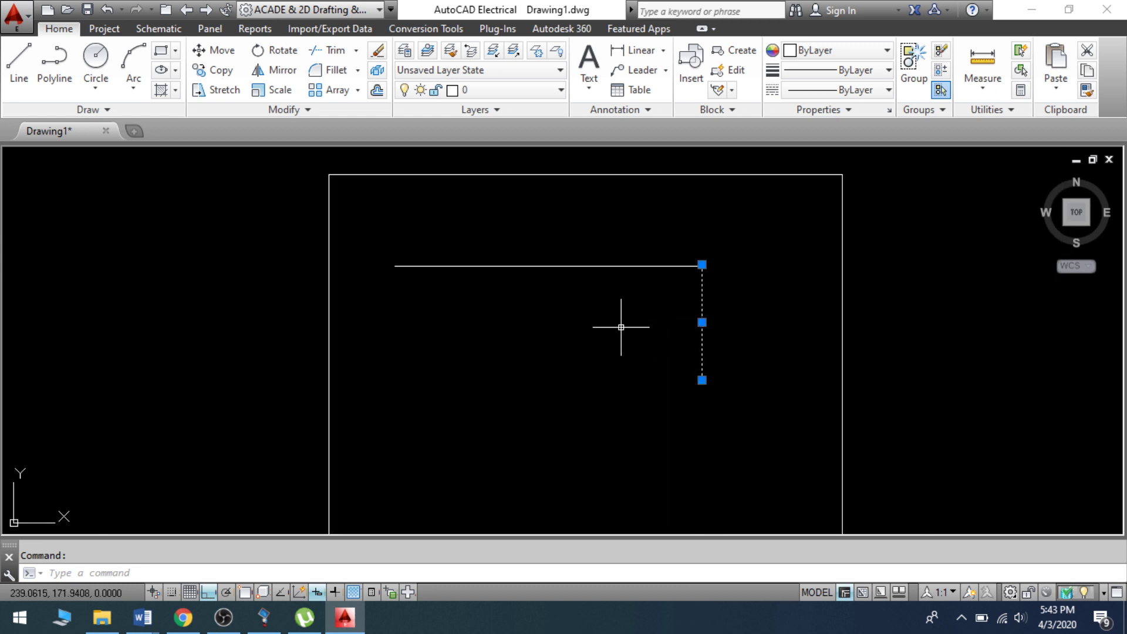
pyautogui.press('Delete')
pyautogui.scroll(3, 622, 327)
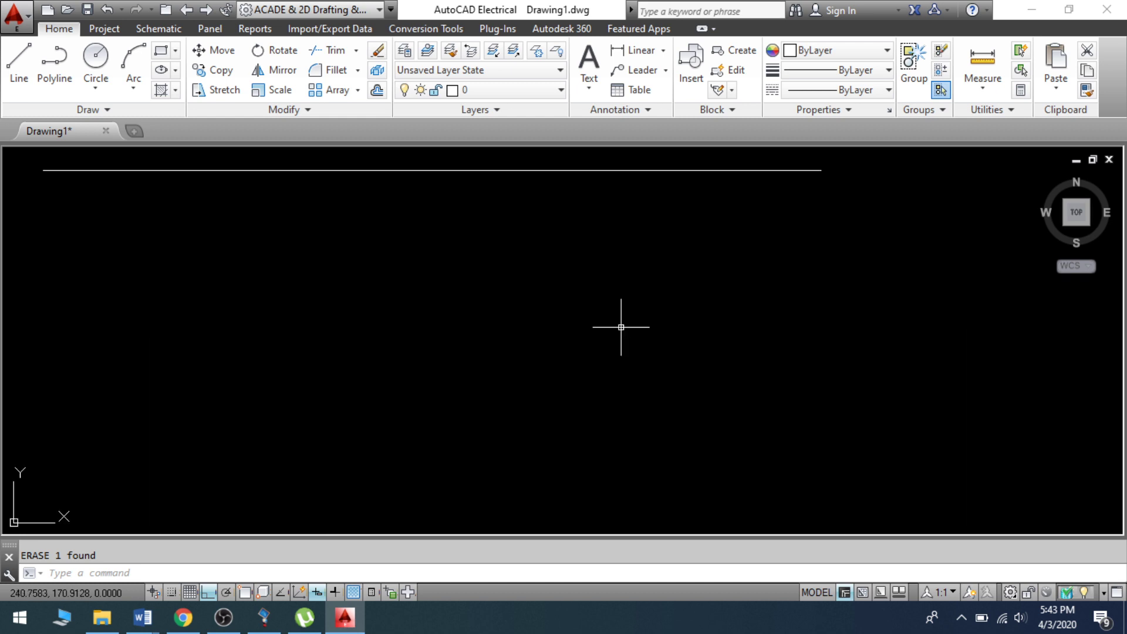
pyautogui.middleClick(621, 327)
pyautogui.middleClick(621, 327)
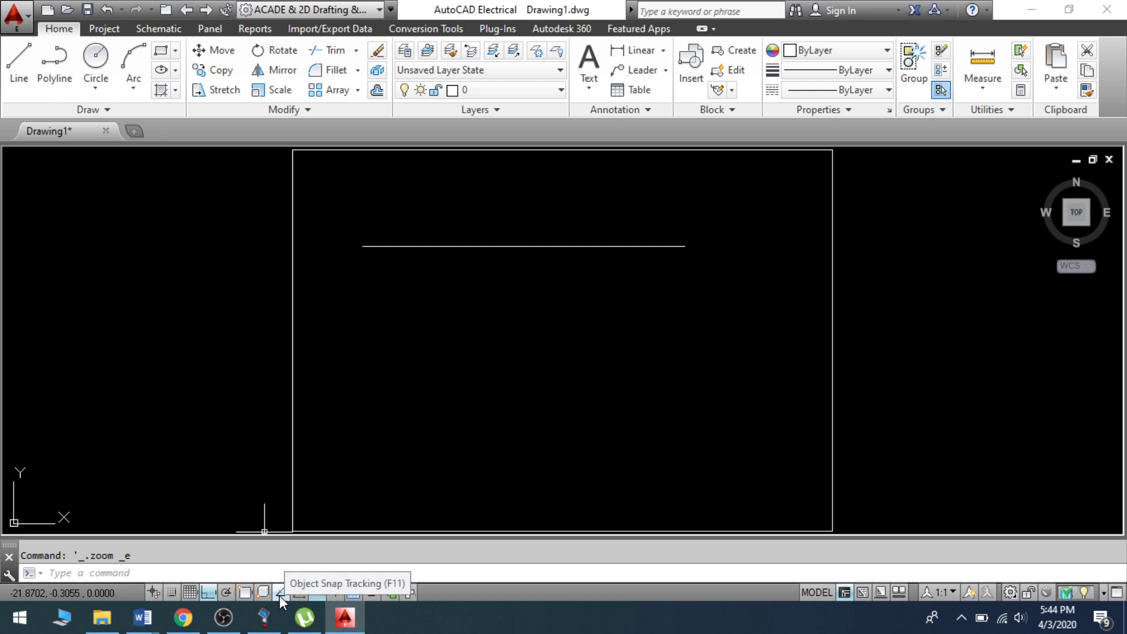
# Turn OSNAP on and, in Drafting Settings via OS, clear then select all object snap modes.
pyautogui.click(248, 594)
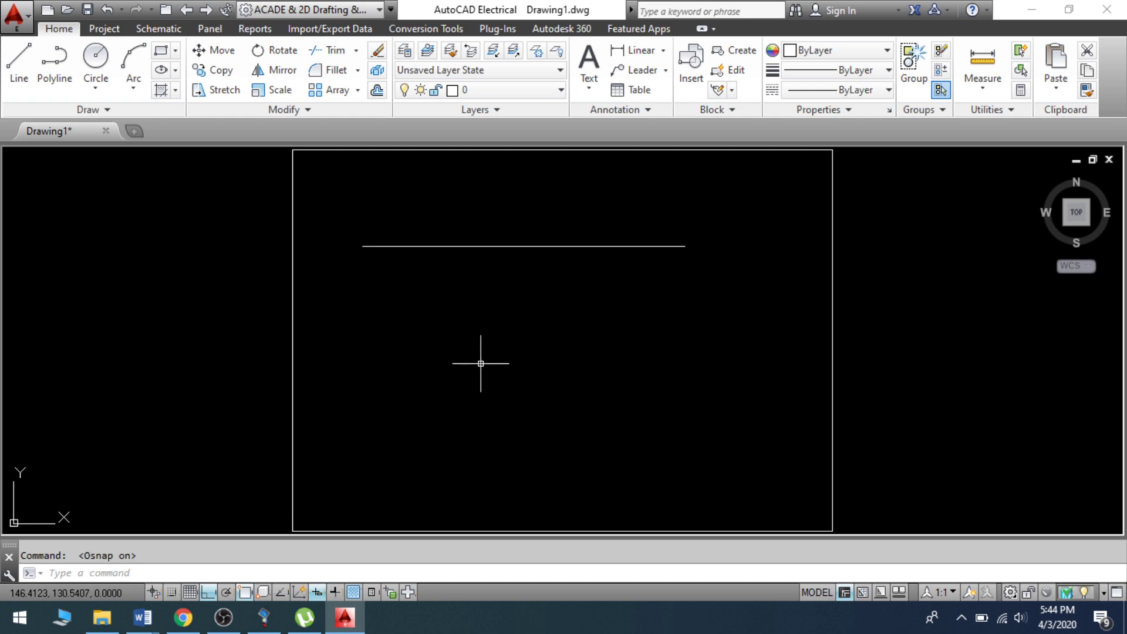
pyautogui.write('OS')
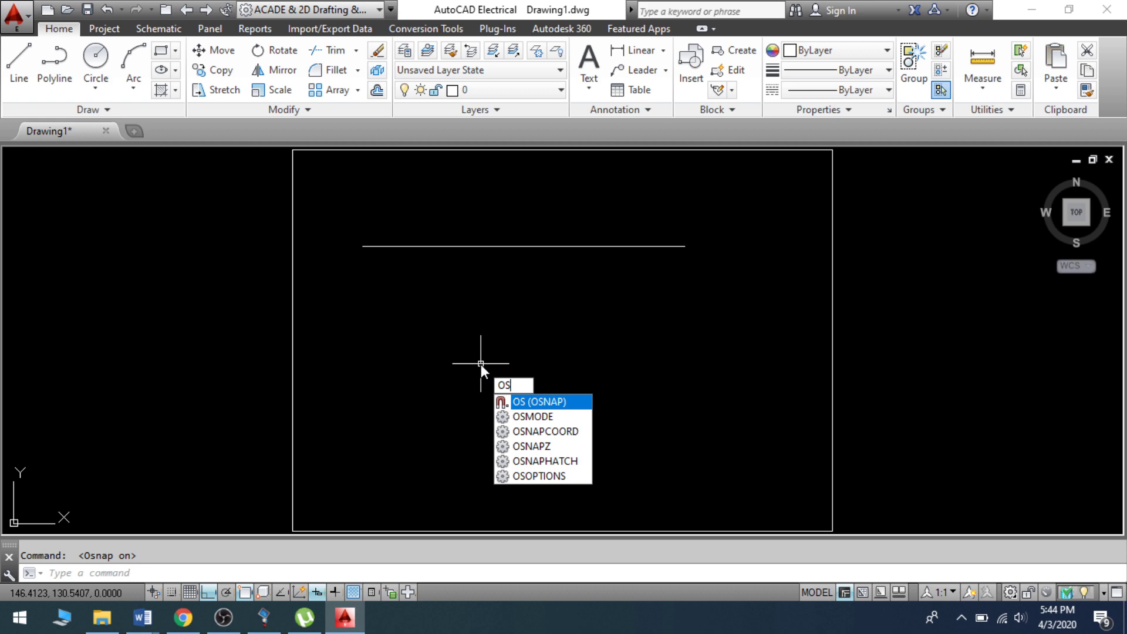
pyautogui.press('Return')
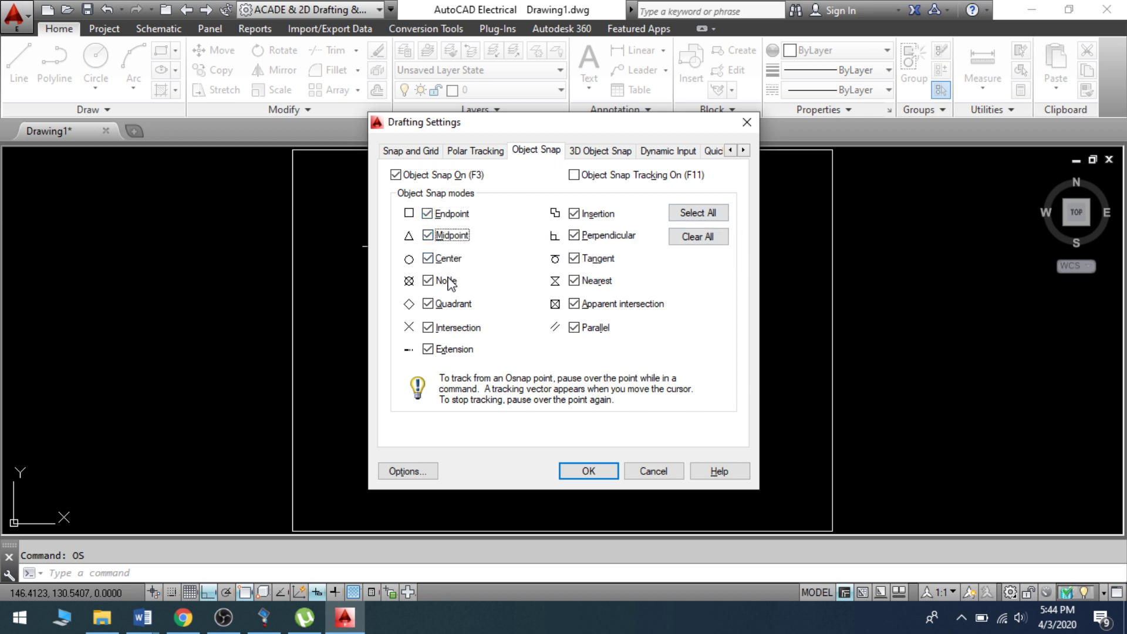
pyautogui.click(707, 216)
pyautogui.click(708, 236)
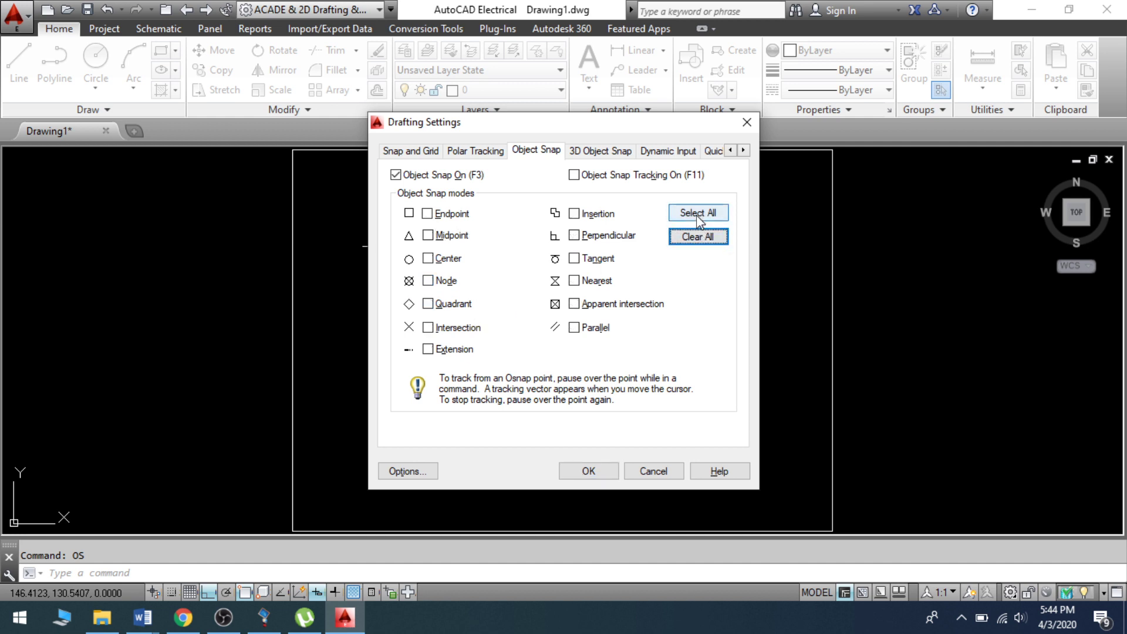
pyautogui.click(698, 215)
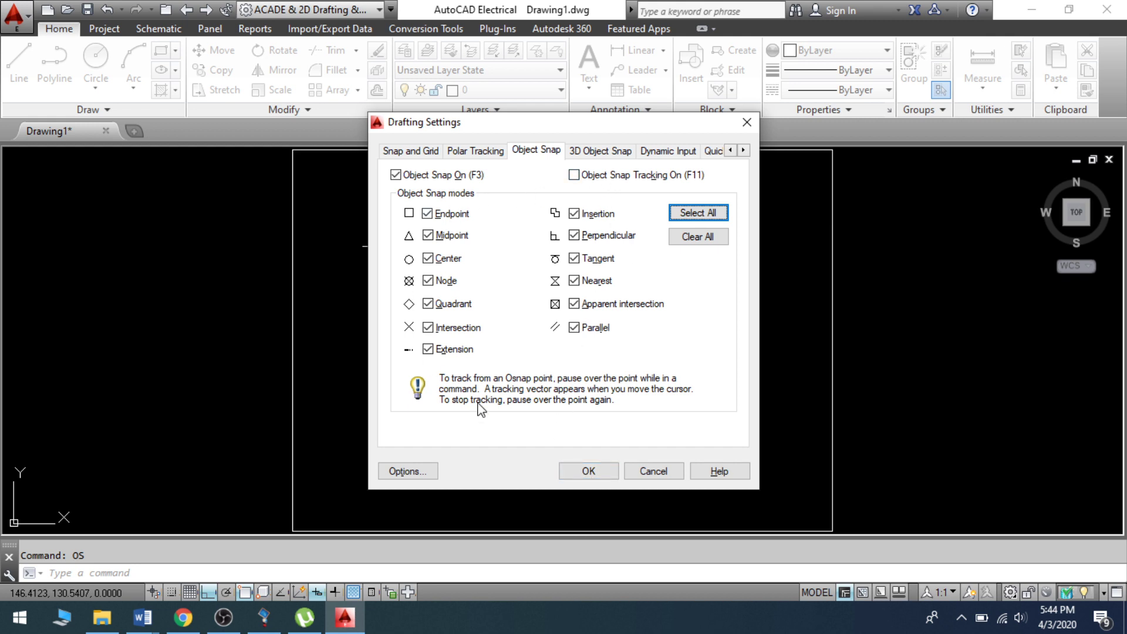
pyautogui.click(587, 472)
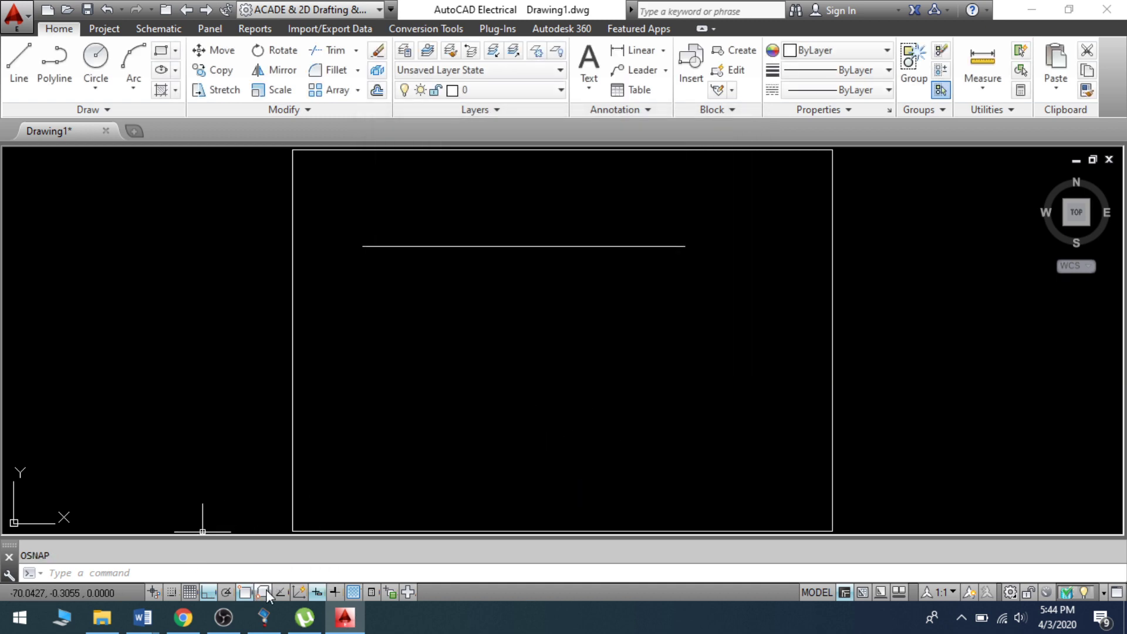
# Draw a vertical line straight down from the horizontal line's right endpoint, forming an L.
pyautogui.write('l')
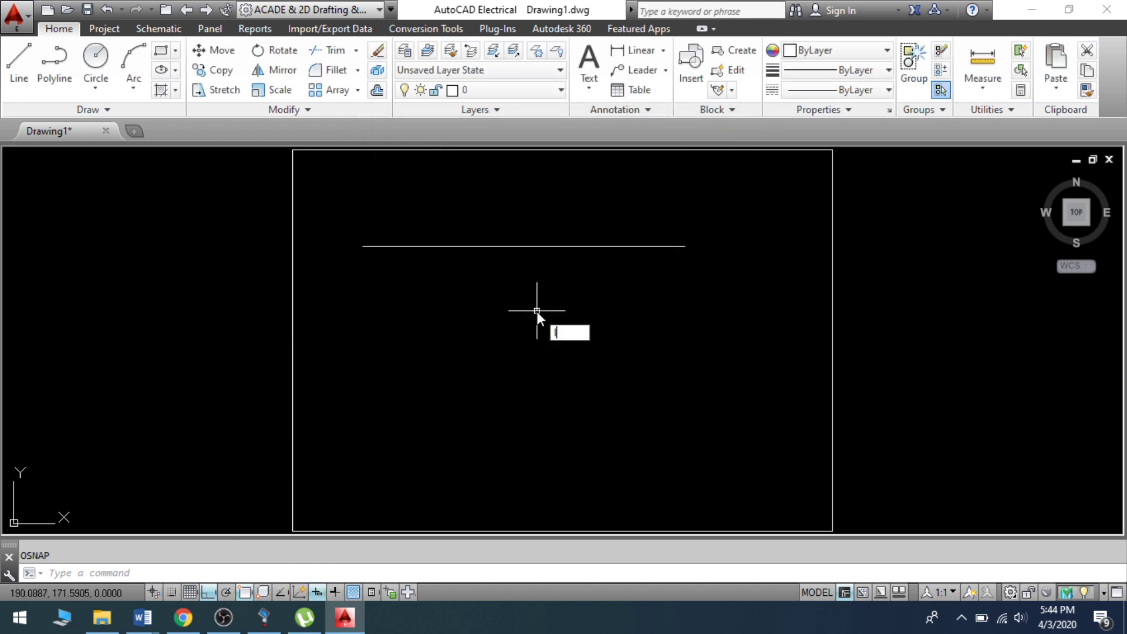
pyautogui.press('Return')
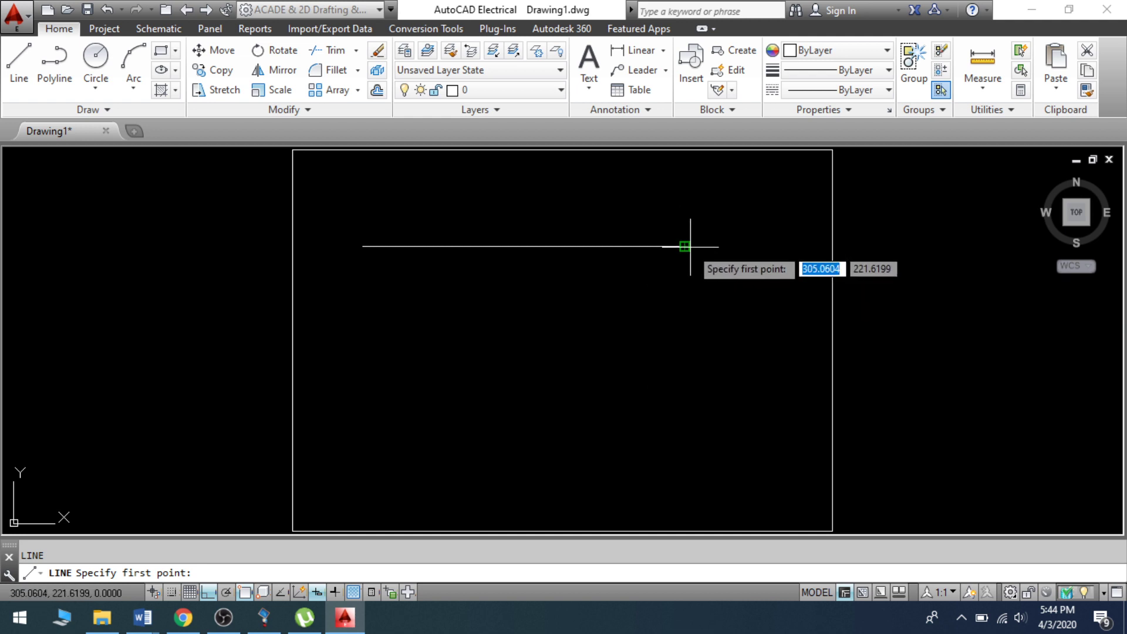
pyautogui.click(684, 246)
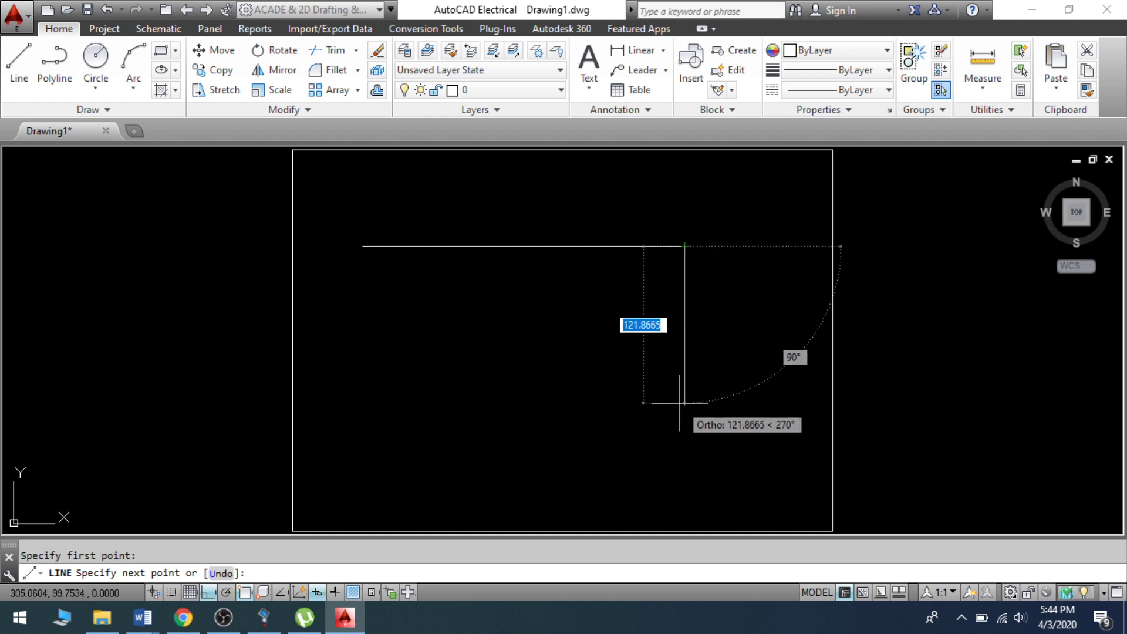
pyautogui.click(685, 378)
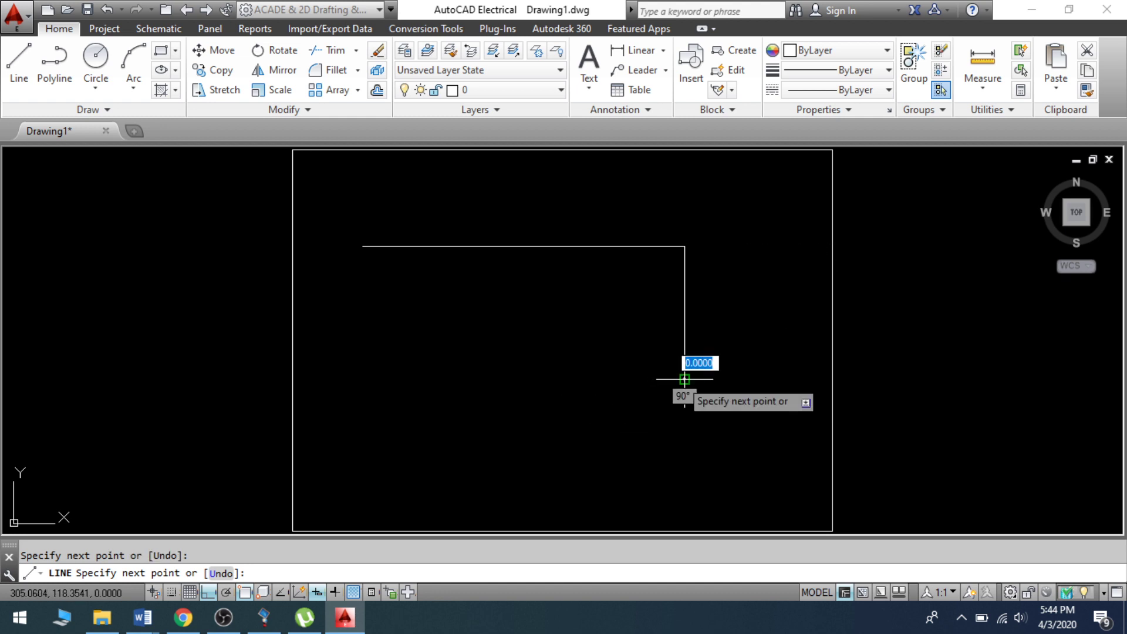
pyautogui.rightClick(684, 381)
pyautogui.click(699, 388)
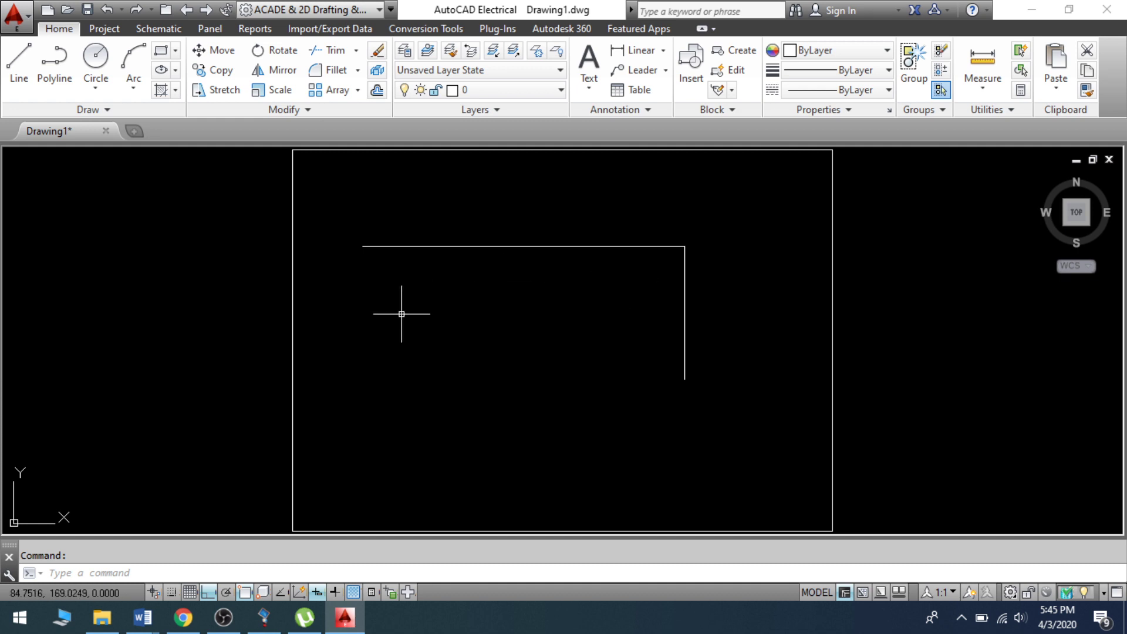
# Zoom out until the full limits rectangle shows, then start a new LINE with L.
pyautogui.scroll(3, 679, 244)
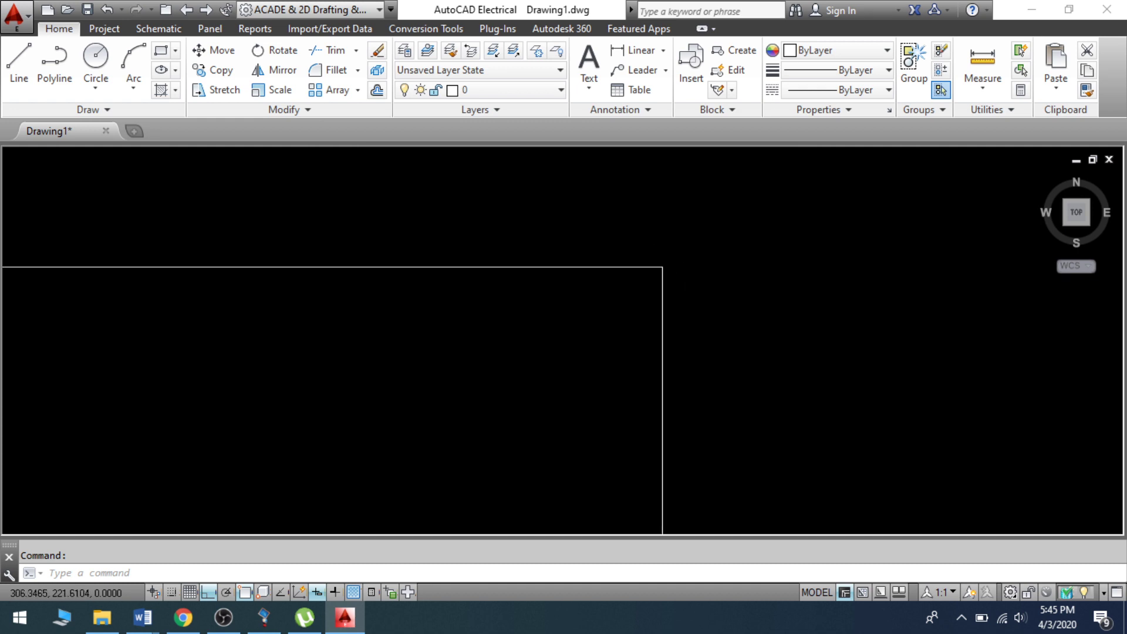
pyautogui.scroll(-2, 634, 258)
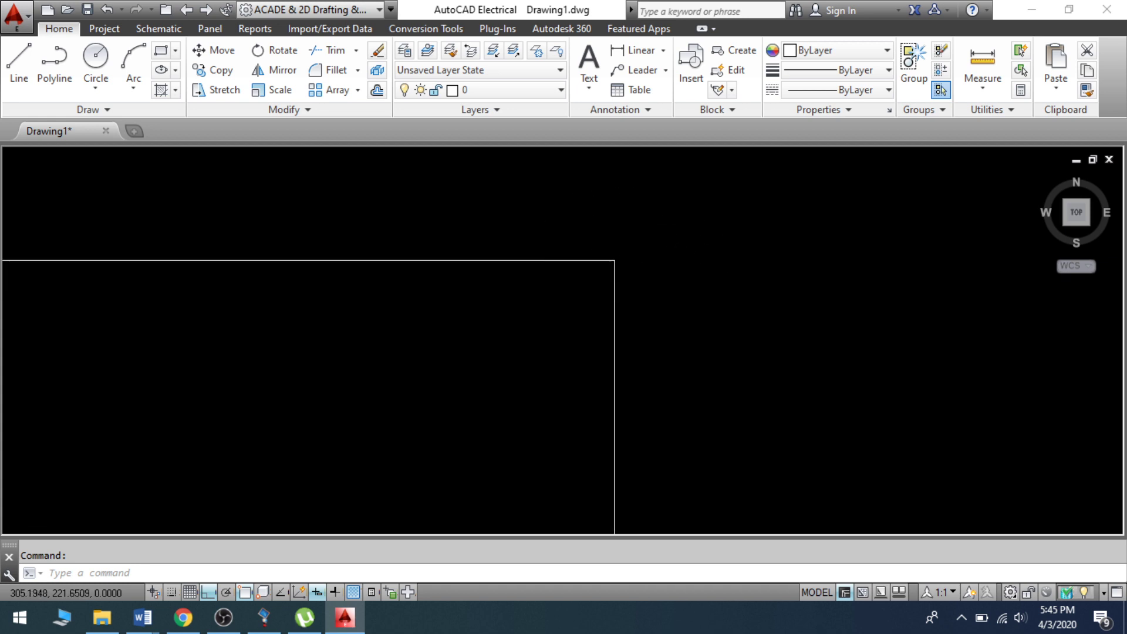
pyautogui.scroll(-4, 601, 309)
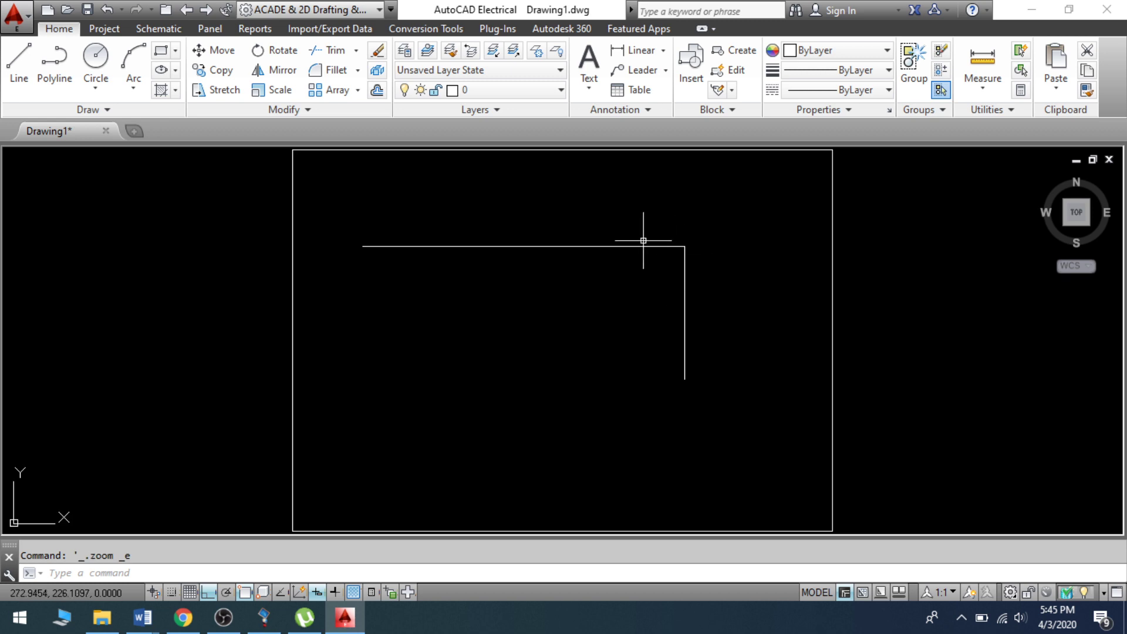
pyautogui.scroll(5, 684, 273)
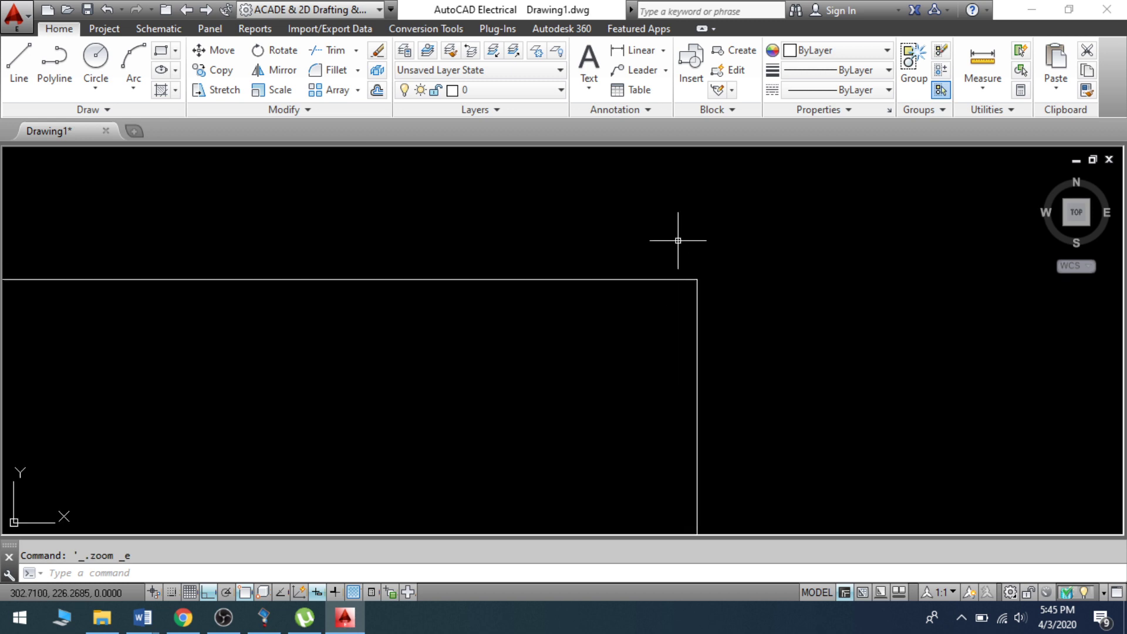
pyautogui.scroll(3, 713, 239)
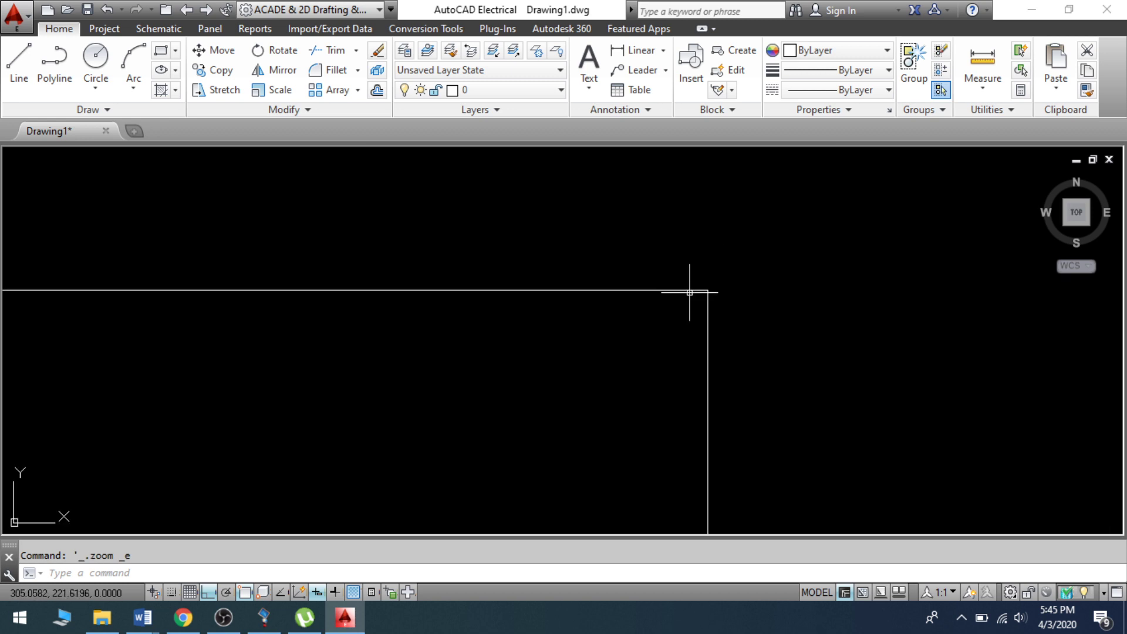
pyautogui.scroll(-6, 621, 300)
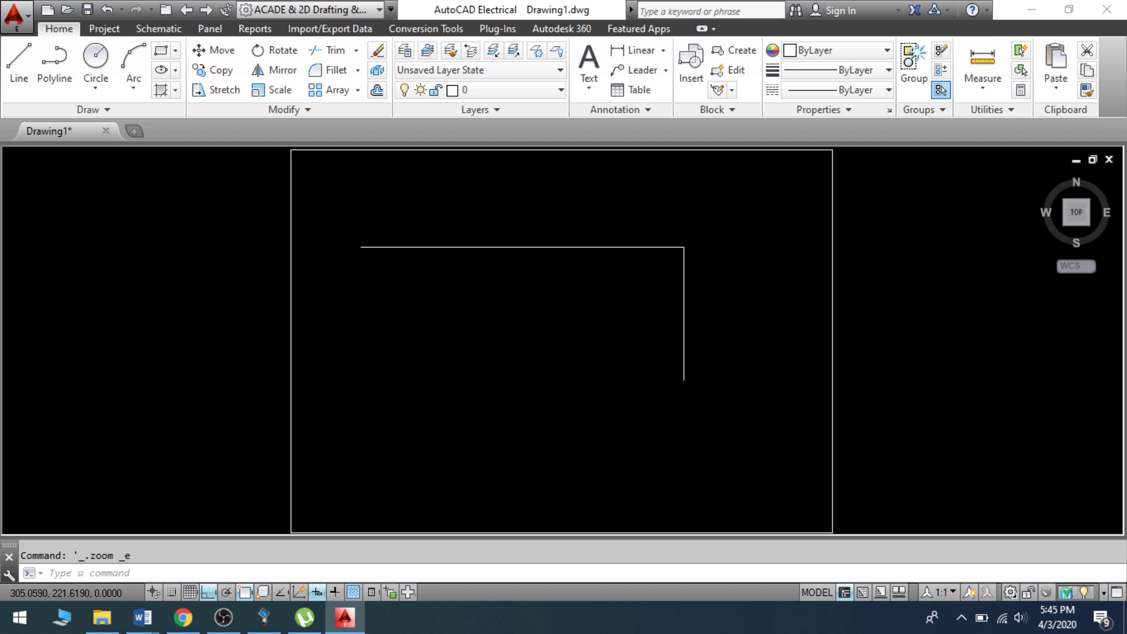
pyautogui.write('l')
pyautogui.press('Return')
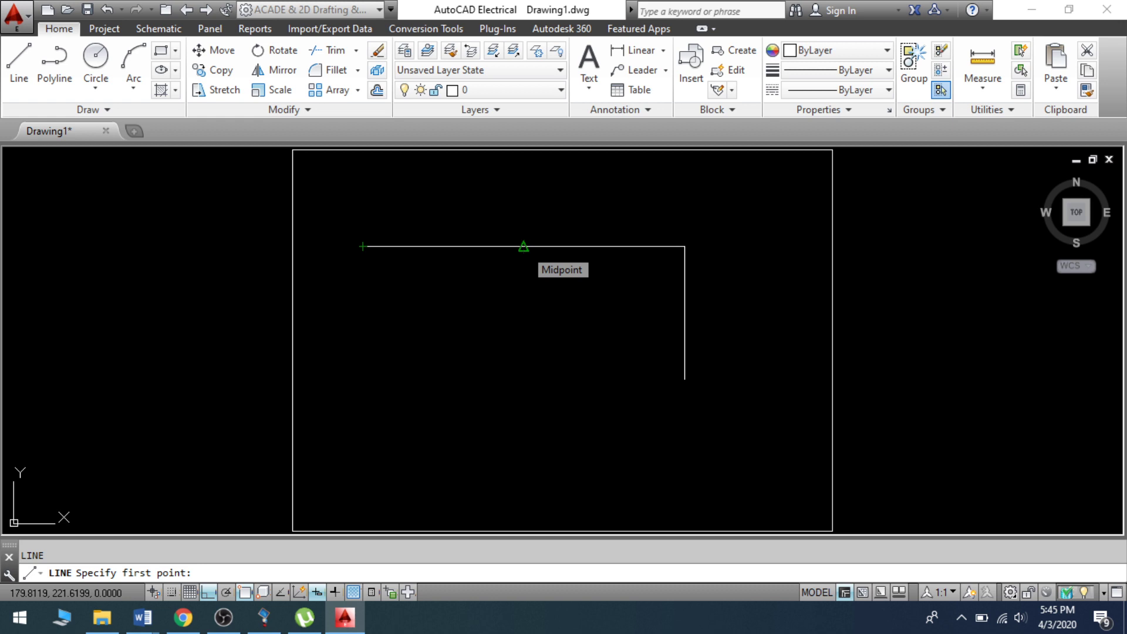
# Draw a vertical line down from the top line's midpoint, then a slanted line to the right line's bottom.
pyautogui.click(524, 247)
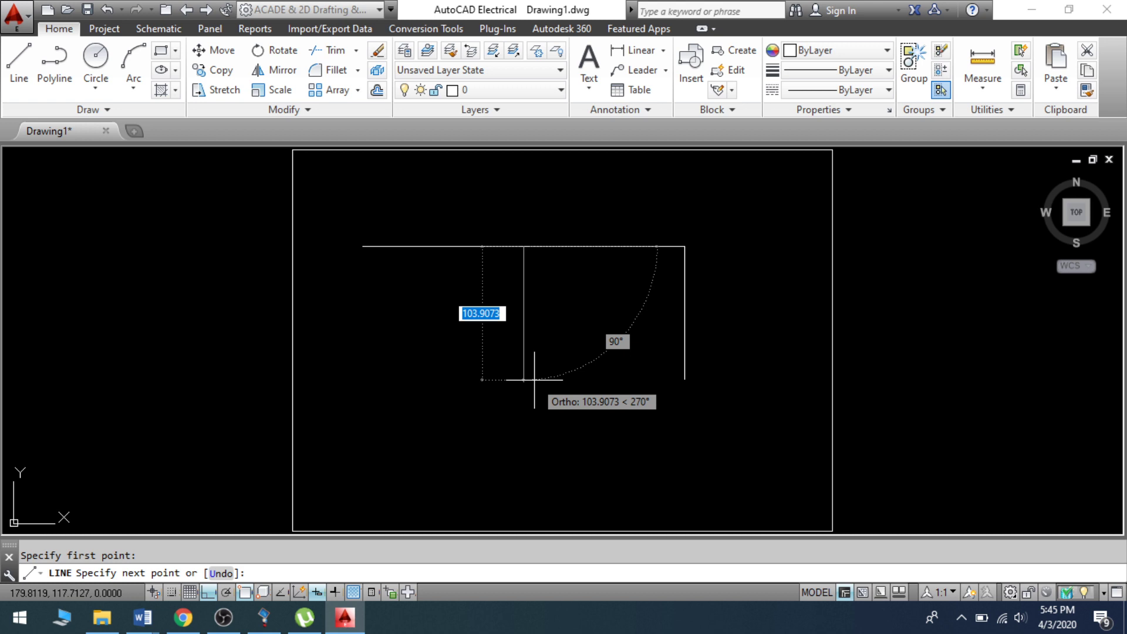
pyautogui.click(532, 437)
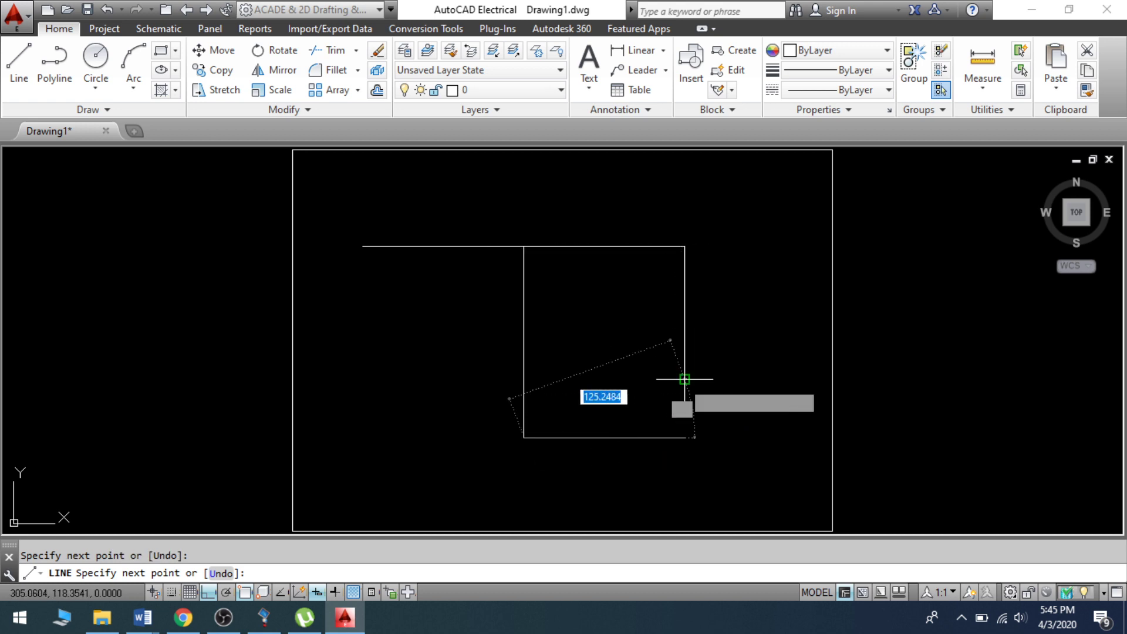
pyautogui.click(684, 380)
pyautogui.rightClick(684, 379)
pyautogui.click(695, 389)
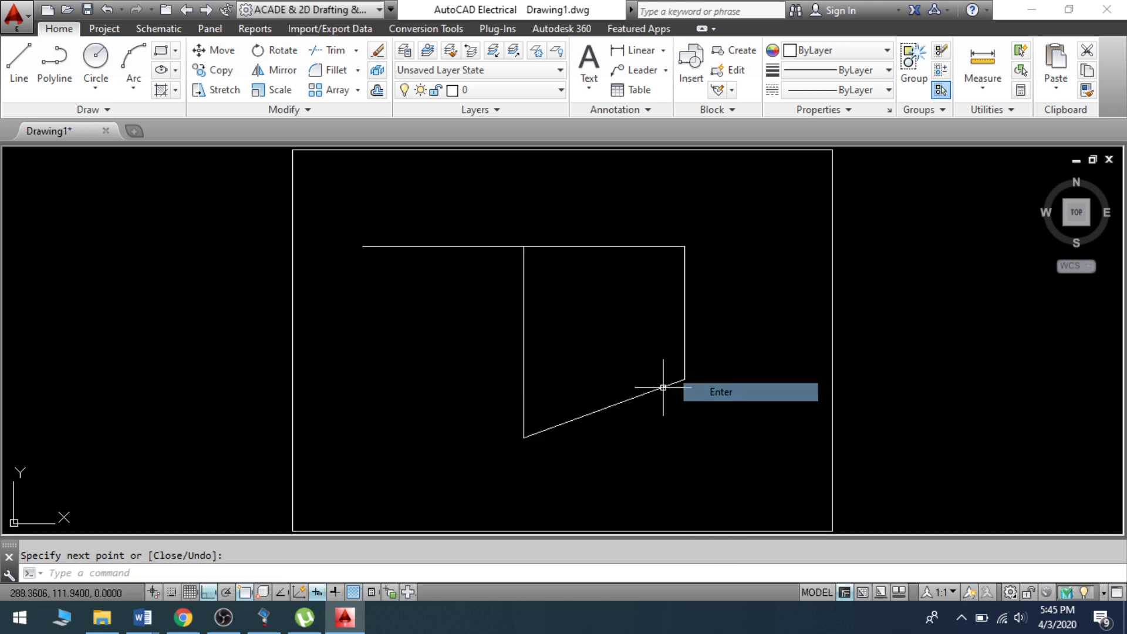
# Window-select all the lines and erase them with E.
pyautogui.click(315, 202)
pyautogui.click(717, 450)
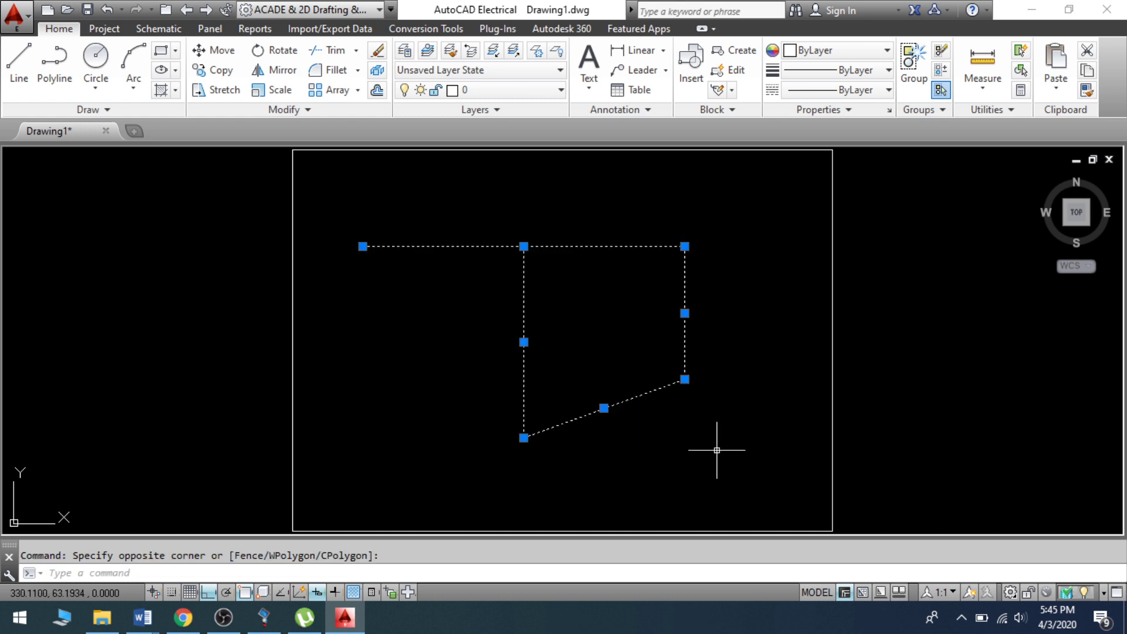
pyautogui.write('E')
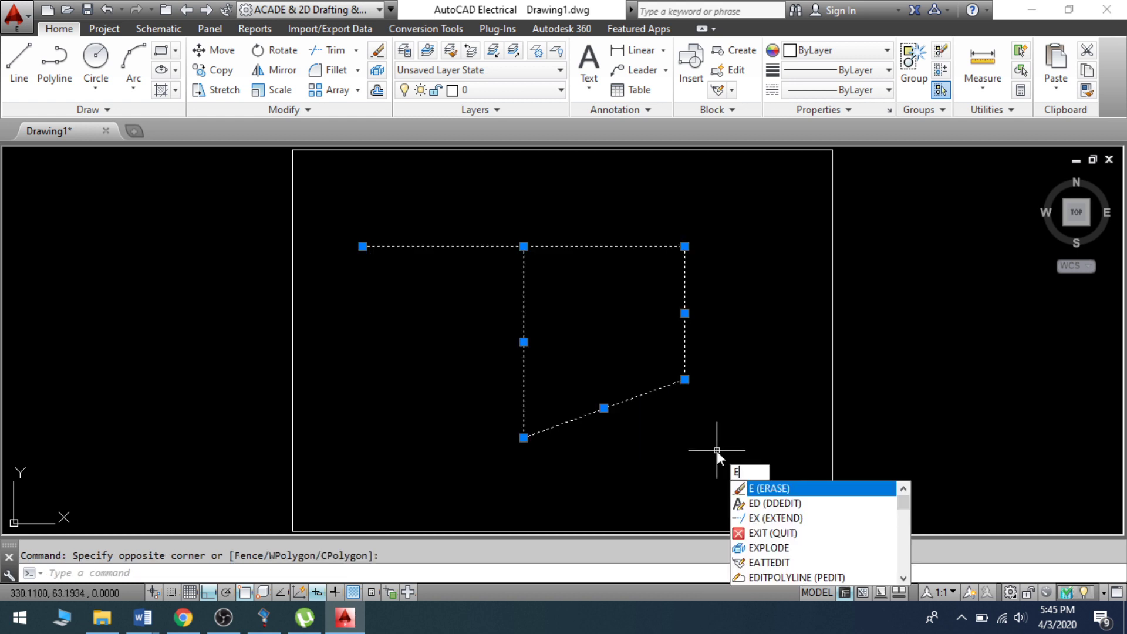
pyautogui.press('Return')
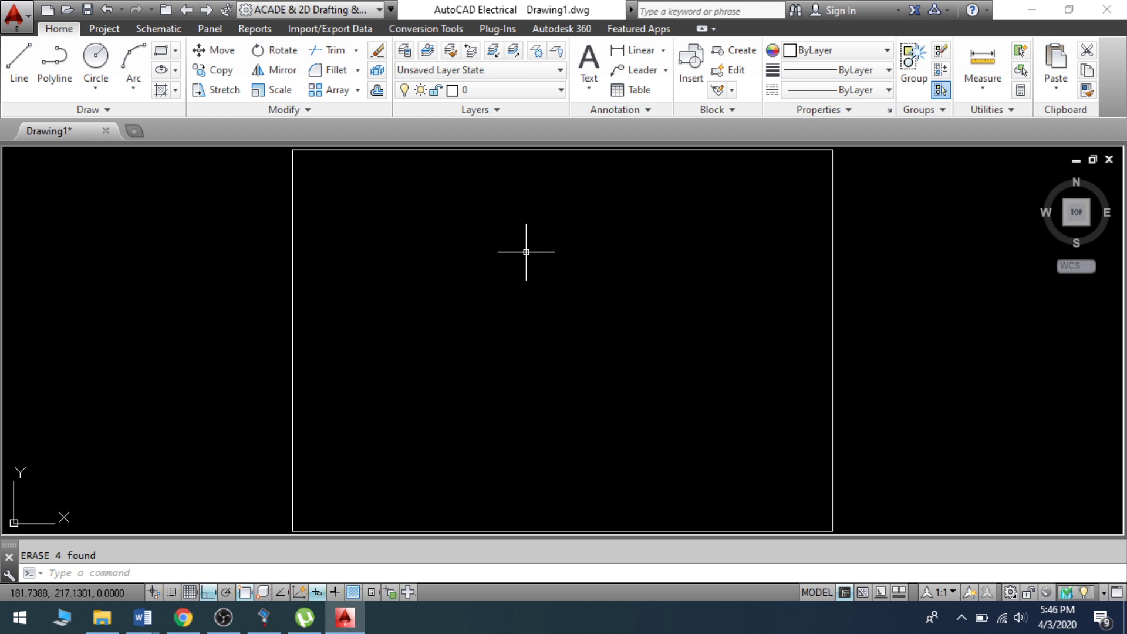
# Cancel the repeated erase and draw a short horizontal line inside the border.
pyautogui.press('Return')
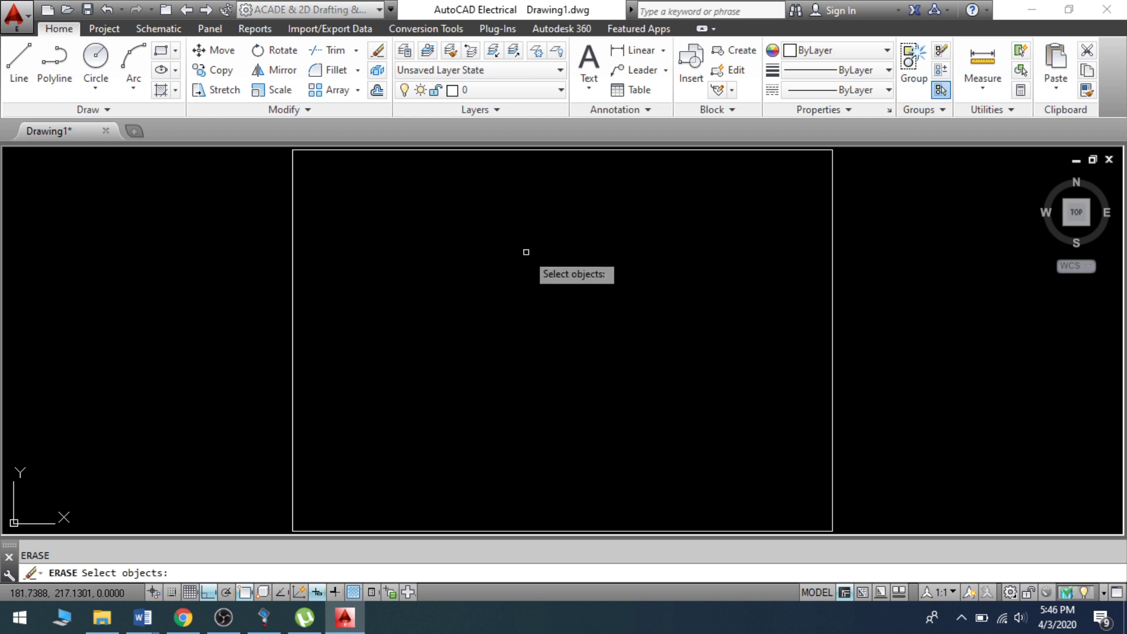
pyautogui.press('Escape')
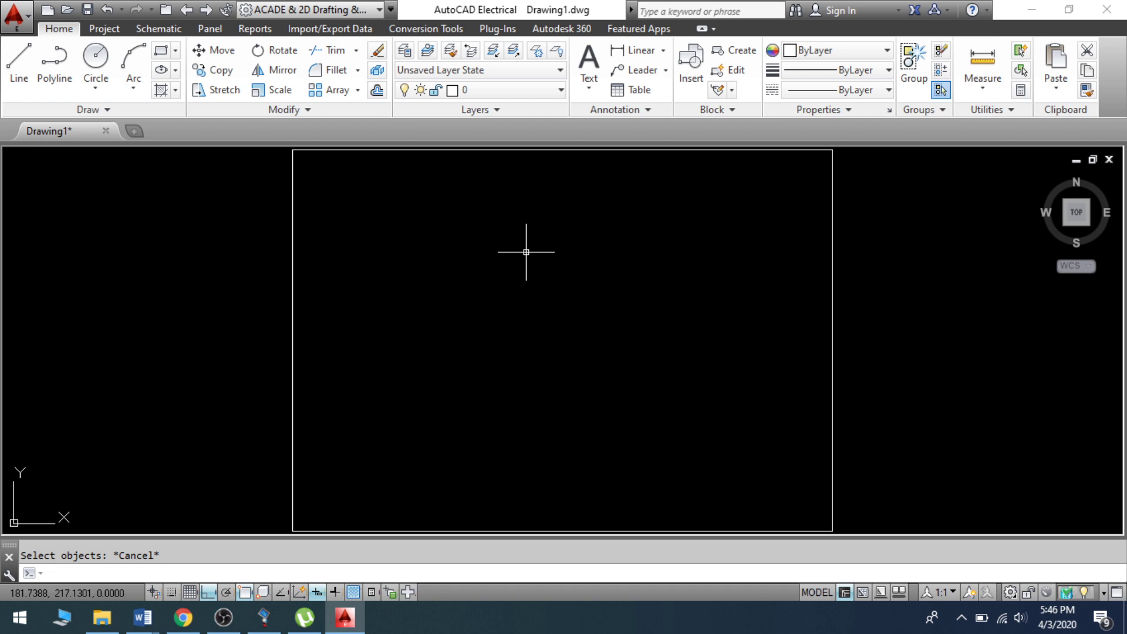
pyautogui.write('l')
pyautogui.press('Return')
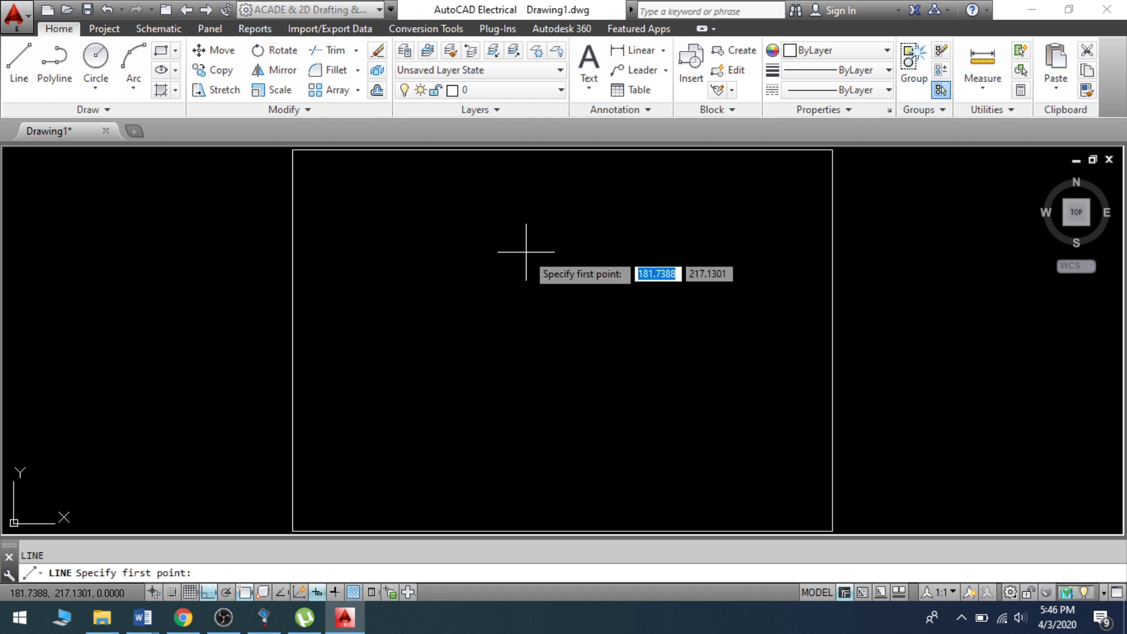
pyautogui.click(491, 265)
pyautogui.click(659, 296)
pyautogui.rightClick(659, 293)
pyautogui.click(698, 304)
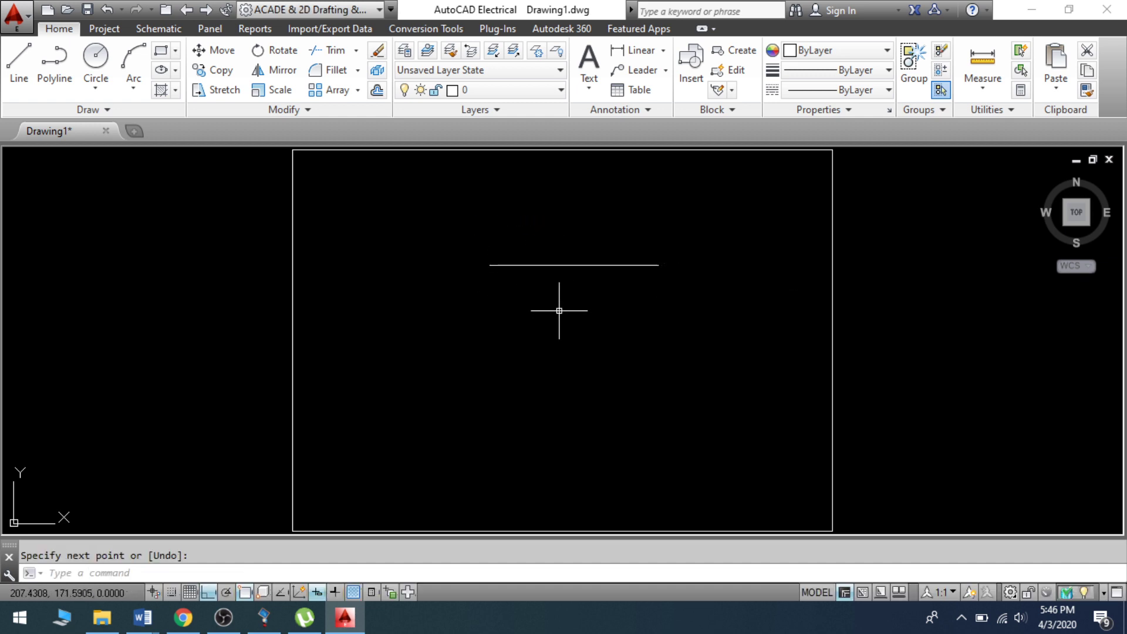
# Try starting another line from the drawing area's shortcut menu, then cancel and dismiss it.
pyautogui.rightClick(344, 280)
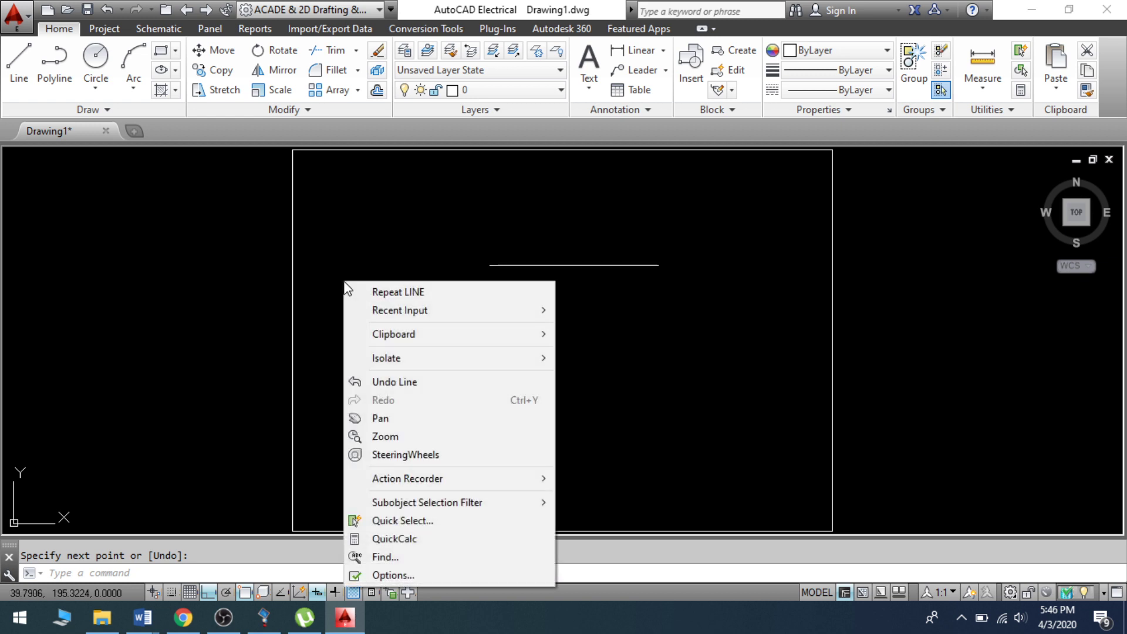
pyautogui.click(400, 295)
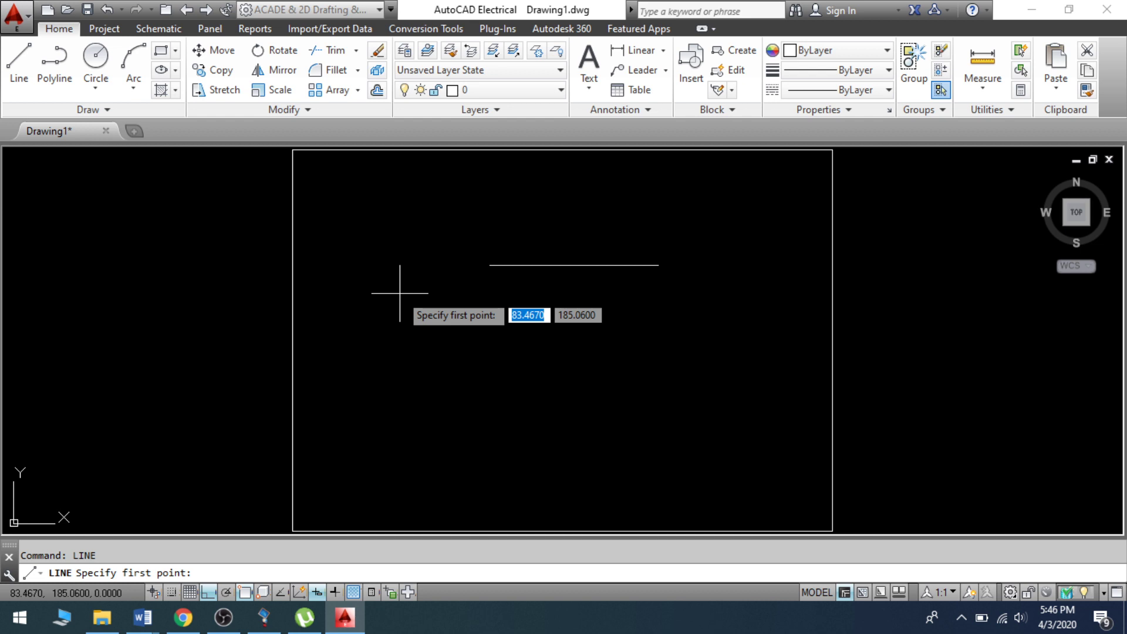
pyautogui.press('Escape')
pyautogui.rightClick(400, 293)
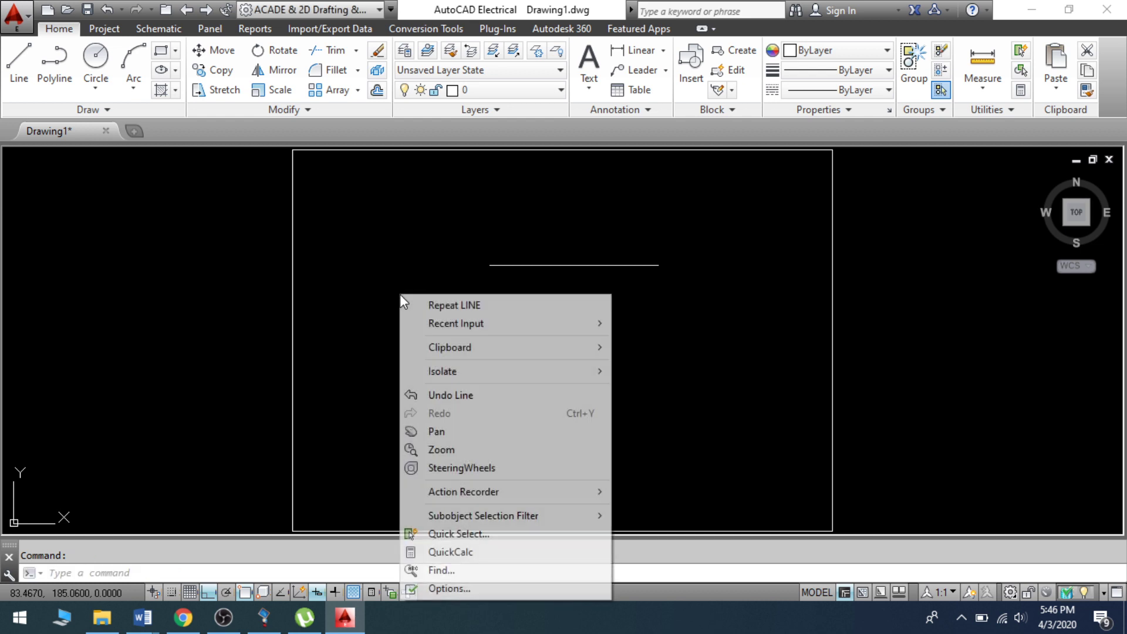
pyautogui.moveTo(594, 330)
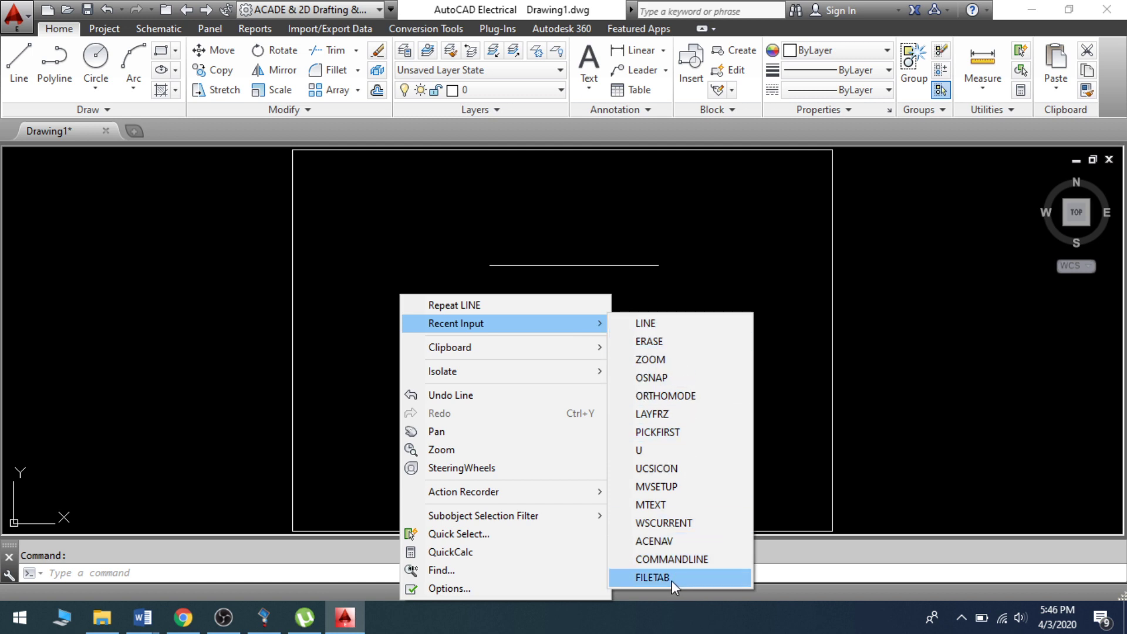
pyautogui.click(358, 257)
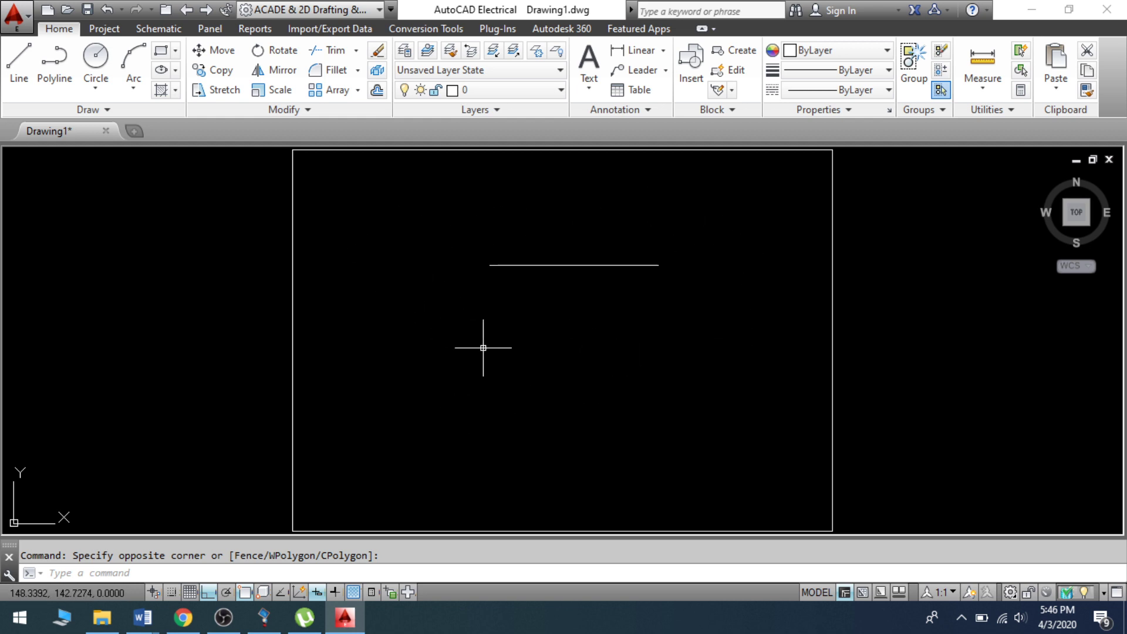
# Repeat LINE and draw a slanted line up to the horizontal line's left end.
pyautogui.rightClick(425, 275)
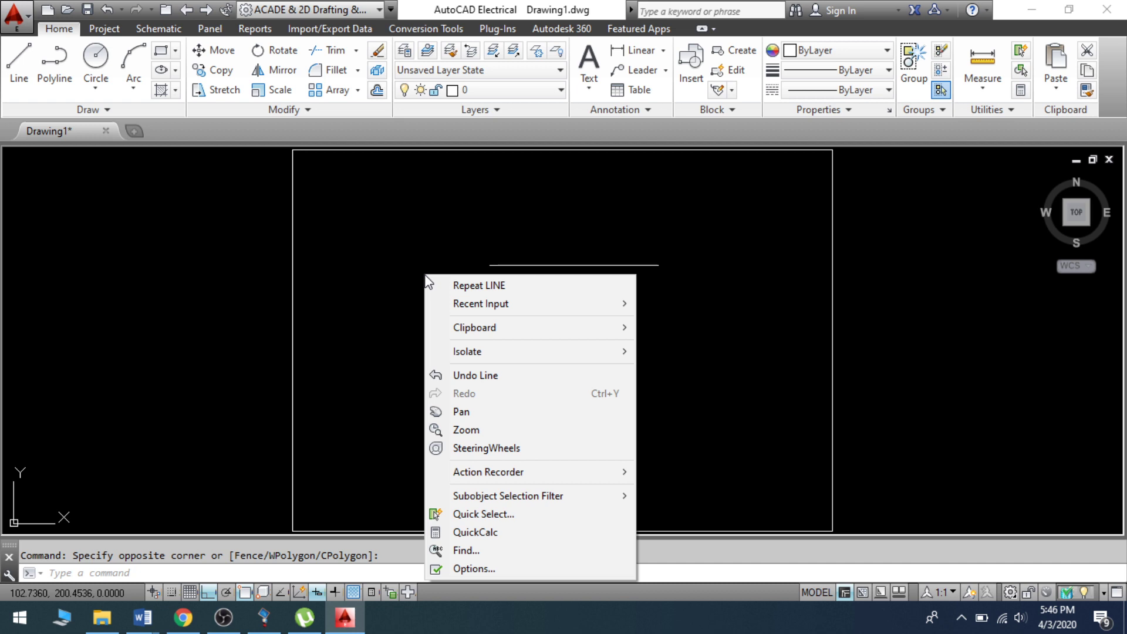
pyautogui.click(435, 285)
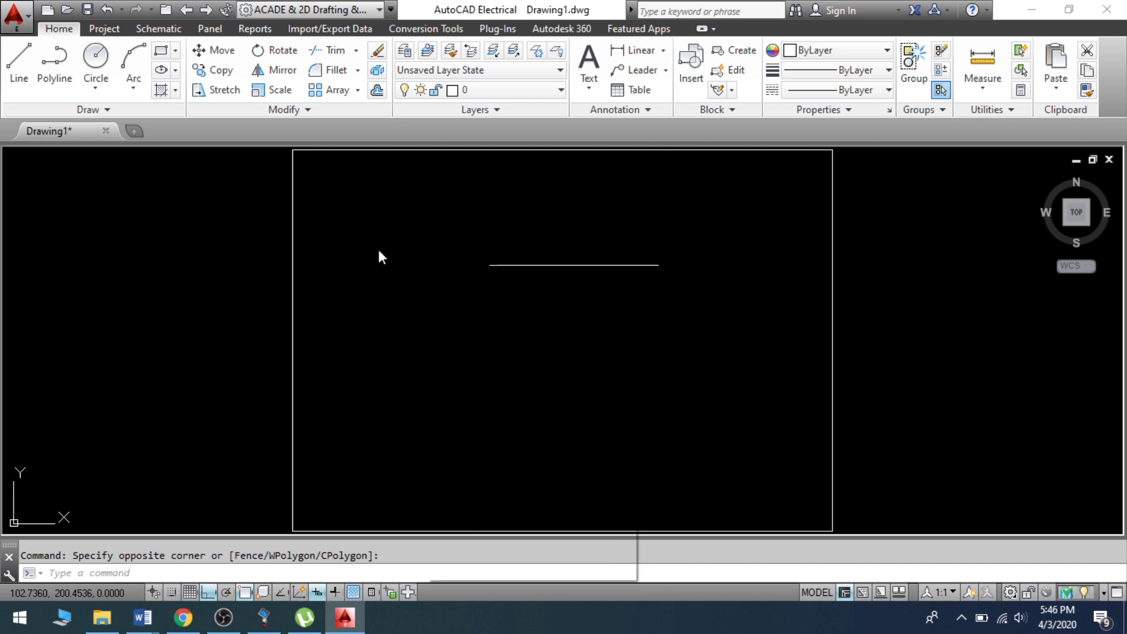
pyautogui.click(372, 315)
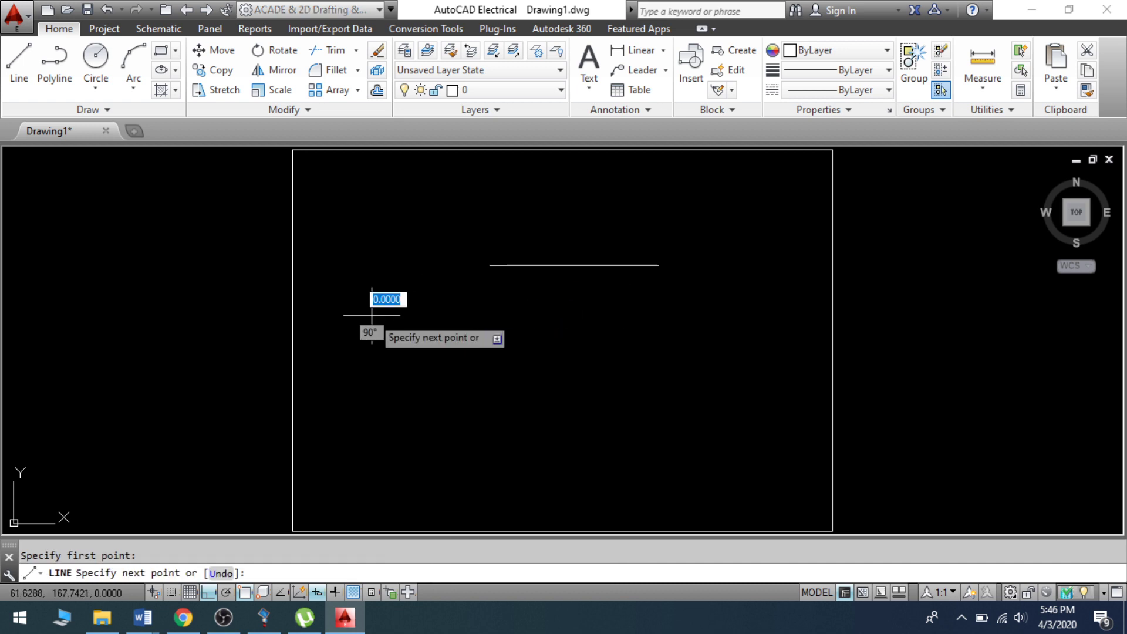
pyautogui.rightClick(495, 265)
pyautogui.click(532, 276)
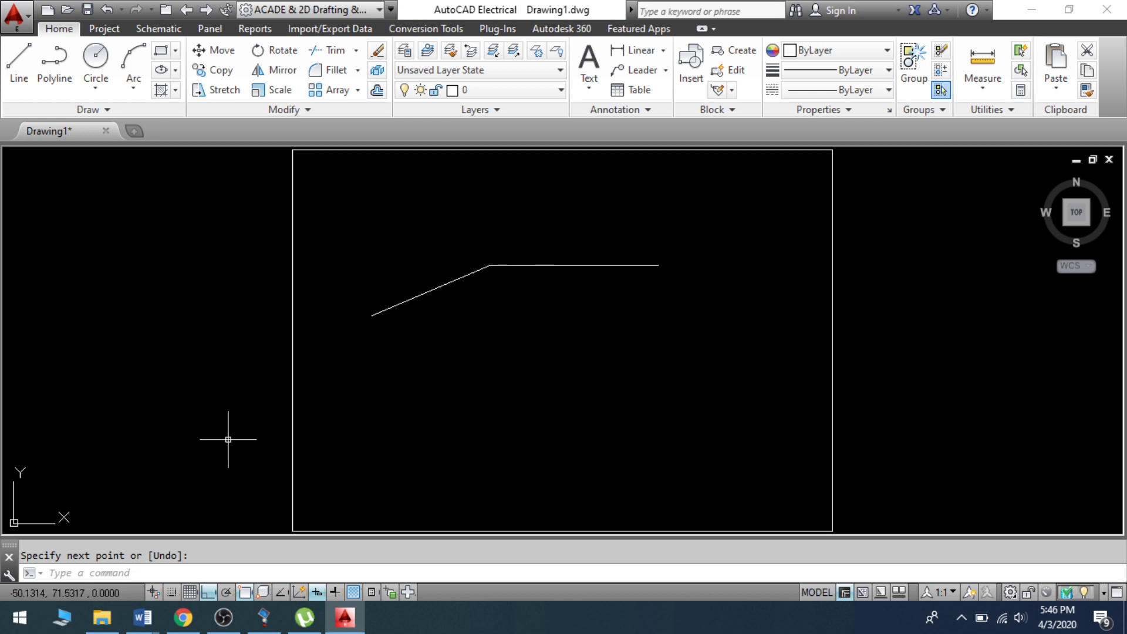
pyautogui.click(224, 617)
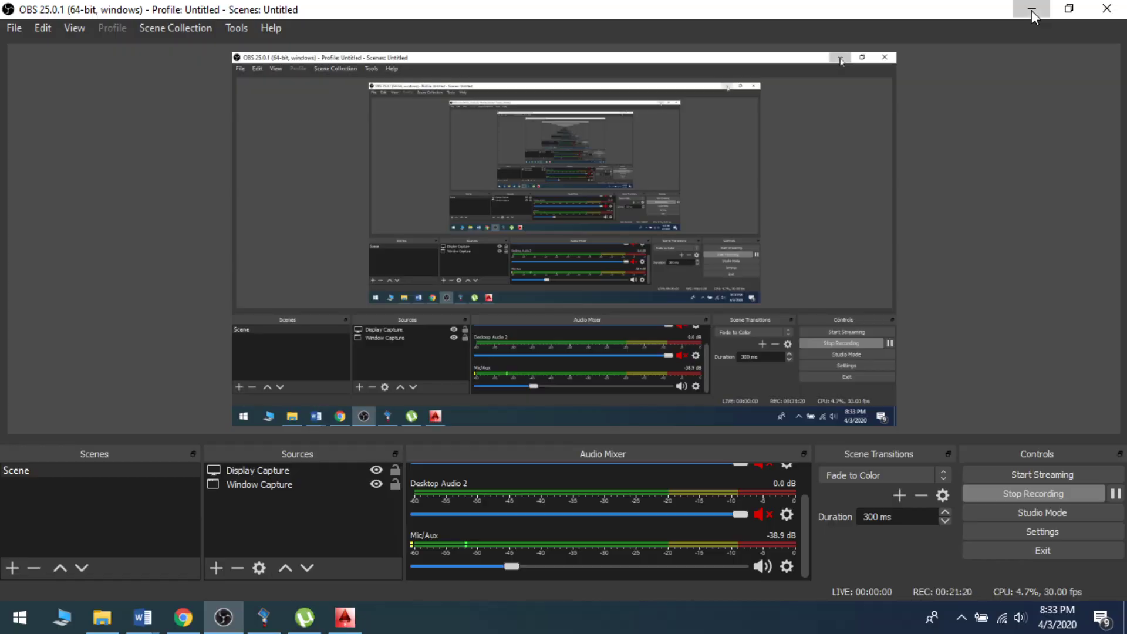
pyautogui.click(1031, 9)
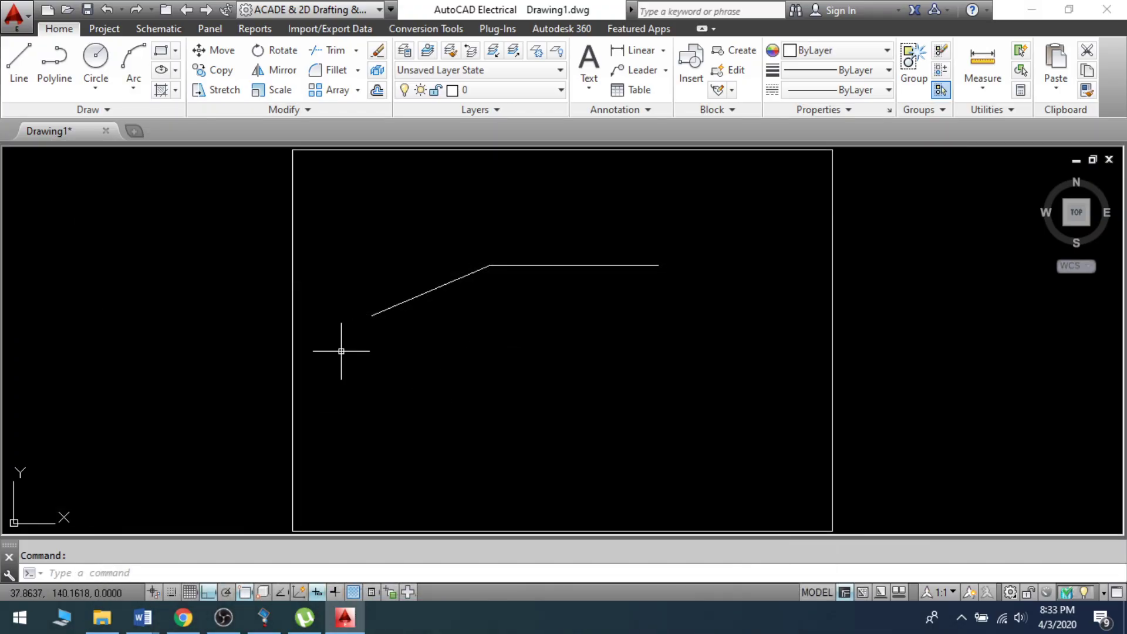
# Window-select the two lines and delete them.
pyautogui.click(314, 210)
pyautogui.click(744, 353)
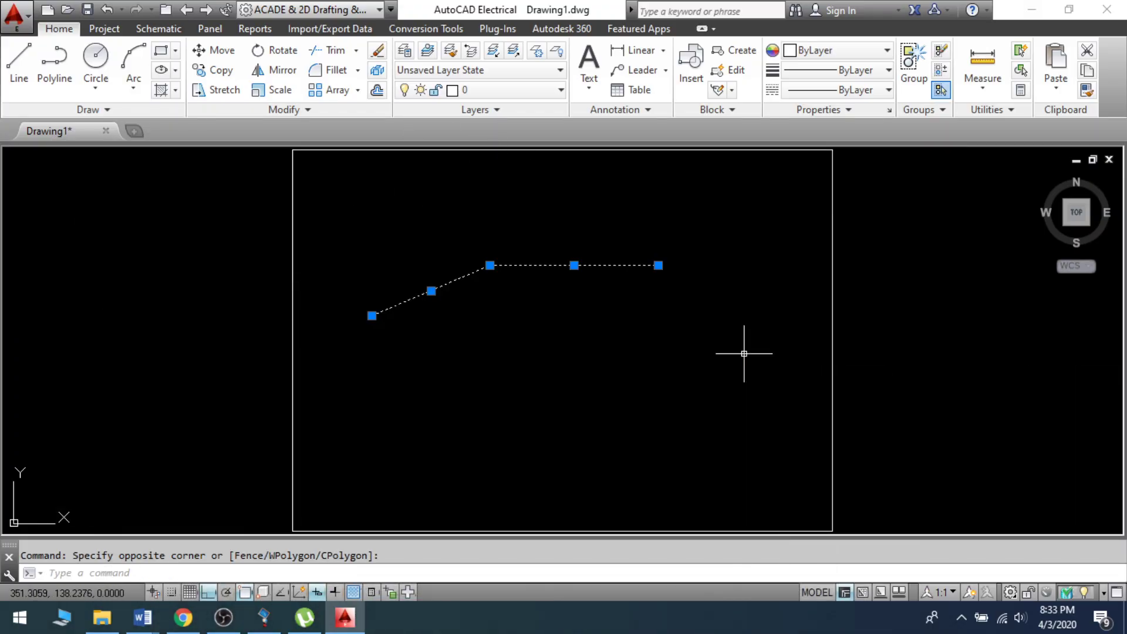
pyautogui.press('Delete')
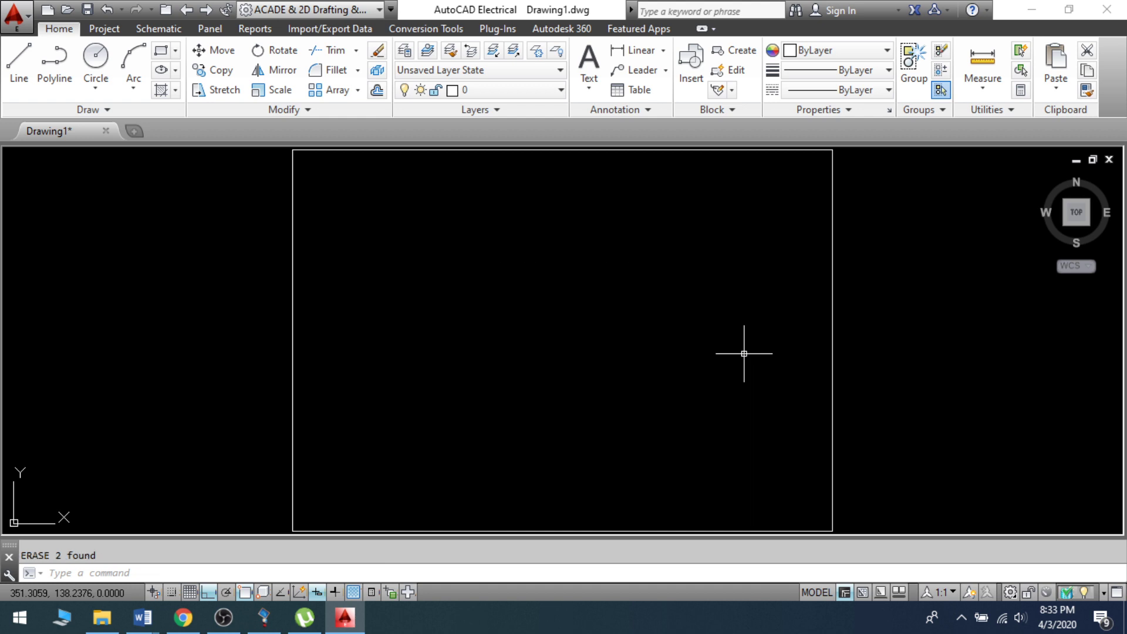
# Zoom to extents, window-select the border rectangle and erase it with E.
pyautogui.scroll(-2, 517, 308)
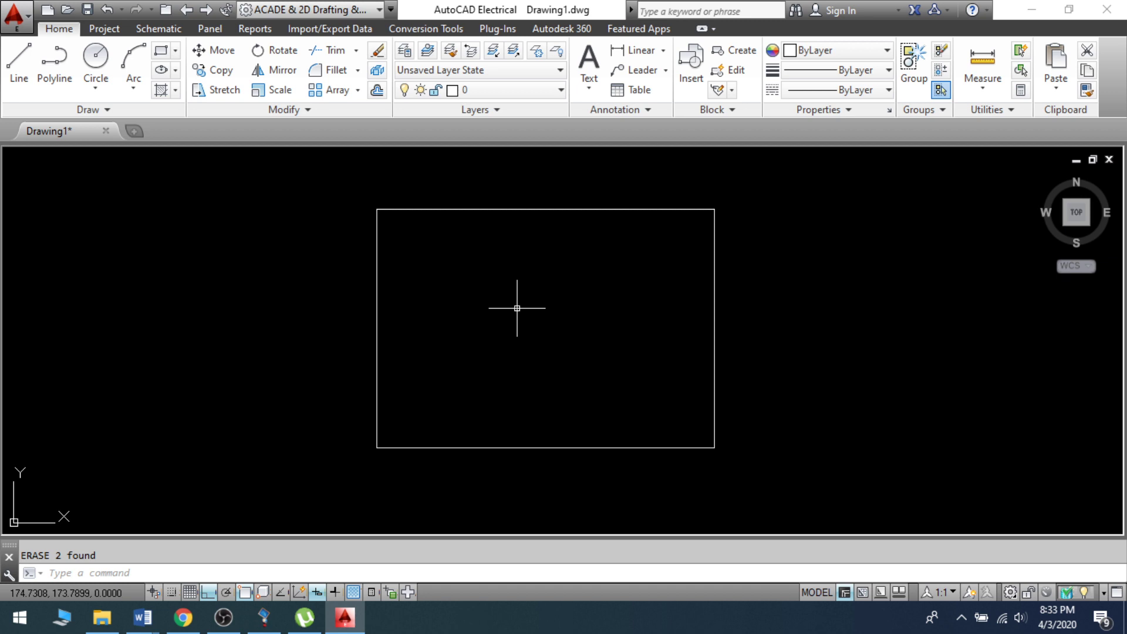
pyautogui.middleClick(518, 308)
pyautogui.middleClick(517, 308)
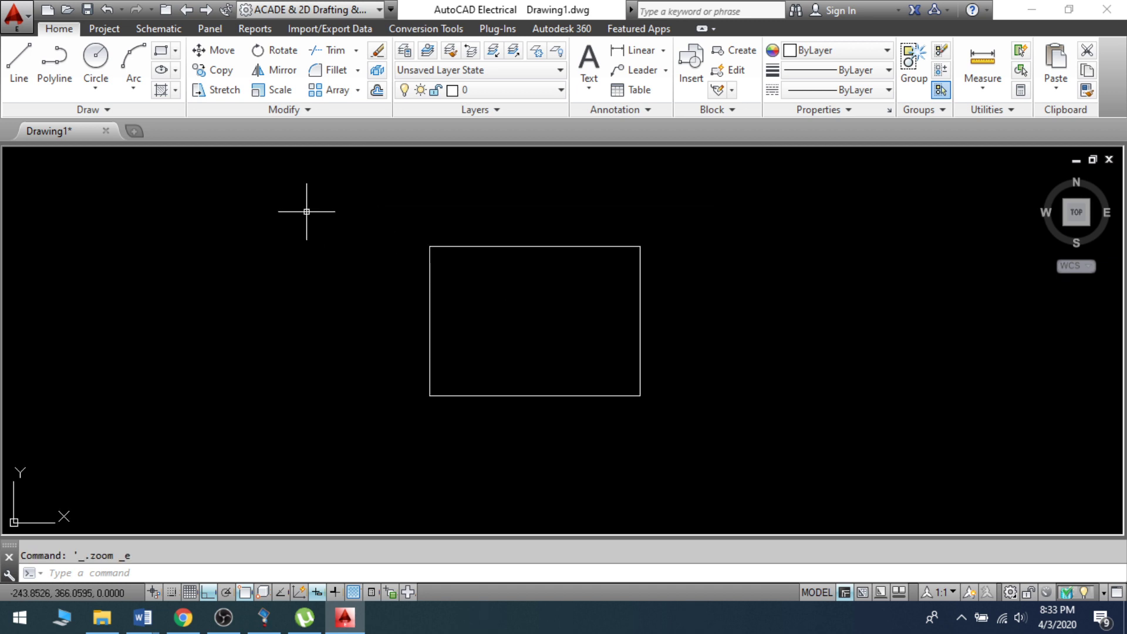
pyautogui.click(327, 182)
pyautogui.click(788, 484)
pyautogui.write('e')
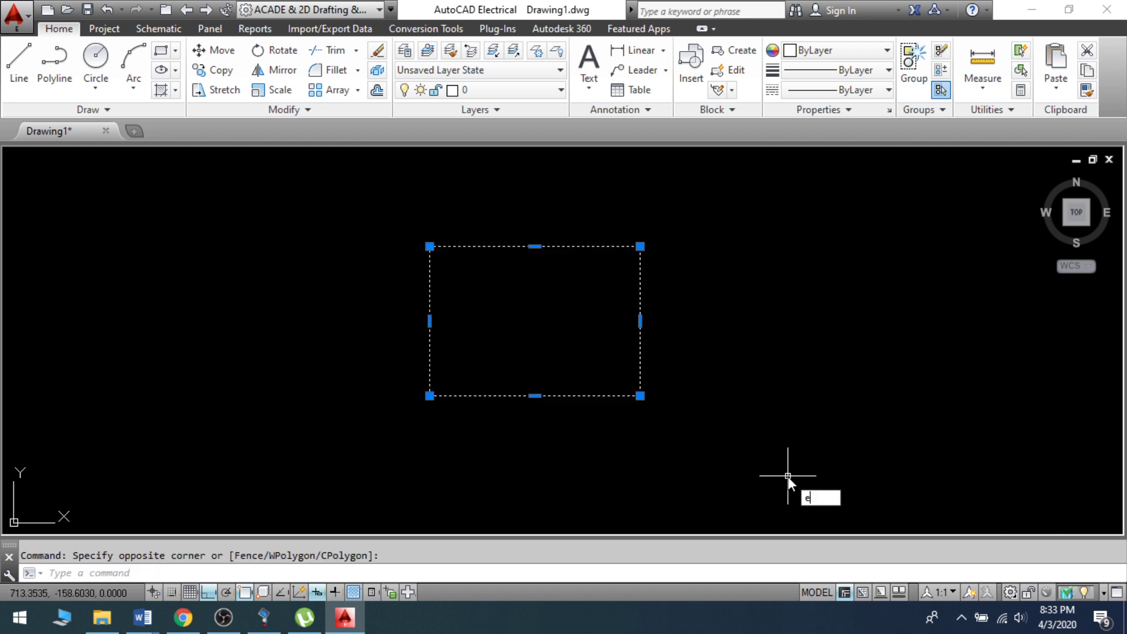
pyautogui.press('Return')
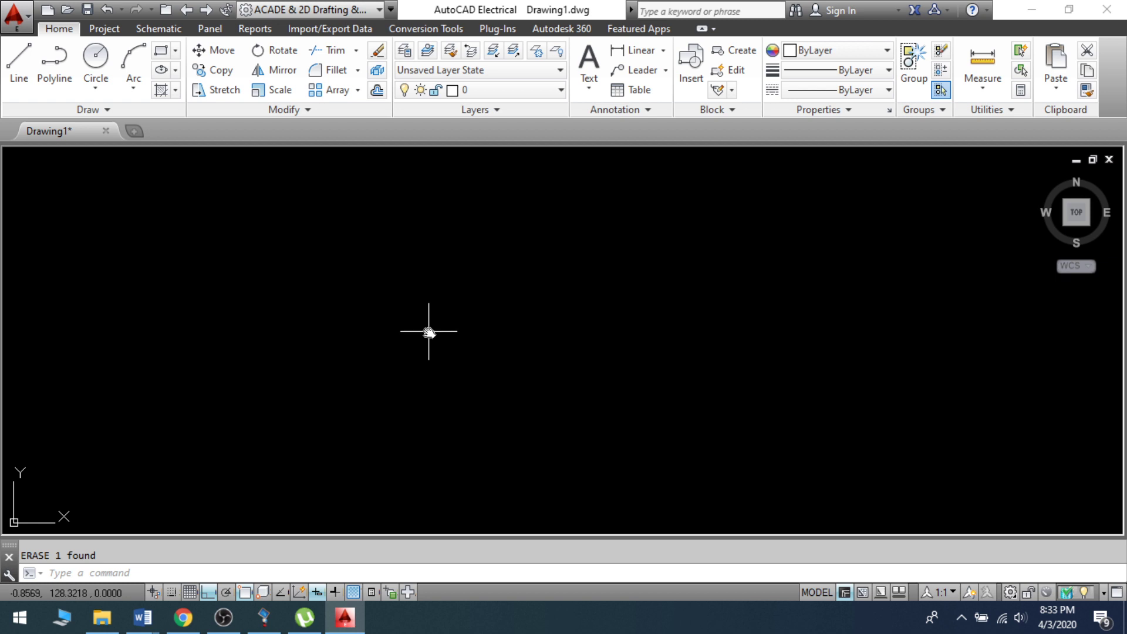
pyautogui.middleClick(428, 331)
pyautogui.middleClick(429, 332)
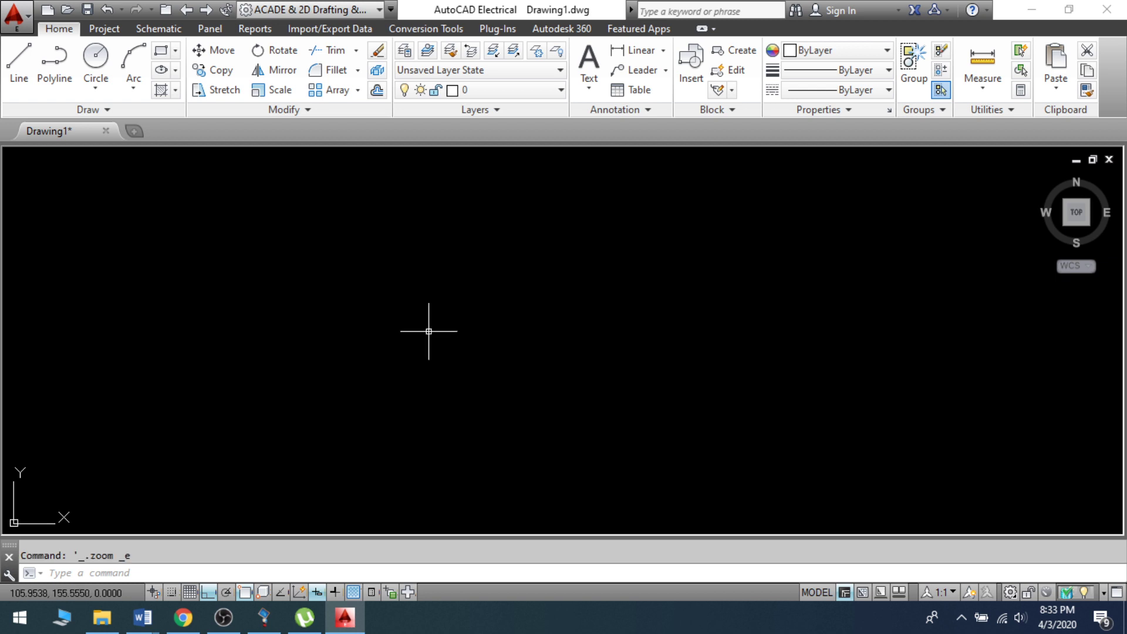
# Through UNITS, keep Decimal length type and set the insertion scale to Millimeters.
pyautogui.write('units')
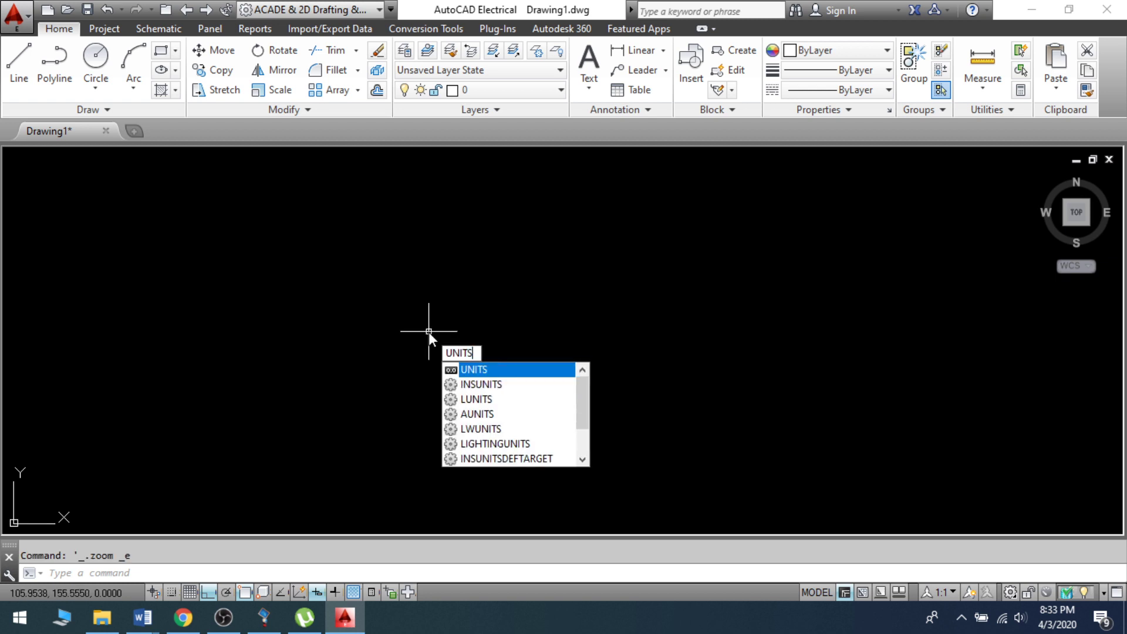
pyautogui.press('Return')
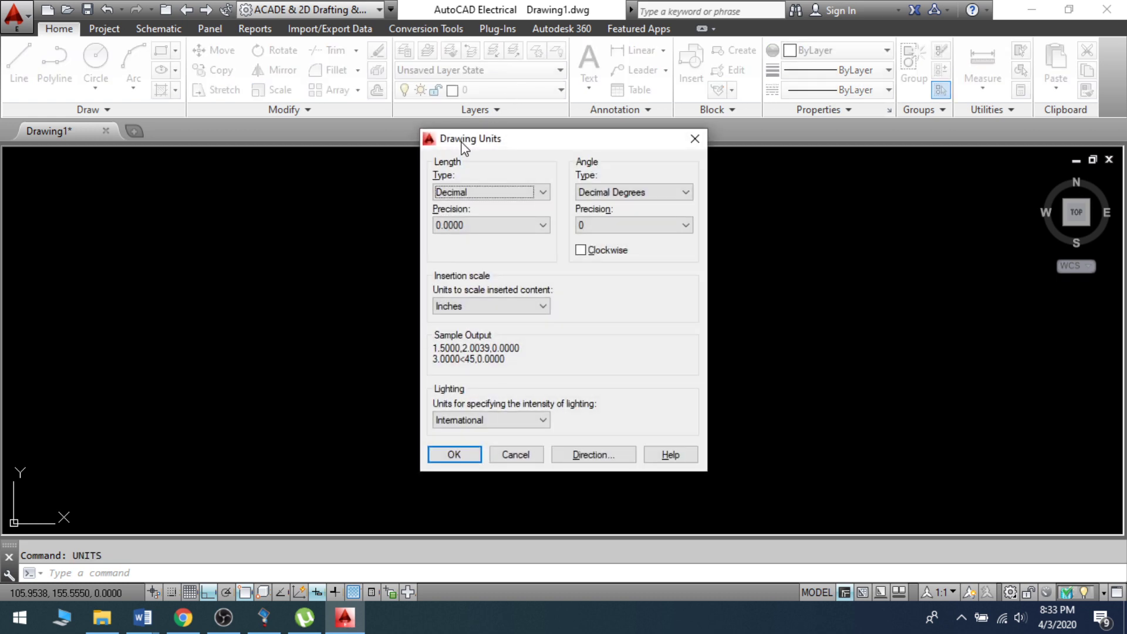
pyautogui.moveTo(461, 141); pyautogui.dragTo(449, 164)
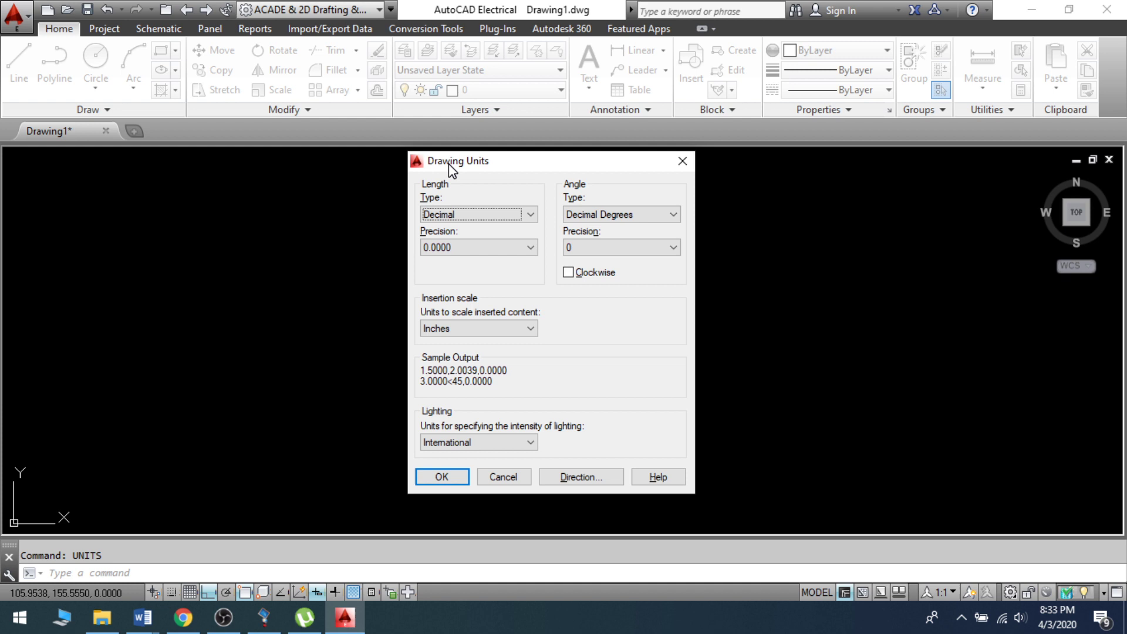
pyautogui.click(499, 221)
pyautogui.click(499, 220)
pyautogui.click(499, 221)
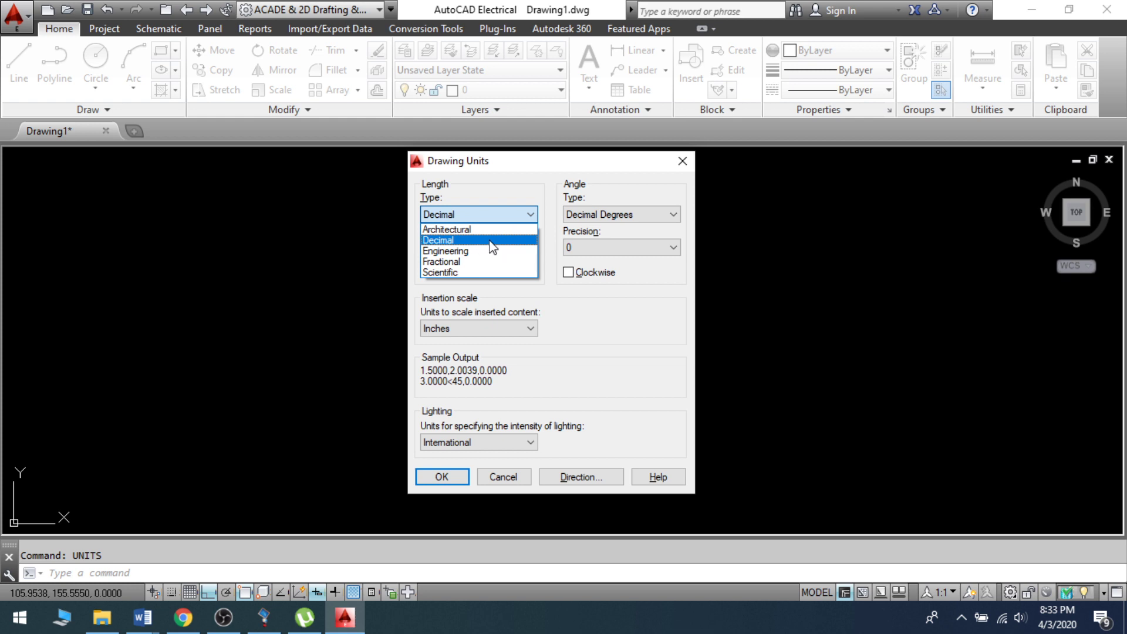
pyautogui.click(491, 241)
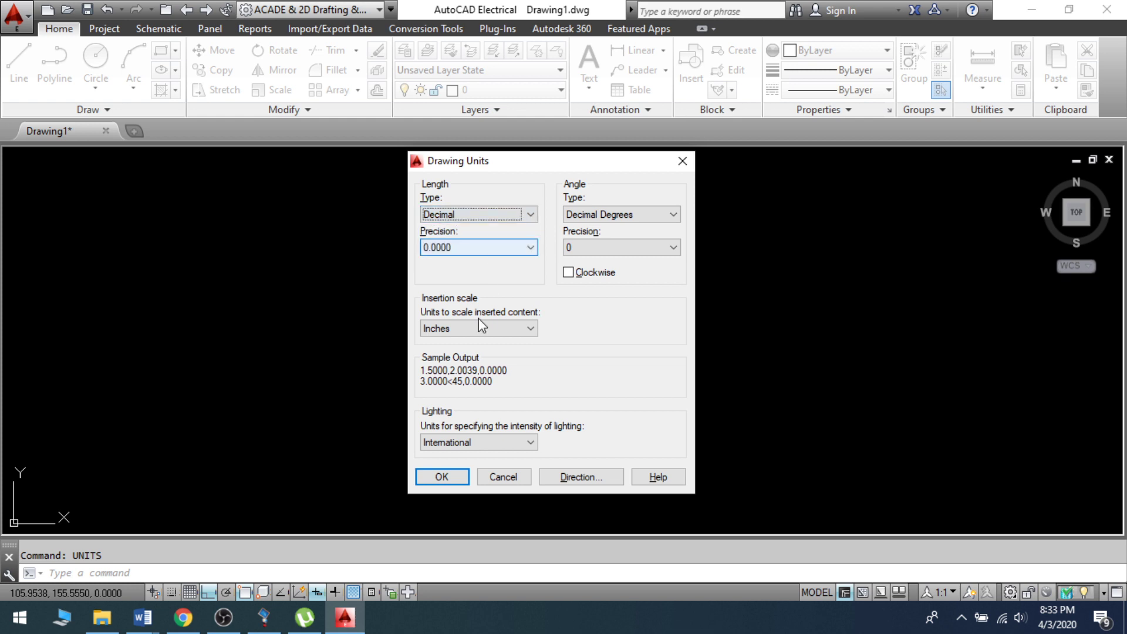
pyautogui.click(530, 329)
pyautogui.click(470, 387)
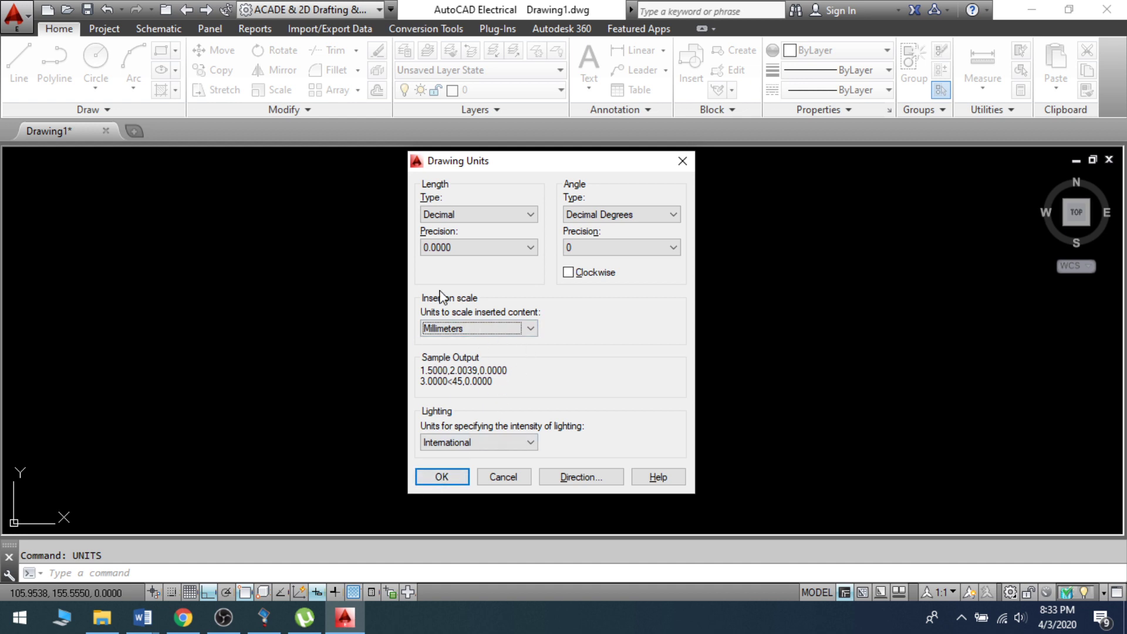
pyautogui.click(439, 477)
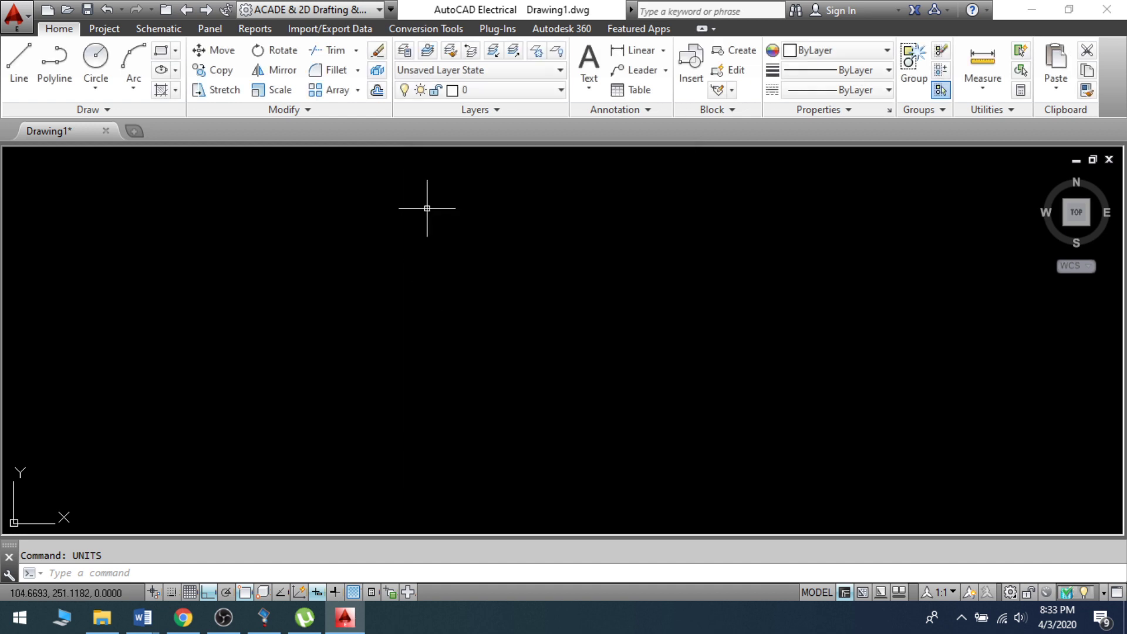
# Set LIMITS from 0,0 to 1200,1200, then zoom to the drawing extents.
pyautogui.write('limits')
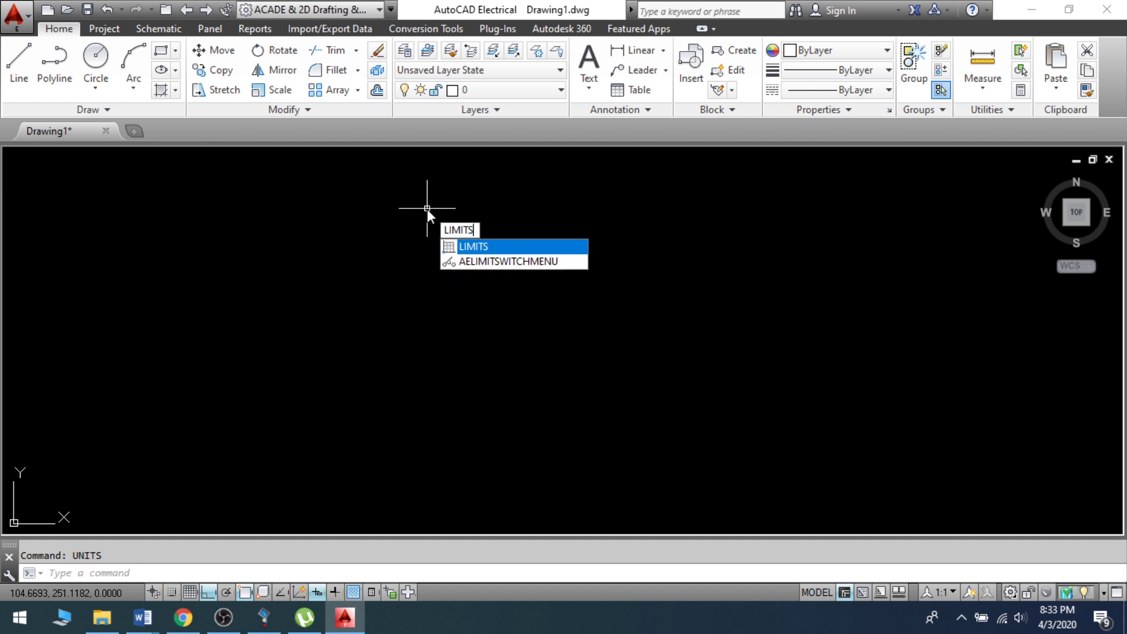
pyautogui.press('Return')
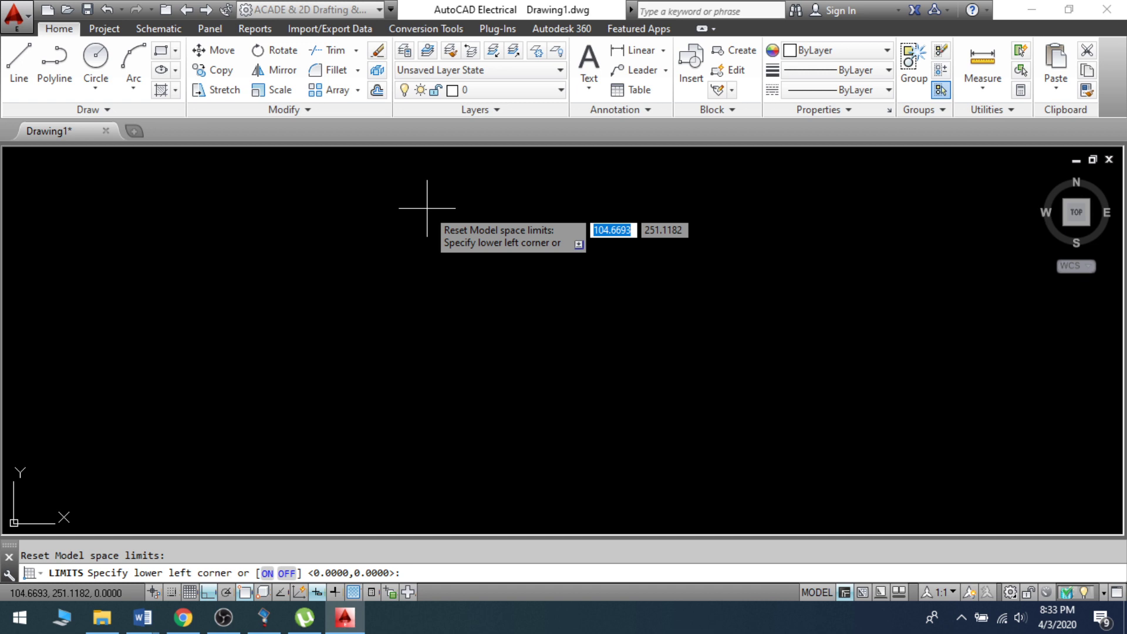
pyautogui.write('0')
pyautogui.press('Tab')
pyautogui.write('0')
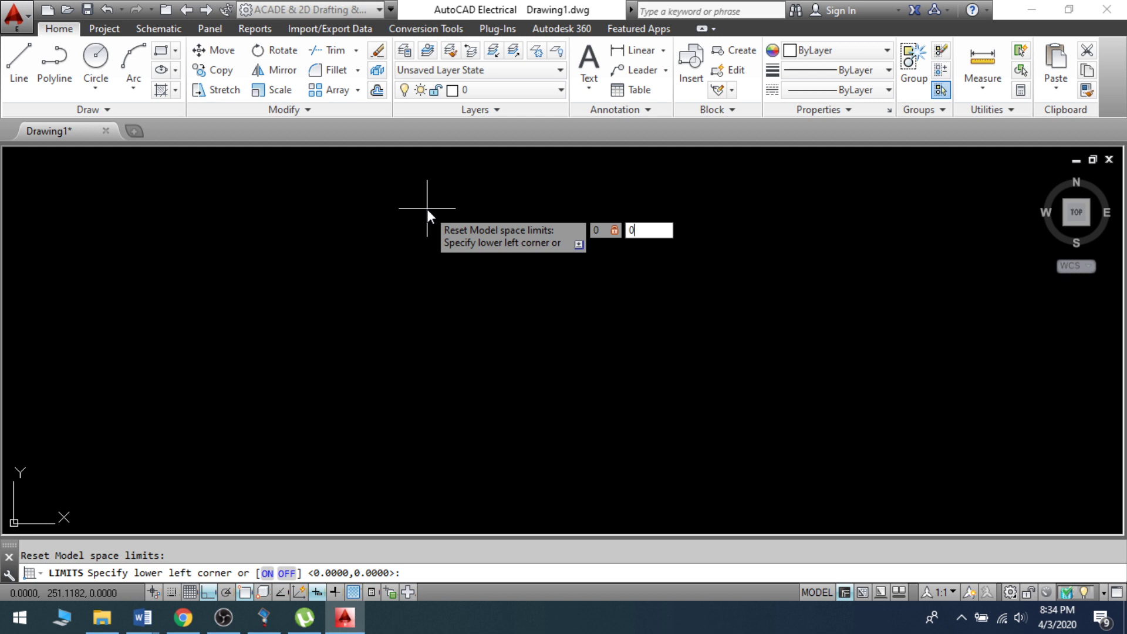
pyautogui.press('Return')
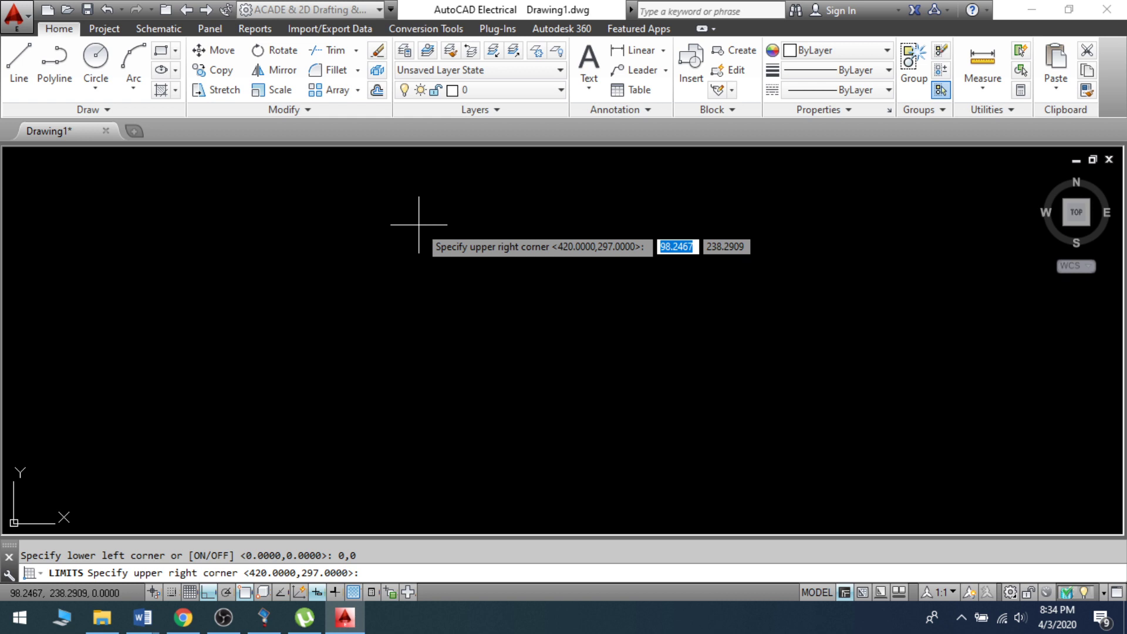
pyautogui.write('1200')
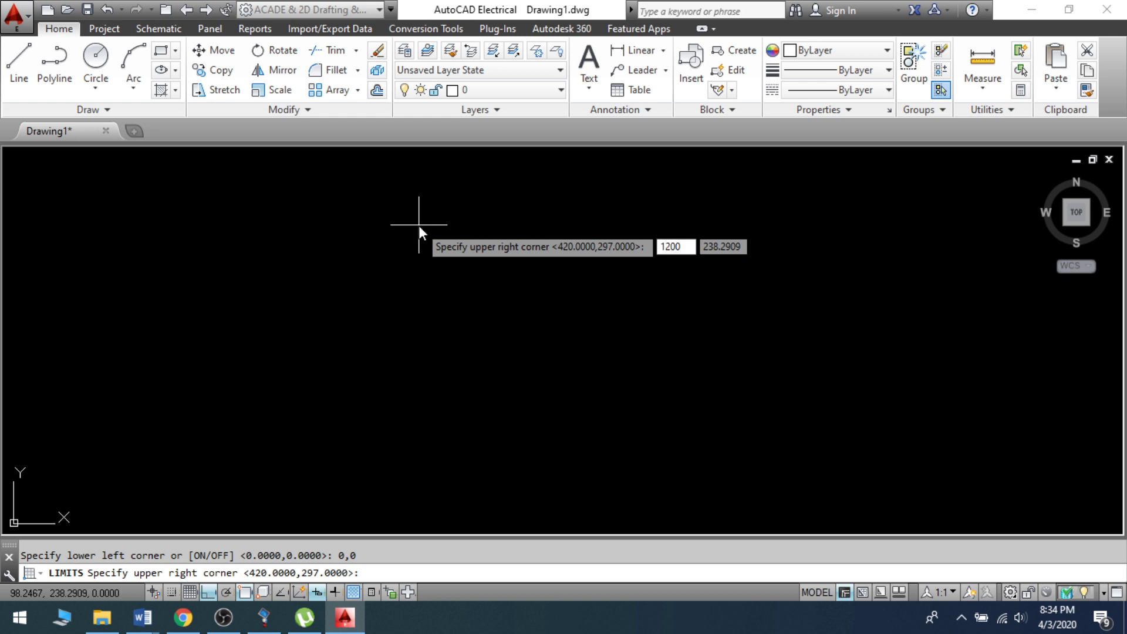
pyautogui.press('Tab')
pyautogui.write('1200')
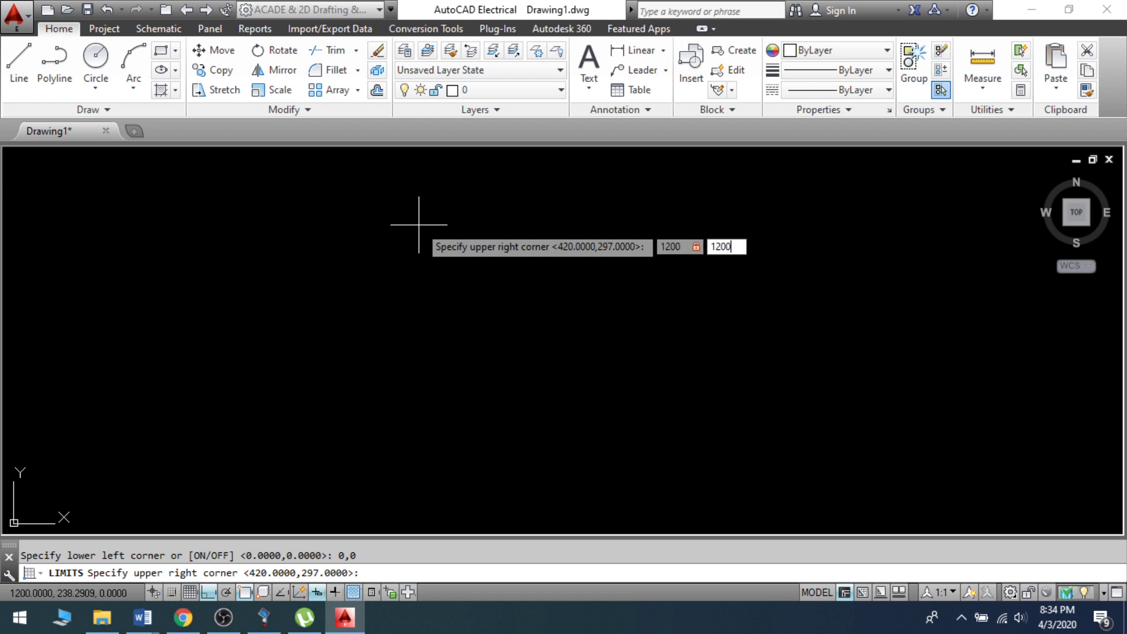
pyautogui.press('Return')
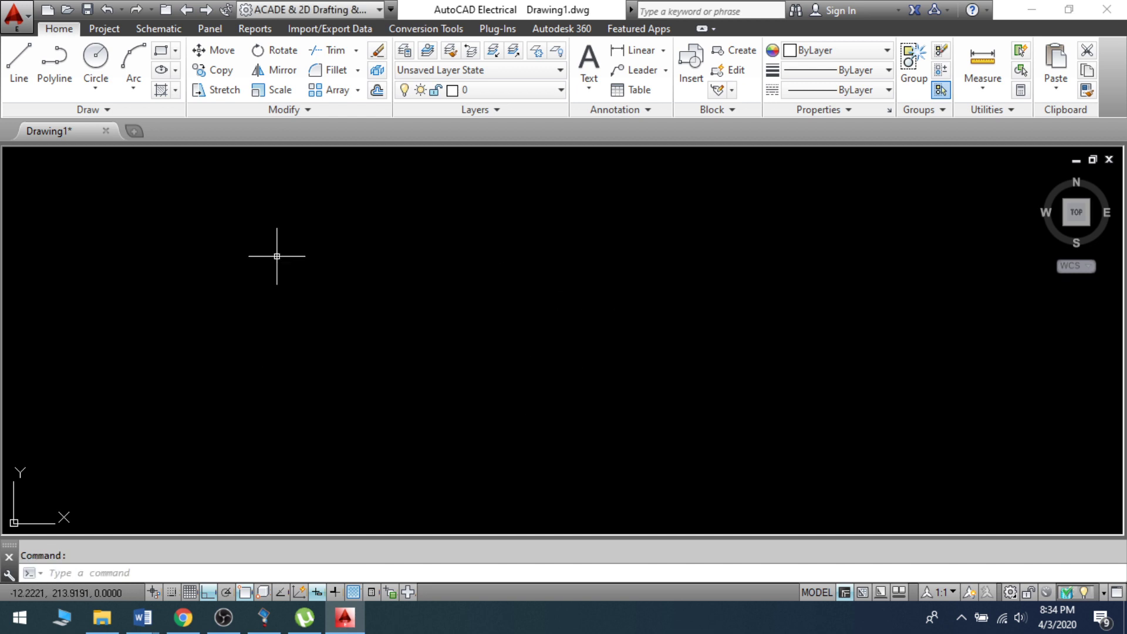
pyautogui.middleClick(516, 275)
pyautogui.middleClick(516, 275)
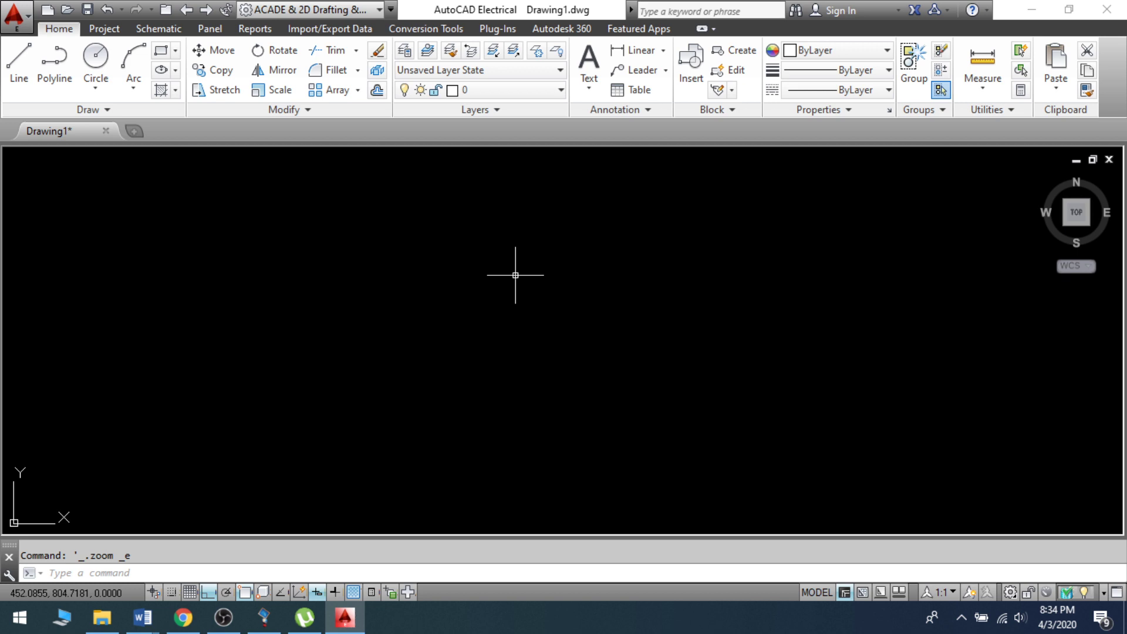
# Start a LINE near the top of the view and end it without drawing.
pyautogui.write('l')
pyautogui.press('Return')
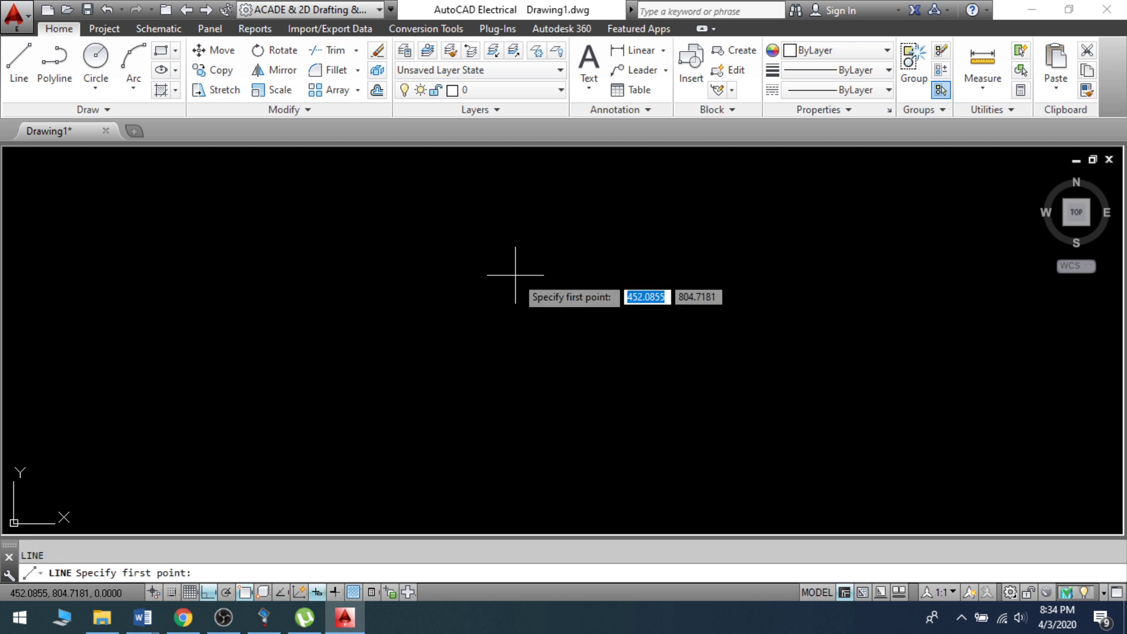
pyautogui.click(315, 151)
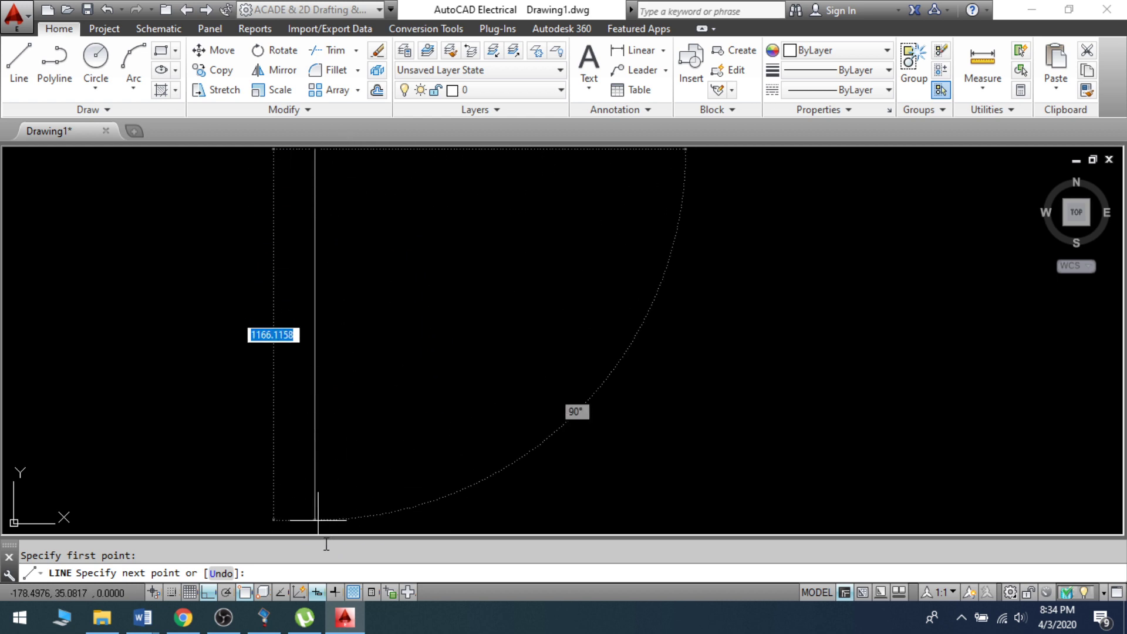
pyautogui.scroll(-2, 306, 376)
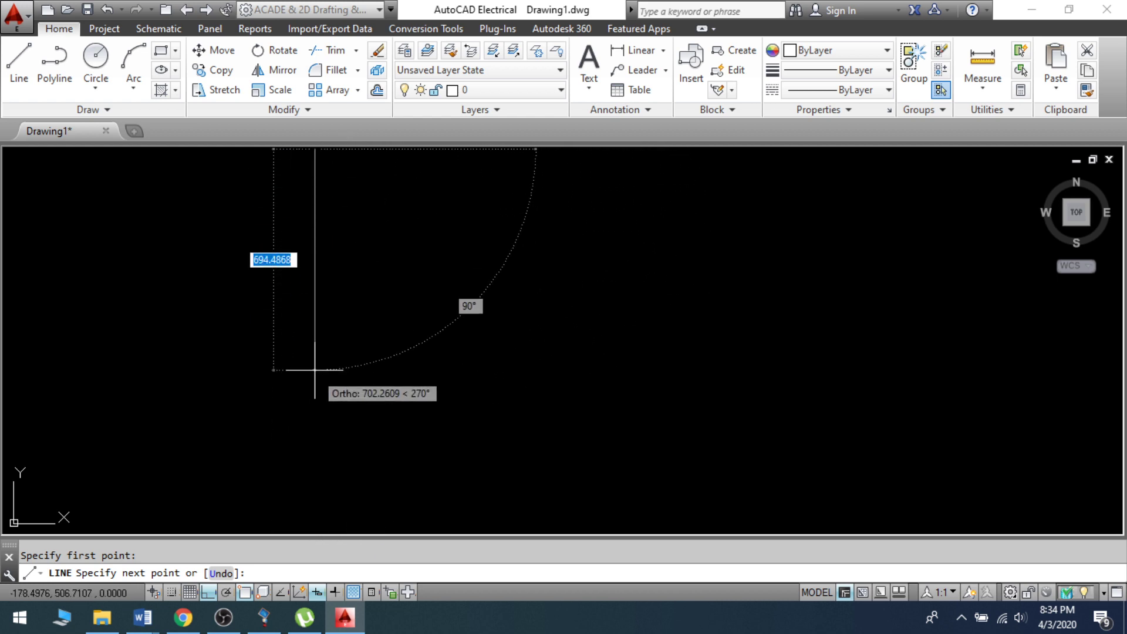
pyautogui.rightClick(354, 429)
pyautogui.click(409, 251)
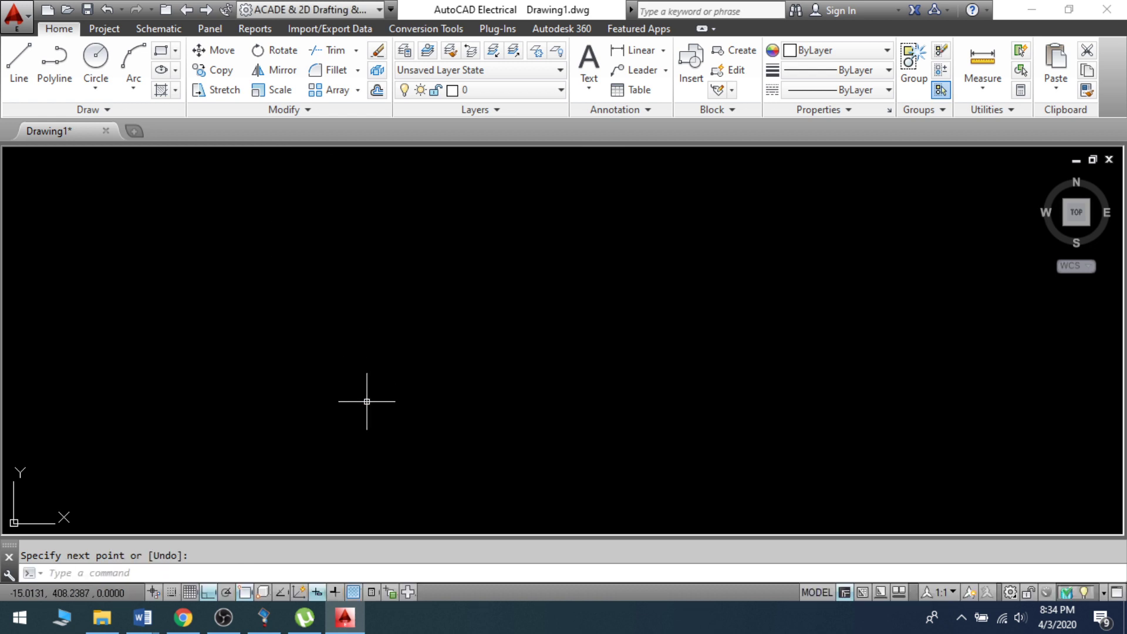
# Draw a horizontal line from left to right across the upper middle of the drawing.
pyautogui.write('l')
pyautogui.press('Return')
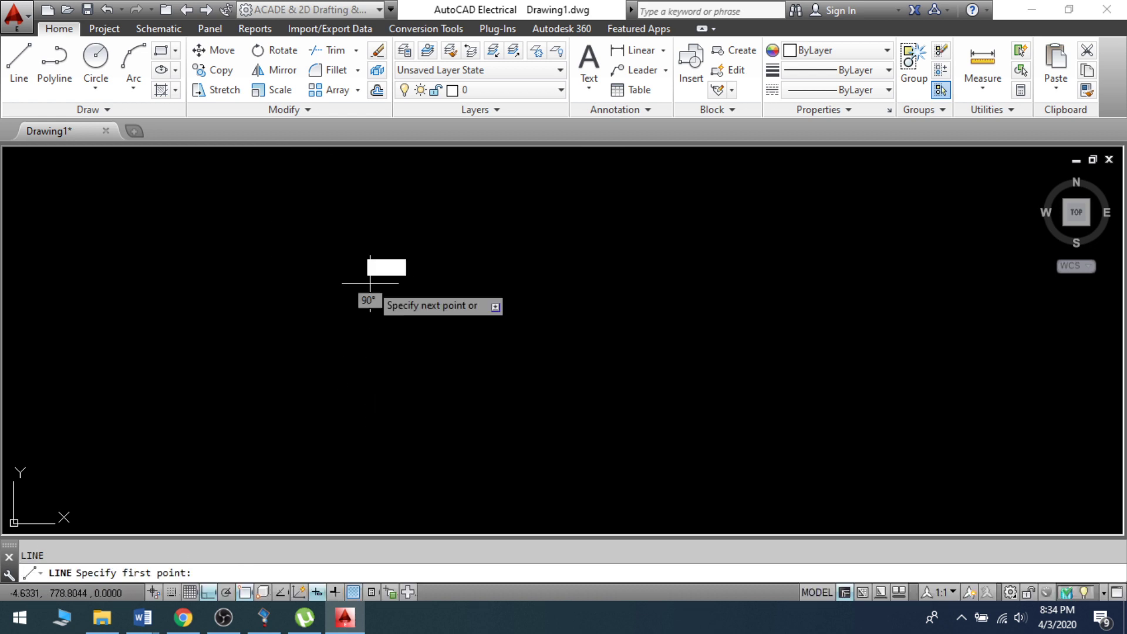
pyautogui.click(370, 283)
pyautogui.click(640, 283)
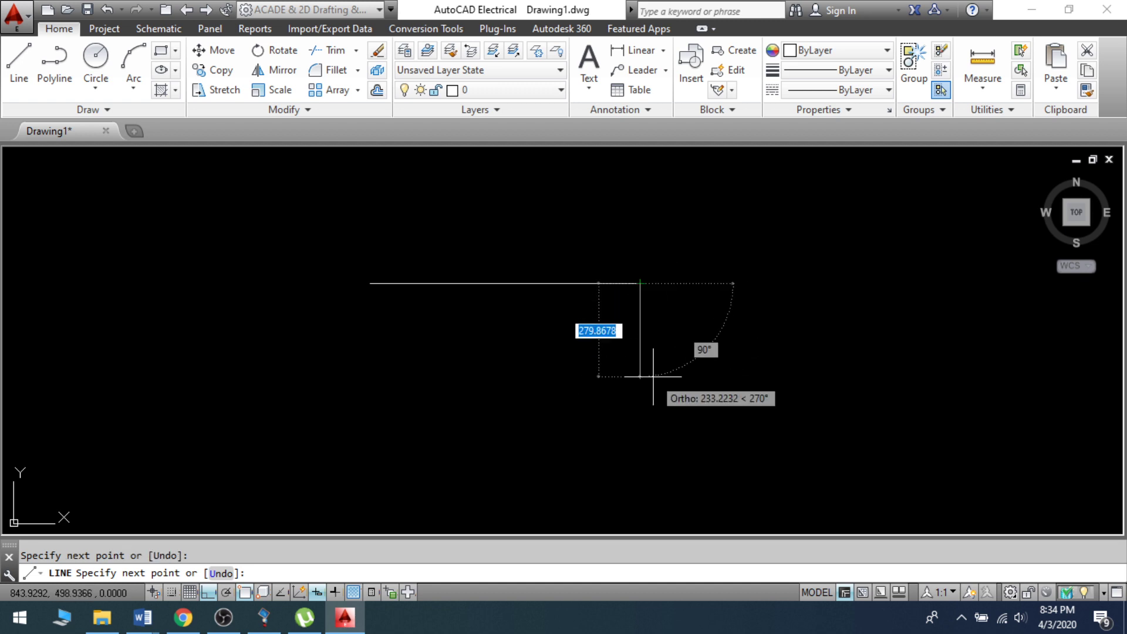
pyautogui.press('Return')
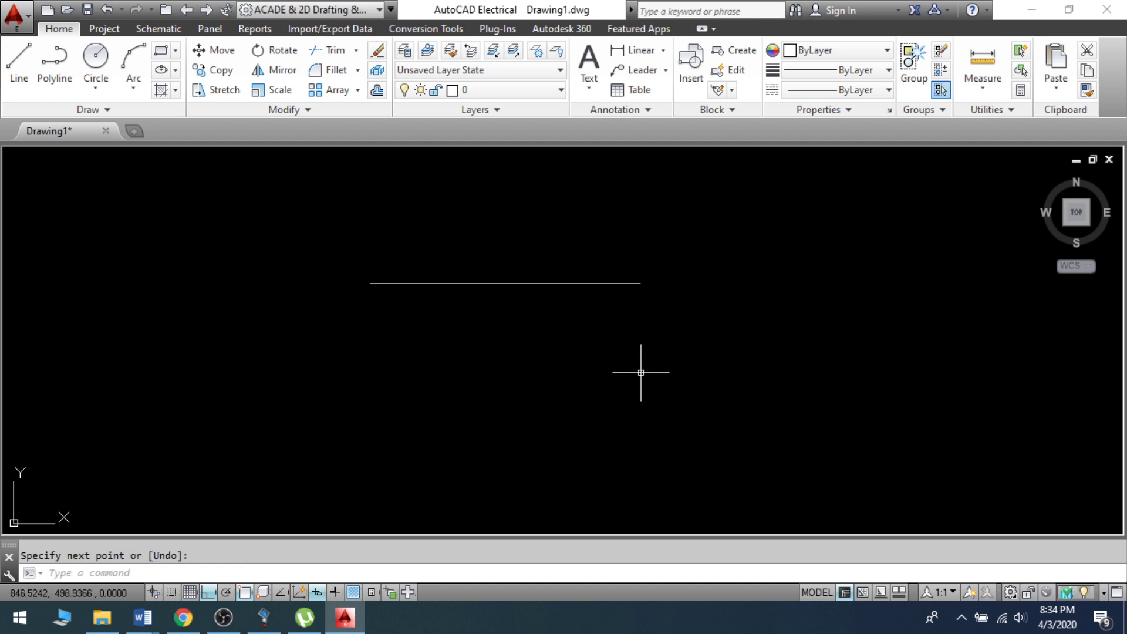
# Cancel a started LINE, turn on object snap tracking, and begin a new LINE.
pyautogui.write('L')
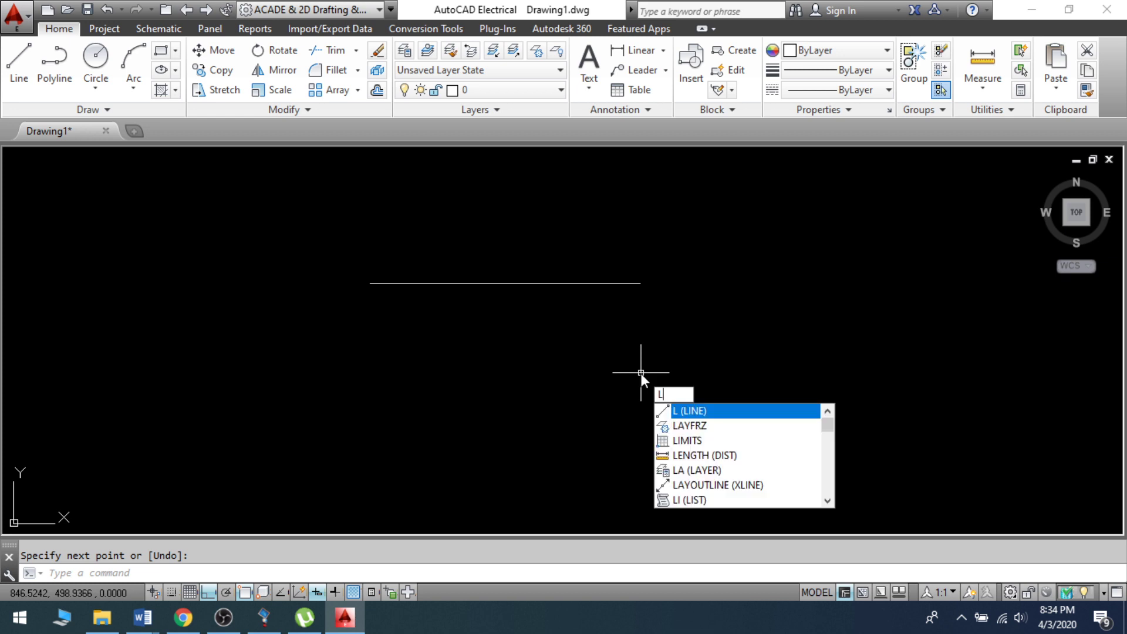
pyautogui.press('Return')
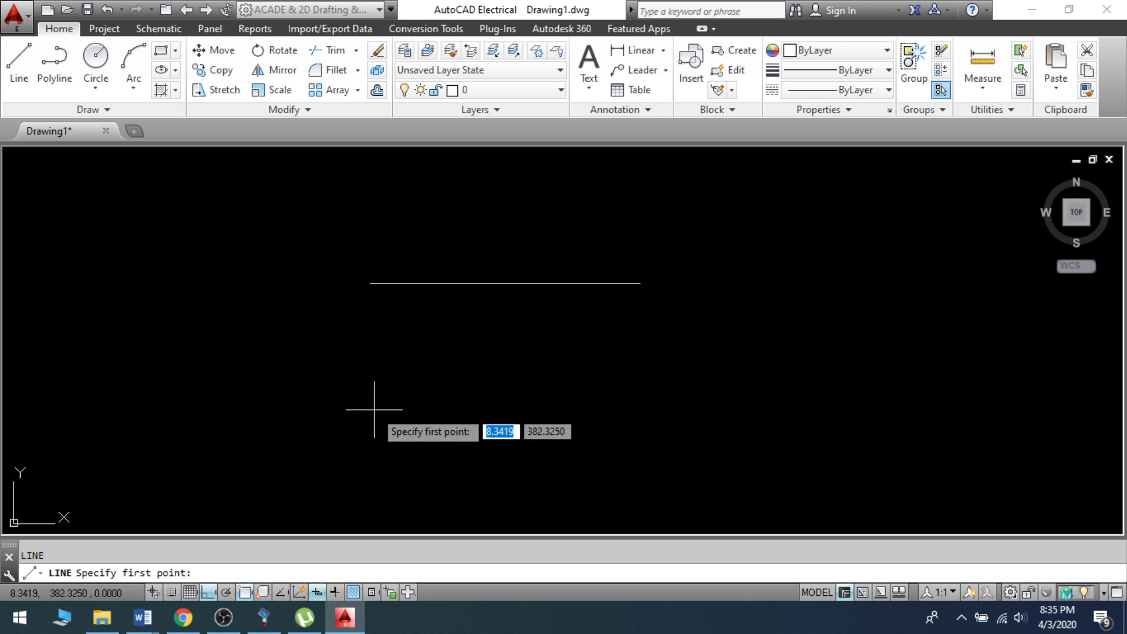
pyautogui.press('Escape')
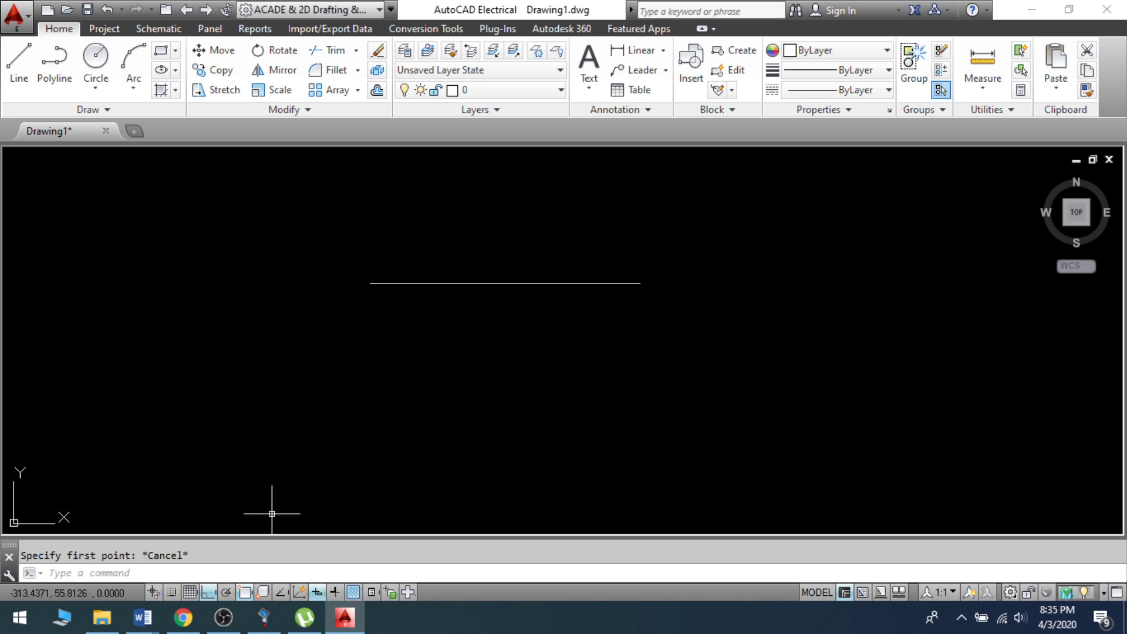
pyautogui.click(280, 593)
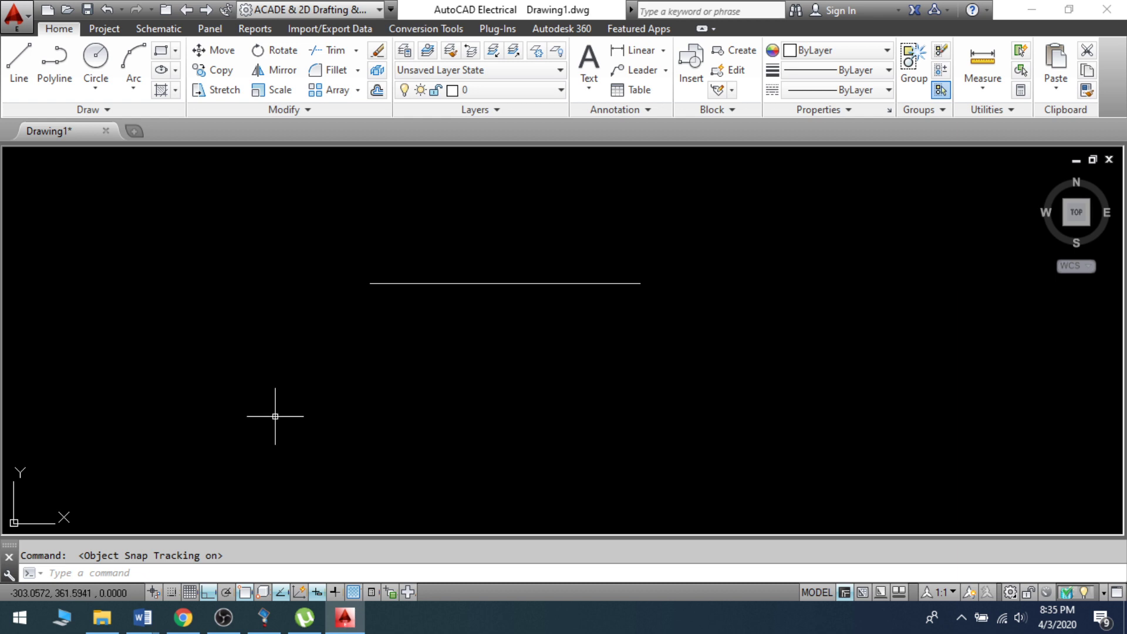
pyautogui.write('L')
pyautogui.press('Return')
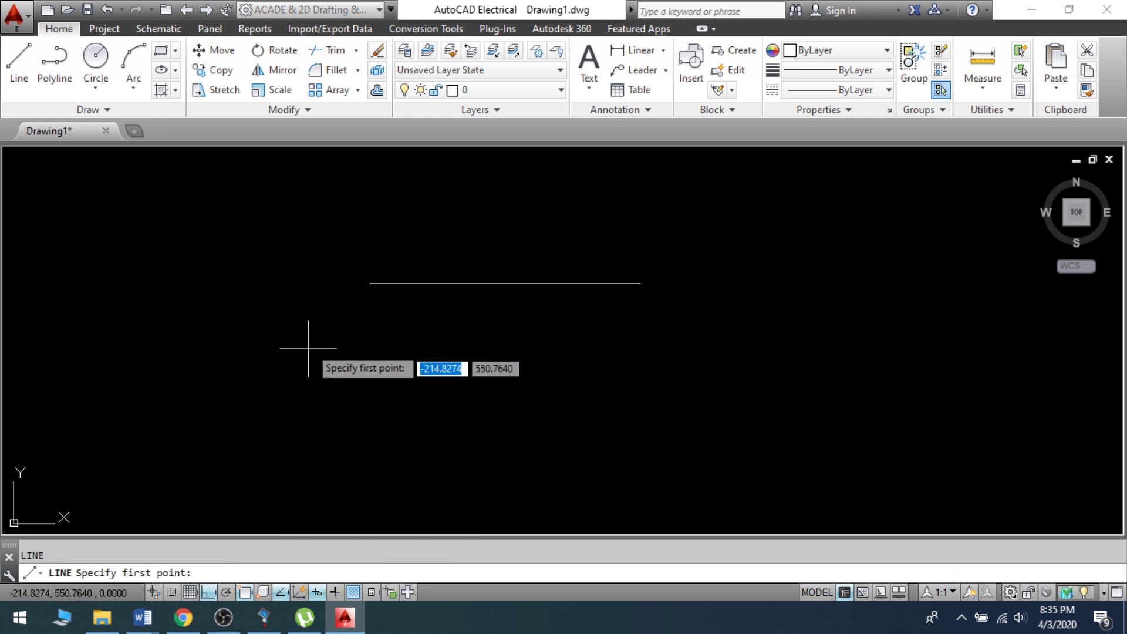
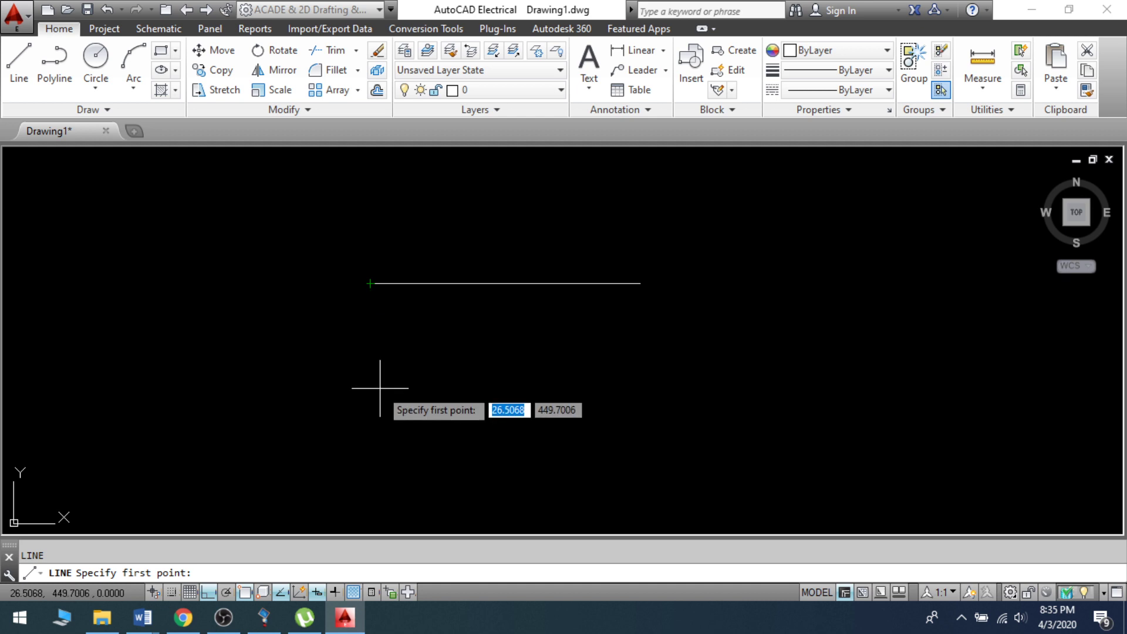
# Draw the lower horizontal line, then a vertical line joining the left ends of both horizontals.
pyautogui.click(370, 391)
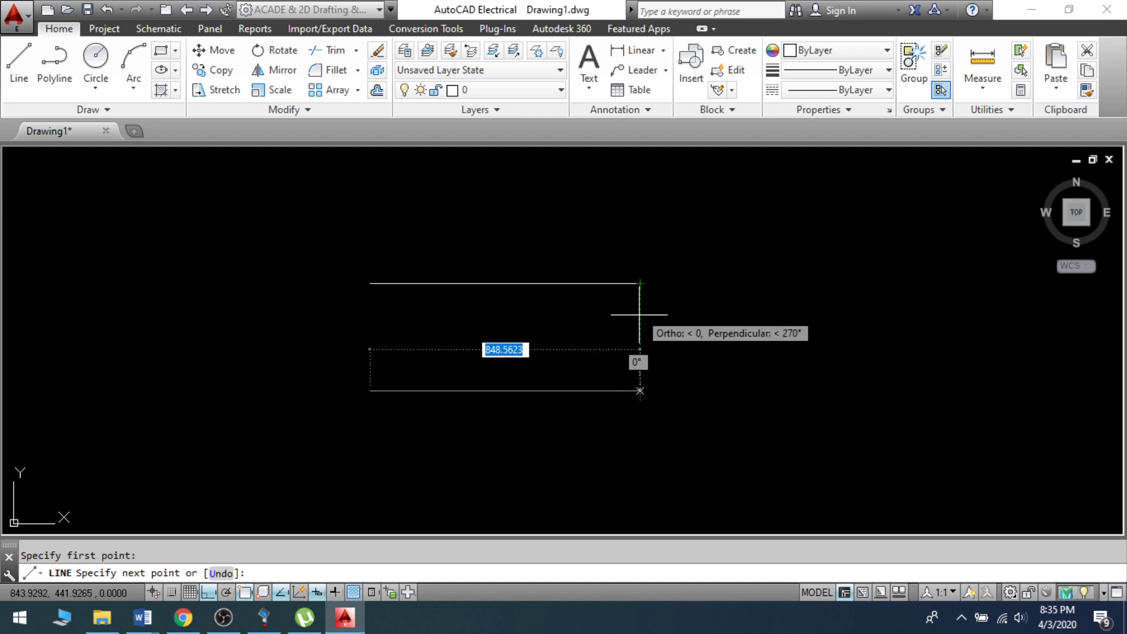
pyautogui.click(640, 391)
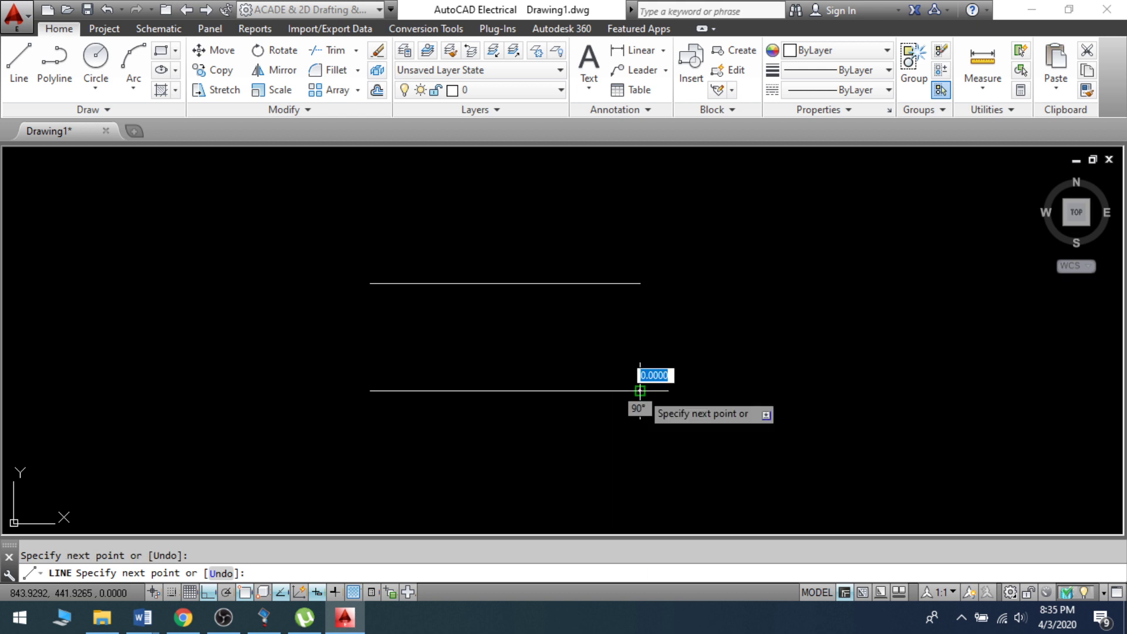
pyautogui.press('Escape')
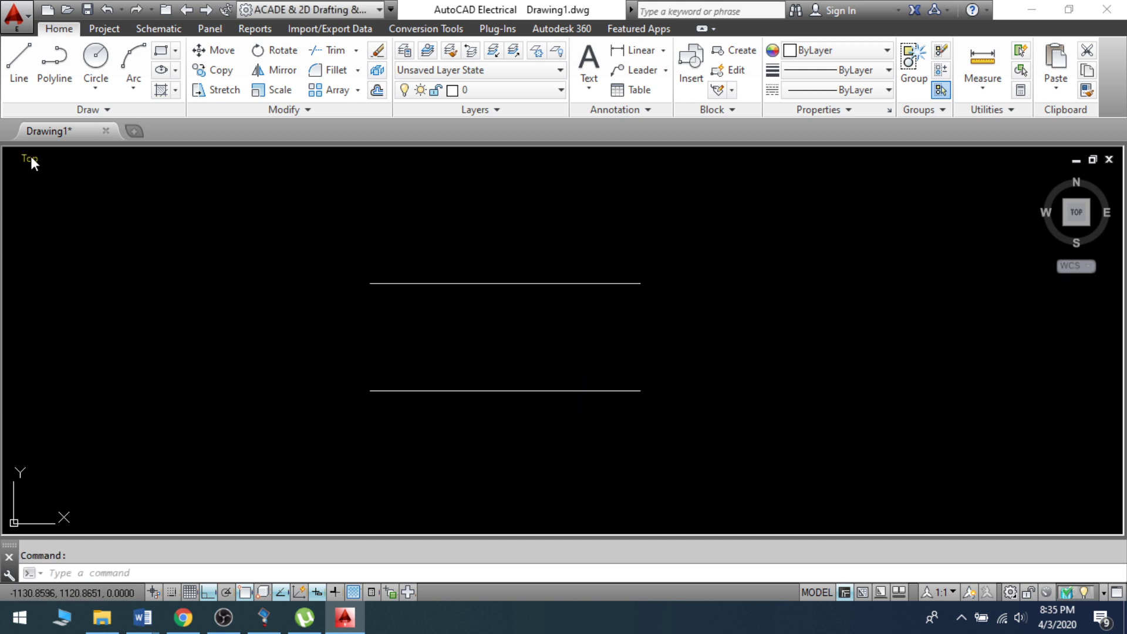
pyautogui.click(19, 65)
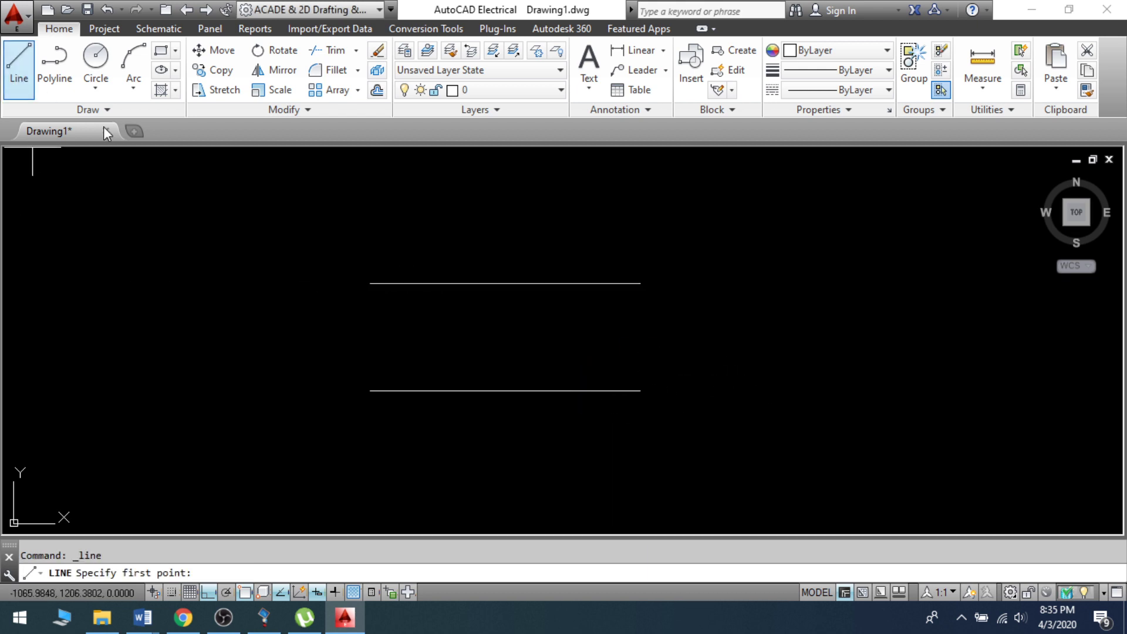
pyautogui.click(370, 284)
pyautogui.click(370, 391)
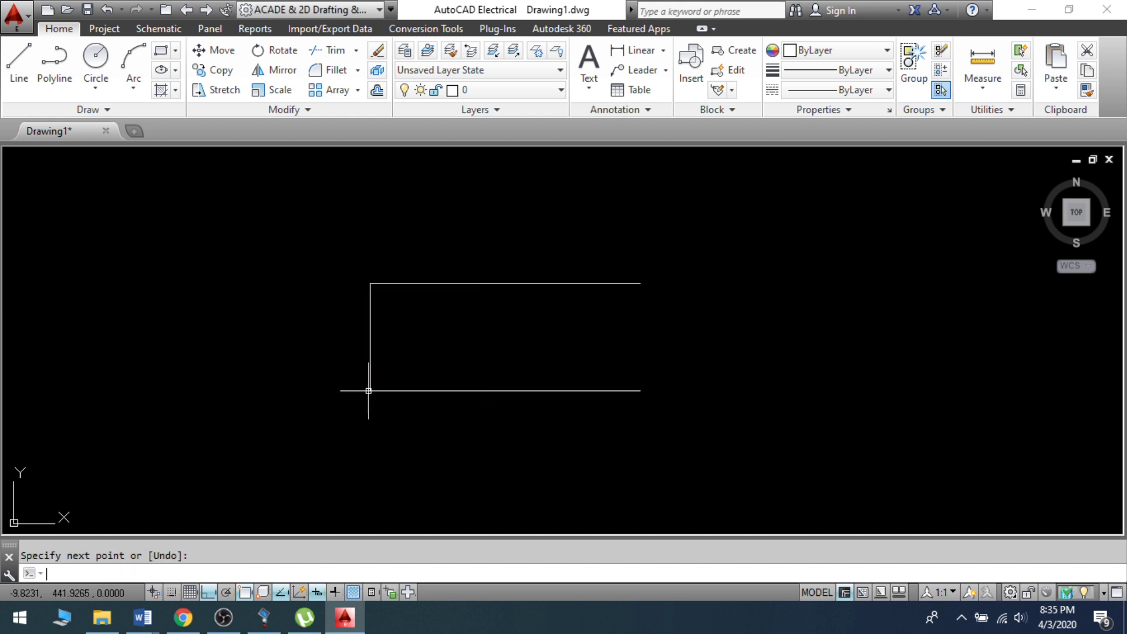
pyautogui.press('Return')
# Window-select all three lines and erase them.
pyautogui.scroll(5, 370, 391)
pyautogui.scroll(-6, 360, 415)
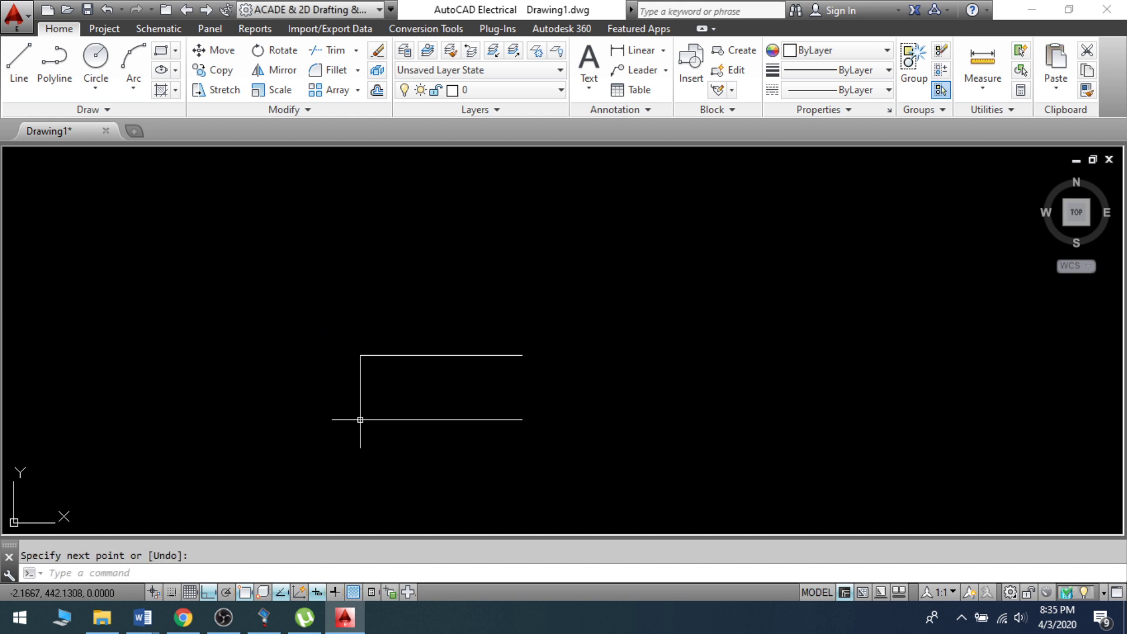
pyautogui.scroll(4, 353, 397)
pyautogui.click(376, 394)
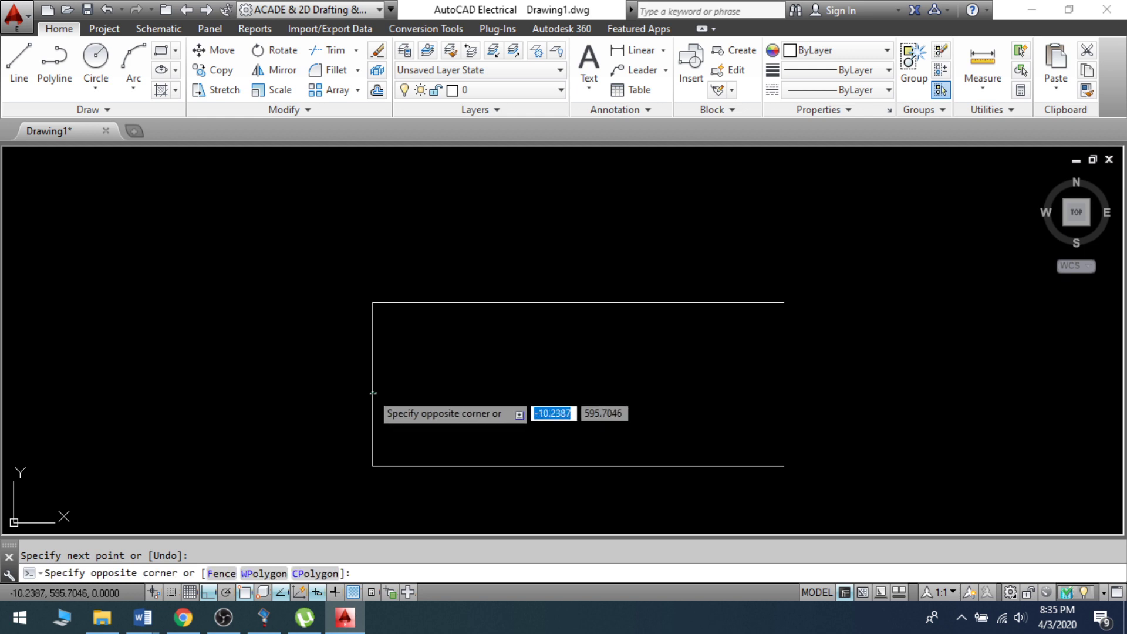
pyautogui.click(322, 282)
pyautogui.click(323, 222)
pyautogui.click(816, 515)
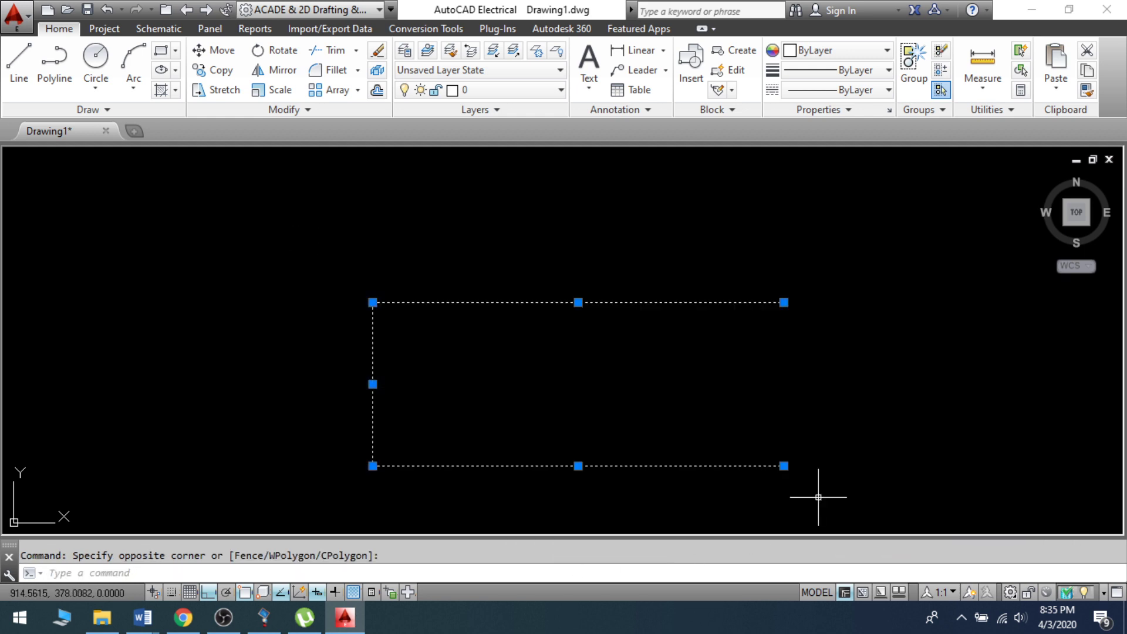
pyautogui.press('Delete')
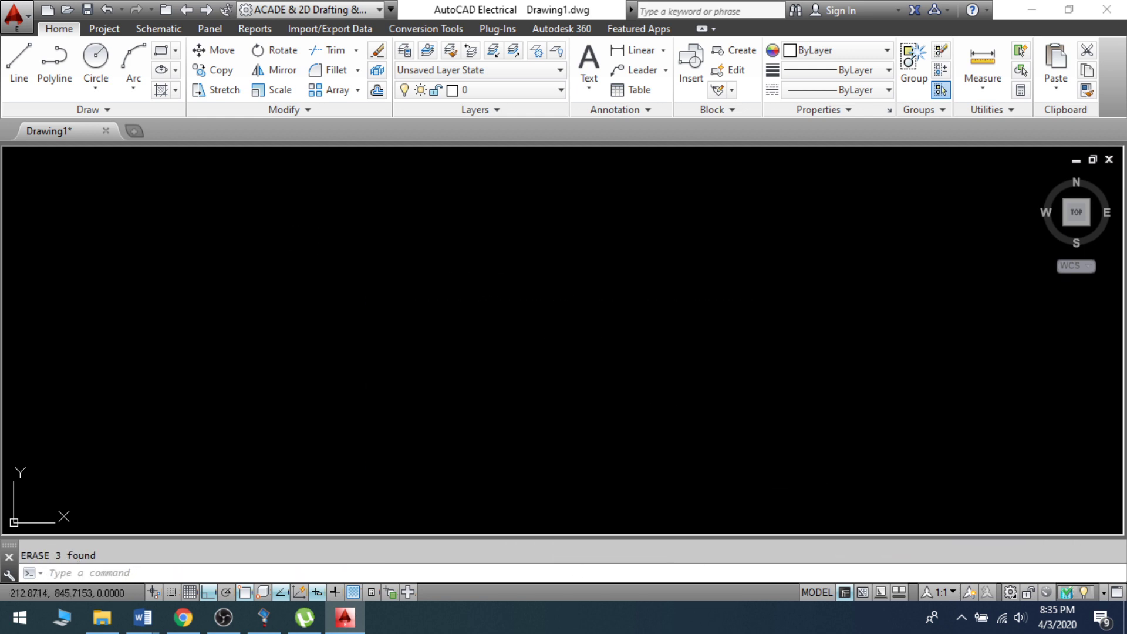
# Start single-line text (DT) at a picked point with height 6 and rotation 0.
pyautogui.middleClick(478, 270)
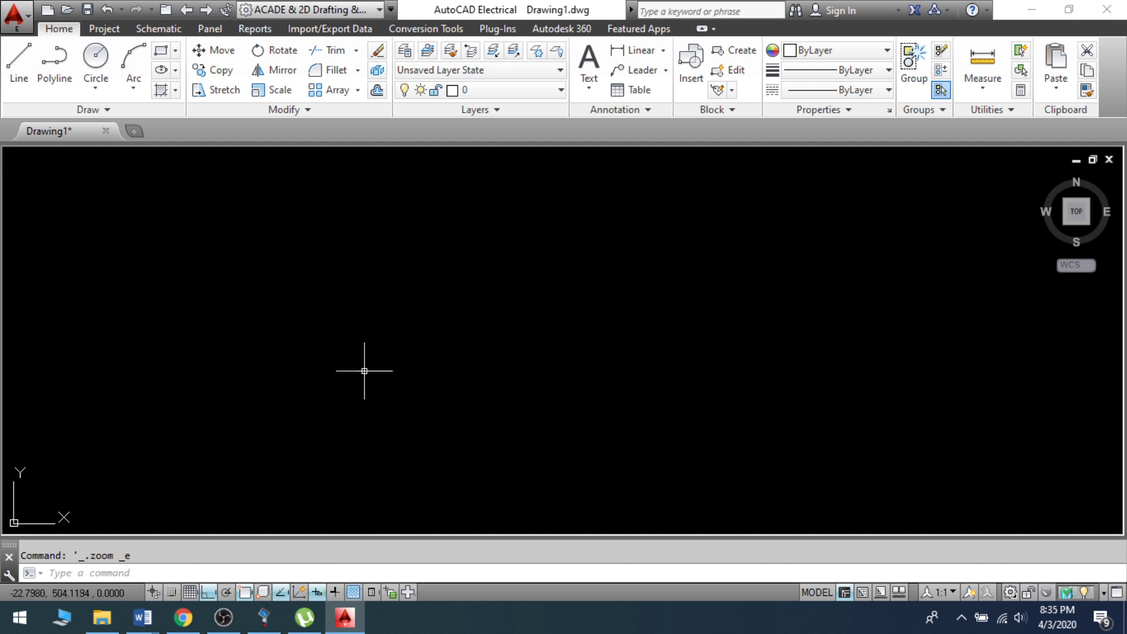
pyautogui.write('dt')
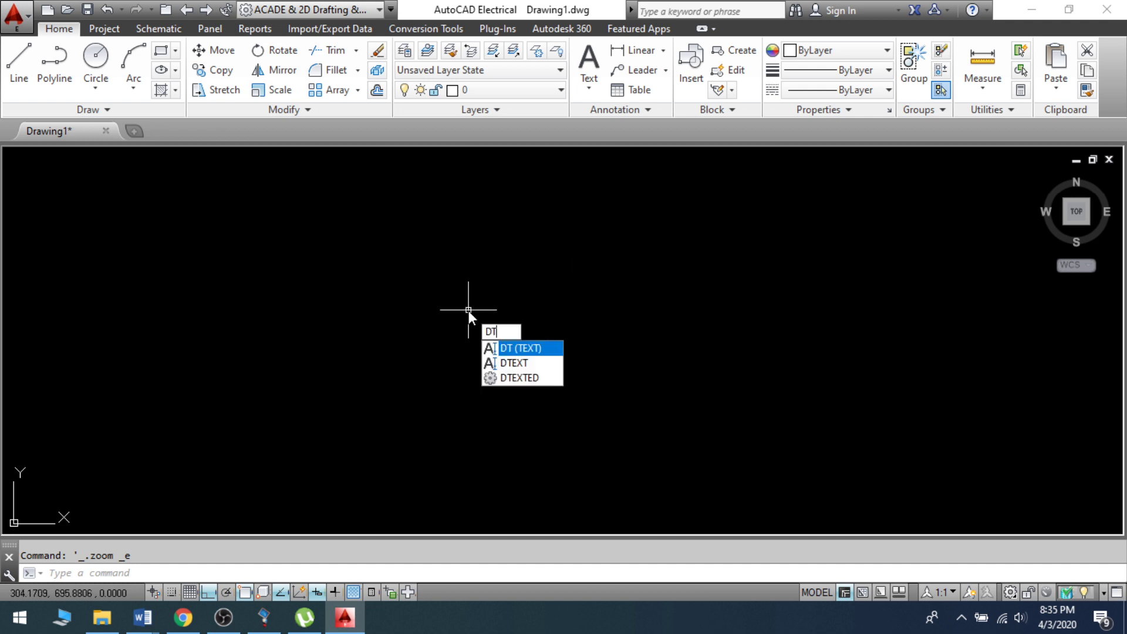
pyautogui.press('Return')
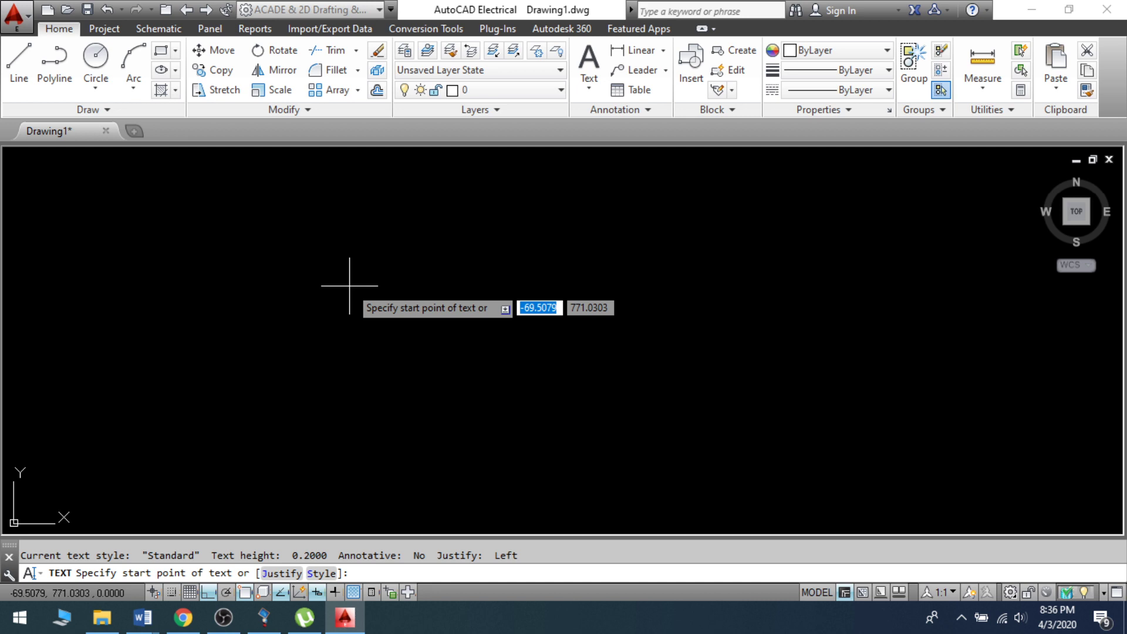
pyautogui.click(356, 302)
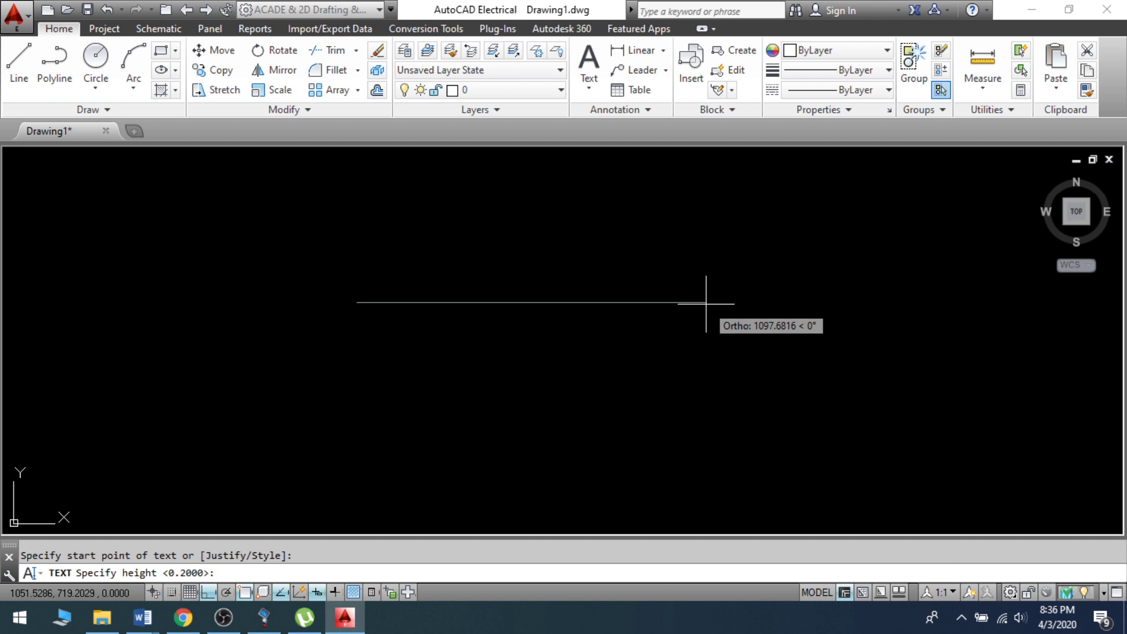
pyautogui.write('6')
pyautogui.press('Return')
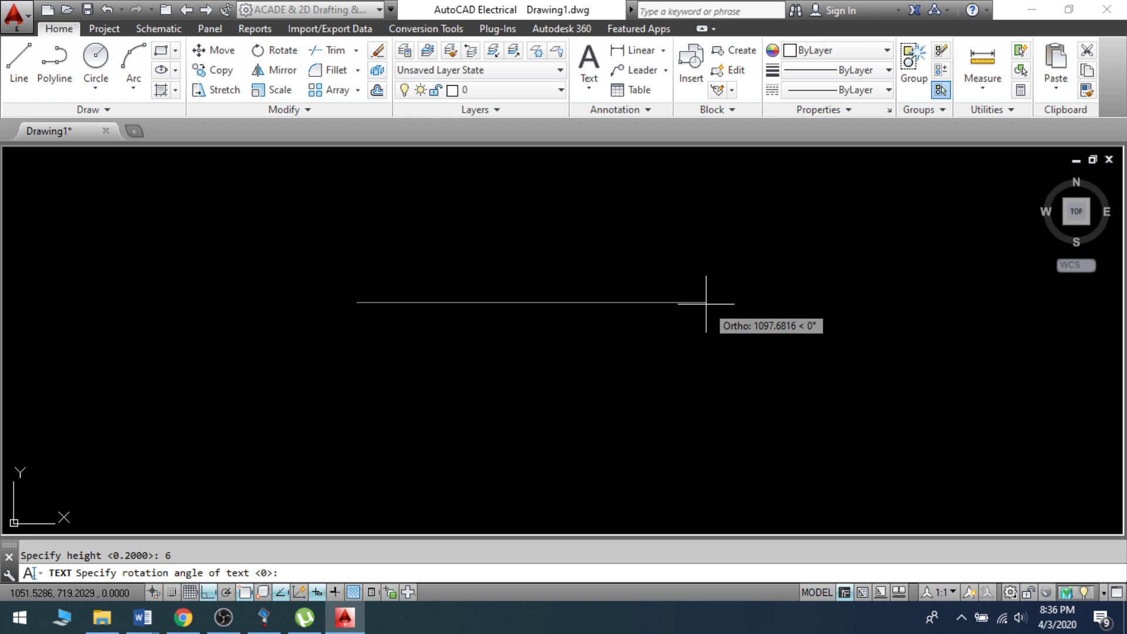
pyautogui.write('0')
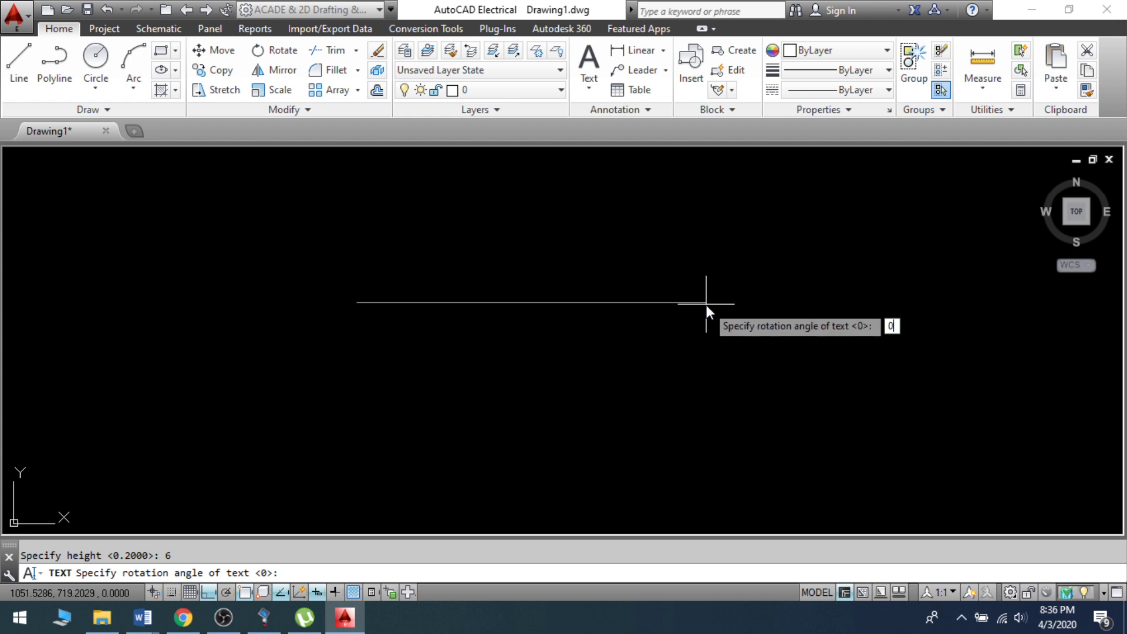
pyautogui.press('Return')
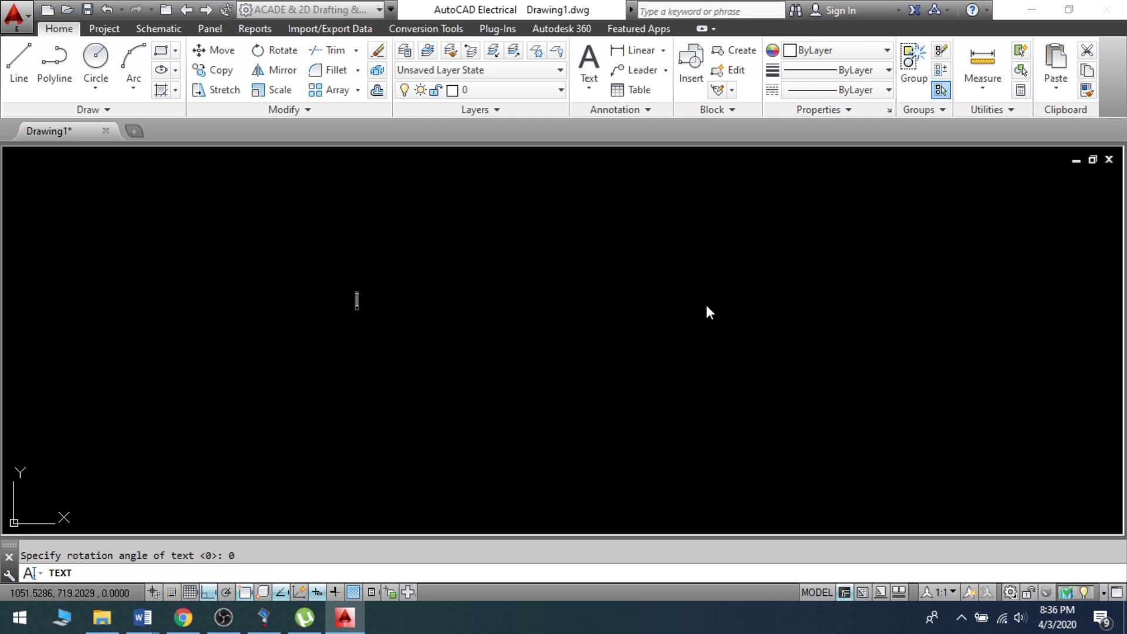
# Enter 'Burraq Engineering Solutions', add the engineer's name on a second line, and finish the text.
pyautogui.write('Burraq')
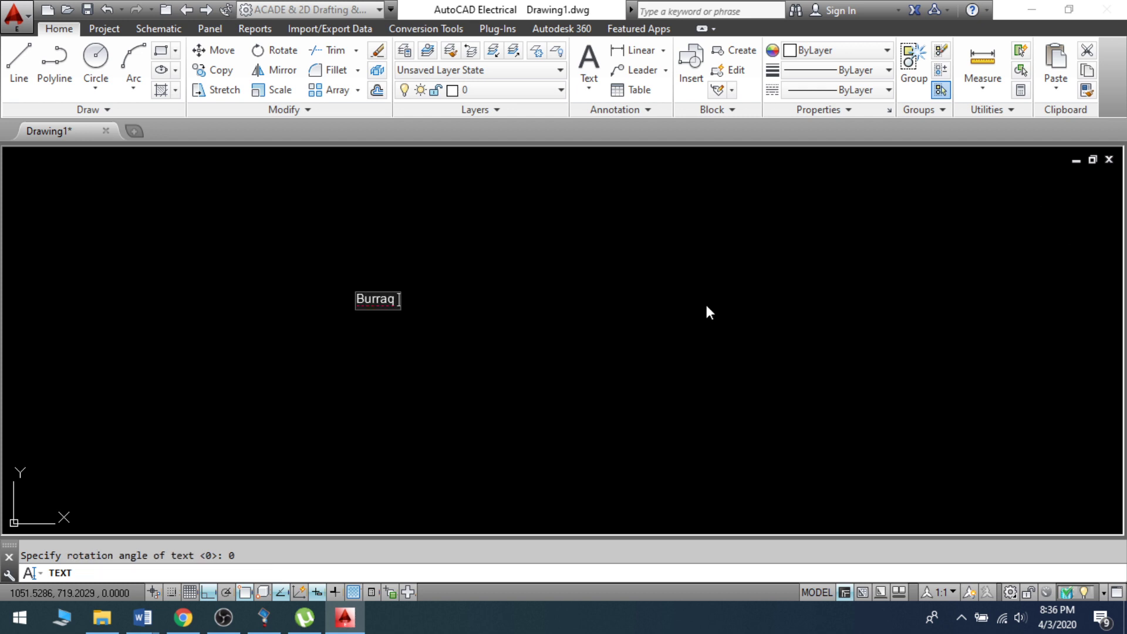
pyautogui.write(' Engineer')
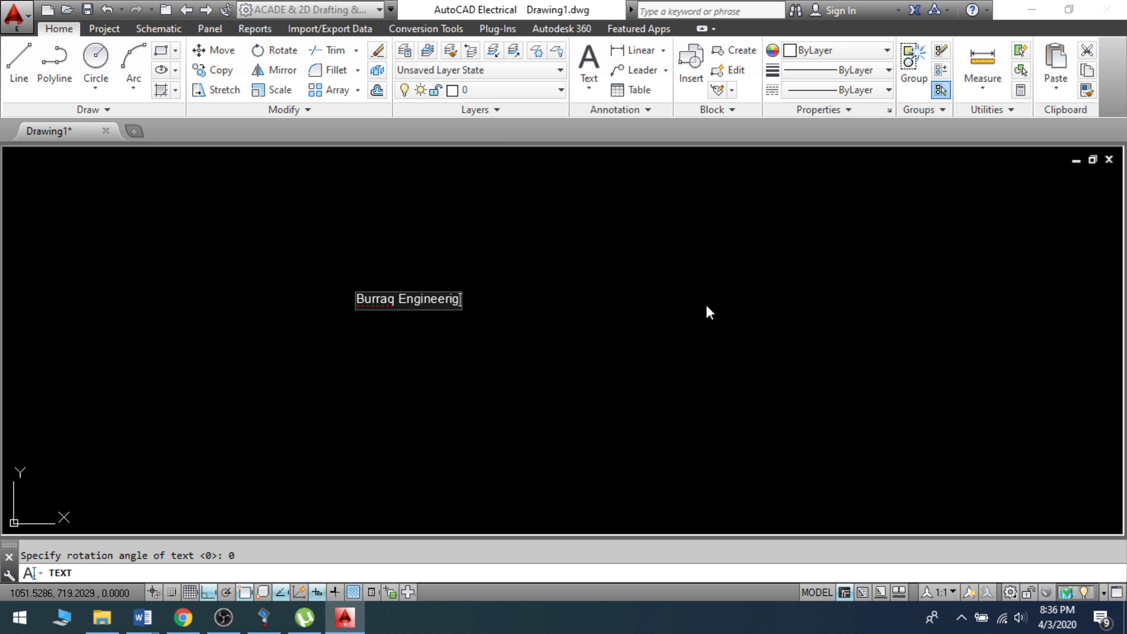
pyautogui.write('ing S')
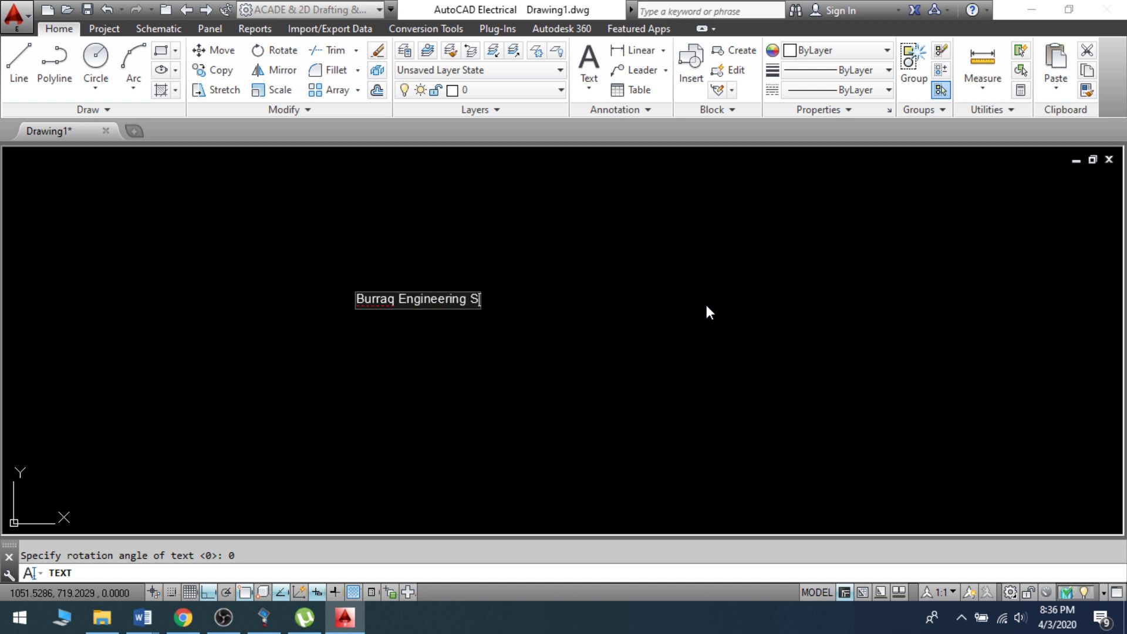
pyautogui.write('olutions')
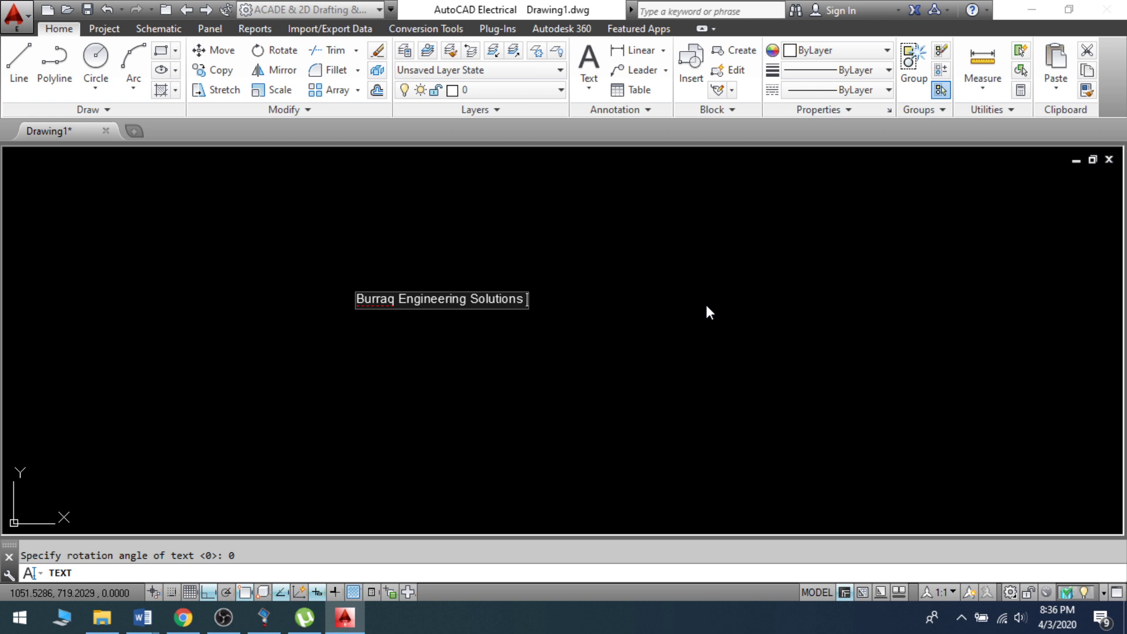
pyautogui.press('Return')
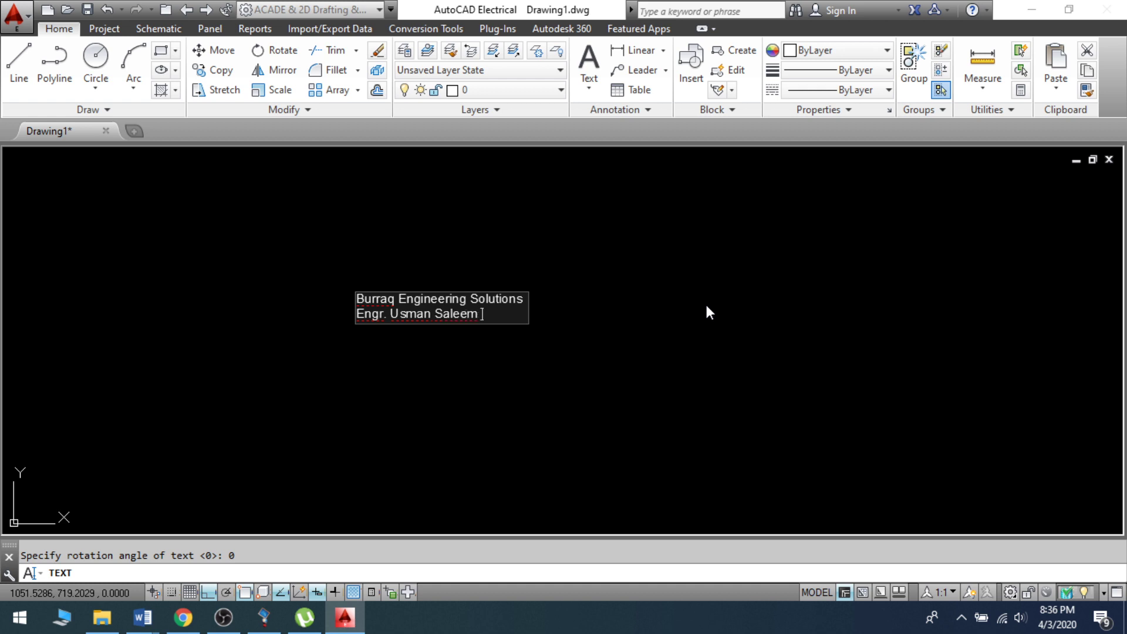
pyautogui.press('Return')
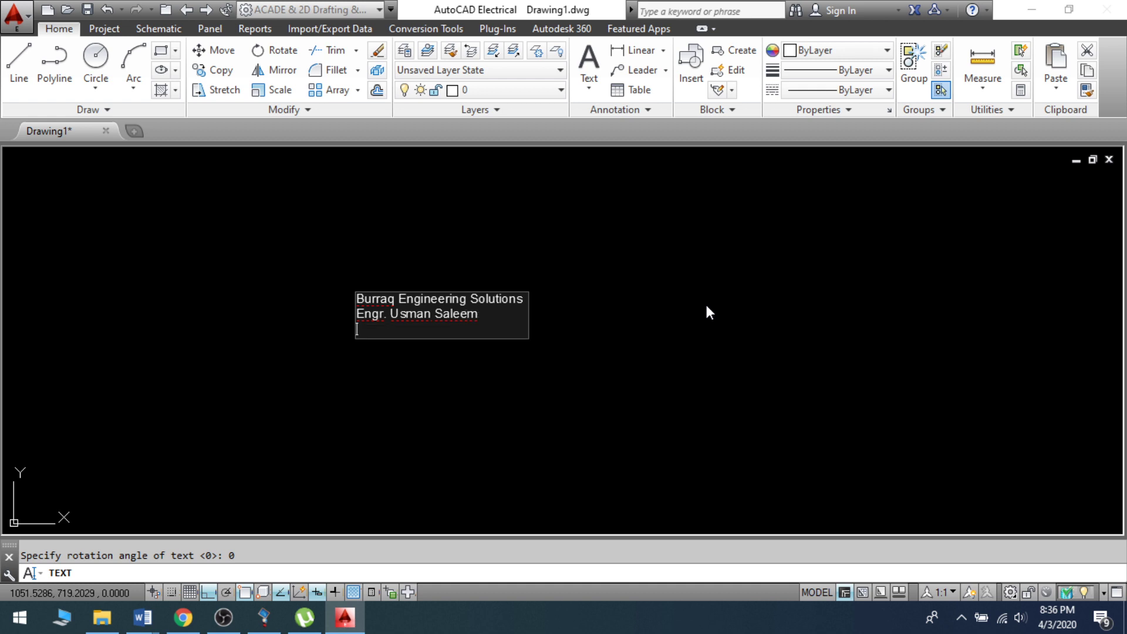
pyautogui.press('Return')
pyautogui.press('Return')
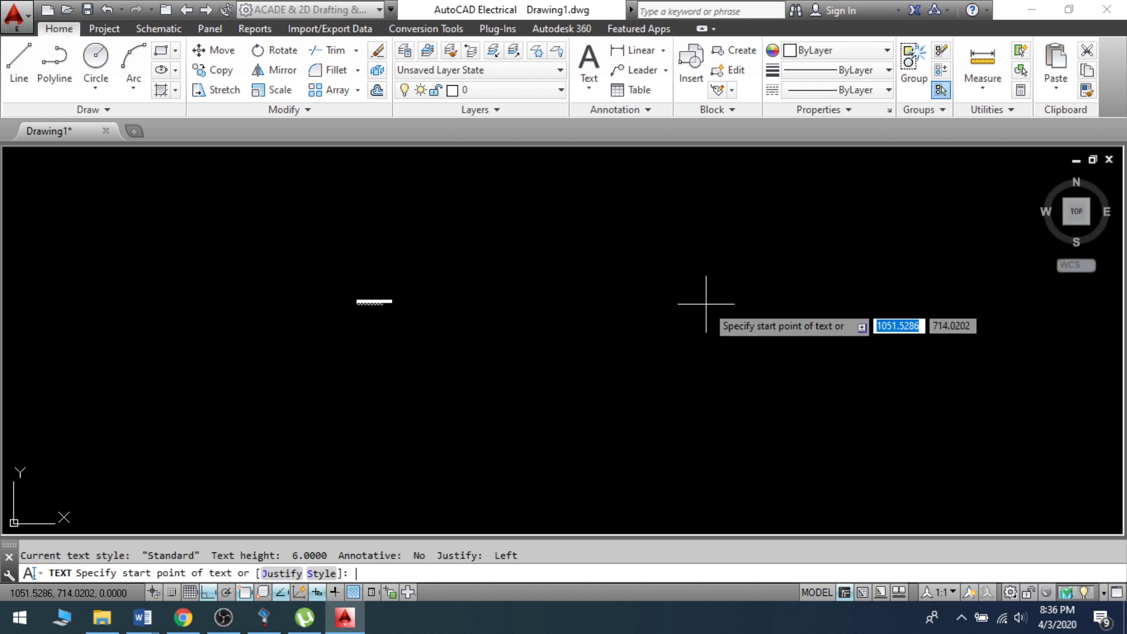
# Cancel the extra text placement and zoom to fit the two text lines.
pyautogui.click(632, 346)
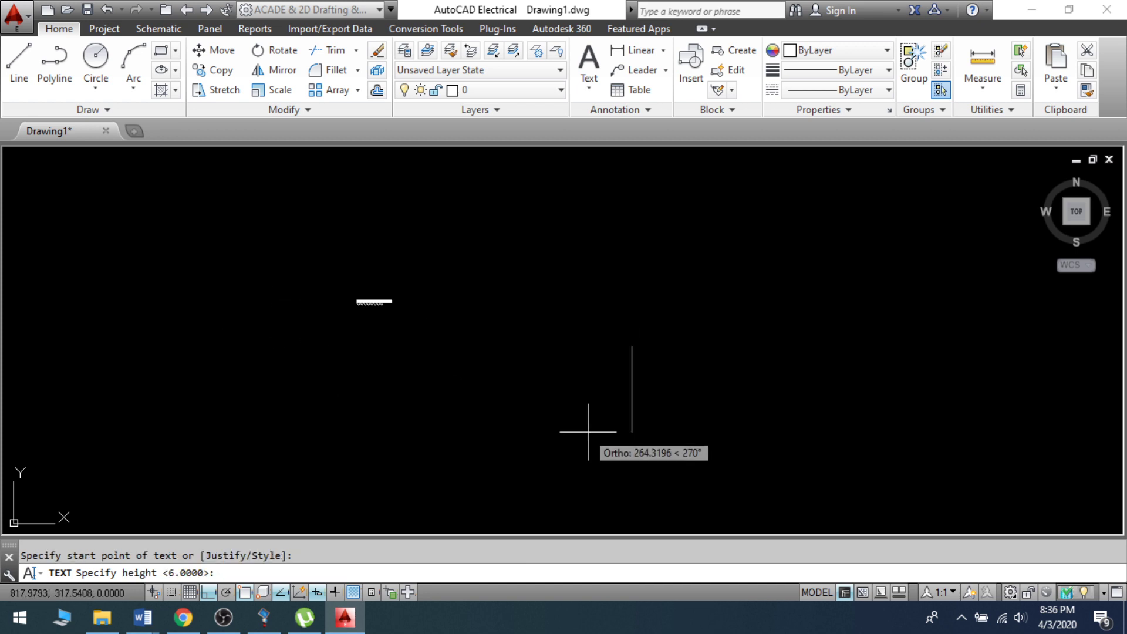
pyautogui.press('Escape')
pyautogui.scroll(6, 367, 302)
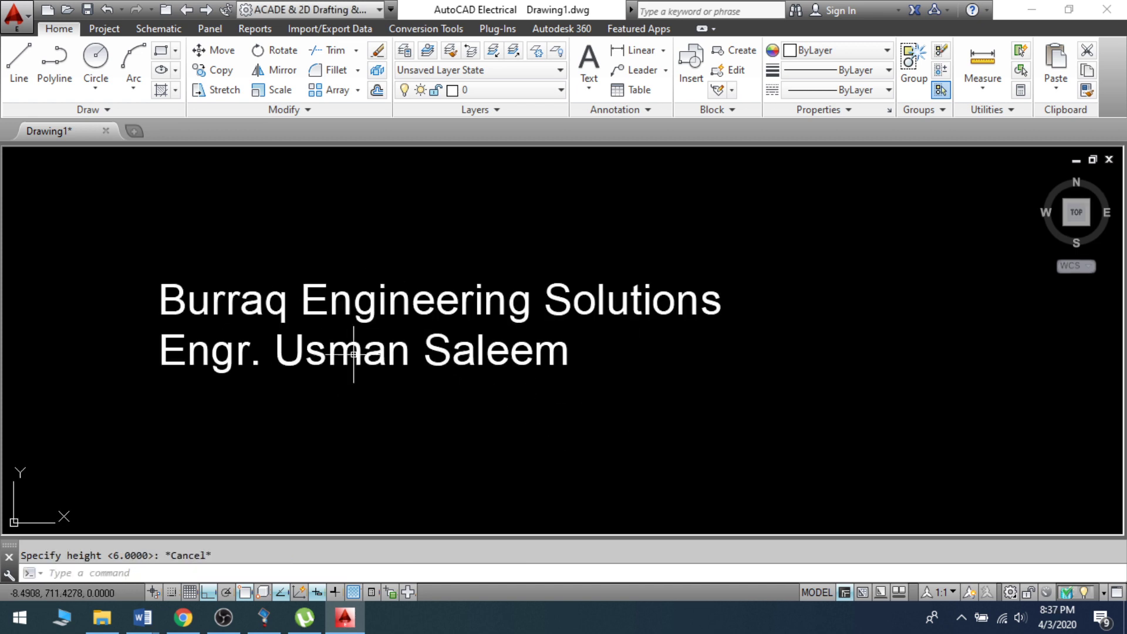
pyautogui.middleClick(629, 390)
pyautogui.middleClick(629, 390)
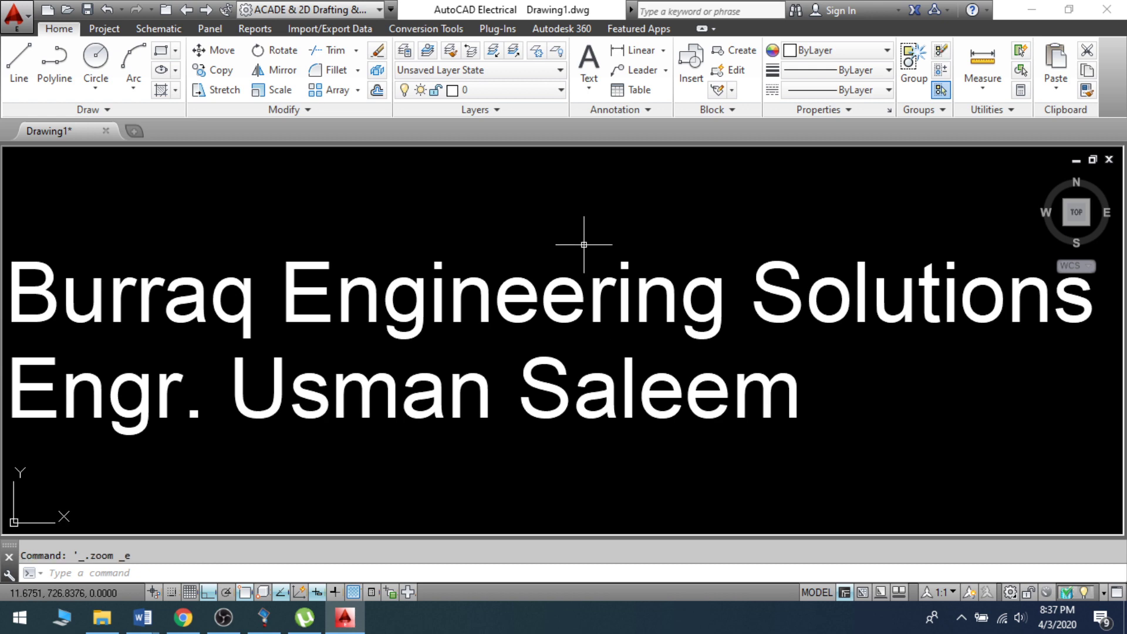
pyautogui.scroll(-8, 582, 214)
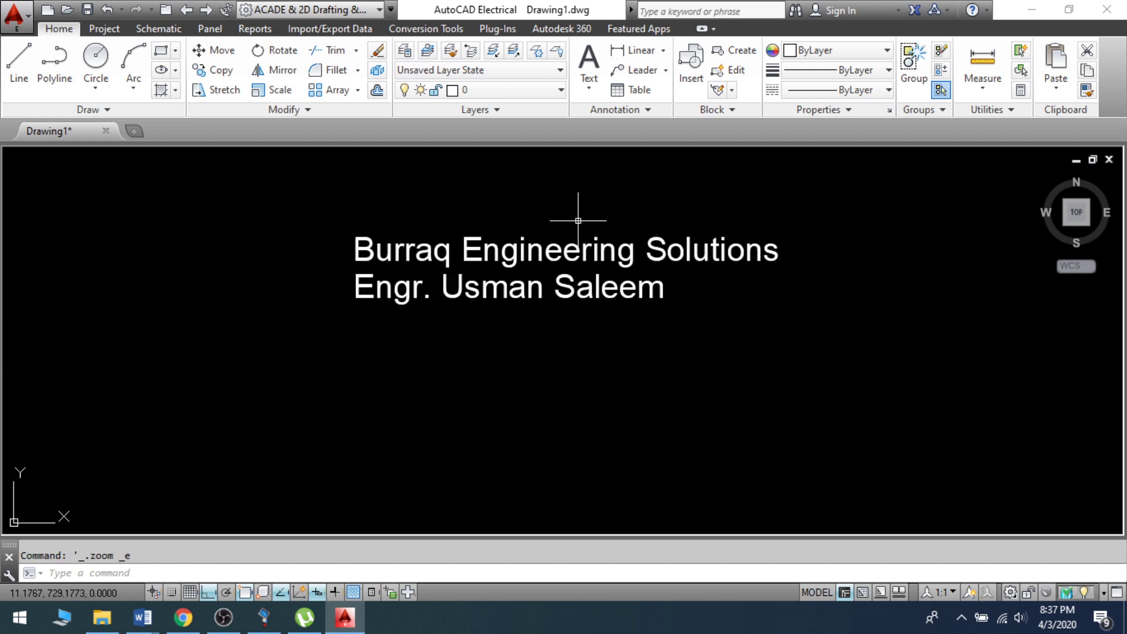
pyautogui.scroll(8, 530, 342)
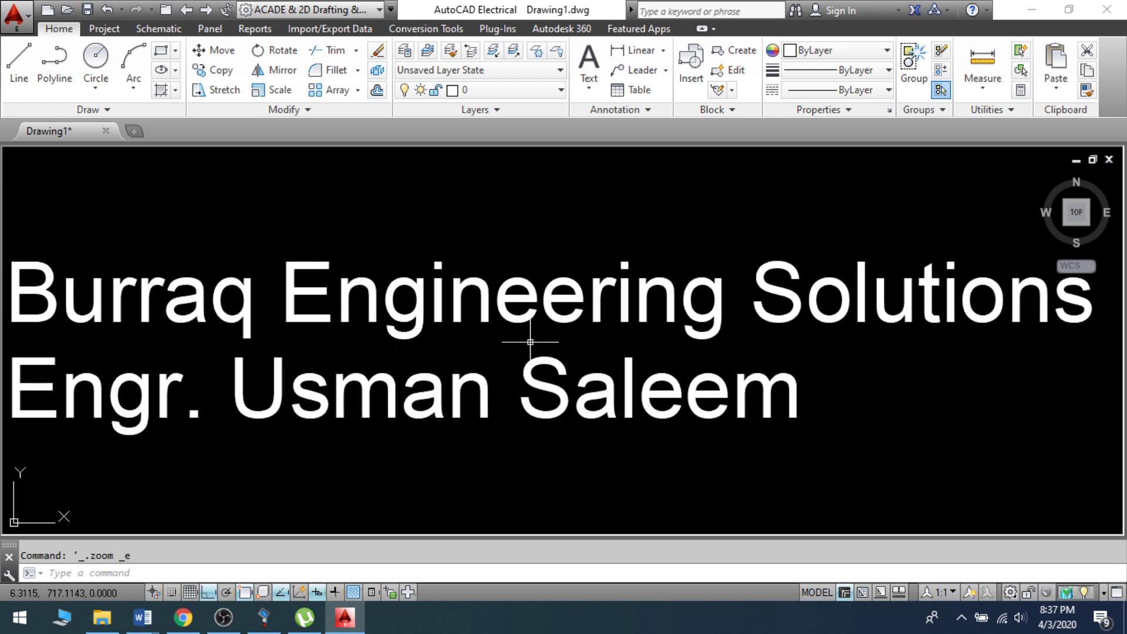
pyautogui.scroll(-6, 530, 342)
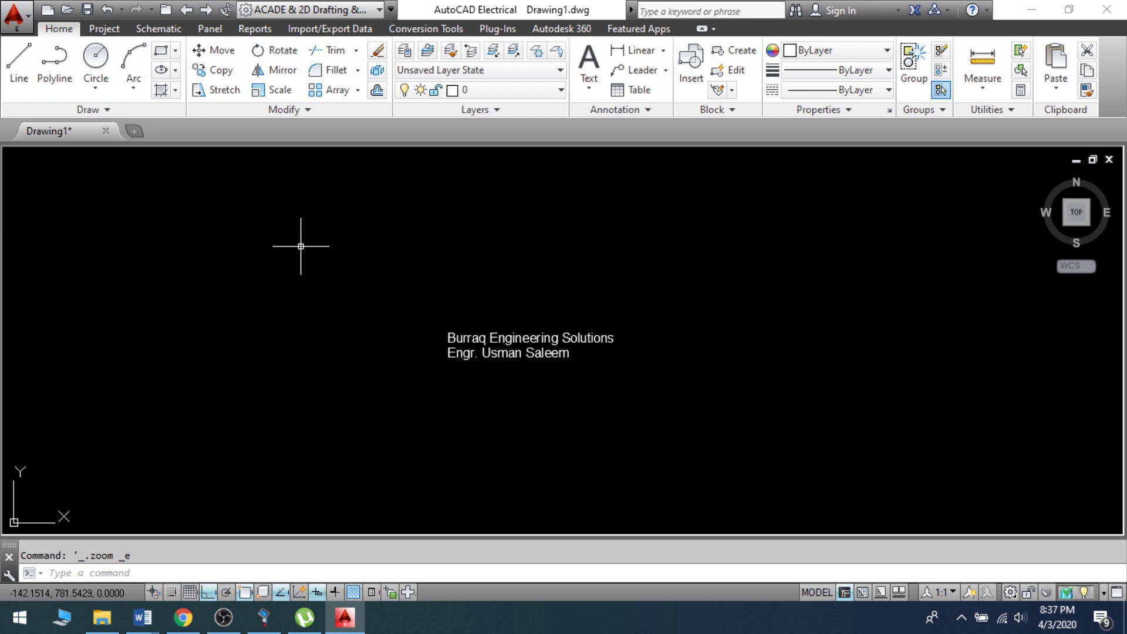
# Change both text lines to green, leaving the current drawing colour at ByLayer.
pyautogui.click(301, 246)
pyautogui.click(700, 433)
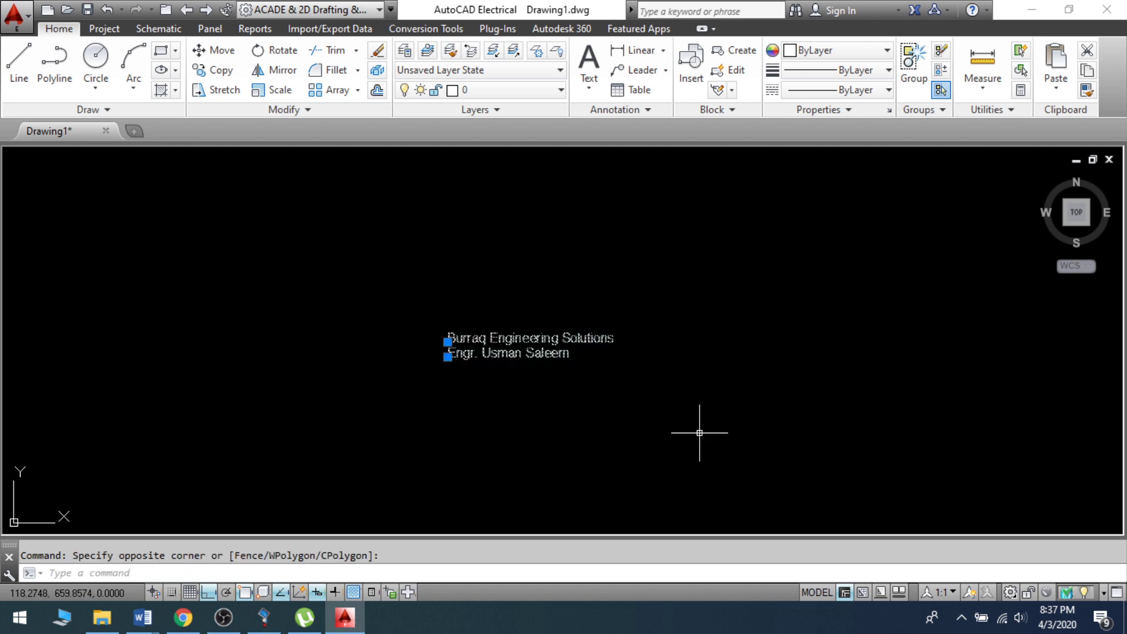
pyautogui.click(868, 50)
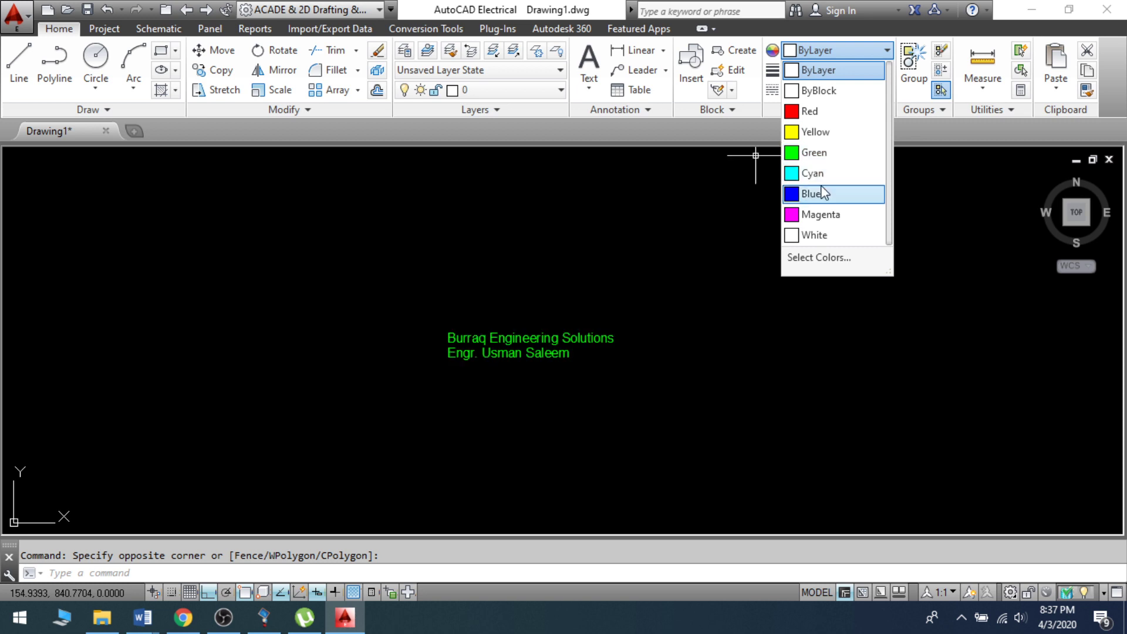
pyautogui.click(822, 152)
pyautogui.press('Escape')
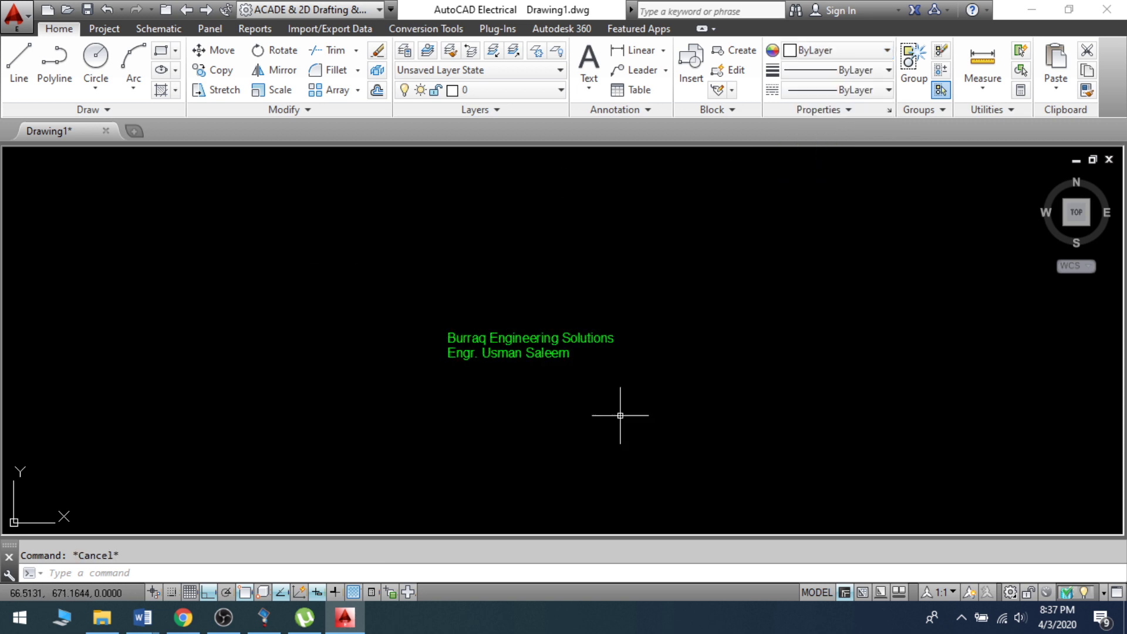
pyautogui.click(888, 51)
pyautogui.click(849, 72)
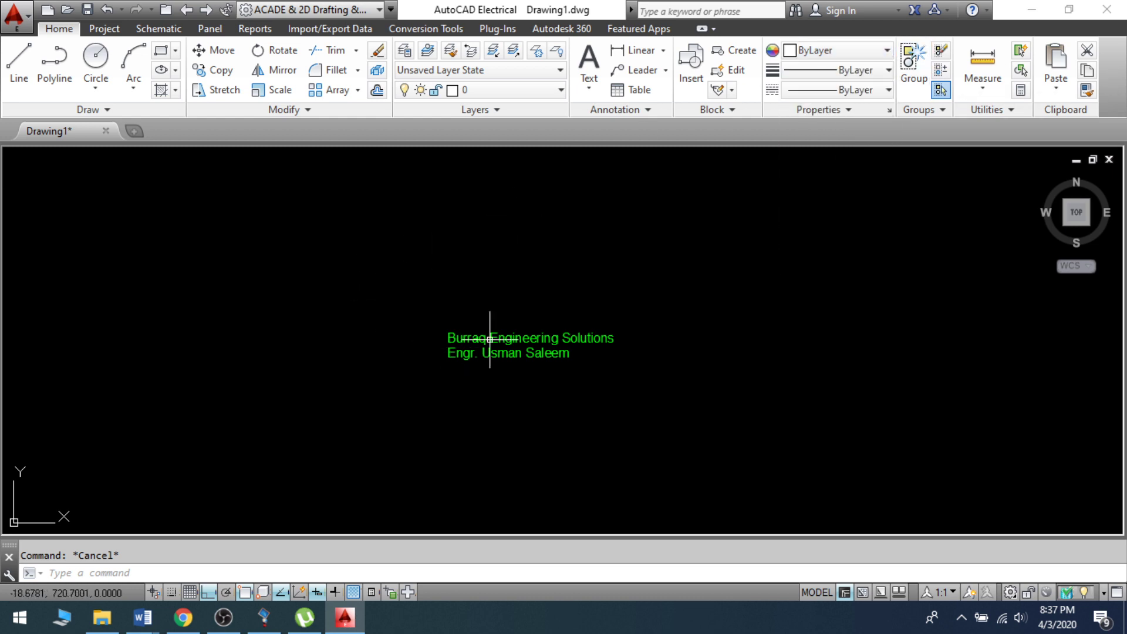
# Erase the two green text lines and set the current colour to Cyan.
pyautogui.click(389, 267)
pyautogui.click(674, 418)
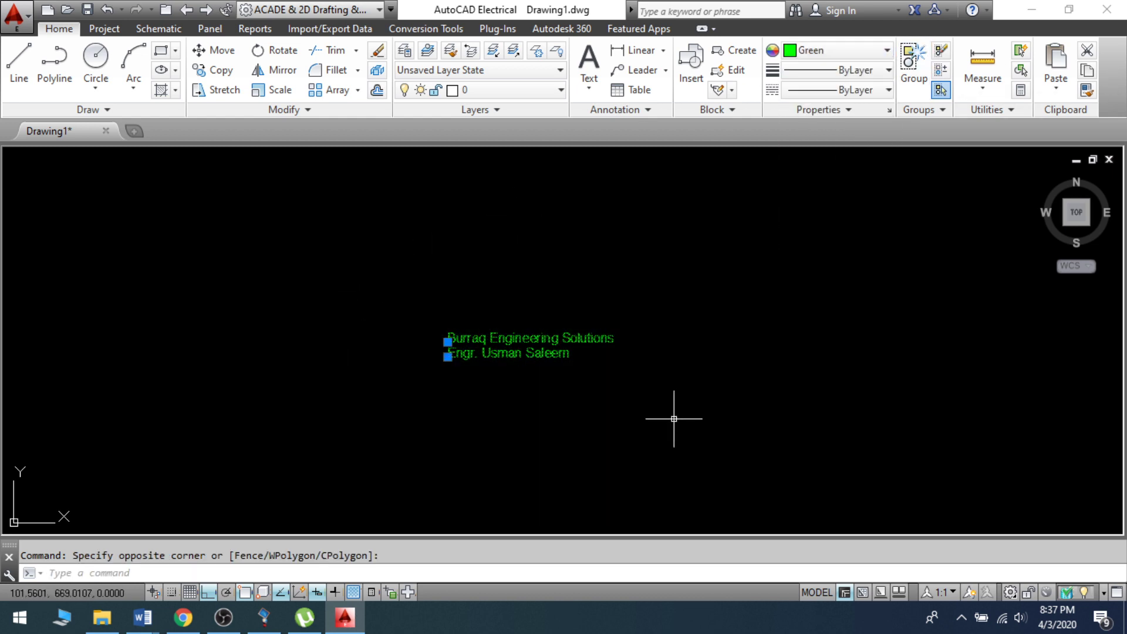
pyautogui.press('Delete')
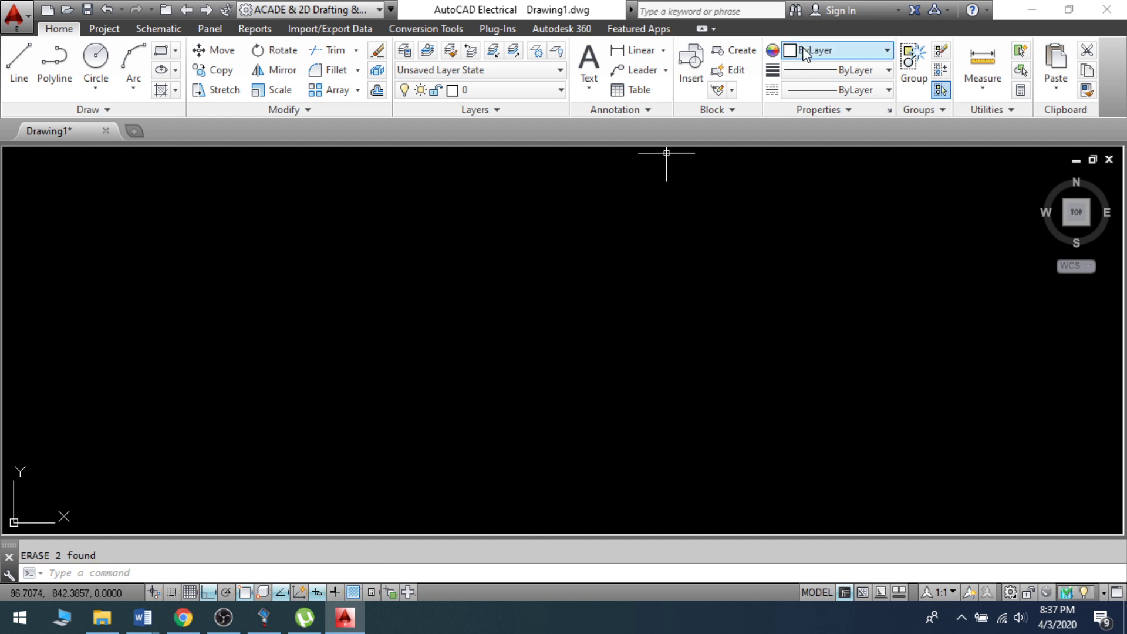
pyautogui.click(887, 50)
pyautogui.click(837, 172)
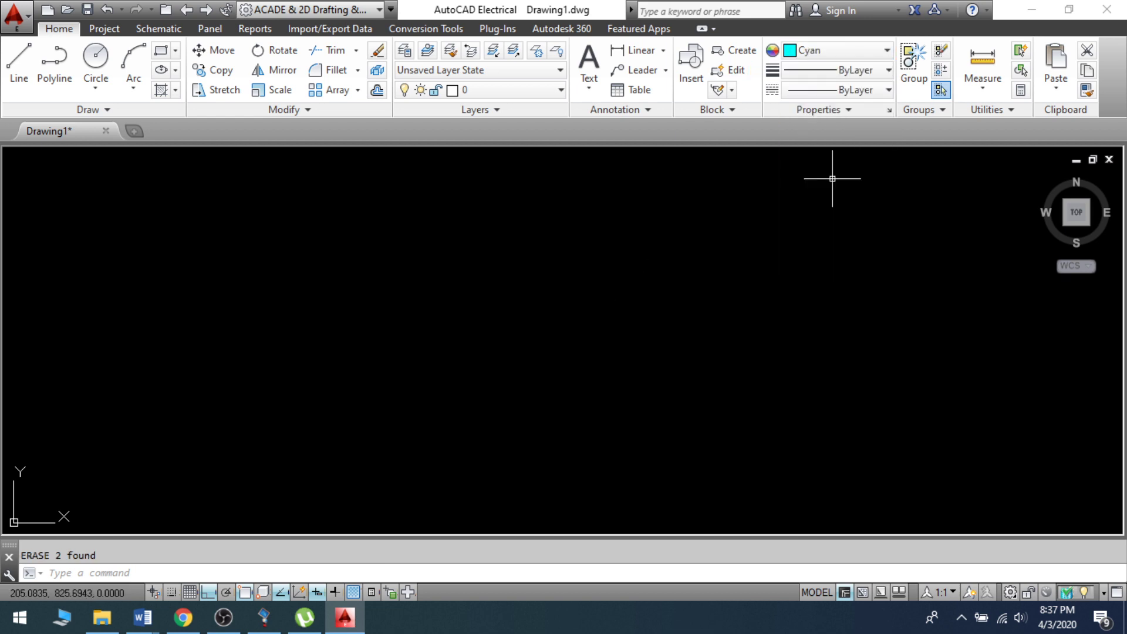
# Draw a four-segment cyan test line, then window-select and delete it.
pyautogui.write('l')
pyautogui.press('Return')
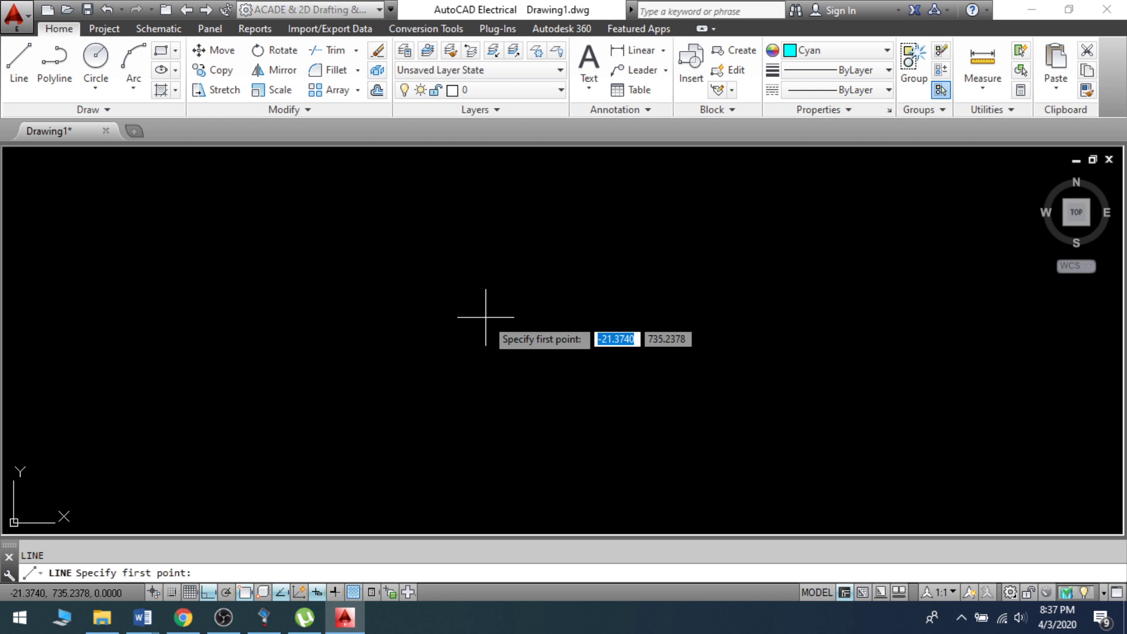
pyautogui.click(414, 306)
pyautogui.click(586, 311)
pyautogui.click(587, 416)
pyautogui.click(675, 416)
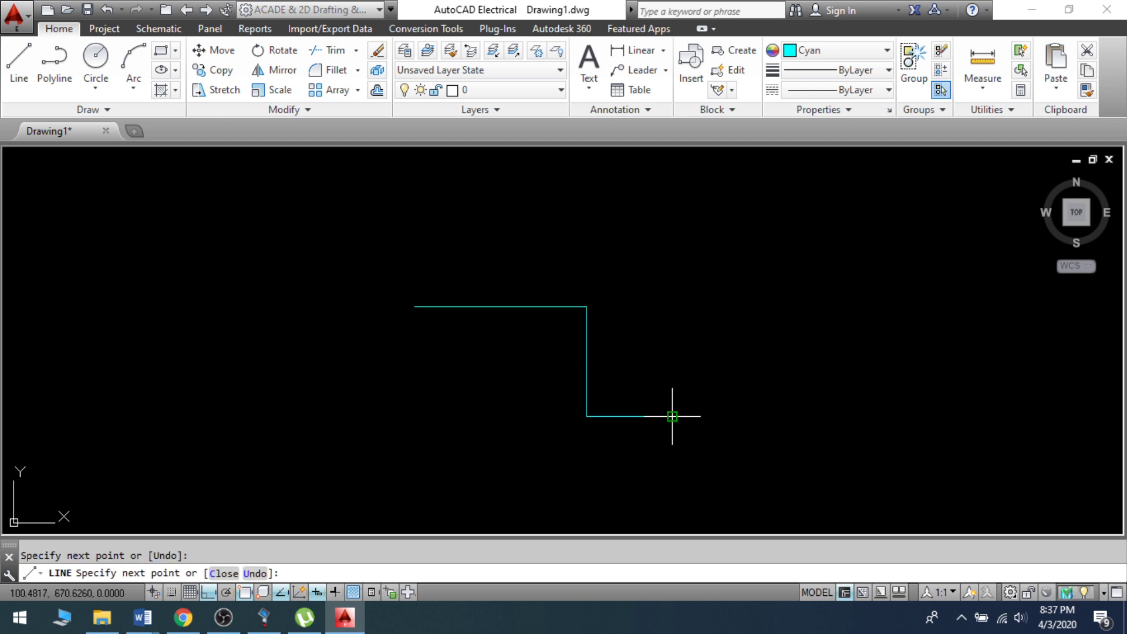
pyautogui.rightClick(657, 330)
pyautogui.click(671, 341)
pyautogui.click(290, 236)
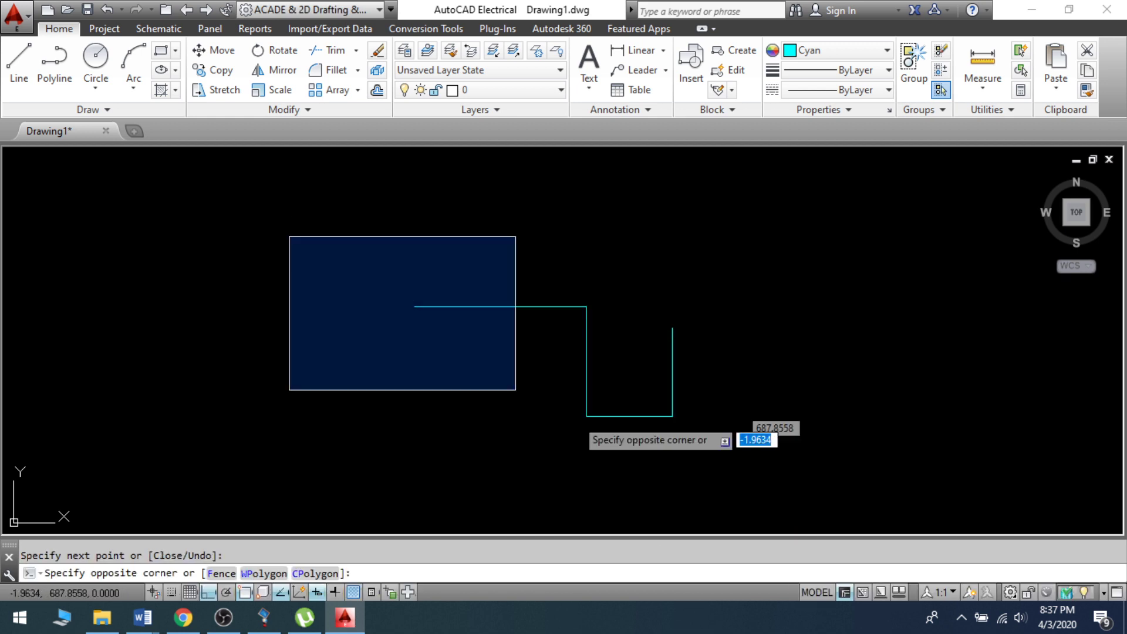
pyautogui.click(745, 439)
pyautogui.press('Delete')
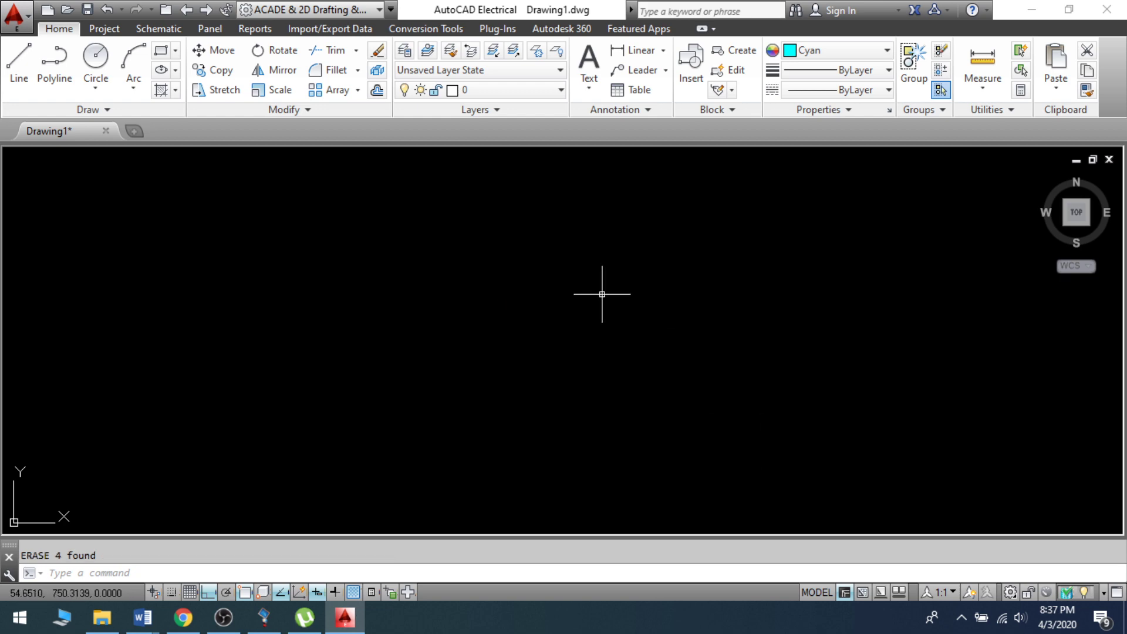
# Set the current colour to index colour 240 (red) with COL.
pyautogui.write('COL')
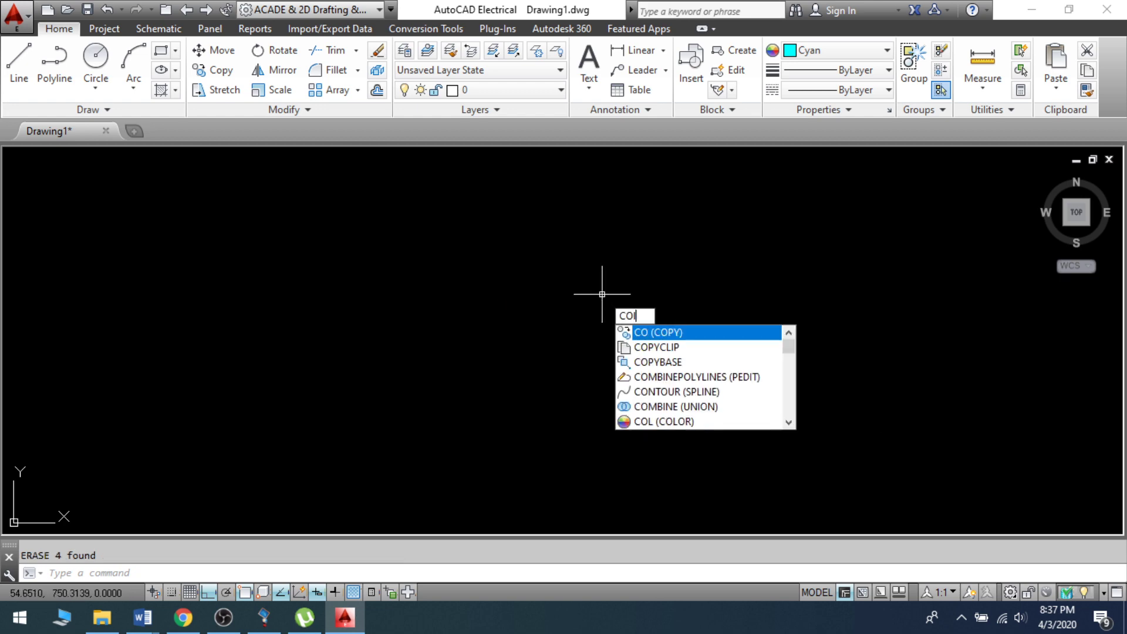
pyautogui.press('Return')
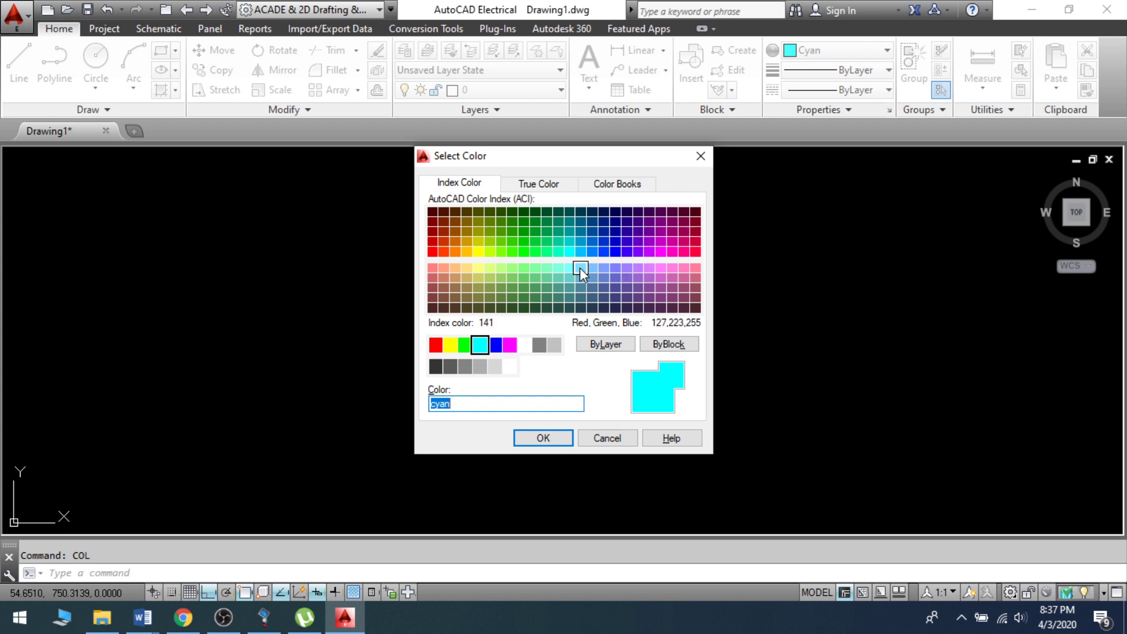
pyautogui.hotkey('alt', 'l')
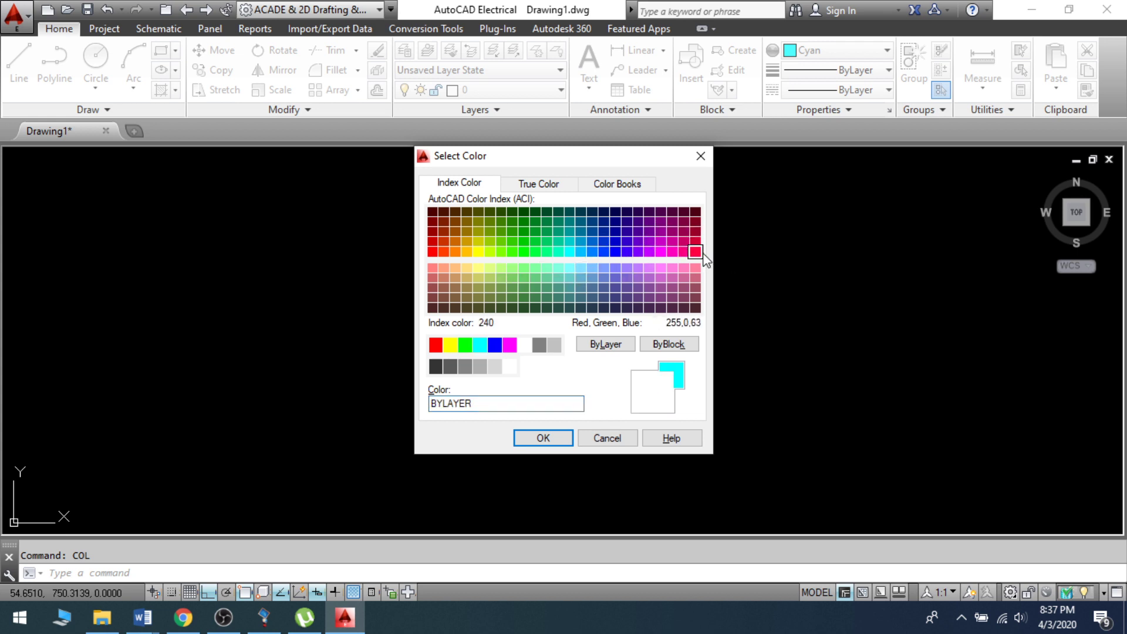
pyautogui.click(698, 253)
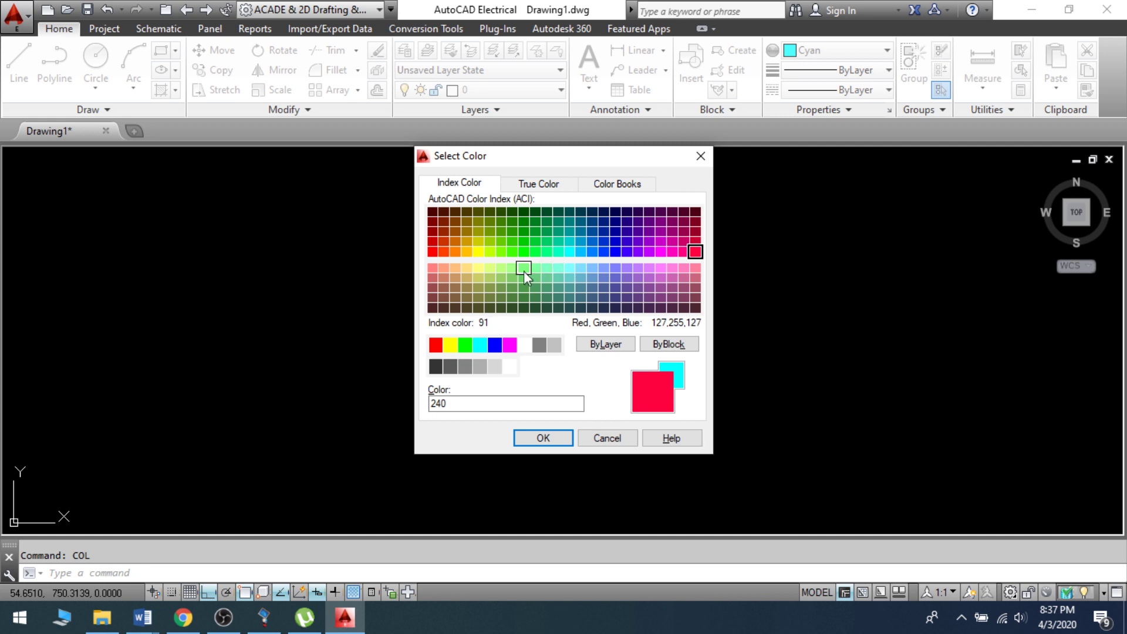
pyautogui.click(545, 438)
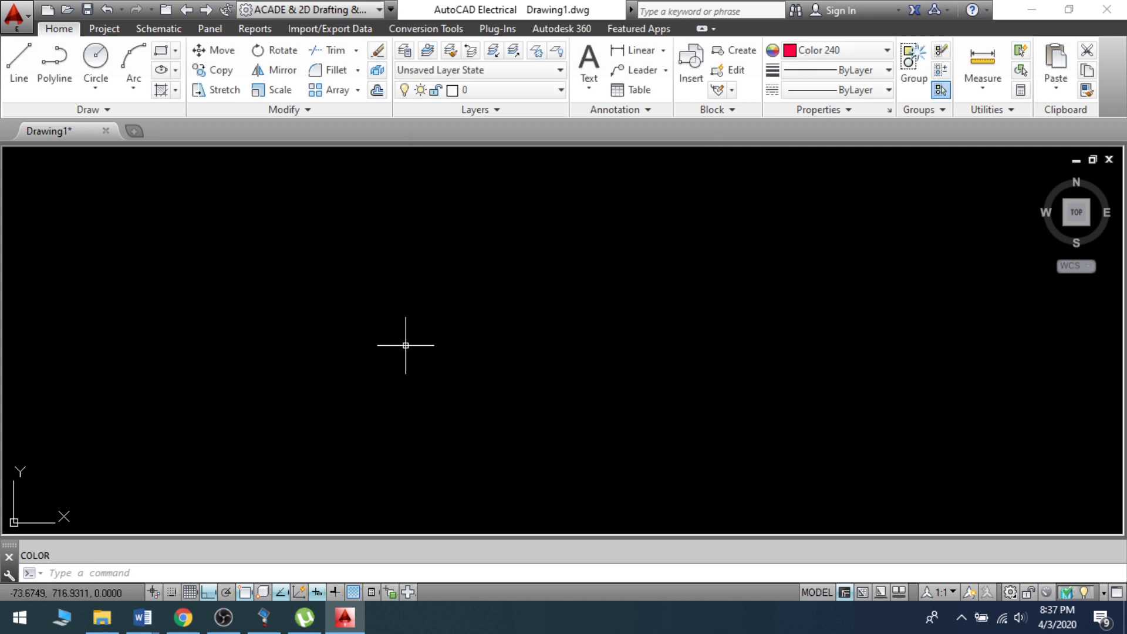
# Draw a seven-segment red stepped line shape.
pyautogui.write('l')
pyautogui.press('Return')
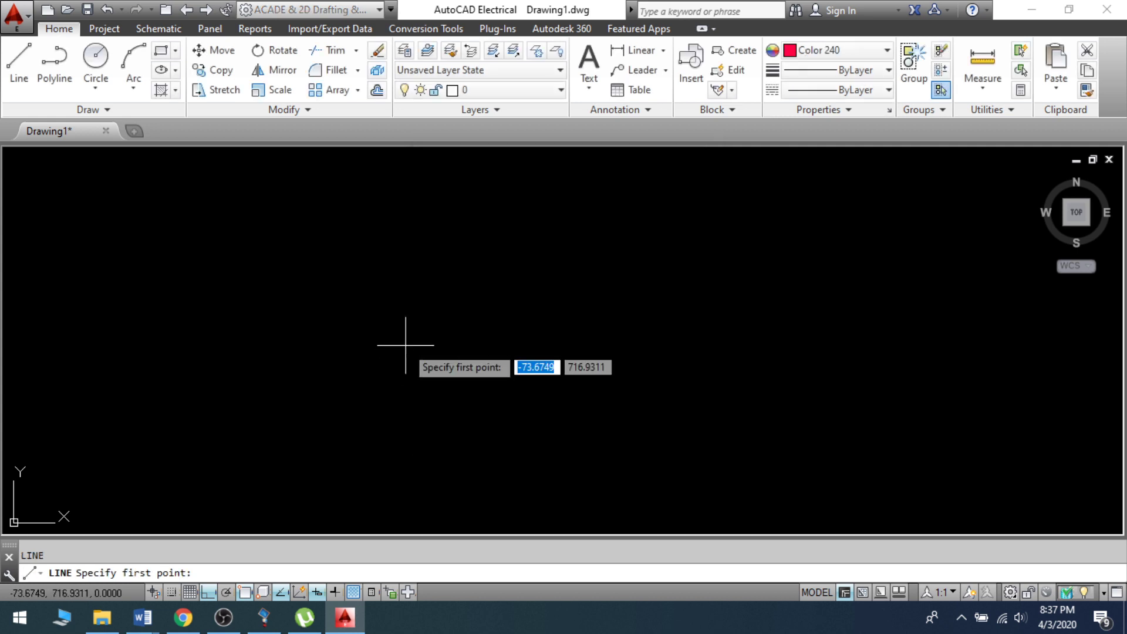
pyautogui.click(349, 294)
pyautogui.click(529, 294)
pyautogui.click(528, 422)
pyautogui.click(604, 422)
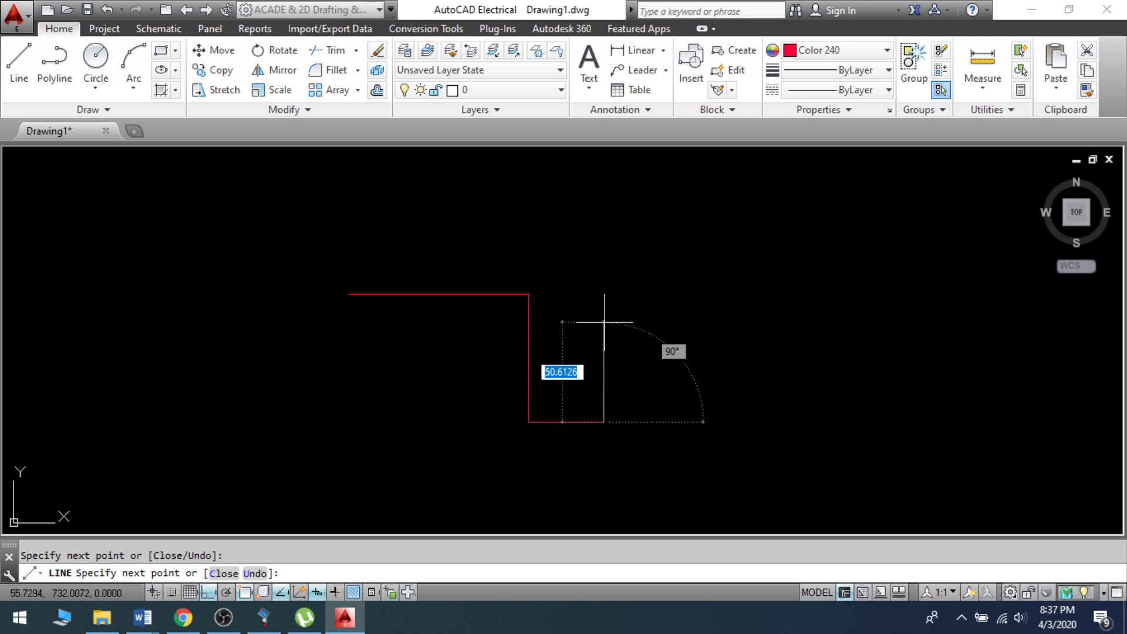
pyautogui.click(604, 253)
pyautogui.click(681, 252)
pyautogui.click(680, 343)
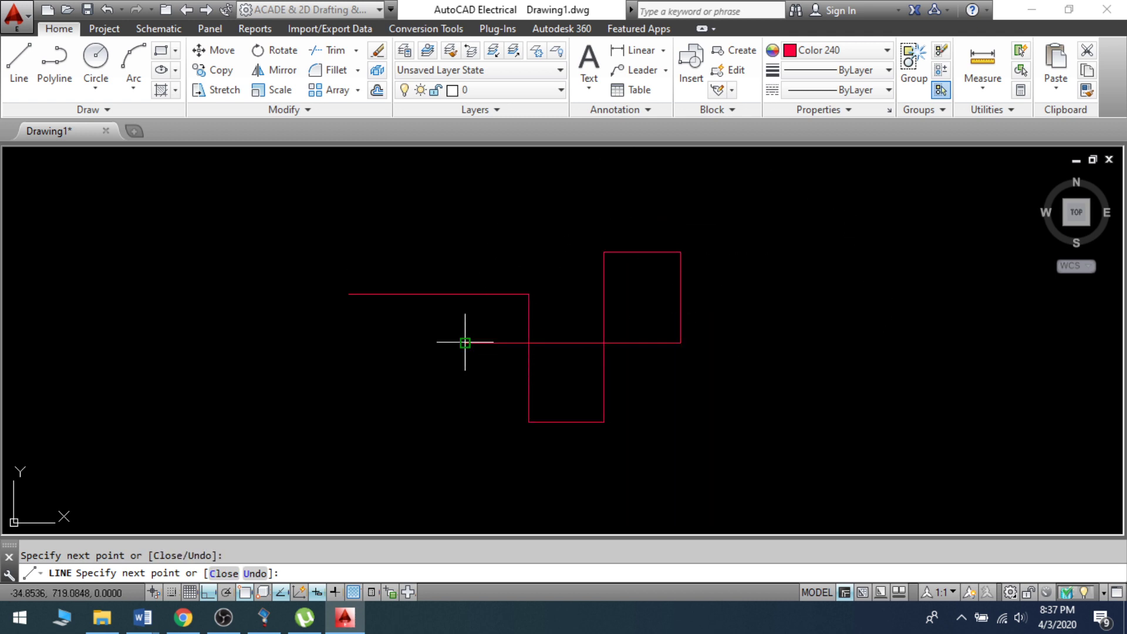
pyautogui.click(465, 343)
pyautogui.rightClick(465, 343)
pyautogui.click(503, 354)
# Window-select the seven red lines and erase them with E.
pyautogui.click(244, 212)
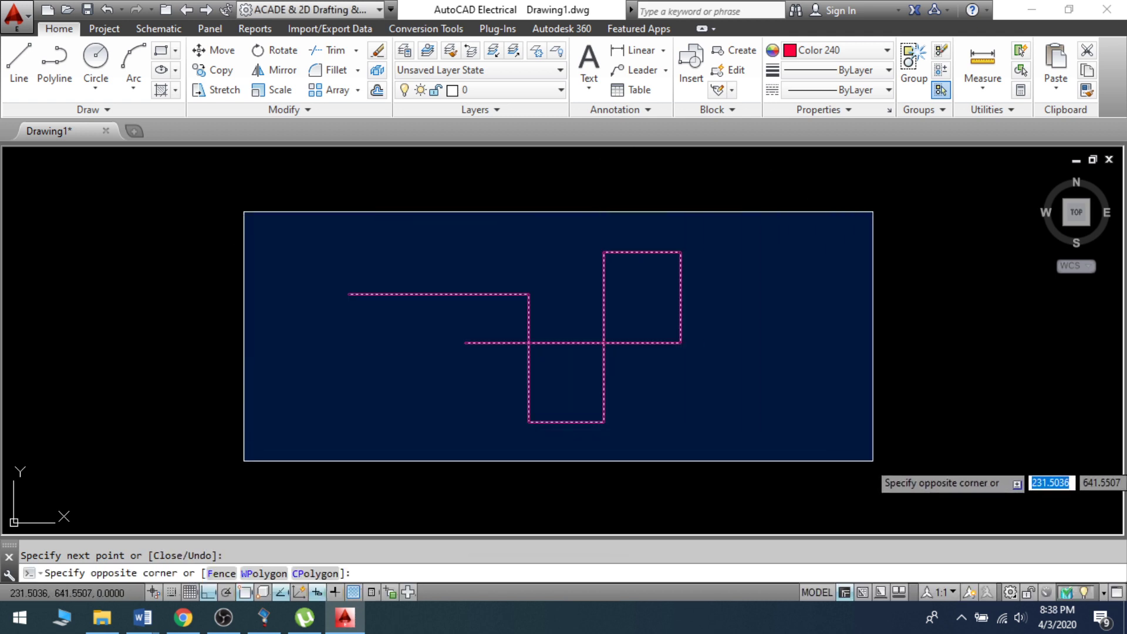
pyautogui.click(873, 461)
pyautogui.write('e')
pyautogui.press('Return')
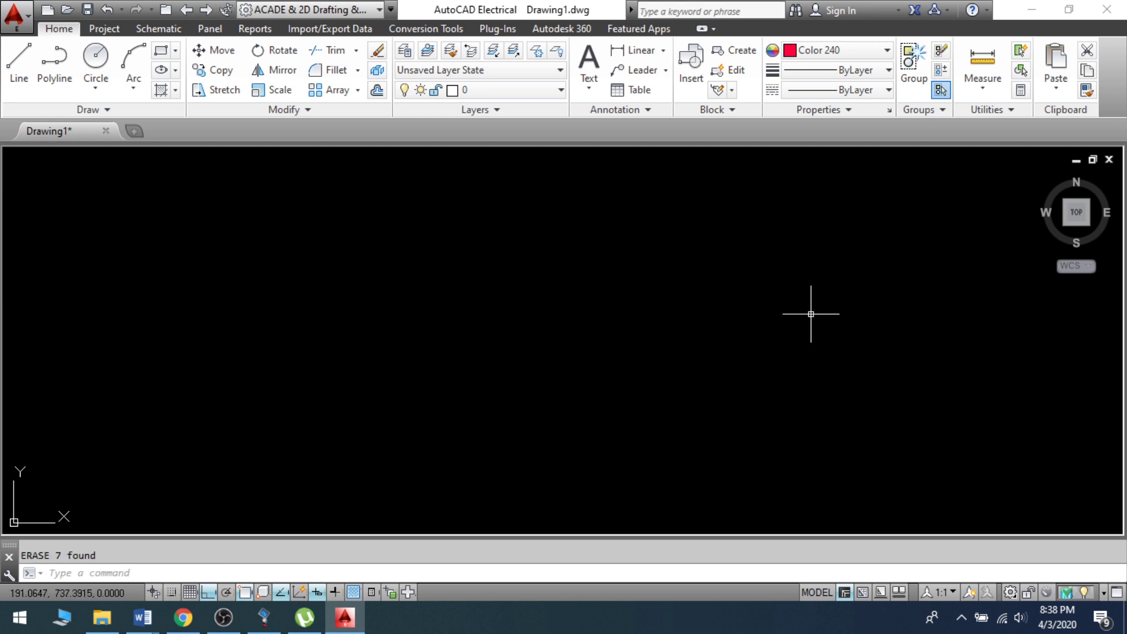
# Choose 2.00 mm in the LW Lineweight Settings list as the current lineweight.
pyautogui.click(873, 72)
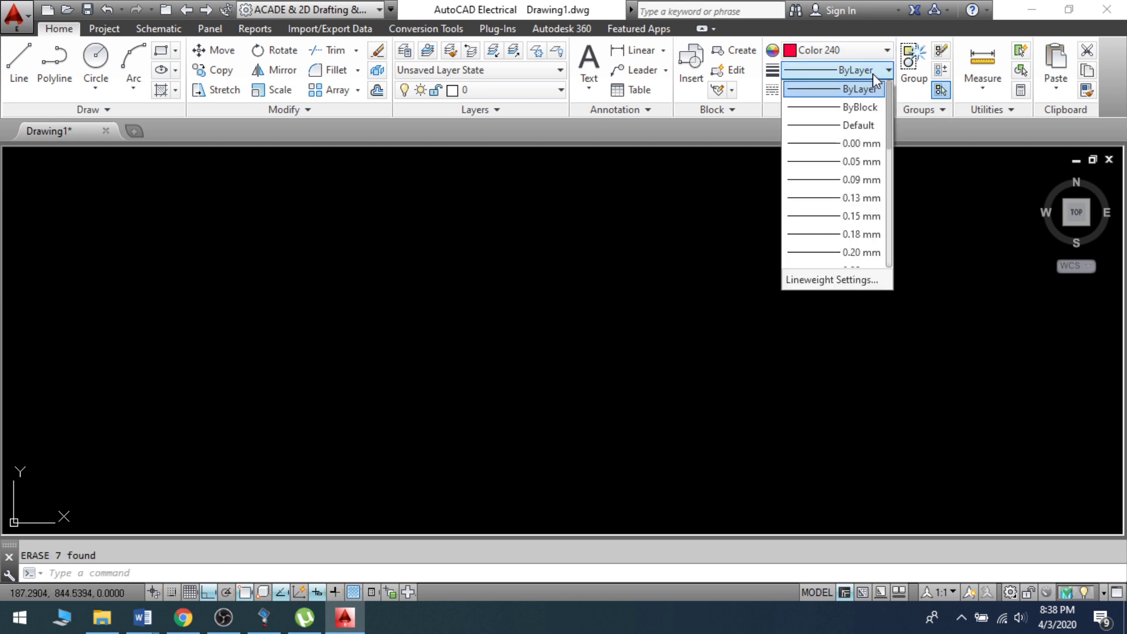
pyautogui.click(870, 89)
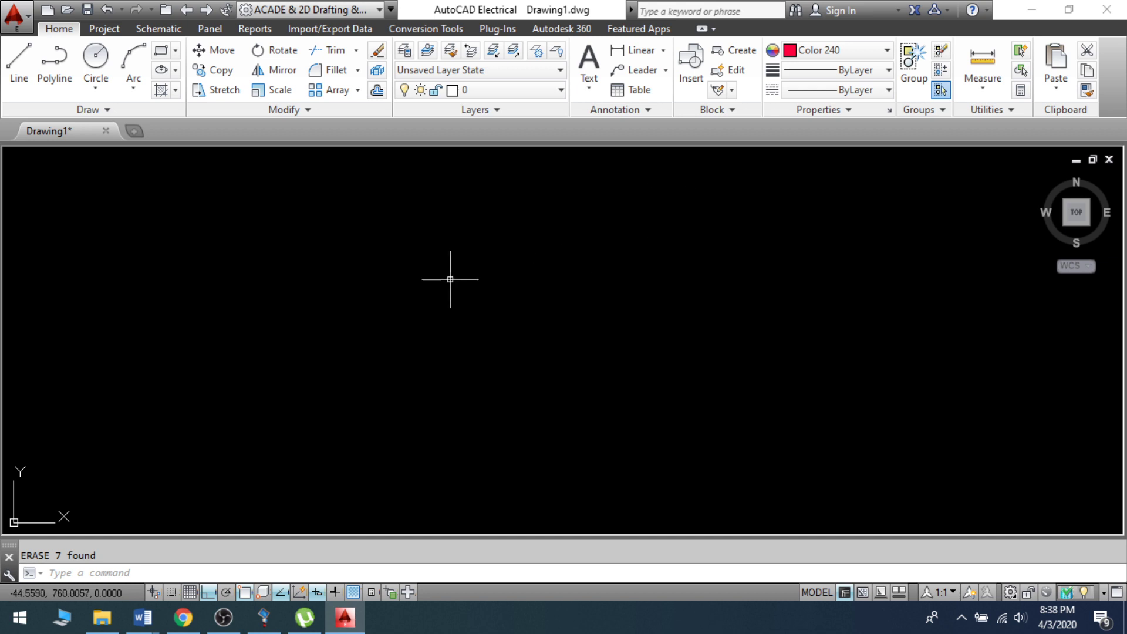
pyautogui.write('lw')
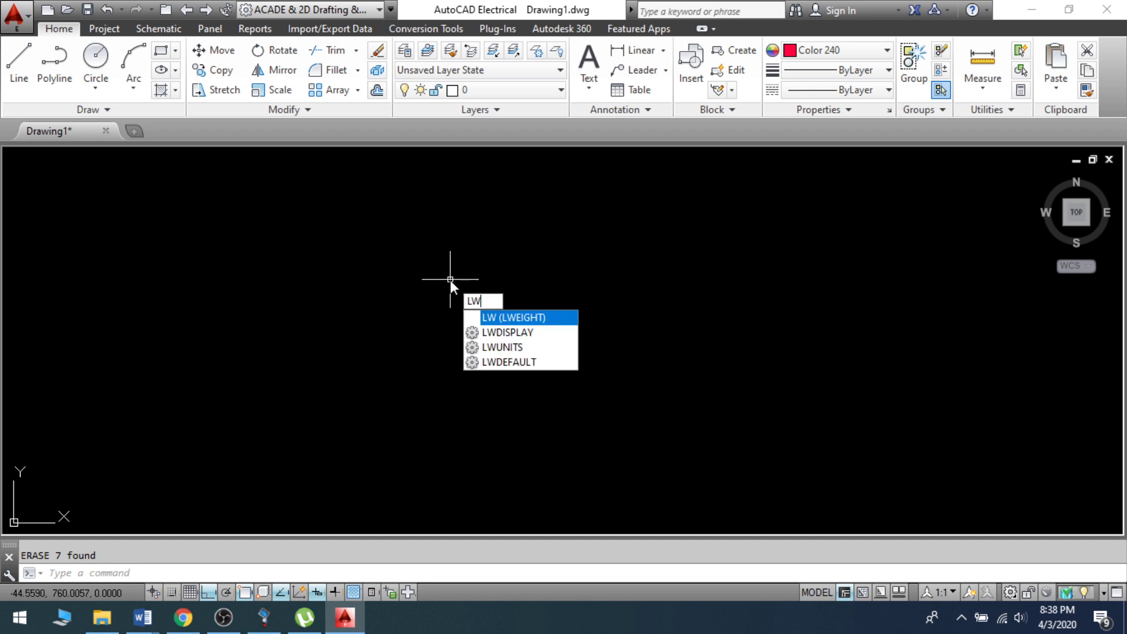
pyautogui.press('Return')
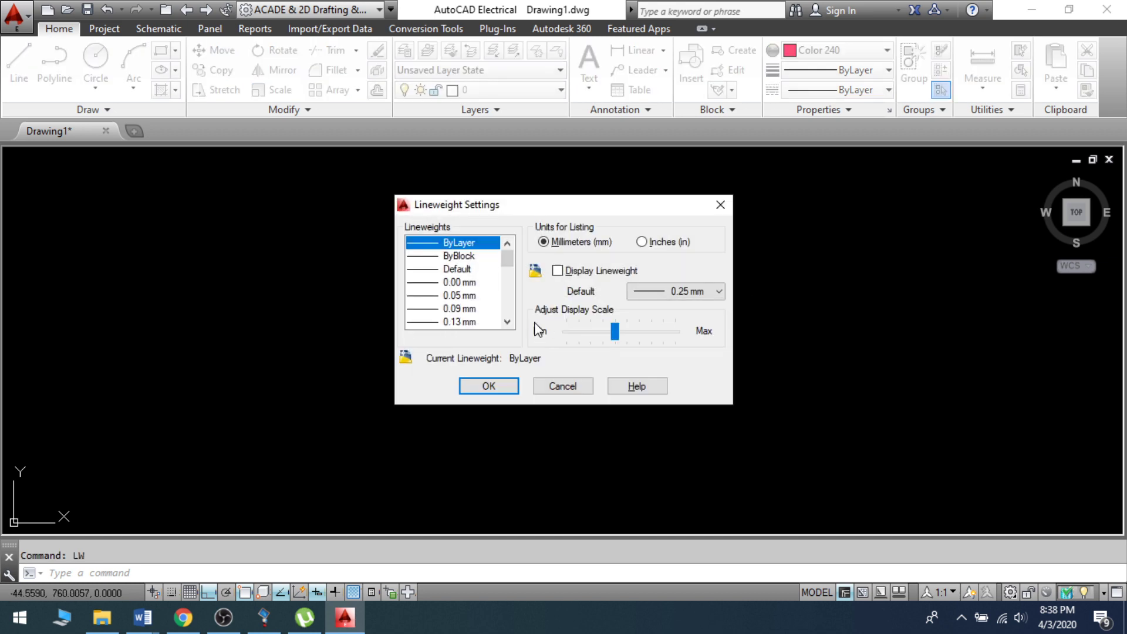
pyautogui.moveTo(506, 259); pyautogui.dragTo(508, 311)
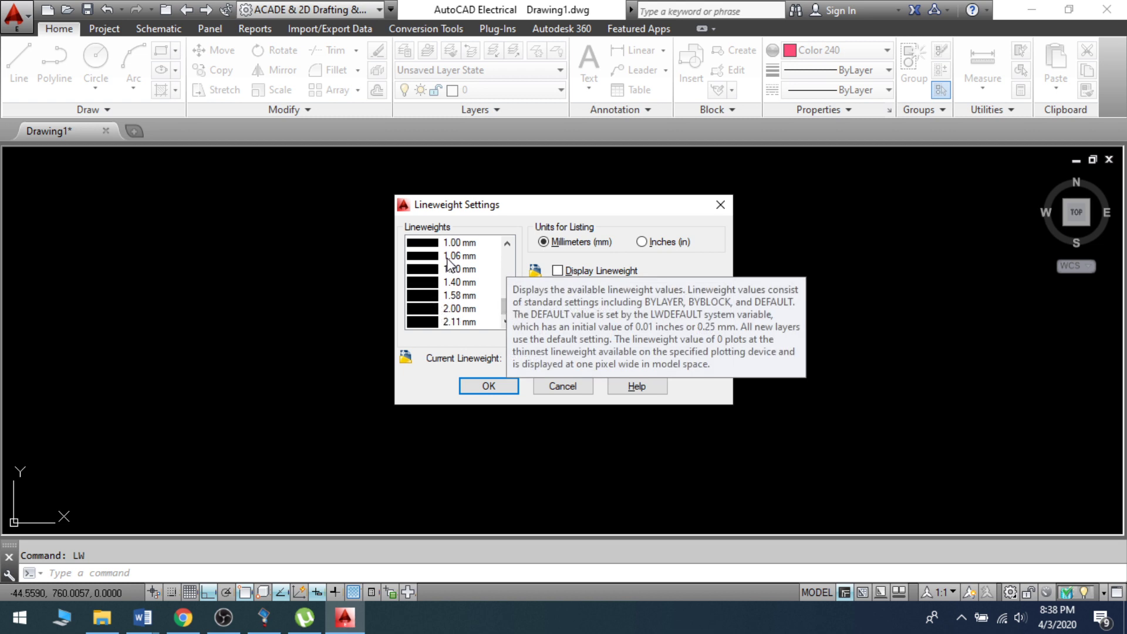
pyautogui.click(459, 310)
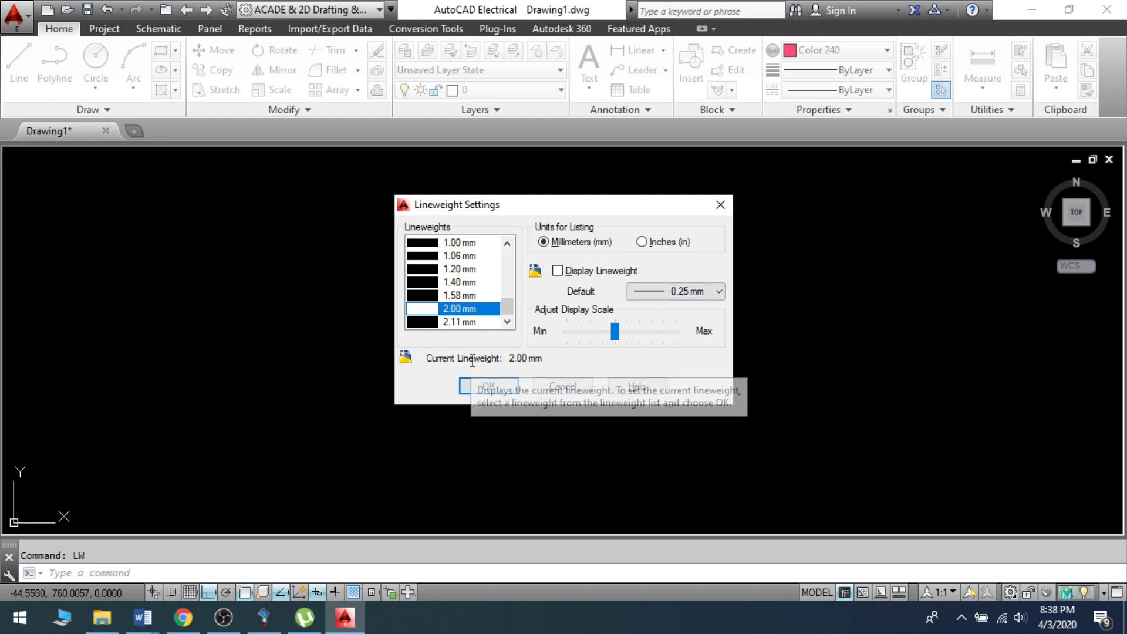
pyautogui.click(476, 386)
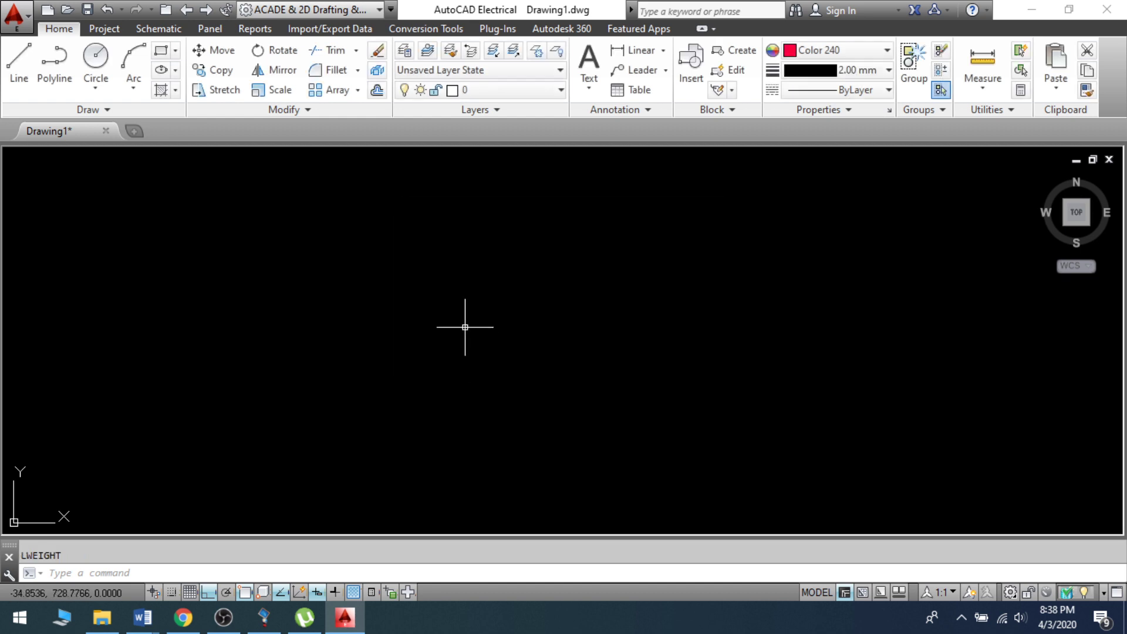
# Draw one horizontal red line with LINE and zoom to fit it.
pyautogui.write('K')
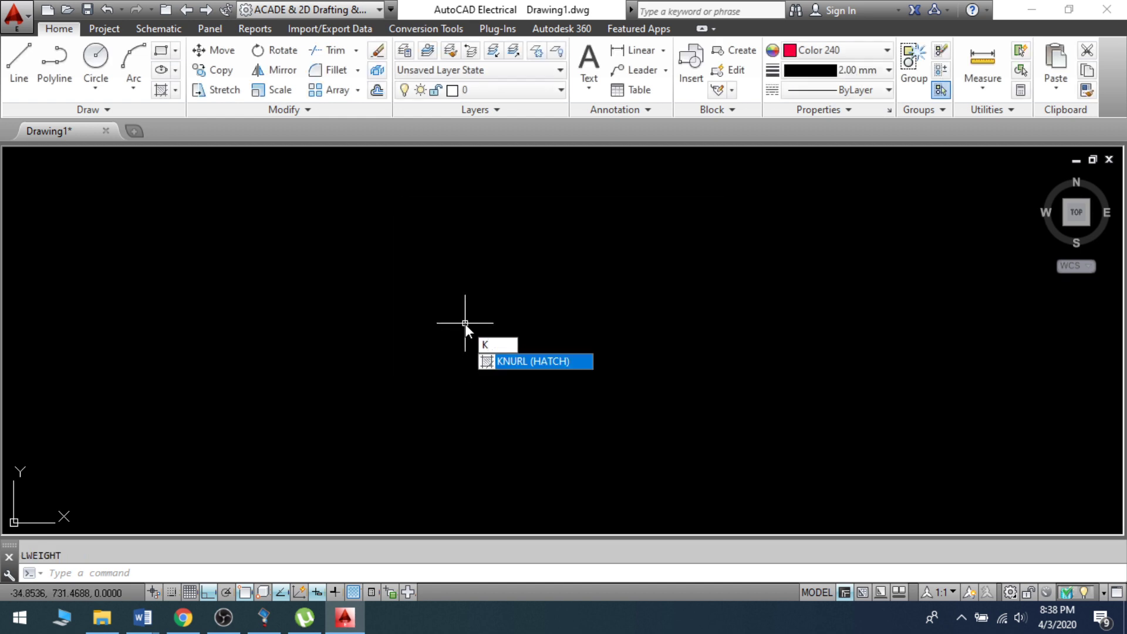
pyautogui.write('l')
pyautogui.press('BackSpace')
pyautogui.press('BackSpace')
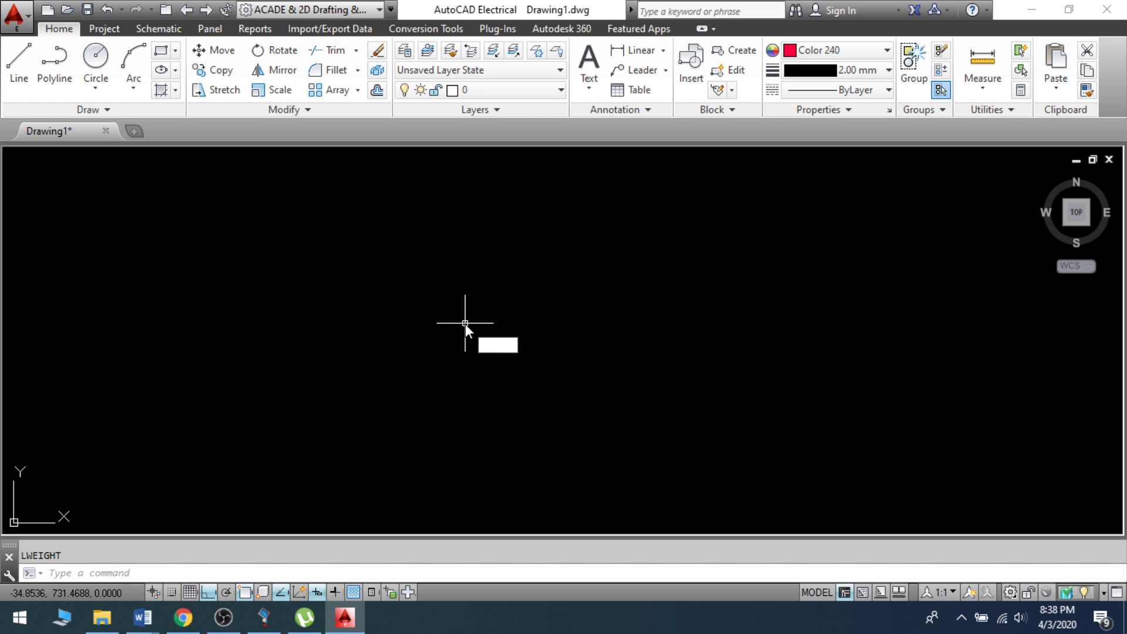
pyautogui.write('l')
pyautogui.press('Return')
pyautogui.click(357, 276)
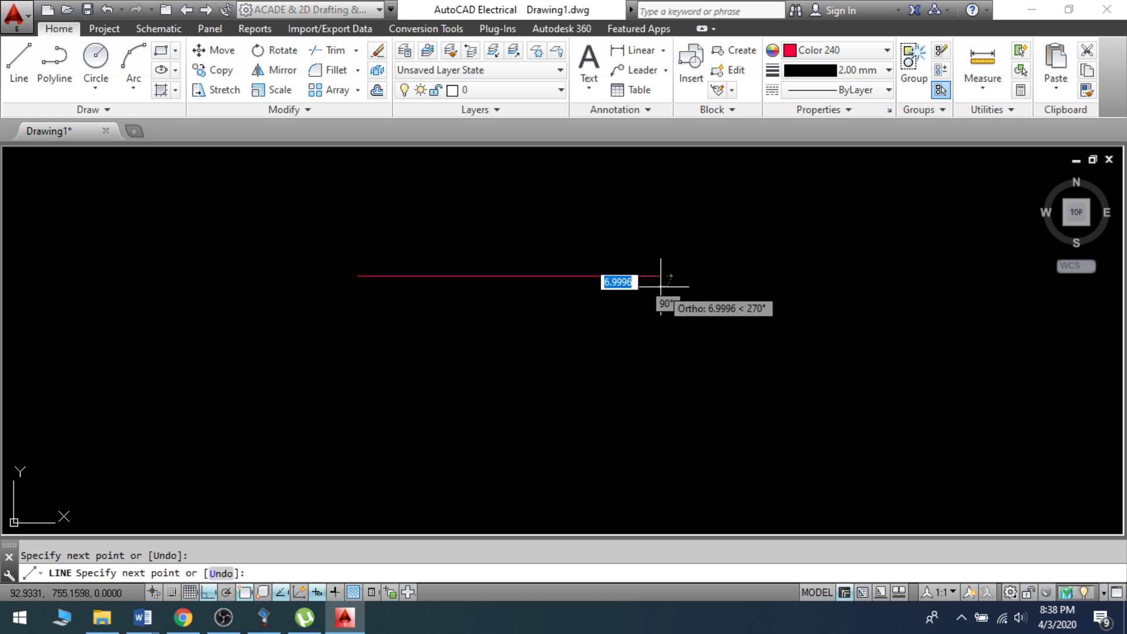
pyautogui.click(661, 287)
pyautogui.press('Return')
pyautogui.scroll(3, 481, 280)
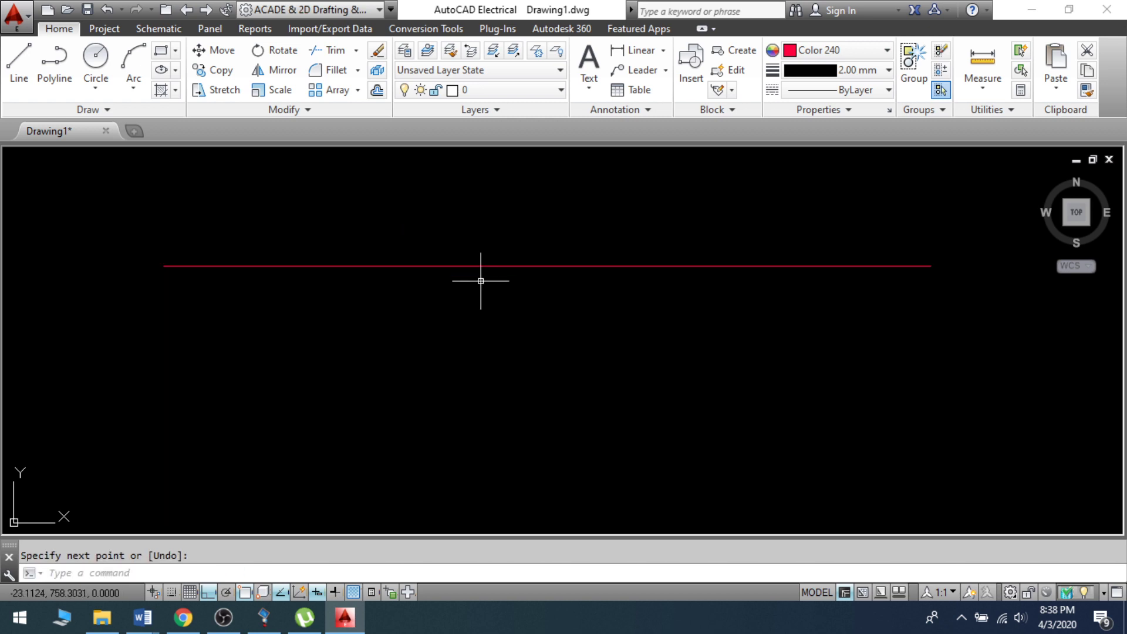
pyautogui.press('Escape')
pyautogui.middleClick(494, 358)
pyautogui.middleClick(494, 357)
pyautogui.scroll(-4, 494, 359)
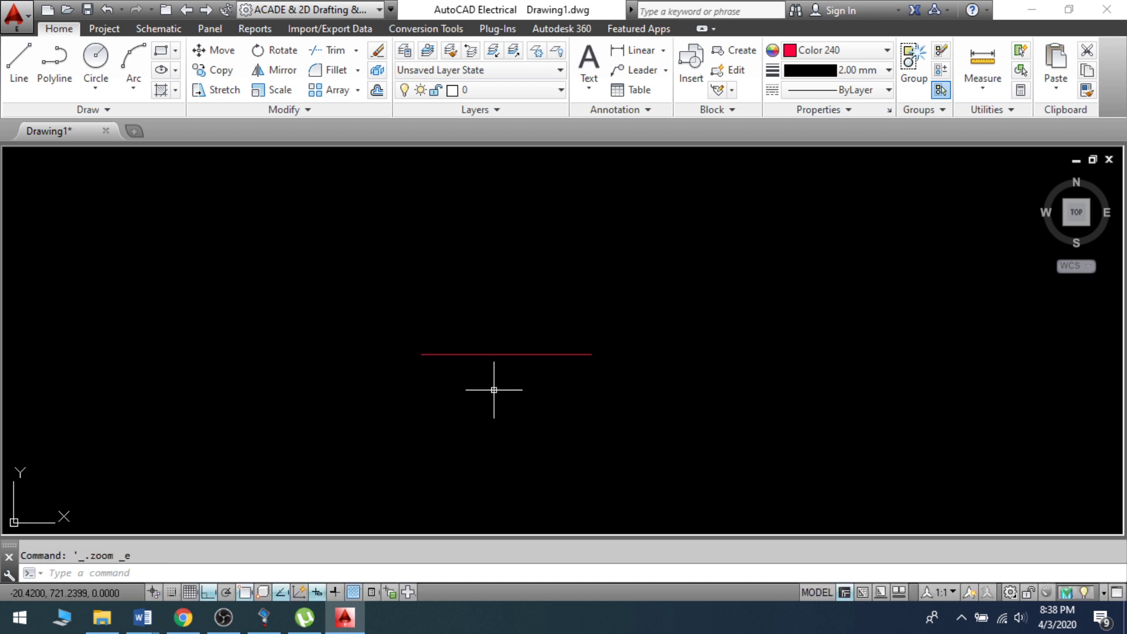
pyautogui.scroll(5, 498, 369)
pyautogui.scroll(-3, 519, 249)
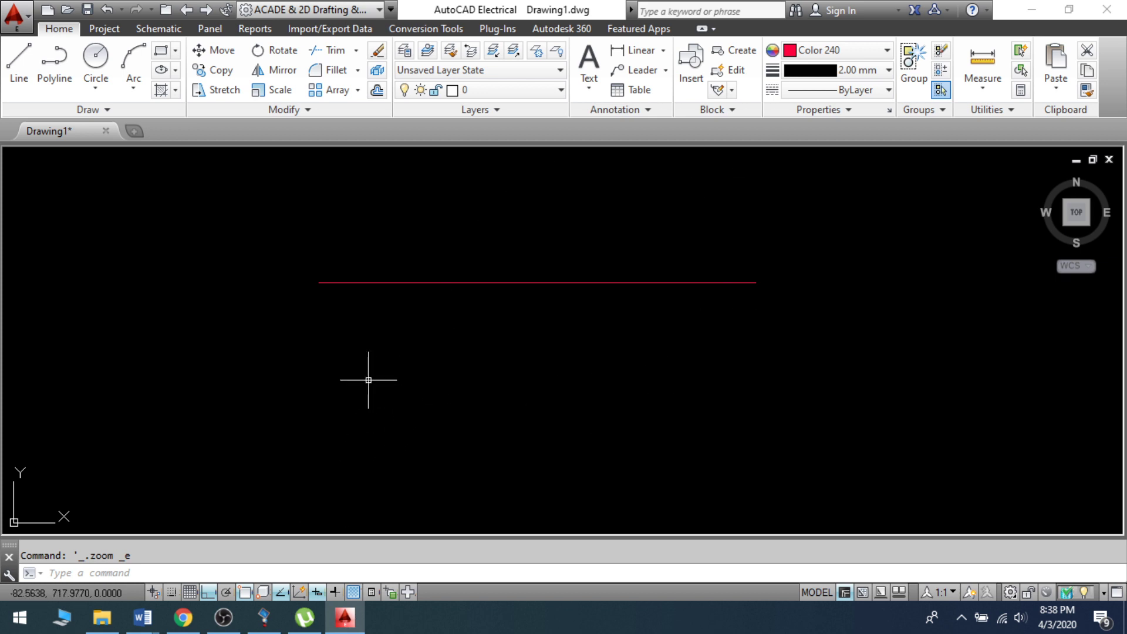
# Turn on lineweight display and give the red line a 0.30 mm lineweight.
pyautogui.click(329, 594)
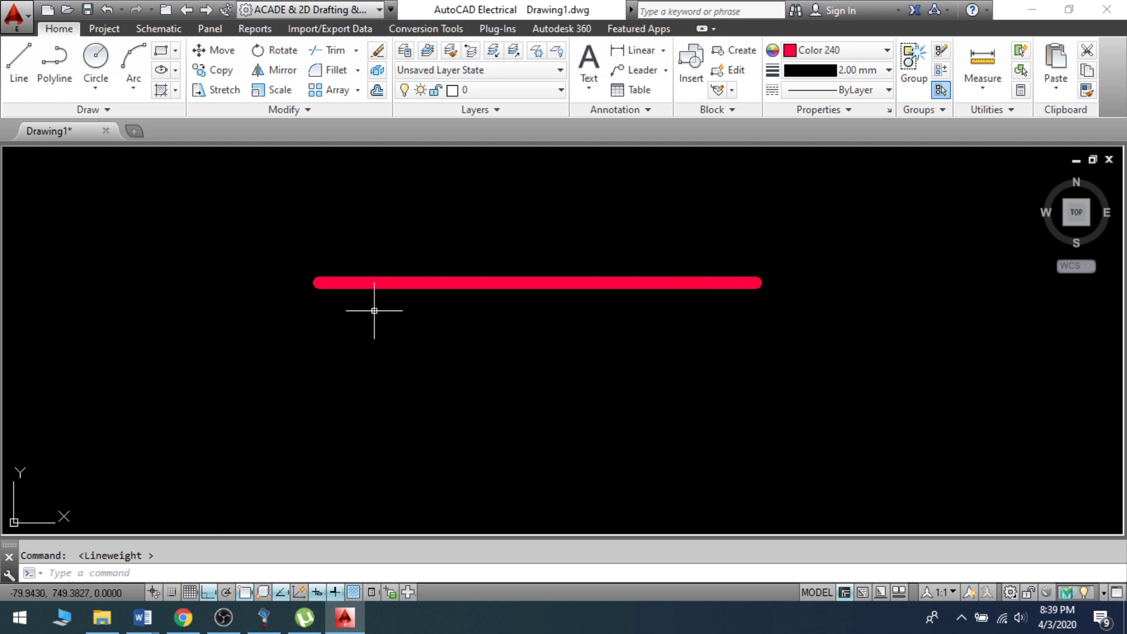
pyautogui.click(863, 71)
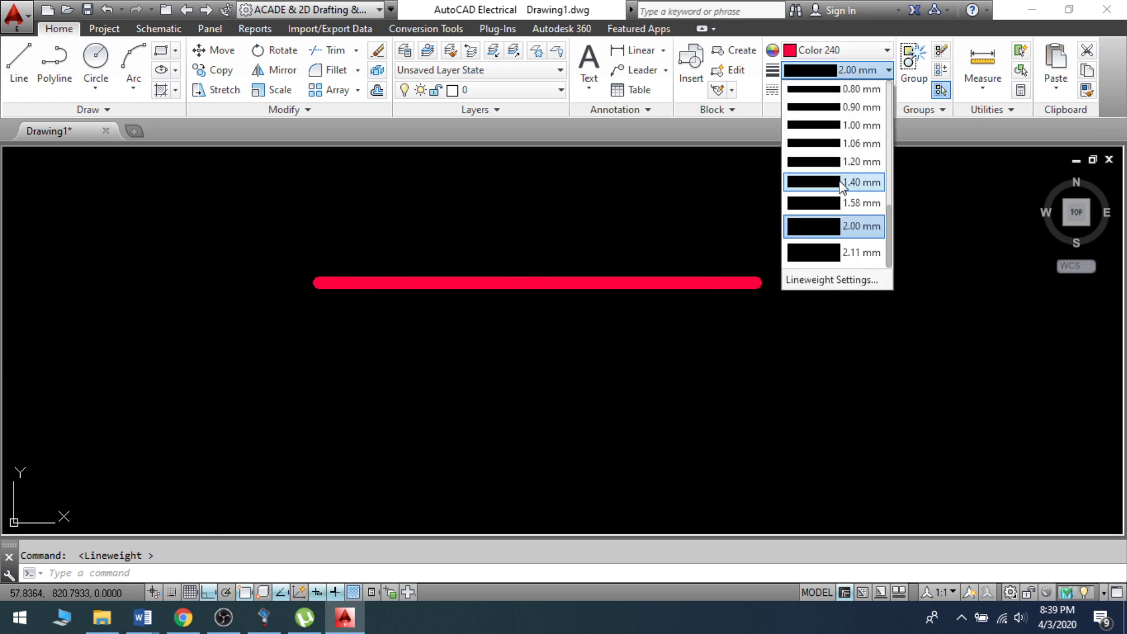
pyautogui.click(240, 224)
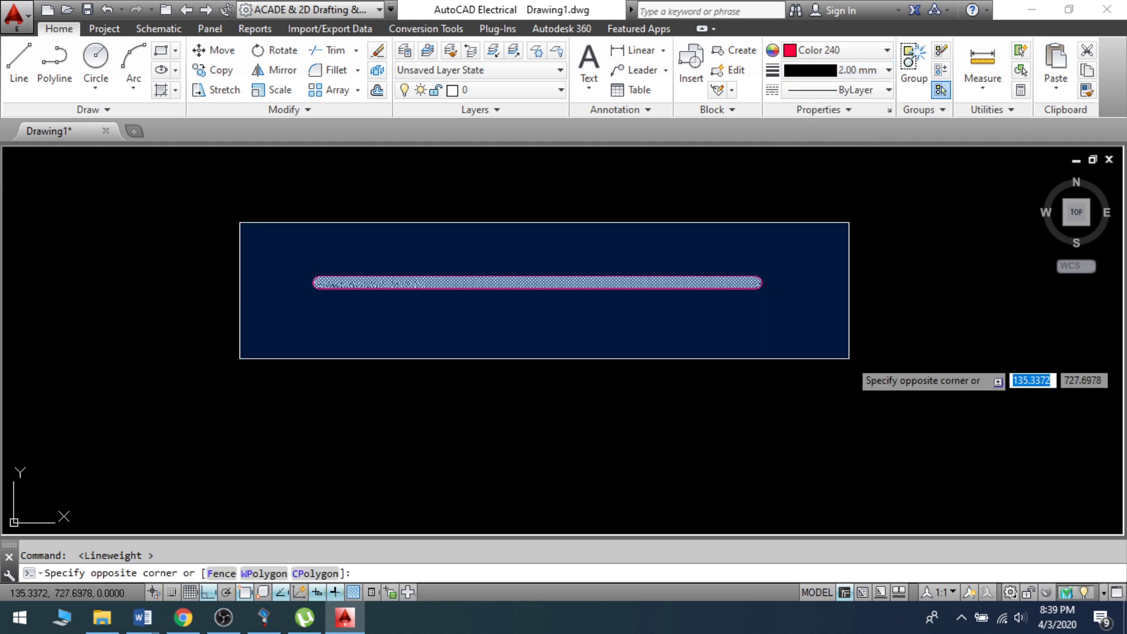
pyautogui.click(849, 357)
pyautogui.click(885, 71)
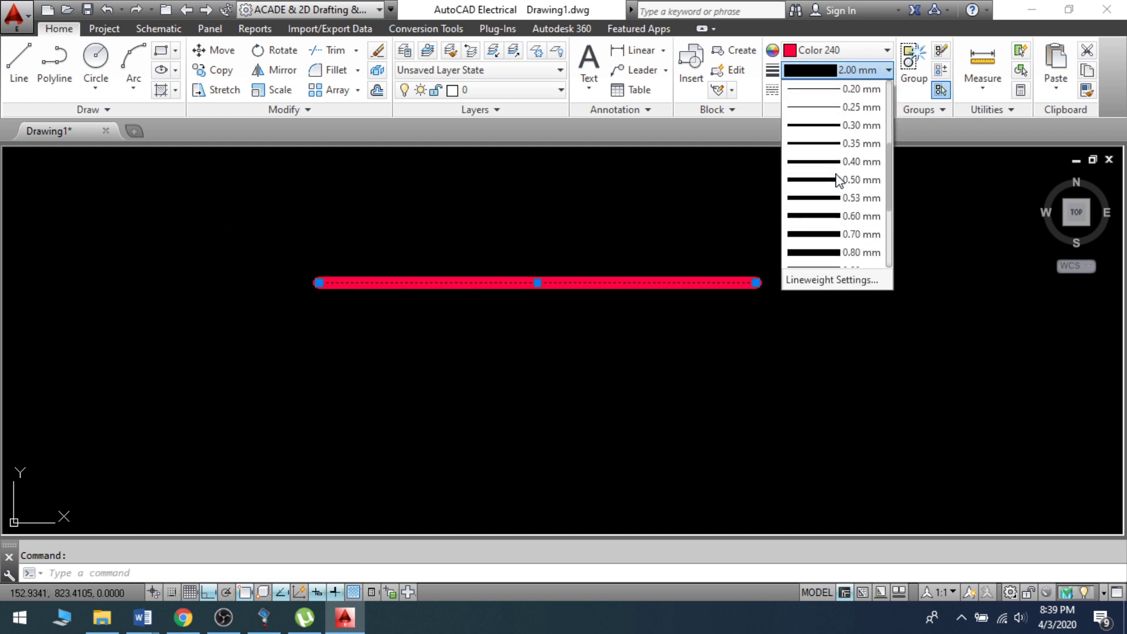
pyautogui.click(840, 123)
pyautogui.press('Escape')
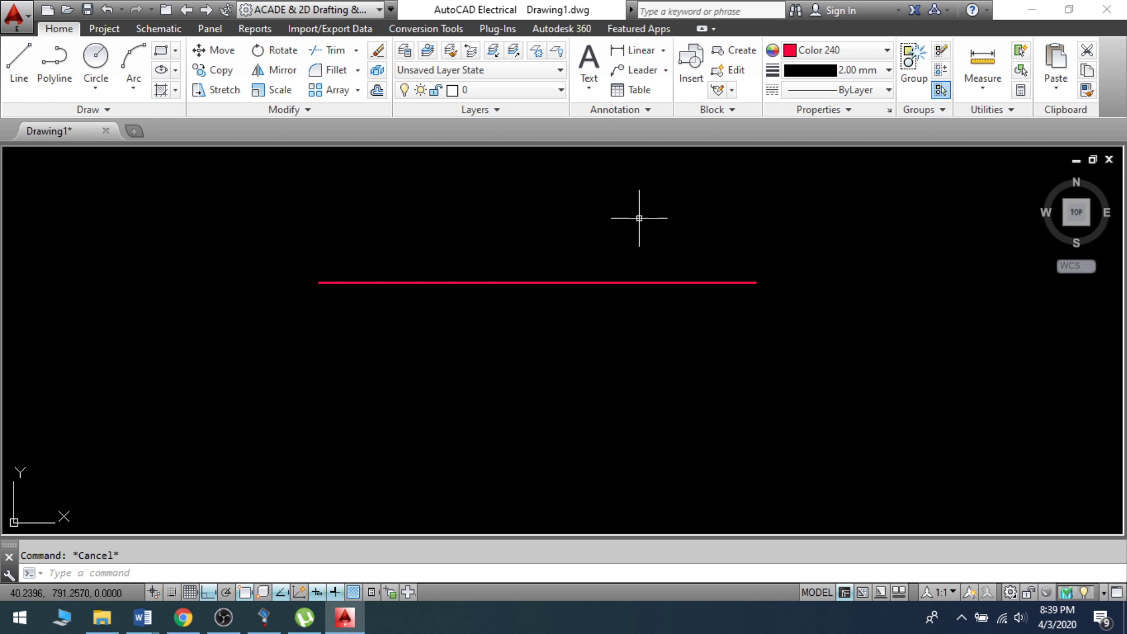
pyautogui.click(227, 216)
pyautogui.click(411, 258)
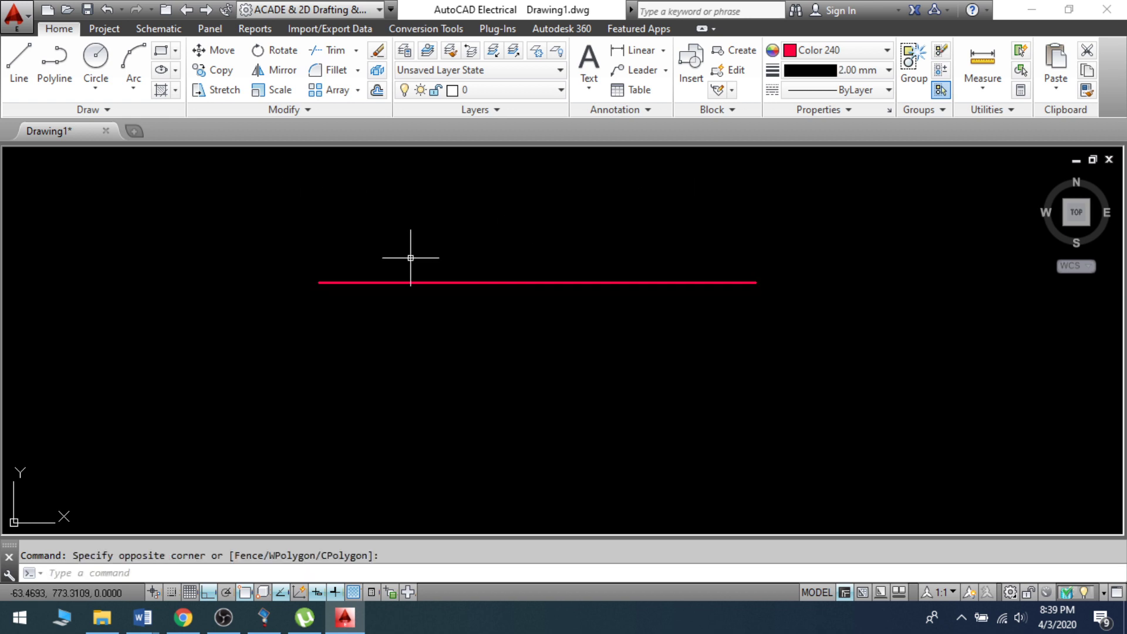
# Tick Display Lineweight in the LW dialog and set LWDISPLAY to on.
pyautogui.write('lw')
pyautogui.press('Return')
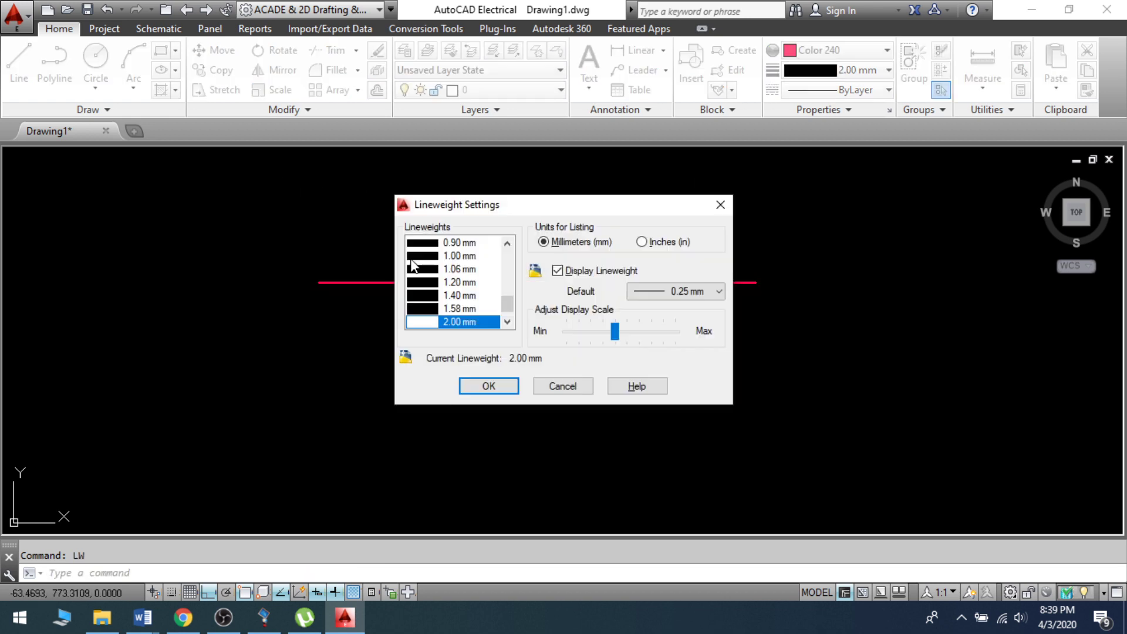
pyautogui.click(588, 274)
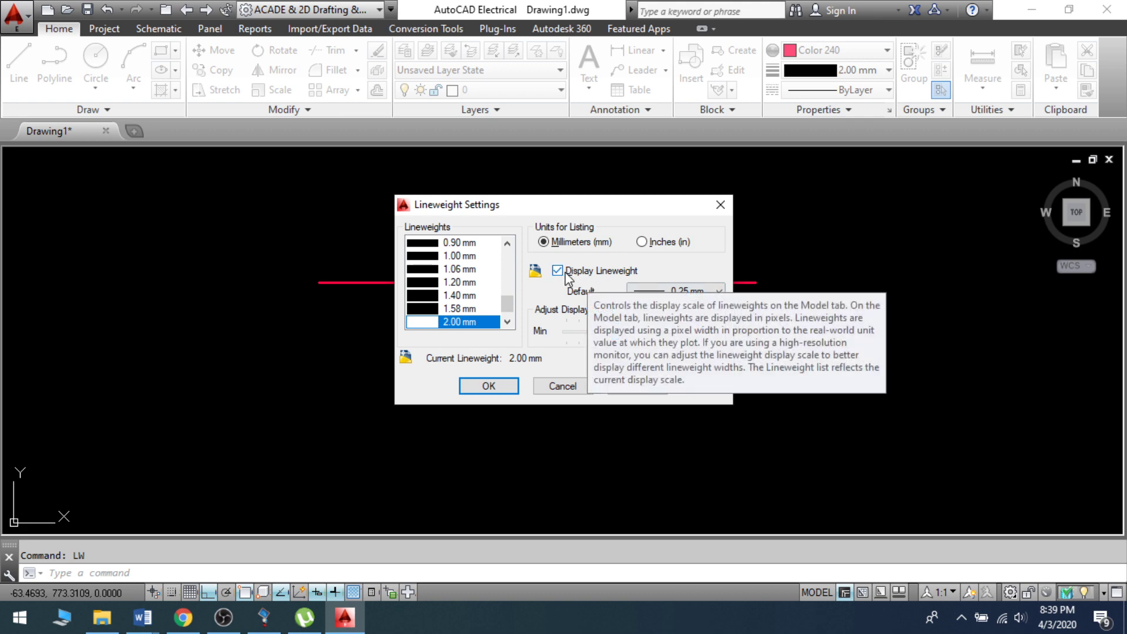
pyautogui.click(560, 276)
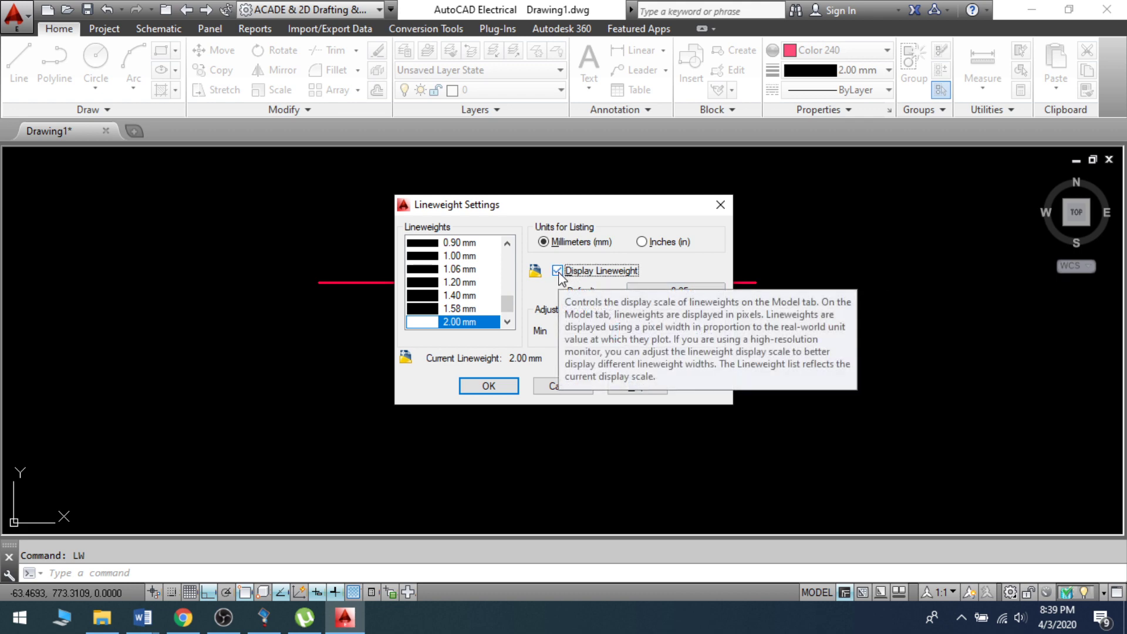
pyautogui.click(488, 385)
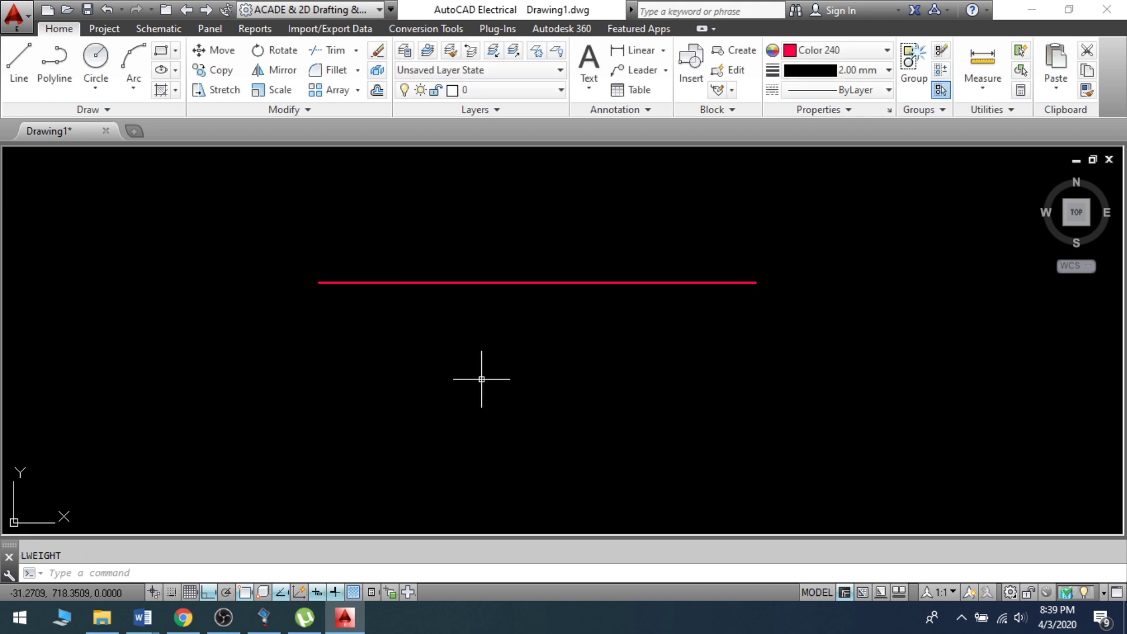
pyautogui.write('LWDISp')
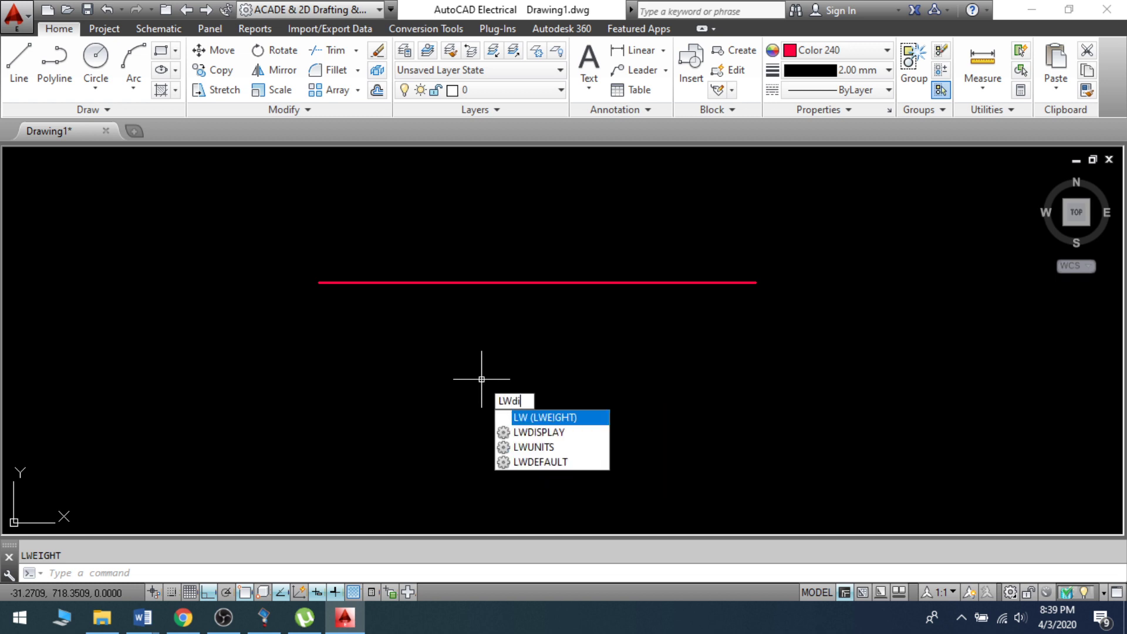
pyautogui.write('LAY')
pyautogui.press('Return')
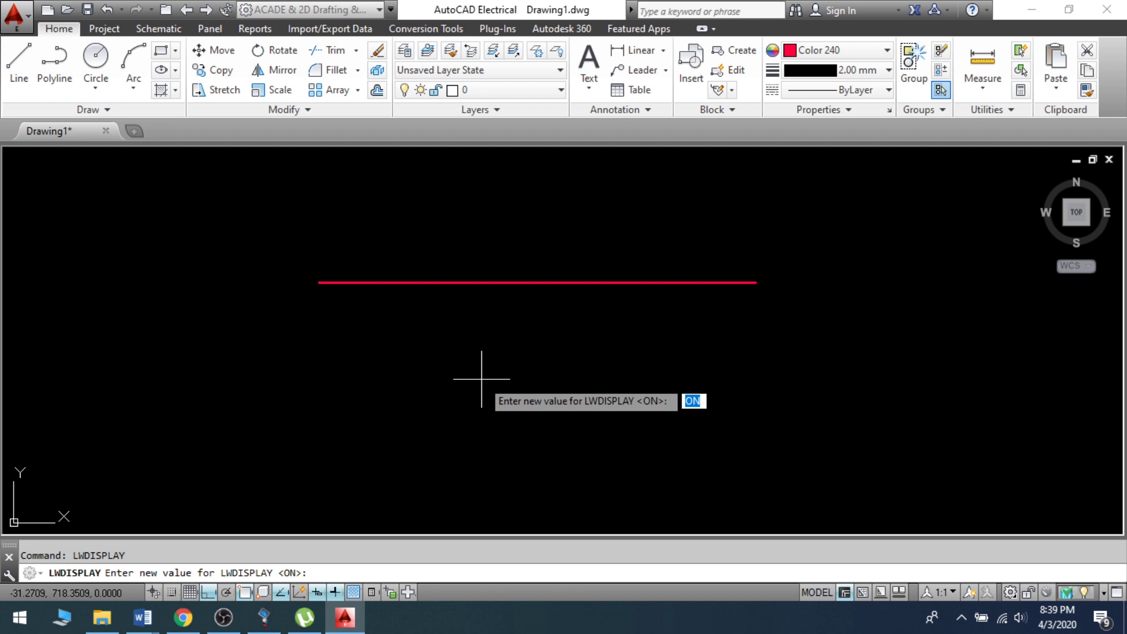
pyautogui.write('on')
pyautogui.press('Return')
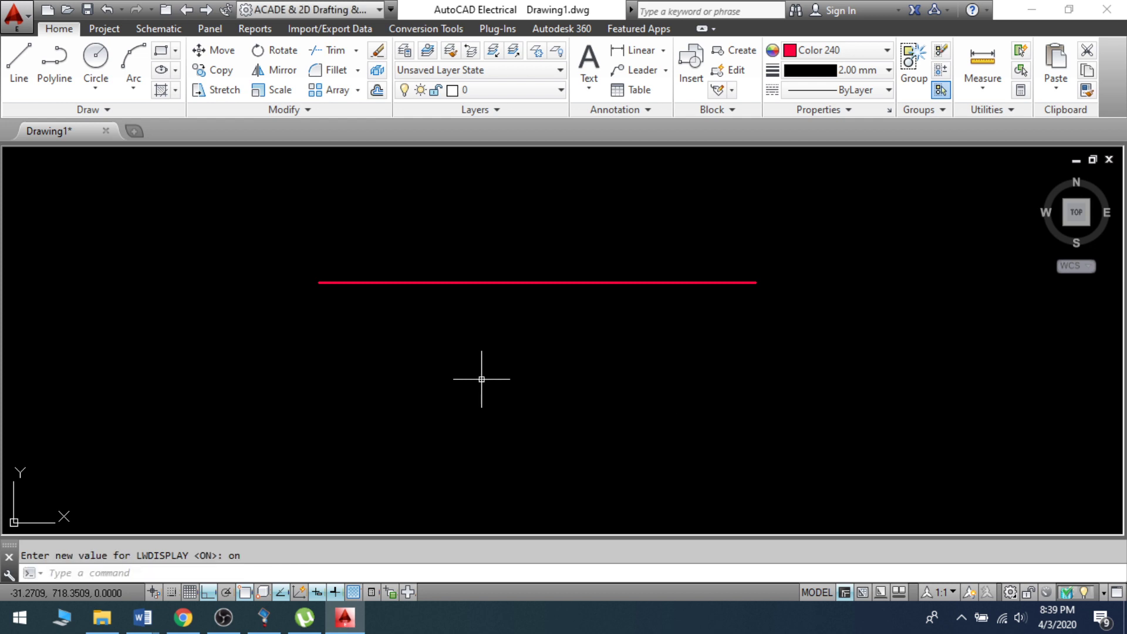
pyautogui.click(335, 592)
# Window-select the red line and delete it.
pyautogui.click(189, 238)
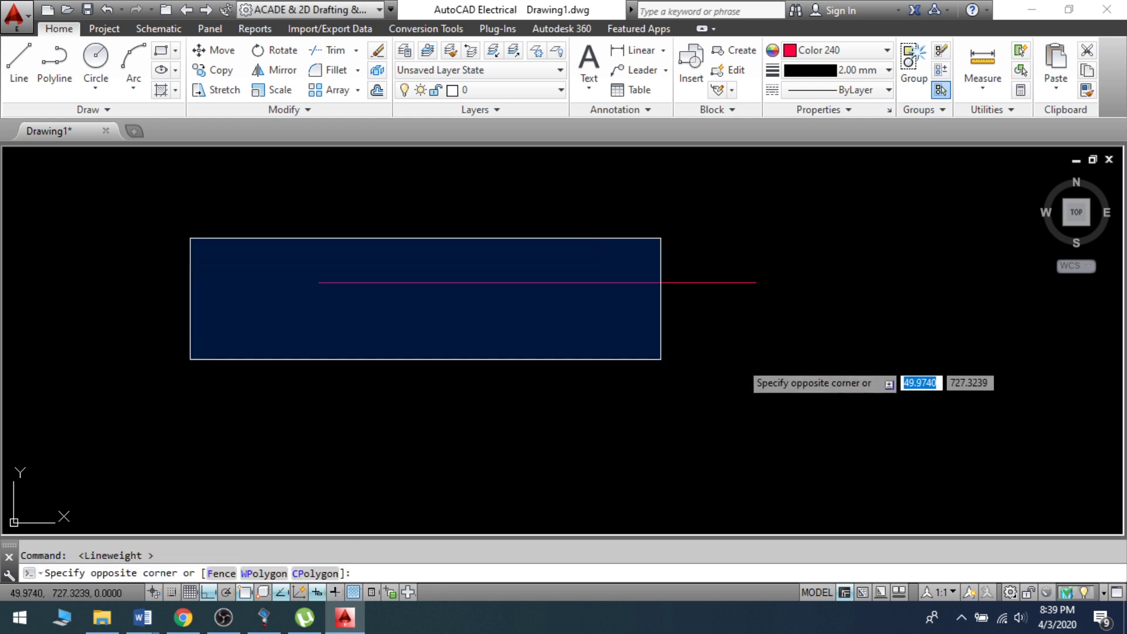
pyautogui.click(825, 359)
pyautogui.press('Delete')
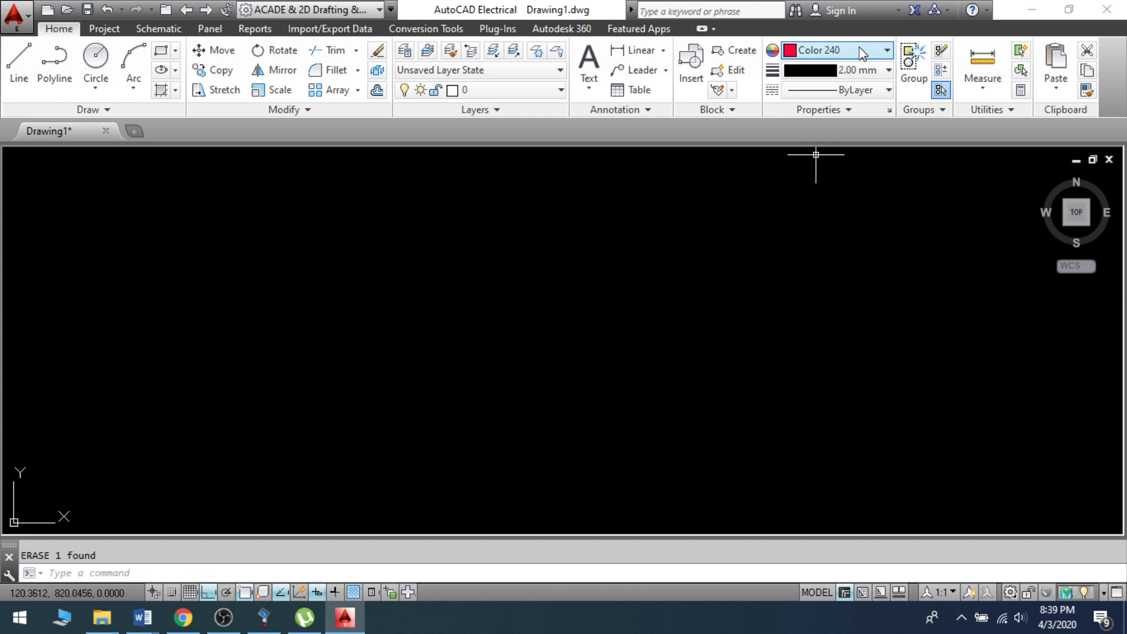
# Set the lineweight for new objects to ByLayer, leaving the linetype unchanged.
pyautogui.click(852, 70)
pyautogui.scroll(2, 859, 175)
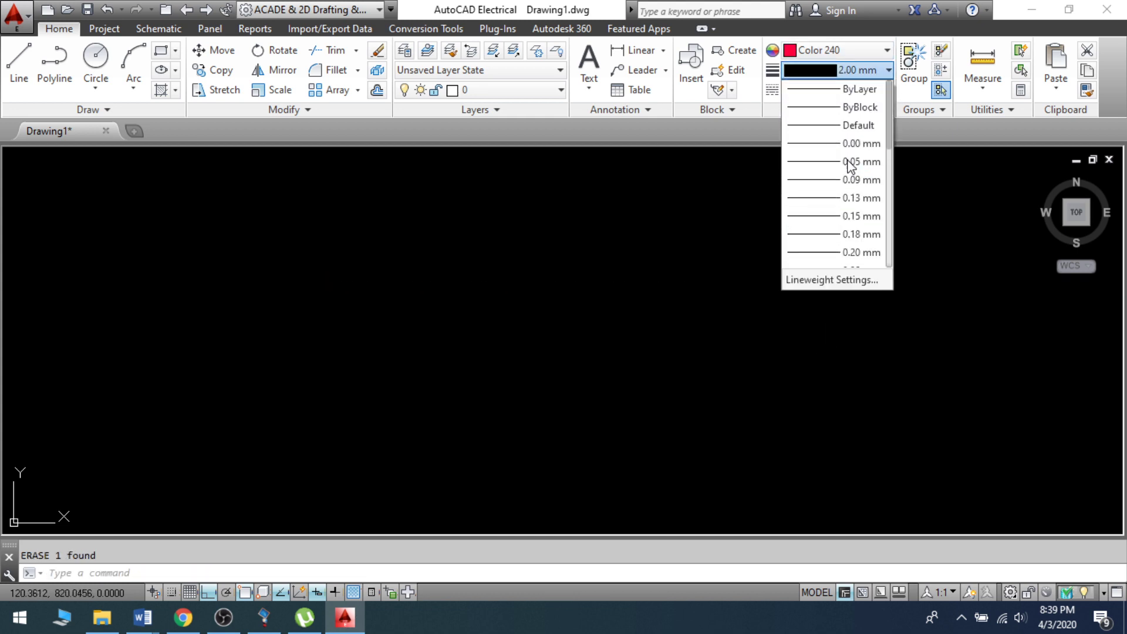
pyautogui.click(846, 91)
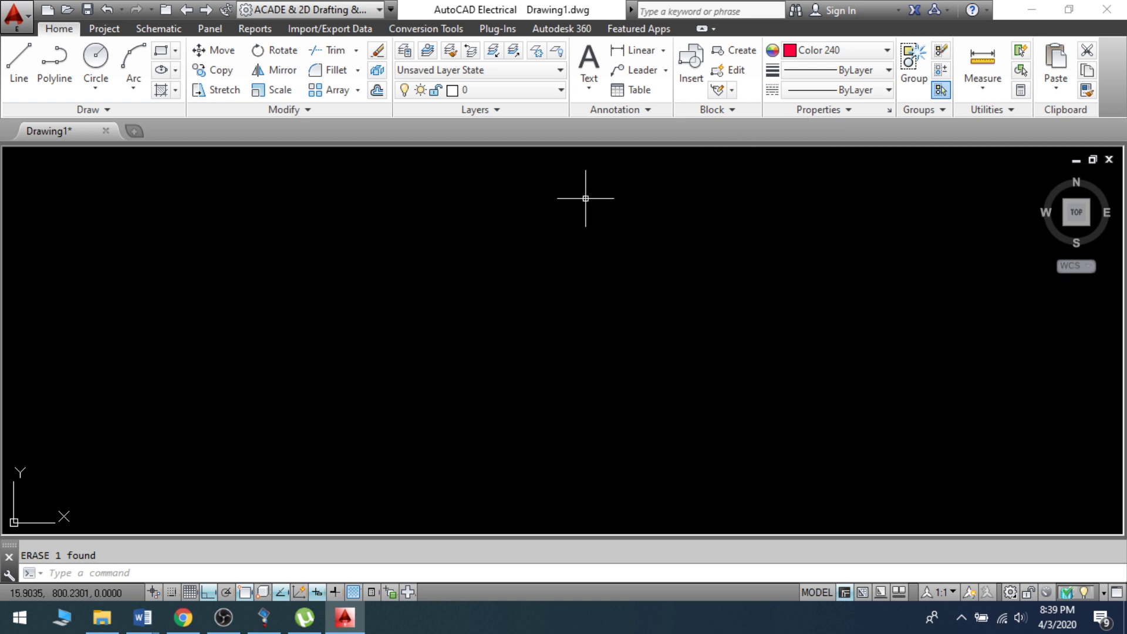
pyautogui.click(882, 88)
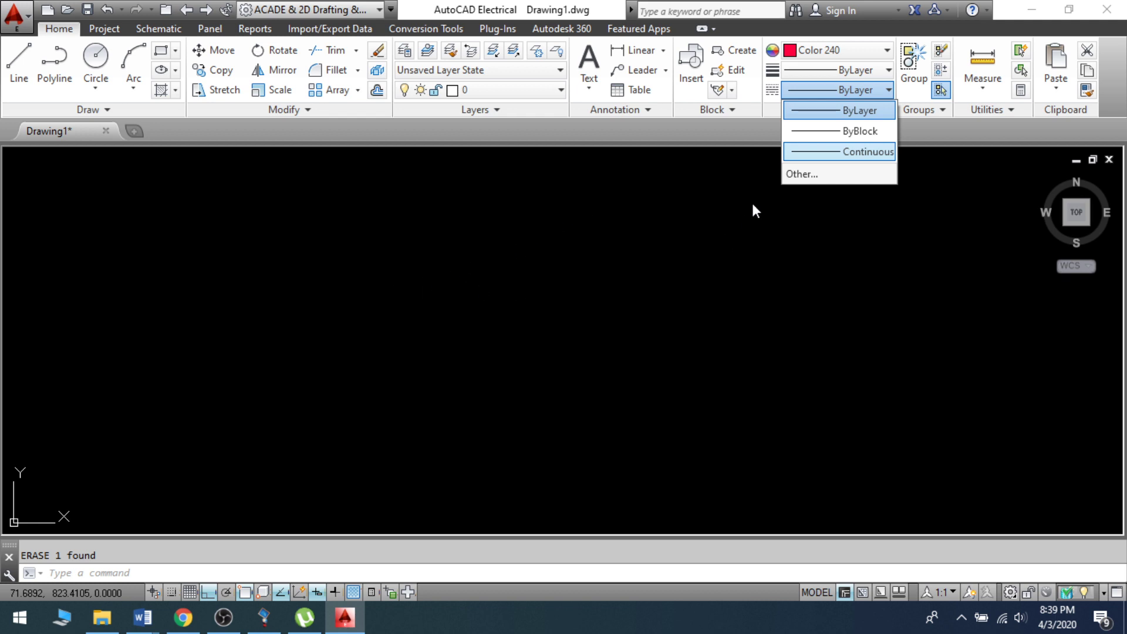
pyautogui.click(437, 330)
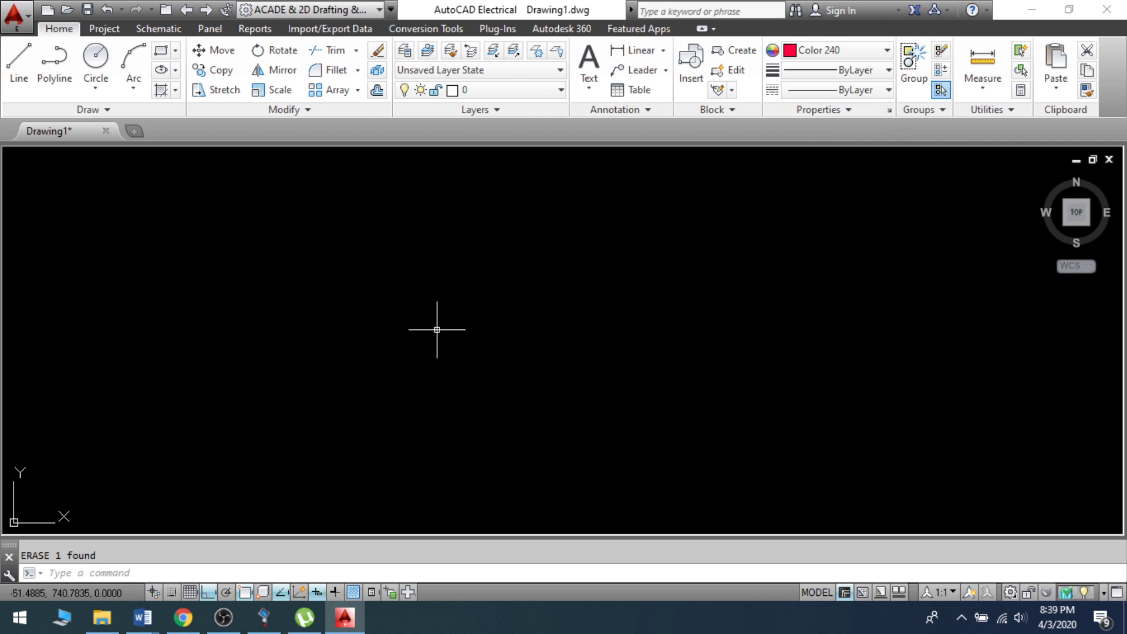
# Load every linetype from acad.lin, including the ACAD_ISO, CENTER and DASHDOT styles, with LT.
pyautogui.write('lt')
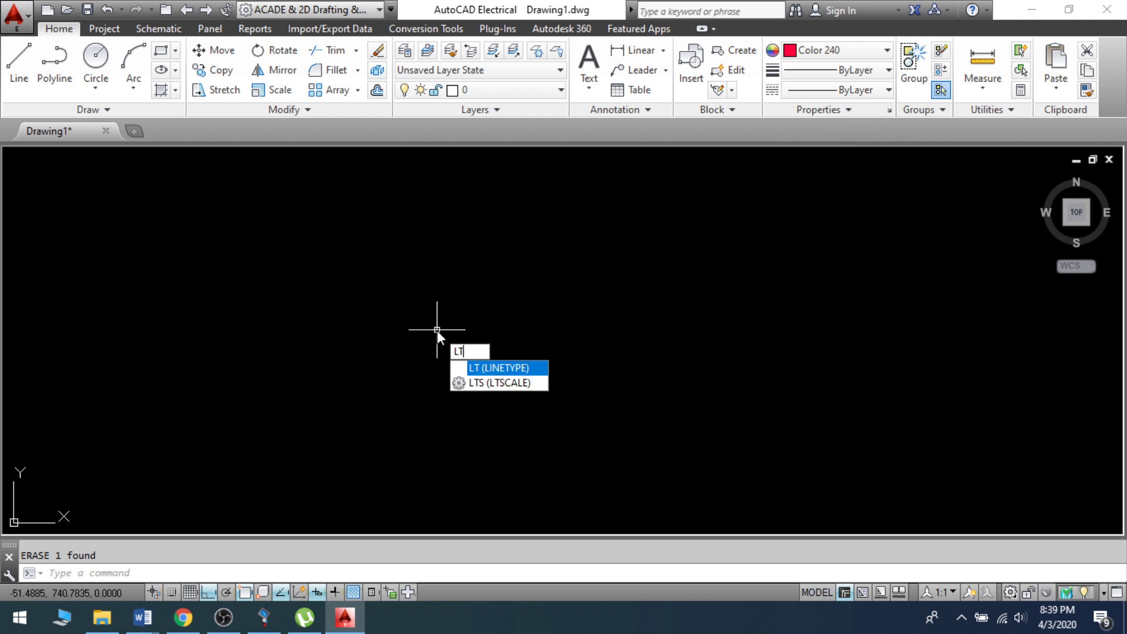
pyautogui.press('Return')
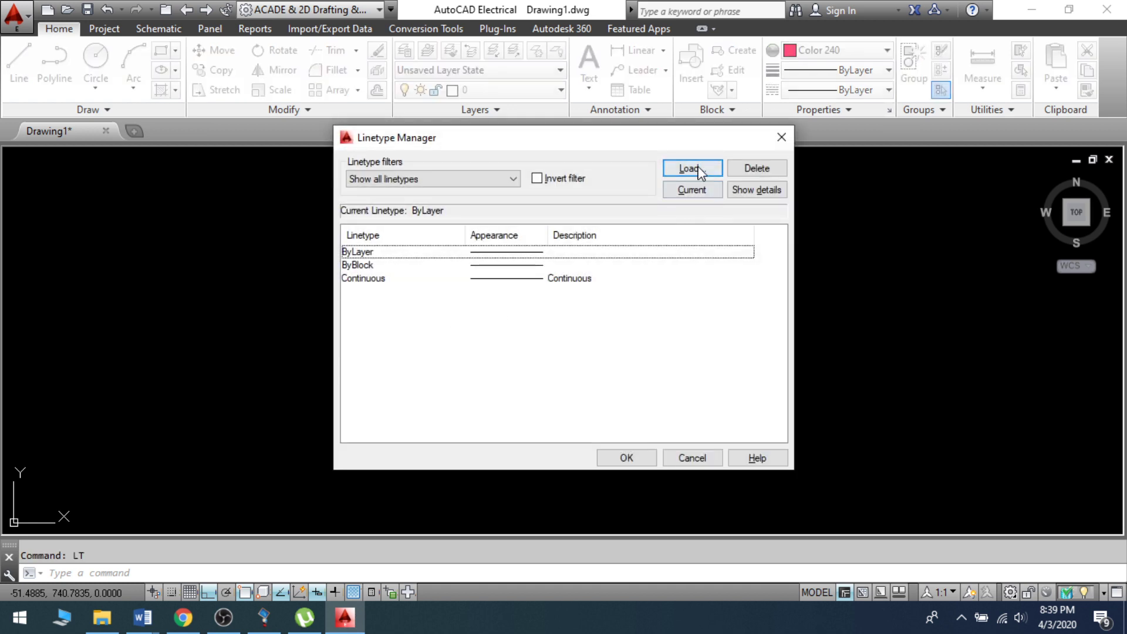
pyautogui.click(693, 169)
pyautogui.click(476, 317)
pyautogui.scroll(-7, 482, 312)
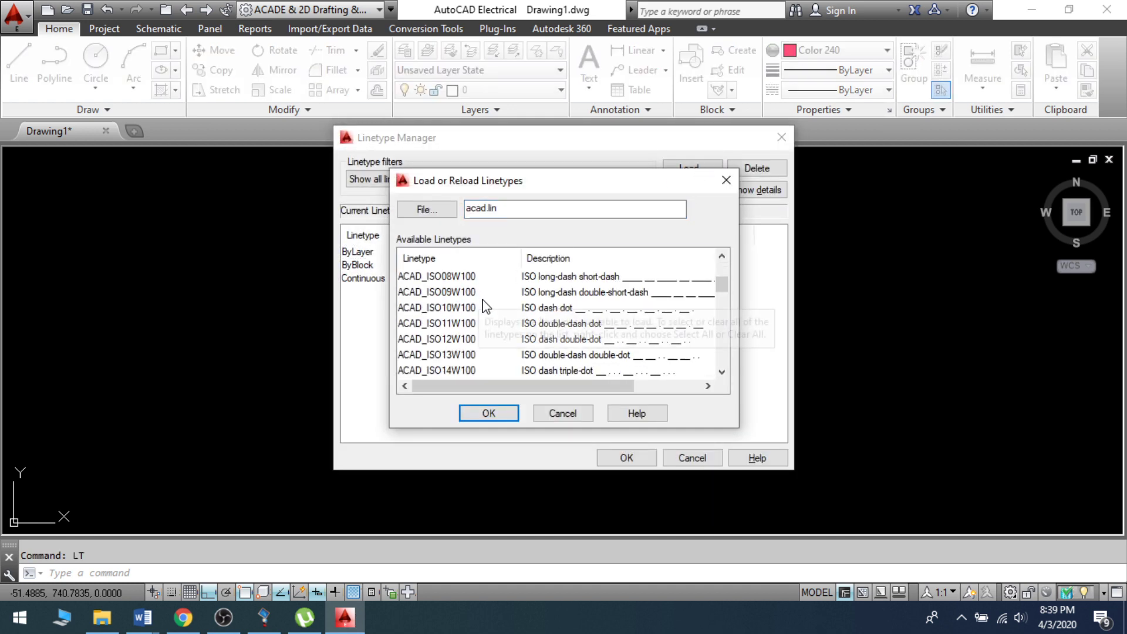
pyautogui.scroll(-6, 491, 319)
pyautogui.scroll(13, 491, 319)
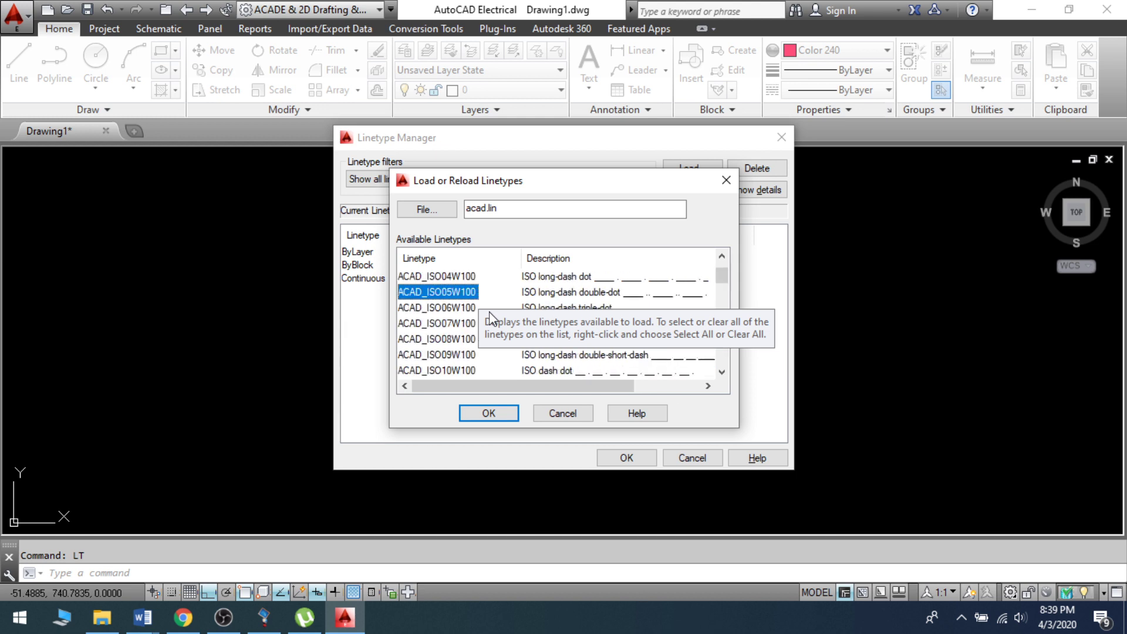
pyautogui.click(557, 281)
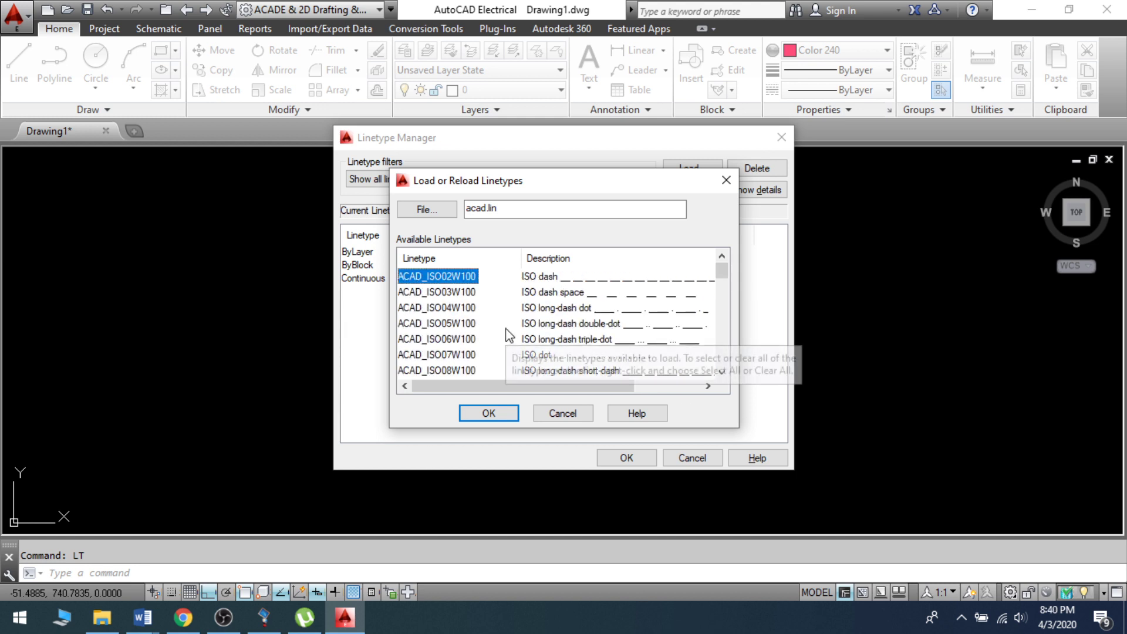
pyautogui.hotkey('ctrl', 'a')
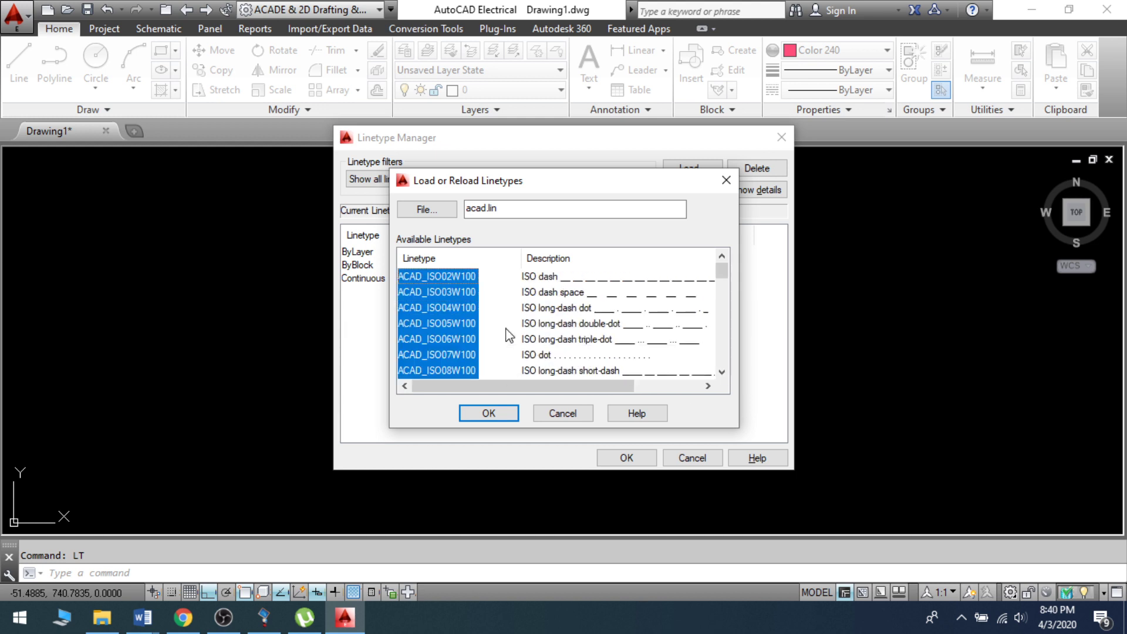
pyautogui.click(493, 414)
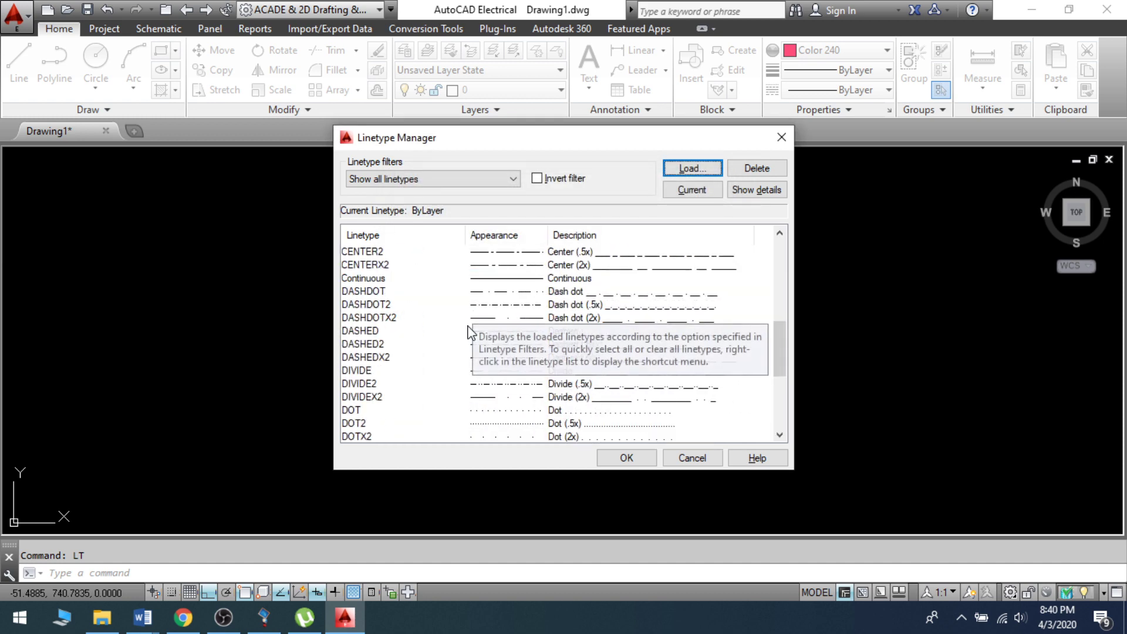
# Close the Linetype Manager and make HIDDEN the current linetype.
pyautogui.click(626, 458)
pyautogui.click(846, 90)
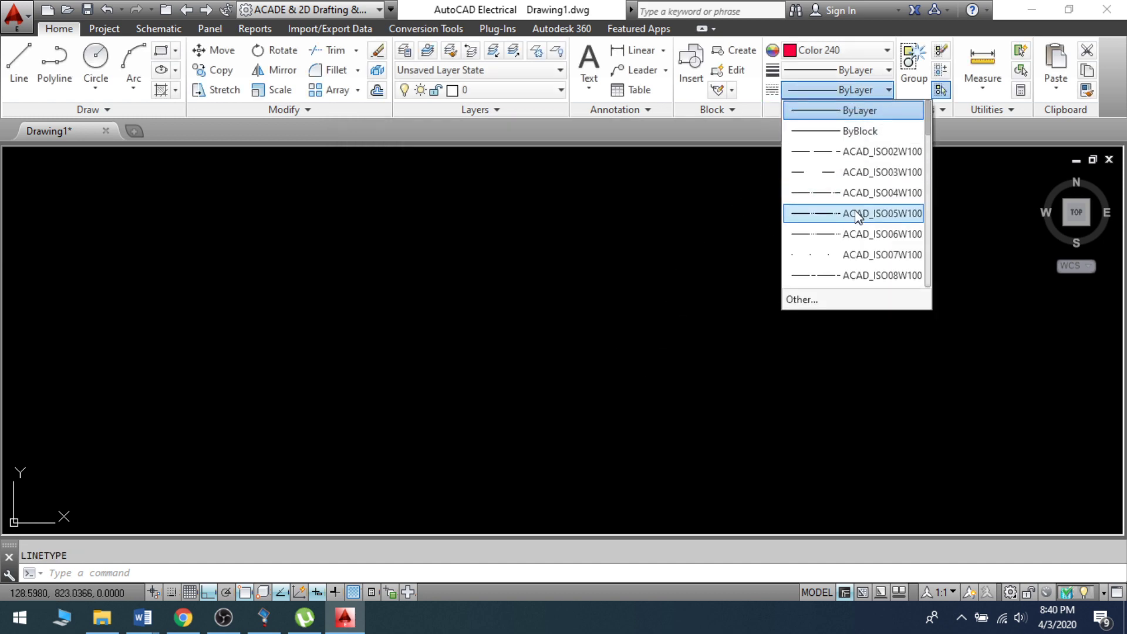
pyautogui.scroll(-12, 857, 217)
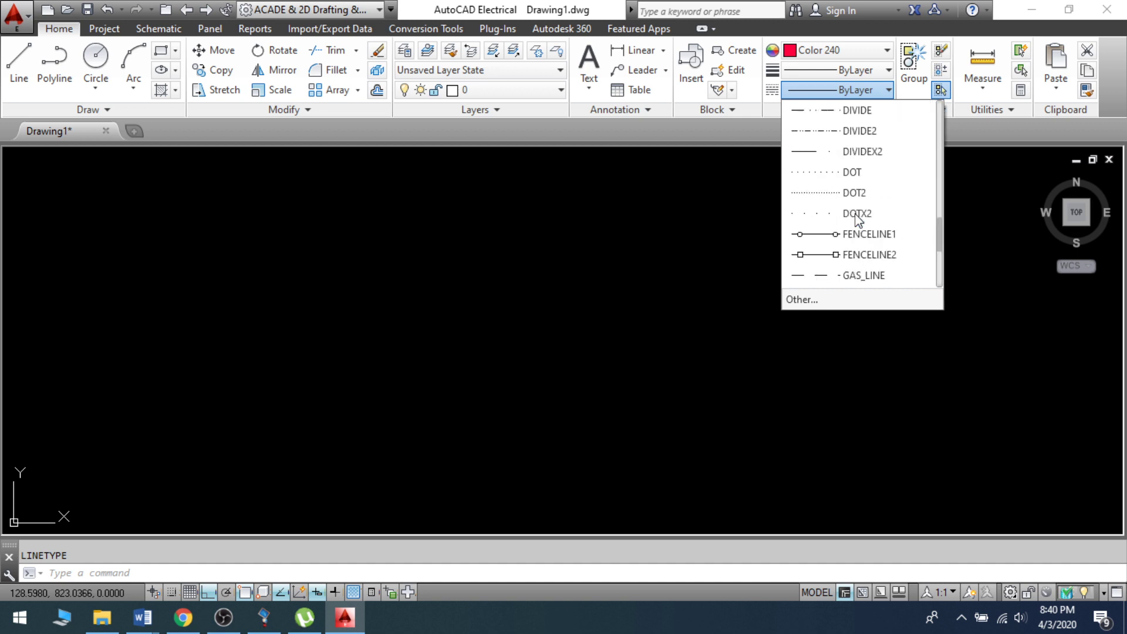
pyautogui.scroll(8, 857, 217)
pyautogui.scroll(-3, 857, 217)
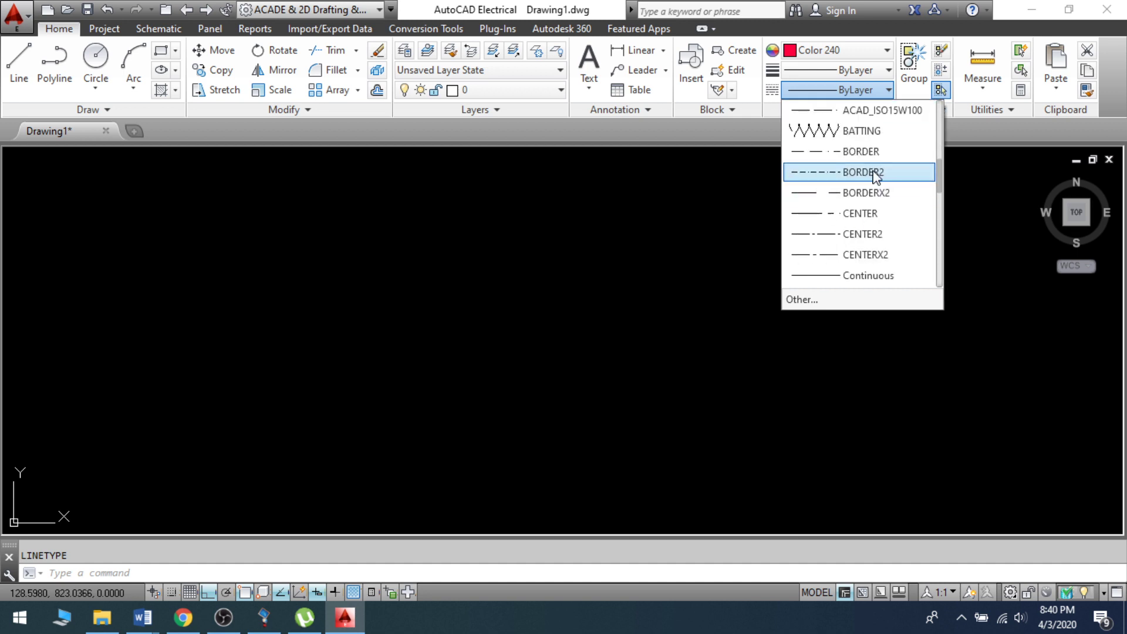
pyautogui.scroll(-3, 849, 194)
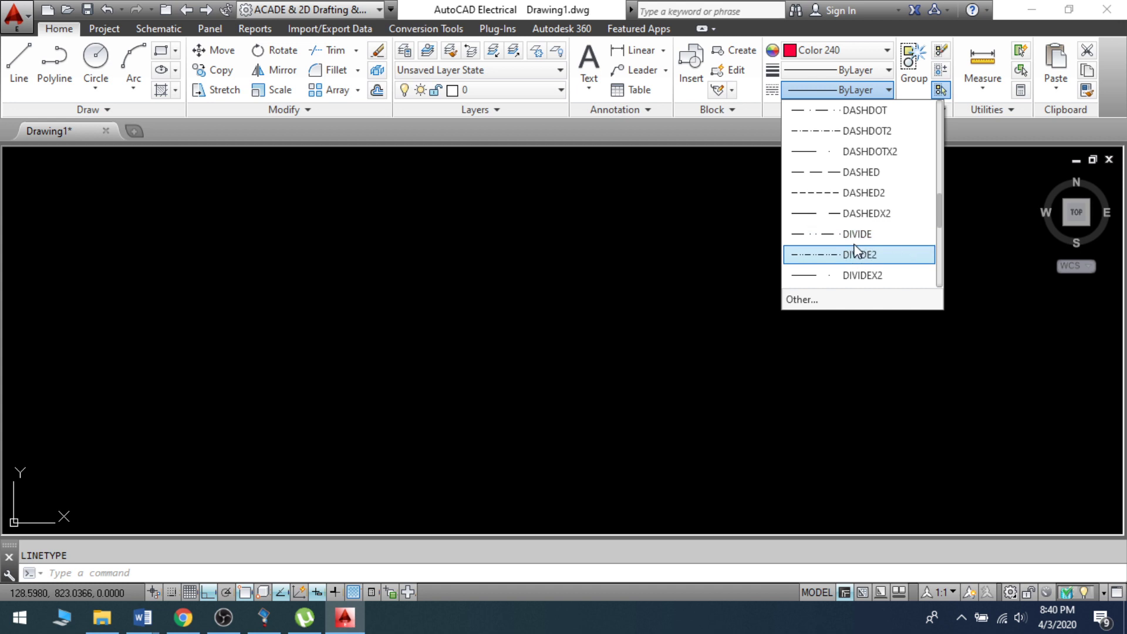
pyautogui.scroll(-3, 847, 238)
pyautogui.click(830, 233)
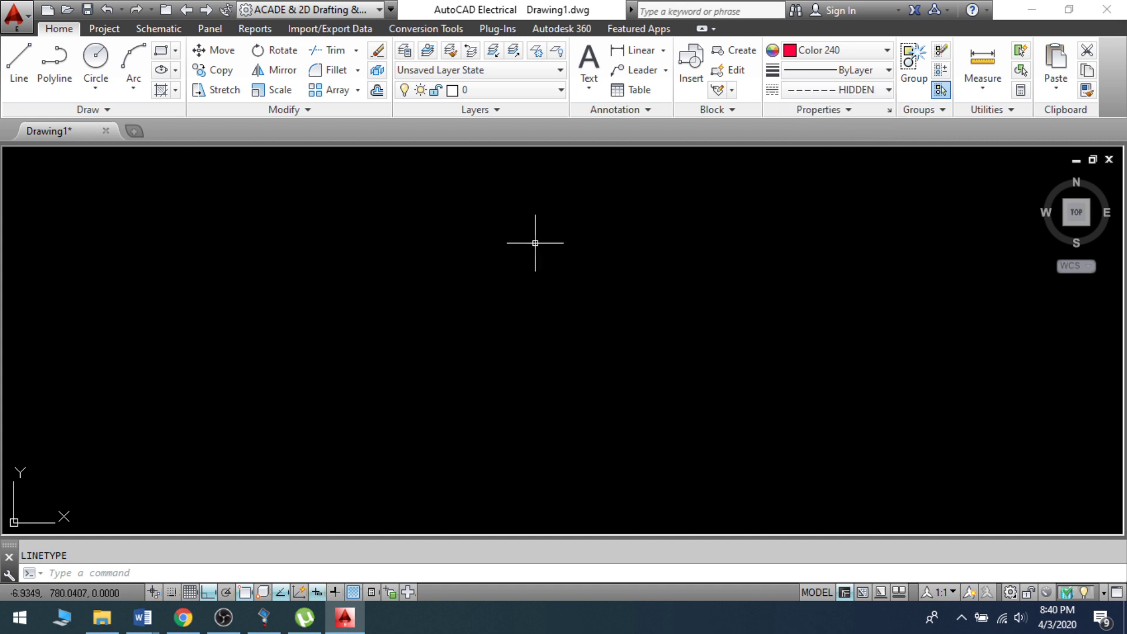
# Draw a horizontal red line from upper left to the right, then zoom to extents.
pyautogui.write('l')
pyautogui.press('Return')
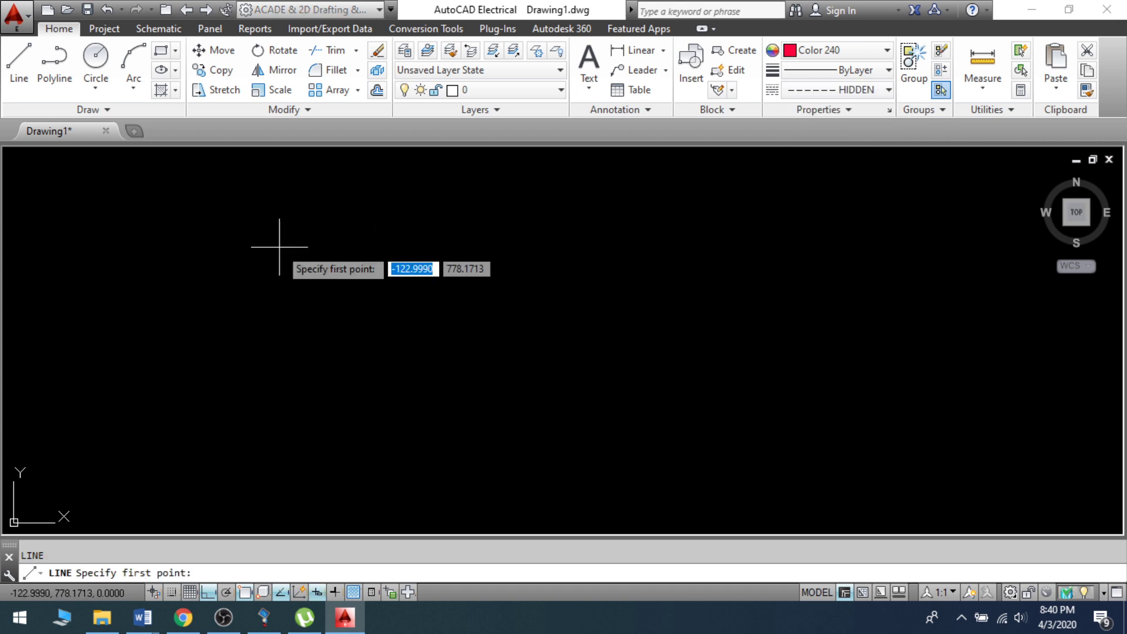
pyautogui.click(314, 296)
pyautogui.click(662, 305)
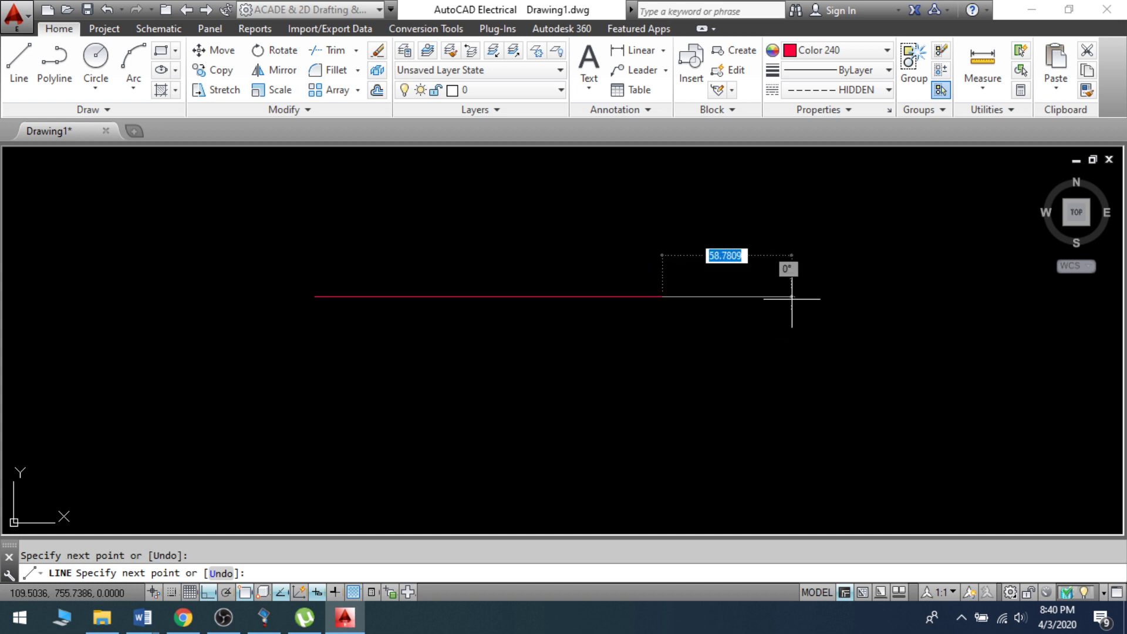
pyautogui.press('Return')
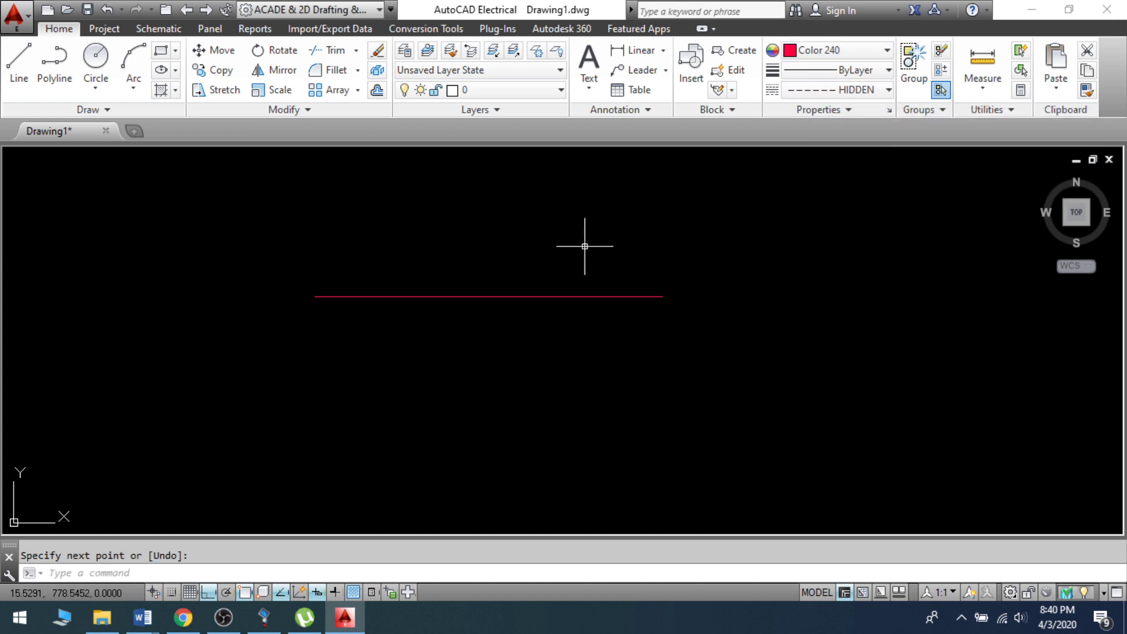
pyautogui.scroll(4, 555, 290)
pyautogui.scroll(3, 555, 284)
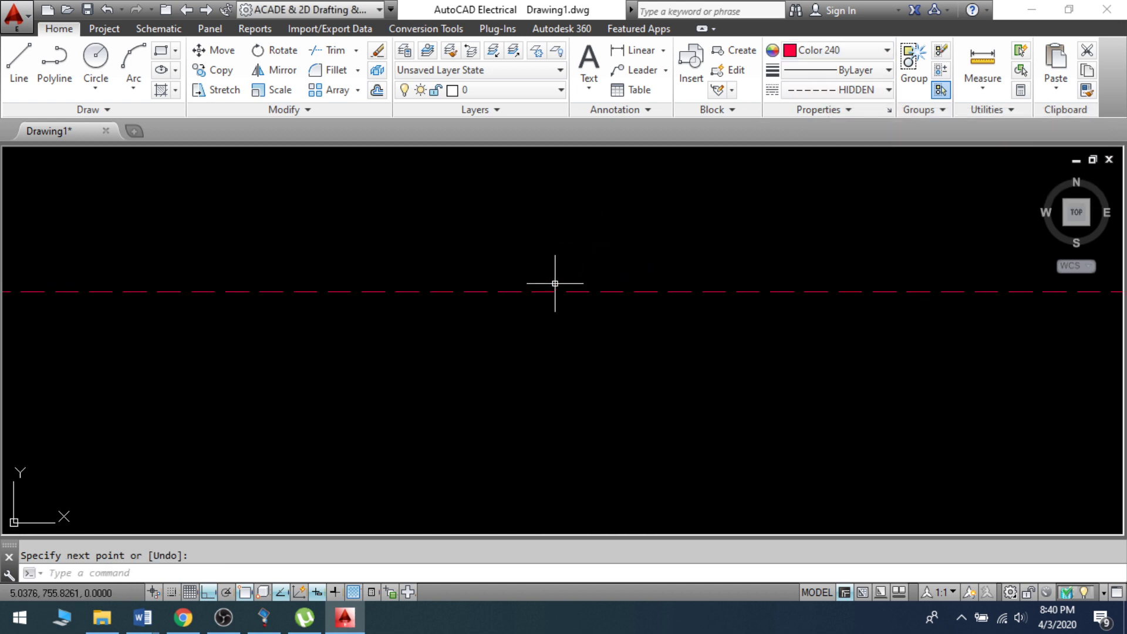
pyautogui.middleClick(436, 405)
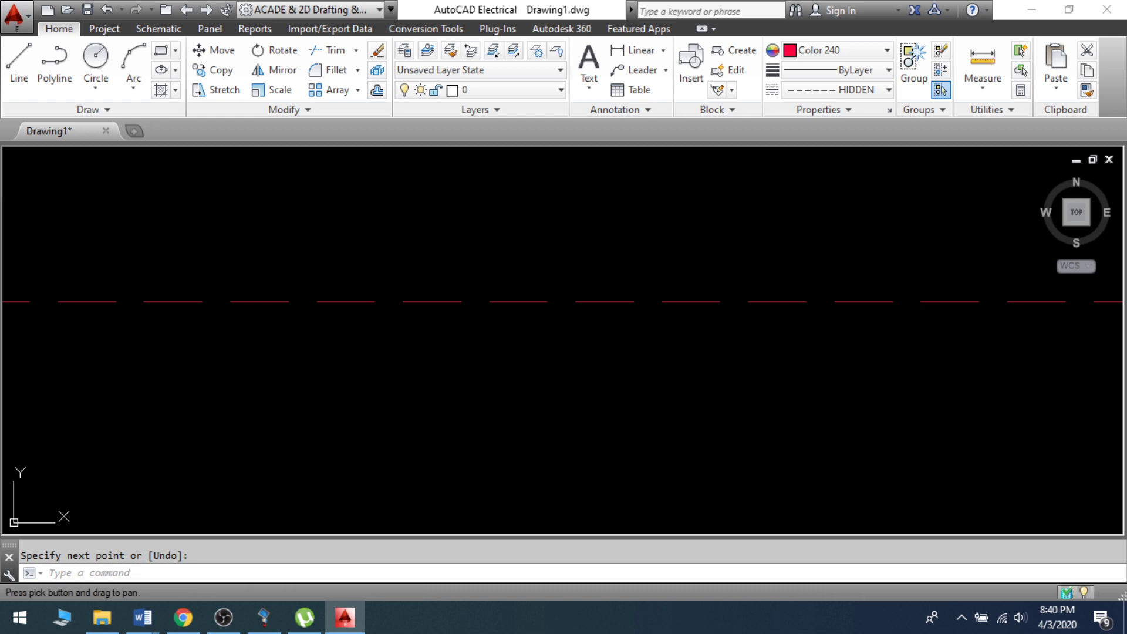
pyautogui.middleClick(436, 404)
pyautogui.scroll(-4, 437, 404)
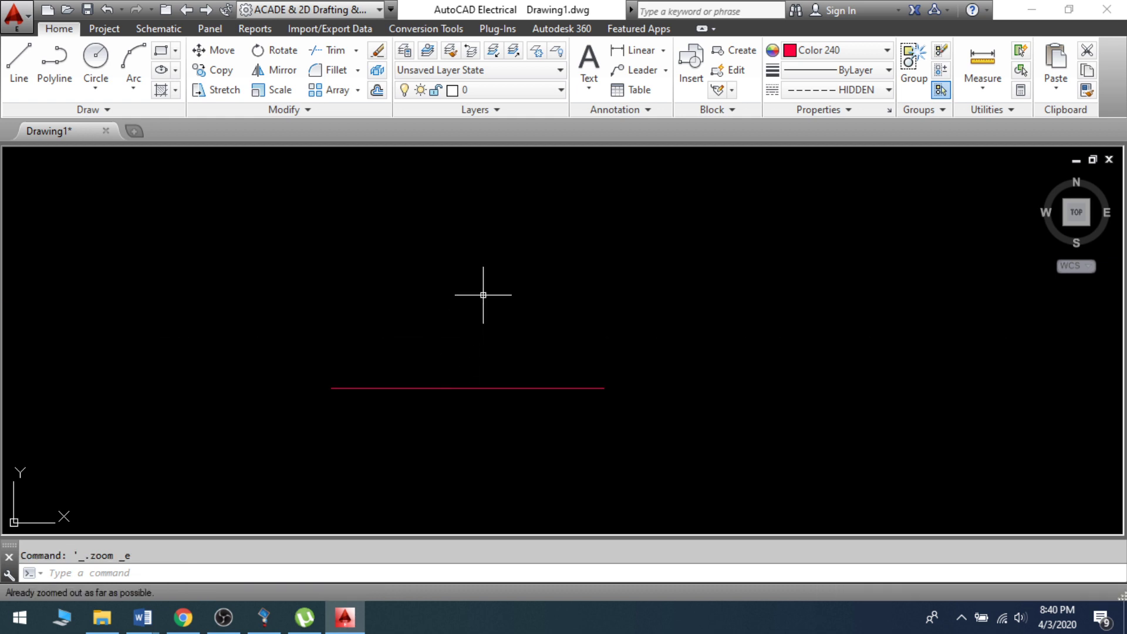
pyautogui.scroll(1, 448, 438)
pyautogui.scroll(-2, 560, 247)
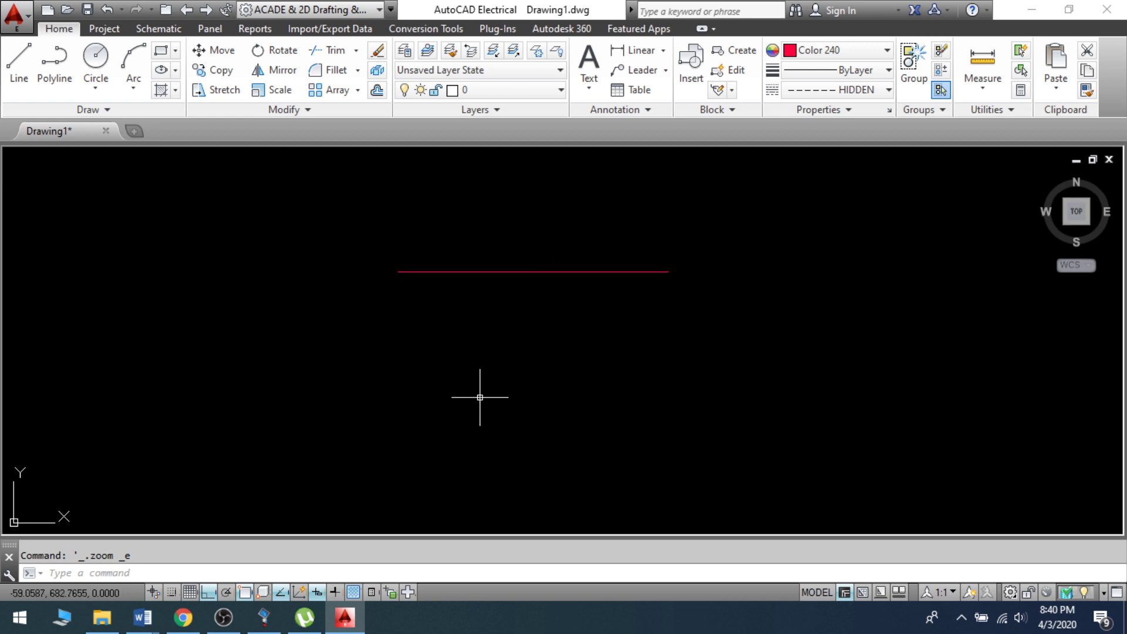
# Set the global linetype scale to 10 with the LTS command.
pyautogui.write('LTS')
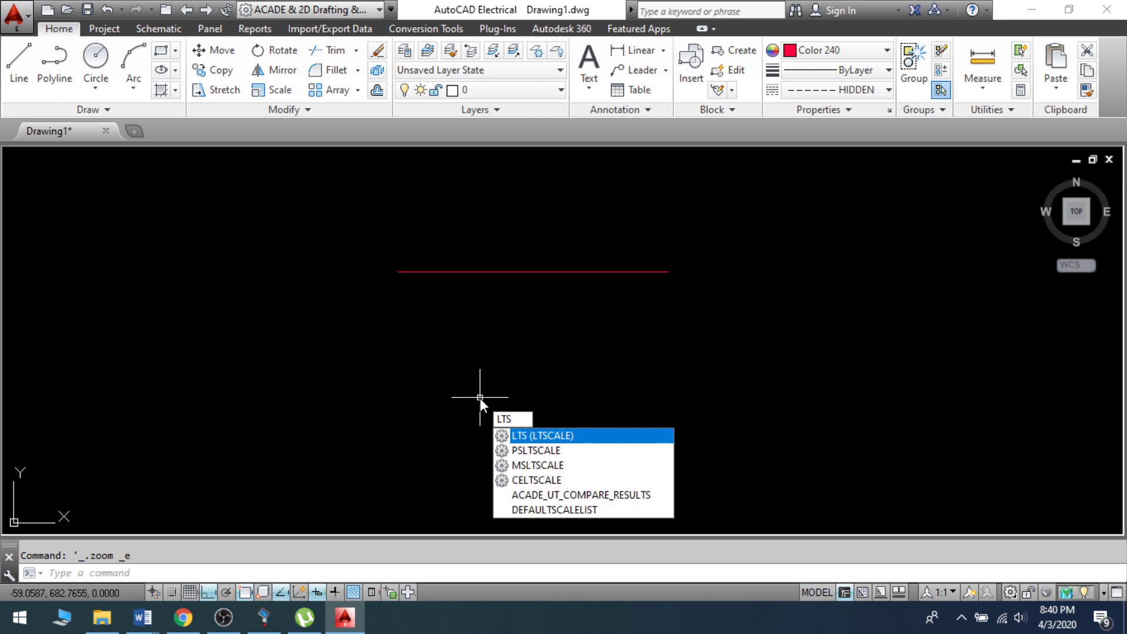
pyautogui.press('Return')
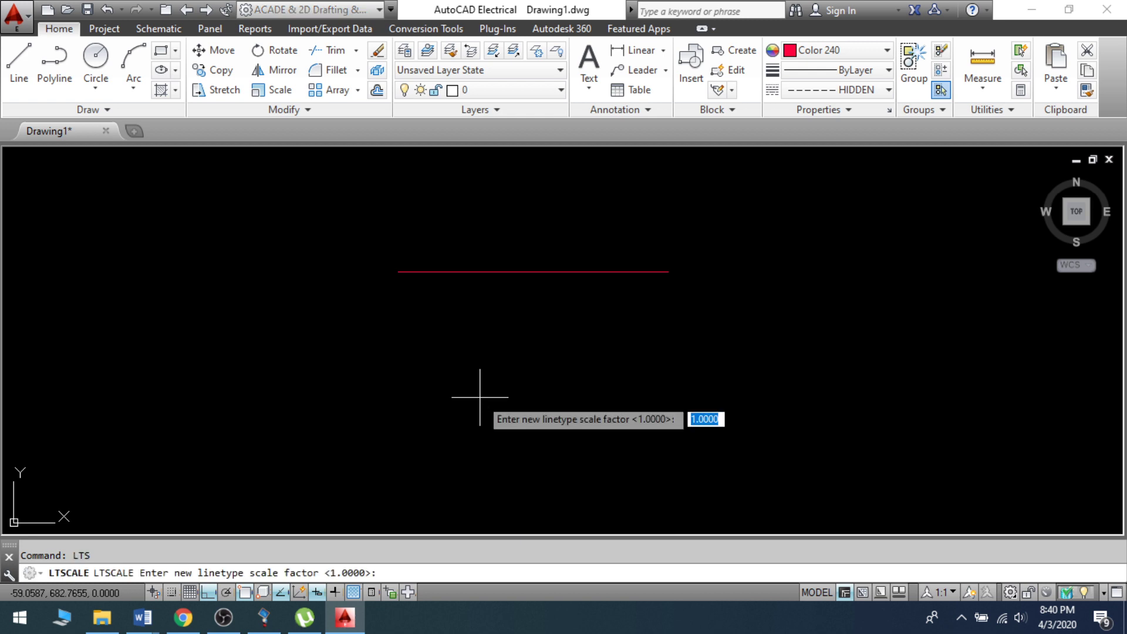
pyautogui.write('10')
pyautogui.press('Return')
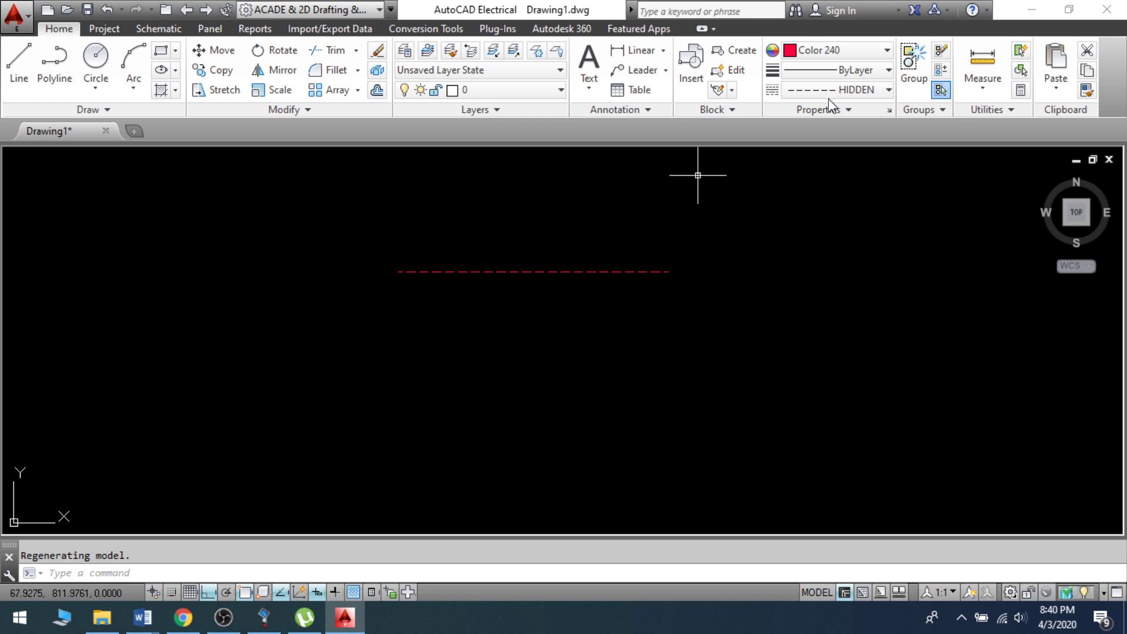
# Reset the current linetype and colour to ByLayer.
pyautogui.click(857, 89)
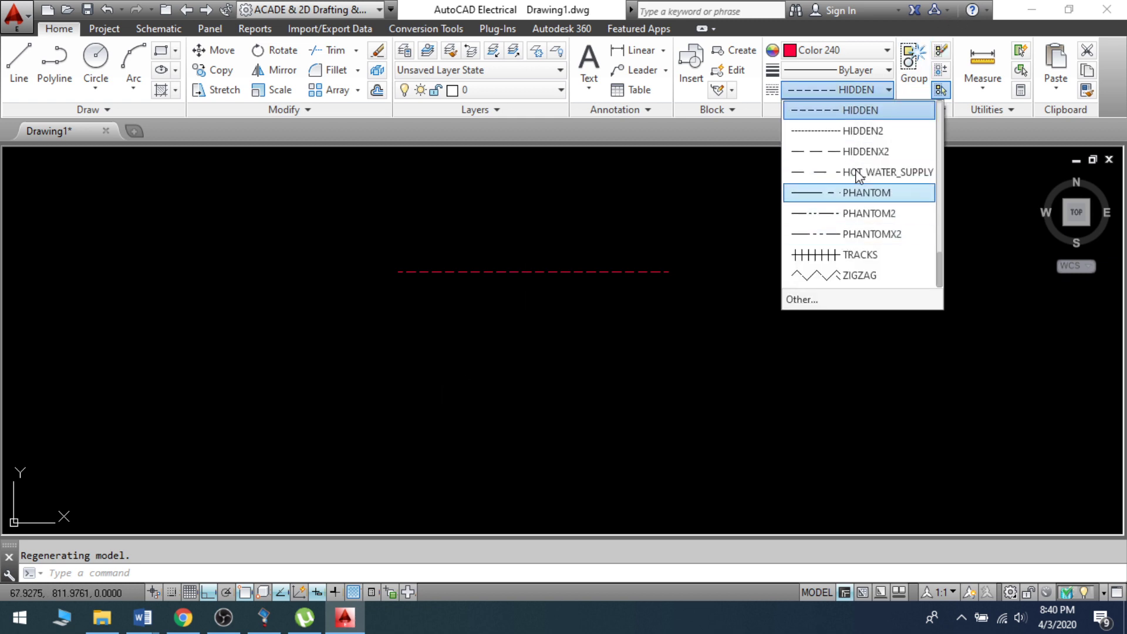
pyautogui.scroll(8, 857, 166)
pyautogui.scroll(3, 857, 166)
pyautogui.click(859, 111)
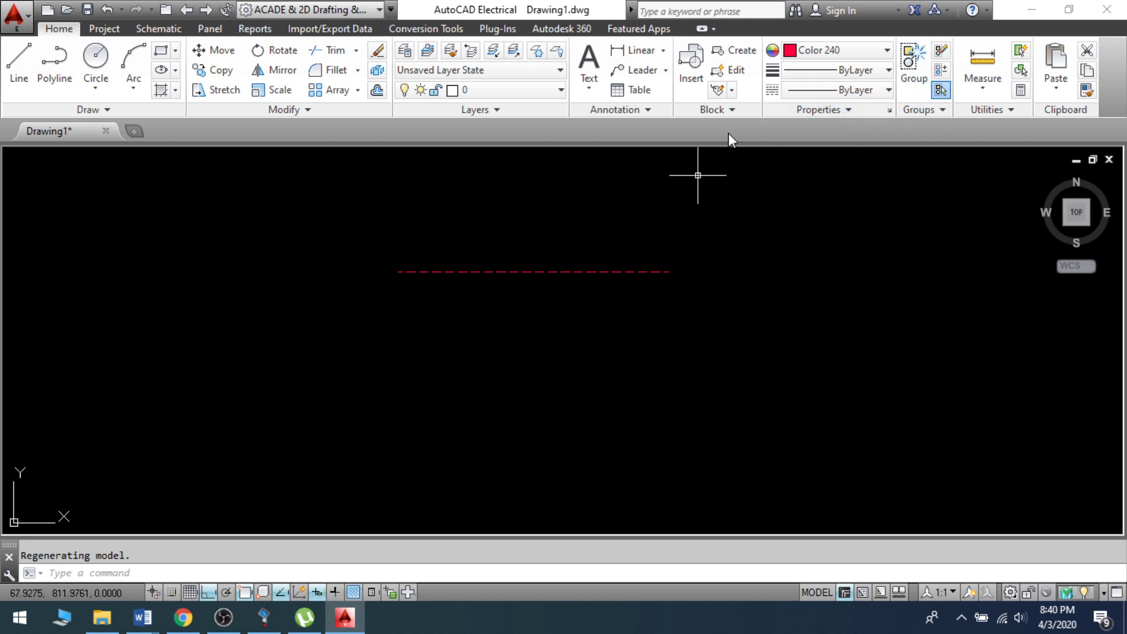
pyautogui.click(853, 51)
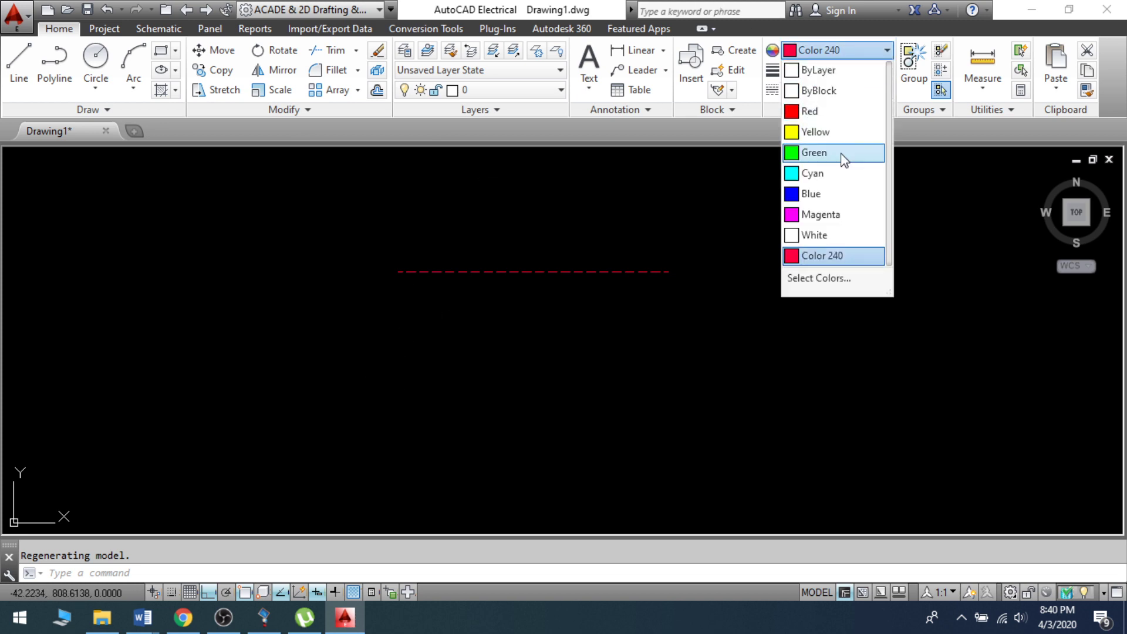
pyautogui.click(828, 70)
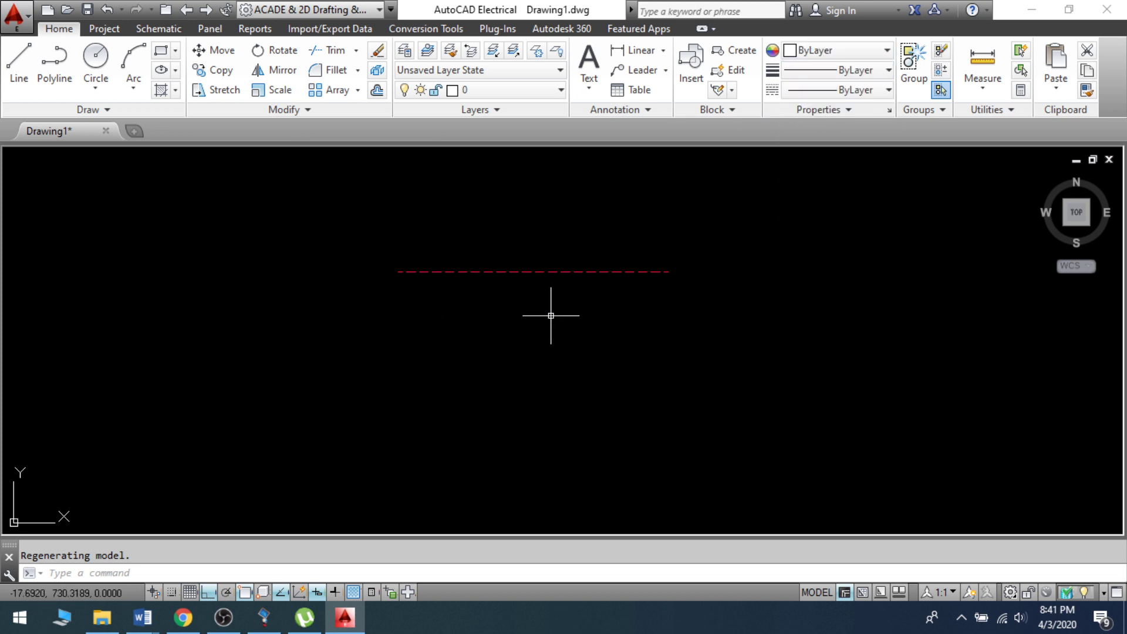
# Draw a three-segment line going right, down and back left below the red line.
pyautogui.write('l')
pyautogui.press('Return')
pyautogui.click(432, 327)
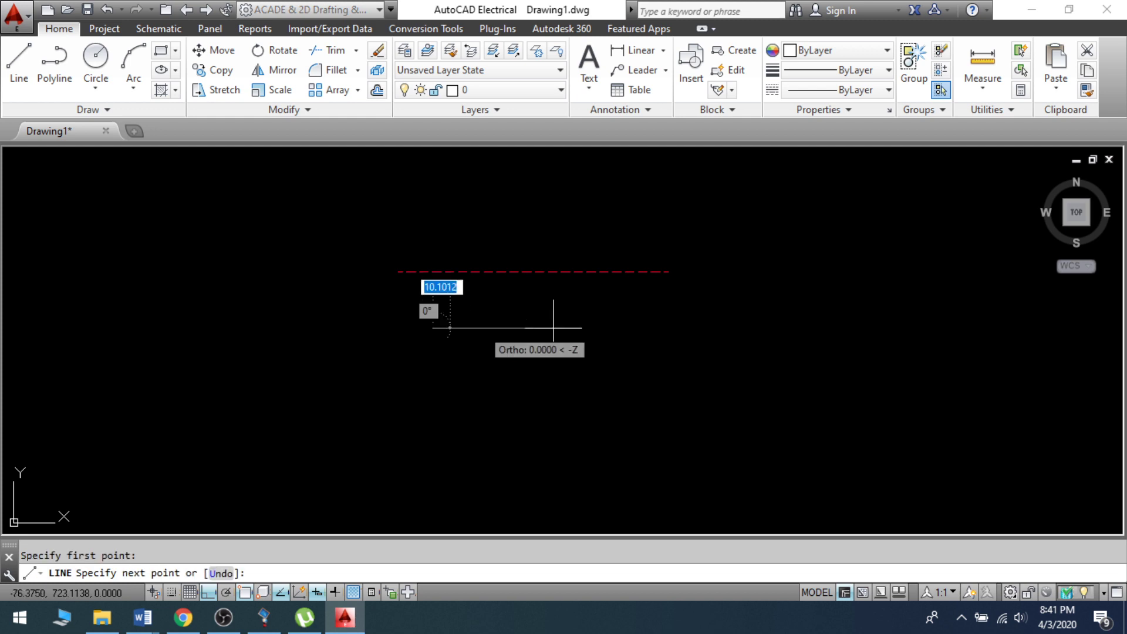
pyautogui.click(897, 328)
pyautogui.click(897, 384)
pyautogui.click(621, 384)
pyautogui.press('Return')
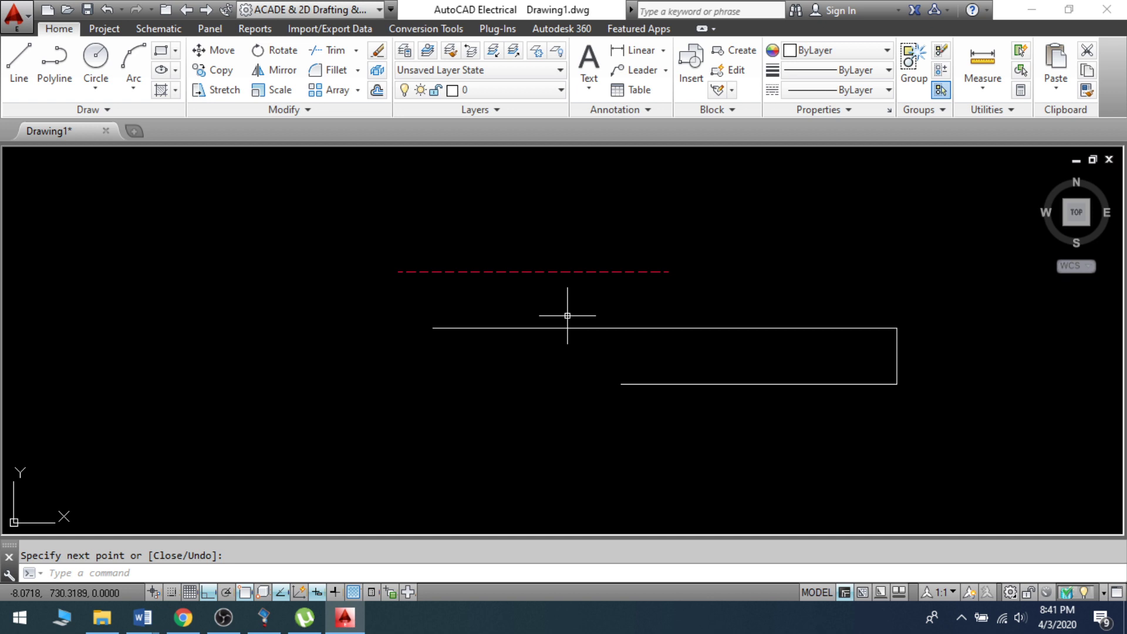
pyautogui.click(426, 304)
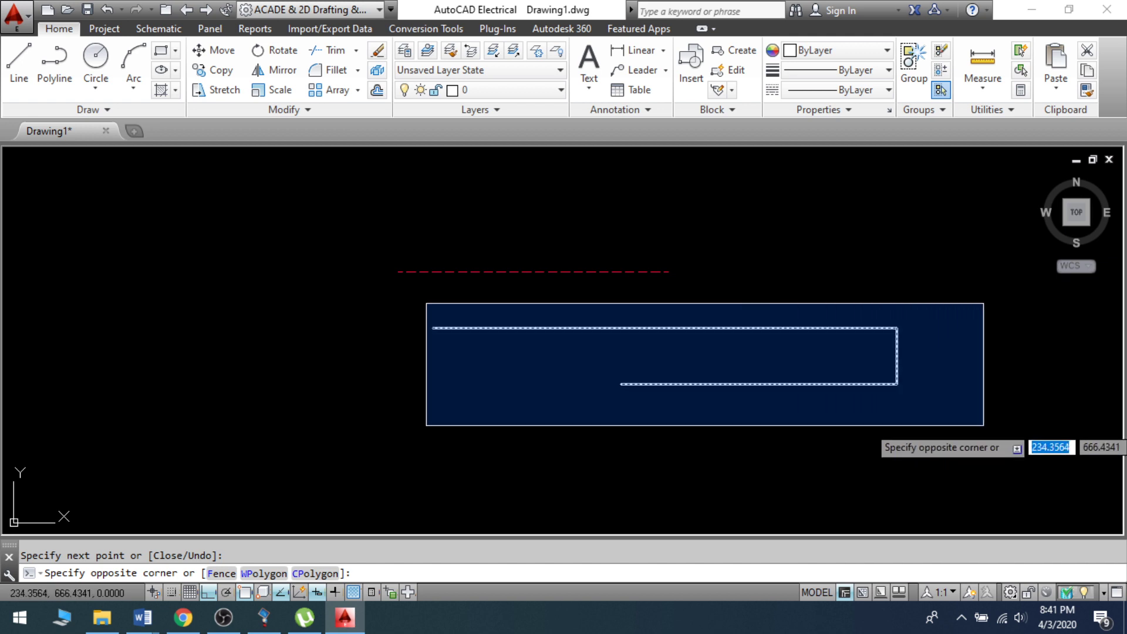
# Window-select the three white lines and open Properties, keeping colour and linetype ByLayer.
pyautogui.click(974, 425)
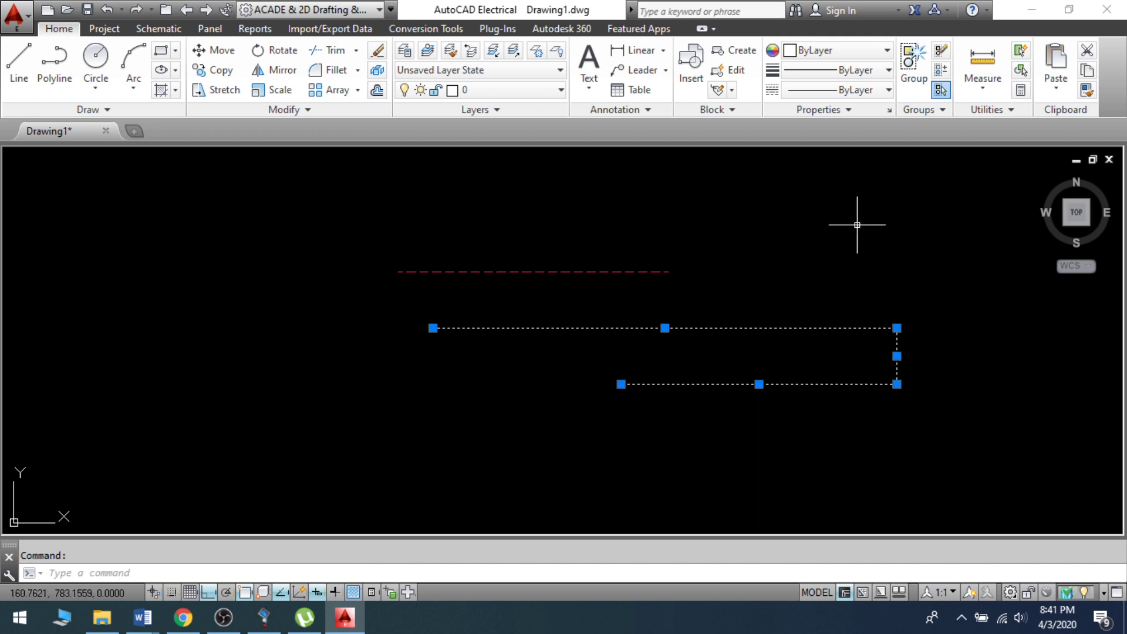
pyautogui.hotkey('ctrl', '1')
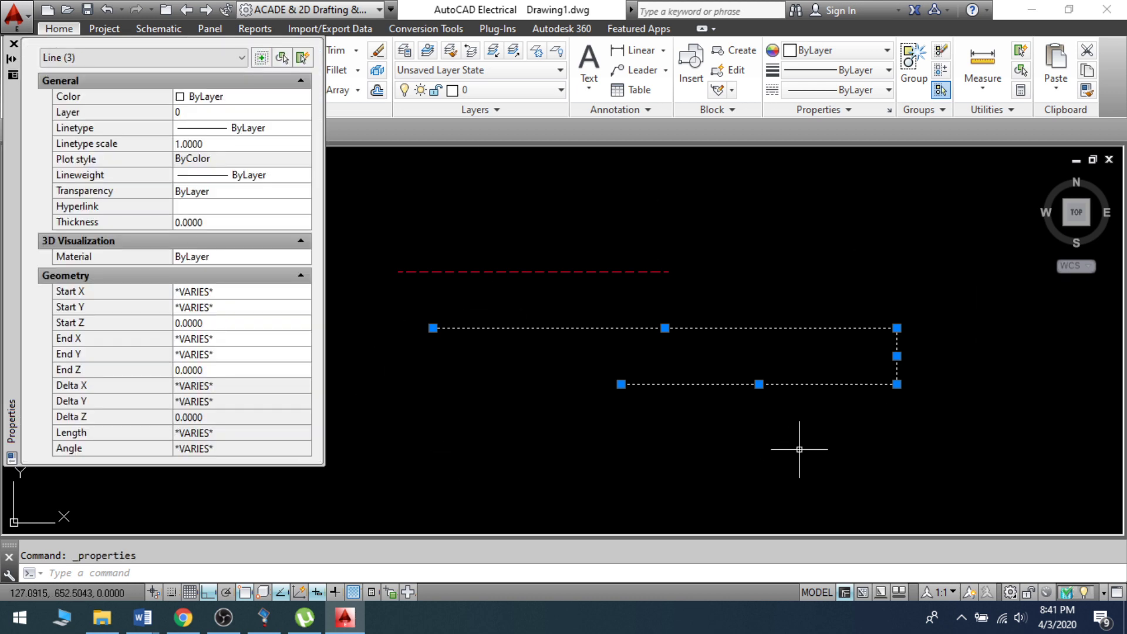
pyautogui.click(245, 99)
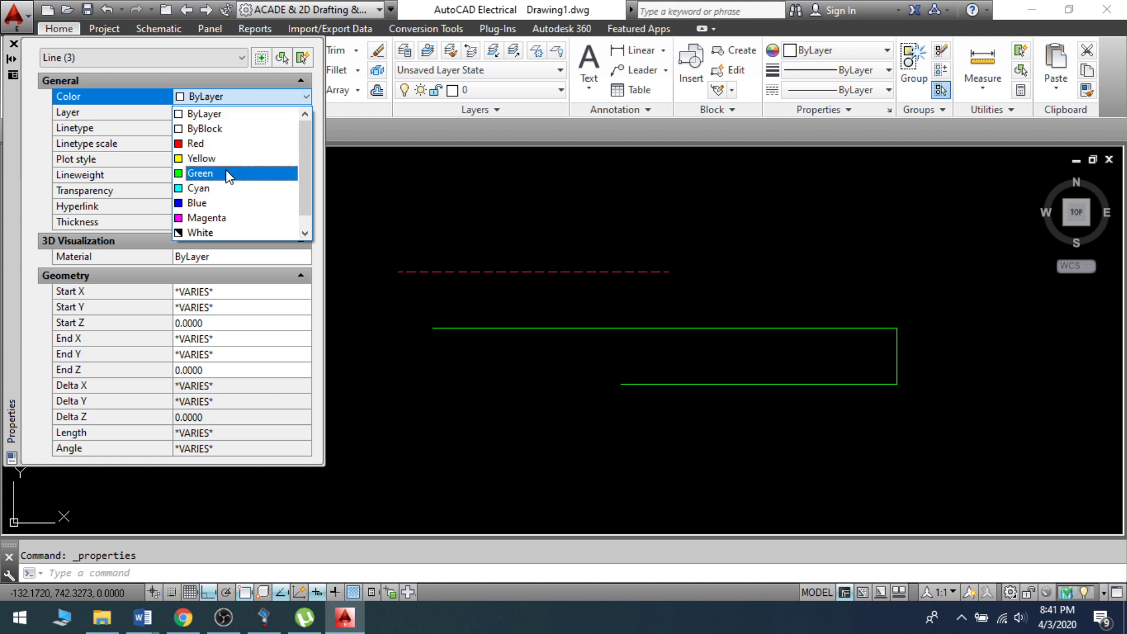
pyautogui.click(231, 113)
pyautogui.click(259, 130)
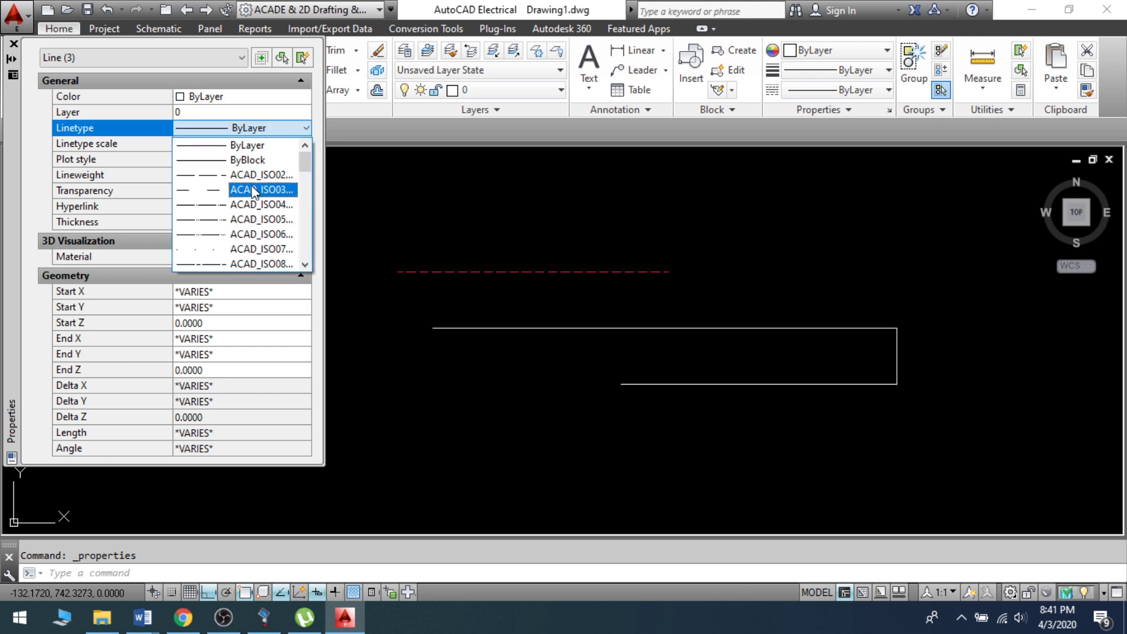
pyautogui.scroll(-2, 240, 265)
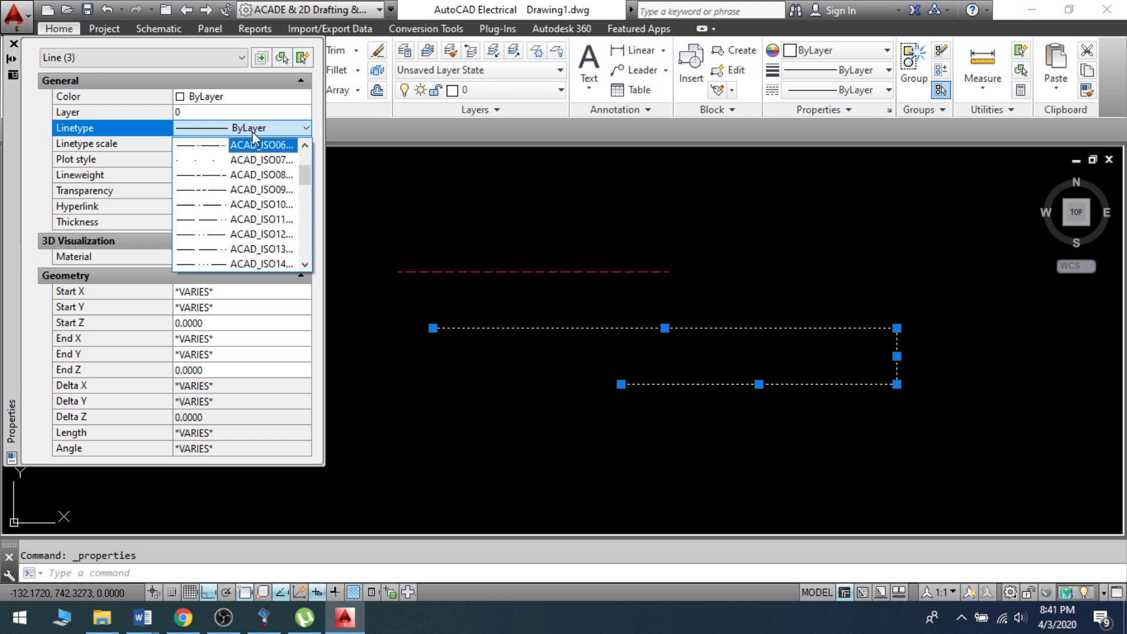
pyautogui.click(306, 130)
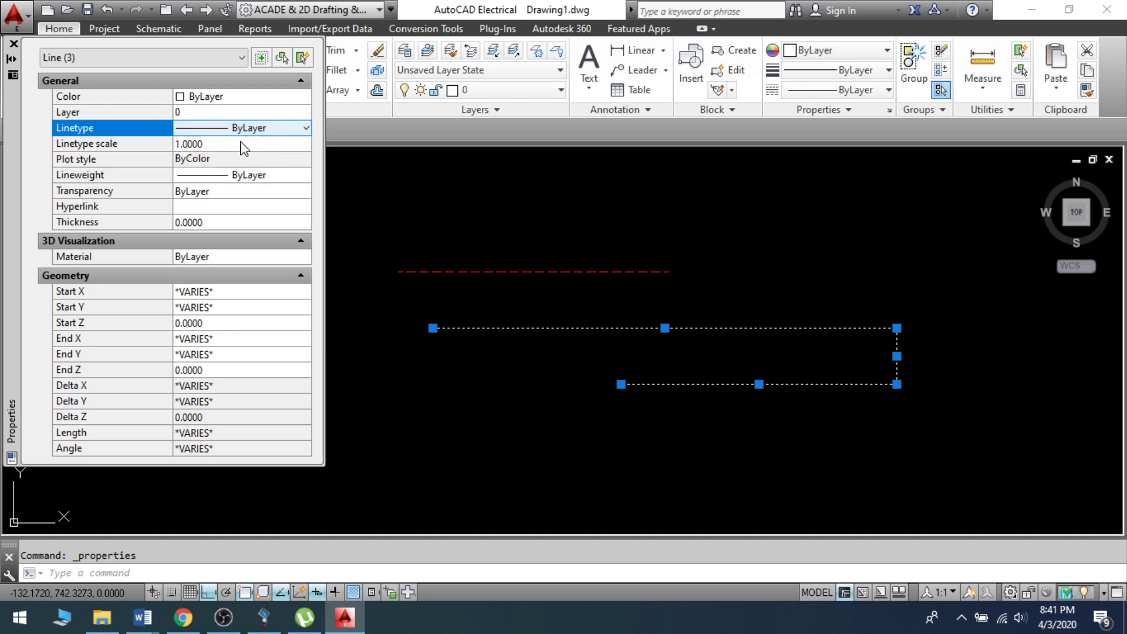
pyautogui.click(216, 145)
# Enter a linetype scale of 20 for the lines, leaving linetype at ByLayer.
pyautogui.write('20')
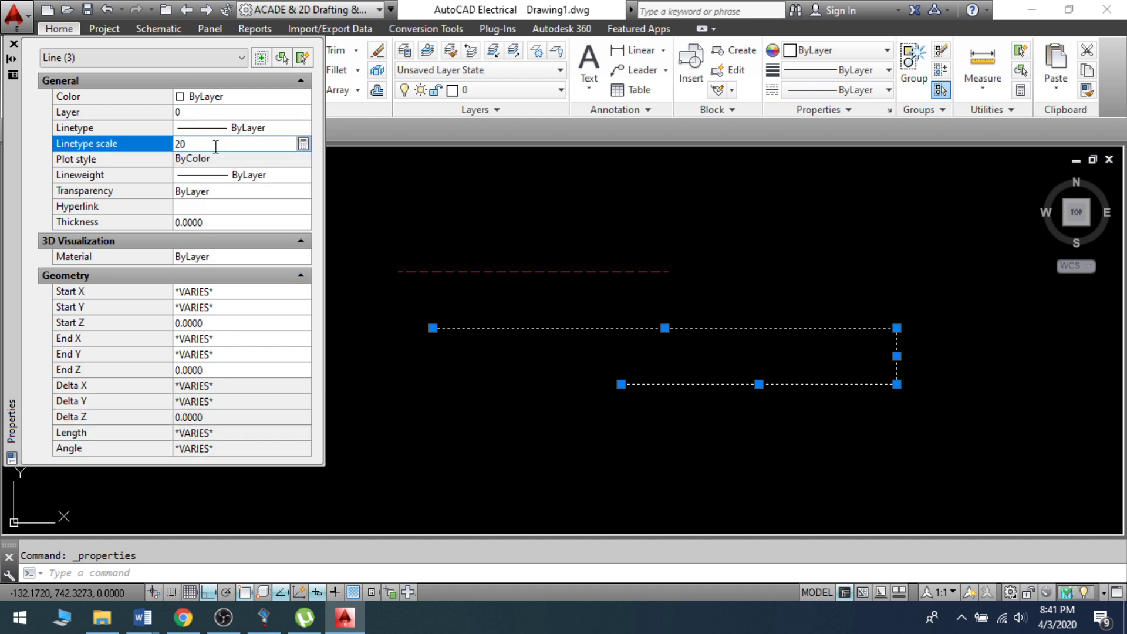
pyautogui.press('Return')
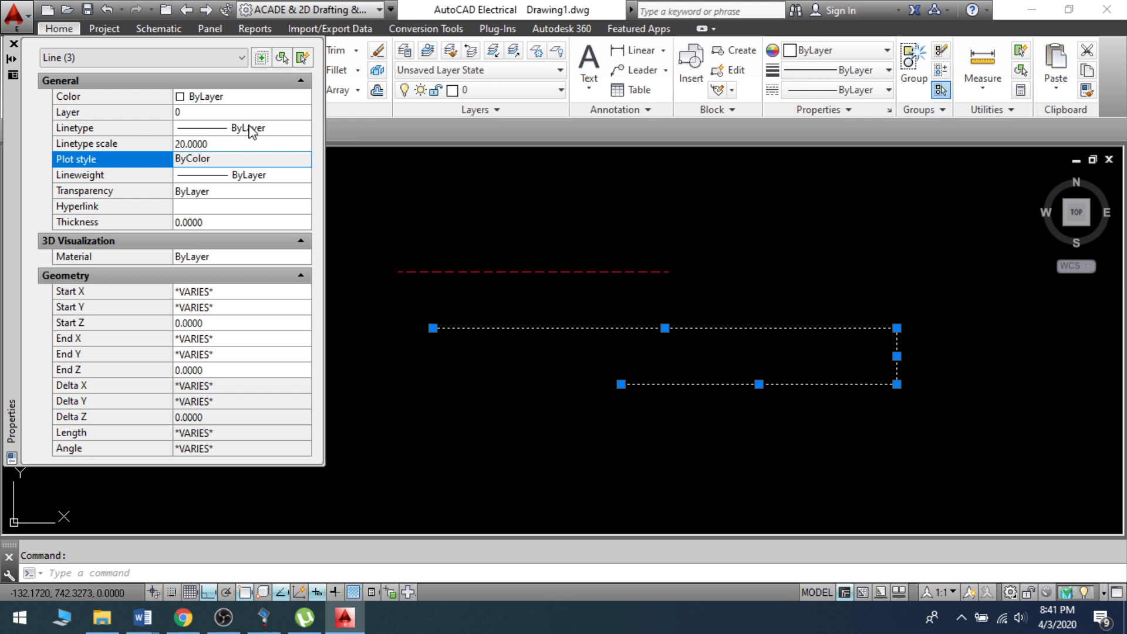
pyautogui.click(252, 131)
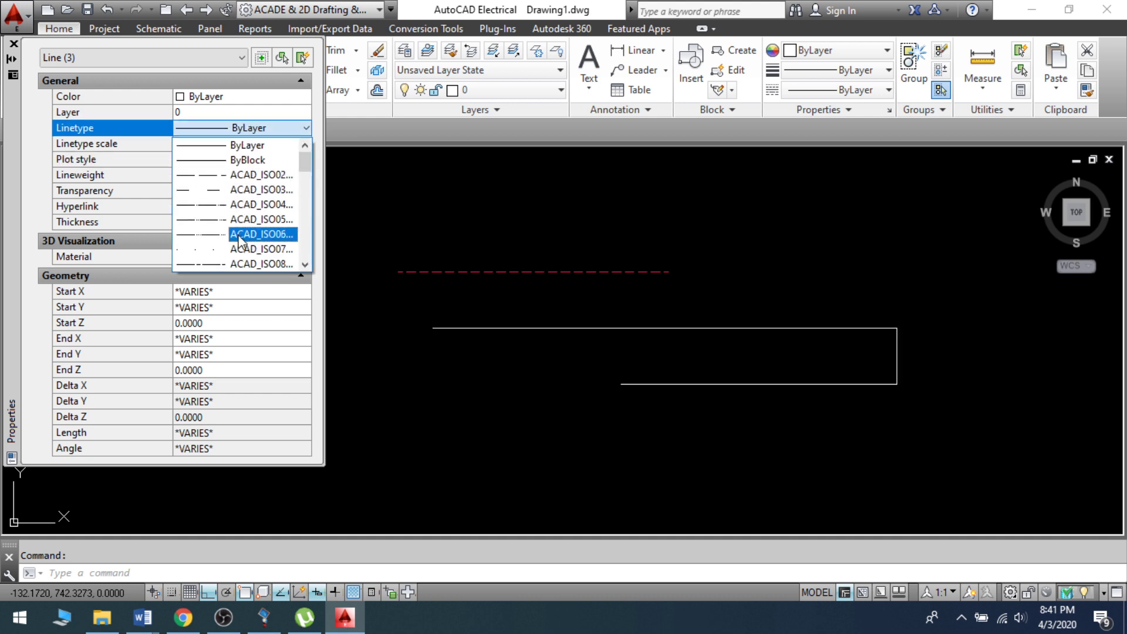
pyautogui.scroll(-2, 235, 229)
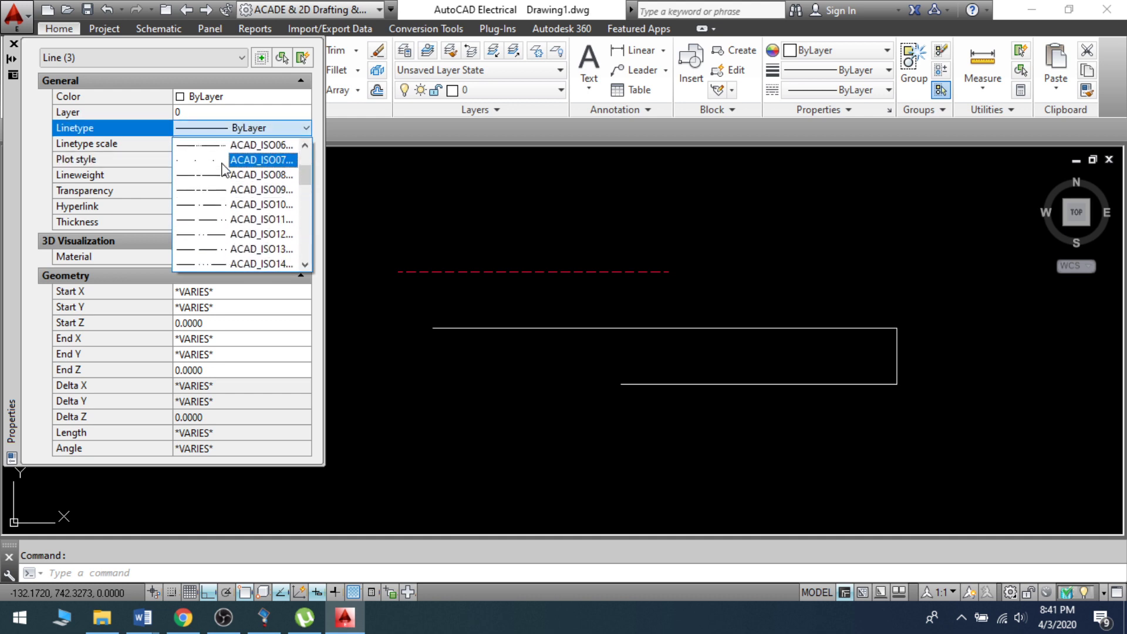
pyautogui.scroll(-2, 225, 241)
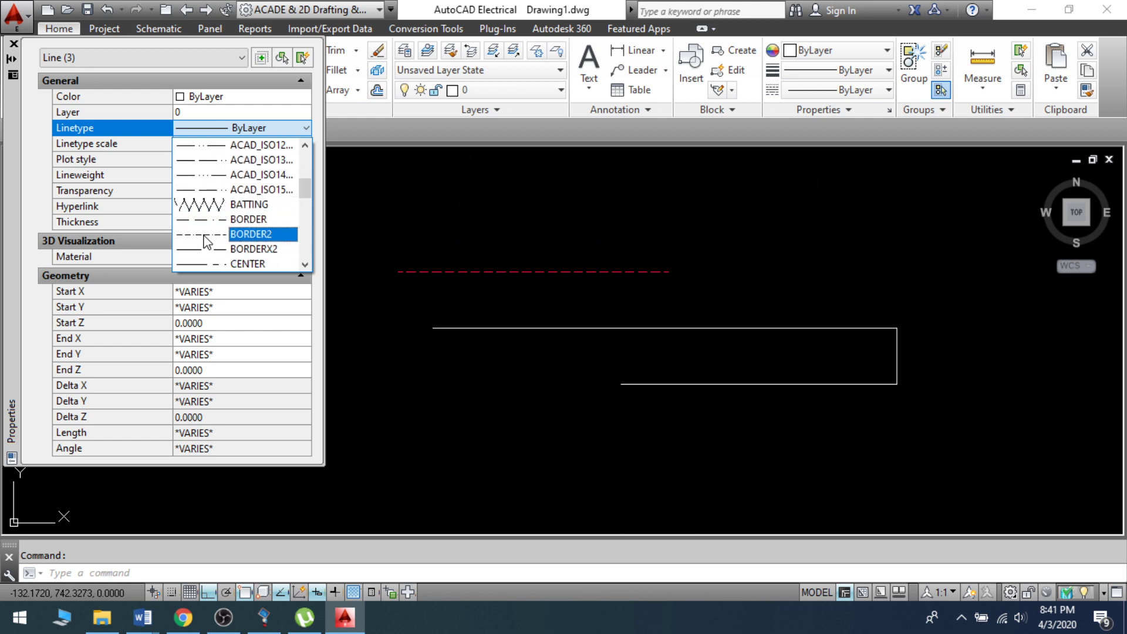
pyautogui.scroll(-1, 215, 243)
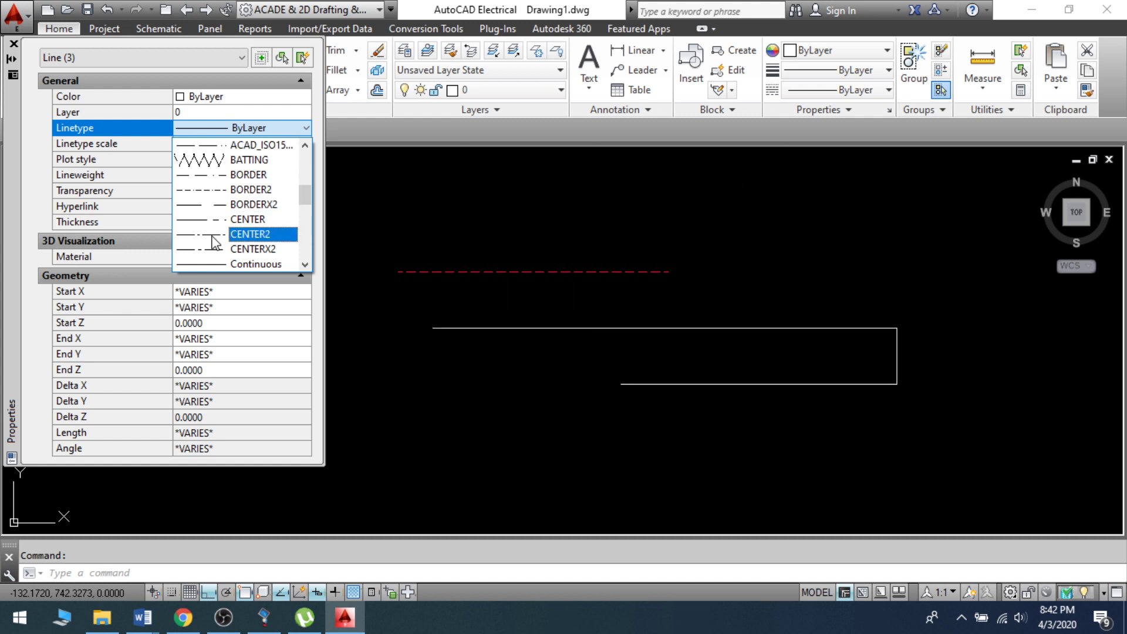
pyautogui.scroll(-3, 215, 200)
pyautogui.scroll(5, 215, 200)
pyautogui.scroll(-10, 215, 200)
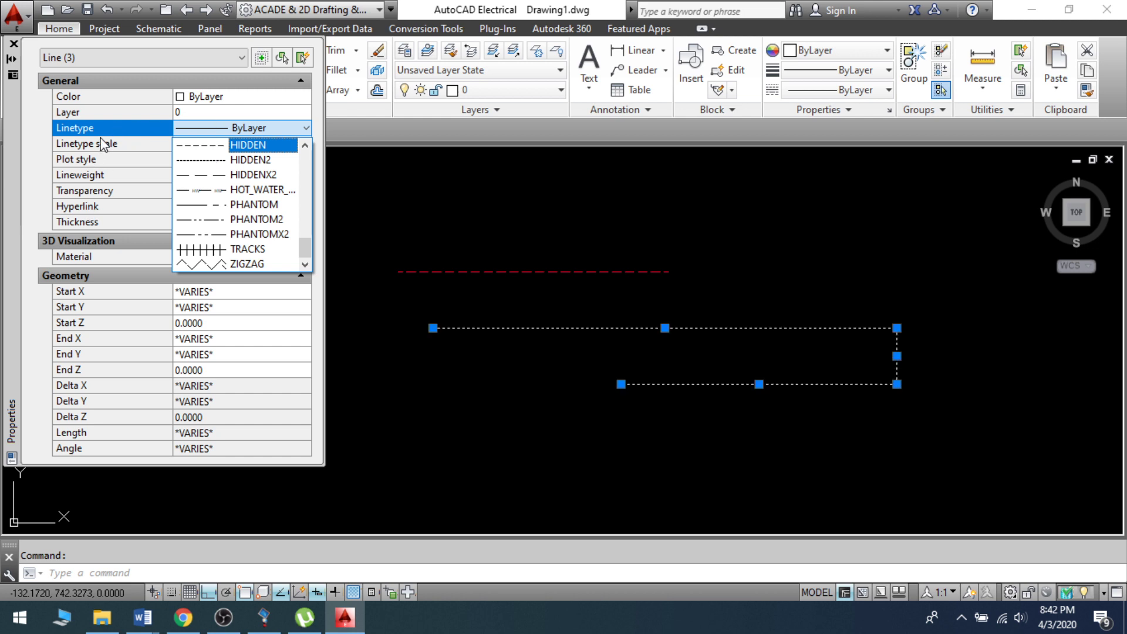
pyautogui.click(106, 150)
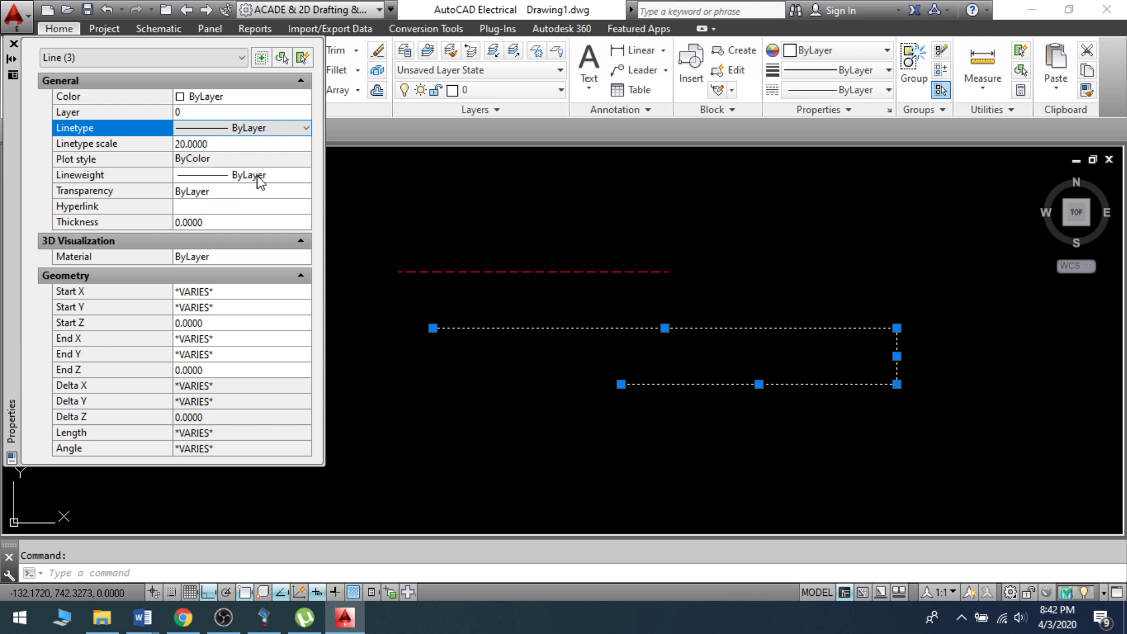
# Keep the lines' lineweight ByLayer and change their material setting.
pyautogui.click(260, 176)
pyautogui.click(260, 175)
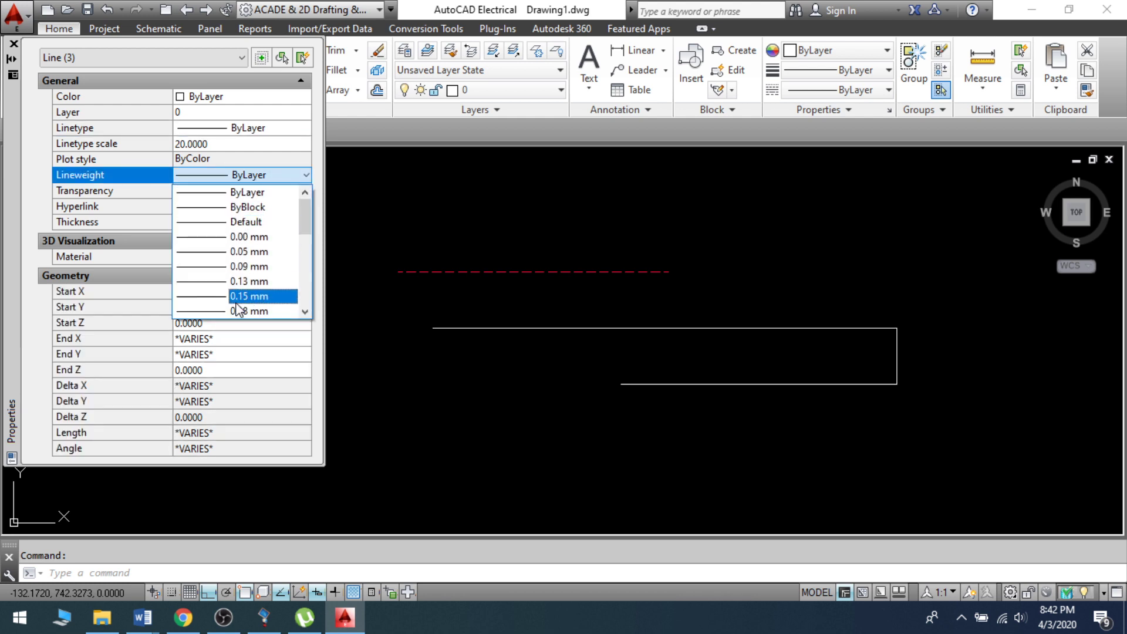
pyautogui.scroll(-1, 238, 223)
pyautogui.scroll(1, 238, 217)
pyautogui.click(235, 177)
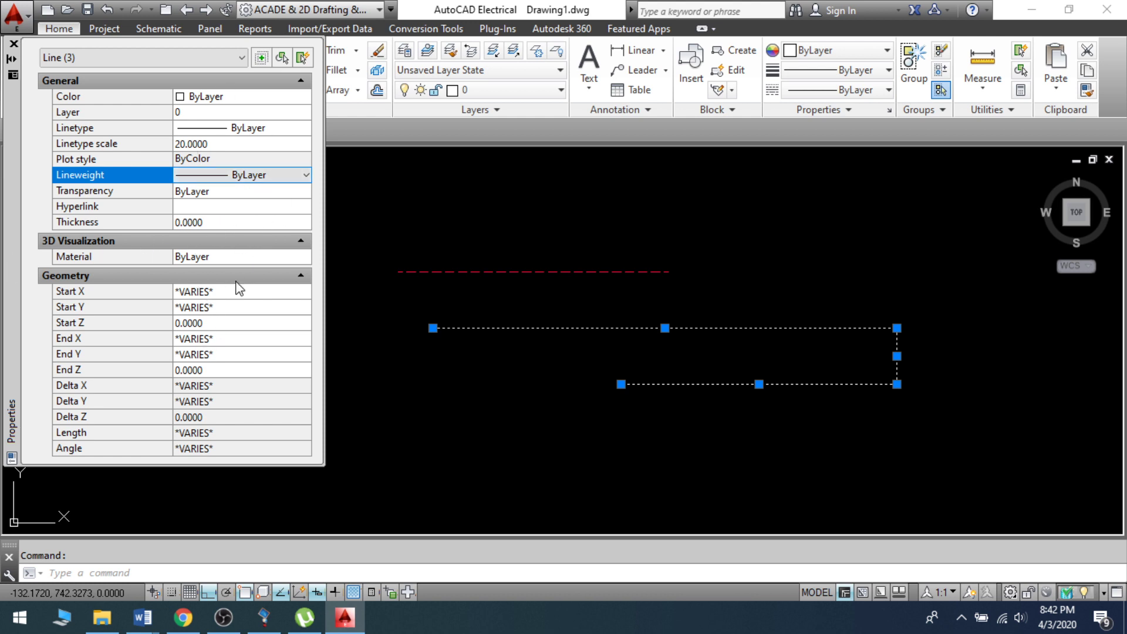
pyautogui.click(257, 260)
pyautogui.scroll(-2, 244, 264)
pyautogui.scroll(1, 246, 263)
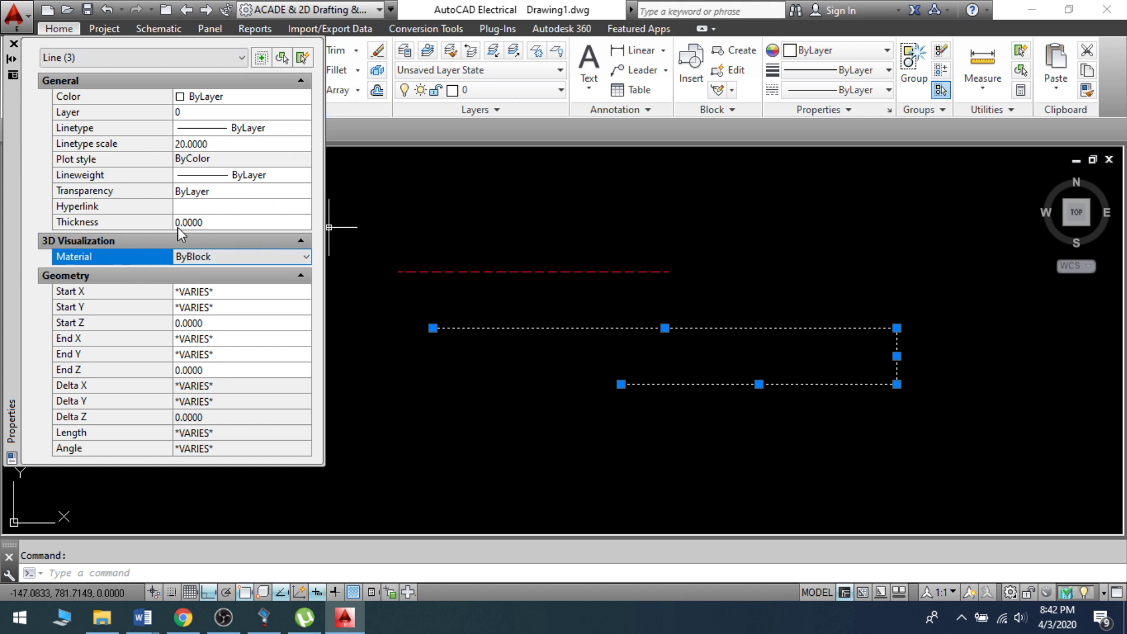
# Close Properties and erase the drawn lines with a window selection.
pyautogui.click(13, 43)
pyautogui.click(271, 210)
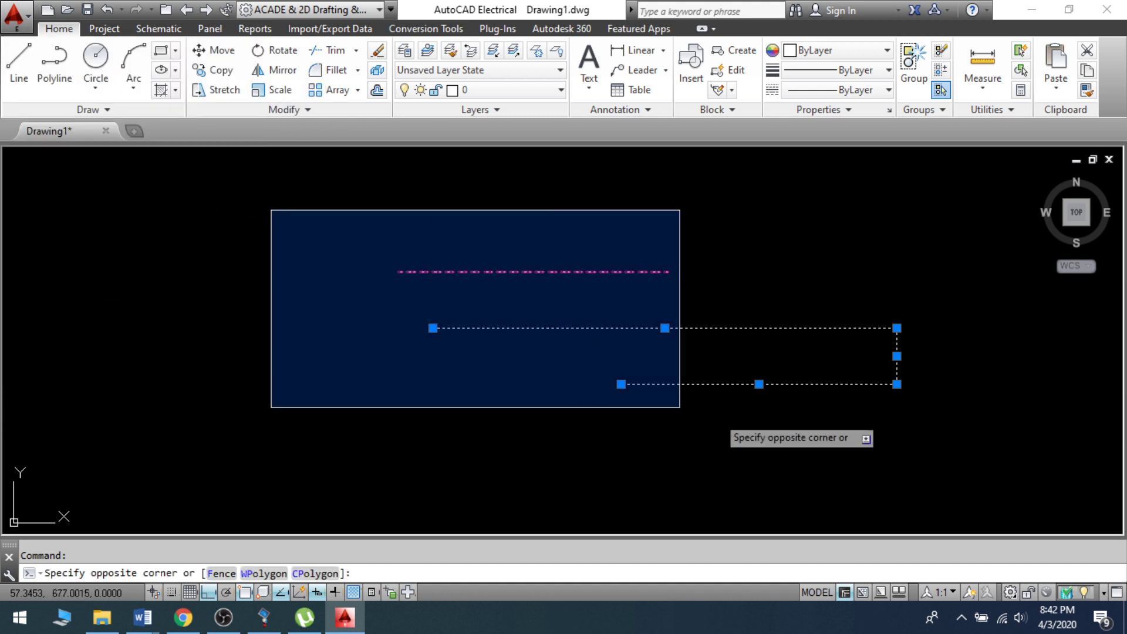
pyautogui.click(902, 440)
pyautogui.write('e')
pyautogui.press('Return')
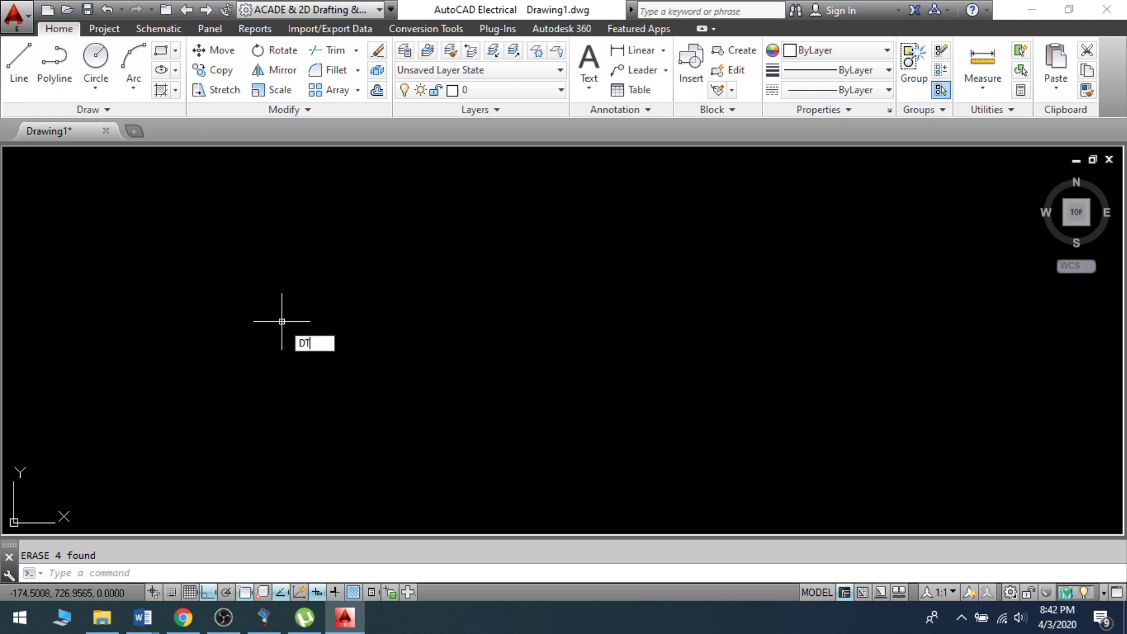
# Place 25-high single-line text 'Burraq Engineering' with the engineer's name beneath, rotation 0.
pyautogui.press('Return')
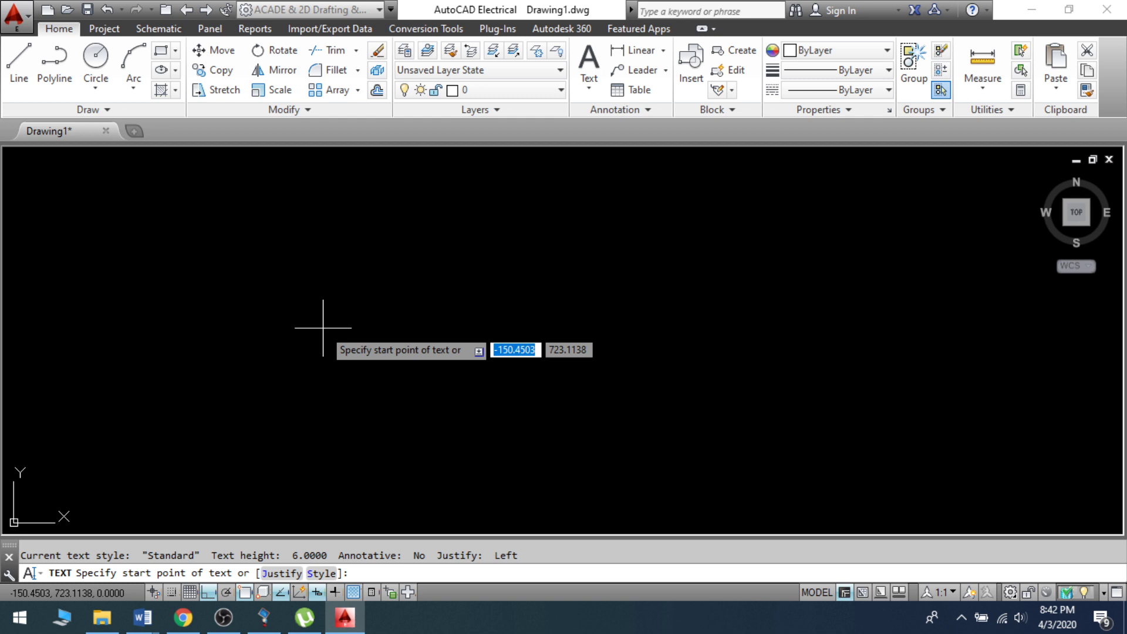
pyautogui.click(335, 294)
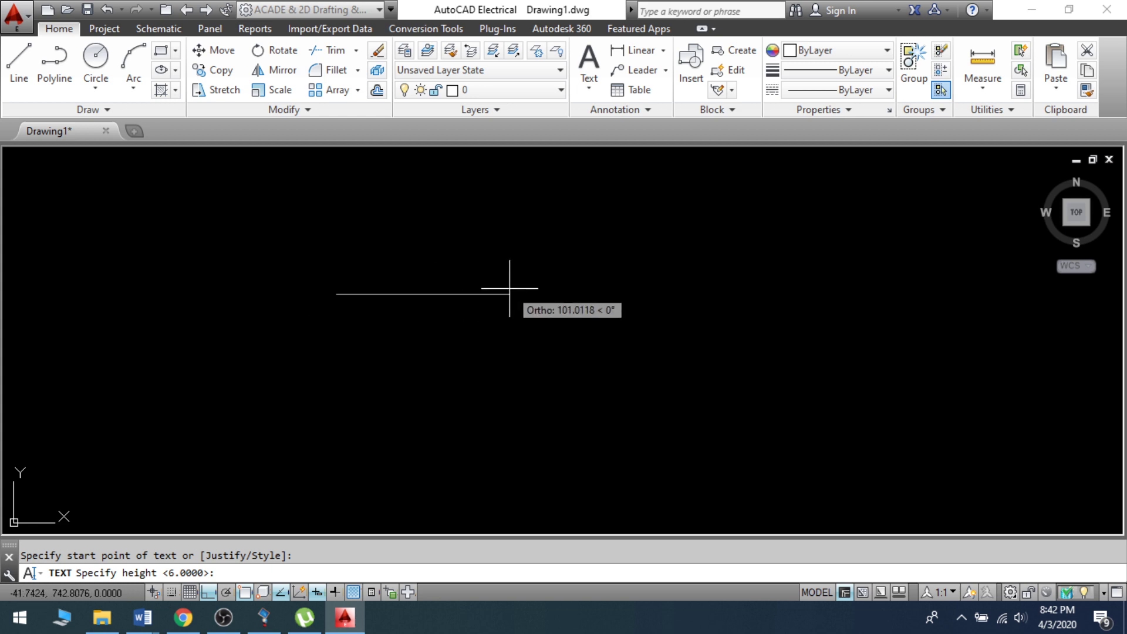
pyautogui.write('25')
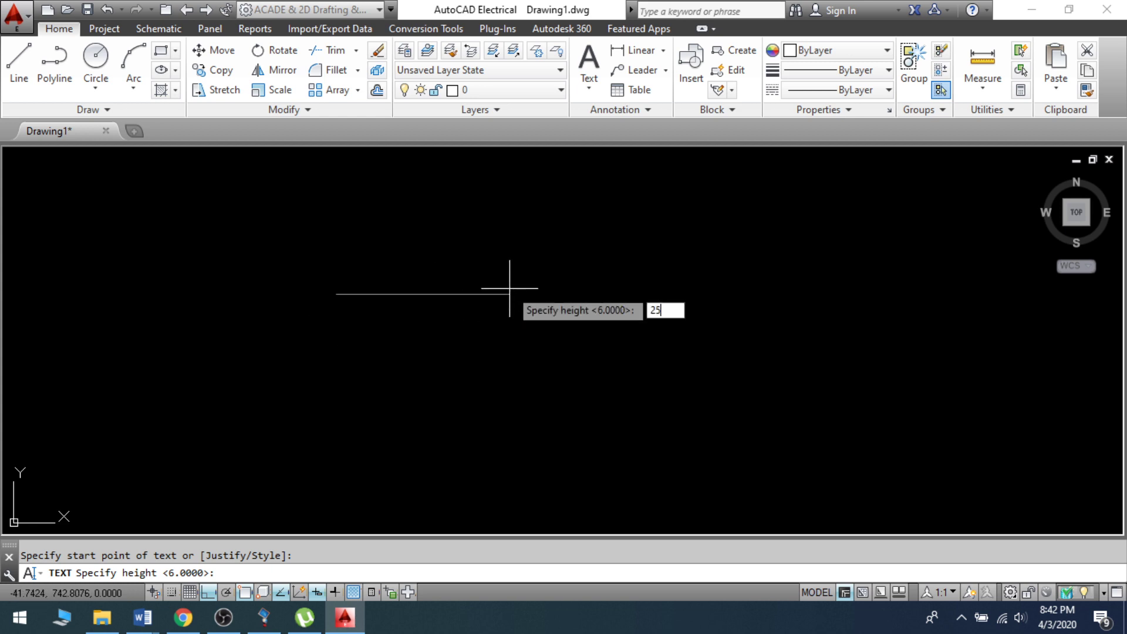
pyautogui.press('Return')
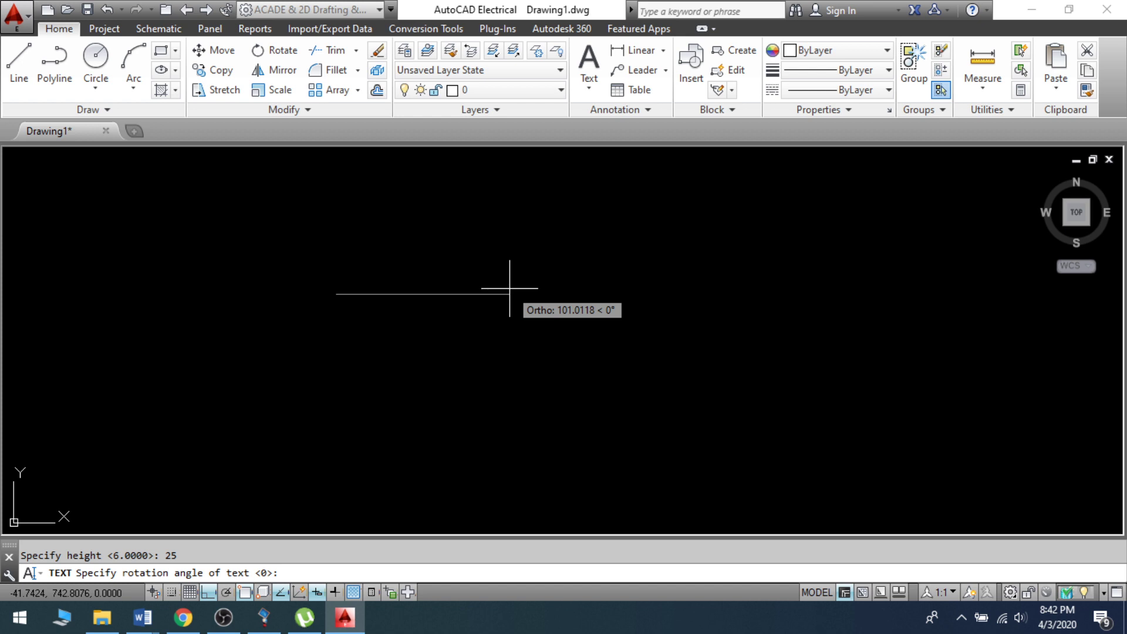
pyautogui.press('Return')
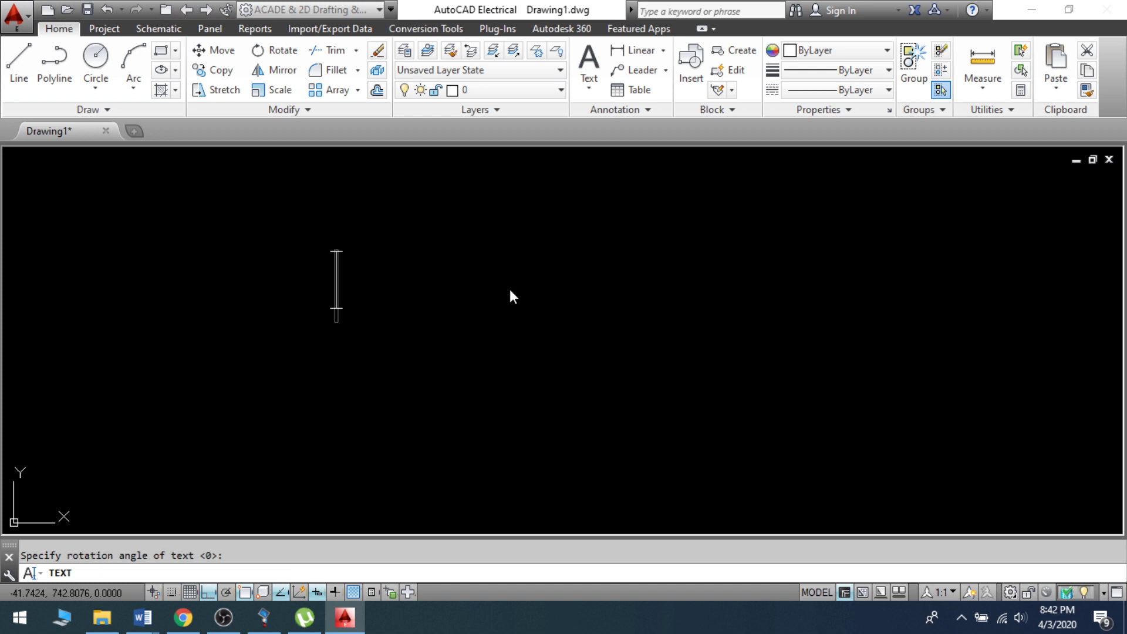
pyautogui.write('Burr')
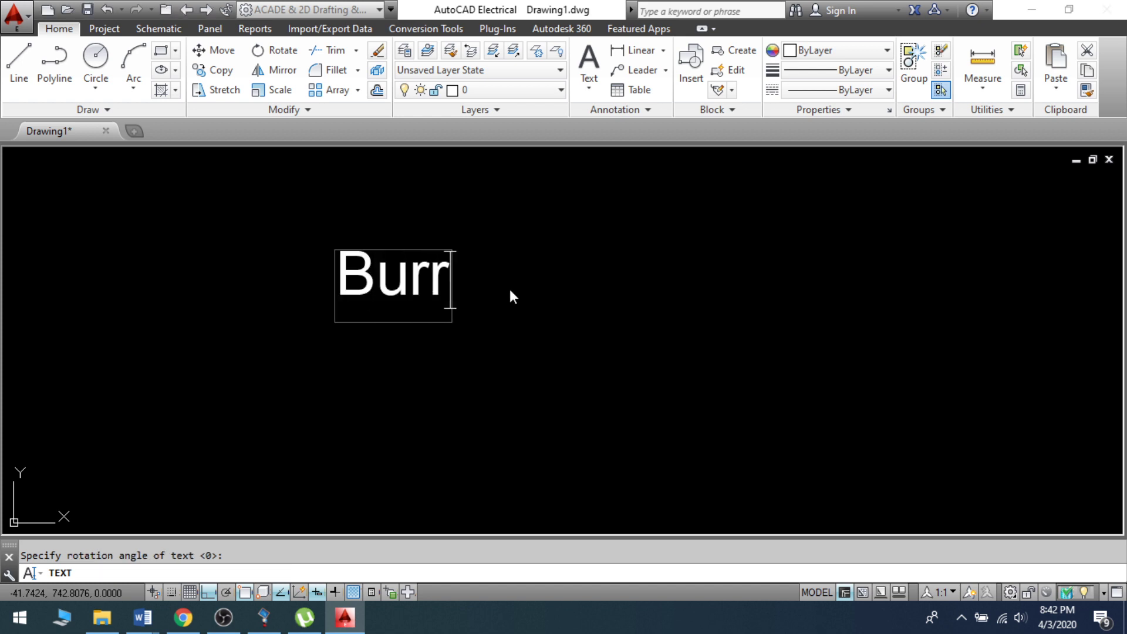
pyautogui.write('aq En')
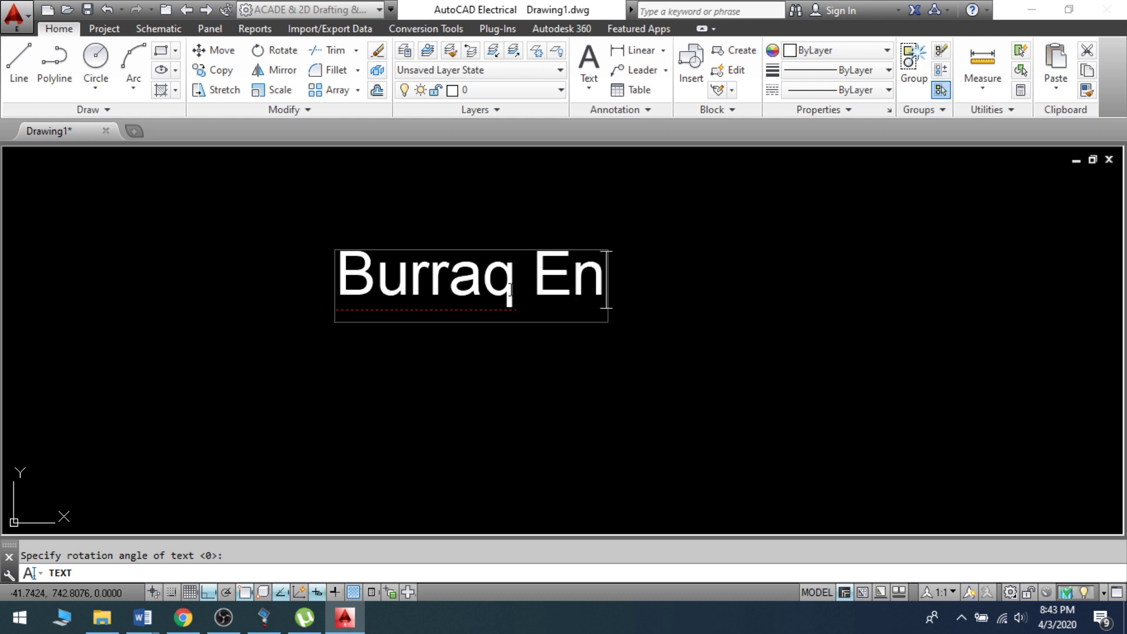
pyautogui.write('gineering')
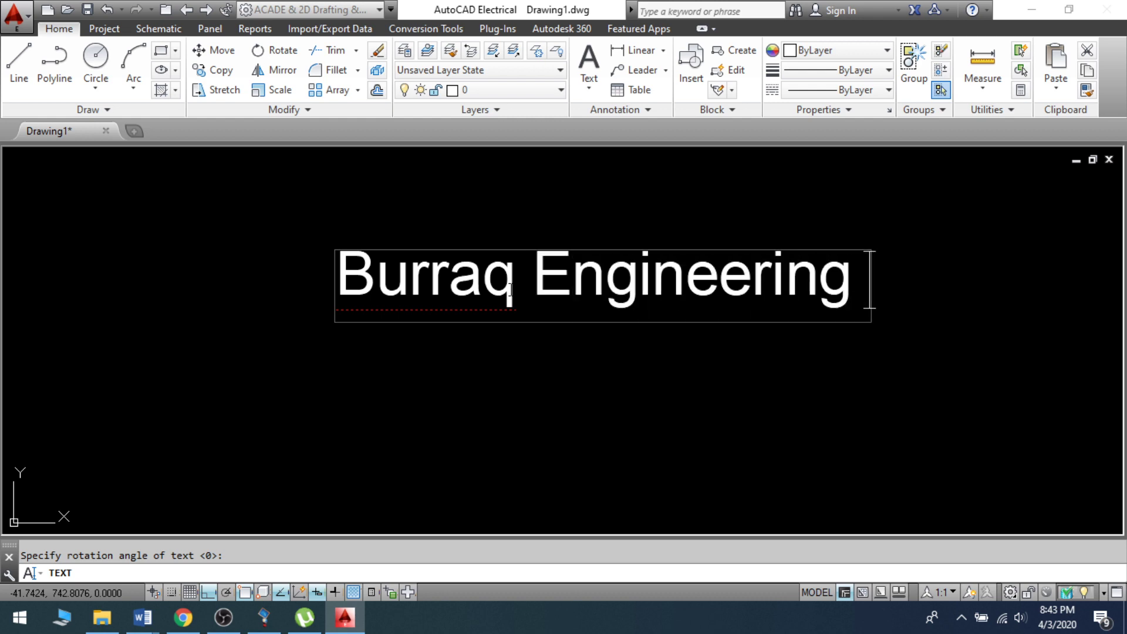
pyautogui.press('Return')
pyautogui.write('E')
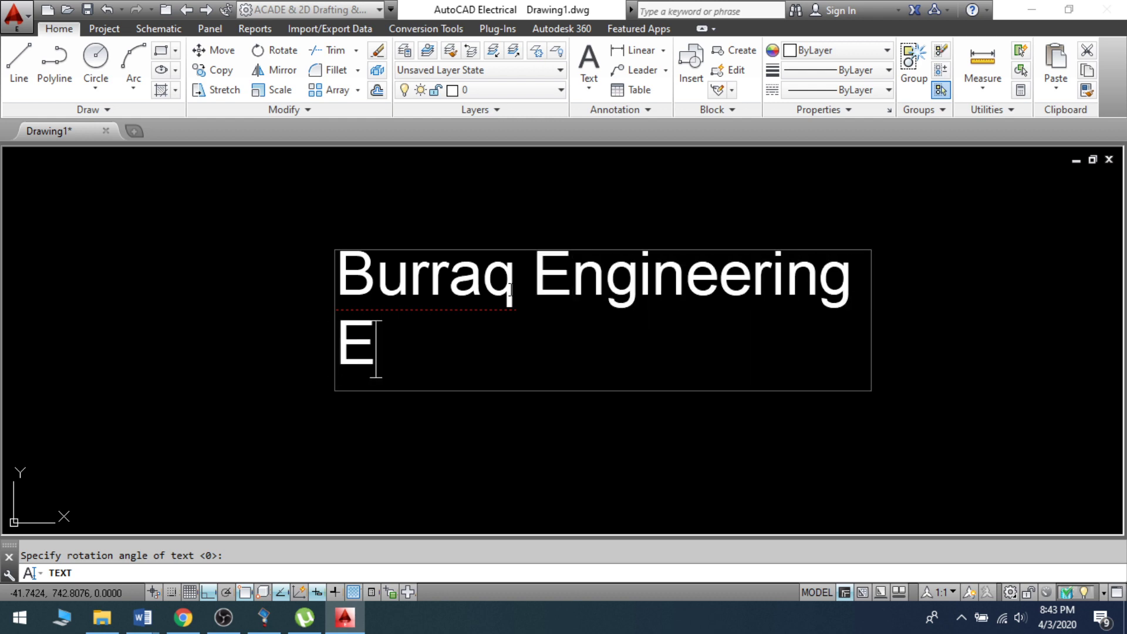
pyautogui.write('ngr. Usma')
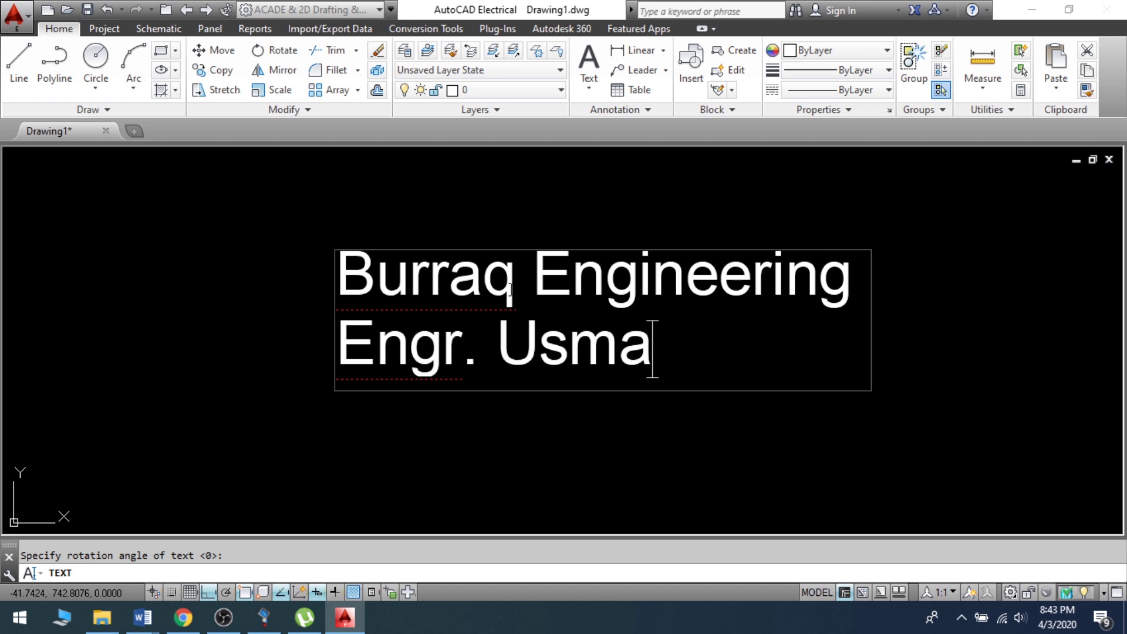
pyautogui.write('n ')
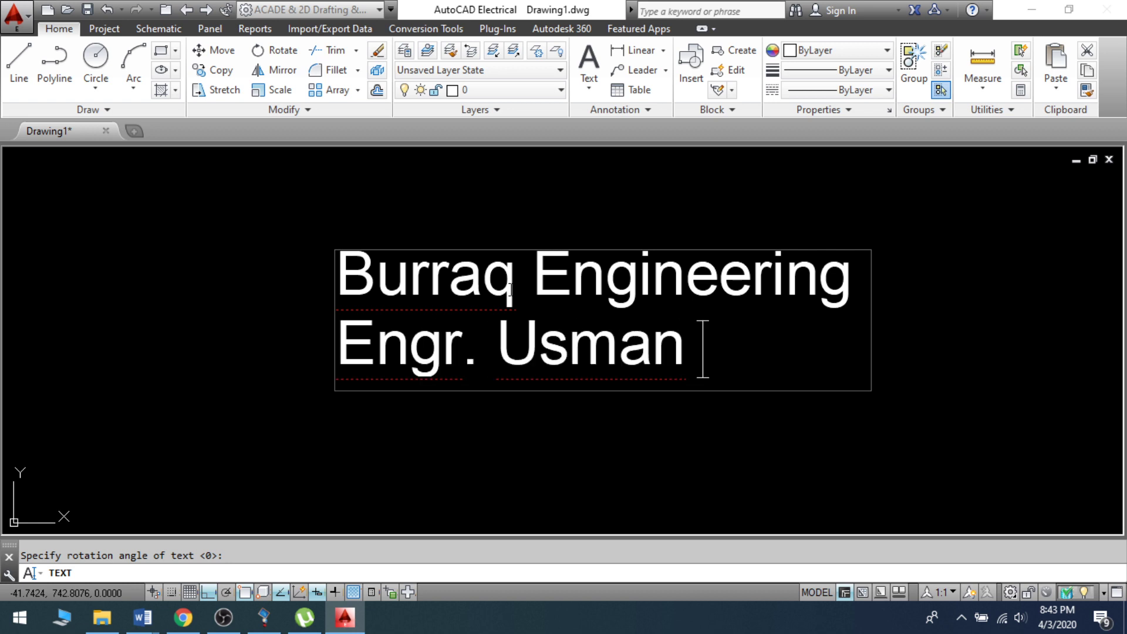
pyautogui.write('Saleem')
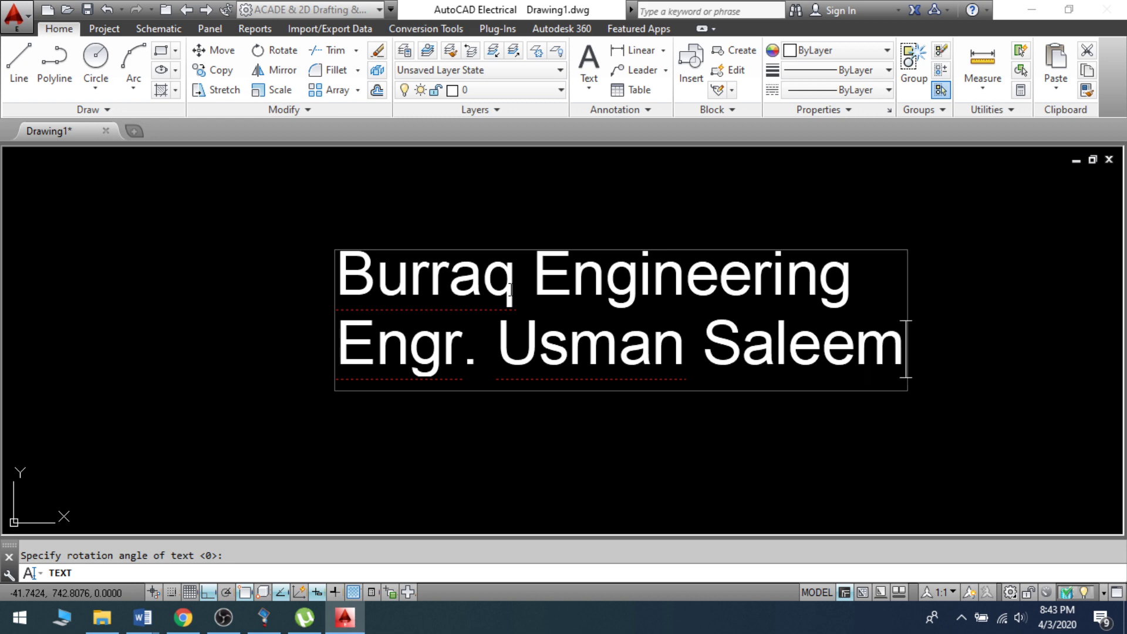
pyautogui.press('Return')
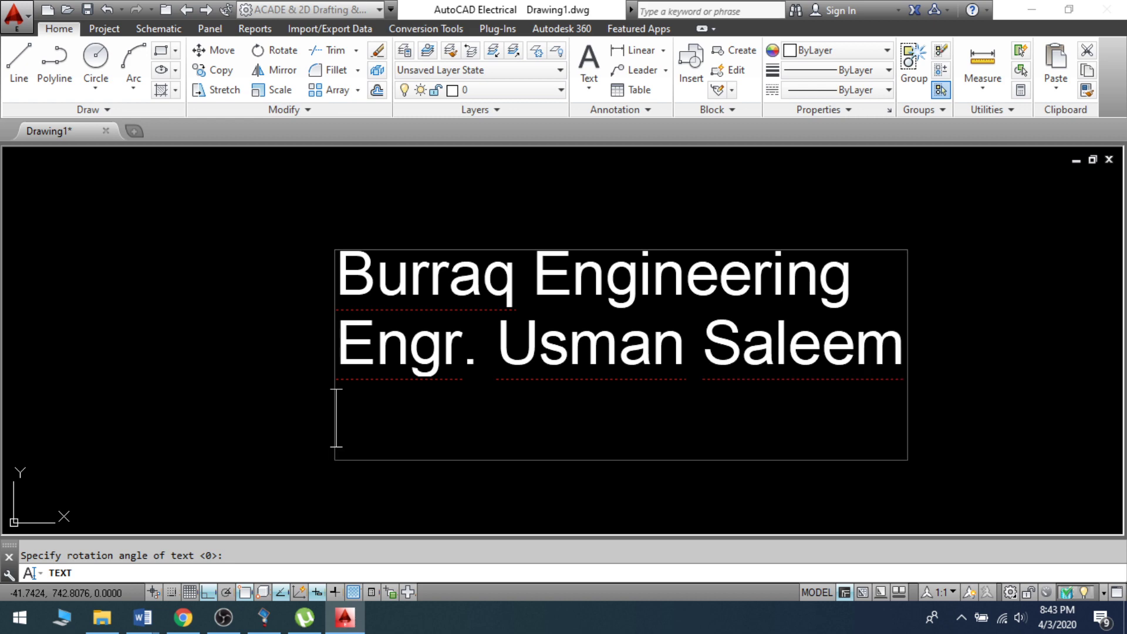
pyautogui.press('Return')
pyautogui.scroll(2, 452, 252)
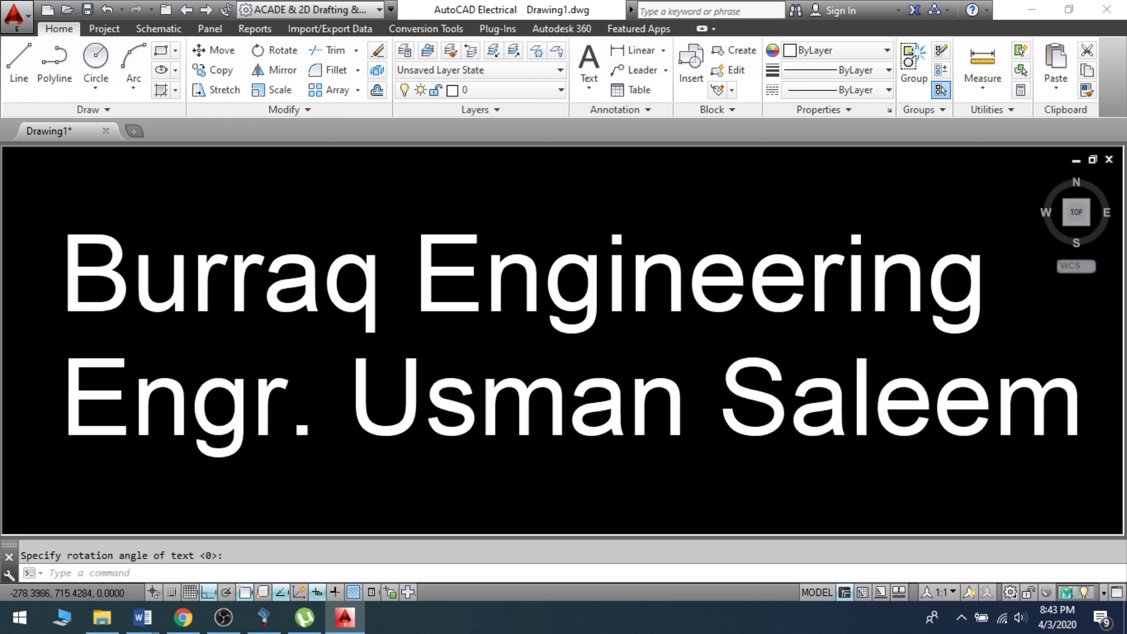
pyautogui.middleClick(452, 252)
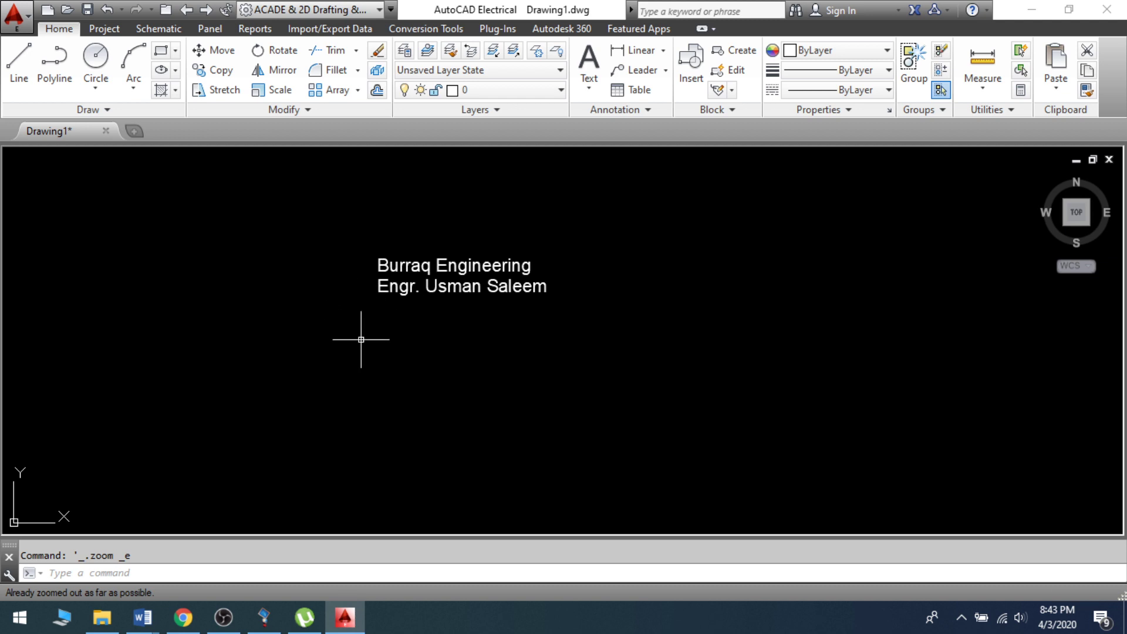
# Erase both single-line text lines with a window selection.
pyautogui.click(219, 211)
pyautogui.click(670, 346)
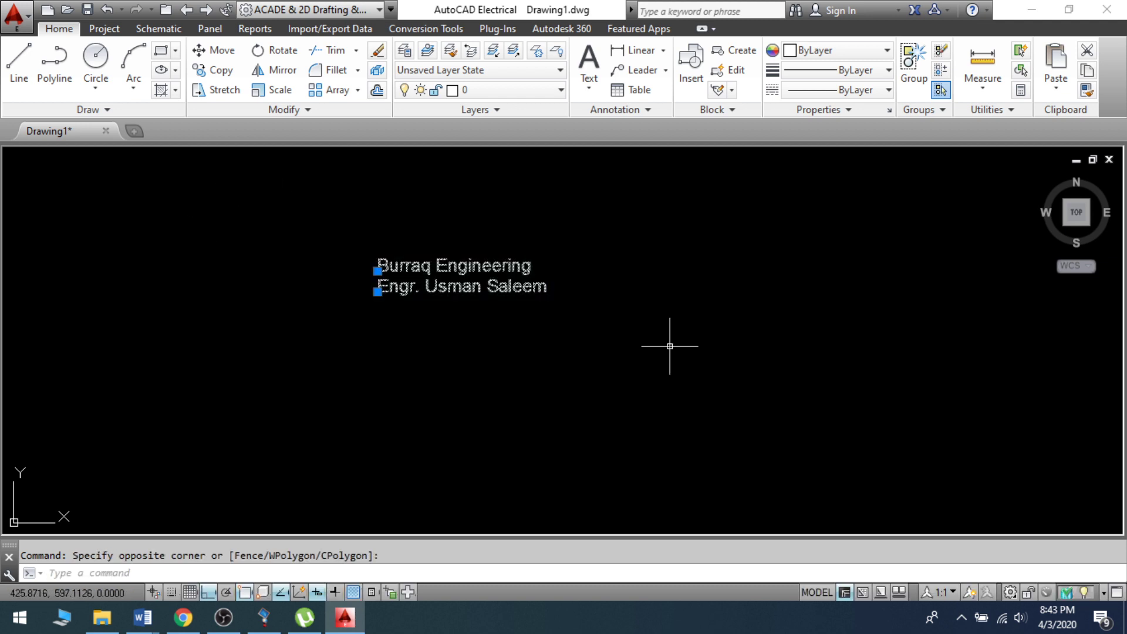
pyautogui.write('E')
pyautogui.press('Return')
# Create multiline text with the engineer's name, 'Electrical Engineering' and a line of filler characters.
pyautogui.write('MT')
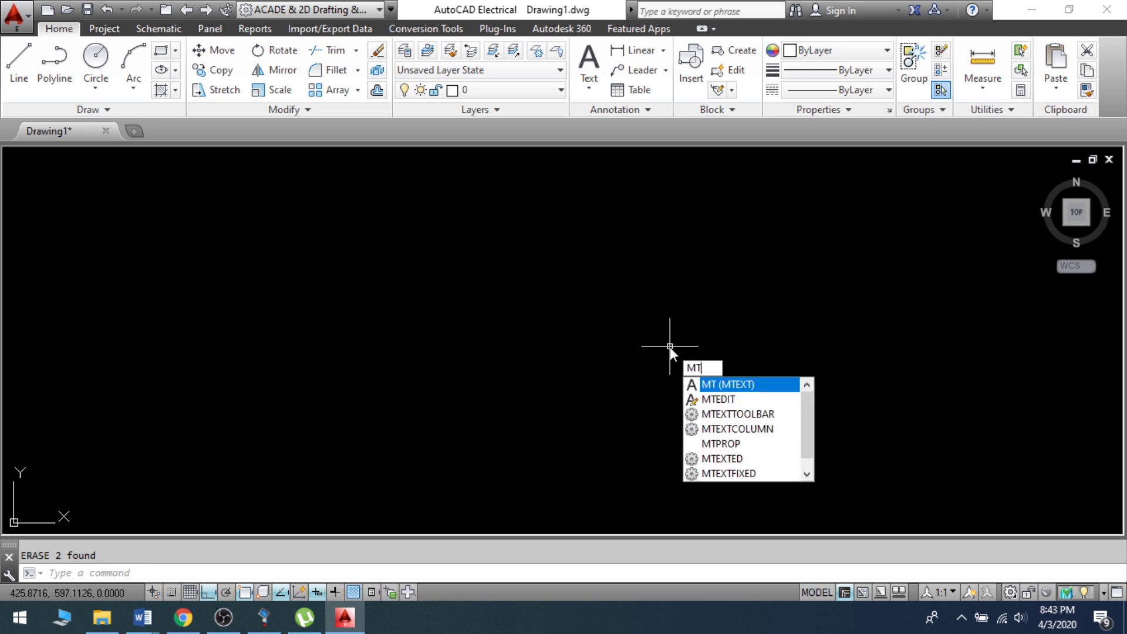
pyautogui.press('Return')
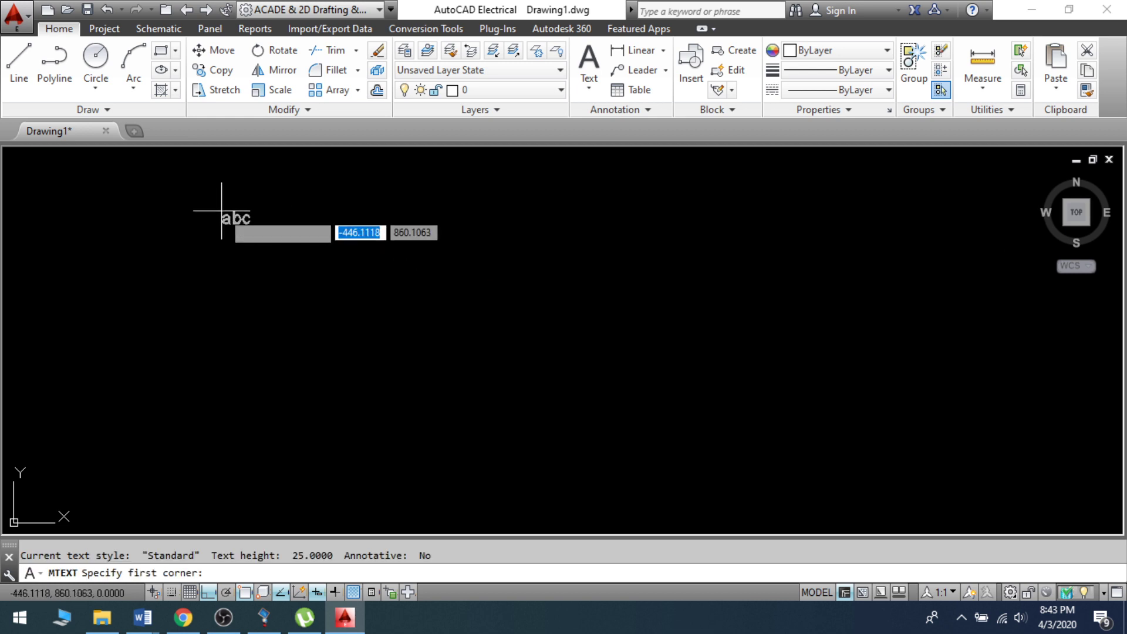
pyautogui.click(289, 208)
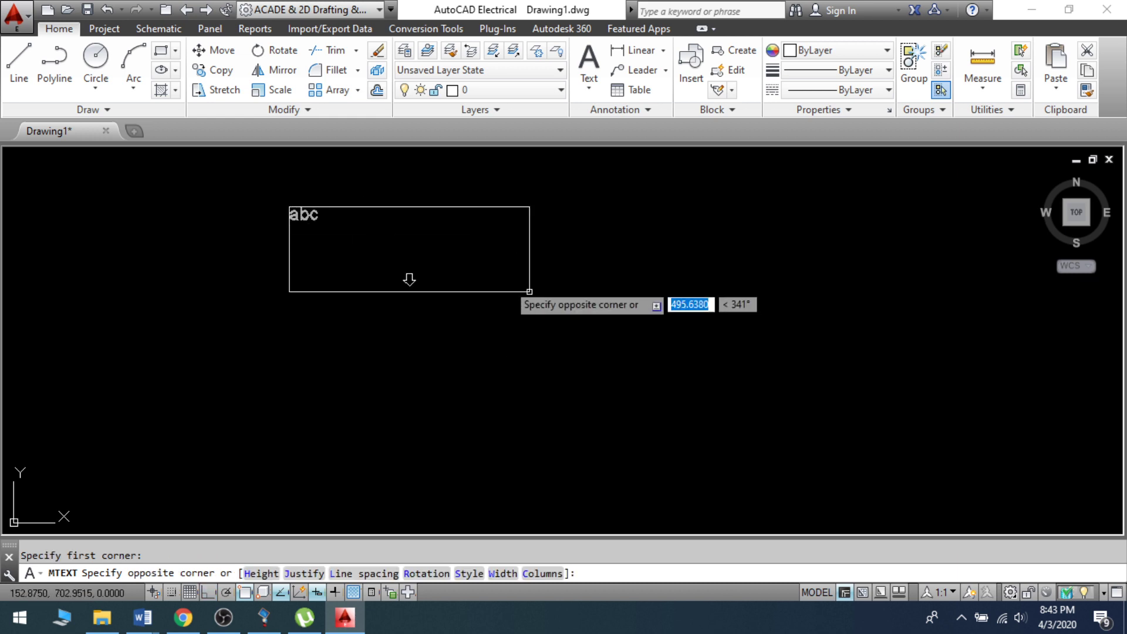
pyautogui.click(503, 275)
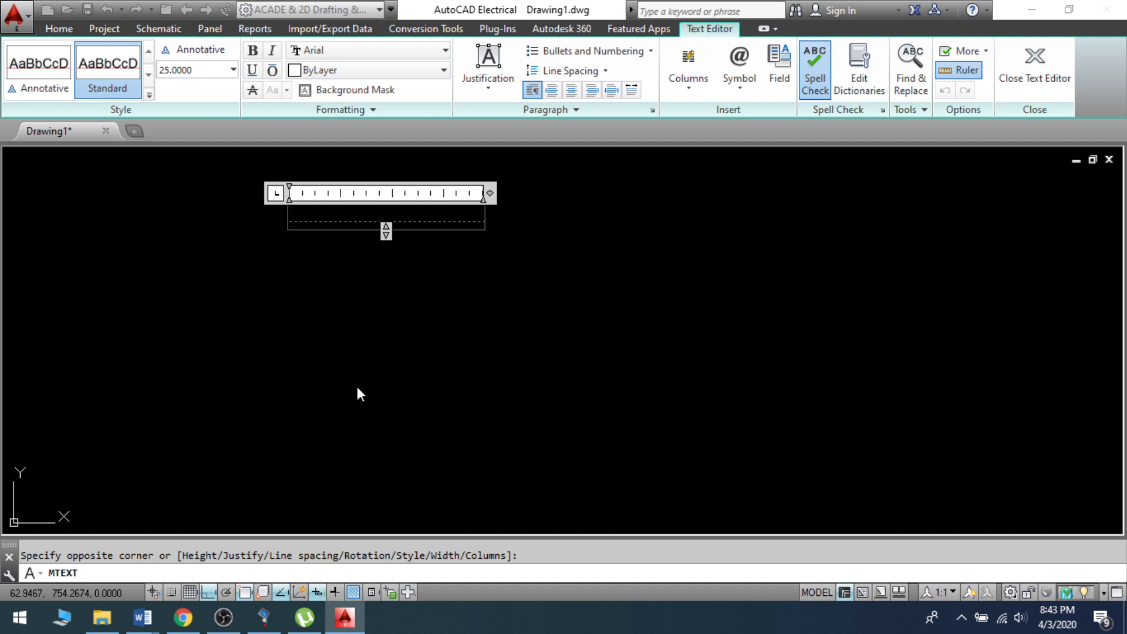
pyautogui.write('Usman Saleem')
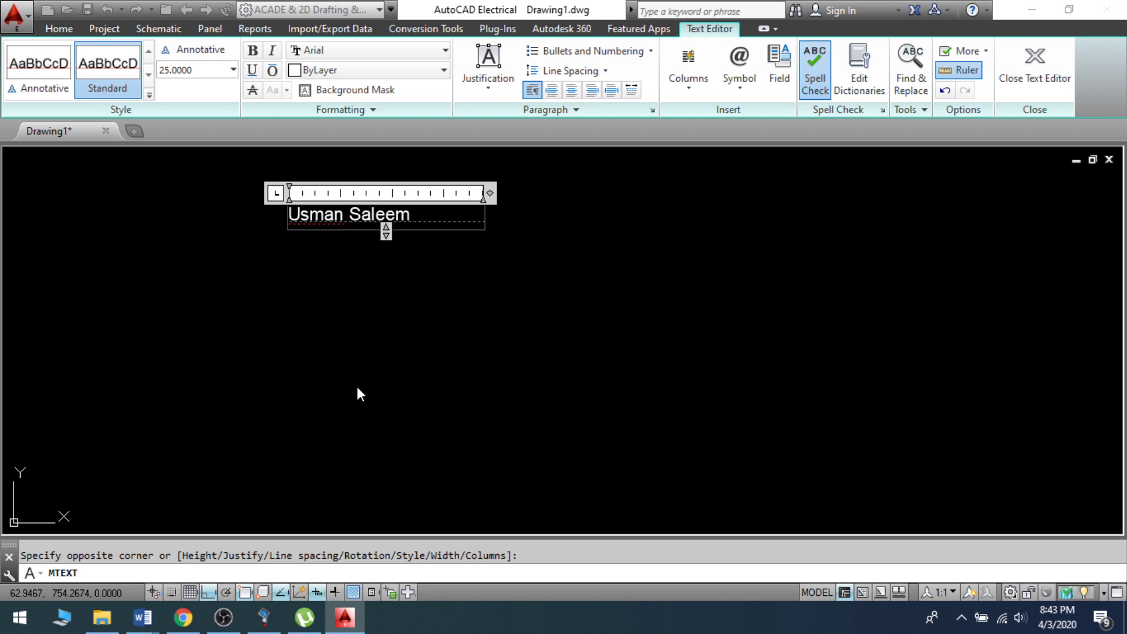
pyautogui.press('Return')
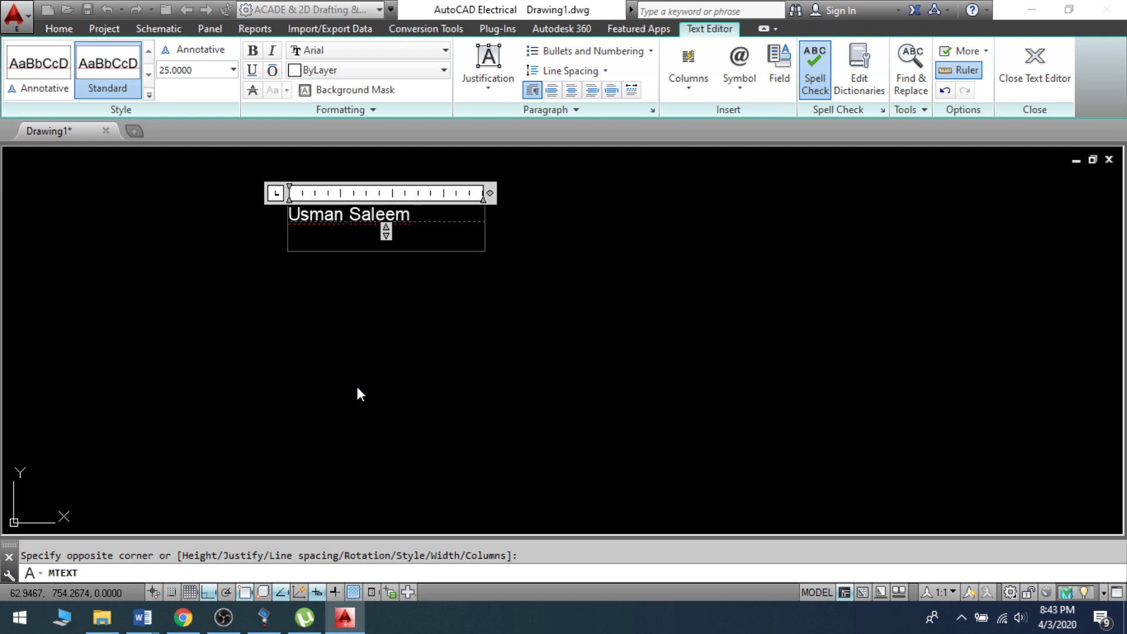
pyautogui.write('Electrical')
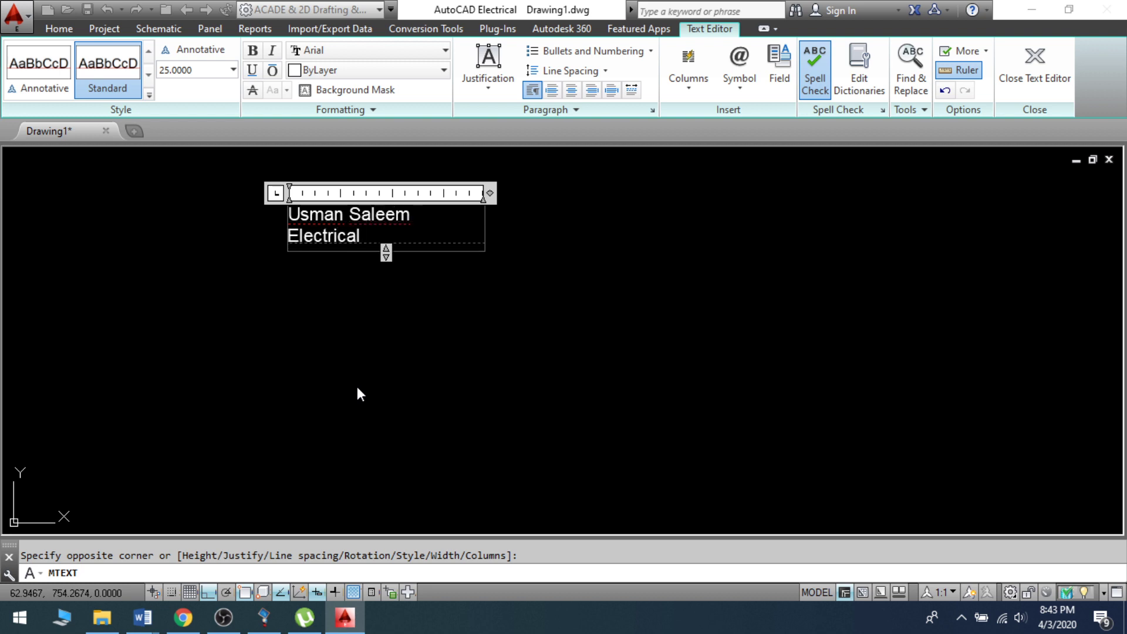
pyautogui.write(' Engineering')
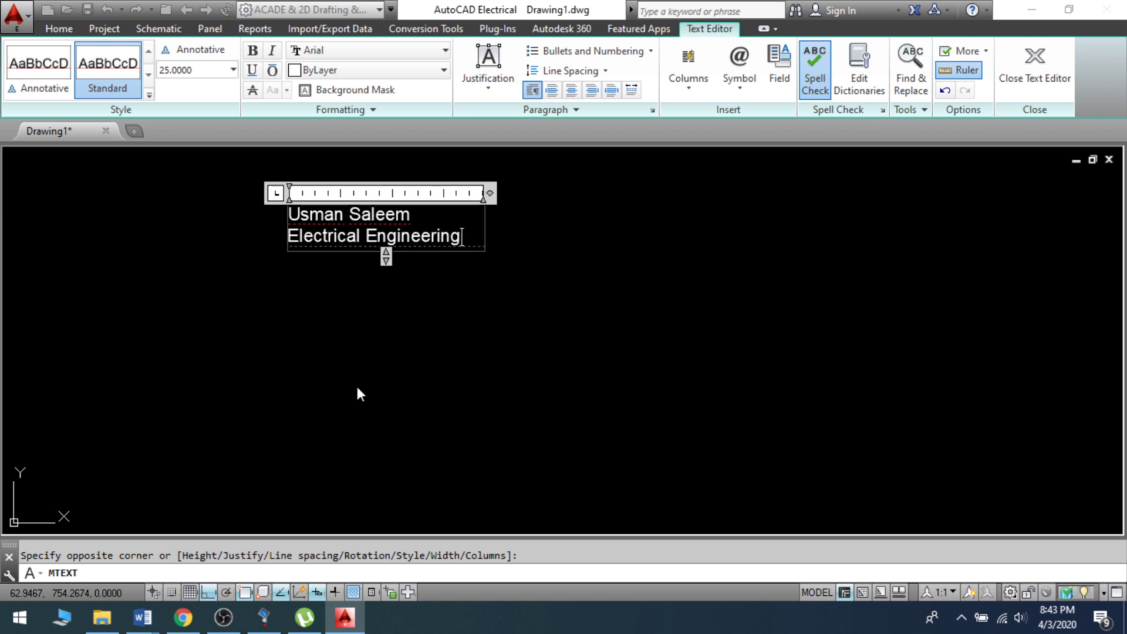
pyautogui.press('Return')
pyautogui.write('sddjjfhdhfdhkjdnfkdnfk')
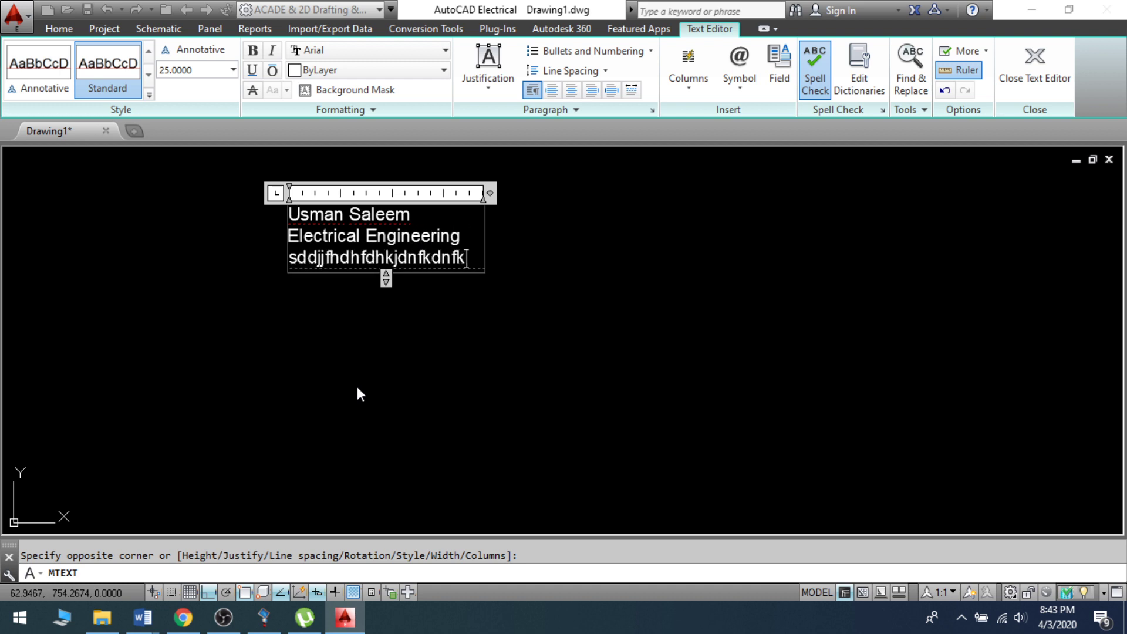
pyautogui.write('dnkldnfkdnfkdnkdjnfkmdnfmkdnmdnvmdnvdcmcnvmnm')
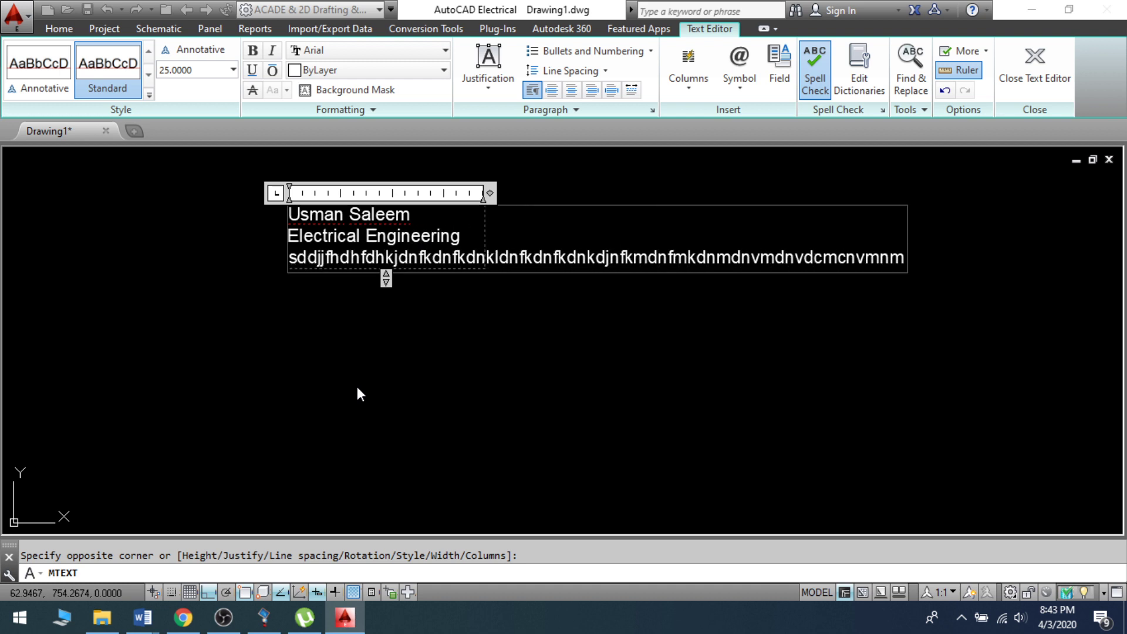
pyautogui.press('BackSpace')
pyautogui.press('BackSpace')
pyautogui.press('BackSpace')
pyautogui.press('BackSpace')
pyautogui.press('BackSpace')
pyautogui.press('BackSpace')
pyautogui.press('BackSpace')
pyautogui.press('BackSpace')
pyautogui.press('BackSpace')
pyautogui.press('Return')
pyautogui.press('Return')
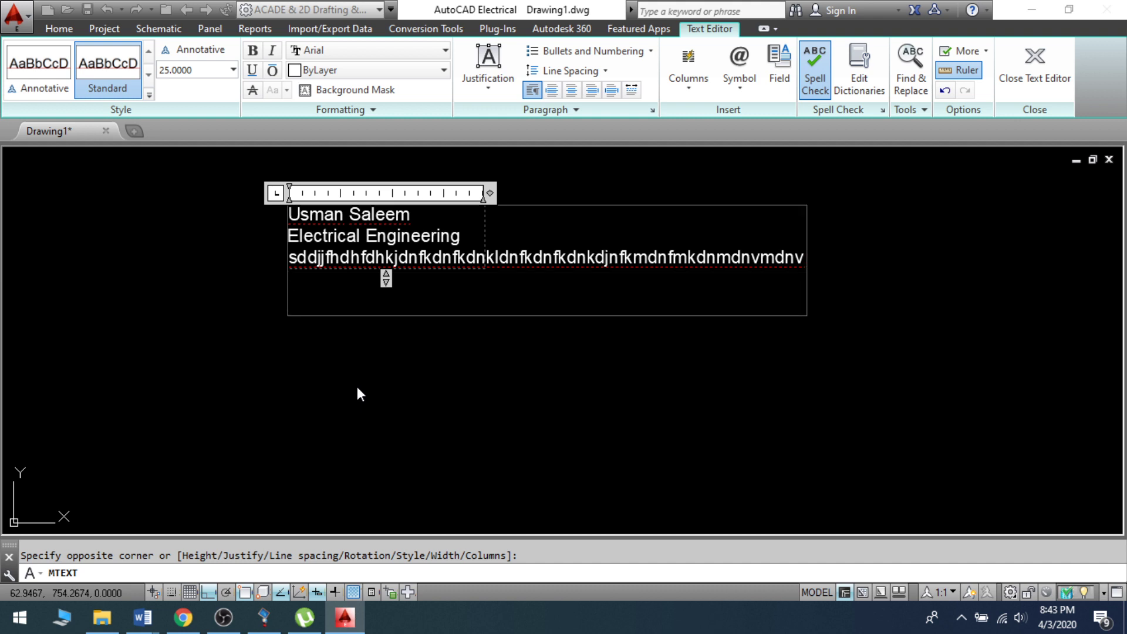
pyautogui.press('Return')
pyautogui.press('Return')
pyautogui.press('BackSpace')
pyautogui.press('BackSpace')
pyautogui.press('BackSpace')
pyautogui.press('BackSpace')
pyautogui.press('BackSpace')
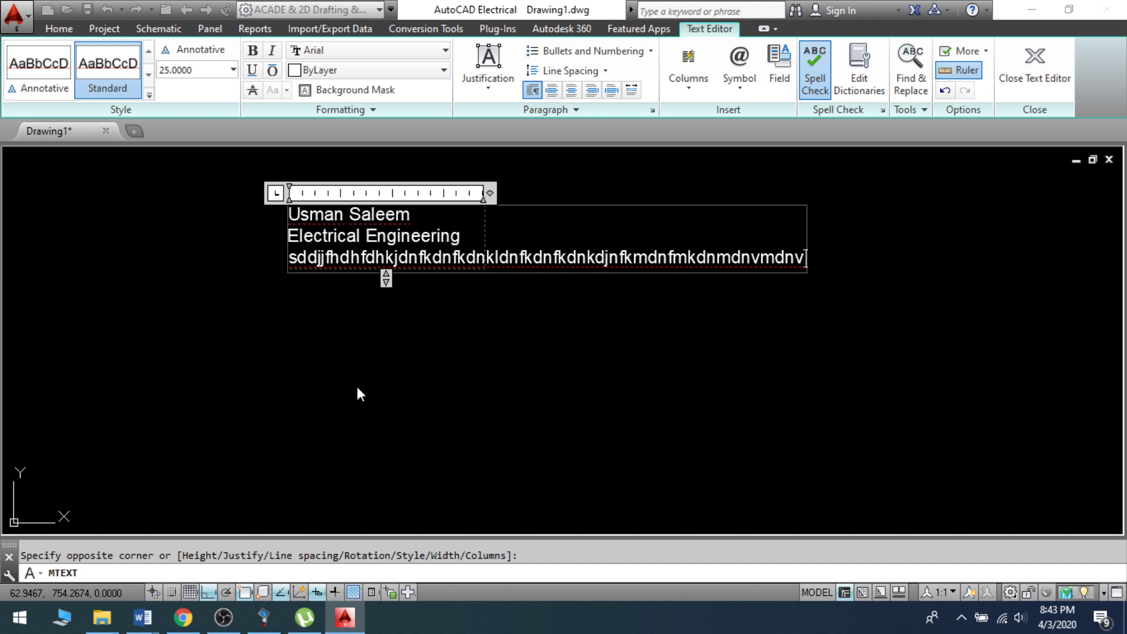
pyautogui.click(721, 288)
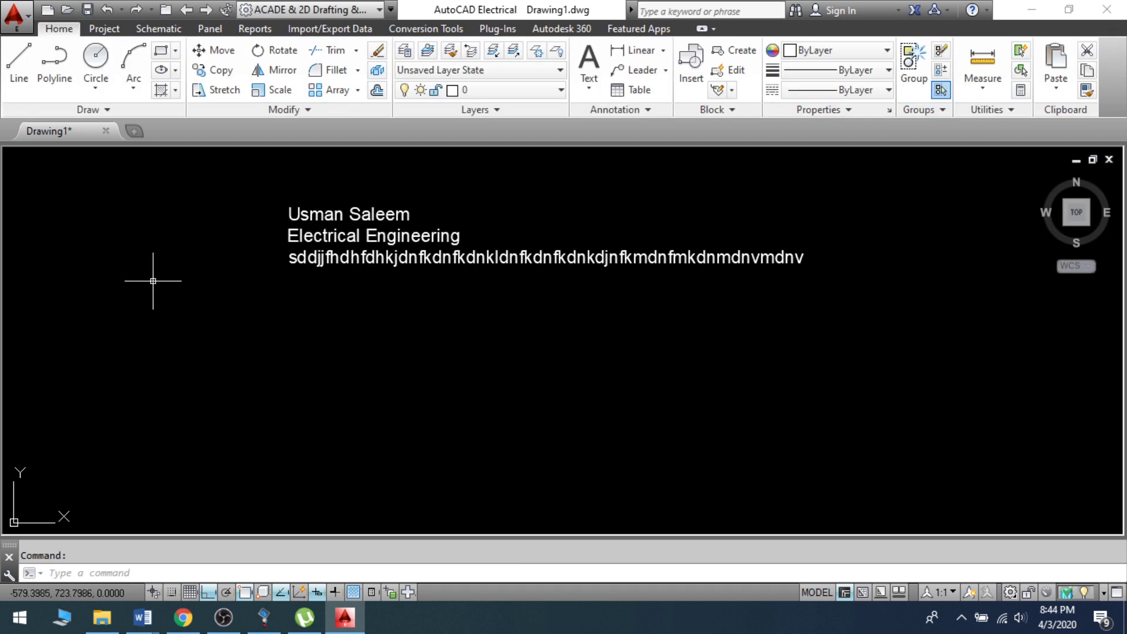
# Select the multiline text block and erase it.
pyautogui.click(182, 170)
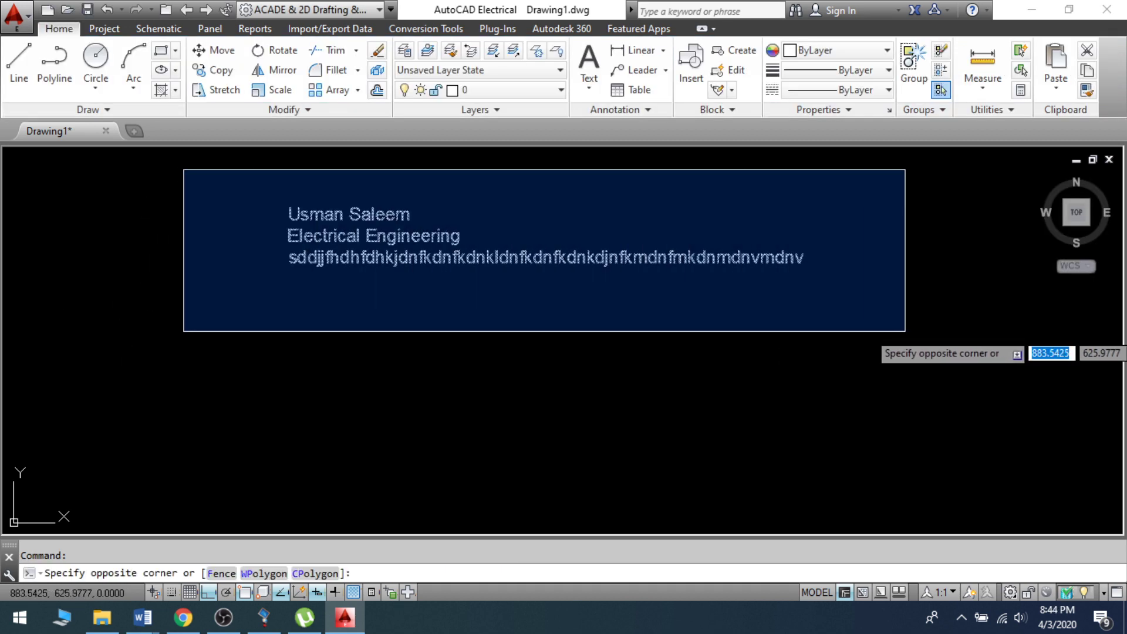
pyautogui.click(904, 334)
pyautogui.write('E')
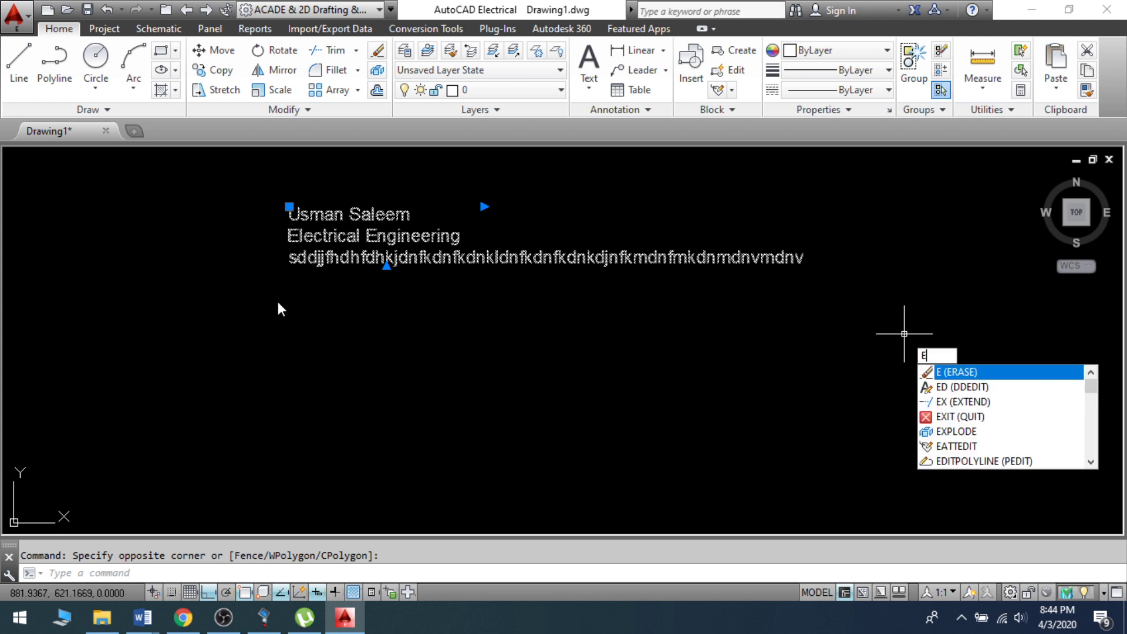
pyautogui.click(297, 301)
pyautogui.click(220, 175)
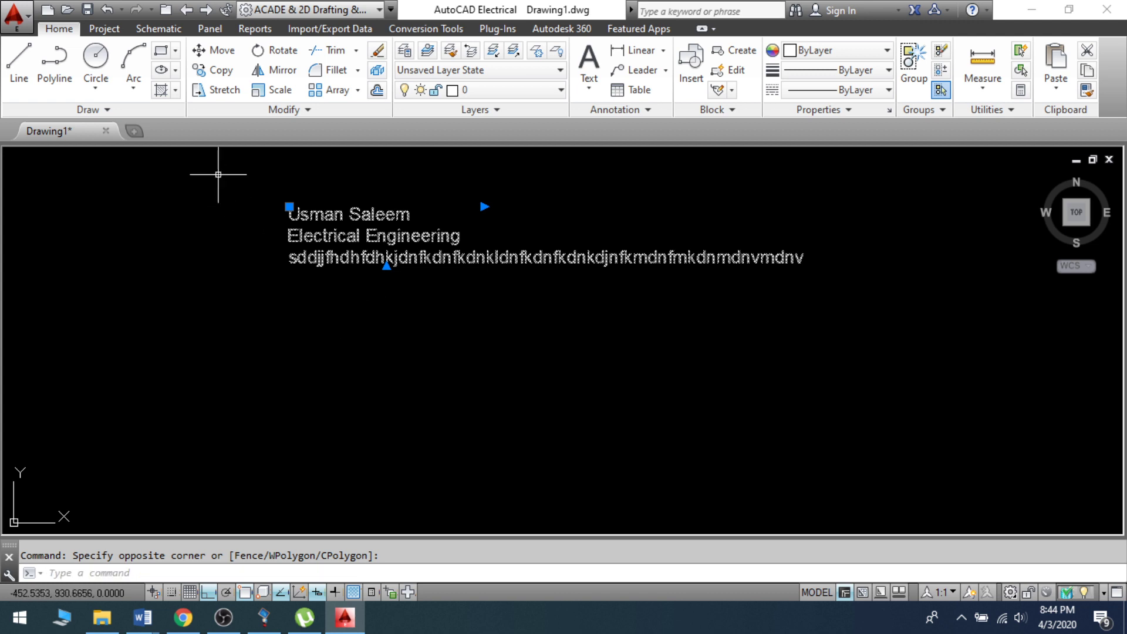
pyautogui.write('e')
pyautogui.press('Return')
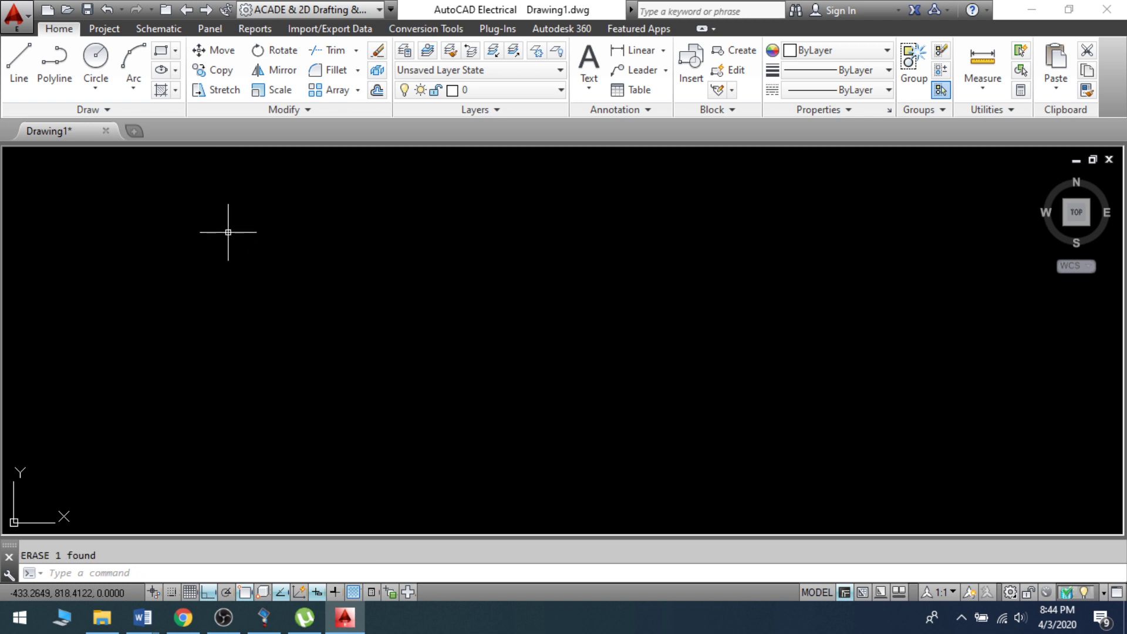
# Start a multiline text box with MT, spanning two picked corners.
pyautogui.write('mt')
pyautogui.press('Return')
pyautogui.click(300, 228)
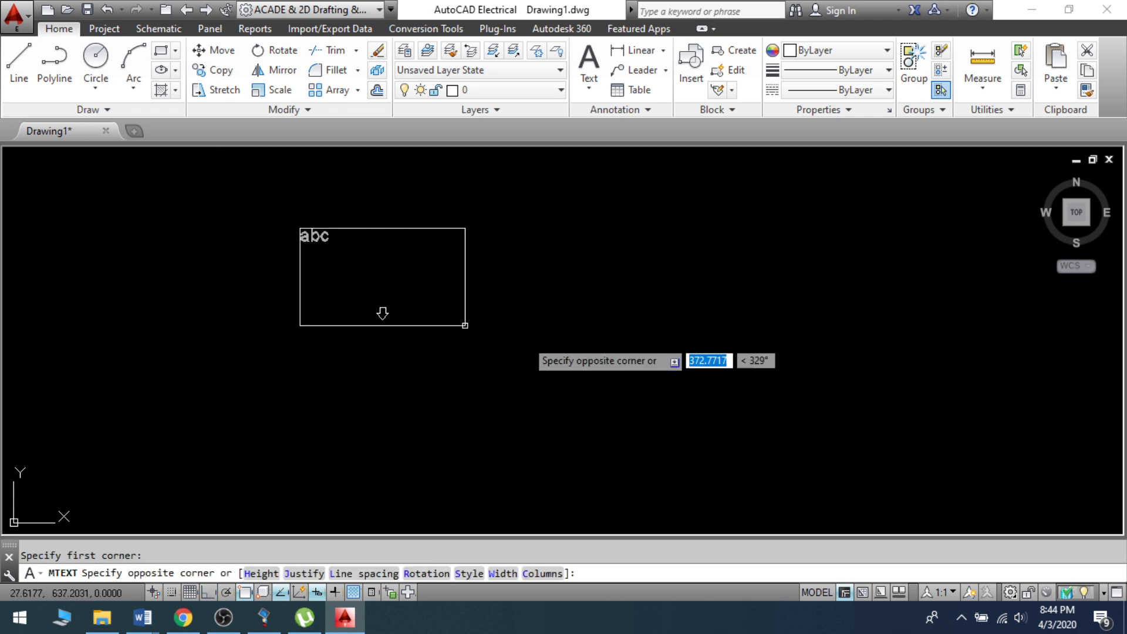
pyautogui.click(703, 374)
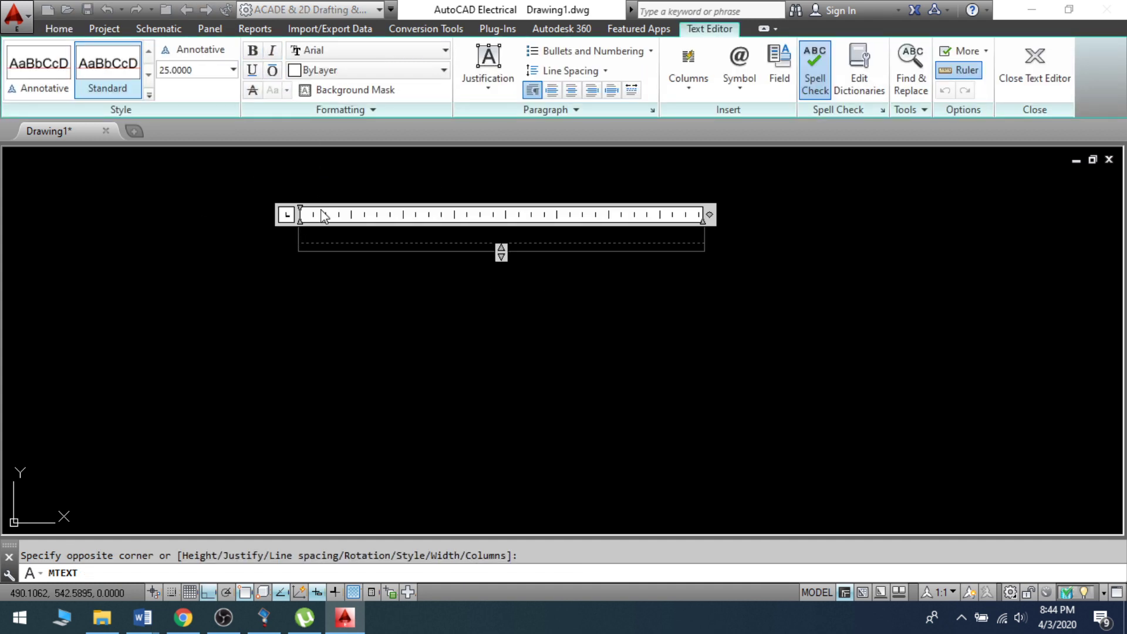
# Turn on underlining and format the text as a numbered list.
pyautogui.click(387, 50)
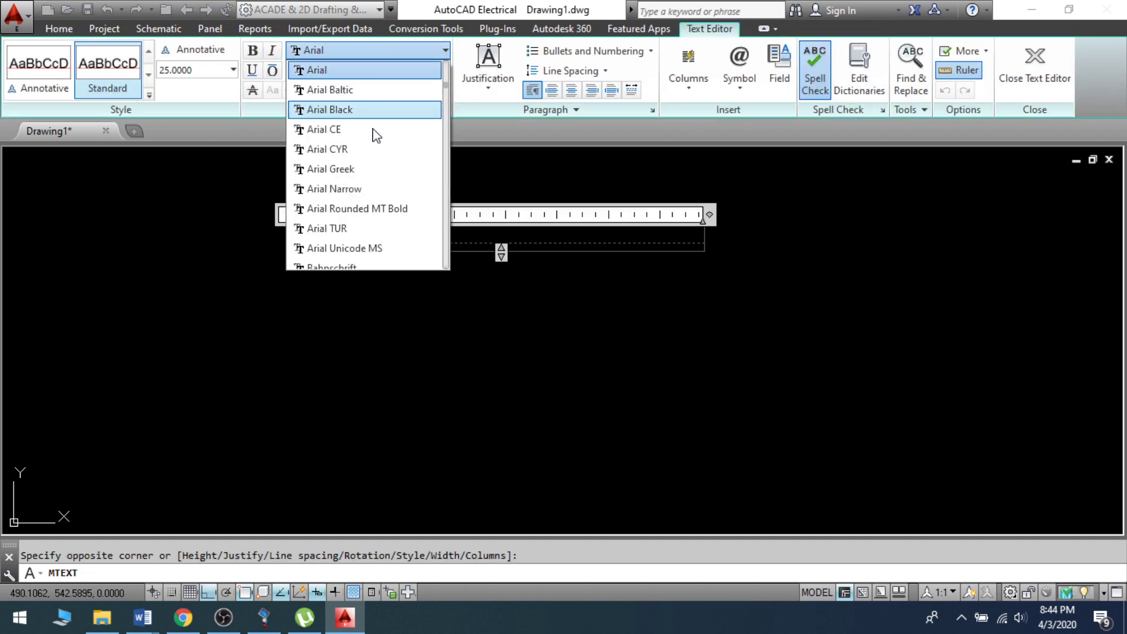
pyautogui.scroll(-3, 355, 172)
pyautogui.scroll(3, 351, 121)
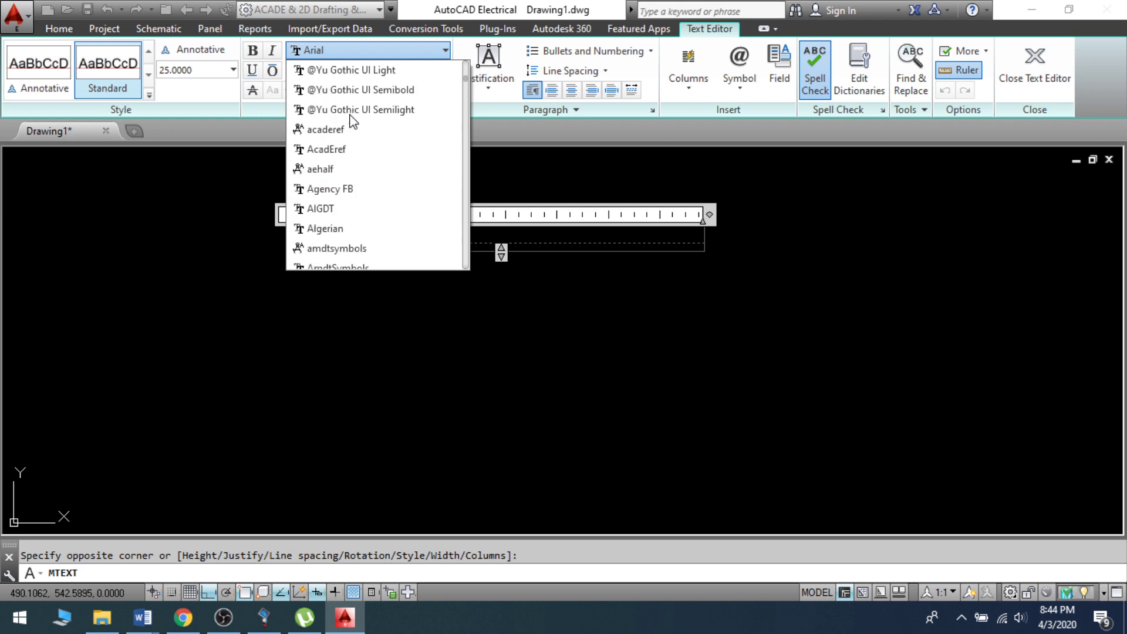
pyautogui.scroll(-6, 352, 126)
pyautogui.scroll(10, 355, 134)
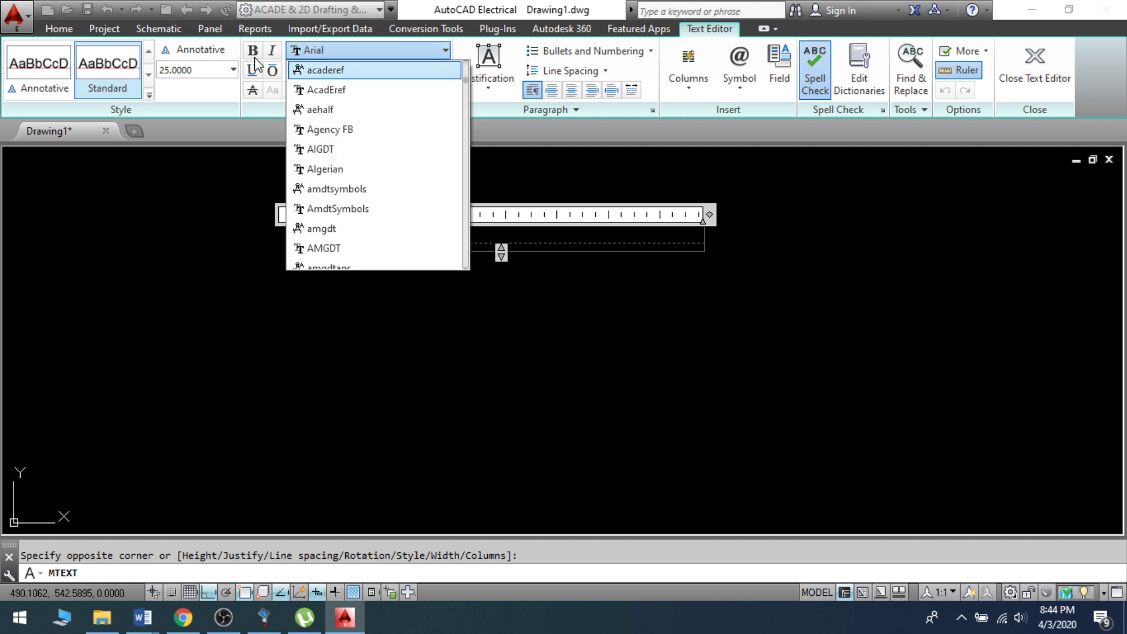
pyautogui.click(276, 73)
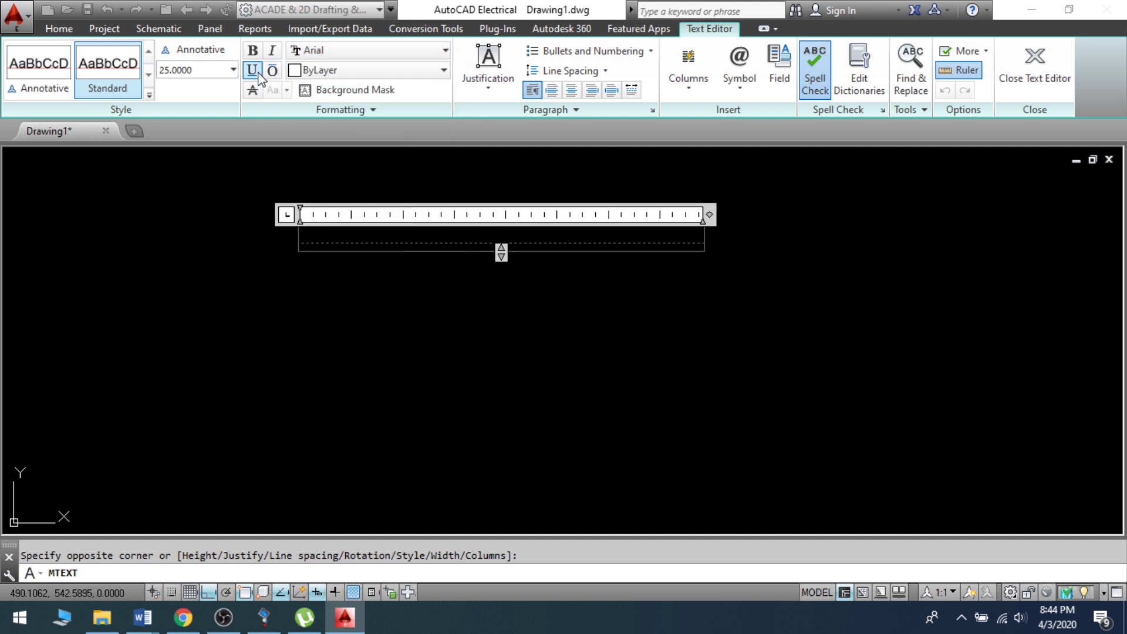
pyautogui.click(359, 70)
pyautogui.click(359, 70)
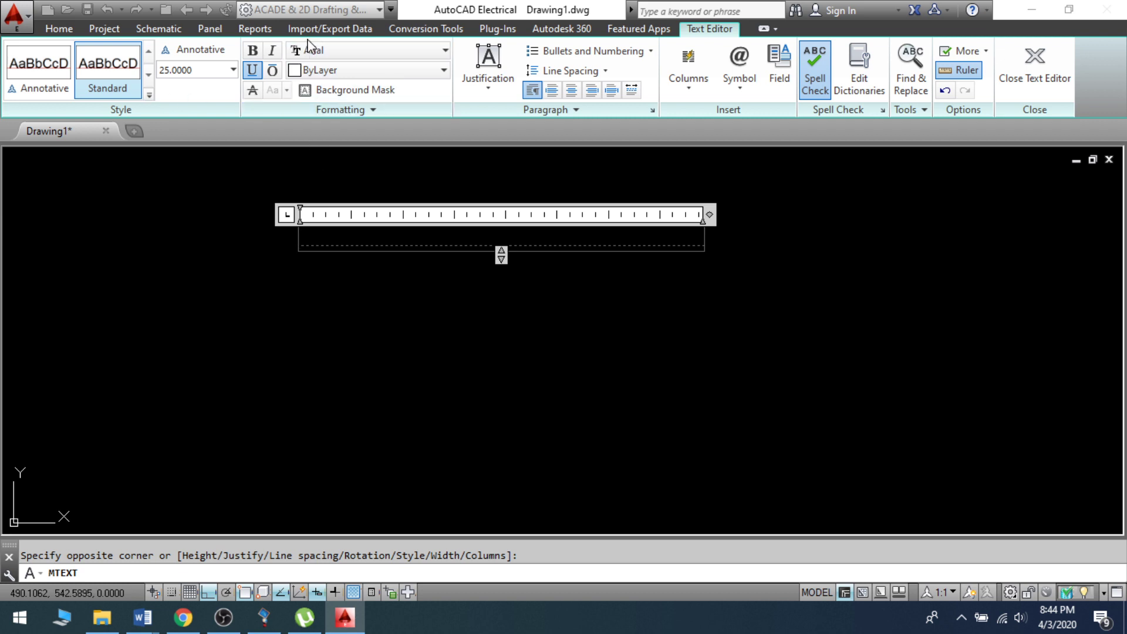
pyautogui.click(650, 52)
pyautogui.click(589, 91)
pyautogui.click(650, 52)
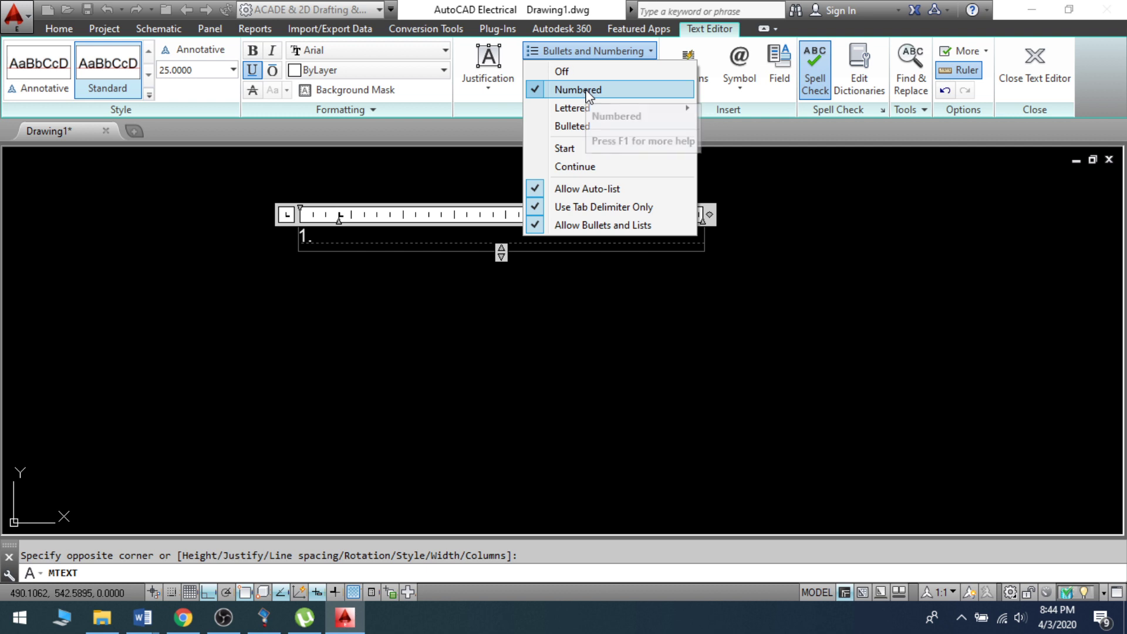
pyautogui.click(379, 240)
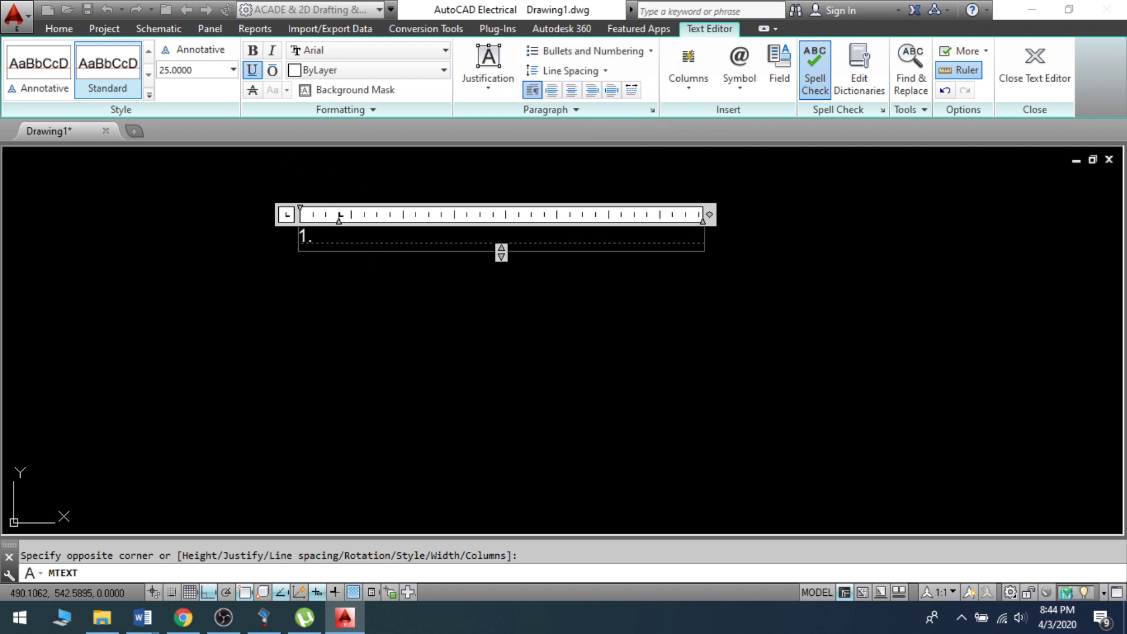
# Type the items AutoCAD Course, DIALUX, ETAP and PLC, then commit the text.
pyautogui.write('c')
pyautogui.press('BackSpace')
pyautogui.write('AutoC')
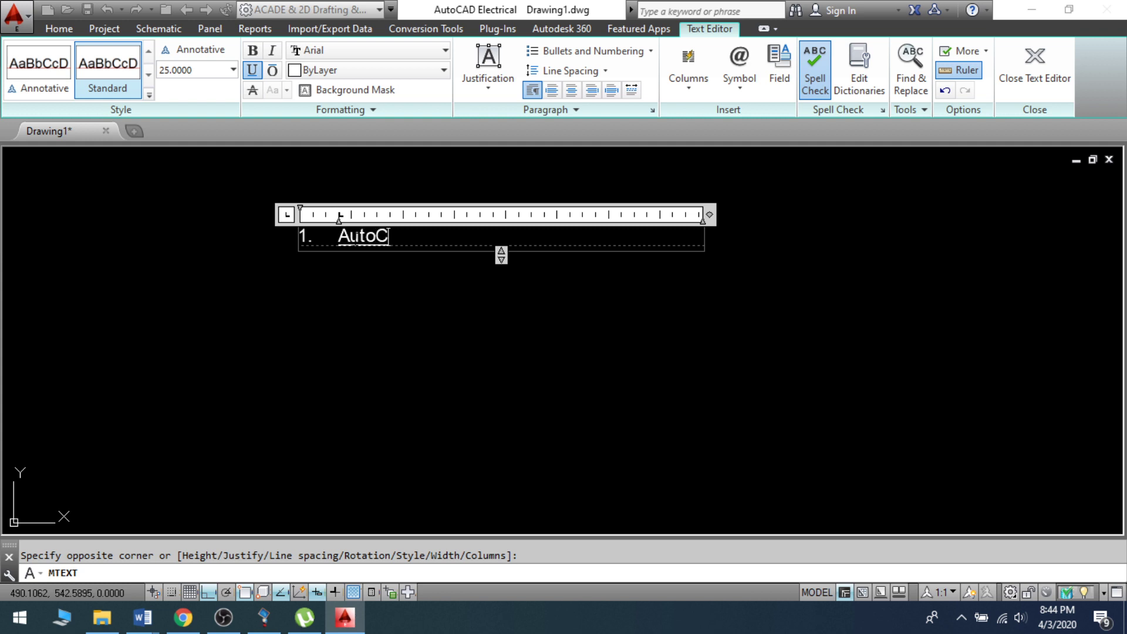
pyautogui.write('AD Cour')
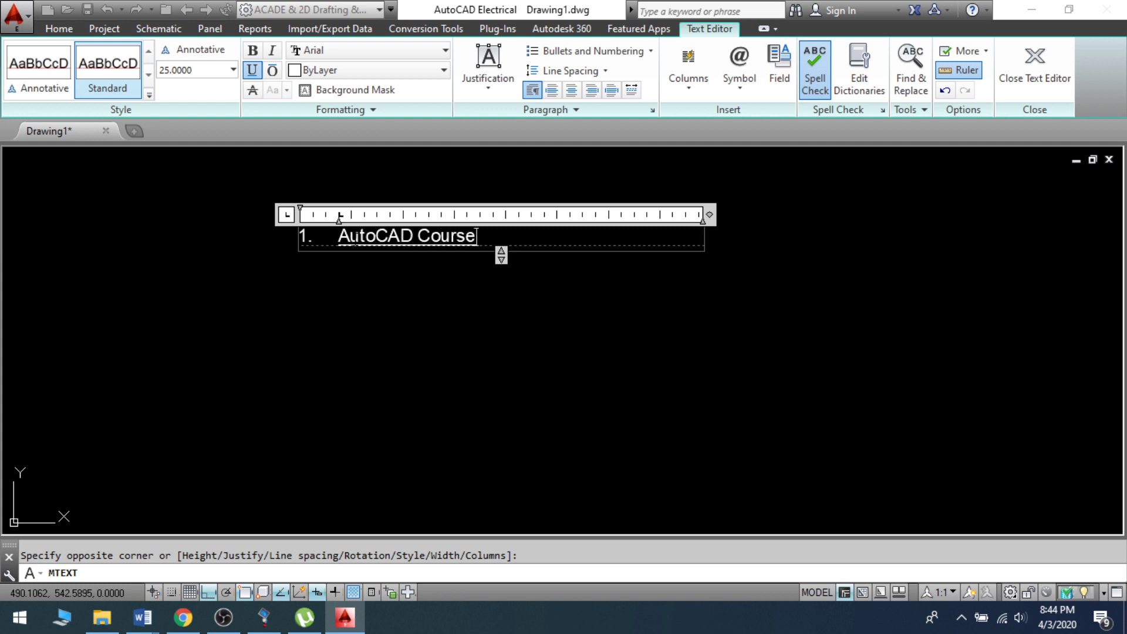
pyautogui.write('se')
pyautogui.press('Return')
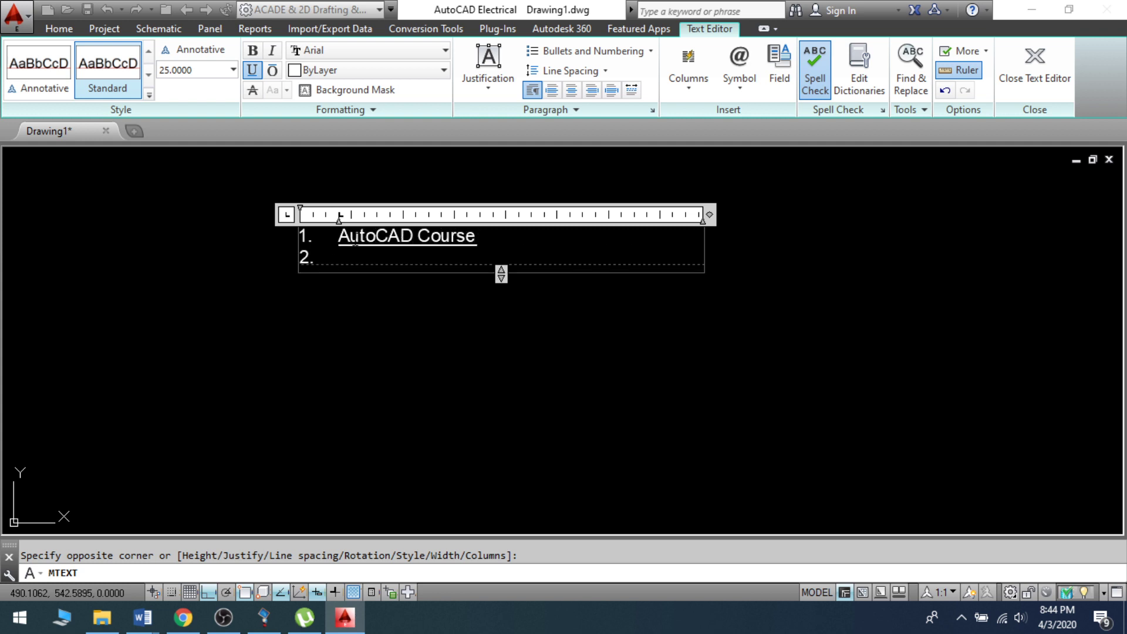
pyautogui.write('DIALUX')
pyautogui.press('Return')
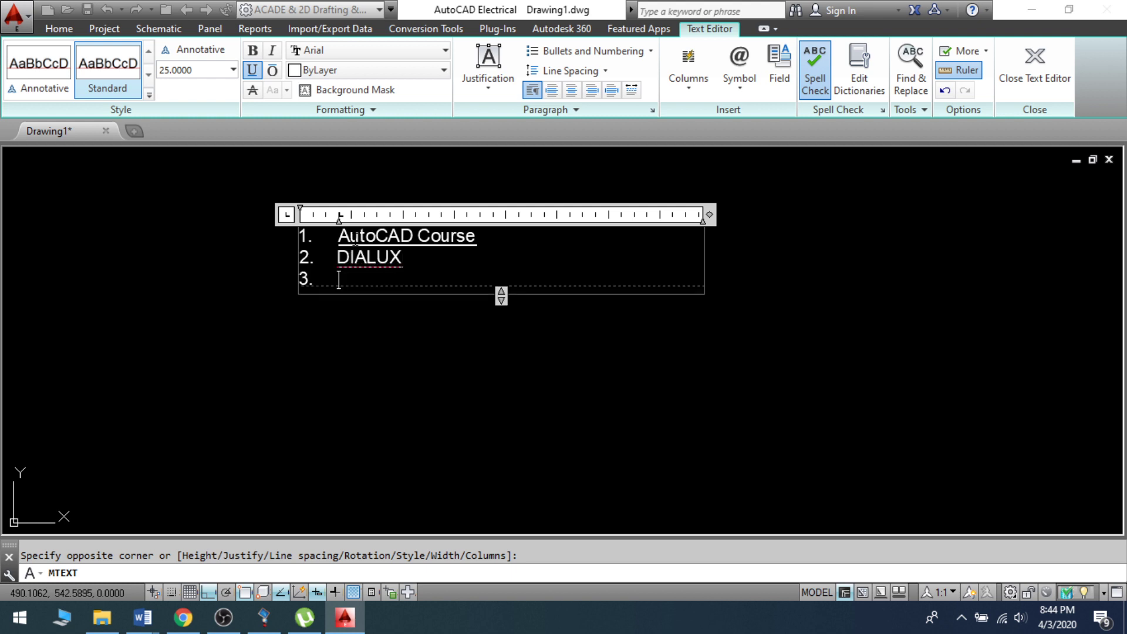
pyautogui.write('ETAP')
pyautogui.press('Return')
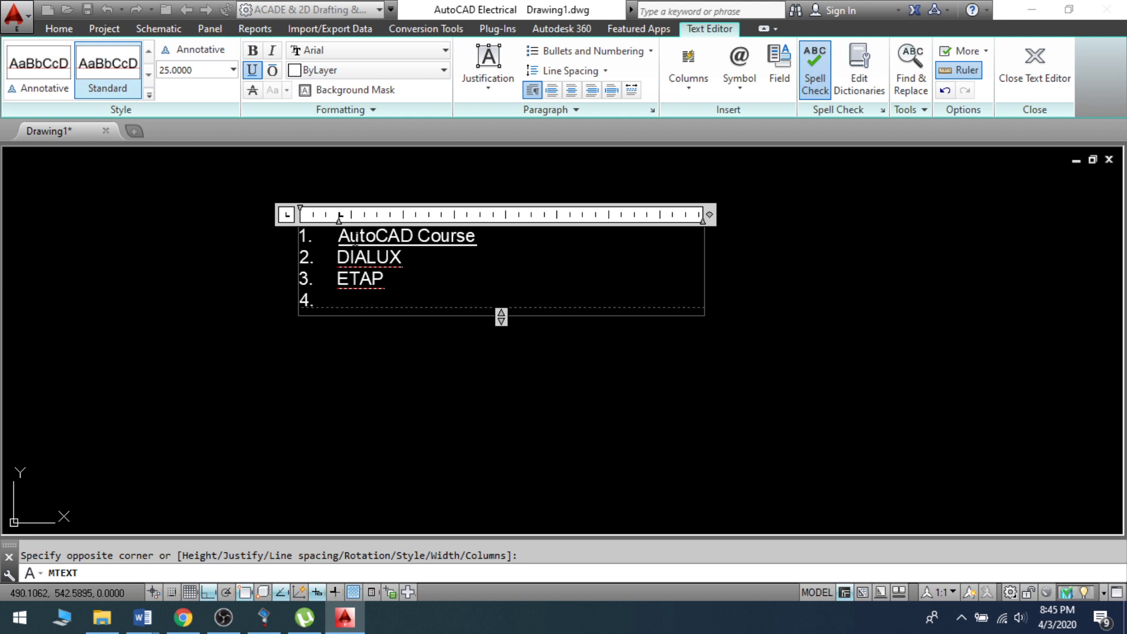
pyautogui.write('PLC')
pyautogui.press('Return')
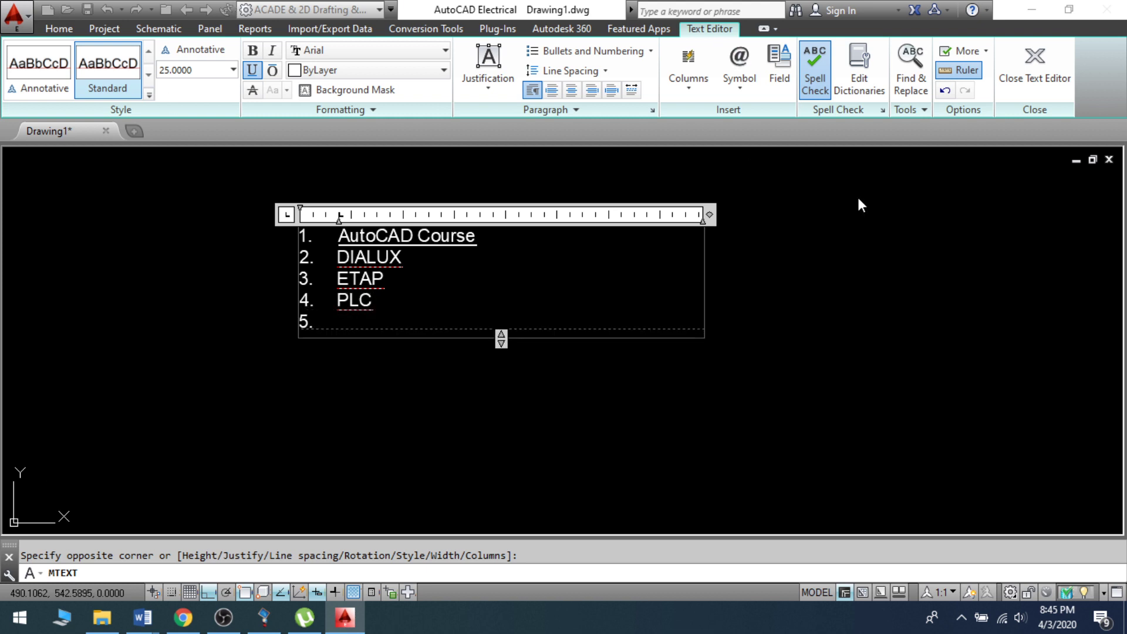
pyautogui.click(827, 282)
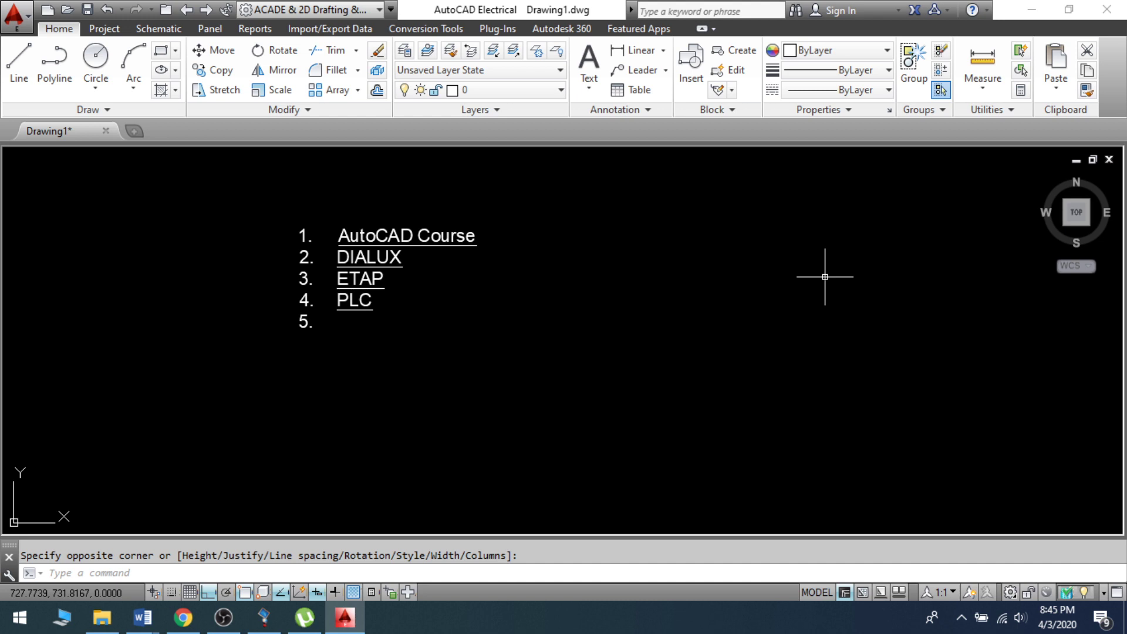
pyautogui.click(180, 178)
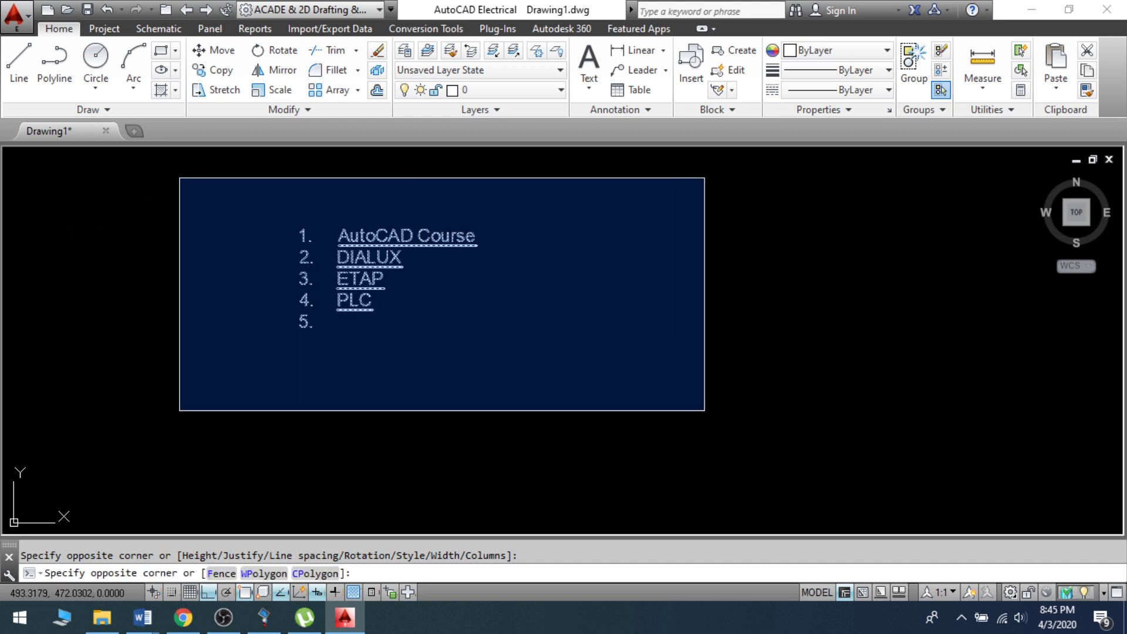
# Erase the numbered list and start a stepped polyline with three ortho segments.
pyautogui.click(704, 410)
pyautogui.write('e')
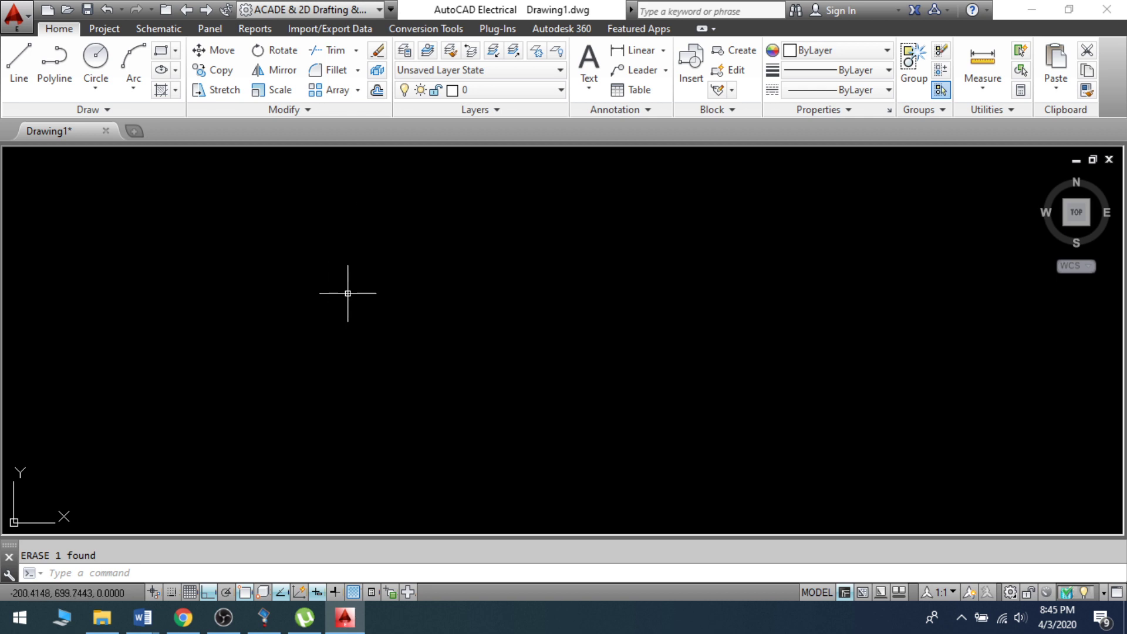
pyautogui.write('PL')
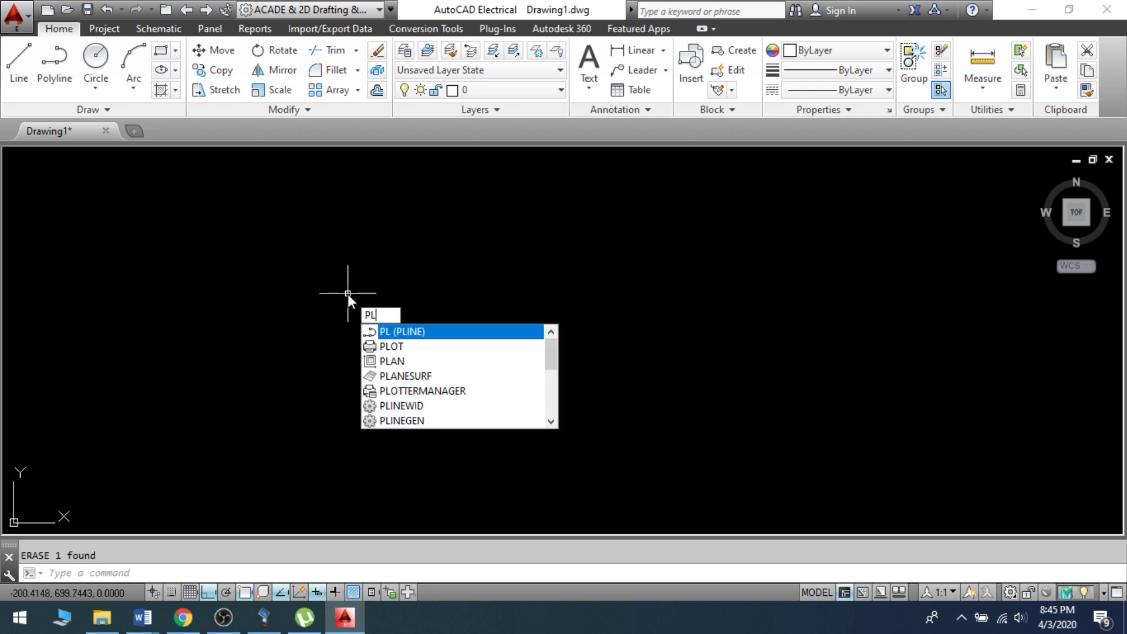
pyautogui.press('Return')
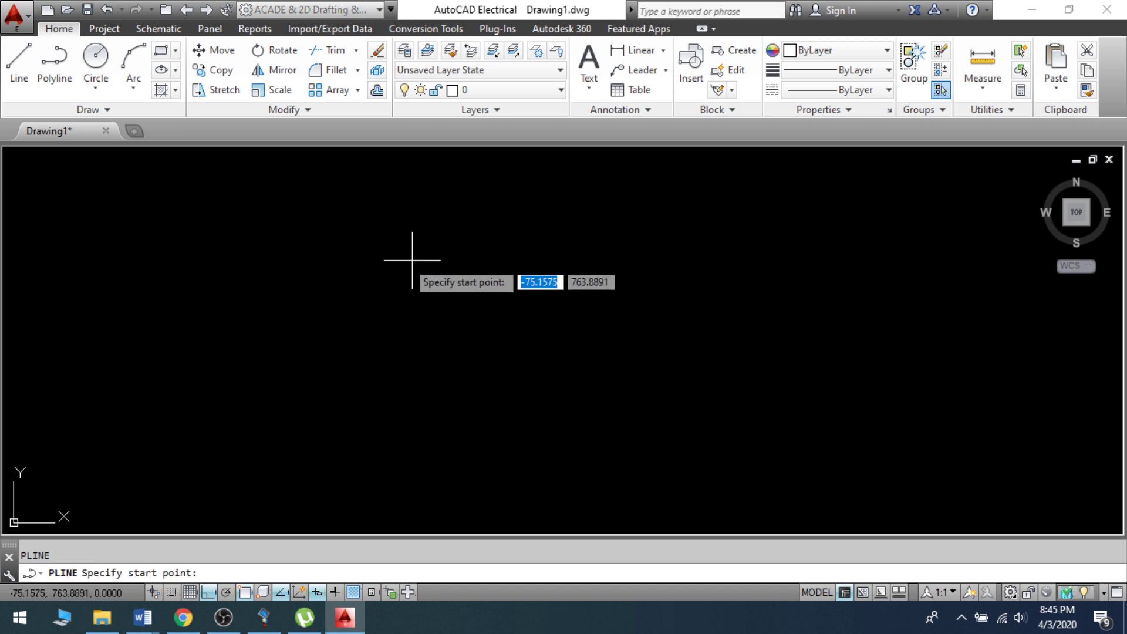
pyautogui.click(366, 266)
pyautogui.click(631, 266)
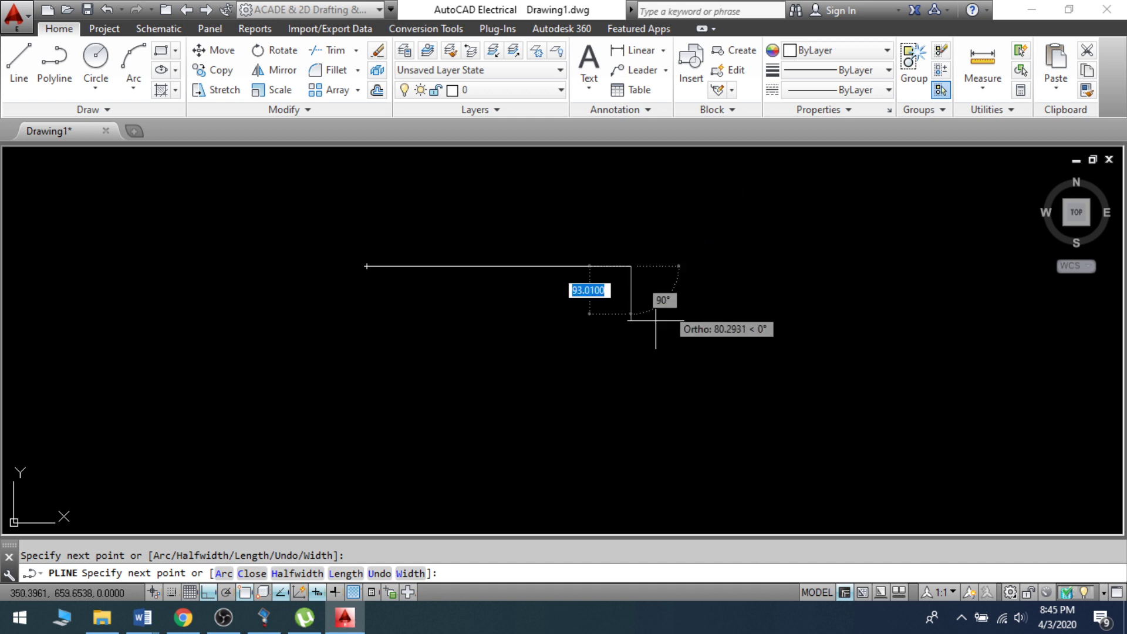
pyautogui.click(629, 337)
pyautogui.click(420, 336)
# Complete the seven-segment polyline going down, right, up and left, then select it.
pyautogui.click(419, 381)
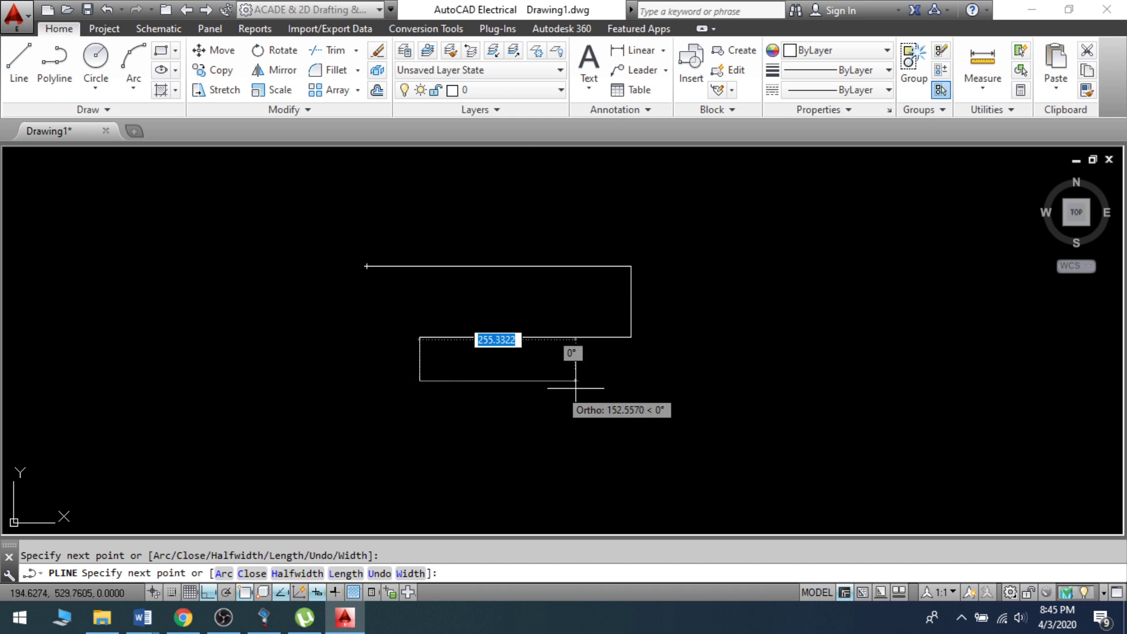
pyautogui.click(730, 380)
pyautogui.click(730, 225)
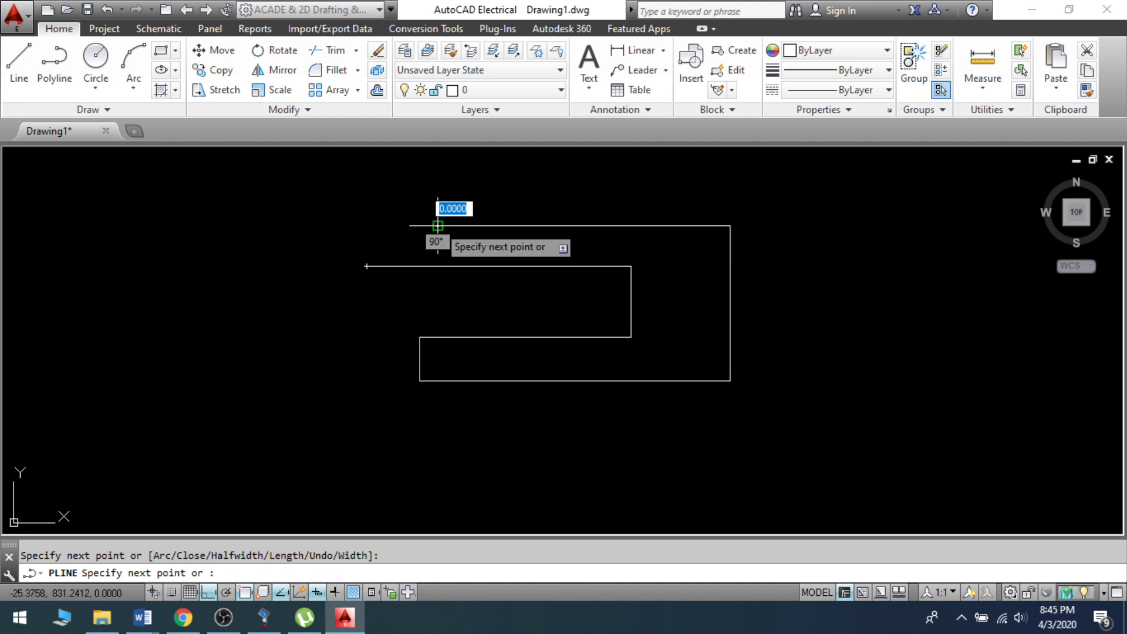
pyautogui.click(438, 226)
pyautogui.press('Return')
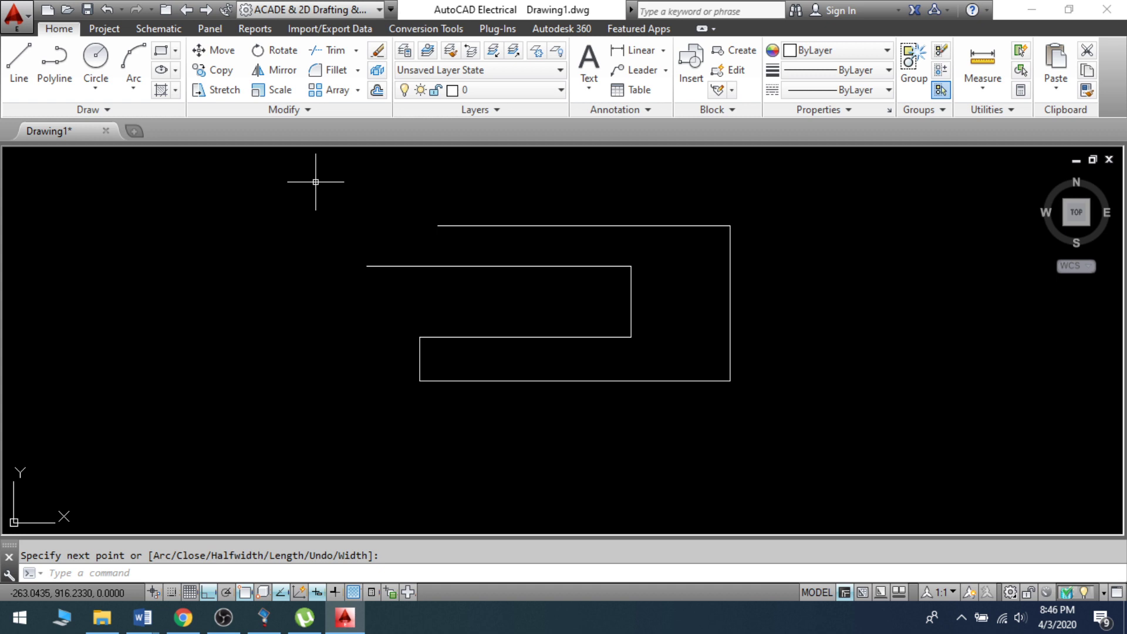
pyautogui.rightClick(457, 227)
pyautogui.click(479, 242)
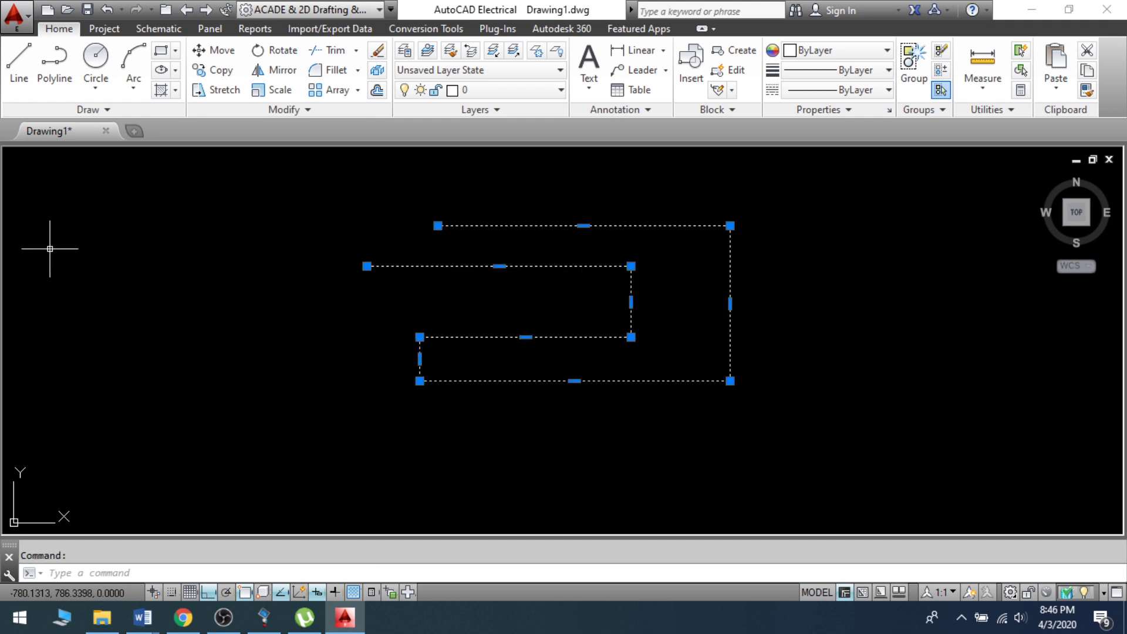
# Draw a second stepped shape of ten separate line segments left of the polyline.
pyautogui.press('Escape')
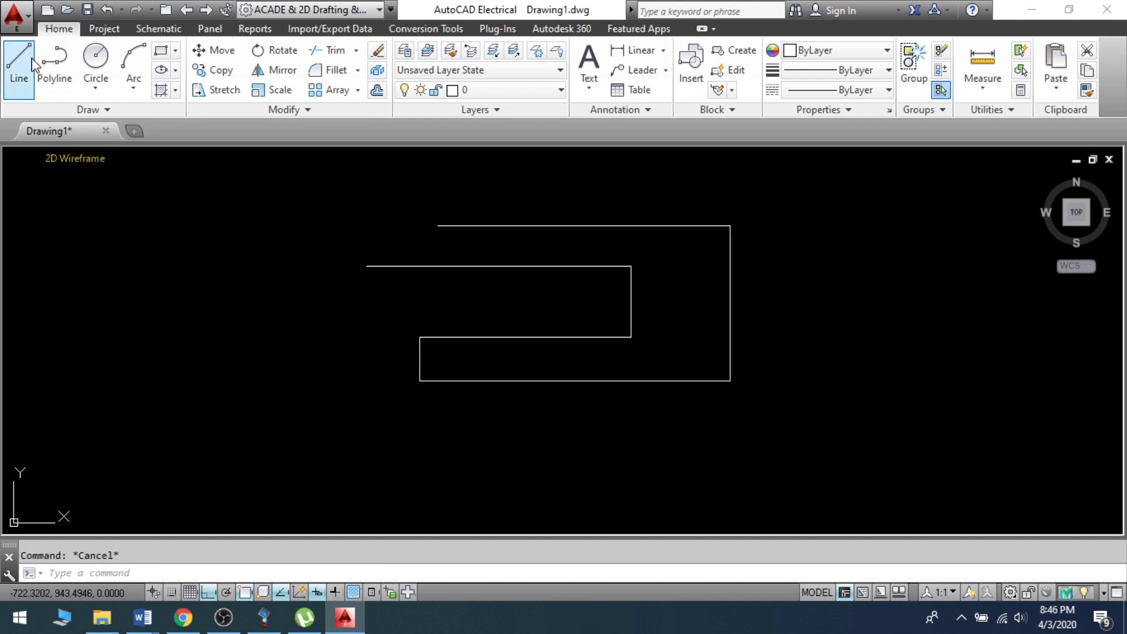
pyautogui.click(18, 62)
pyautogui.click(139, 252)
pyautogui.click(244, 252)
pyautogui.click(243, 295)
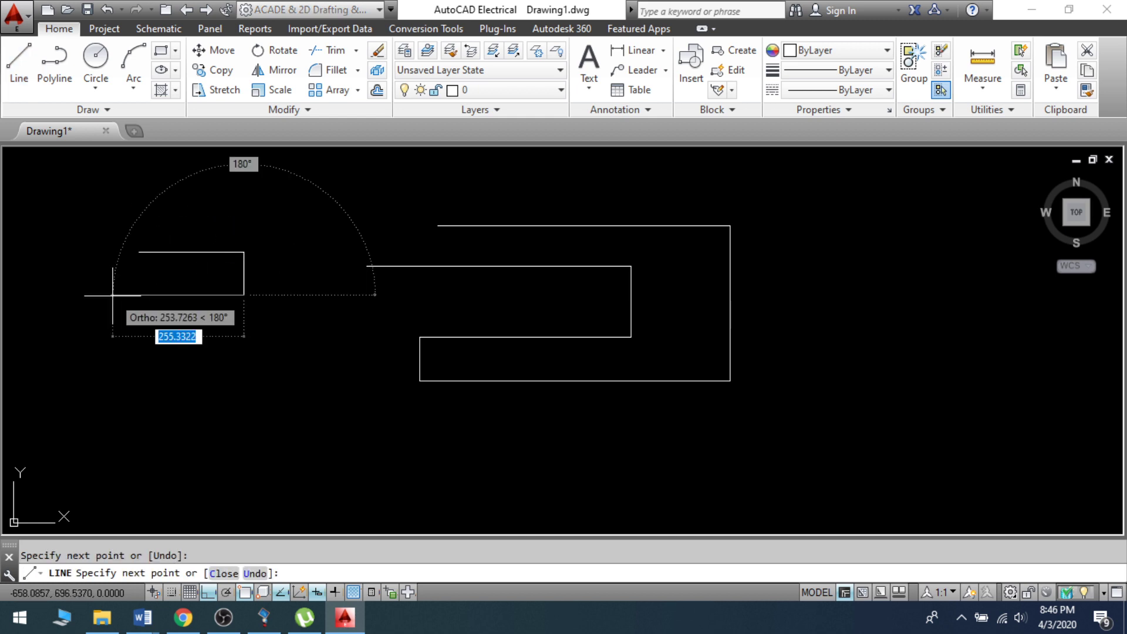
pyautogui.click(113, 294)
pyautogui.click(112, 336)
pyautogui.click(238, 337)
pyautogui.click(238, 383)
pyautogui.click(178, 383)
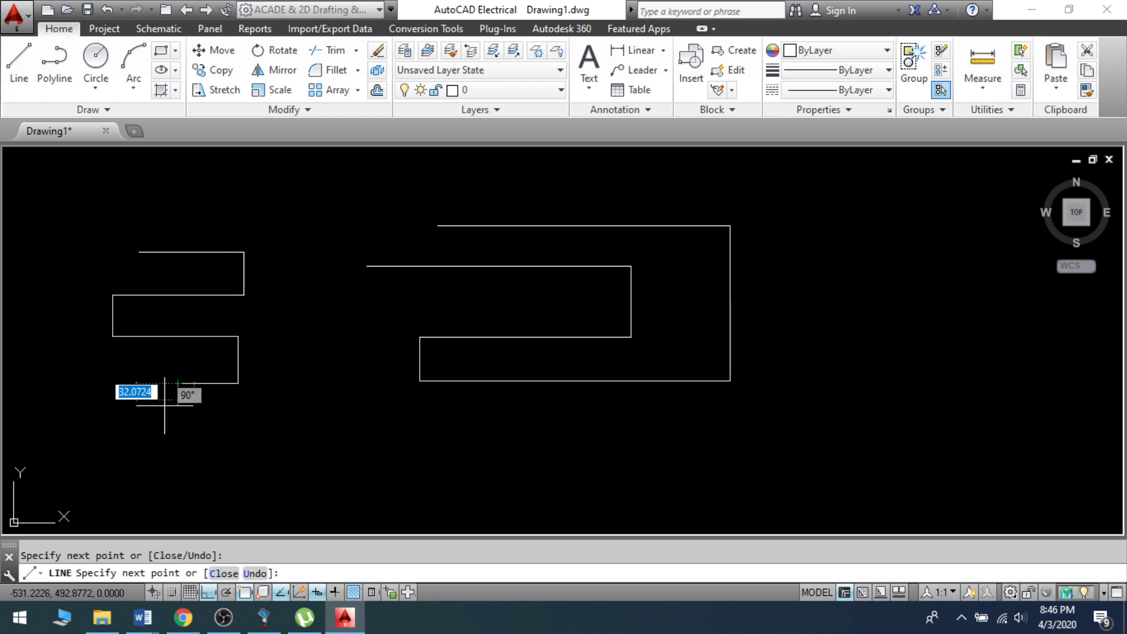
pyautogui.click(178, 414)
pyautogui.click(280, 413)
pyautogui.click(294, 259)
pyautogui.rightClick(294, 259)
pyautogui.click(315, 269)
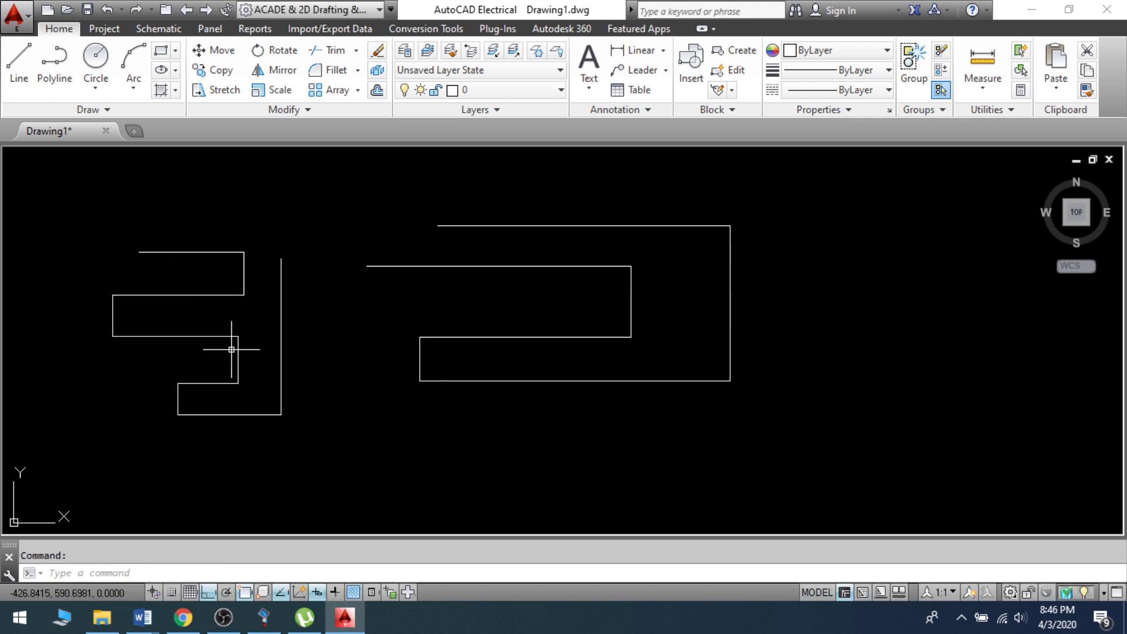
# Window-select both zigzag shapes and delete them.
pyautogui.click(478, 225)
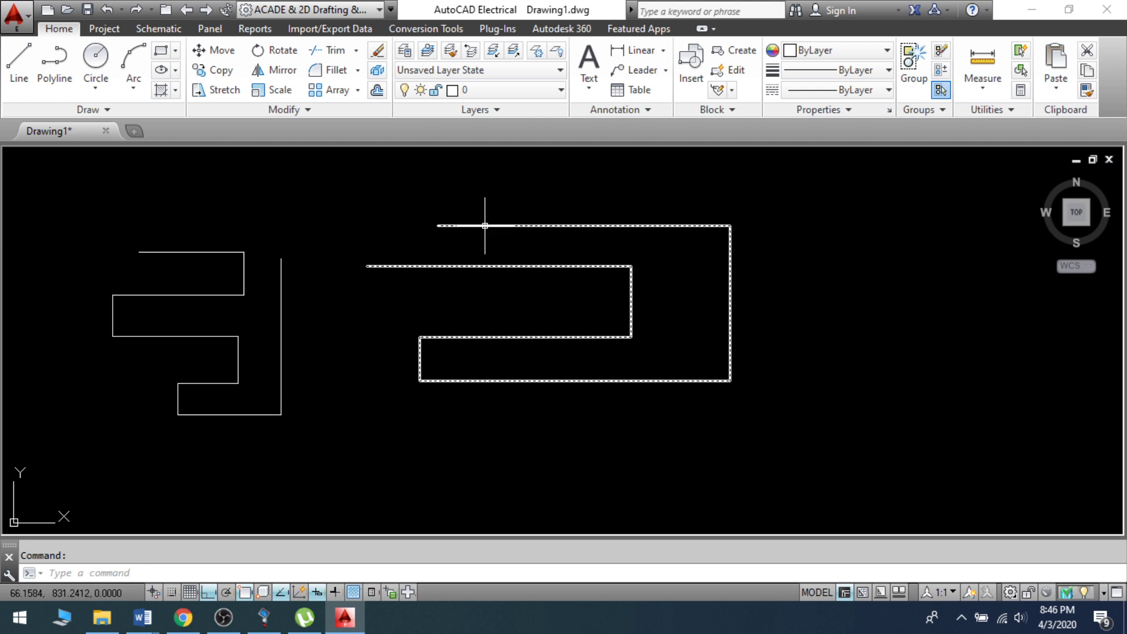
pyautogui.press('Escape')
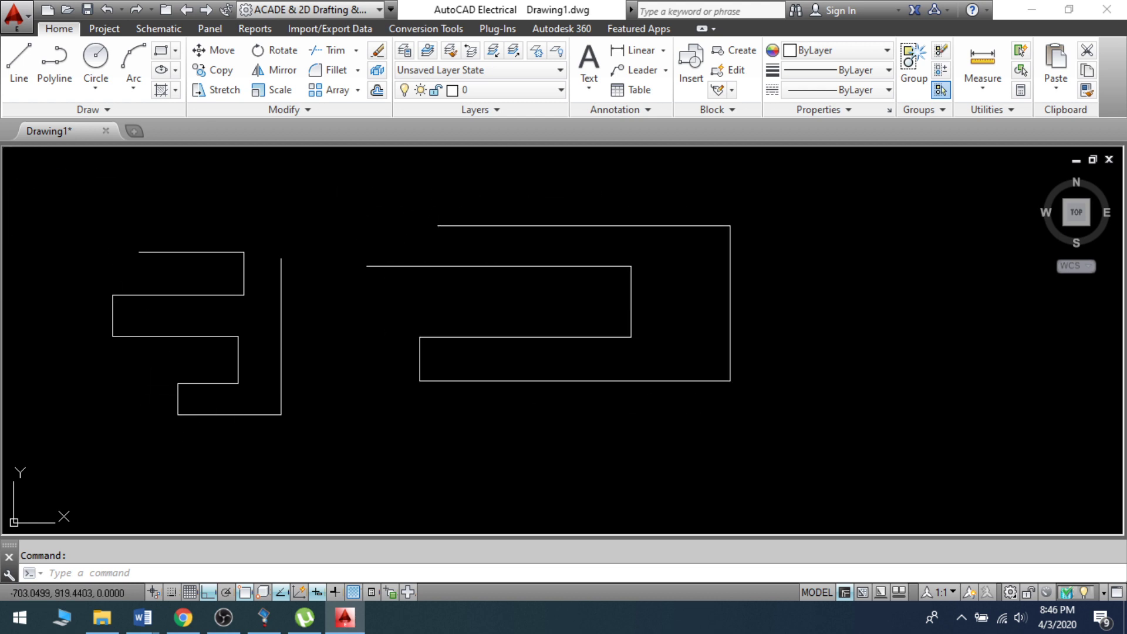
pyautogui.click(90, 180)
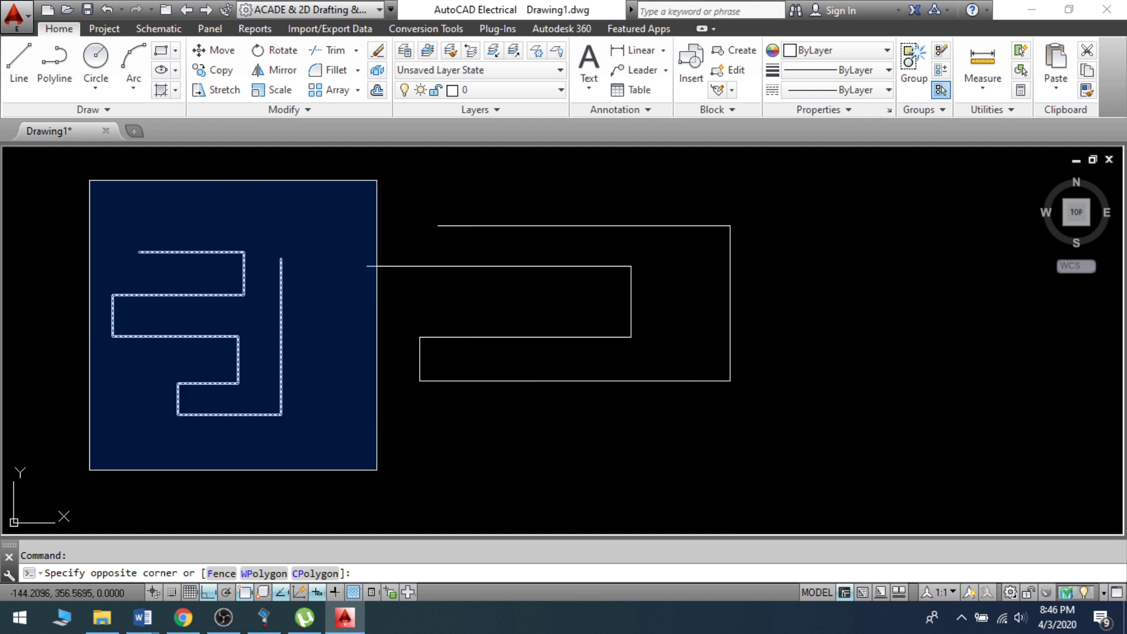
pyautogui.click(826, 439)
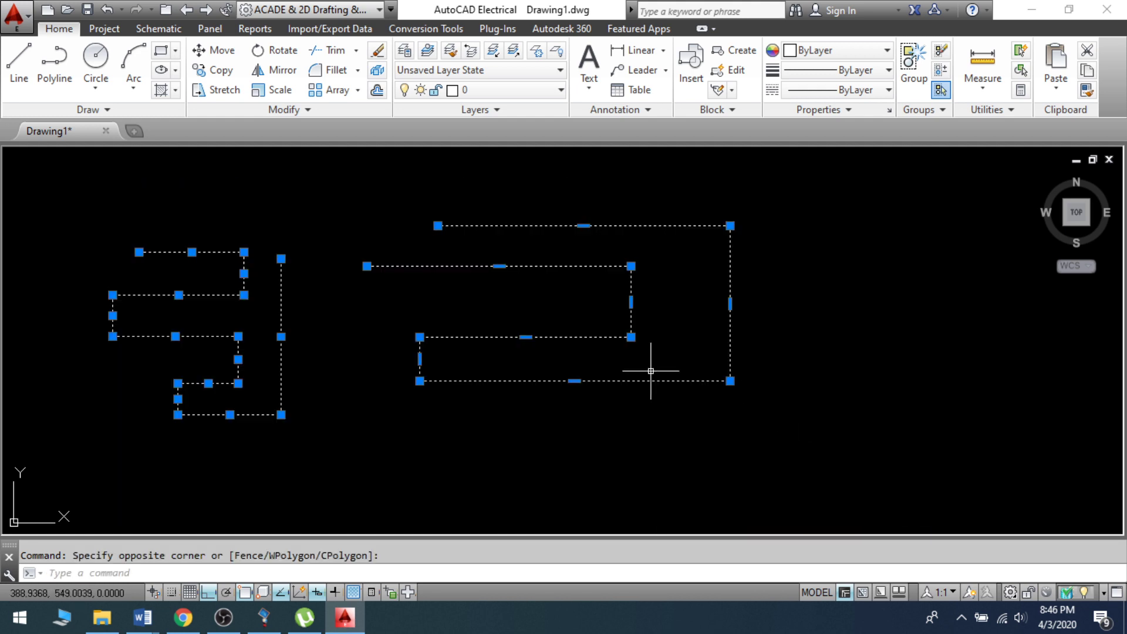
pyautogui.press('Delete')
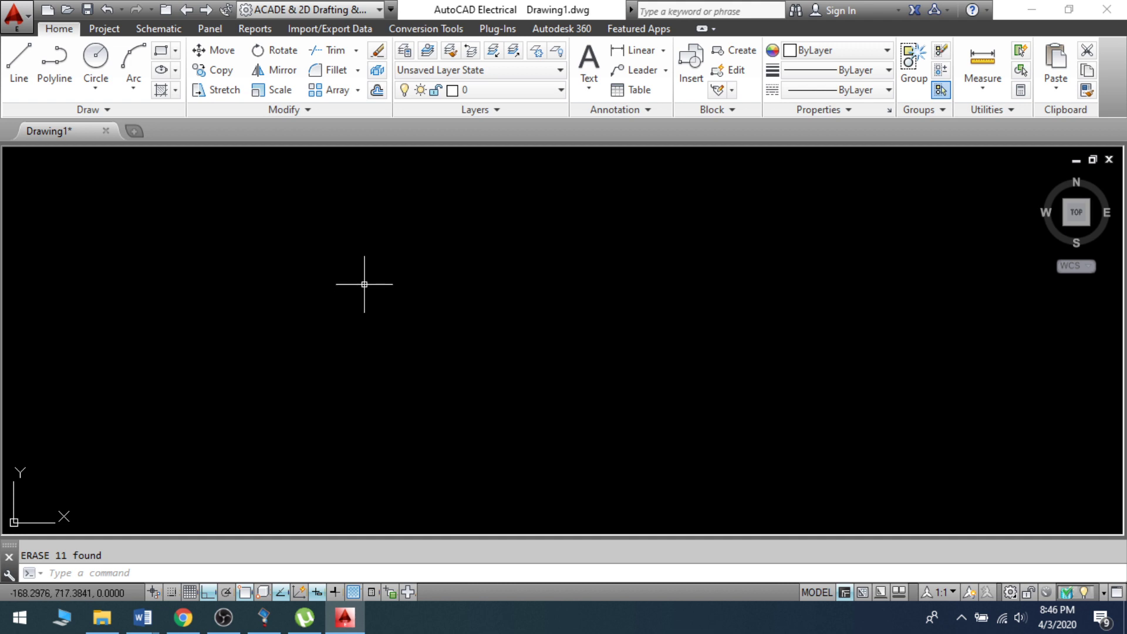
pyautogui.write('P')
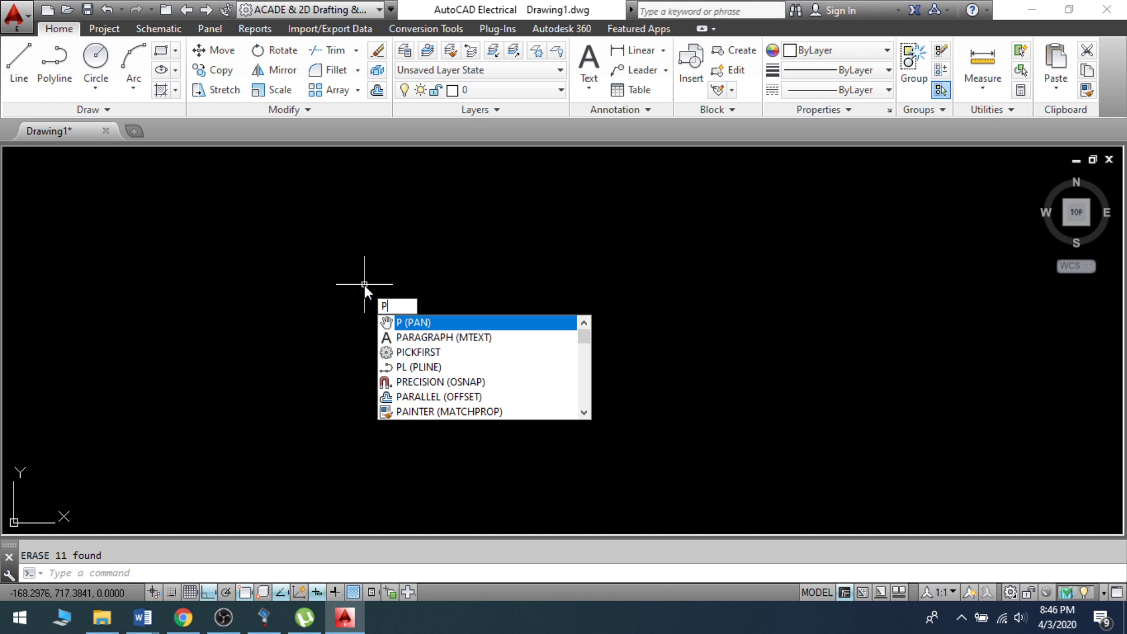
pyautogui.write('L')
pyautogui.press('Return')
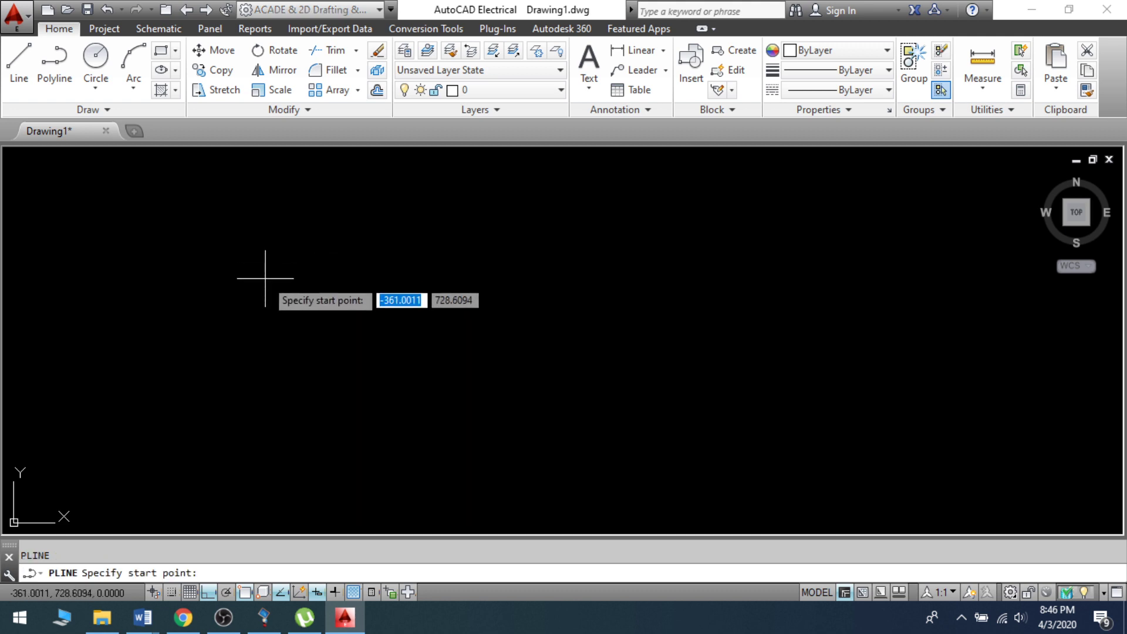
pyautogui.click(265, 278)
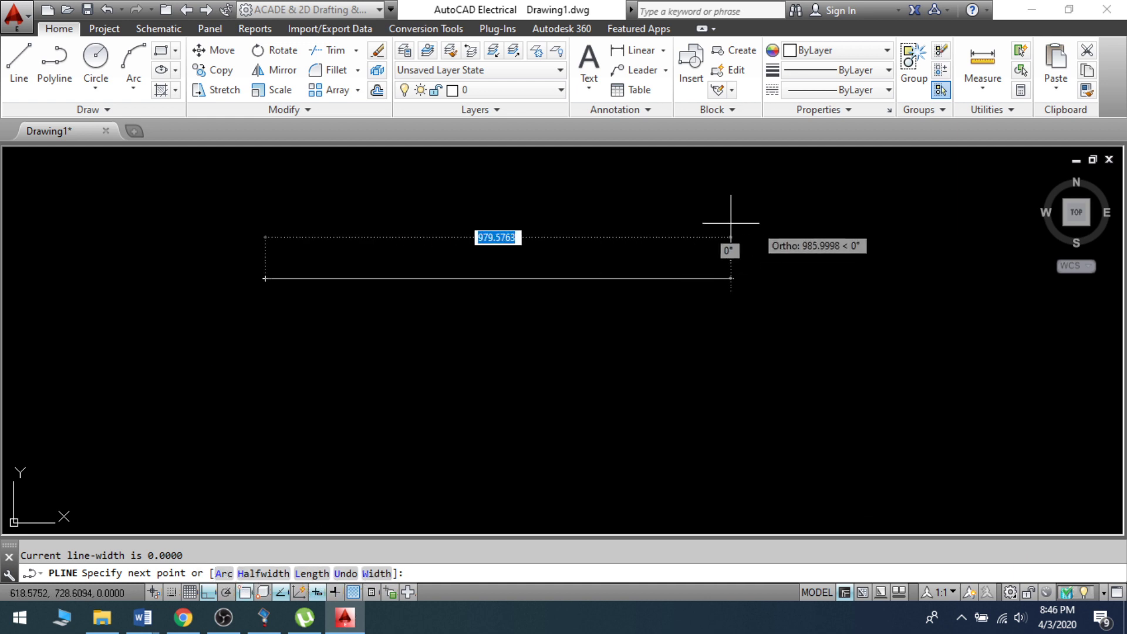
pyautogui.write('w')
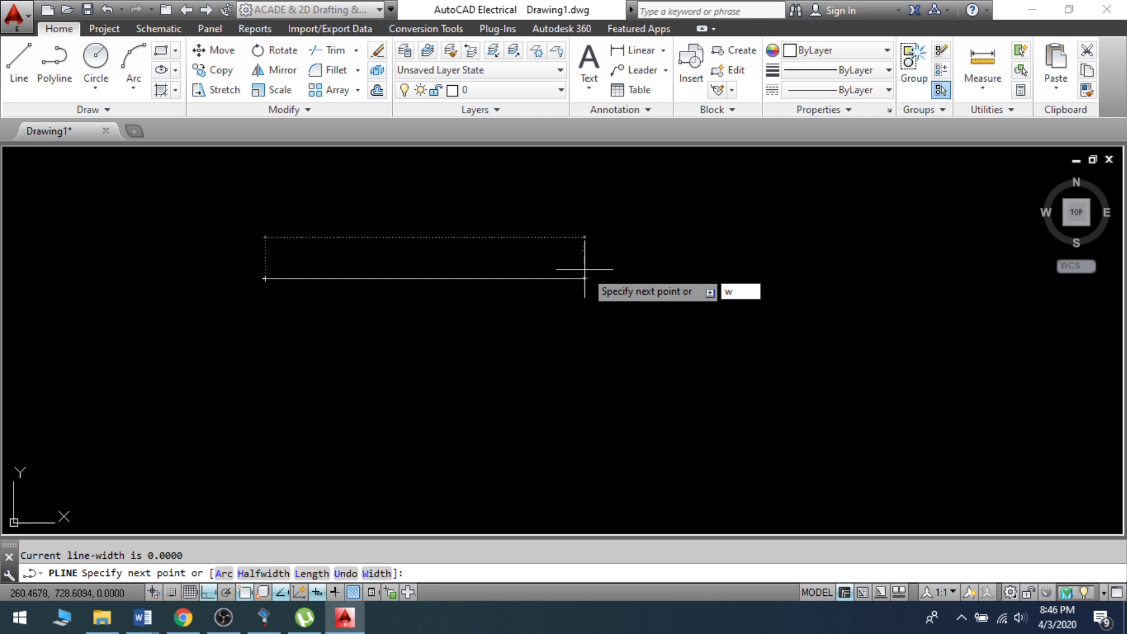
pyautogui.press('Return')
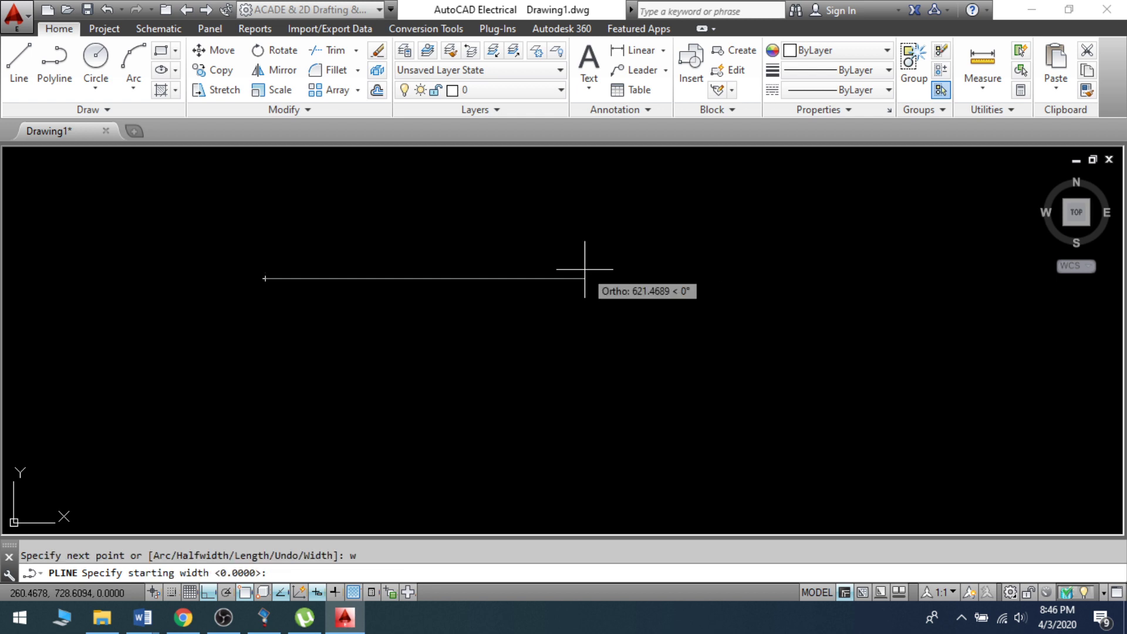
pyautogui.write('10')
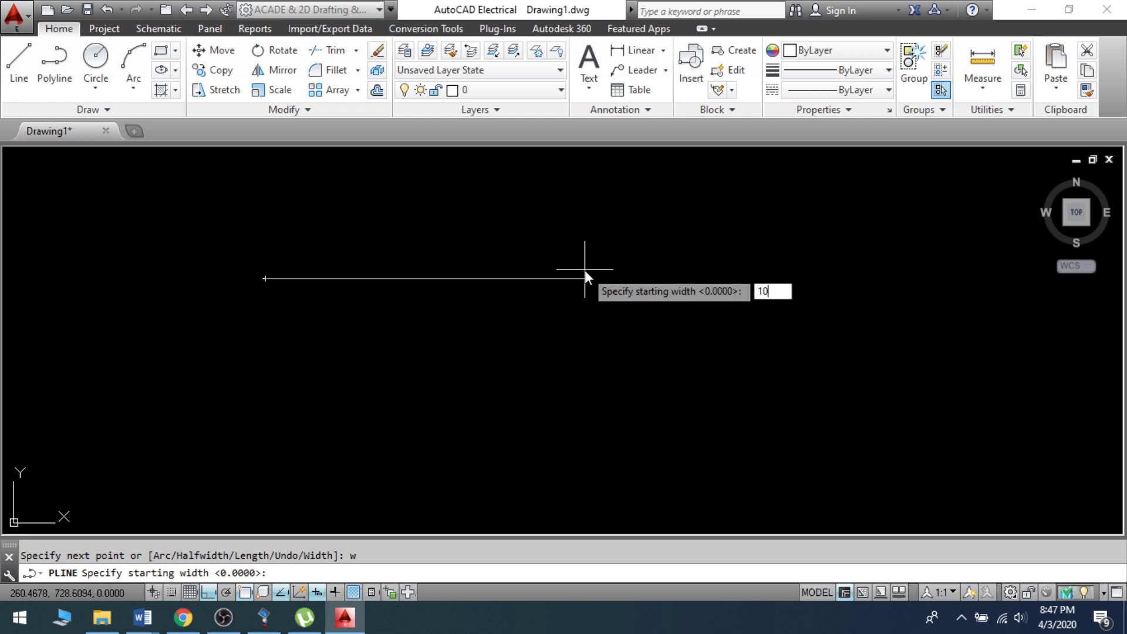
pyautogui.press('Return')
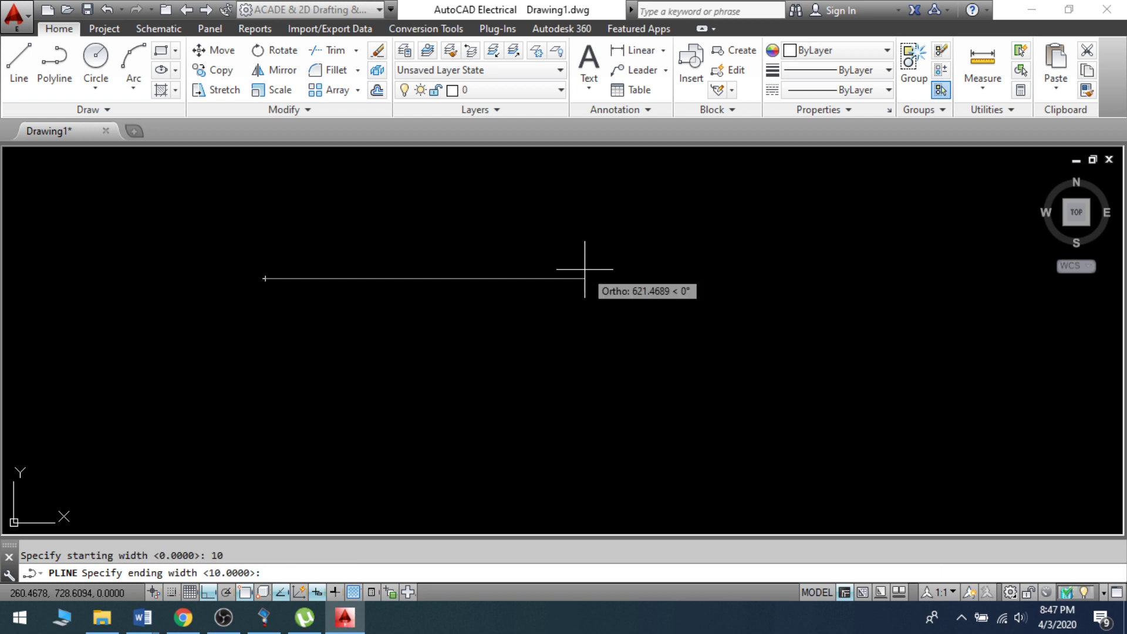
pyautogui.write('10')
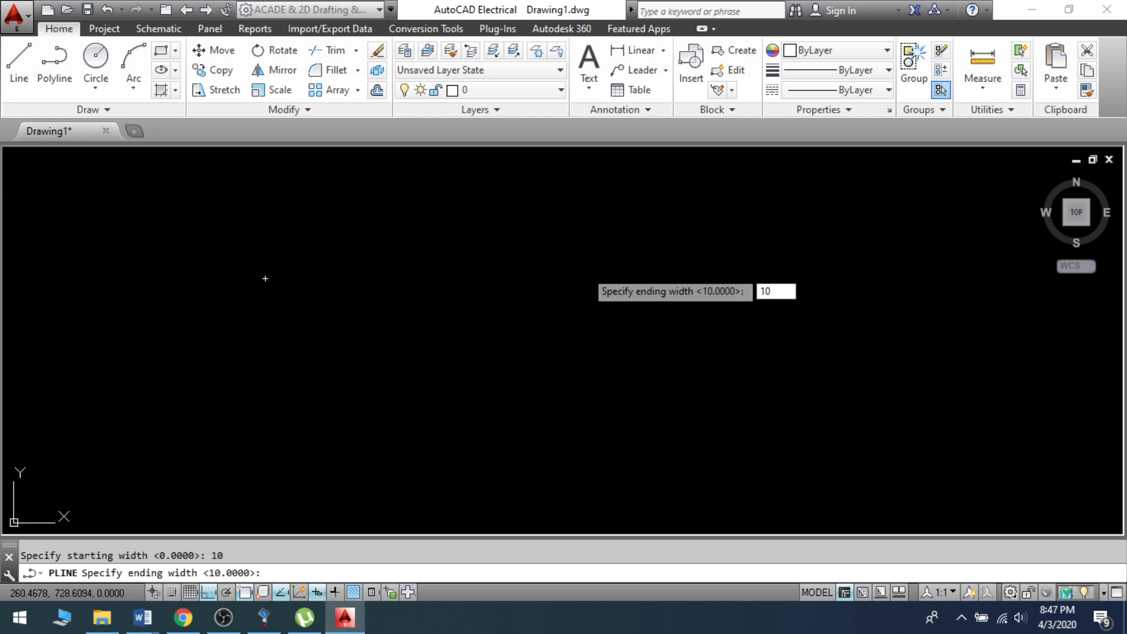
pyautogui.press('Return')
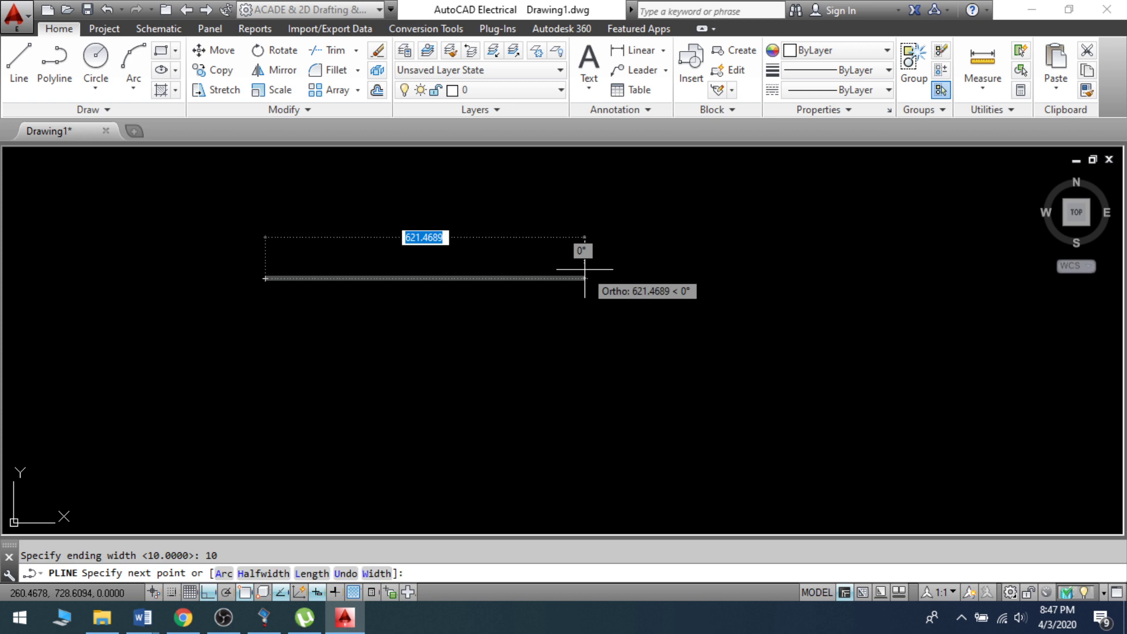
pyautogui.click(711, 307)
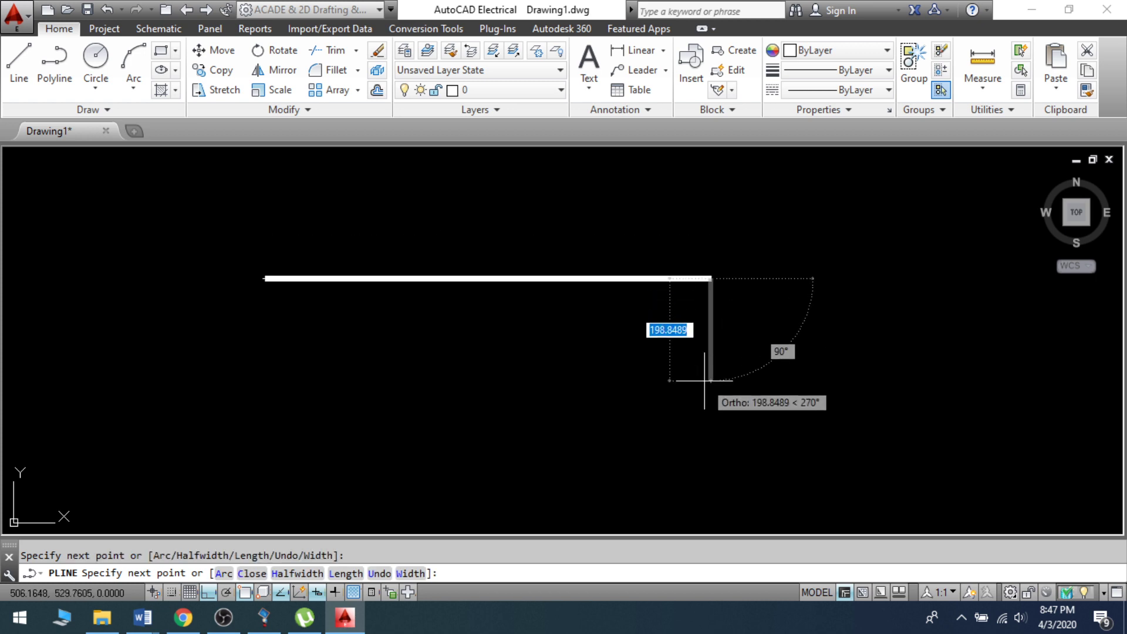
pyautogui.rightClick(798, 296)
pyautogui.click(806, 306)
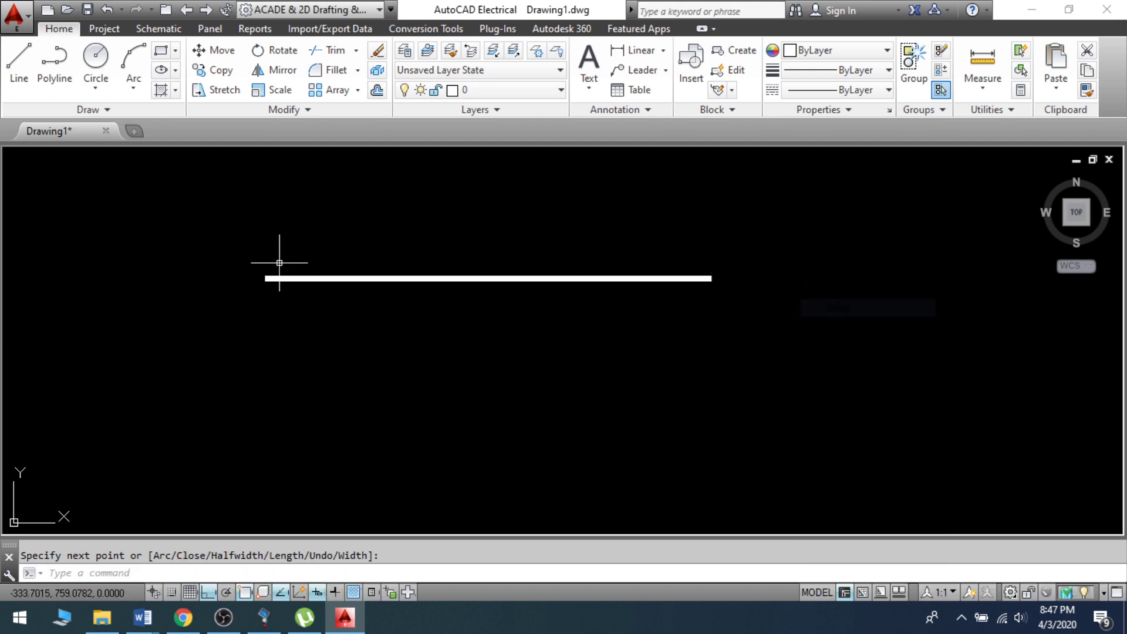
pyautogui.scroll(8, 279, 267)
pyautogui.scroll(-4, 284, 342)
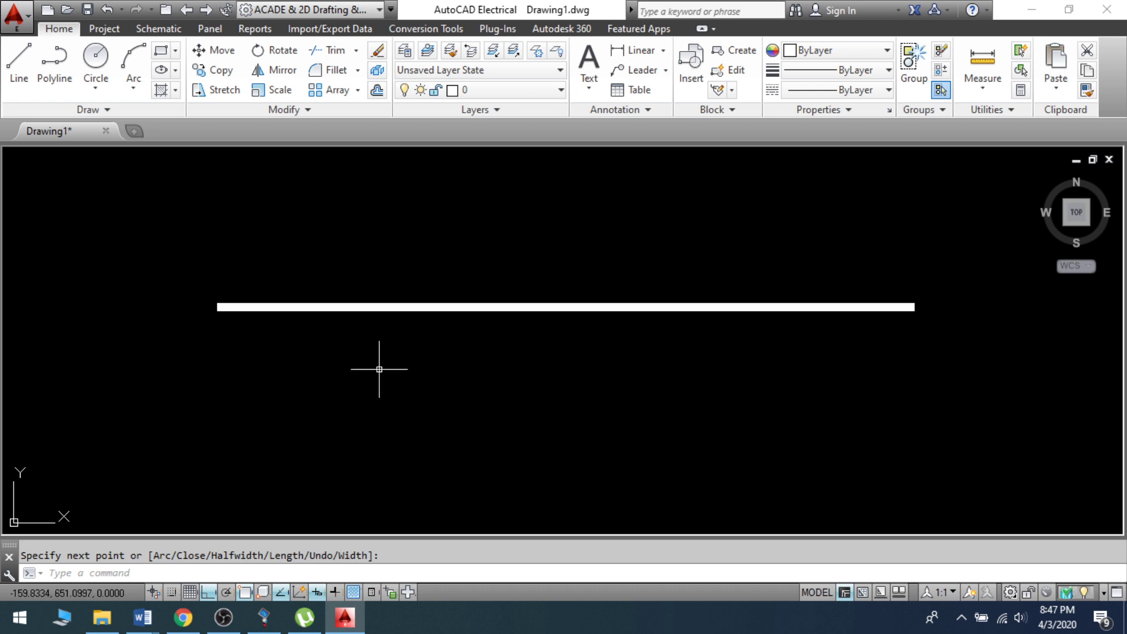
pyautogui.scroll(-2, 312, 247)
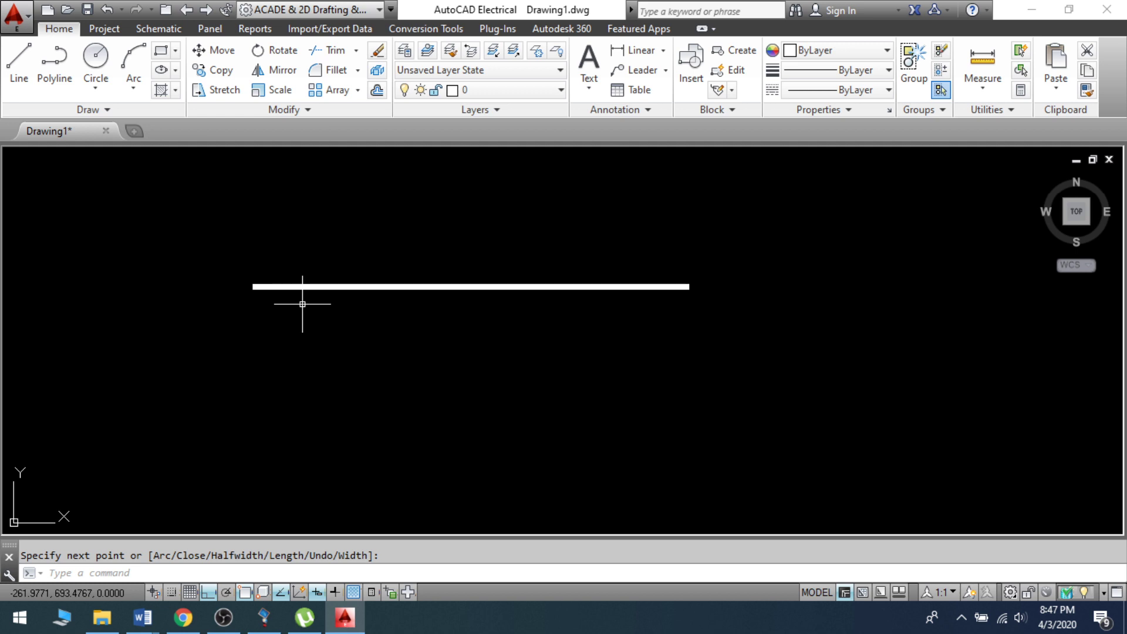
pyautogui.press('Escape')
pyautogui.click(196, 227)
pyautogui.click(776, 349)
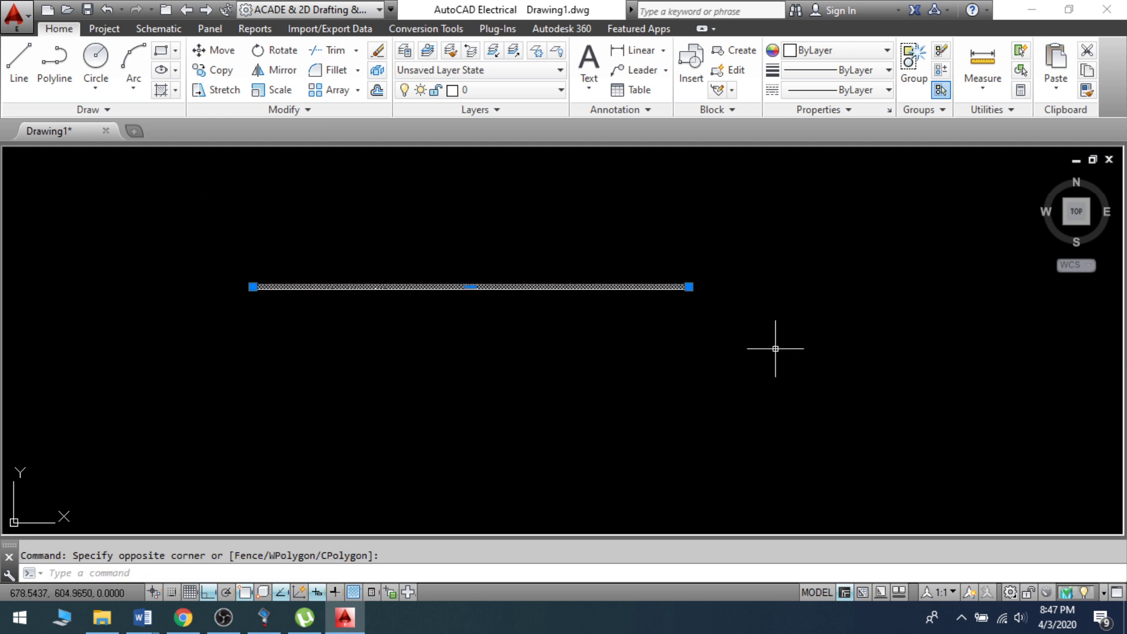
pyautogui.write('e')
pyautogui.press('Return')
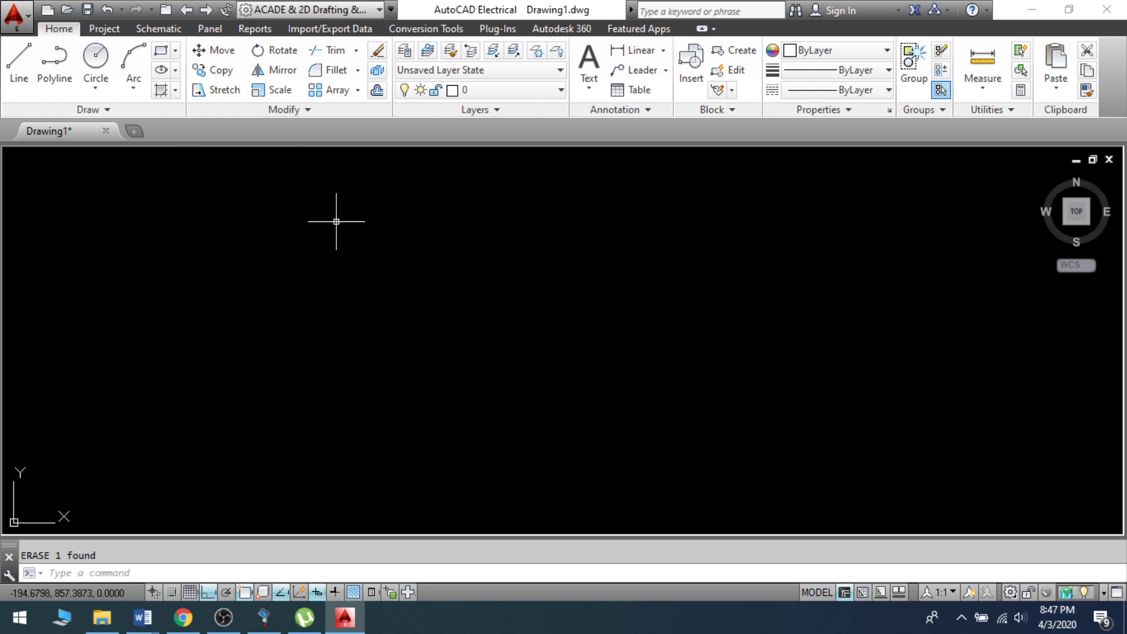
pyautogui.write('c')
pyautogui.press('Return')
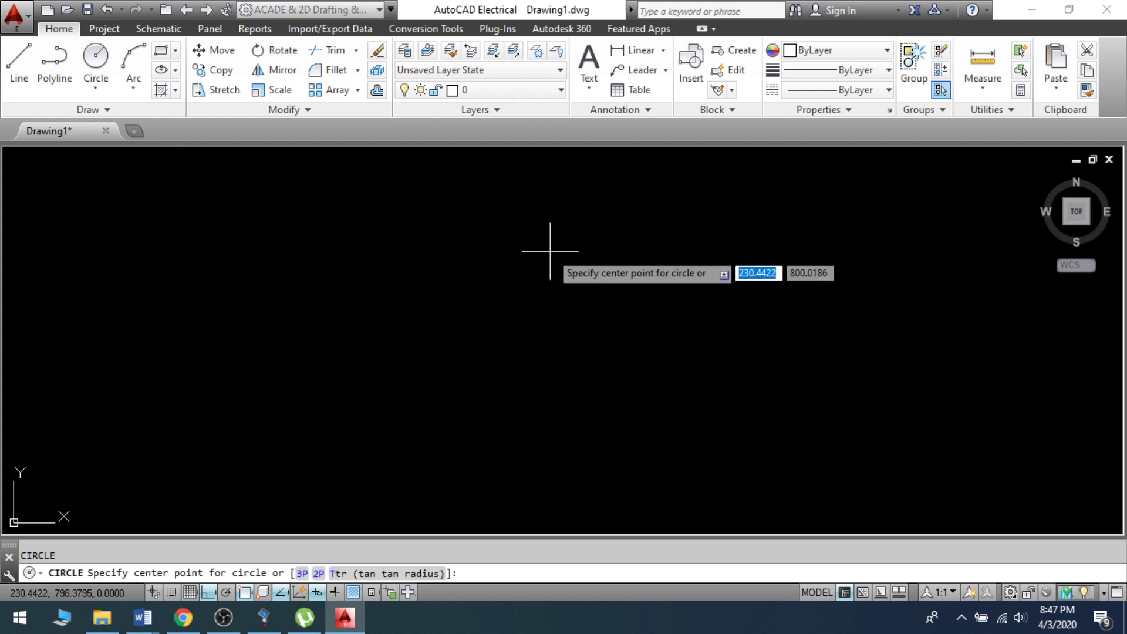
pyautogui.click(483, 297)
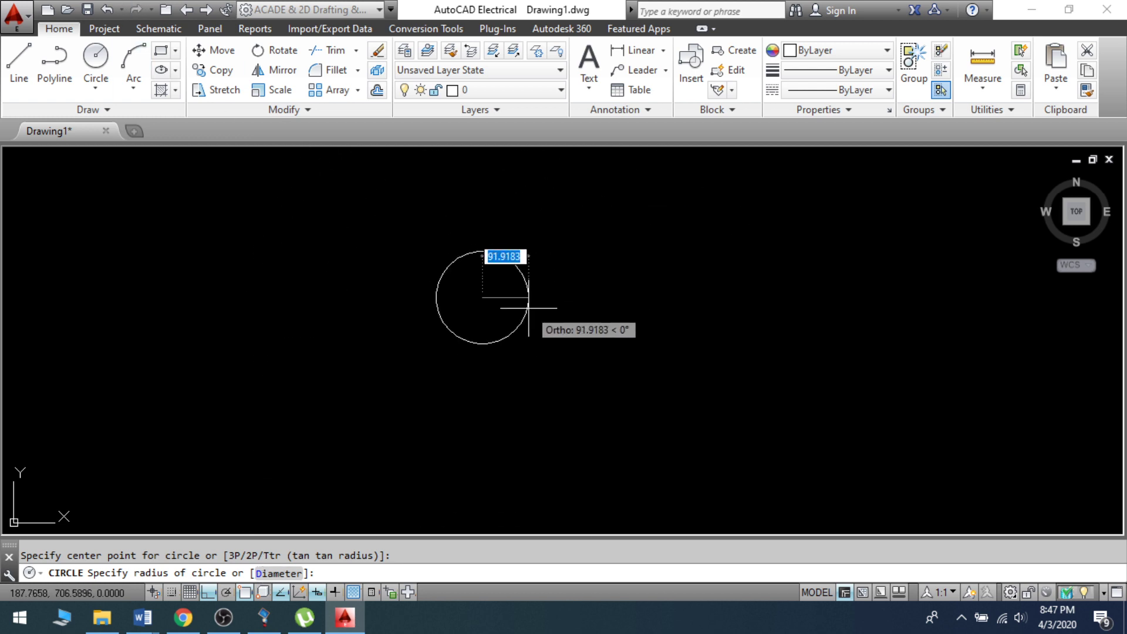
pyautogui.write('100')
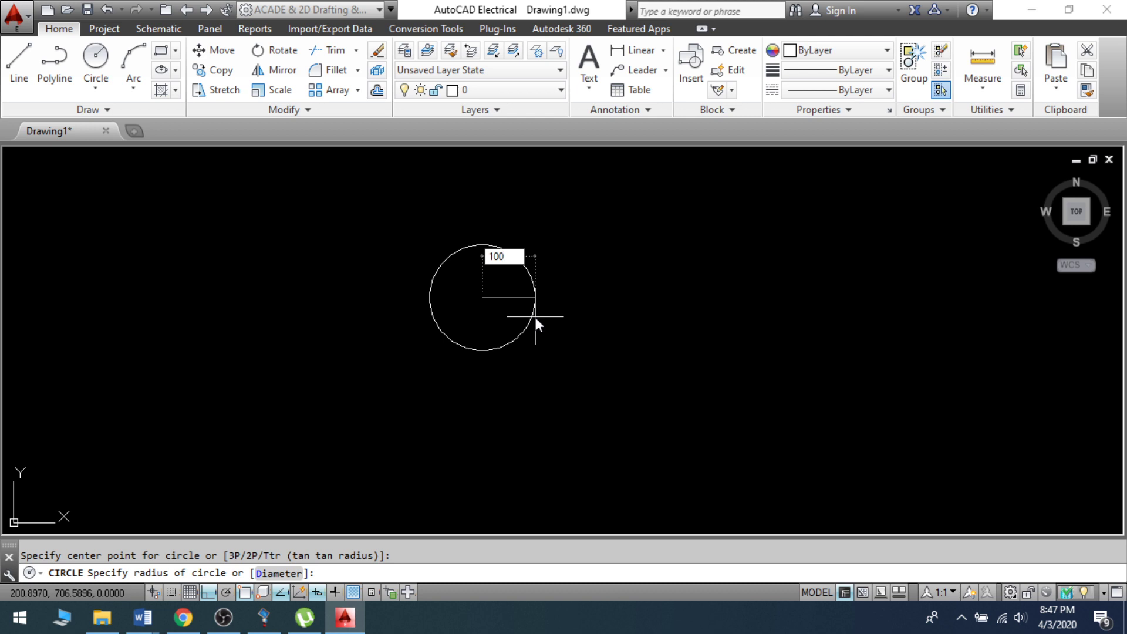
pyautogui.press('Return')
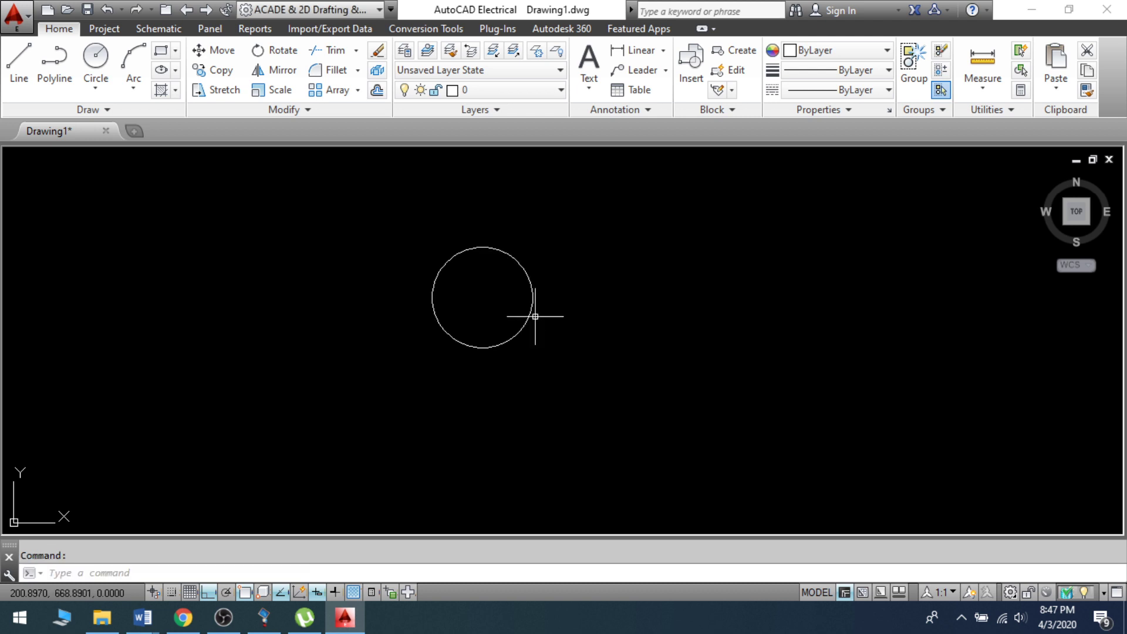
pyautogui.click(332, 195)
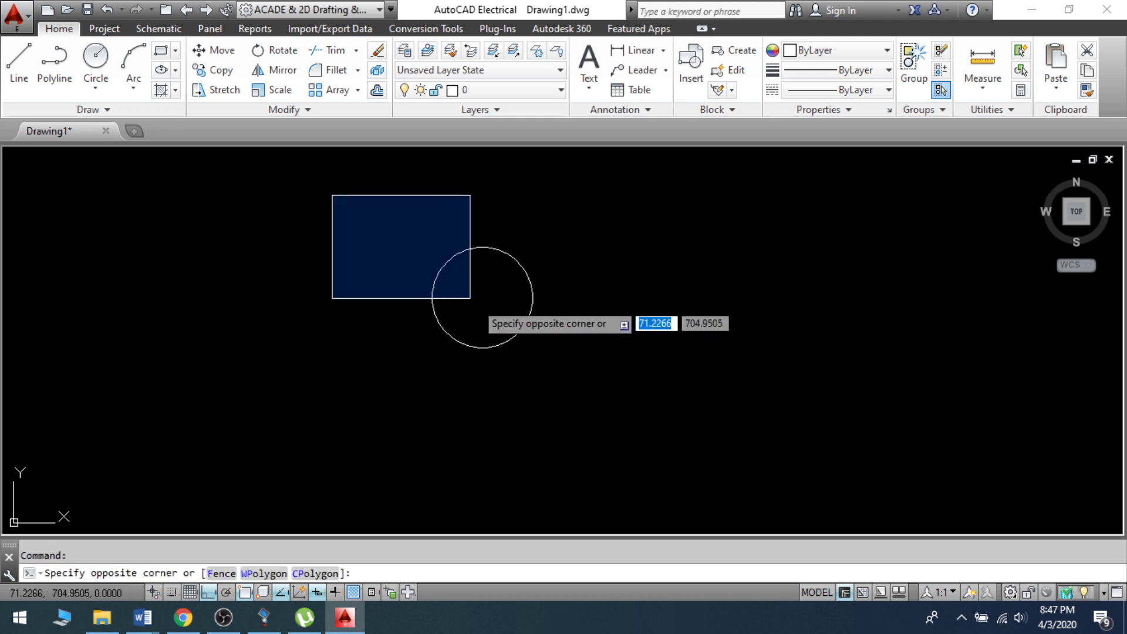
pyautogui.click(673, 399)
pyautogui.write('e')
pyautogui.press('Return')
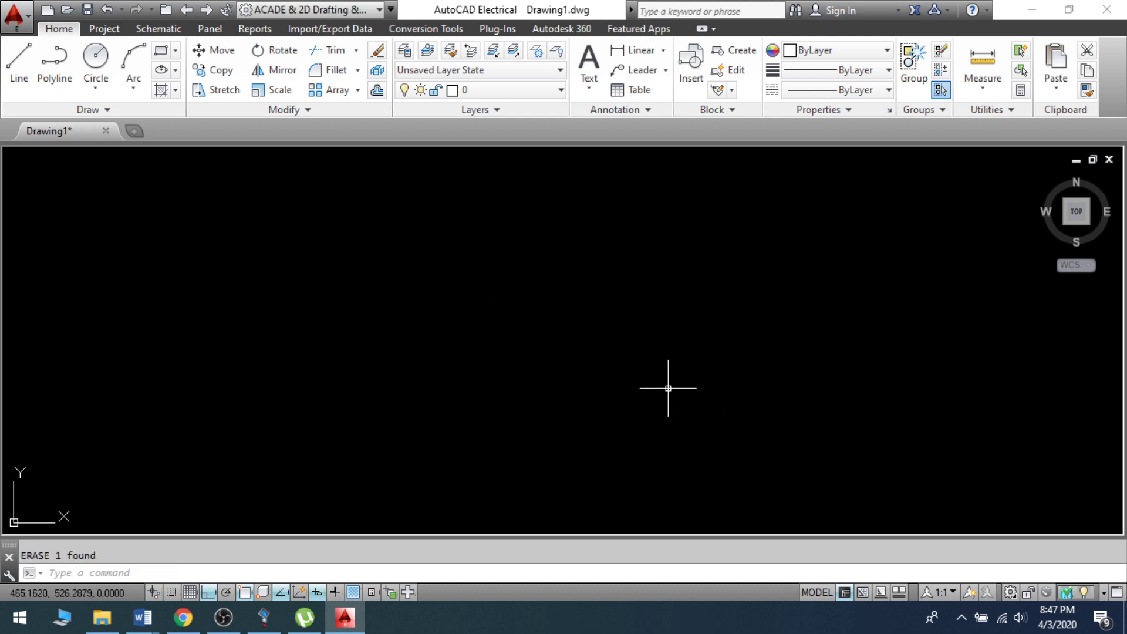
pyautogui.write('c')
pyautogui.press('Return')
pyautogui.click(441, 304)
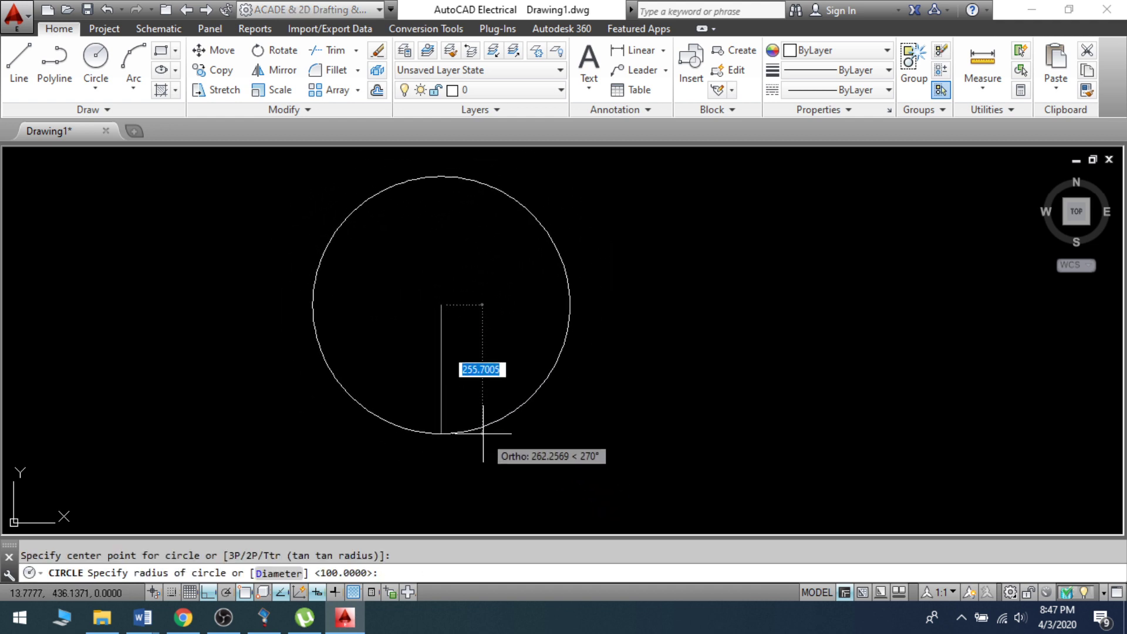
pyautogui.click(411, 365)
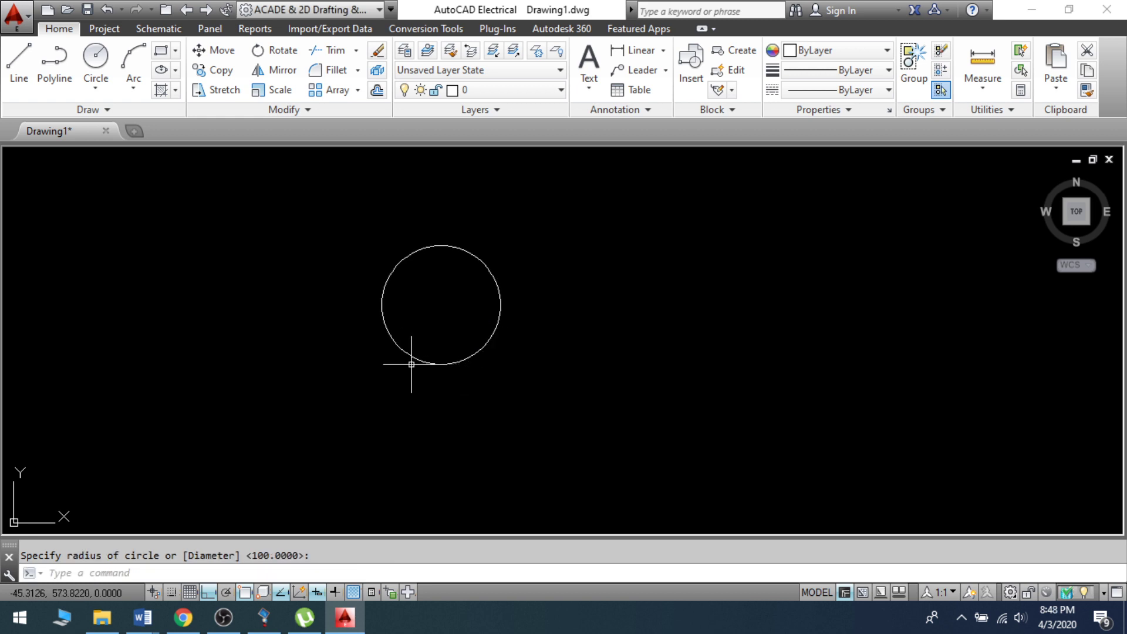
pyautogui.click(324, 204)
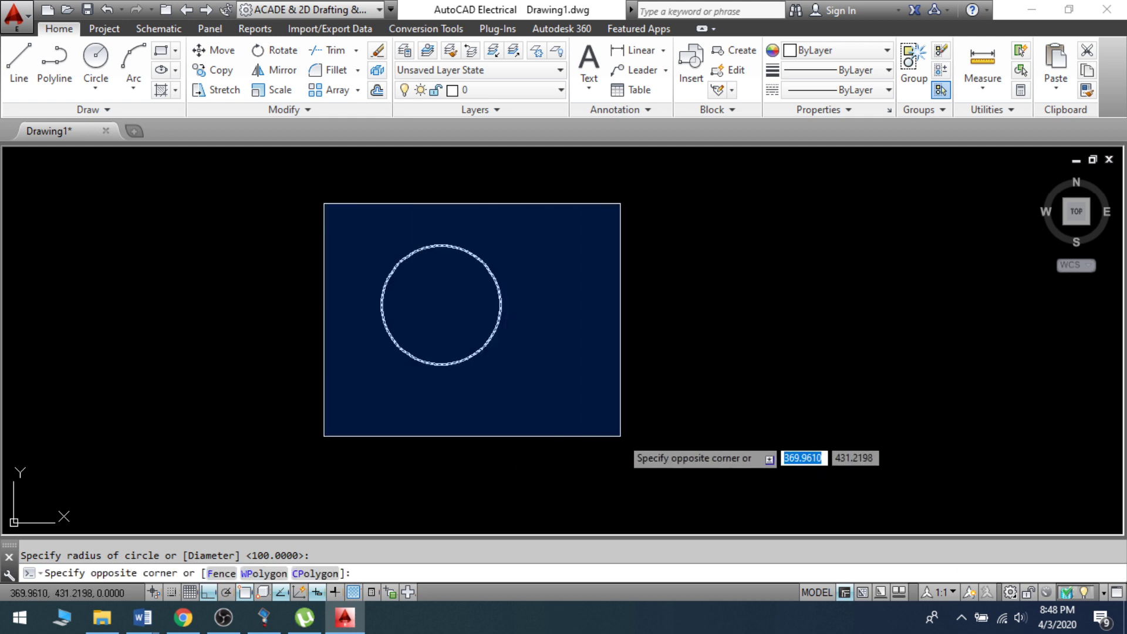
pyautogui.click(621, 437)
pyautogui.press('Delete')
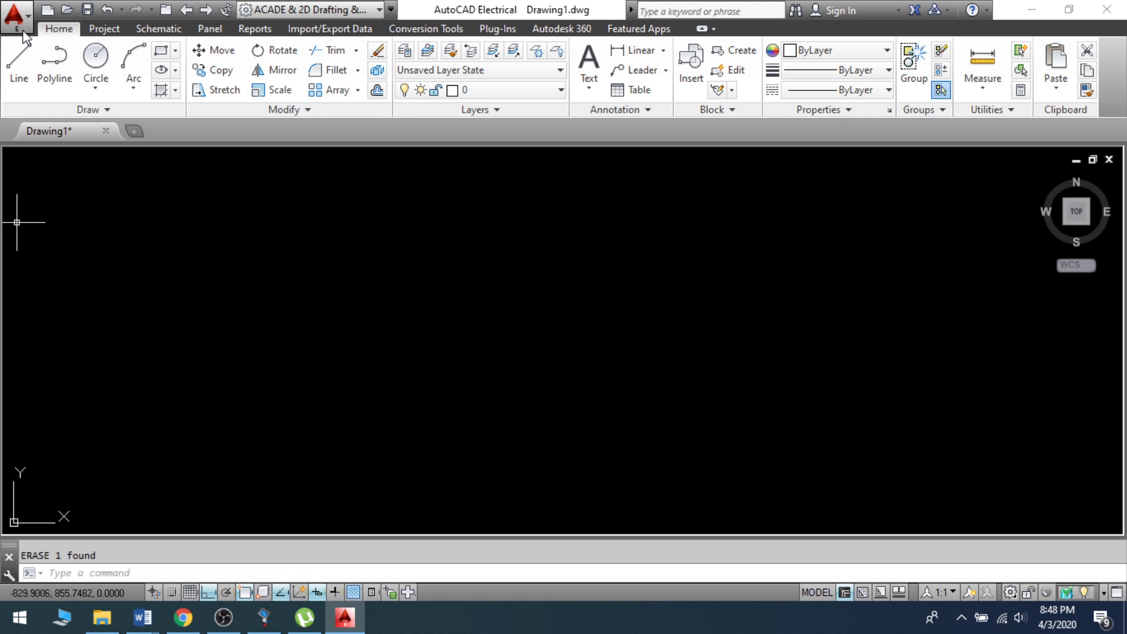
# Briefly view the circle options, then open the Arc dropdown's list of drawing methods.
pyautogui.click(95, 88)
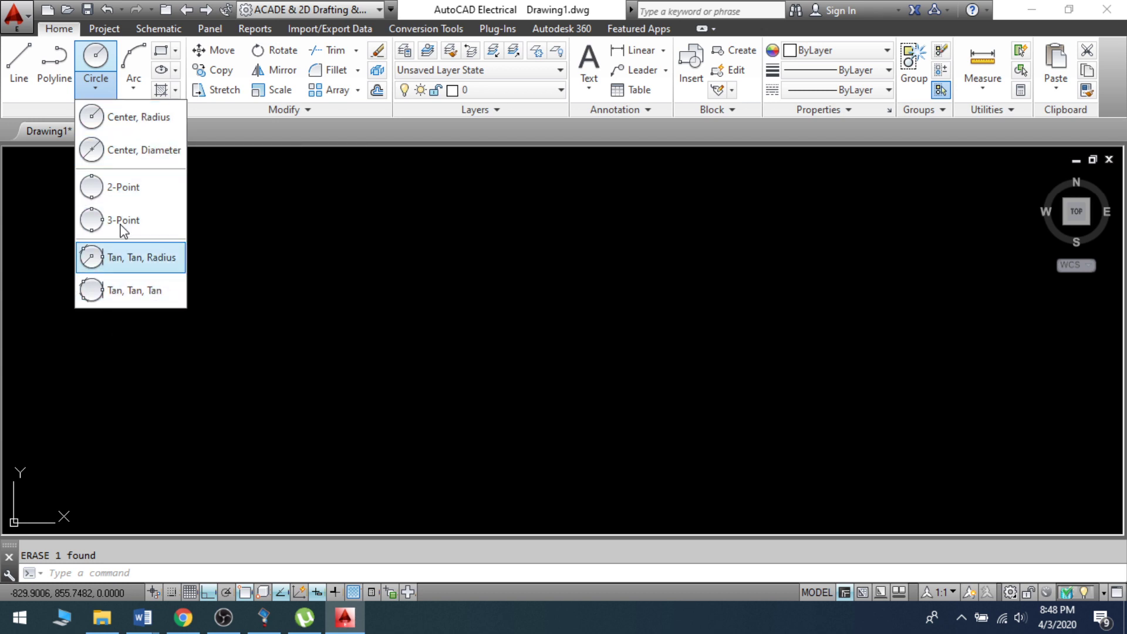
pyautogui.click(97, 79)
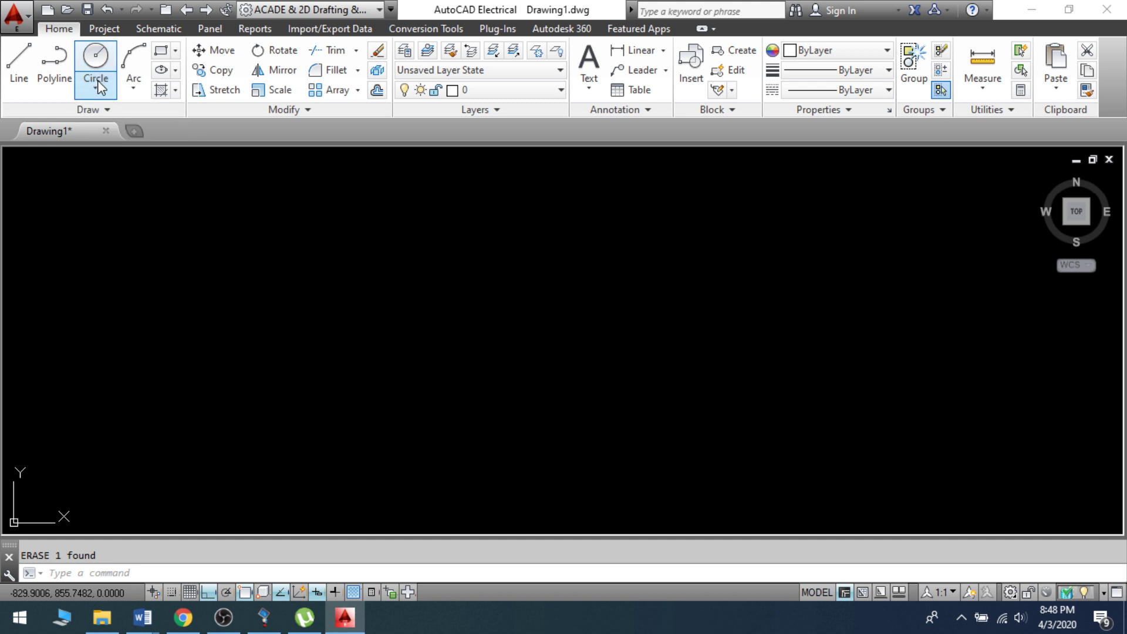
pyautogui.click(135, 93)
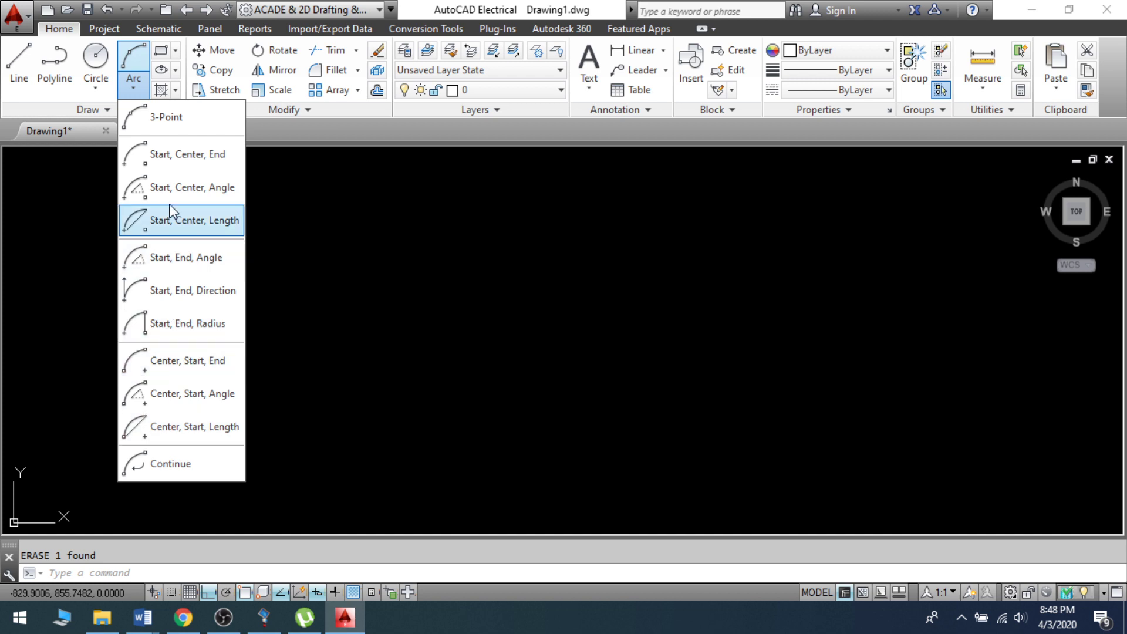
# Draw a 3-Point arc on the left of the drawing with Ortho off, then window-select it.
pyautogui.click(169, 124)
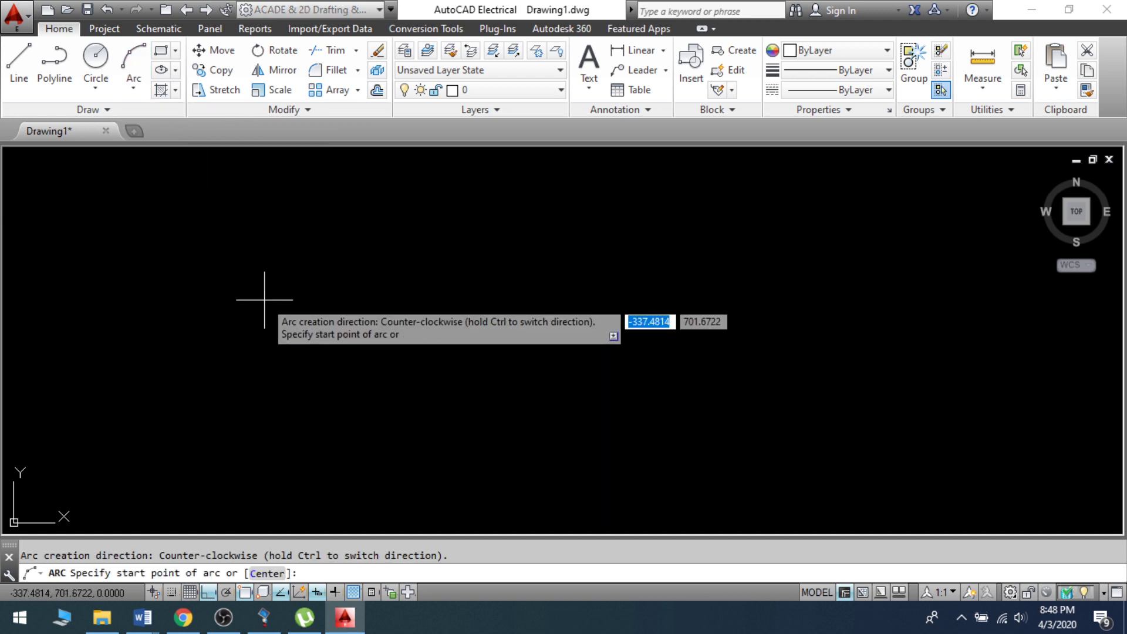
pyautogui.click(277, 349)
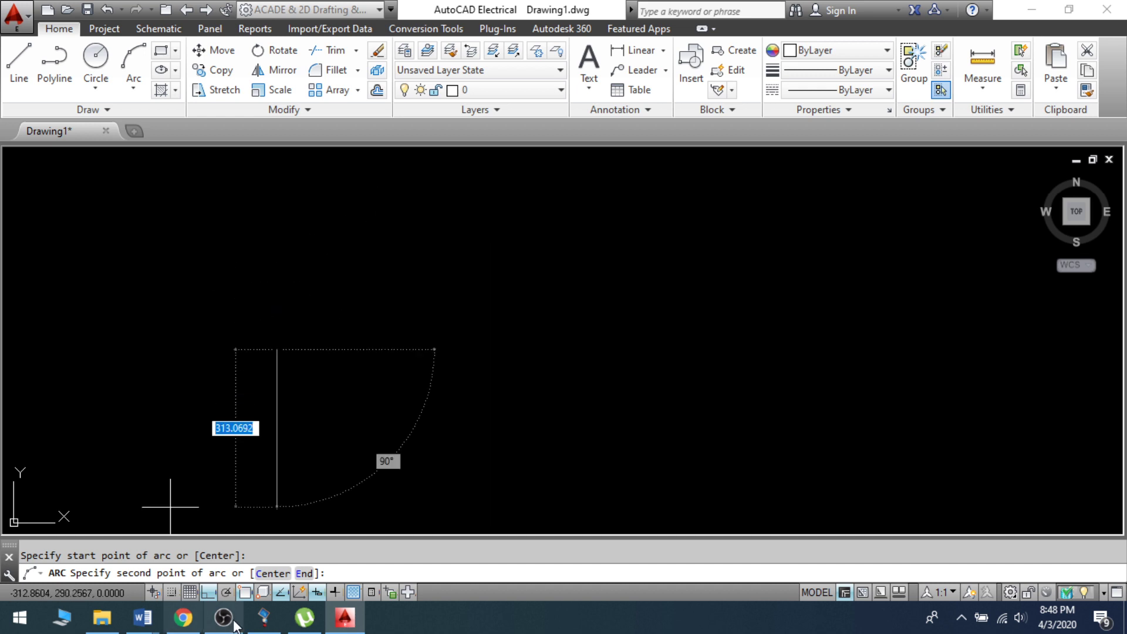
pyautogui.click(209, 593)
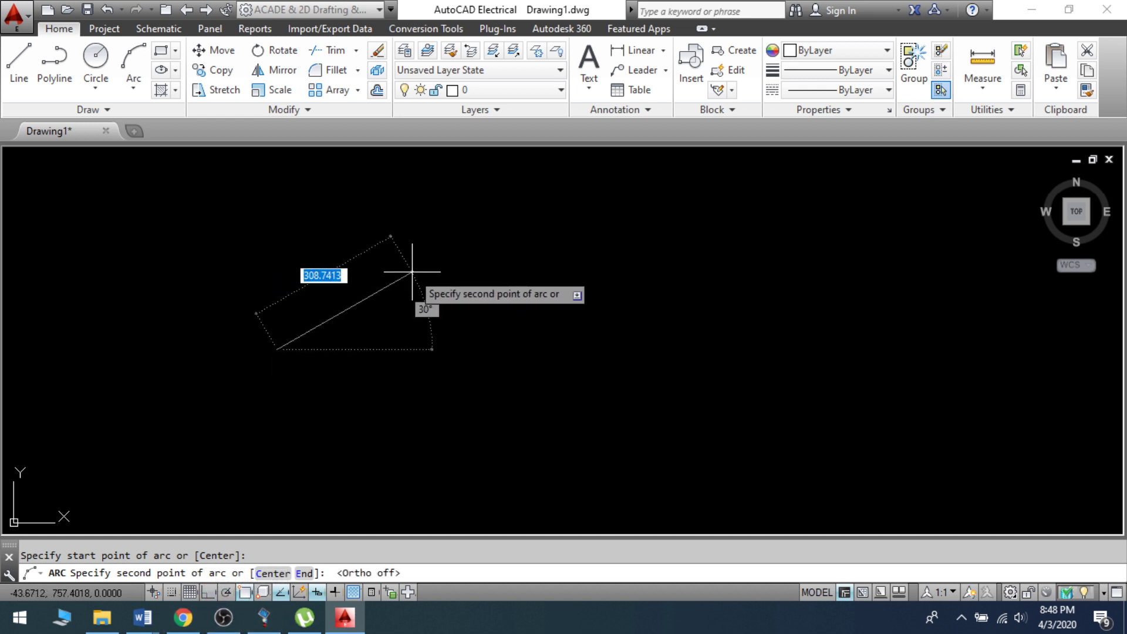
pyautogui.click(413, 271)
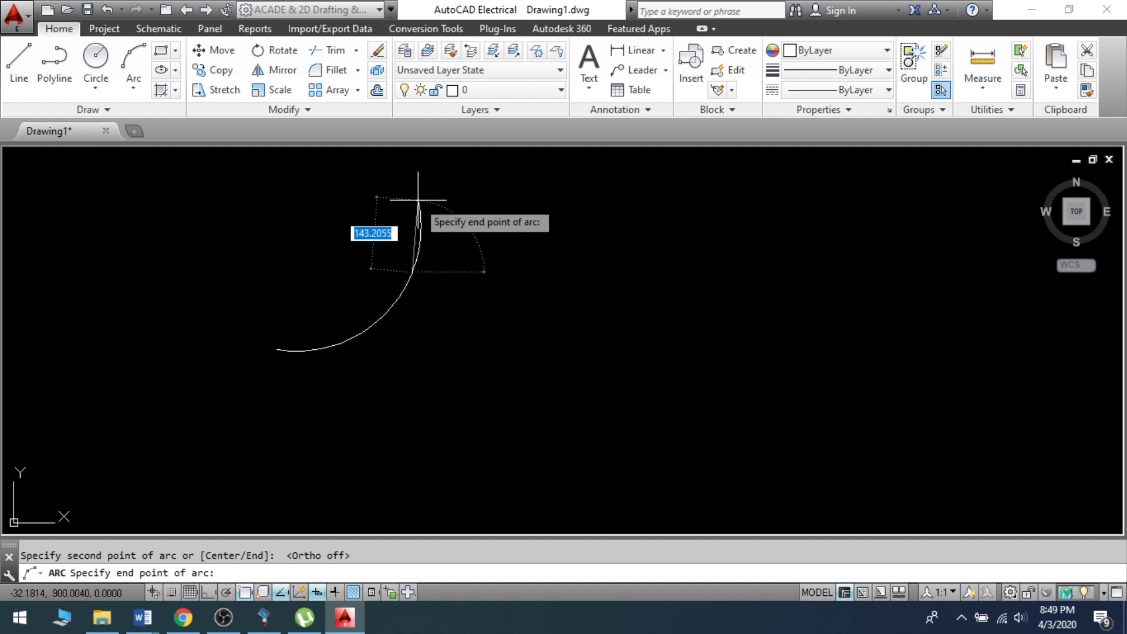
pyautogui.click(450, 267)
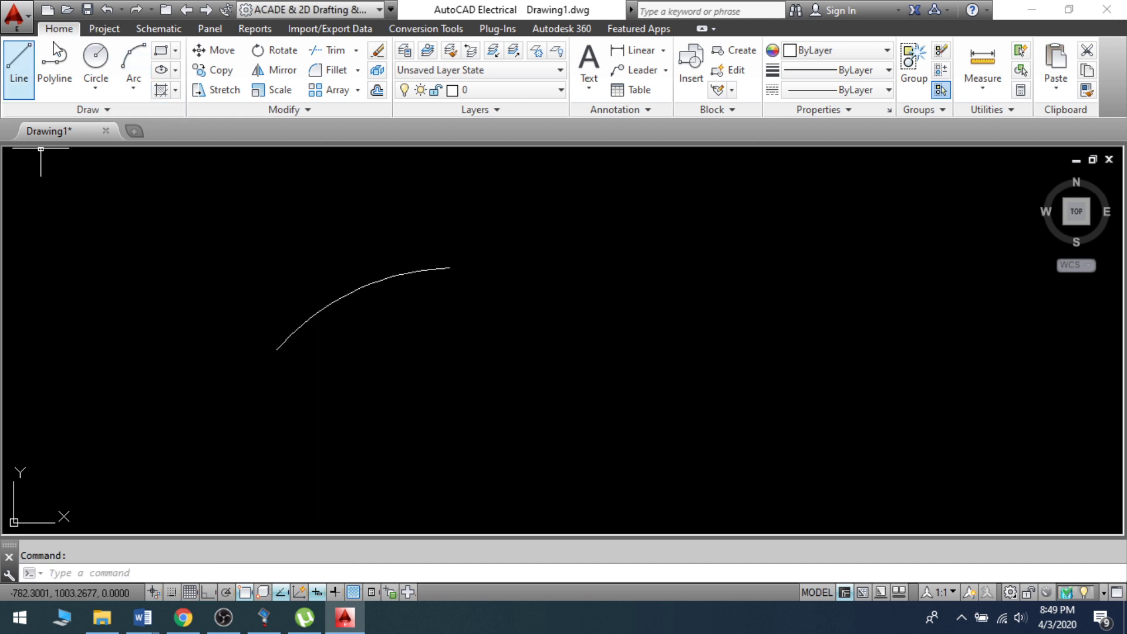
pyautogui.click(192, 187)
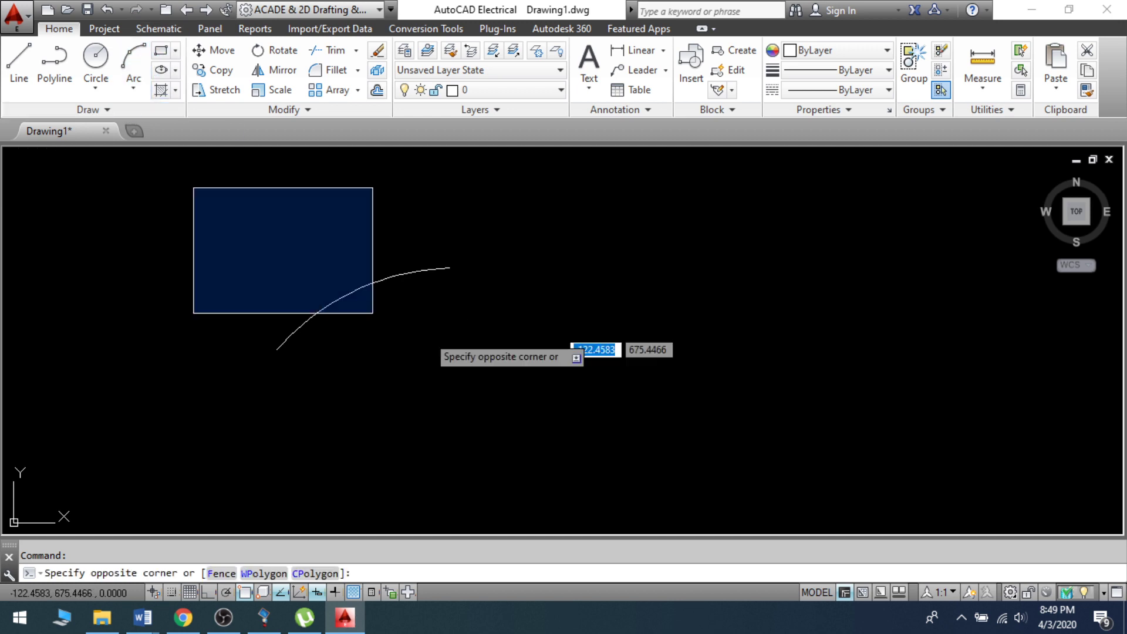
pyautogui.click(485, 370)
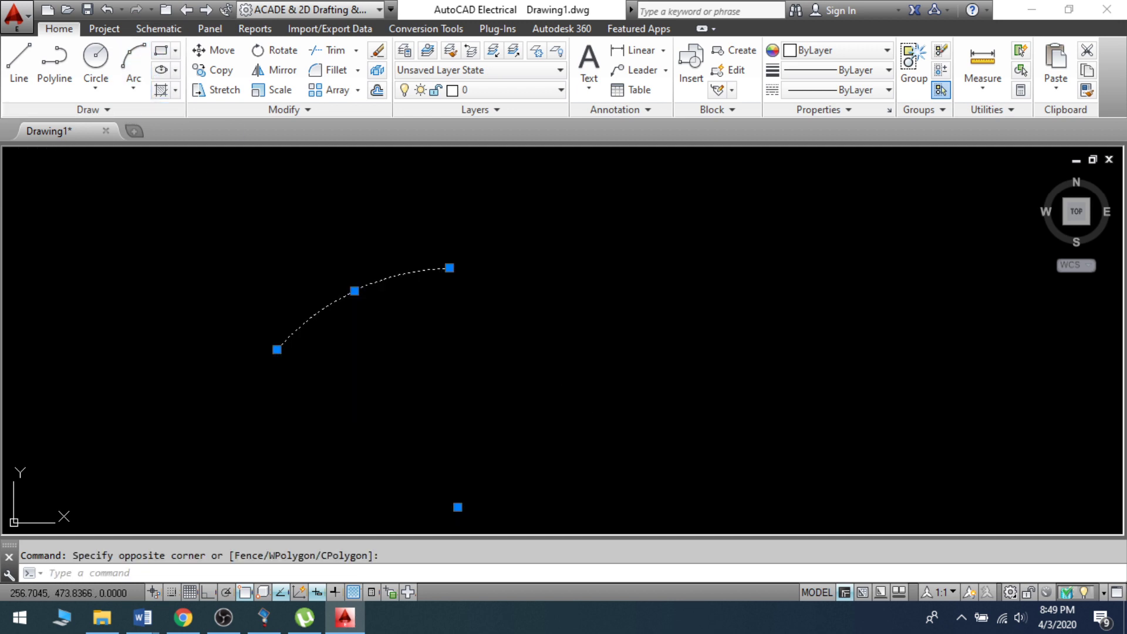
# Delete the arc and draw a rectangle from two picked corners.
pyautogui.press('Delete')
pyautogui.write('rec')
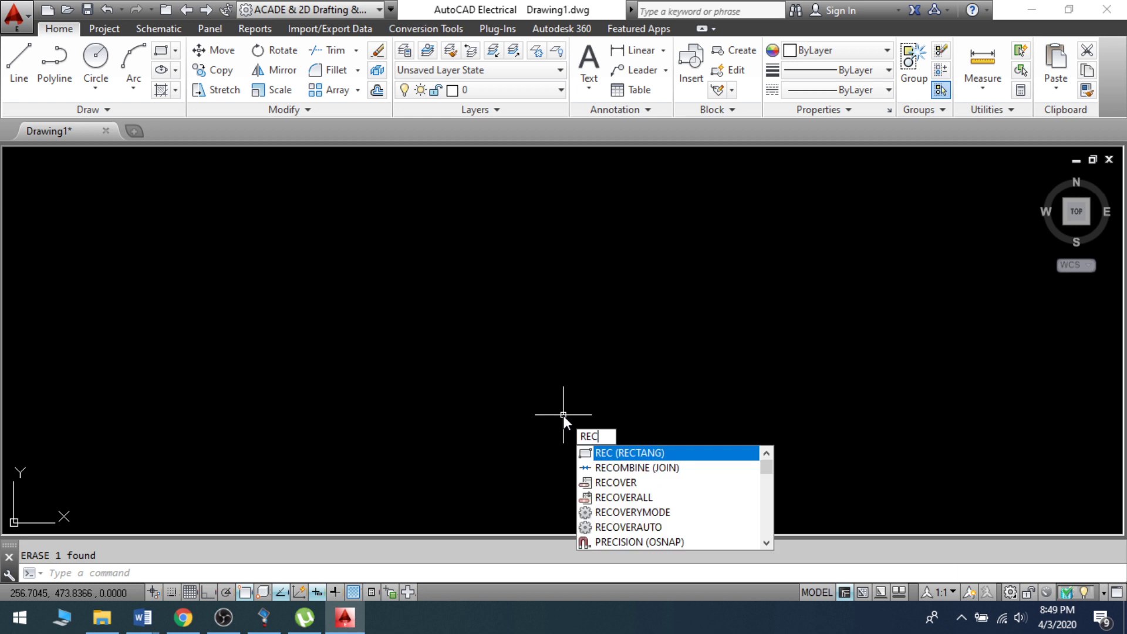
pyautogui.press('Return')
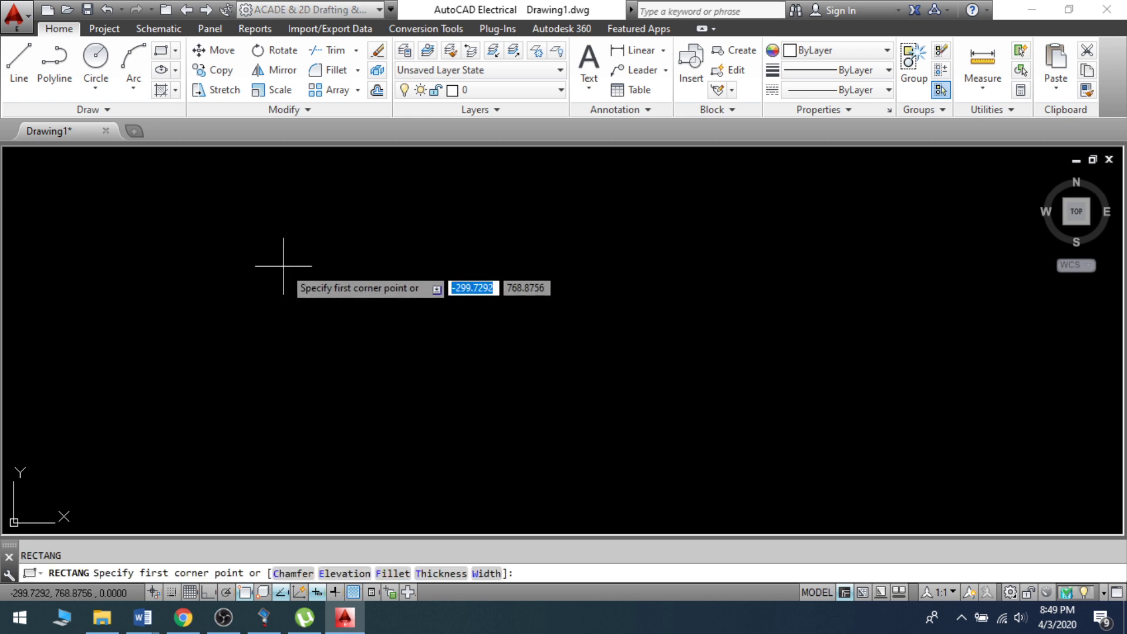
pyautogui.click(262, 249)
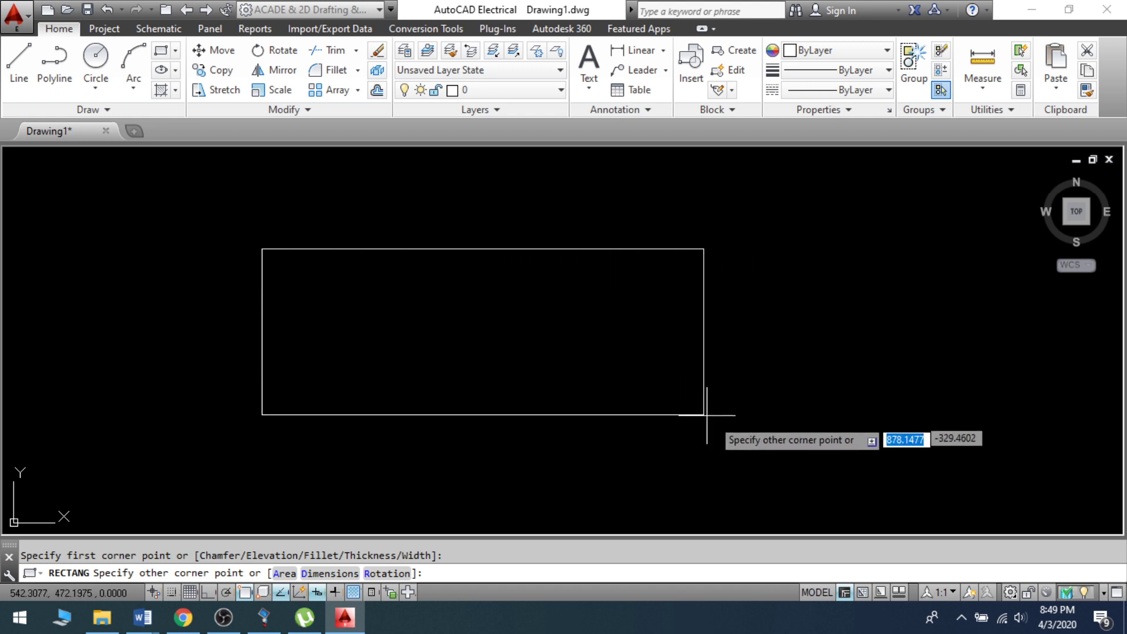
pyautogui.click(501, 380)
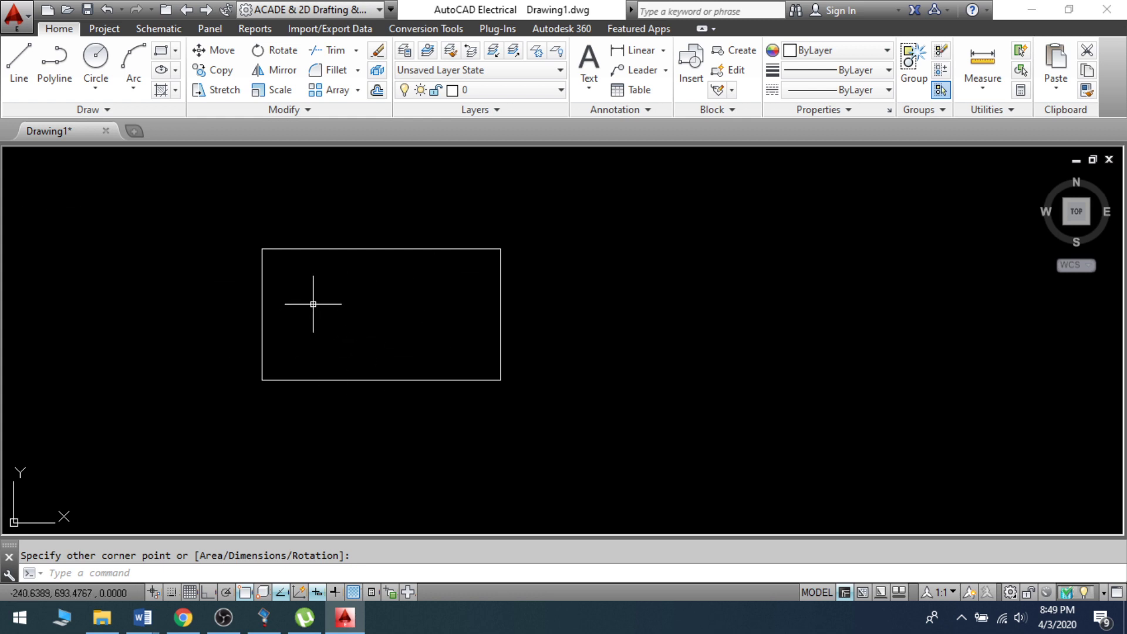
# Window-select the rectangle and erase it with E.
pyautogui.click(179, 204)
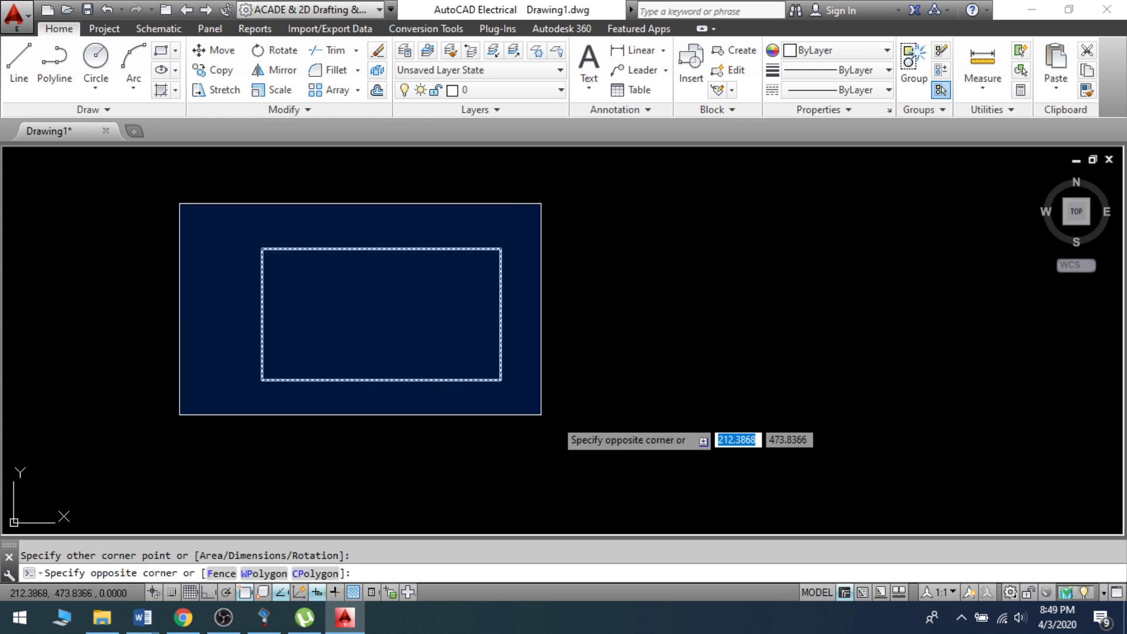
pyautogui.click(600, 431)
pyautogui.write('e')
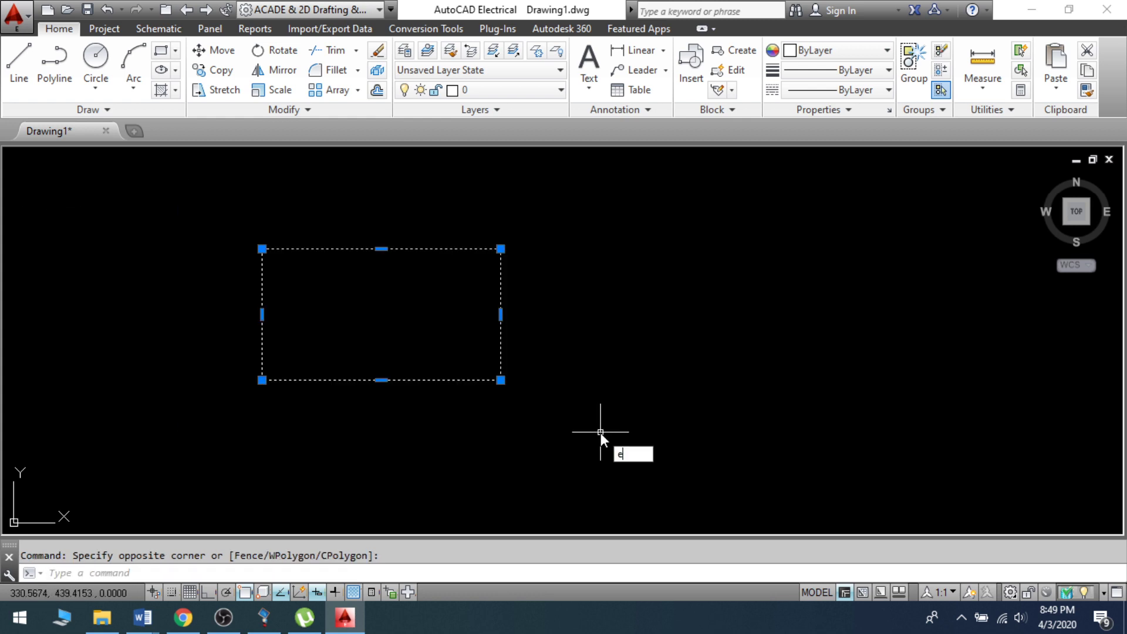
pyautogui.press('Return')
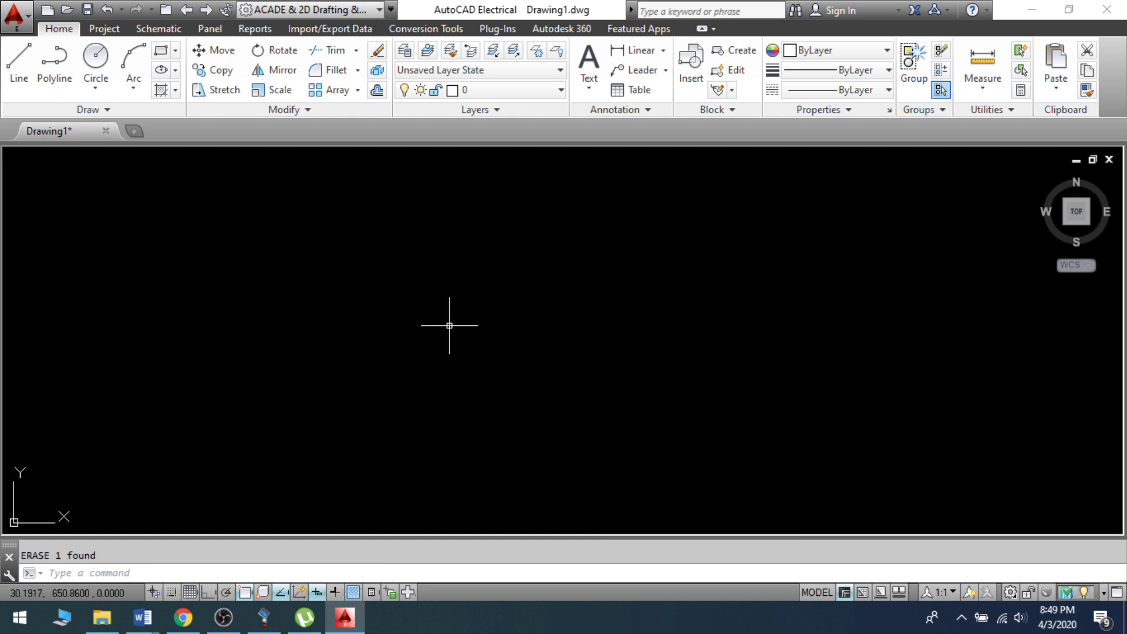
pyautogui.write('rec')
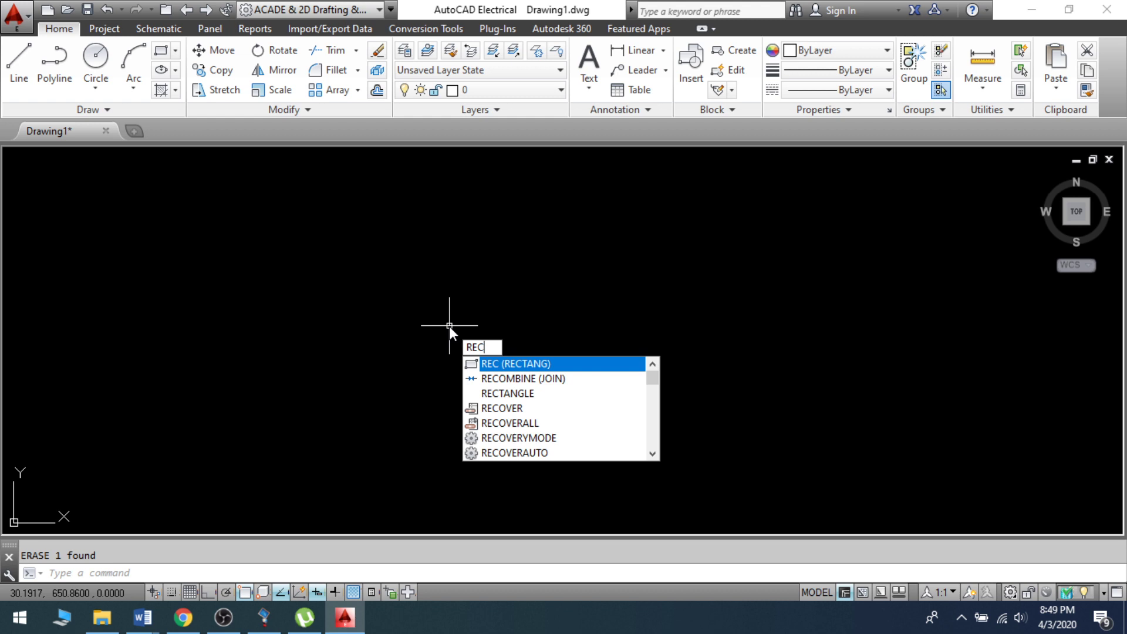
# Draw a rectangle 300 long by 200 wide from a picked first corner.
pyautogui.press('Return')
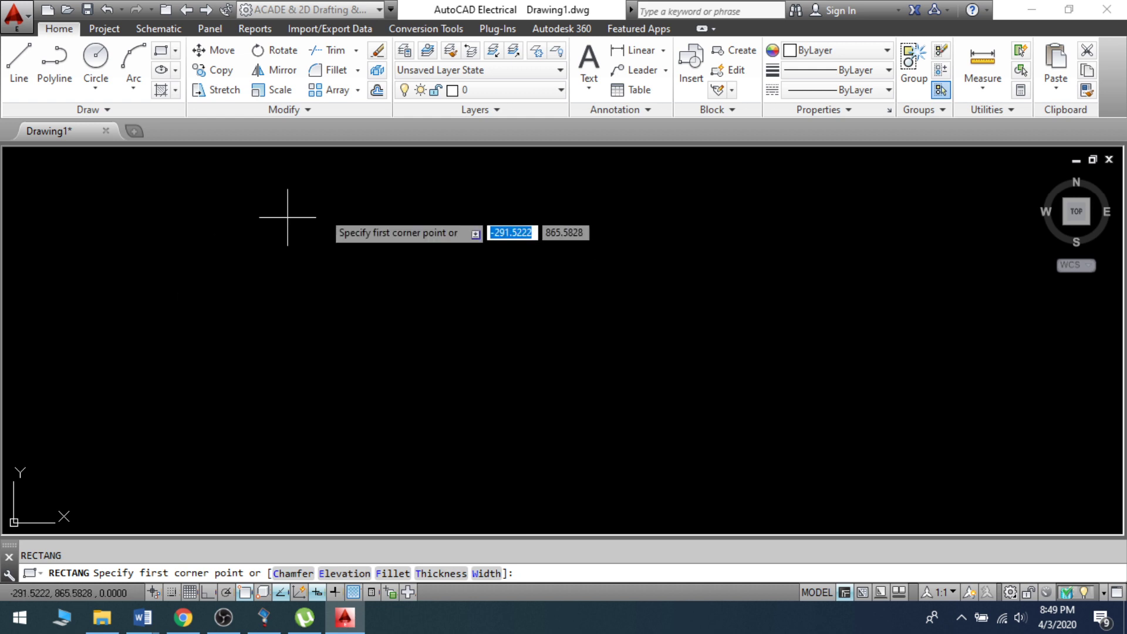
pyautogui.click(288, 252)
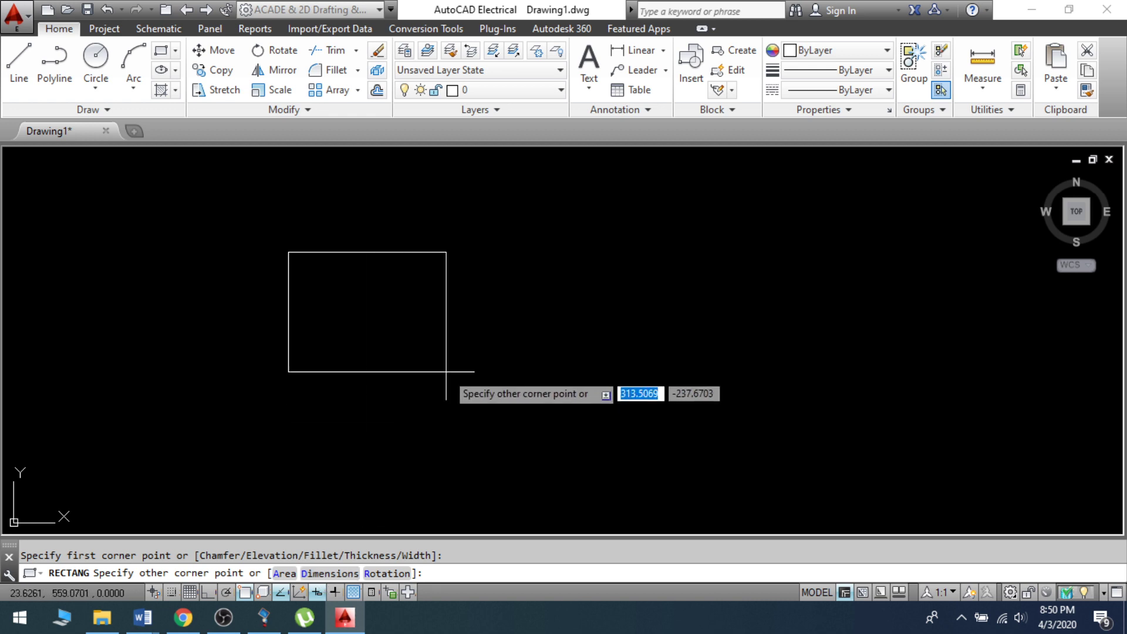
pyautogui.write('d')
pyautogui.press('Return')
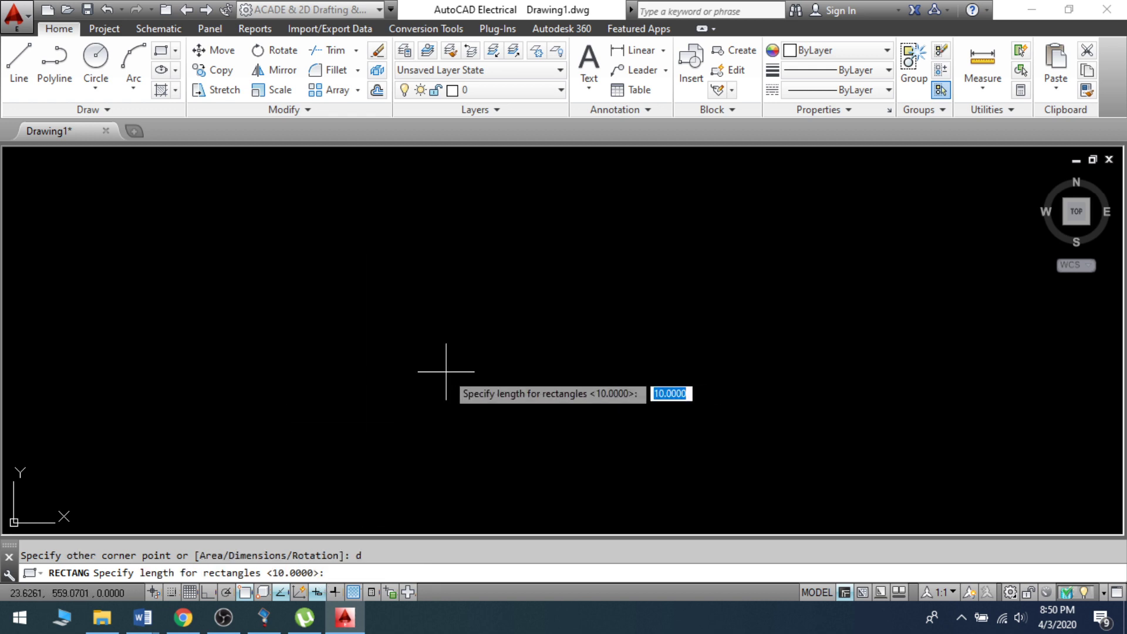
pyautogui.write('300')
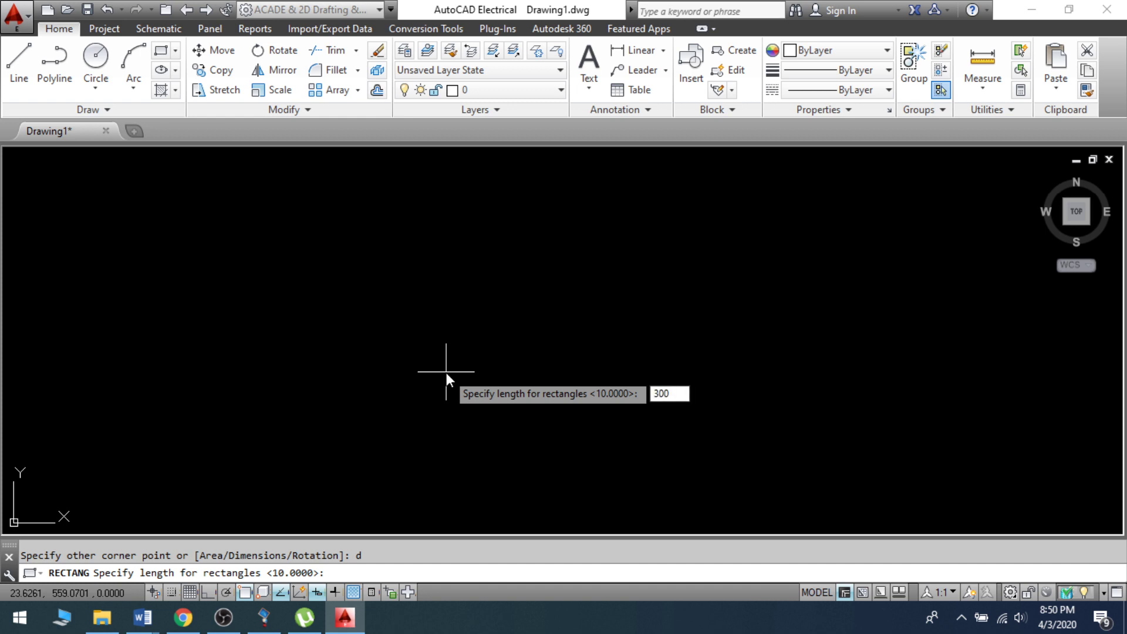
pyautogui.press('Return')
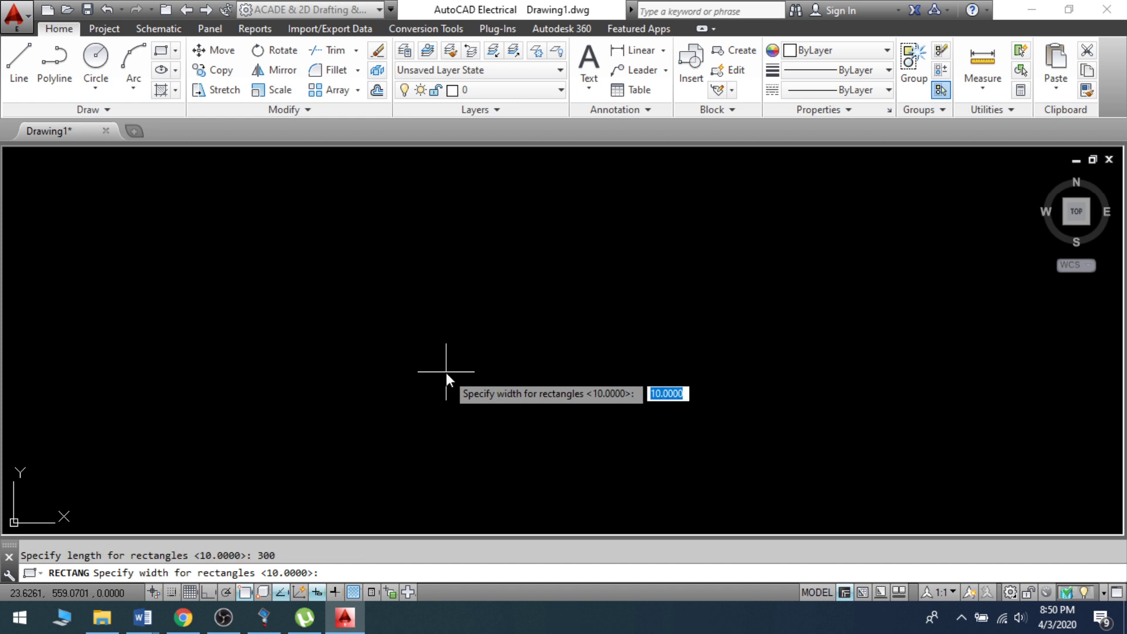
pyautogui.write('200')
pyautogui.press('Return')
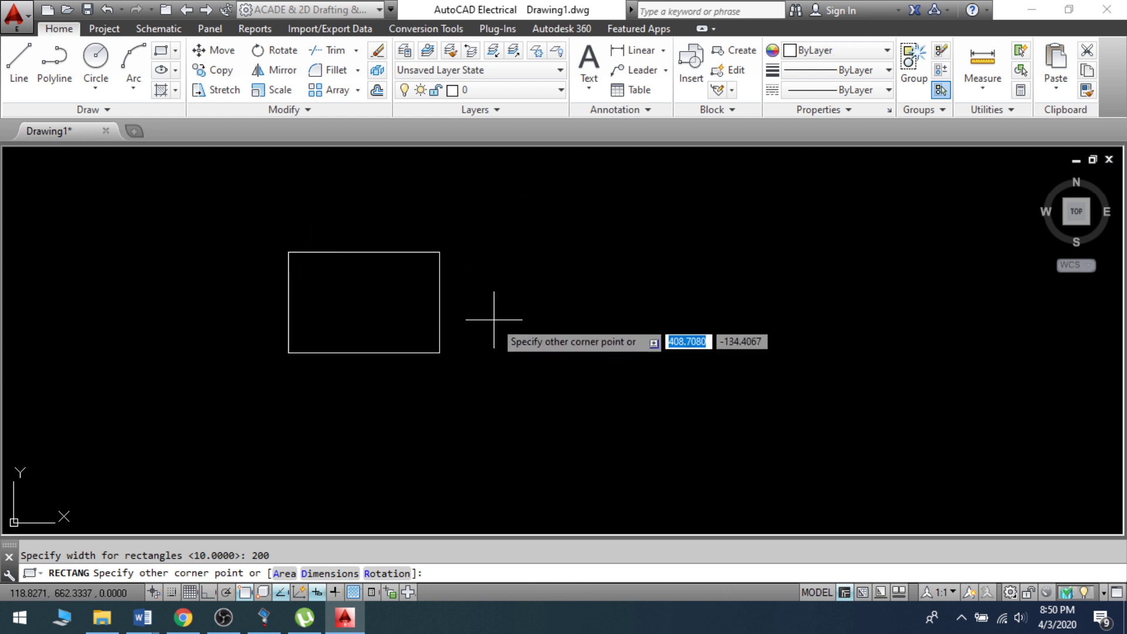
pyautogui.click(494, 320)
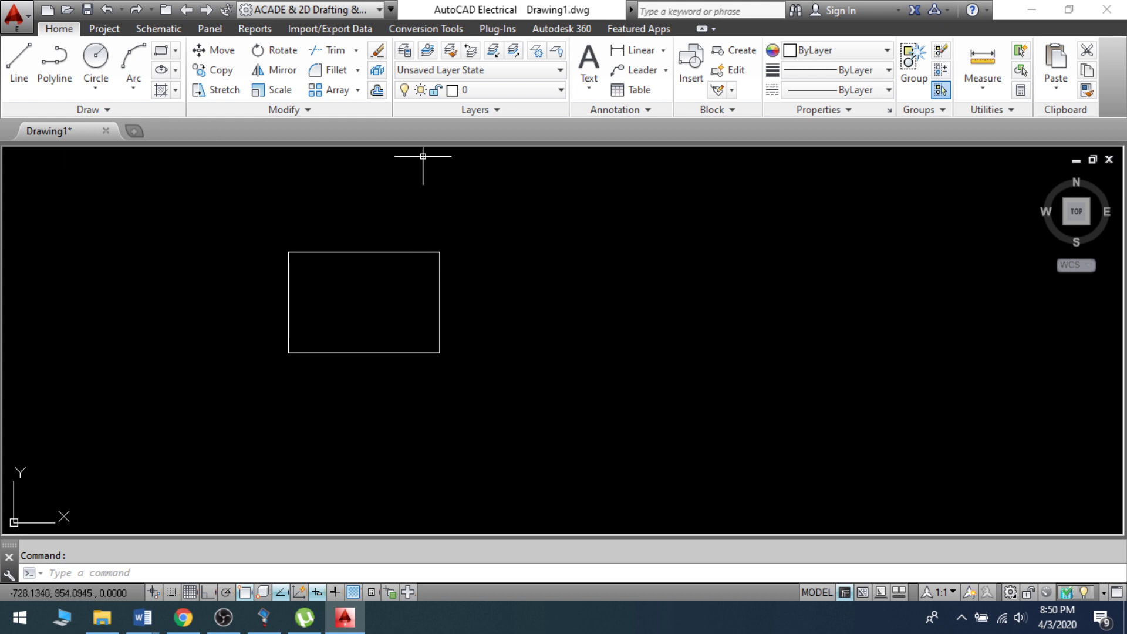
# Zoom extents with a wheel double-click to fit the rectangle in view.
pyautogui.click(212, 189)
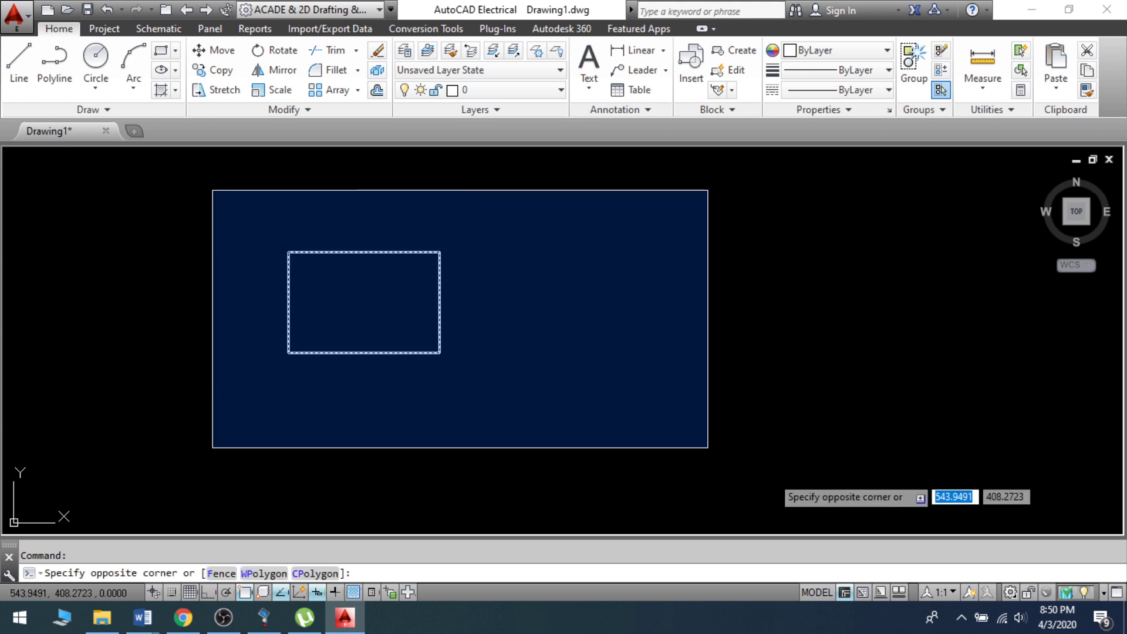
pyautogui.click(50, 331)
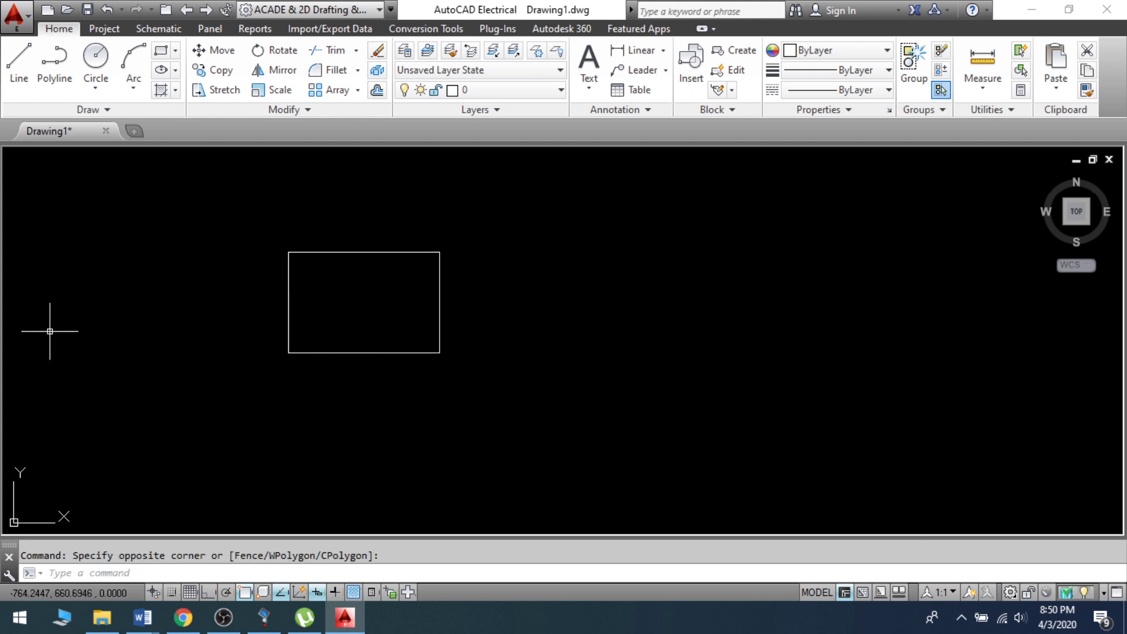
pyautogui.middleClick(192, 261)
pyautogui.middleClick(192, 261)
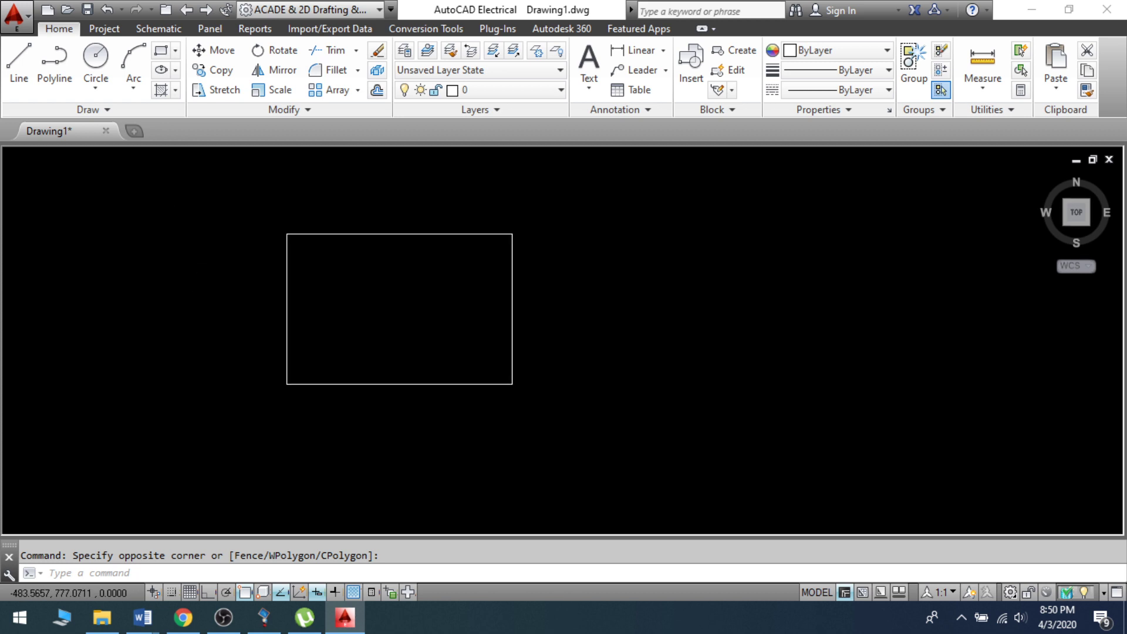
pyautogui.scroll(-4, 489, 418)
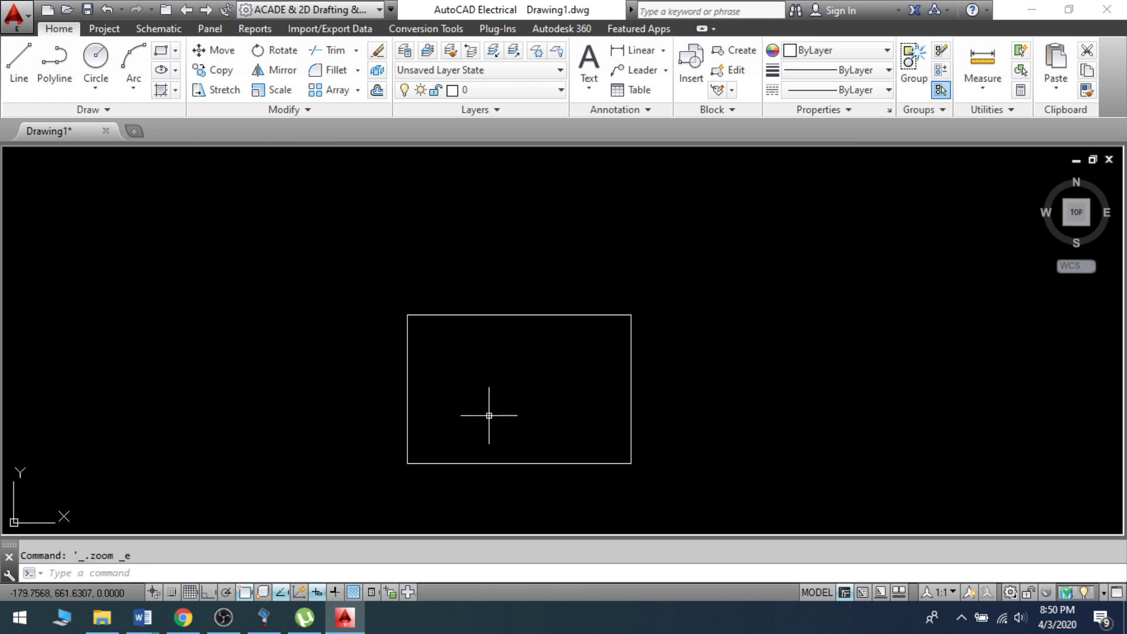
pyautogui.scroll(-2, 393, 353)
pyautogui.scroll(2, 493, 411)
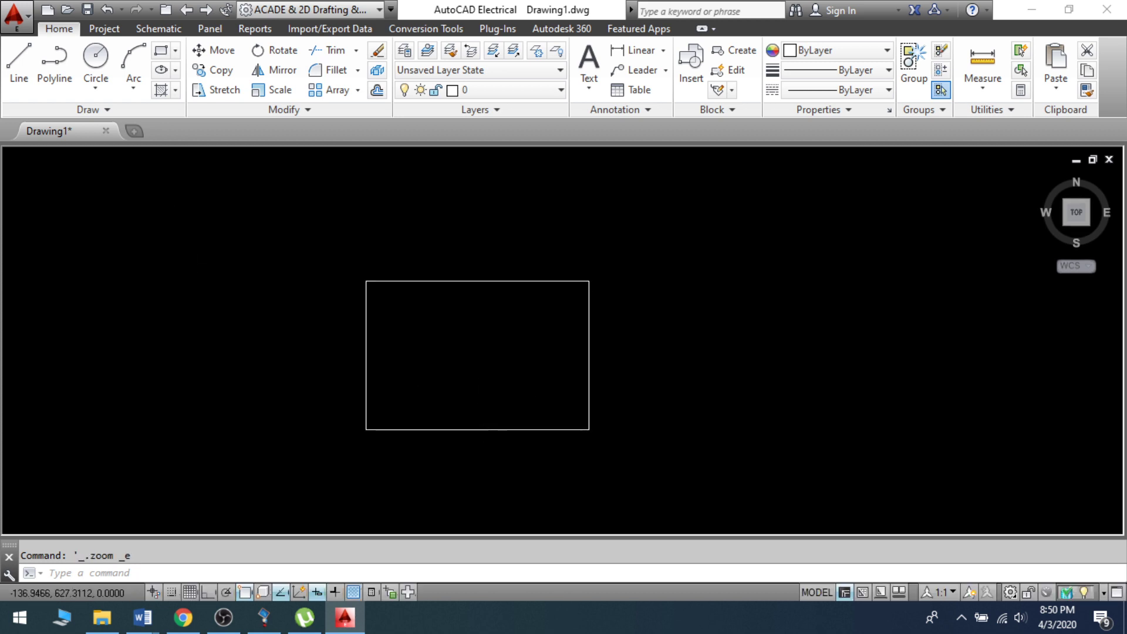
pyautogui.scroll(2, 482, 406)
pyautogui.scroll(-2, 443, 355)
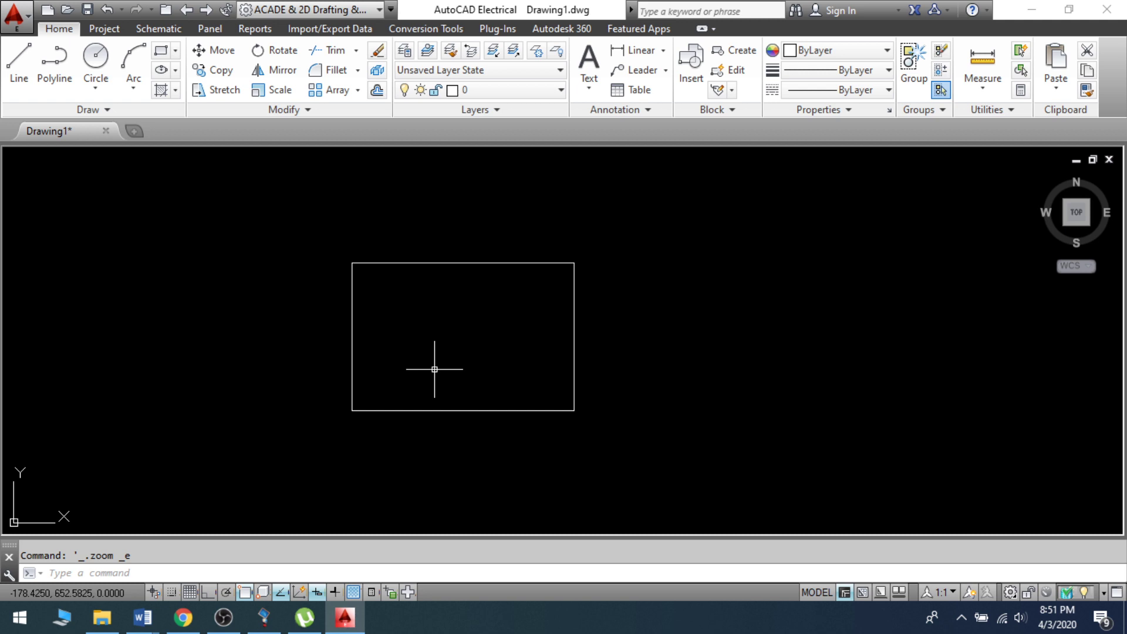
# Fillet the rectangle's top-left corner with radius 10 using the top and left edges.
pyautogui.write('F')
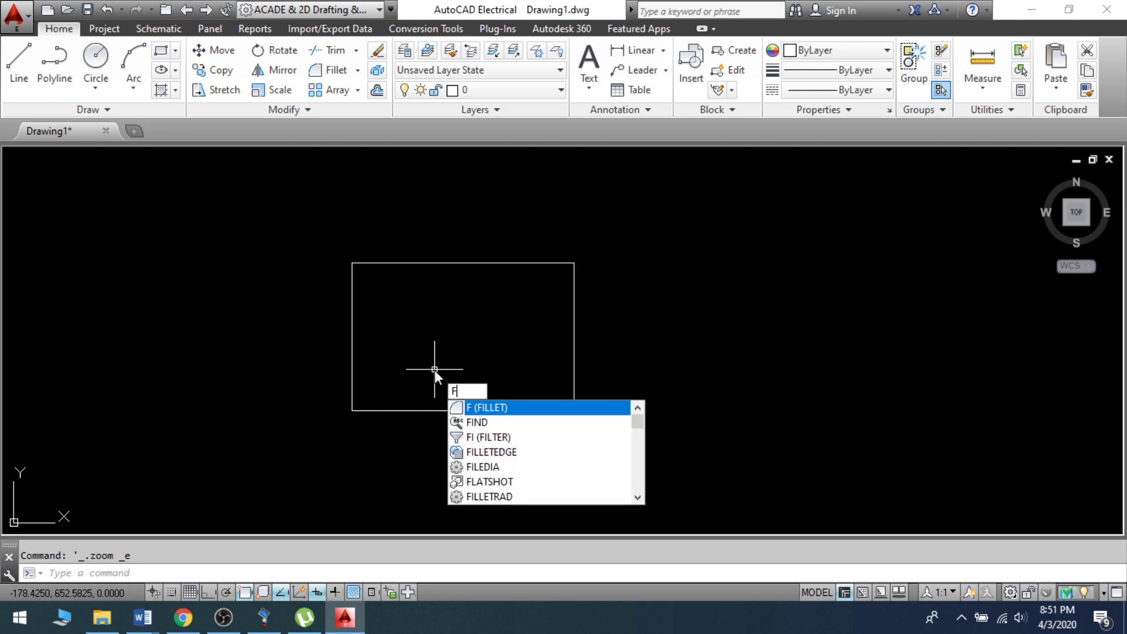
pyautogui.press('Return')
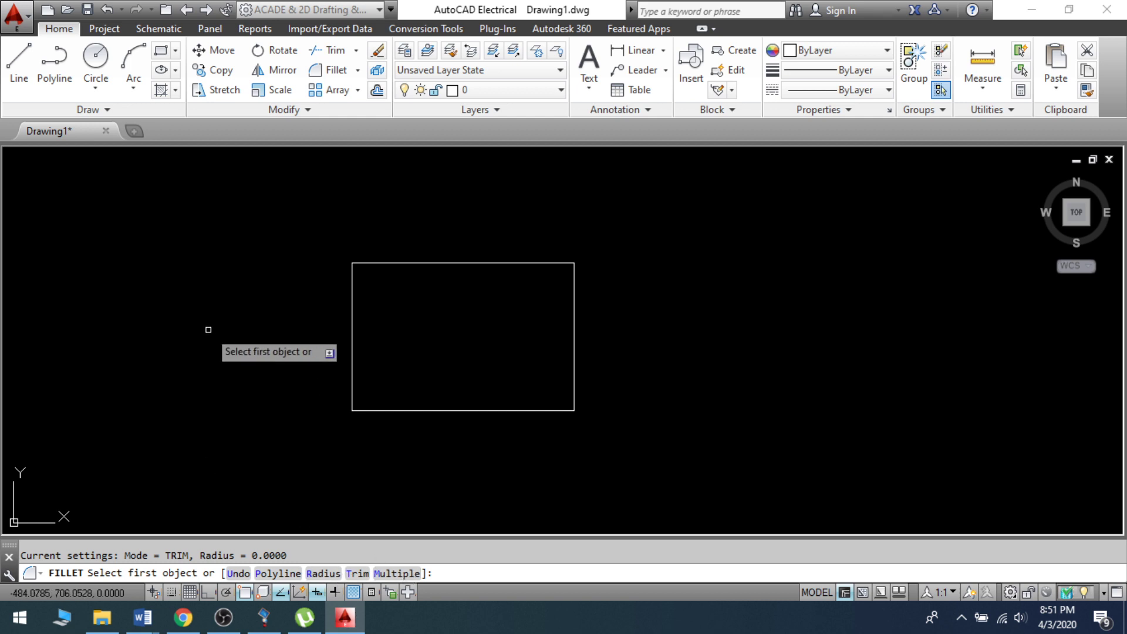
pyautogui.write('r')
pyautogui.press('Return')
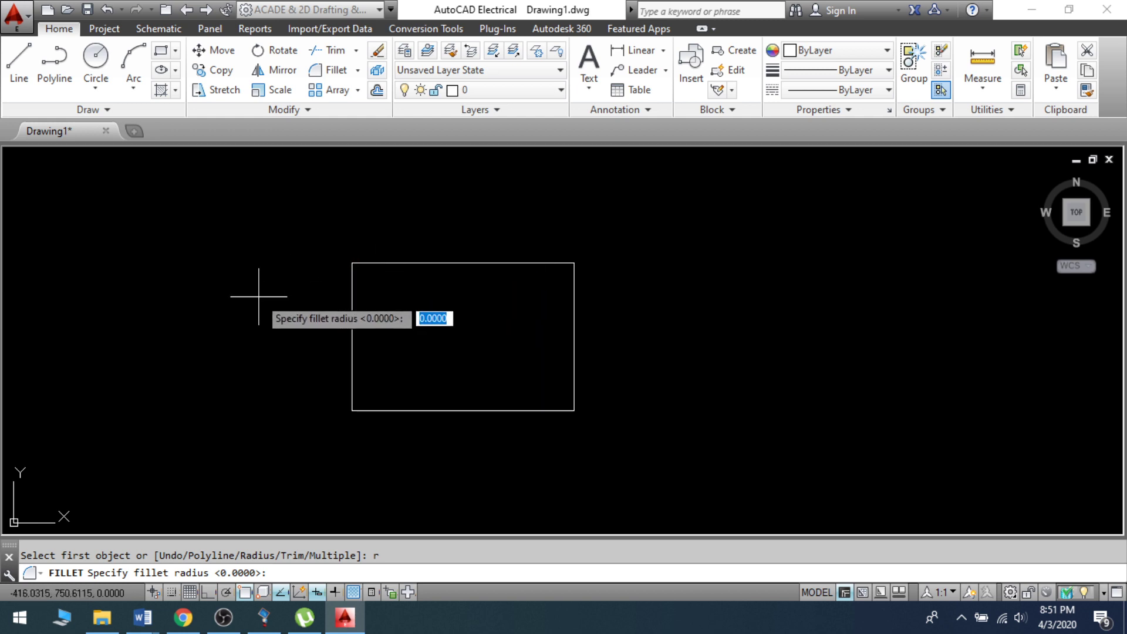
pyautogui.write('10')
pyautogui.press('Return')
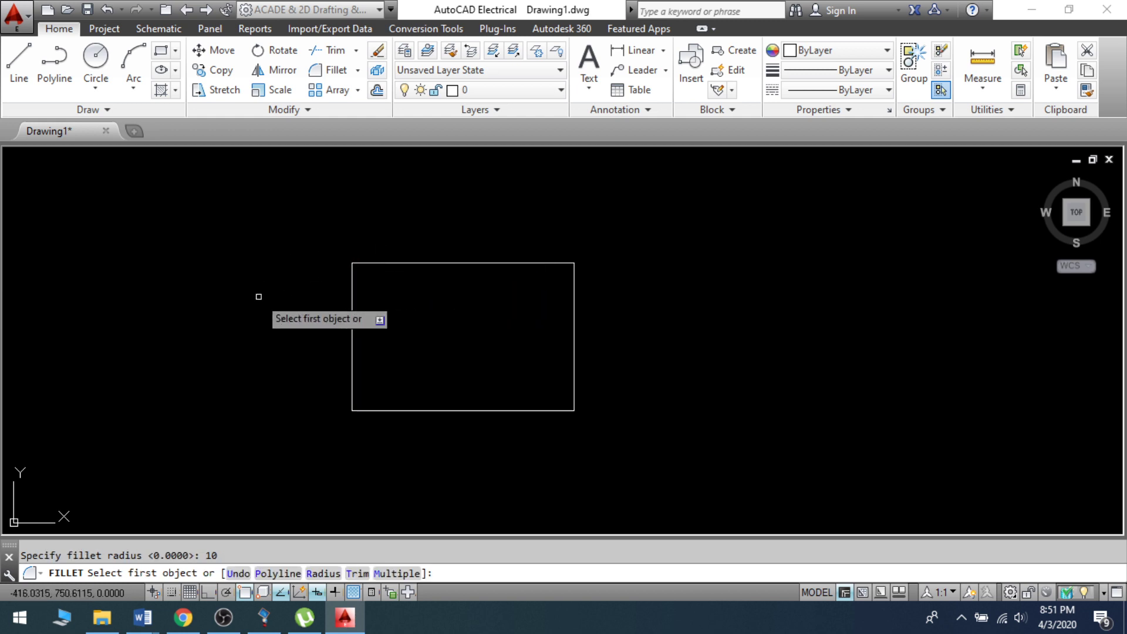
pyautogui.click(377, 263)
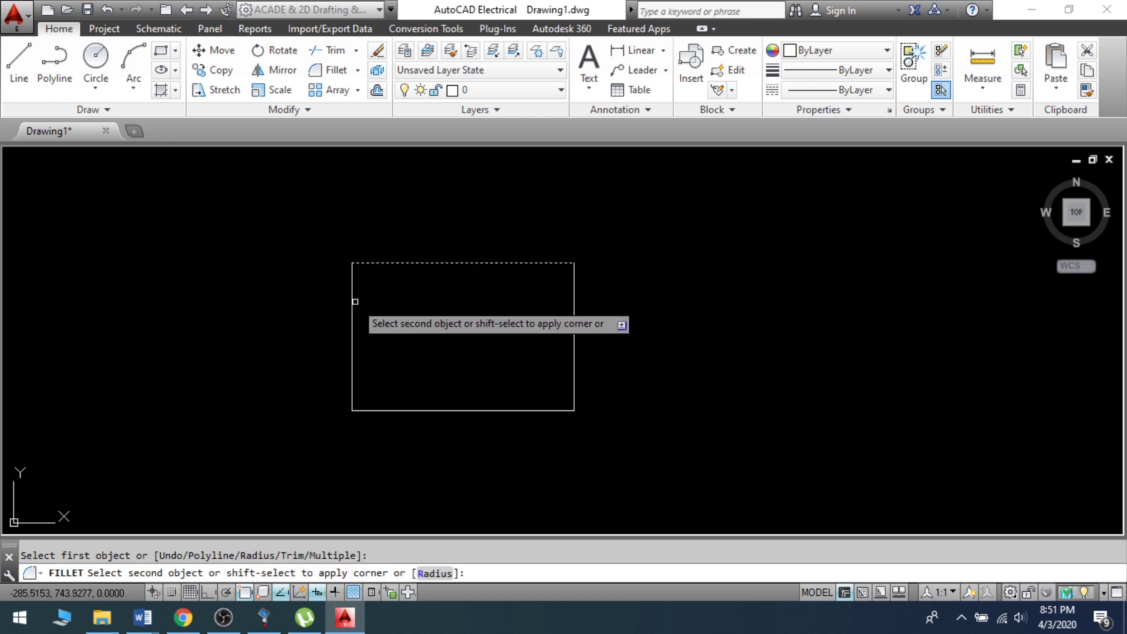
pyautogui.click(353, 300)
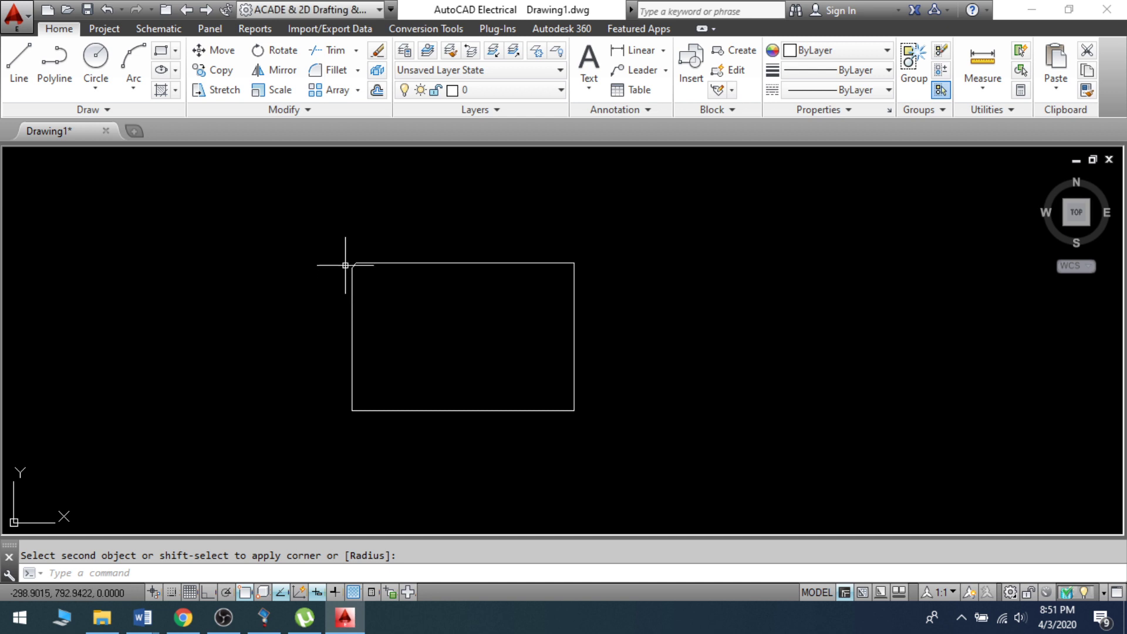
pyautogui.scroll(5, 351, 261)
pyautogui.scroll(-6, 239, 257)
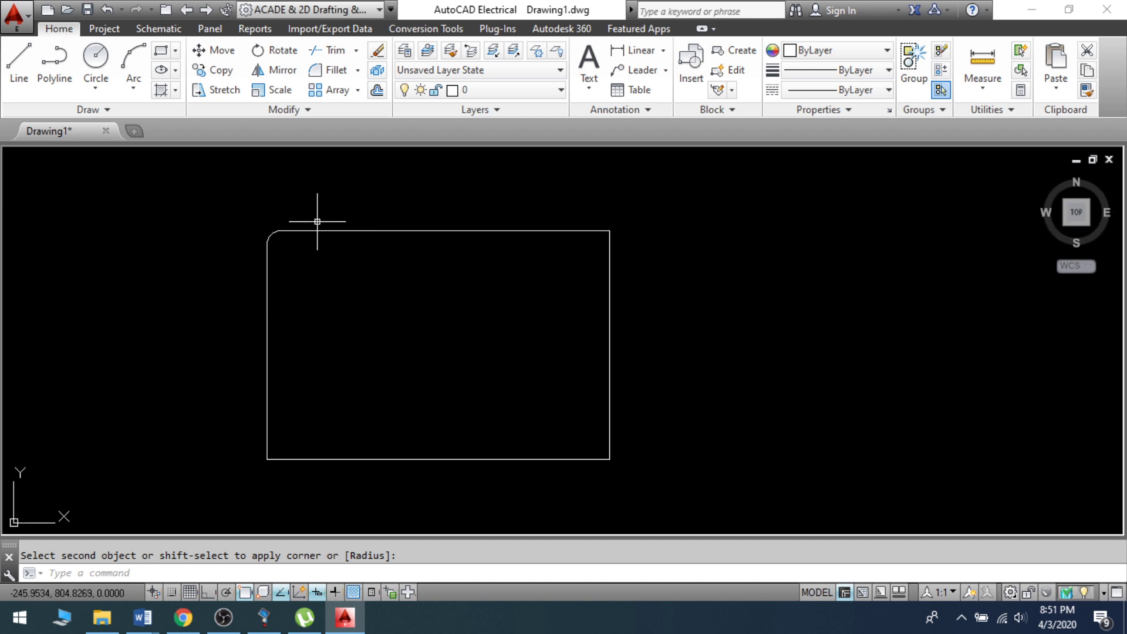
# Fillet the top-right corner with radius 80 using the top and right edges.
pyautogui.write('f')
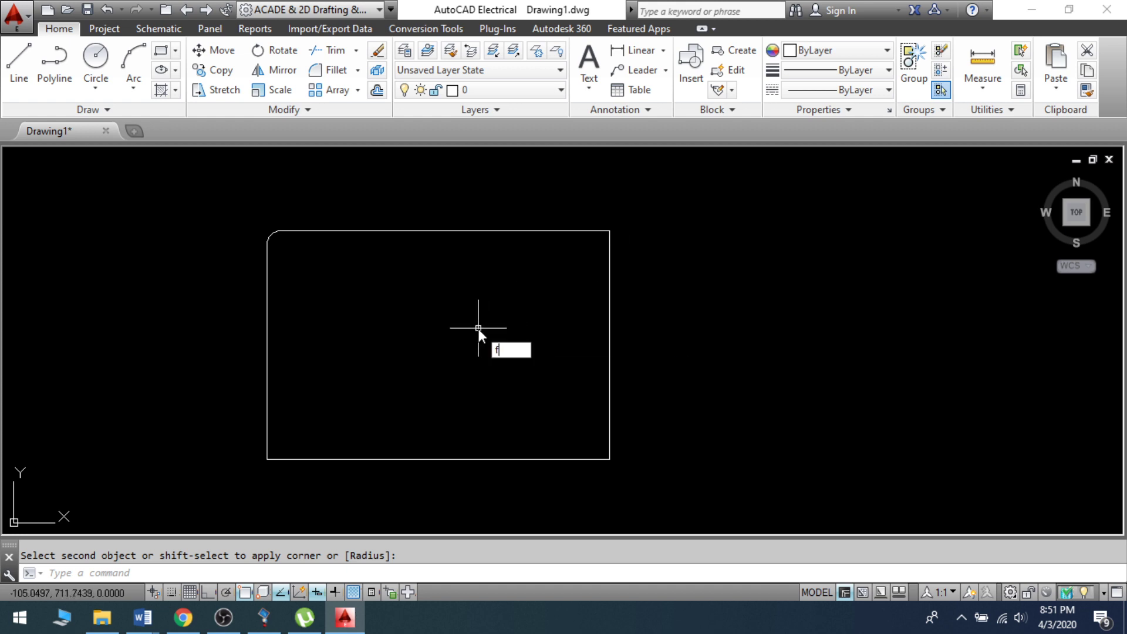
pyautogui.press('Return')
pyautogui.write('r')
pyautogui.press('Return')
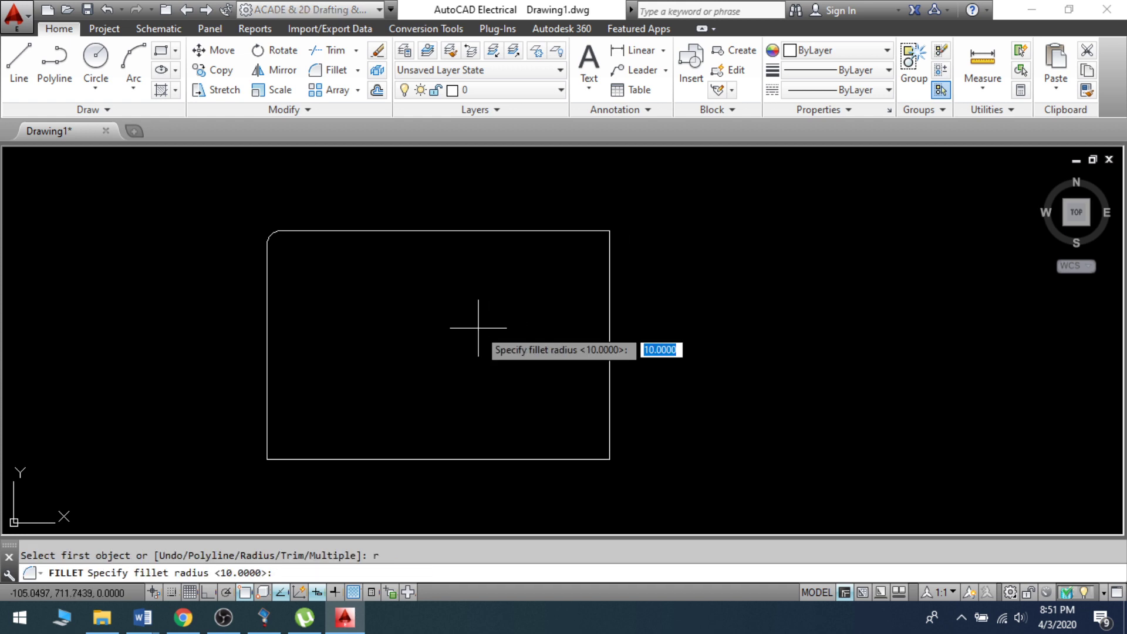
pyautogui.write('80')
pyautogui.press('Return')
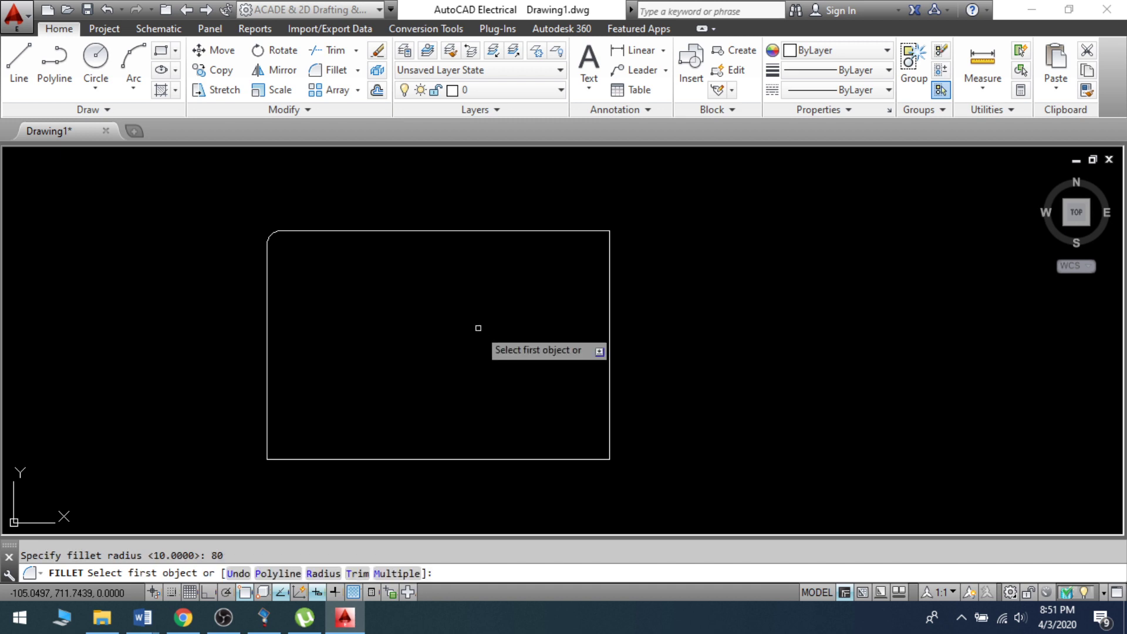
pyautogui.click(593, 230)
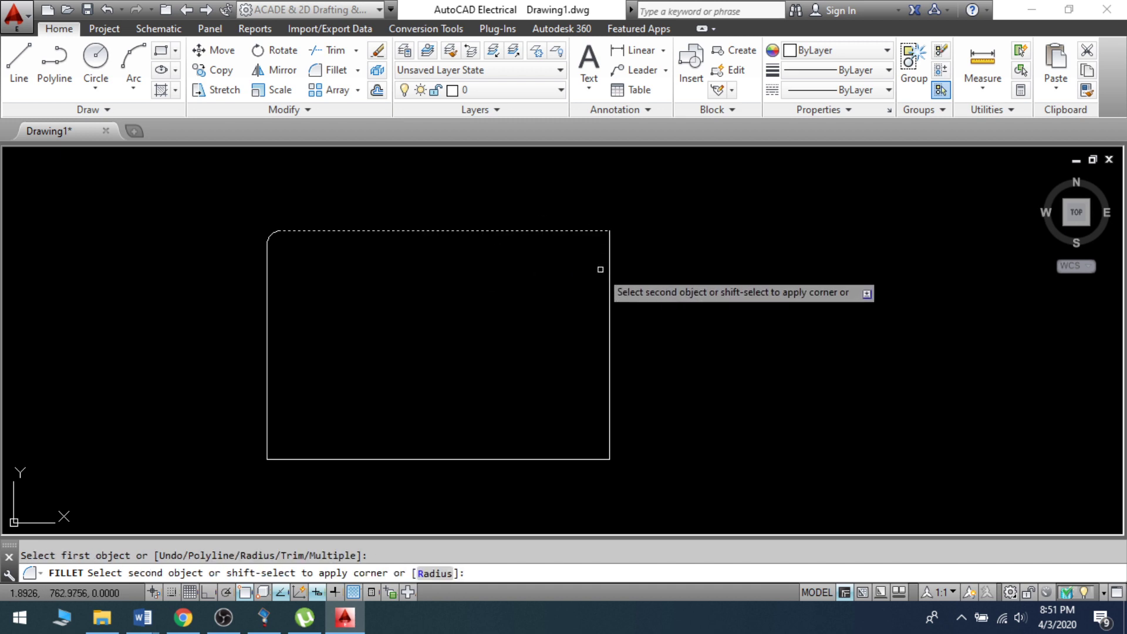
pyautogui.click(610, 282)
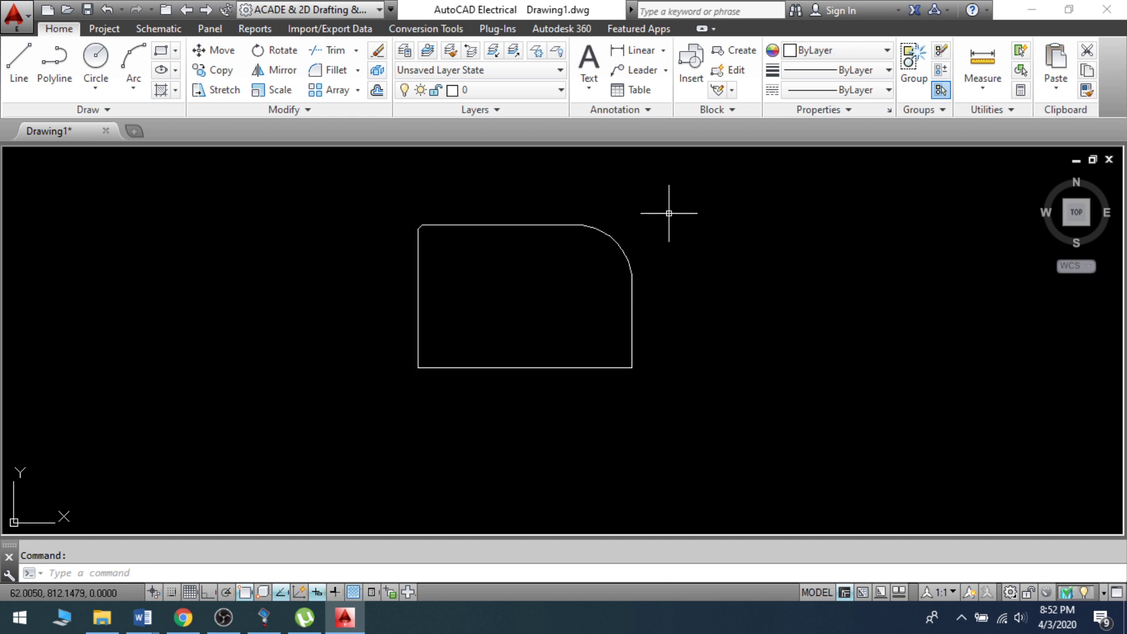
pyautogui.middleClick(491, 313)
pyautogui.middleClick(491, 313)
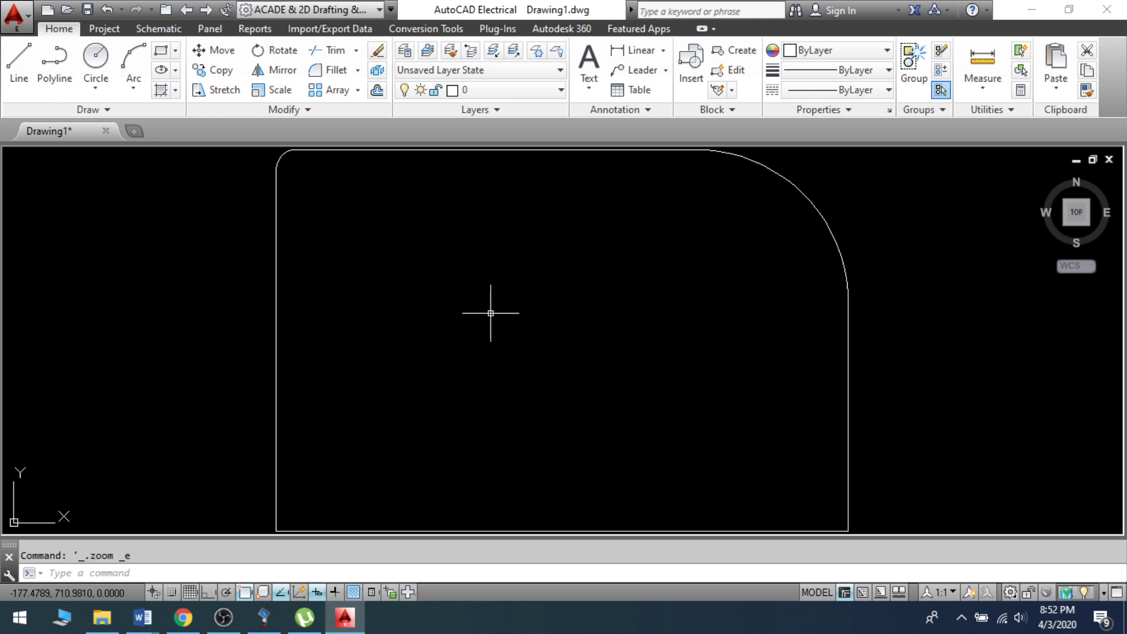
pyautogui.scroll(-2, 491, 313)
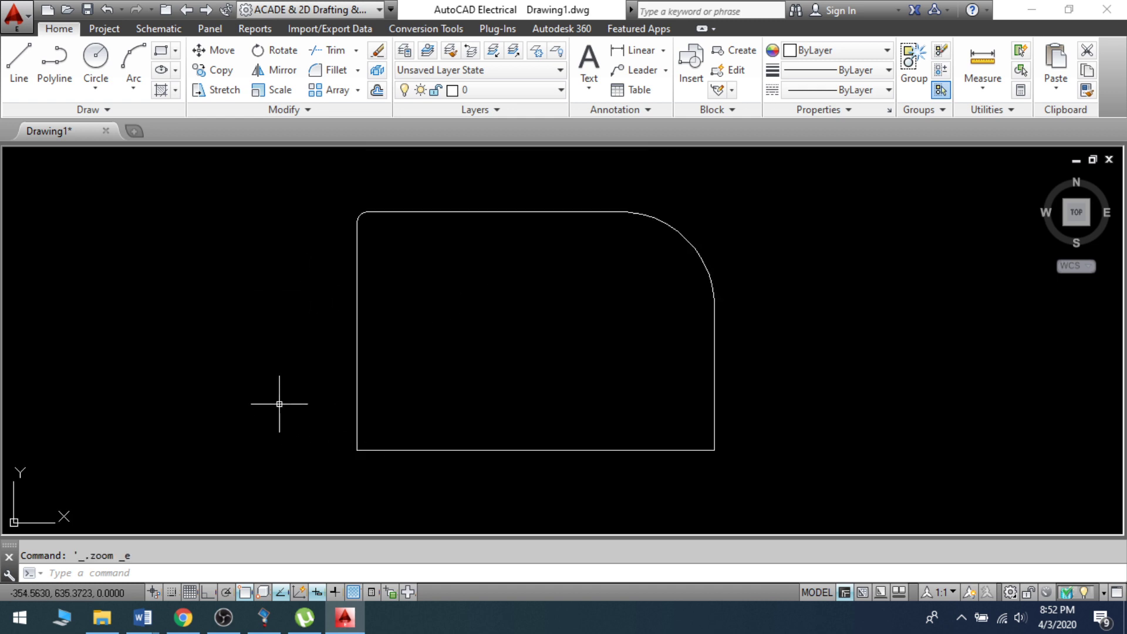
# Chamfer the corner between the left and bottom lines with both distances 50 using CHA.
pyautogui.write('cha')
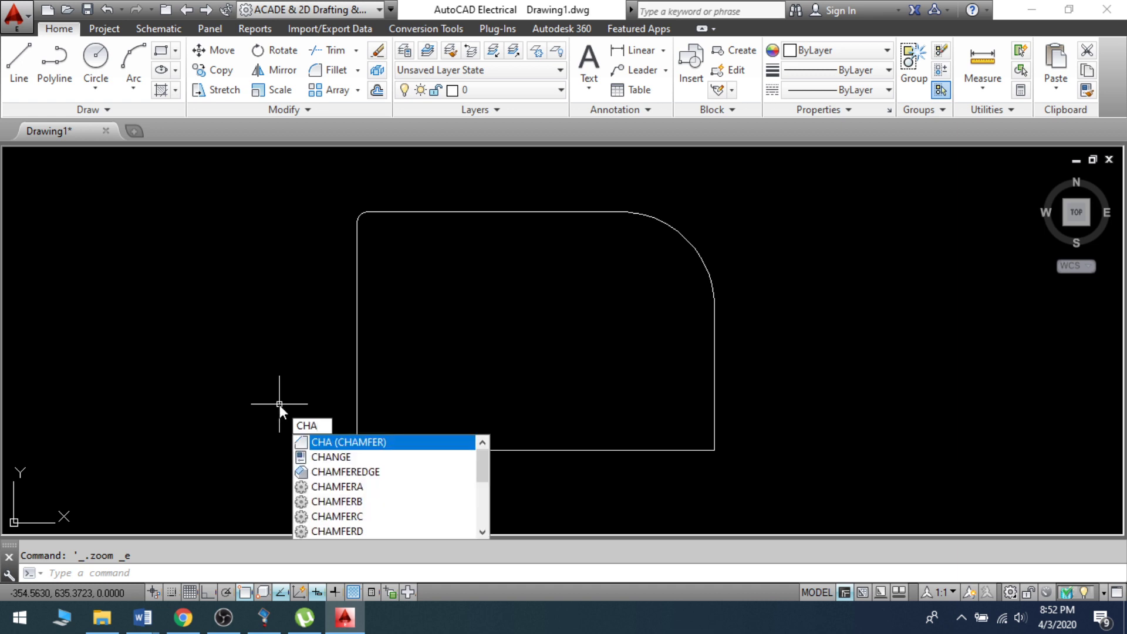
pyautogui.press('Return')
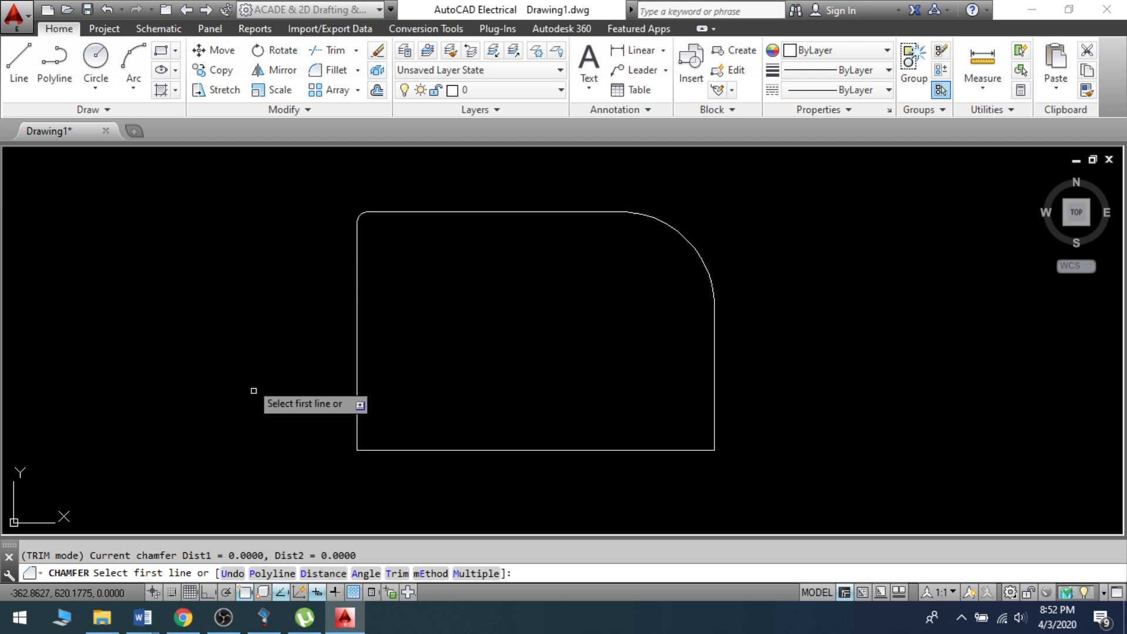
pyautogui.write('d')
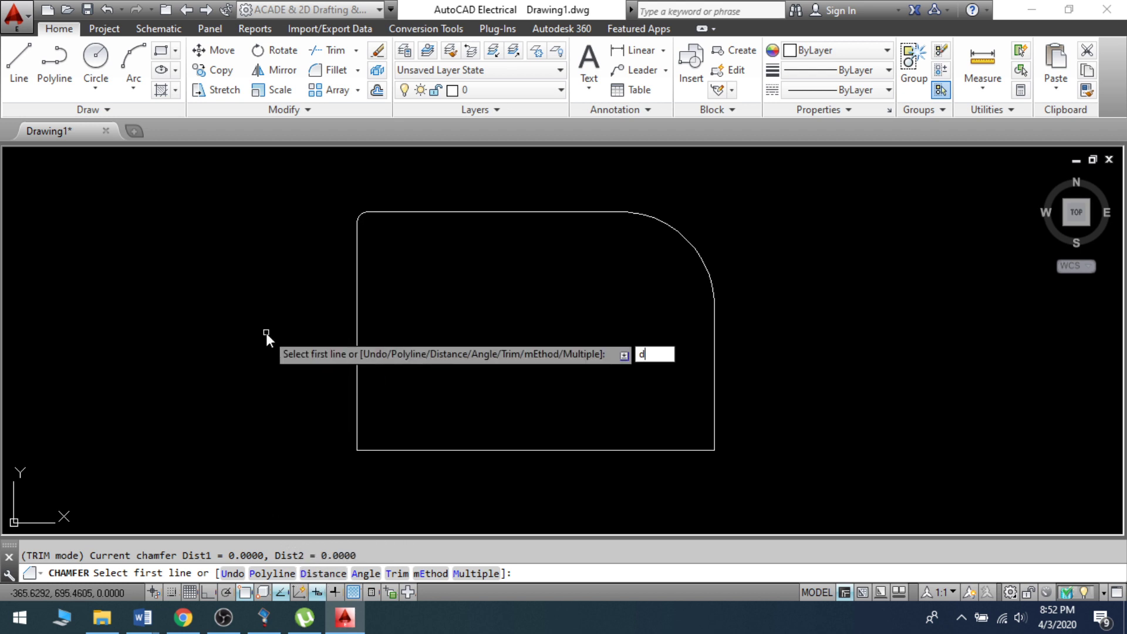
pyautogui.press('Return')
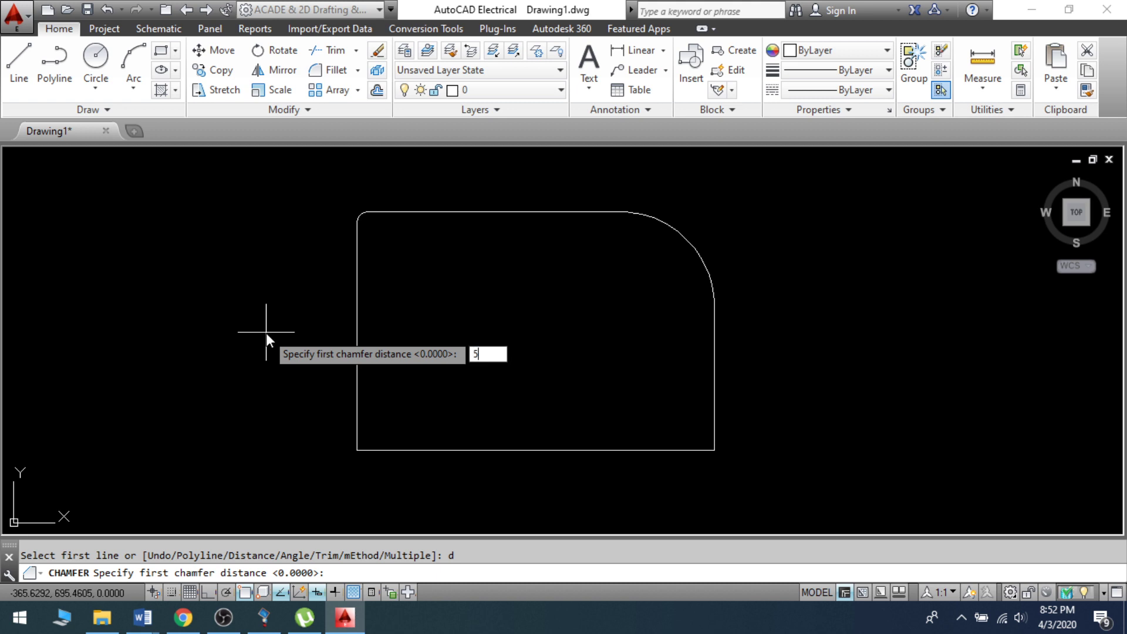
pyautogui.press('Return')
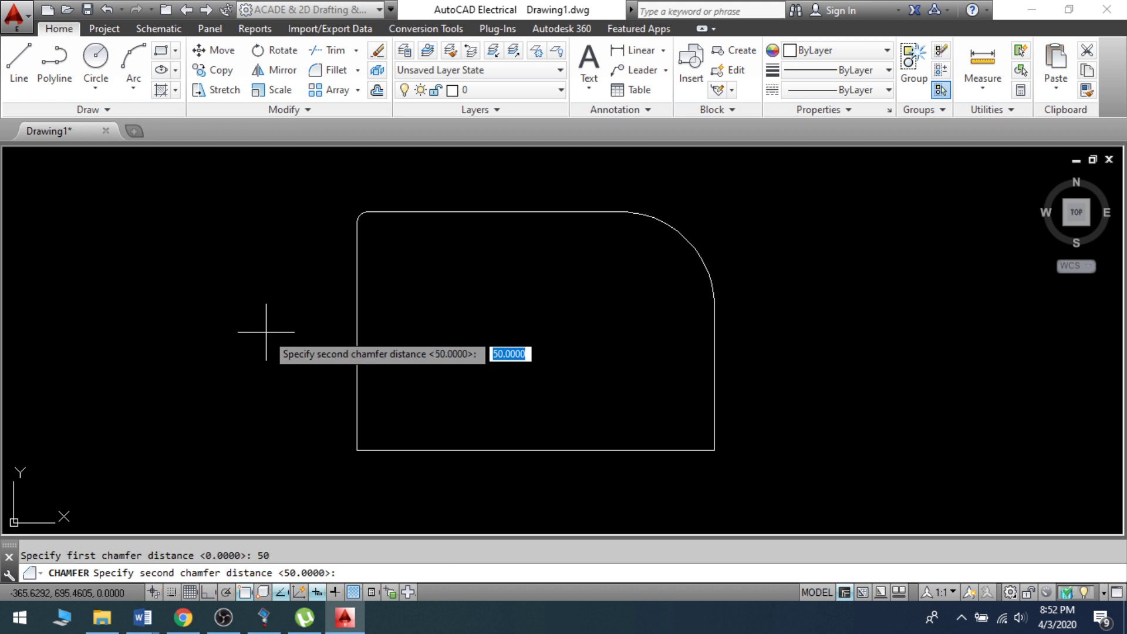
pyautogui.write('50')
pyautogui.press('Return')
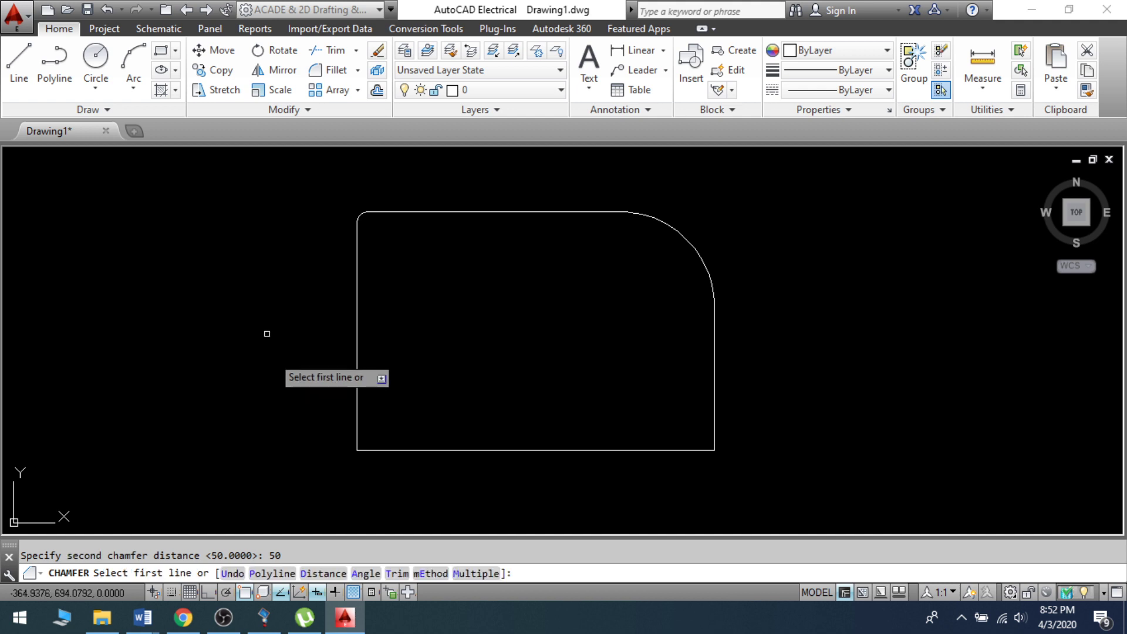
pyautogui.click(357, 411)
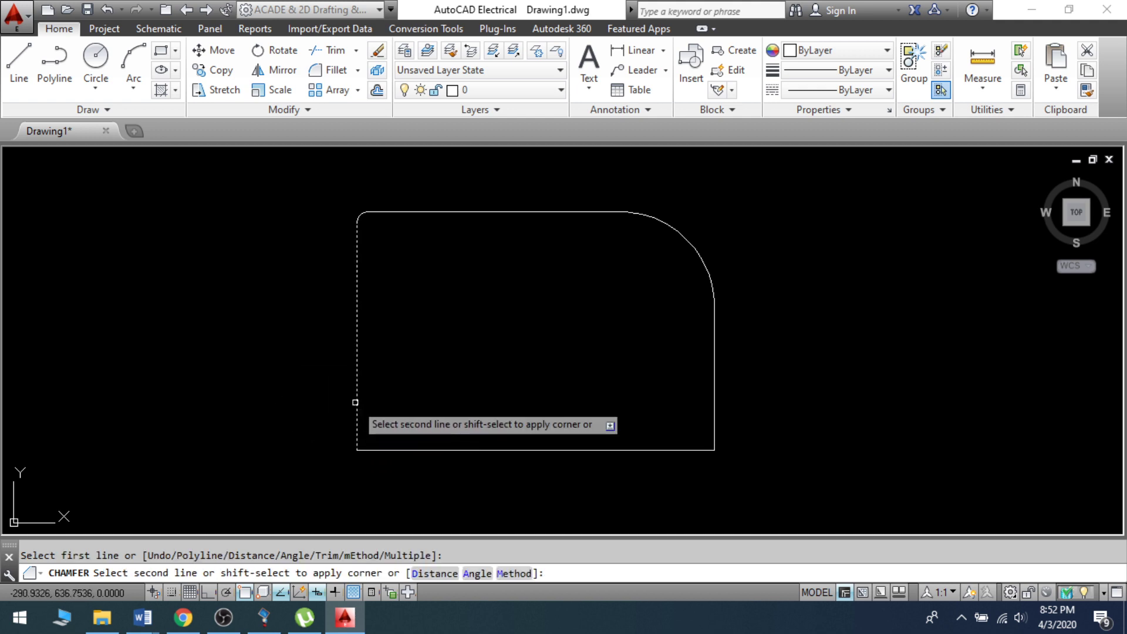
pyautogui.click(422, 451)
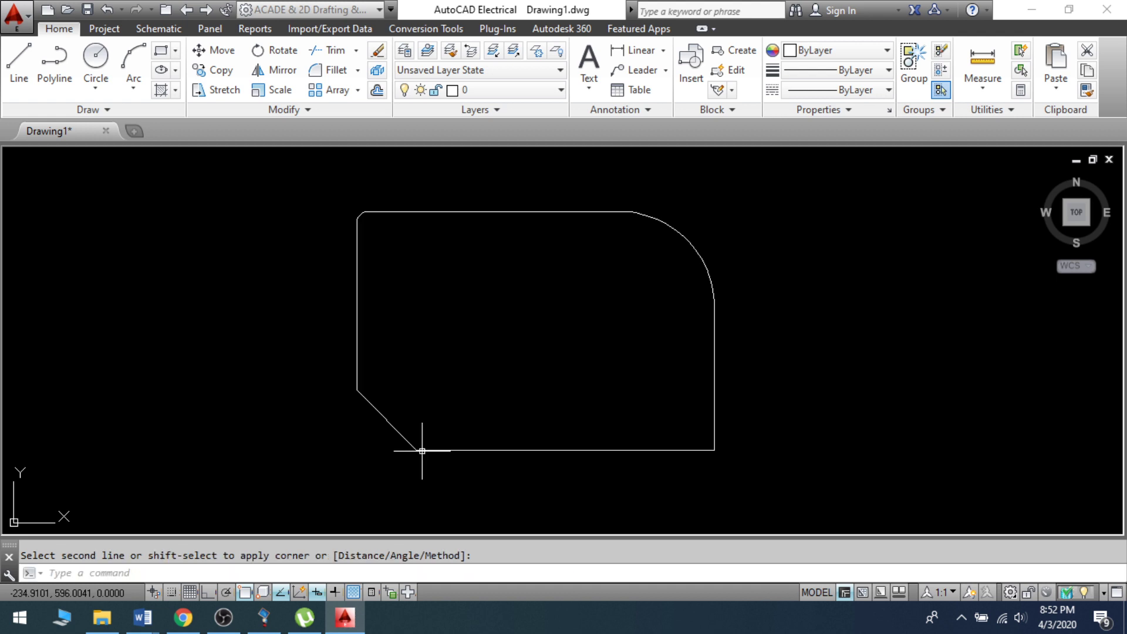
pyautogui.scroll(2, 368, 512)
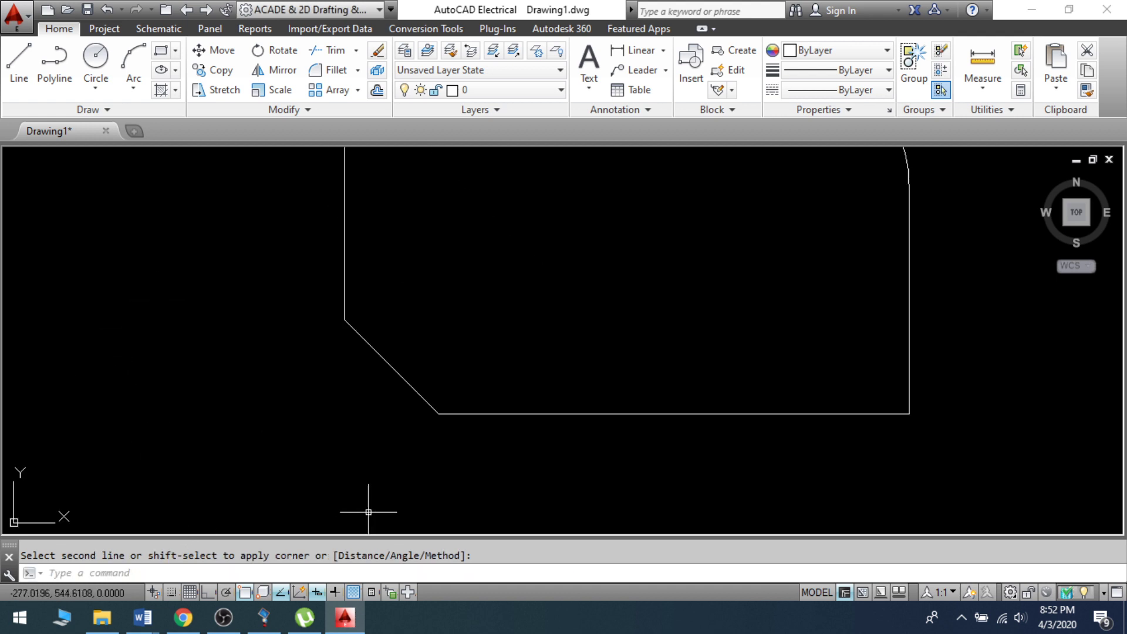
pyautogui.middleClick(428, 377)
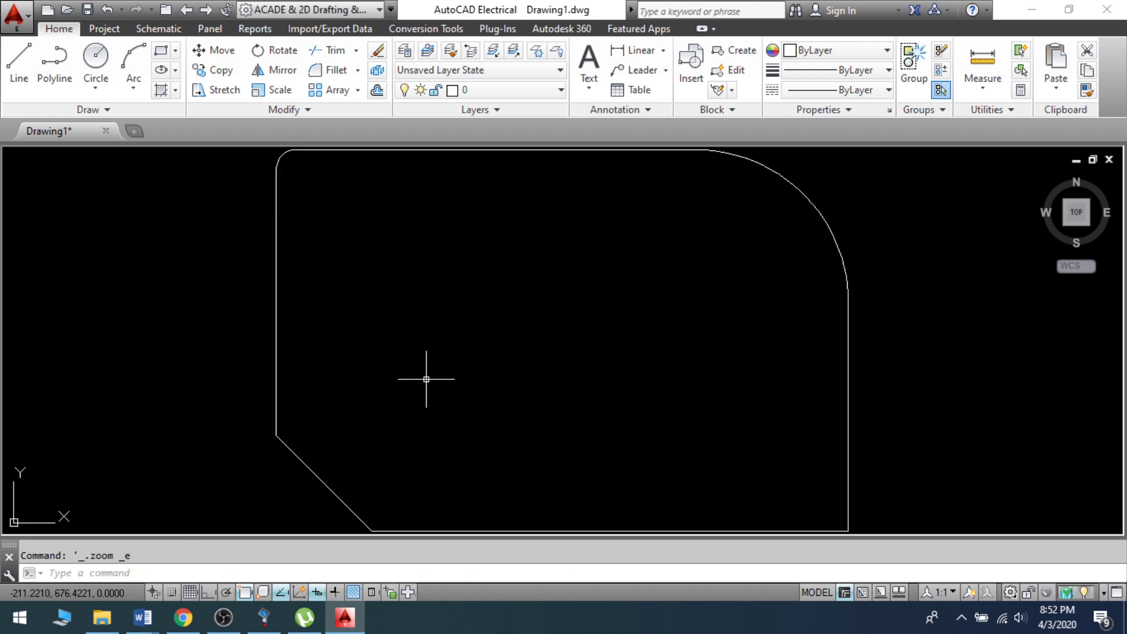
pyautogui.scroll(2, 405, 429)
pyautogui.scroll(-2, 390, 400)
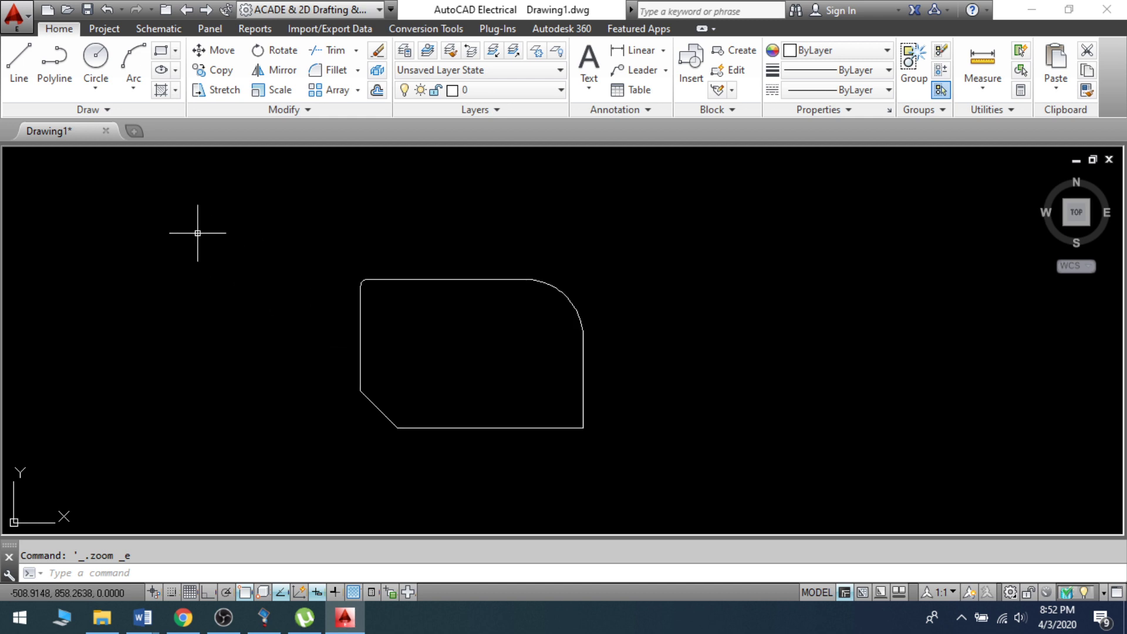
pyautogui.click(171, 199)
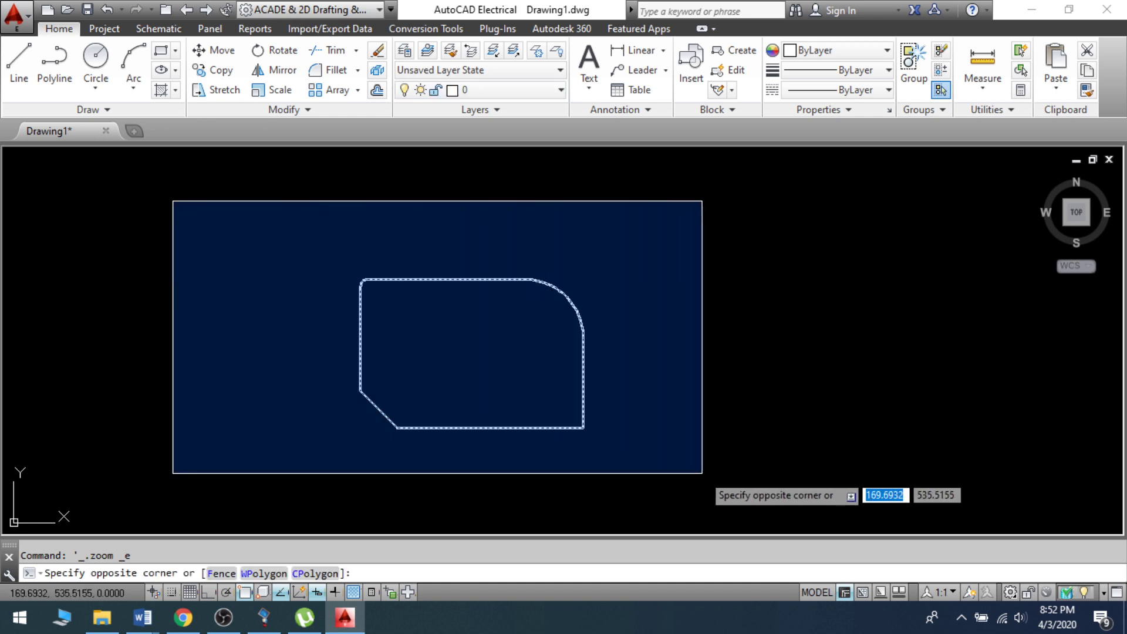
pyautogui.click(704, 473)
pyautogui.write('e')
pyautogui.press('Return')
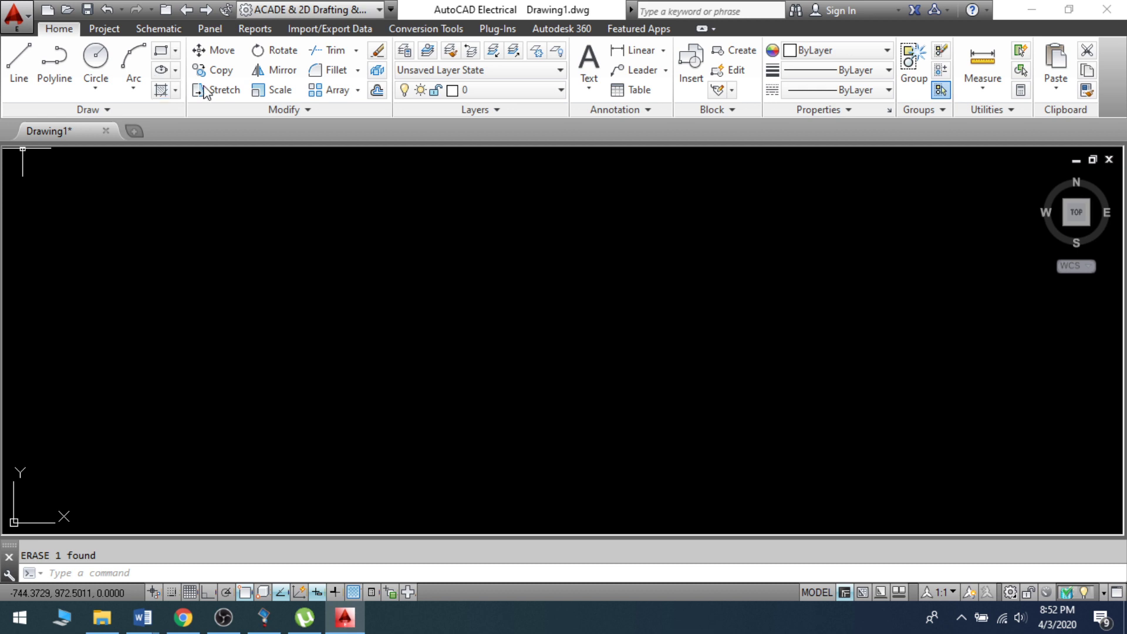
pyautogui.click(435, 323)
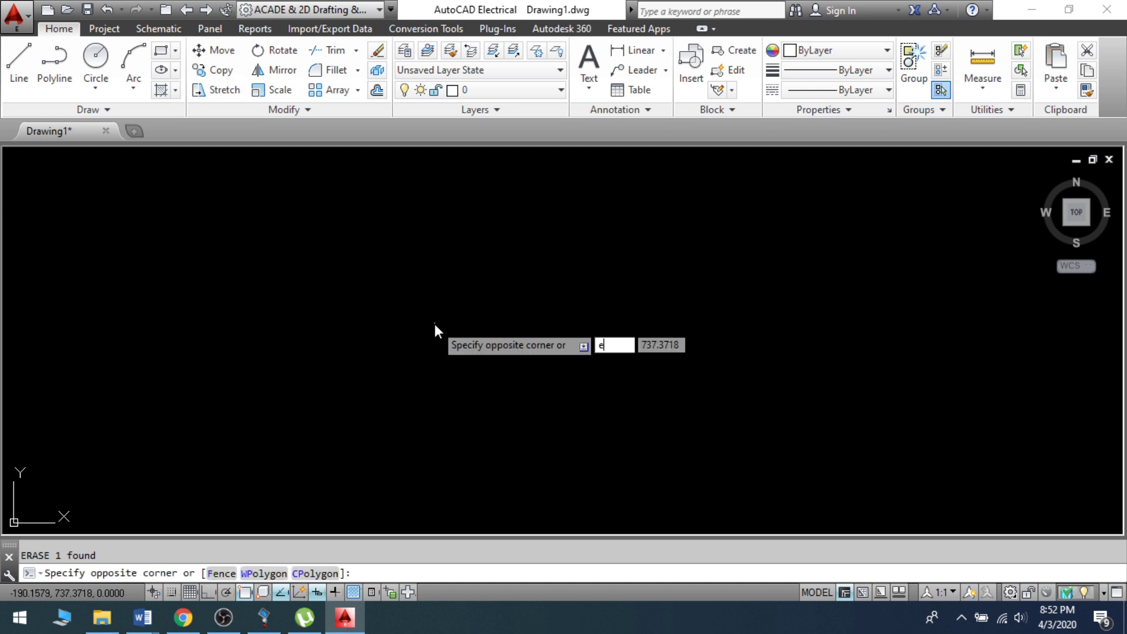
pyautogui.click(435, 323)
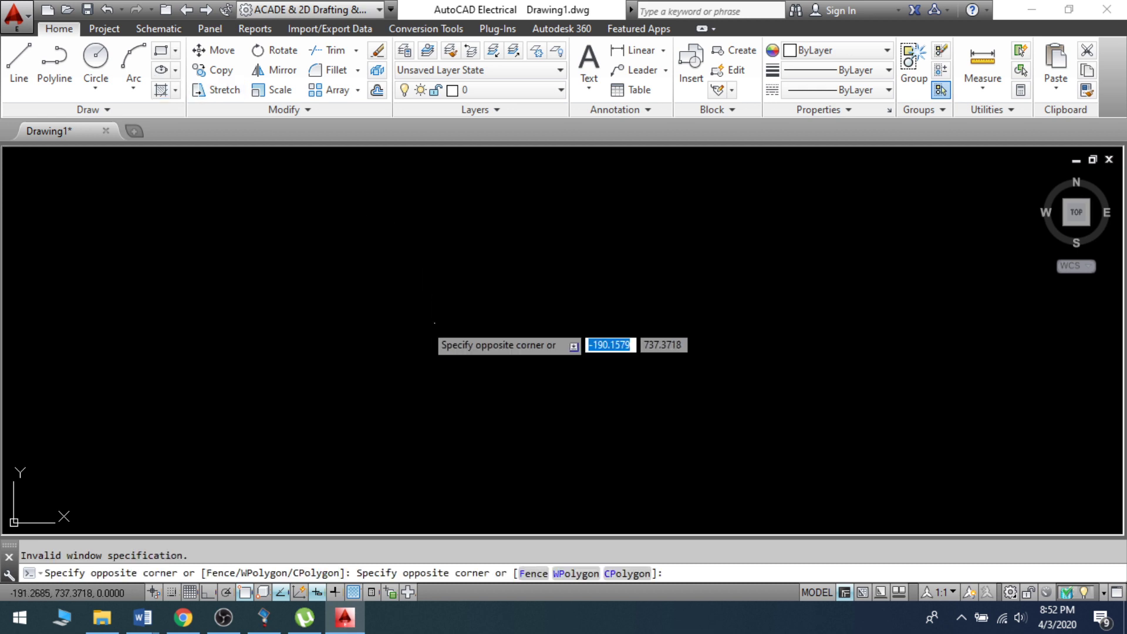
pyautogui.press('Escape')
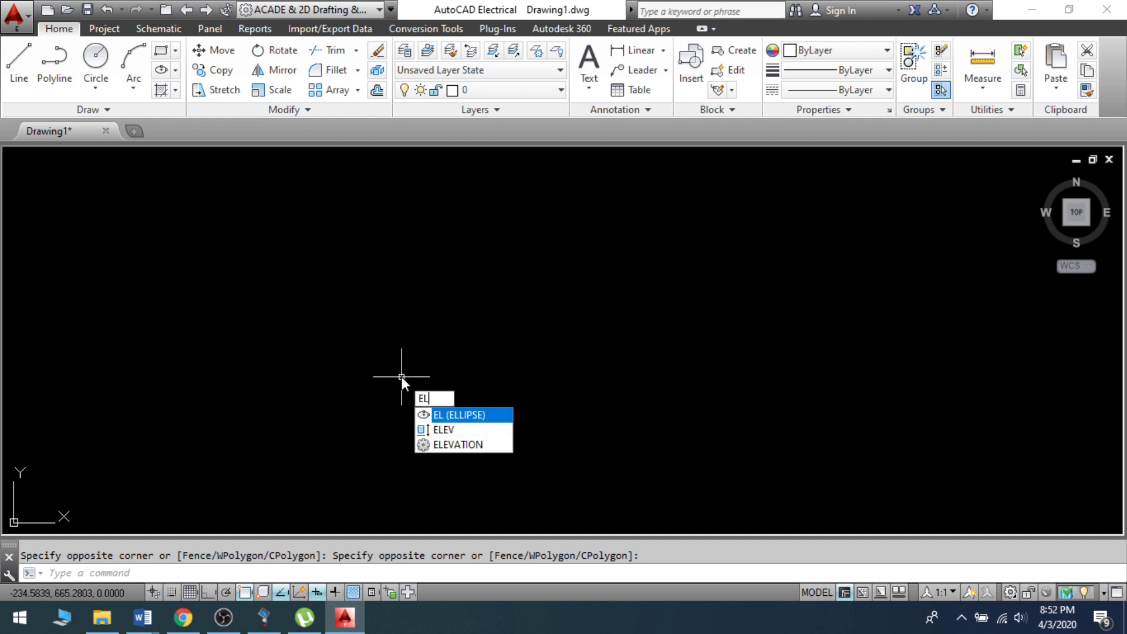
# Draw an ellipse with a vertical axis using Ortho, and 100 for the other axis distance.
pyautogui.press('Return')
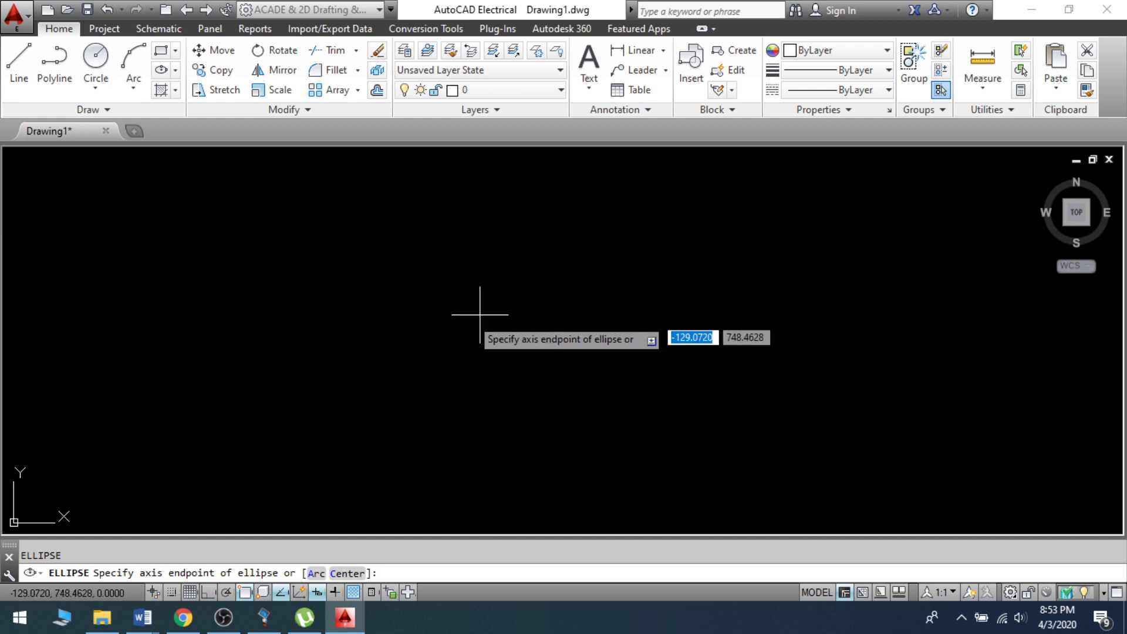
pyautogui.click(421, 326)
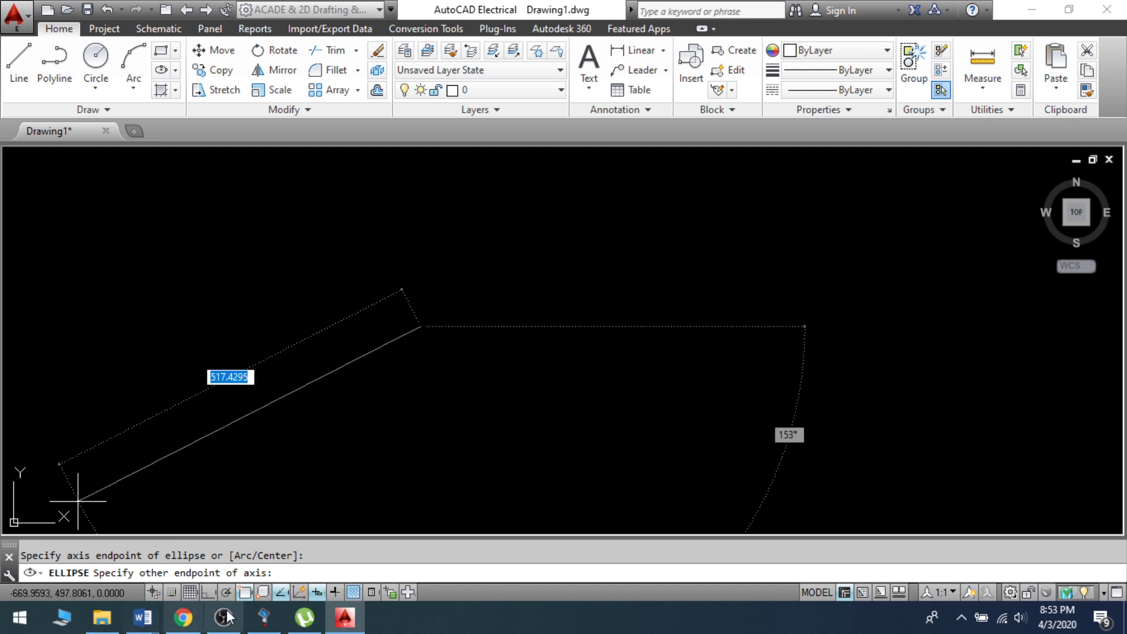
pyautogui.click(208, 594)
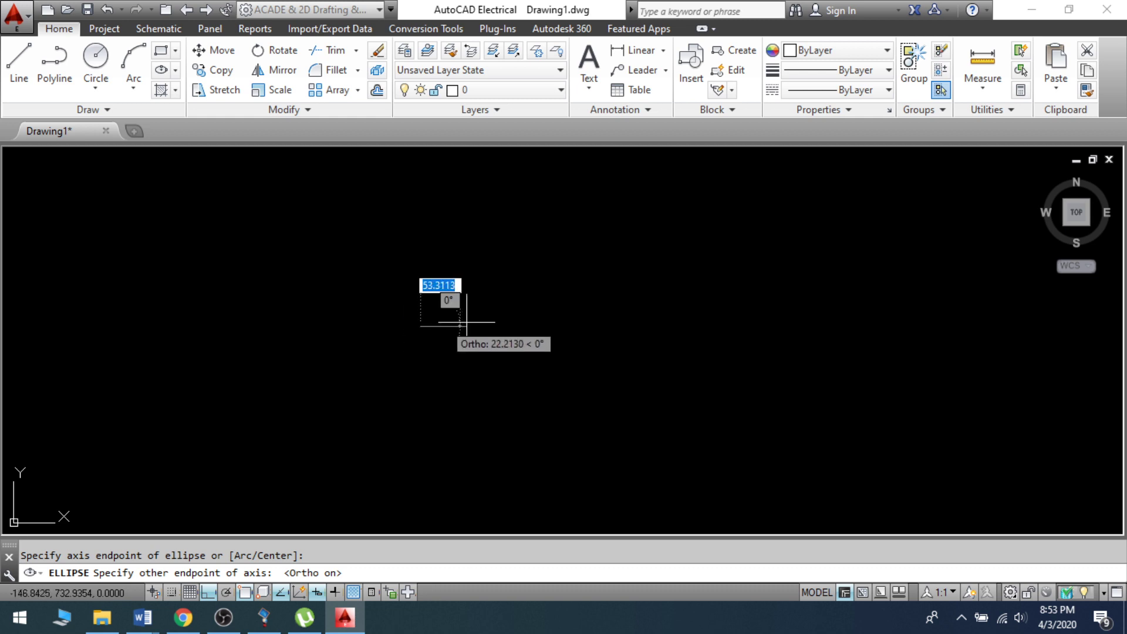
pyautogui.click(536, 327)
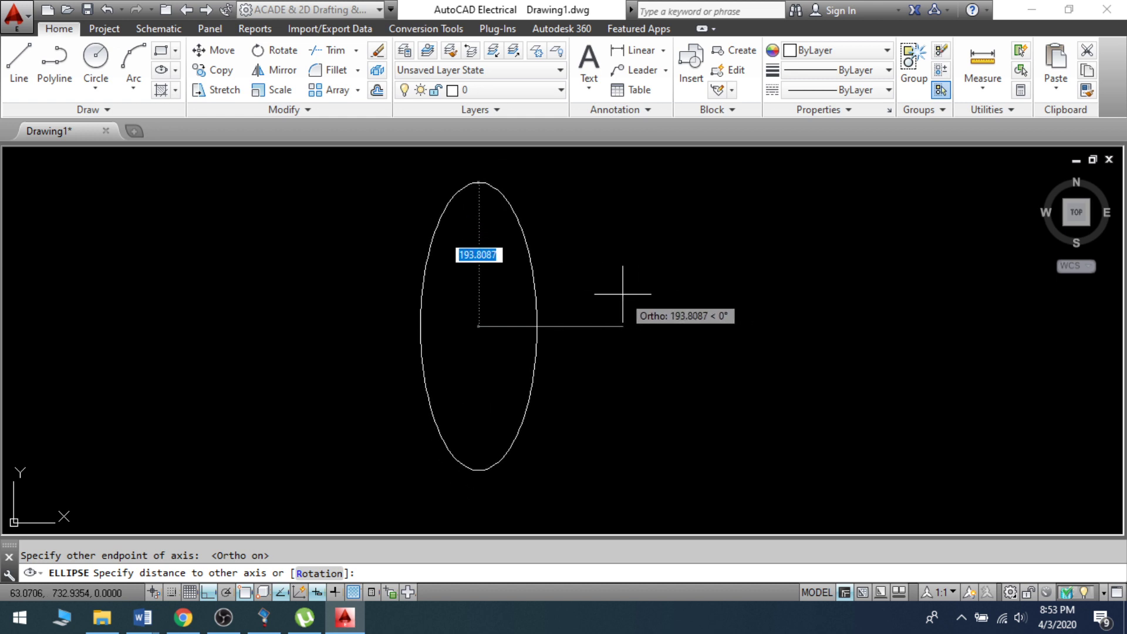
pyautogui.write('100')
pyautogui.press('Return')
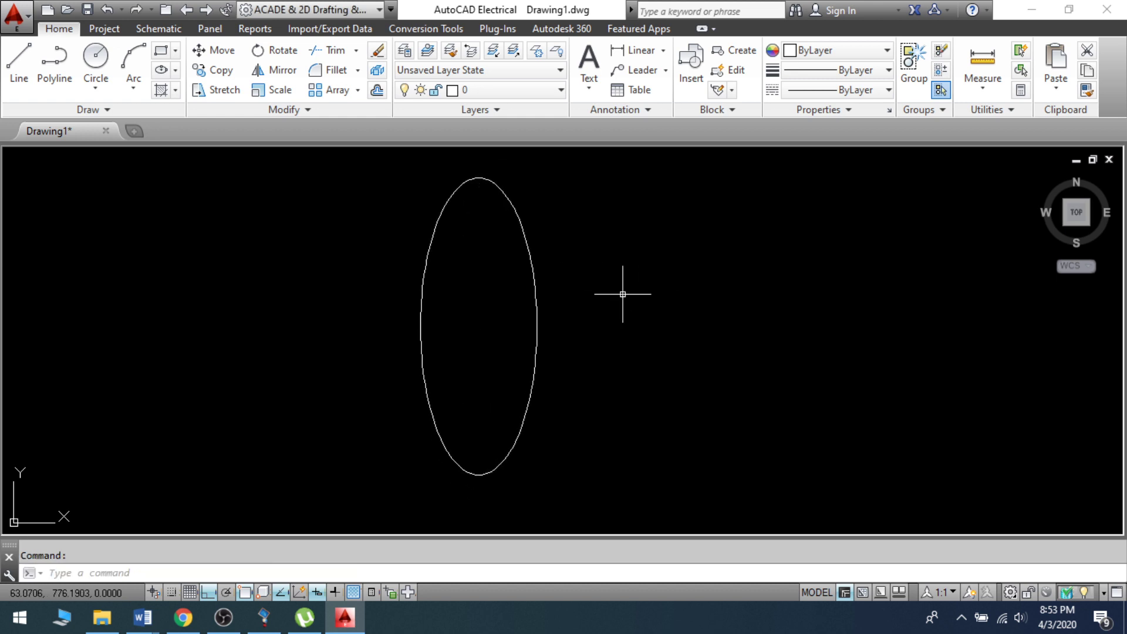
pyautogui.write('m')
pyautogui.press('Return')
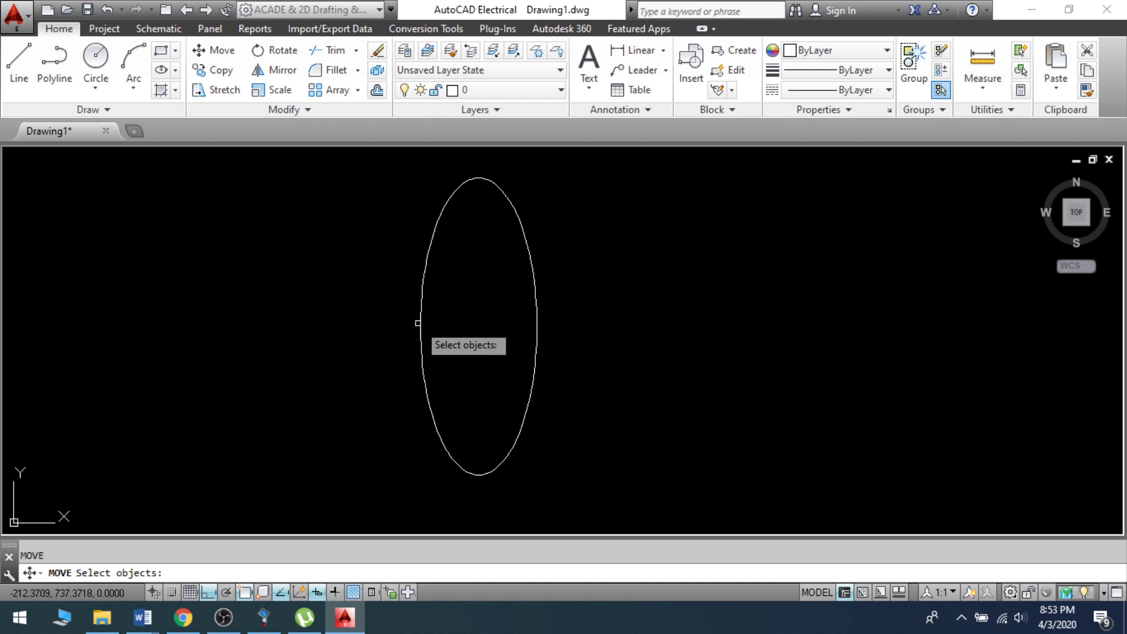
# Move the ellipse from its centre to a point further left.
pyautogui.click(420, 323)
pyautogui.click(426, 325)
pyautogui.click(422, 326)
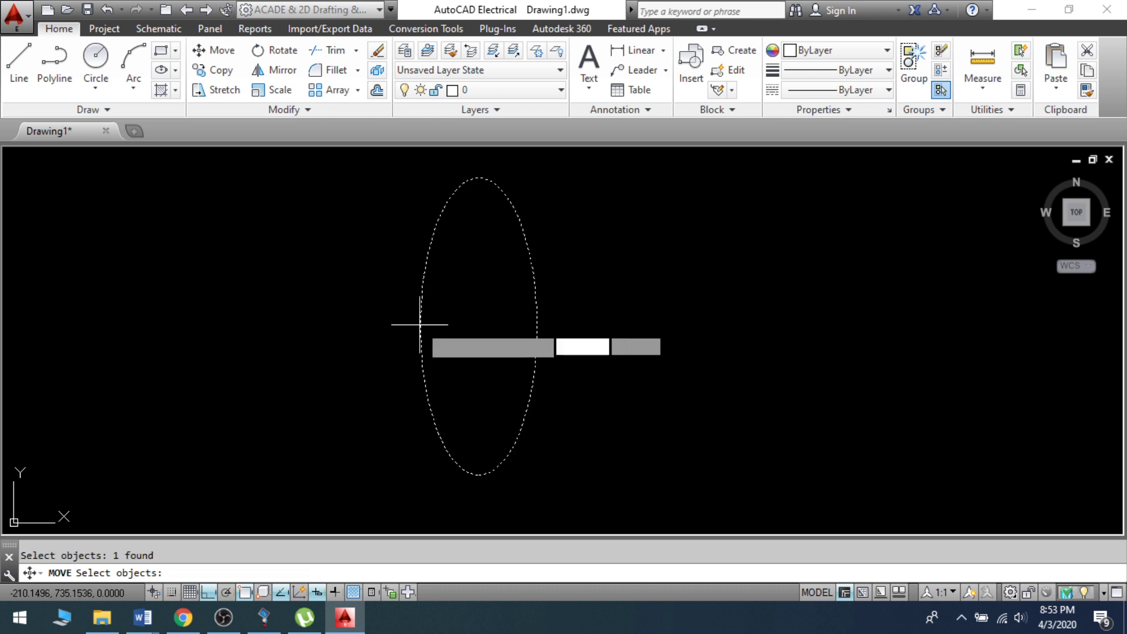
pyautogui.press('Return')
pyautogui.click(479, 326)
pyautogui.click(204, 333)
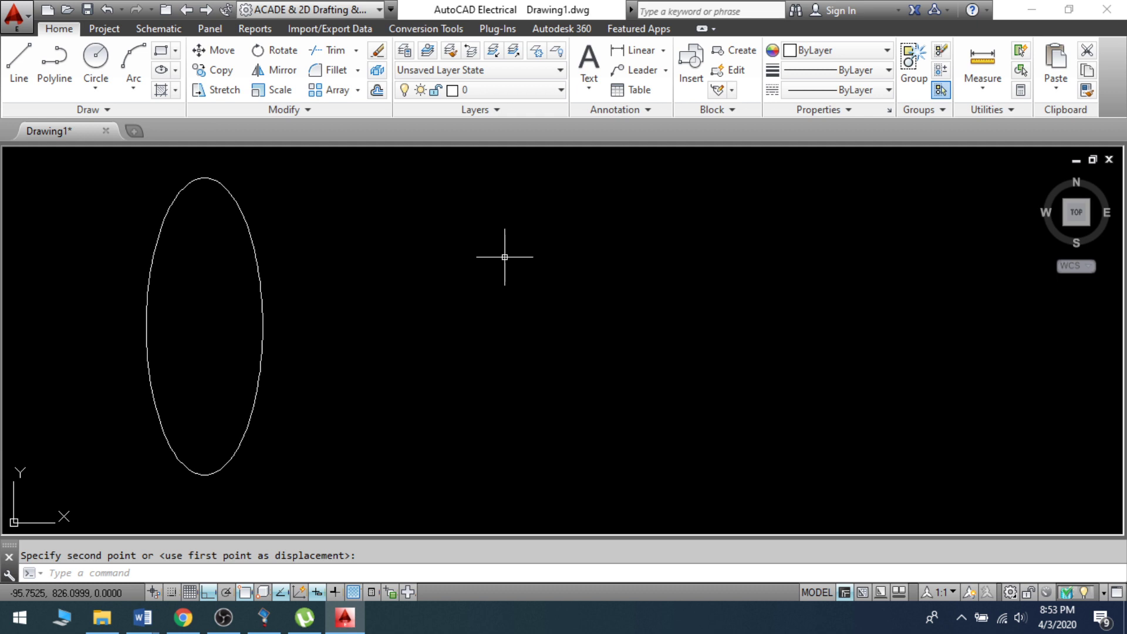
# Draw a second ellipse right of the first, with a 200 other-axis distance.
pyautogui.write('el')
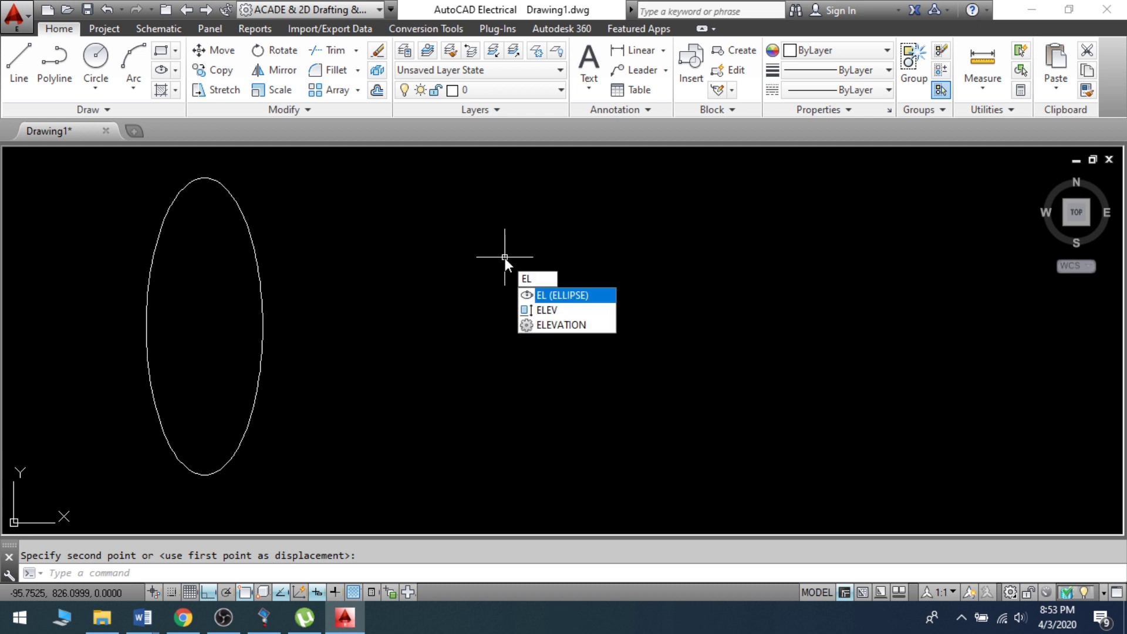
pyautogui.press('Return')
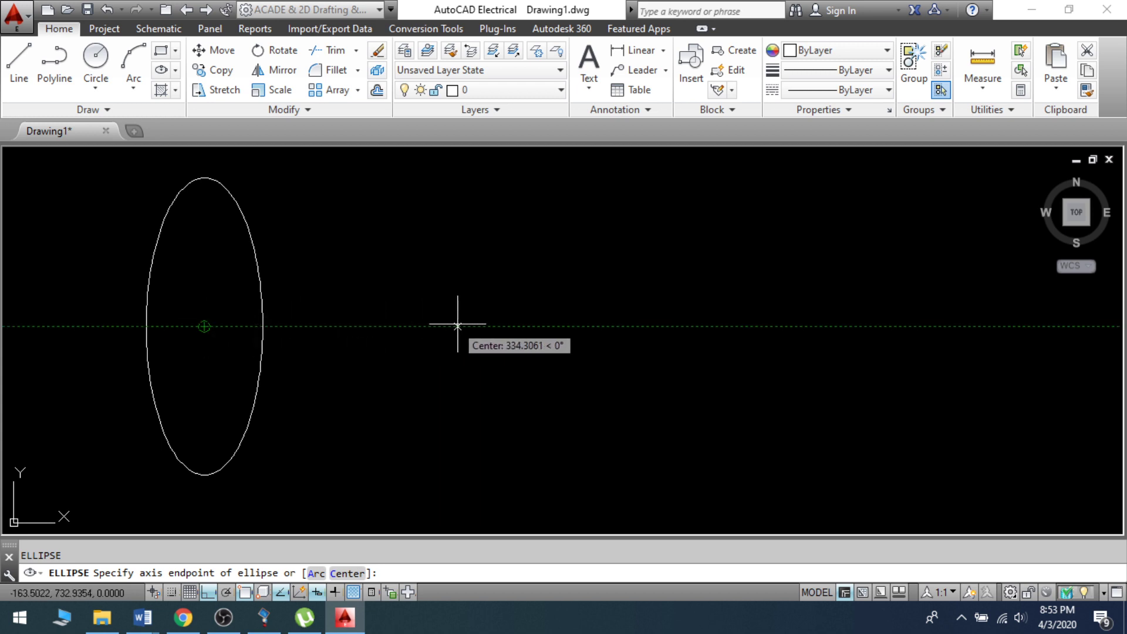
pyautogui.click(599, 326)
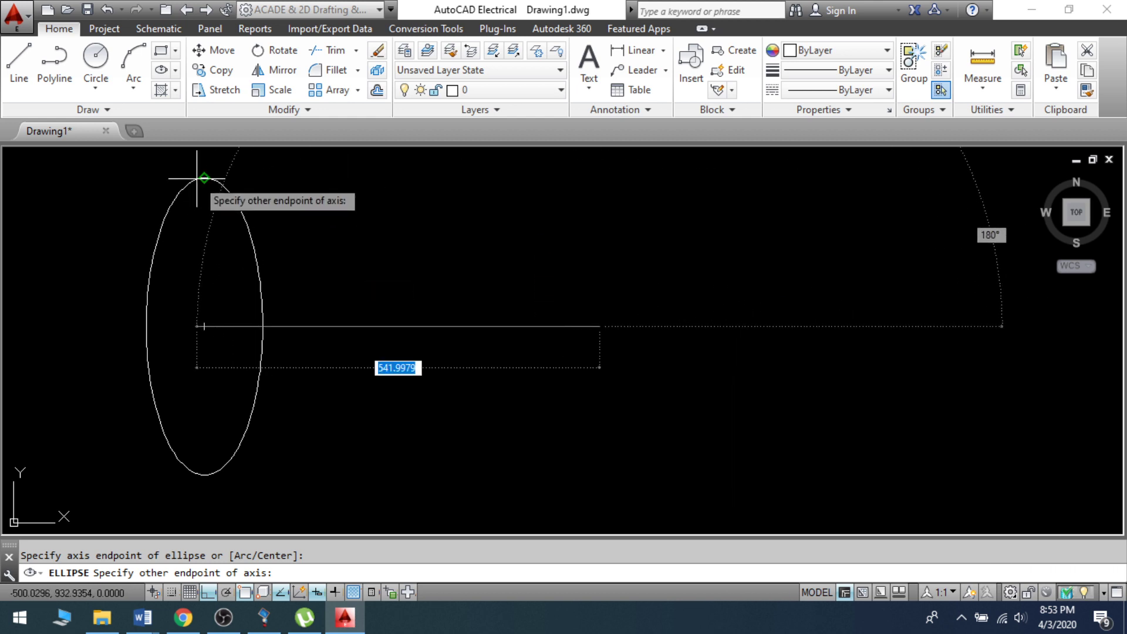
pyautogui.click(599, 177)
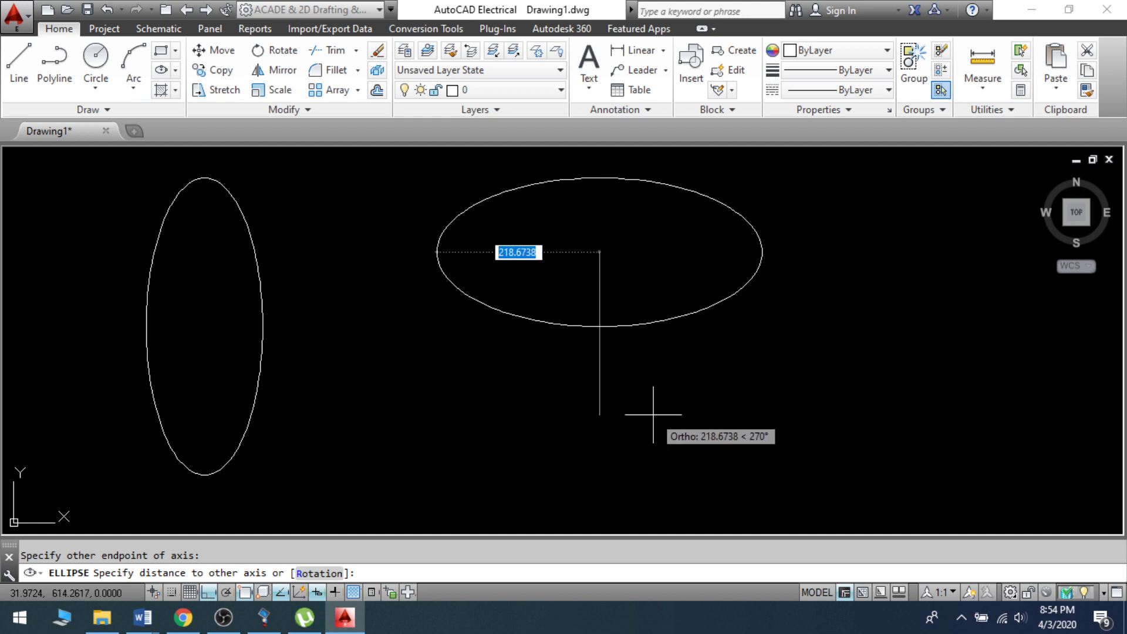
pyautogui.write('200')
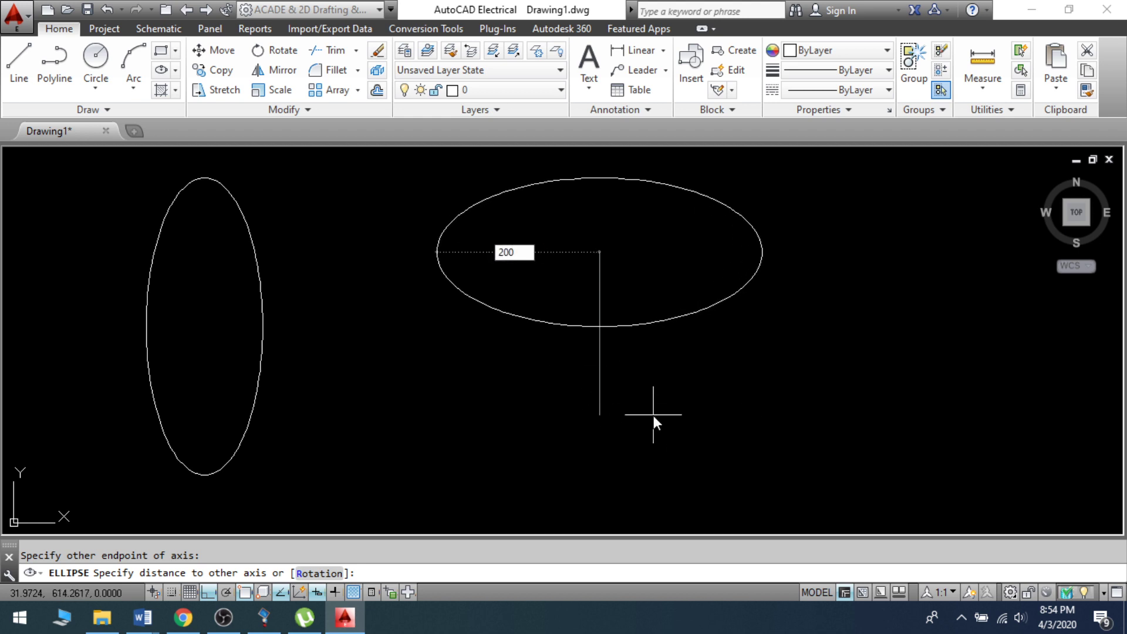
pyautogui.press('Return')
# Window-select both ellipses and erase them.
pyautogui.scroll(-2, 382, 283)
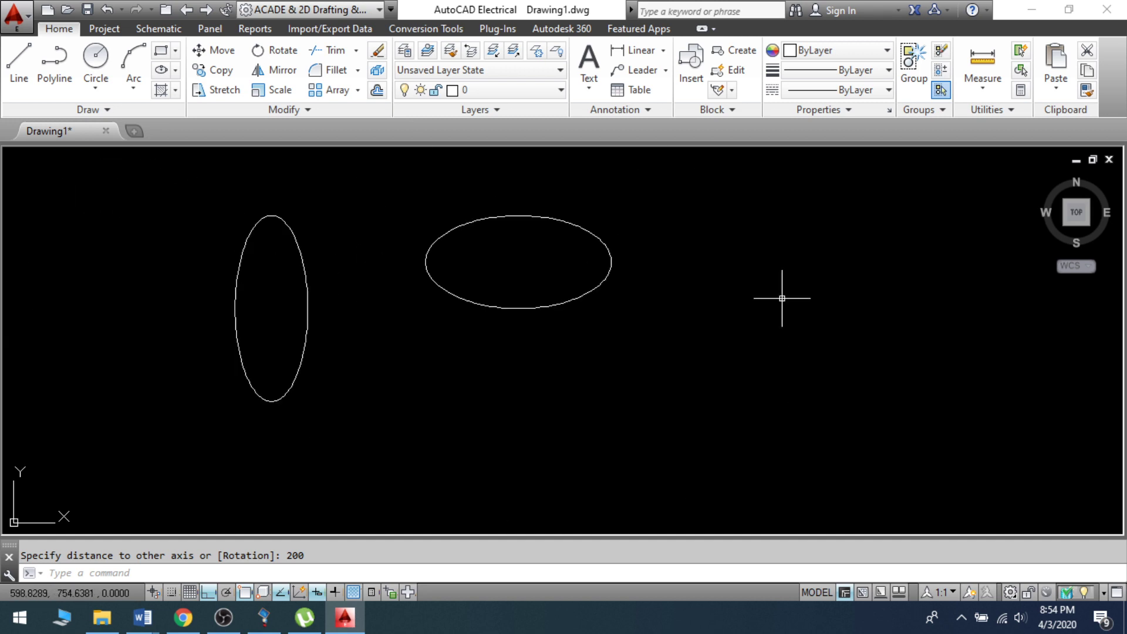
pyautogui.click(101, 174)
pyautogui.click(763, 433)
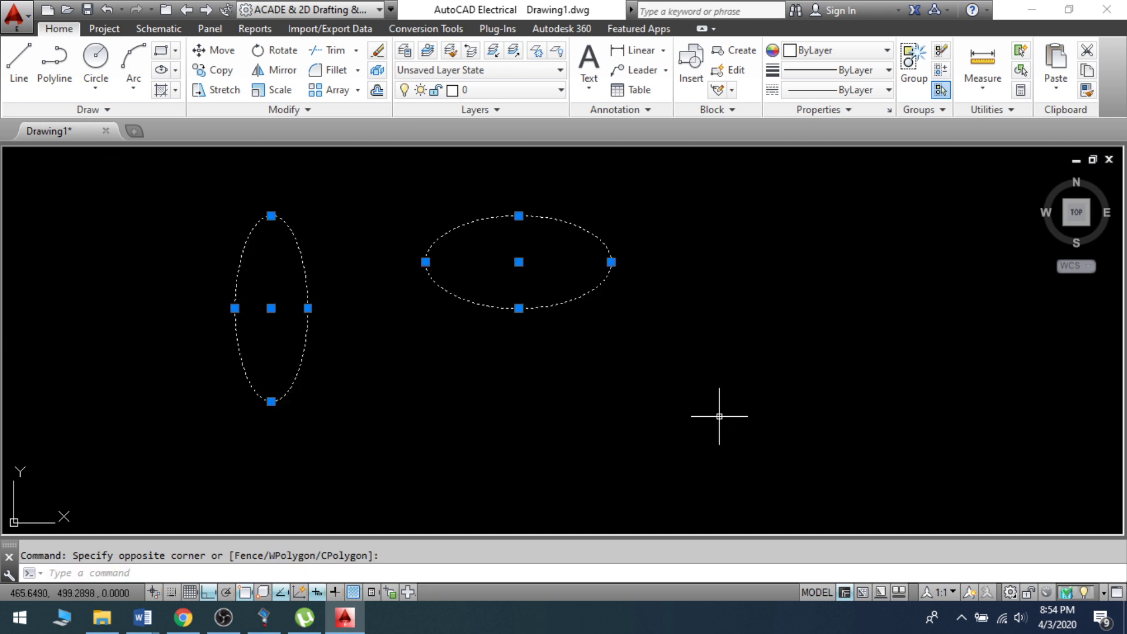
pyautogui.write('e')
pyautogui.press('Return')
# Draw a 4-sided inscribed polygon mid-drawing, oriented as a diamond.
pyautogui.write('p')
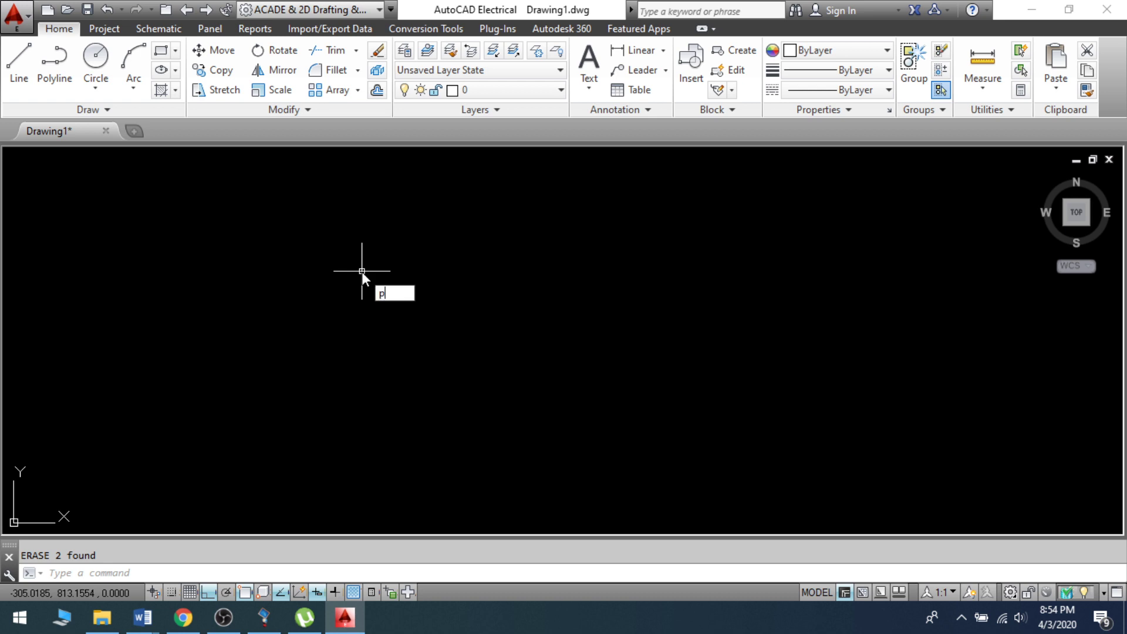
pyautogui.write('ol')
pyautogui.press('Return')
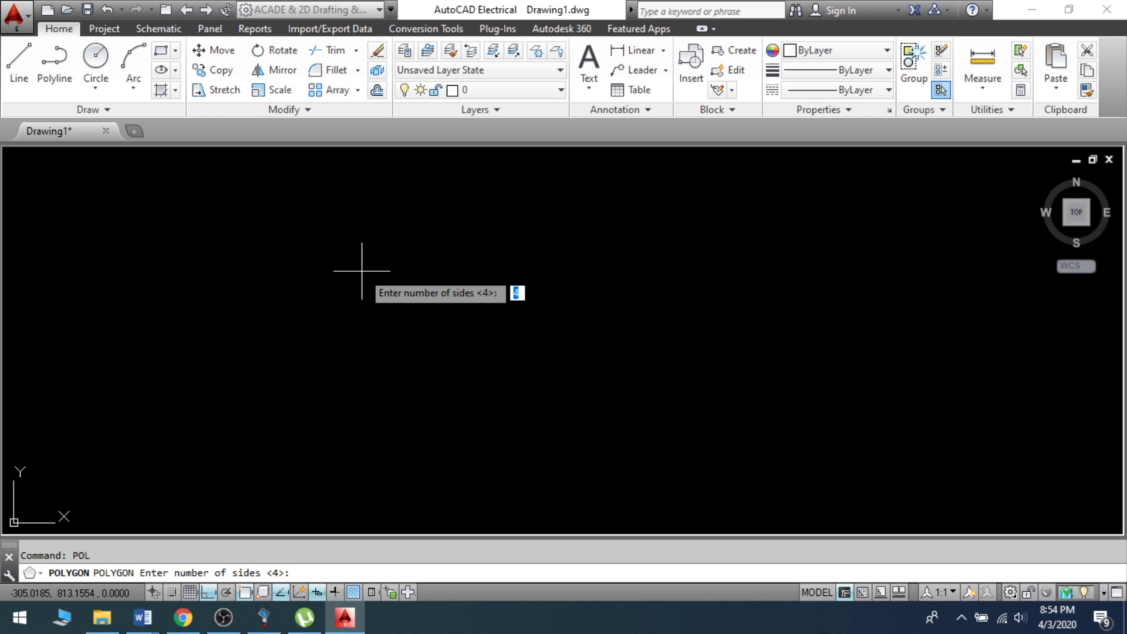
pyautogui.press('Return')
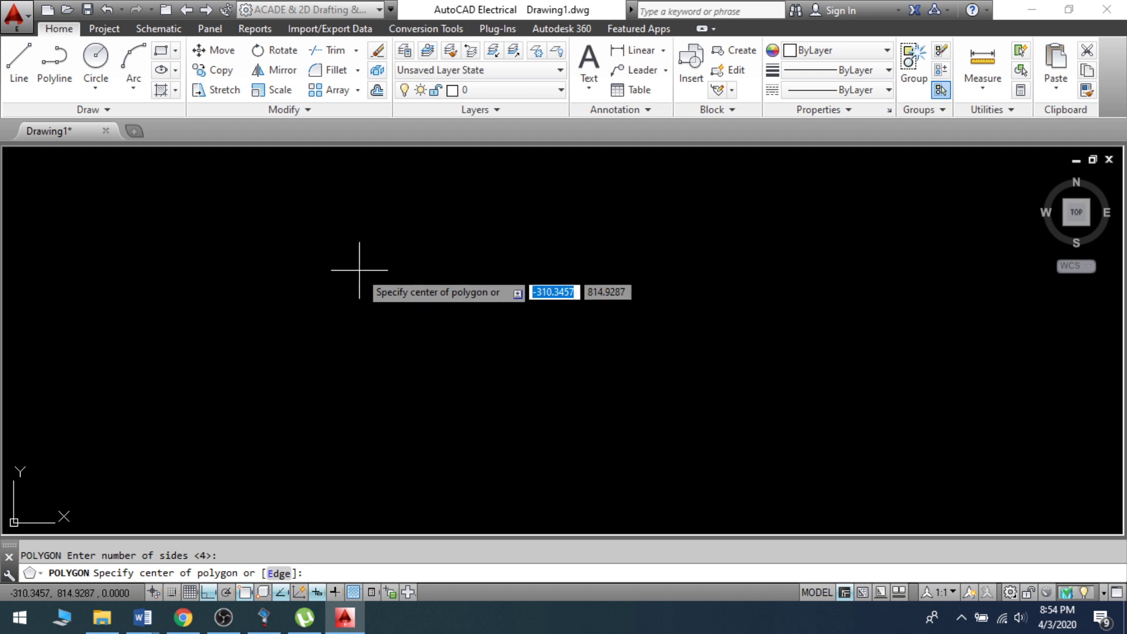
pyautogui.click(466, 305)
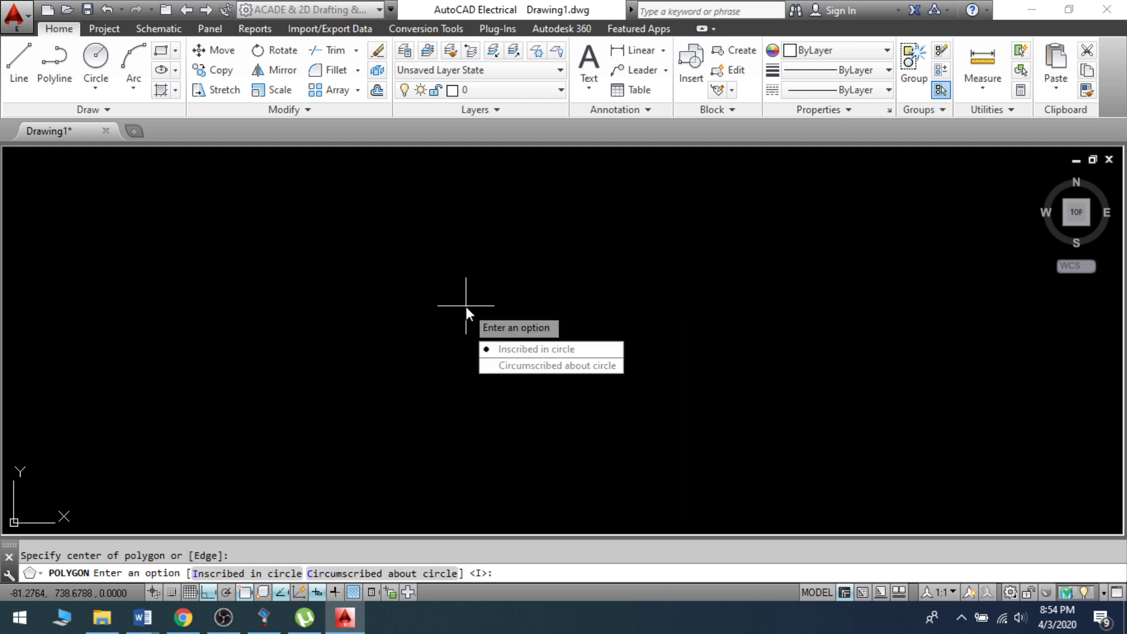
pyautogui.click(518, 351)
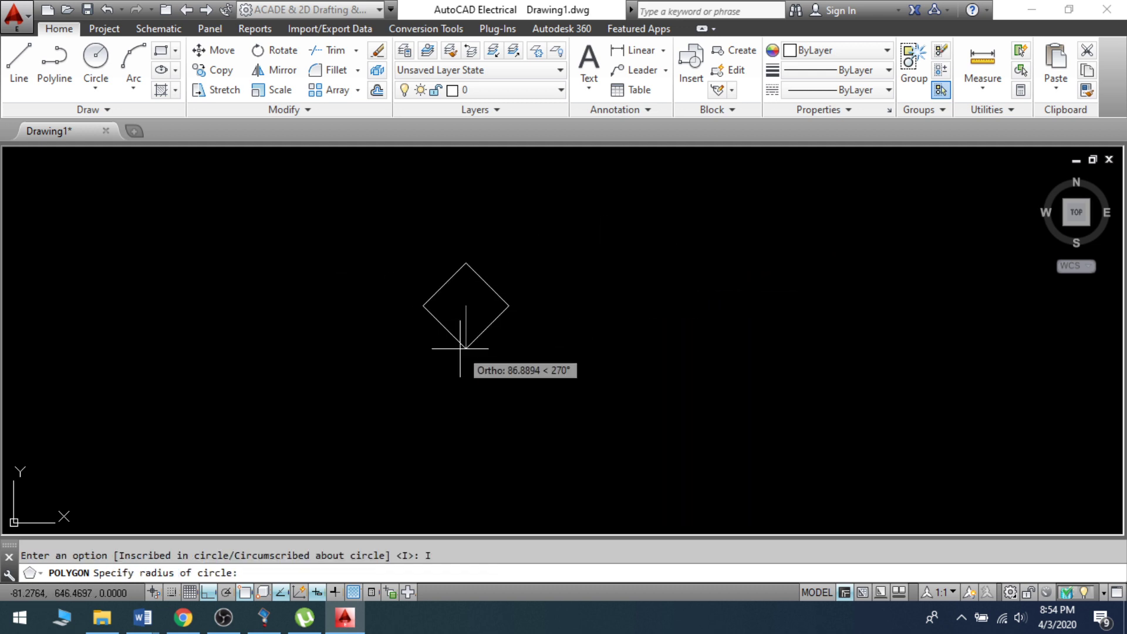
pyautogui.click(475, 392)
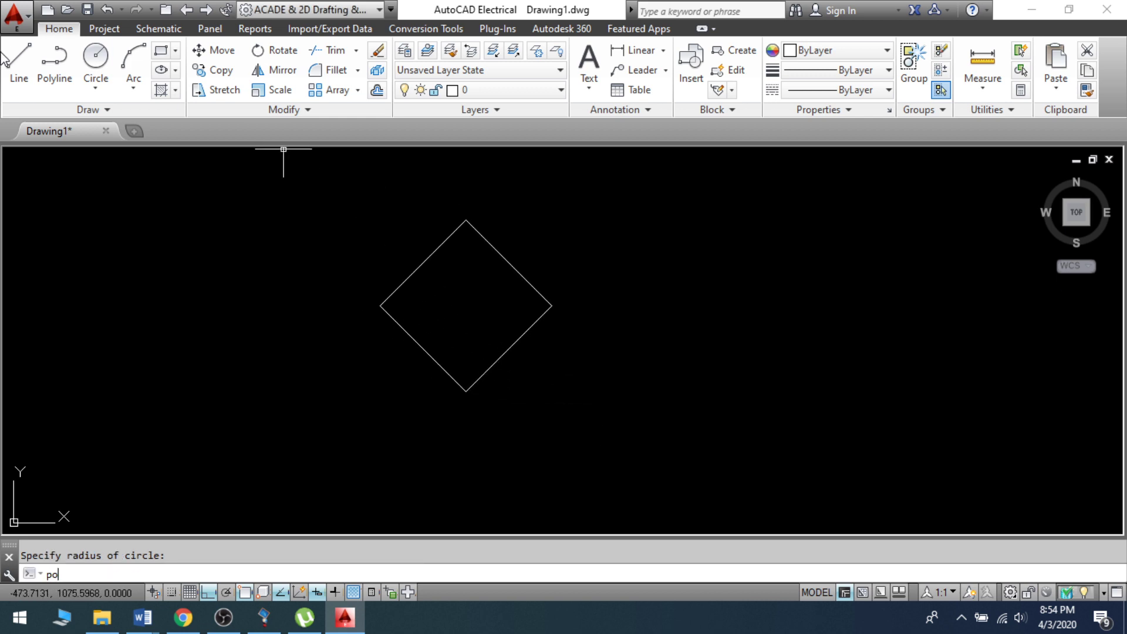
# Draw a 4-sided circumscribed polygon to the right as an upright square.
pyautogui.write('pol')
pyautogui.press('Return')
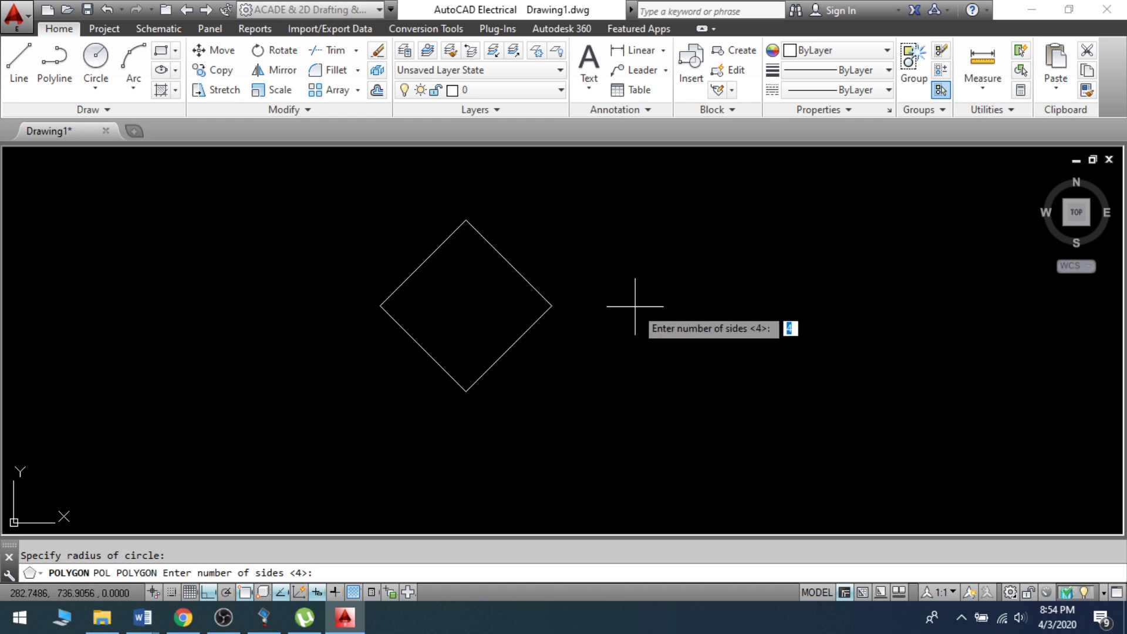
pyautogui.press('Return')
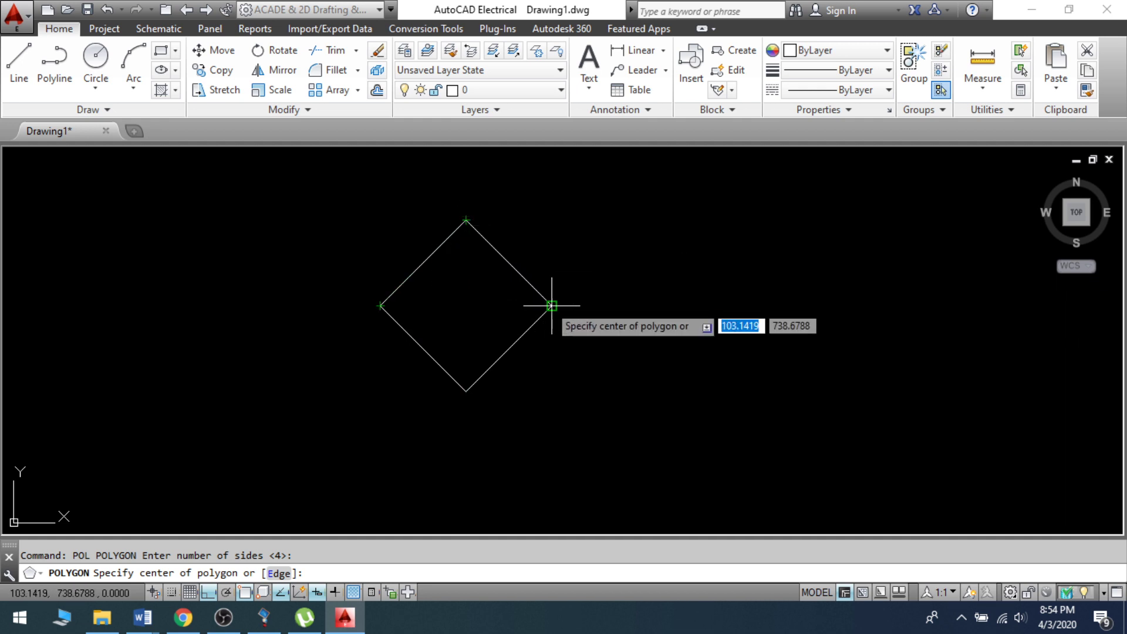
pyautogui.click(735, 306)
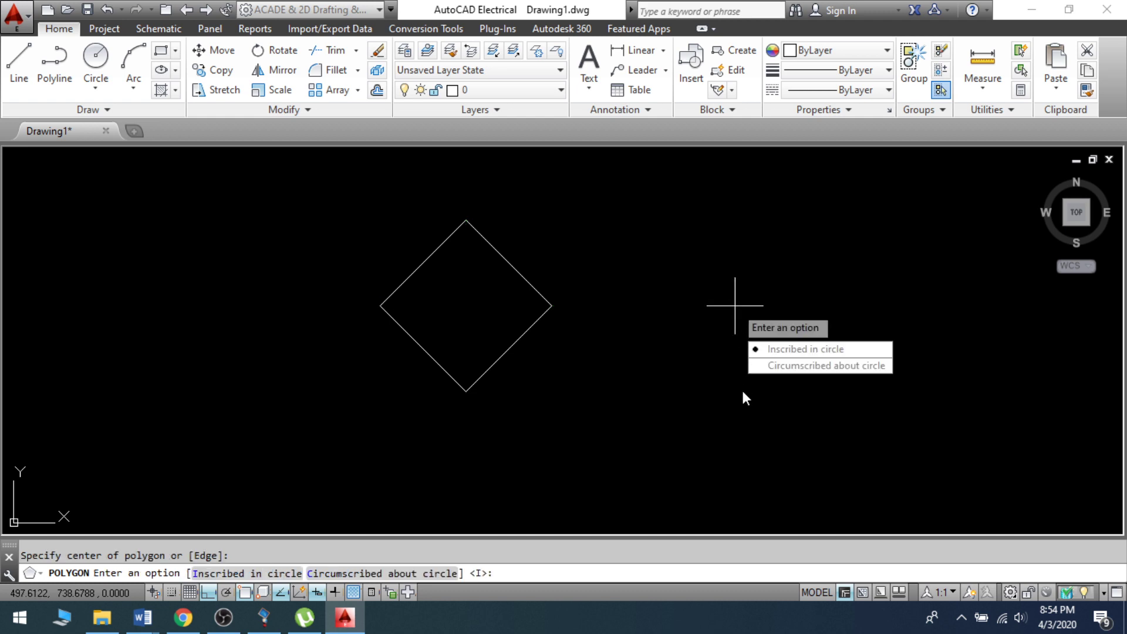
pyautogui.click(791, 365)
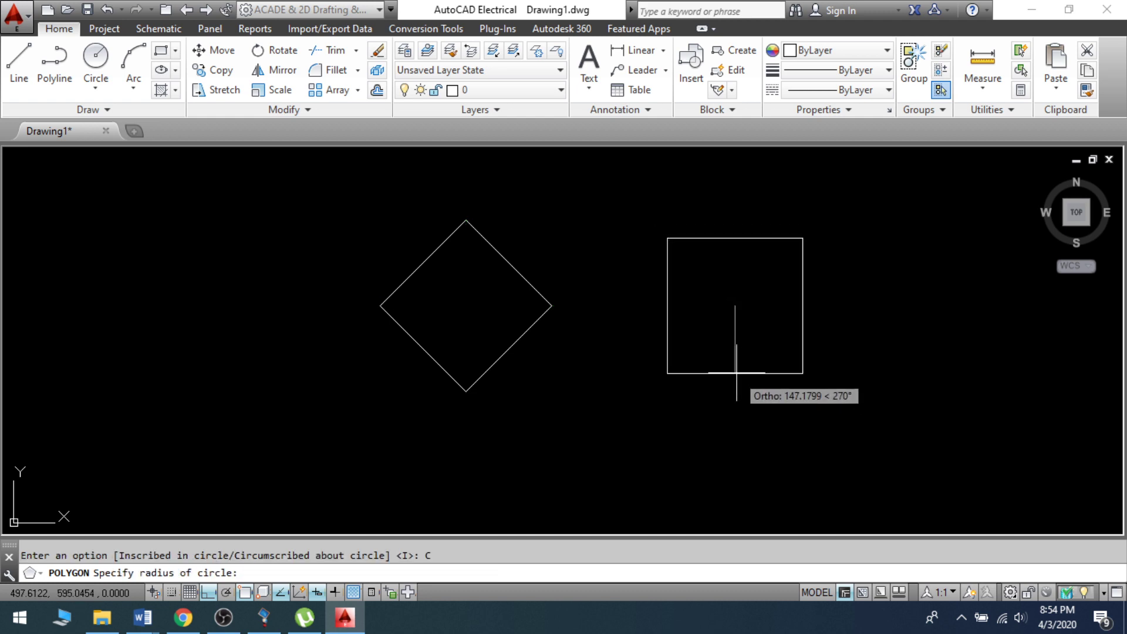
pyautogui.click(735, 398)
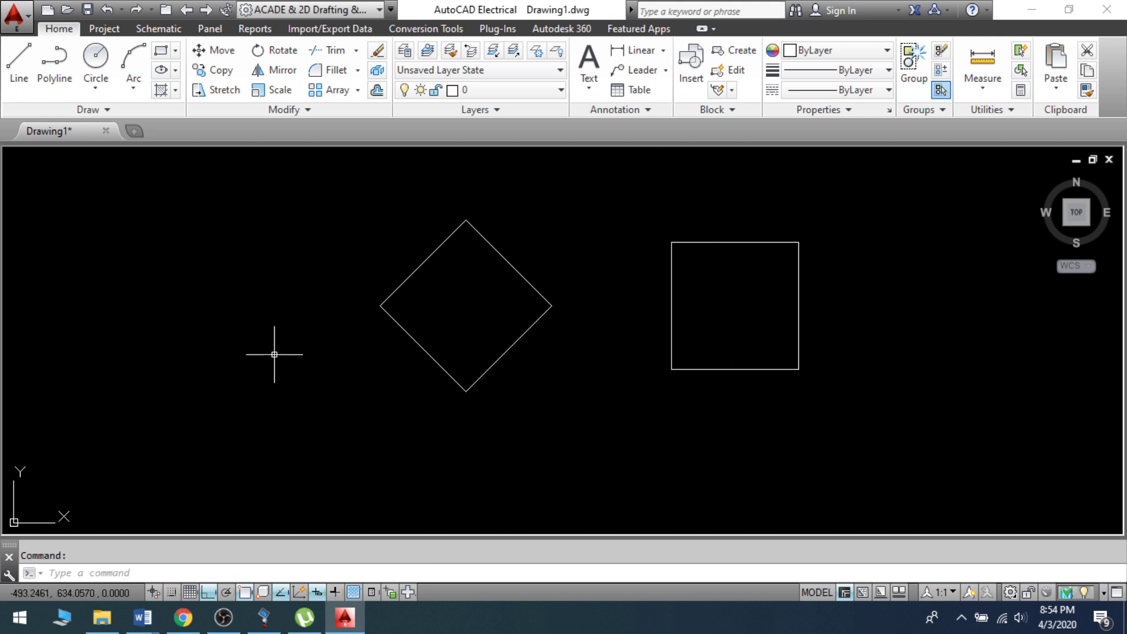
pyautogui.press('Return')
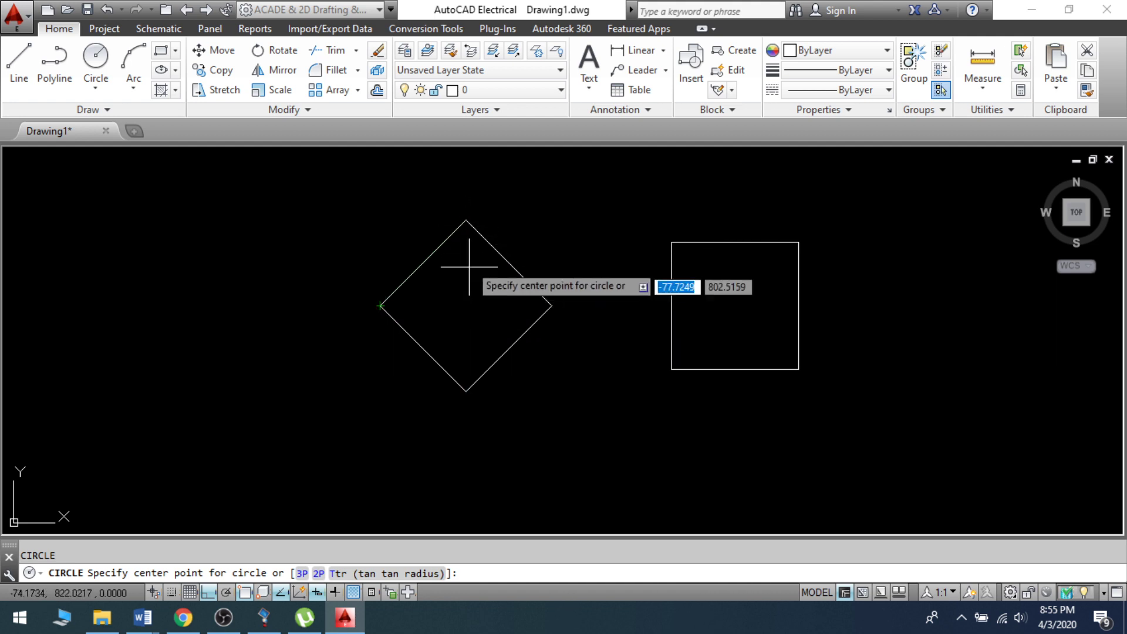
# Draw a circle centred on the diamond through its right corner, and another reaching the square's top edge.
pyautogui.click(467, 305)
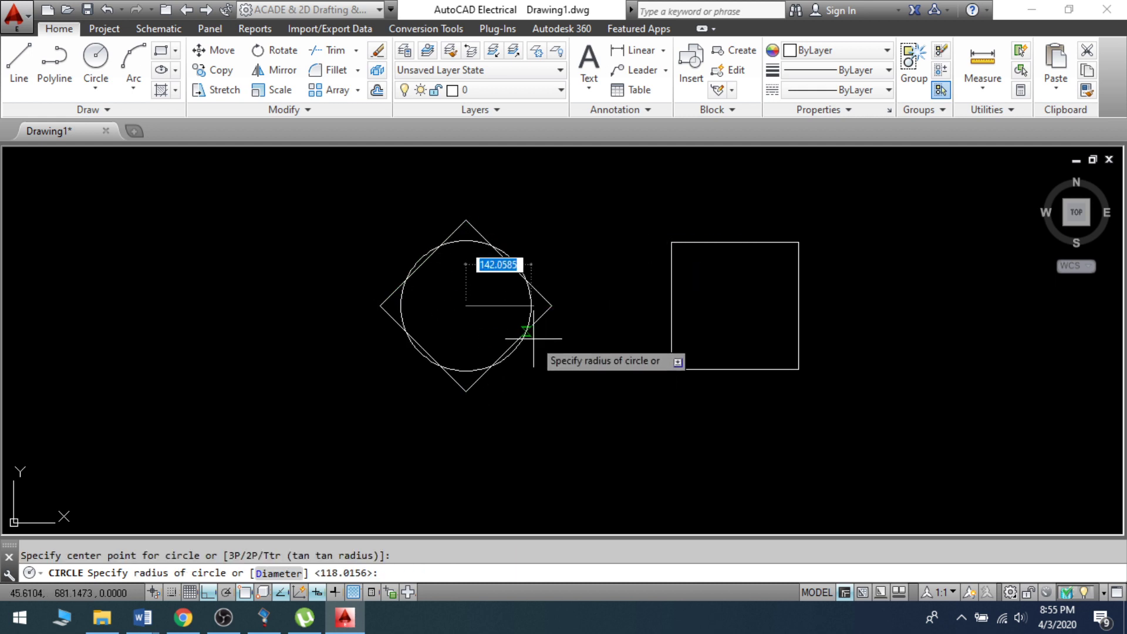
pyautogui.click(547, 311)
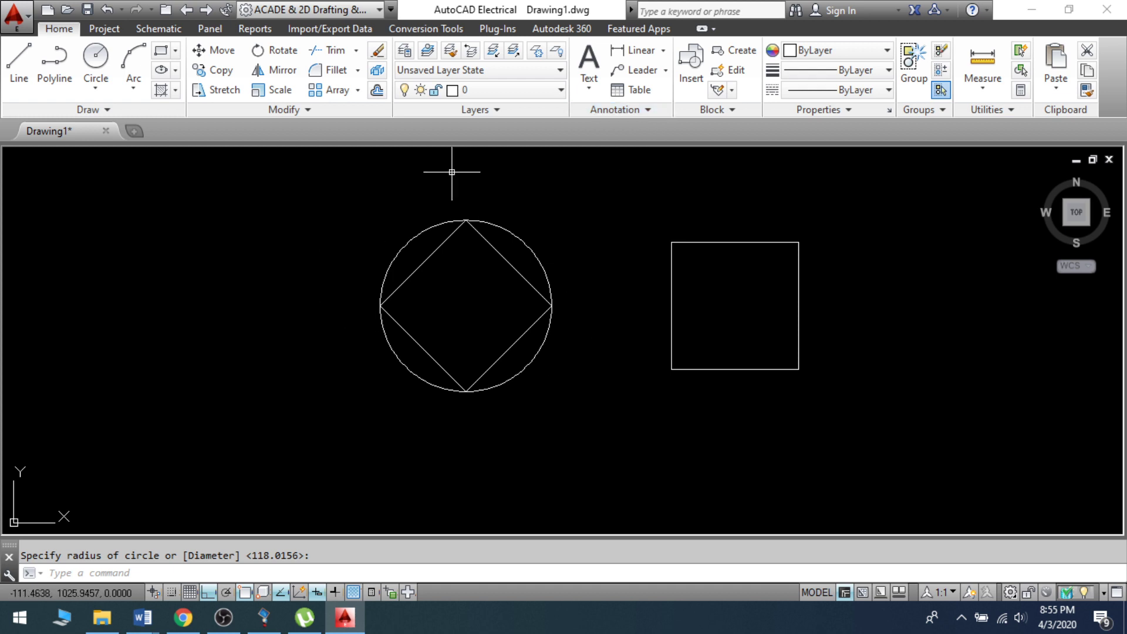
pyautogui.press('space')
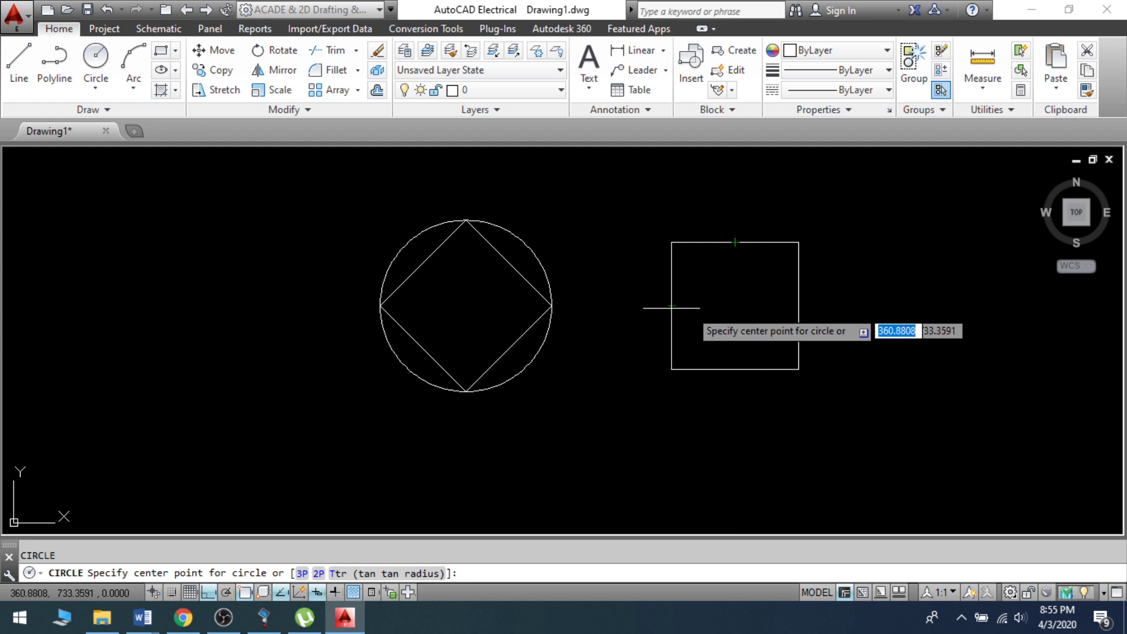
pyautogui.click(735, 242)
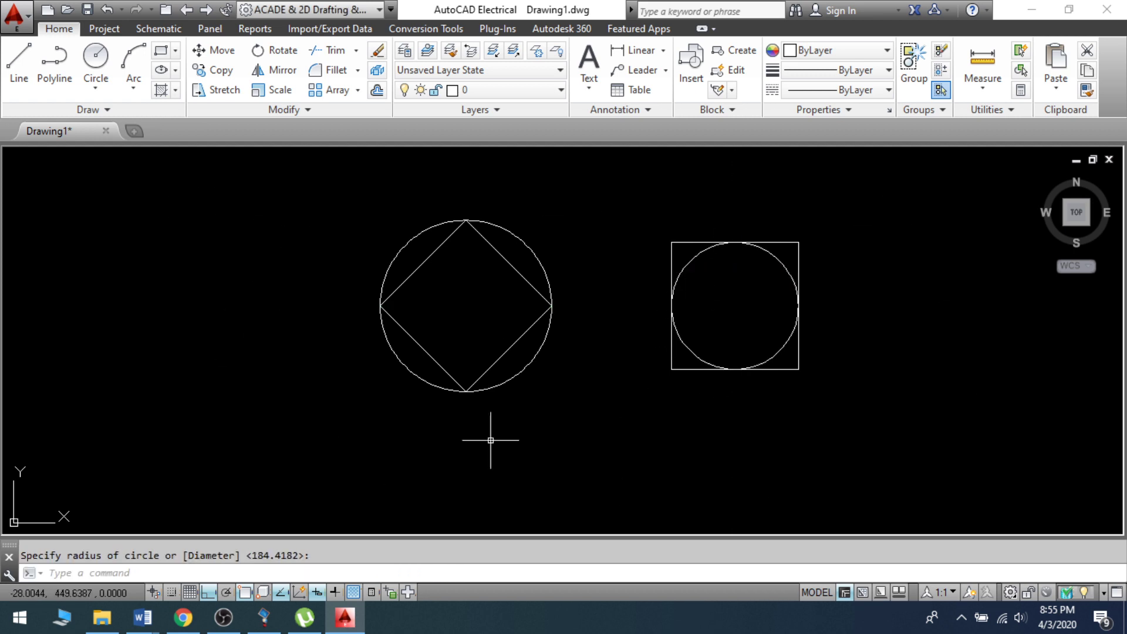
pyautogui.scroll(-2, 299, 337)
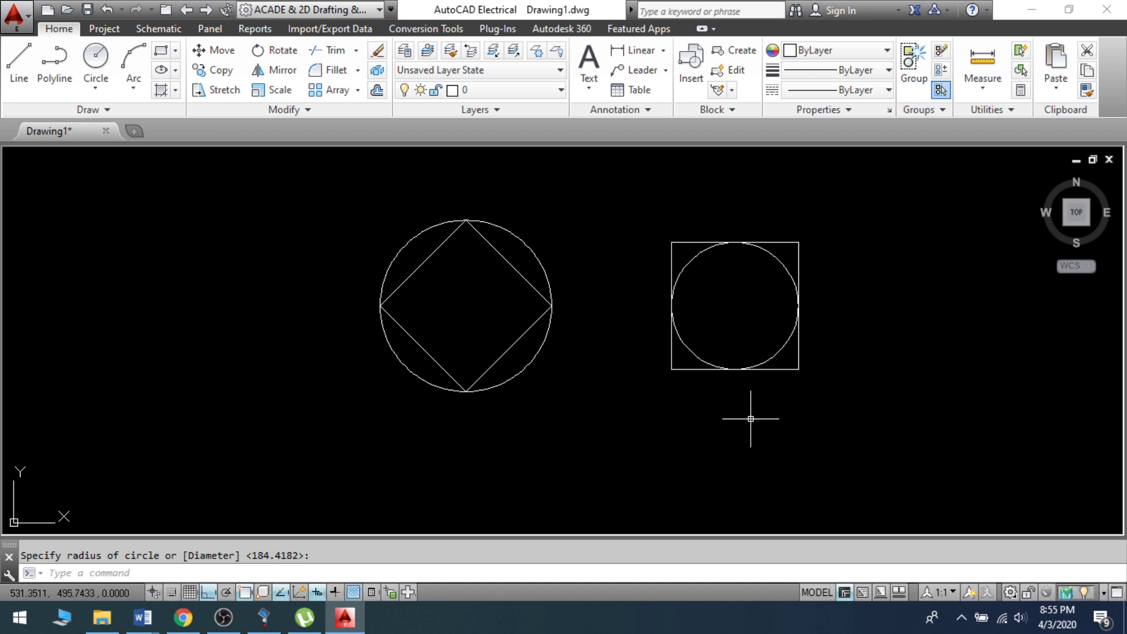
pyautogui.click(305, 174)
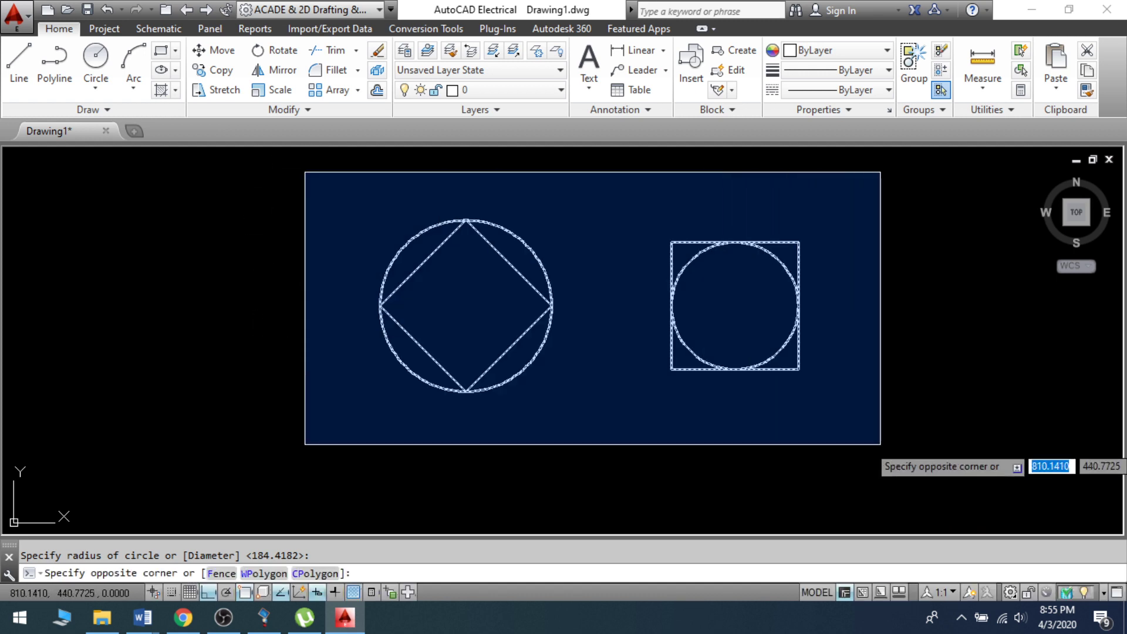
# Erase the window-selected diamond, square and circles.
pyautogui.click(881, 445)
pyautogui.write('e')
pyautogui.press('Return')
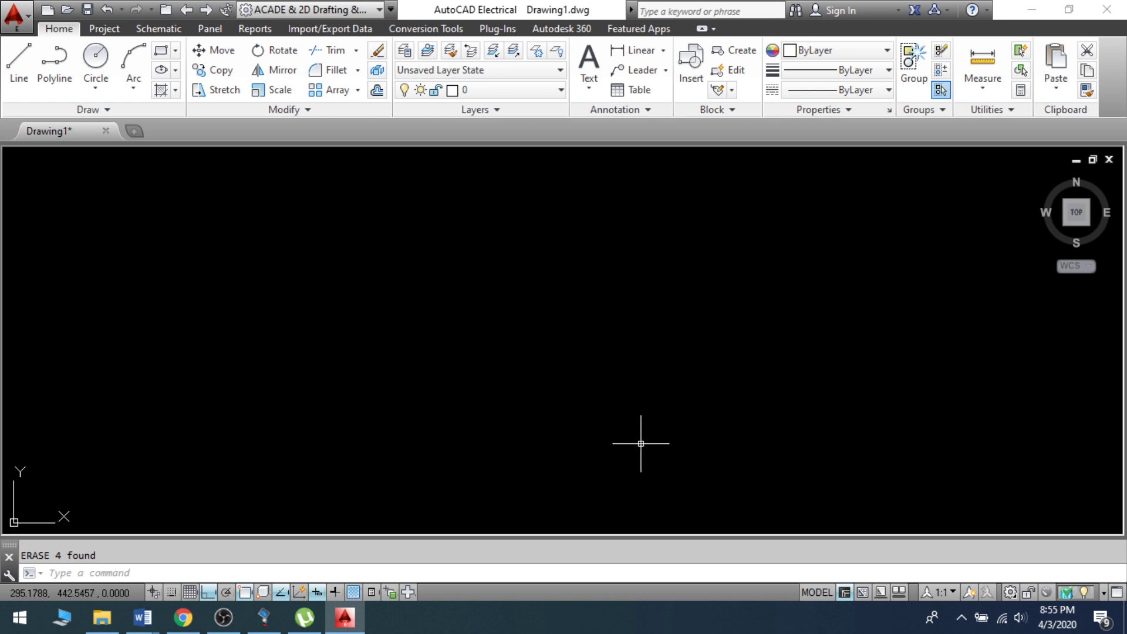
# Draw a 12-sided inscribed polygon mid-drawing.
pyautogui.write('pol')
pyautogui.press('Return')
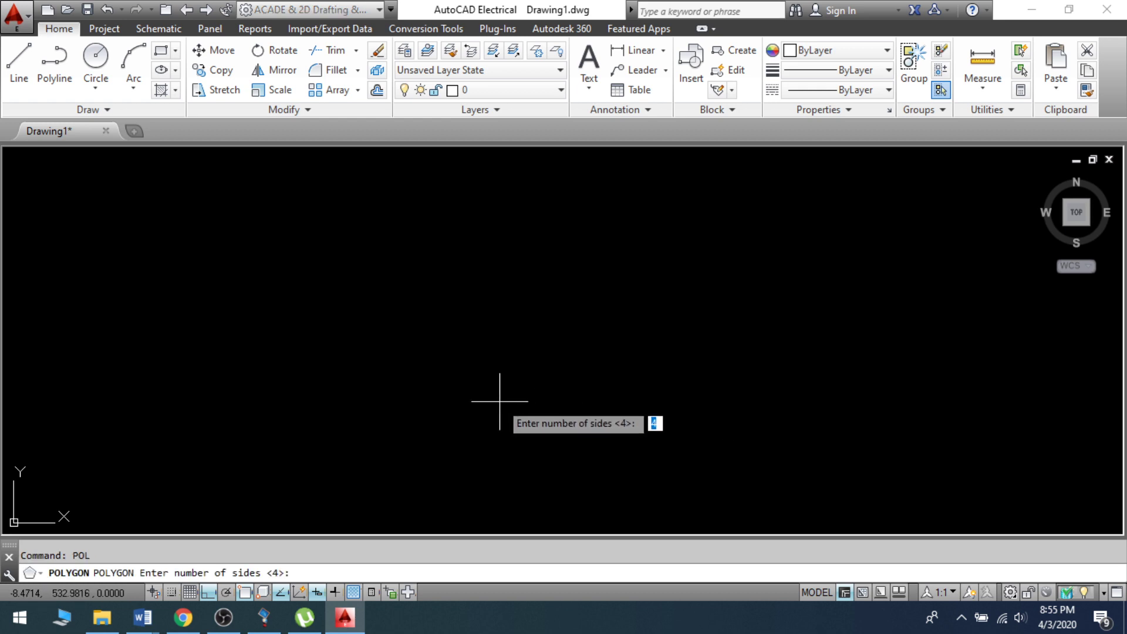
pyautogui.write('12')
pyautogui.press('Return')
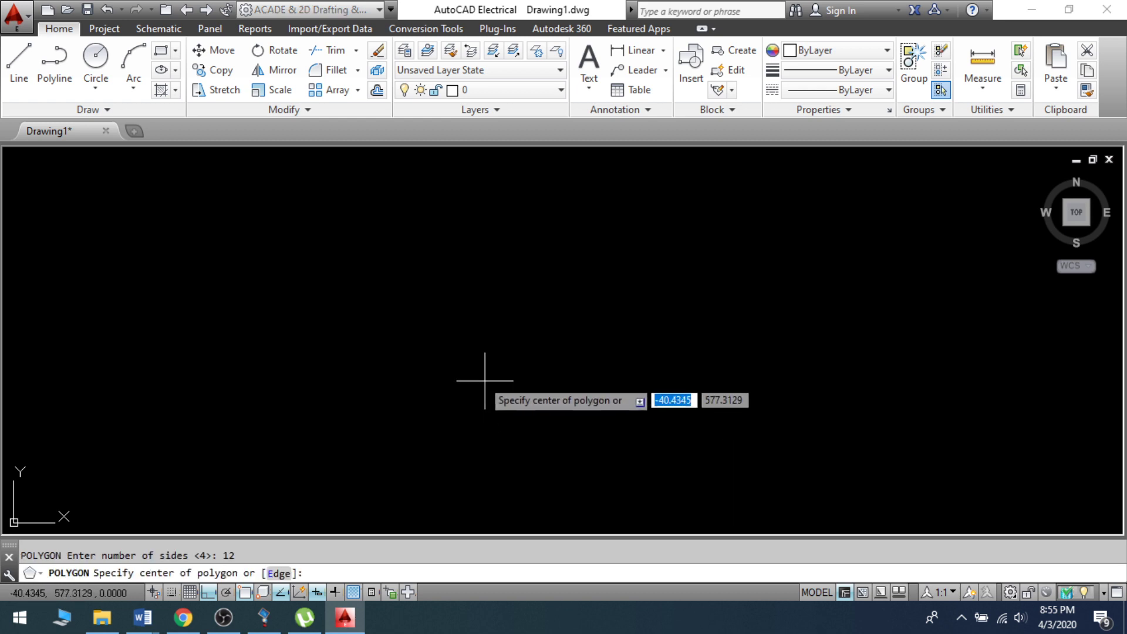
pyautogui.click(442, 319)
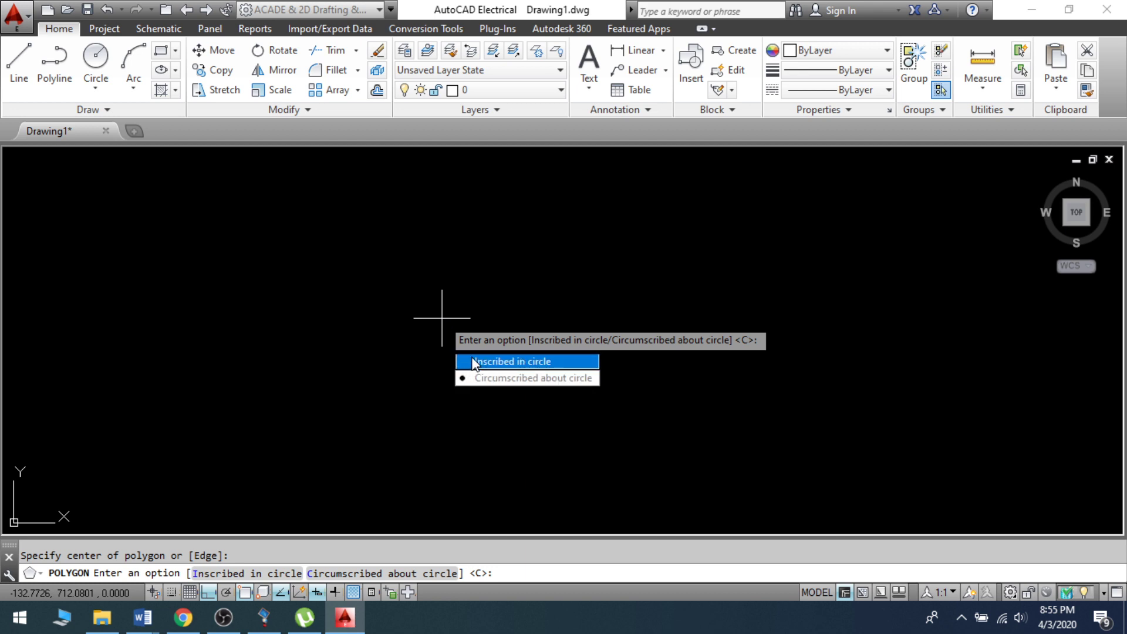
pyautogui.click(487, 361)
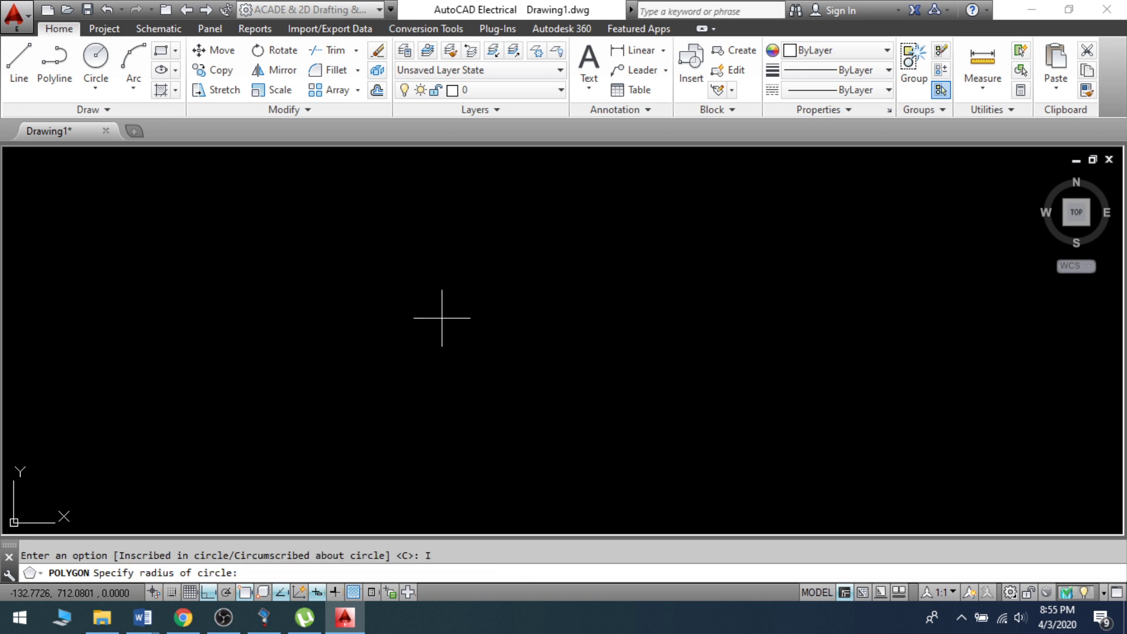
pyautogui.click(537, 459)
# Window-select the 12-sided polygon and delete it.
pyautogui.scroll(-2, 313, 254)
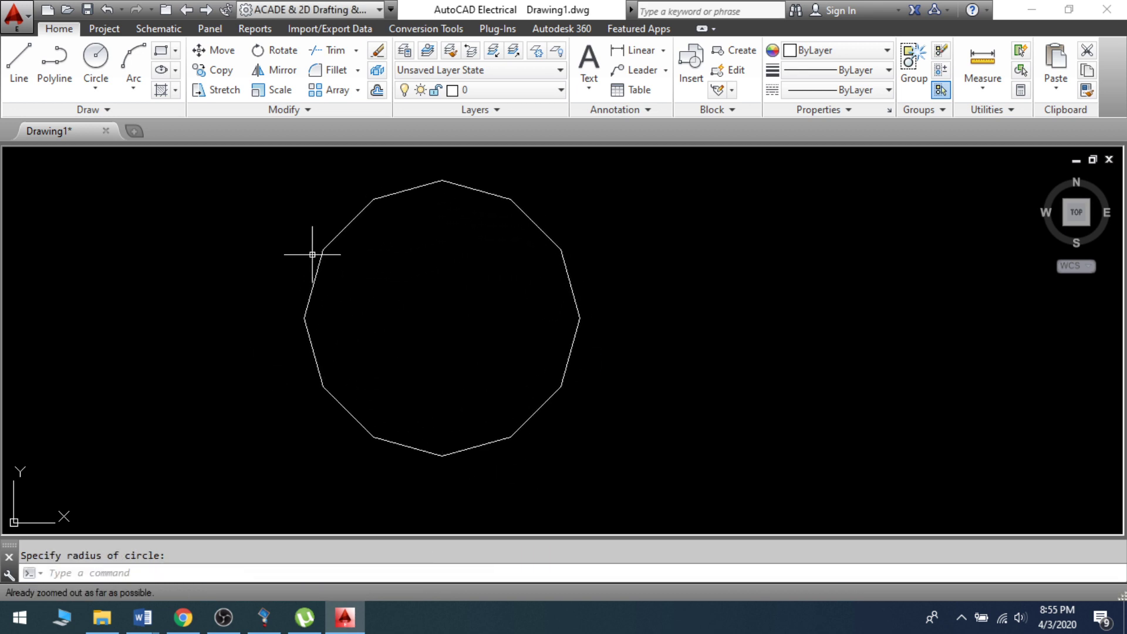
pyautogui.click(206, 171)
pyautogui.click(184, 202)
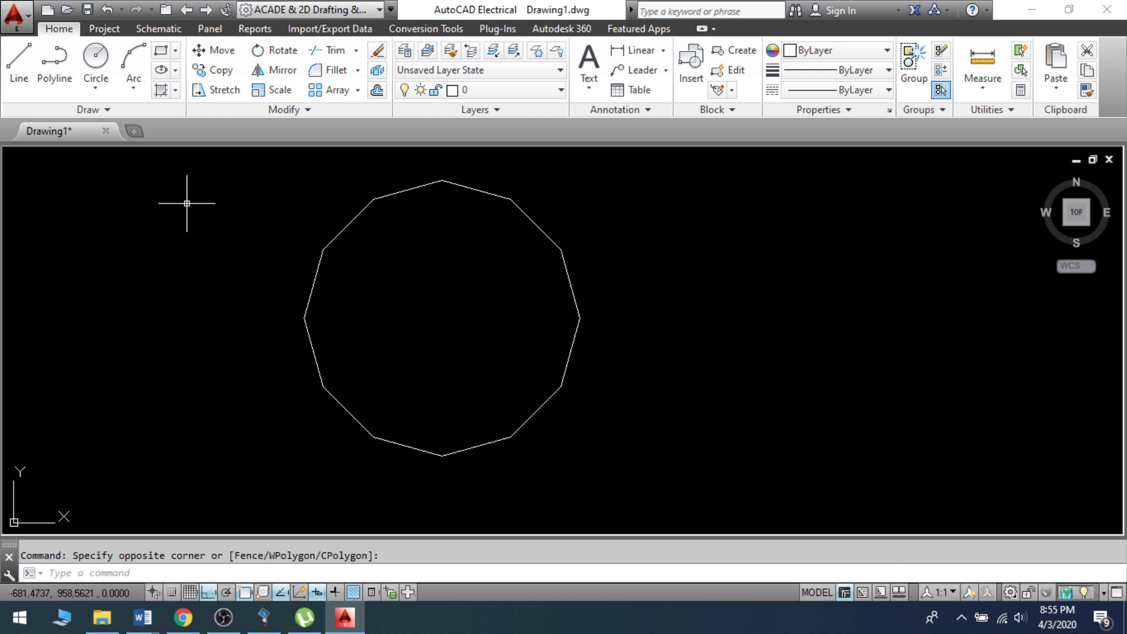
pyautogui.click(176, 170)
pyautogui.click(735, 488)
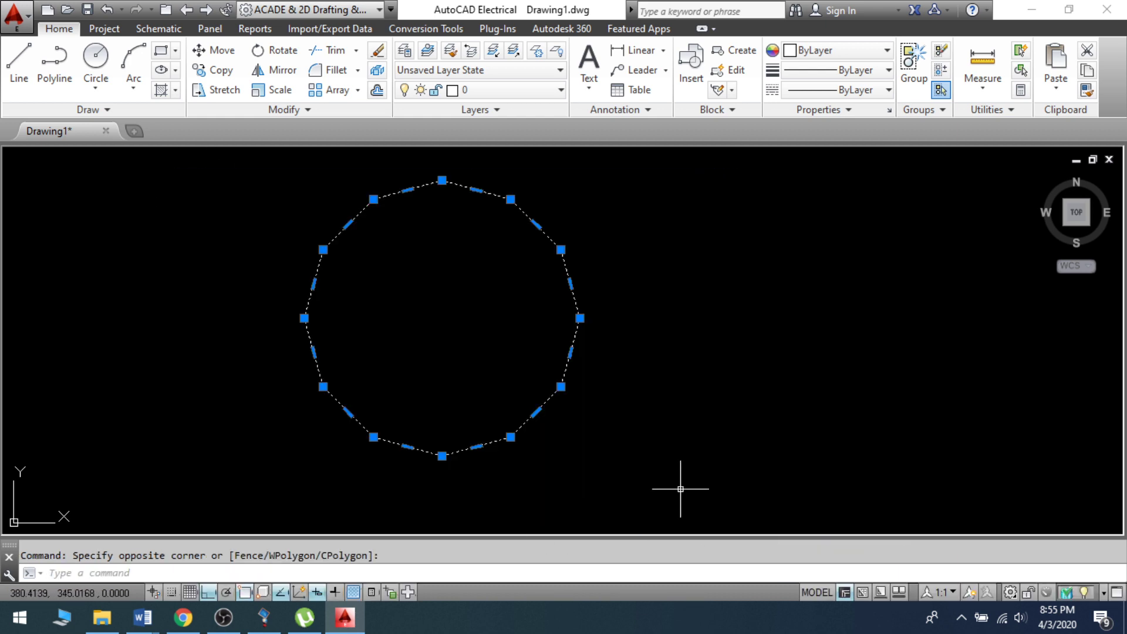
pyautogui.press('Delete')
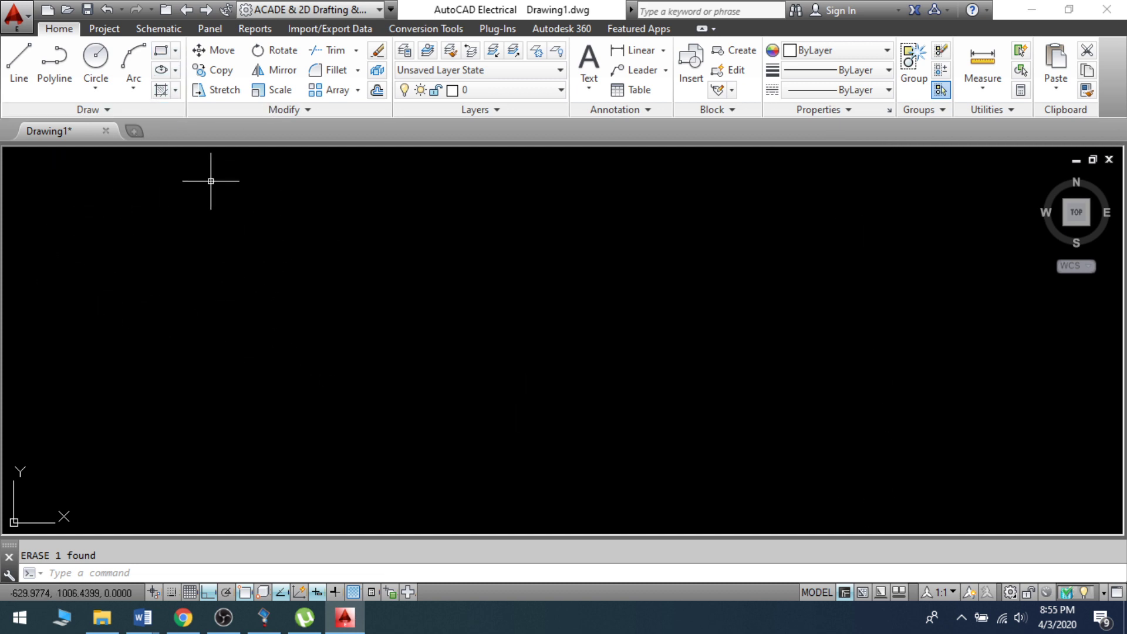
# Draw a small rectangle at the left of the drawing with REC.
pyautogui.write('c')
pyautogui.press('BackSpace')
pyautogui.write('rec')
pyautogui.press('Return')
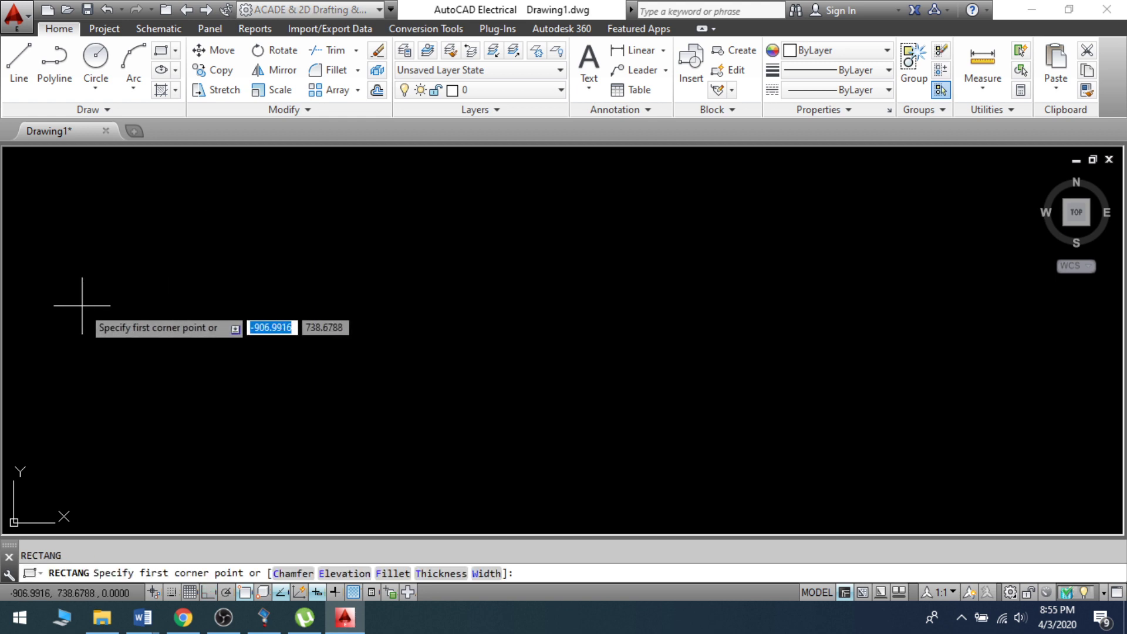
pyautogui.click(65, 335)
pyautogui.click(162, 397)
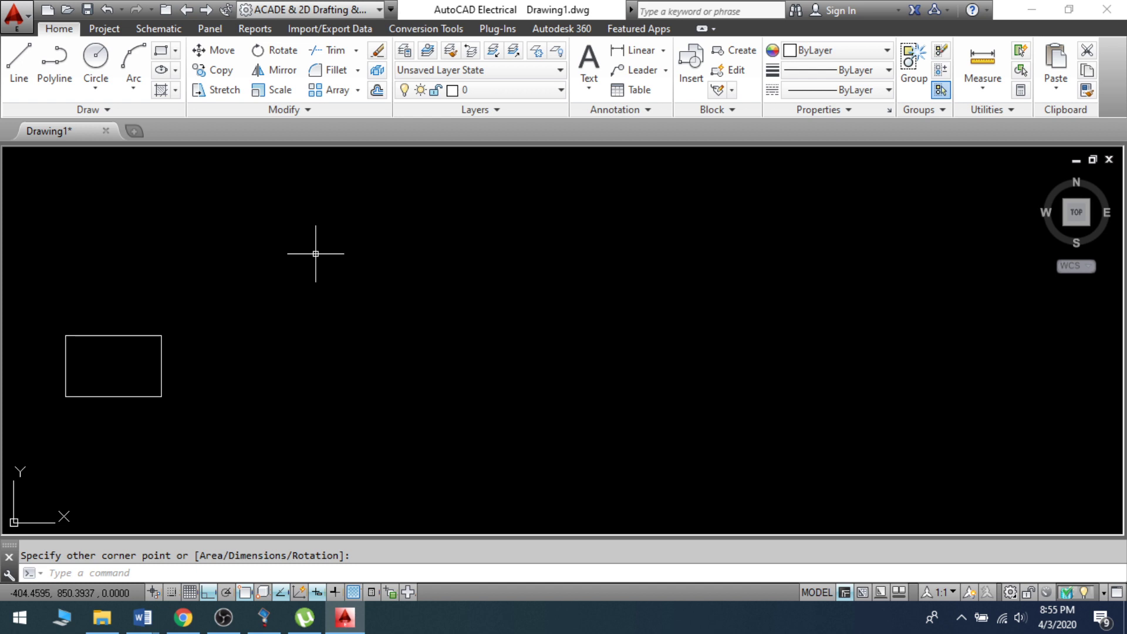
# Copy the rectangle from its top-edge midpoint to seventeen scattered points with Ortho off.
pyautogui.write('o')
pyautogui.press('Return')
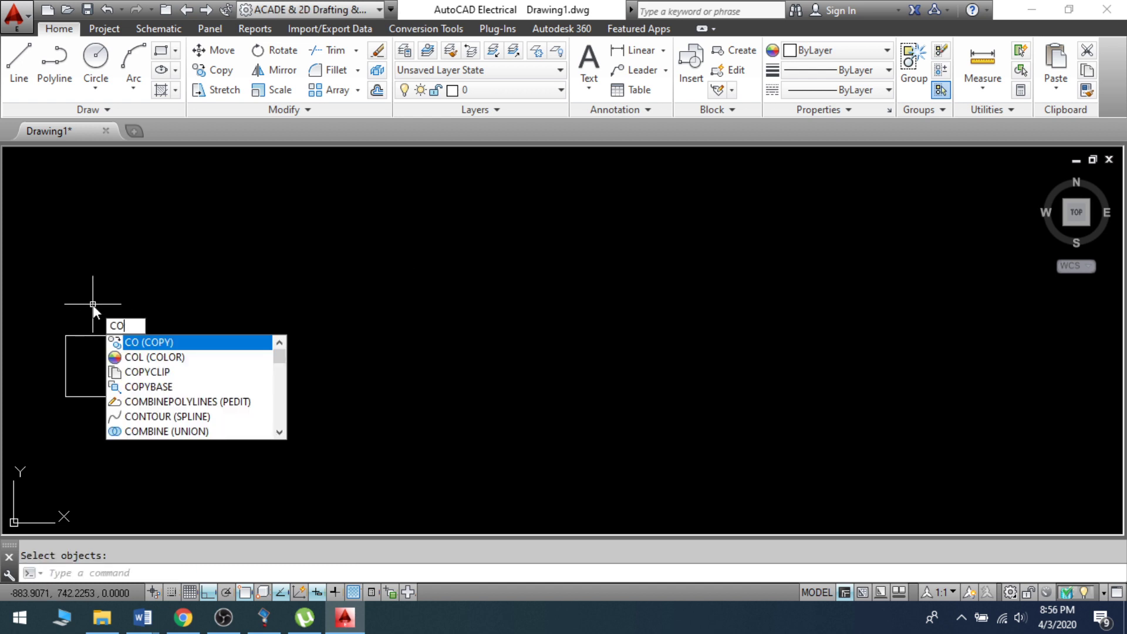
pyautogui.press('Return')
pyautogui.click(21, 302)
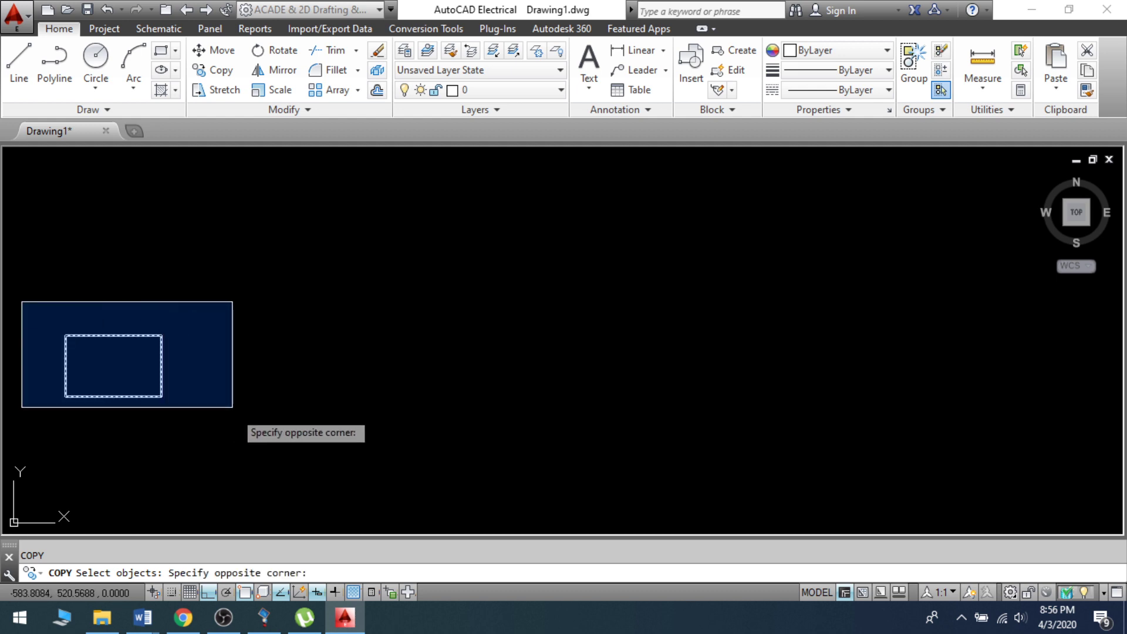
pyautogui.click(234, 411)
pyautogui.press('Return')
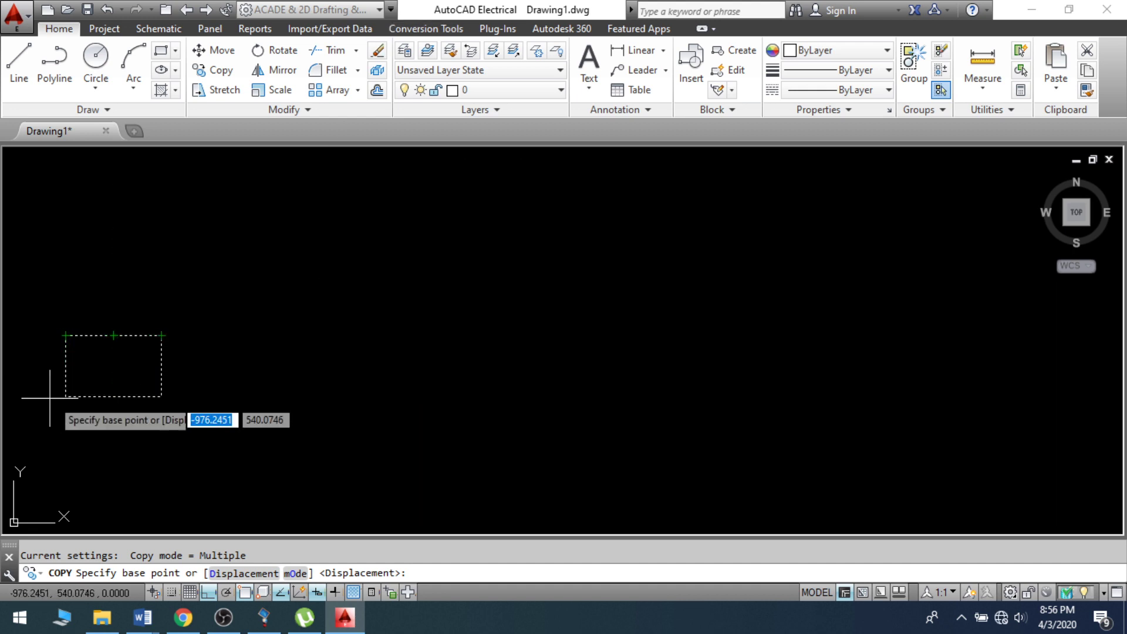
pyautogui.click(113, 335)
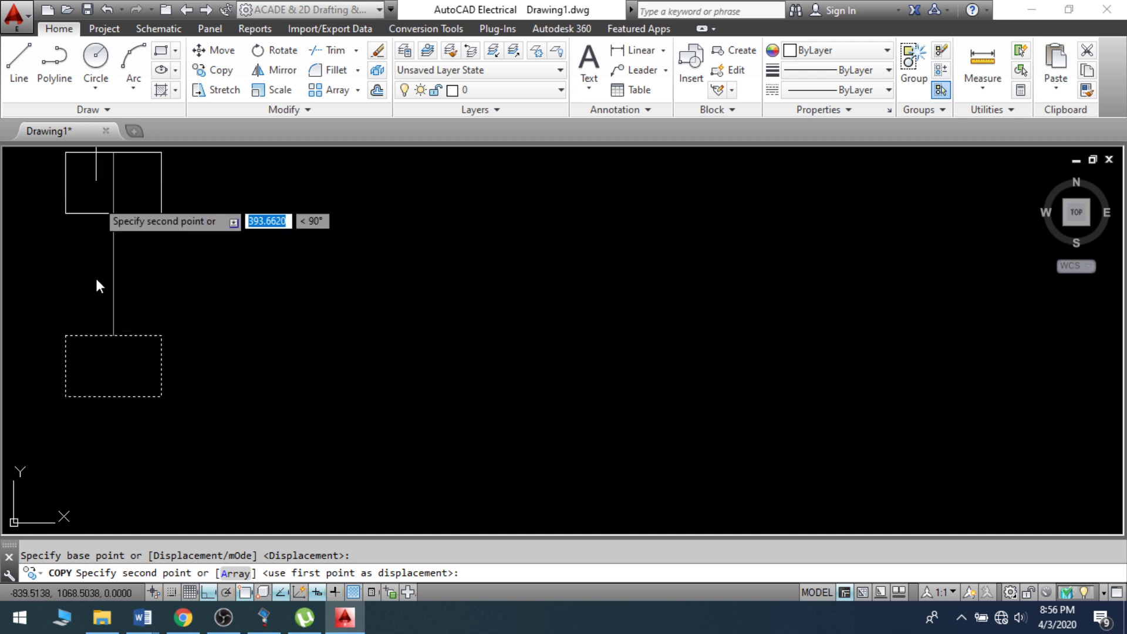
pyautogui.click(205, 592)
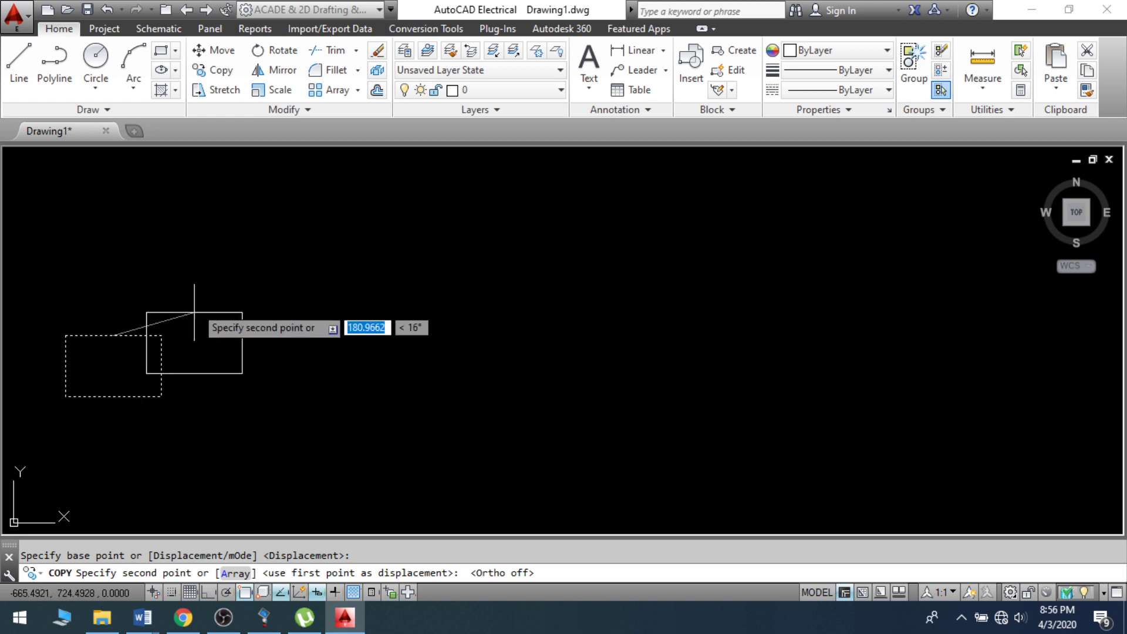
pyautogui.click(242, 196)
pyautogui.click(323, 278)
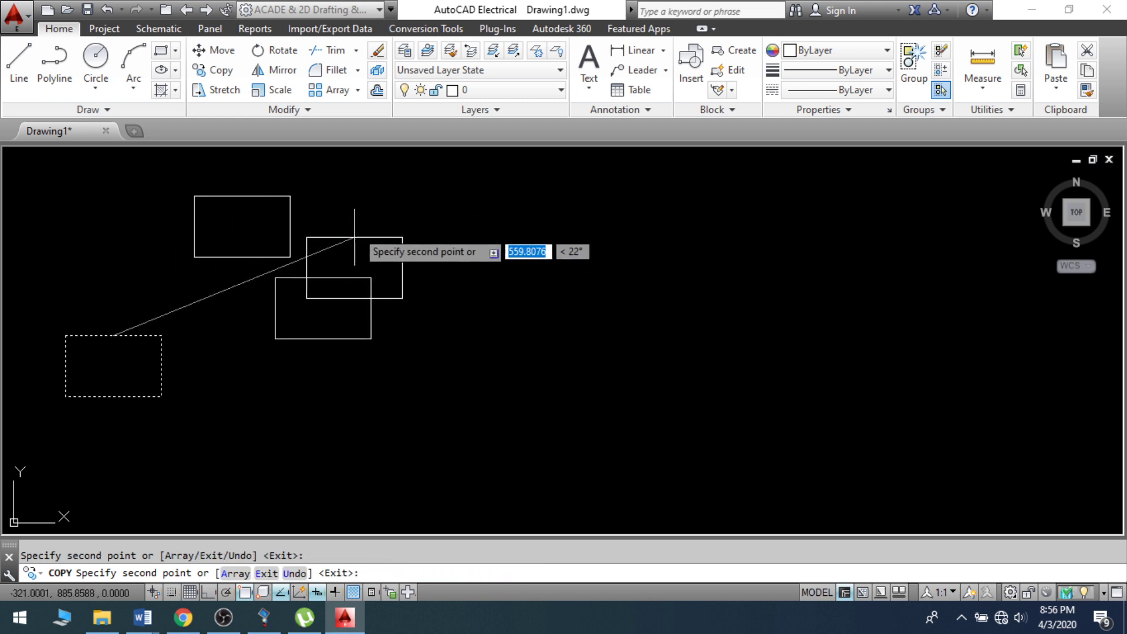
pyautogui.click(389, 176)
pyautogui.click(448, 309)
pyautogui.click(502, 158)
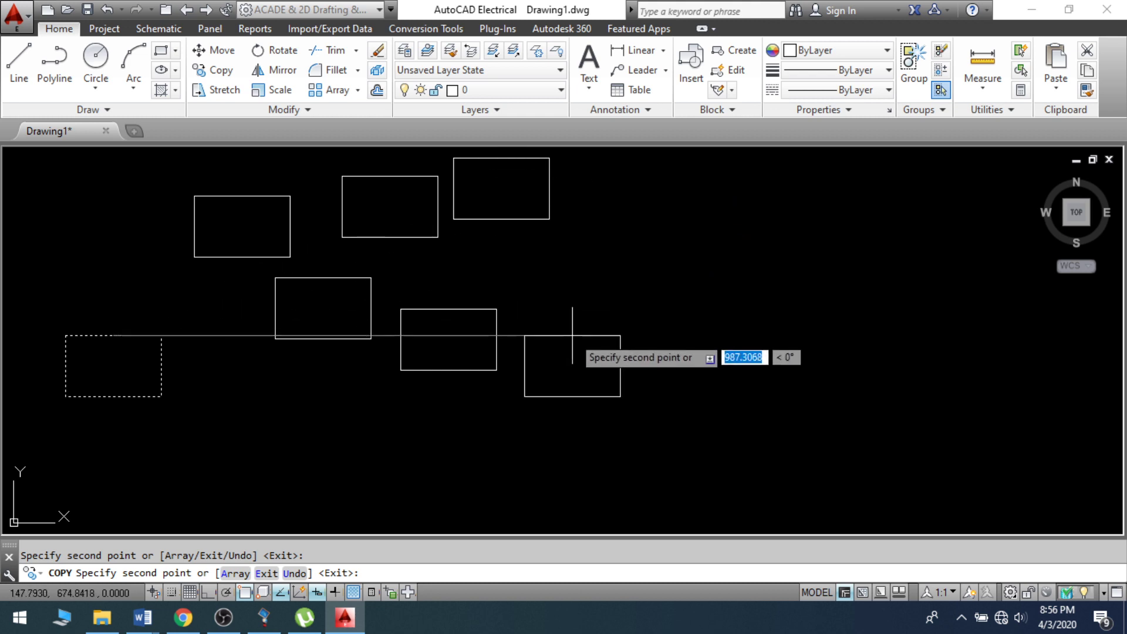
pyautogui.click(572, 336)
pyautogui.click(617, 193)
pyautogui.click(675, 310)
pyautogui.click(245, 407)
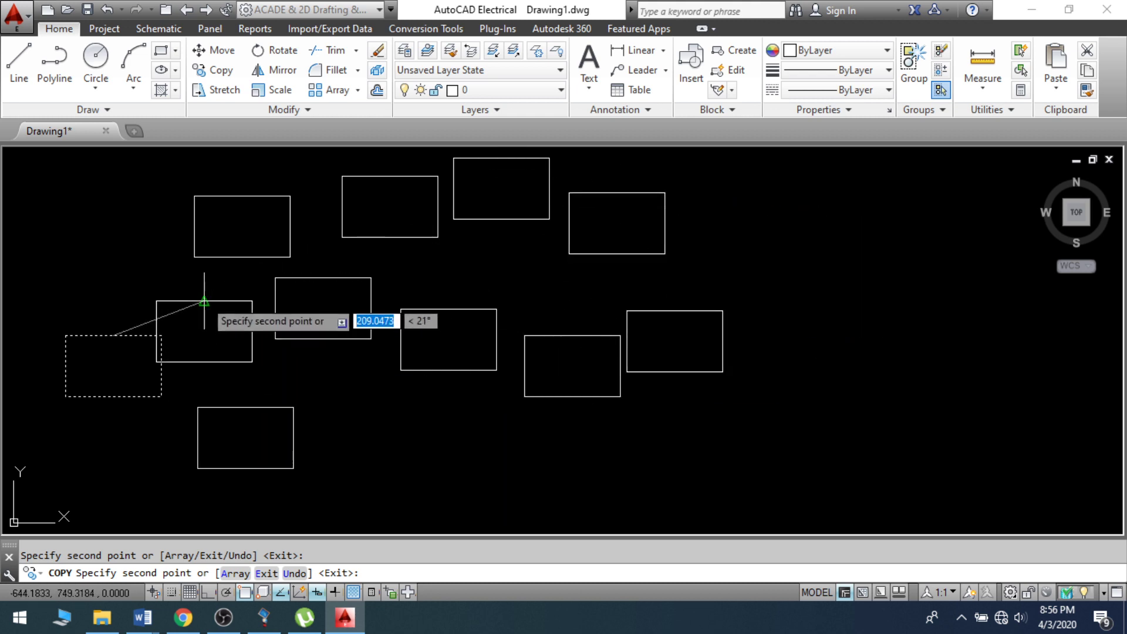
pyautogui.click(203, 300)
pyautogui.click(104, 238)
pyautogui.click(419, 403)
pyautogui.click(578, 462)
pyautogui.click(823, 347)
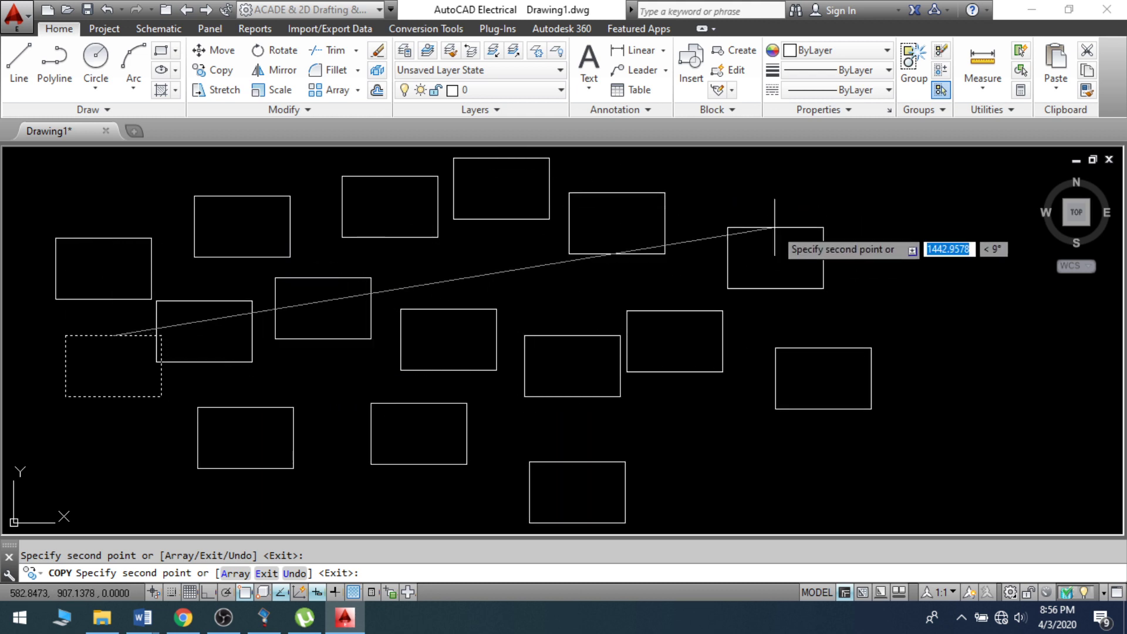
pyautogui.click(832, 218)
pyautogui.click(981, 347)
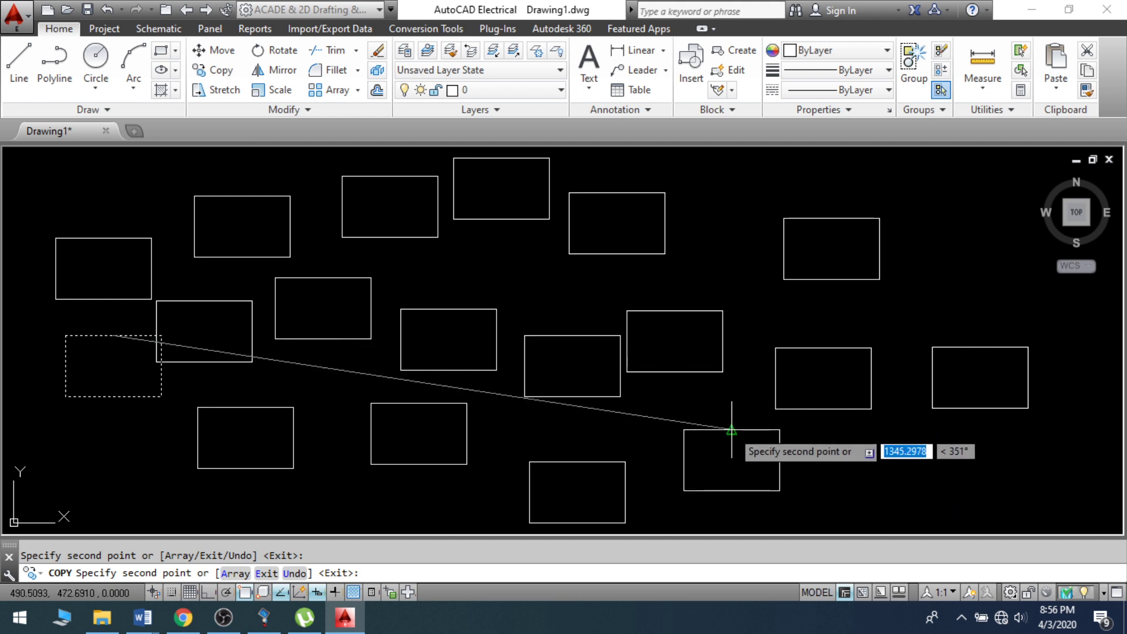
pyautogui.click(731, 429)
pyautogui.press('Return')
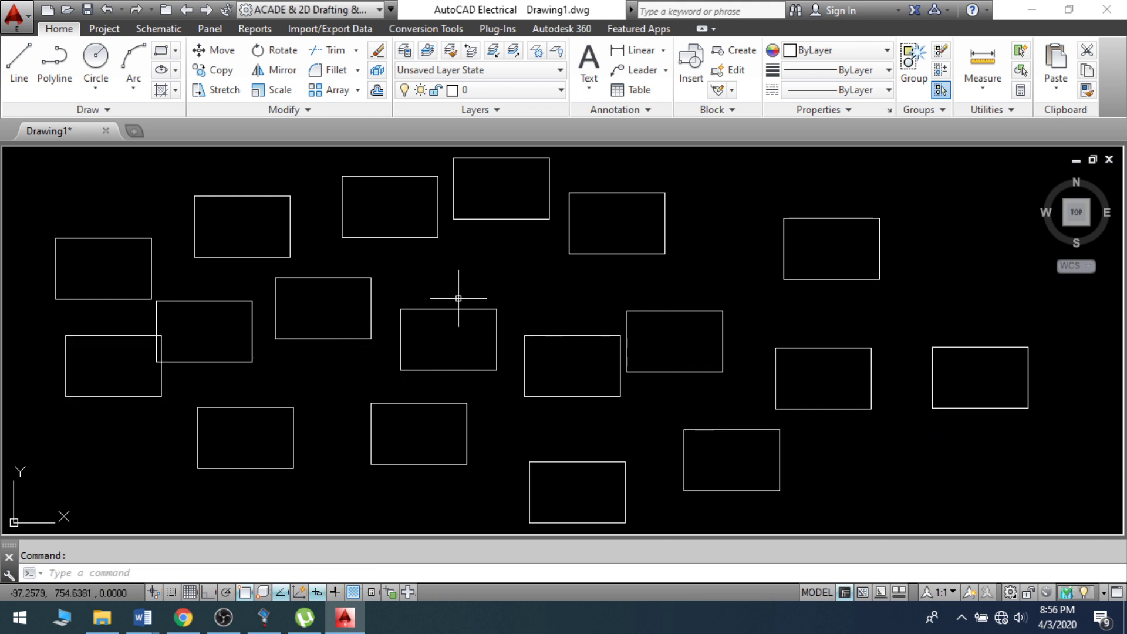
# Zoom to fit all the rectangles, then undo the copies.
pyautogui.scroll(-1, 461, 298)
pyautogui.middleClick(477, 296)
pyautogui.middleClick(477, 296)
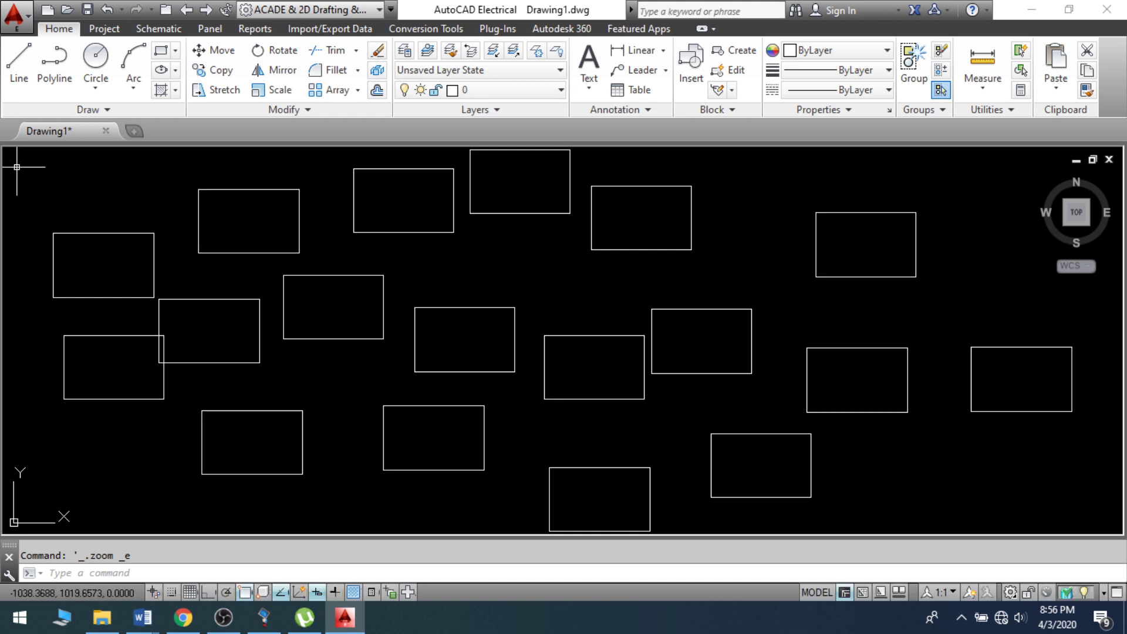
pyautogui.hotkey('ctrl', 'z')
pyautogui.hotkey('ctrl', 'z')
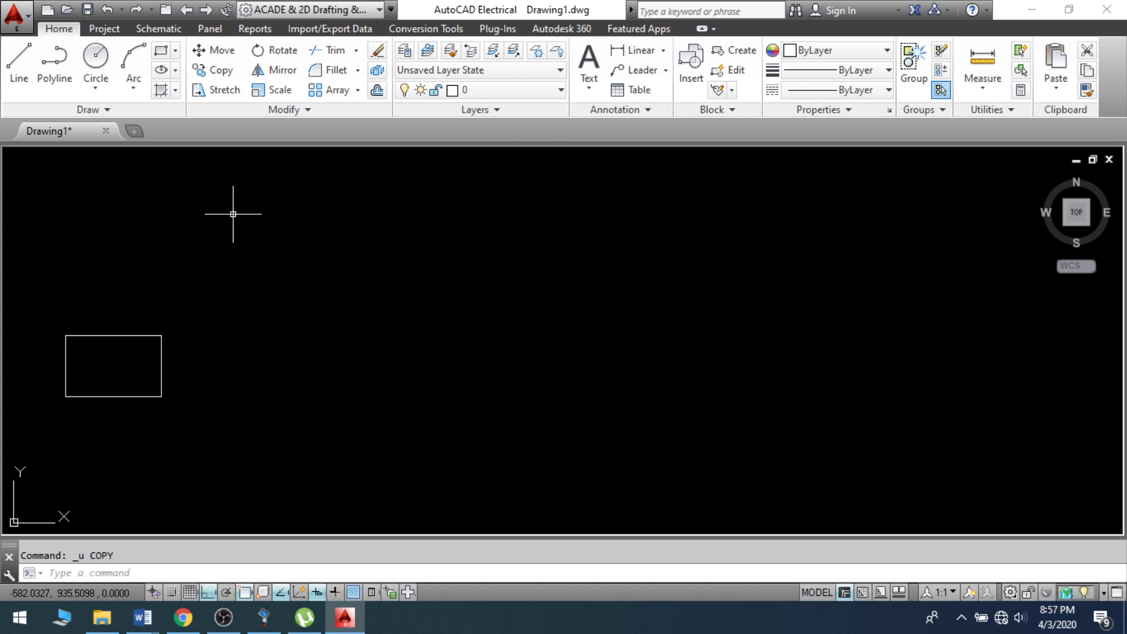
# Start COPY, window-select the rectangle and take its lower-left corner as base point.
pyautogui.write('ct o')
pyautogui.press('Return')
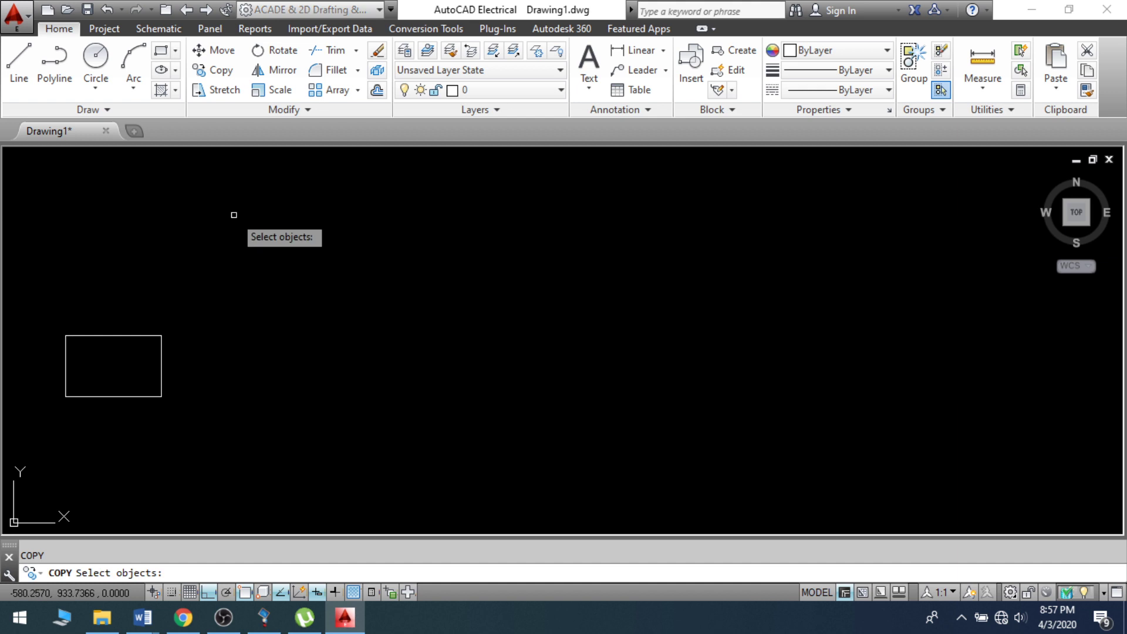
pyautogui.click(19, 279)
pyautogui.click(249, 446)
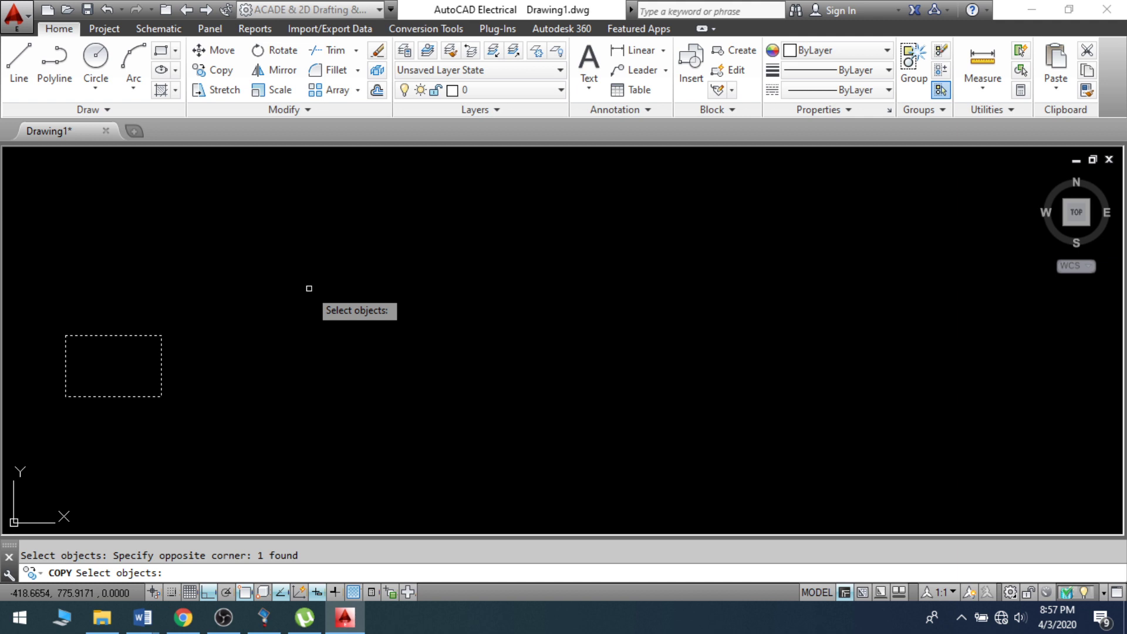
pyautogui.press('Return')
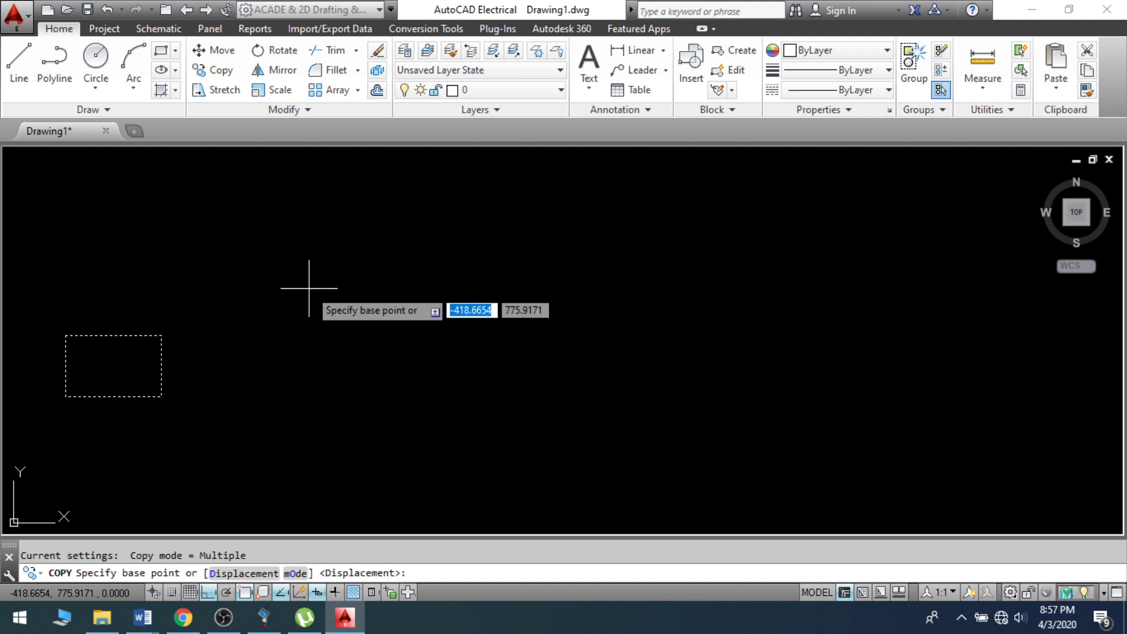
pyautogui.click(66, 396)
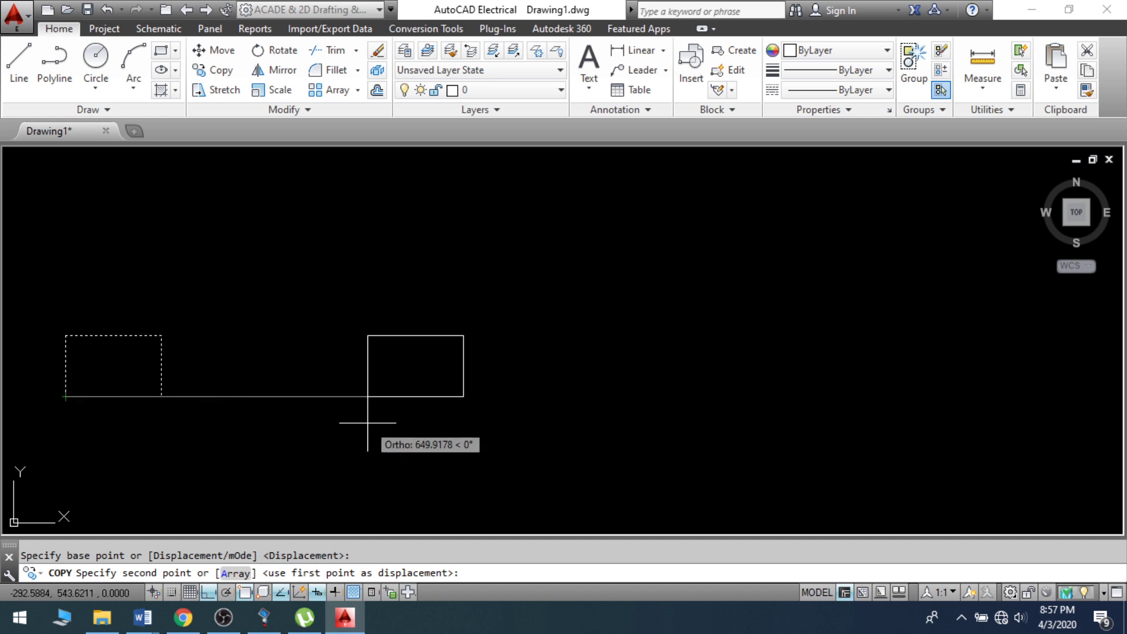
# Place rectangle copies 200 and 1000 units to the right and 300 units above.
pyautogui.write('200')
pyautogui.press('Return')
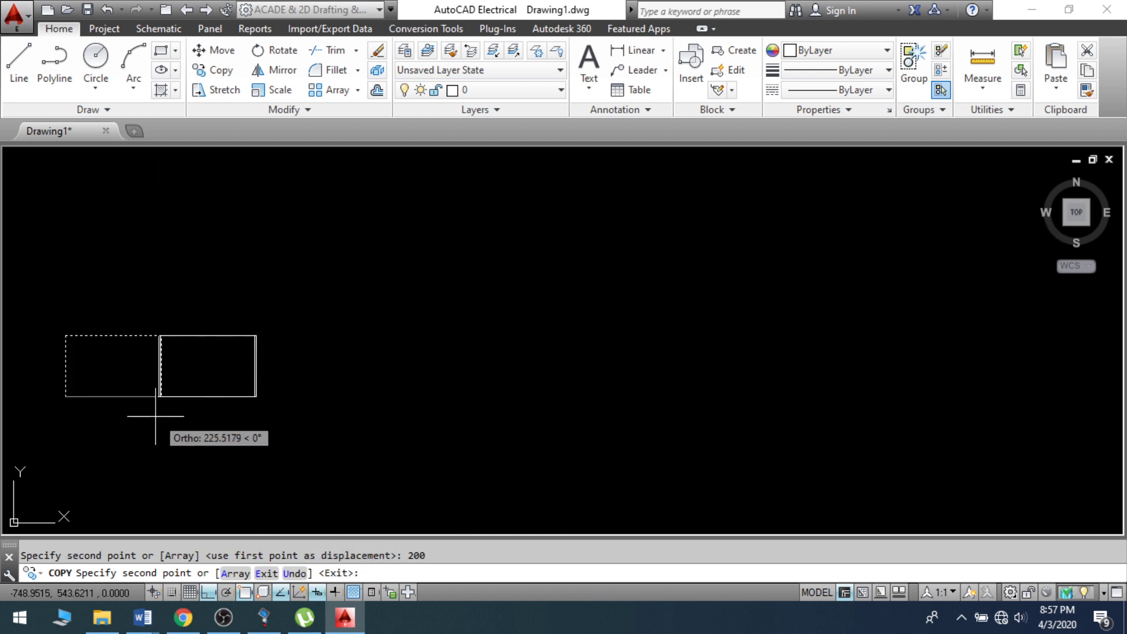
pyautogui.scroll(5, 156, 415)
pyautogui.scroll(-3, 147, 410)
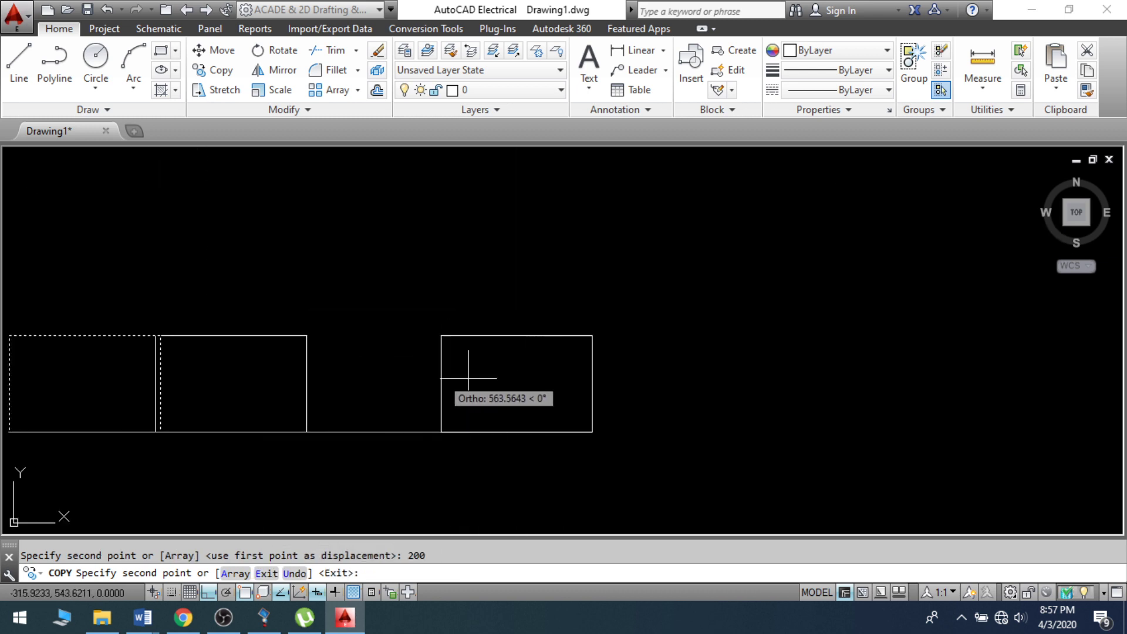
pyautogui.write('1')
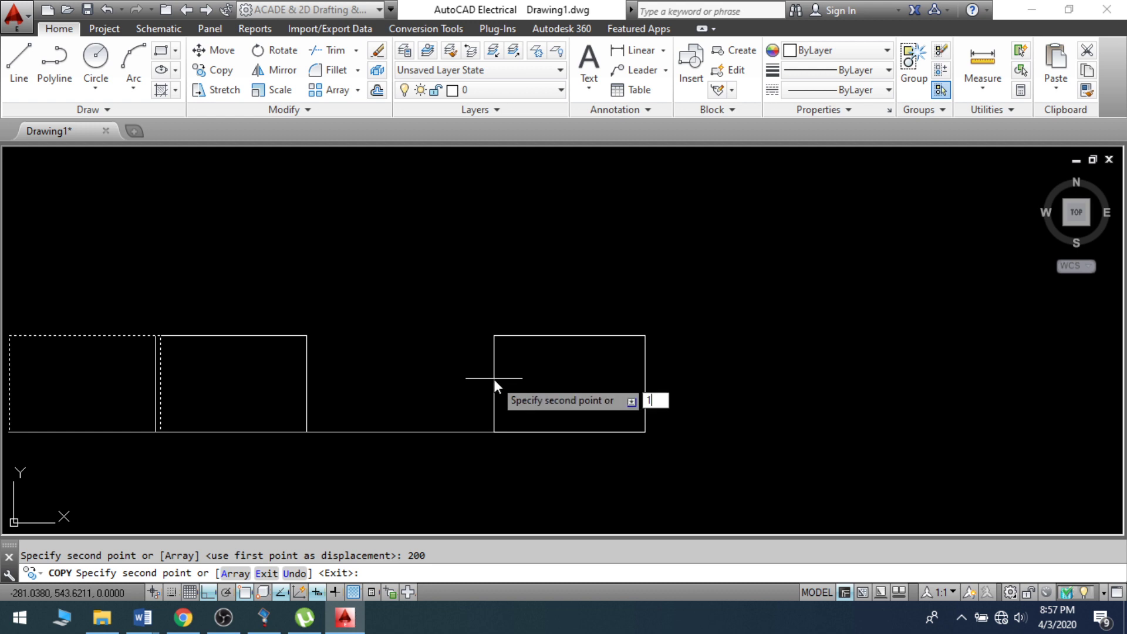
pyautogui.write('000')
pyautogui.press('Return')
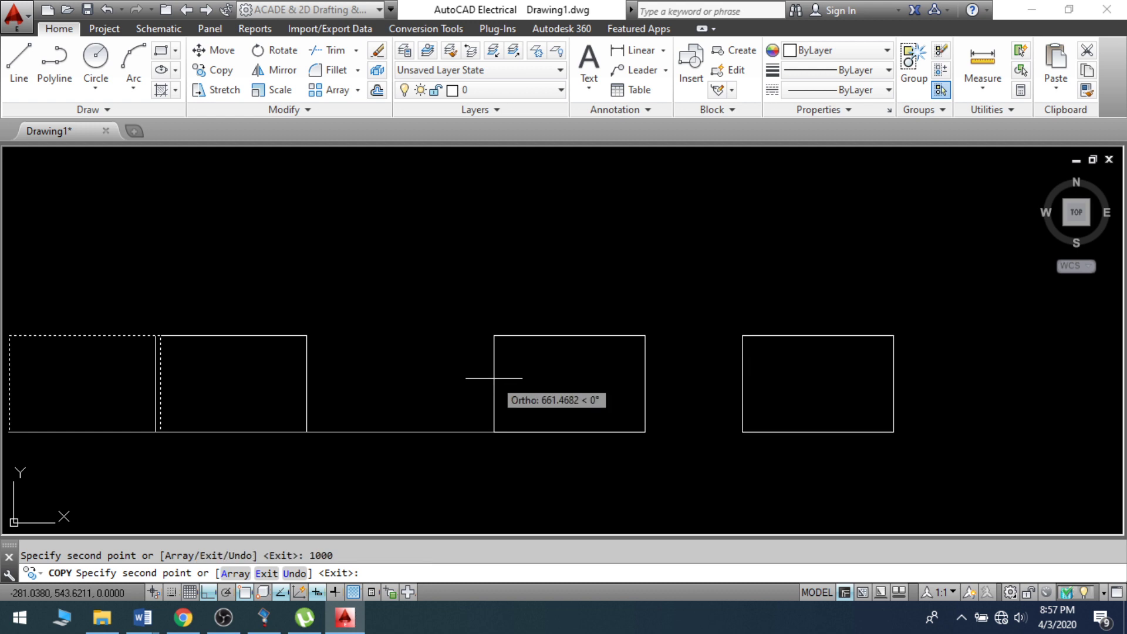
pyautogui.scroll(-2, 610, 244)
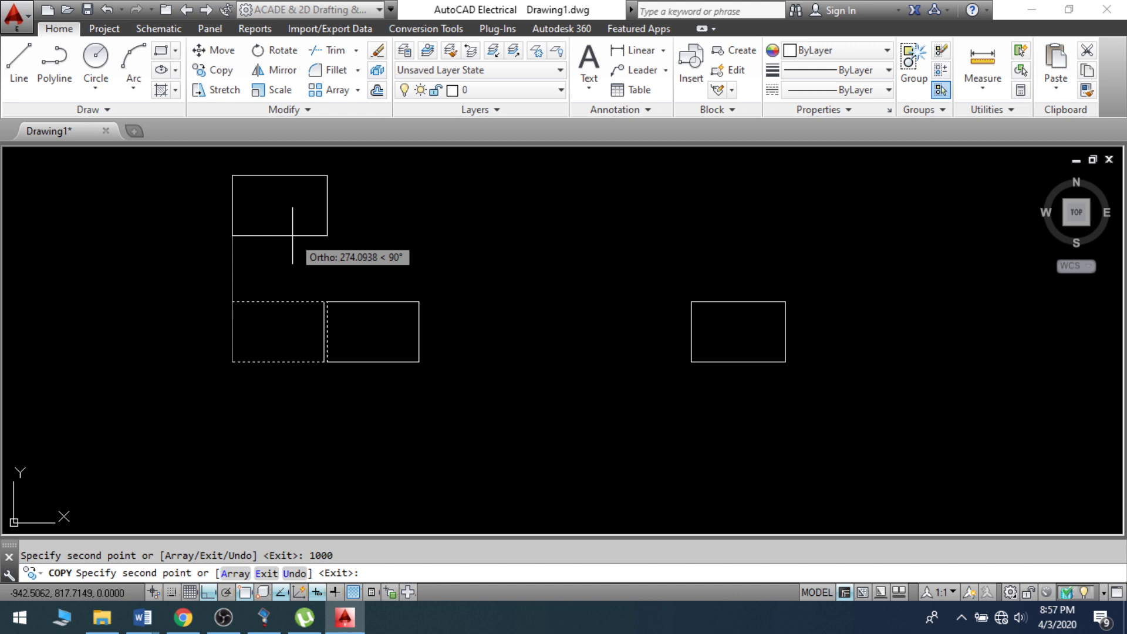
pyautogui.write('300')
pyautogui.press('Return')
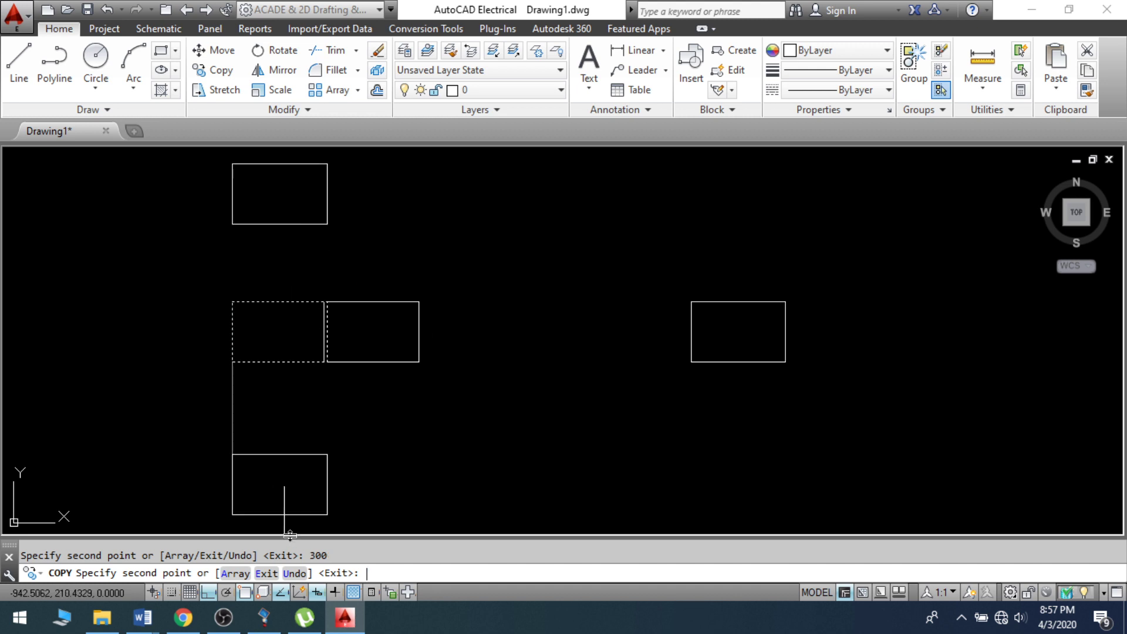
pyautogui.write('300')
pyautogui.press('Return')
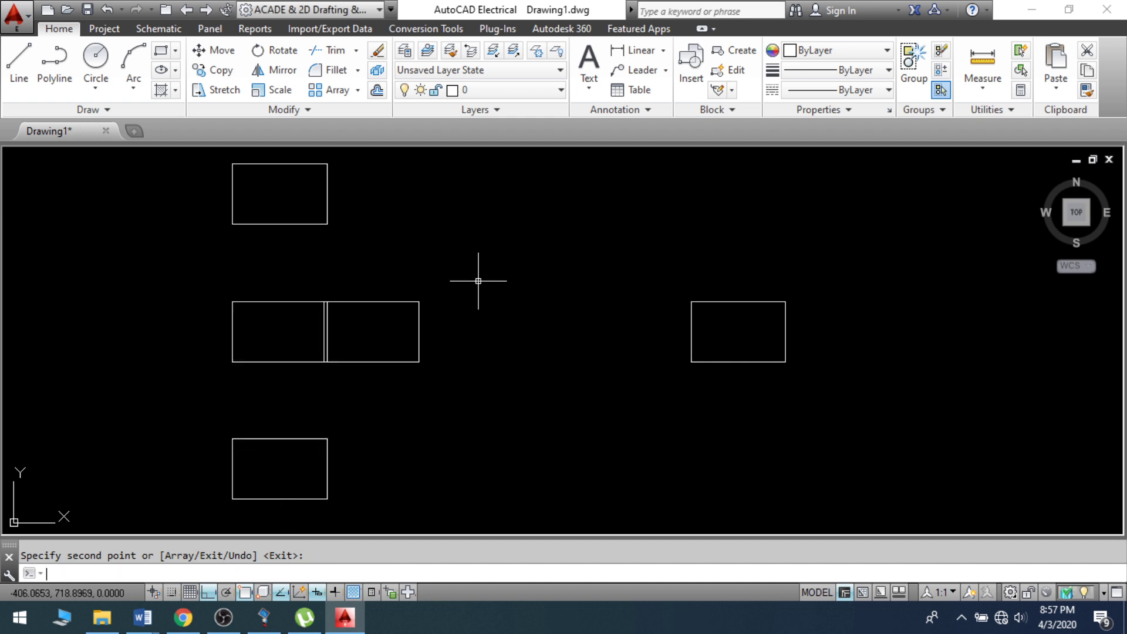
pyautogui.scroll(-1, 474, 333)
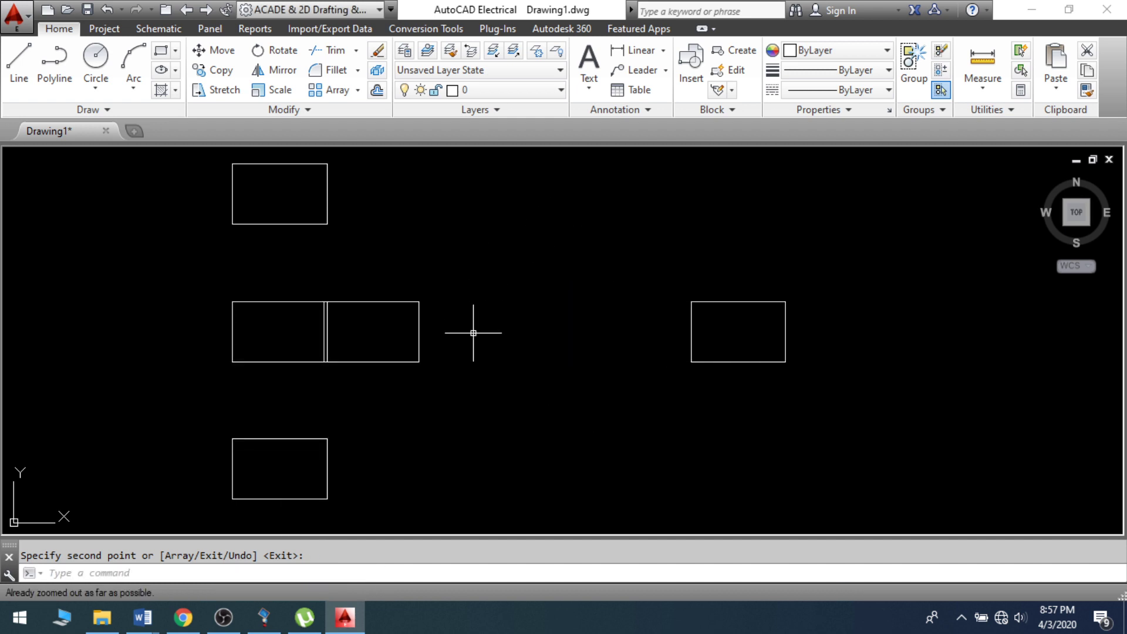
pyautogui.click(404, 361)
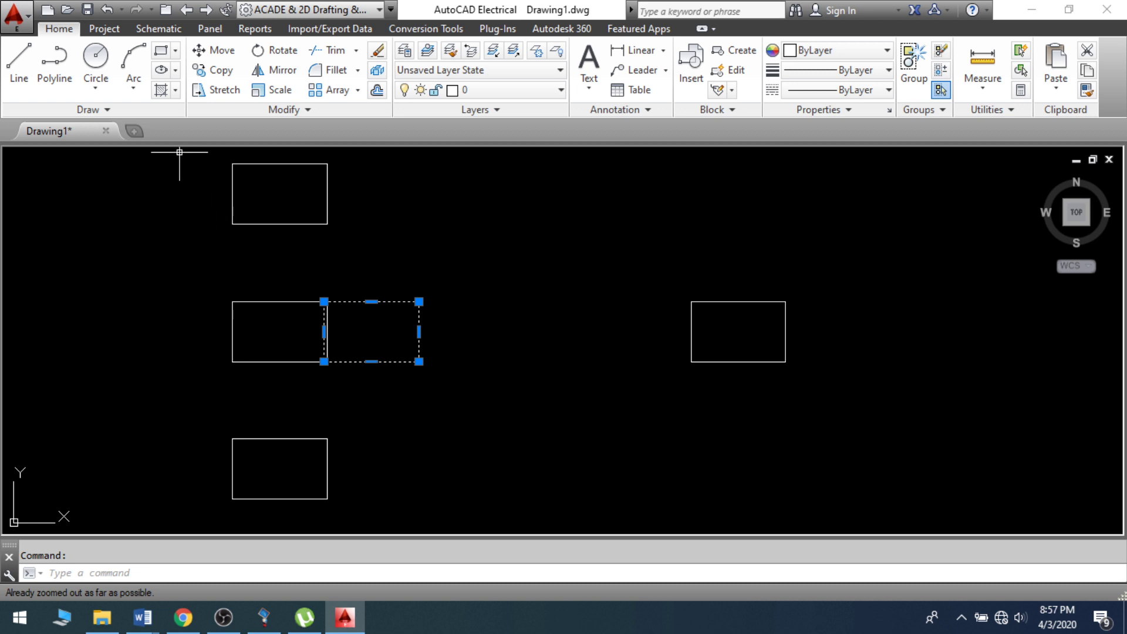
# Window-select all five rectangles and erase them.
pyautogui.moveTo(179, 152); pyautogui.dragTo(830, 522)
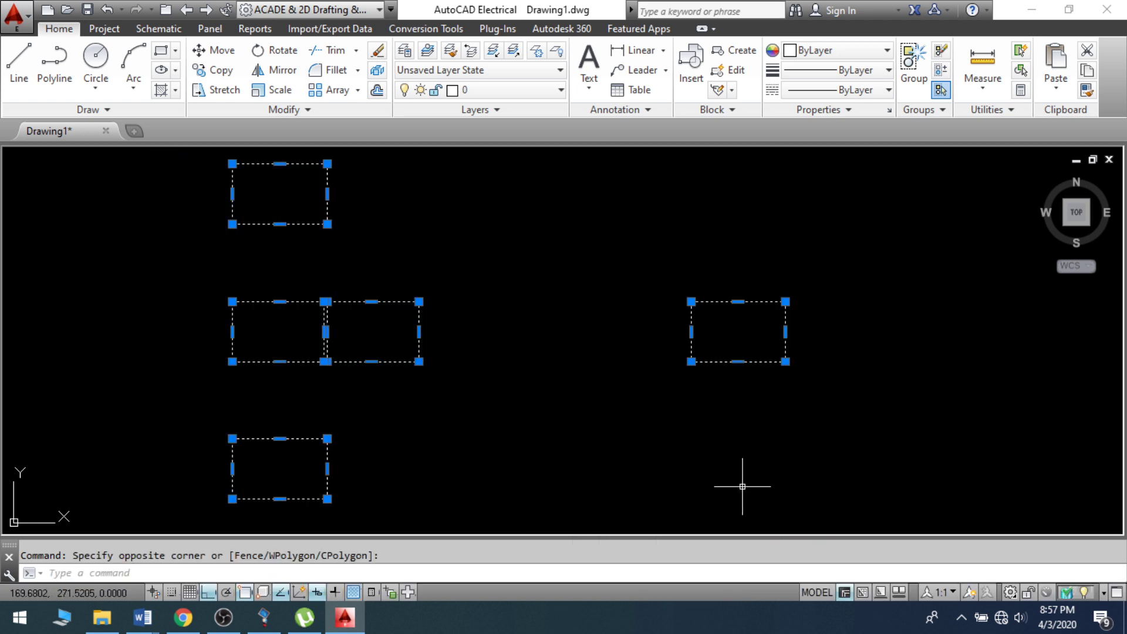
pyautogui.write('e')
pyautogui.press('Return')
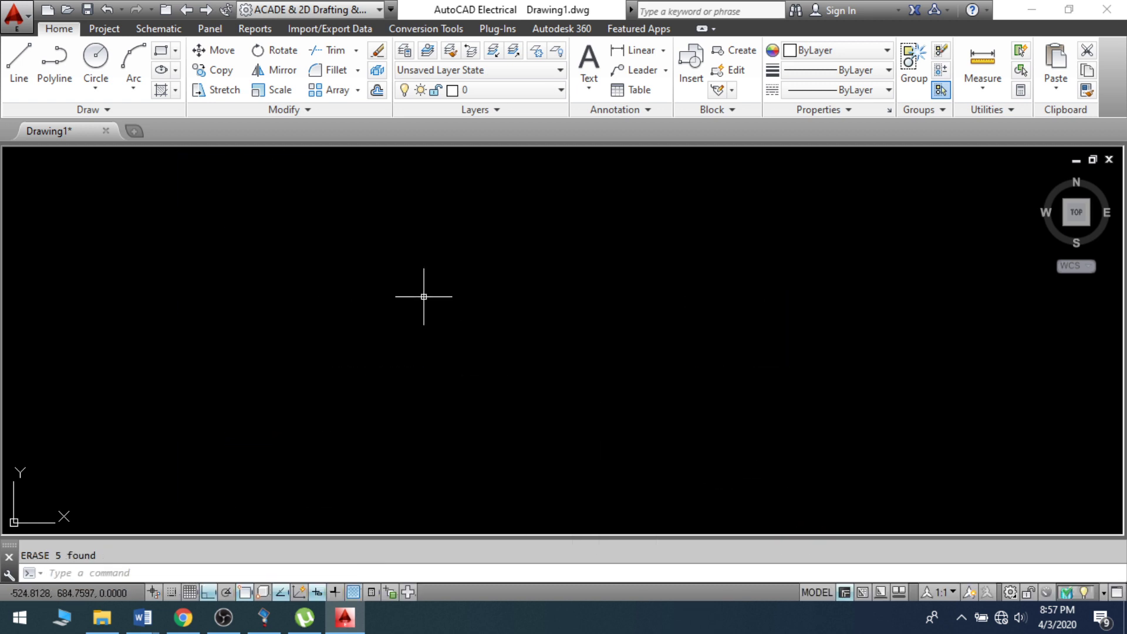
# Draw a single vertical line on the empty drawing.
pyautogui.write('l')
pyautogui.press('Return')
pyautogui.click(262, 249)
pyautogui.click(262, 405)
pyautogui.press('Return')
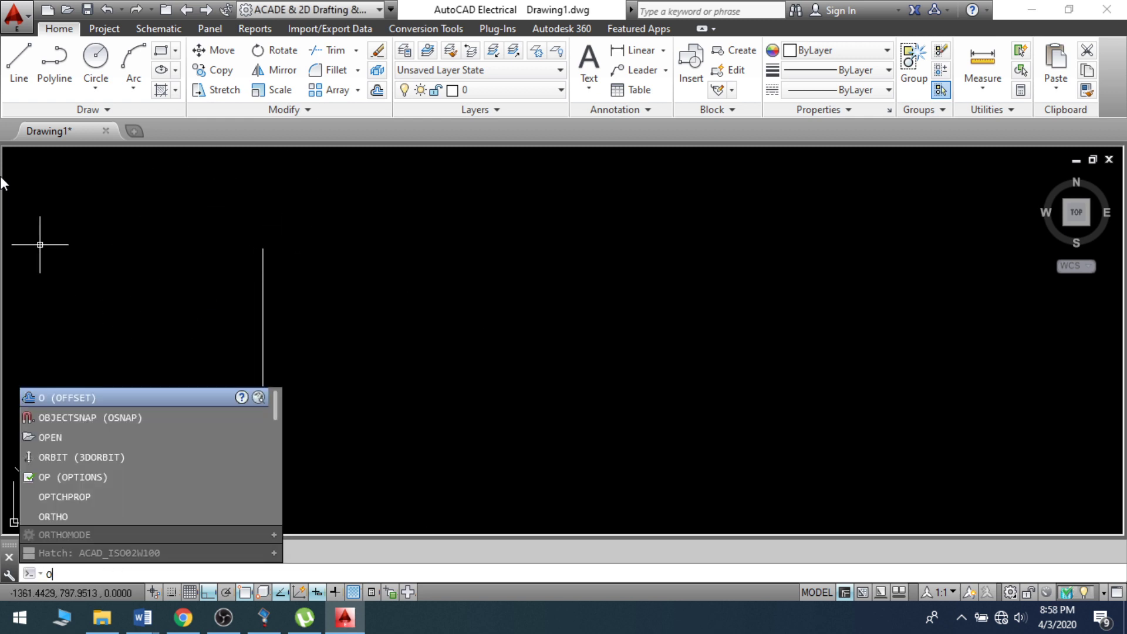
# Offset the vertical line 100 units to the right three times in succession.
pyautogui.press('Return')
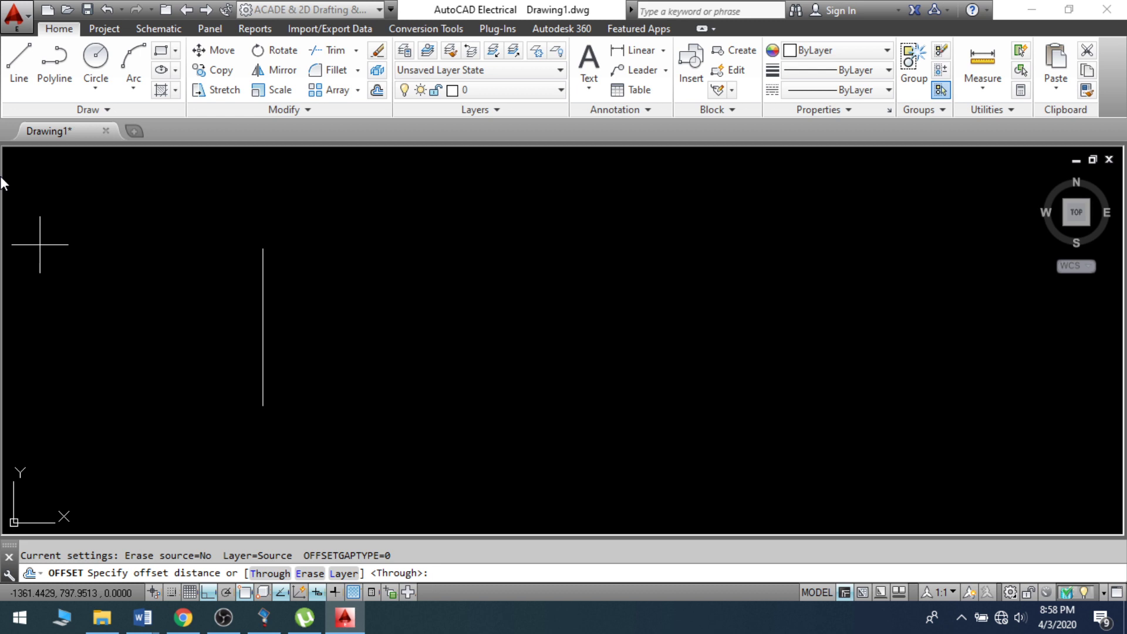
pyautogui.press('Return')
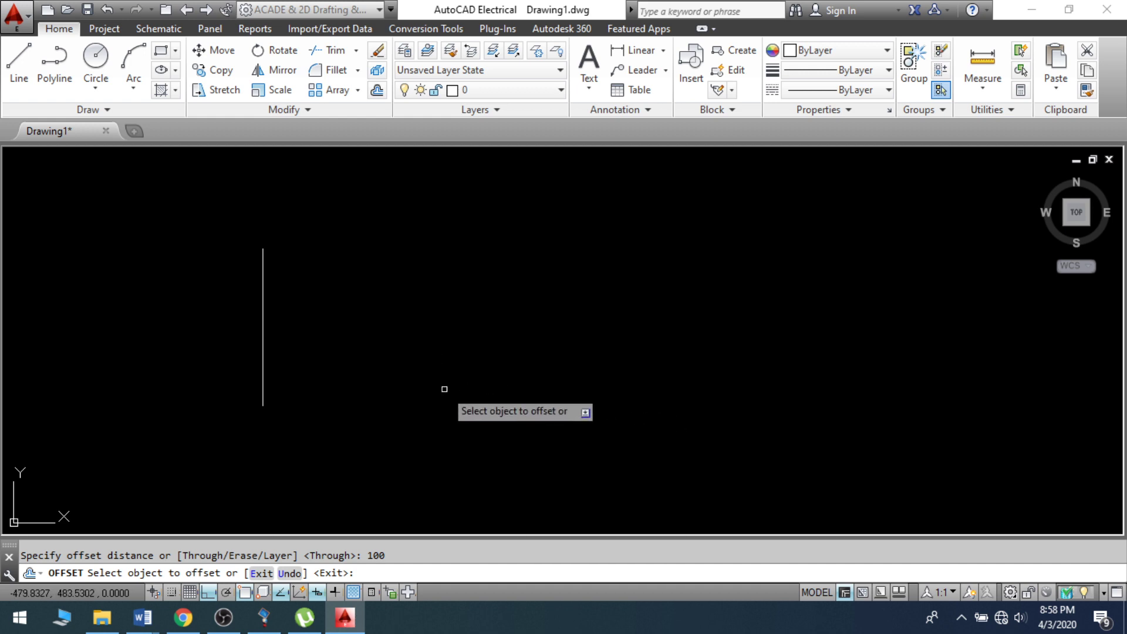
pyautogui.click(263, 324)
pyautogui.click(343, 322)
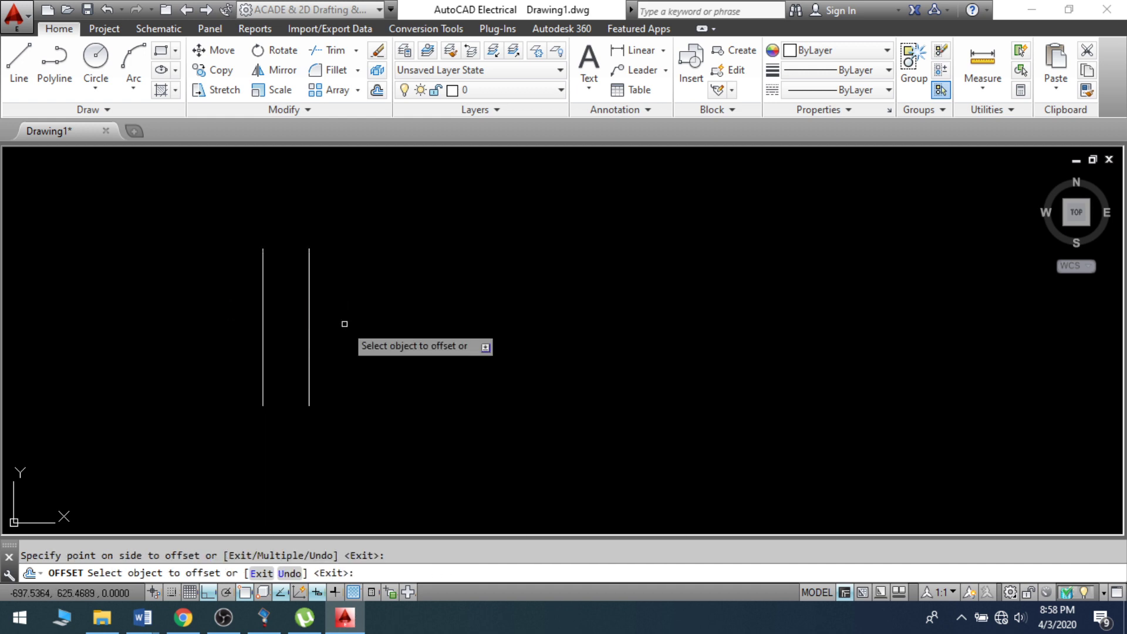
pyautogui.click(309, 301)
pyautogui.click(364, 300)
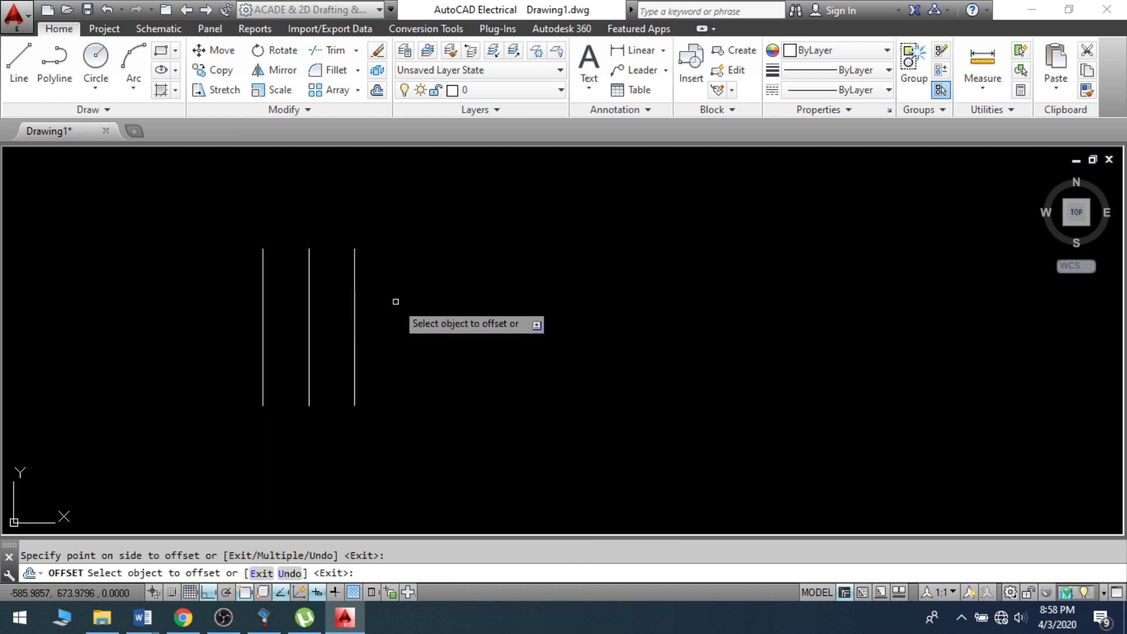
pyautogui.click(354, 300)
pyautogui.click(369, 300)
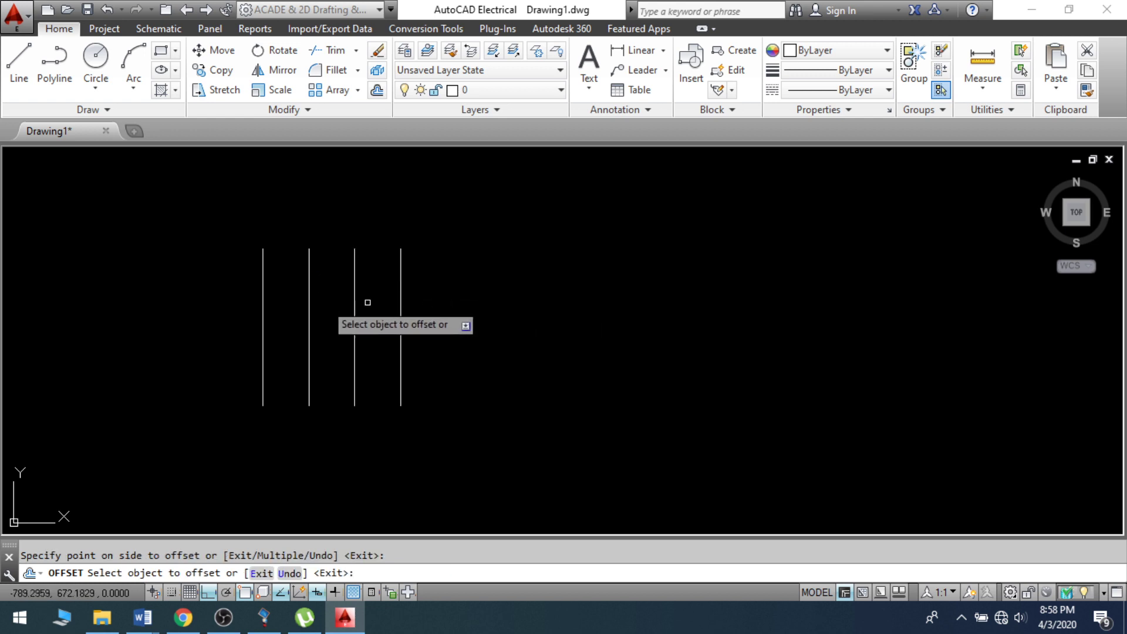
# Offset two more 100-unit copies to the left of the original line.
pyautogui.click(262, 298)
pyautogui.click(188, 291)
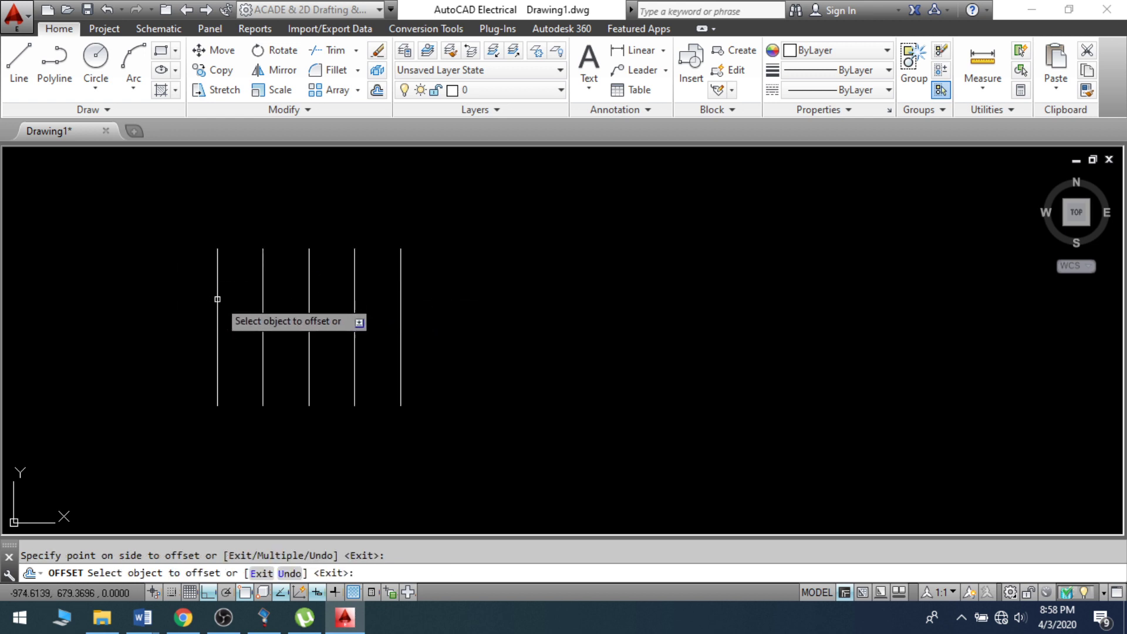
pyautogui.click(218, 299)
pyautogui.click(145, 287)
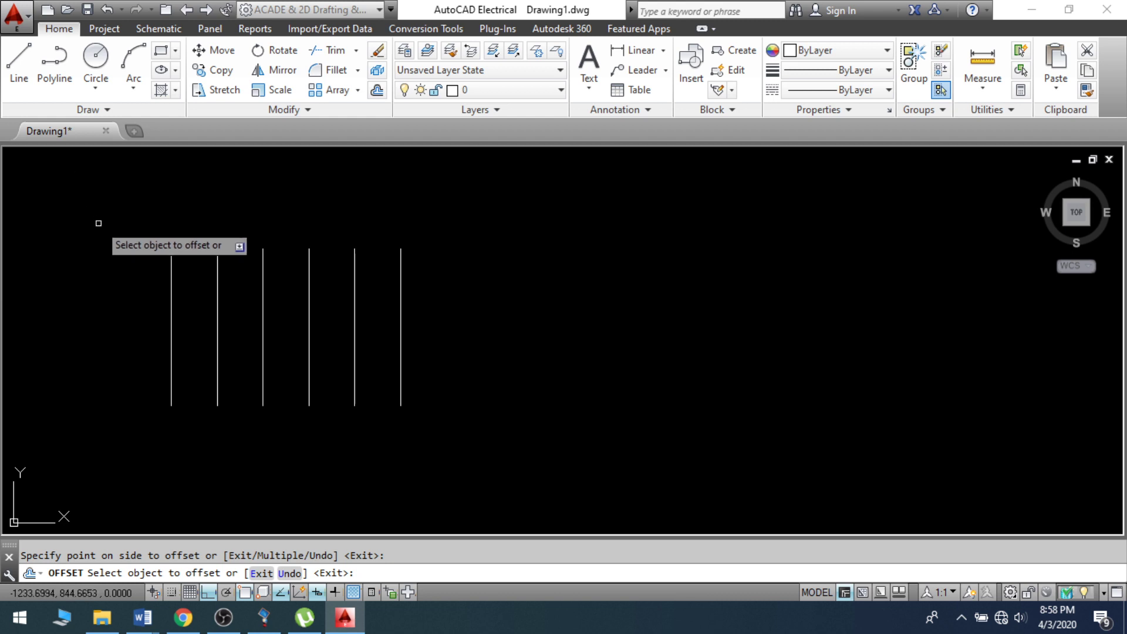
pyautogui.press('Escape')
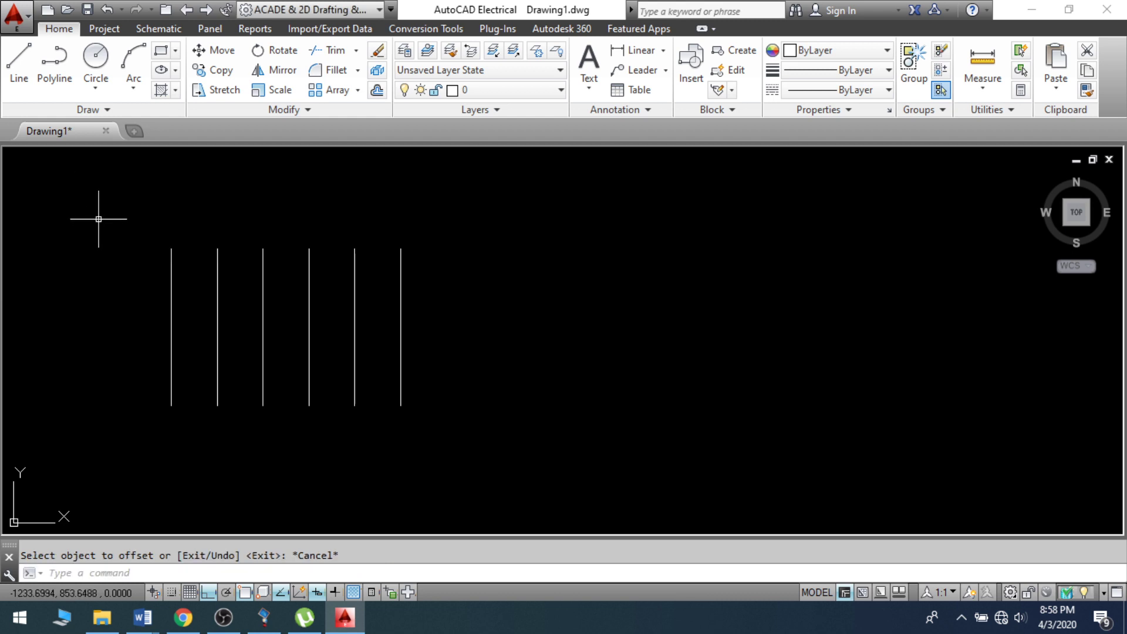
# Draw a circle to the right of the six lines.
pyautogui.write('c')
pyautogui.press('Return')
pyautogui.click(687, 331)
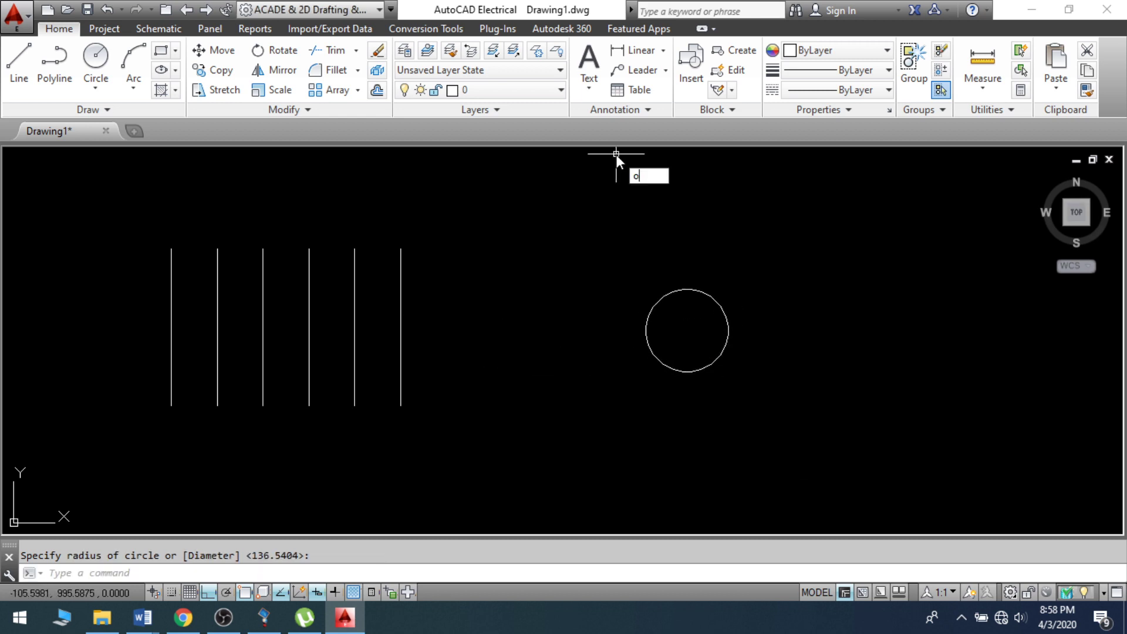
# Offset the circle outward by 100 three times, giving four concentric circles.
pyautogui.press('Return')
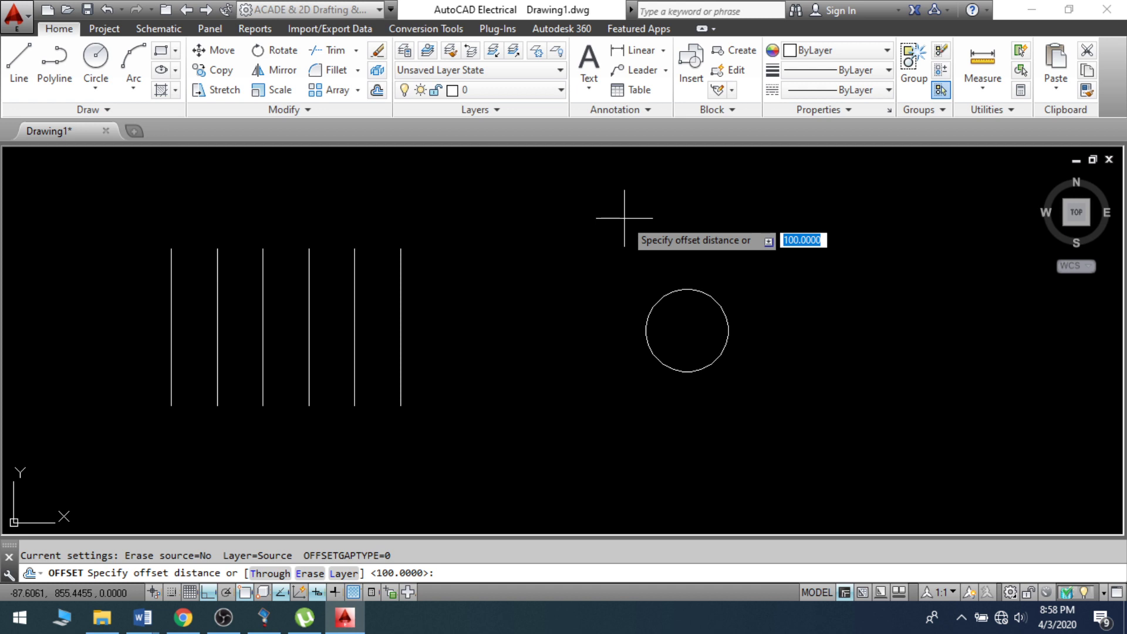
pyautogui.press('Return')
pyautogui.click(673, 287)
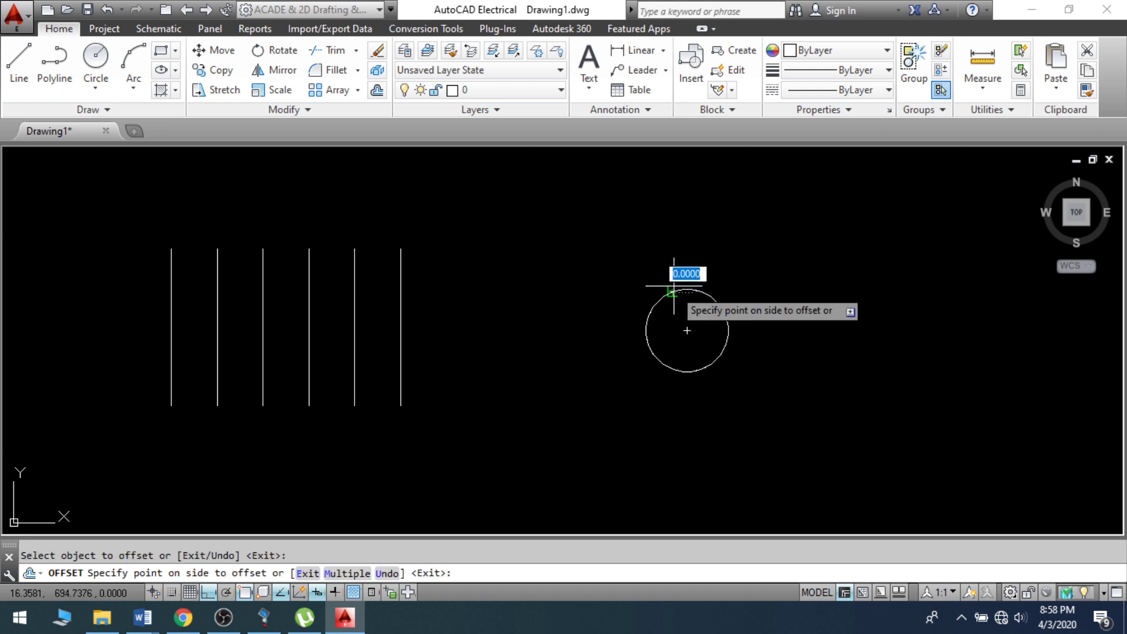
pyautogui.click(673, 288)
pyautogui.click(665, 245)
pyautogui.click(619, 216)
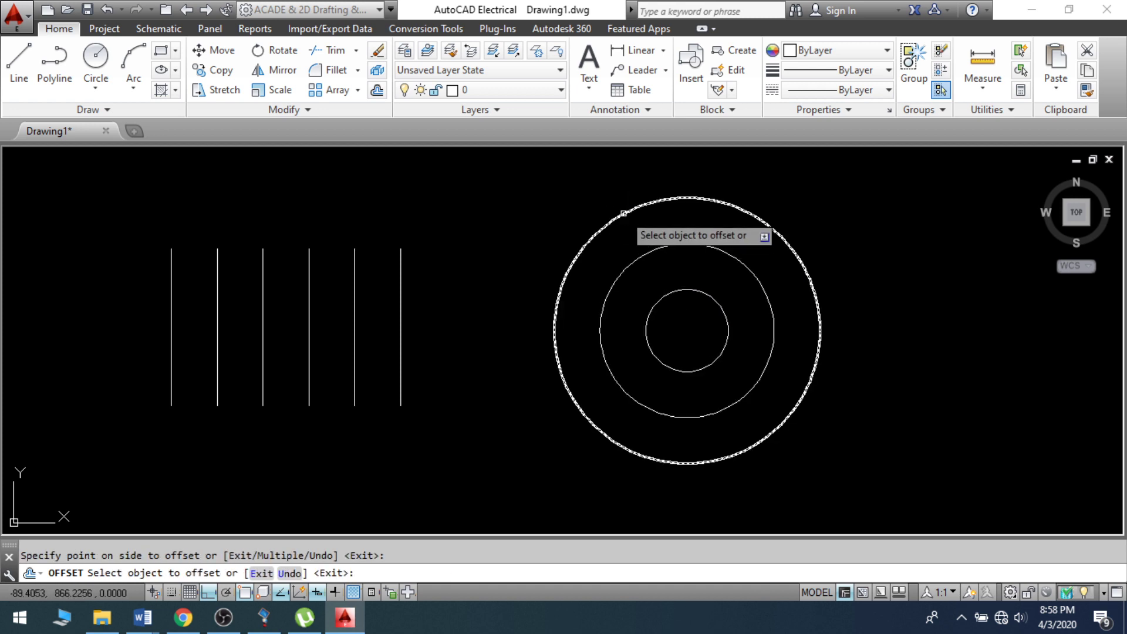
pyautogui.click(624, 214)
pyautogui.click(589, 182)
pyautogui.scroll(-2, 563, 229)
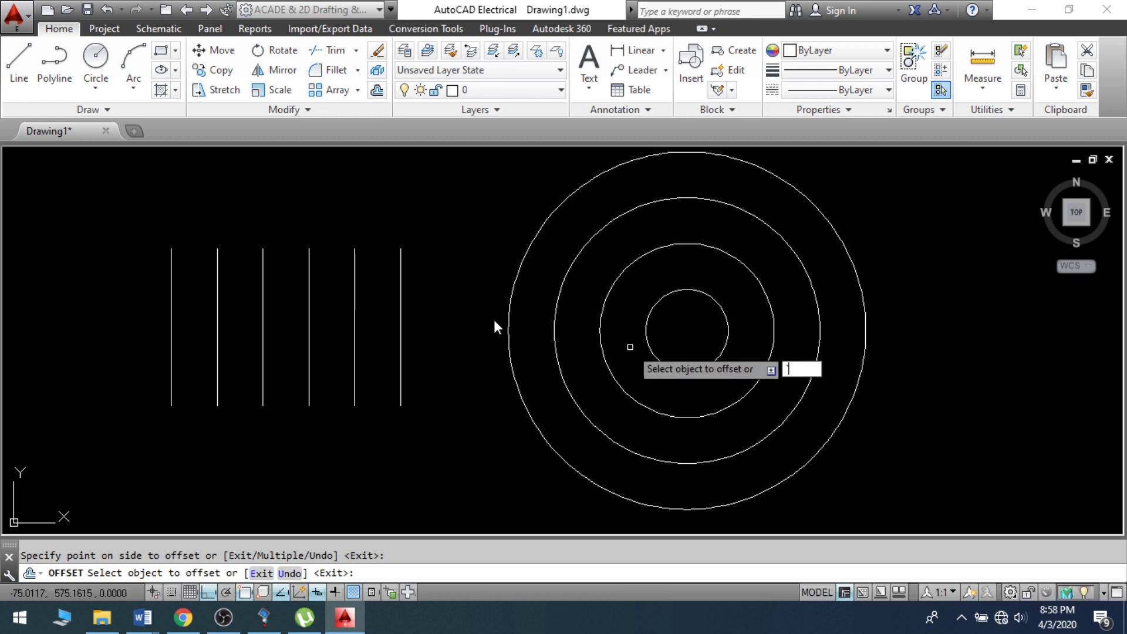
pyautogui.press('Escape')
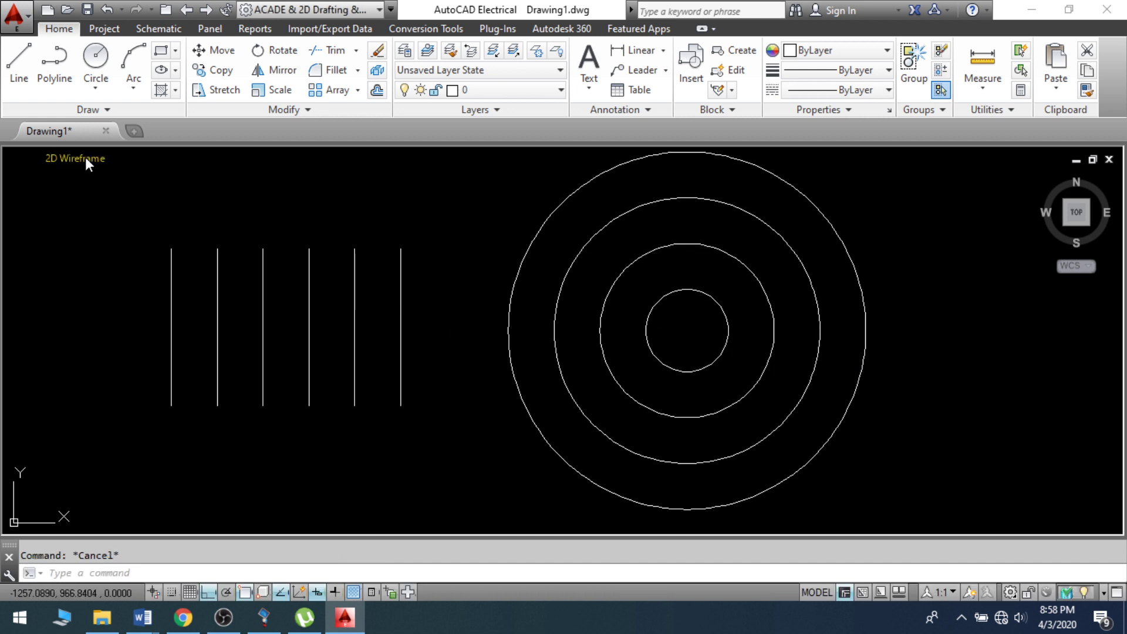
pyautogui.click(94, 177)
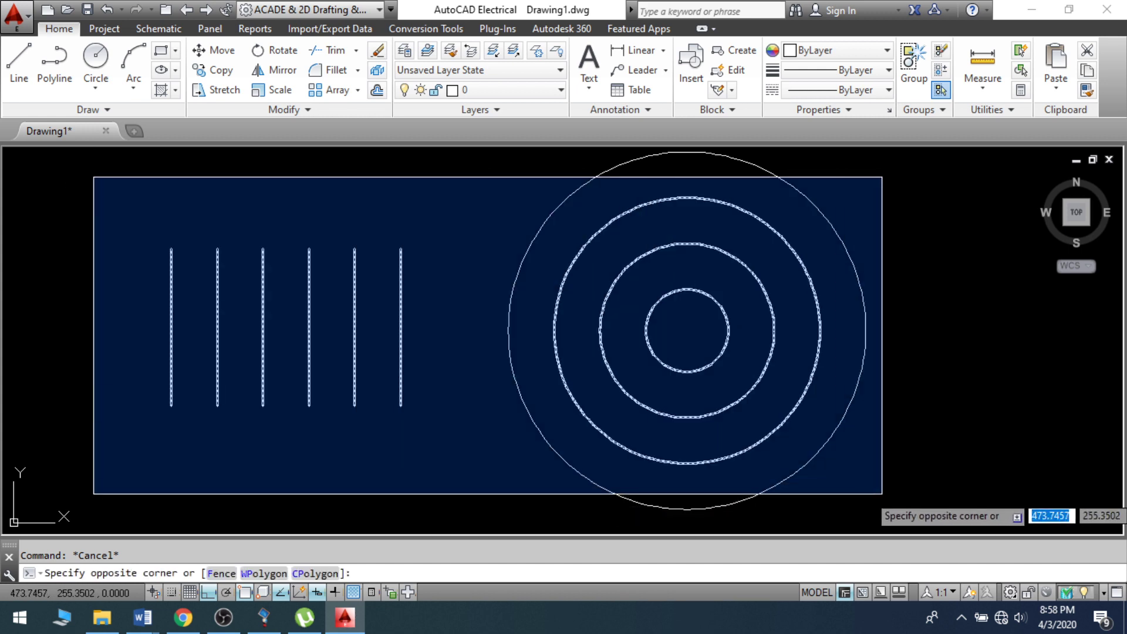
# Select the six lines and four circles, erase them, and zoom to extents.
pyautogui.click(1026, 526)
pyautogui.click(442, 317)
pyautogui.write('e')
pyautogui.press('Return')
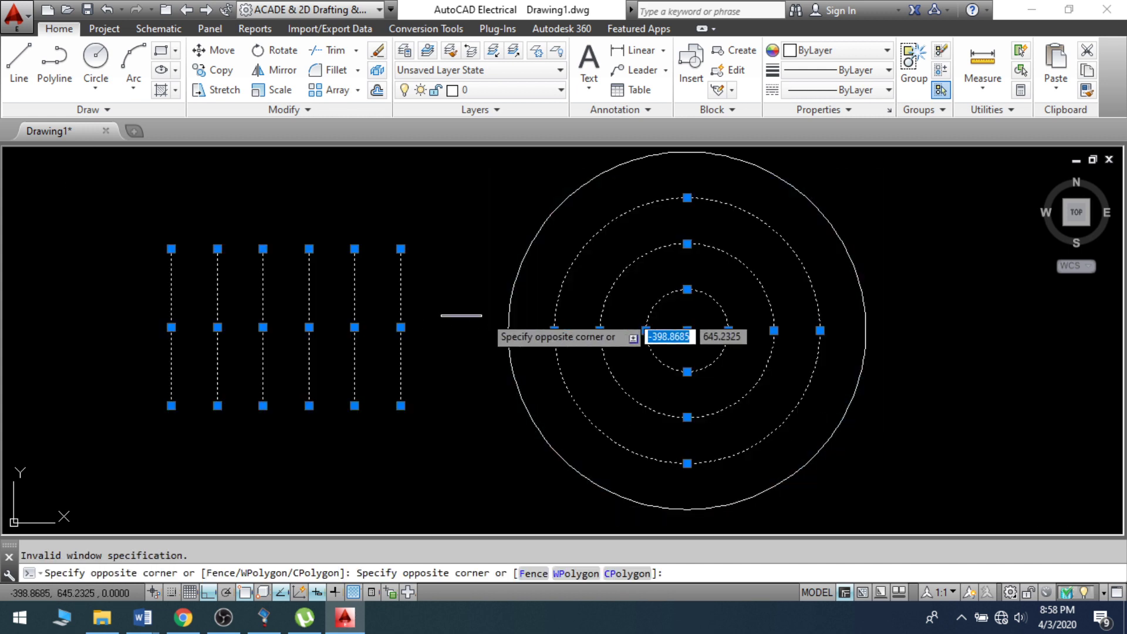
pyautogui.click(511, 334)
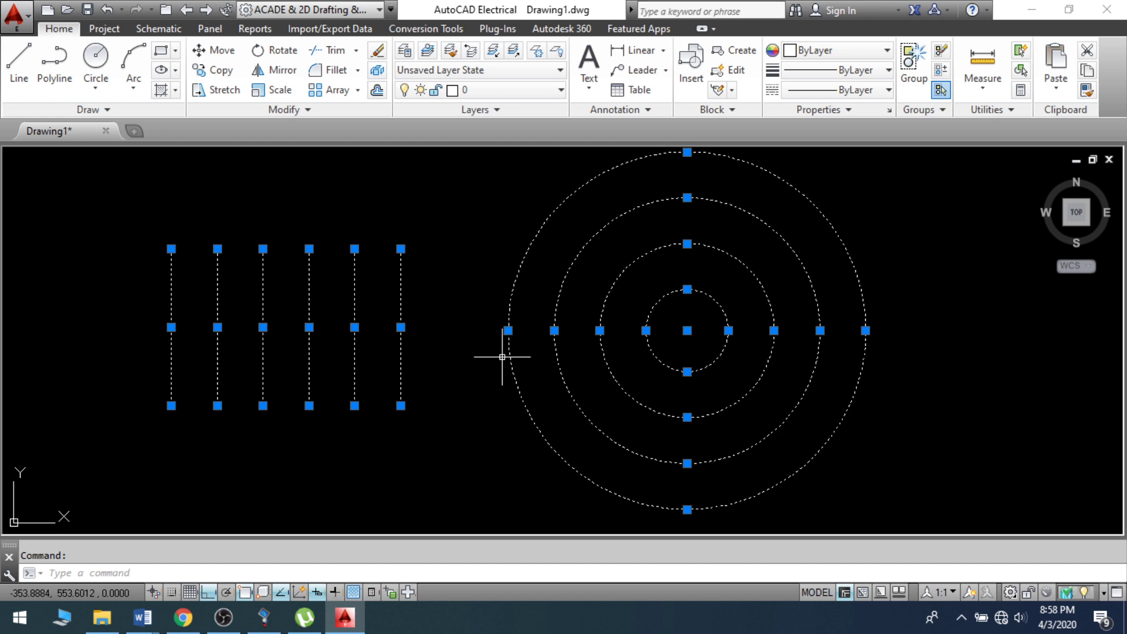
pyautogui.write('e')
pyautogui.press('Return')
pyautogui.middleClick(433, 294)
pyautogui.middleClick(433, 294)
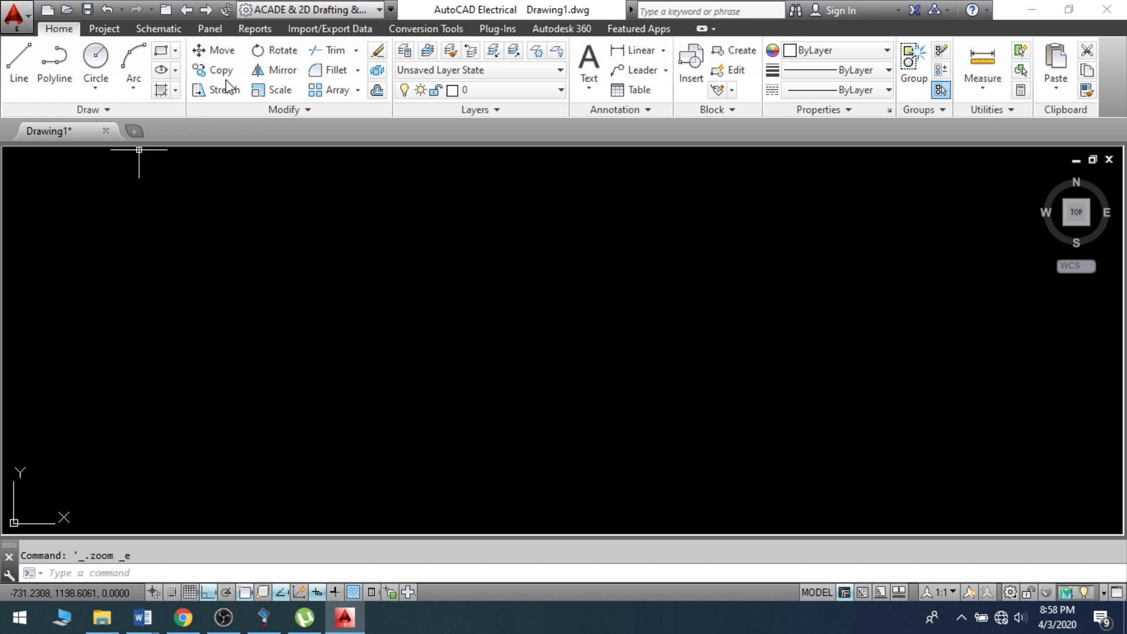
# Draw a circle by picking its centre and radius.
pyautogui.write('c')
pyautogui.press('Return')
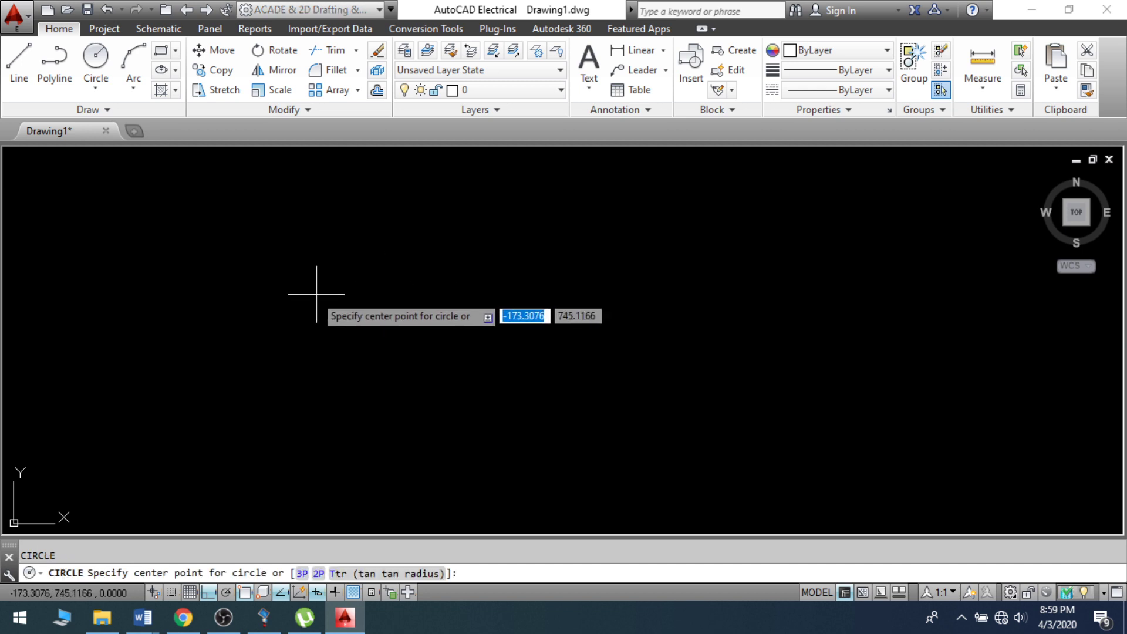
pyautogui.click(180, 298)
pyautogui.click(189, 348)
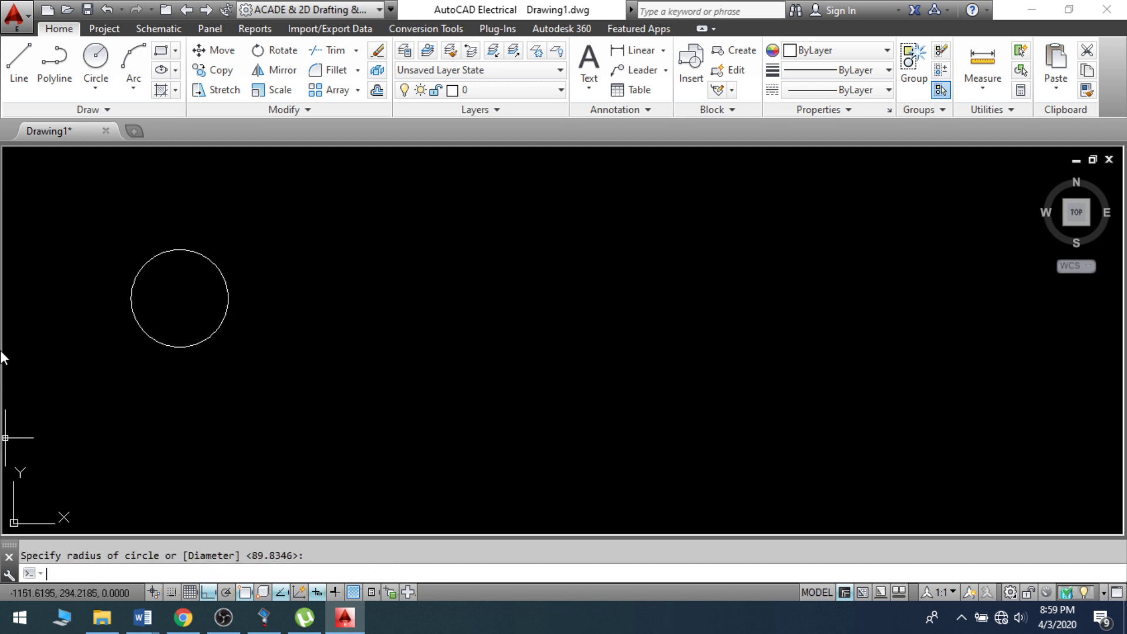
# Move the circle from its centre diagonally down-right, with Ortho turned off.
pyautogui.write('m')
pyautogui.press('Return')
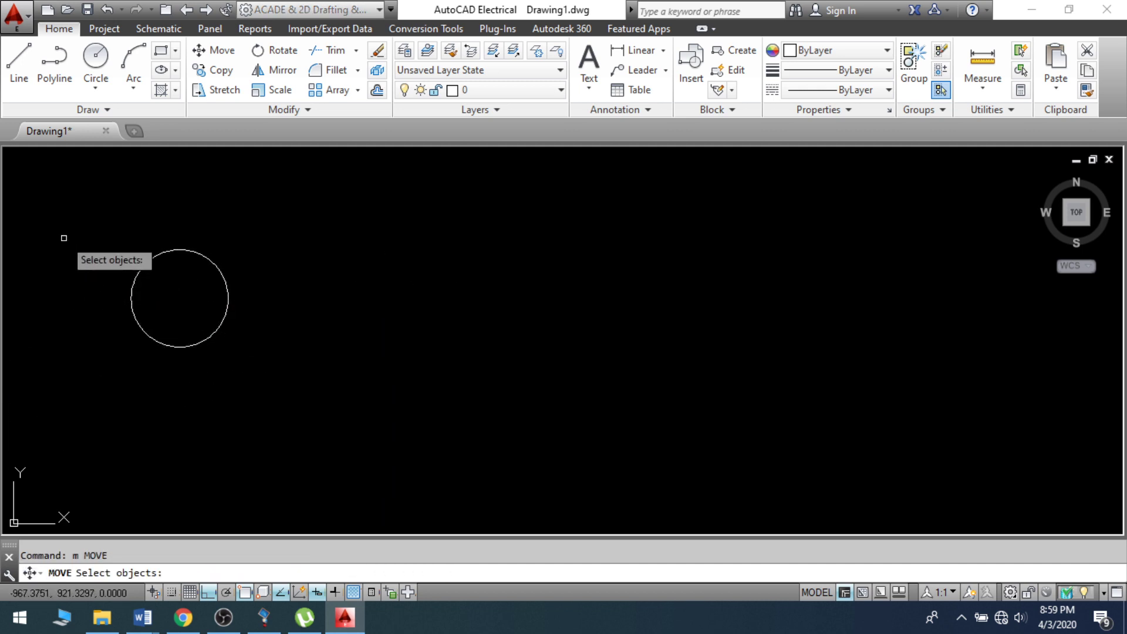
pyautogui.press('Escape')
pyautogui.write('M')
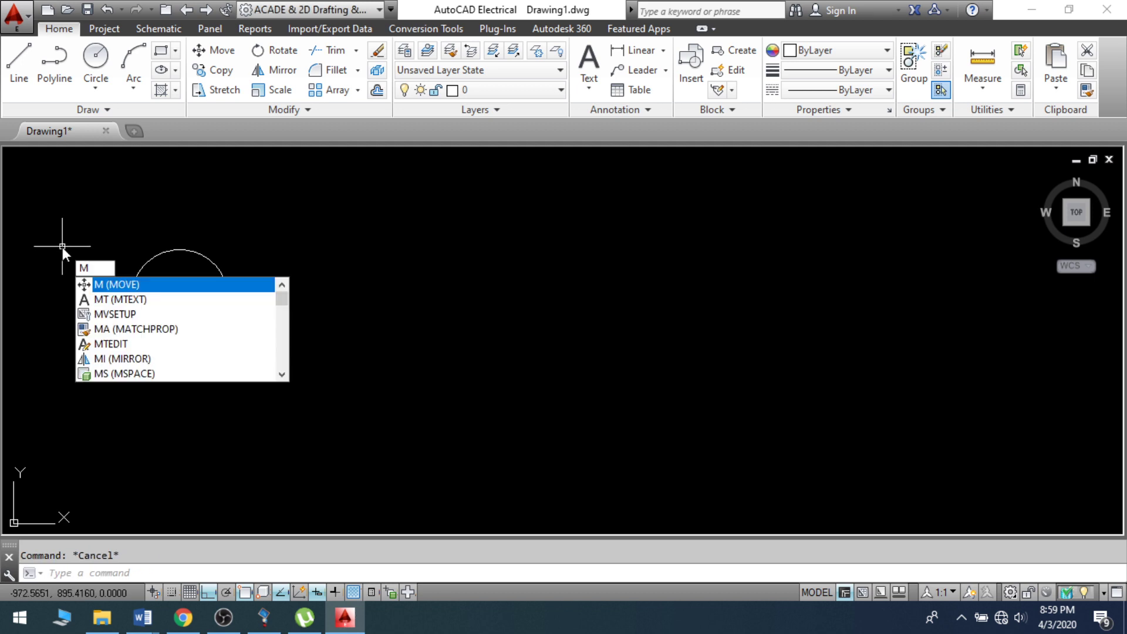
pyautogui.press('Return')
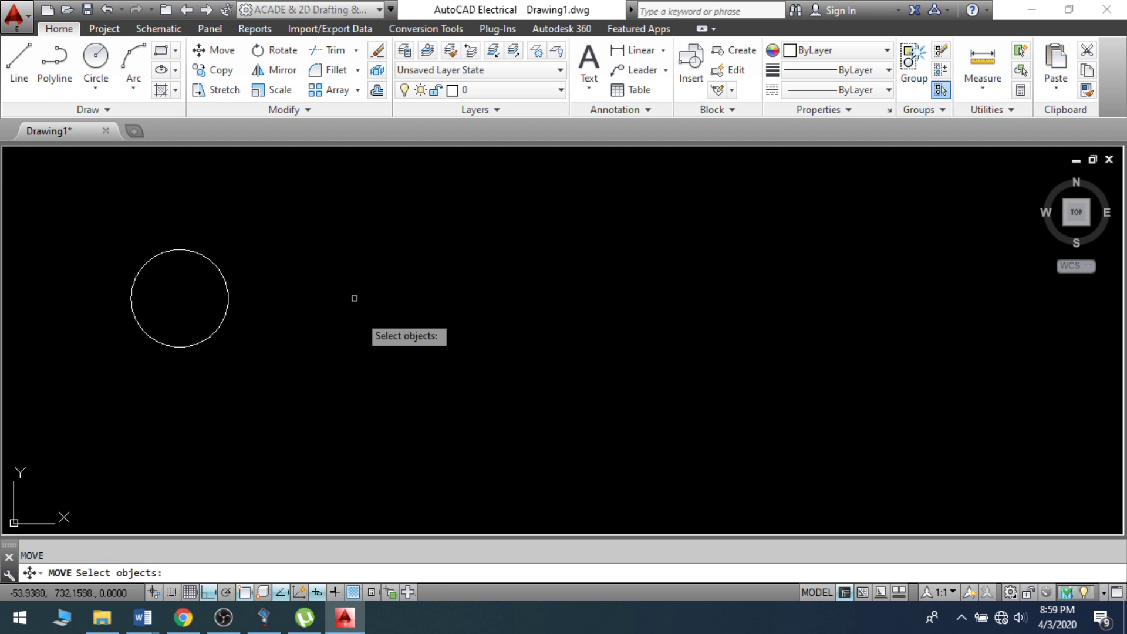
pyautogui.click(91, 203)
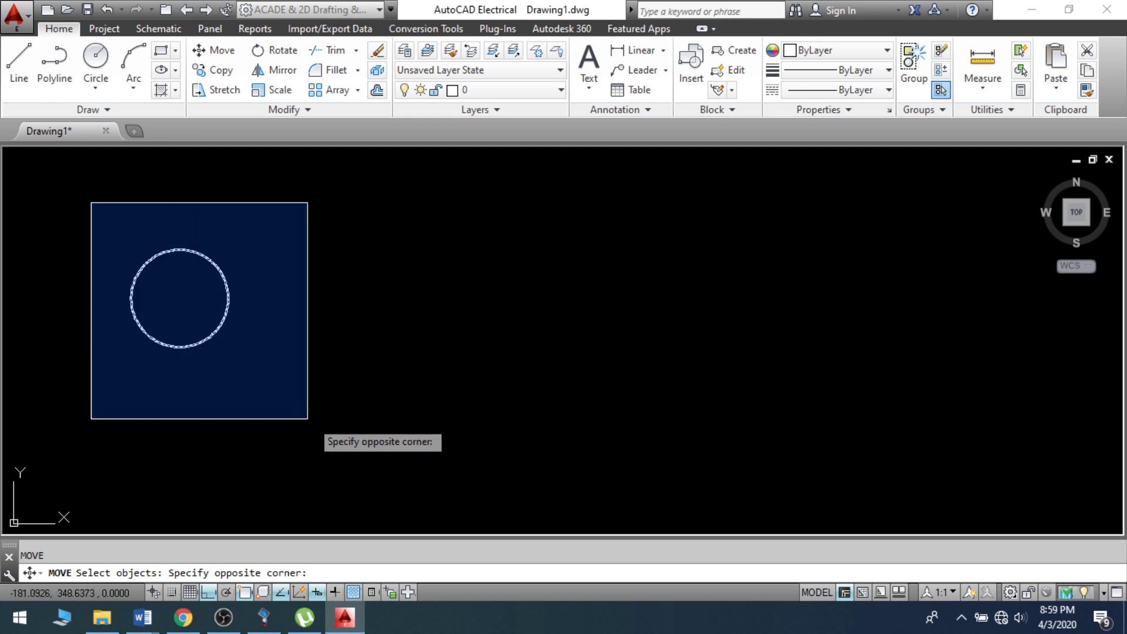
pyautogui.click(382, 437)
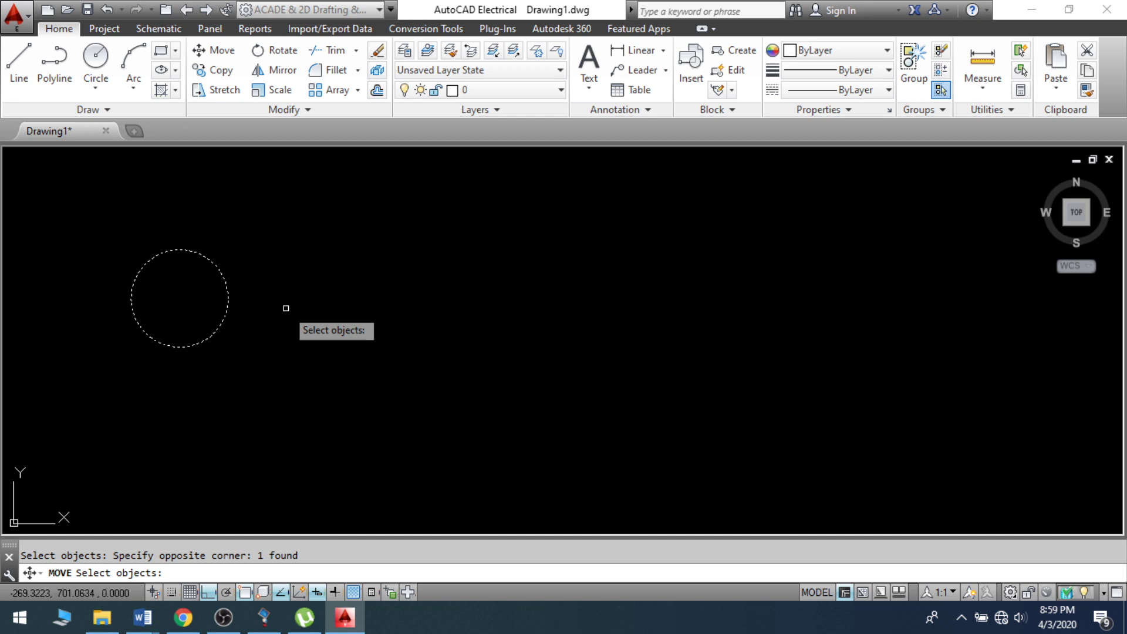
pyautogui.press('Return')
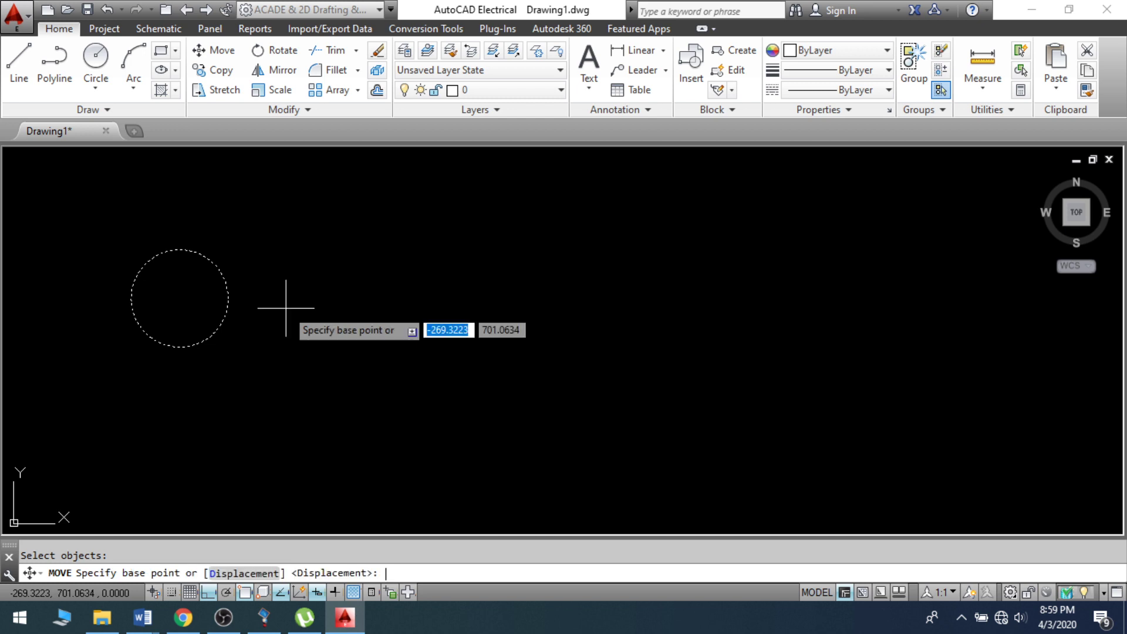
pyautogui.click(179, 298)
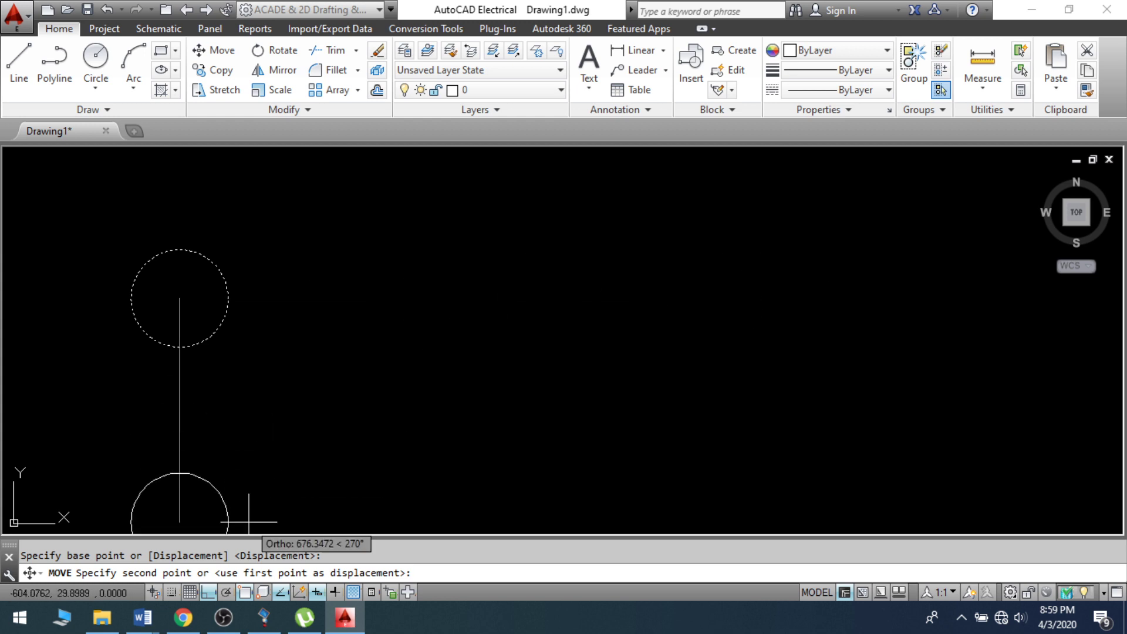
pyautogui.click(209, 592)
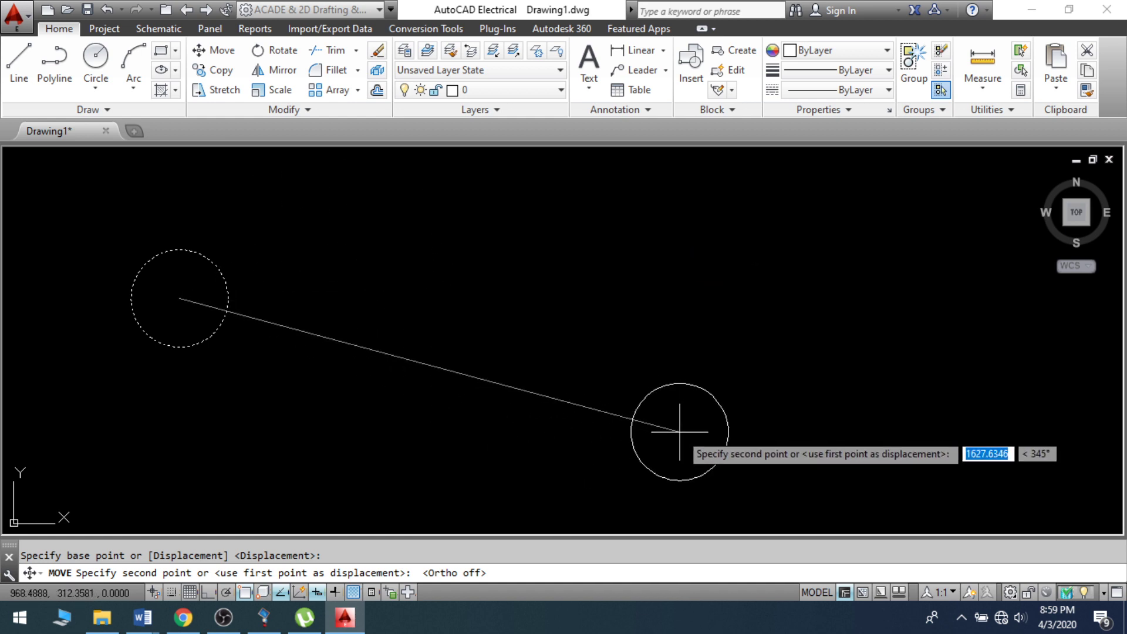
pyautogui.click(648, 424)
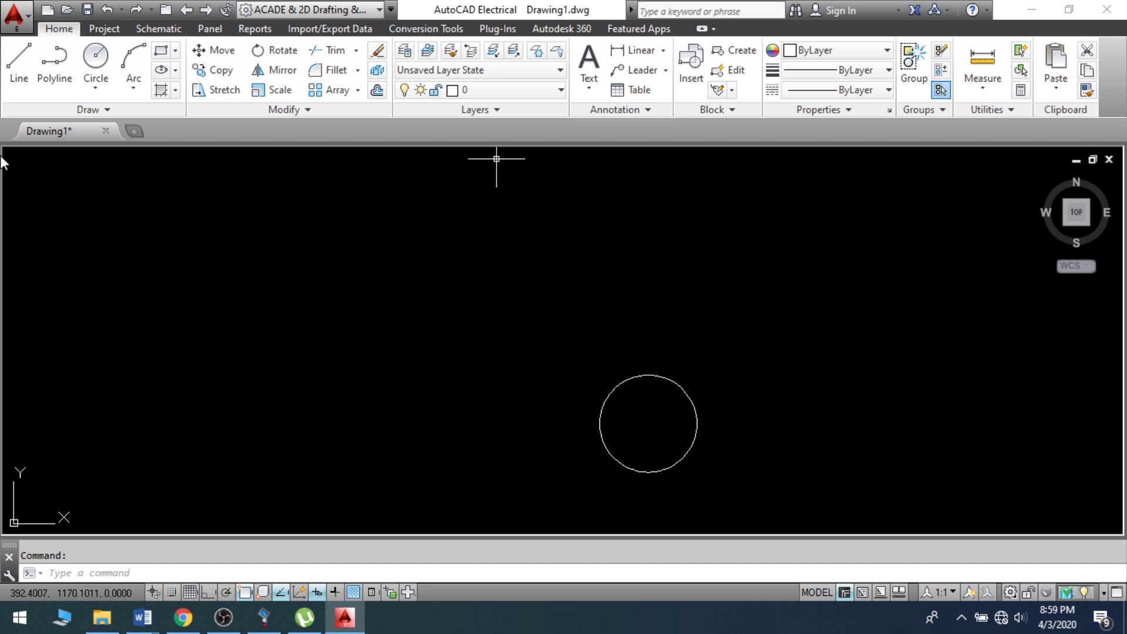
pyautogui.scroll(-5, 316, 215)
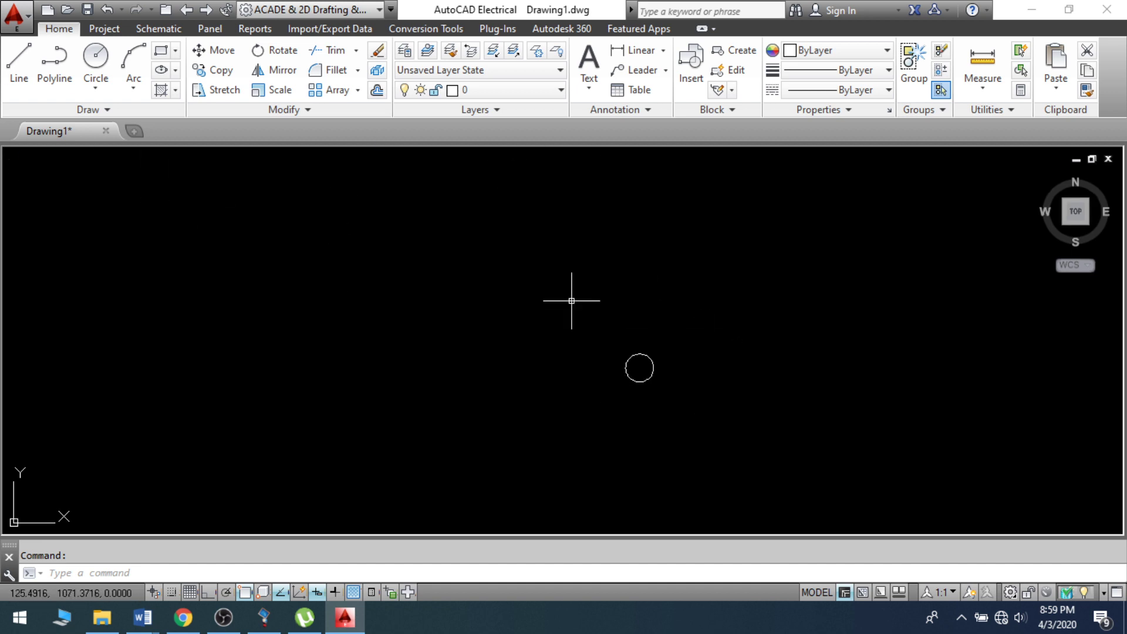
# Window-select the moved circle, erase it, and zoom to the drawing extents.
pyautogui.click(505, 280)
pyautogui.click(827, 455)
pyautogui.write('e')
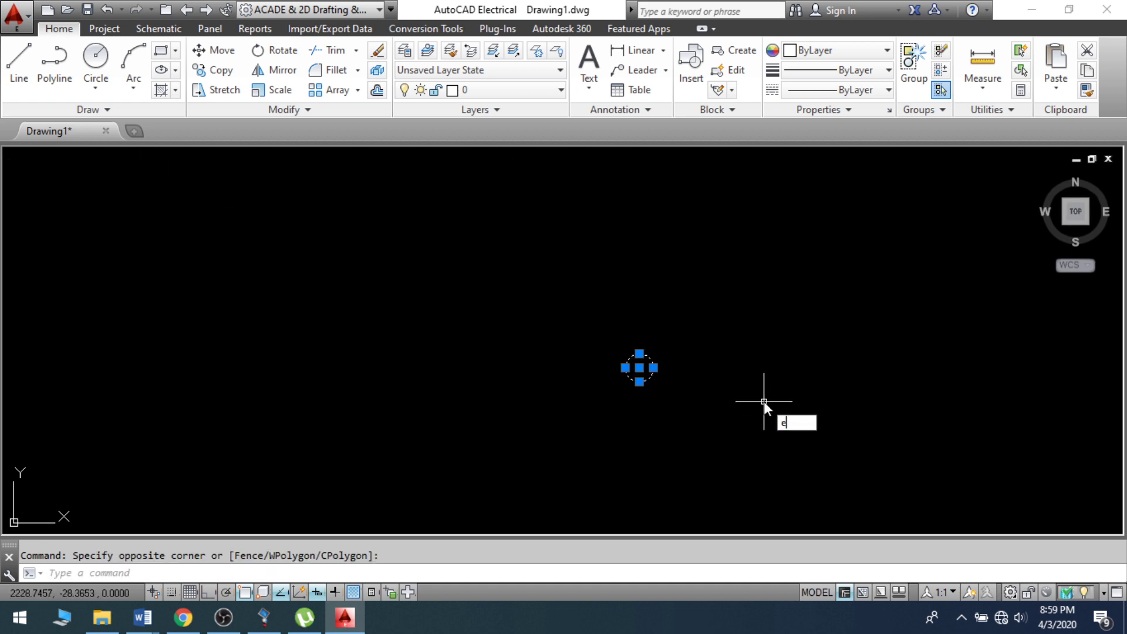
pyautogui.press('Return')
pyautogui.middleClick(370, 372)
pyautogui.middleClick(370, 372)
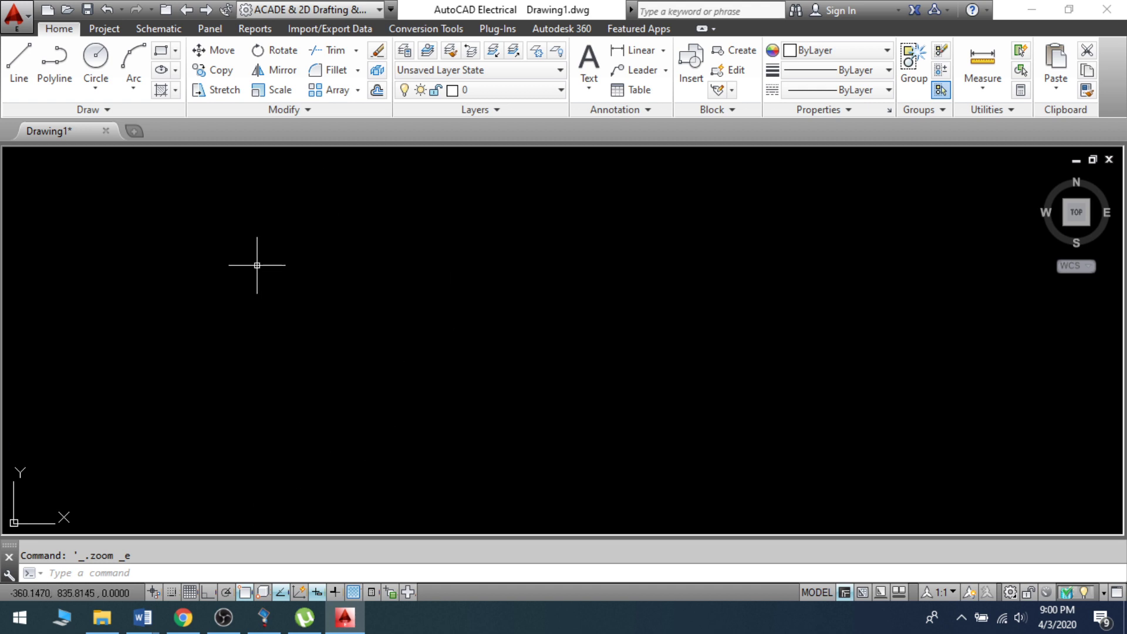
pyautogui.write('l')
pyautogui.press('Return')
# Draw a horizontal line.
pyautogui.click(483, 386)
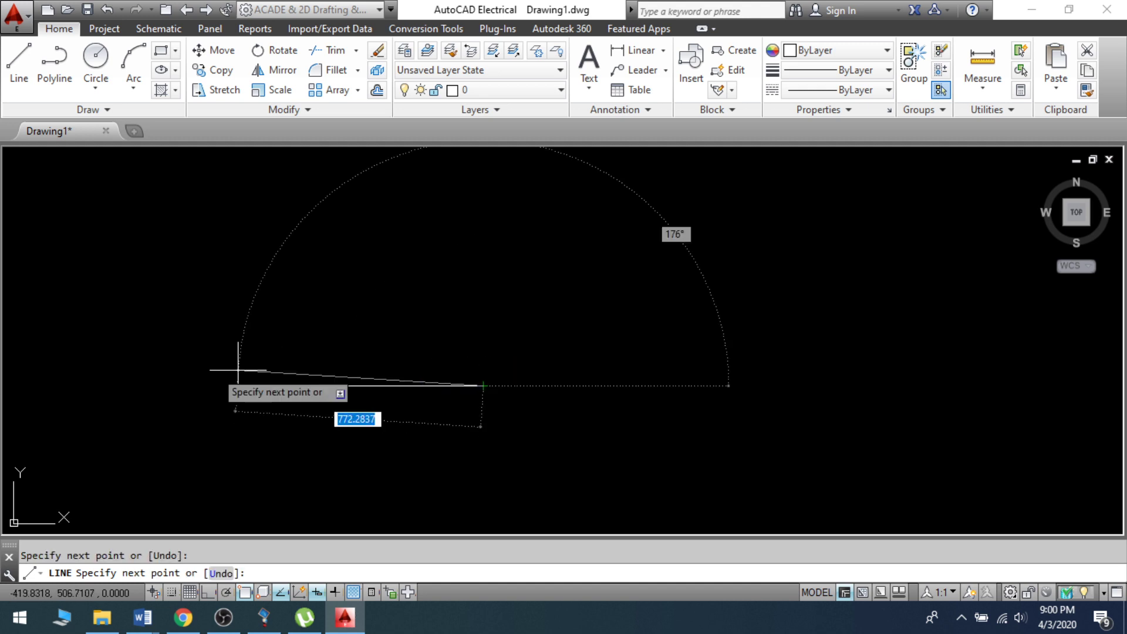
pyautogui.click(285, 386)
pyautogui.press('Escape')
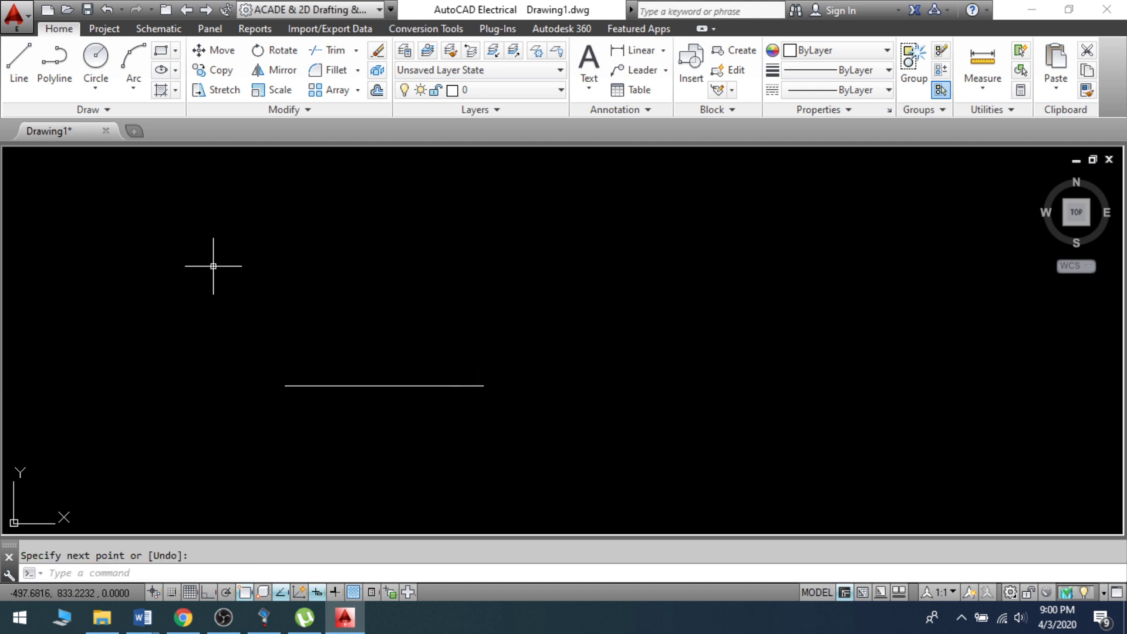
# Rotate the line 30 degrees about its left endpoint.
pyautogui.write('ro')
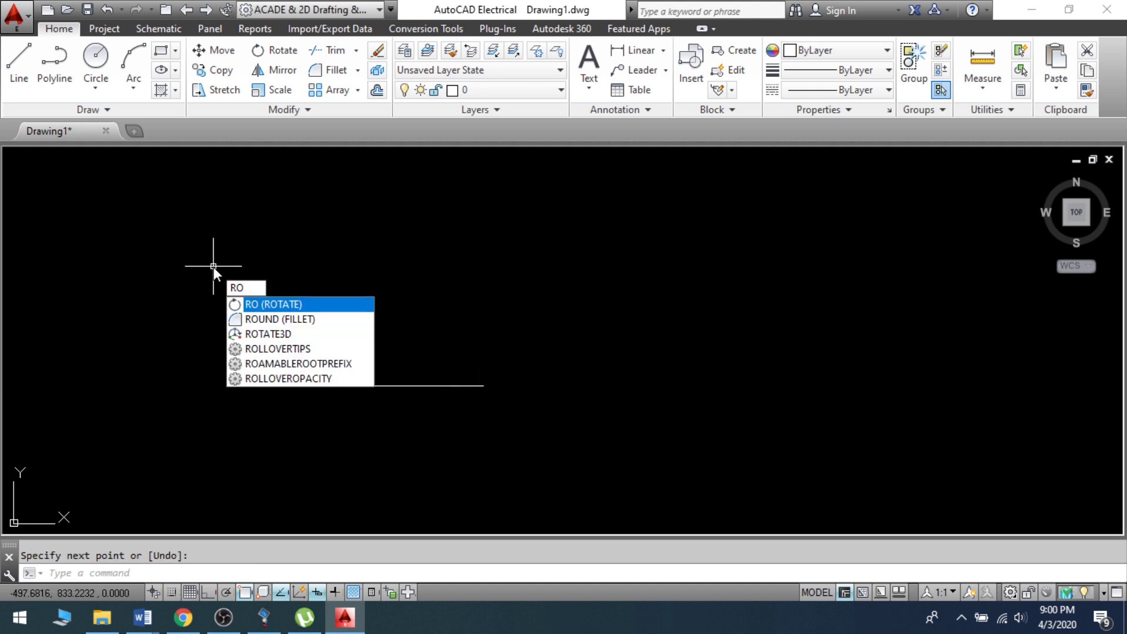
pyautogui.press('Return')
pyautogui.click(213, 266)
pyautogui.click(581, 445)
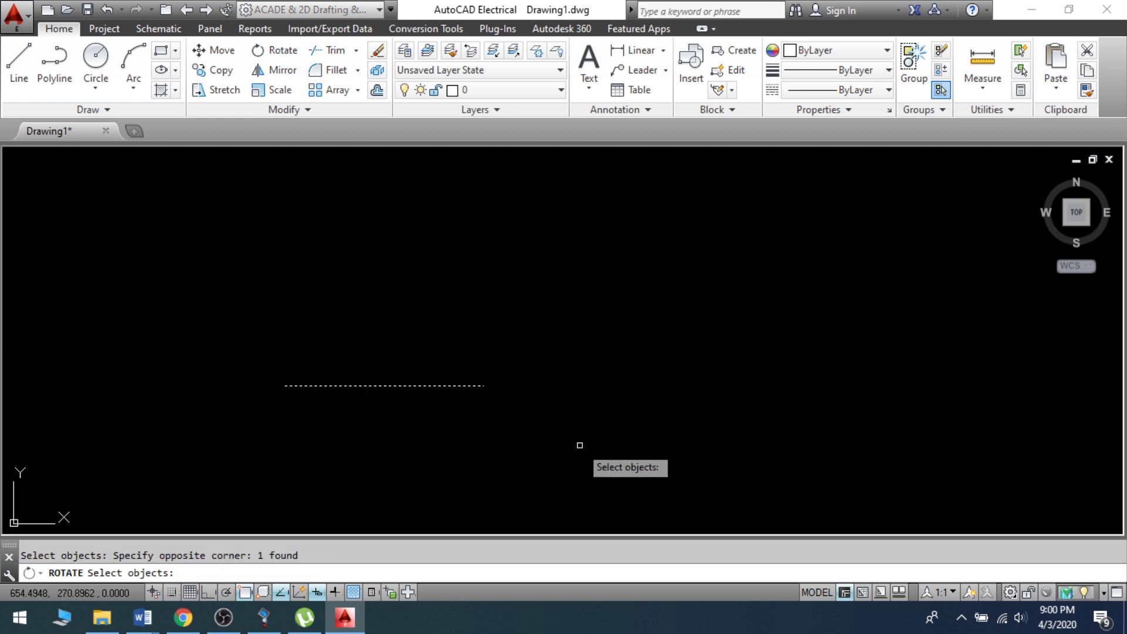
pyautogui.press('Return')
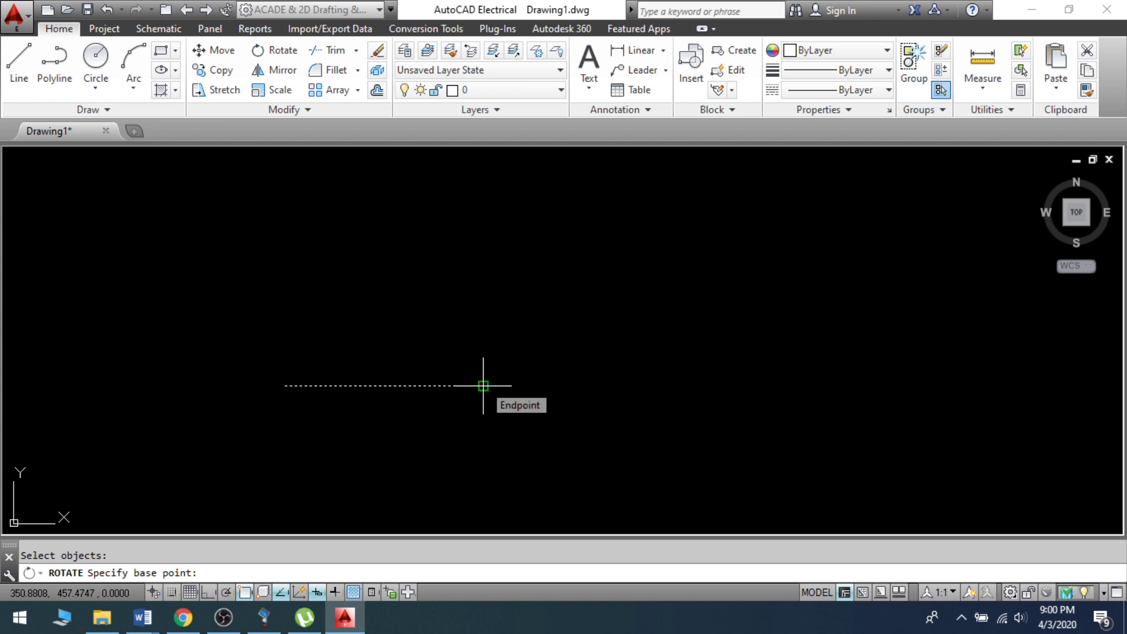
pyautogui.click(286, 386)
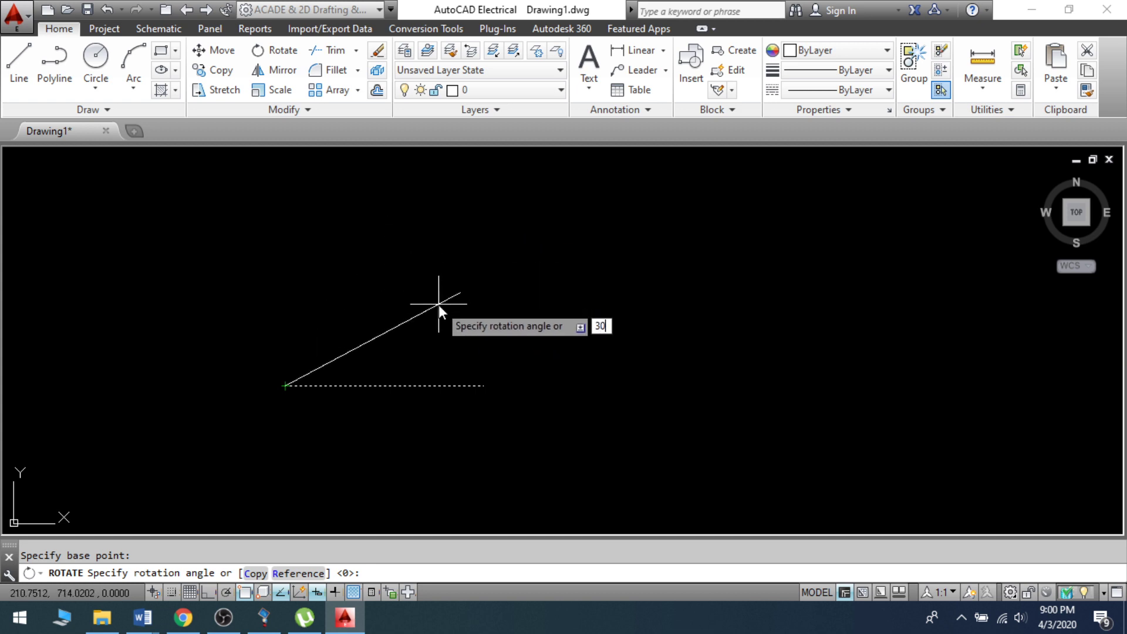
pyautogui.press('Return')
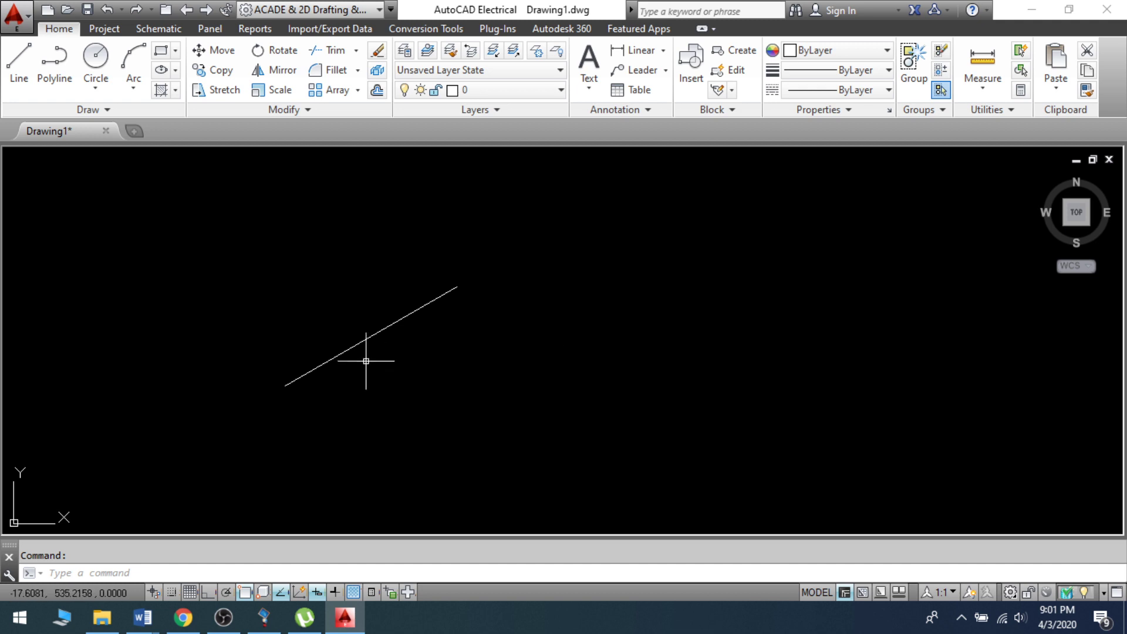
# Cancel the grip stretch, then window-select the rotated line and erase it.
pyautogui.click(361, 341)
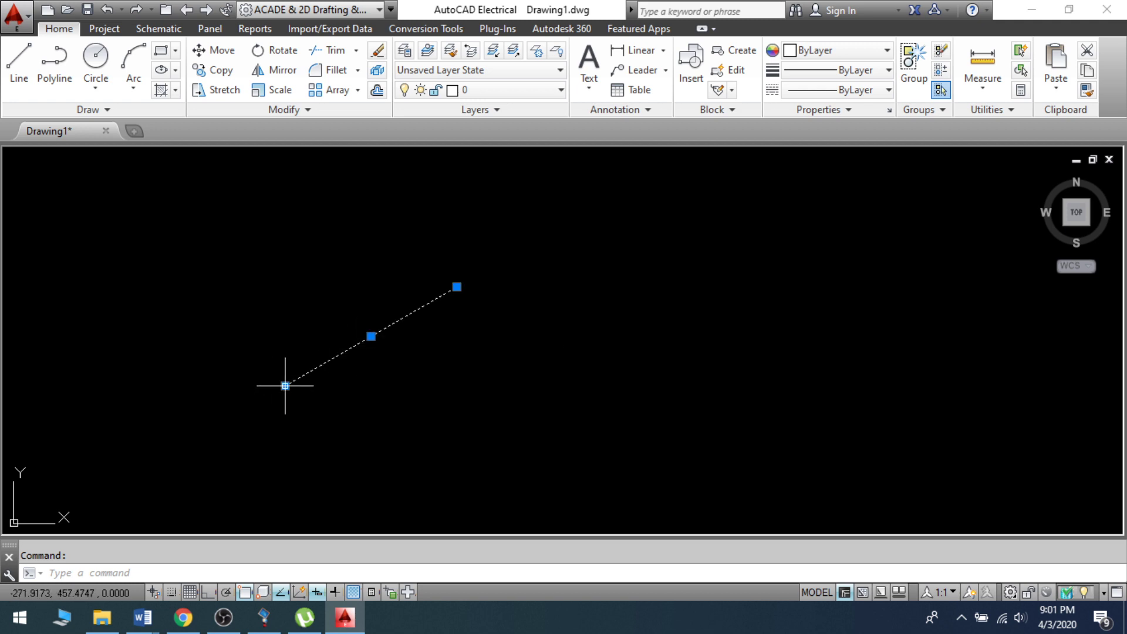
pyautogui.moveTo(285, 386)
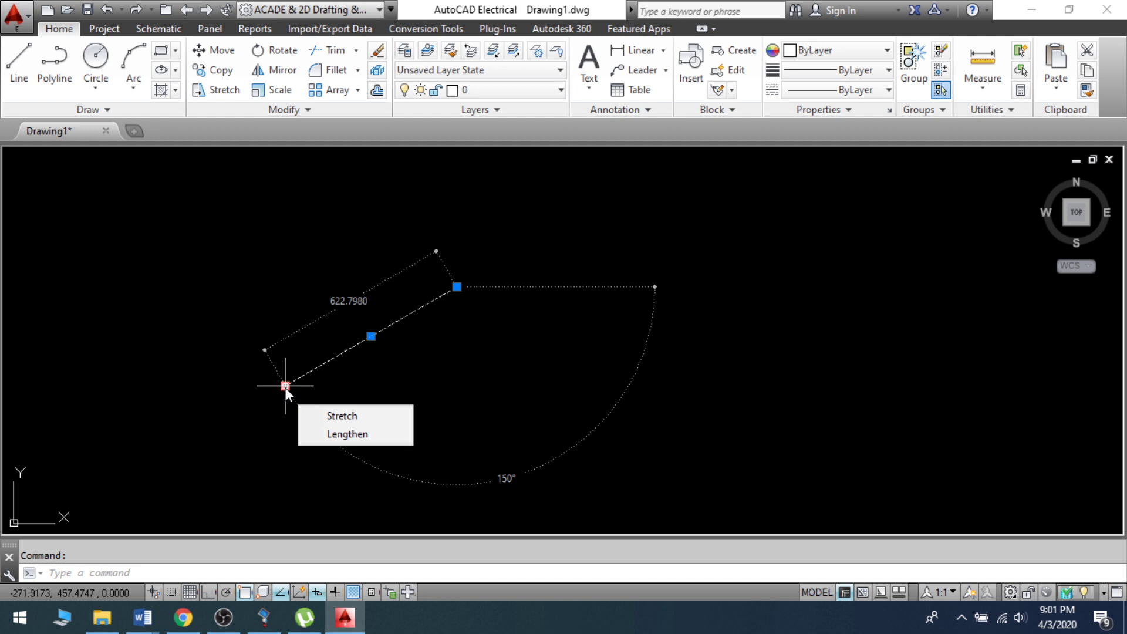
pyautogui.click(285, 386)
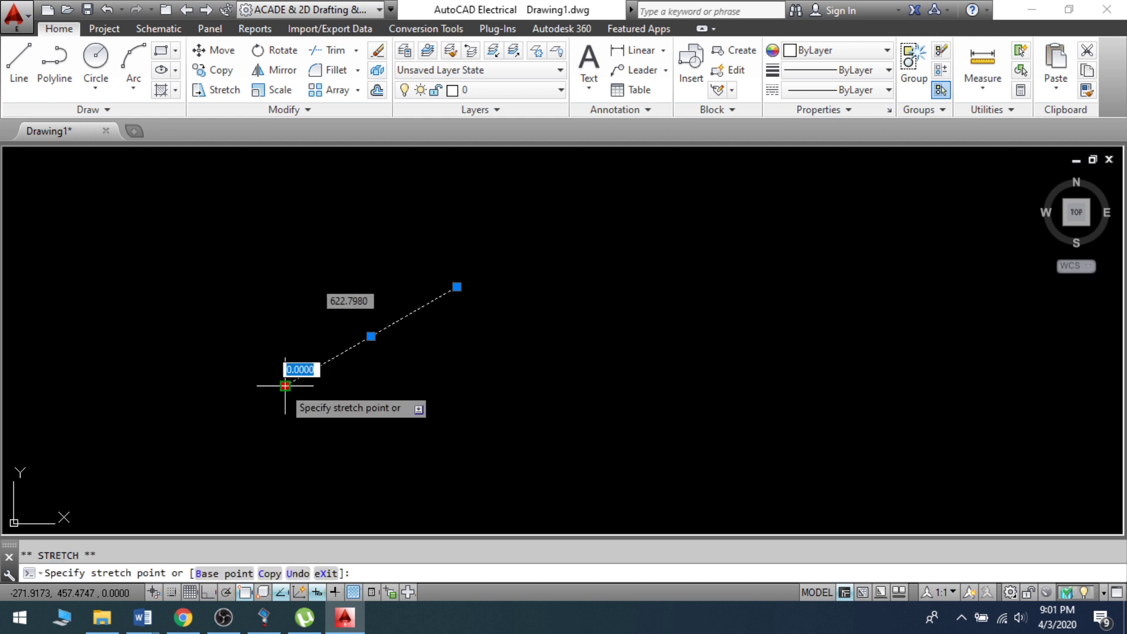
pyautogui.press('Escape')
pyautogui.press('Escape')
pyautogui.click(163, 182)
pyautogui.click(651, 466)
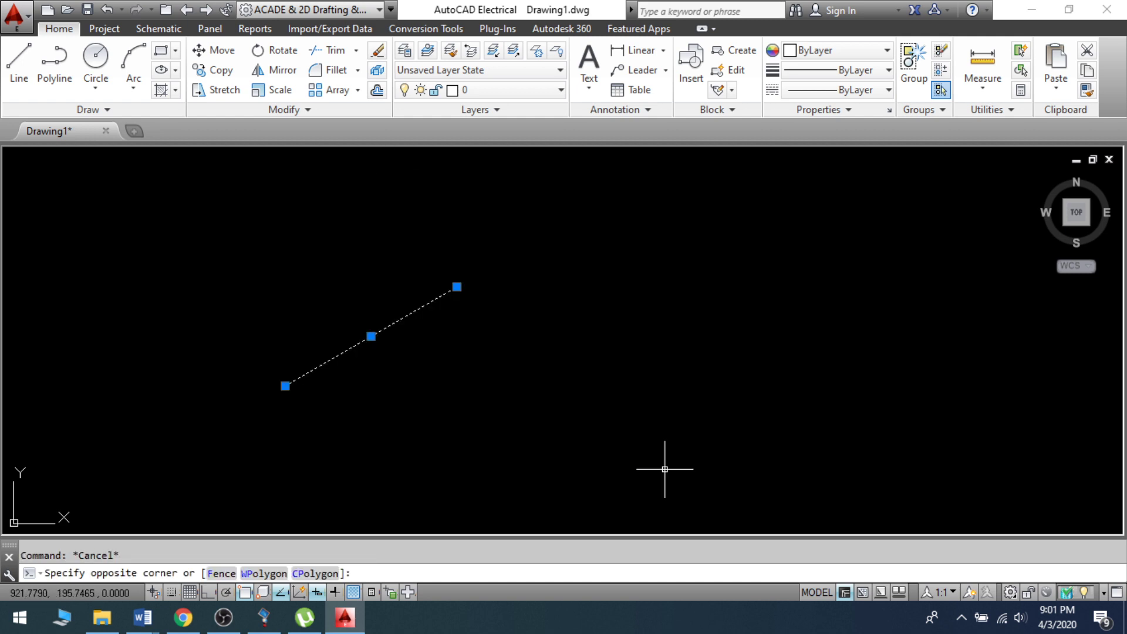
pyautogui.write('e')
pyautogui.press('Return')
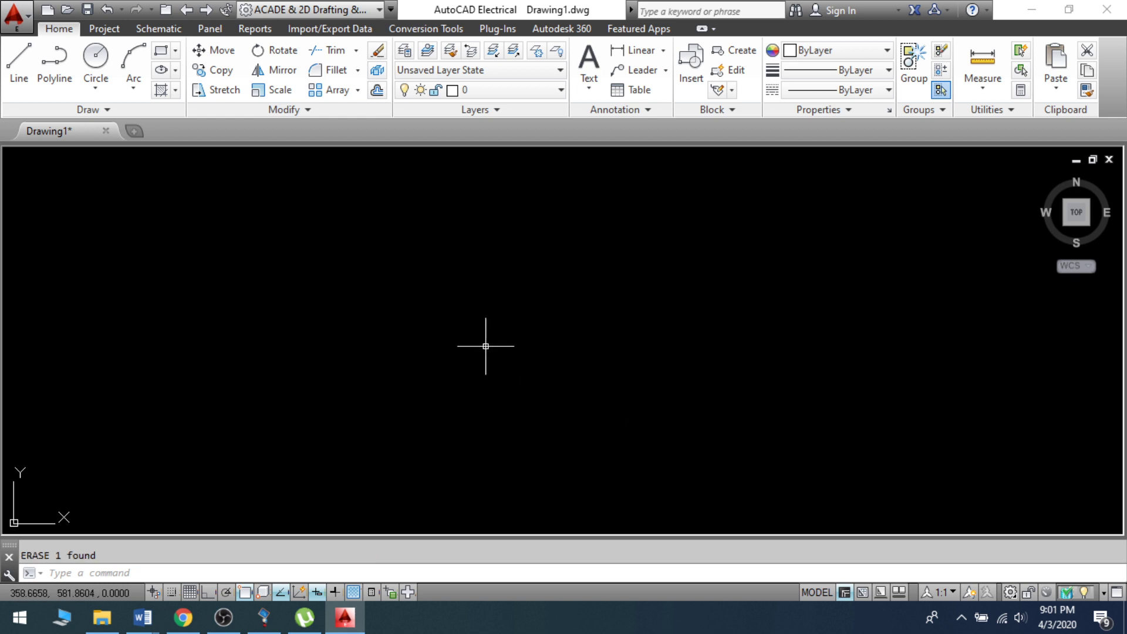
pyautogui.write('l')
pyautogui.press('Return')
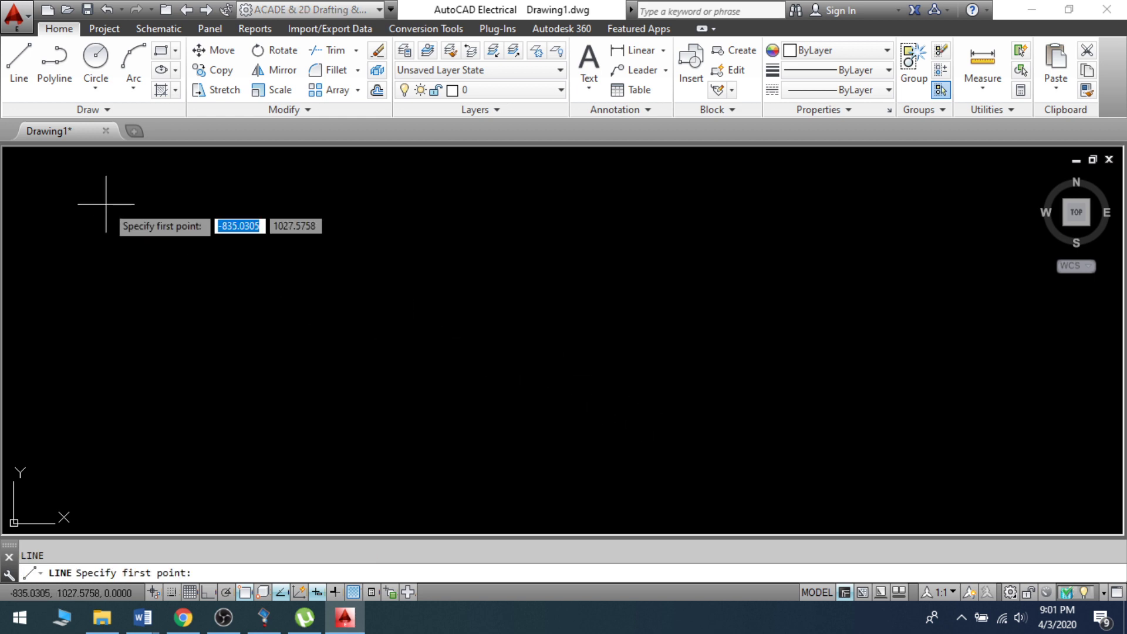
# With Ortho on, draw a vertical side and horizontal base, closing back to the starting corner.
pyautogui.click(135, 229)
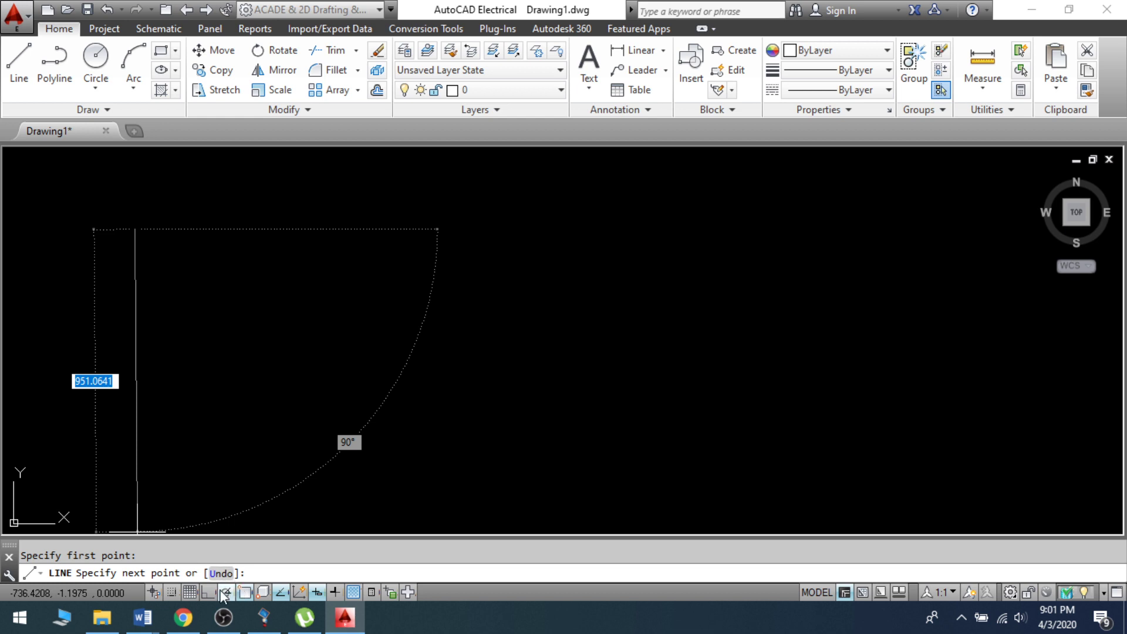
pyautogui.press('F8')
pyautogui.click(194, 330)
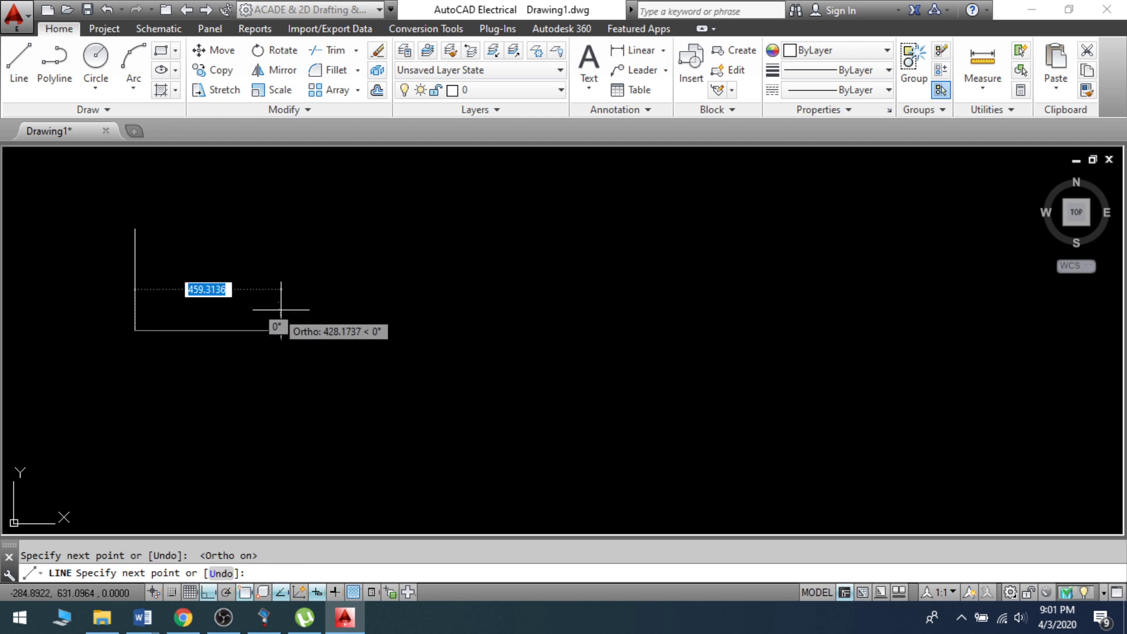
pyautogui.click(304, 300)
pyautogui.click(135, 229)
pyautogui.press('Return')
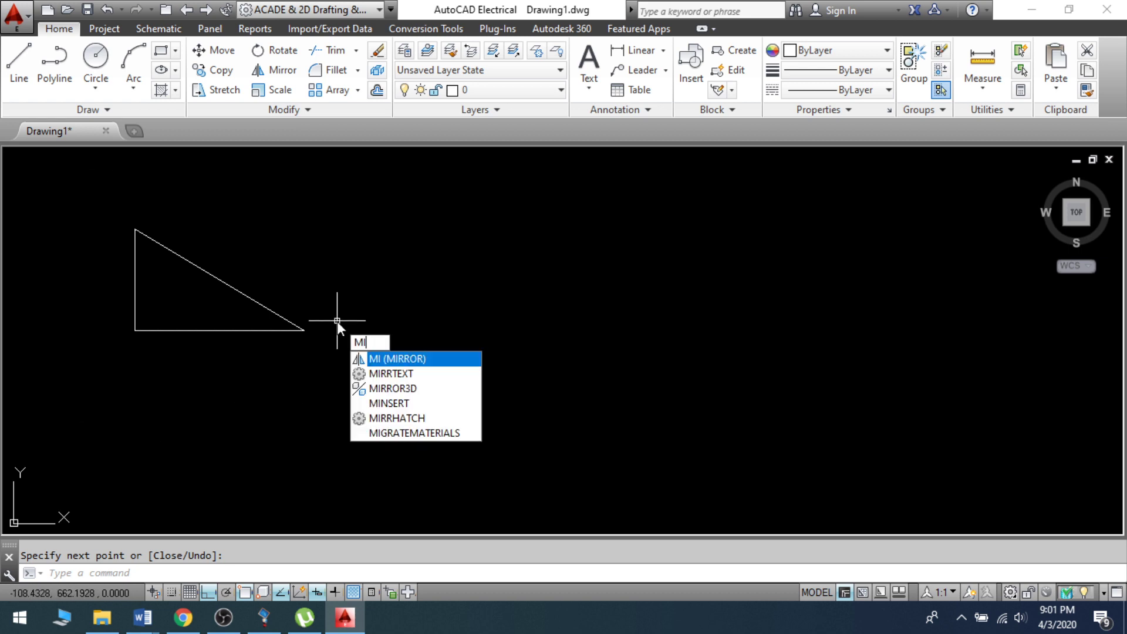
# Mirror the triangle across a vertical line to its right, keeping the original.
pyautogui.click(398, 359)
pyautogui.click(38, 190)
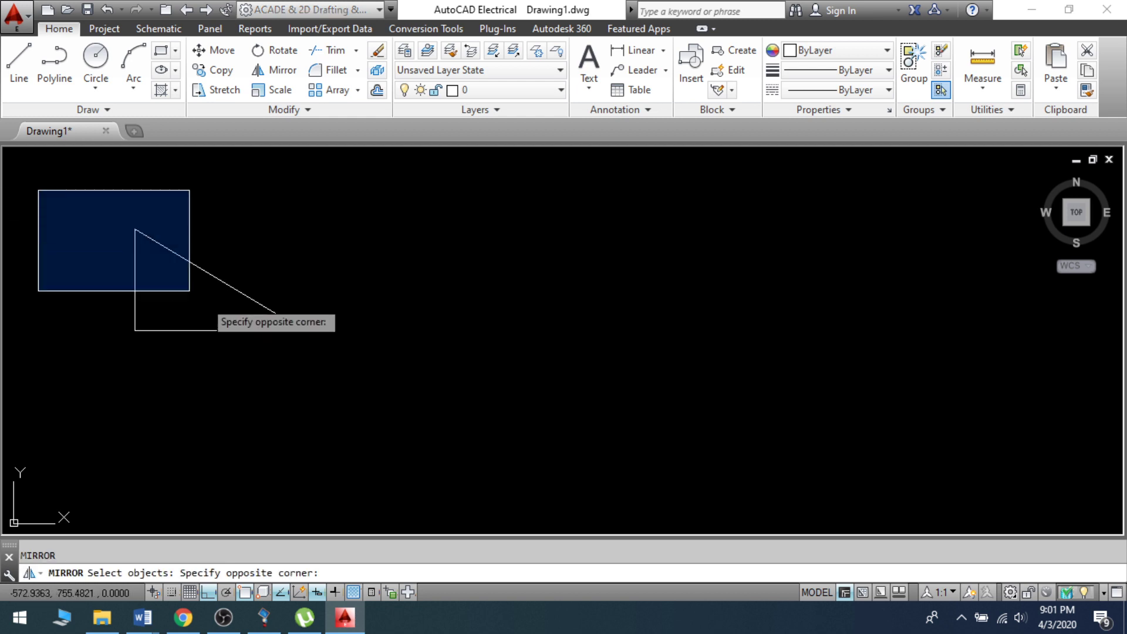
pyautogui.click(423, 379)
pyautogui.press('Return')
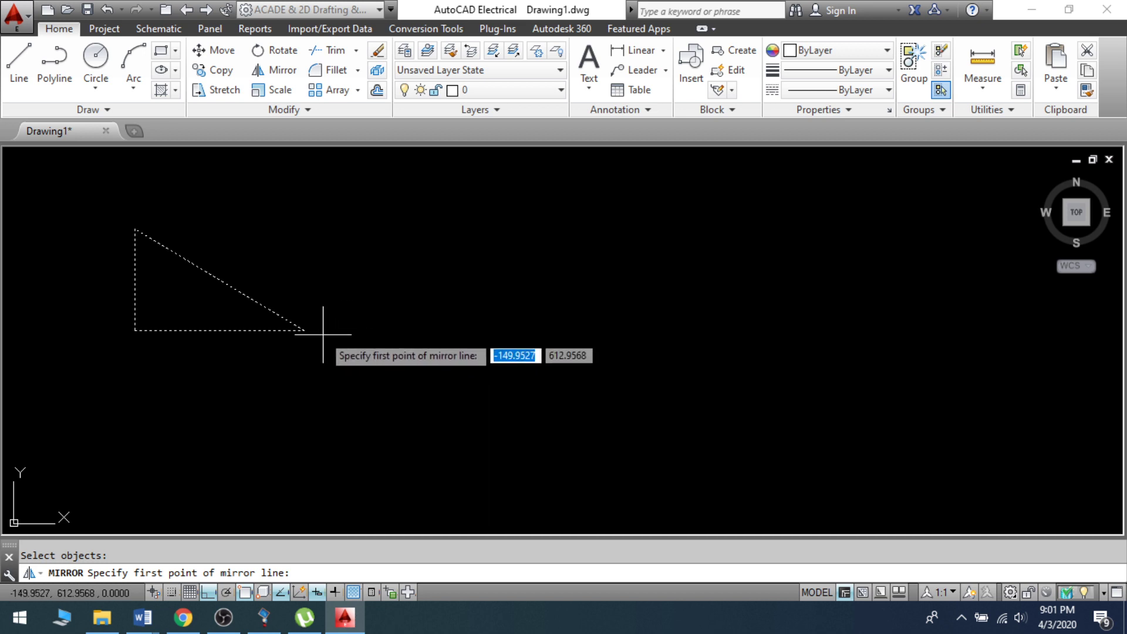
pyautogui.click(359, 329)
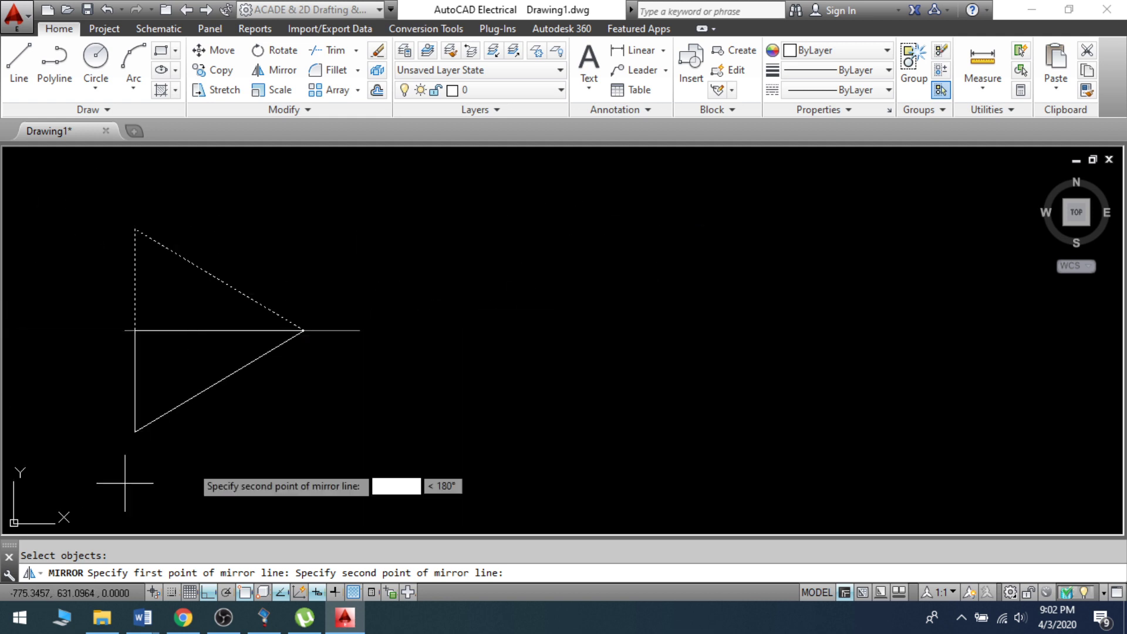
pyautogui.click(436, 216)
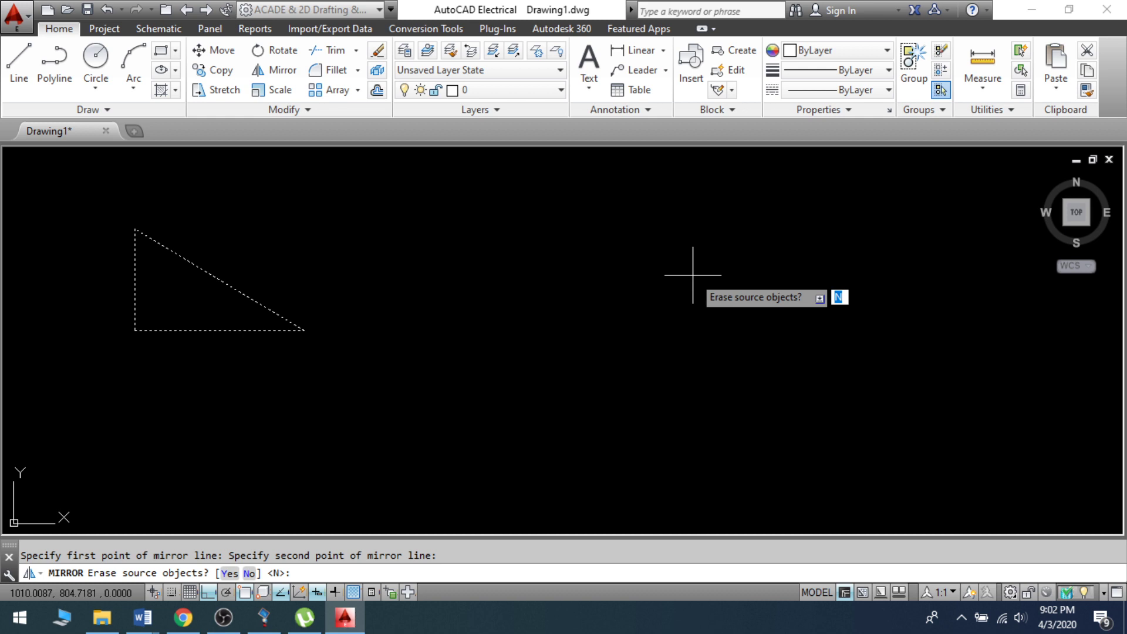
pyautogui.press('Return')
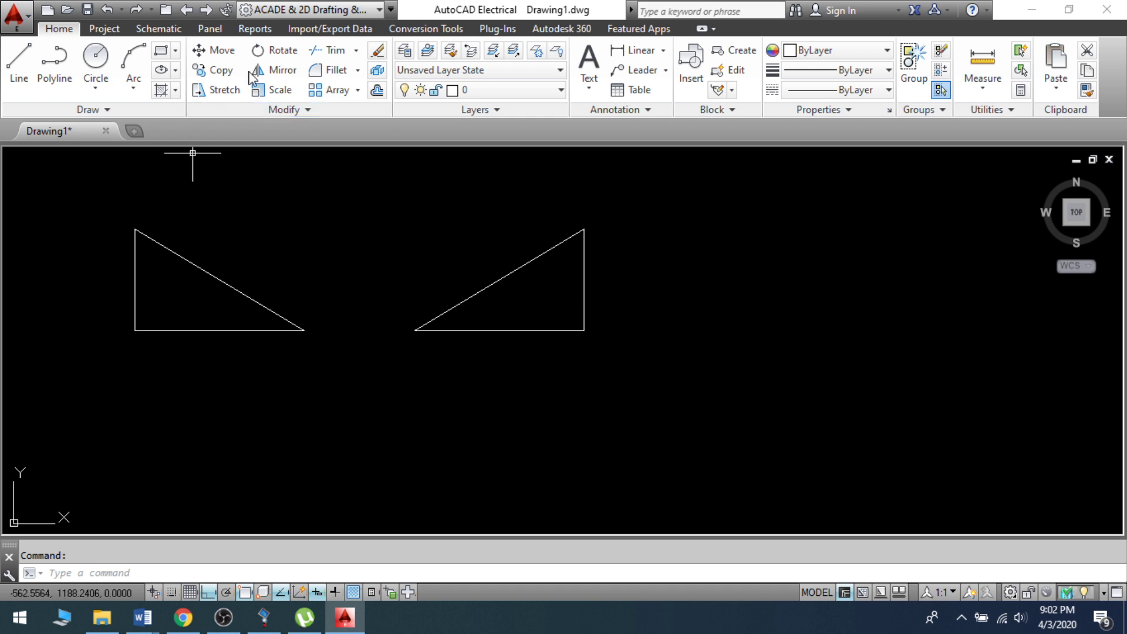
# Window-select the original triangle and its mirrored copy, then delete both.
pyautogui.click(77, 178)
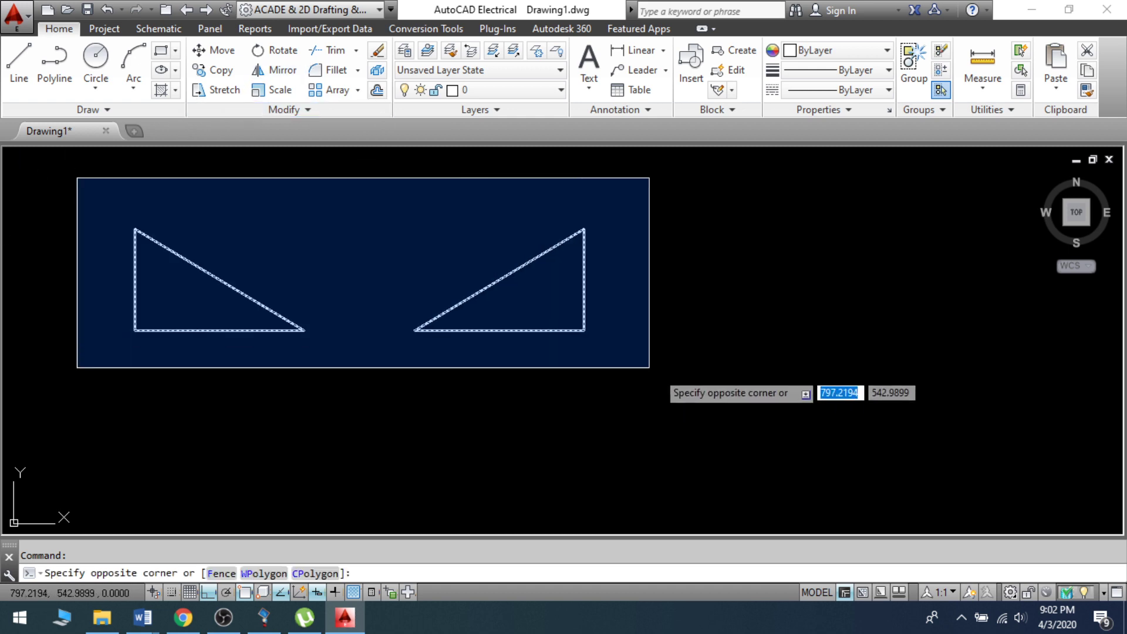
pyautogui.click(608, 411)
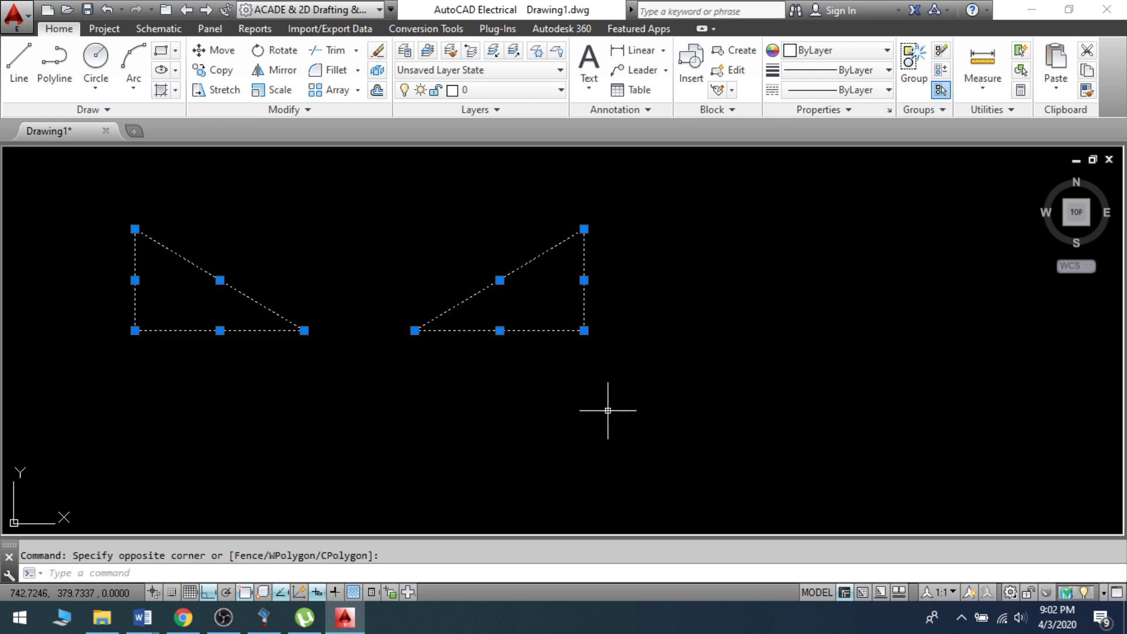
pyautogui.press('Delete')
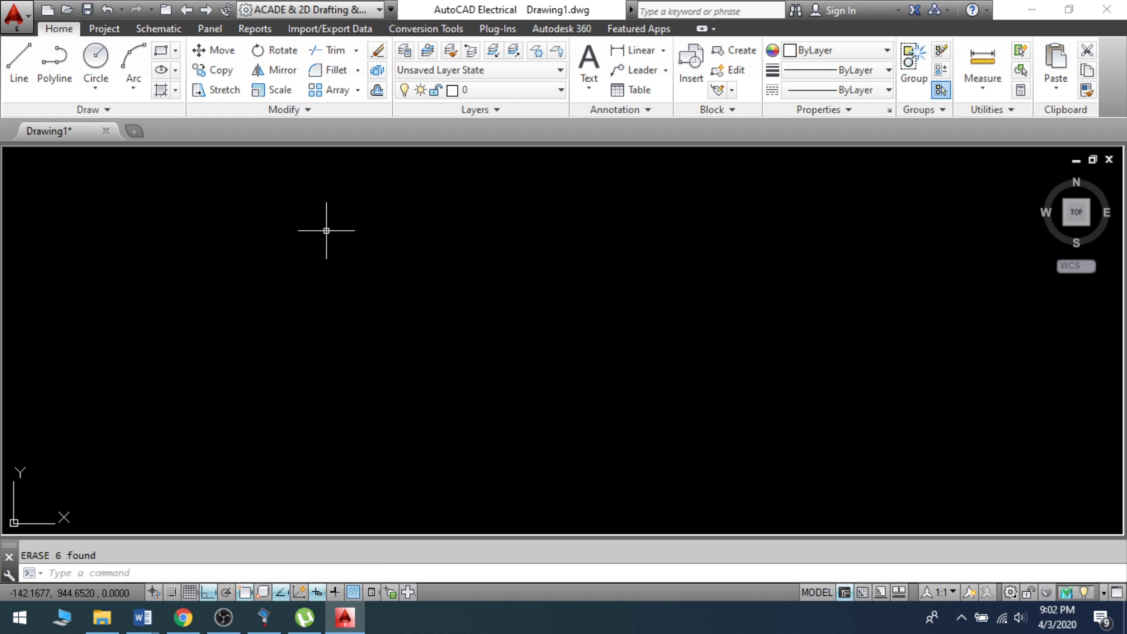
# Run MVSETUP in model space, declining paper space and choosing decimal units.
pyautogui.write('mvsz')
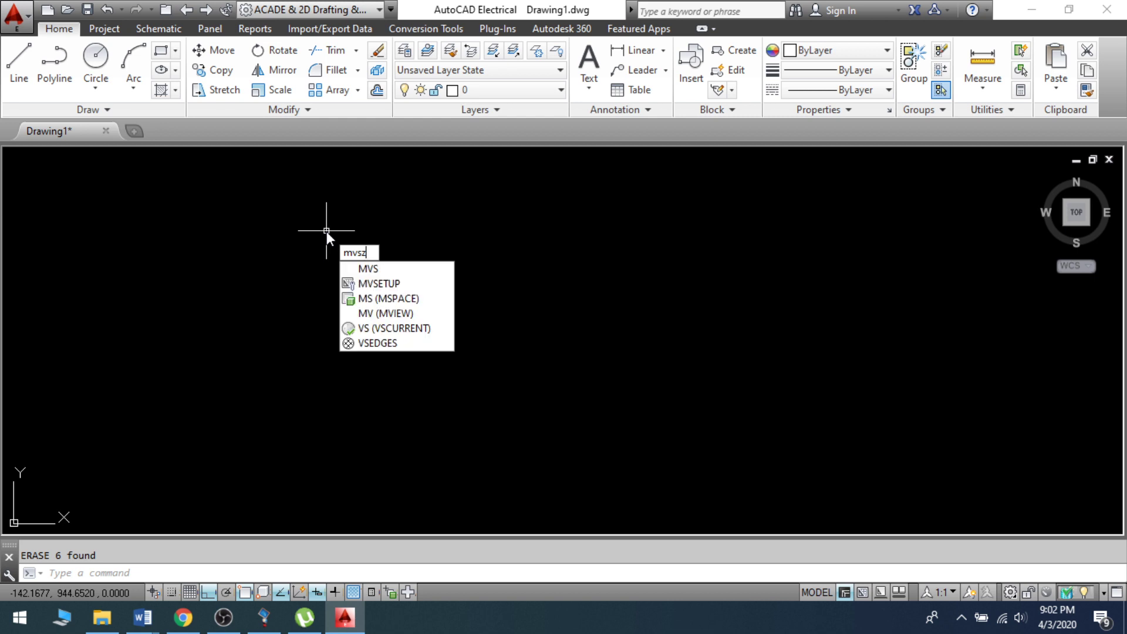
pyautogui.press('BackSpace')
pyautogui.press('BackSpace')
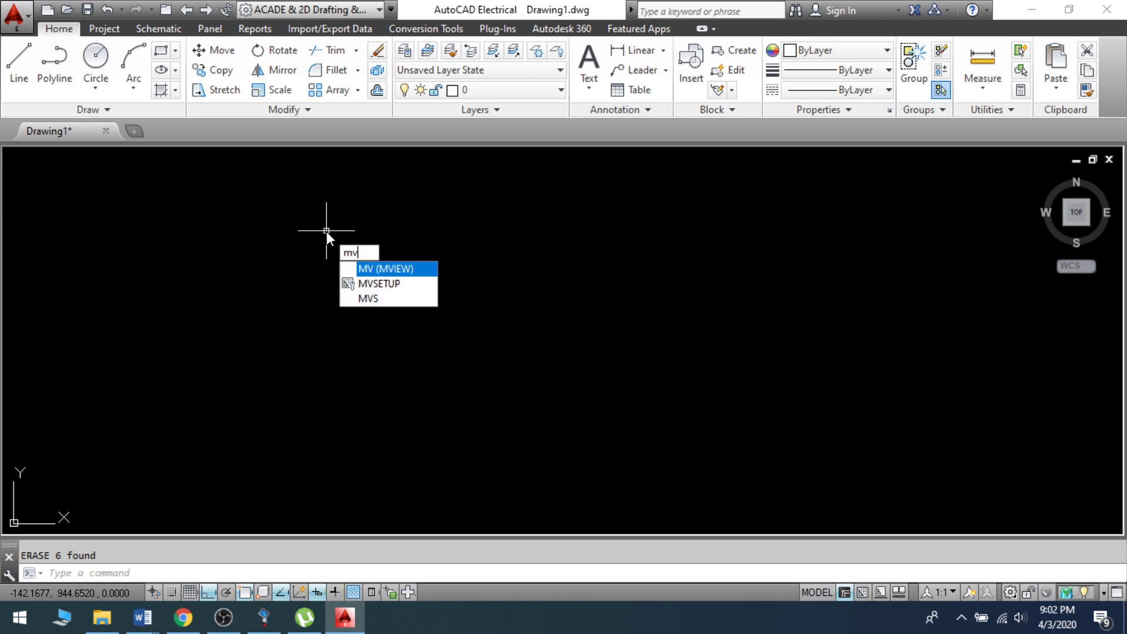
pyautogui.press('Down')
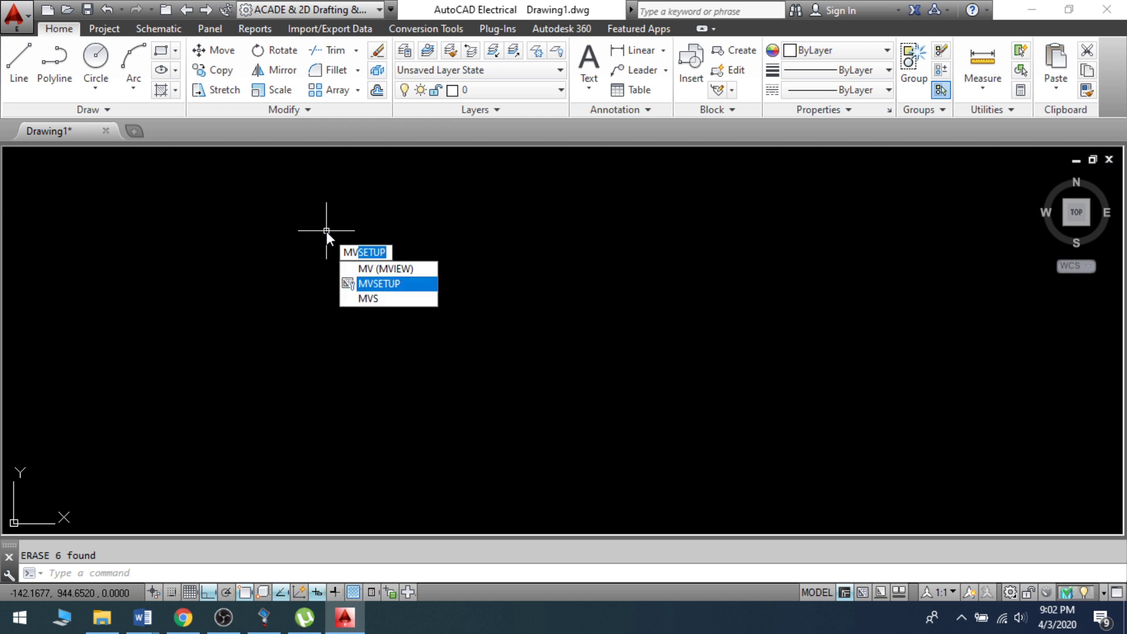
pyautogui.press('Return')
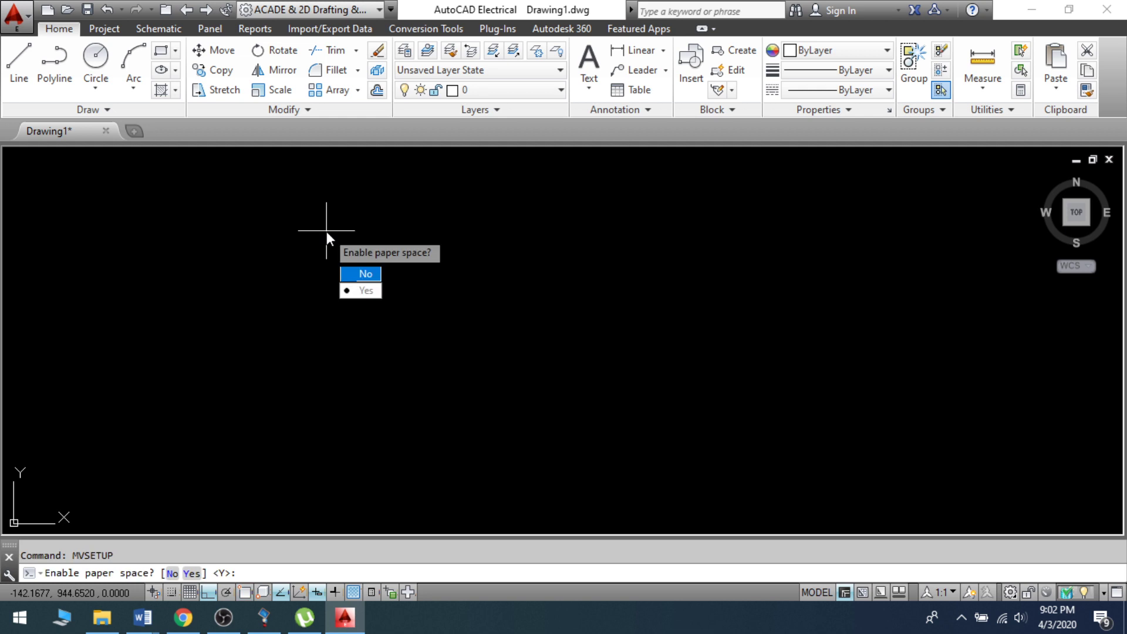
pyautogui.write('n')
pyautogui.press('Return')
pyautogui.write('d')
pyautogui.press('Return')
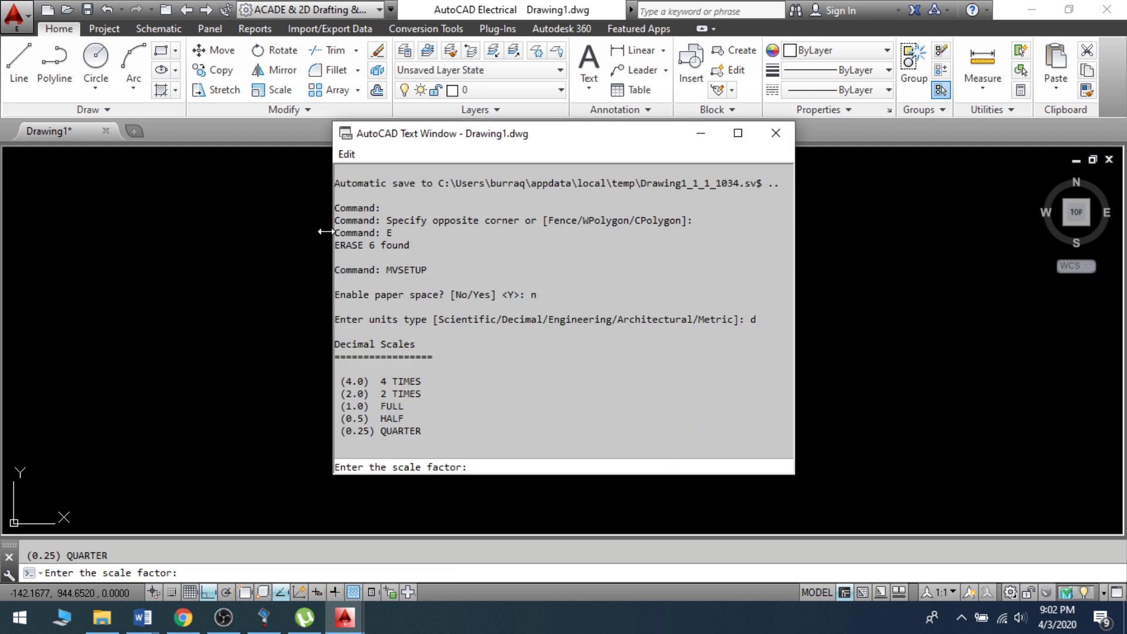
# Set the MVSETUP scale factor to 1 and the paper size to 420 × 297.
pyautogui.write('1')
pyautogui.press('Return')
pyautogui.write('420')
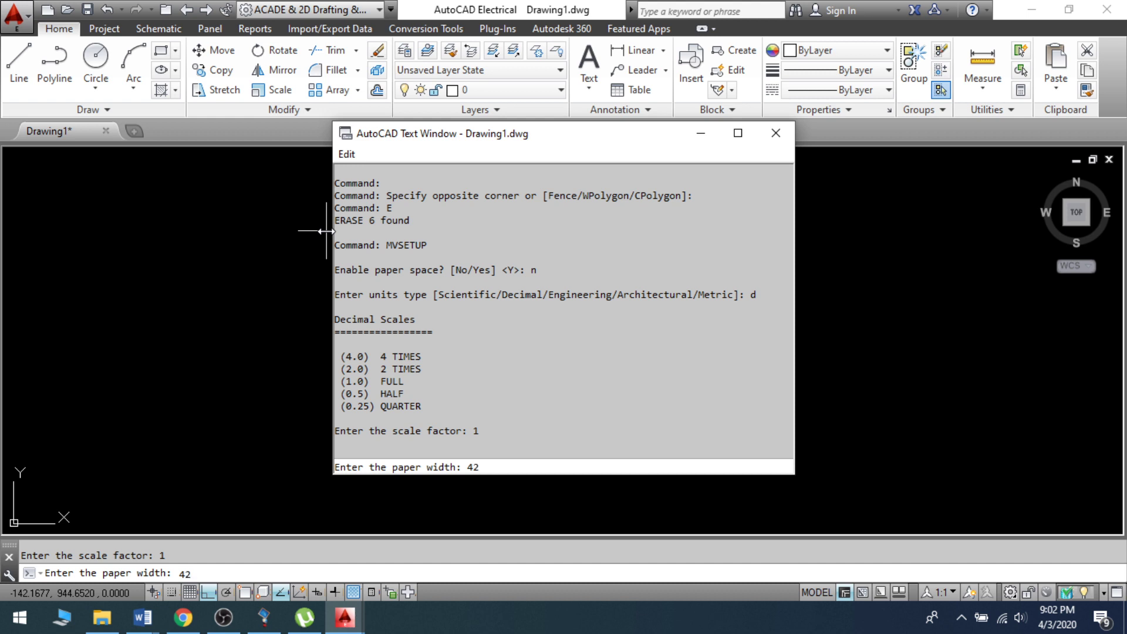
pyautogui.press('Return')
pyautogui.write('297')
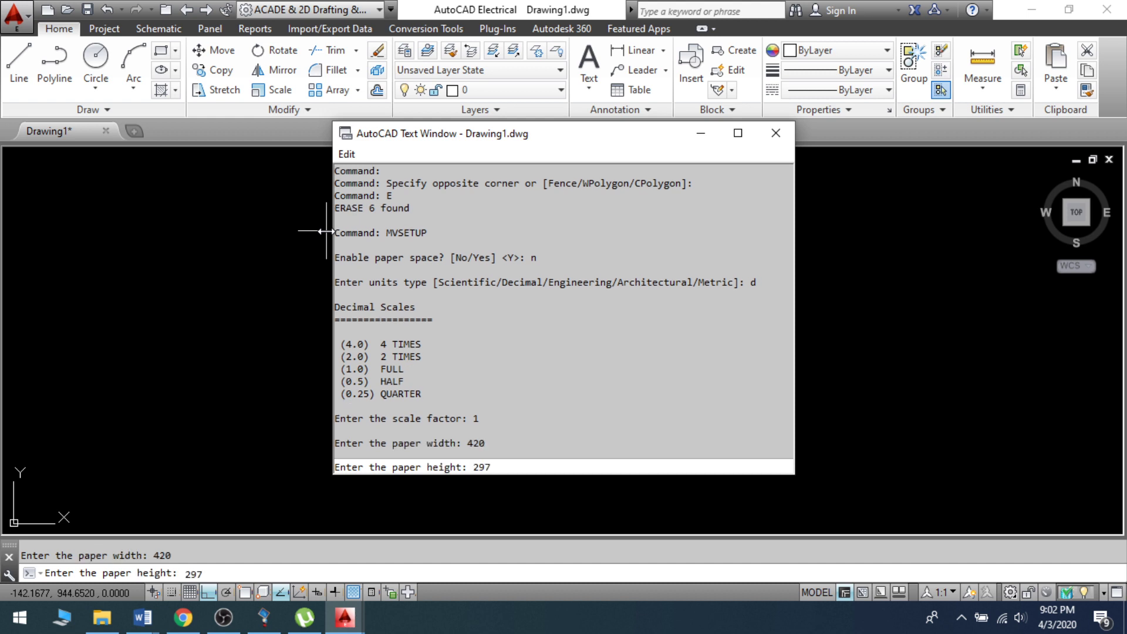
pyautogui.press('Return')
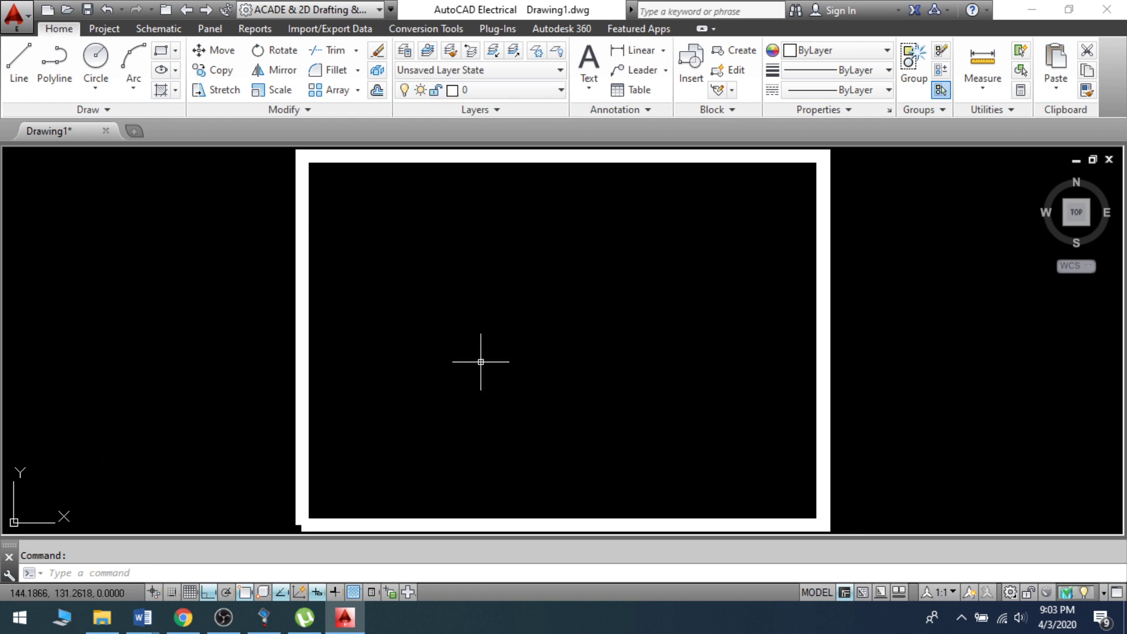
# Window-select the 420 × 297 border and erase it with E.
pyautogui.scroll(-4, 503, 311)
pyautogui.click(347, 212)
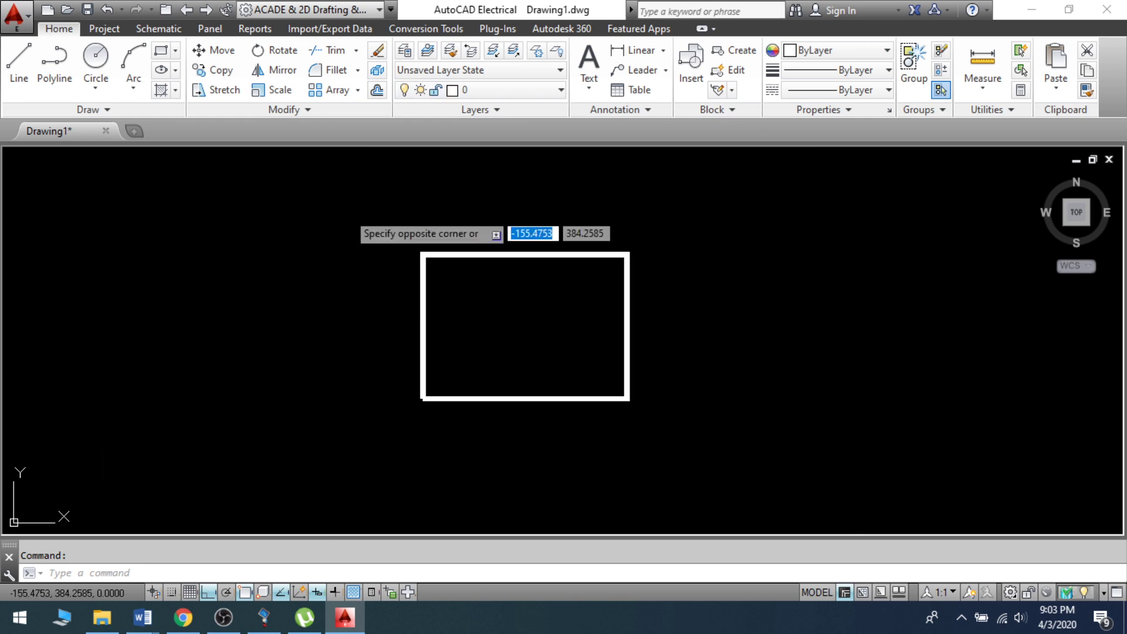
pyautogui.click(798, 506)
pyautogui.write('e')
pyautogui.press('Return')
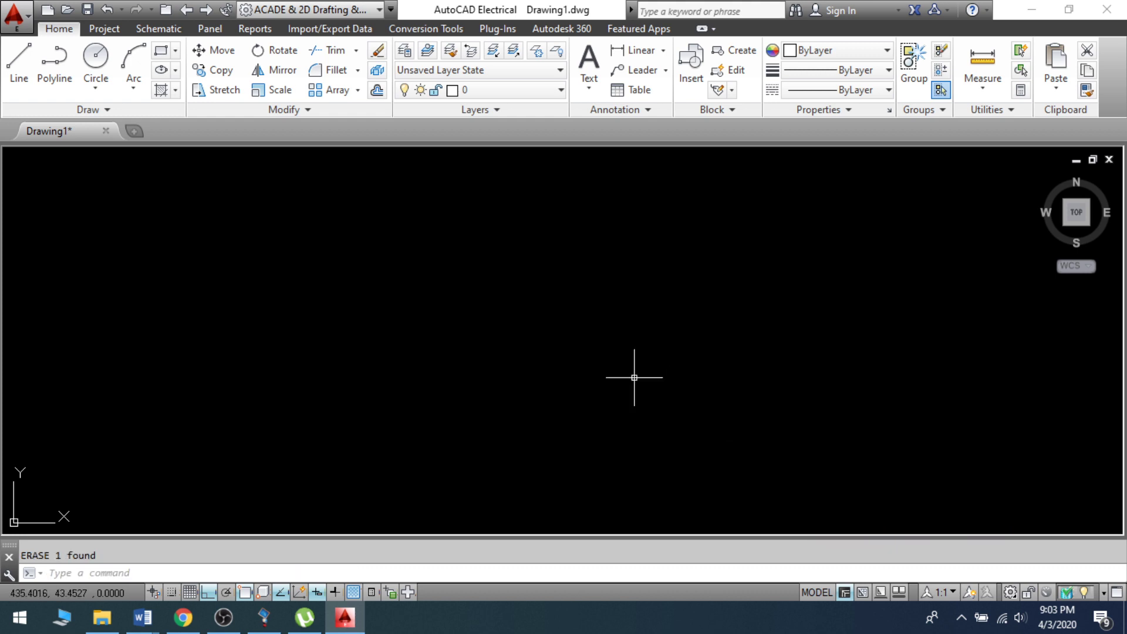
# Draw a tapered polyline with starting width 0, producing a solid filled triangle.
pyautogui.write('pl')
pyautogui.press('Return')
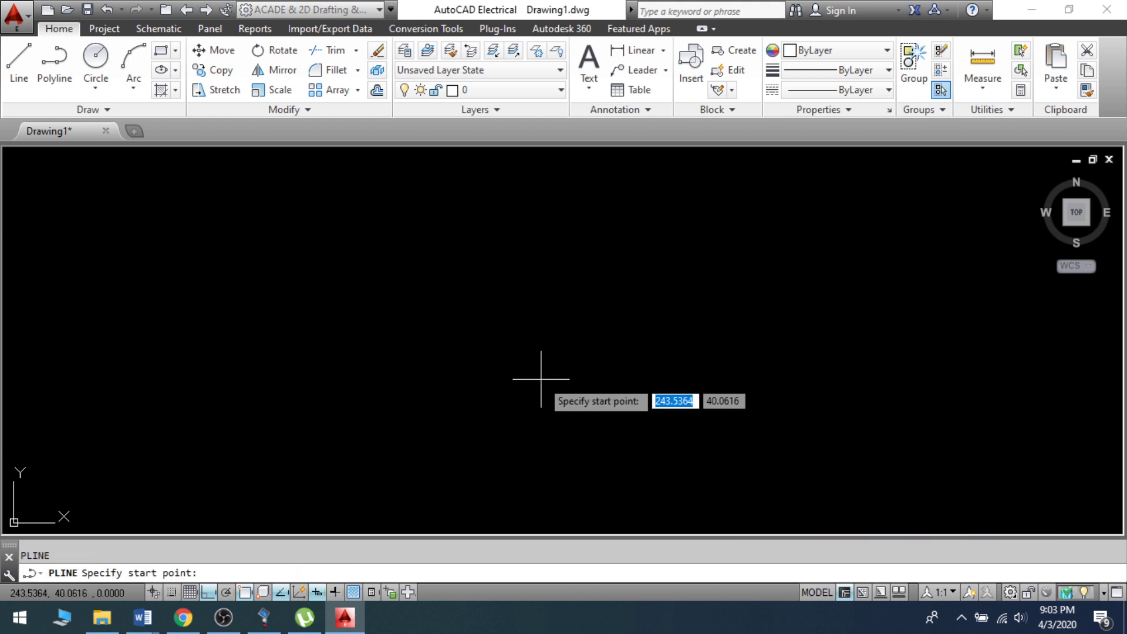
pyautogui.click(416, 353)
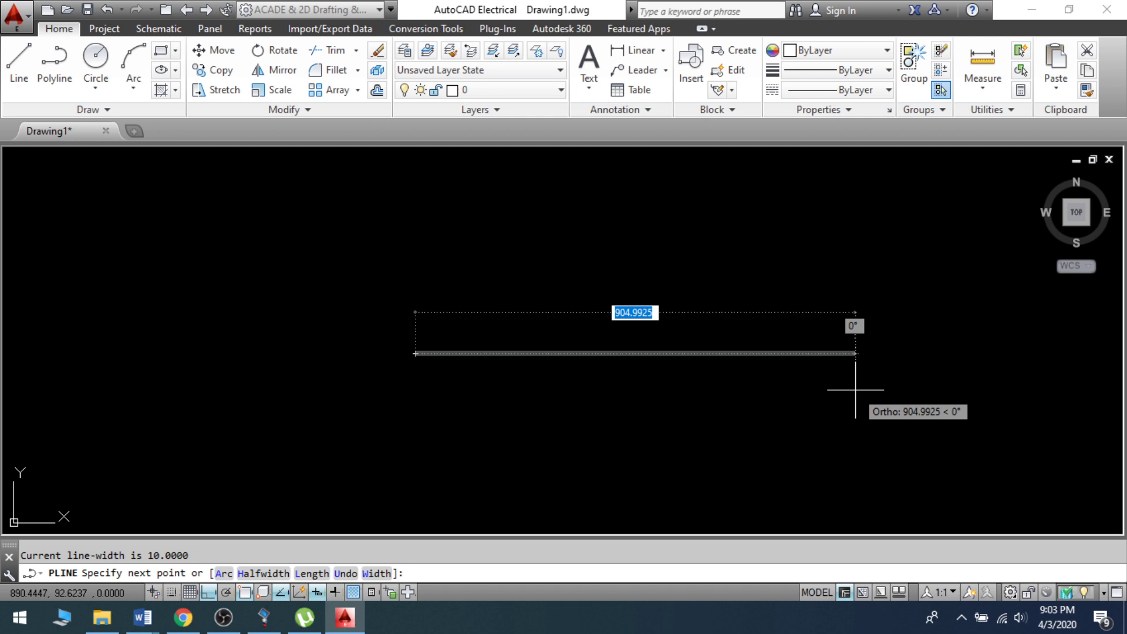
pyautogui.write('w')
pyautogui.press('Return')
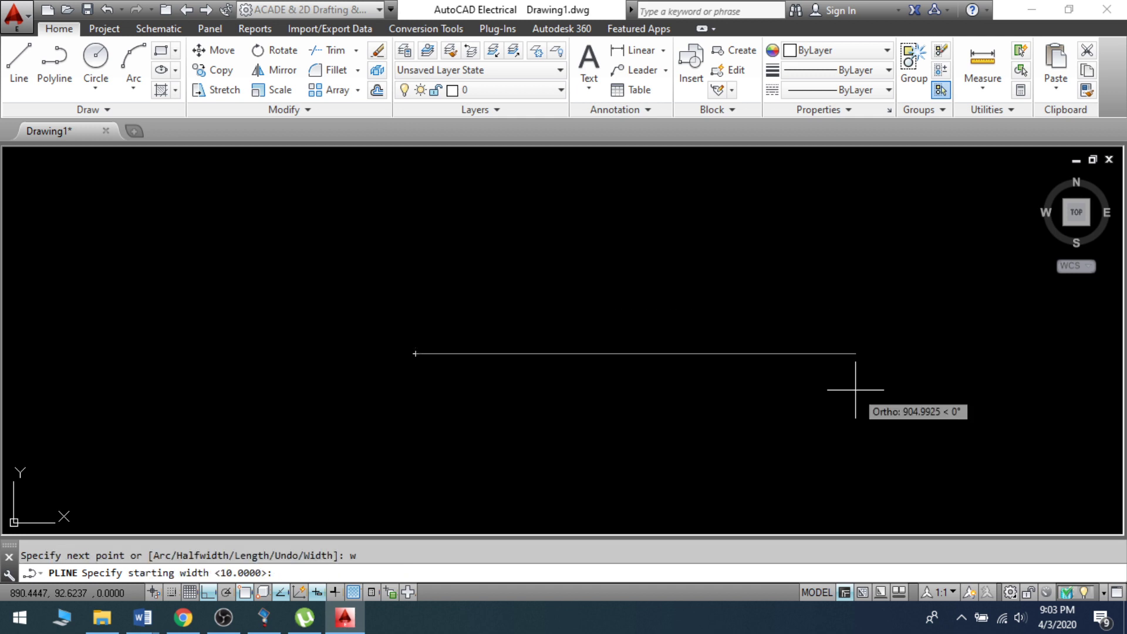
pyautogui.write('0')
pyautogui.press('Return')
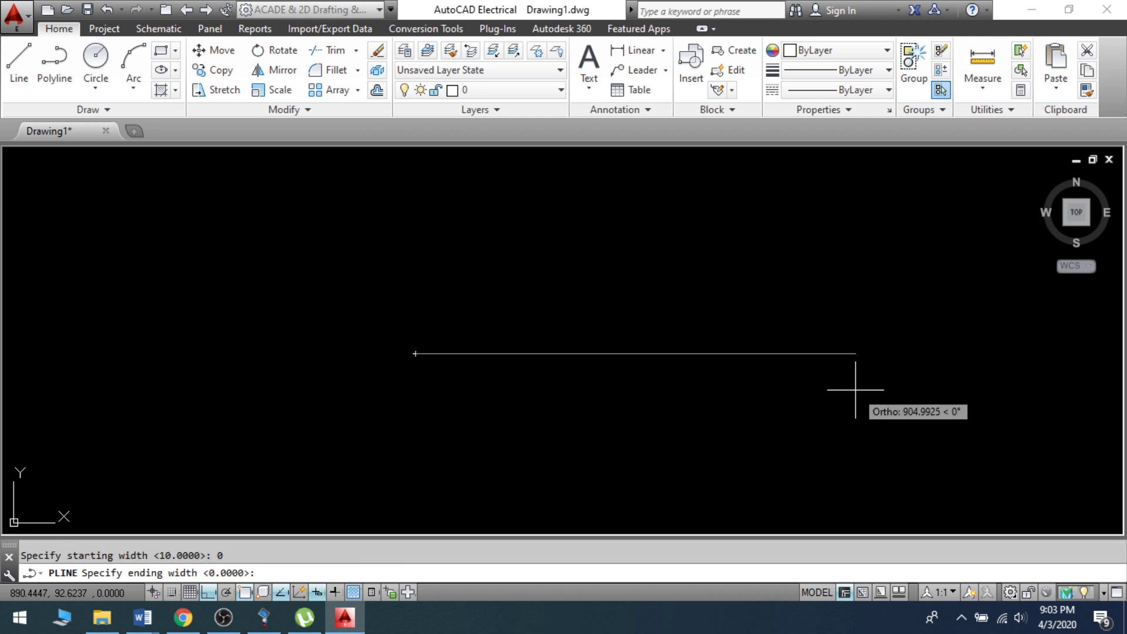
pyautogui.click(757, 356)
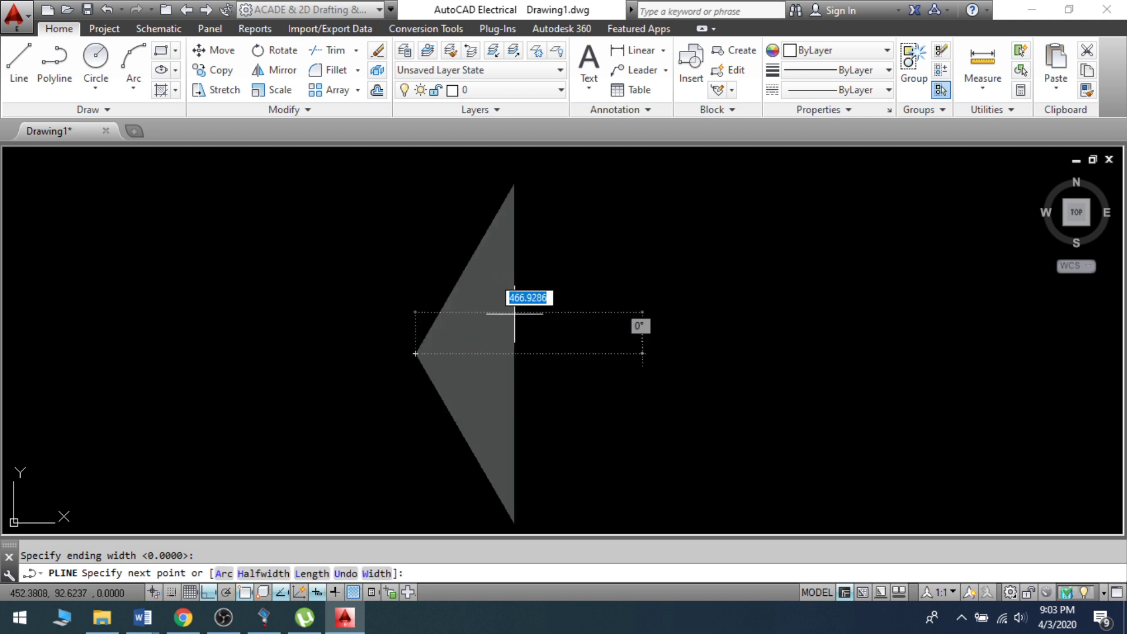
pyautogui.click(921, 281)
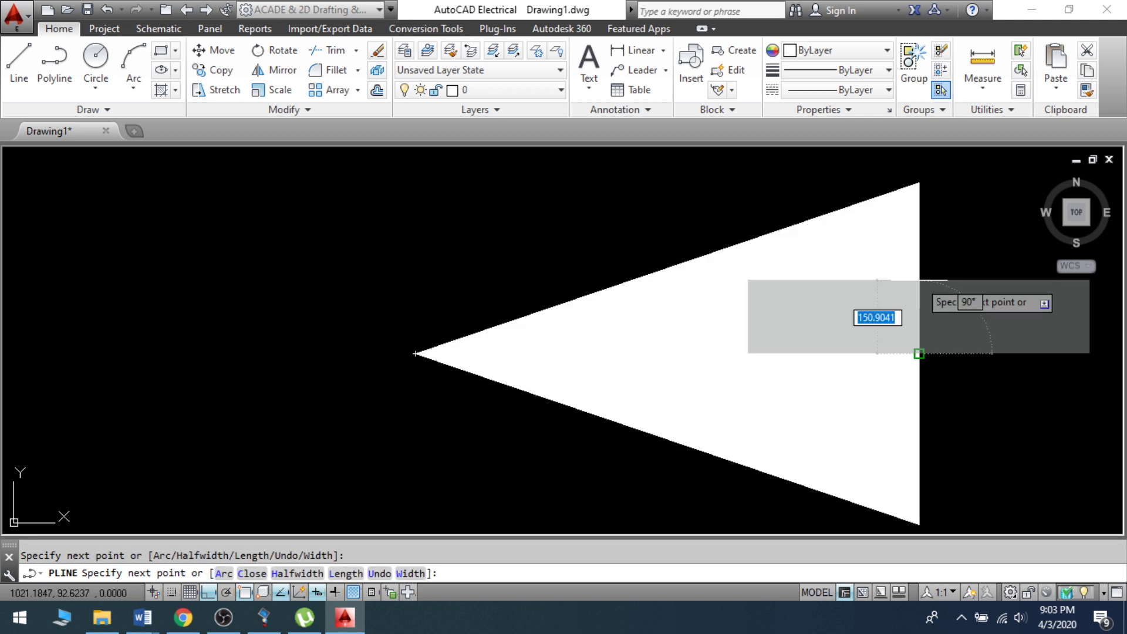
pyautogui.press('Escape')
# Window-select the tapered triangle and delete it.
pyautogui.scroll(-1, 276, 262)
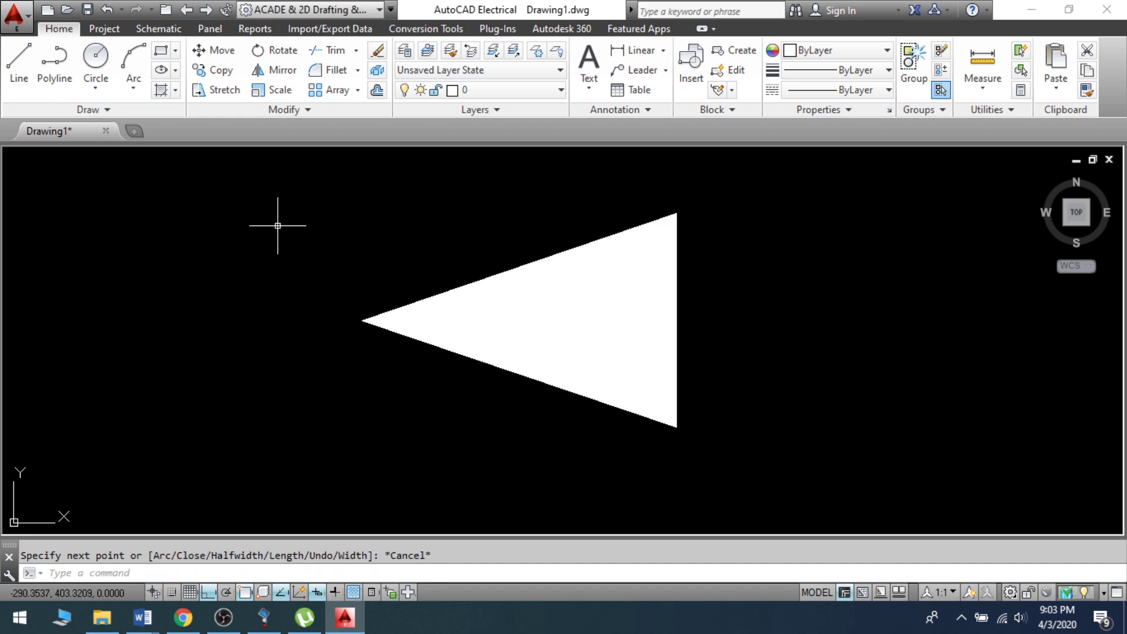
pyautogui.click(275, 188)
pyautogui.click(863, 499)
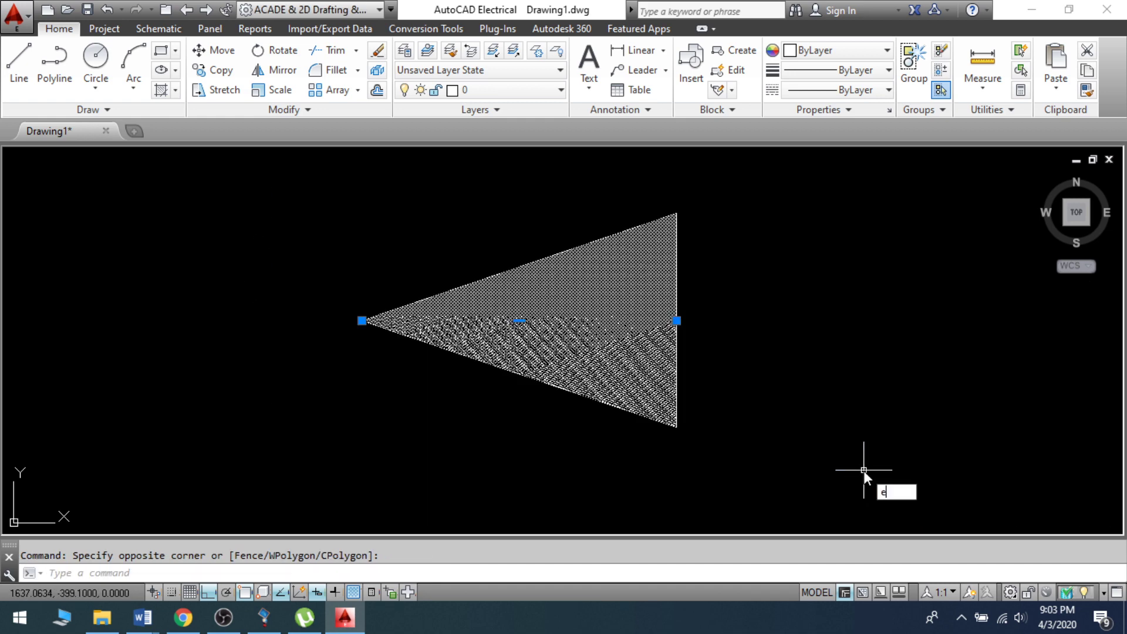
pyautogui.press('Delete')
pyautogui.write('pl')
pyautogui.press('Return')
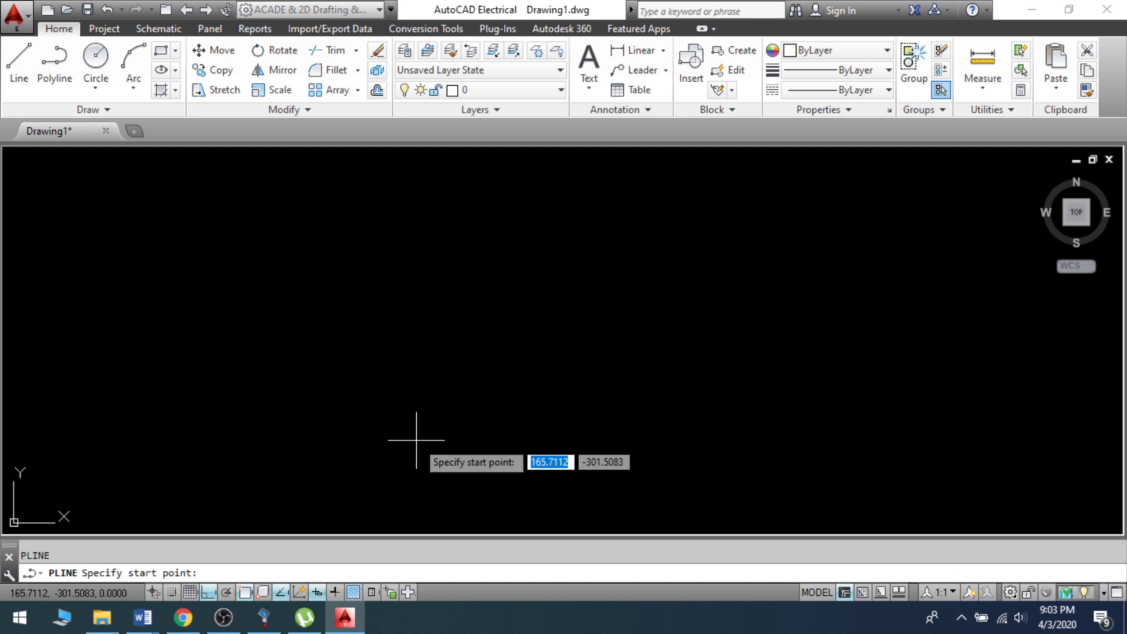
# Draw a horizontal polyline with starting and ending width both set to 0.
pyautogui.click(277, 344)
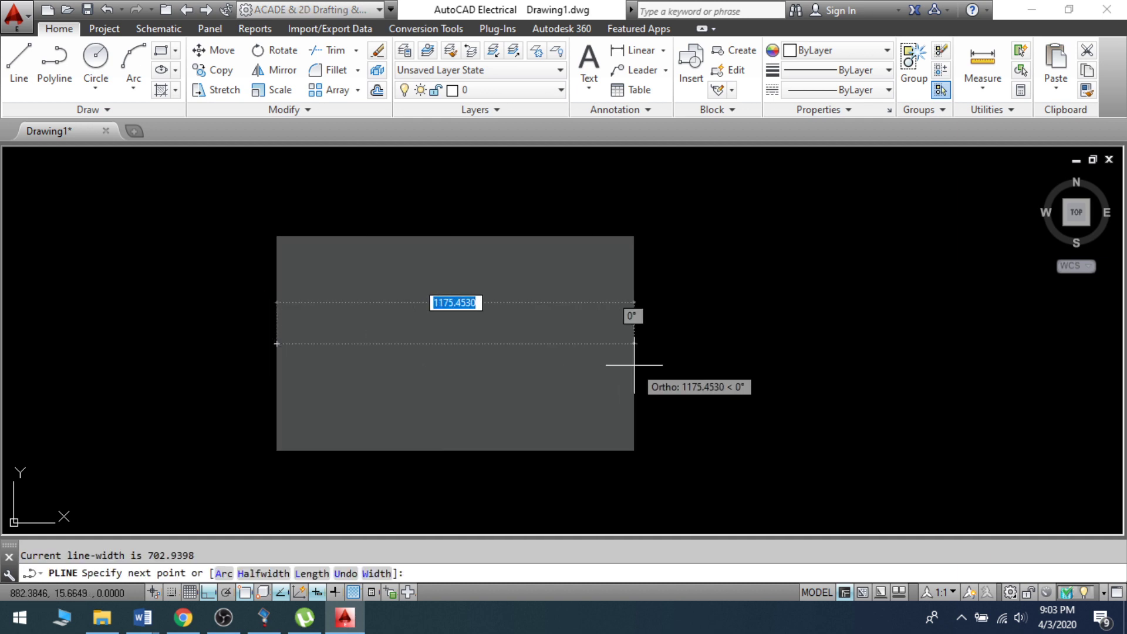
pyautogui.write('w')
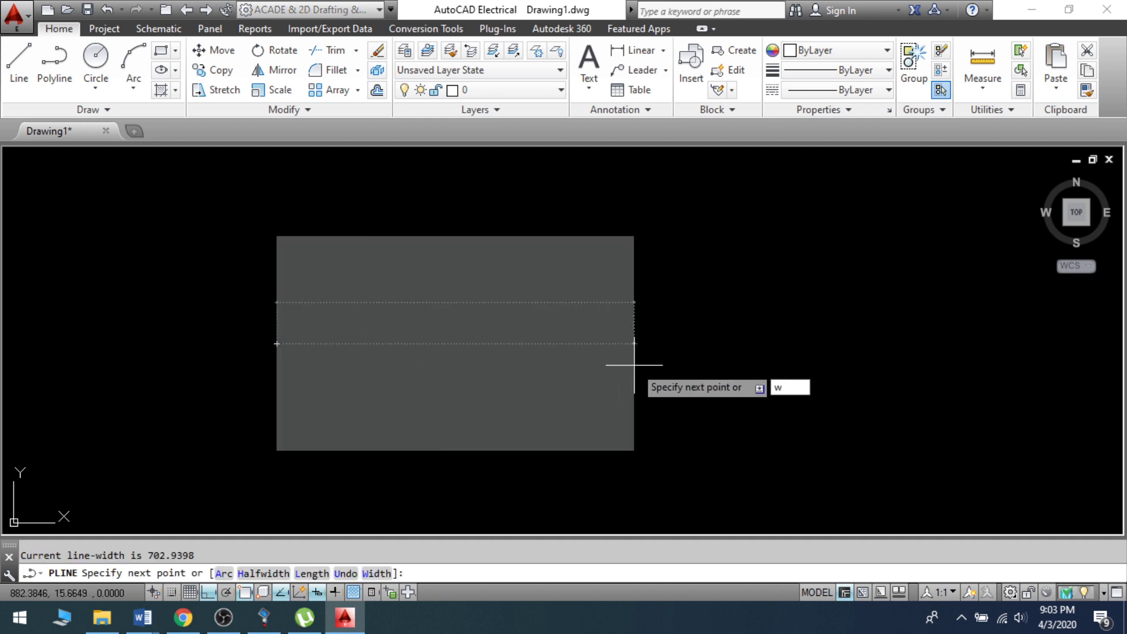
pyautogui.press('Return')
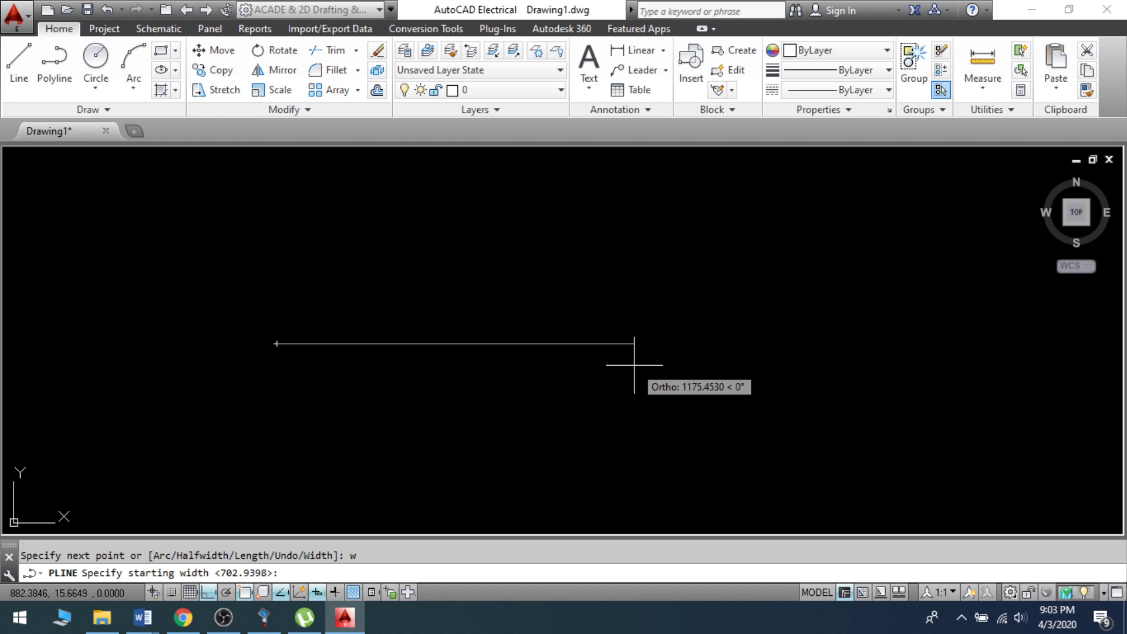
pyautogui.write('0')
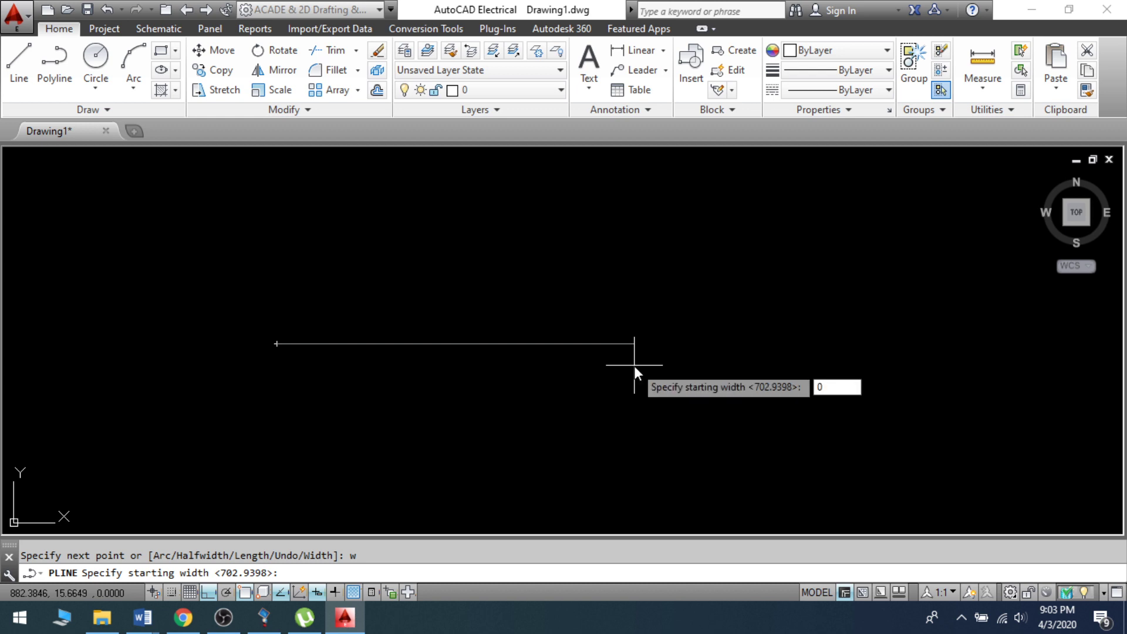
pyautogui.press('Return')
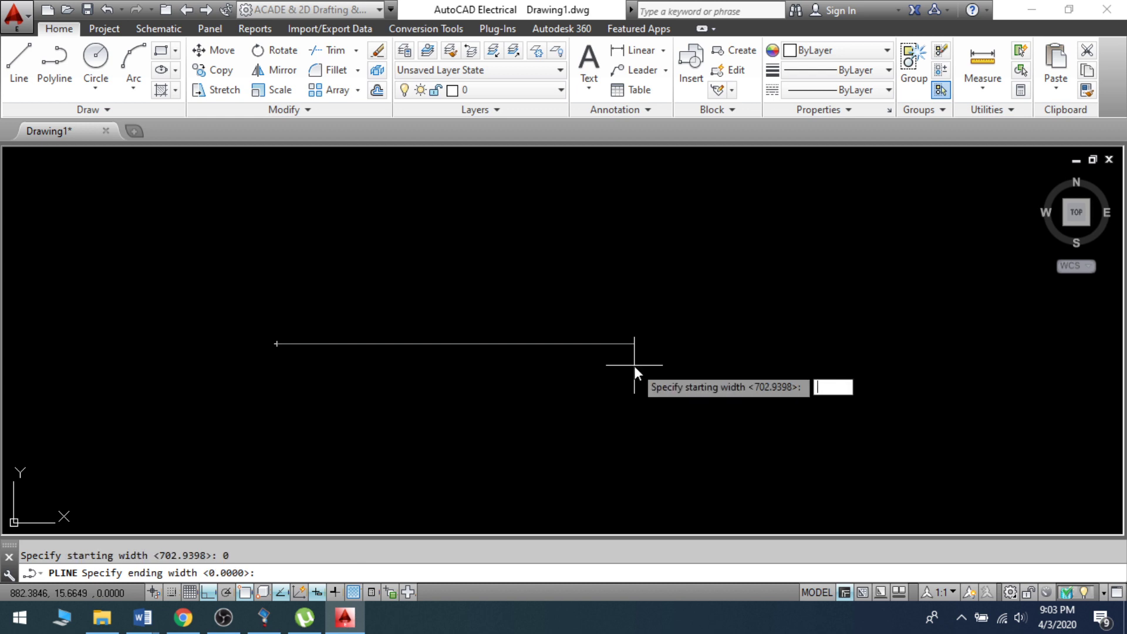
pyautogui.write('0')
pyautogui.press('Return')
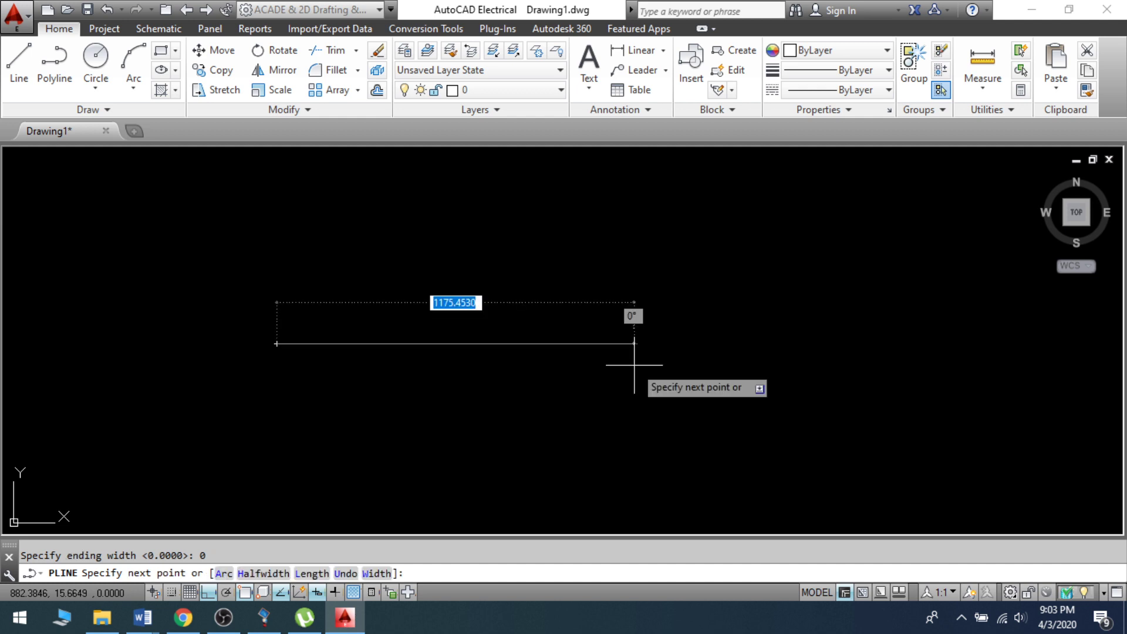
pyautogui.press('Escape')
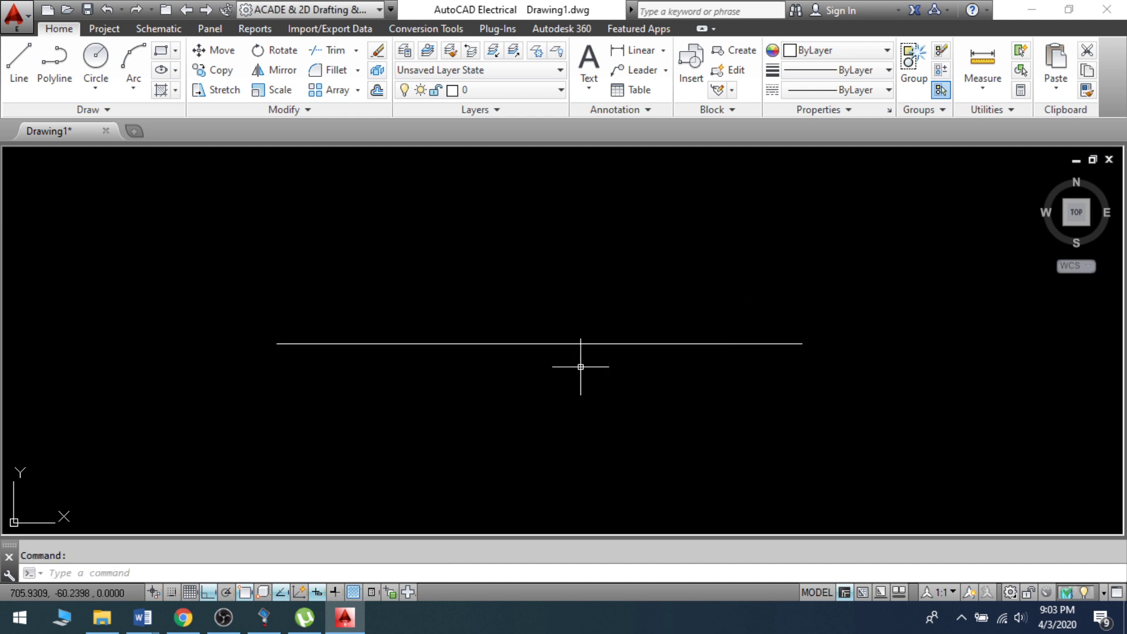
# Window-select the thin horizontal line and erase it with E.
pyautogui.click(101, 254)
pyautogui.click(831, 415)
pyautogui.write('e')
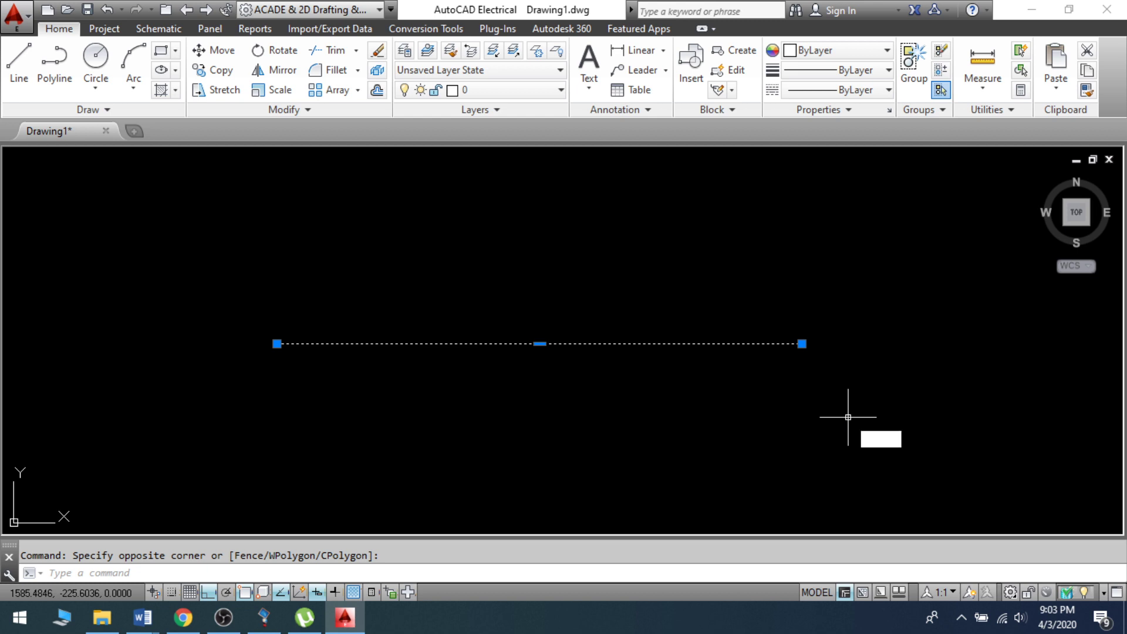
pyautogui.press('Return')
pyautogui.write('mvsetup')
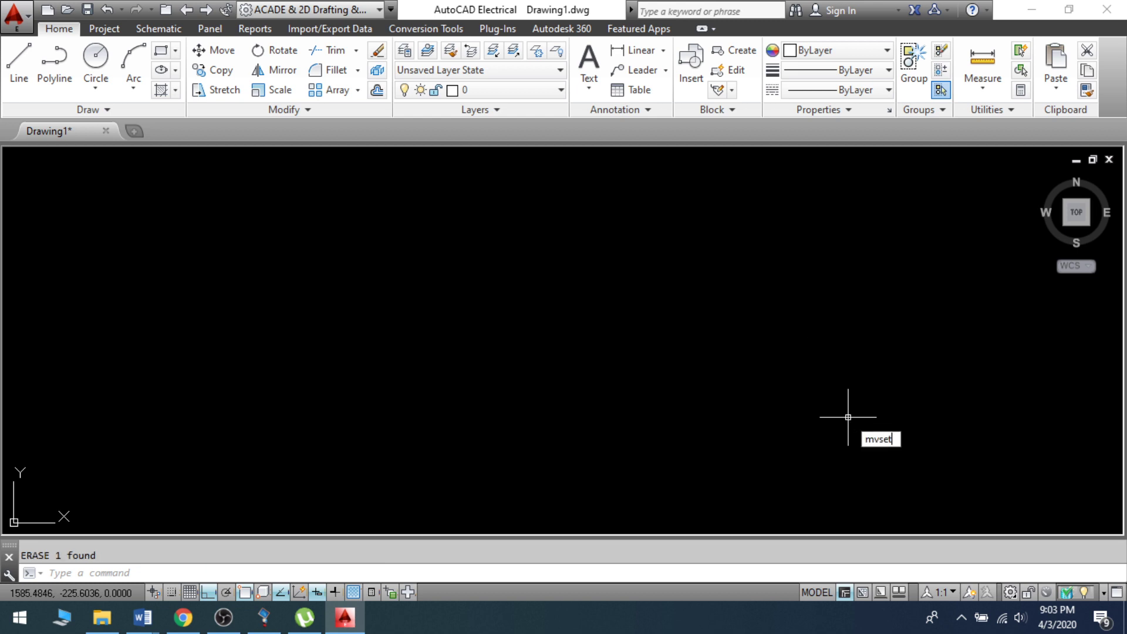
pyautogui.press('Return')
# Answer MVSETUP: no paper space, decimal units, scale 1, paper 420 wide by 297 high.
pyautogui.write('n')
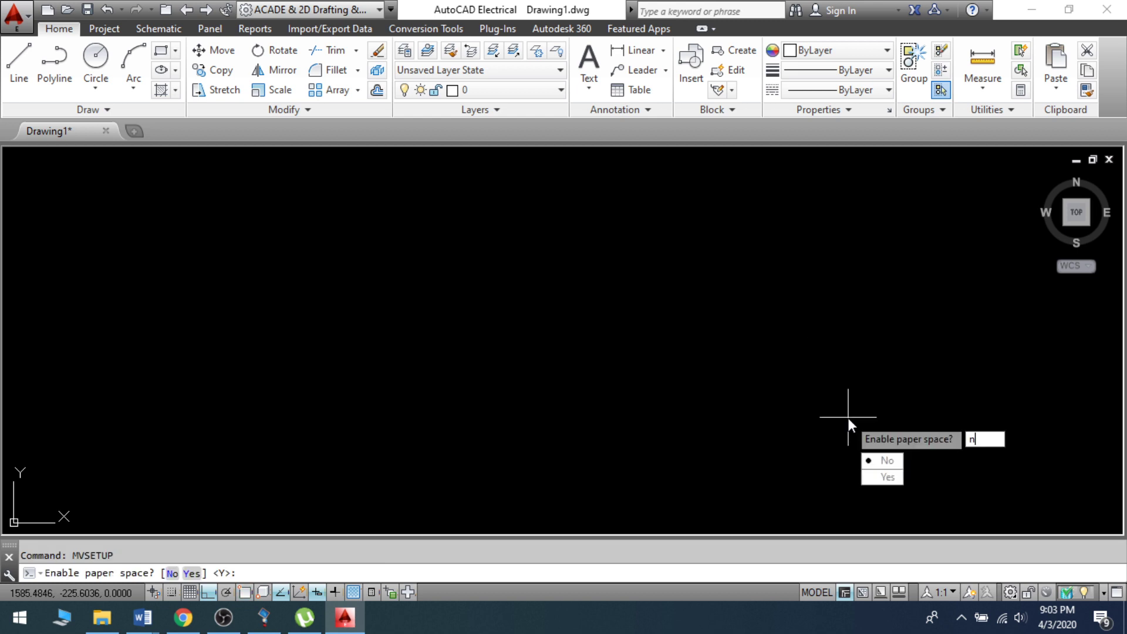
pyautogui.press('Return')
pyautogui.write('d')
pyautogui.press('Return')
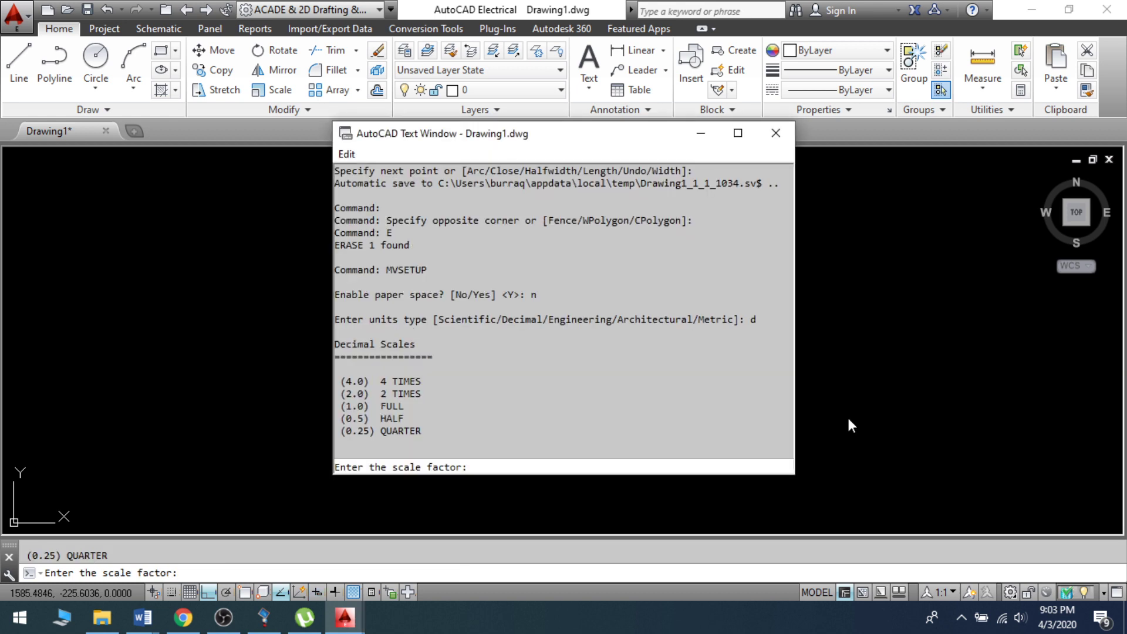
pyautogui.write('1')
pyautogui.press('Return')
pyautogui.write('420')
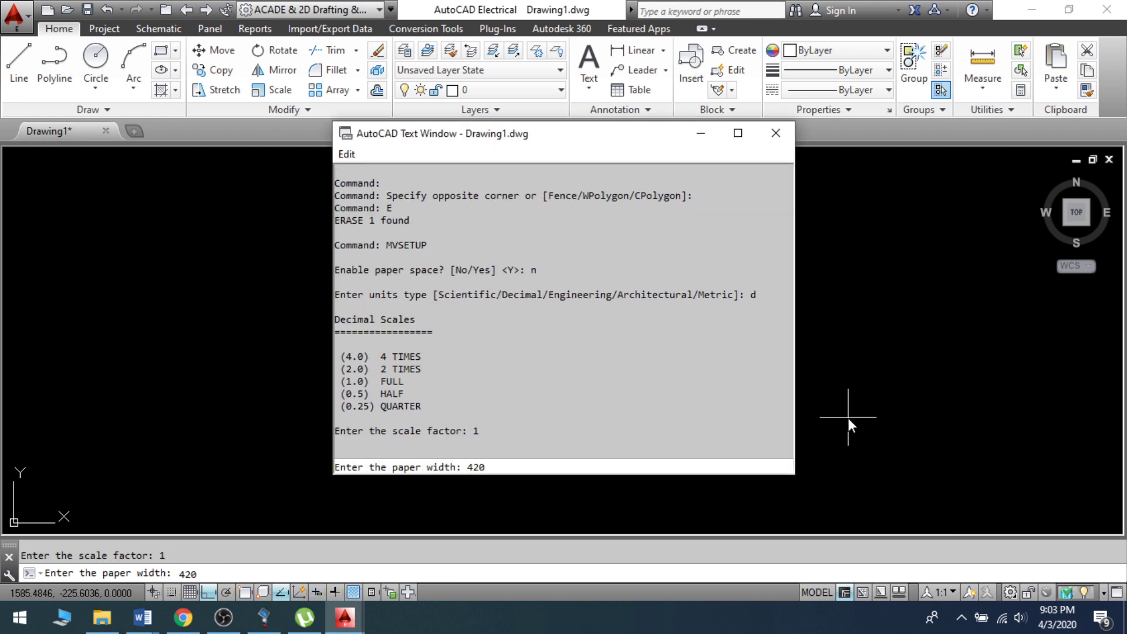
pyautogui.press('Return')
pyautogui.write('297')
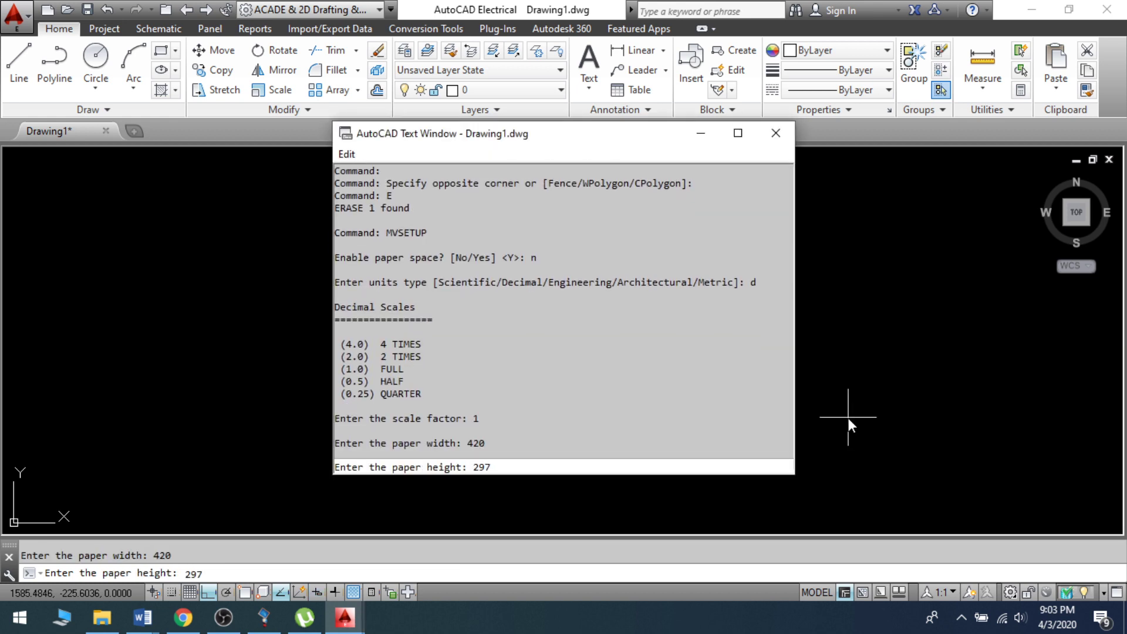
pyautogui.press('Return')
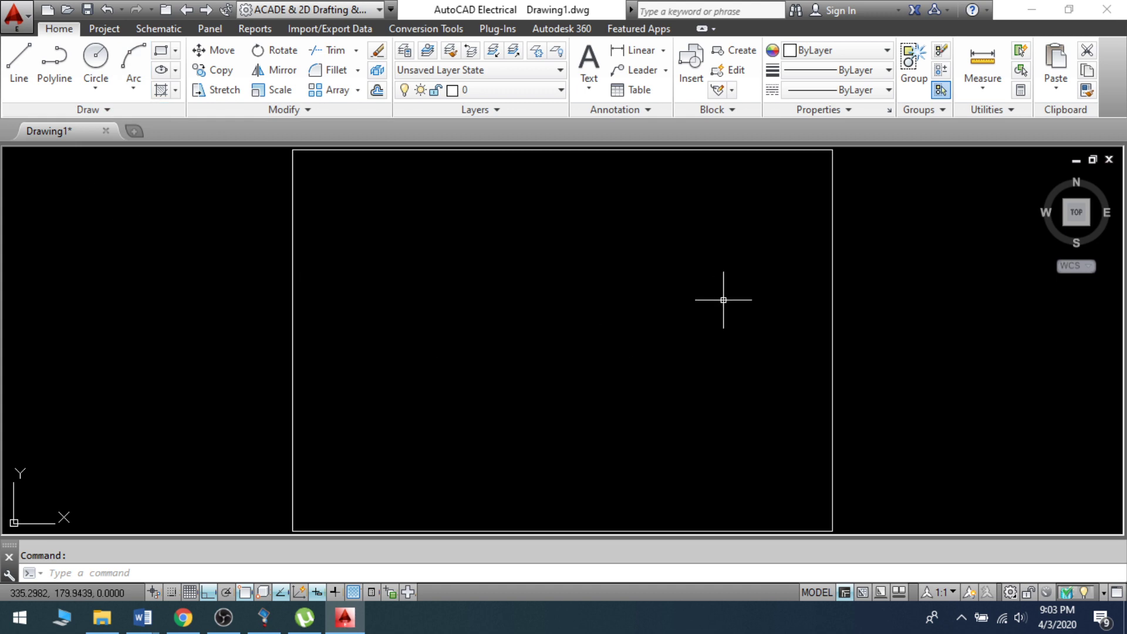
# Start the Circle command with C.
pyautogui.write('v')
pyautogui.press('BackSpace')
pyautogui.write('c')
pyautogui.press('Return')
# Draw a small circle, then a much larger circle to its left.
pyautogui.click(567, 301)
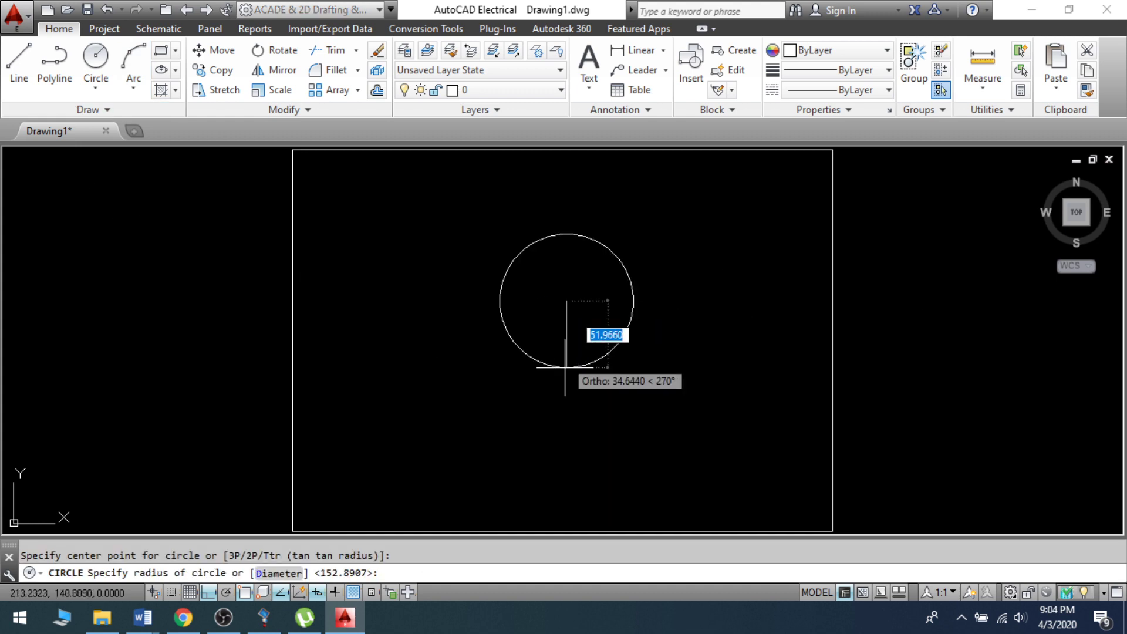
pyautogui.click(565, 311)
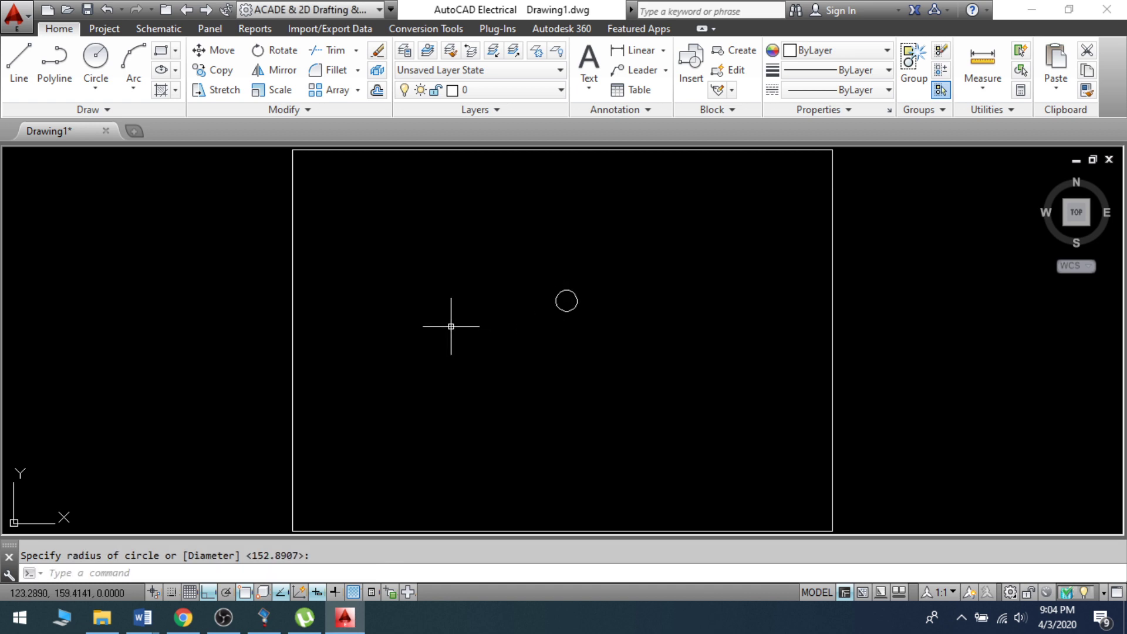
pyautogui.write('c')
pyautogui.press('Return')
pyautogui.click(411, 300)
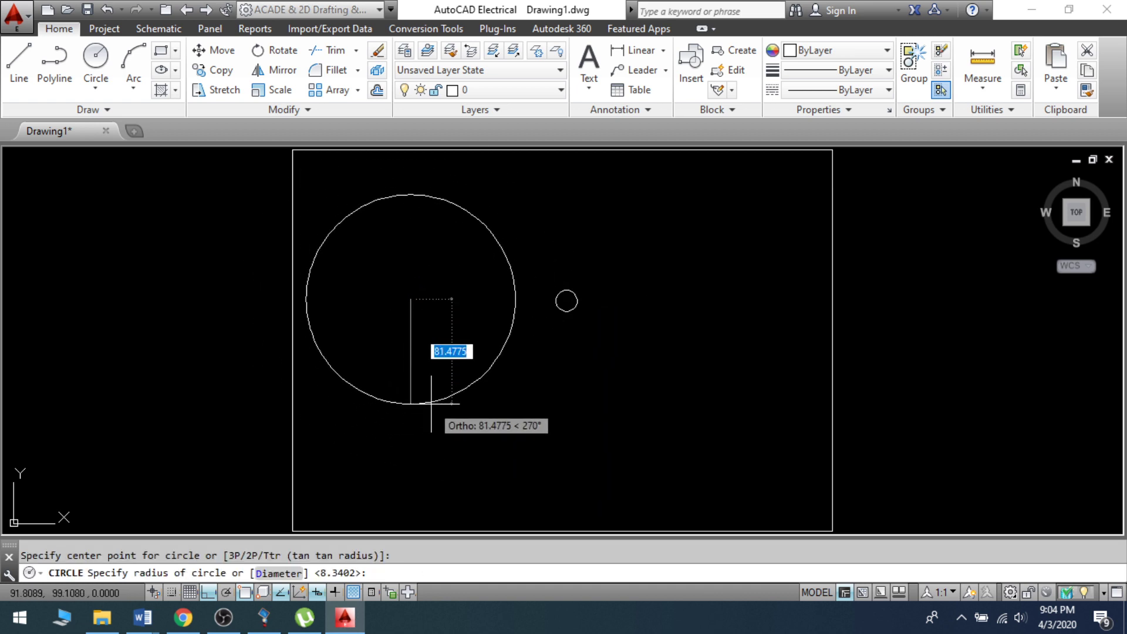
pyautogui.click(410, 404)
# Zoom to extents so both circles and the border fit the view.
pyautogui.scroll(-8, 523, 350)
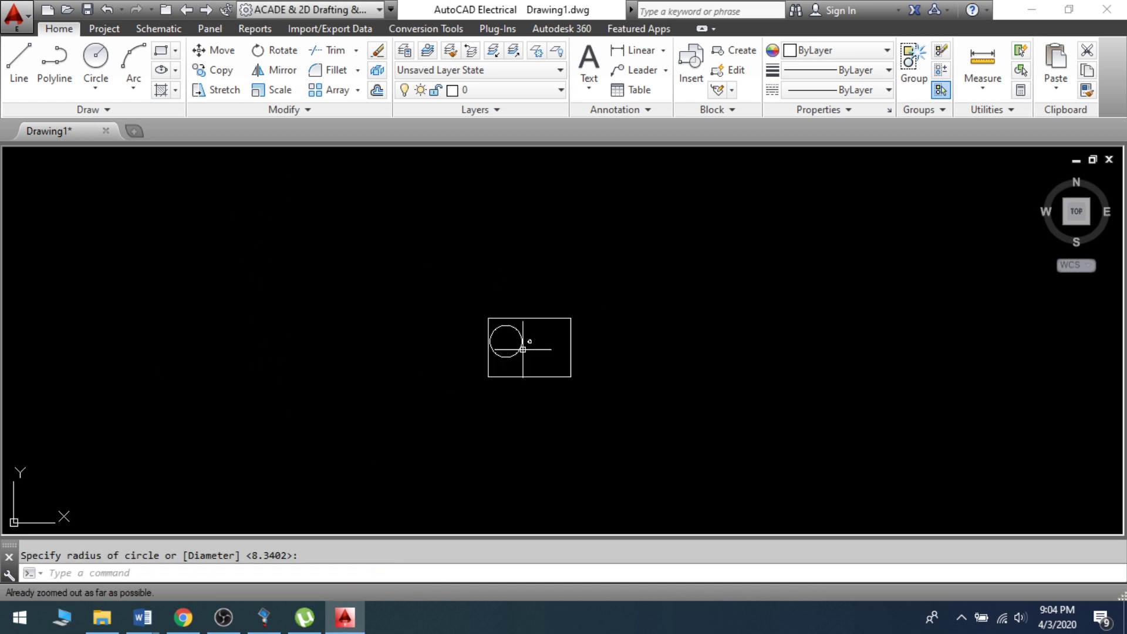
pyautogui.scroll(10, 523, 350)
pyautogui.scroll(-10, 523, 349)
pyautogui.scroll(12, 523, 350)
pyautogui.scroll(-8, 522, 350)
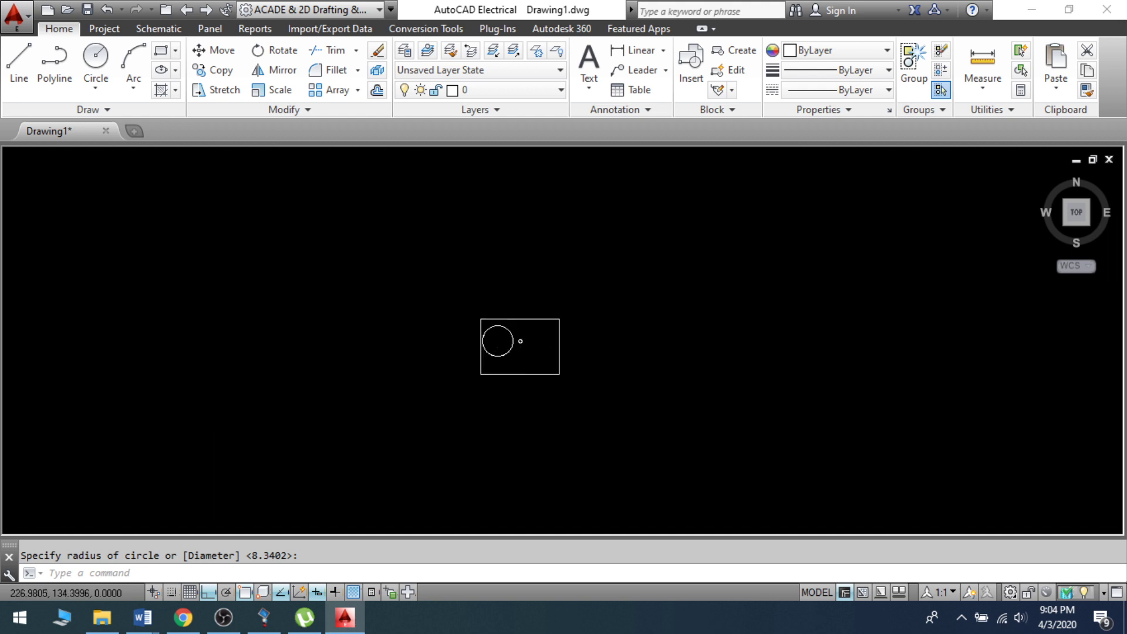
pyautogui.scroll(8, 523, 349)
pyautogui.scroll(-8, 522, 349)
pyautogui.scroll(8, 523, 349)
pyautogui.scroll(-6, 522, 349)
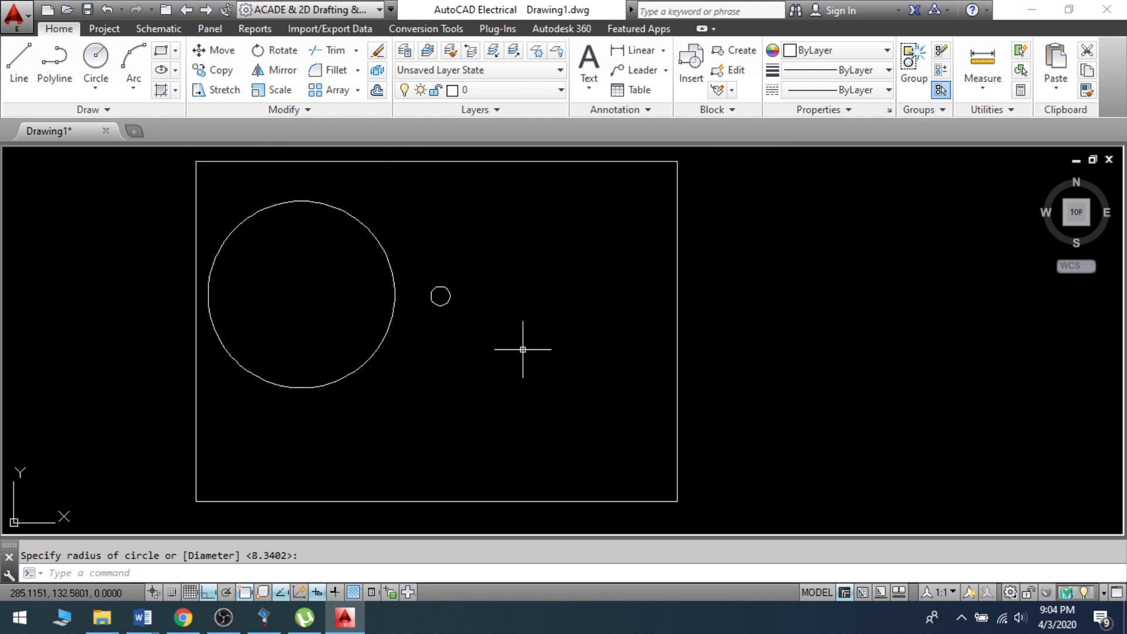
pyautogui.middleClick(522, 349)
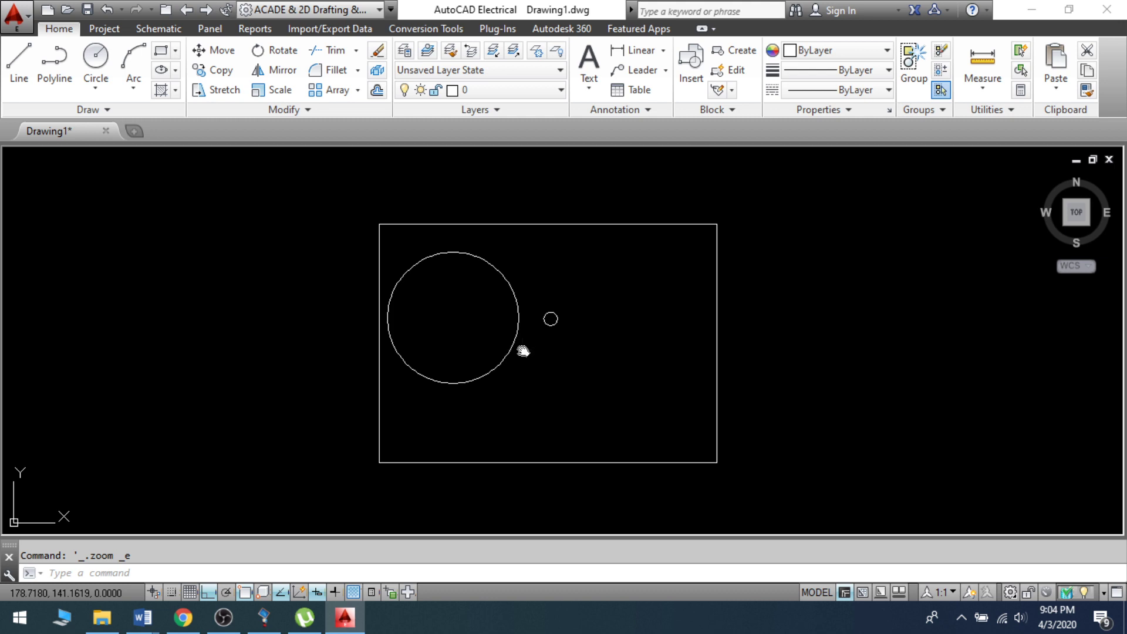
pyautogui.scroll(2, 522, 350)
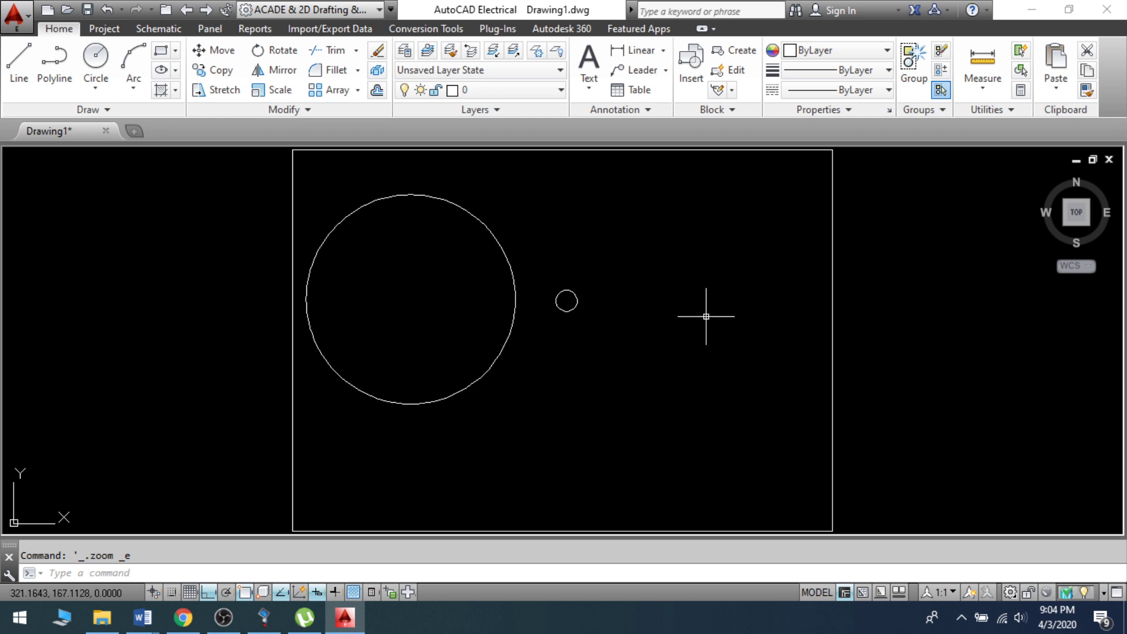
pyautogui.scroll(-6, 728, 335)
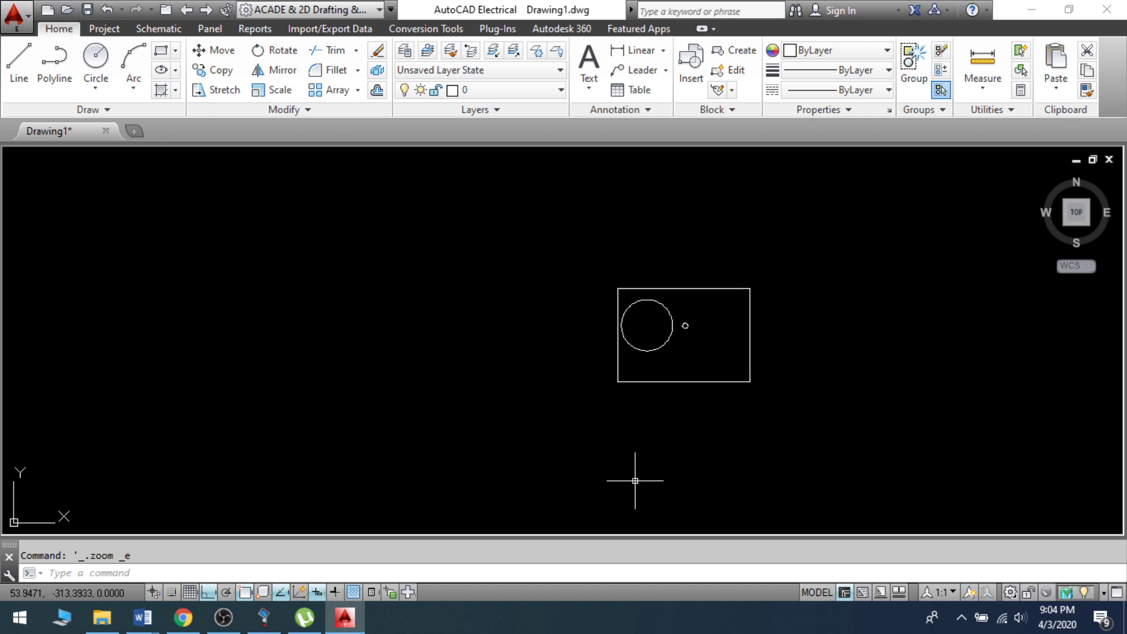
pyautogui.write('z')
pyautogui.press('Return')
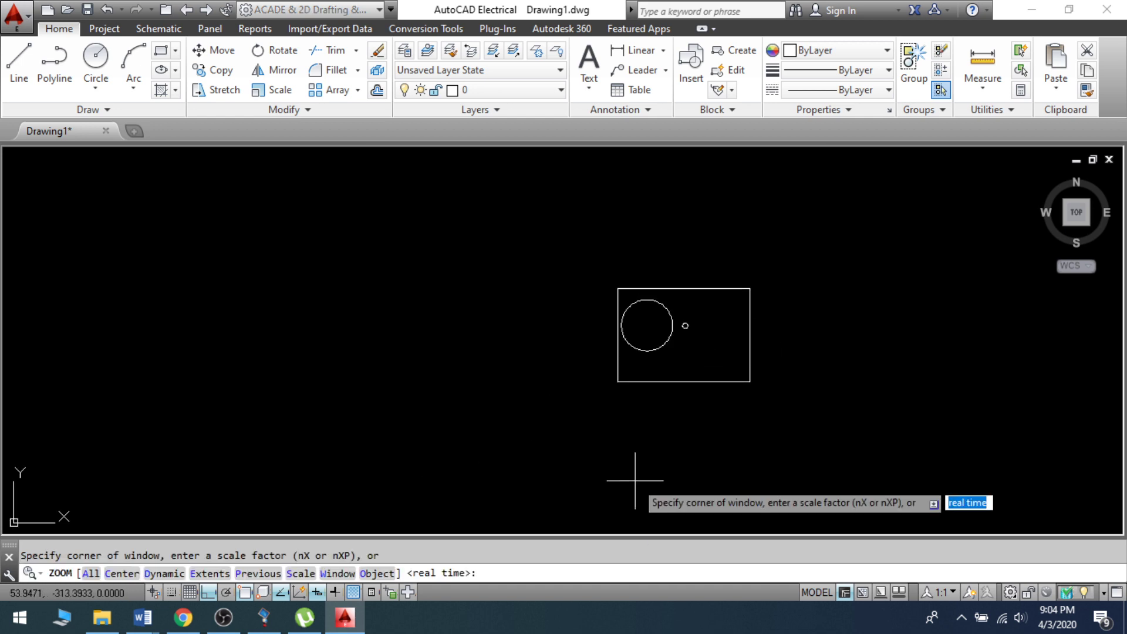
pyautogui.write('a')
pyautogui.press('Return')
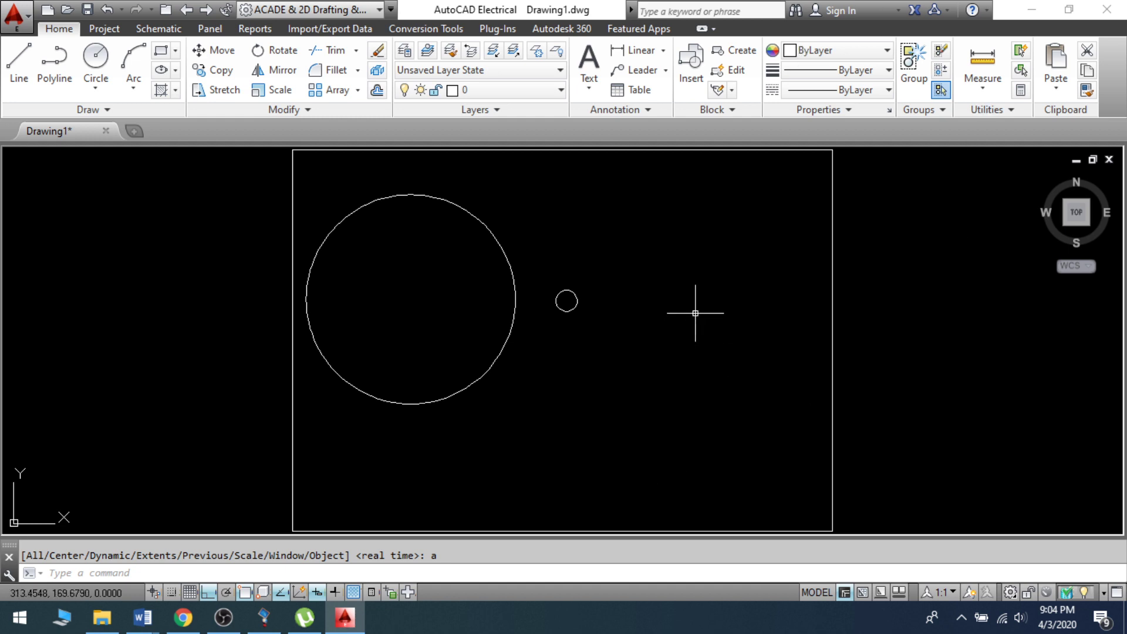
pyautogui.scroll(-4, 692, 309)
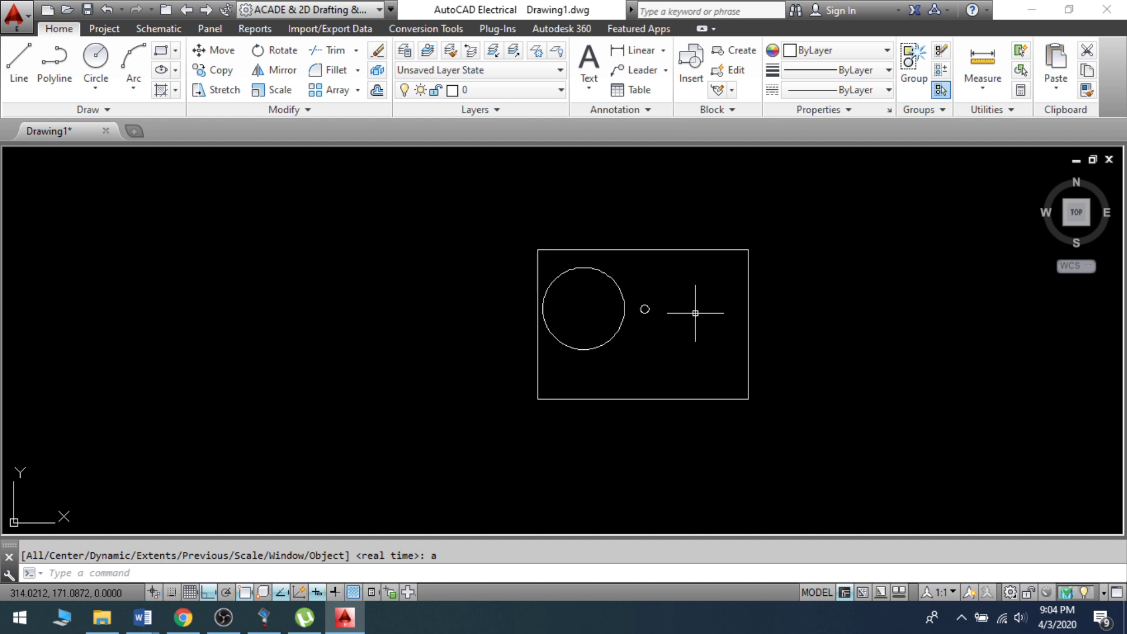
pyautogui.scroll(4, 692, 309)
pyautogui.middleClick(694, 312)
pyautogui.middleClick(694, 311)
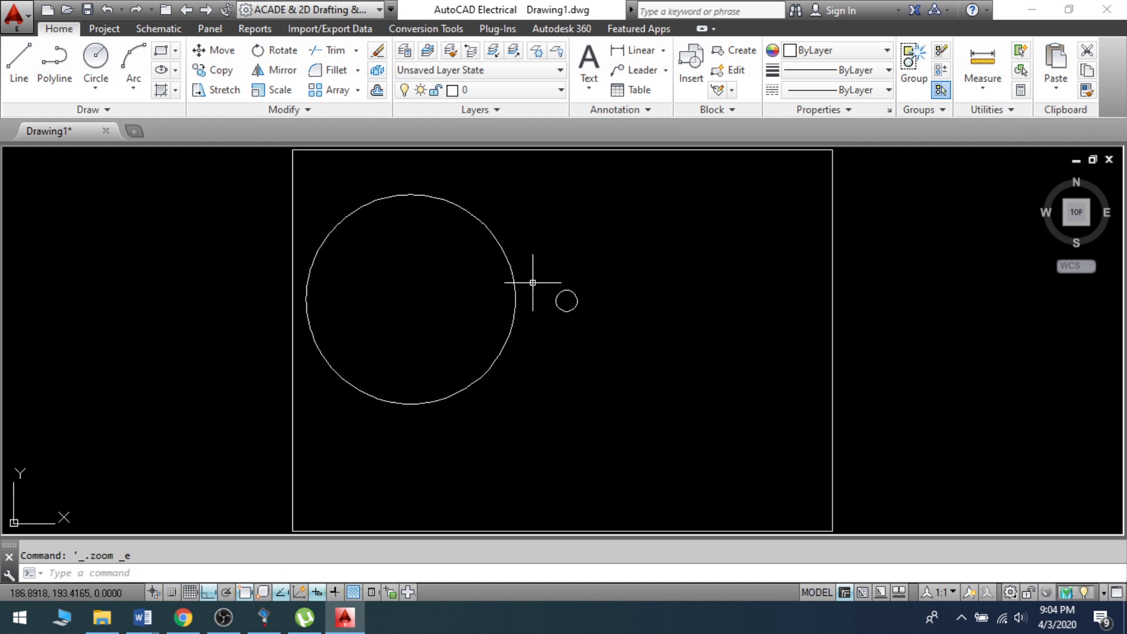
pyautogui.write('z')
pyautogui.press('Return')
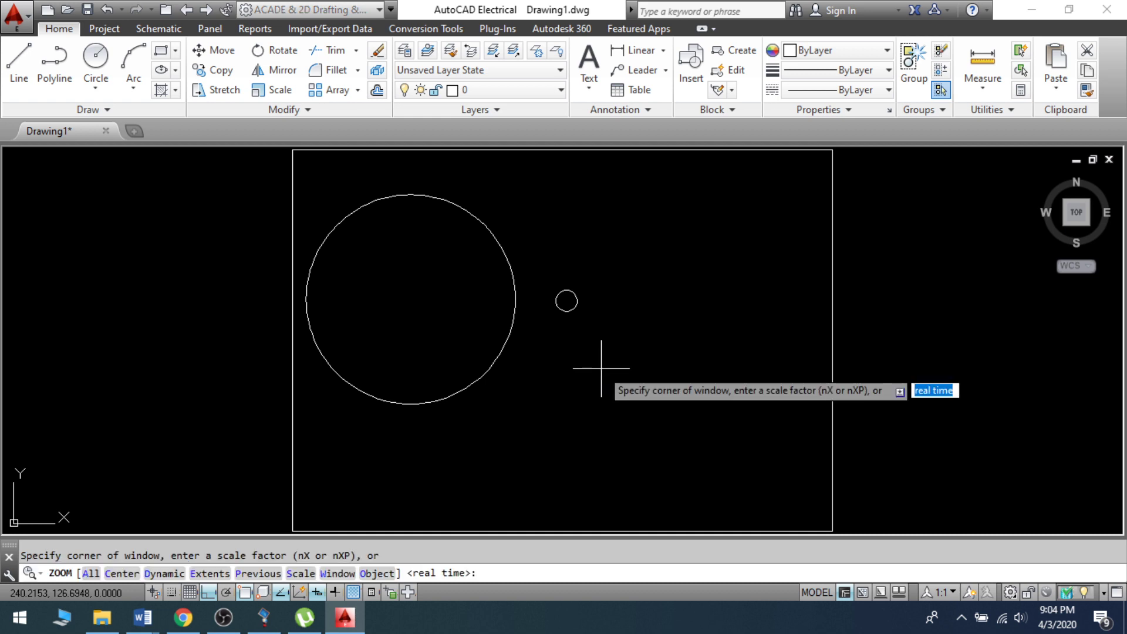
pyautogui.write('o')
pyautogui.press('Return')
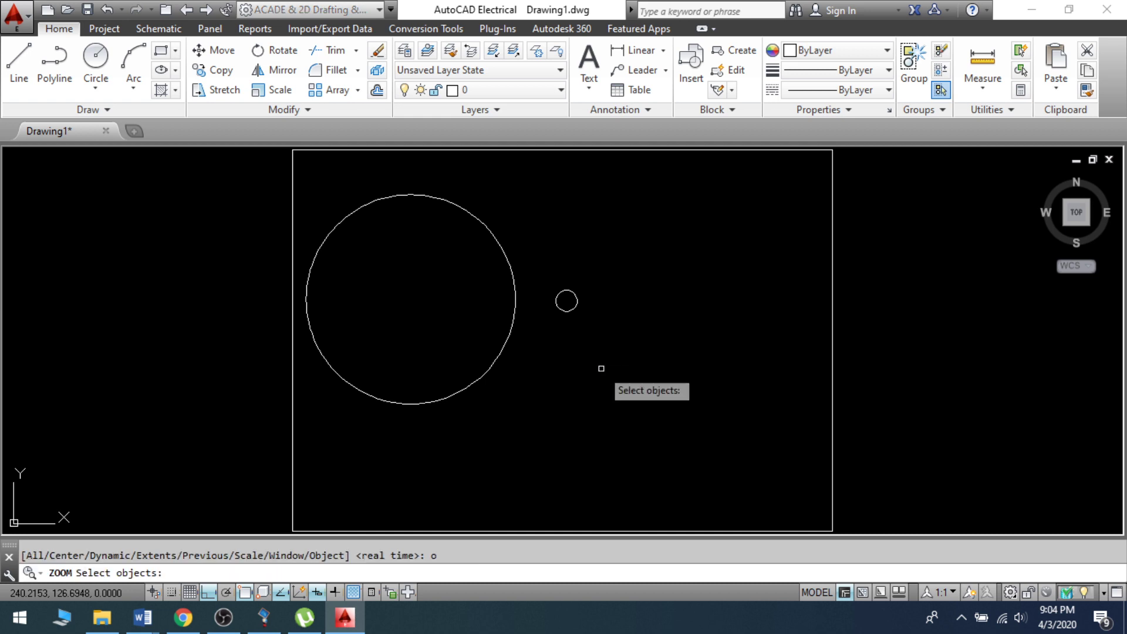
pyautogui.click(532, 268)
pyautogui.click(624, 348)
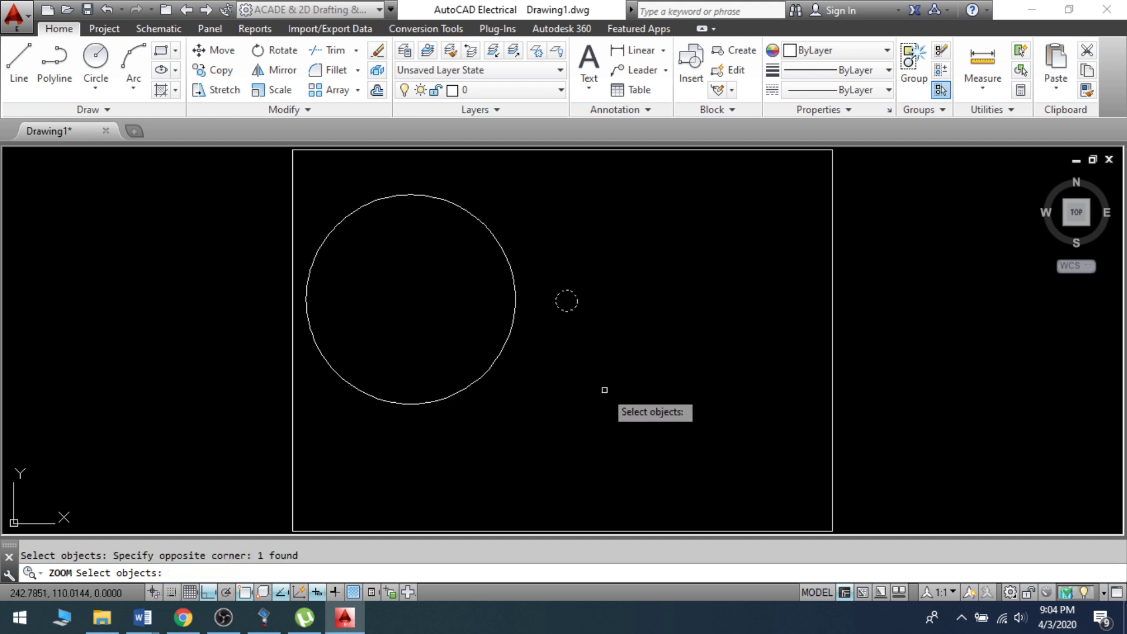
pyautogui.press('Return')
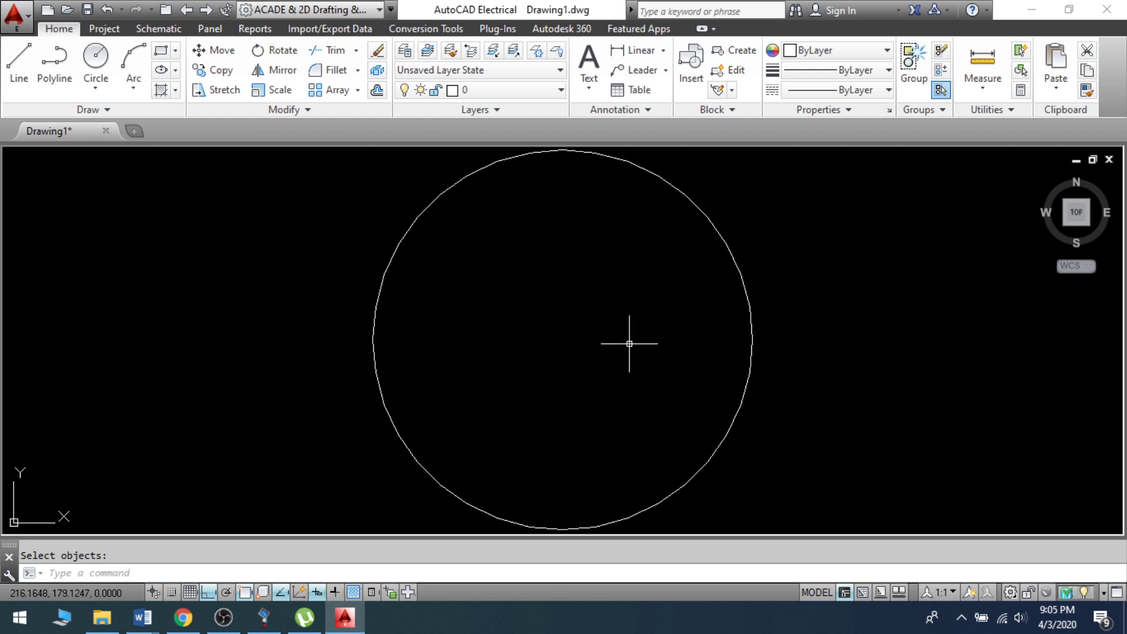
pyautogui.write('z')
pyautogui.press('Return')
pyautogui.scroll(-3, 214, 248)
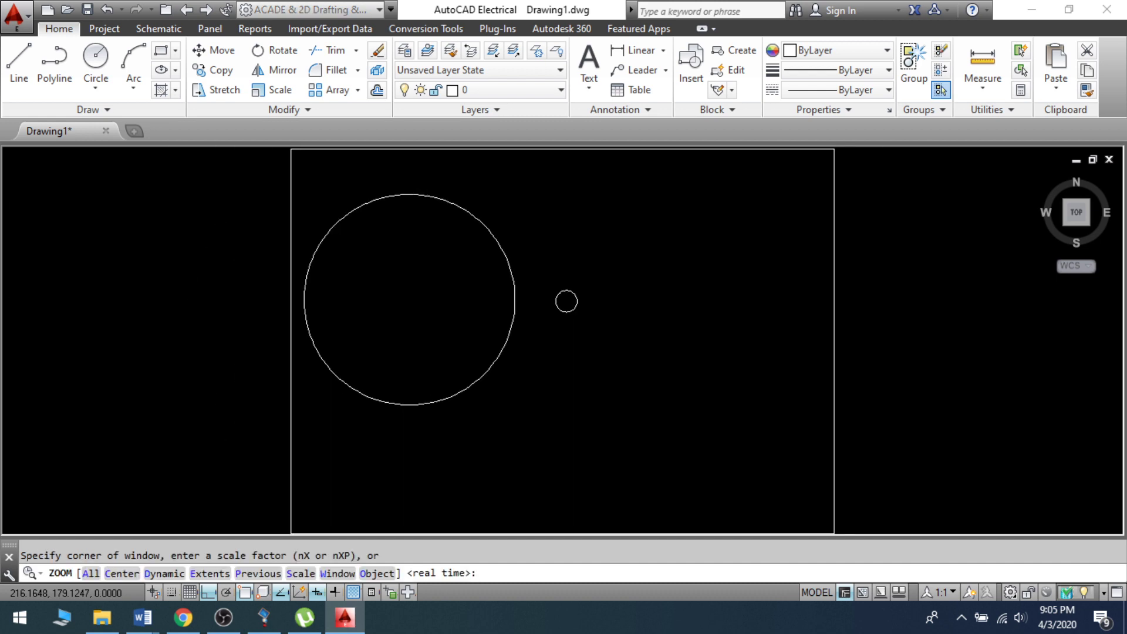
pyautogui.write('a')
pyautogui.press('Return')
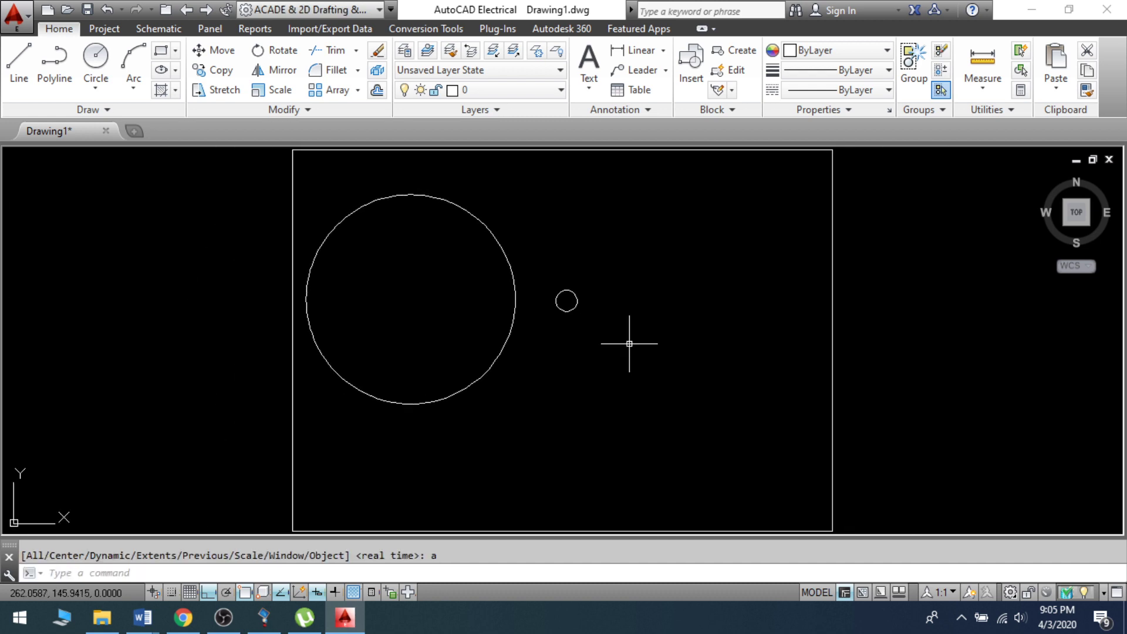
pyautogui.write('z')
pyautogui.press('Return')
pyautogui.press('Return')
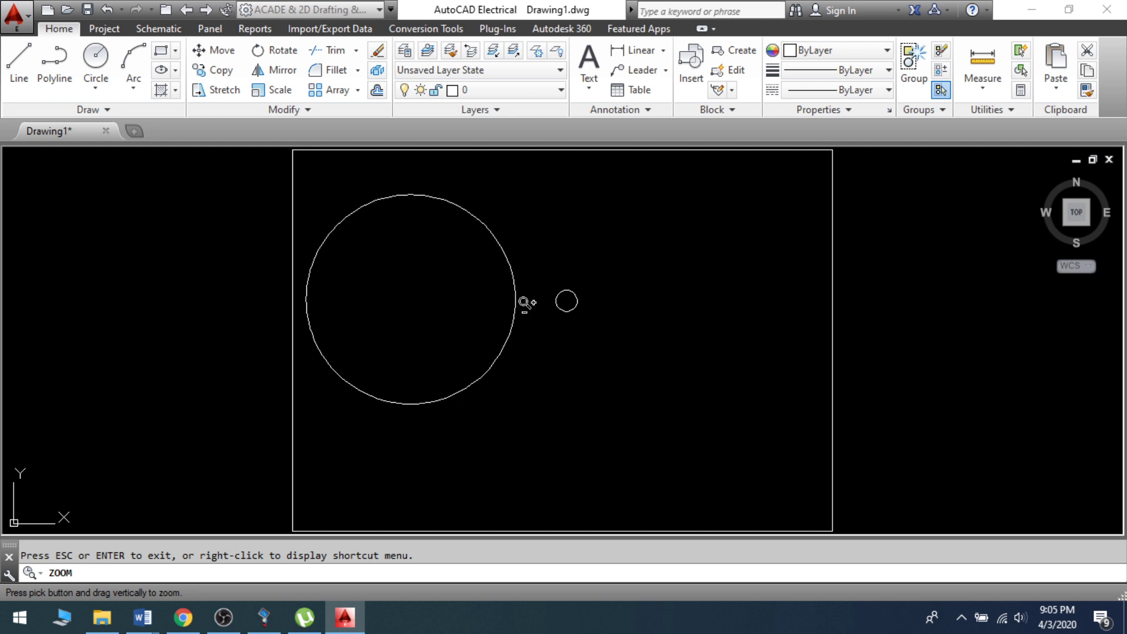
pyautogui.moveTo(497, 399)
pyautogui.mouseDown(button='middle')
pyautogui.moveTo(478, 337)
pyautogui.moveTo(493, 422)
pyautogui.mouseUp(button='middle')
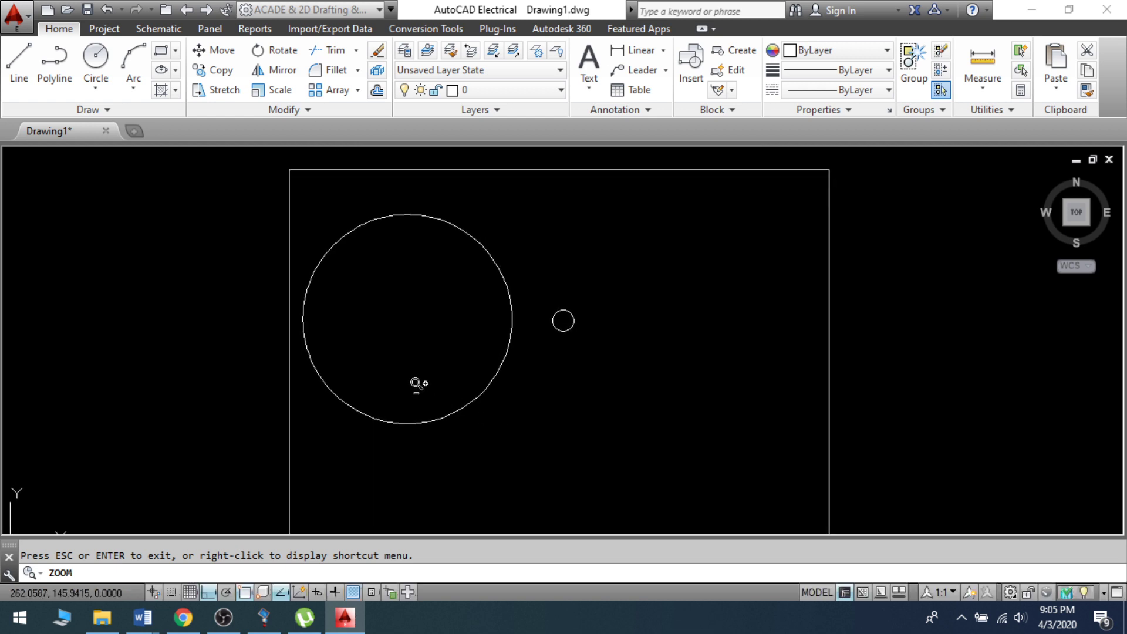
pyautogui.moveTo(411, 372); pyautogui.dragTo(432, 341)
pyautogui.rightClick(433, 341)
pyautogui.click(453, 352)
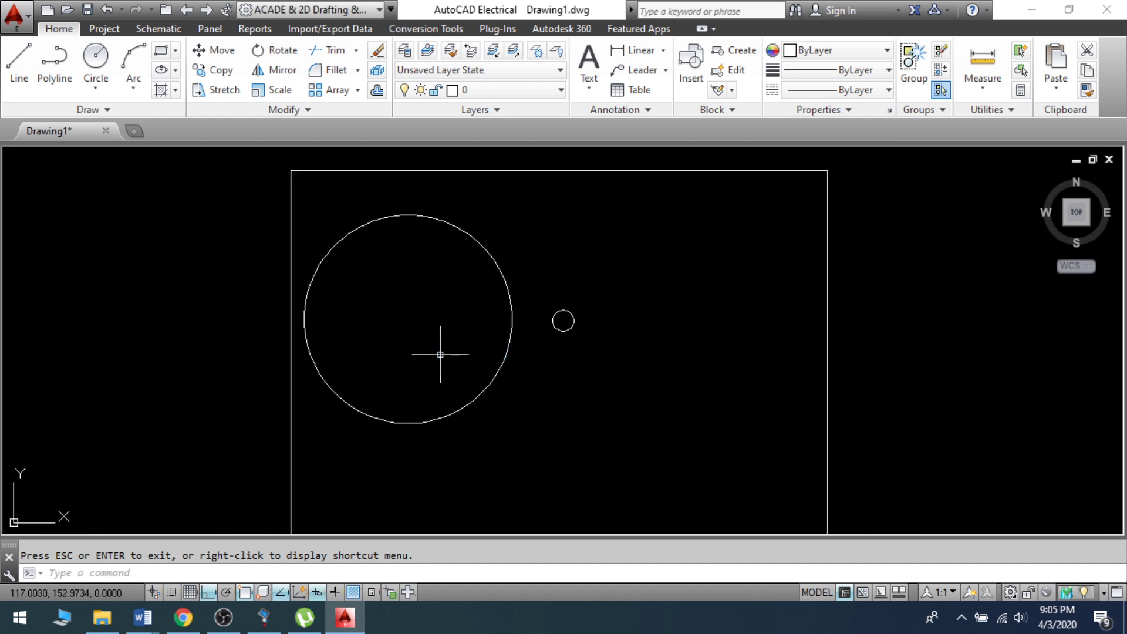
pyautogui.middleClick(432, 347)
pyautogui.middleClick(432, 347)
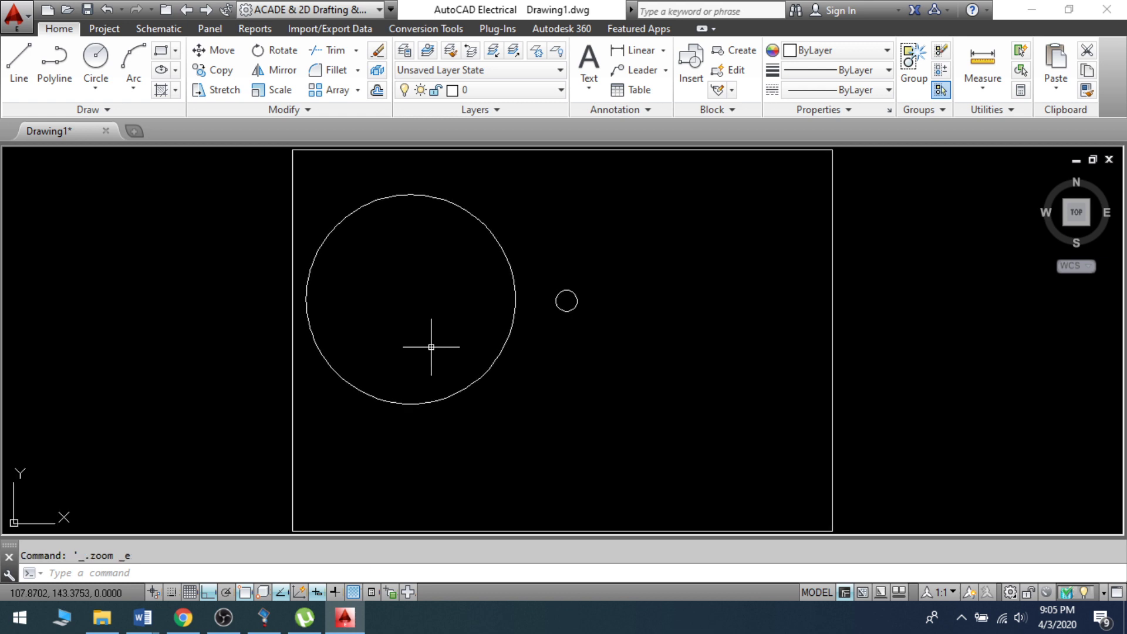
pyautogui.write('p')
pyautogui.press('Return')
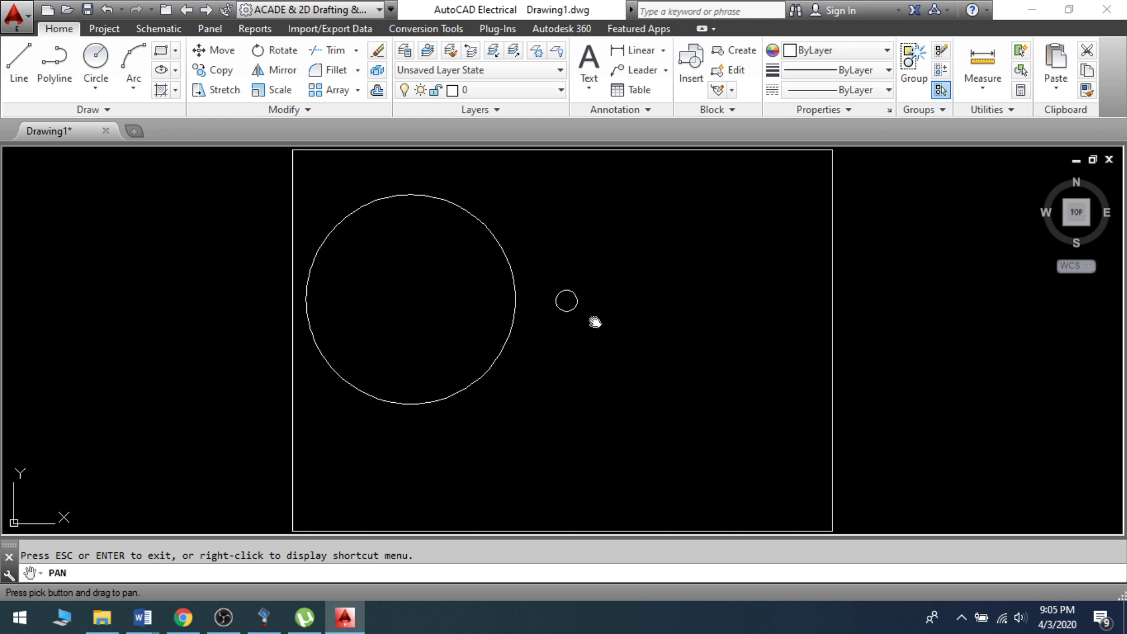
pyautogui.scroll(4, 458, 314)
pyautogui.moveTo(397, 158)
pyautogui.mouseDown()
pyautogui.moveTo(403, 411)
pyautogui.moveTo(406, 325)
pyautogui.mouseUp()
pyautogui.scroll(-6, 390, 294)
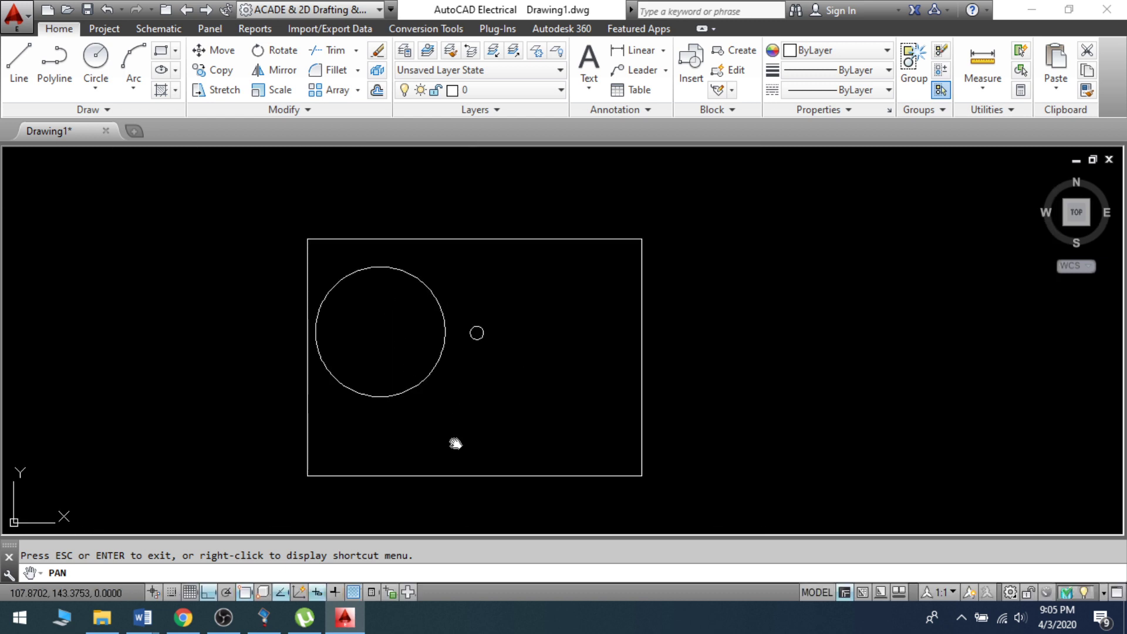
pyautogui.moveTo(467, 456)
pyautogui.mouseDown()
pyautogui.moveTo(458, 292)
pyautogui.moveTo(463, 505)
pyautogui.moveTo(443, 168)
pyautogui.moveTo(451, 491)
pyautogui.moveTo(468, 421)
pyautogui.mouseUp()
pyautogui.rightClick(476, 205)
pyautogui.click(489, 212)
pyautogui.scroll(2, 468, 390)
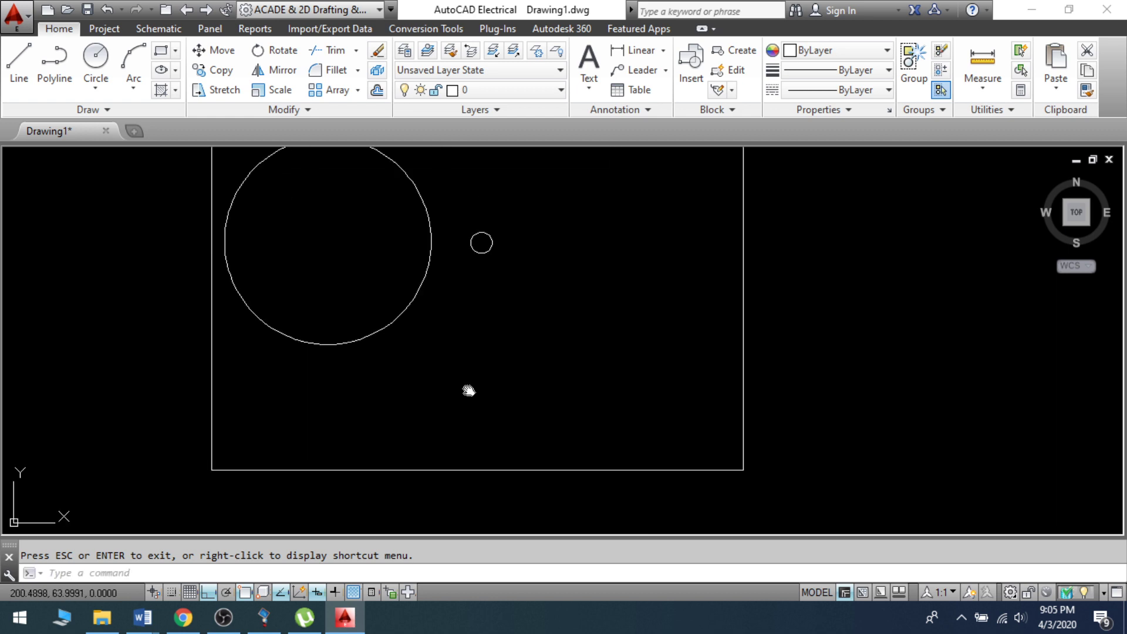
pyautogui.moveTo(468, 390); pyautogui.dragTo(497, 413, button='middle')
pyautogui.middleClick(468, 389)
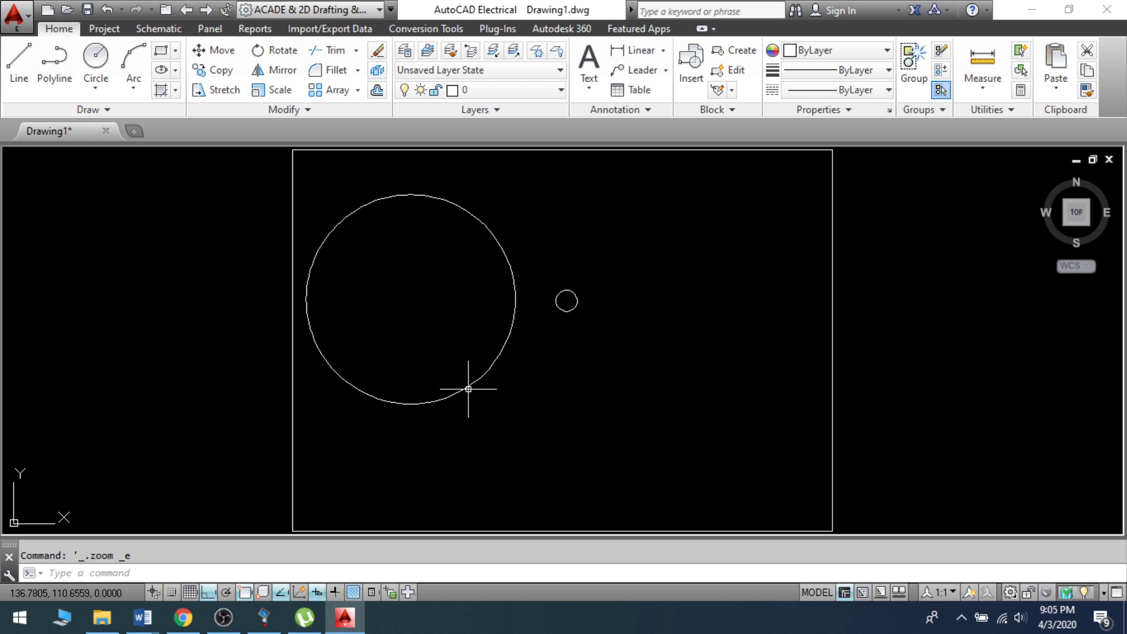
pyautogui.click(311, 165)
pyautogui.click(709, 443)
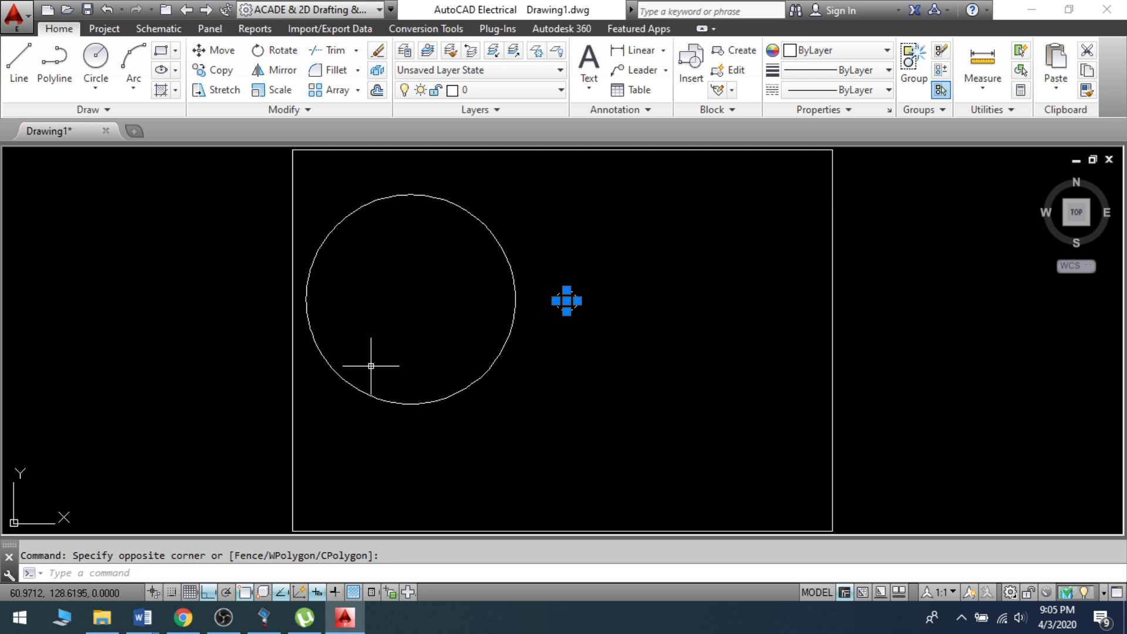
# Add the large circle to the selection and erase both circles.
pyautogui.click(382, 401)
pyautogui.write('e')
pyautogui.press('Return')
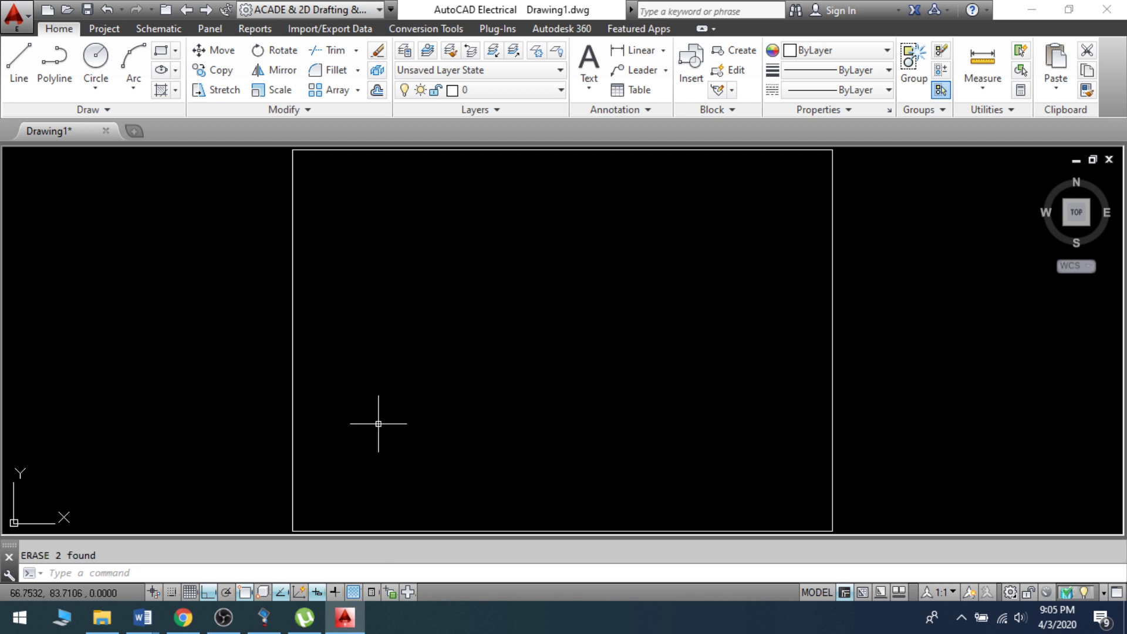
# Draw a horizontal line and a vertical line crossing it near the page centre.
pyautogui.write('l')
pyautogui.press('Return')
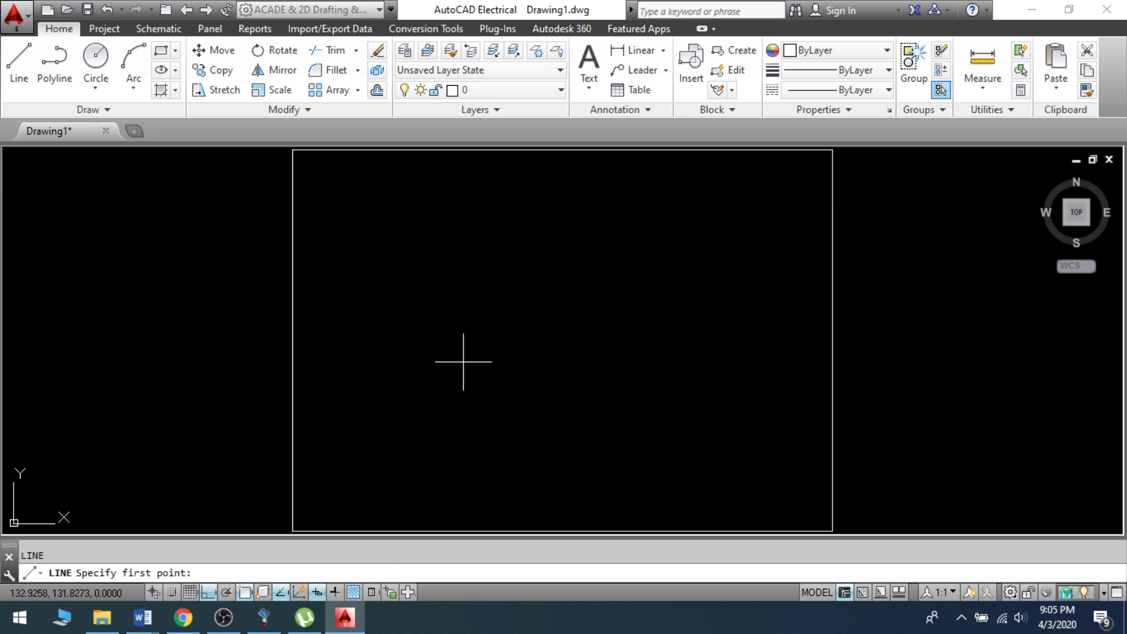
pyautogui.click(463, 362)
pyautogui.click(586, 362)
pyautogui.rightClick(582, 365)
pyautogui.click(598, 372)
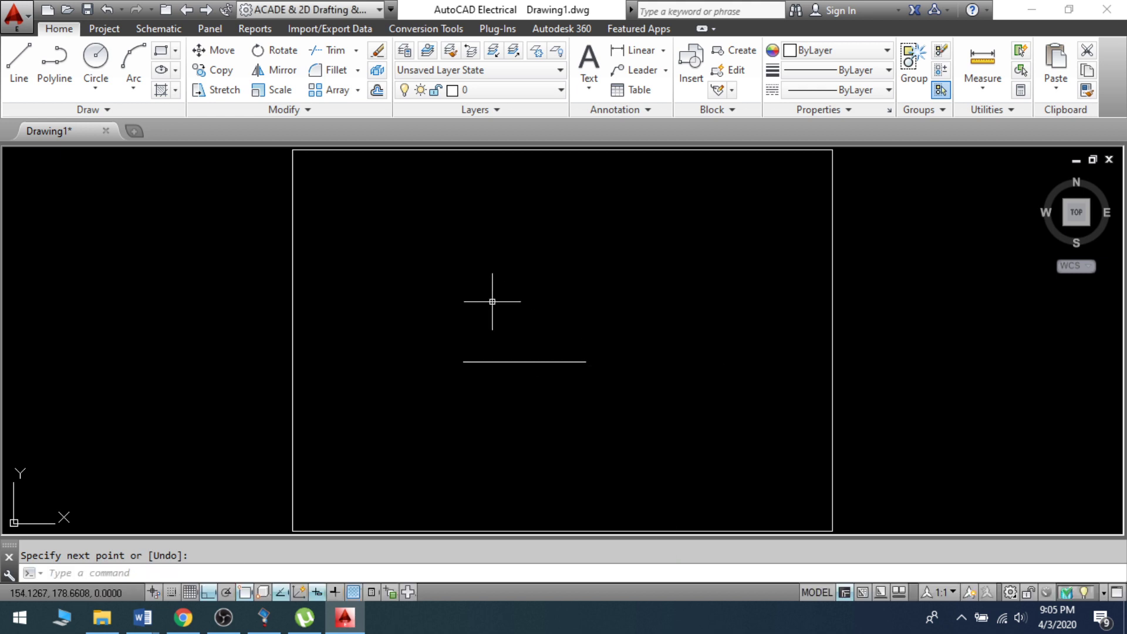
pyautogui.rightClick(520, 319)
pyautogui.click(564, 16)
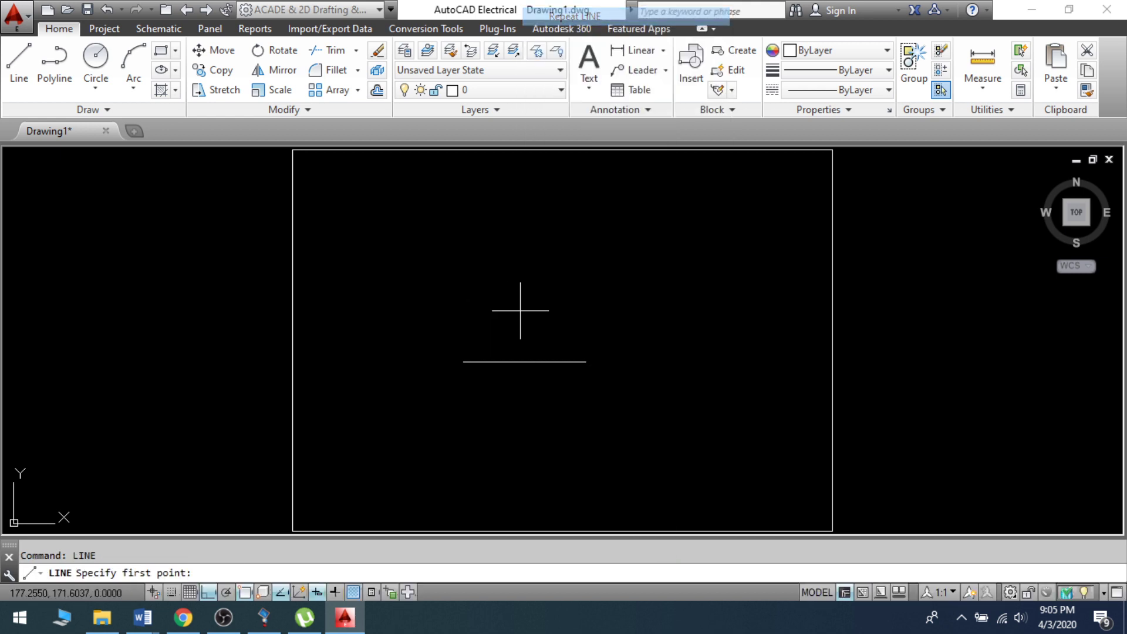
pyautogui.click(522, 318)
pyautogui.click(522, 420)
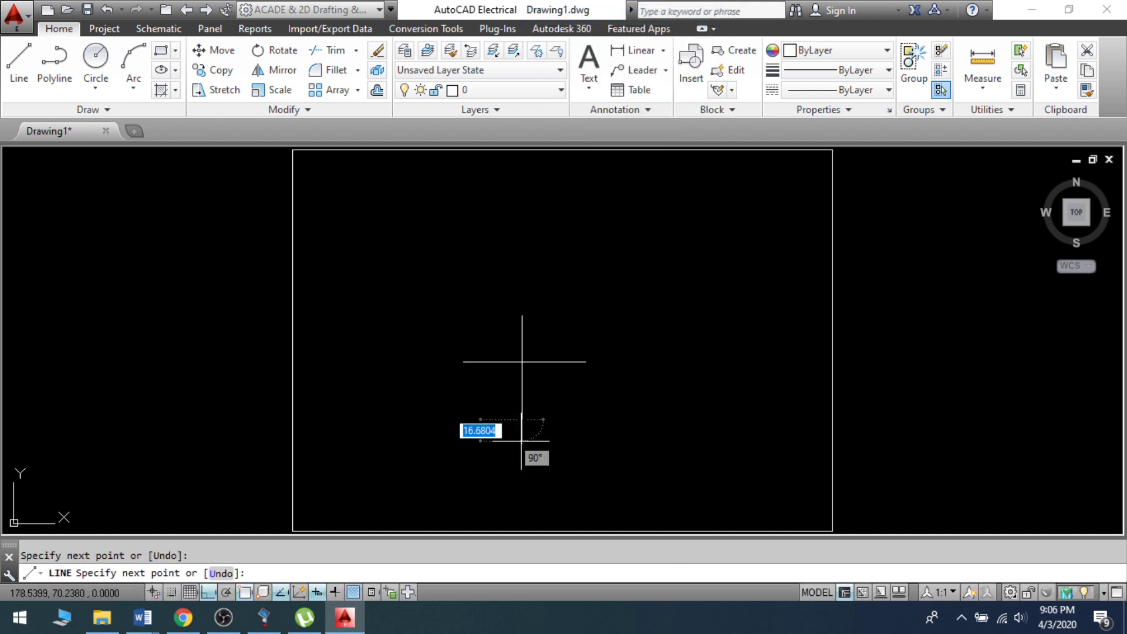
pyautogui.press('Return')
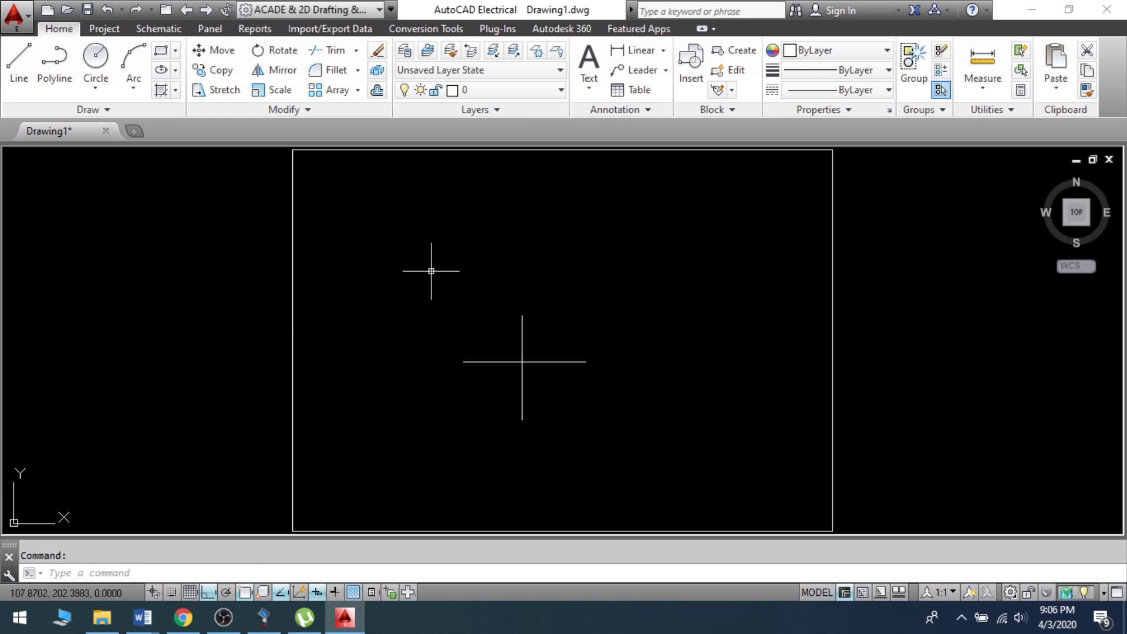
# Trim the horizontal line's right half and the vertical line's top to form a corner.
pyautogui.write('TR')
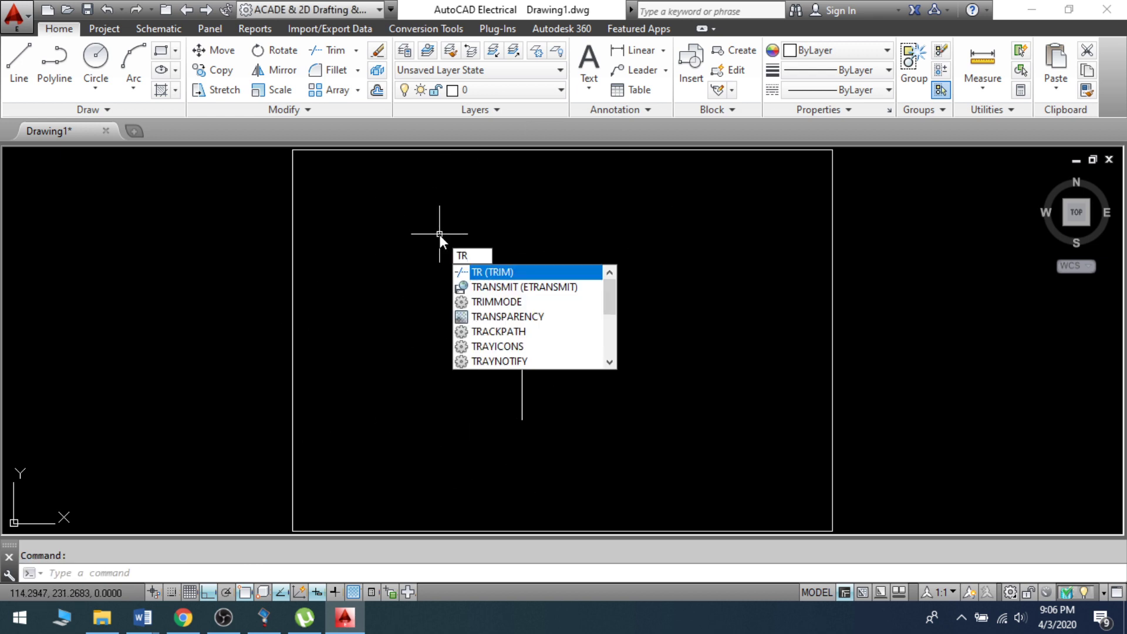
pyautogui.press('Return')
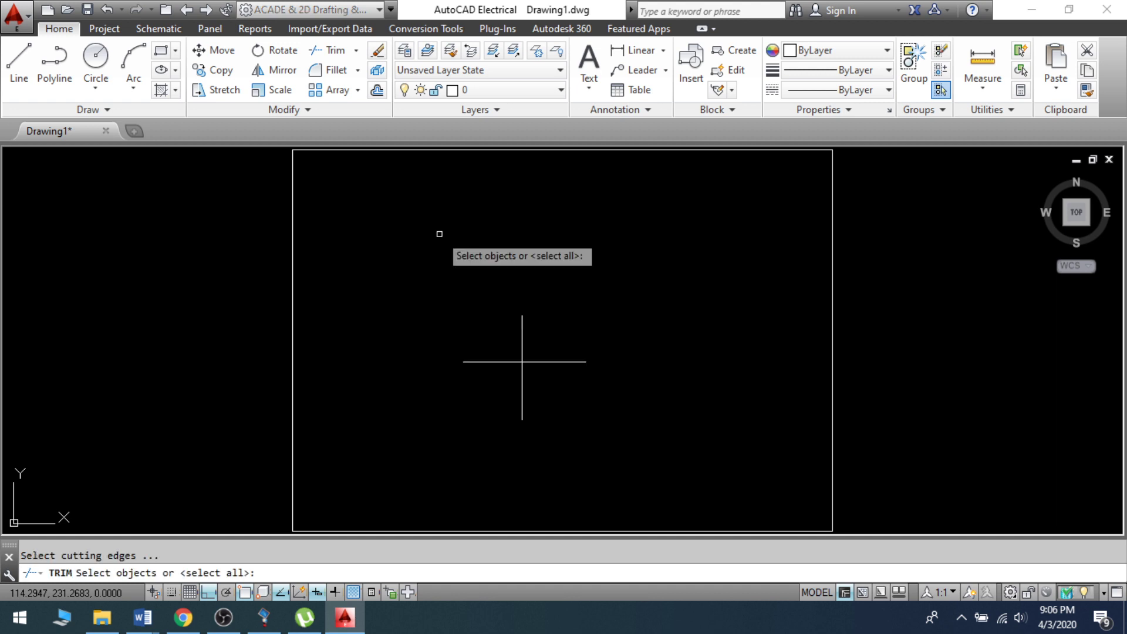
pyautogui.press('Return')
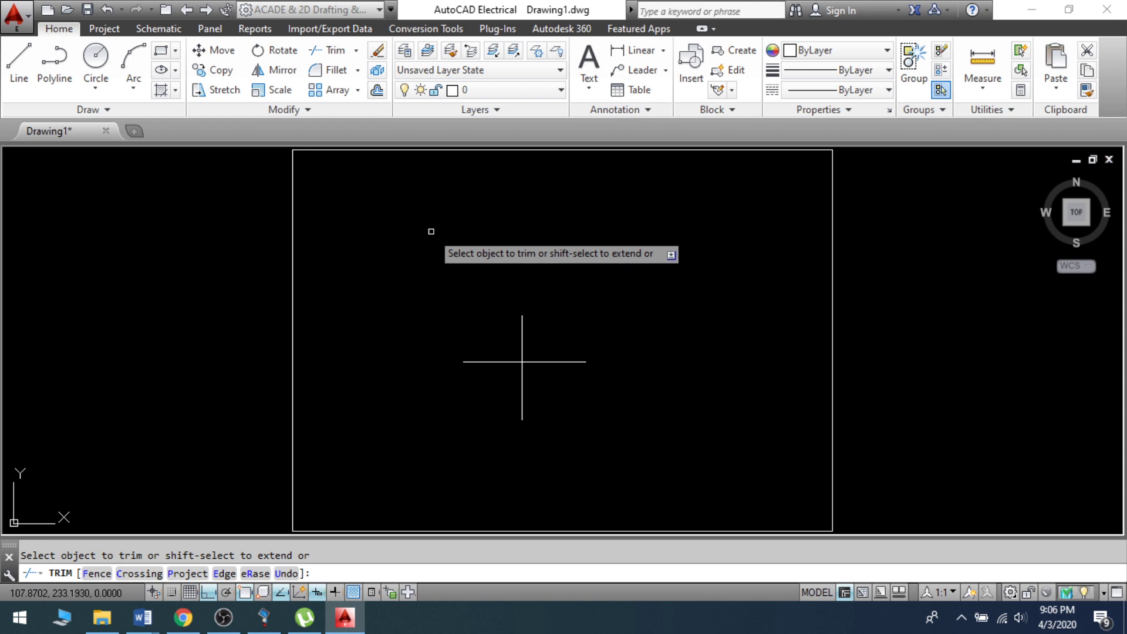
pyautogui.click(574, 361)
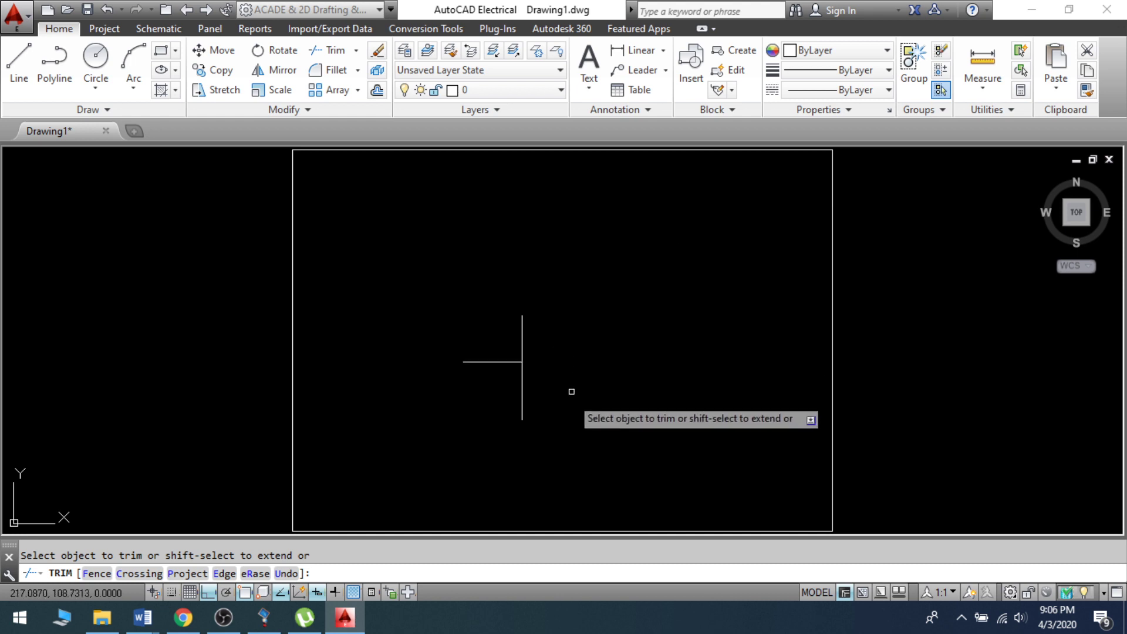
pyautogui.click(522, 338)
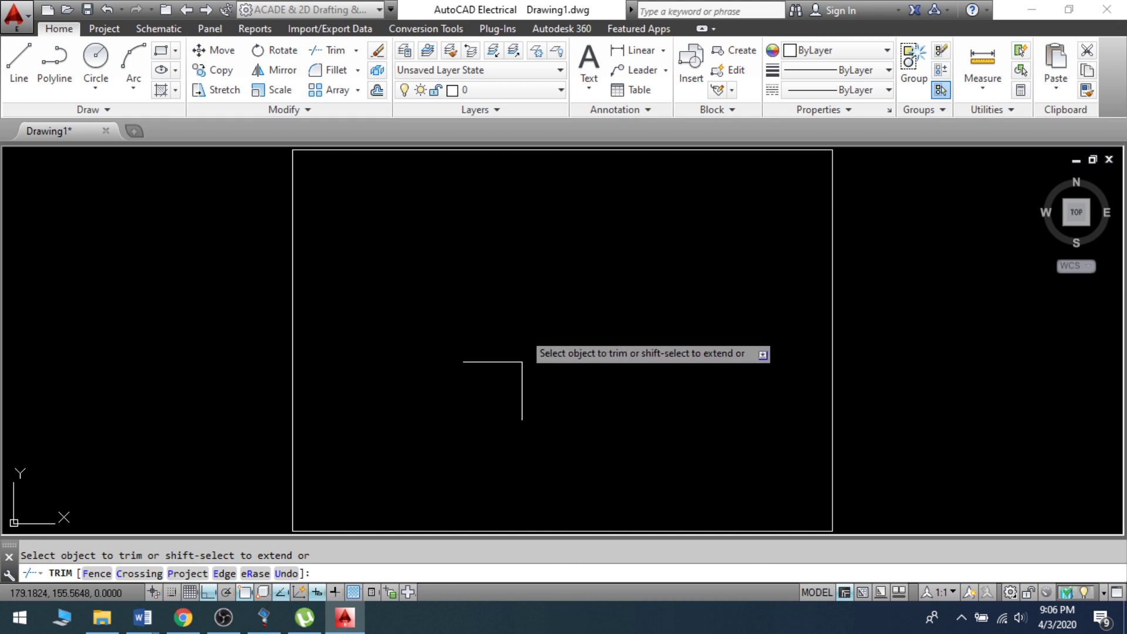
pyautogui.click(499, 360)
pyautogui.click(522, 399)
pyautogui.click(524, 411)
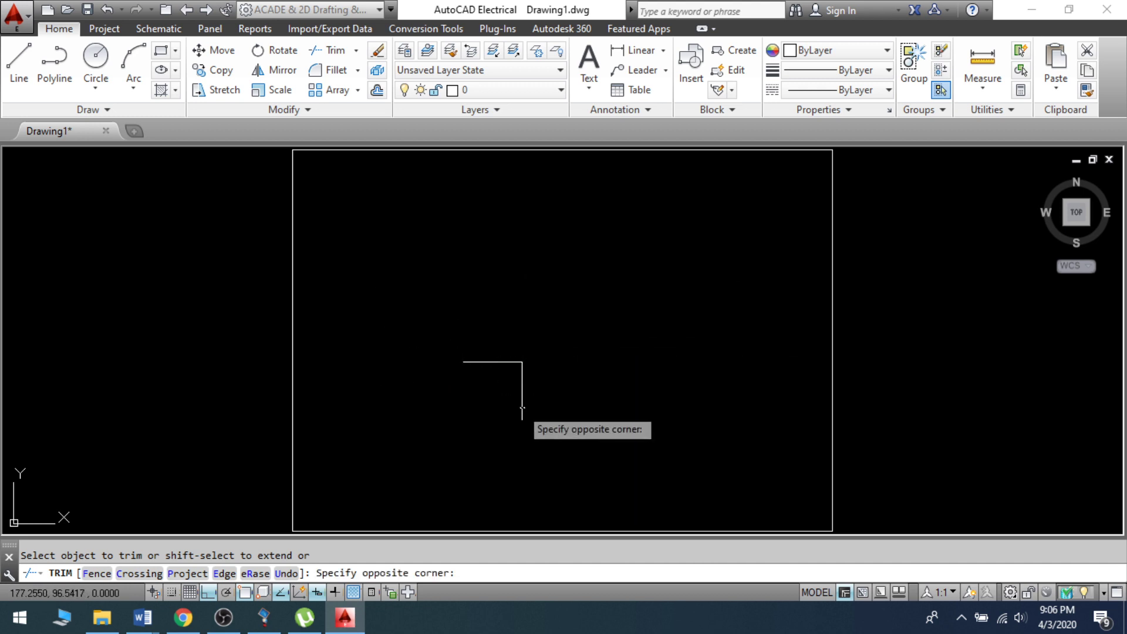
pyautogui.click(522, 407)
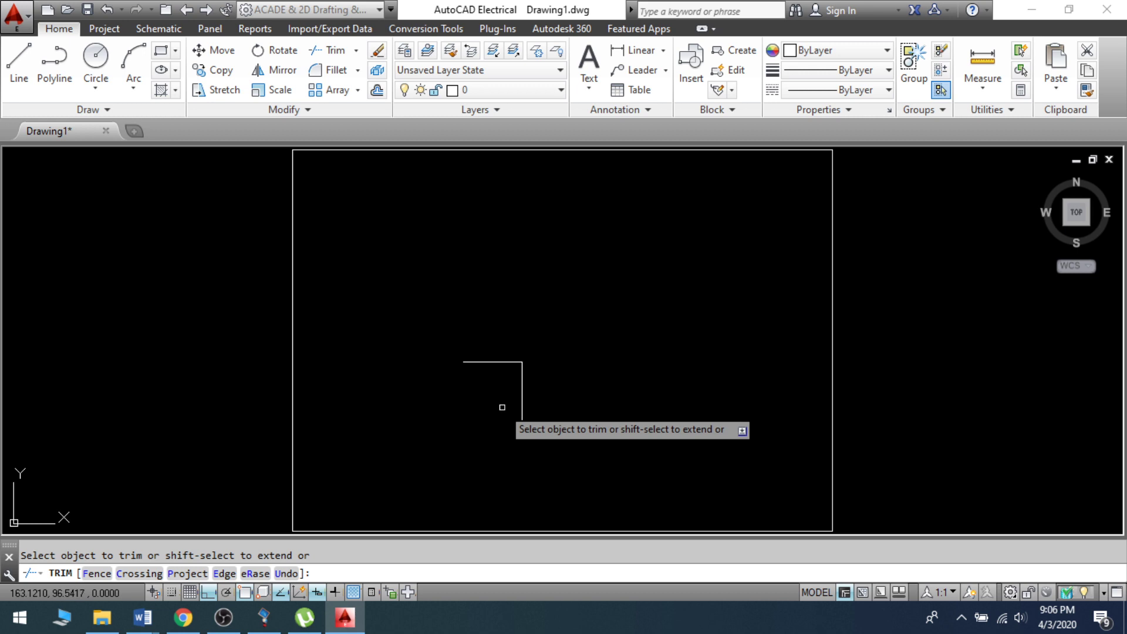
# Window-select the two corner lines and delete them.
pyautogui.press('Escape')
pyautogui.click(371, 313)
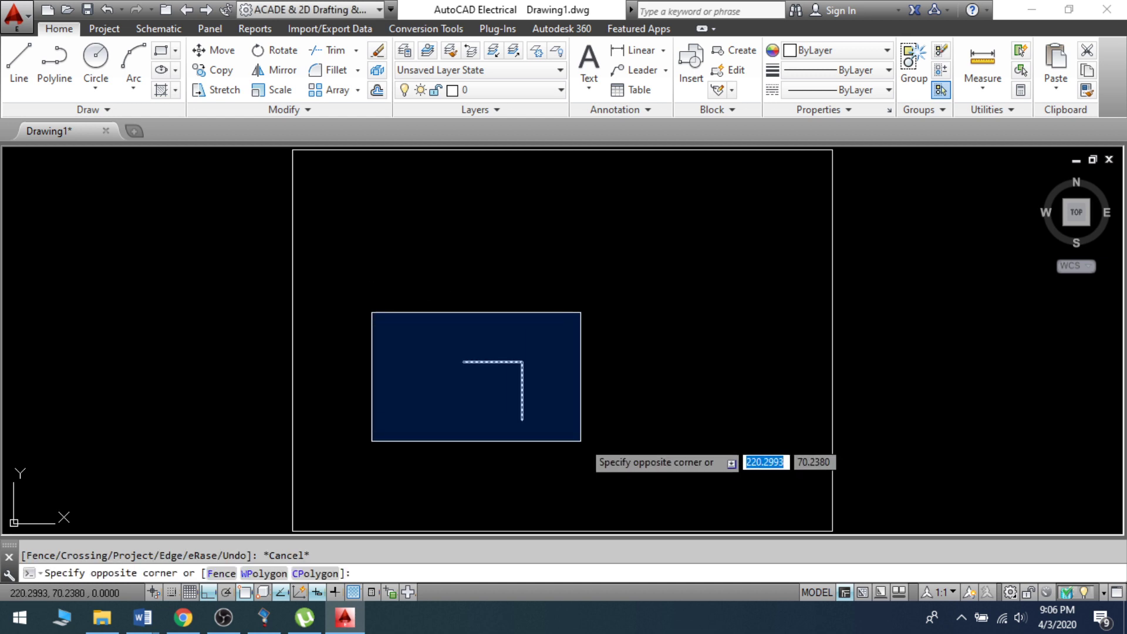
pyautogui.click(587, 439)
pyautogui.press('Delete')
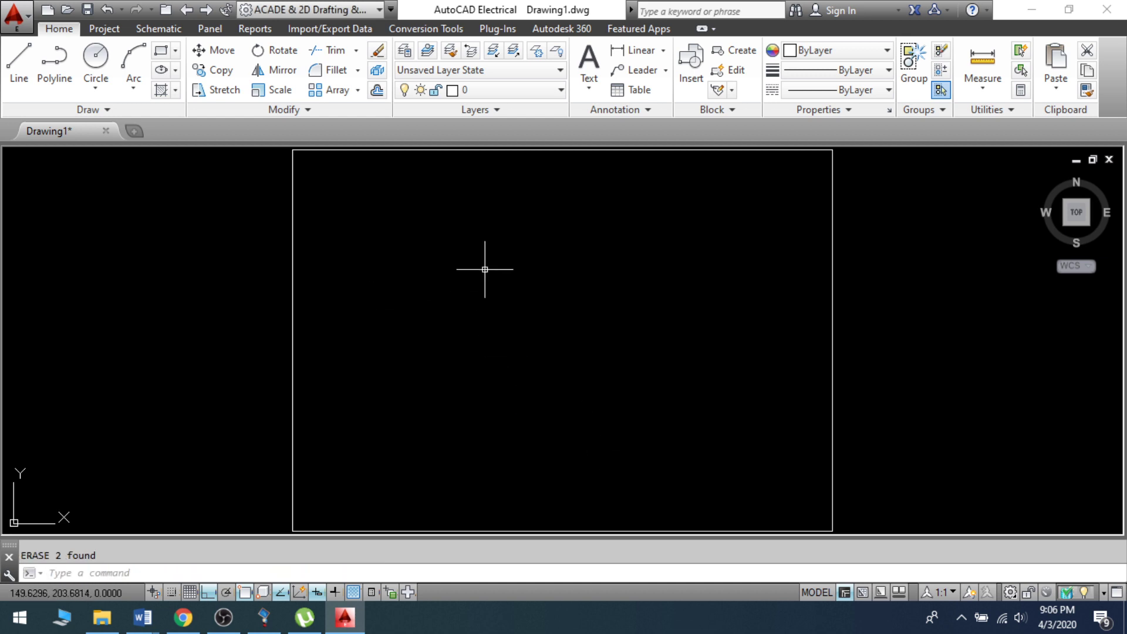
pyautogui.click(95, 58)
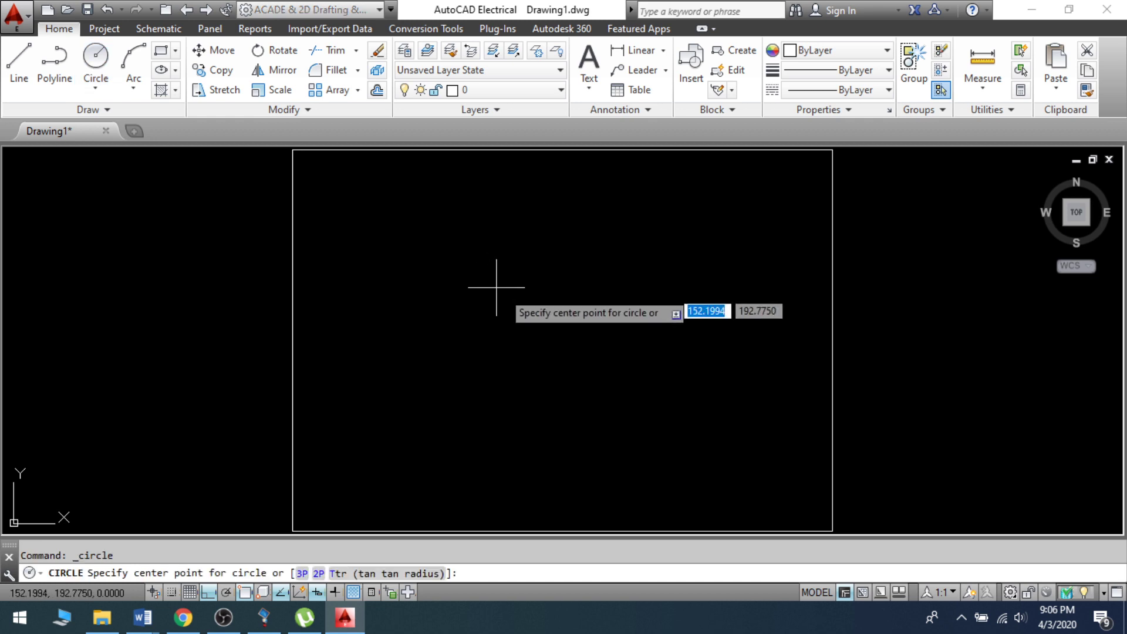
pyautogui.click(515, 284)
pyautogui.click(516, 337)
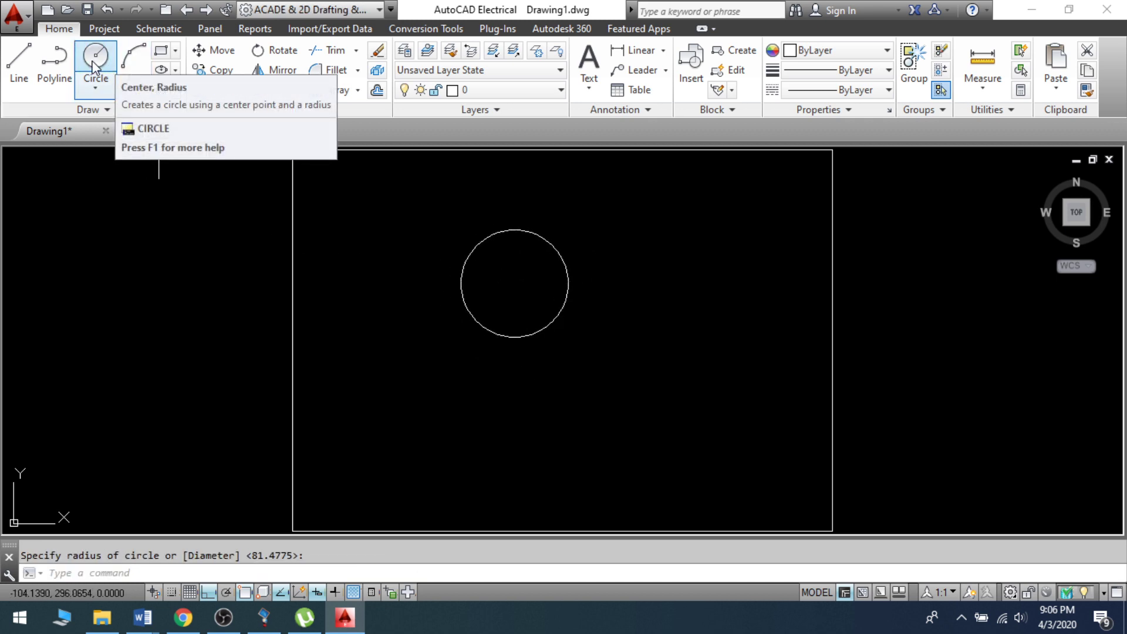
pyautogui.click(19, 59)
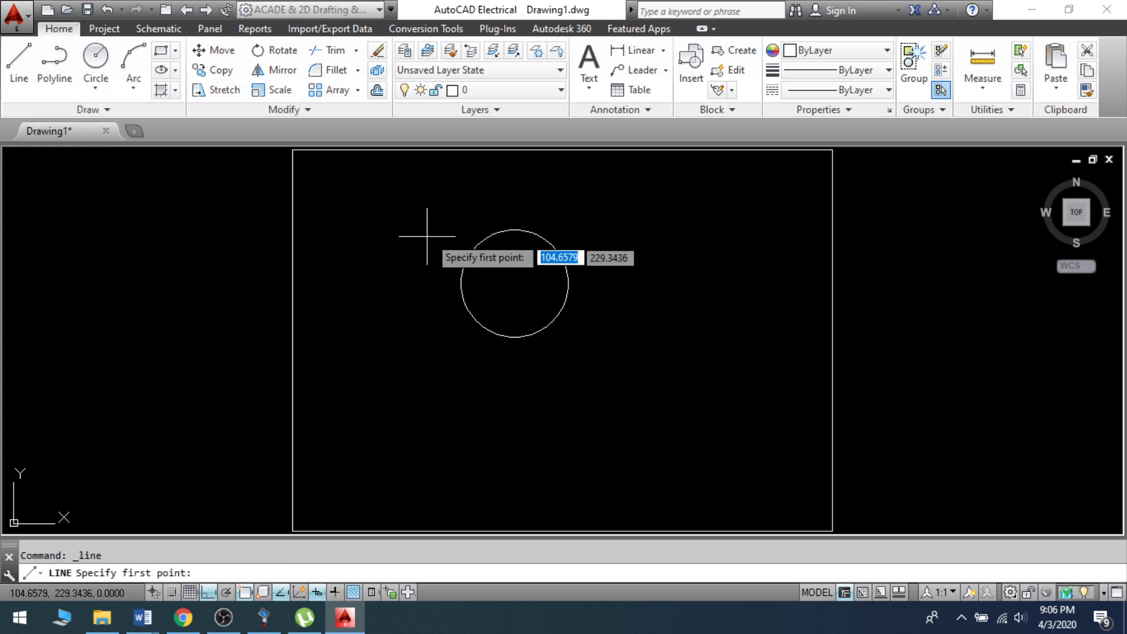
pyautogui.click(515, 231)
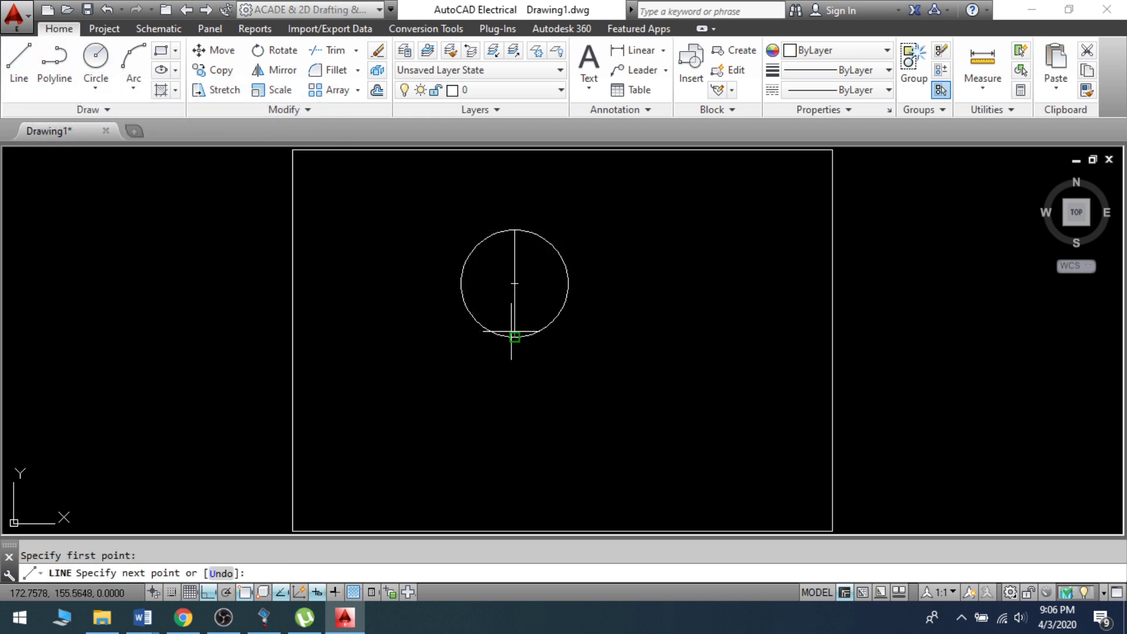
pyautogui.click(515, 337)
pyautogui.press('Return')
pyautogui.press('Return')
pyautogui.click(460, 283)
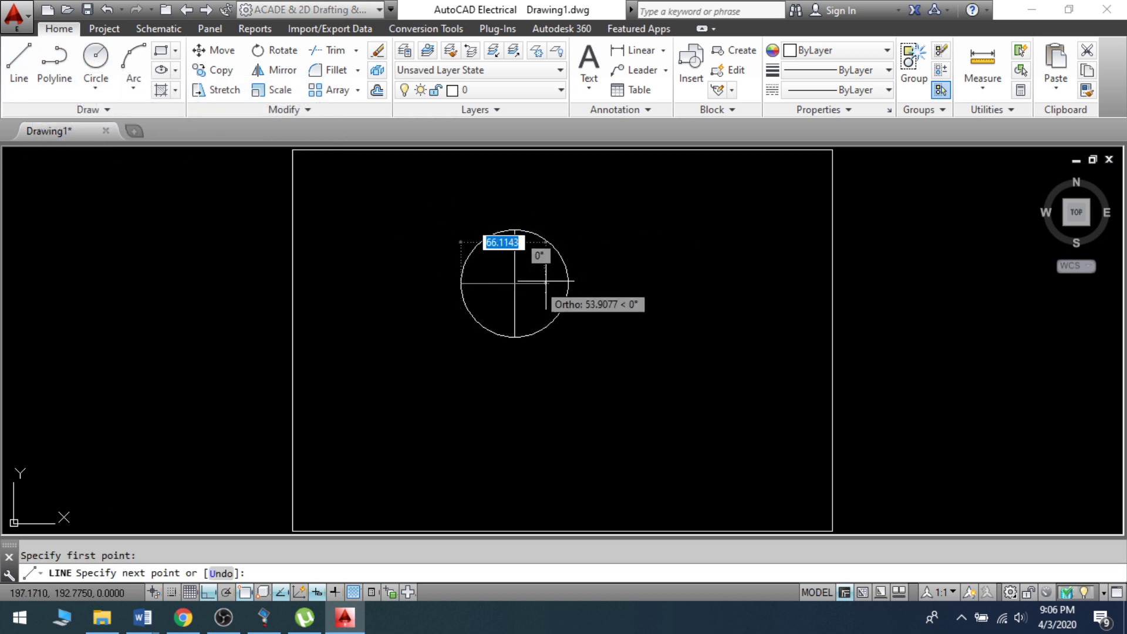
pyautogui.click(569, 283)
pyautogui.press('Return')
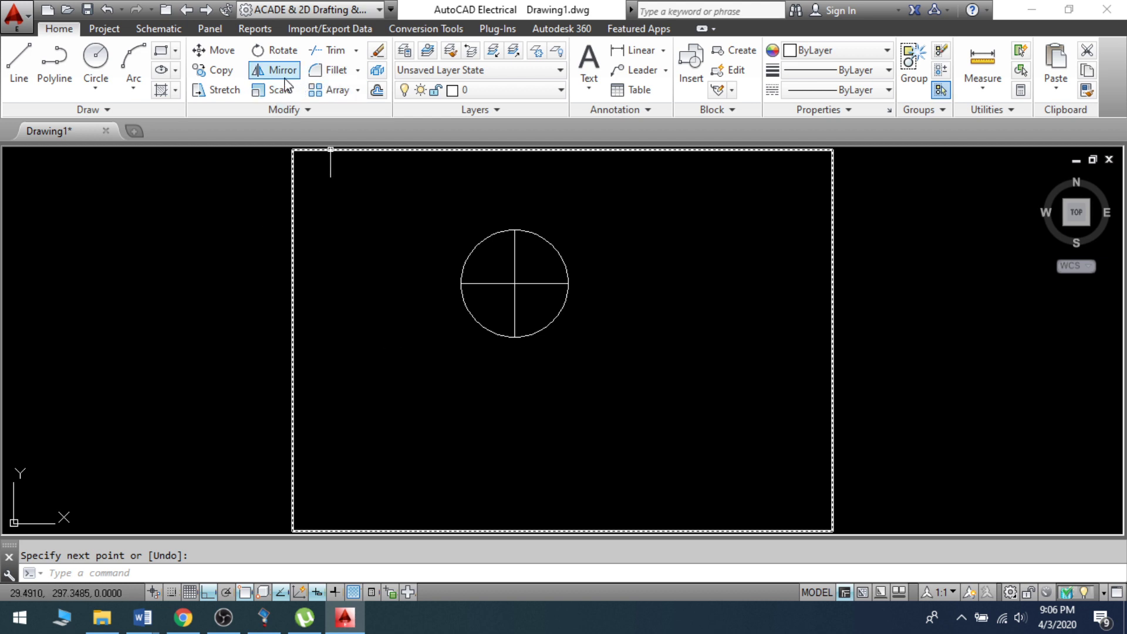
pyautogui.write('tr')
pyautogui.press('Return')
pyautogui.press('Return')
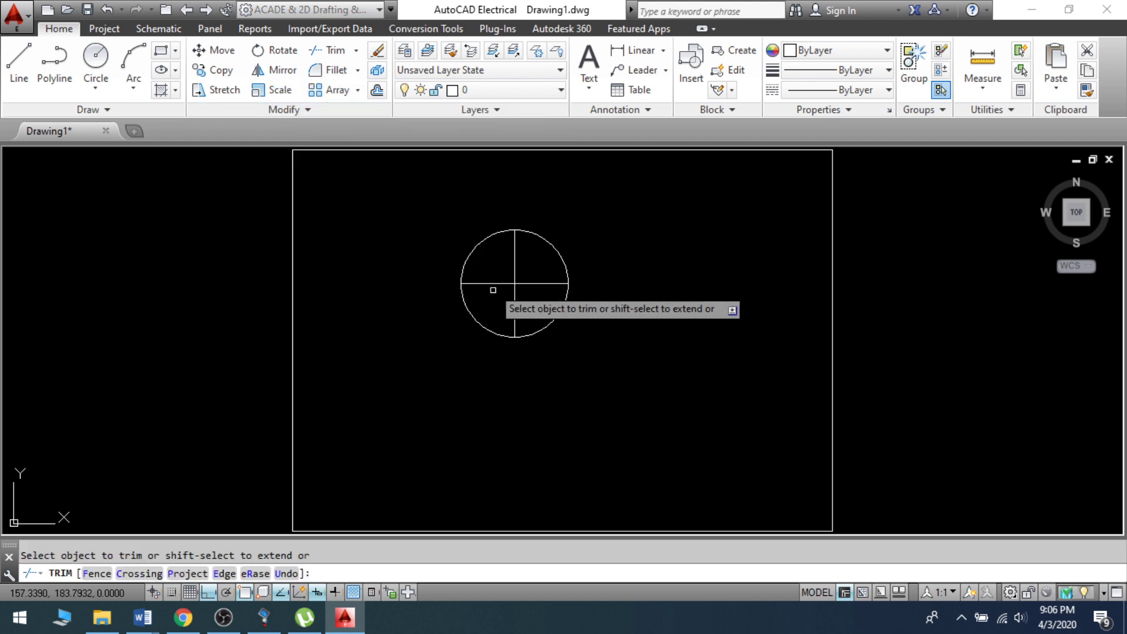
pyautogui.click(469, 251)
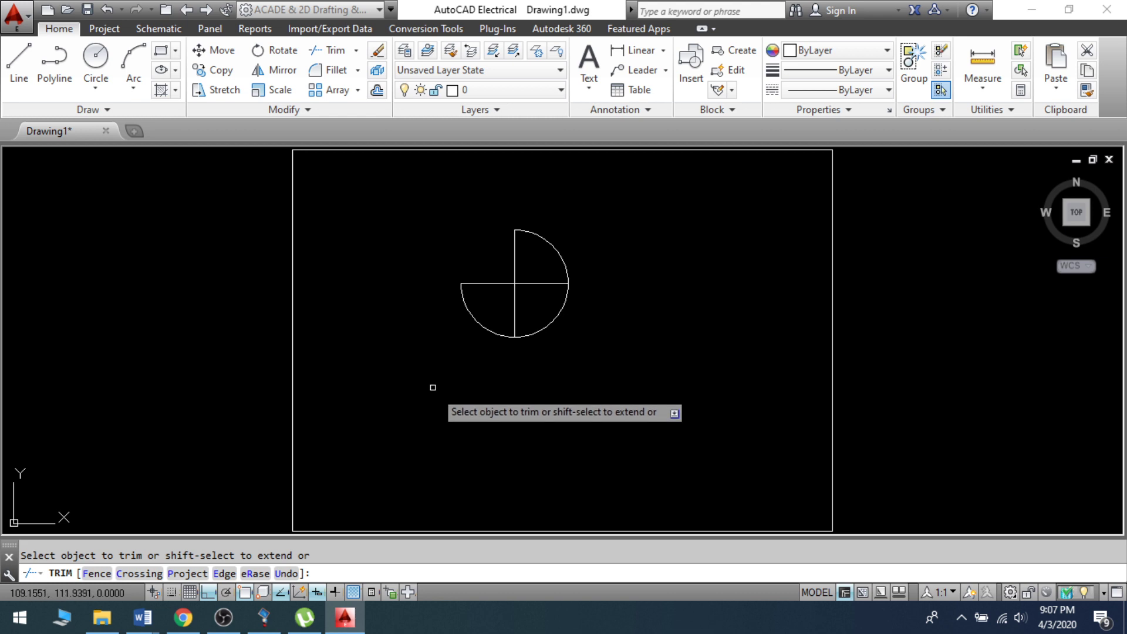
pyautogui.click(552, 322)
pyautogui.press('Escape')
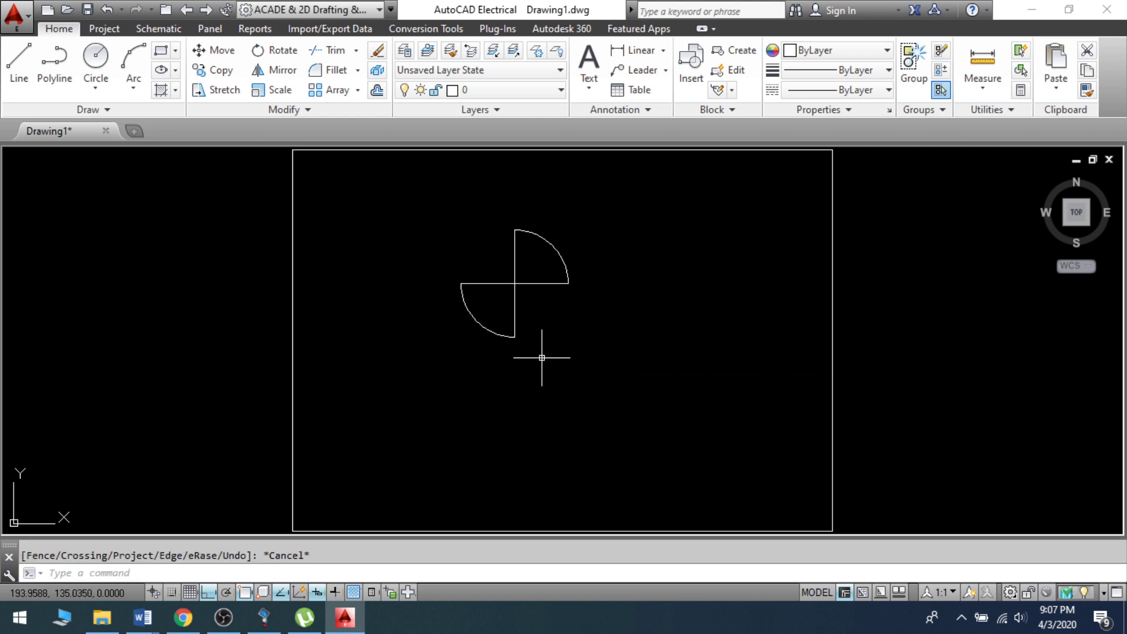
pyautogui.click(389, 185)
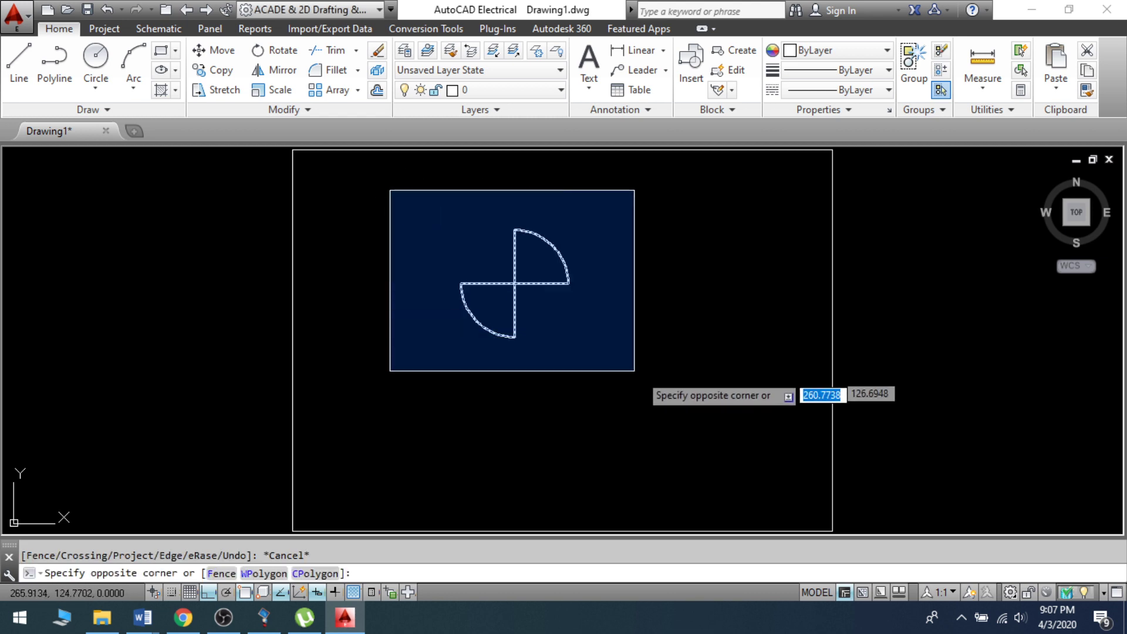
pyautogui.click(642, 380)
pyautogui.write('E')
pyautogui.press('Return')
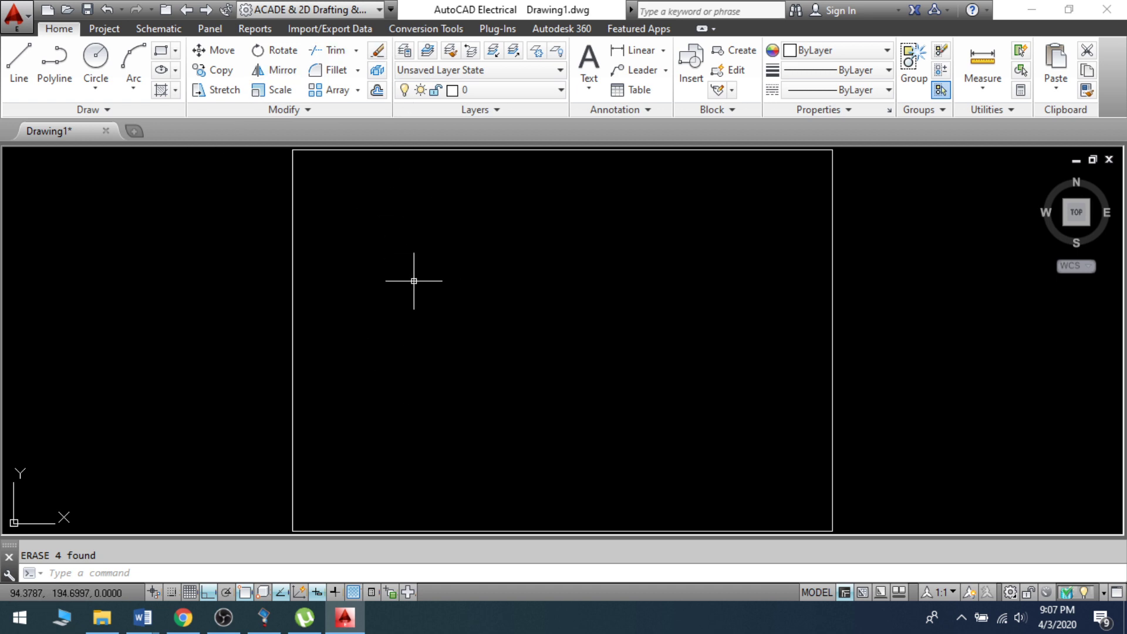
# Draw a small square with the rectangle command.
pyautogui.write('ct')
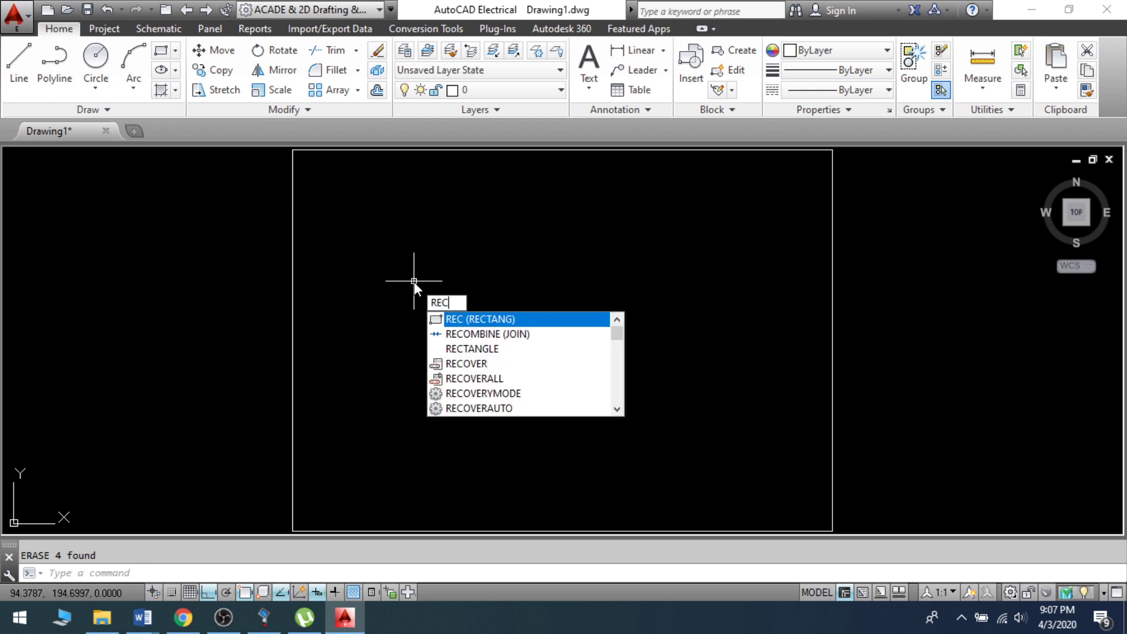
pyautogui.press('Return')
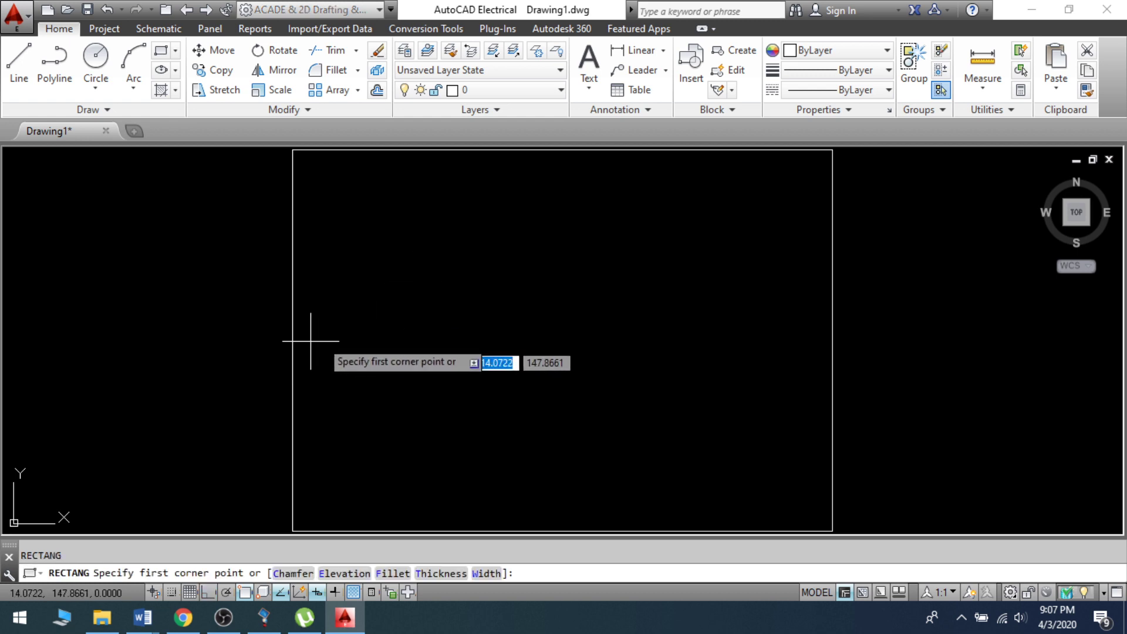
pyautogui.click(345, 340)
pyautogui.click(381, 371)
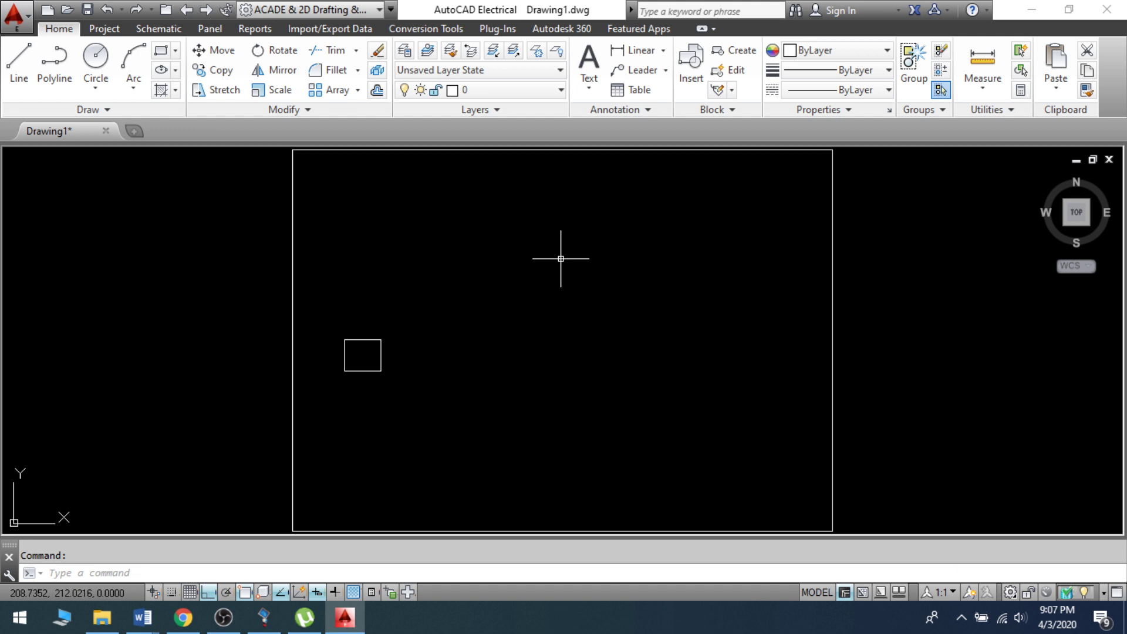
# Apply ARRAY to the square with the Rectangular type, giving a 4 × 3 grid.
pyautogui.write('AR')
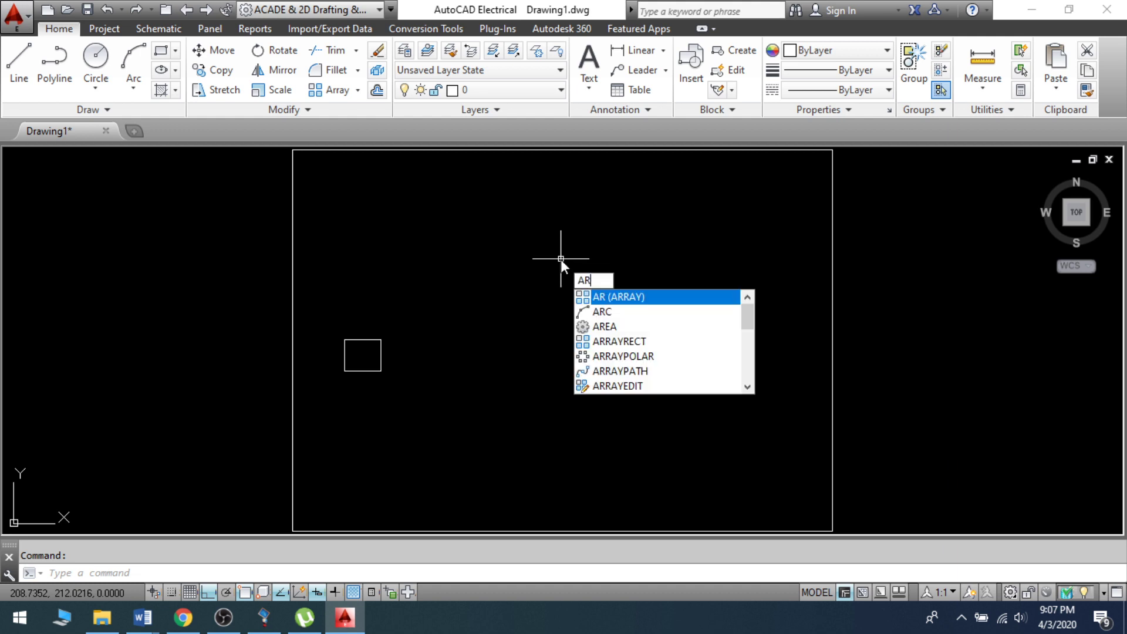
pyautogui.press('Return')
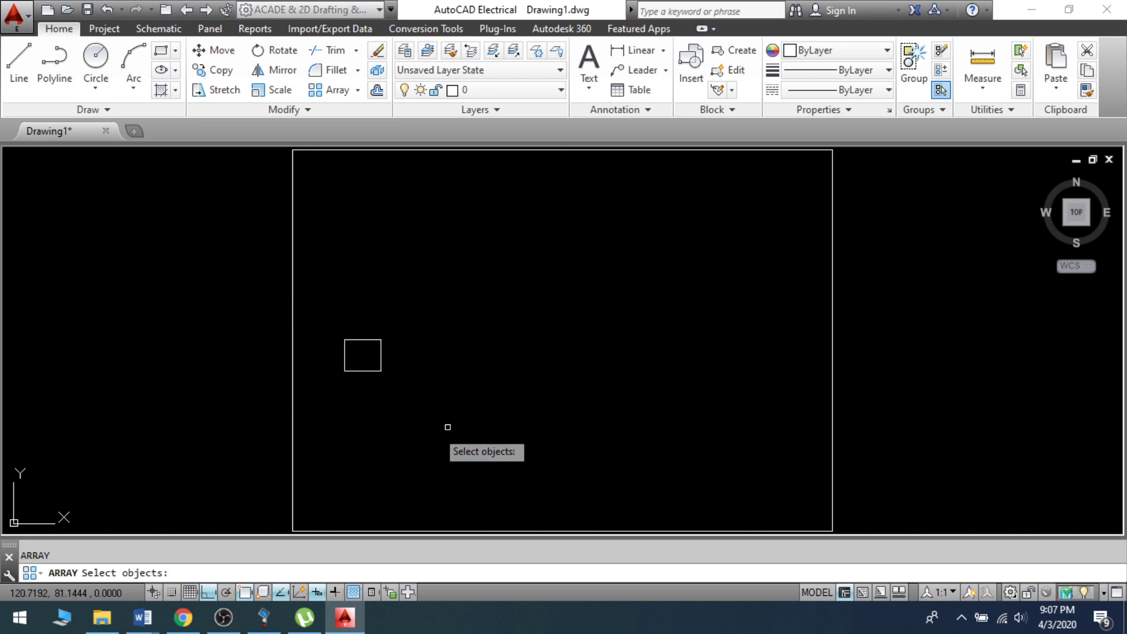
pyautogui.click(312, 315)
pyautogui.click(437, 390)
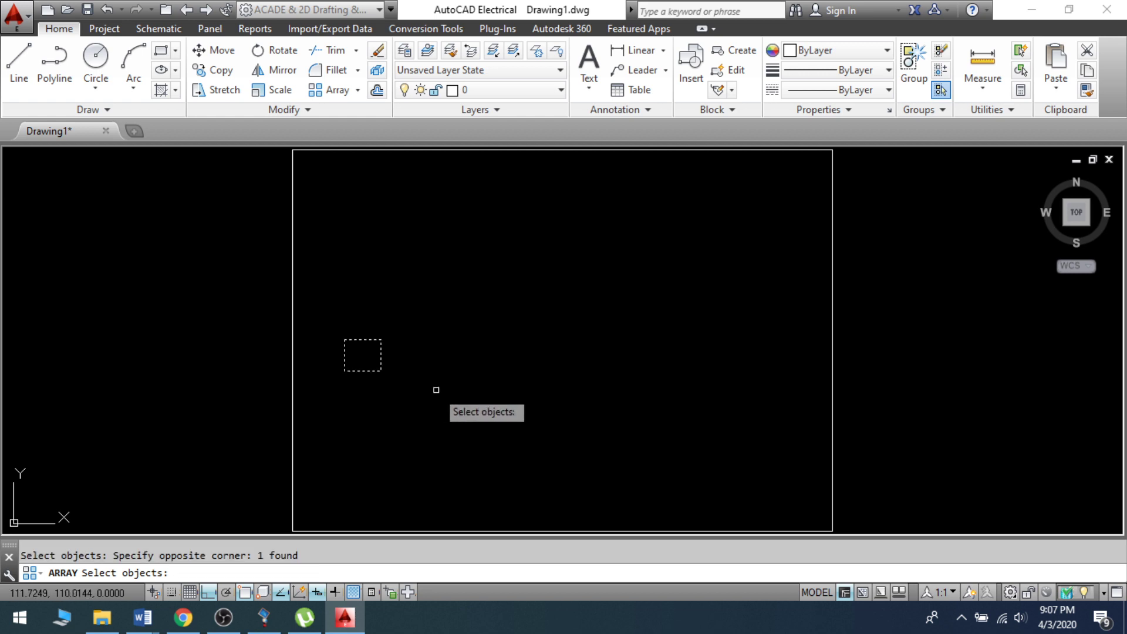
pyautogui.press('Return')
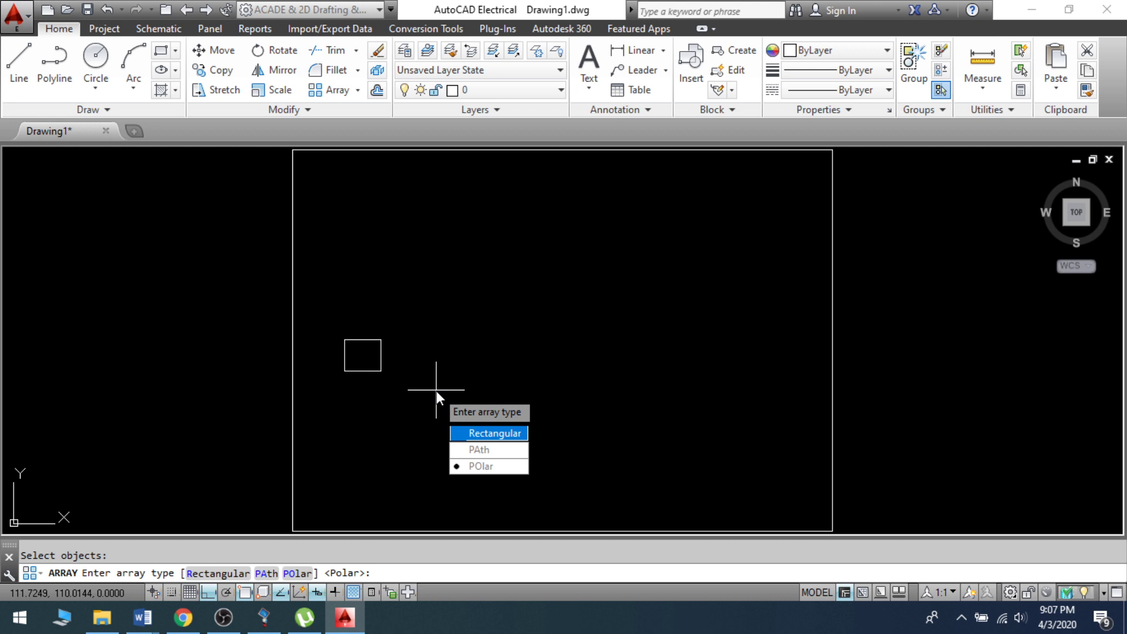
pyautogui.click(467, 434)
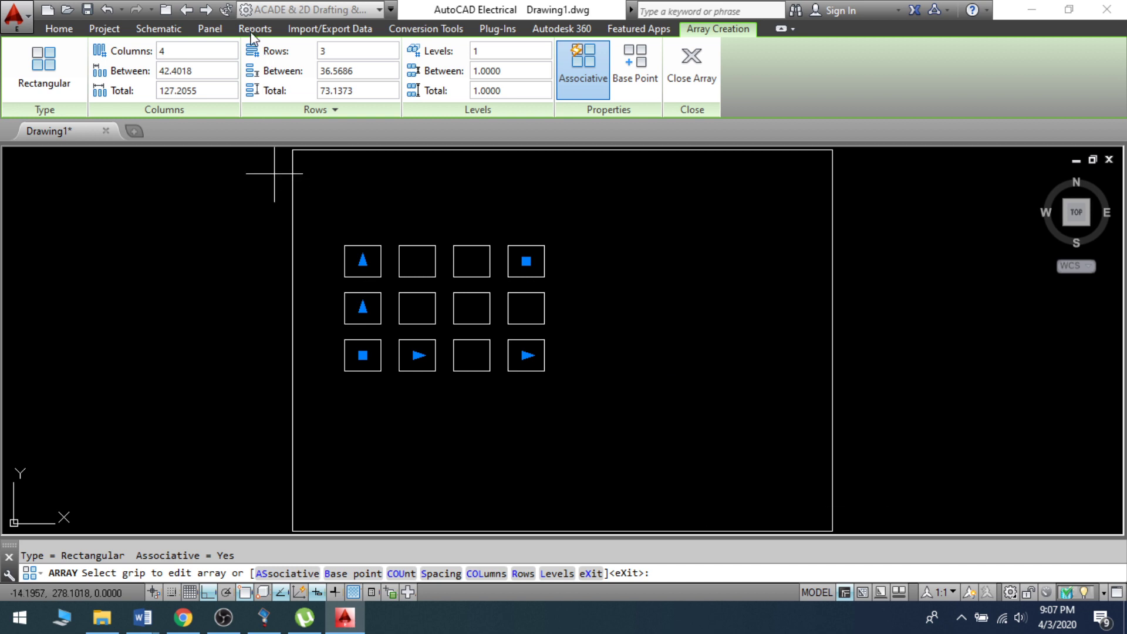
# Change the rectangular array to 2 rows and 8 columns, review spacing, and finalize it.
pyautogui.click(355, 50)
pyautogui.press('Return')
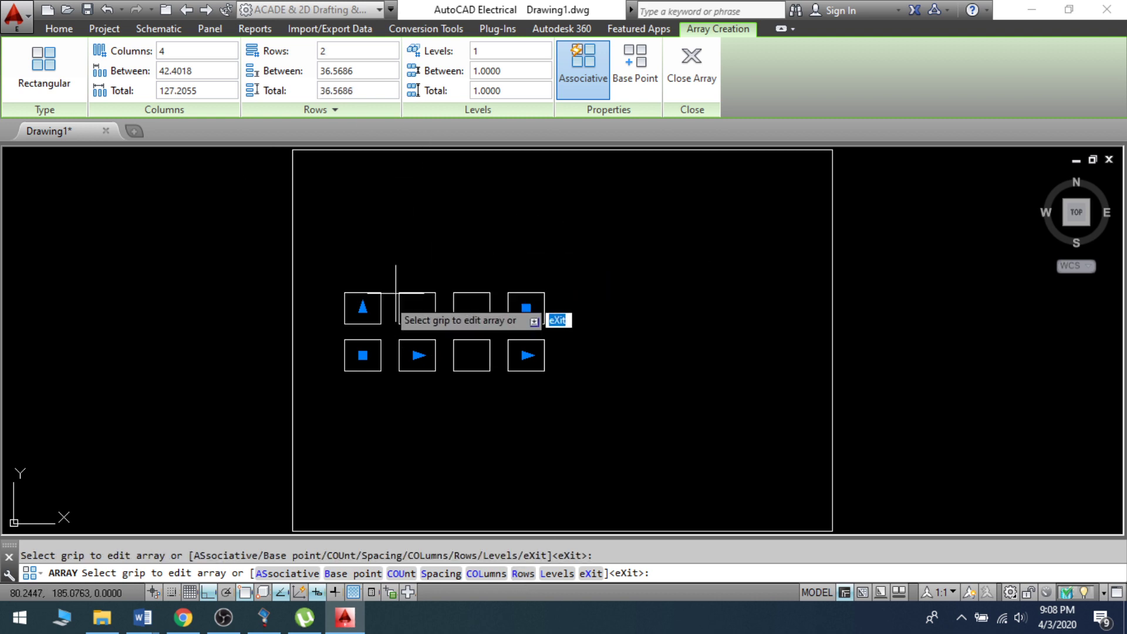
pyautogui.click(187, 52)
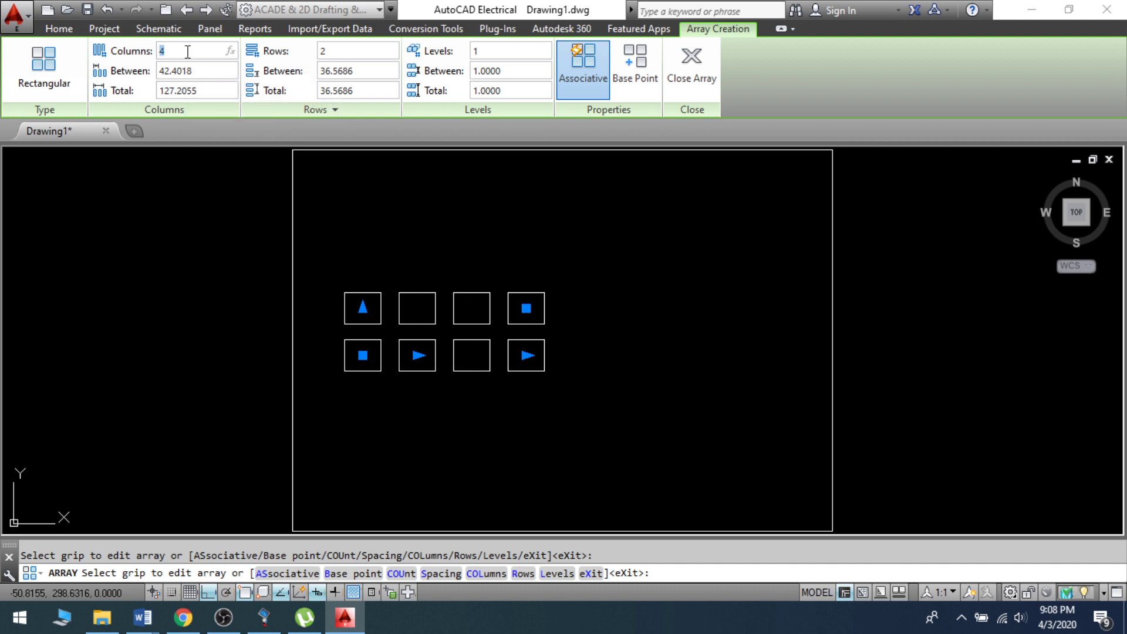
pyautogui.press('Return')
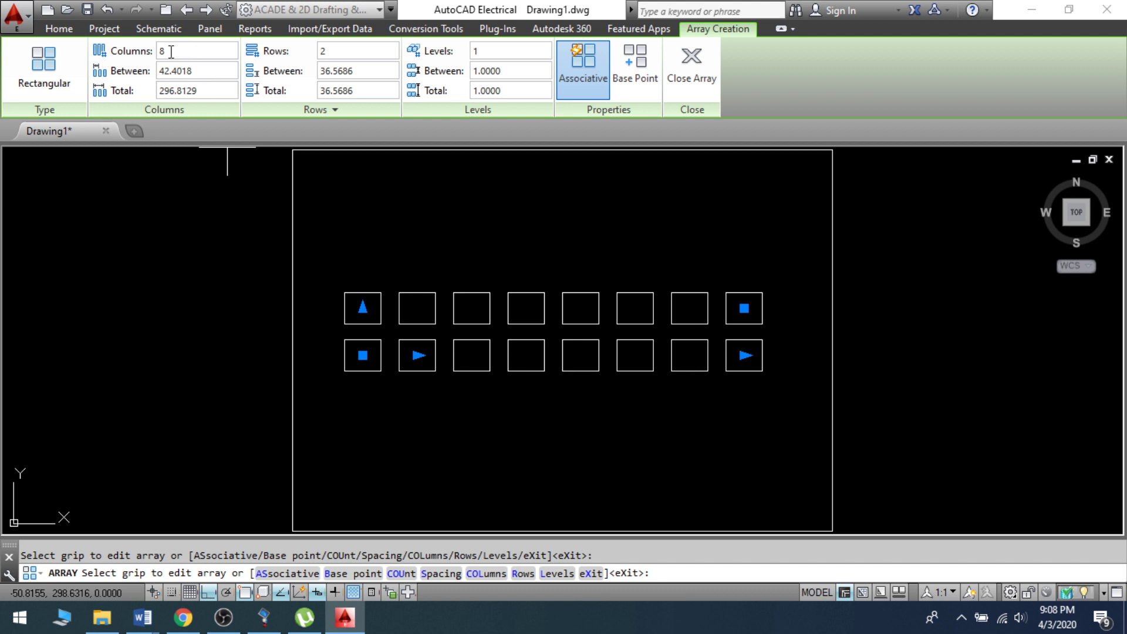
pyautogui.click(209, 73)
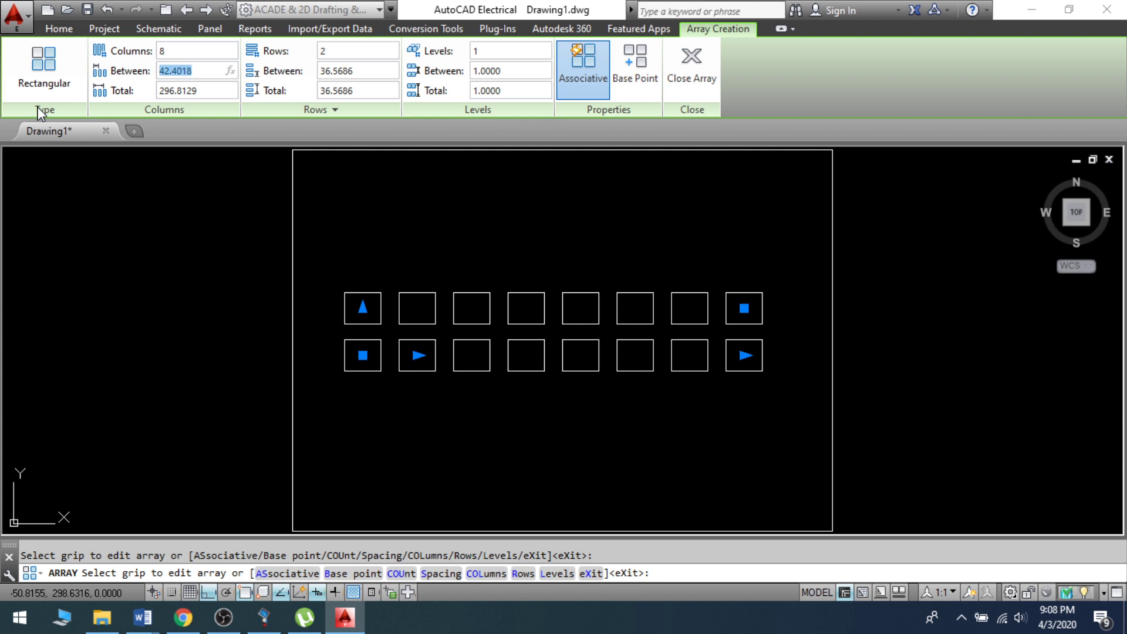
pyautogui.click(367, 72)
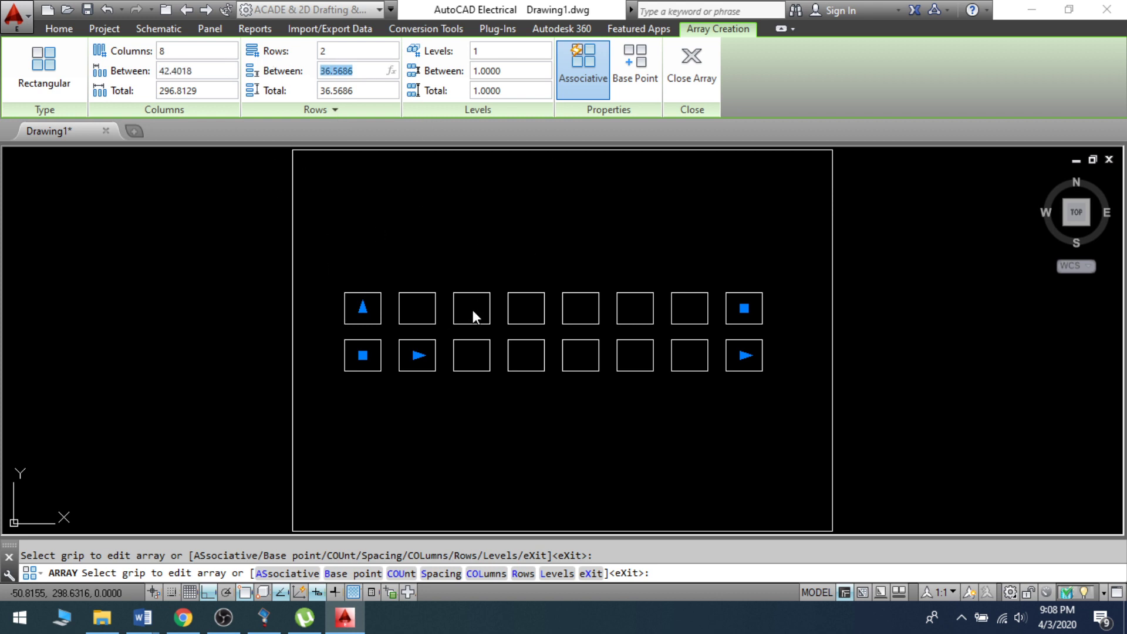
pyautogui.scroll(-2, 524, 284)
pyautogui.scroll(2, 563, 472)
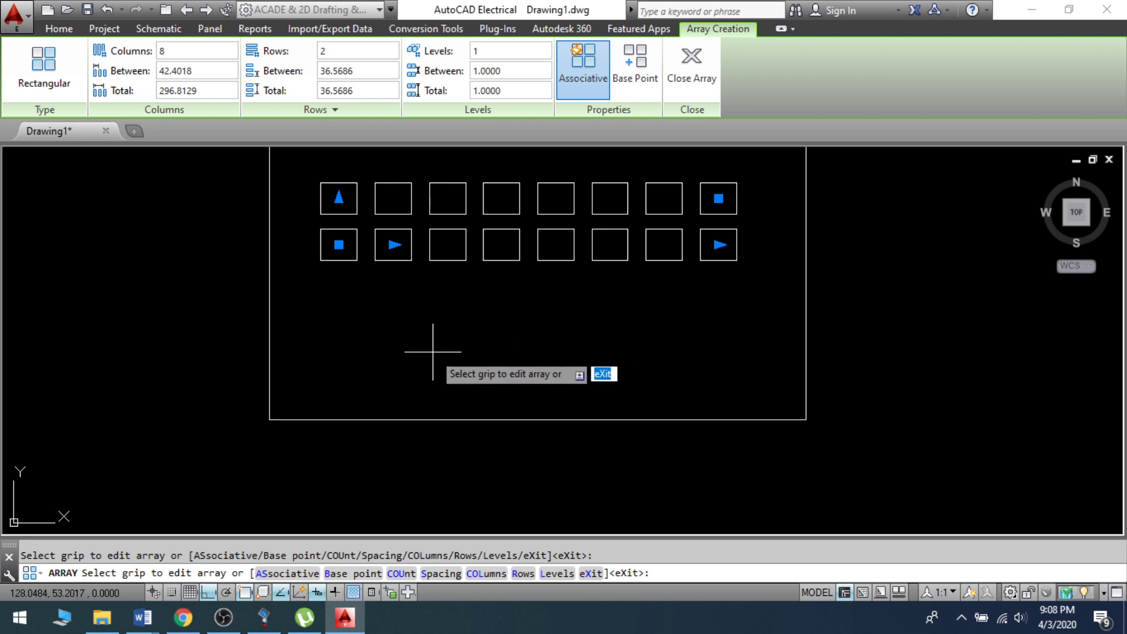
pyautogui.press('Return')
pyautogui.middleClick(430, 390)
pyautogui.middleClick(430, 390)
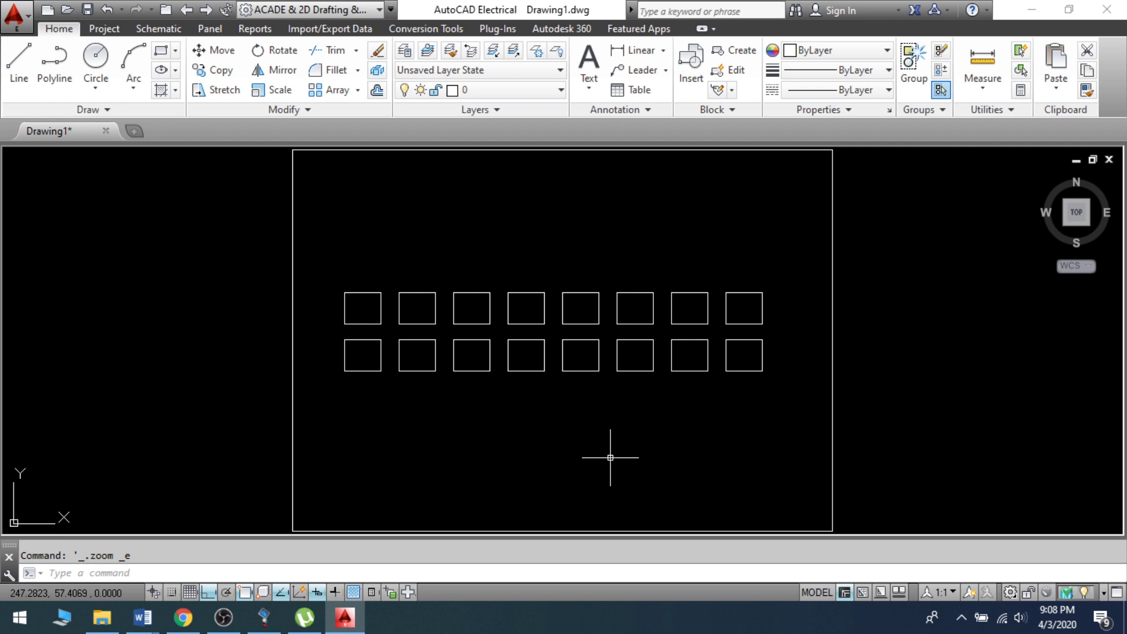
# Window-select the 16-square grid, then zoom the view in real time.
pyautogui.click(323, 259)
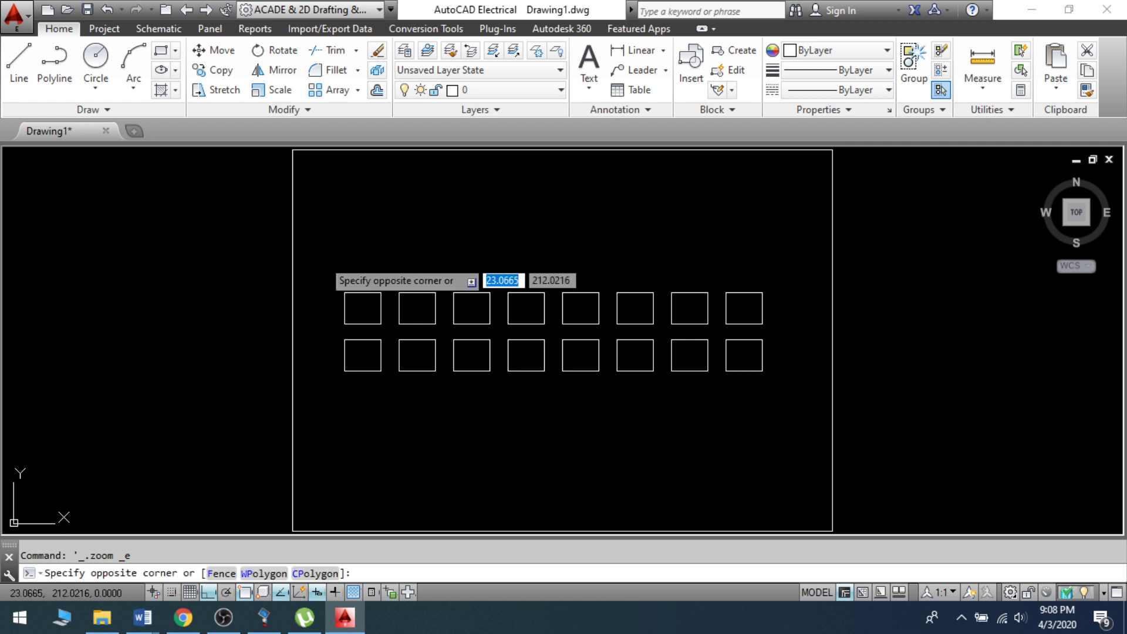
pyautogui.click(783, 394)
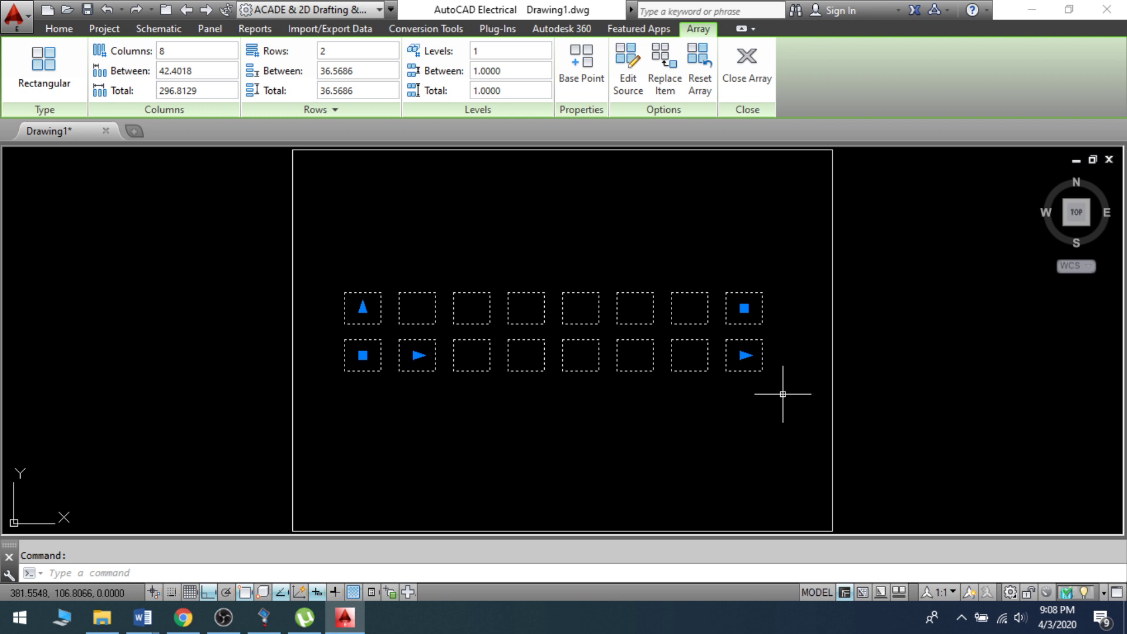
pyautogui.write('z')
pyautogui.press('Return')
pyautogui.write('z')
pyautogui.press('Return')
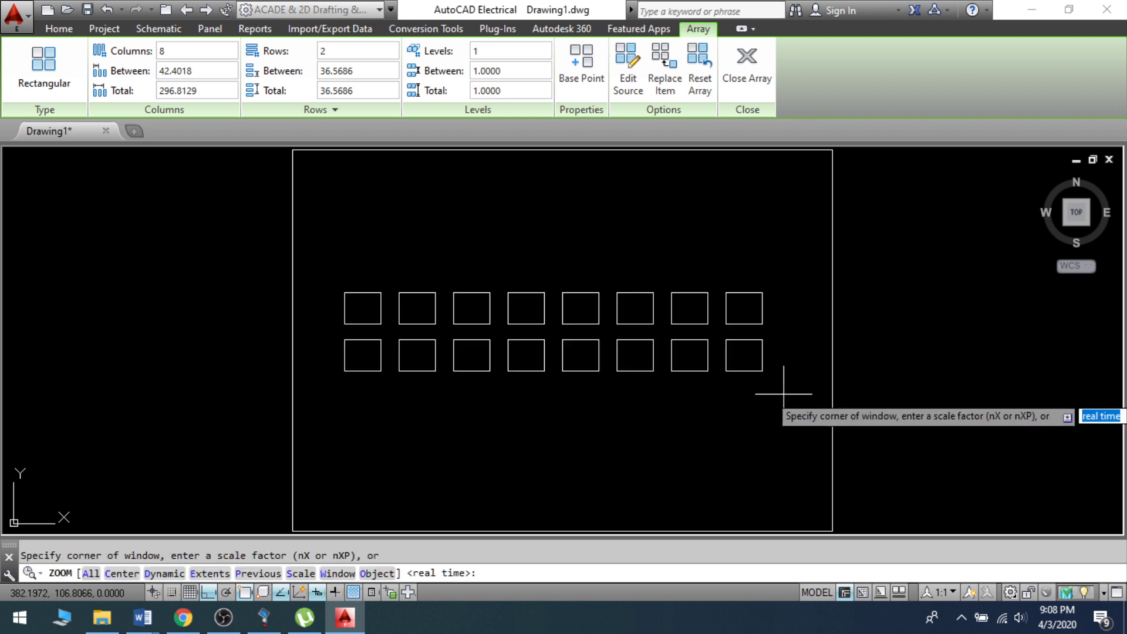
pyautogui.rightClick(284, 269)
pyautogui.click(322, 282)
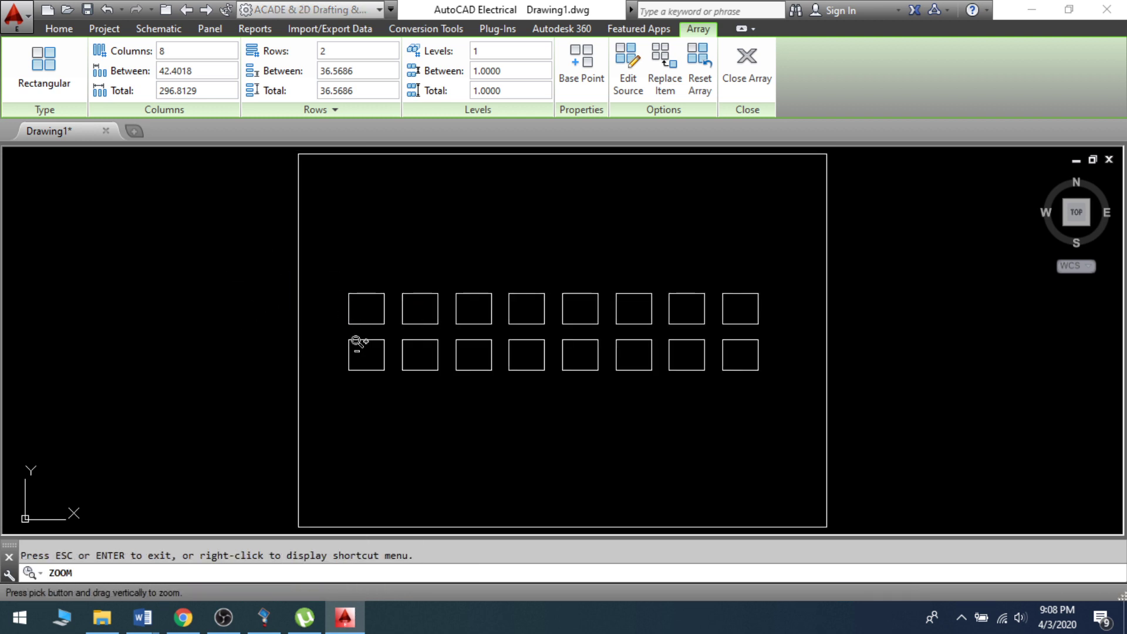
pyautogui.rightClick(361, 253)
pyautogui.click(371, 260)
# Reselect the whole square array and erase it with the E command.
pyautogui.click(337, 259)
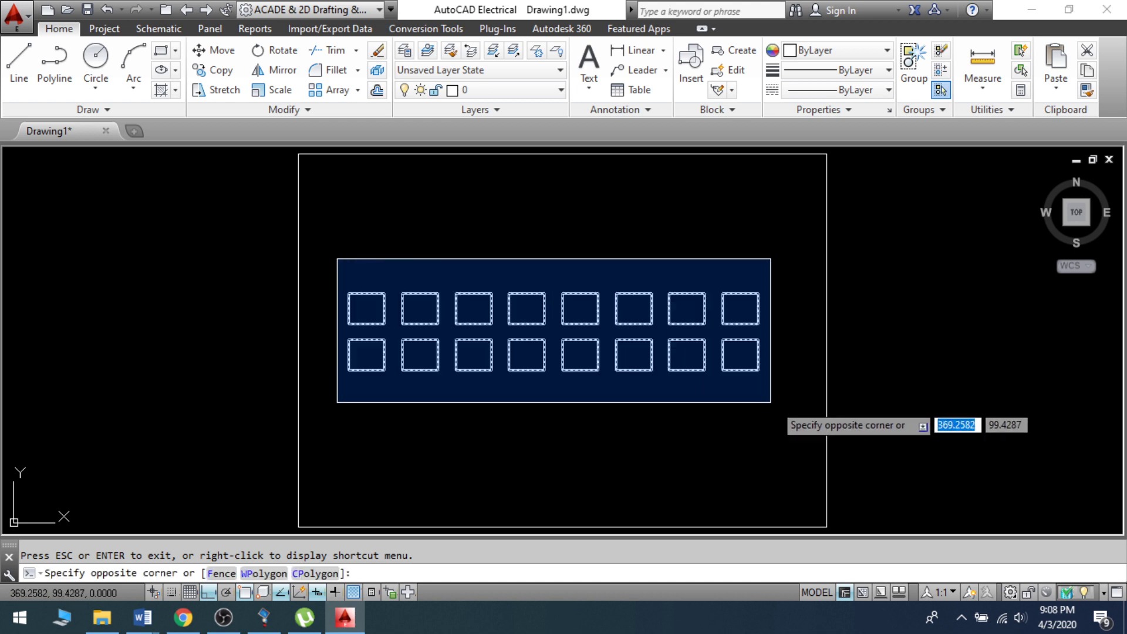
pyautogui.click(772, 403)
pyautogui.write('ev')
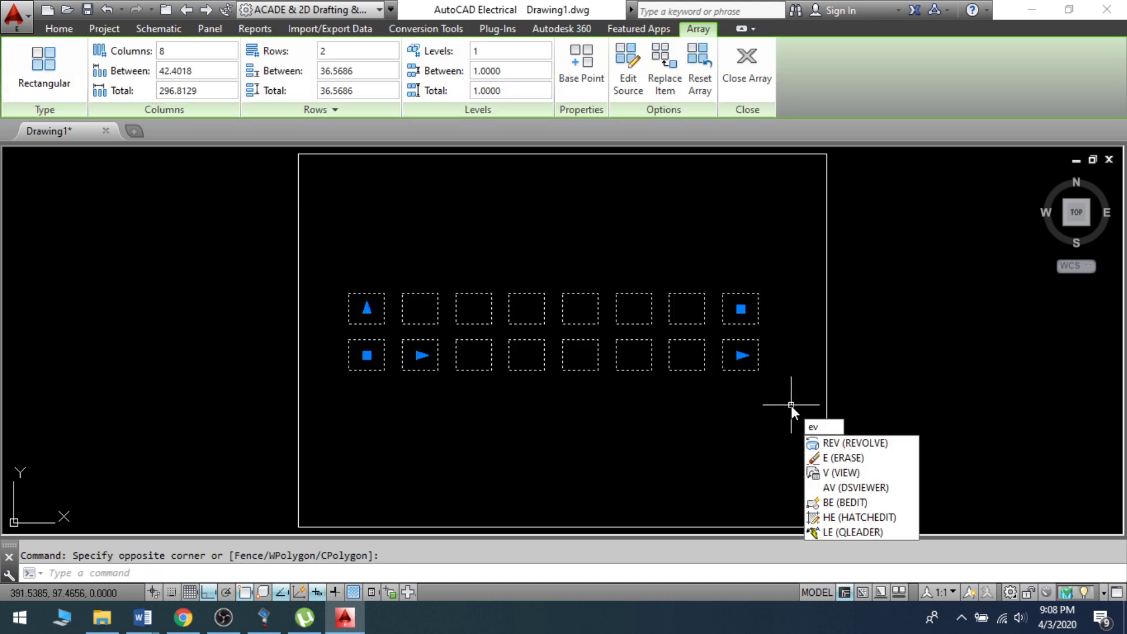
pyautogui.press('BackSpace')
pyautogui.press('Return')
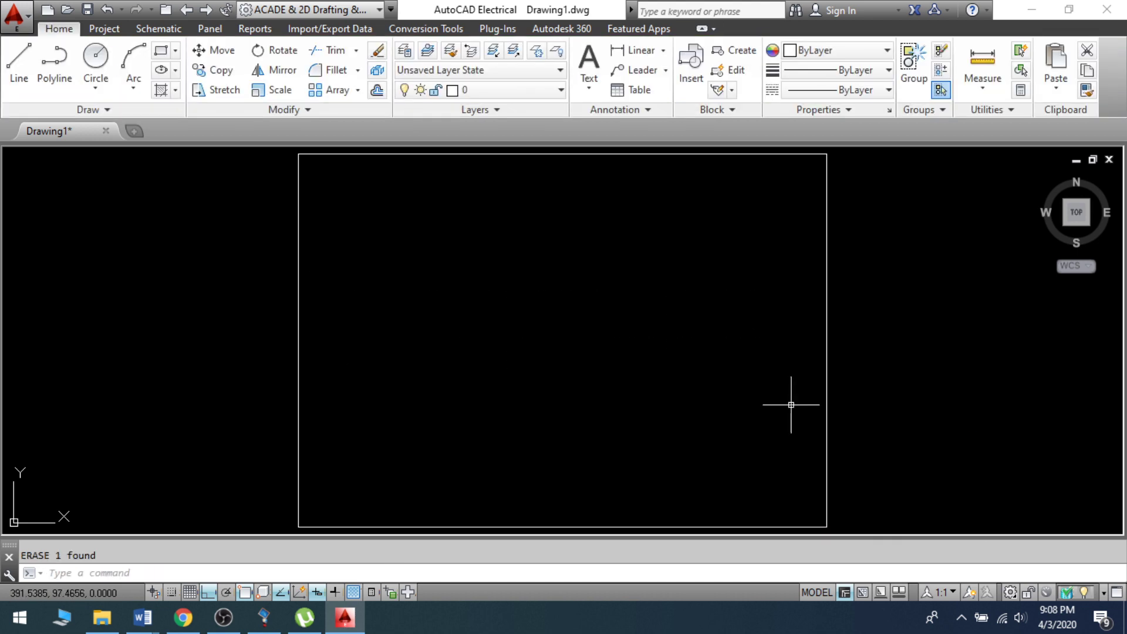
# Draw a centre-radius circle in the middle of the border.
pyautogui.middleClick(662, 341)
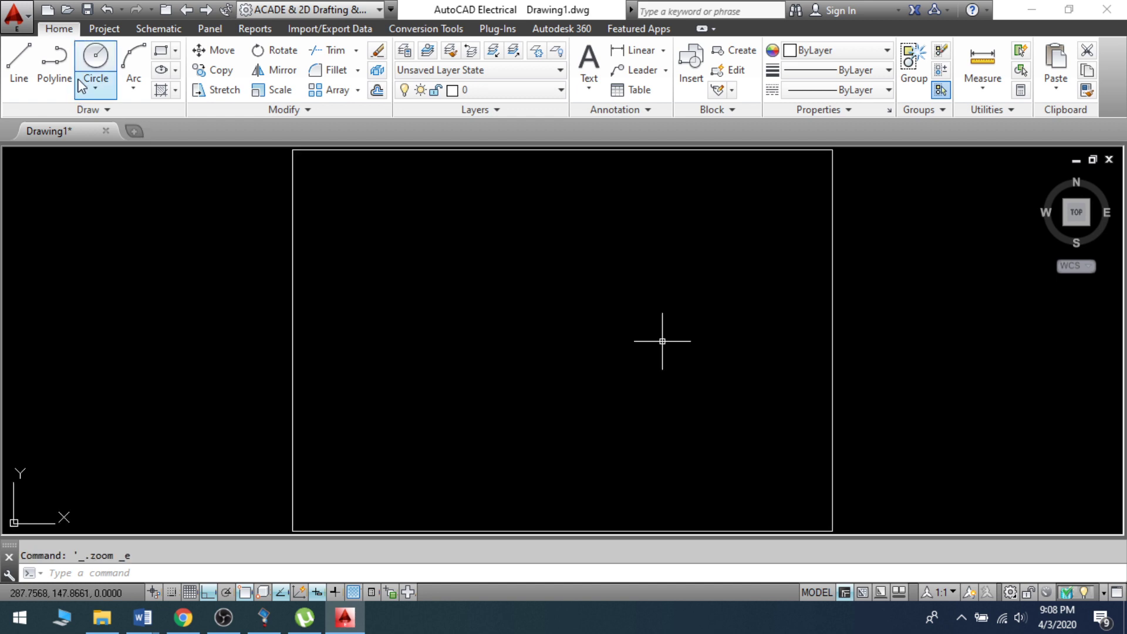
pyautogui.click(95, 85)
pyautogui.click(103, 120)
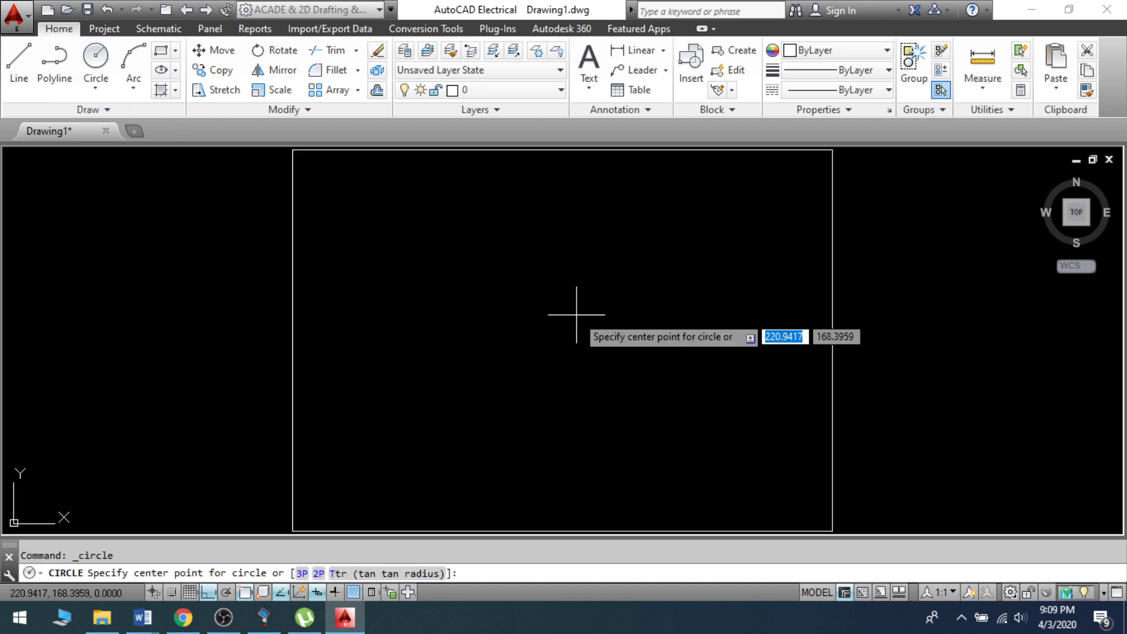
pyautogui.click(535, 300)
pyautogui.click(532, 343)
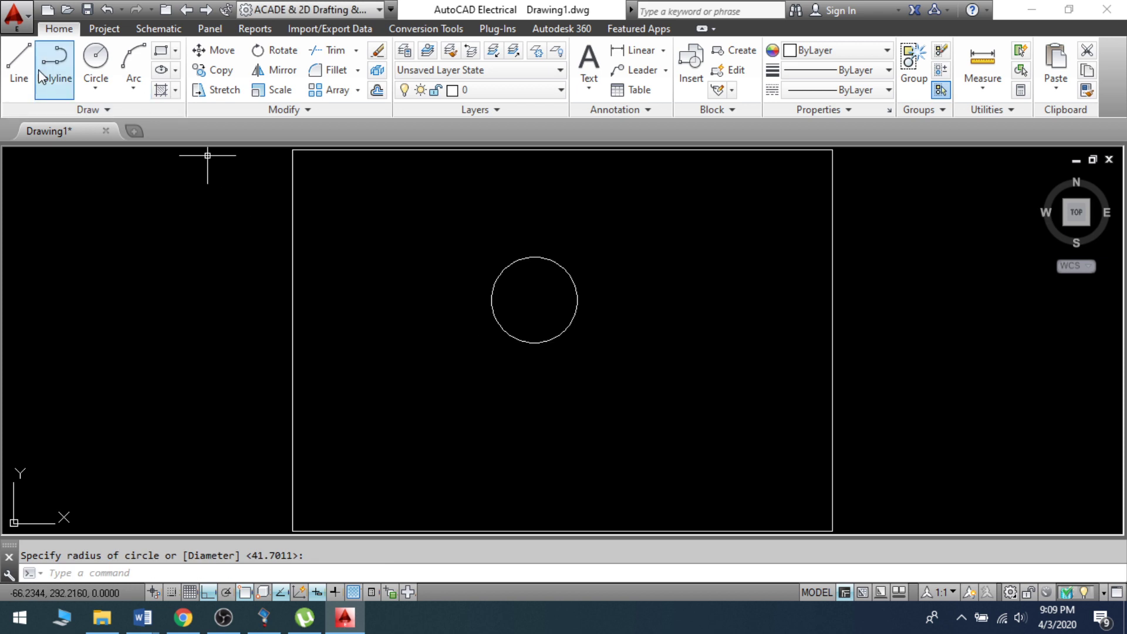
# Draw a horizontal line leftward from the circle's left edge, then start ARRAY.
pyautogui.click(19, 59)
pyautogui.click(478, 299)
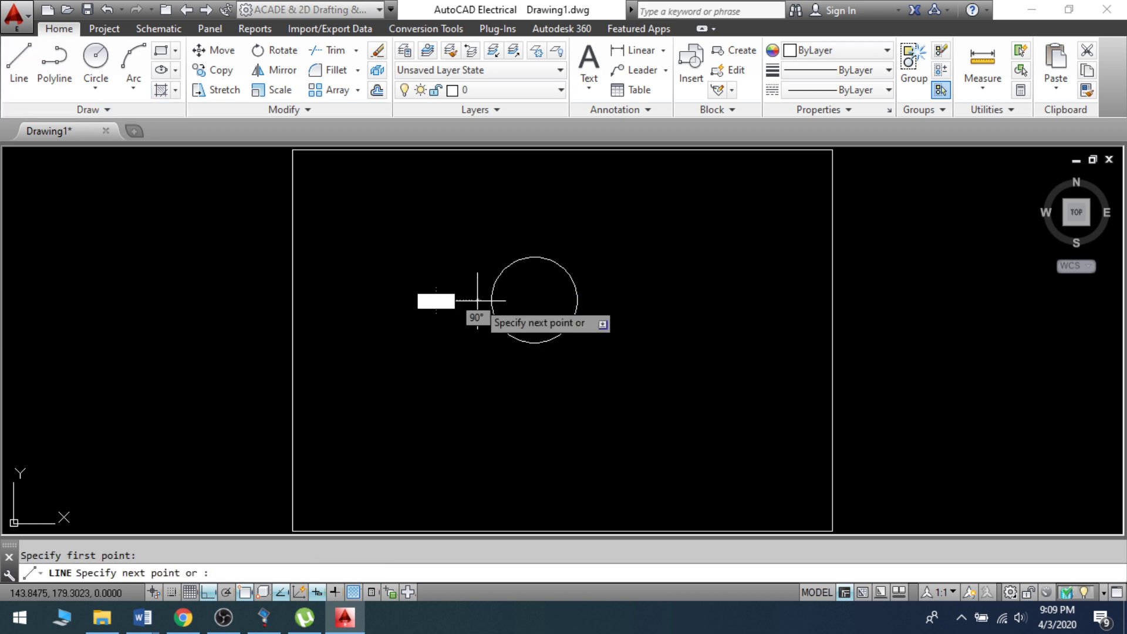
pyautogui.rightClick(387, 320)
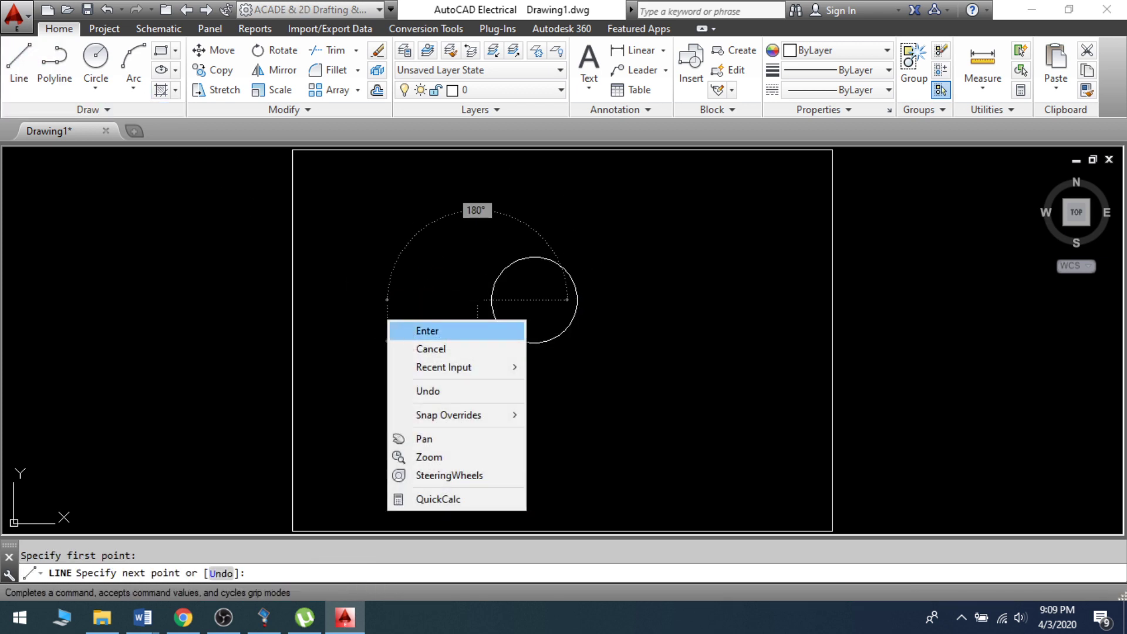
pyautogui.click(414, 329)
pyautogui.click(18, 59)
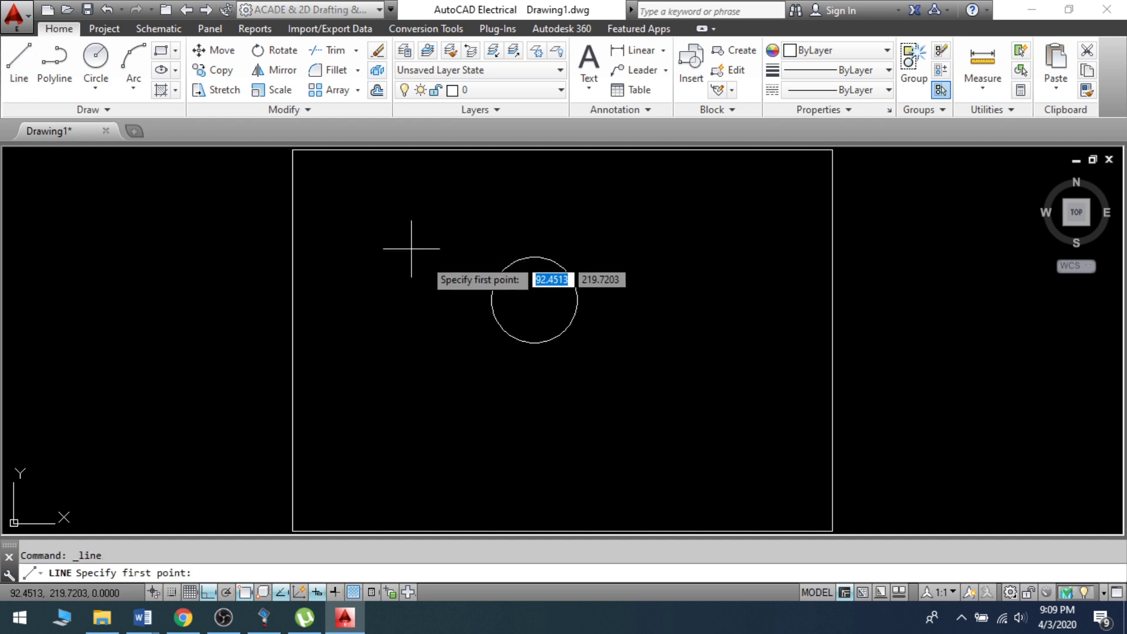
pyautogui.click(492, 300)
pyautogui.click(398, 301)
pyautogui.rightClick(395, 300)
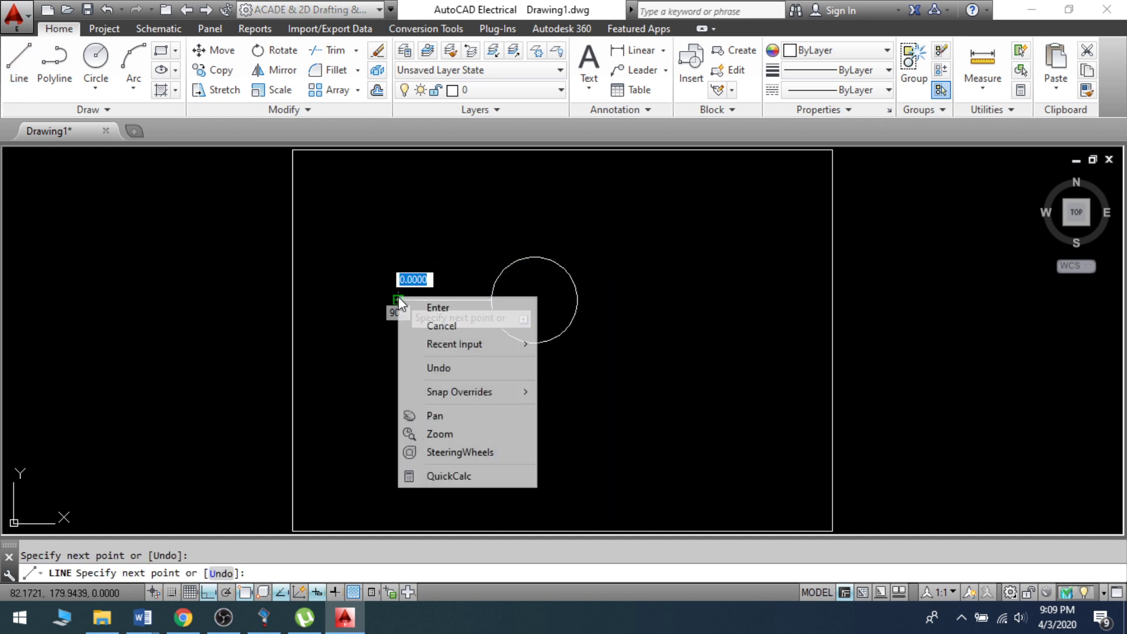
pyautogui.click(428, 305)
pyautogui.write('AR')
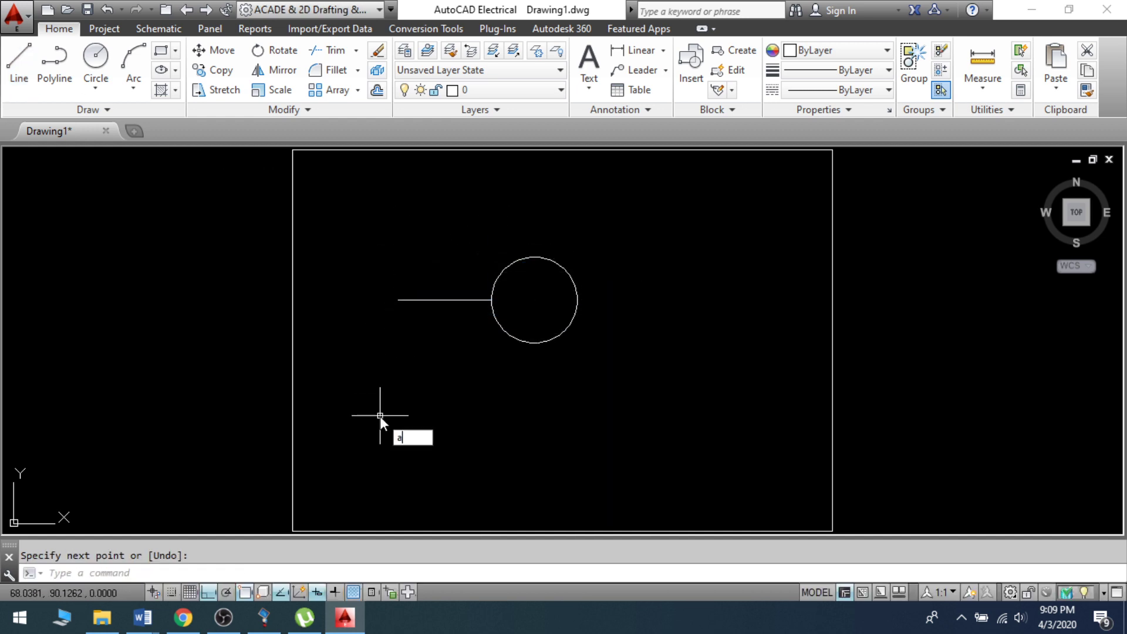
pyautogui.press('Return')
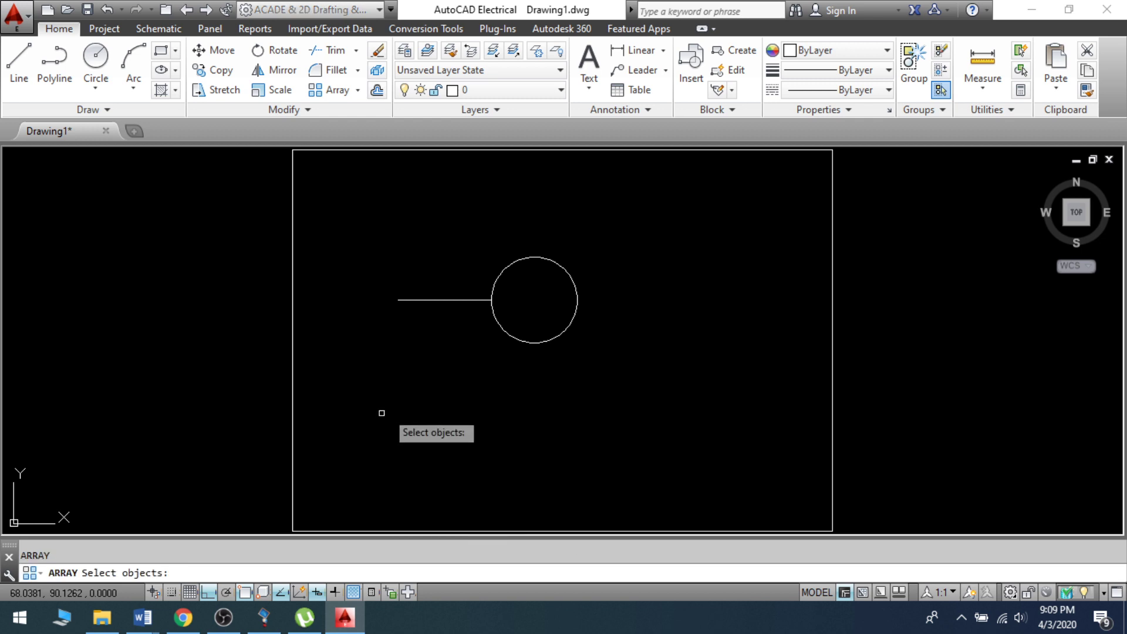
# Polar-array the horizontal line about the circle's centre with 3 items.
pyautogui.click(420, 300)
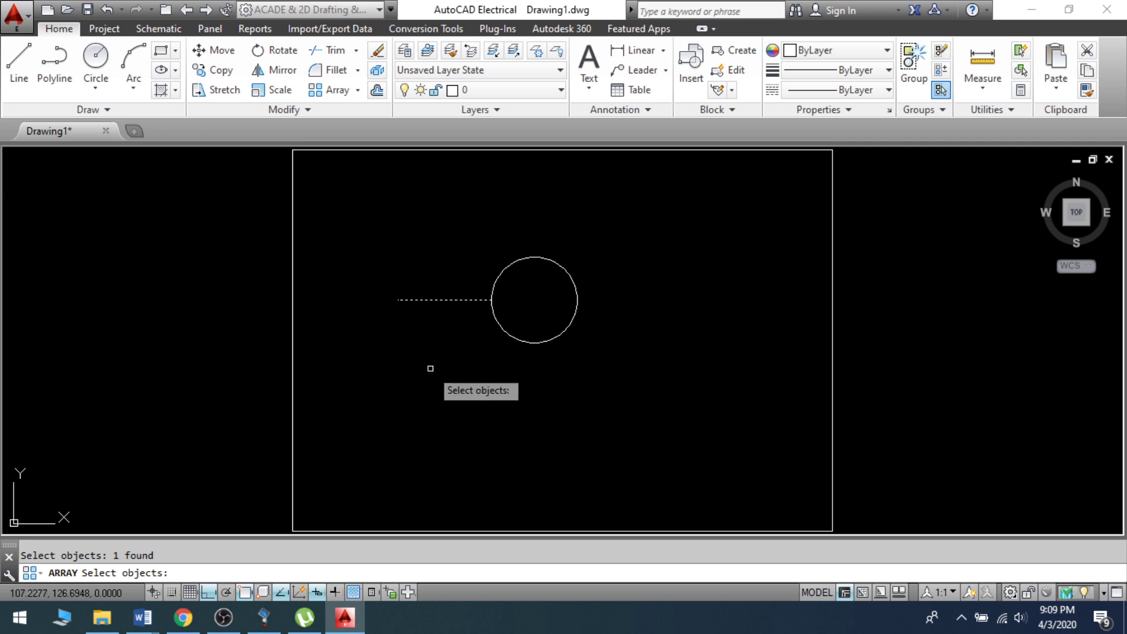
pyautogui.press('Return')
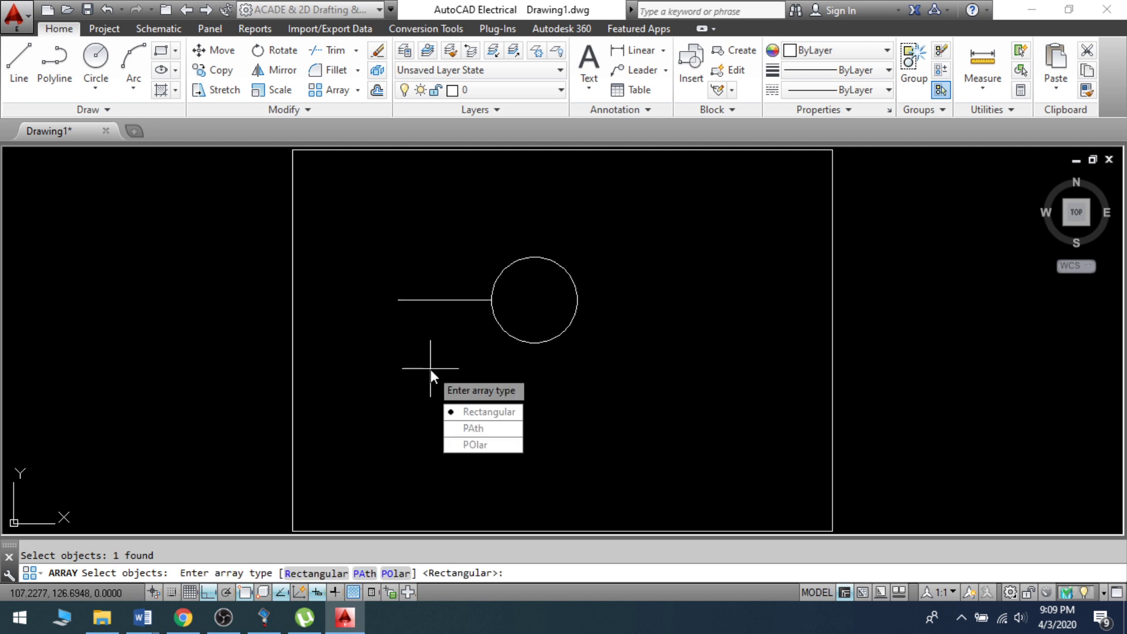
pyautogui.click(481, 444)
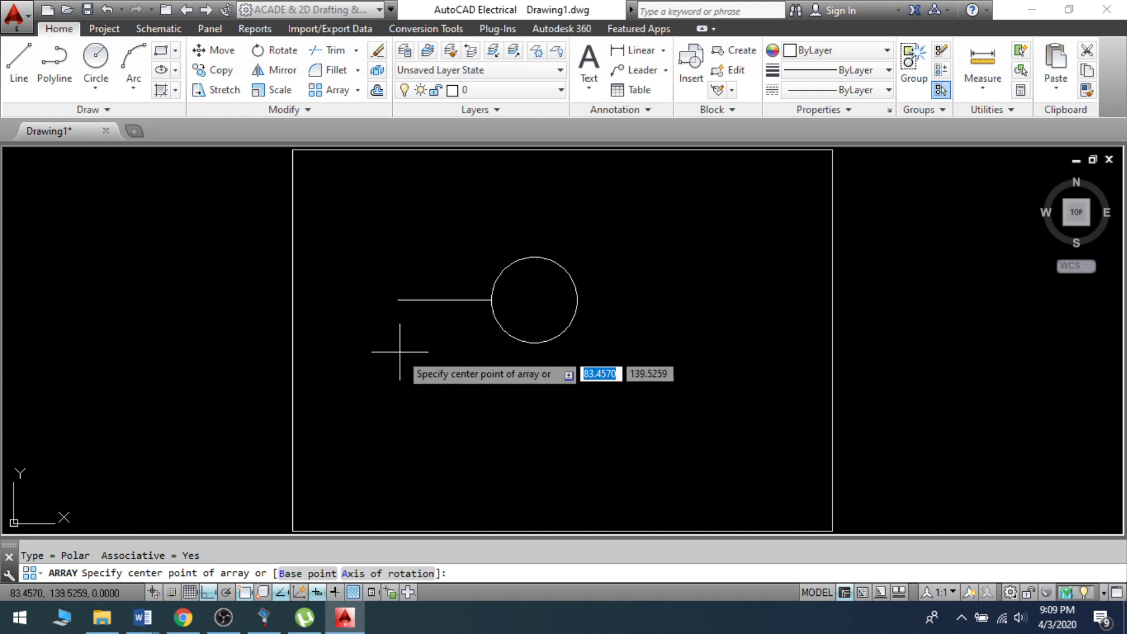
pyautogui.click(533, 300)
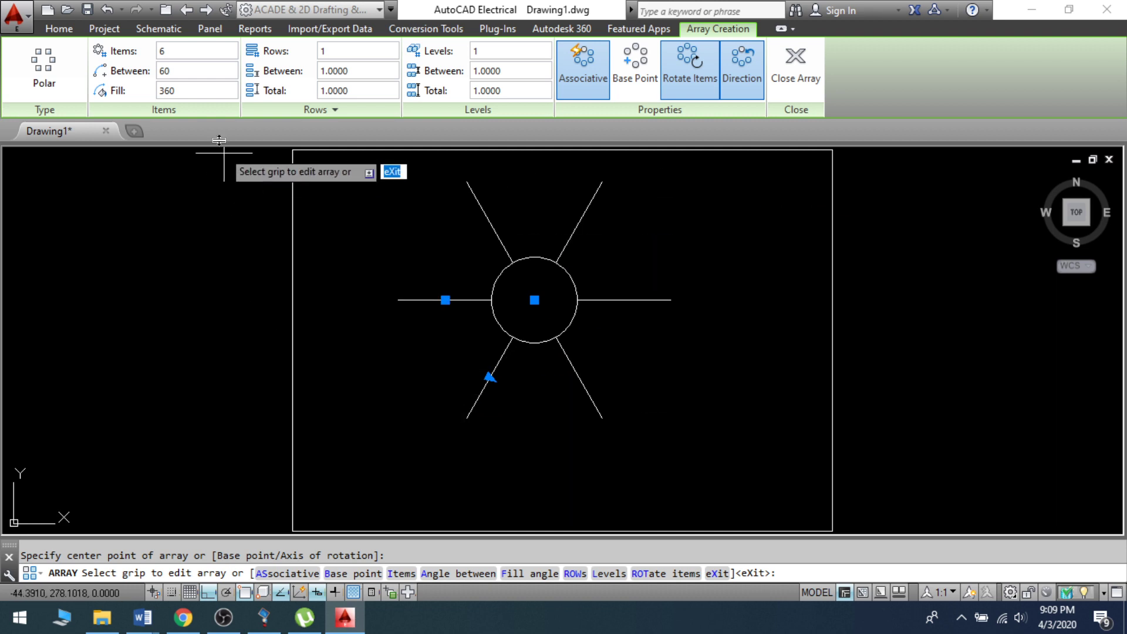
pyautogui.click(192, 51)
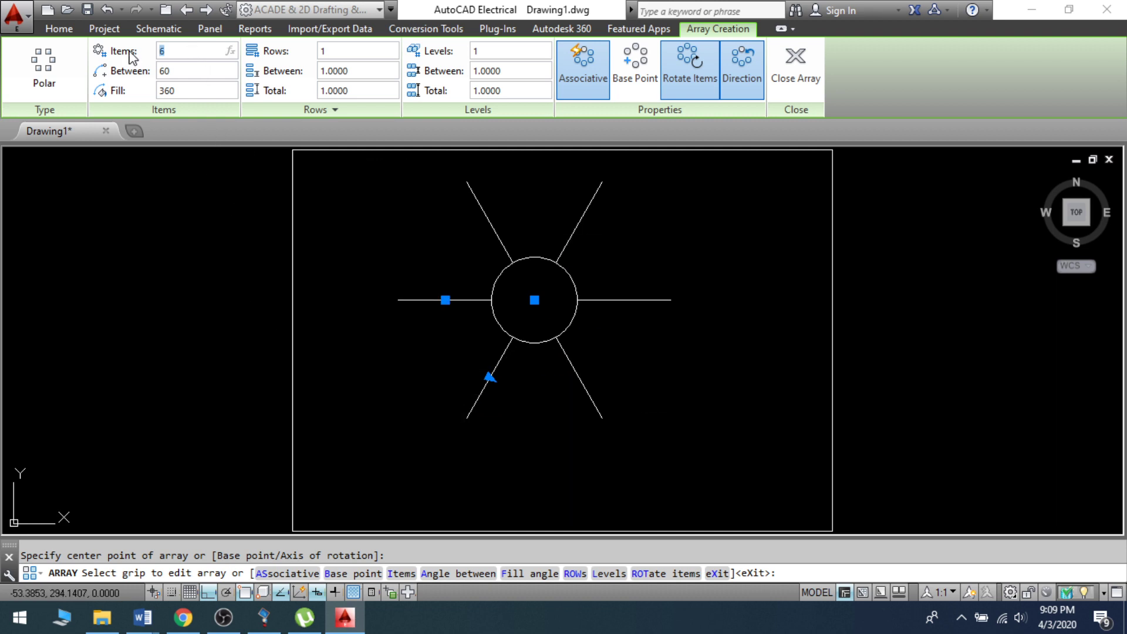
pyautogui.write('3')
pyautogui.press('Return')
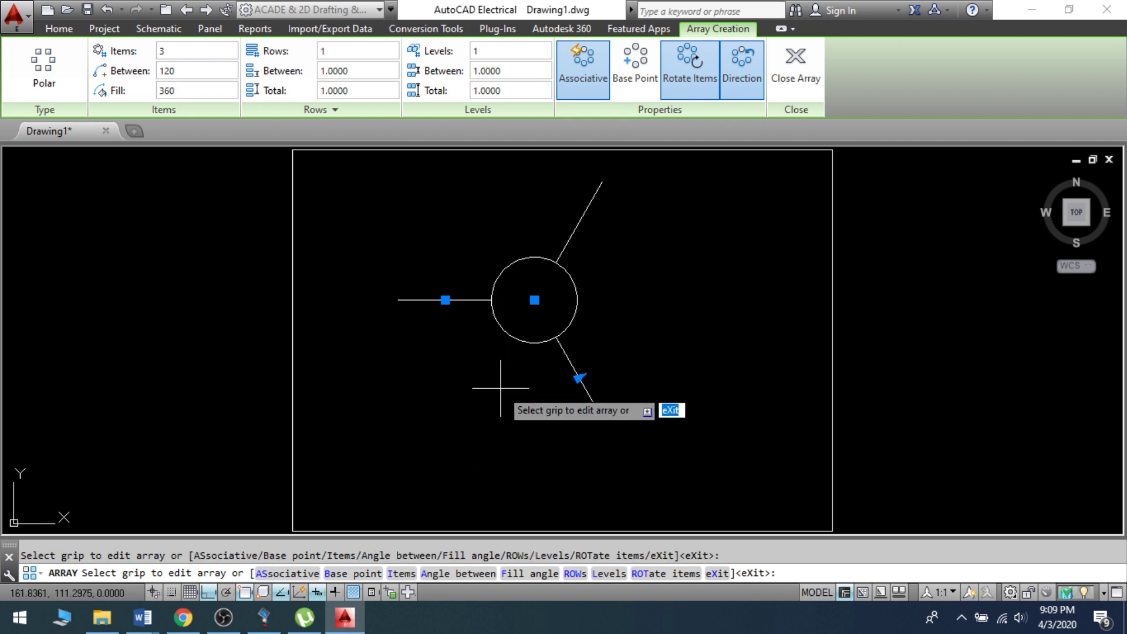
pyautogui.press('Return')
pyautogui.scroll(-3, 501, 385)
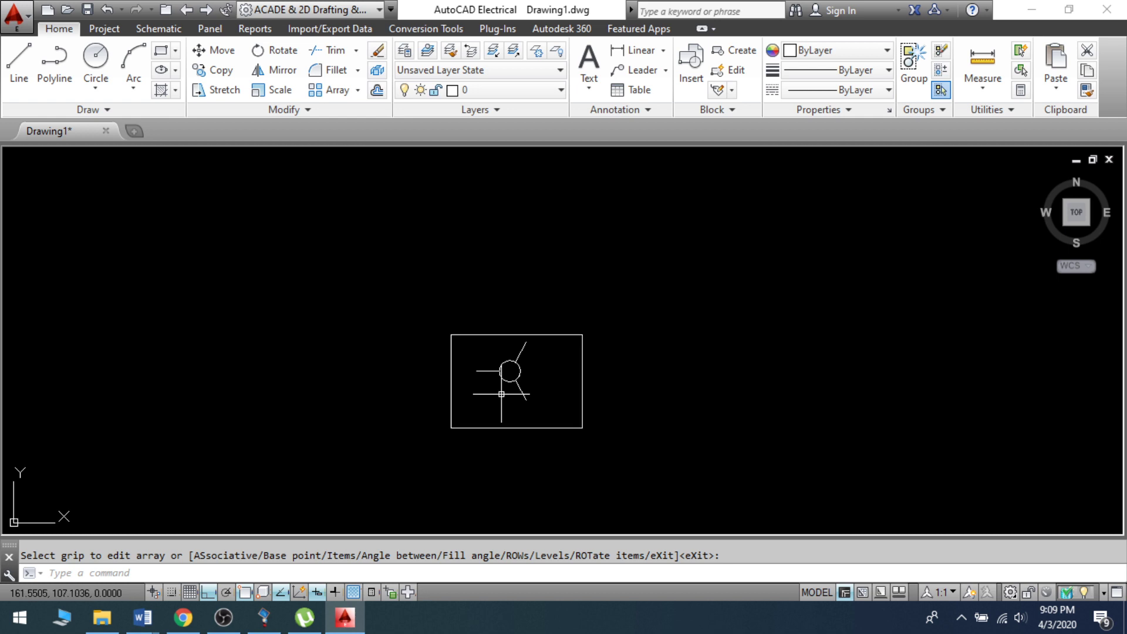
# Zoom to extents, window-select the circle and its three spokes, and erase them.
pyautogui.scroll(5, 501, 394)
pyautogui.scroll(-2, 501, 394)
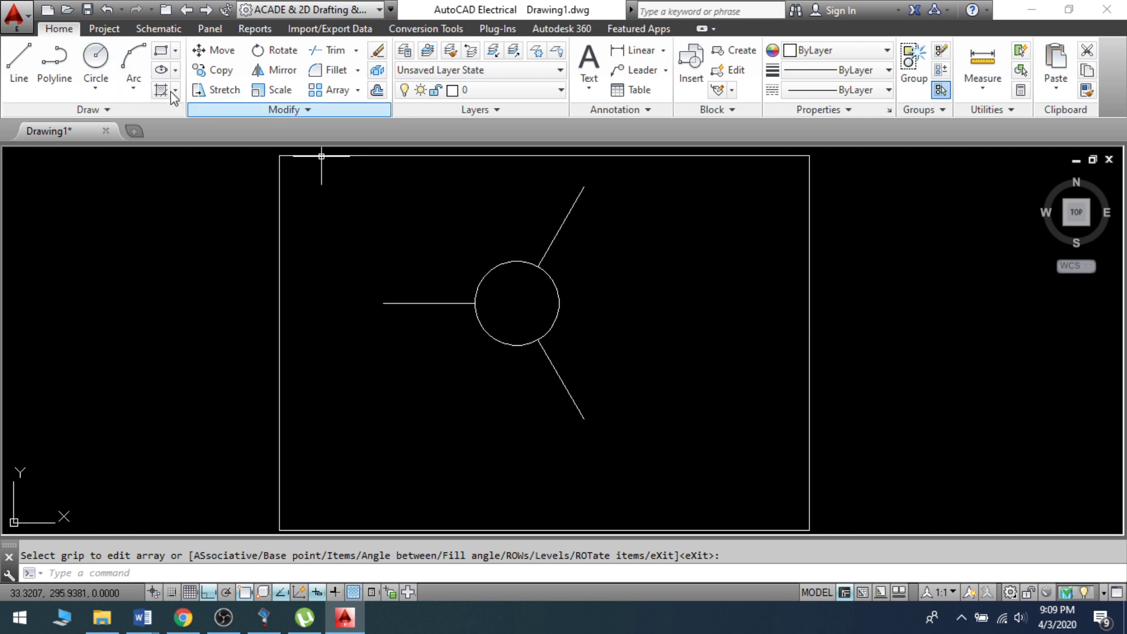
pyautogui.scroll(-4, 491, 381)
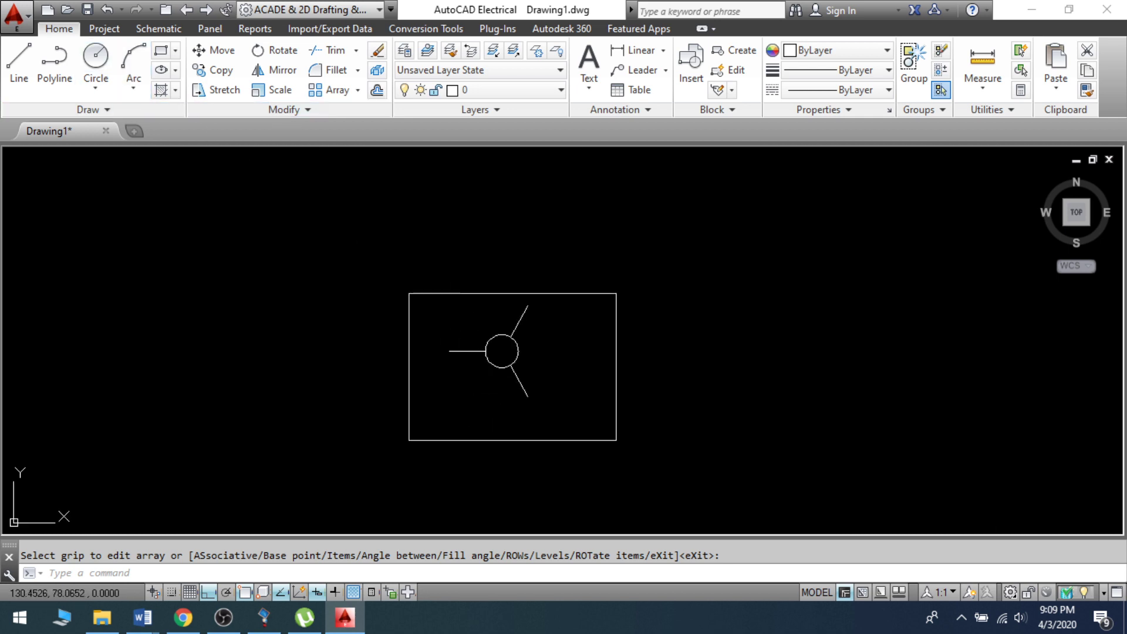
pyautogui.scroll(3, 480, 383)
pyautogui.middleClick(441, 297)
pyautogui.middleClick(441, 298)
pyautogui.click(333, 162)
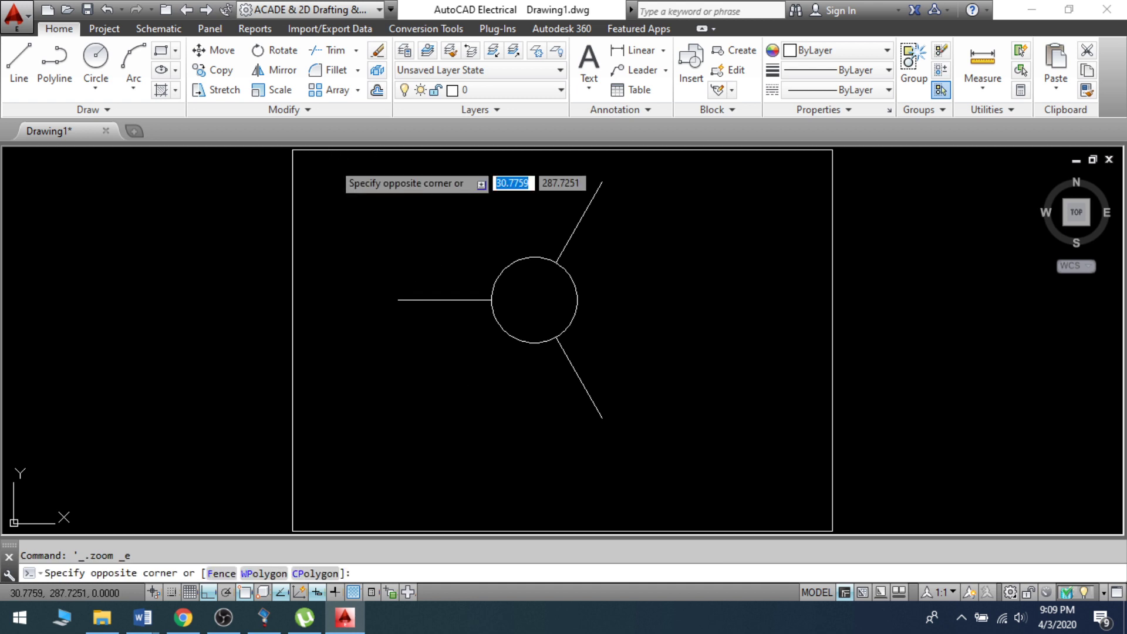
pyautogui.click(739, 469)
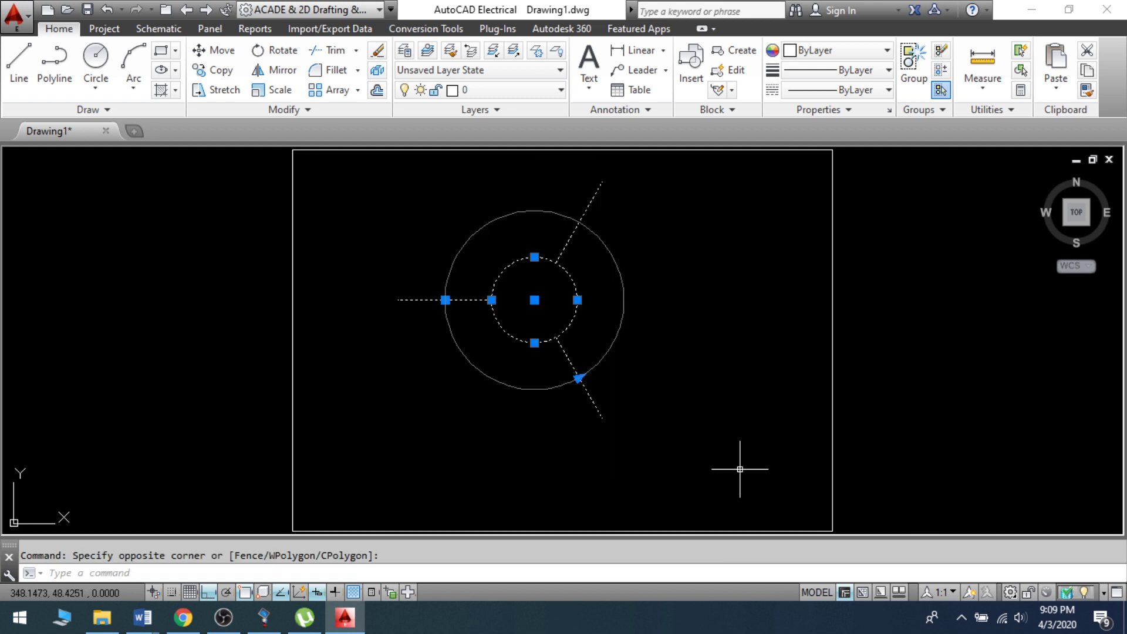
pyautogui.write('e')
pyautogui.press('Return')
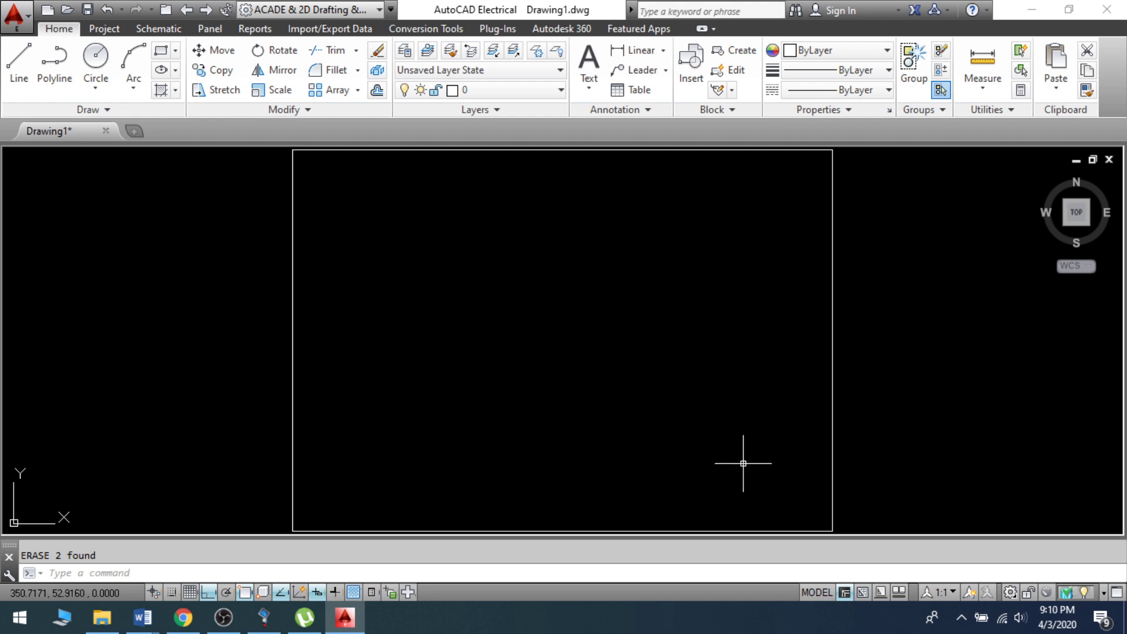
# Resume the screen recording and glance at the Word command list before returning to the drawing.
pyautogui.click(223, 617)
pyautogui.click(1116, 496)
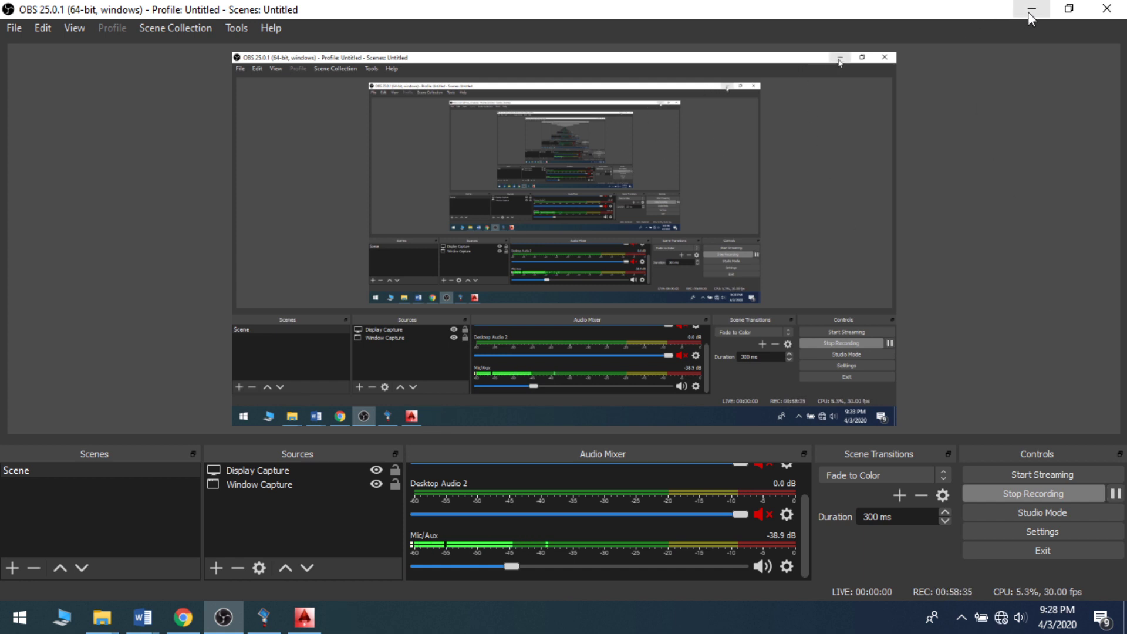
pyautogui.click(1028, 11)
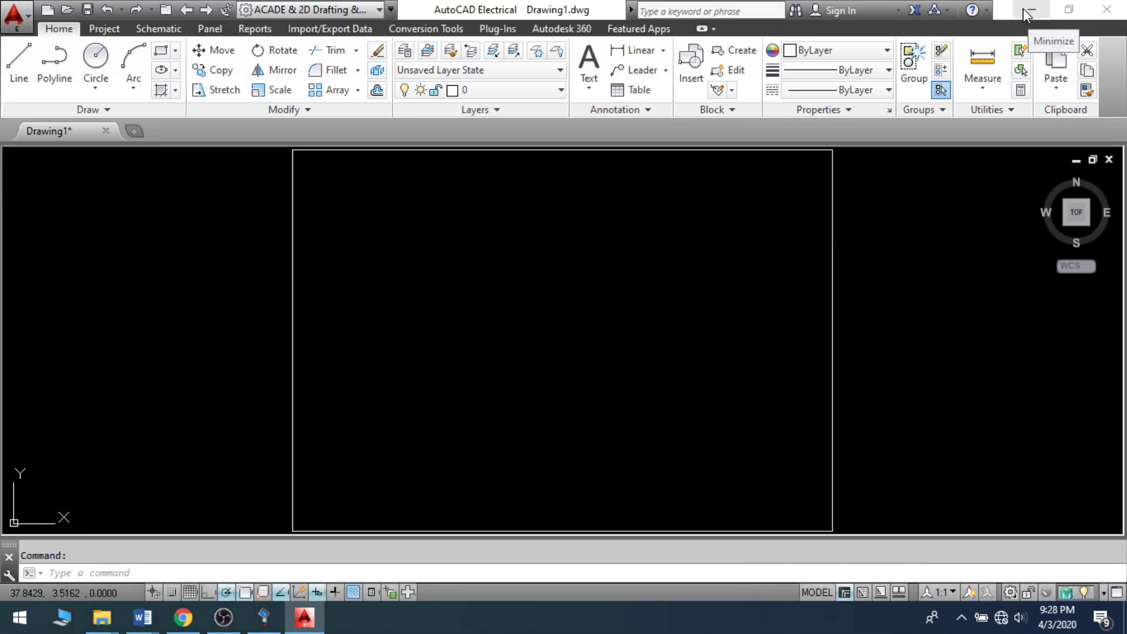
pyautogui.moveTo(139, 620)
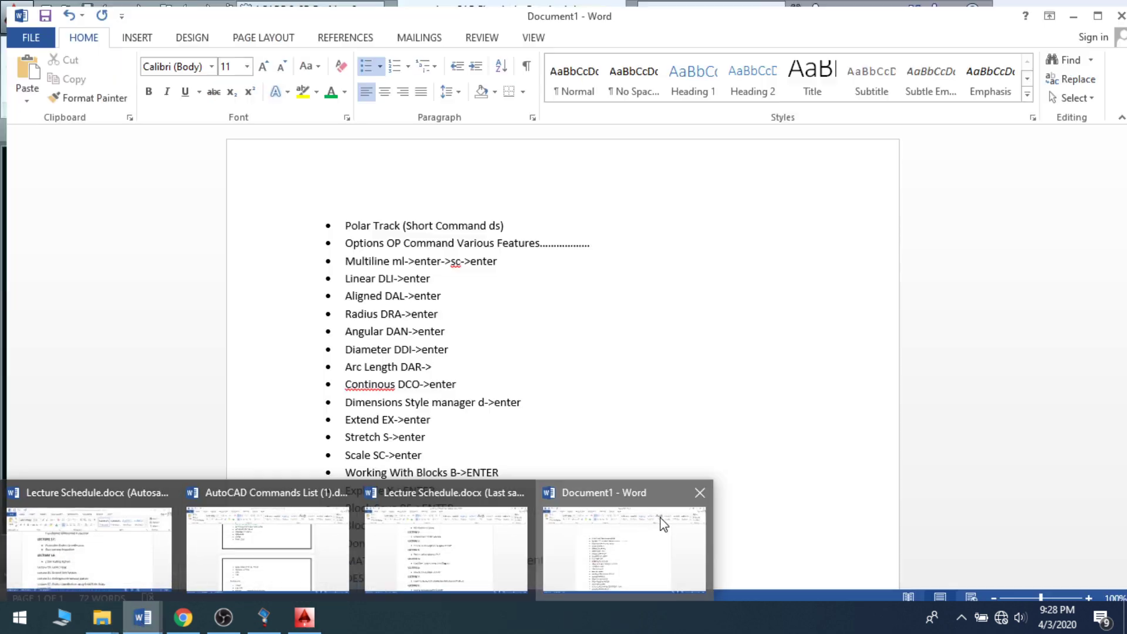
pyautogui.click(659, 522)
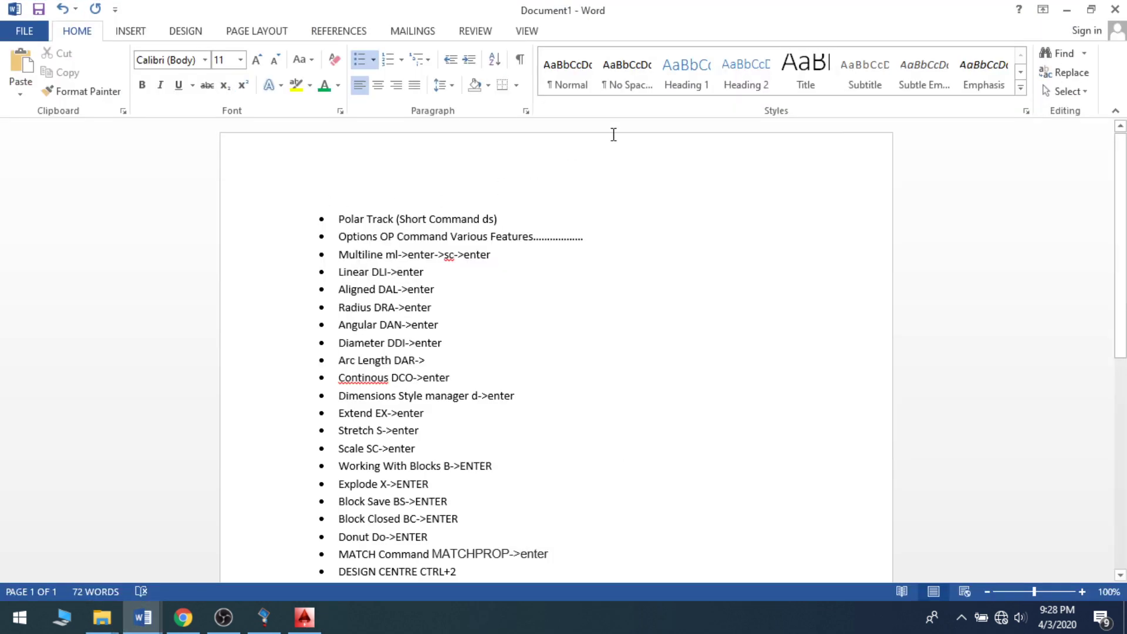
pyautogui.click(1067, 9)
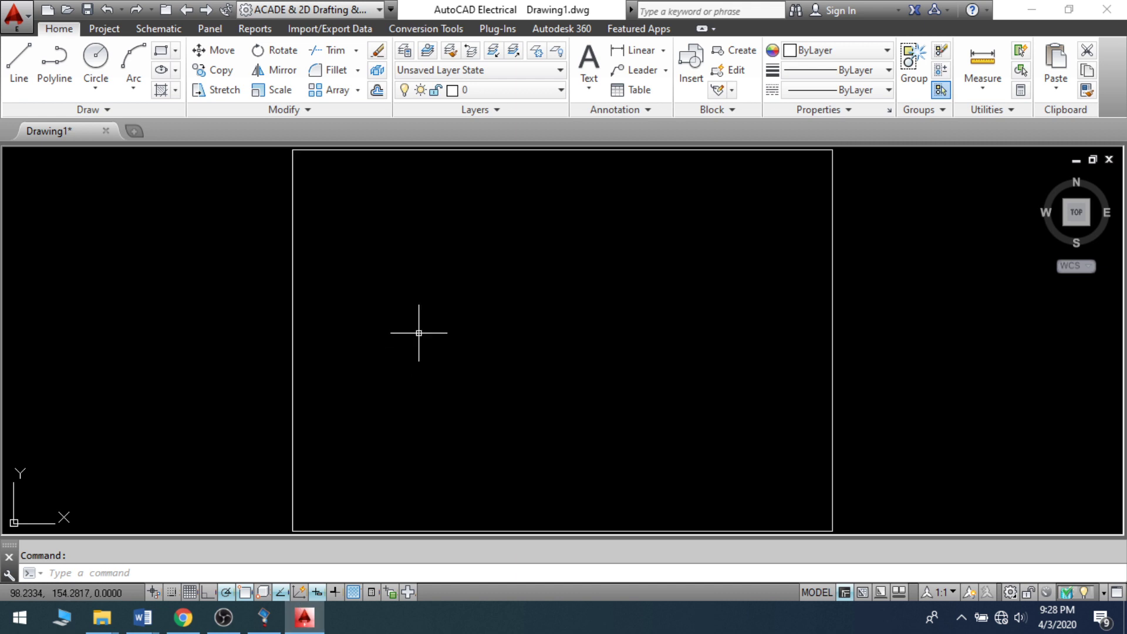
# Open Drafting Settings with DS, look over the Object Snap and Polar Tracking tabs, and close it.
pyautogui.write('ds')
pyautogui.press('Return')
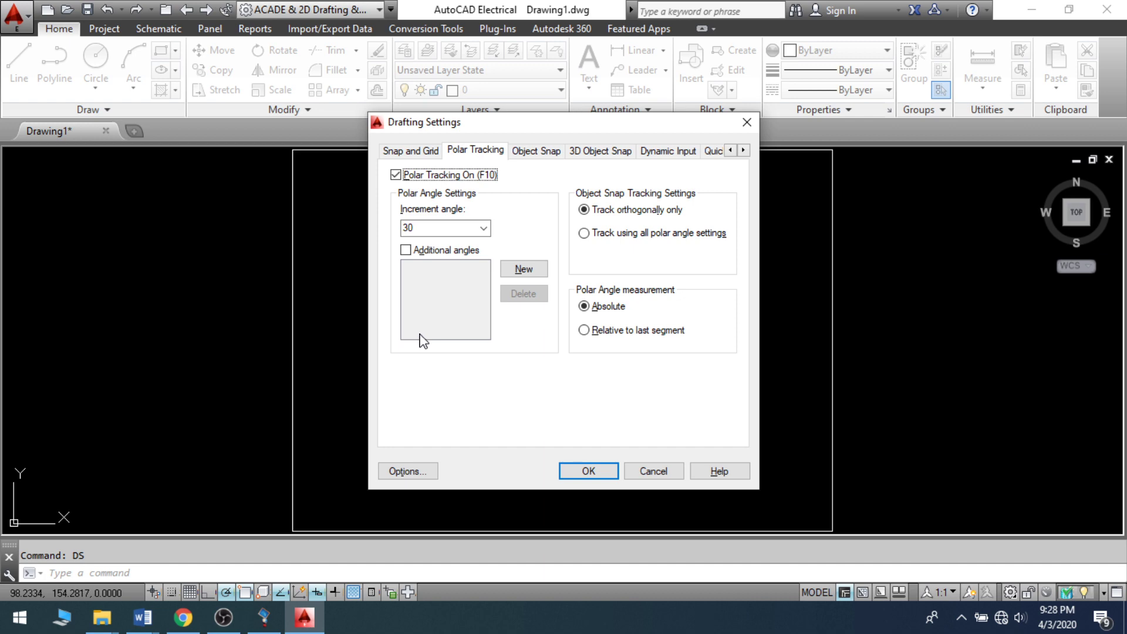
pyautogui.click(537, 151)
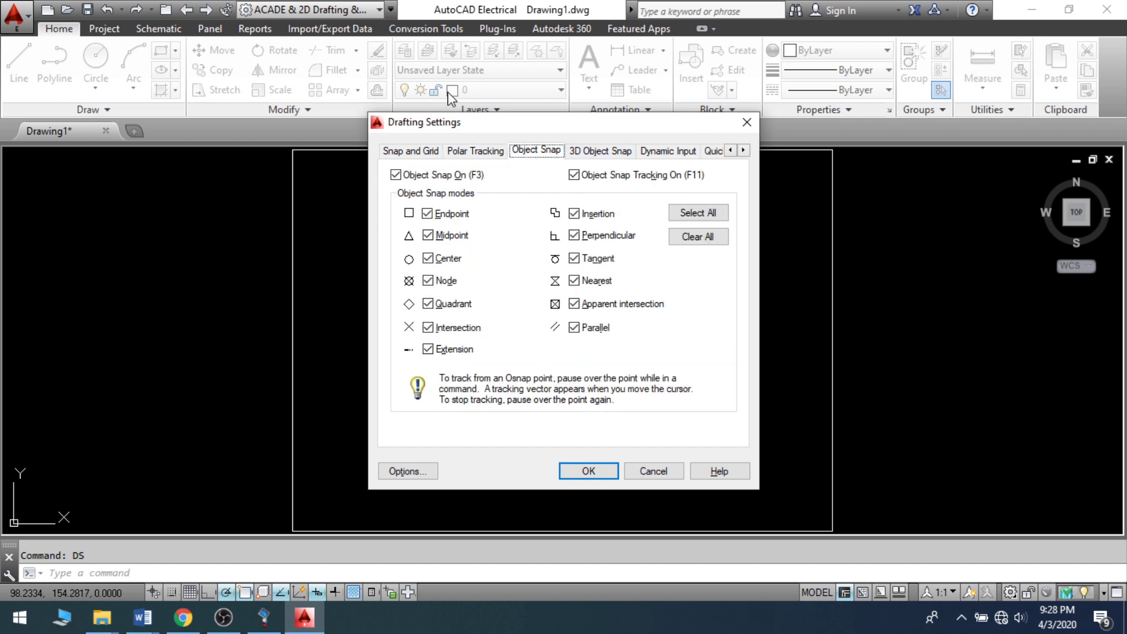
pyautogui.click(485, 154)
pyautogui.click(747, 122)
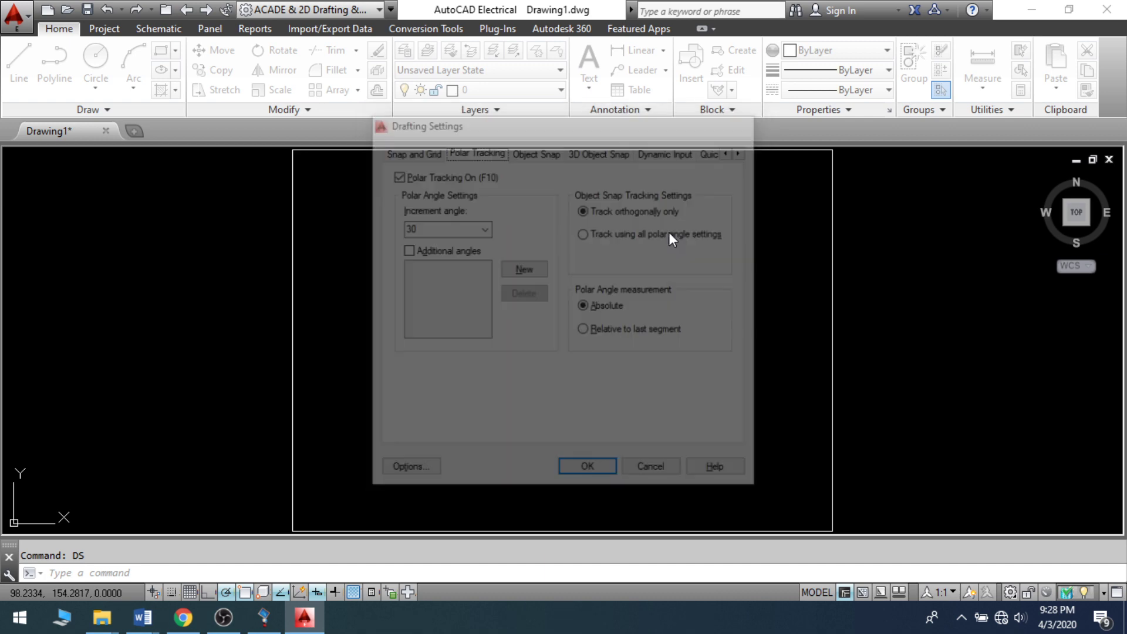
# Turn Polar Tracking off in Drafting Settings, then start the LINE command.
pyautogui.write('DS')
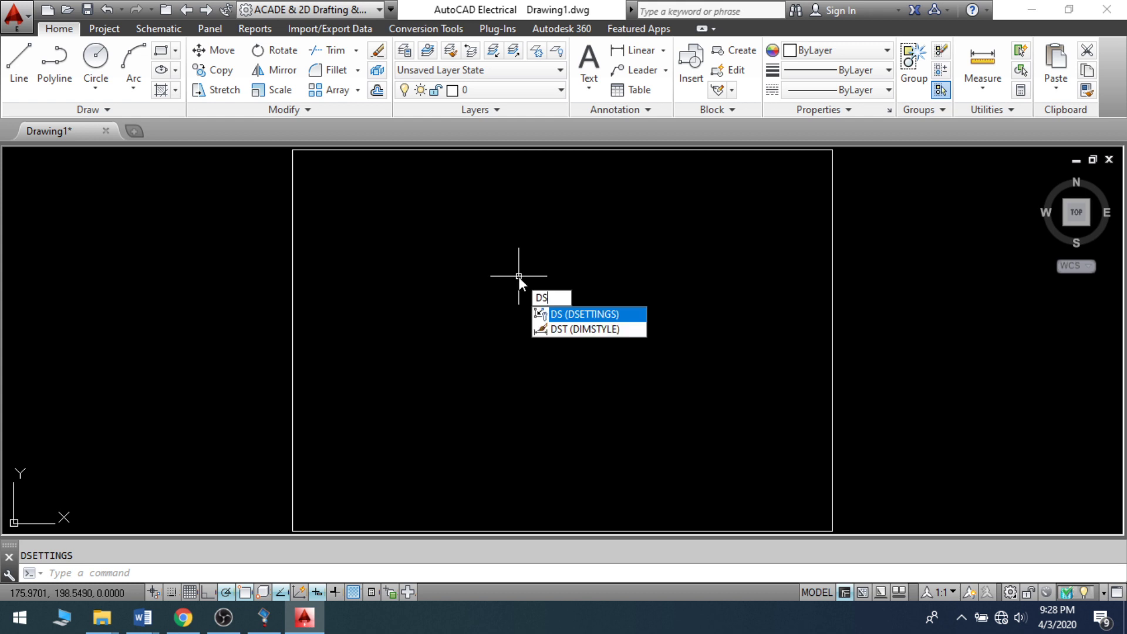
pyautogui.press('Return')
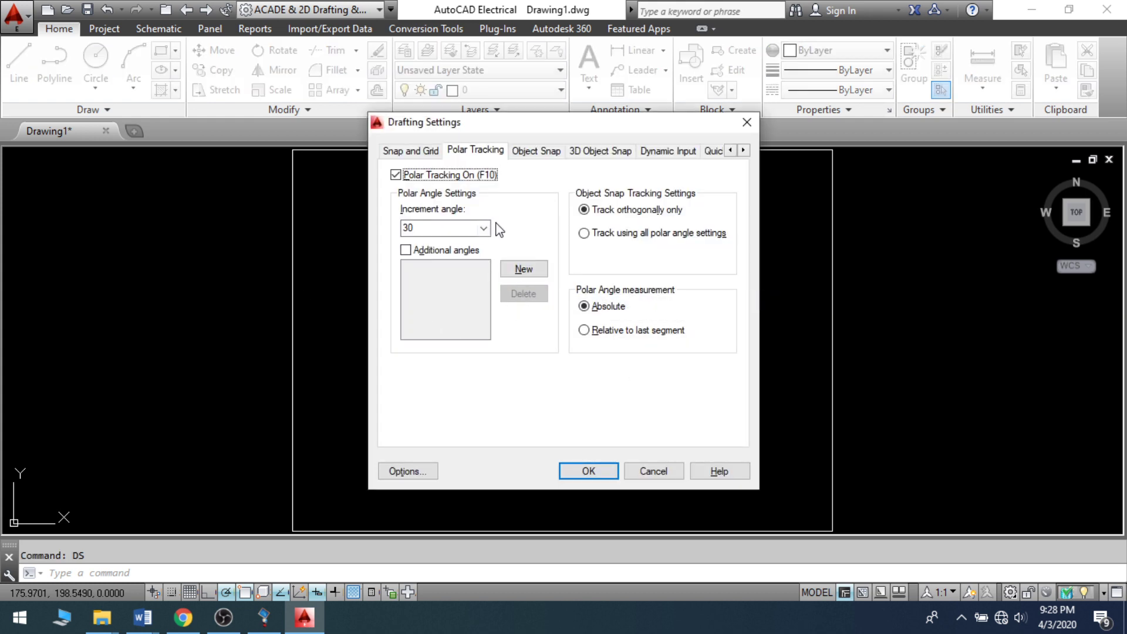
pyautogui.click(471, 153)
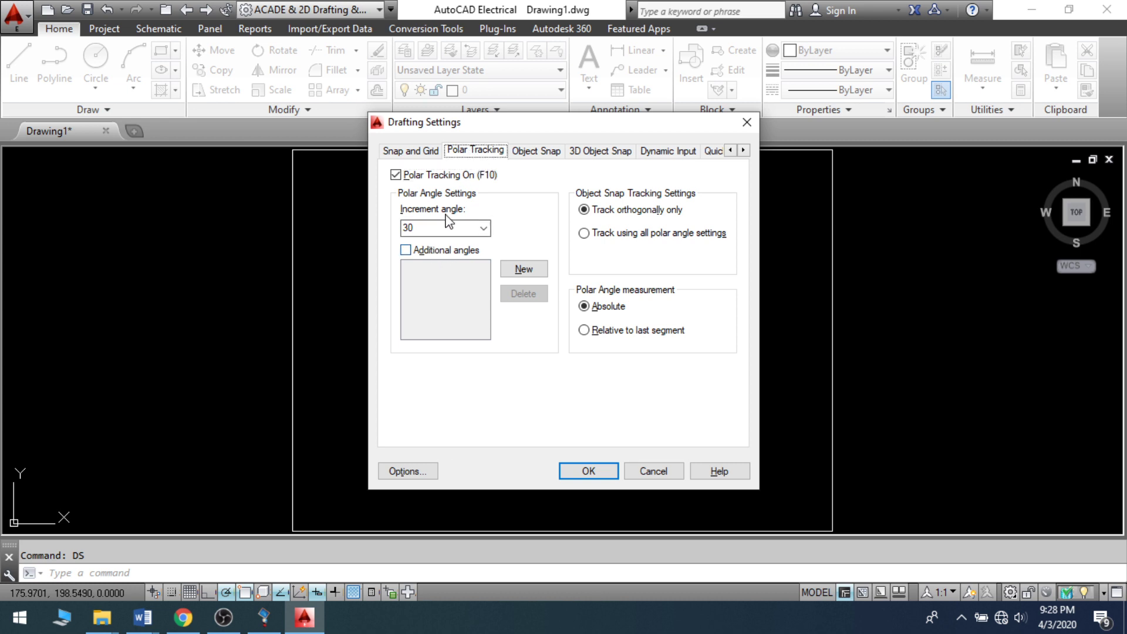
pyautogui.click(412, 177)
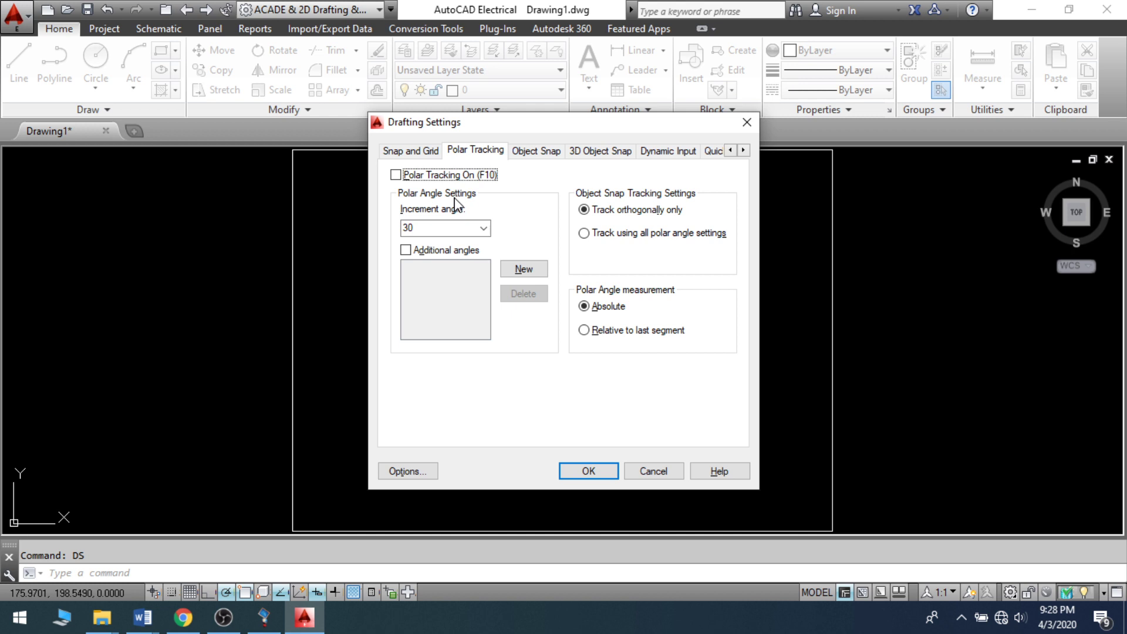
pyautogui.click(589, 473)
pyautogui.write('l')
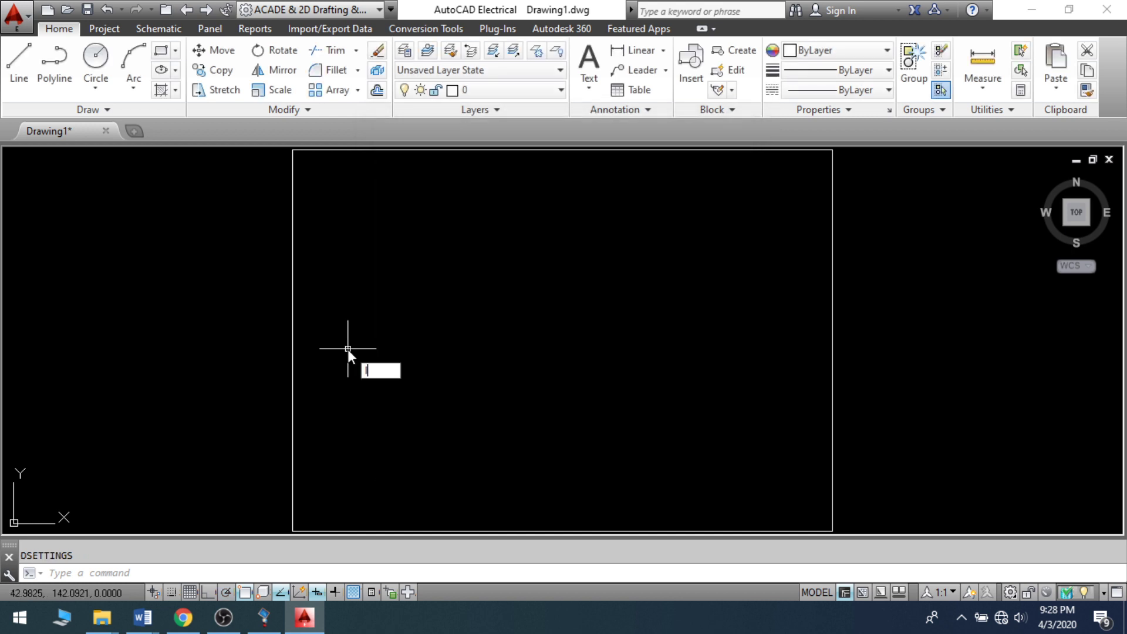
pyautogui.press('Return')
# Pick a first line point, then end the line command with nothing drawn.
pyautogui.click(452, 379)
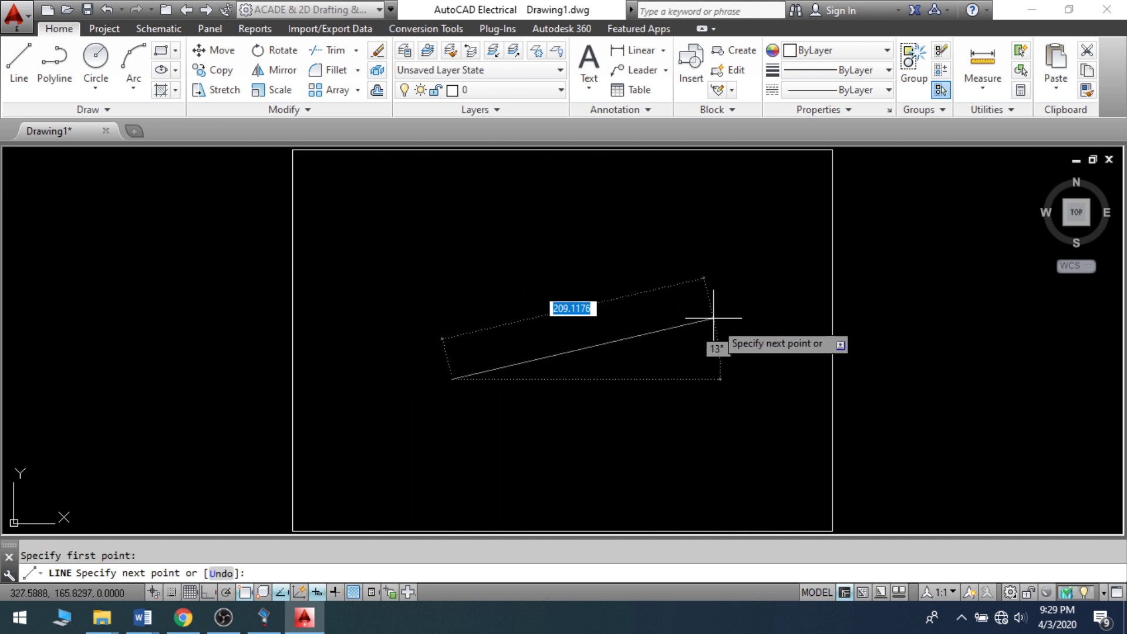
pyautogui.rightClick(698, 267)
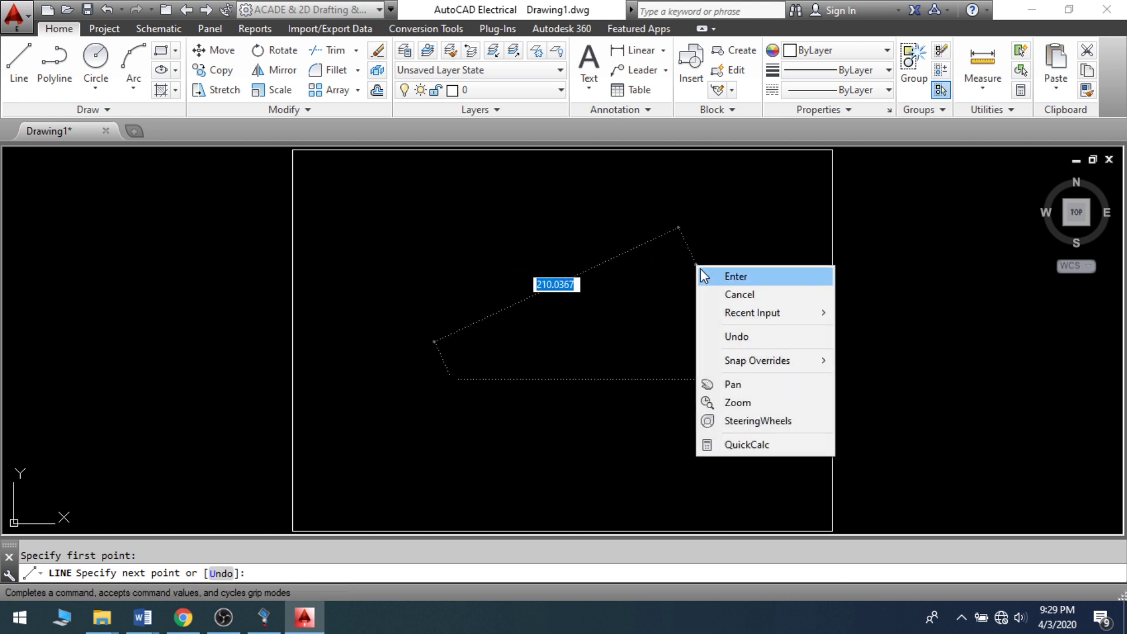
pyautogui.click(713, 274)
# Set the polar tracking increment angle to 45 degrees and start a new line.
pyautogui.write('DS')
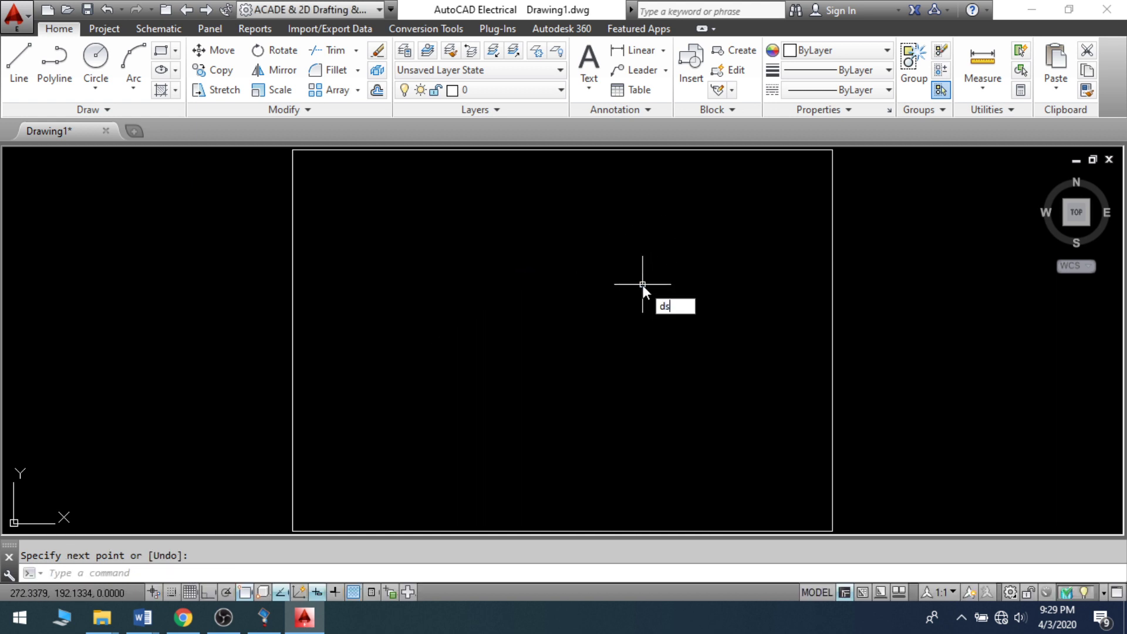
pyautogui.press('Return')
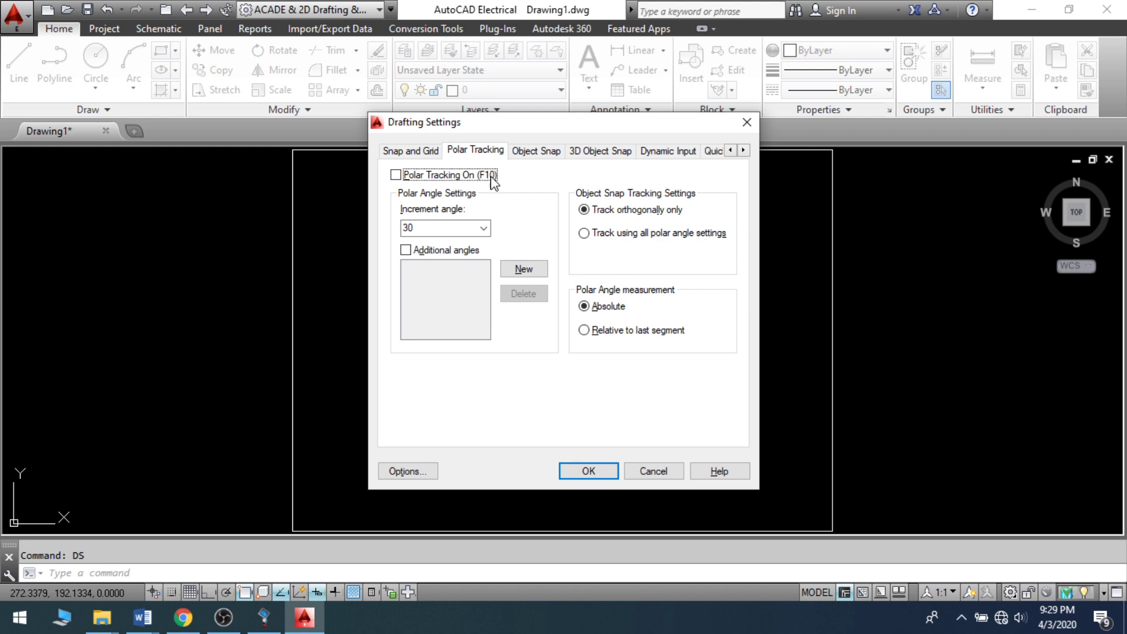
pyautogui.click(483, 229)
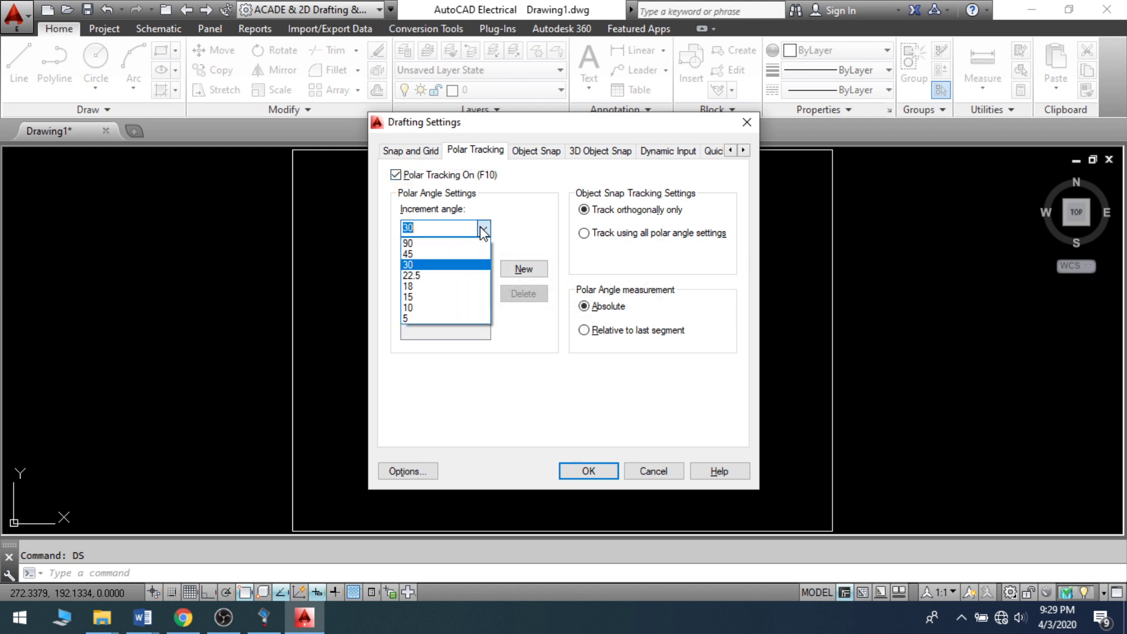
pyautogui.click(435, 255)
pyautogui.click(580, 469)
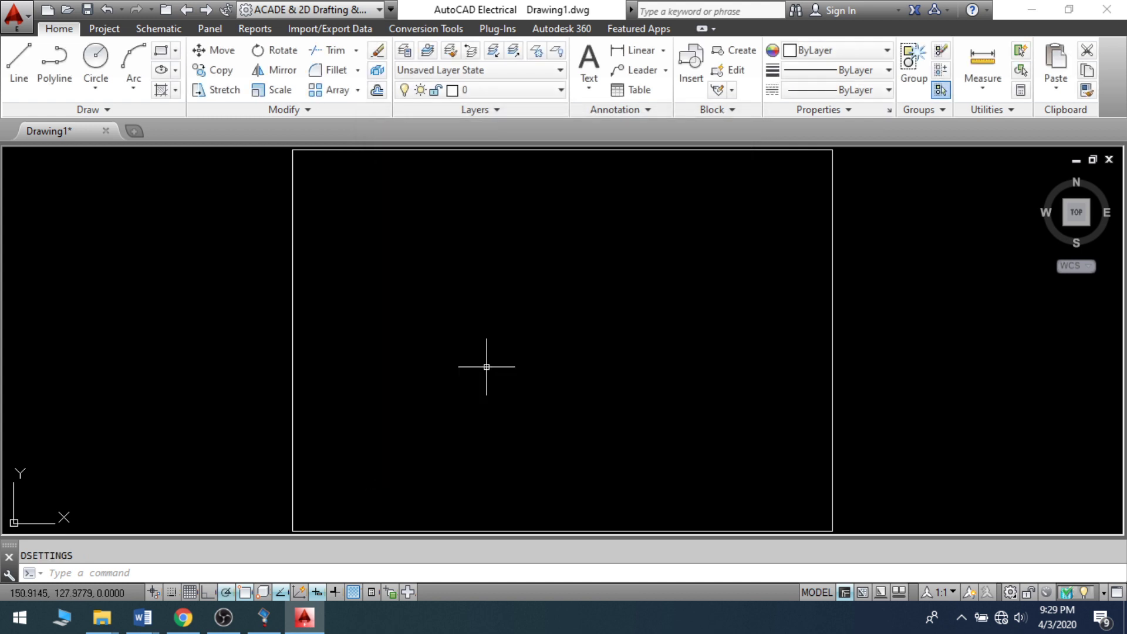
pyautogui.write('l')
pyautogui.press('Return')
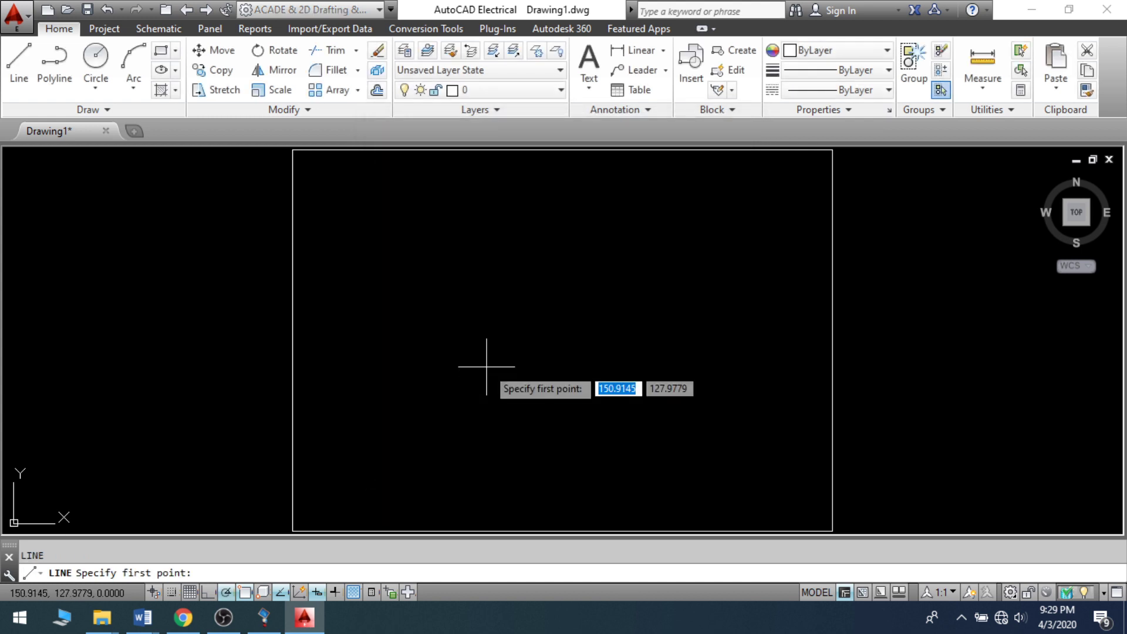
# Pick a line start point, end LINE without drawing anything, and open Options with OP.
pyautogui.click(456, 393)
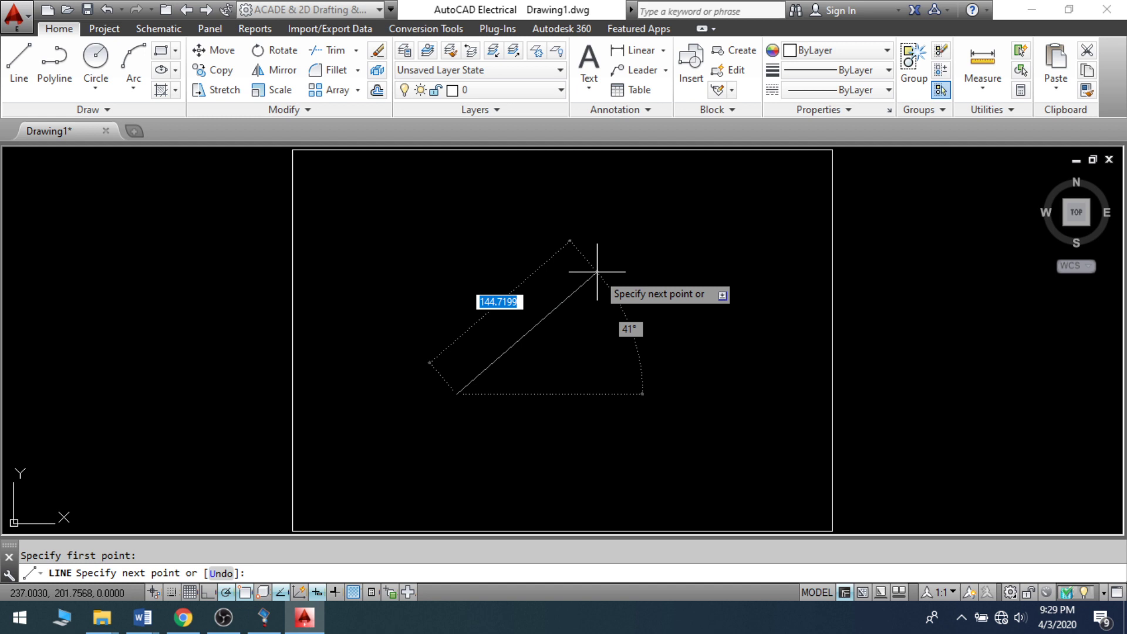
pyautogui.rightClick(597, 273)
pyautogui.click(627, 284)
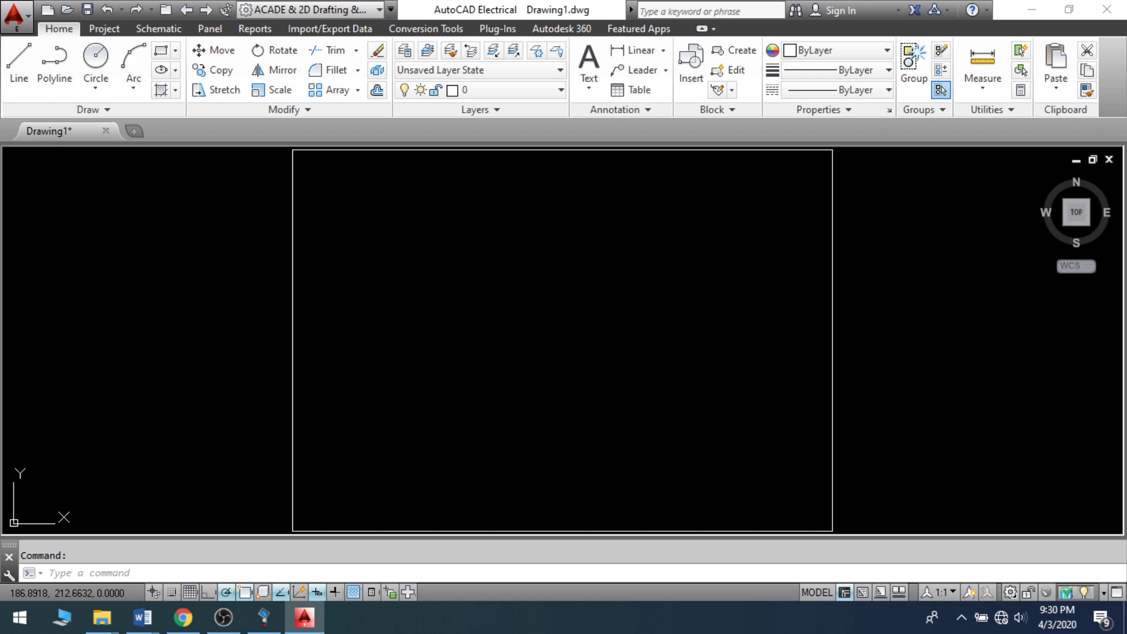
pyautogui.write('op')
pyautogui.press('Return')
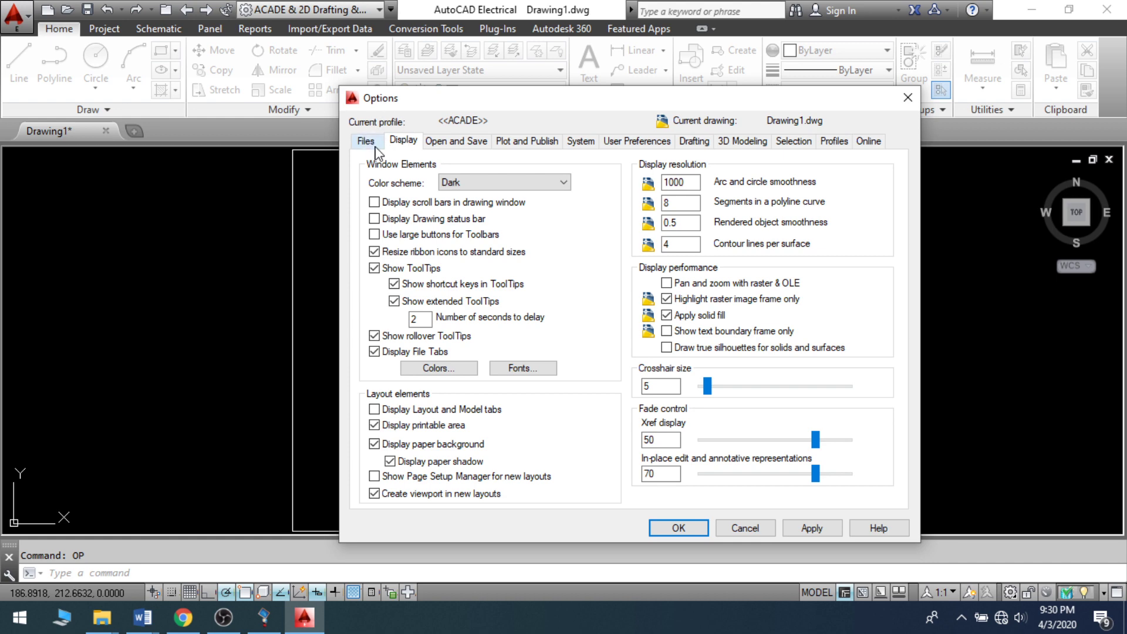
# Browse the Files tab search paths, then go back to Display and open its Colors settings.
pyautogui.click(365, 142)
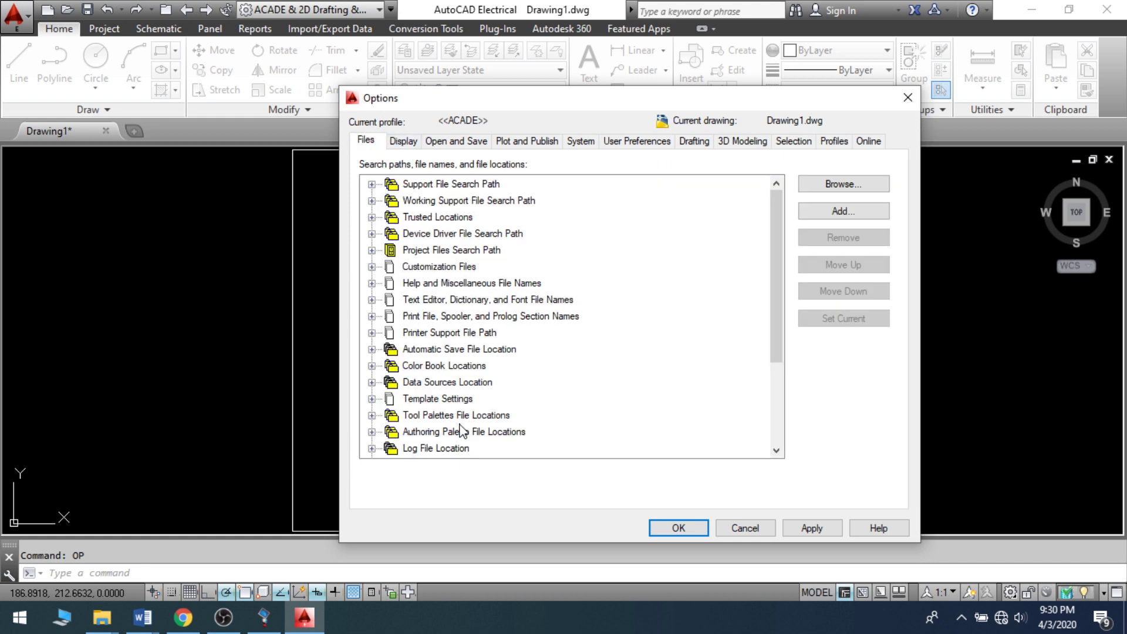
pyautogui.moveTo(777, 235); pyautogui.dragTo(775, 305)
pyautogui.scroll(3, 452, 285)
pyautogui.click(404, 141)
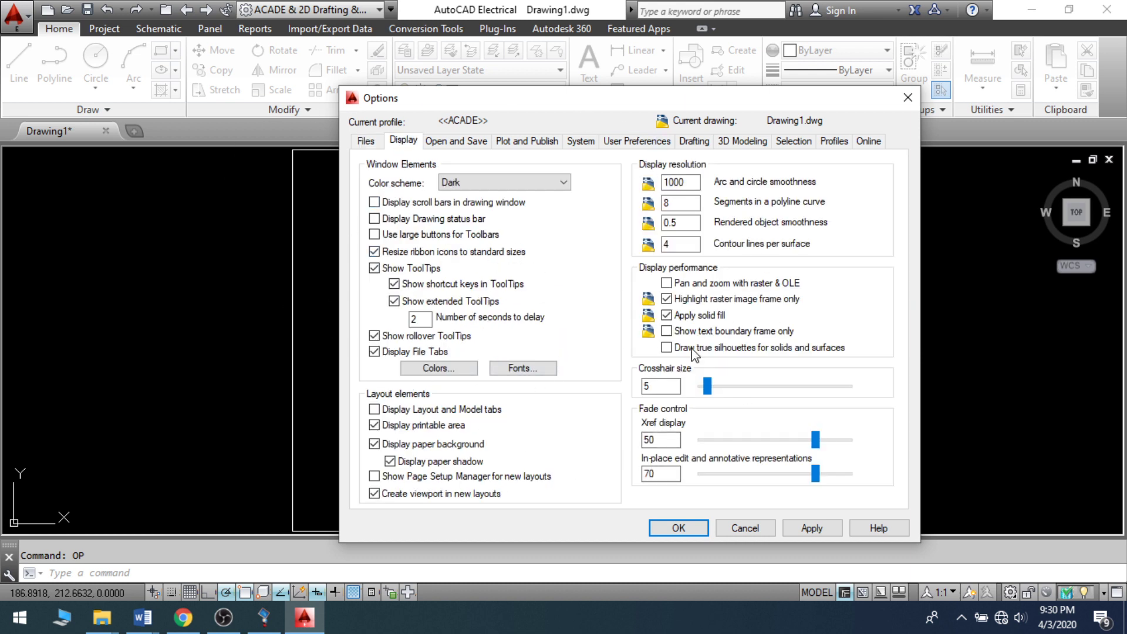
pyautogui.click(429, 370)
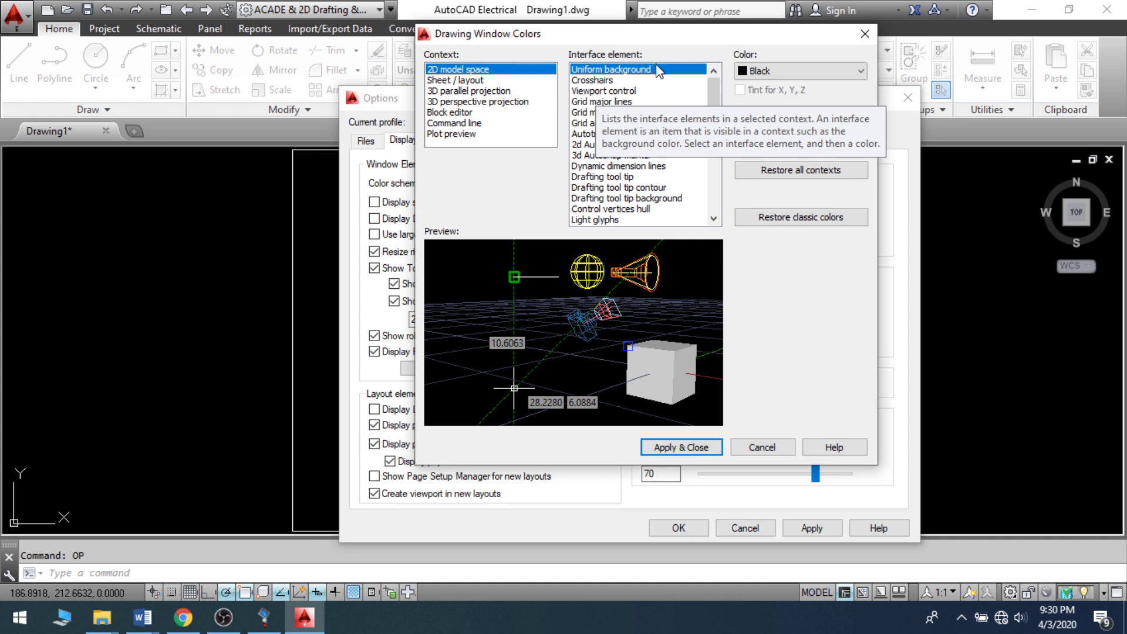
# Set the 2D model space background to White and apply.
pyautogui.click(781, 70)
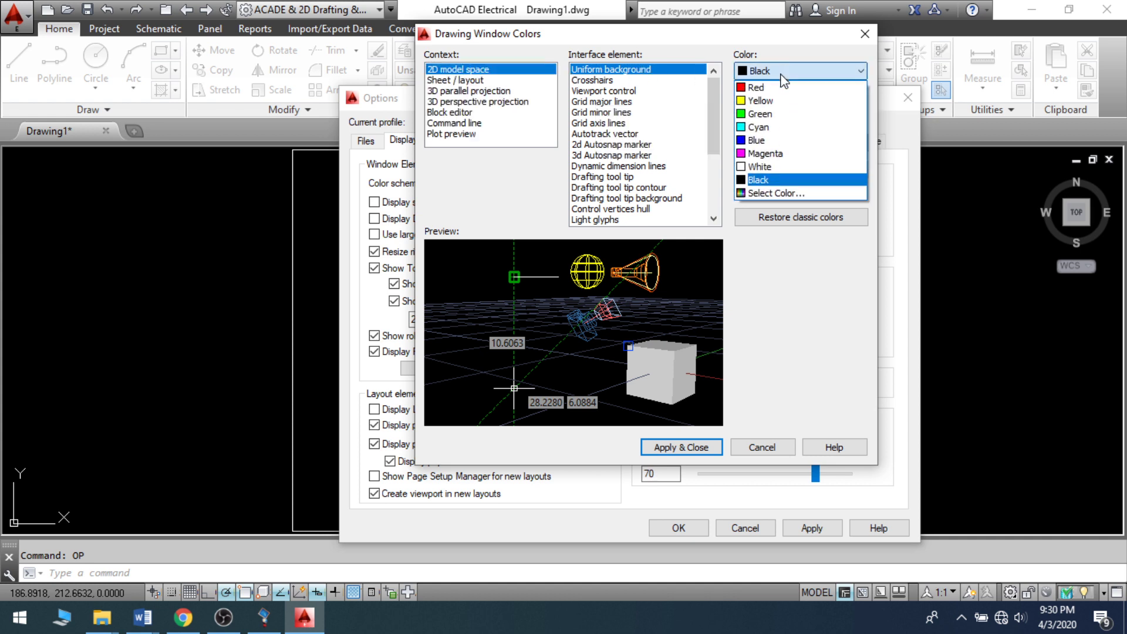
pyautogui.click(781, 167)
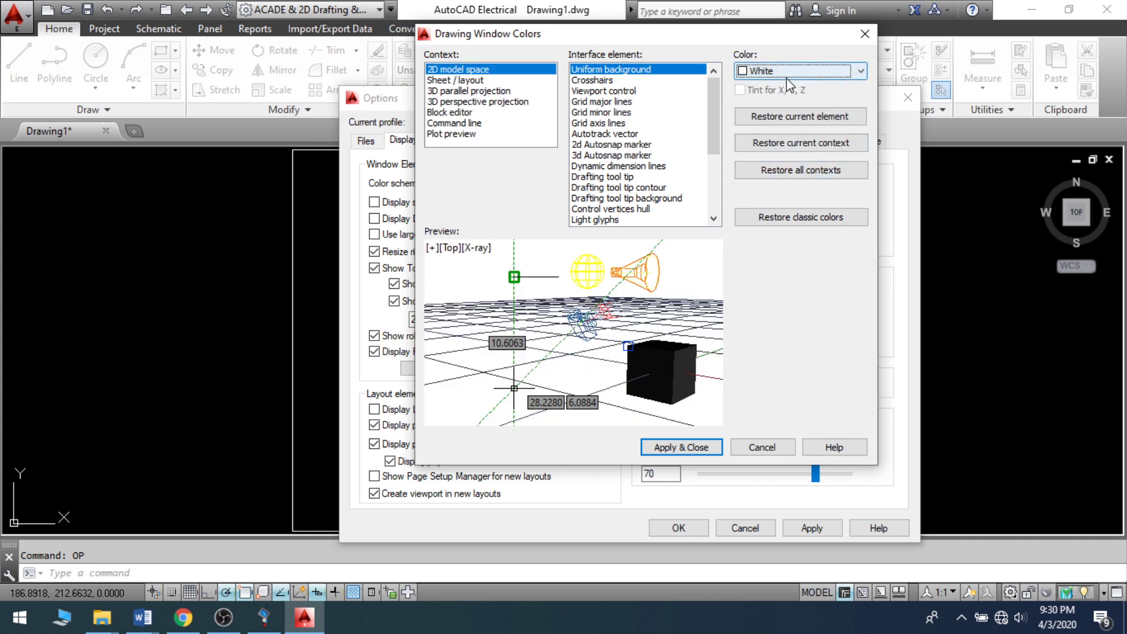
pyautogui.click(707, 447)
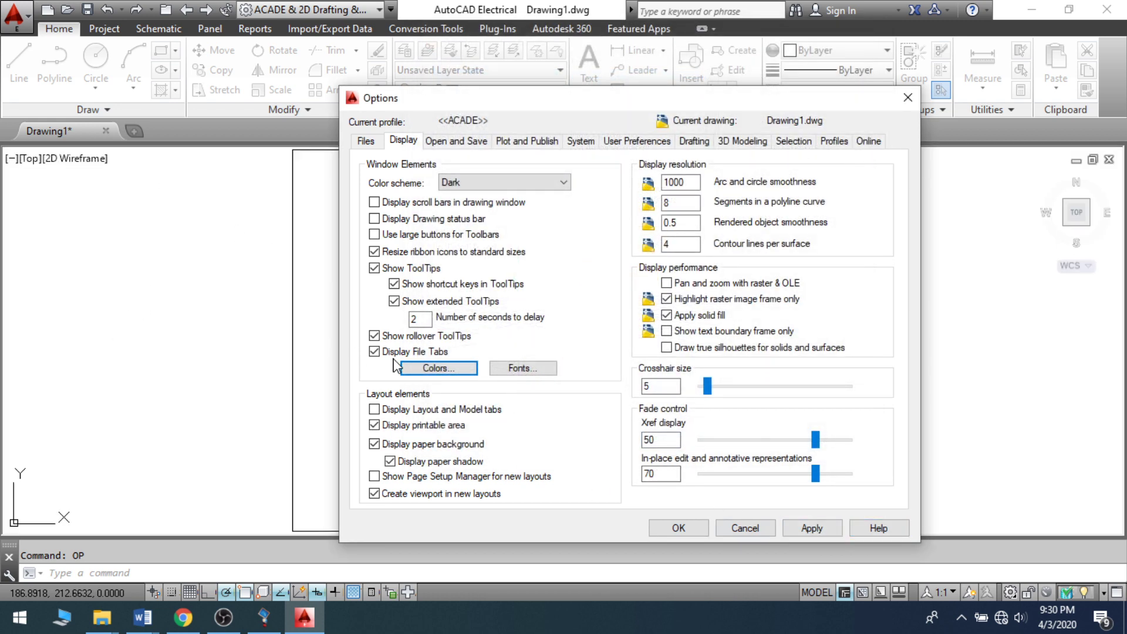
# Reopen window colours and review the crosshair, grid line and autotrack vector colours.
pyautogui.click(434, 368)
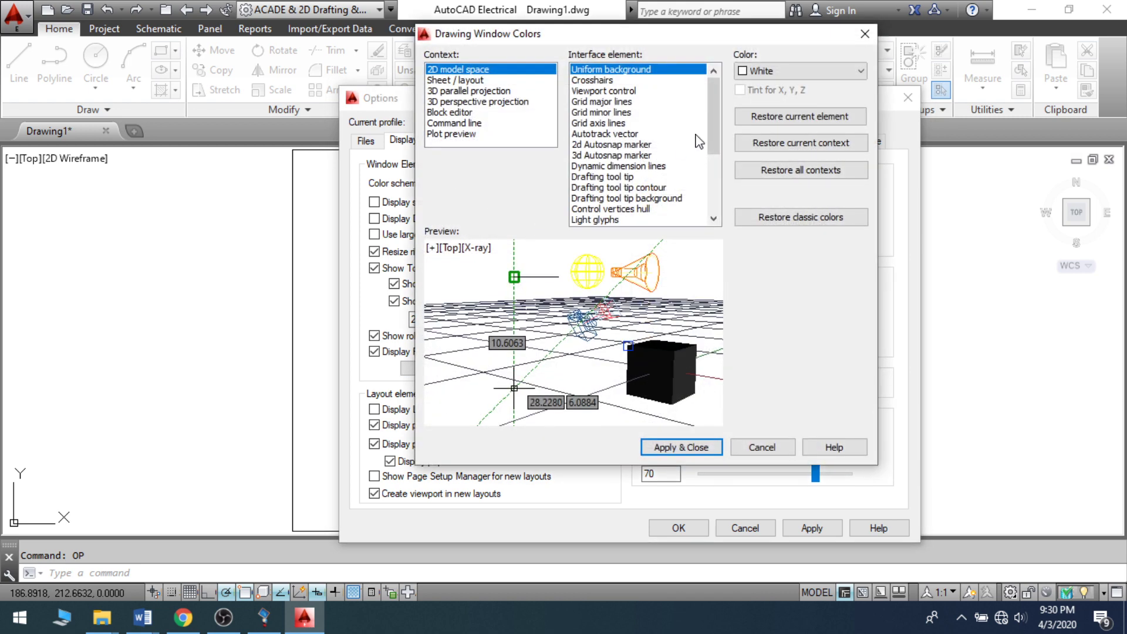
pyautogui.click(590, 81)
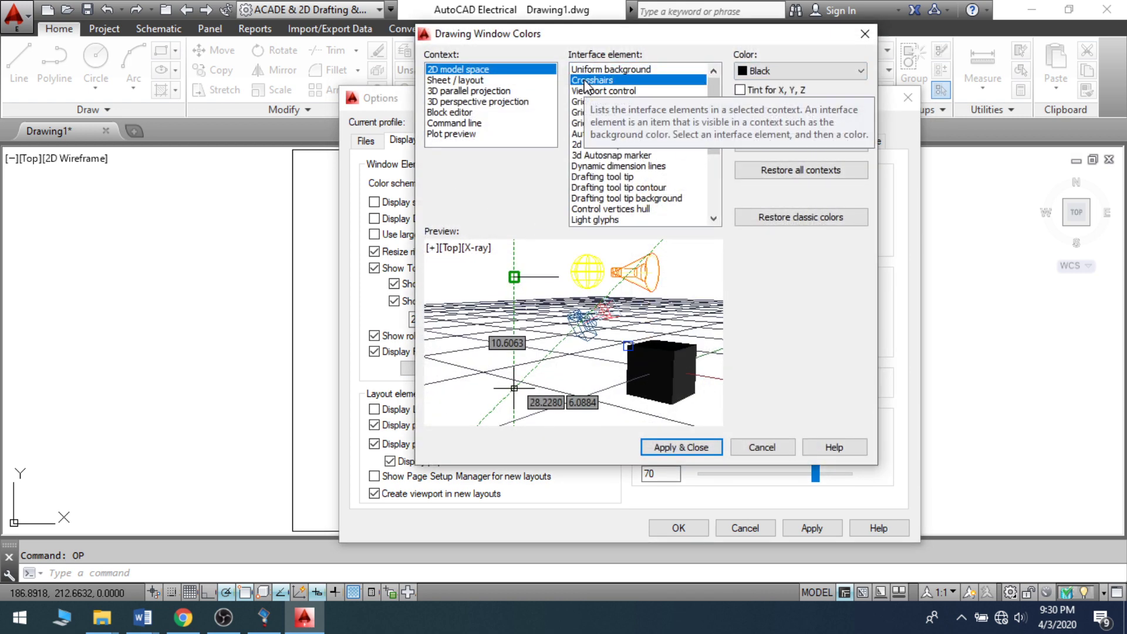
pyautogui.click(601, 91)
pyautogui.click(596, 102)
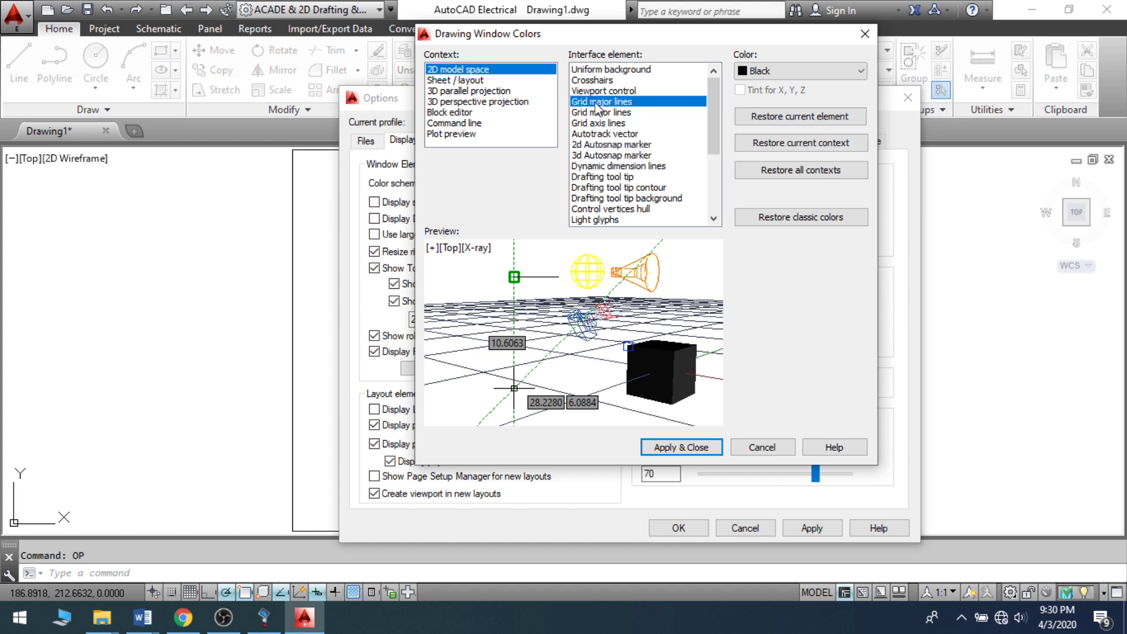
pyautogui.click(598, 112)
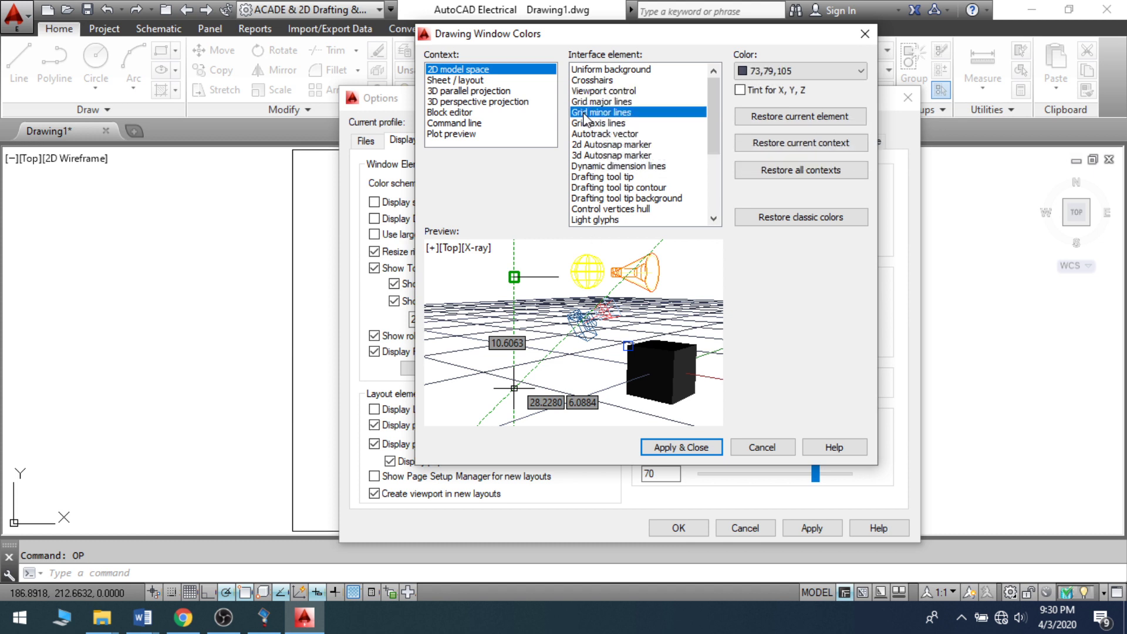
pyautogui.click(607, 144)
pyautogui.click(606, 134)
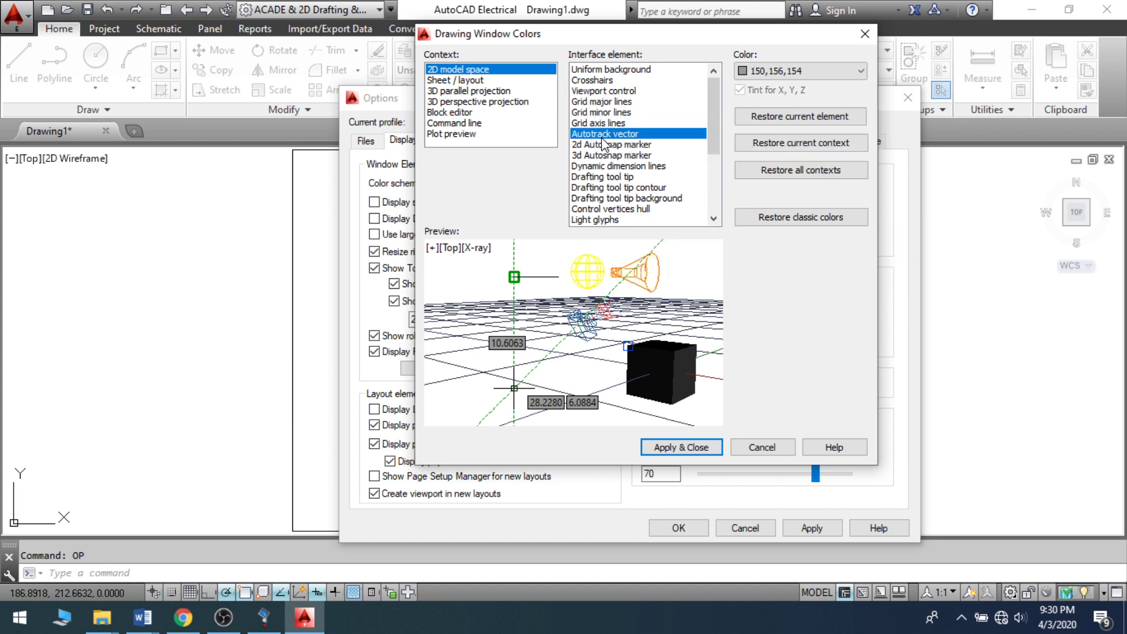
pyautogui.click(605, 113)
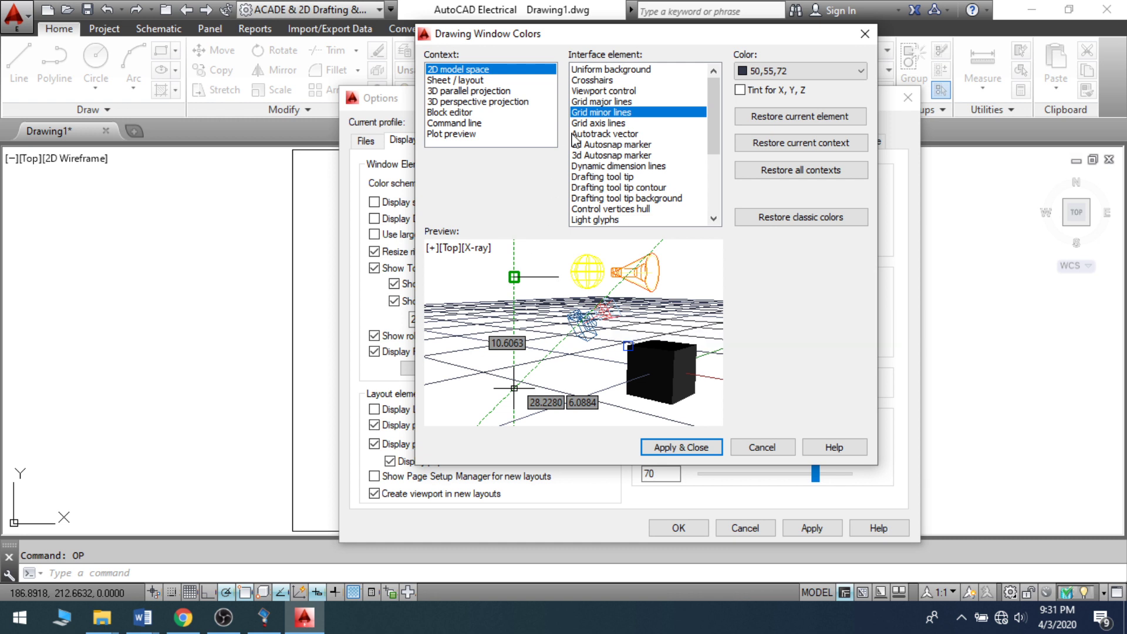
# Change the uniform background to Black and apply and close the colour settings.
pyautogui.click(602, 71)
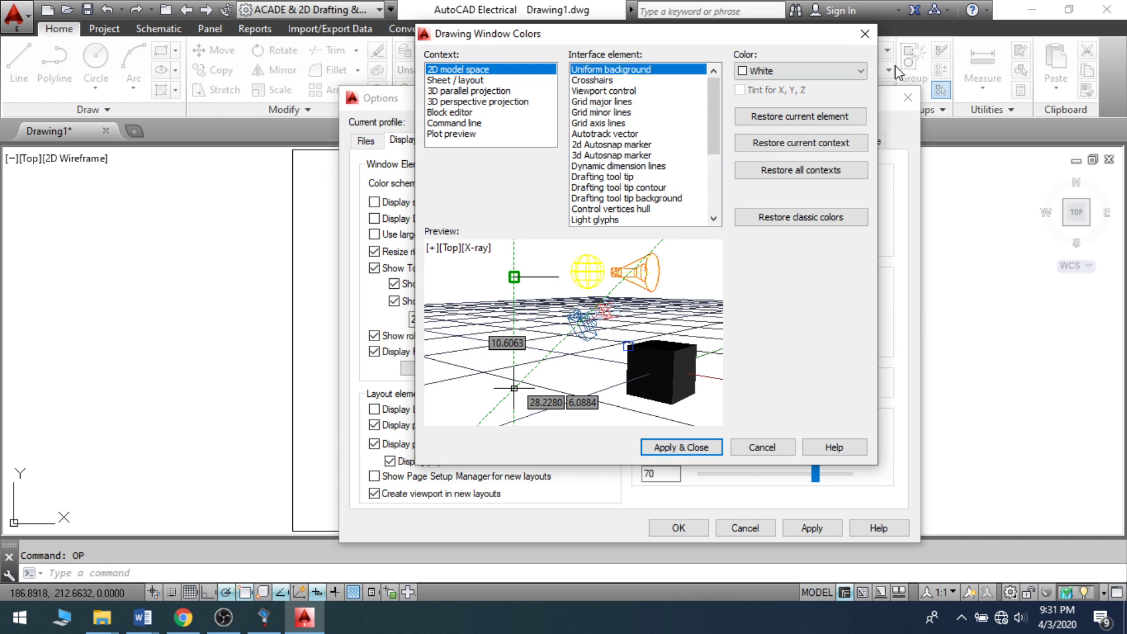
pyautogui.click(822, 73)
pyautogui.click(763, 186)
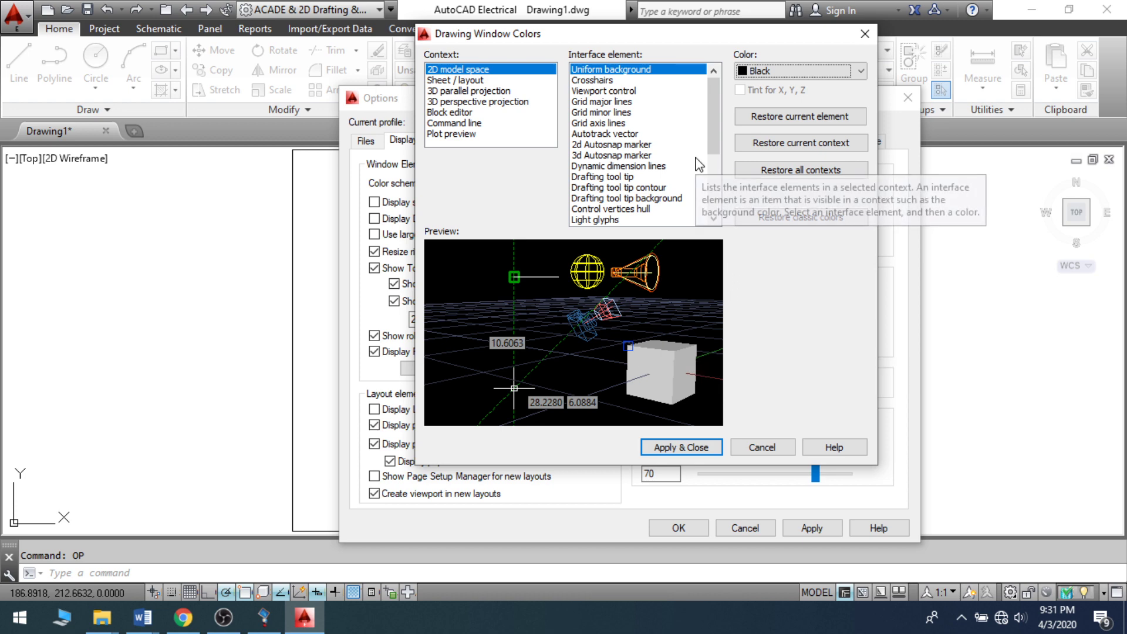
pyautogui.click(680, 448)
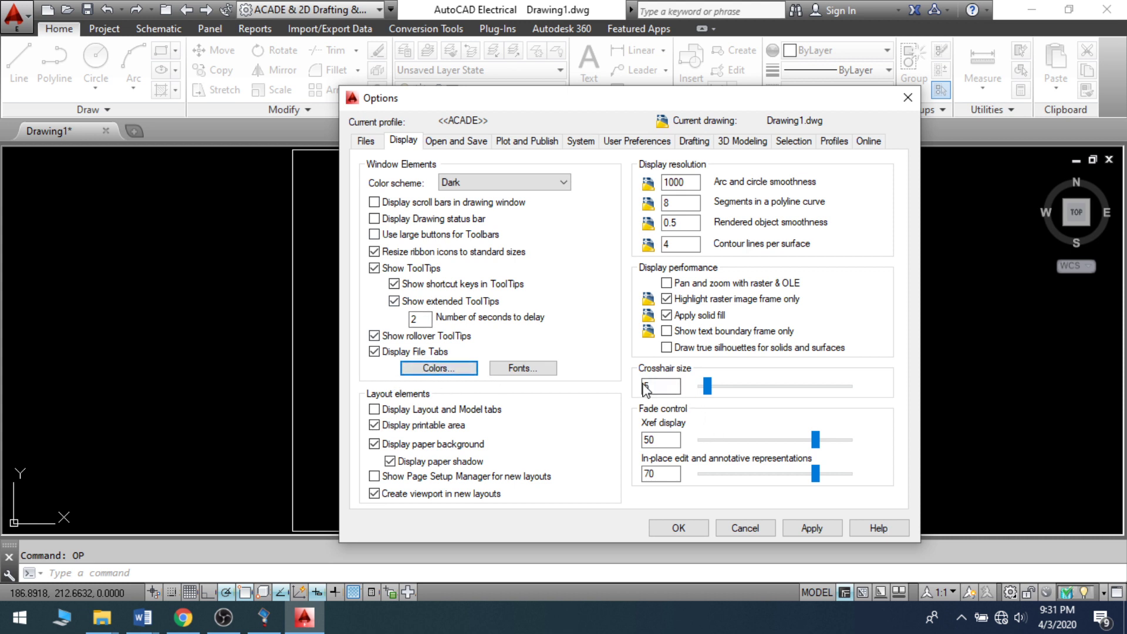
# Set crosshair size to 100, apply and close Options, then reopen it with OP.
pyautogui.moveTo(707, 386); pyautogui.dragTo(847, 386)
pyautogui.click(811, 528)
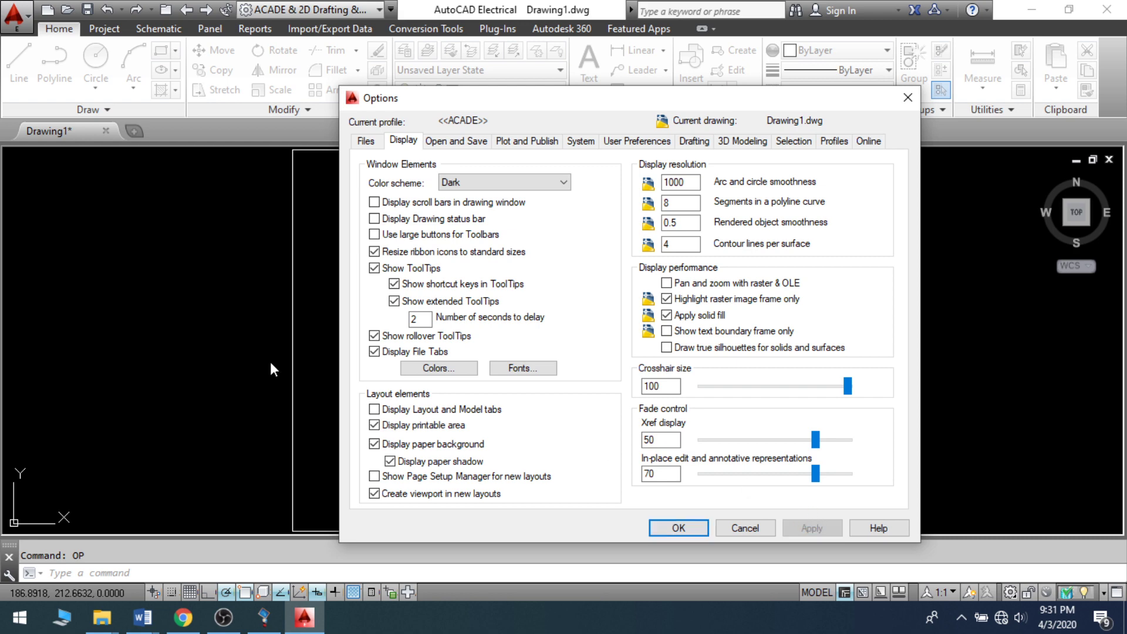
pyautogui.click(680, 530)
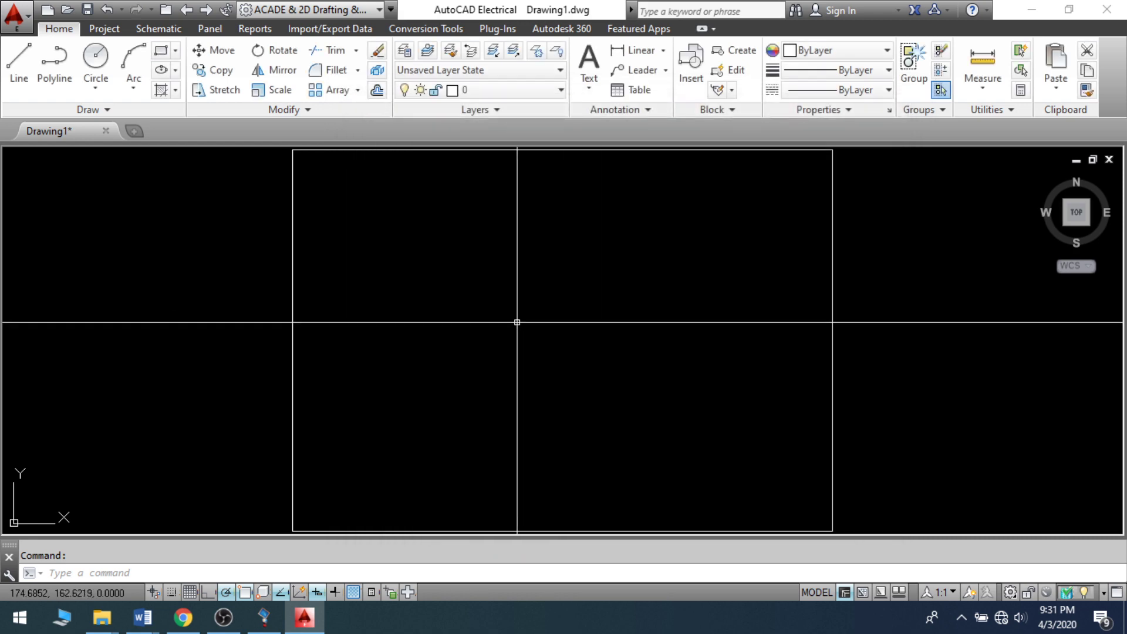
pyautogui.write('op')
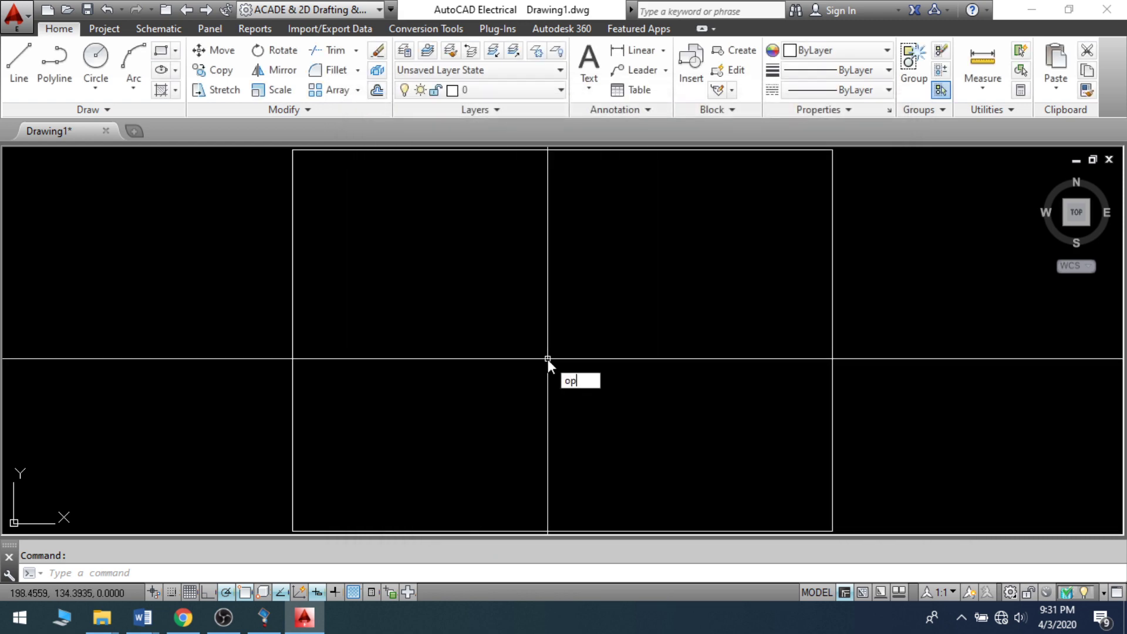
pyautogui.press('Return')
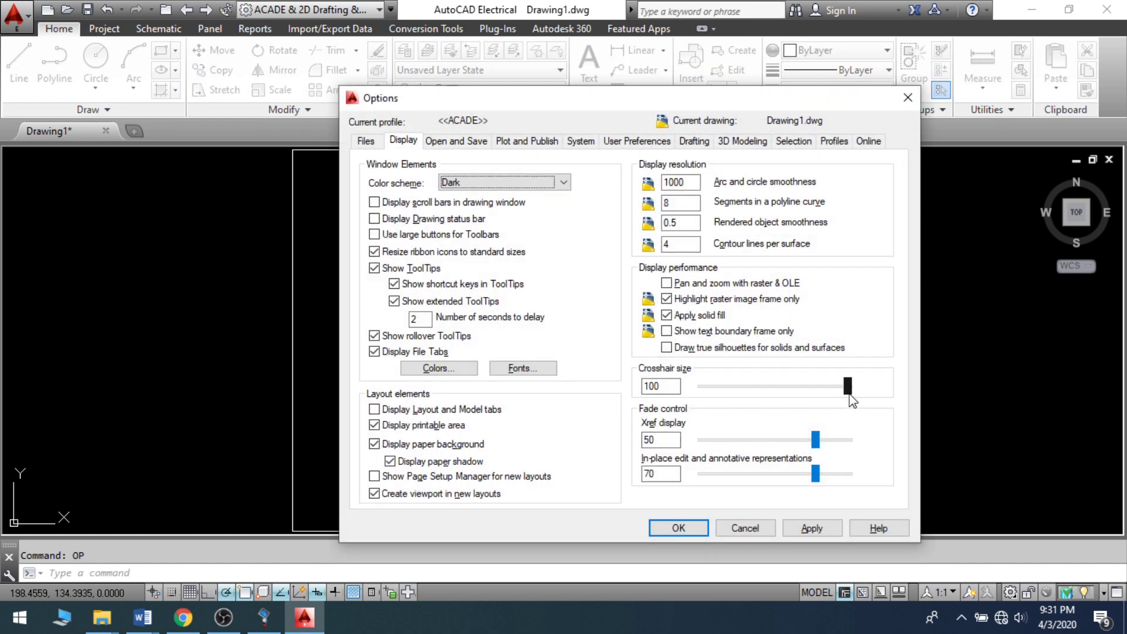
# Shrink crosshair size back to 6 and enter 0 for automatic save minutes on Open and Save.
pyautogui.moveTo(849, 387); pyautogui.dragTo(702, 388)
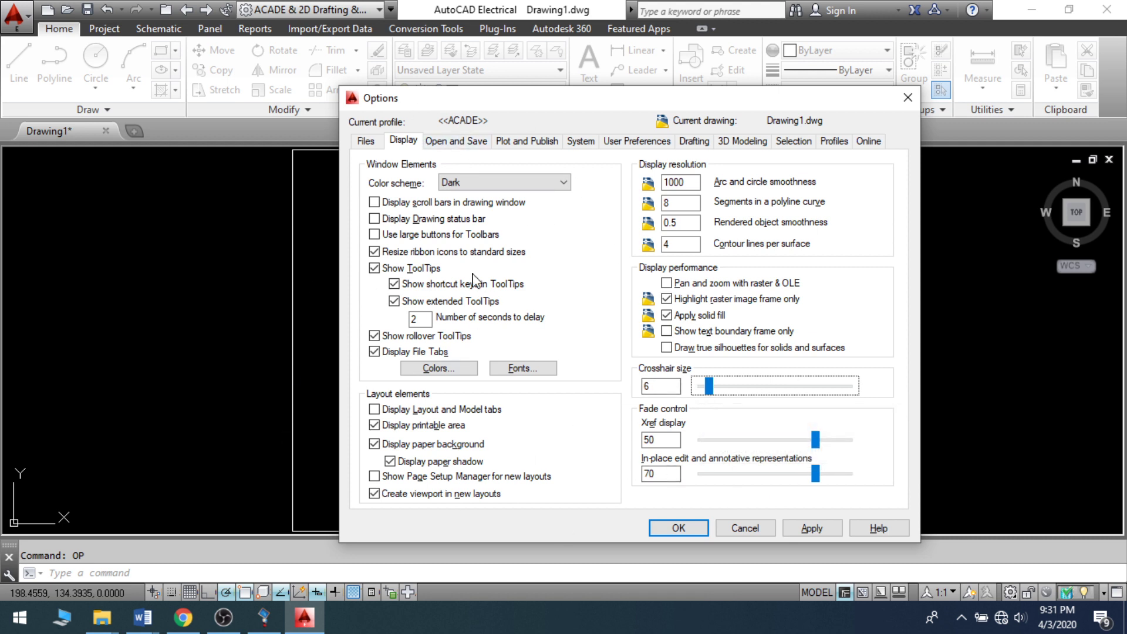
pyautogui.click(453, 142)
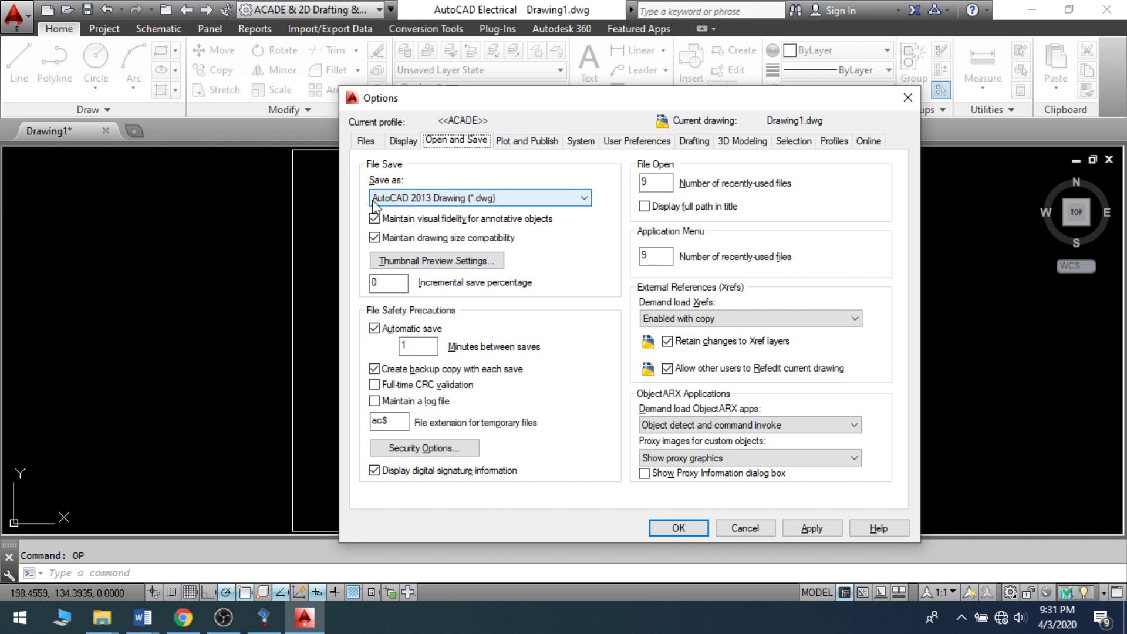
pyautogui.click(584, 198)
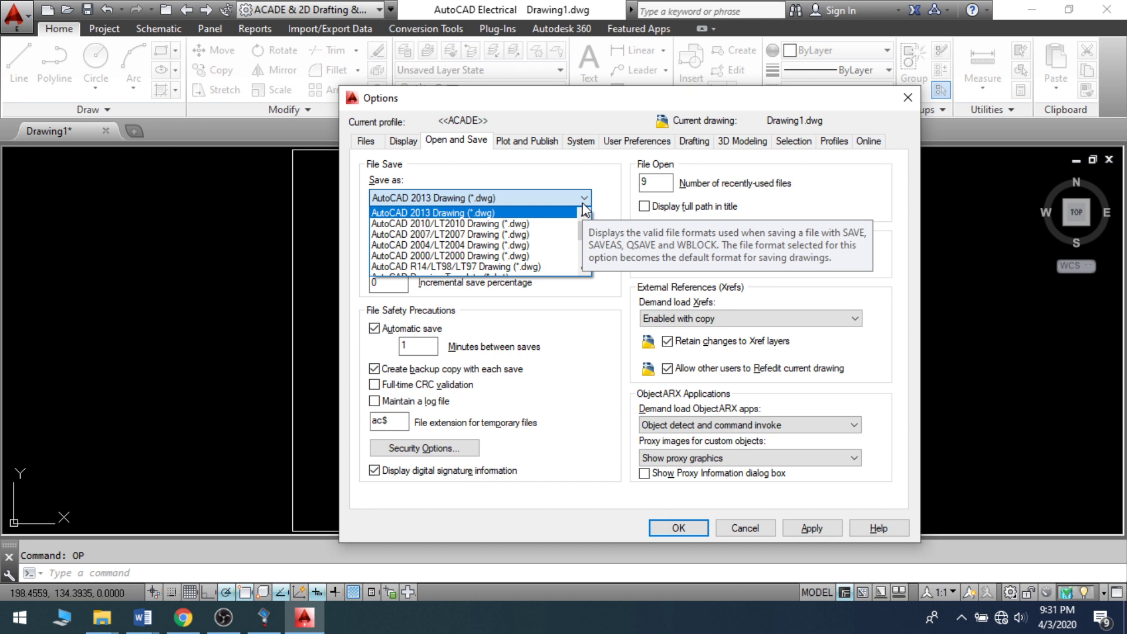
pyautogui.click(419, 347)
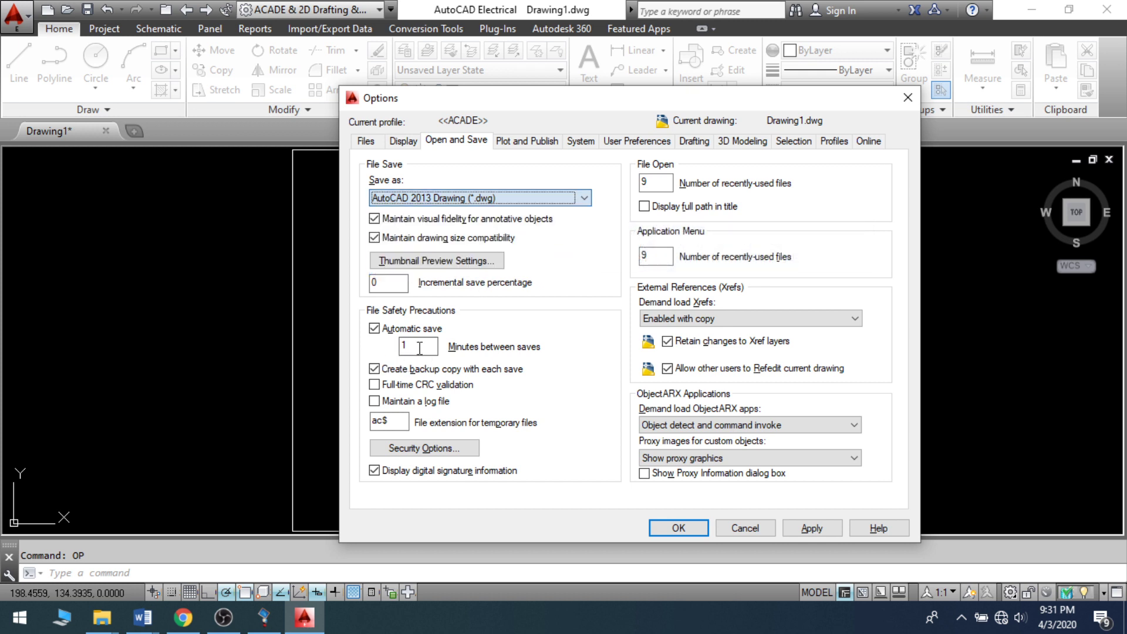
pyautogui.write('0')
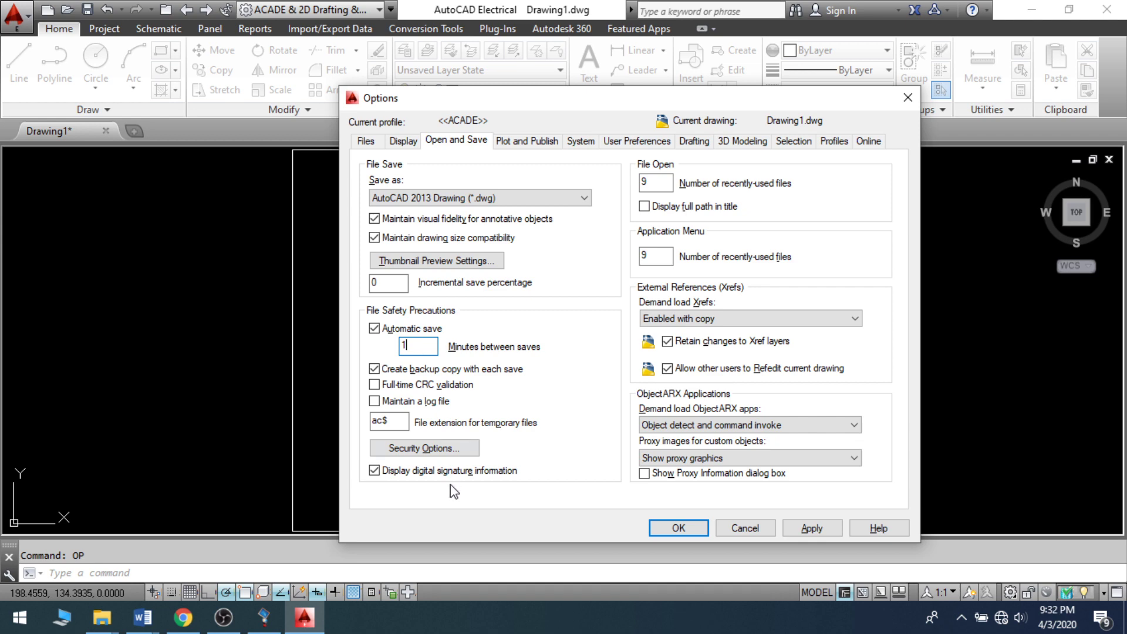
# Review Security Options without changes, then show the Plot and Publish settings.
pyautogui.click(432, 449)
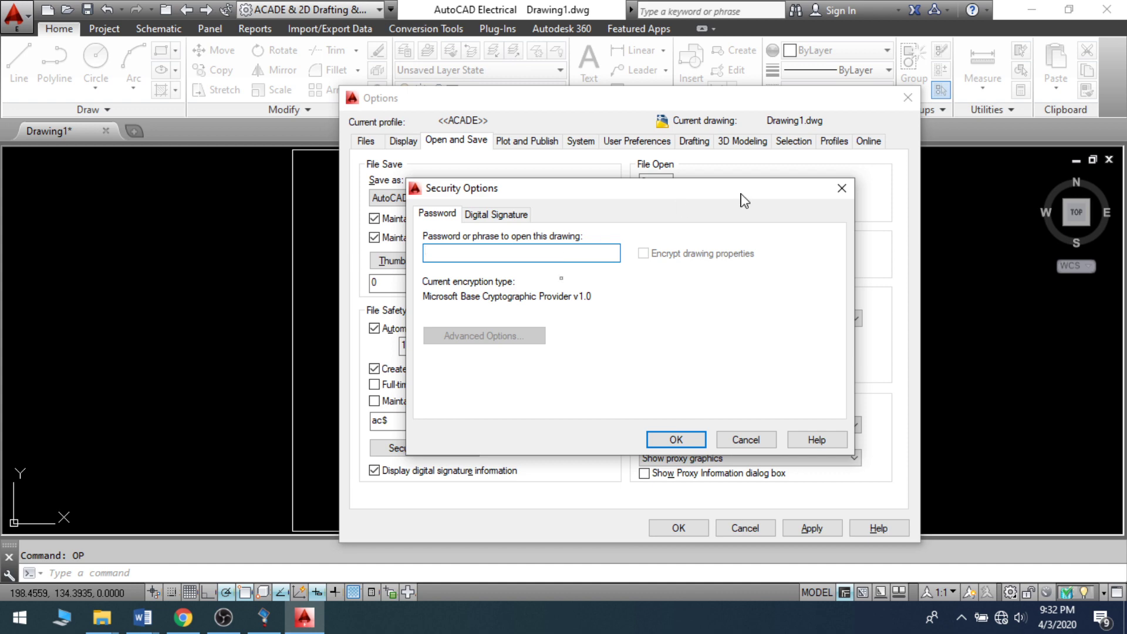
pyautogui.click(842, 188)
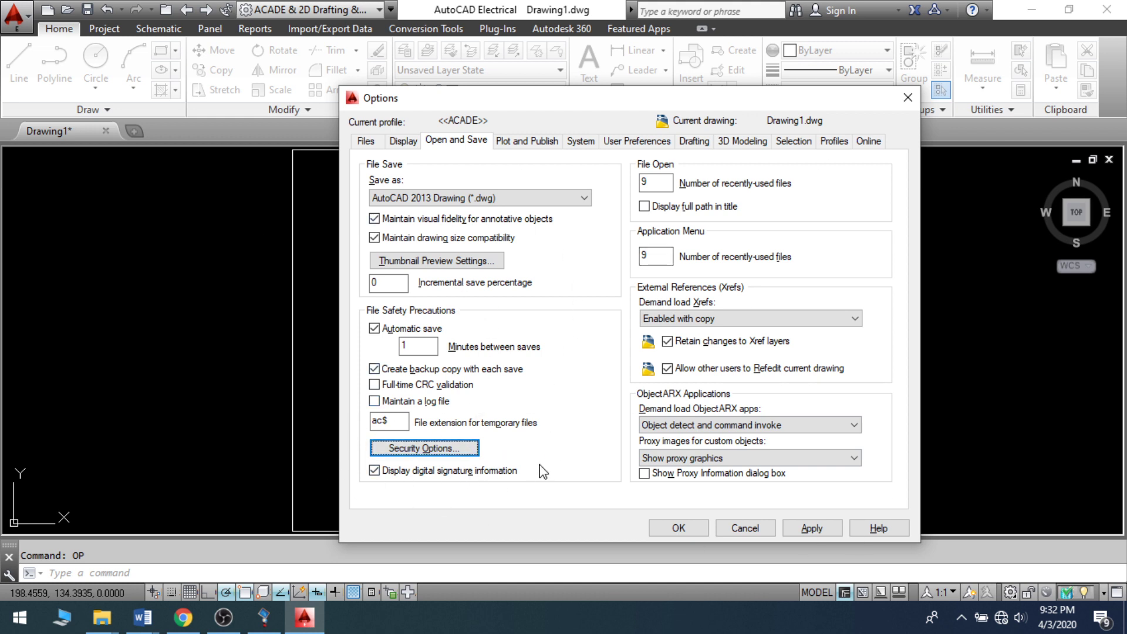
pyautogui.click(524, 143)
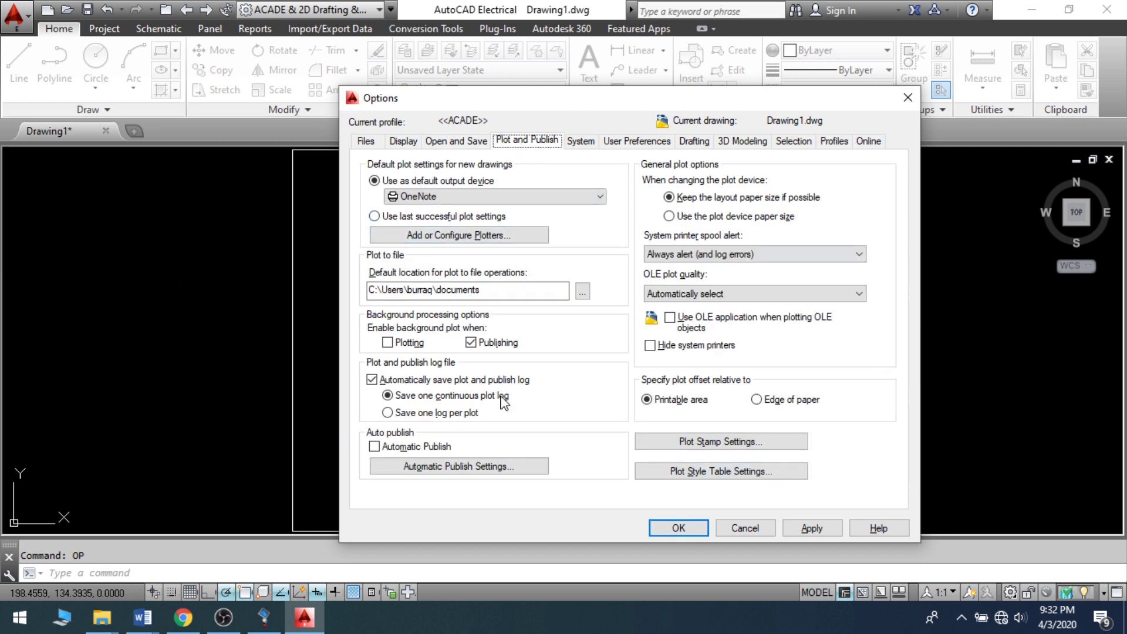
# Step through the System, User Preferences, Drafting and 3D Modeling tabs to Selection.
pyautogui.click(581, 142)
pyautogui.click(636, 142)
pyautogui.click(692, 142)
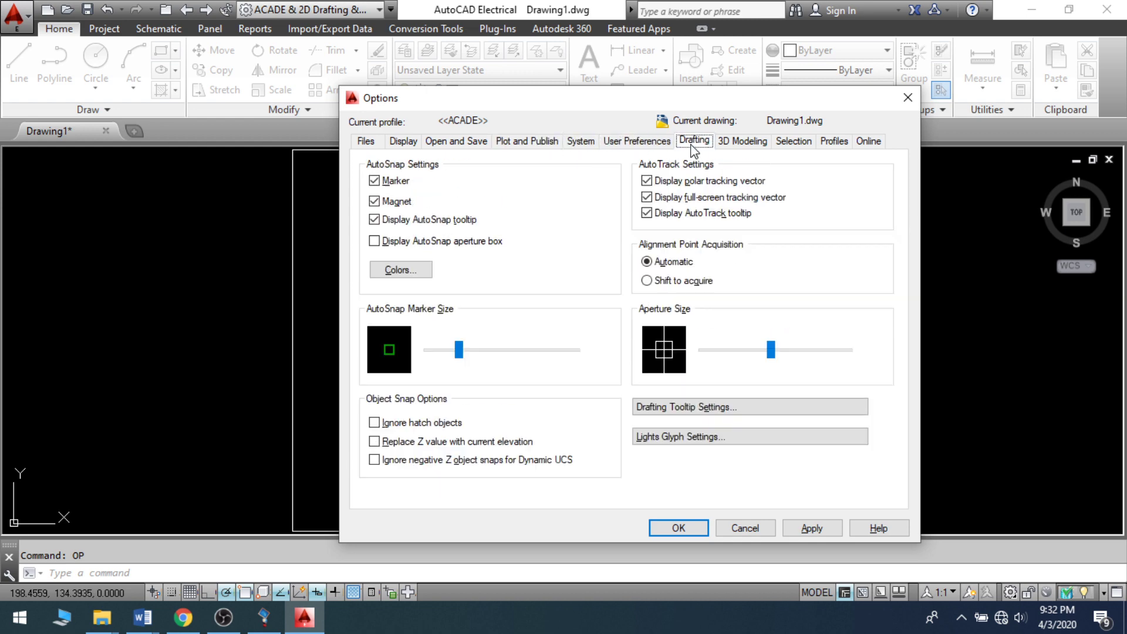
pyautogui.click(745, 142)
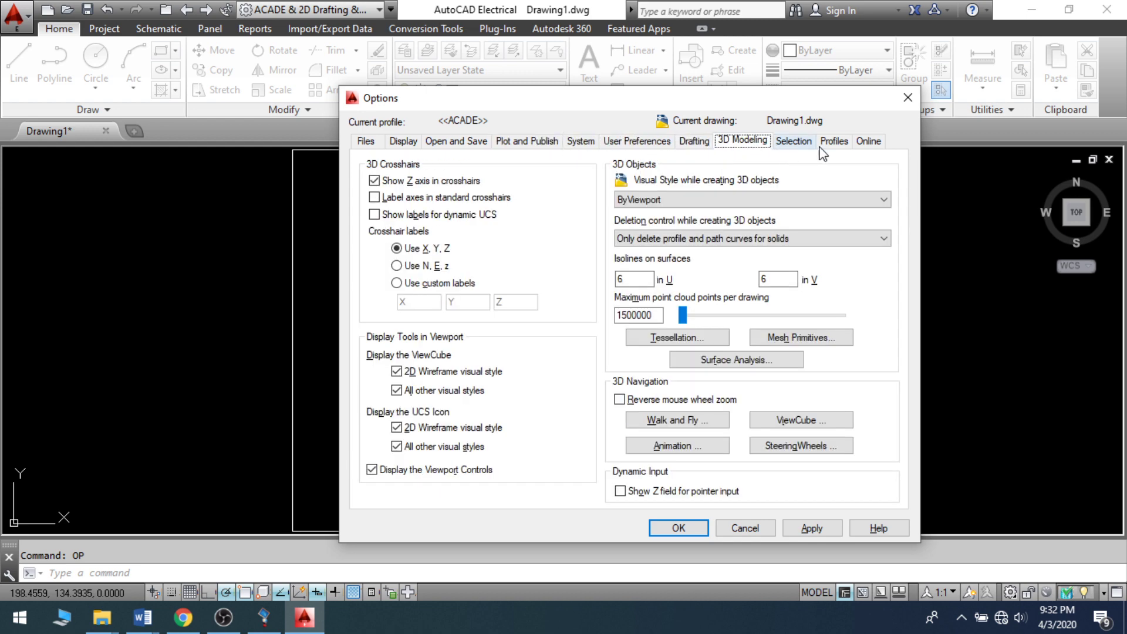
pyautogui.click(795, 142)
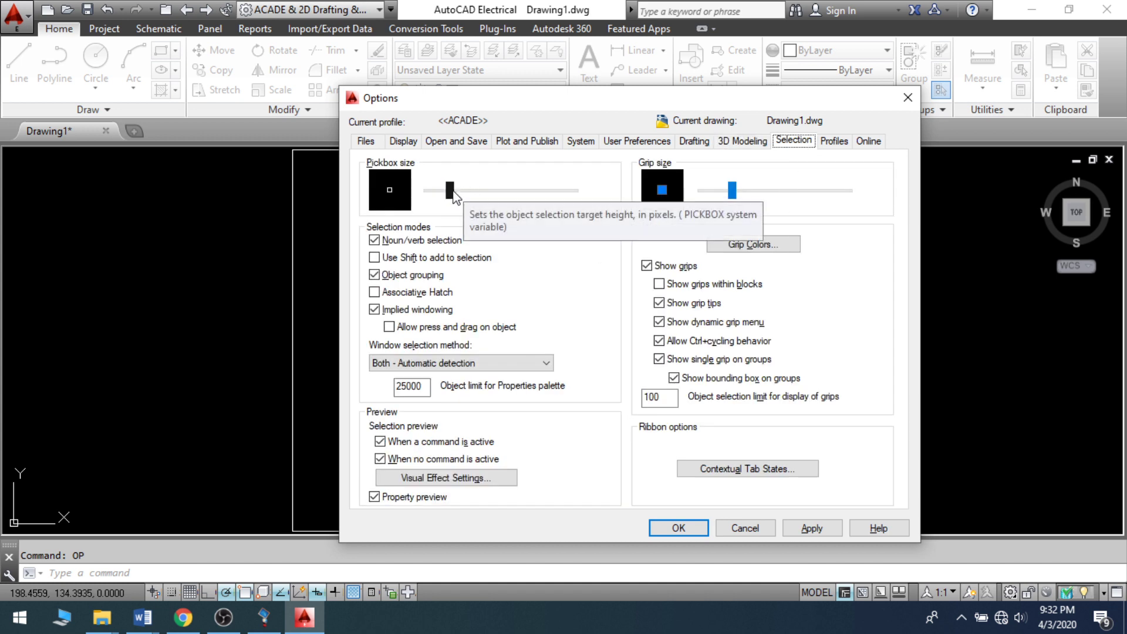
# Maximize the pickbox and grip sizes, apply and close Options, then start LINE.
pyautogui.moveTo(453, 191); pyautogui.dragTo(481, 198)
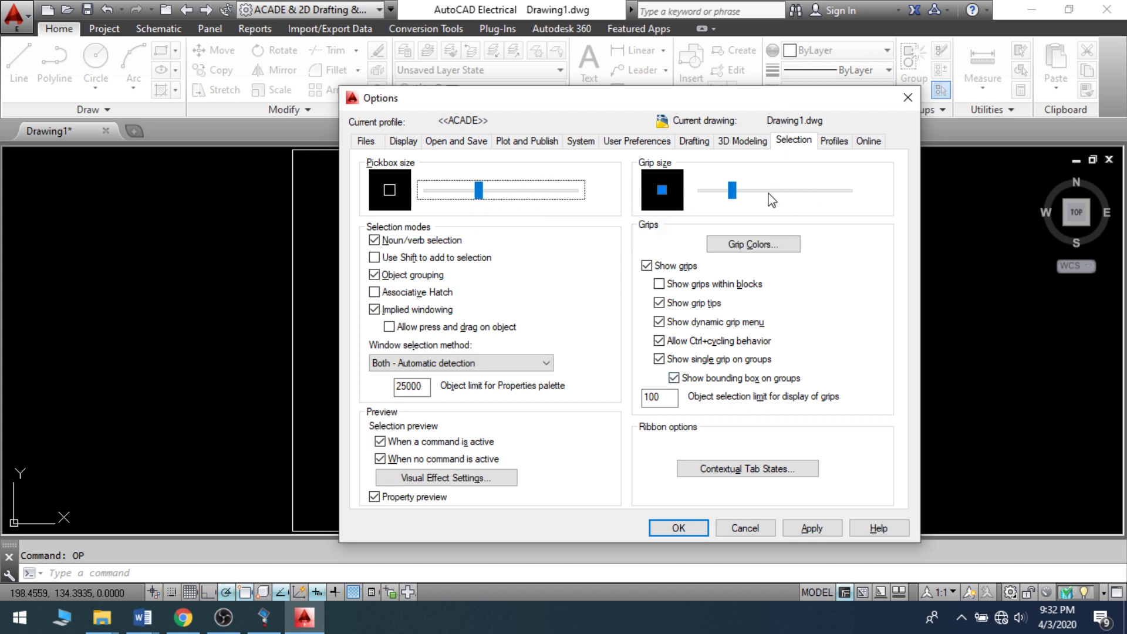
pyautogui.moveTo(732, 190); pyautogui.dragTo(848, 195)
pyautogui.click(468, 190)
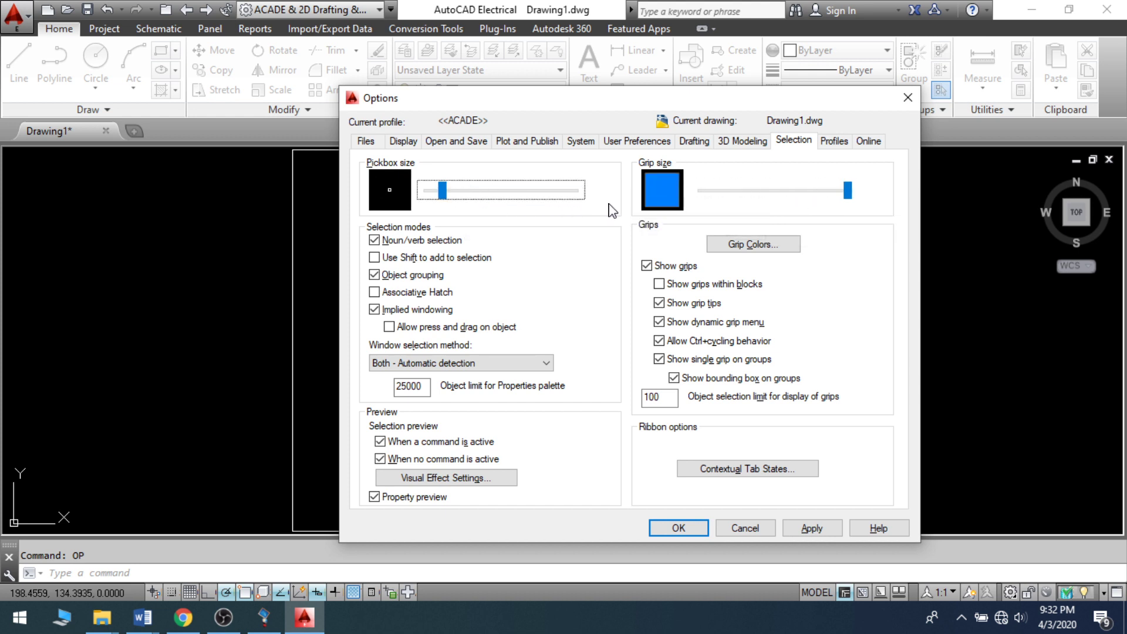
pyautogui.moveTo(442, 190); pyautogui.dragTo(574, 190)
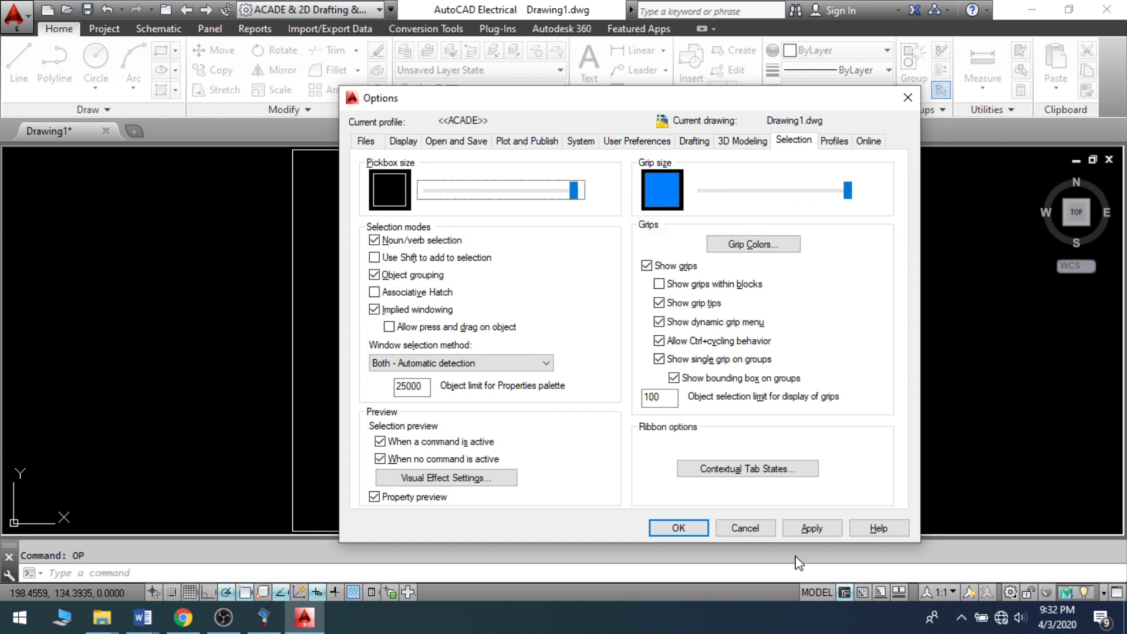
pyautogui.click(812, 528)
pyautogui.click(679, 528)
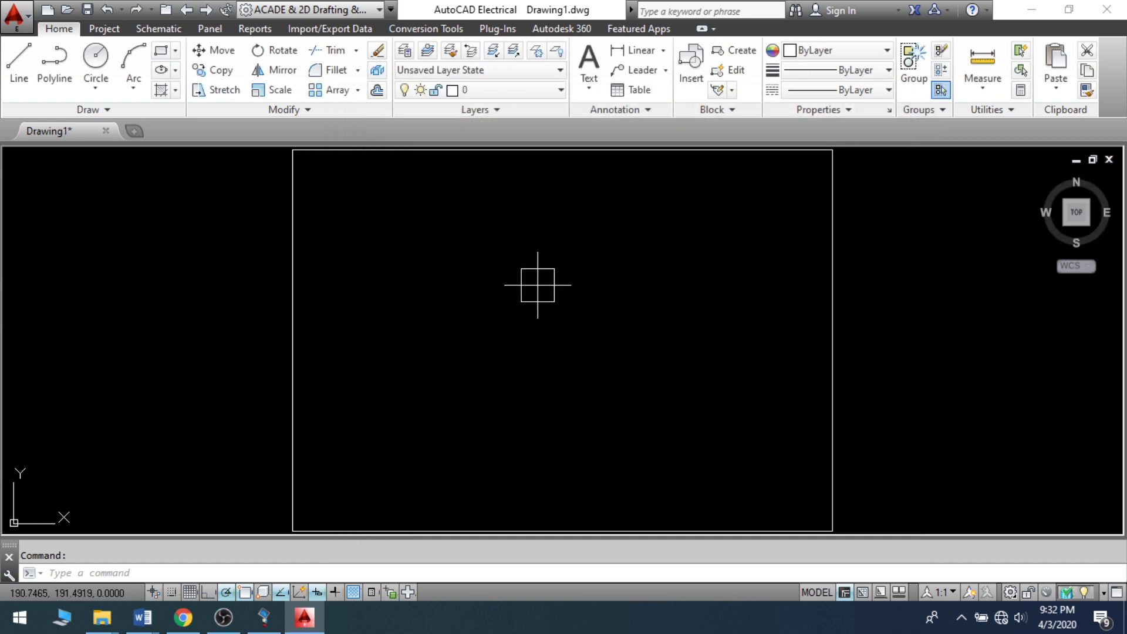
pyautogui.write('l')
pyautogui.press('Return')
# Draw a horizontal line, select it to check the large grips, then reopen Options with OP.
pyautogui.click(447, 305)
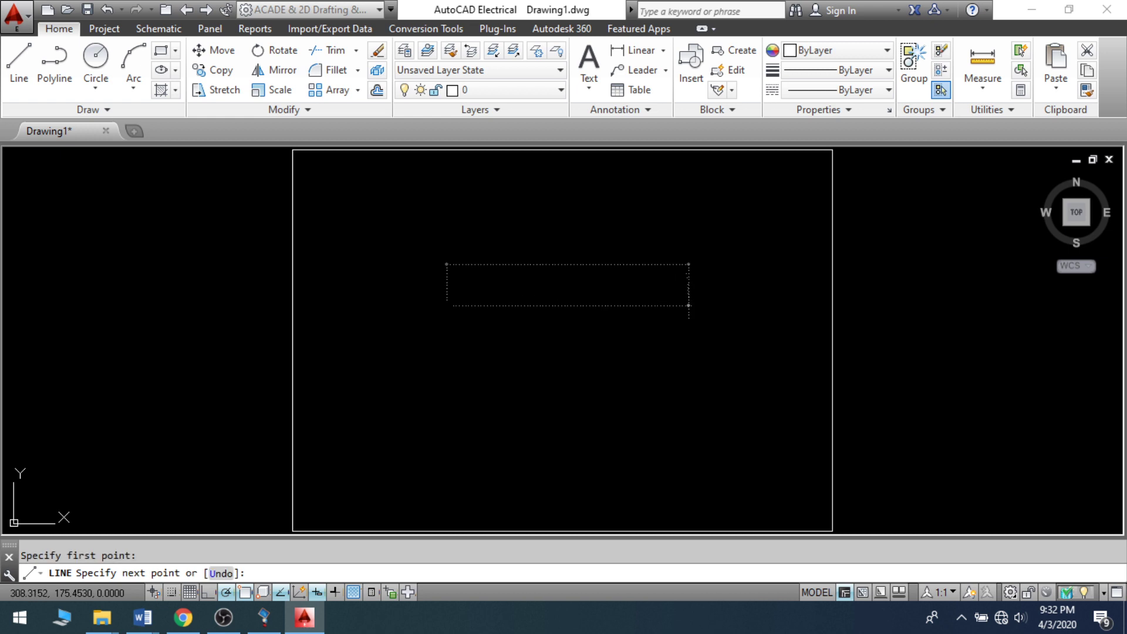
pyautogui.click(689, 305)
pyautogui.rightClick(690, 307)
pyautogui.click(719, 320)
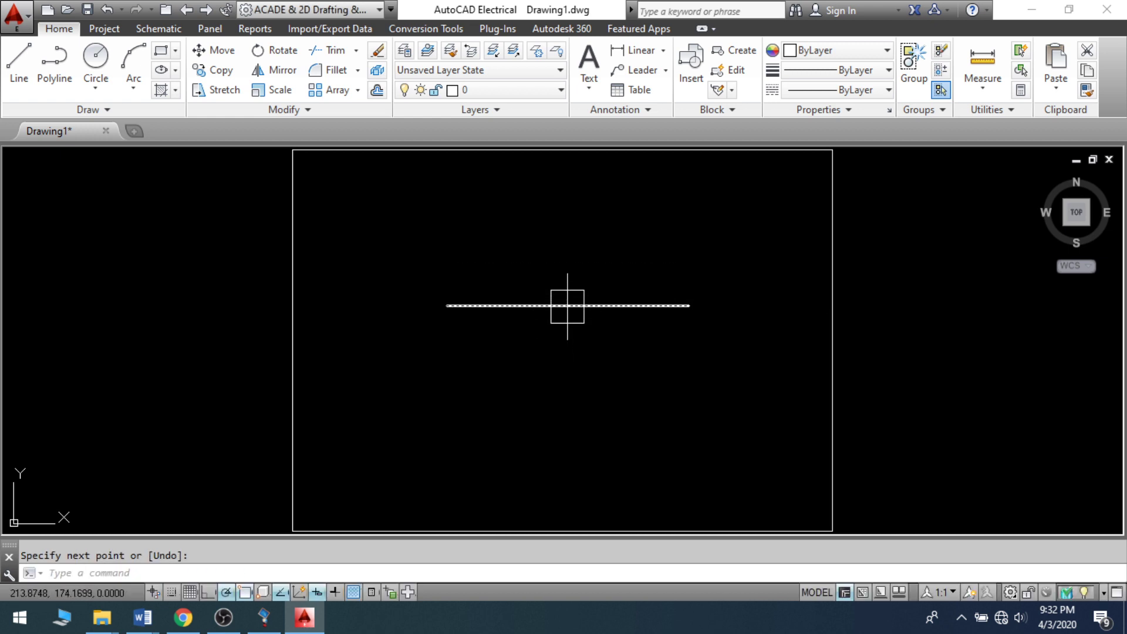
pyautogui.click(568, 305)
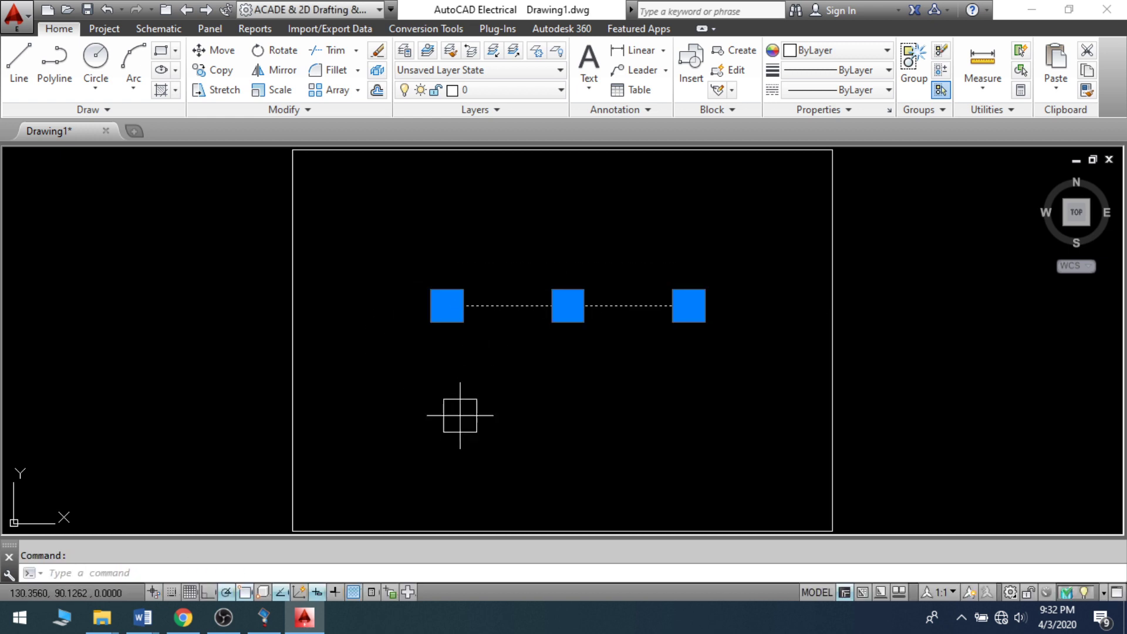
pyautogui.press('Escape')
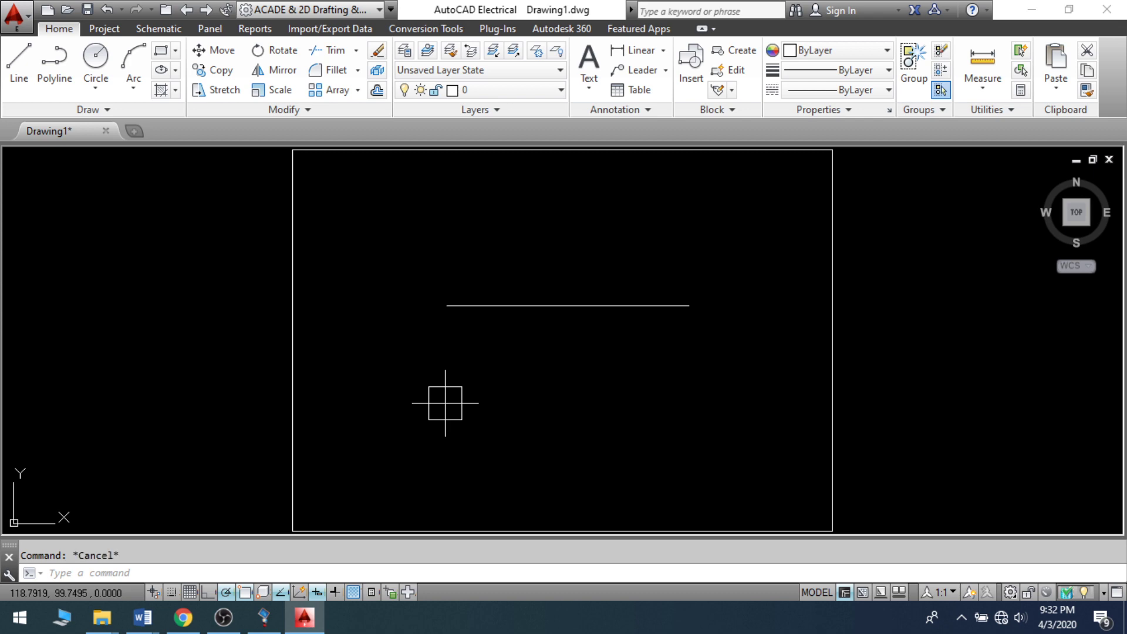
pyautogui.write('op')
pyautogui.press('Return')
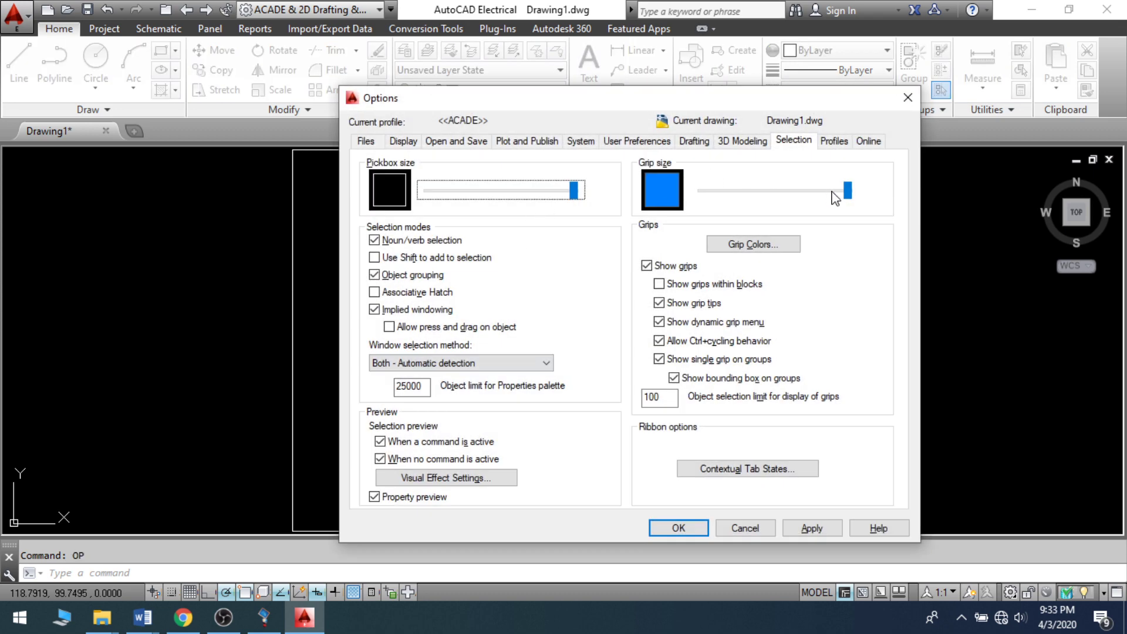
# Shrink grip and pickbox sizes, peek at Profiles and Online tabs, then close without saving.
pyautogui.moveTo(849, 191); pyautogui.dragTo(727, 194)
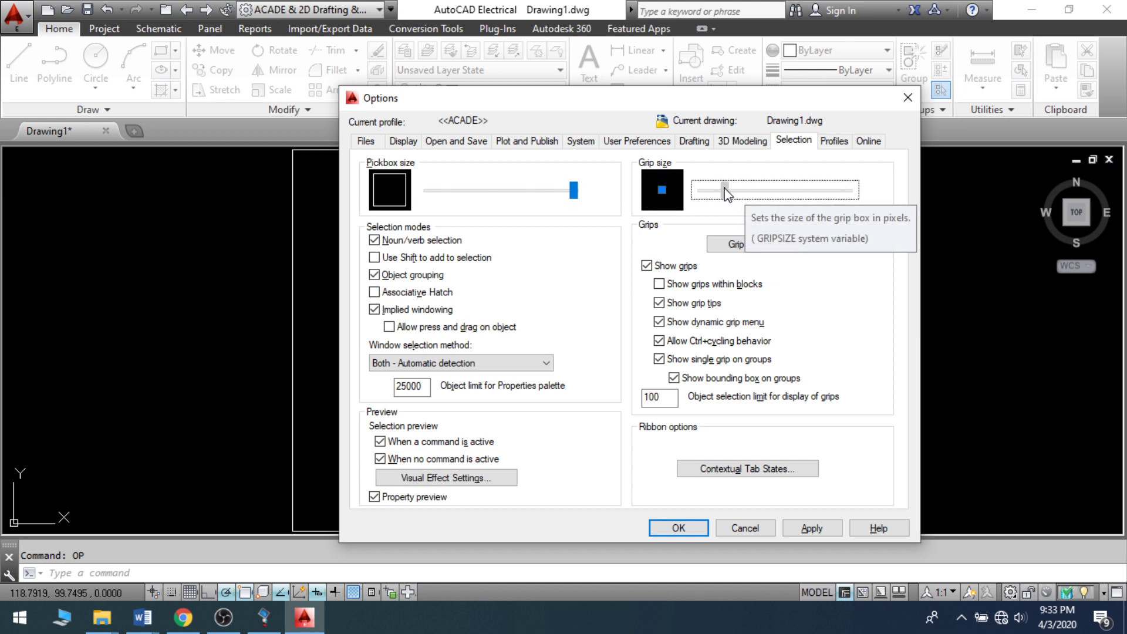
pyautogui.moveTo(573, 192); pyautogui.dragTo(457, 196)
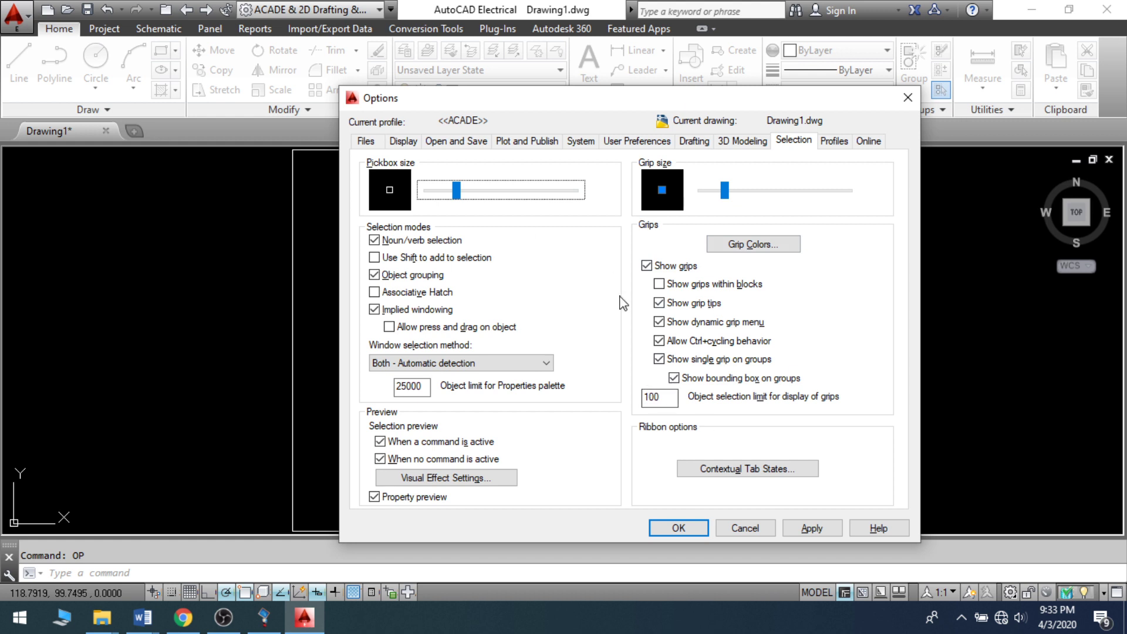
pyautogui.click(838, 145)
pyautogui.click(873, 144)
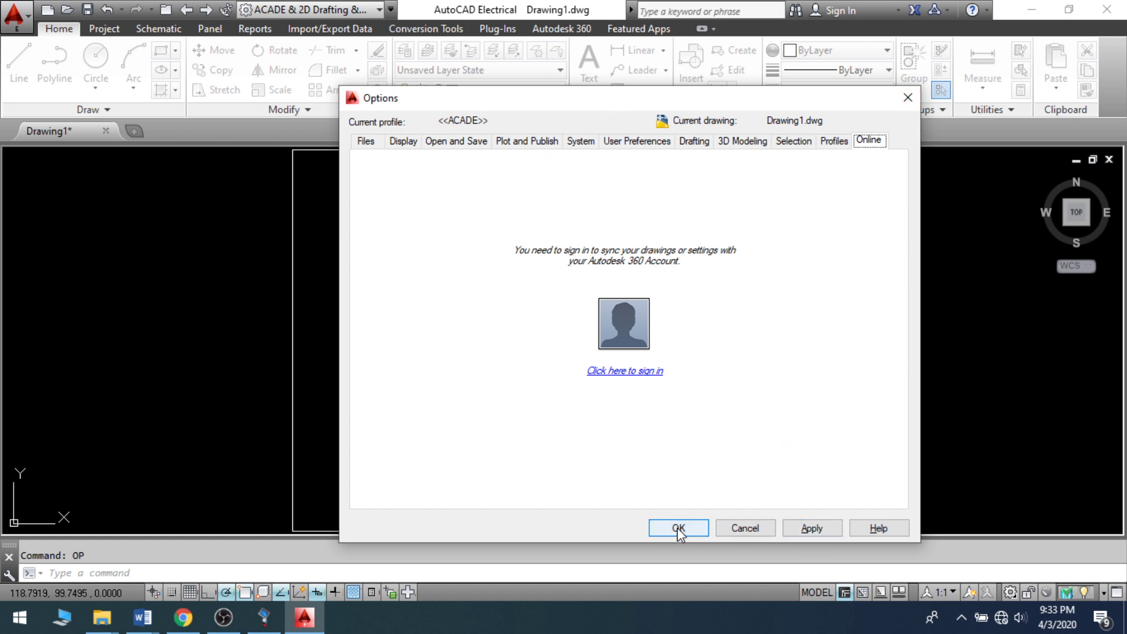
pyautogui.click(908, 98)
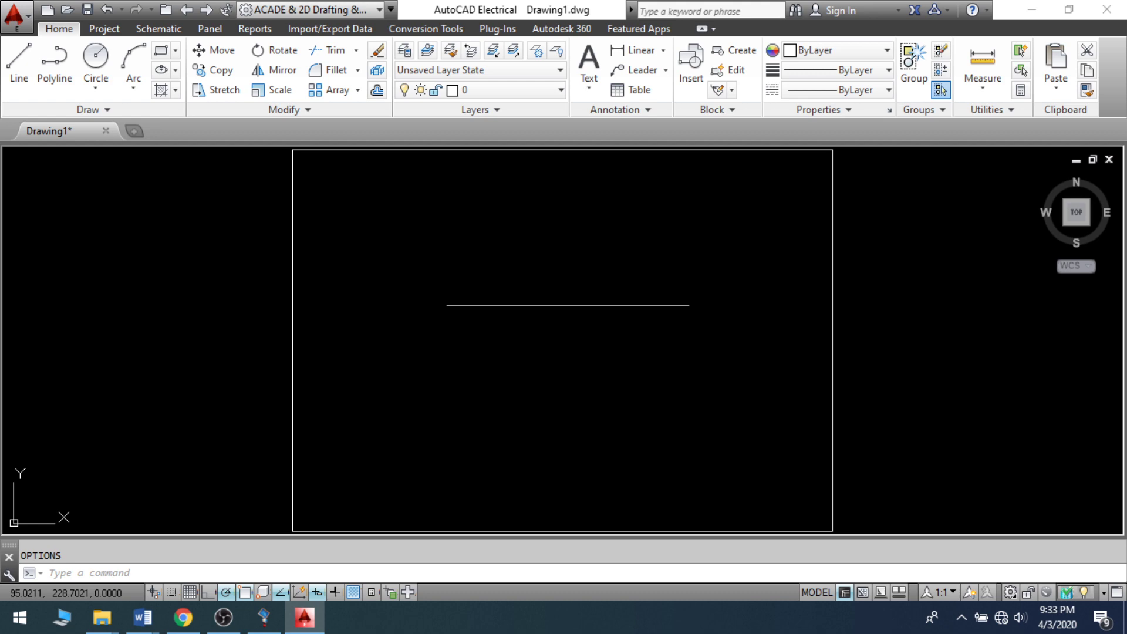
# Reopen Options, make pickbox and grips smaller, apply and close, then start a selection window.
pyautogui.write('op')
pyautogui.press('Return')
pyautogui.click(572, 199)
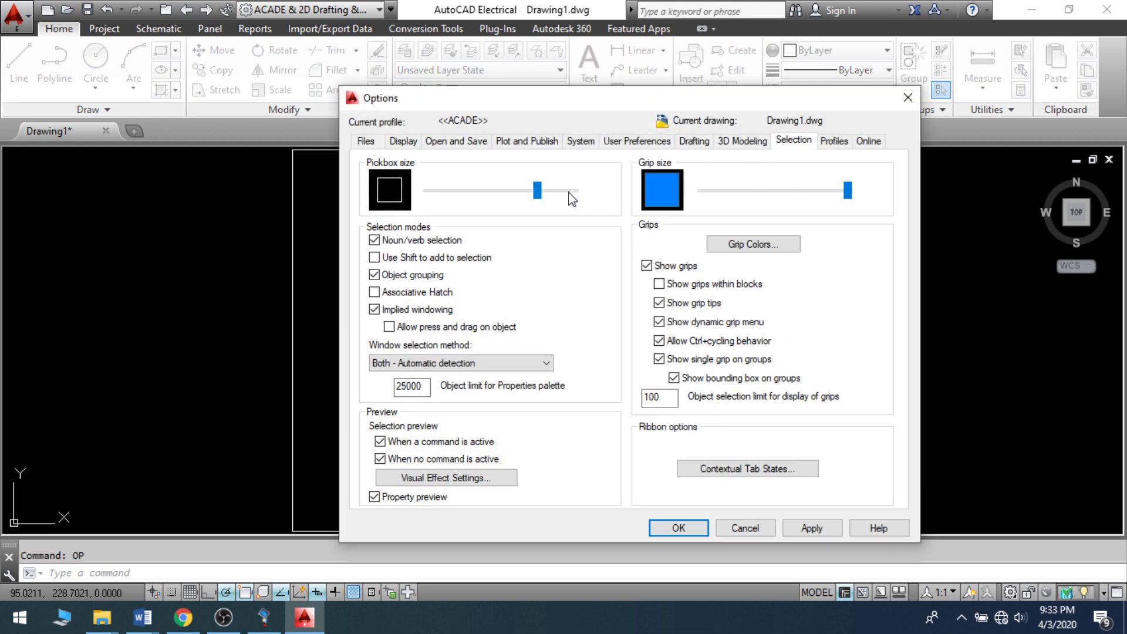
pyautogui.moveTo(573, 200); pyautogui.dragTo(473, 190)
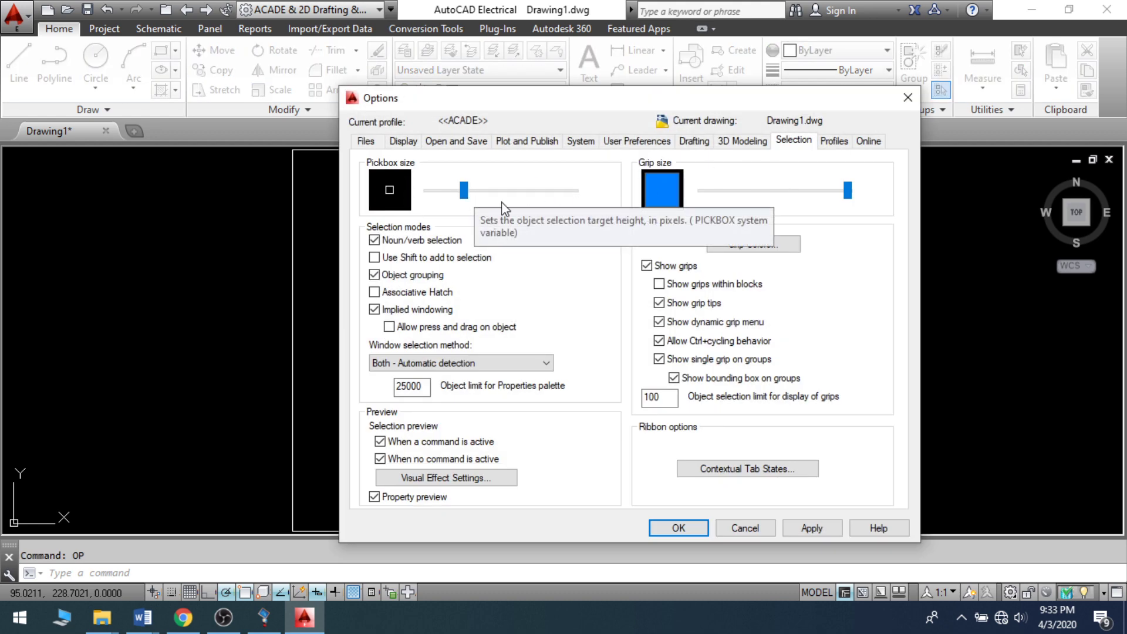
pyautogui.moveTo(848, 191); pyautogui.dragTo(727, 198)
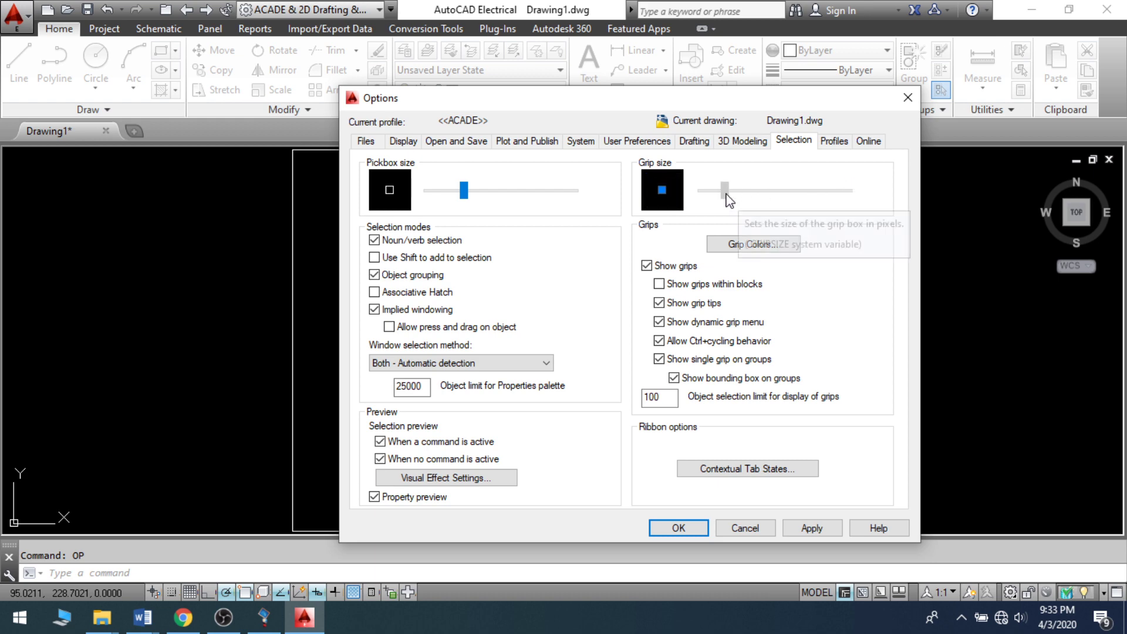
pyautogui.click(813, 528)
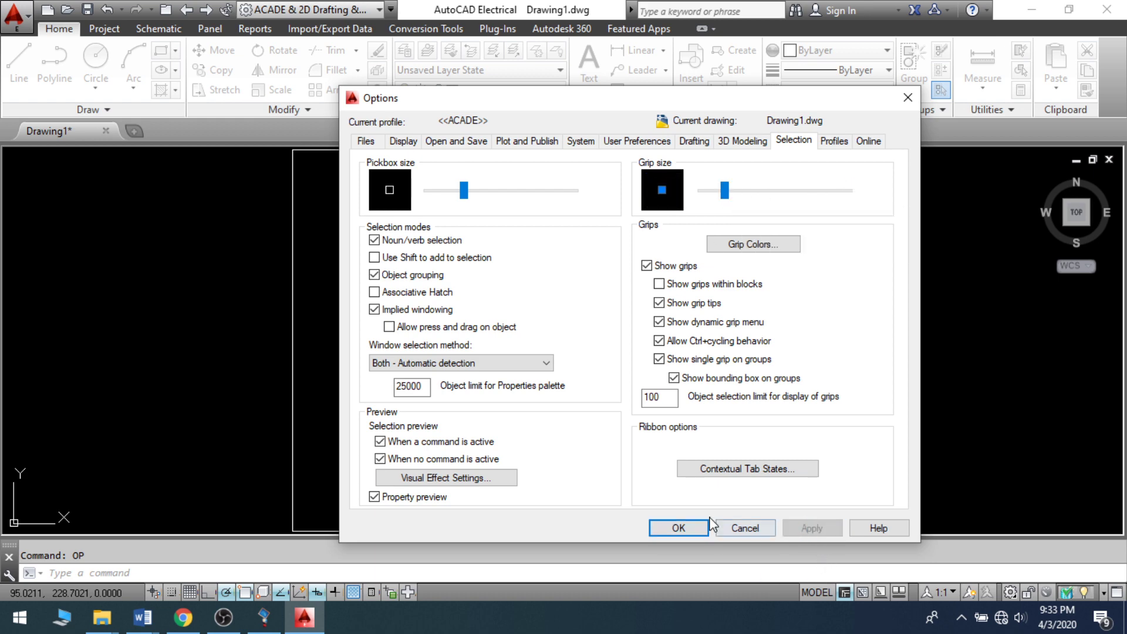
pyautogui.click(680, 528)
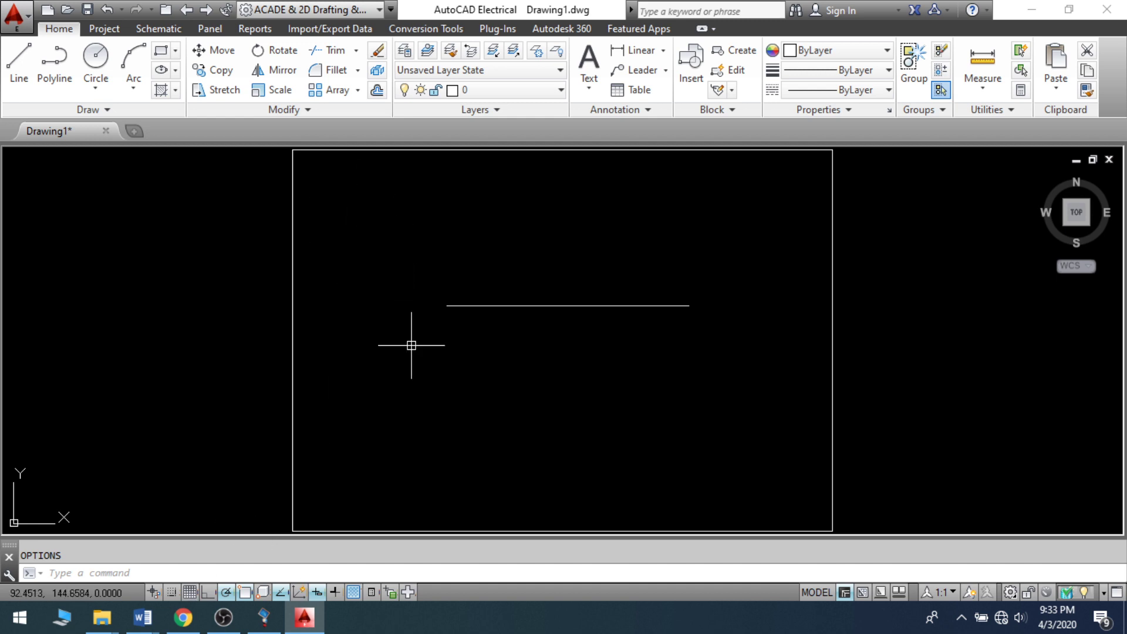
pyautogui.click(414, 216)
# Erase the selected horizontal line.
pyautogui.click(719, 392)
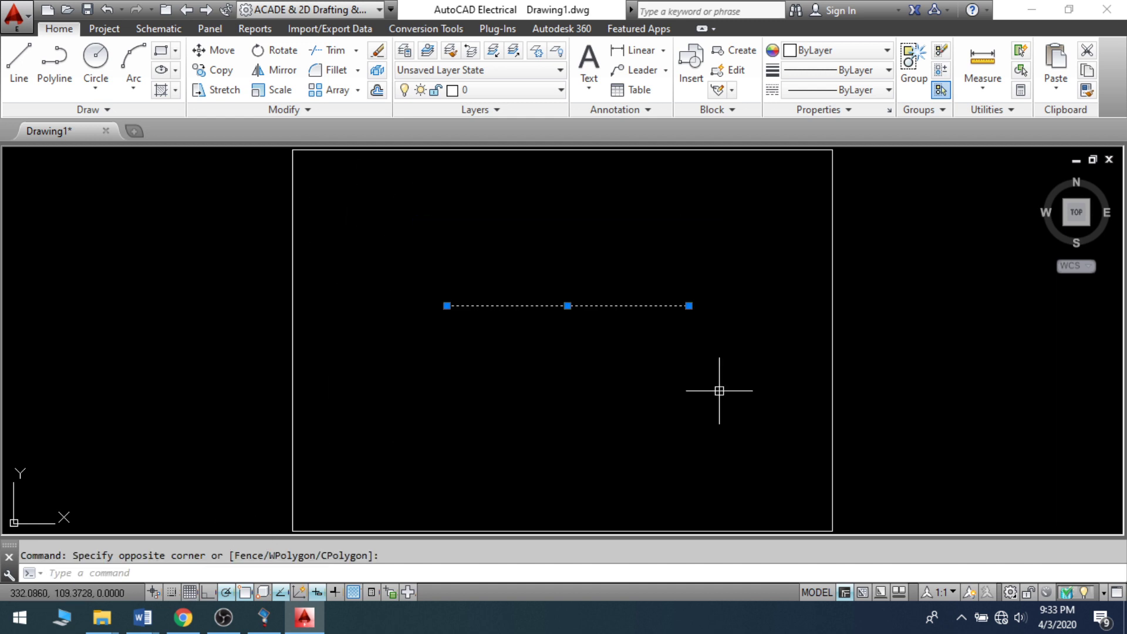
pyautogui.write('e')
pyautogui.press('Return')
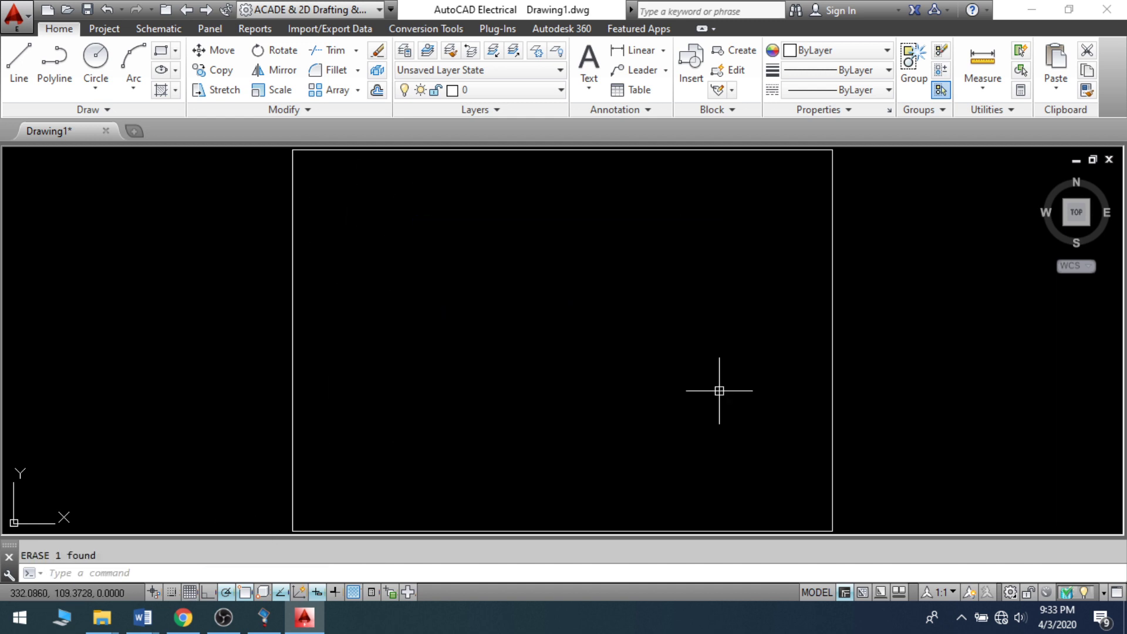
# Draw a circle by picking its centre and a radius point.
pyautogui.write('c')
pyautogui.press('Return')
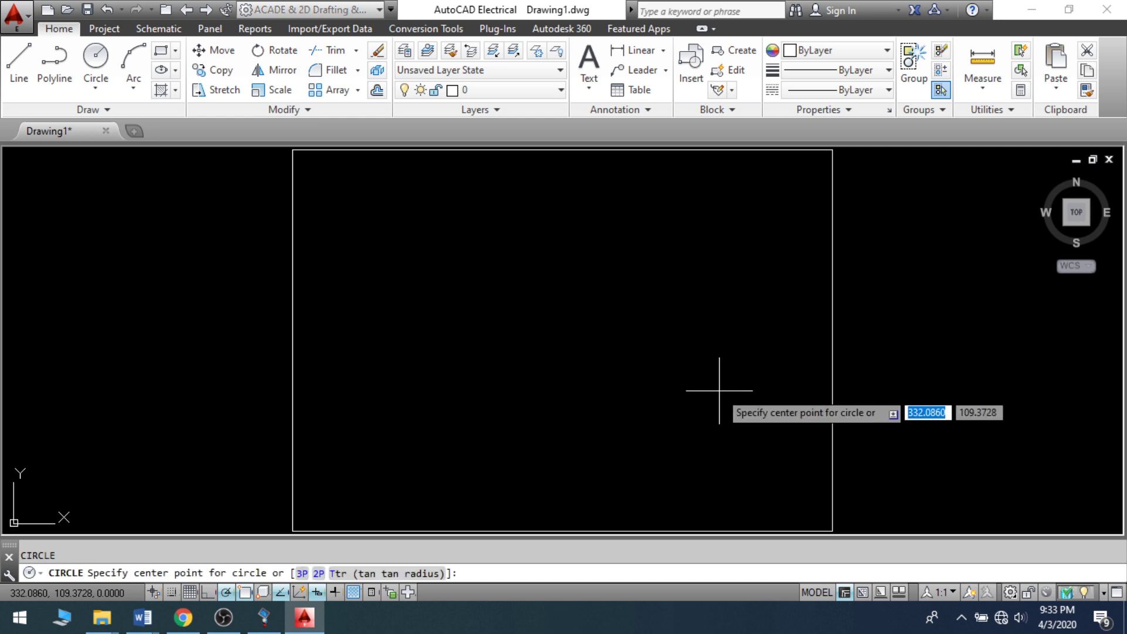
pyautogui.click(596, 352)
pyautogui.click(616, 370)
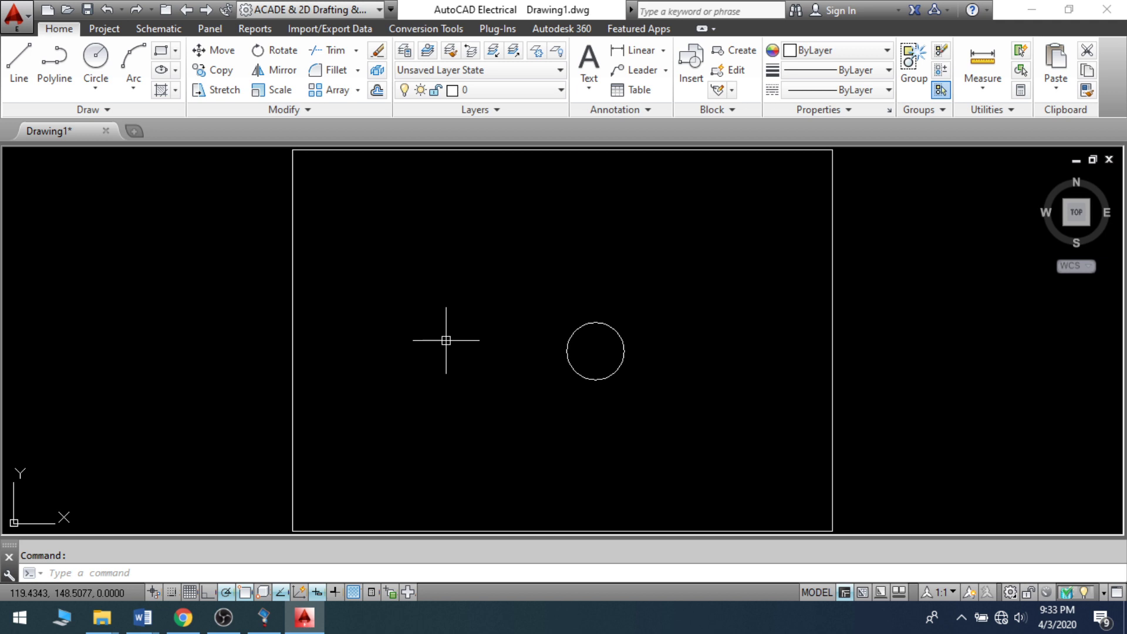
# Scale the circle by 5 about its centre, then zoom to extents.
pyautogui.write('sc')
pyautogui.press('Return')
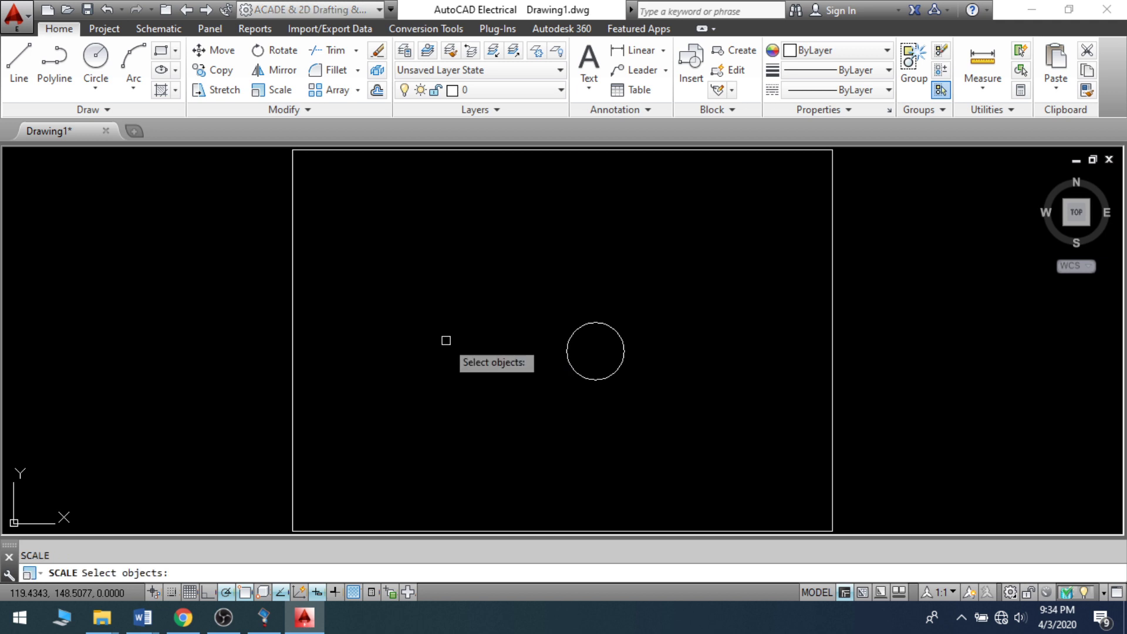
pyautogui.click(463, 254)
pyautogui.click(726, 440)
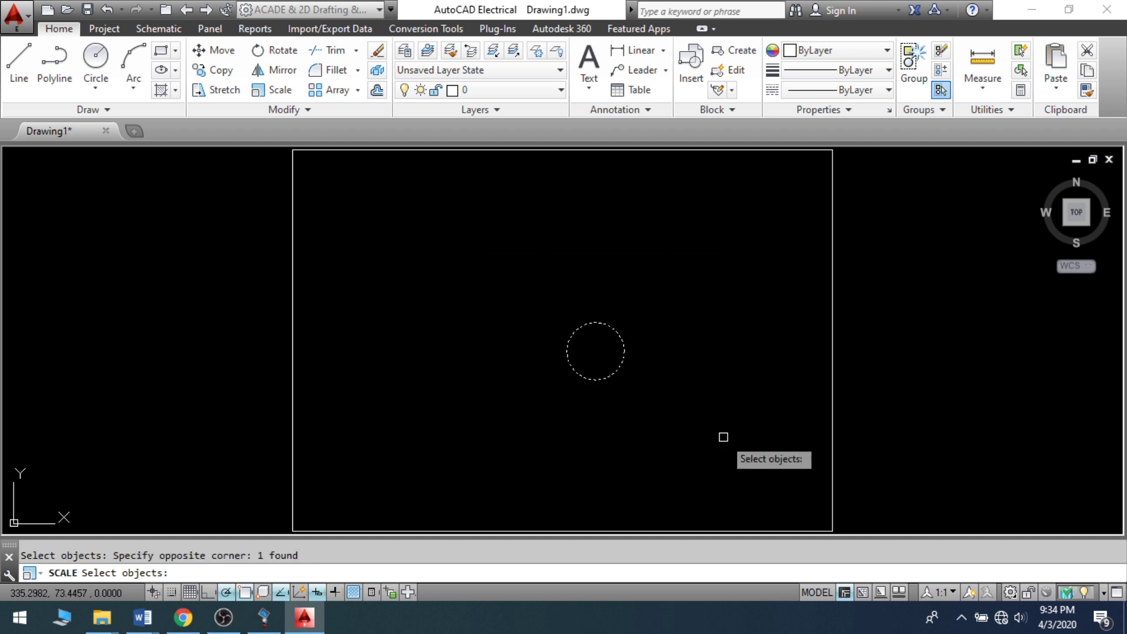
pyautogui.press('Return')
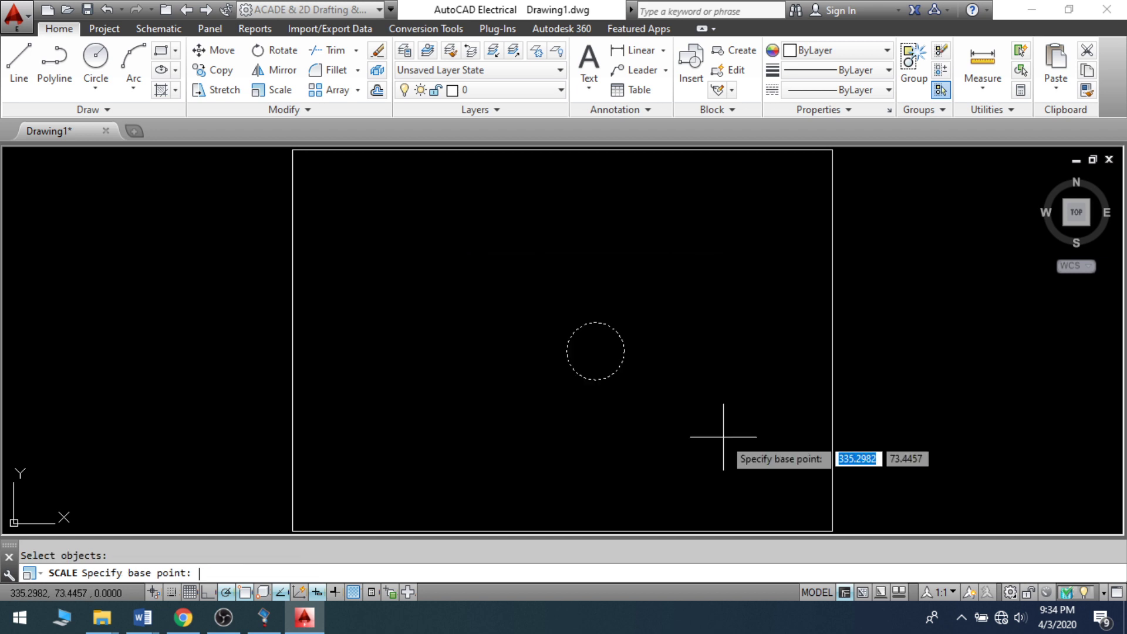
pyautogui.click(595, 352)
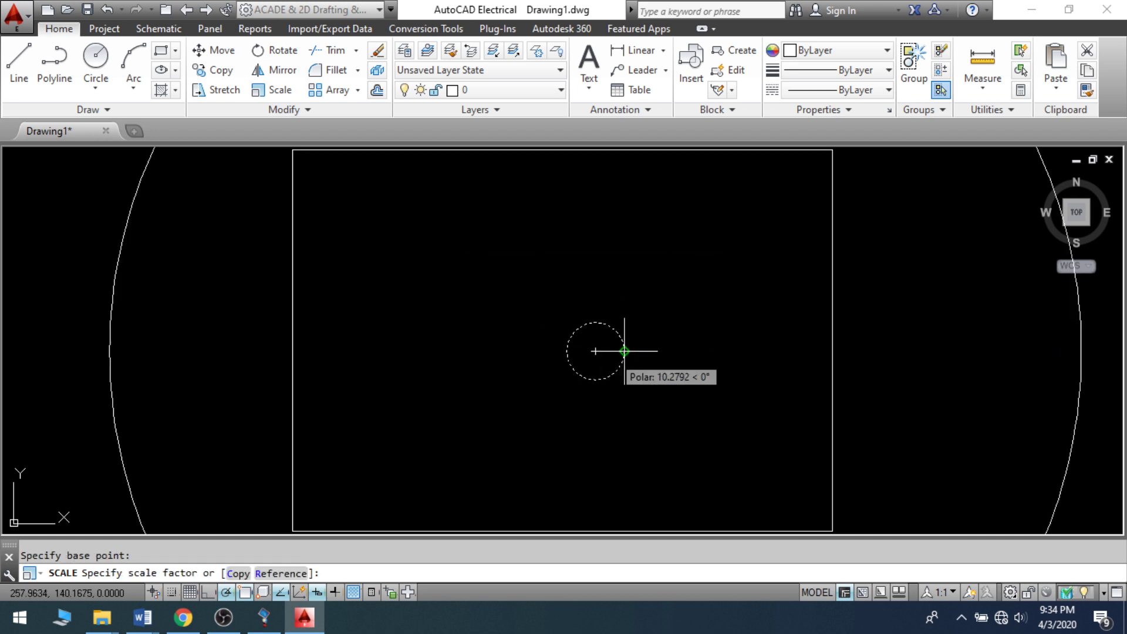
pyautogui.scroll(-4, 466, 313)
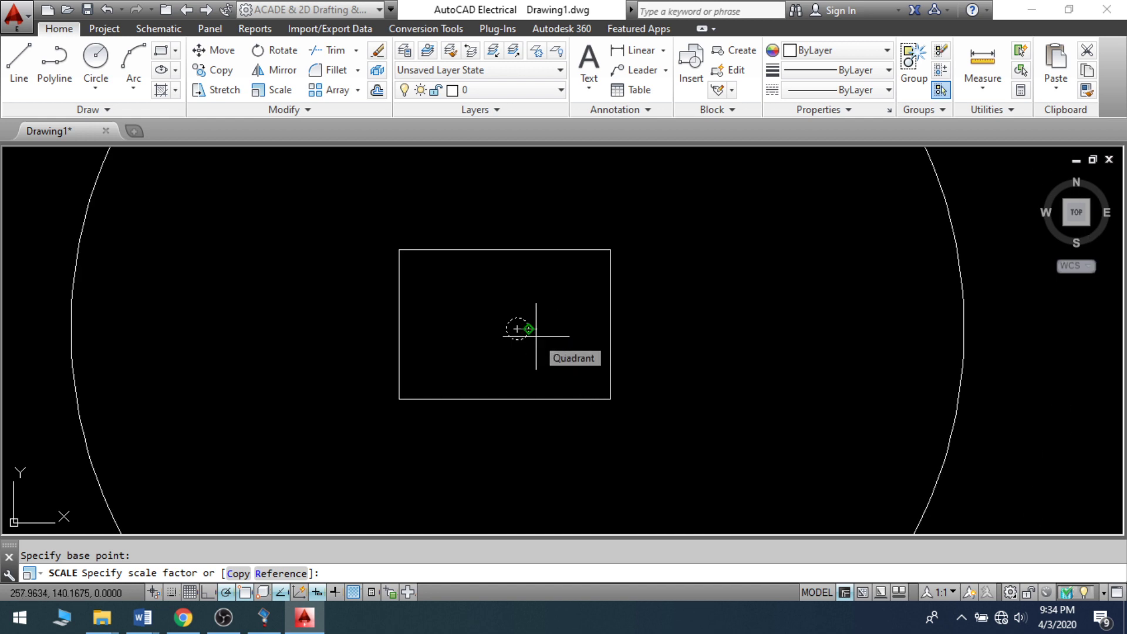
pyautogui.write('5')
pyautogui.press('Return')
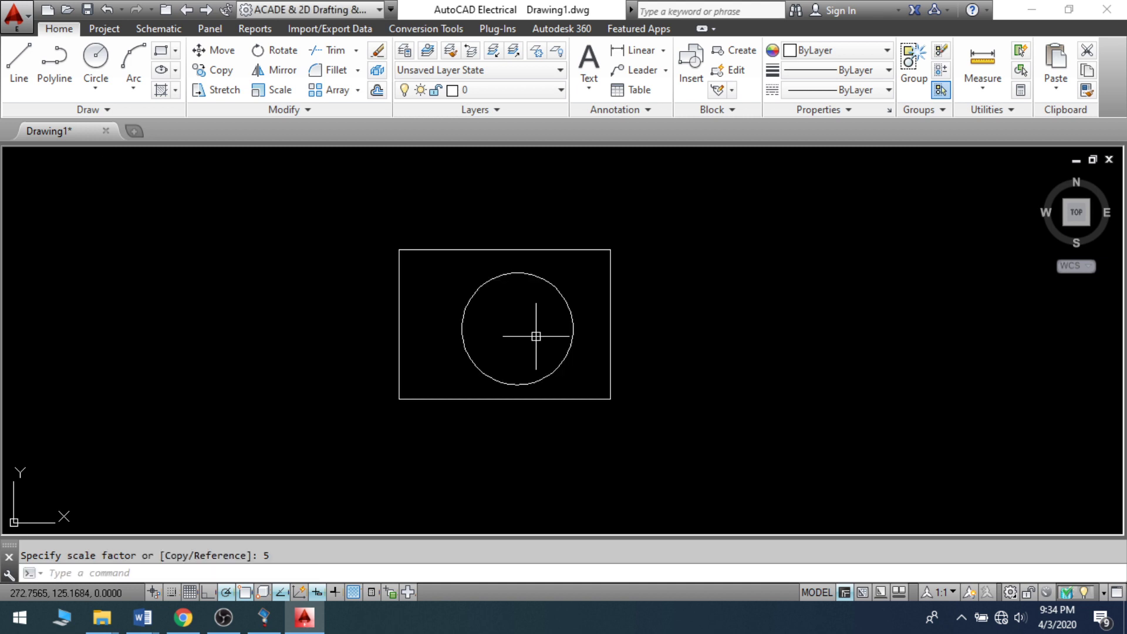
pyautogui.scroll(2, 493, 350)
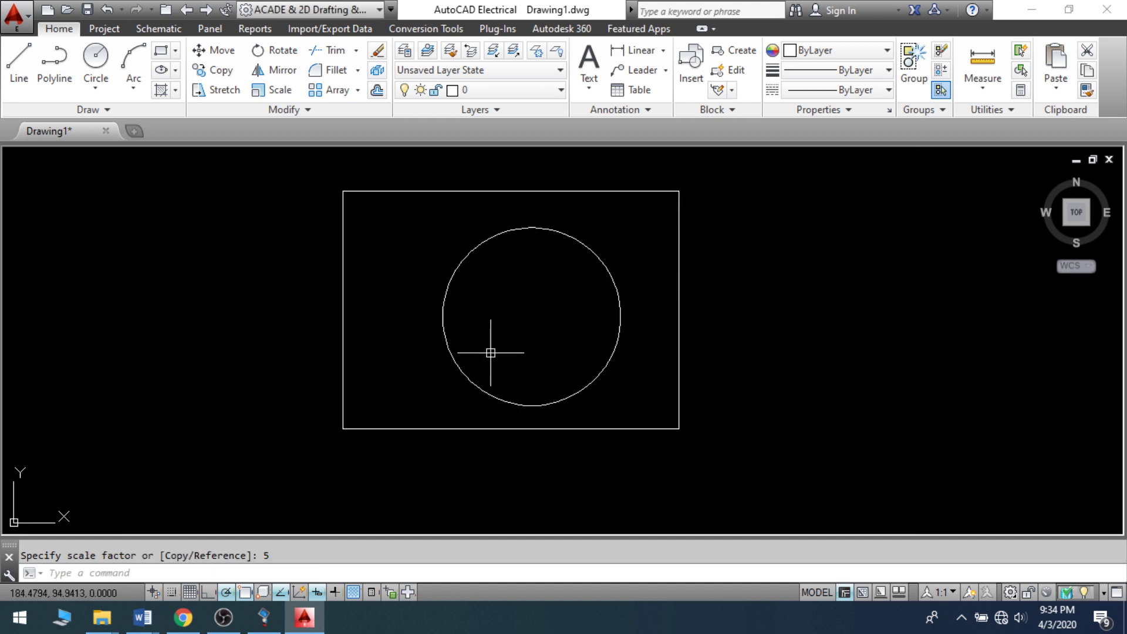
pyautogui.middleClick(493, 350)
pyautogui.middleClick(493, 350)
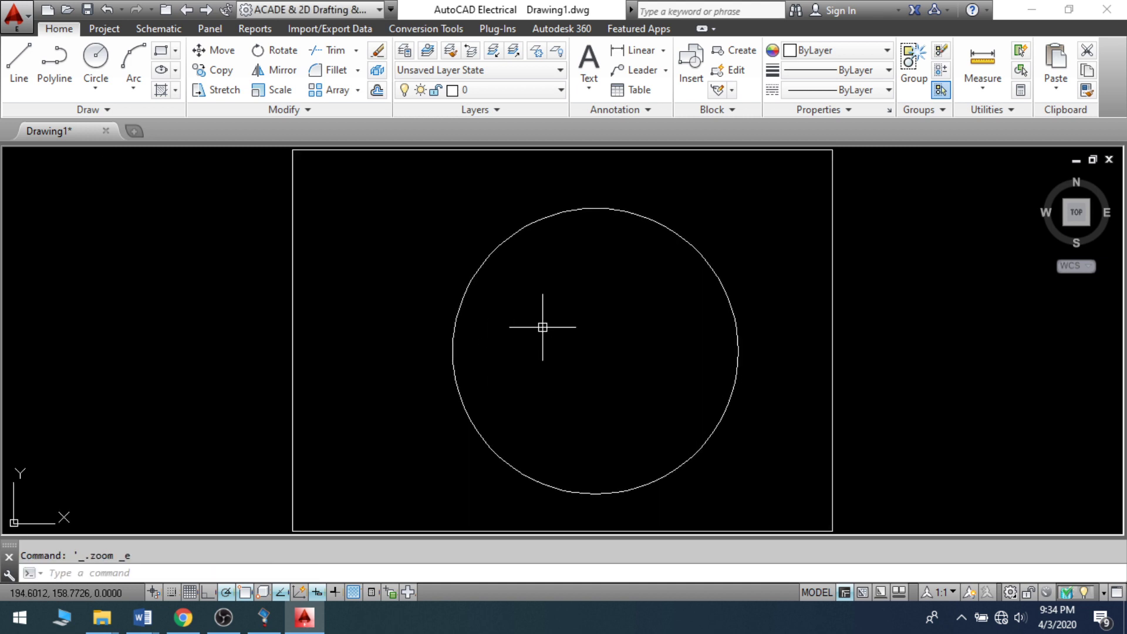
# Scale the circle by 0.5 about its centre.
pyautogui.write('sc')
pyautogui.press('Return')
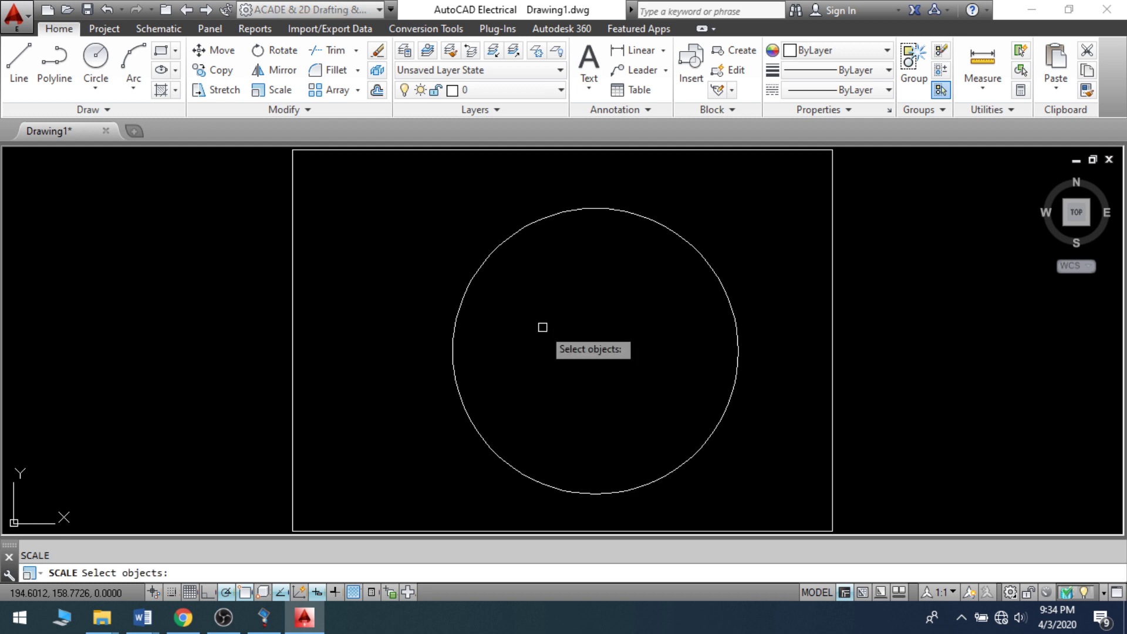
pyautogui.click(478, 270)
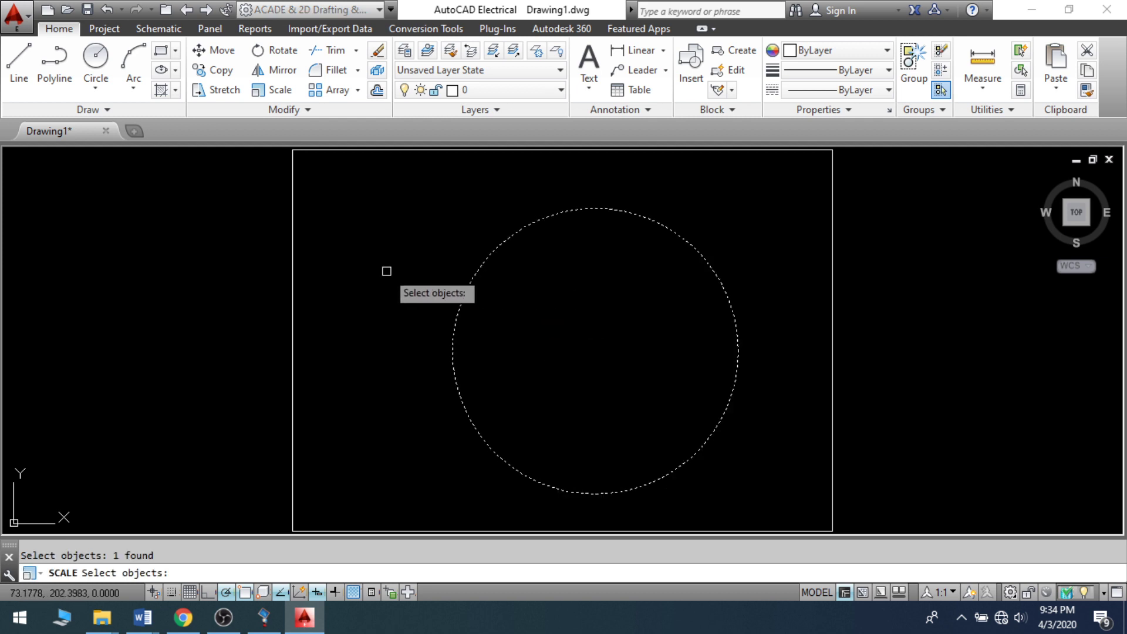
pyautogui.press('Return')
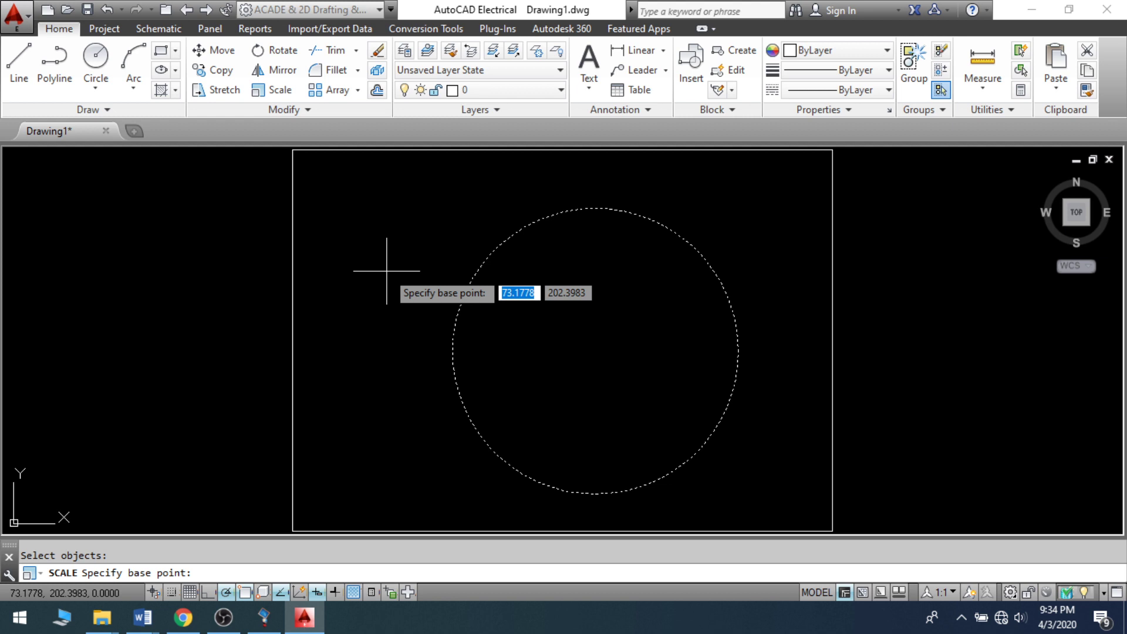
pyautogui.click(595, 350)
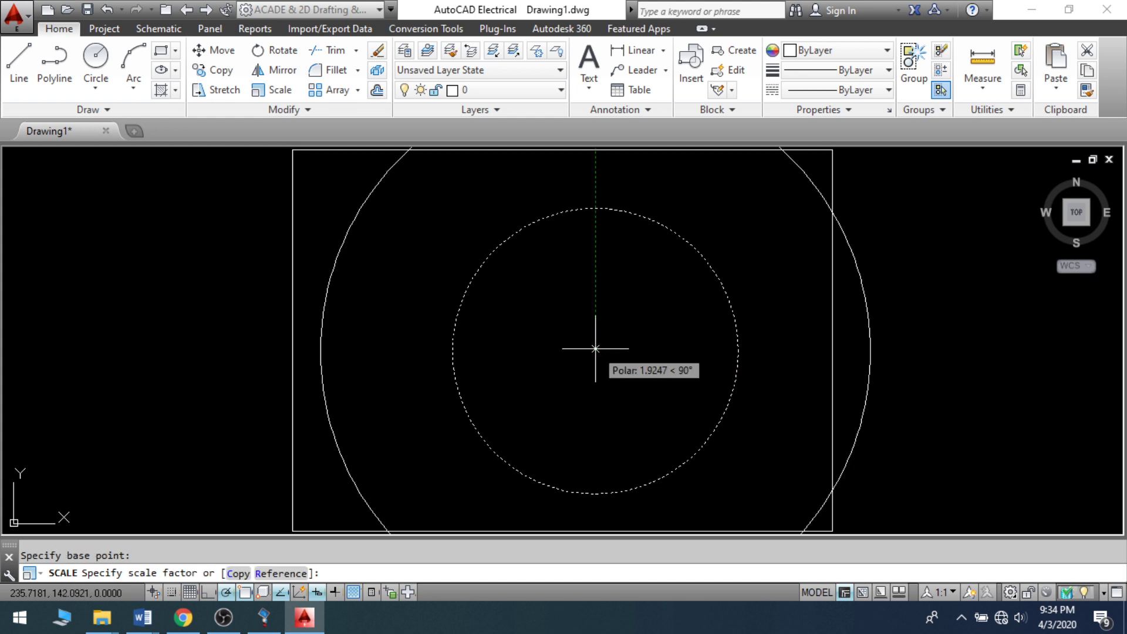
pyautogui.write('.5')
pyautogui.press('Return')
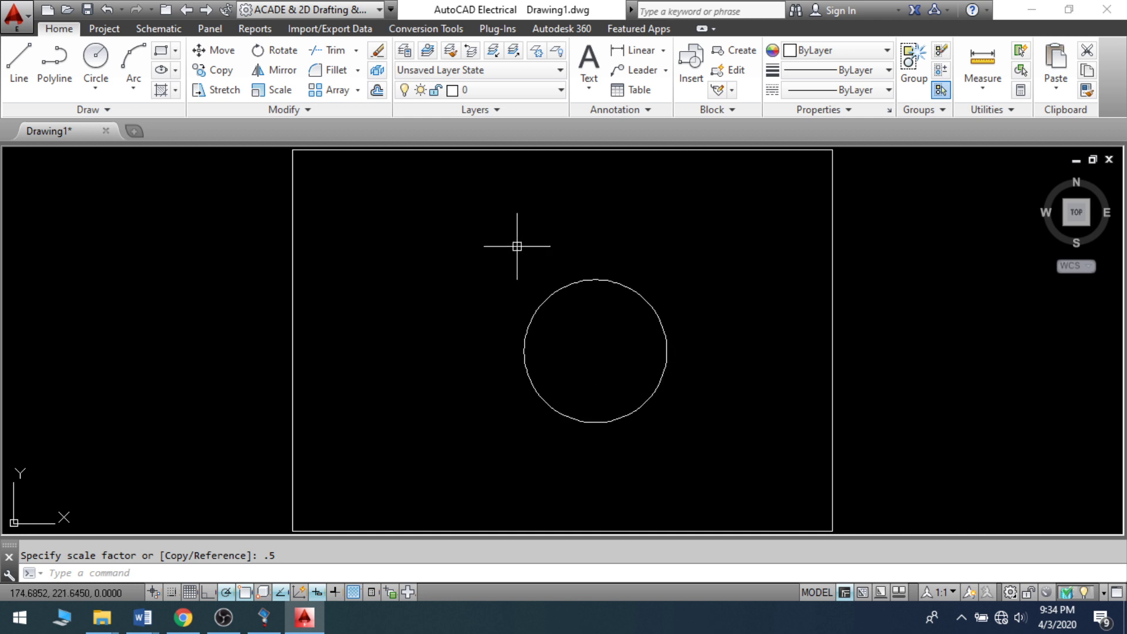
# Window-select and delete the circle, then check the Word notes and minimize Word.
pyautogui.click(479, 239)
pyautogui.click(713, 461)
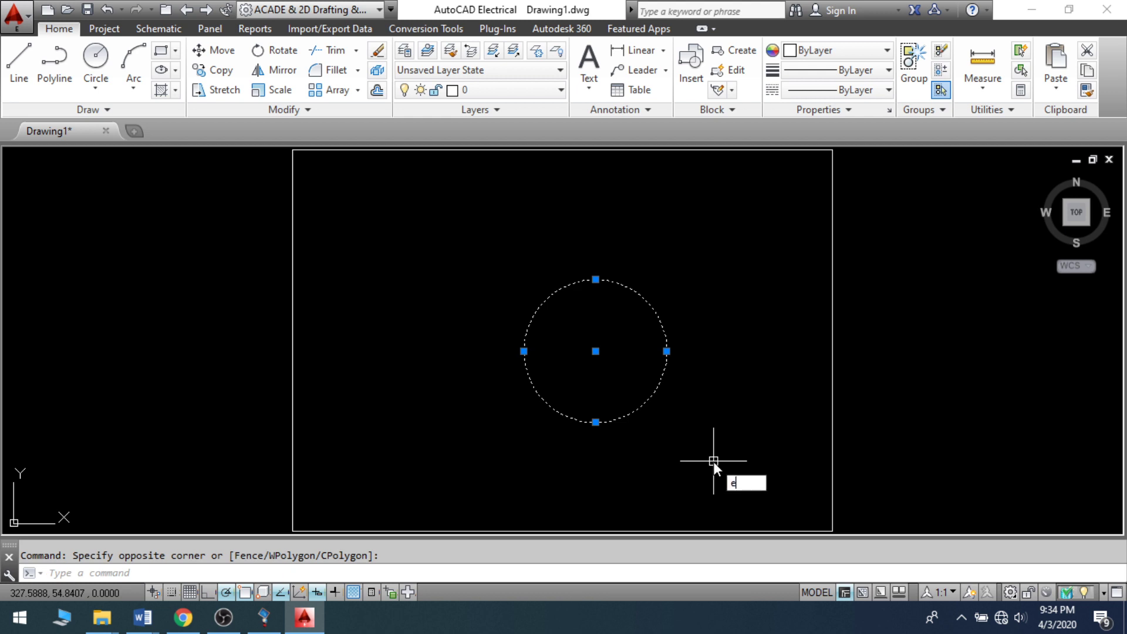
pyautogui.press('Delete')
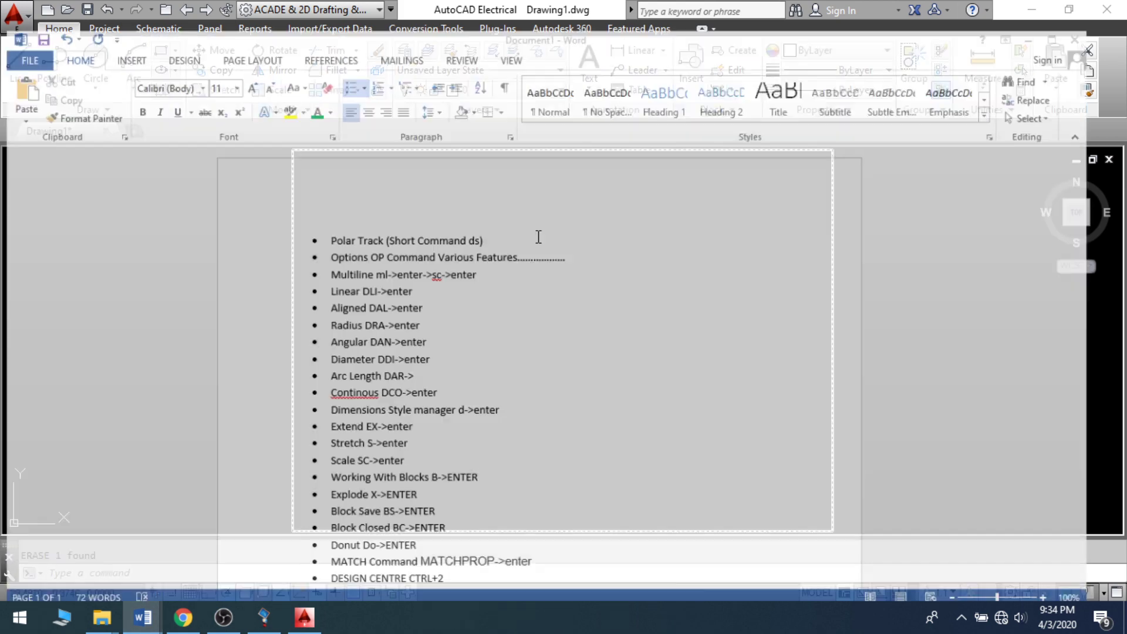
pyautogui.click(580, 568)
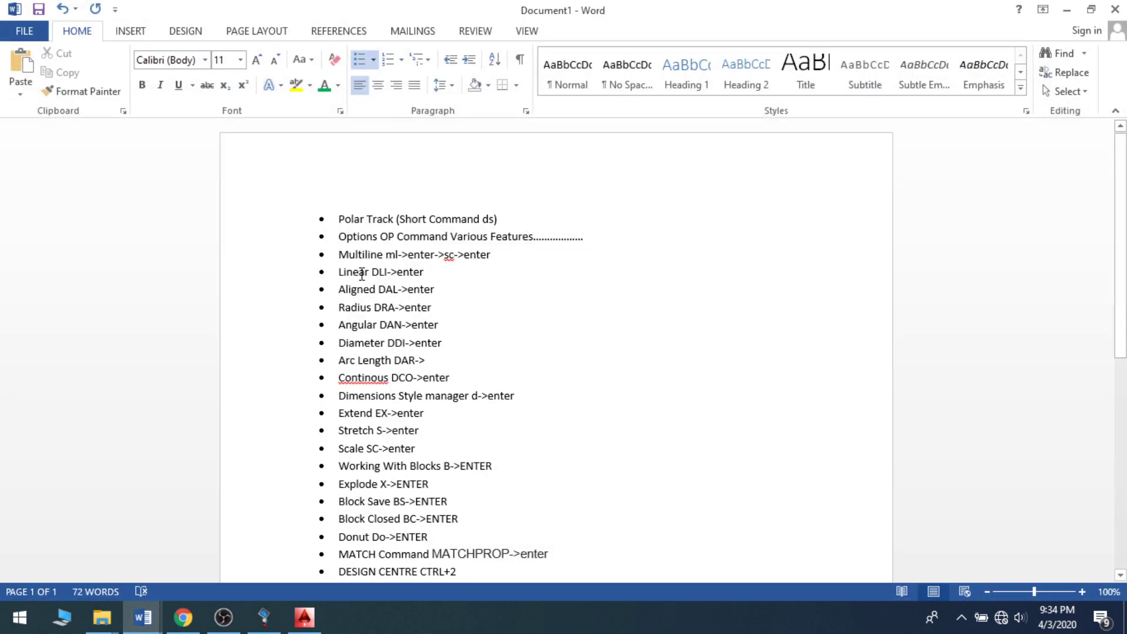
pyautogui.click(1057, 12)
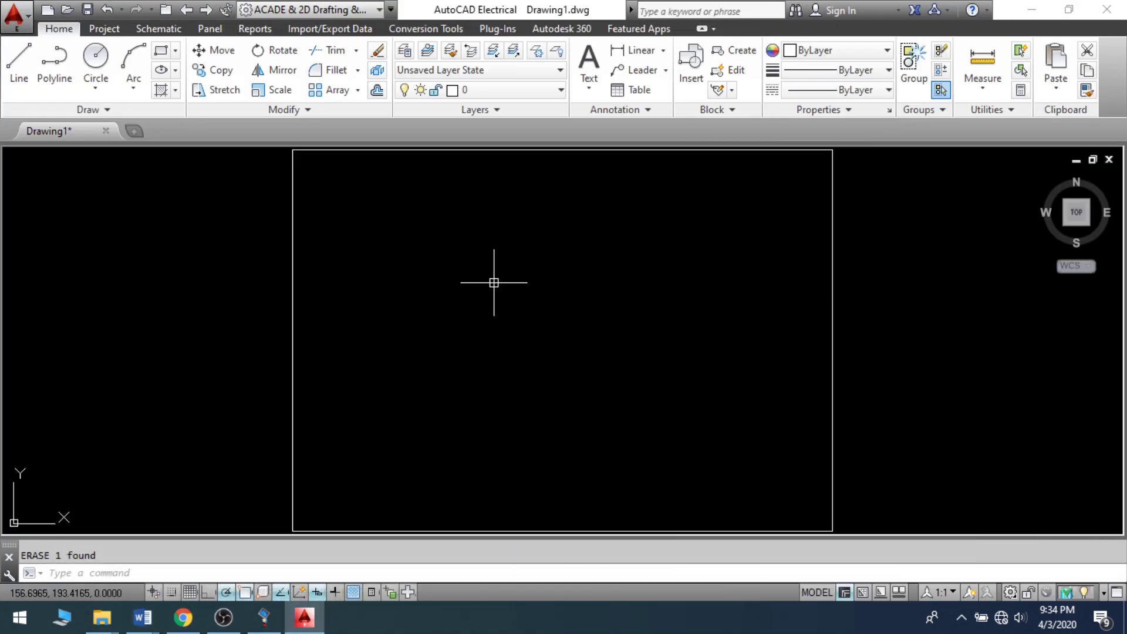
# Draw a three-point multiline with ML, forming an open bracket shape.
pyautogui.write('ML')
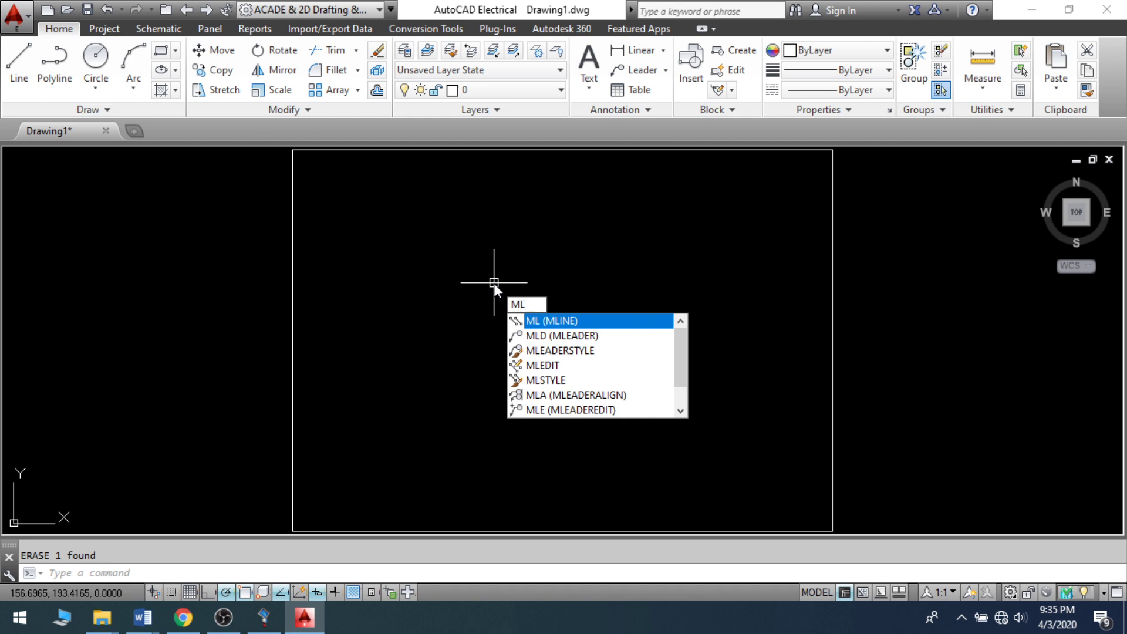
pyautogui.press('Return')
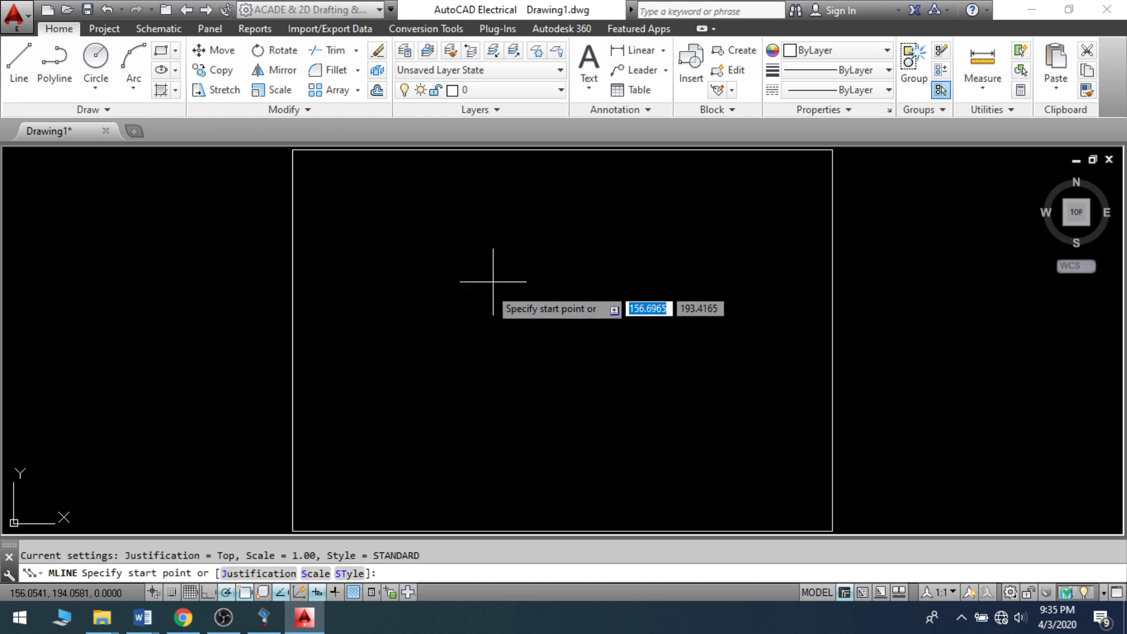
pyautogui.click(378, 295)
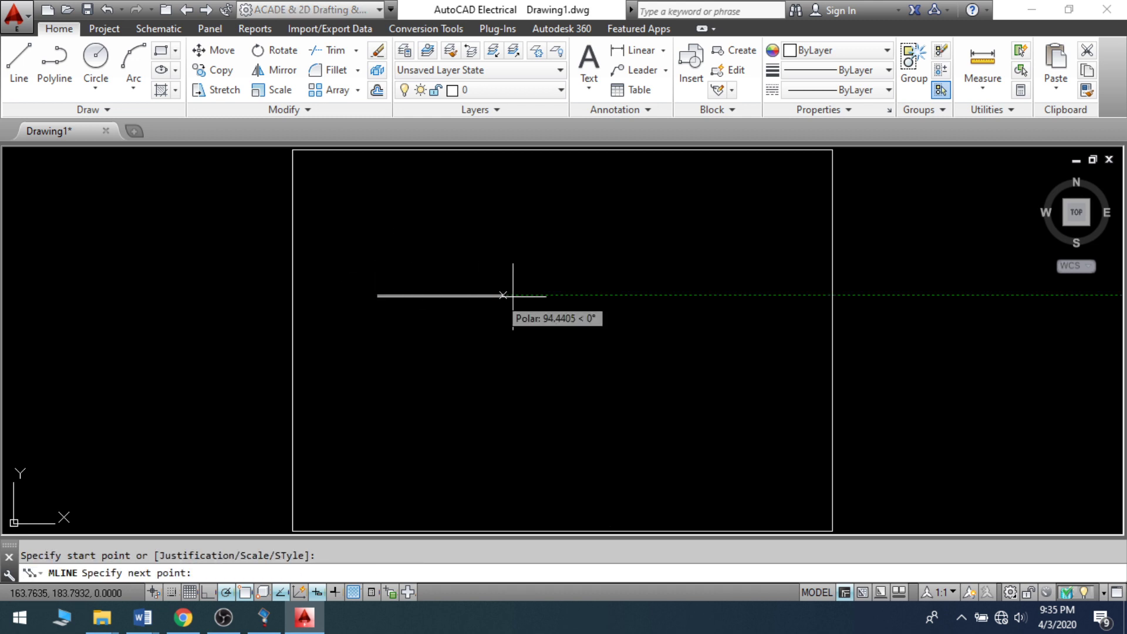
pyautogui.click(651, 295)
pyautogui.click(650, 375)
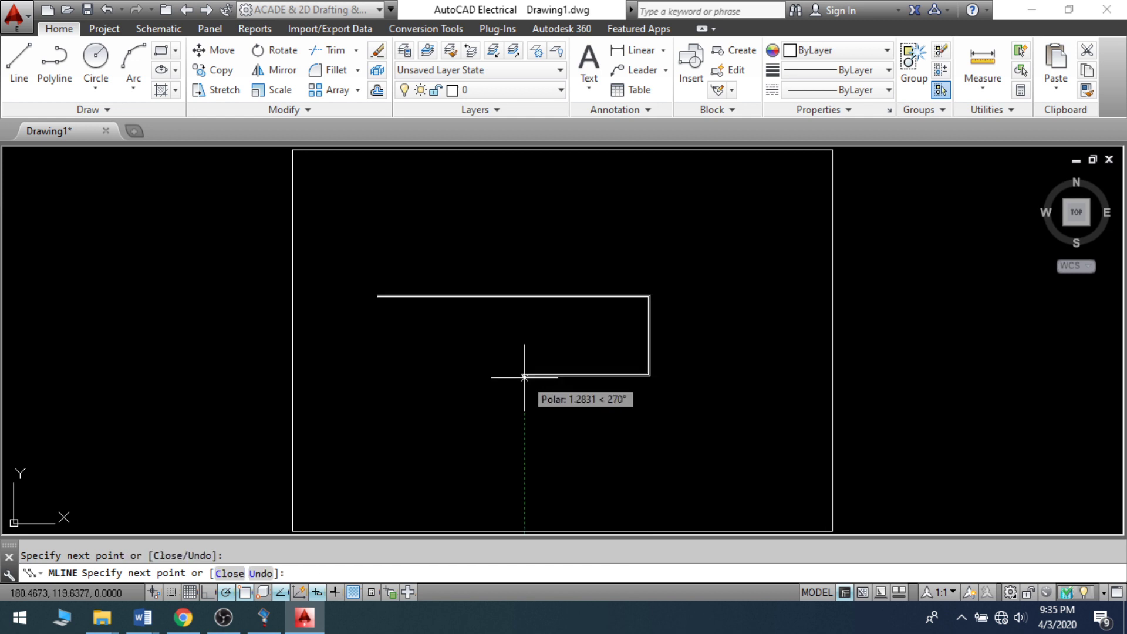
pyautogui.rightClick(523, 376)
pyautogui.click(537, 389)
# Zoom to extents to show the whole drawing with the multiline.
pyautogui.scroll(8, 534, 379)
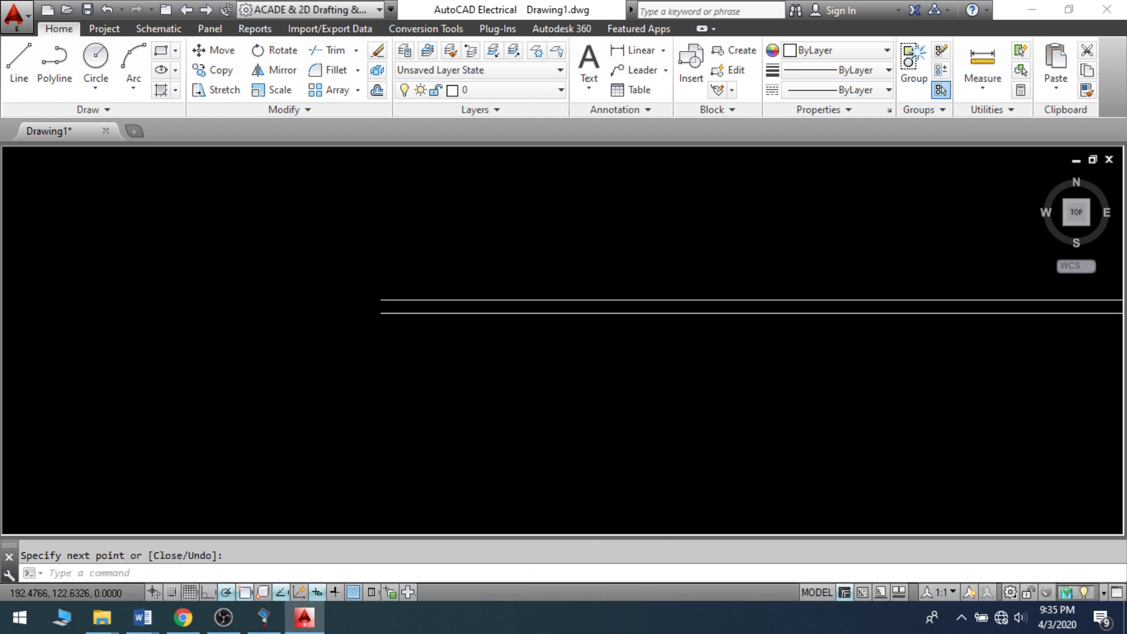
pyautogui.scroll(5, 515, 392)
pyautogui.middleClick(515, 391)
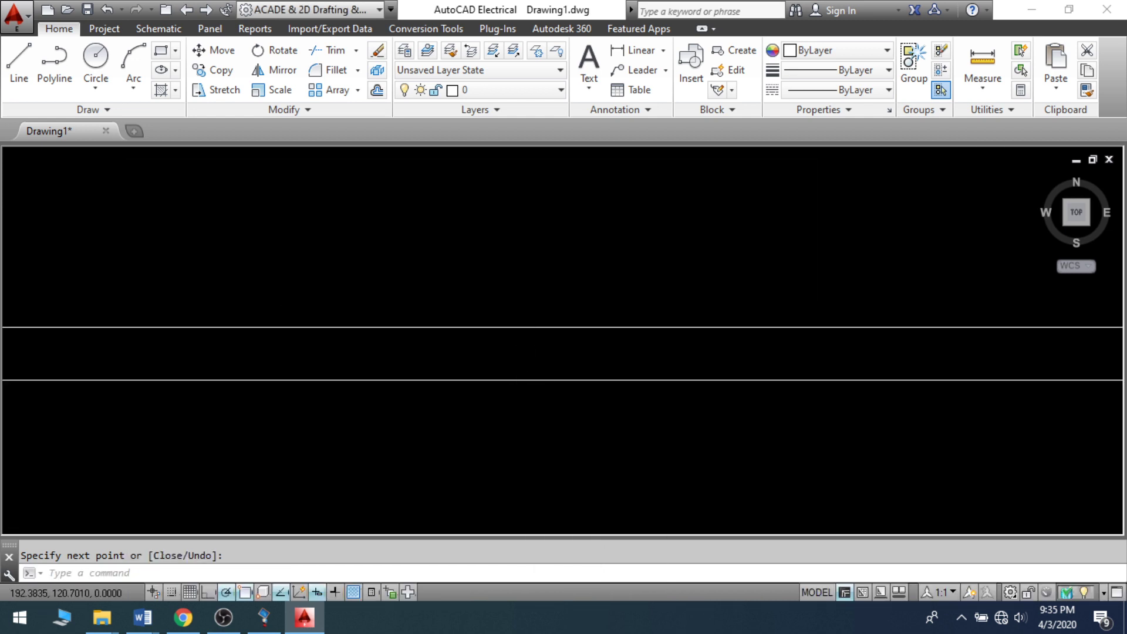
pyautogui.click(304, 209)
pyautogui.click(468, 272)
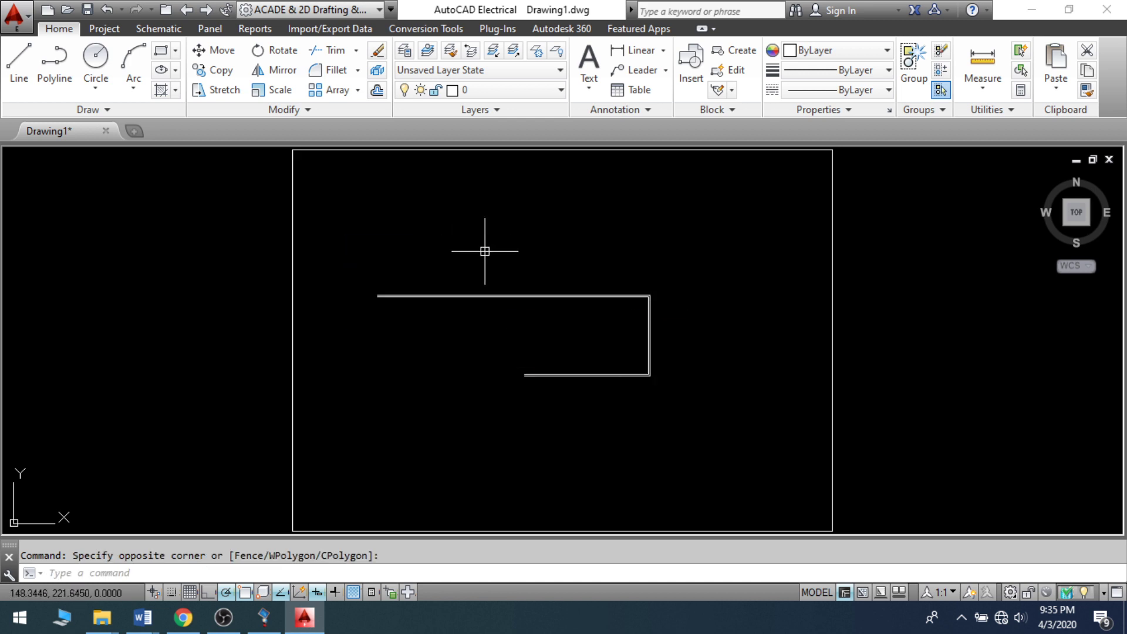
pyautogui.scroll(3, 454, 283)
pyautogui.scroll(5, 454, 350)
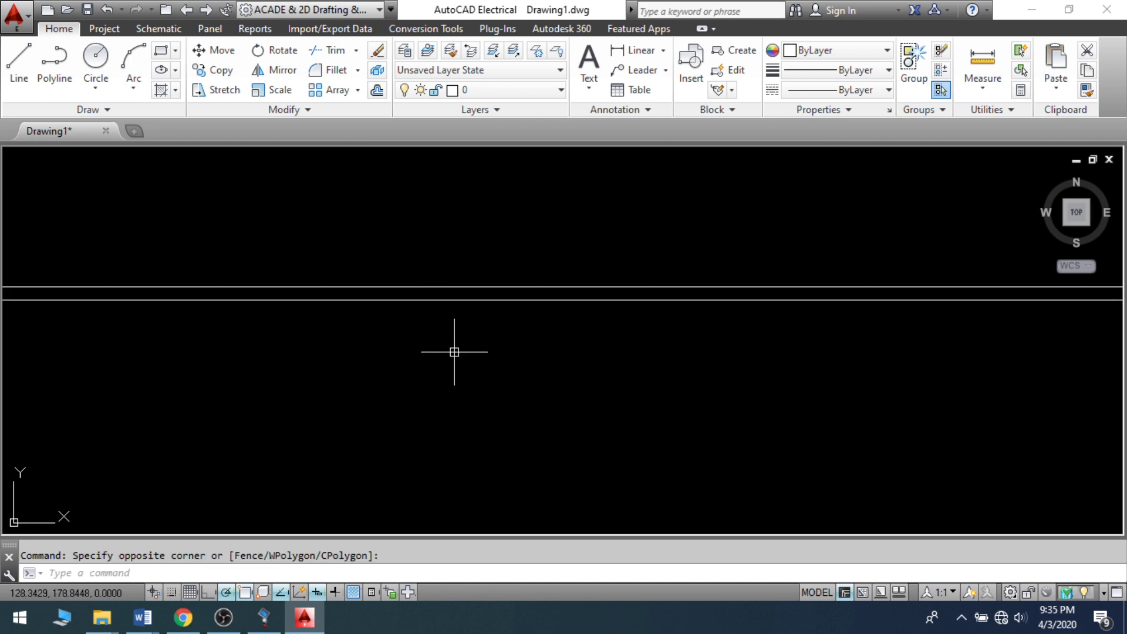
pyautogui.middleClick(464, 254)
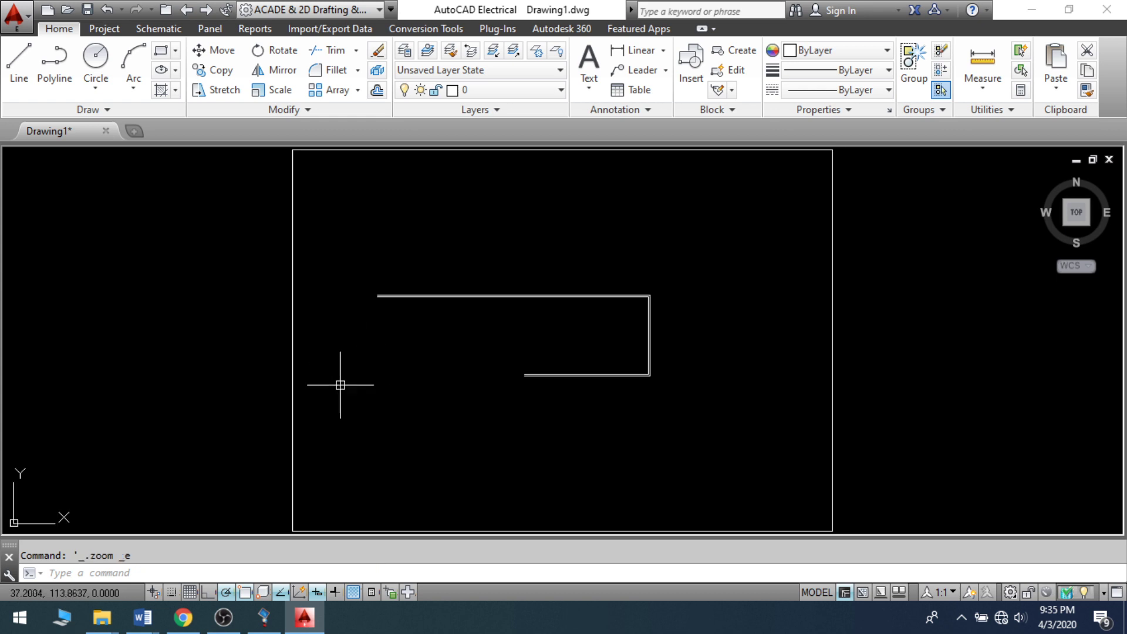
# Start a new multiline and set its scale to 10.
pyautogui.write('ml')
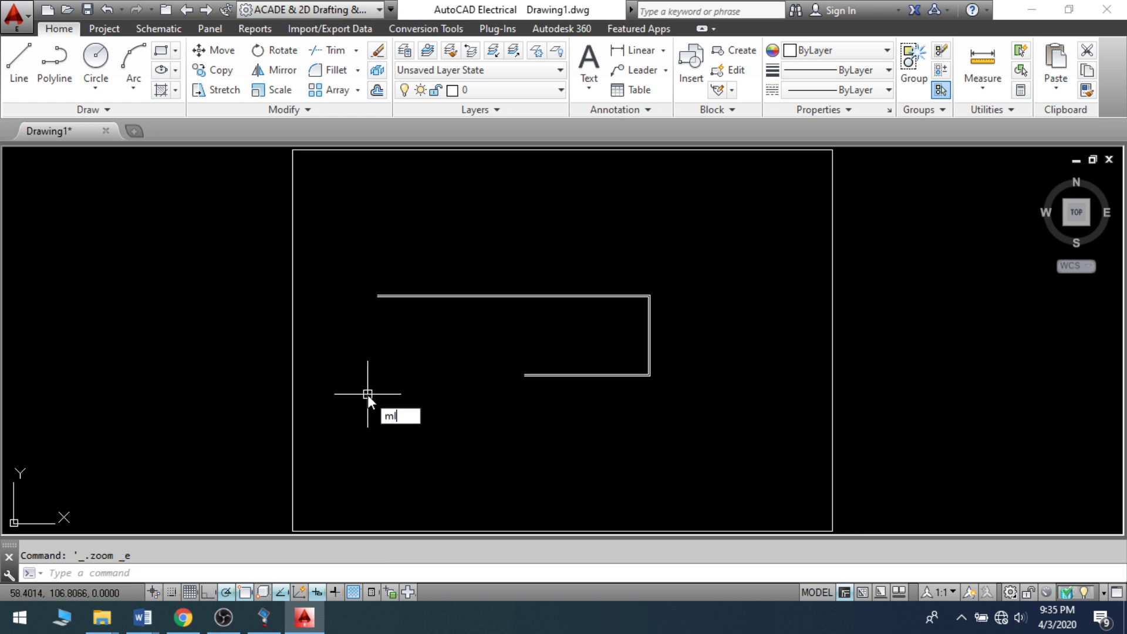
pyautogui.press('Return')
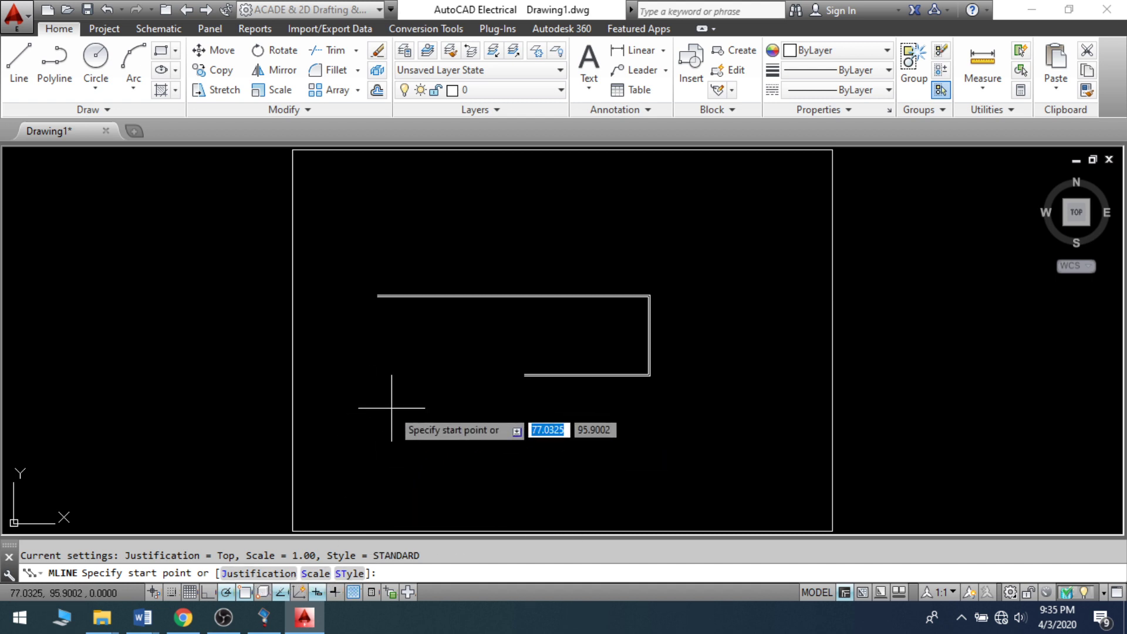
pyautogui.write('s')
pyautogui.press('Return')
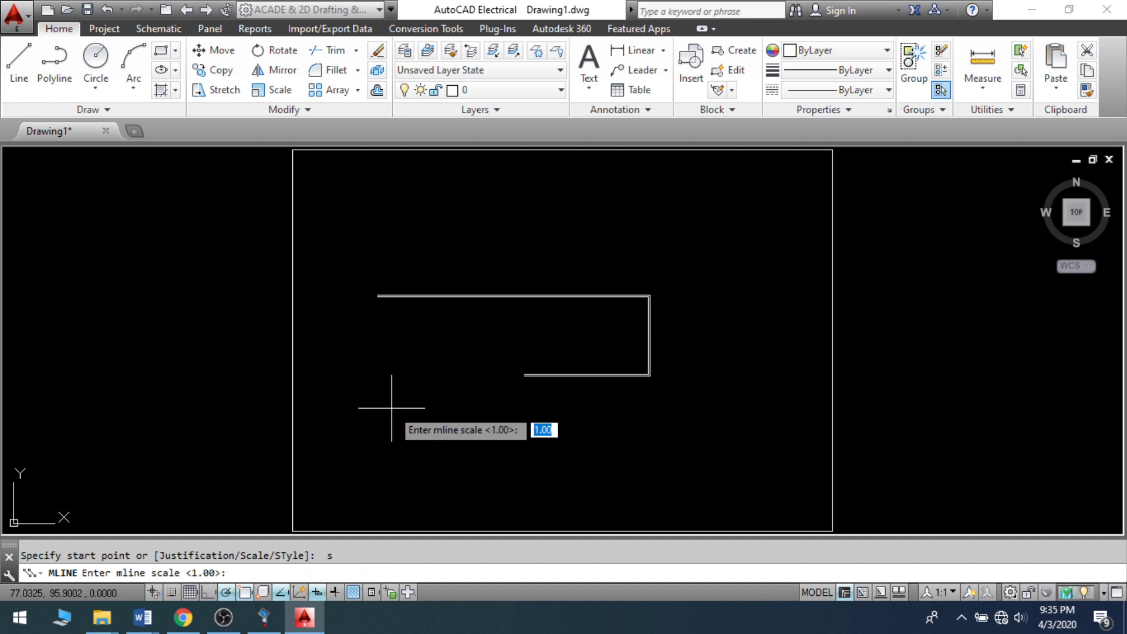
pyautogui.write('10')
pyautogui.press('Return')
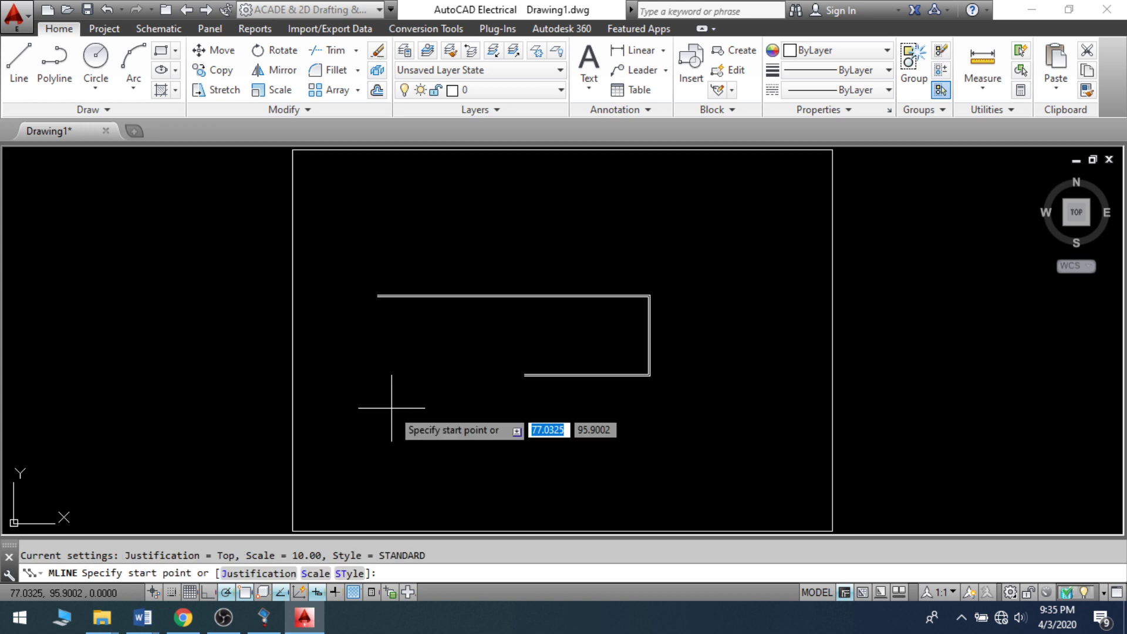
# Draw the bracket's bottom, right side and top run around the first multiline.
pyautogui.click(385, 438)
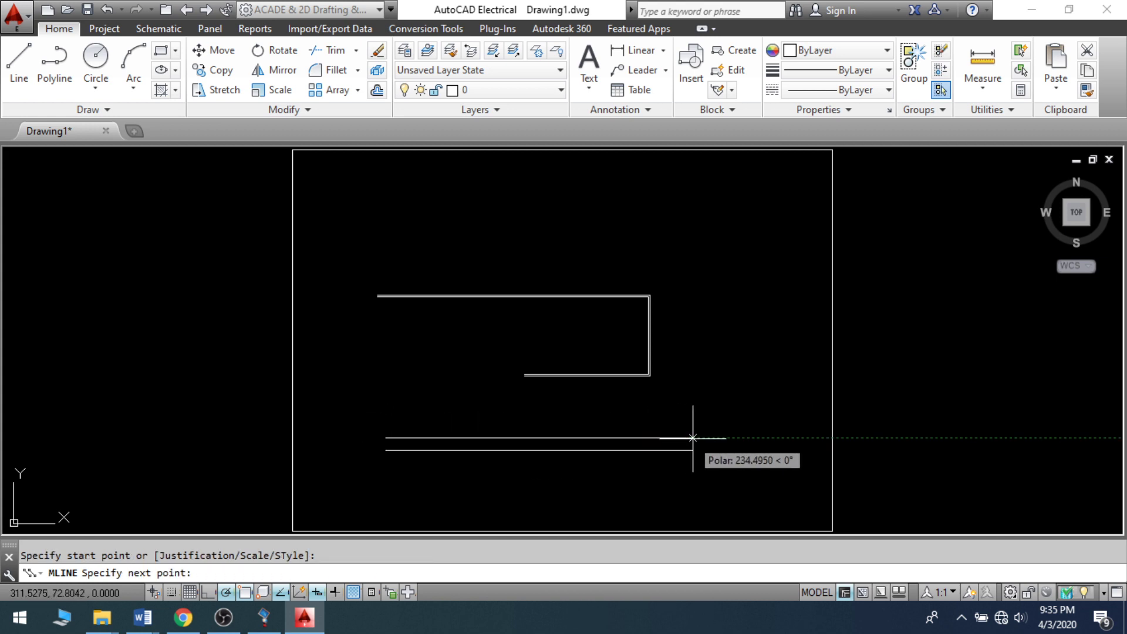
pyautogui.click(738, 437)
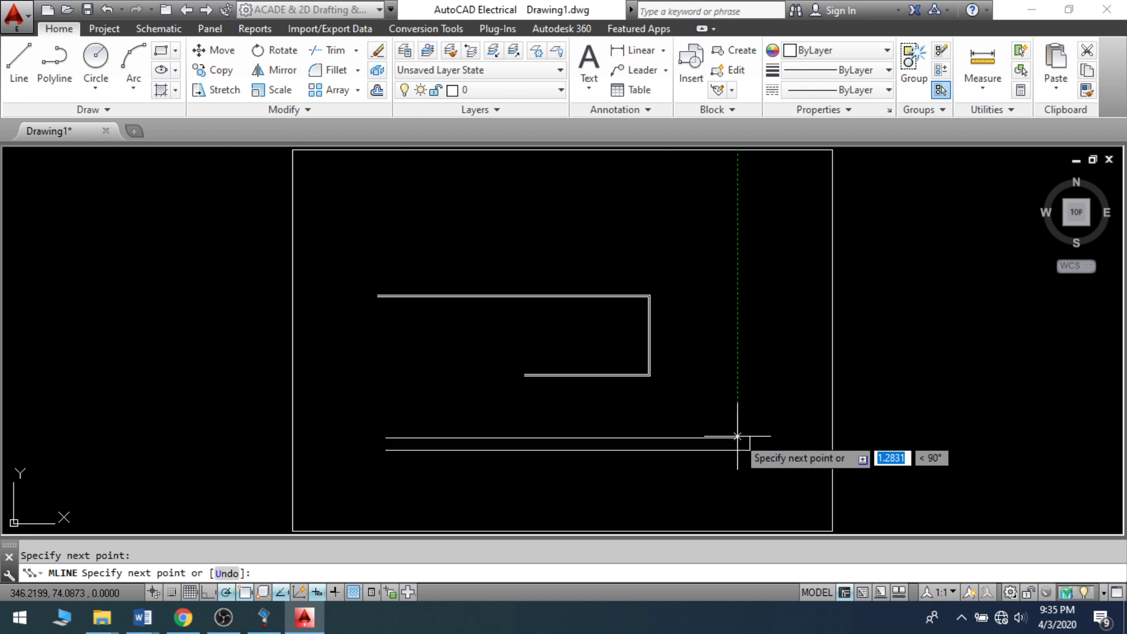
pyautogui.click(738, 224)
pyautogui.click(516, 224)
pyautogui.rightClick(515, 226)
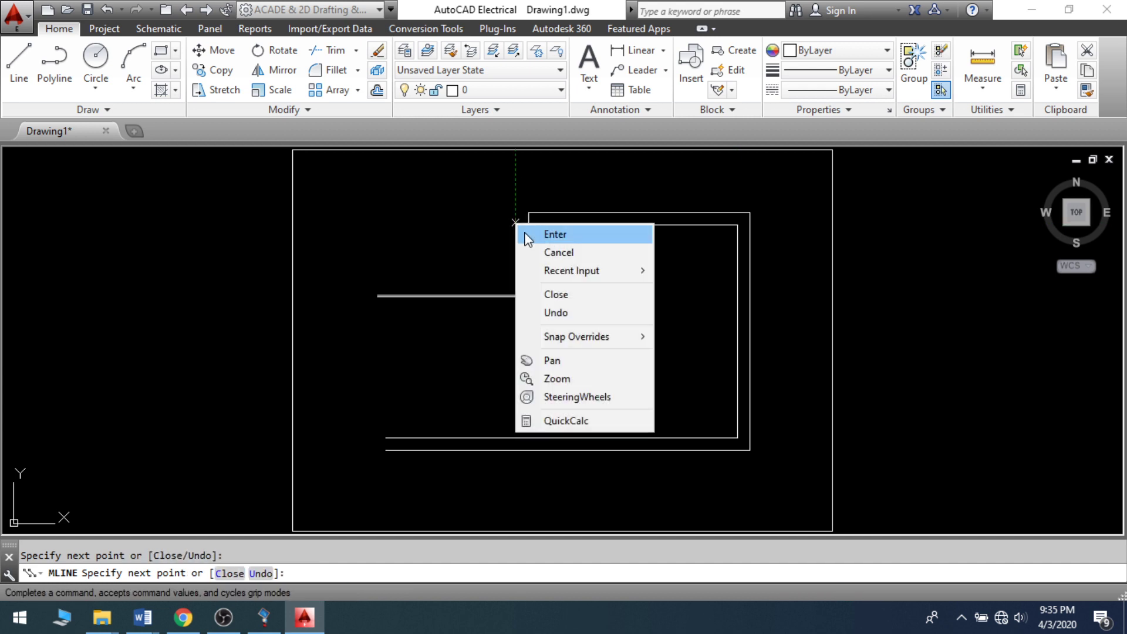
pyautogui.click(537, 231)
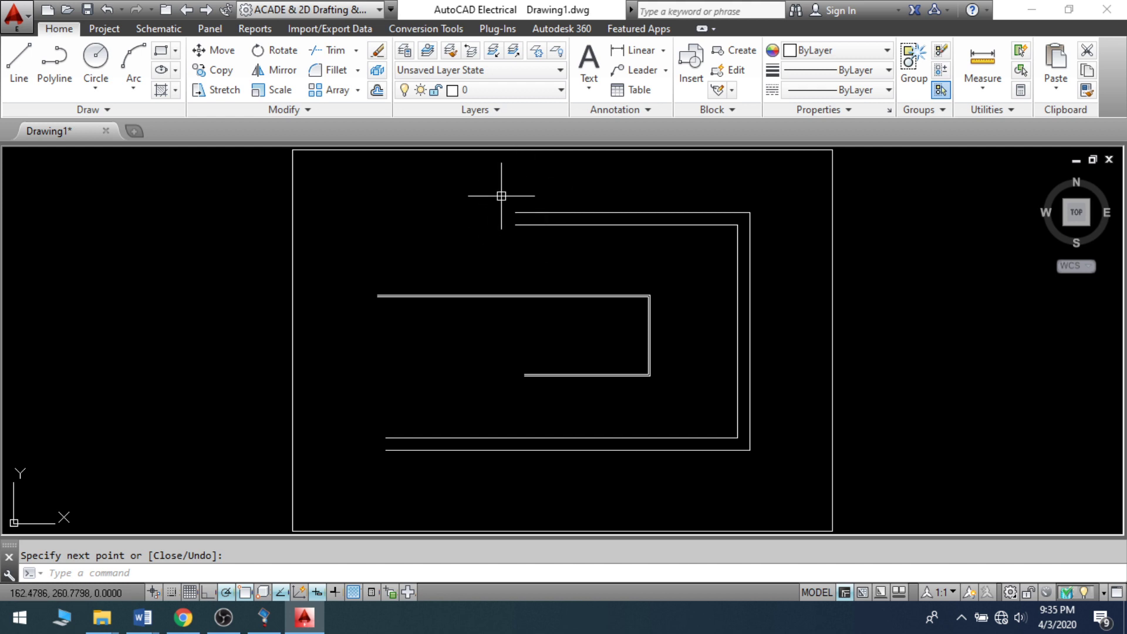
pyautogui.click(331, 165)
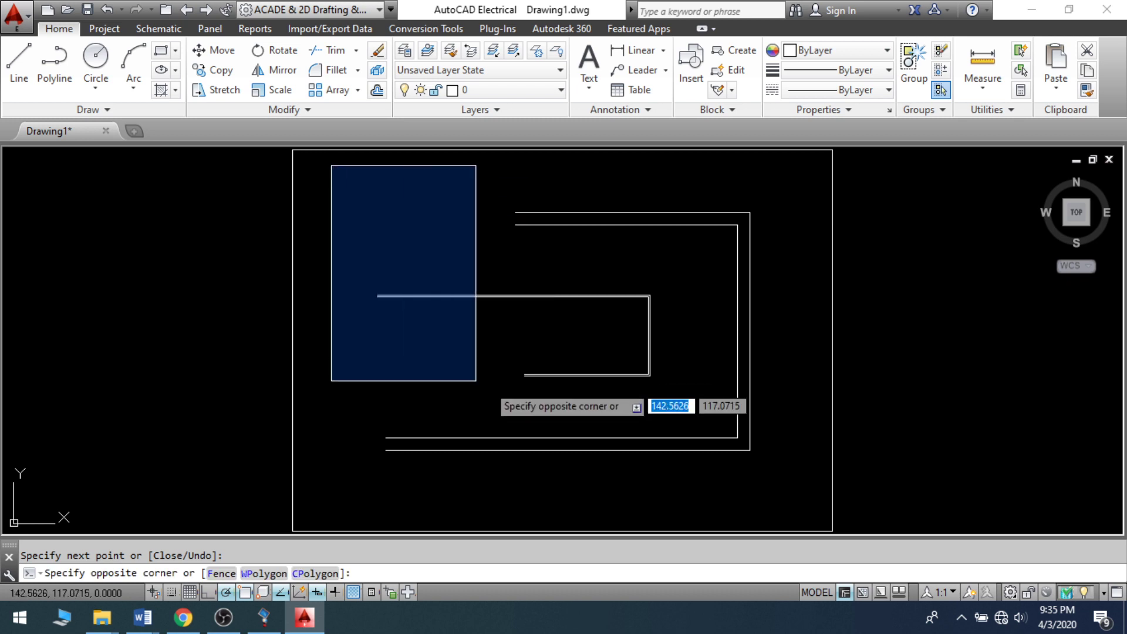
# Delete the window-selected multilines, then open MLSTYLE and modify the STANDARD style.
pyautogui.click(781, 476)
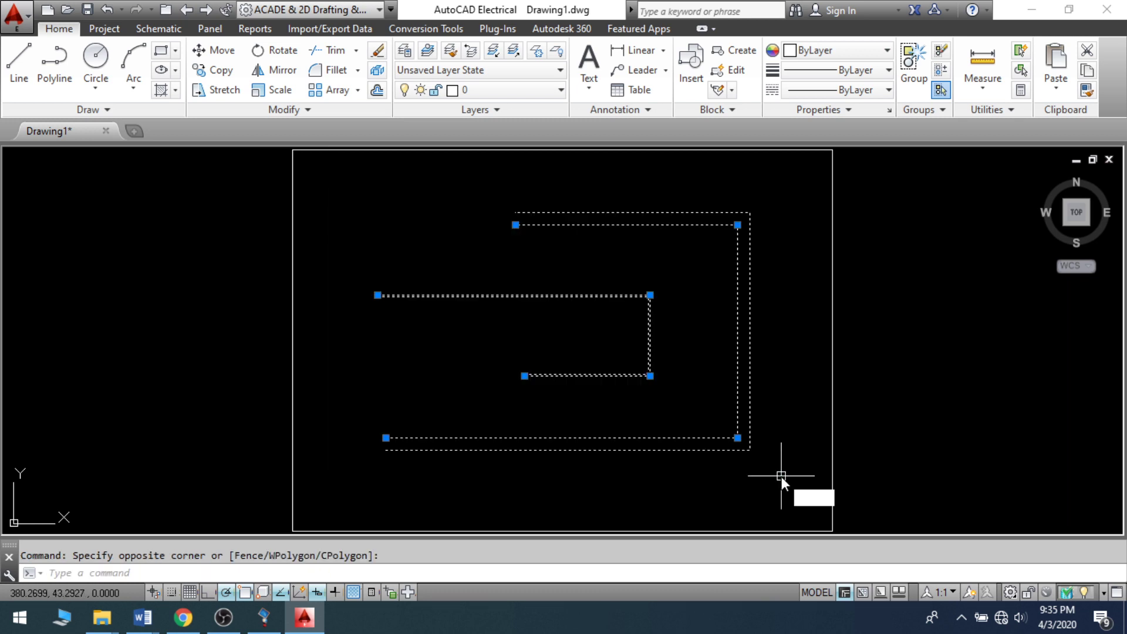
pyautogui.press('Delete')
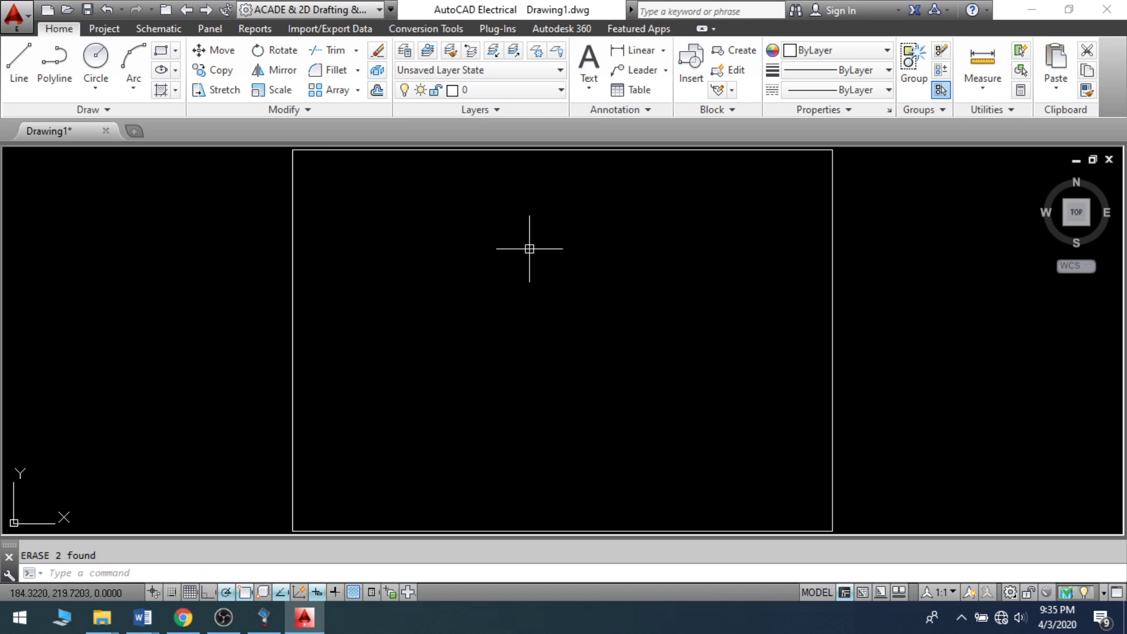
pyautogui.write('MLS')
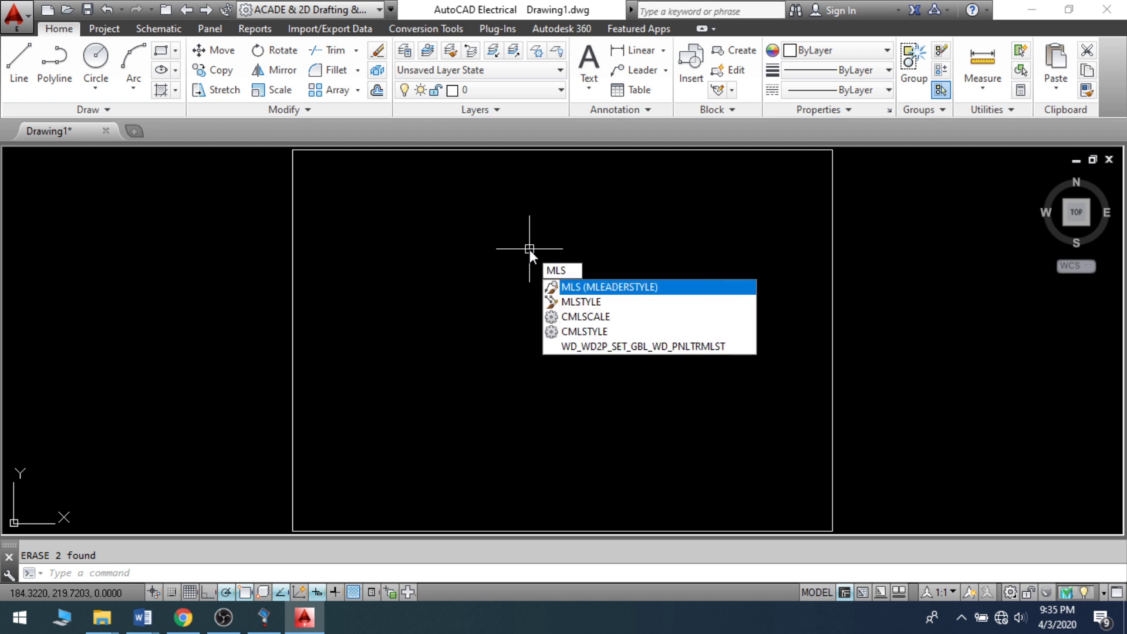
pyautogui.press('Down')
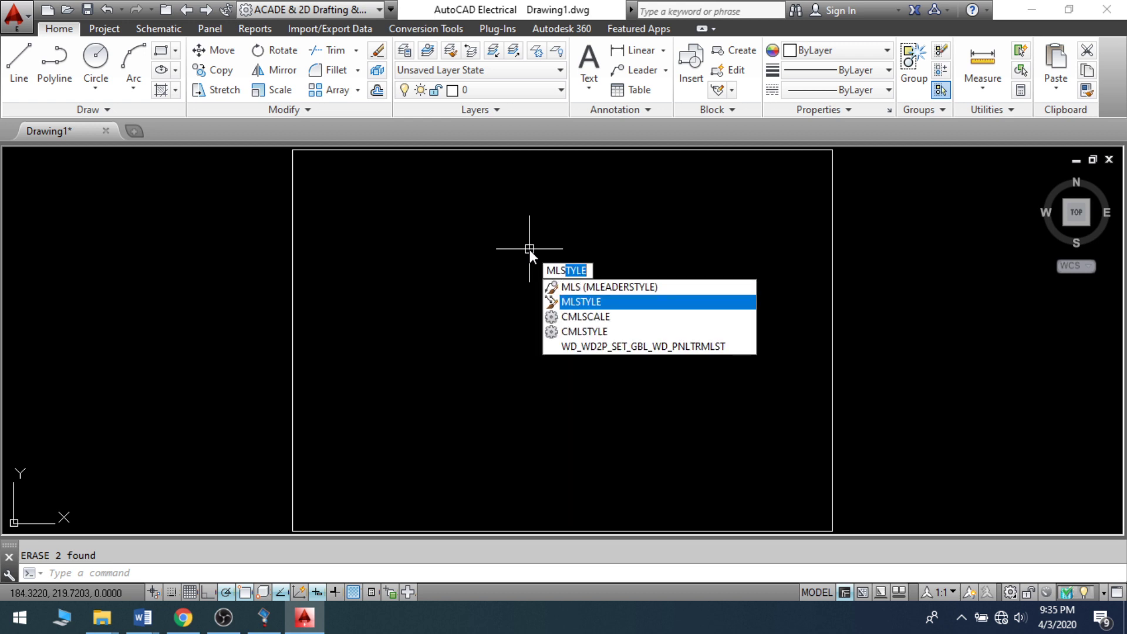
pyautogui.press('Return')
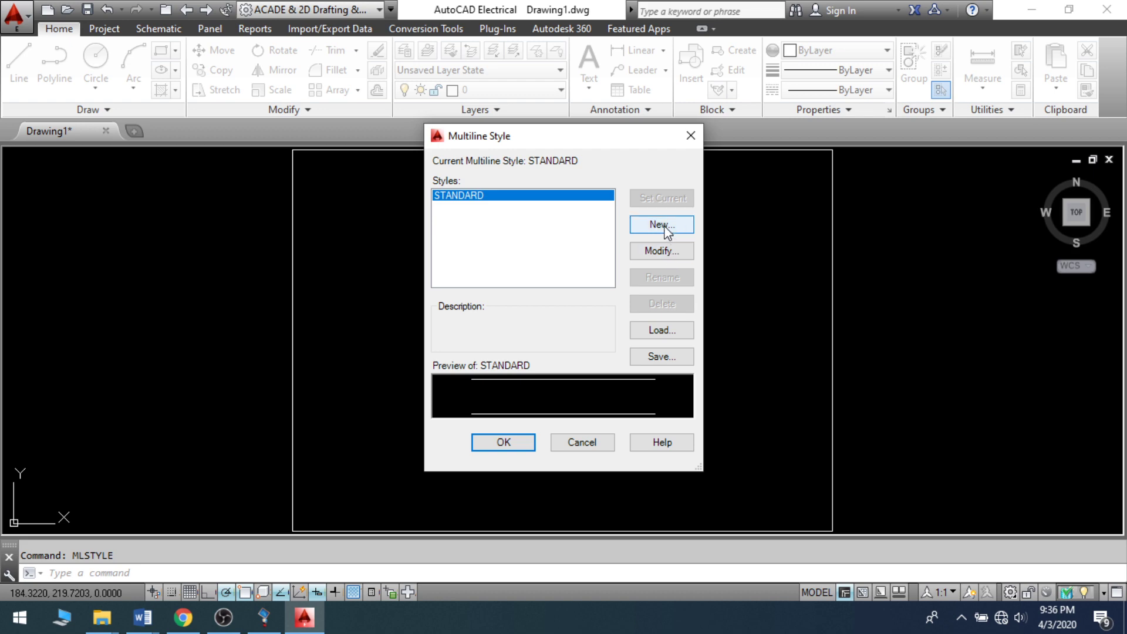
pyautogui.click(665, 254)
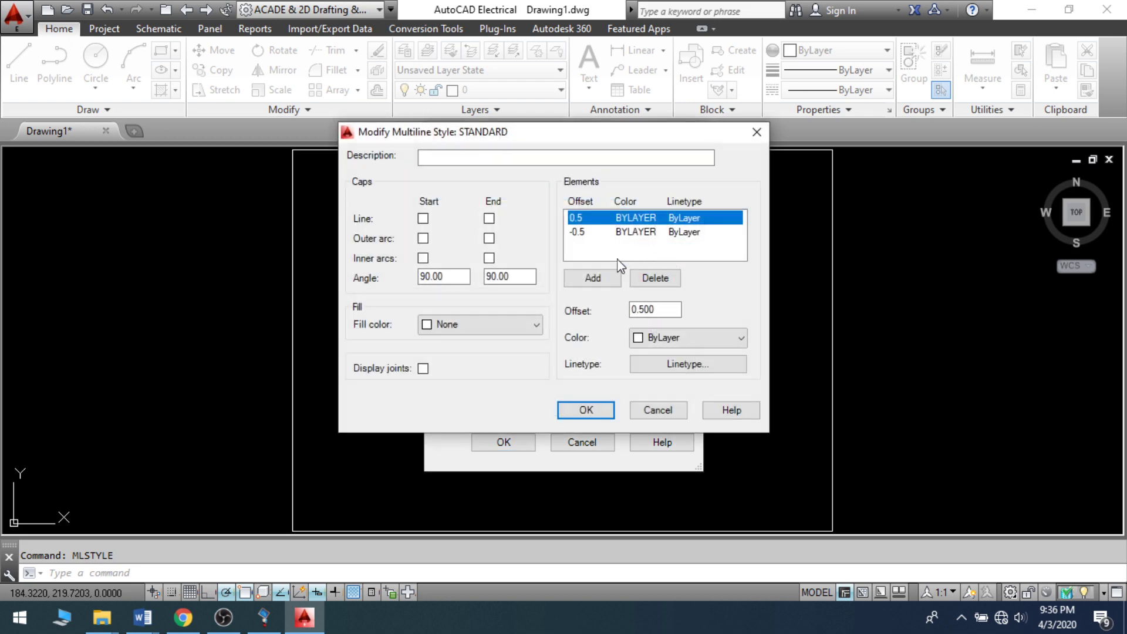
# Add a third element at offset 0 and change the other offsets to 2 and -2.
pyautogui.click(590, 232)
pyautogui.click(589, 217)
pyautogui.click(597, 272)
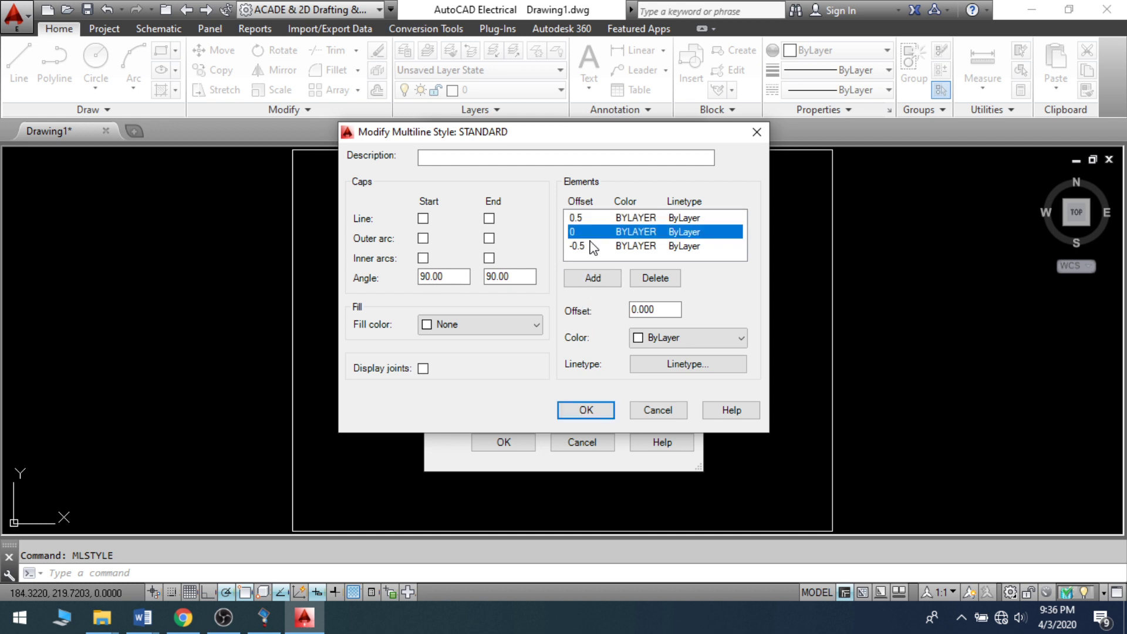
pyautogui.click(591, 220)
pyautogui.click(590, 246)
pyautogui.click(591, 218)
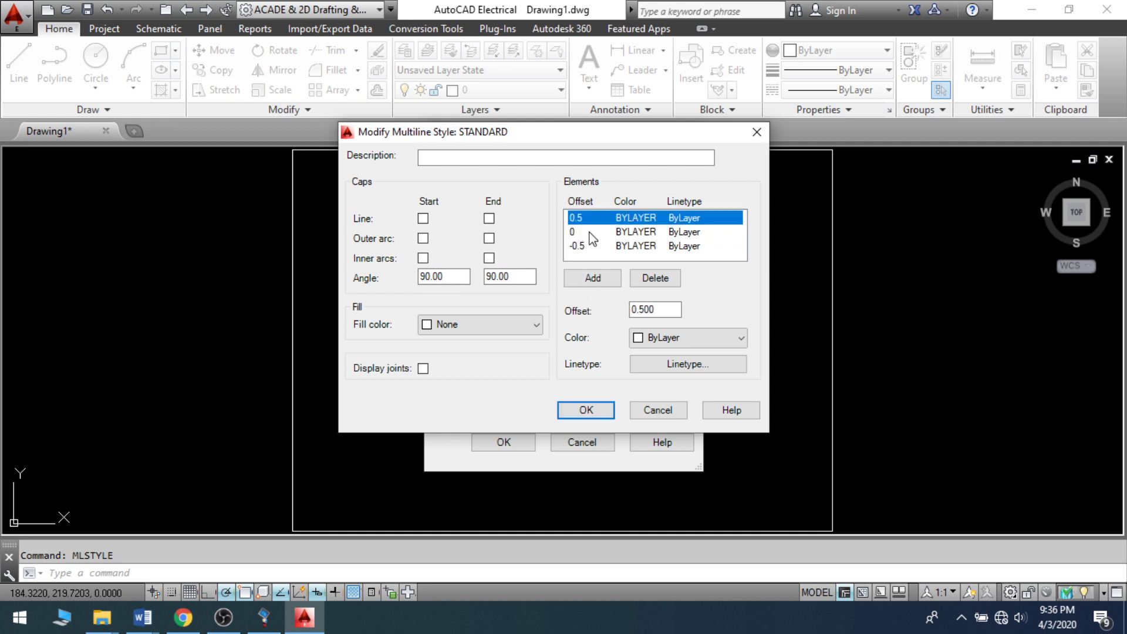
pyautogui.click(590, 247)
pyautogui.click(598, 221)
pyautogui.doubleClick(665, 306)
pyautogui.write('2')
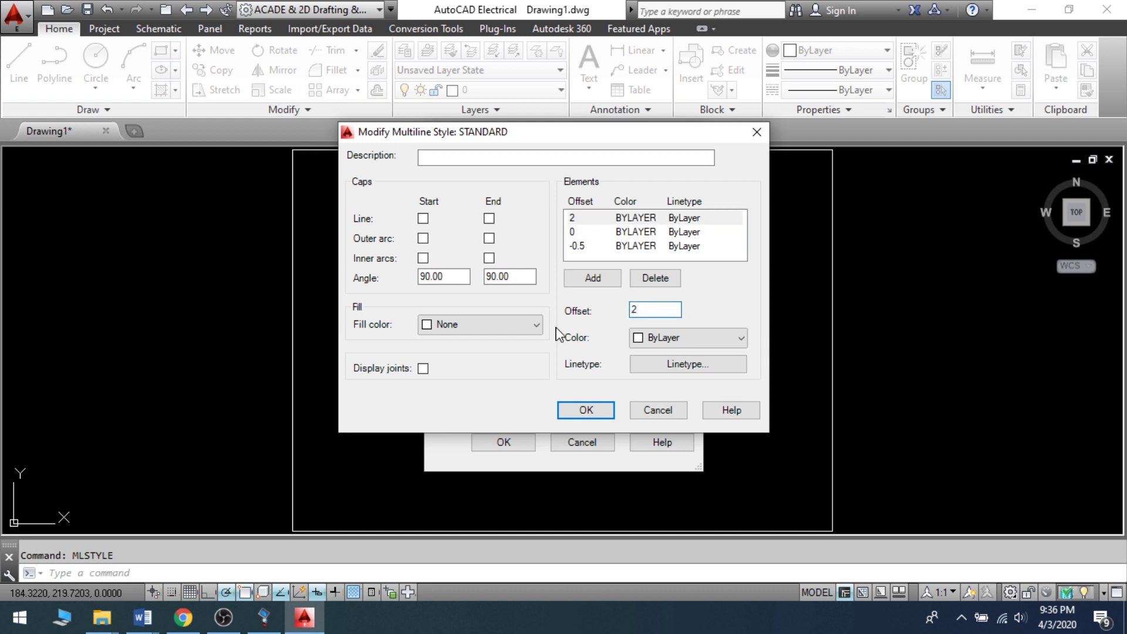
pyautogui.click(599, 234)
pyautogui.click(600, 245)
pyautogui.doubleClick(655, 310)
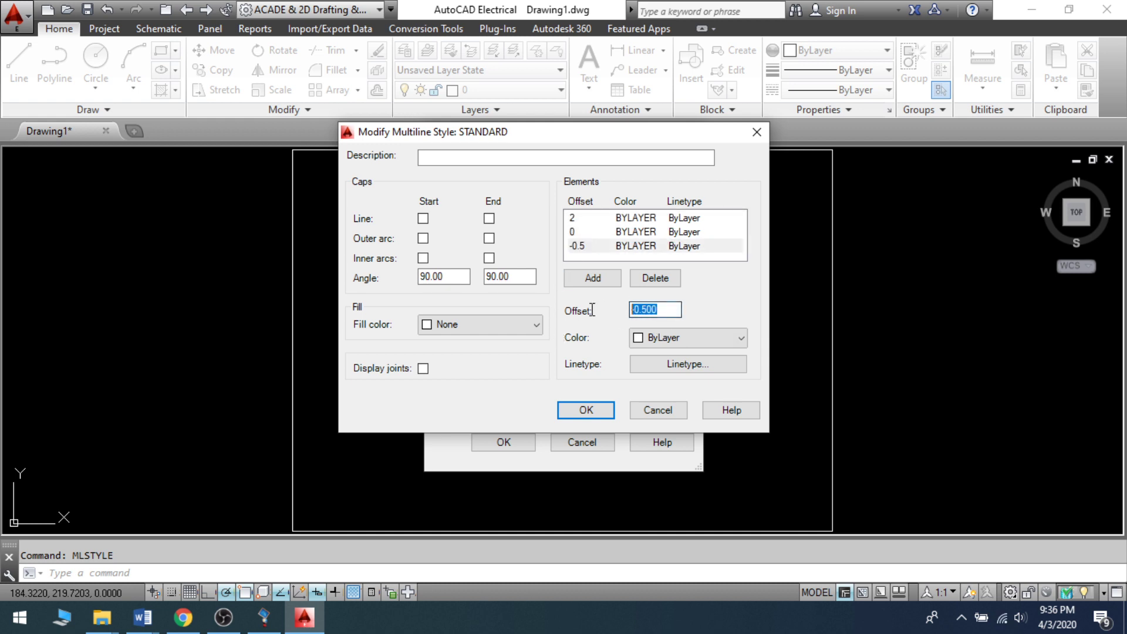
pyautogui.write('-2')
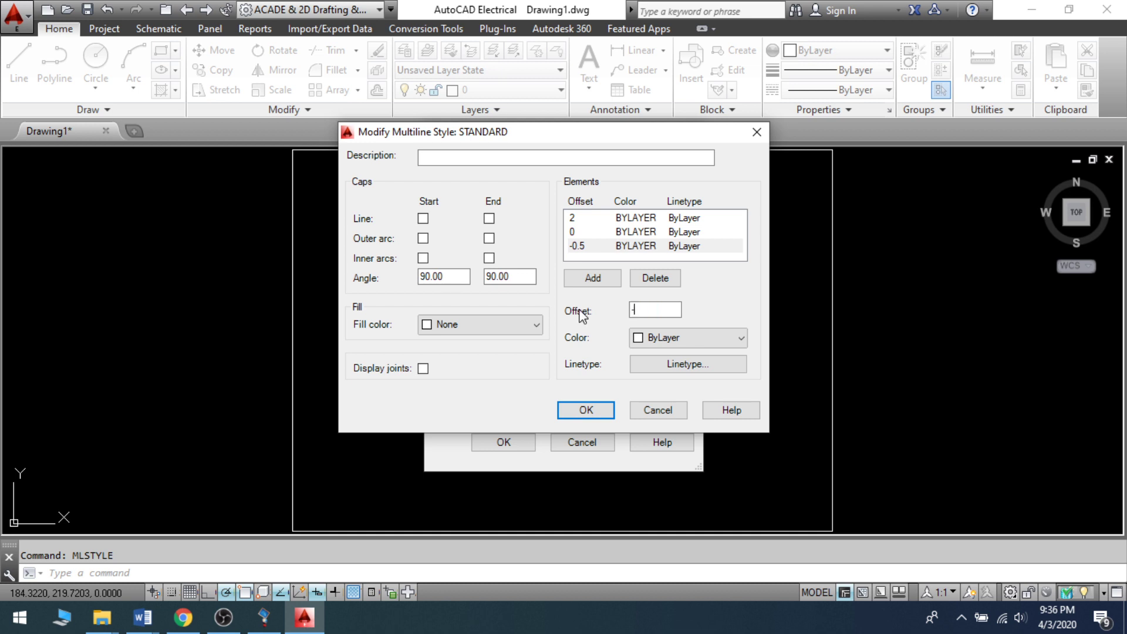
# Colour the offset 2 element red, offset 0 yellow, and offset -2 blue.
pyautogui.click(671, 339)
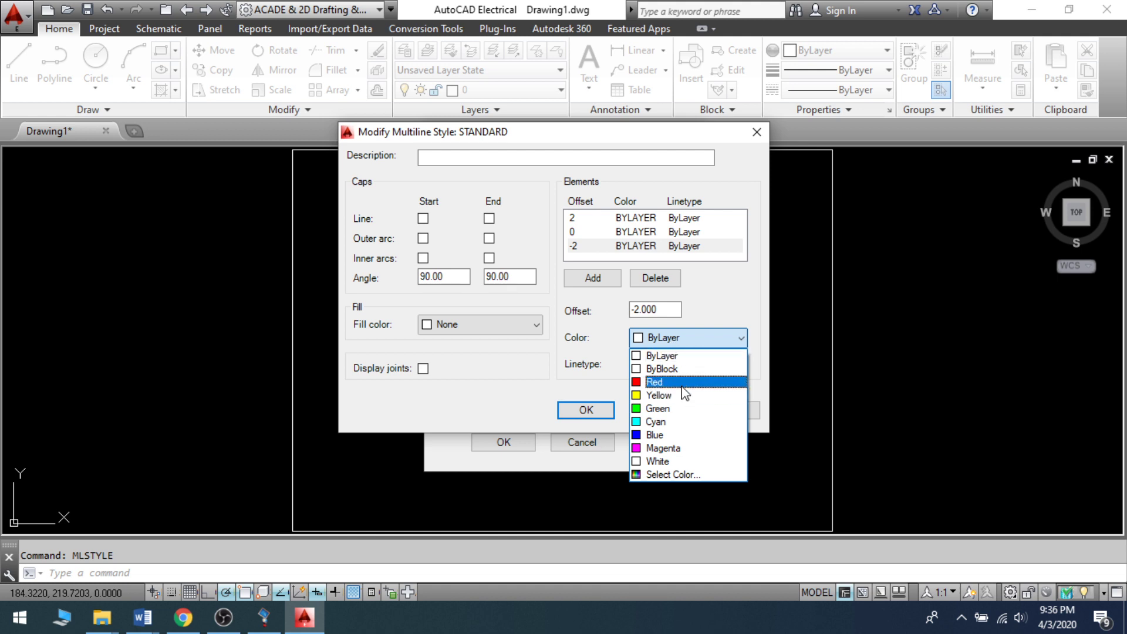
pyautogui.click(617, 221)
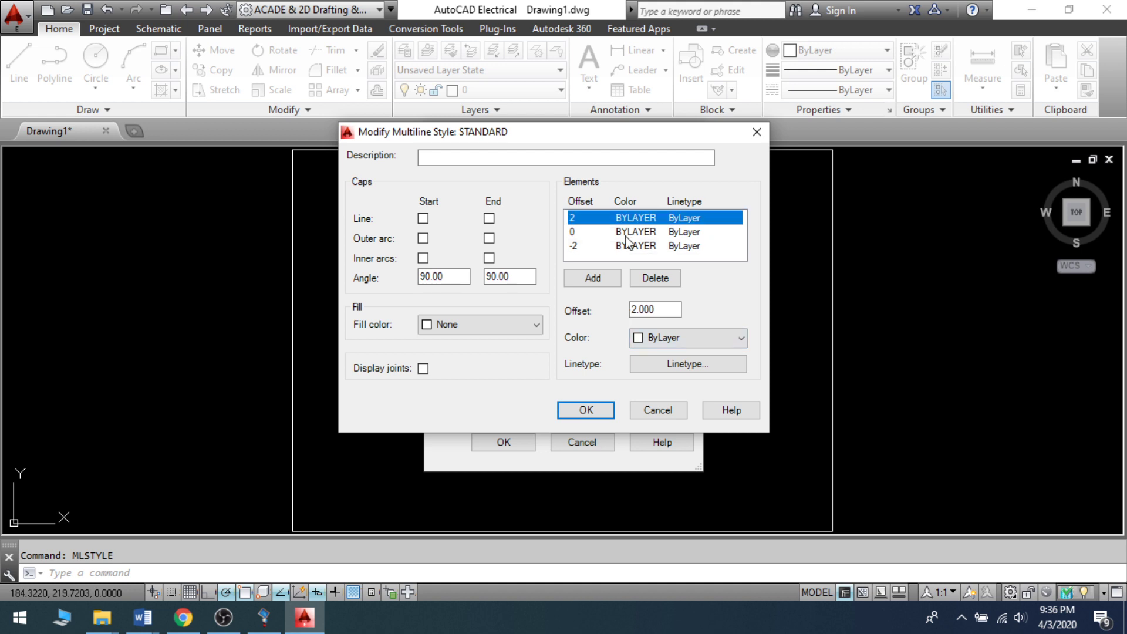
pyautogui.click(690, 342)
pyautogui.click(658, 434)
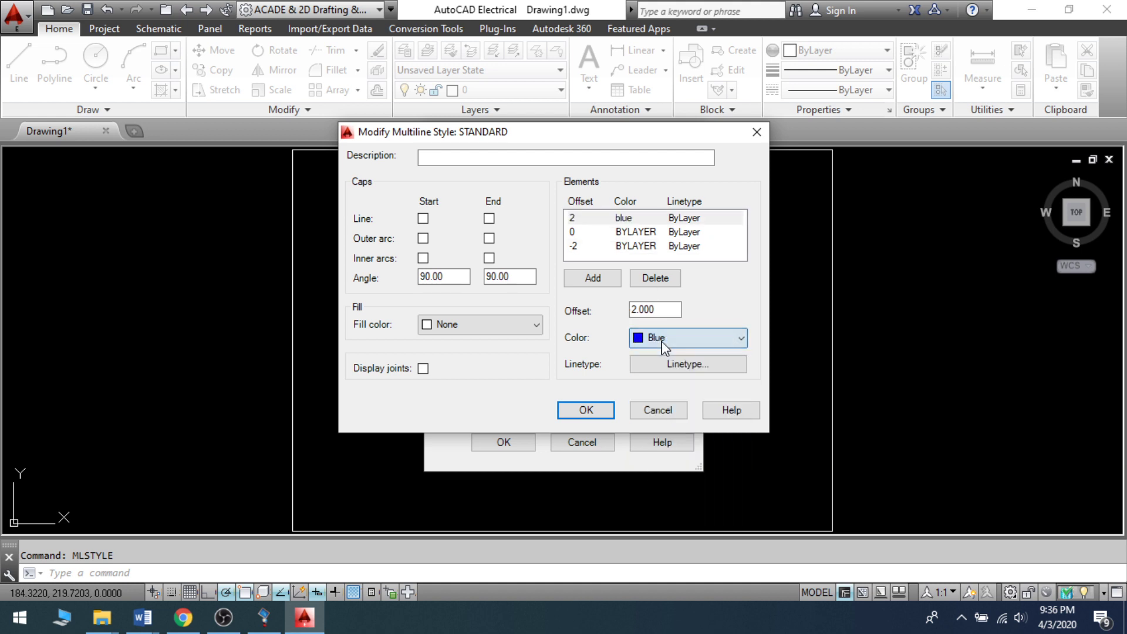
pyautogui.click(664, 346)
pyautogui.click(654, 381)
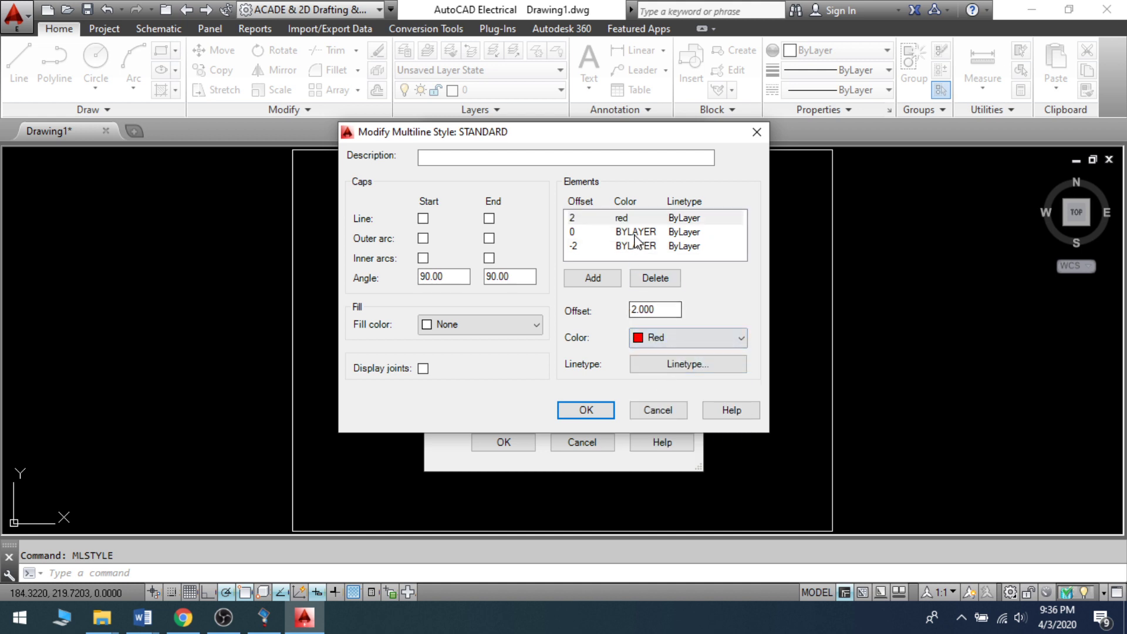
pyautogui.click(618, 232)
pyautogui.click(666, 346)
pyautogui.click(661, 394)
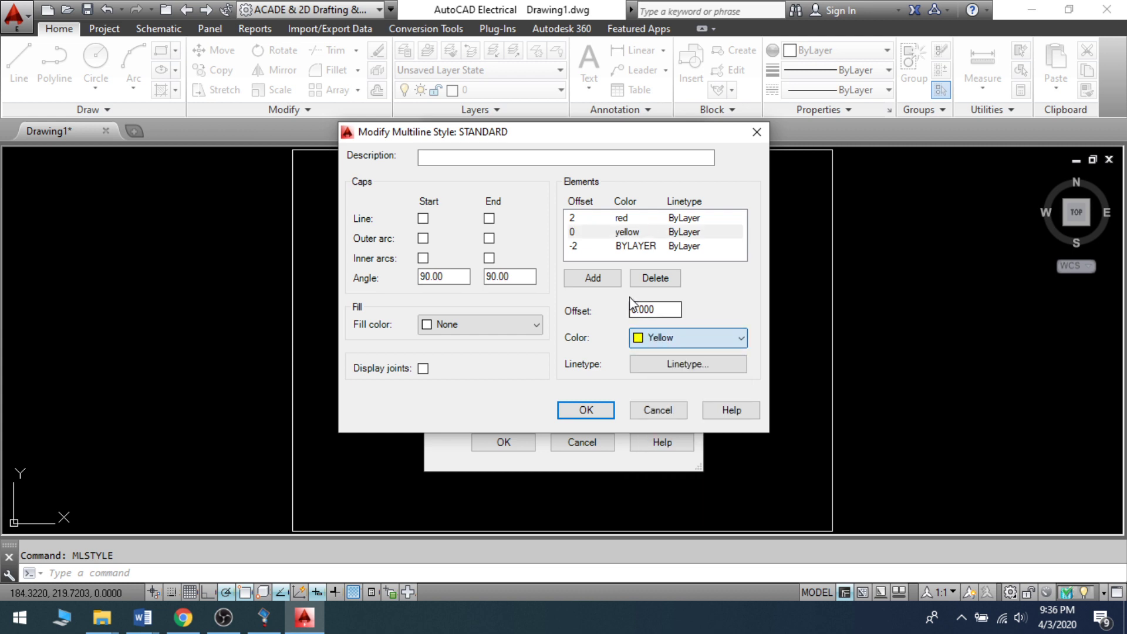
pyautogui.click(633, 247)
pyautogui.click(662, 338)
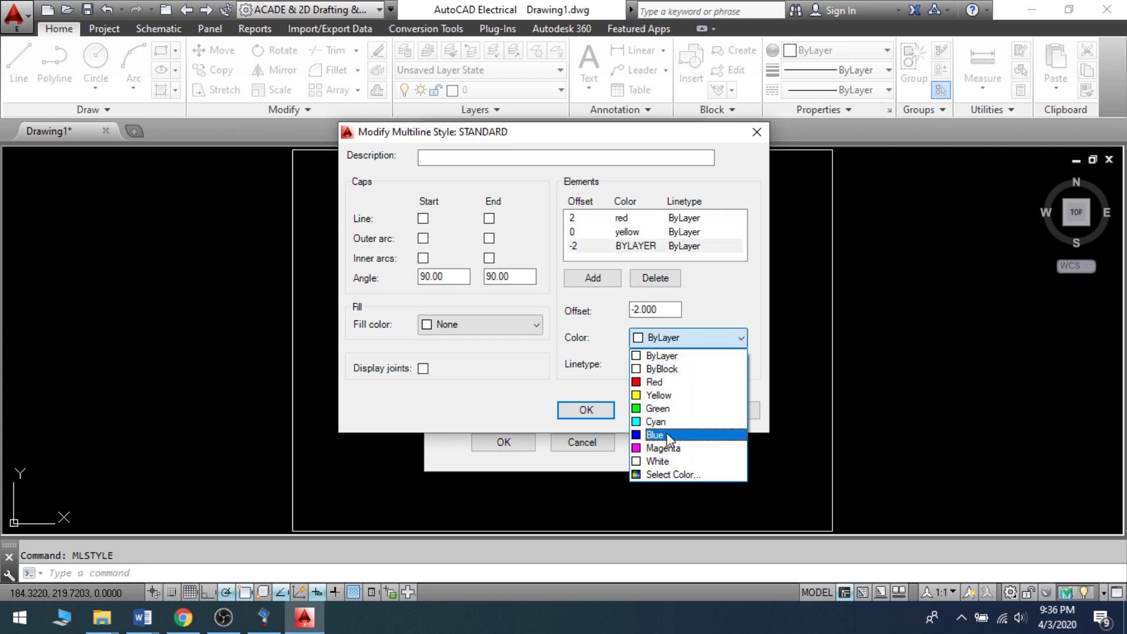
pyautogui.click(668, 434)
# Review the red element's linetype options and accept the style changes with OK.
pyautogui.click(611, 218)
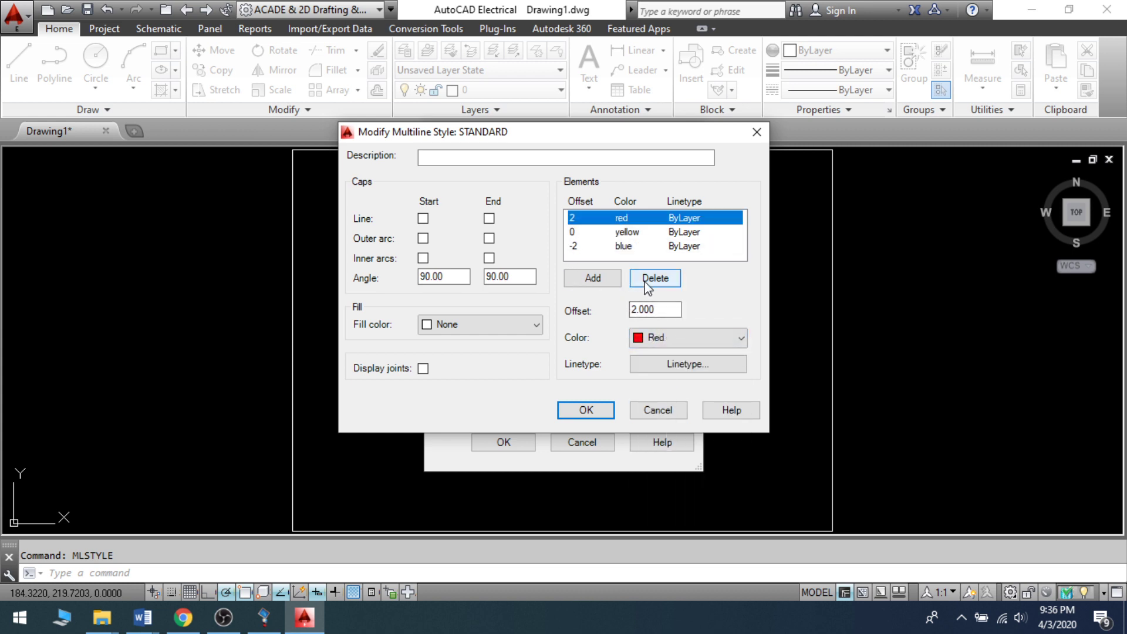
pyautogui.click(695, 374)
pyautogui.click(586, 411)
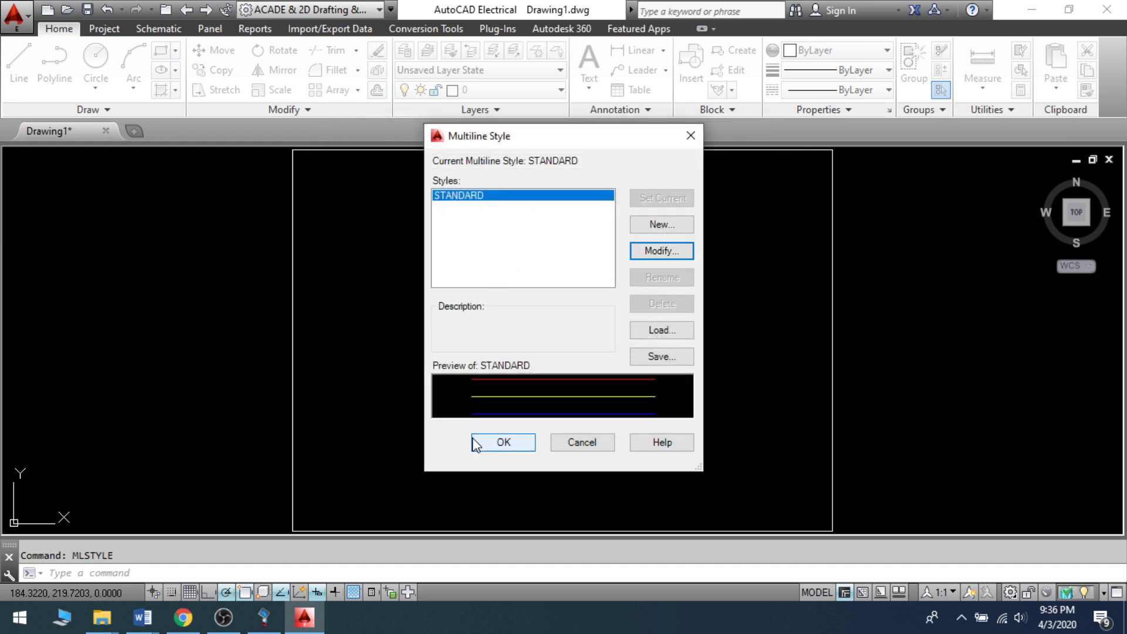
# Close Multiline Style and draw a straight red-yellow-blue test multiline.
pyautogui.click(503, 442)
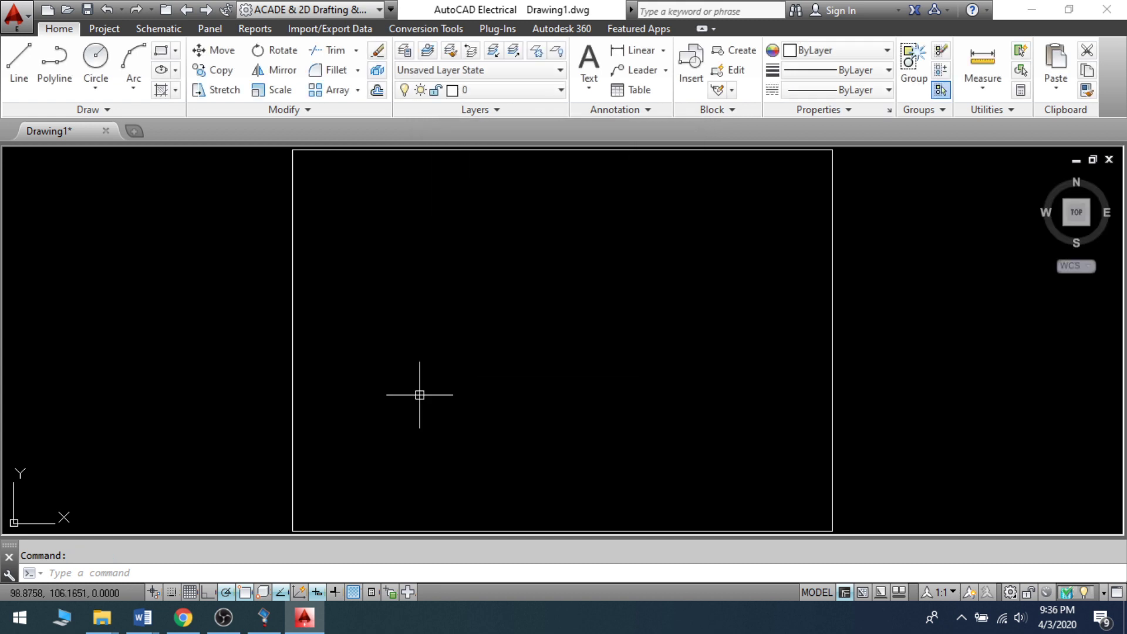
pyautogui.write('ml')
pyautogui.press('Return')
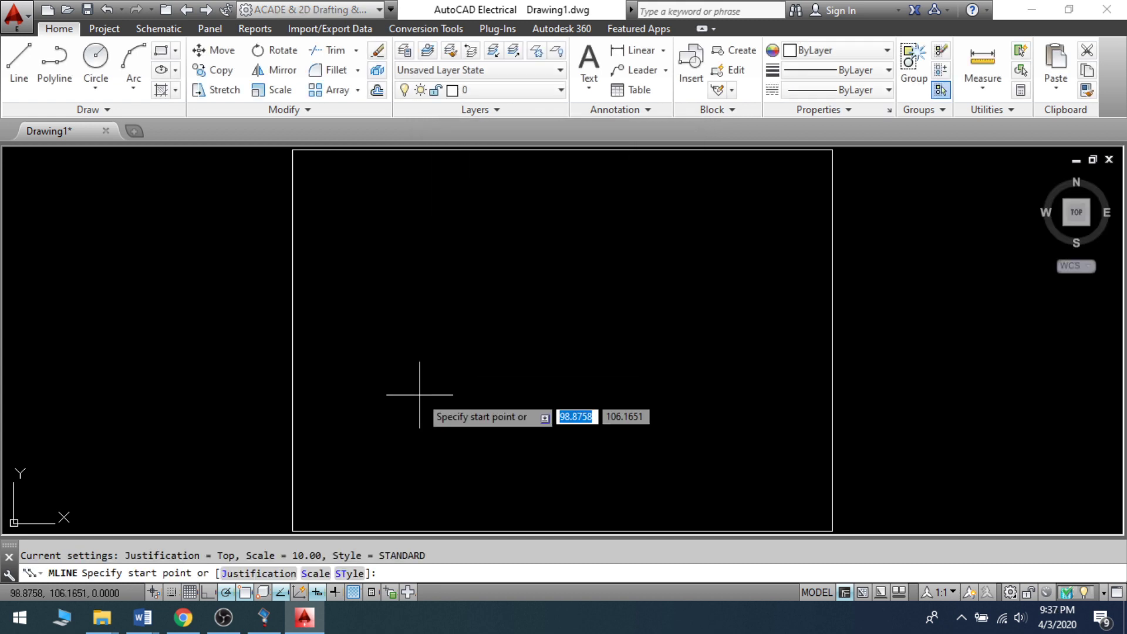
pyautogui.click(355, 327)
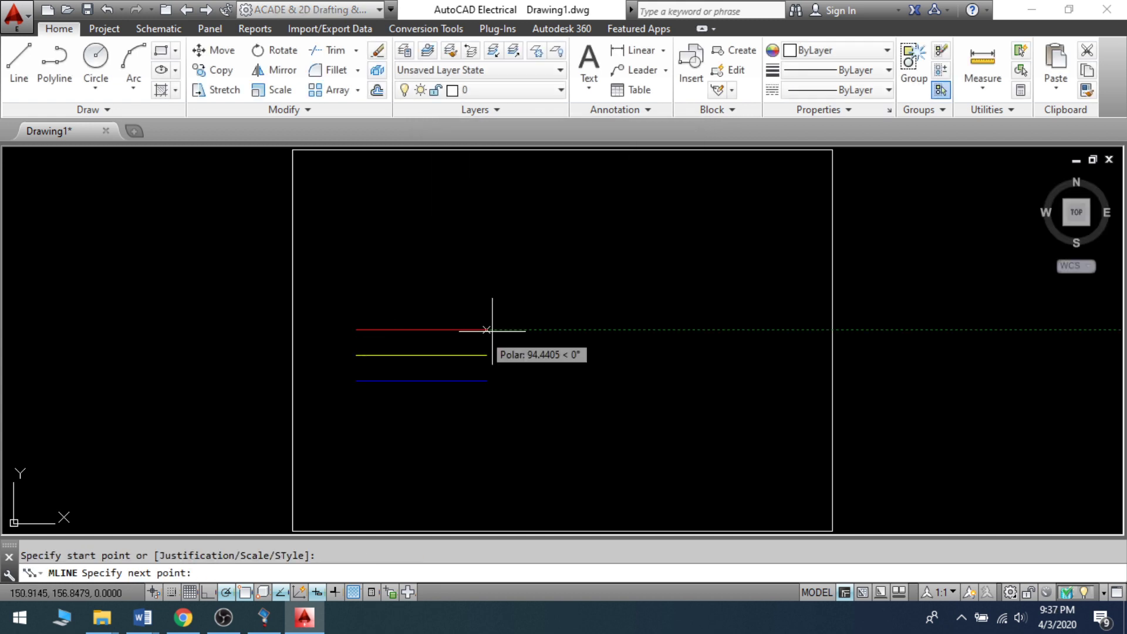
pyautogui.click(705, 330)
pyautogui.rightClick(731, 352)
pyautogui.click(743, 360)
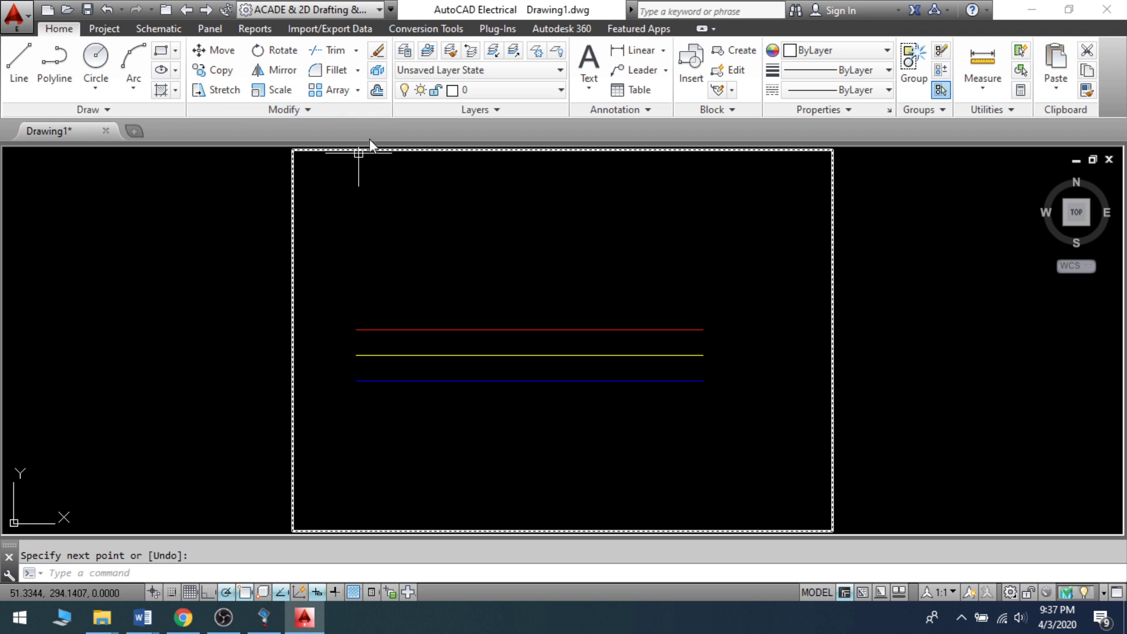
# Window-select the test multiline and delete it.
pyautogui.click(339, 283)
pyautogui.click(738, 383)
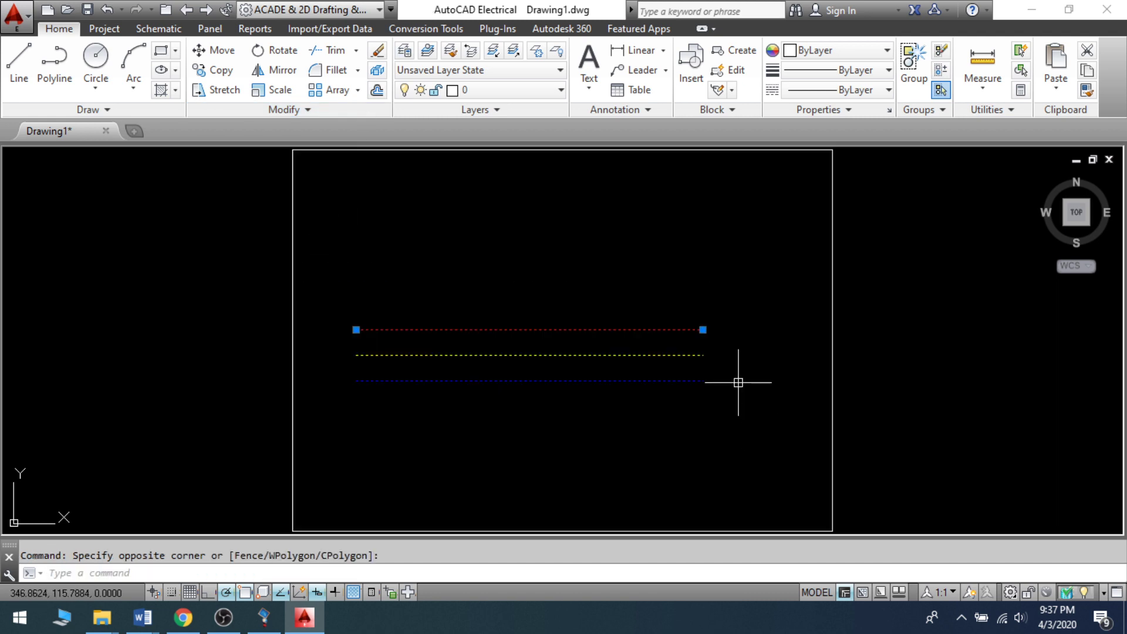
pyautogui.press('Delete')
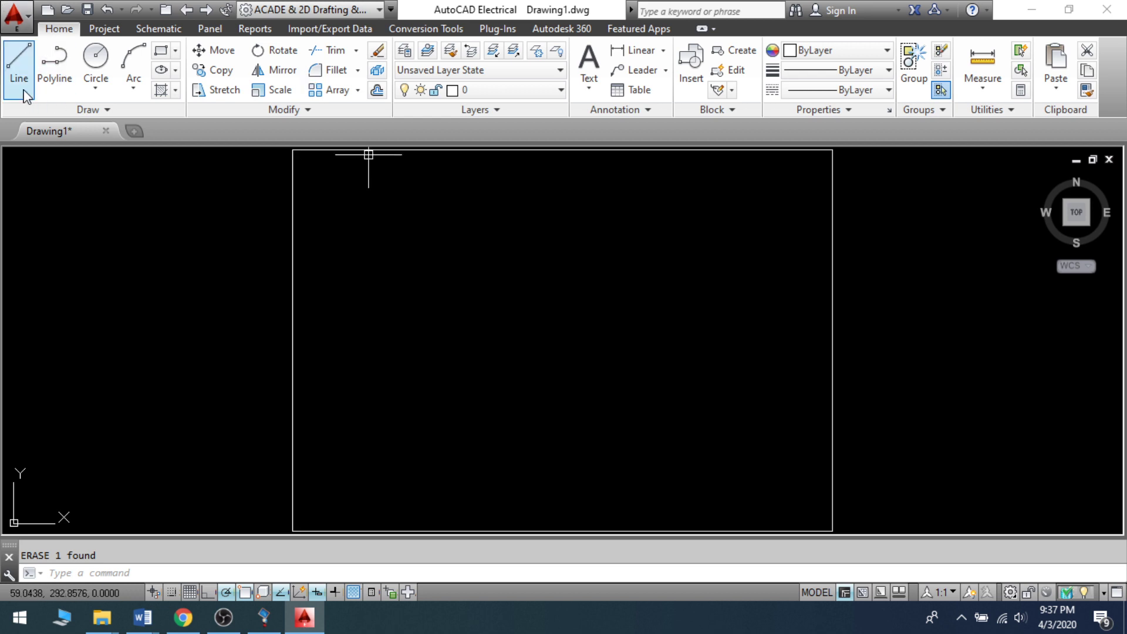
# Draw a closed right triangle with the Line tool.
pyautogui.click(19, 65)
pyautogui.click(354, 213)
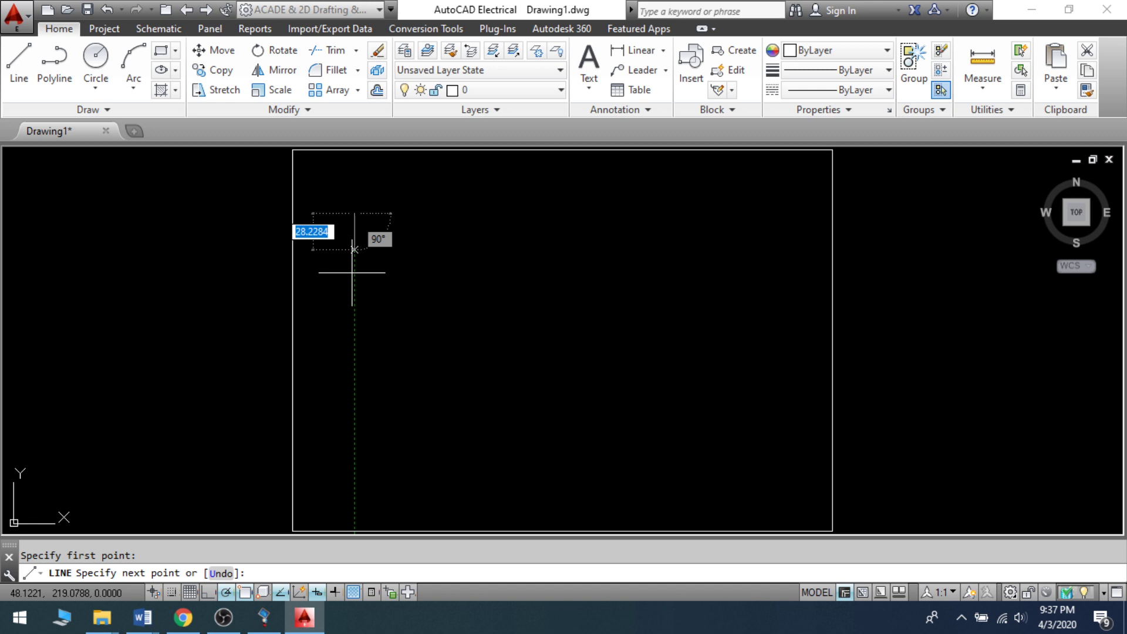
pyautogui.click(355, 314)
pyautogui.click(493, 314)
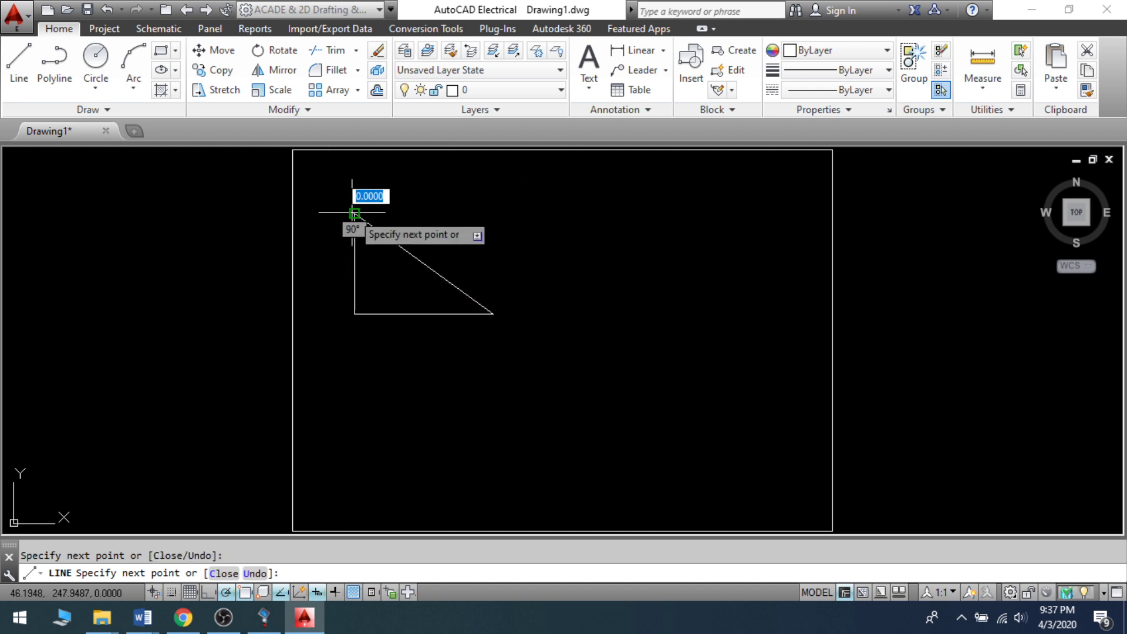
pyautogui.click(354, 214)
pyautogui.rightClick(355, 213)
pyautogui.click(377, 225)
# Draw a centre-radius circle to the right of the triangle.
pyautogui.click(95, 64)
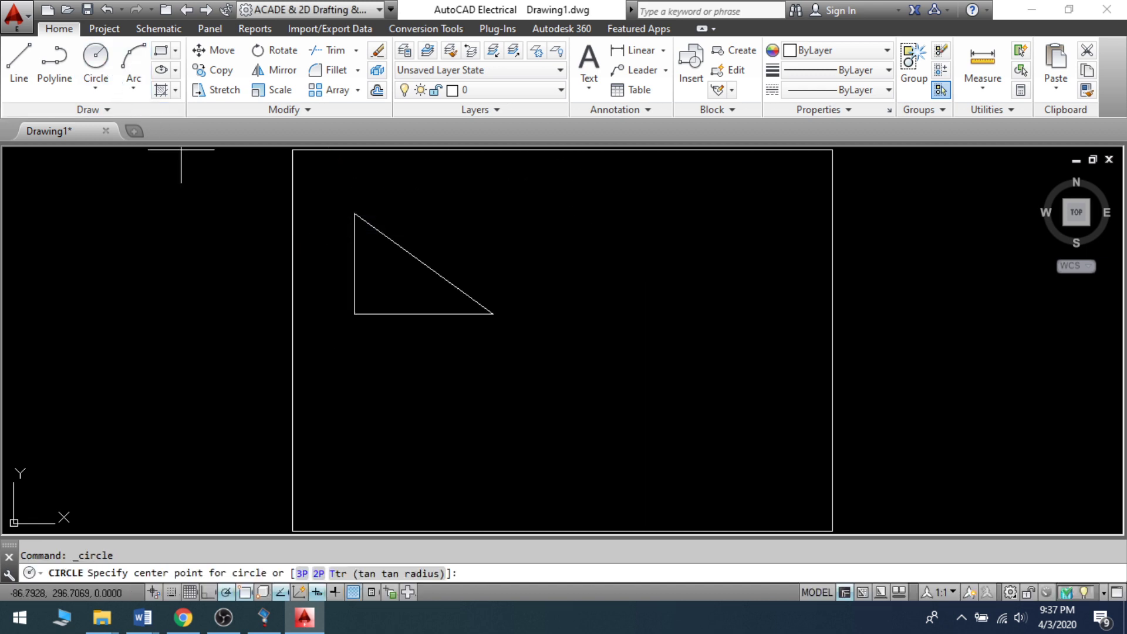
pyautogui.click(683, 266)
pyautogui.click(719, 312)
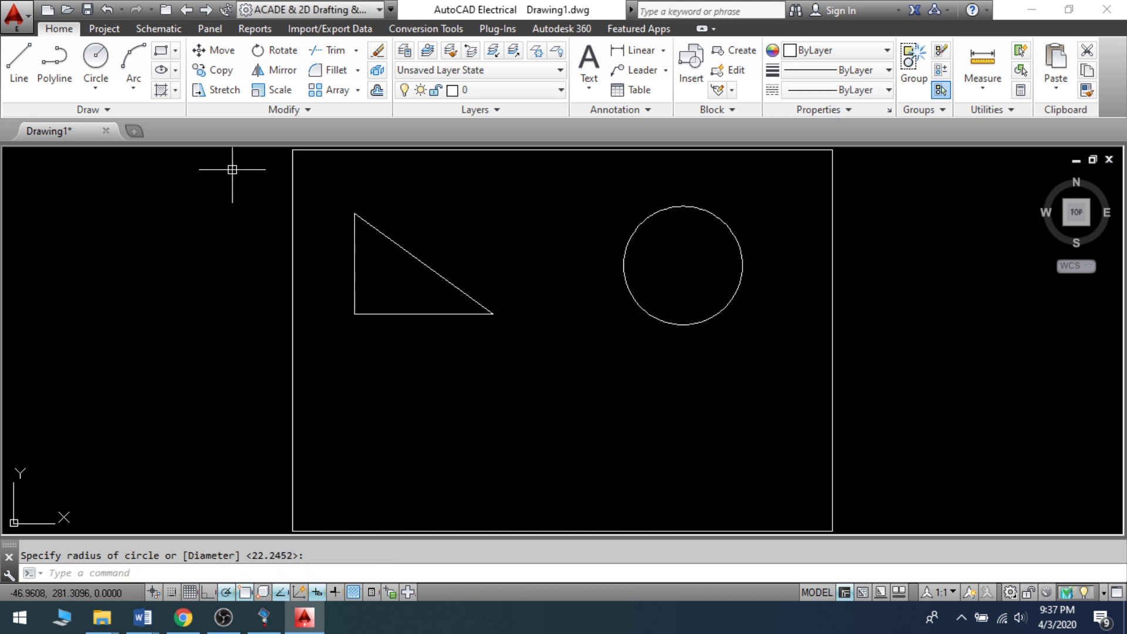
# Draw a three-point arc below the triangle.
pyautogui.click(144, 56)
pyautogui.click(473, 443)
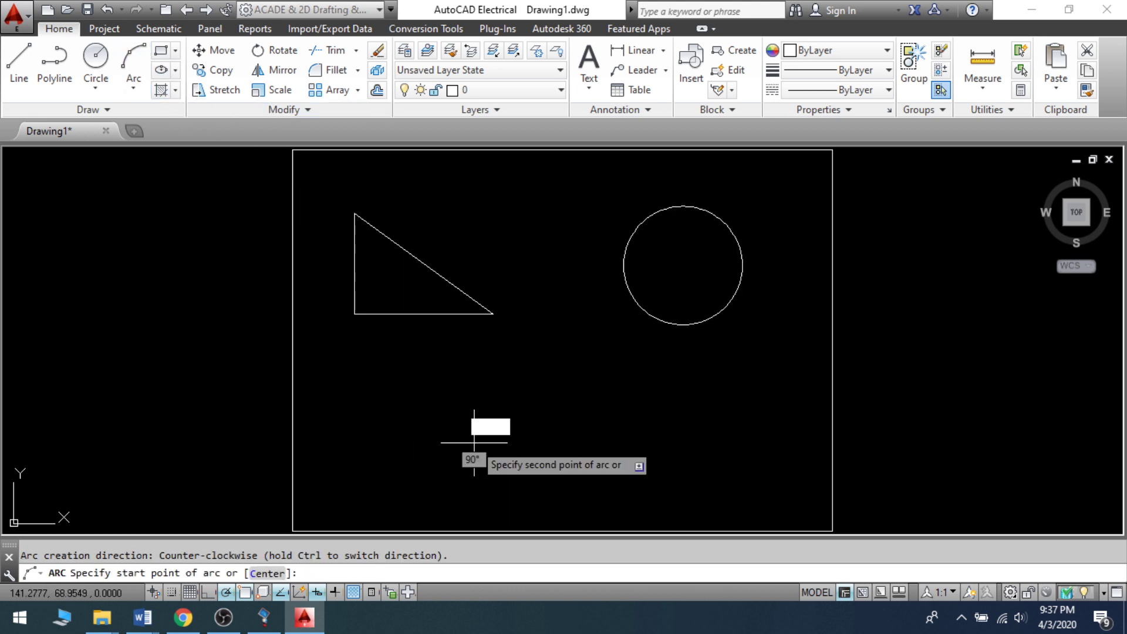
pyautogui.click(543, 430)
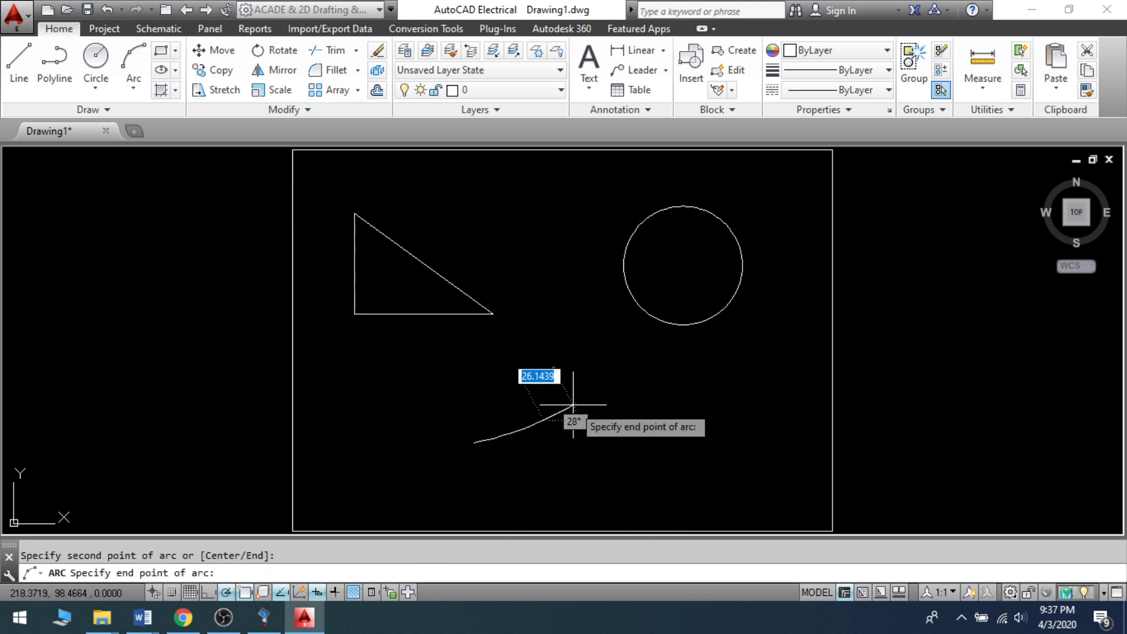
pyautogui.click(560, 388)
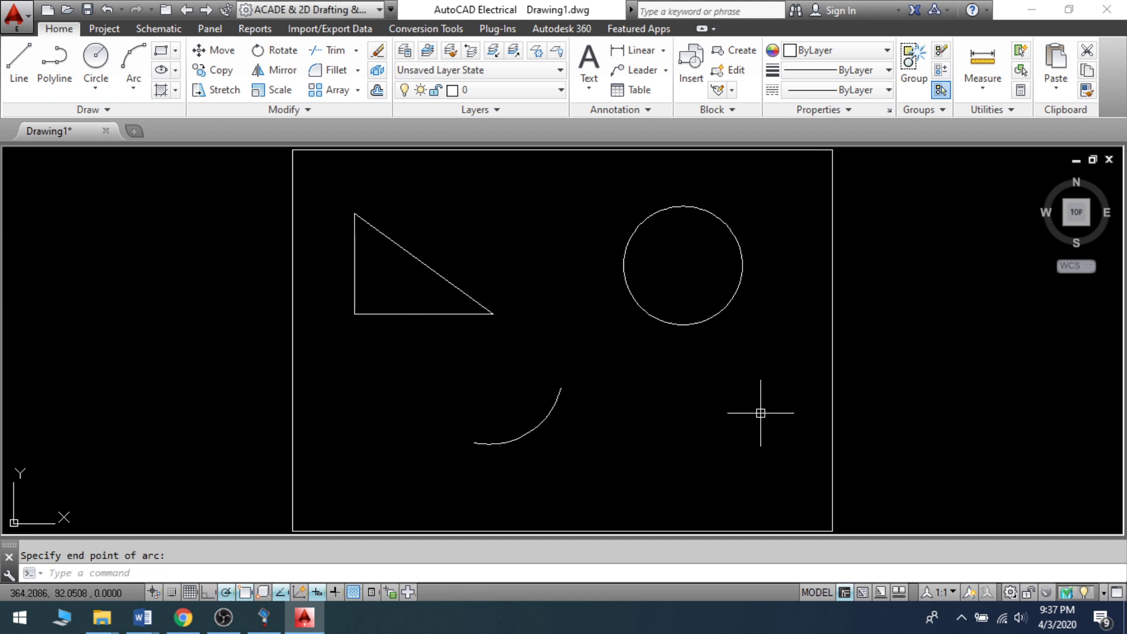
pyautogui.write('DLI')
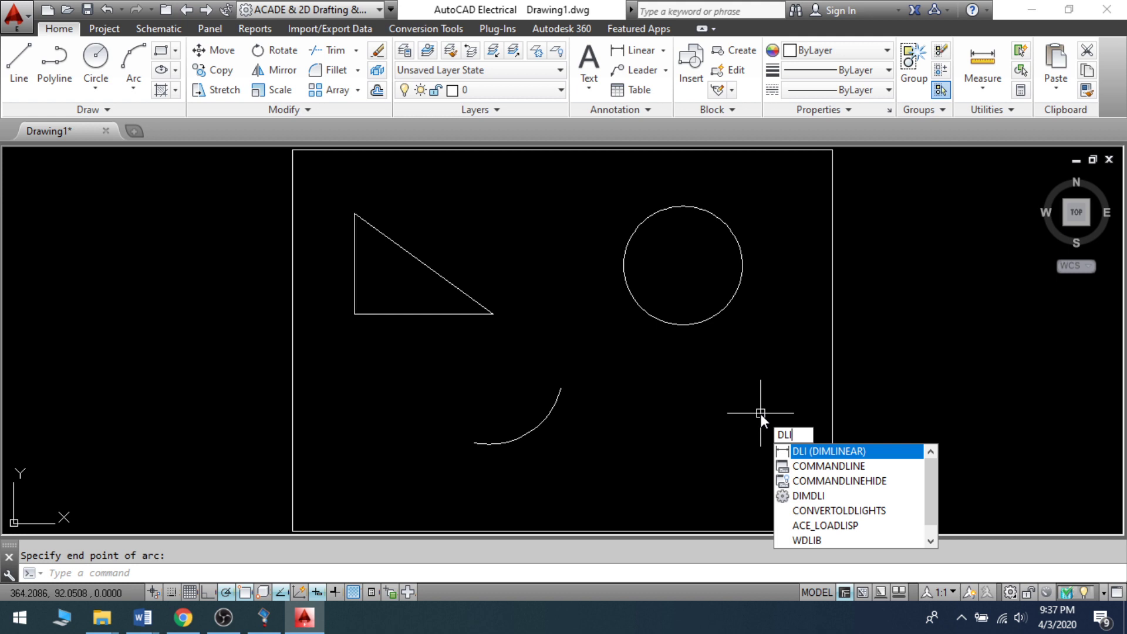
pyautogui.press('Return')
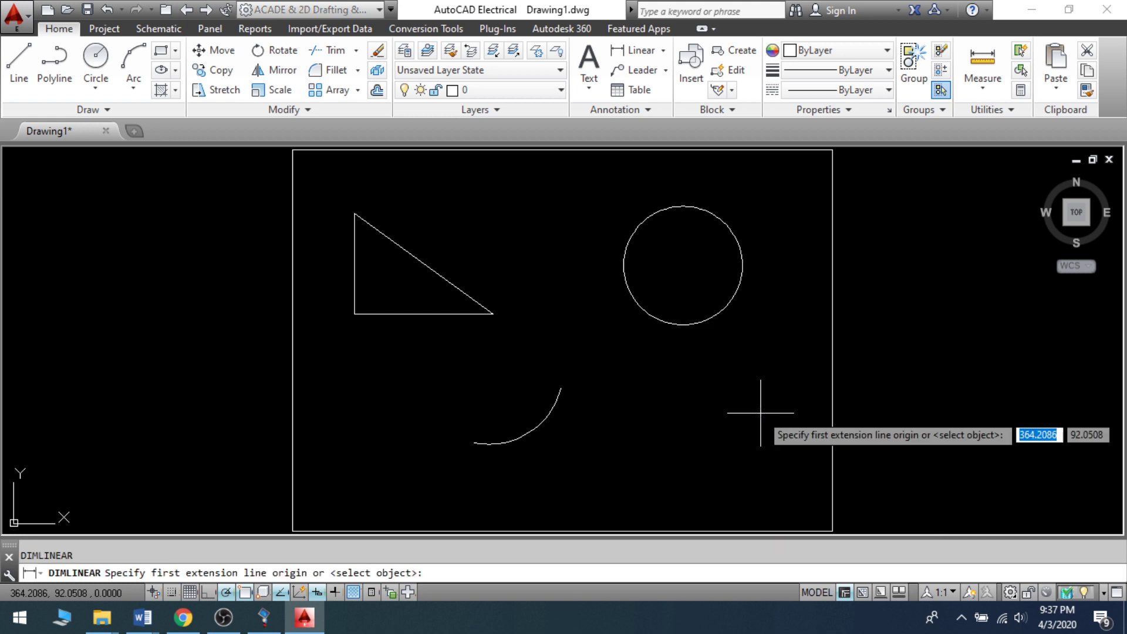
# Dimension the triangle's base as 107.9320 below it, then zoom to inspect.
pyautogui.click(354, 314)
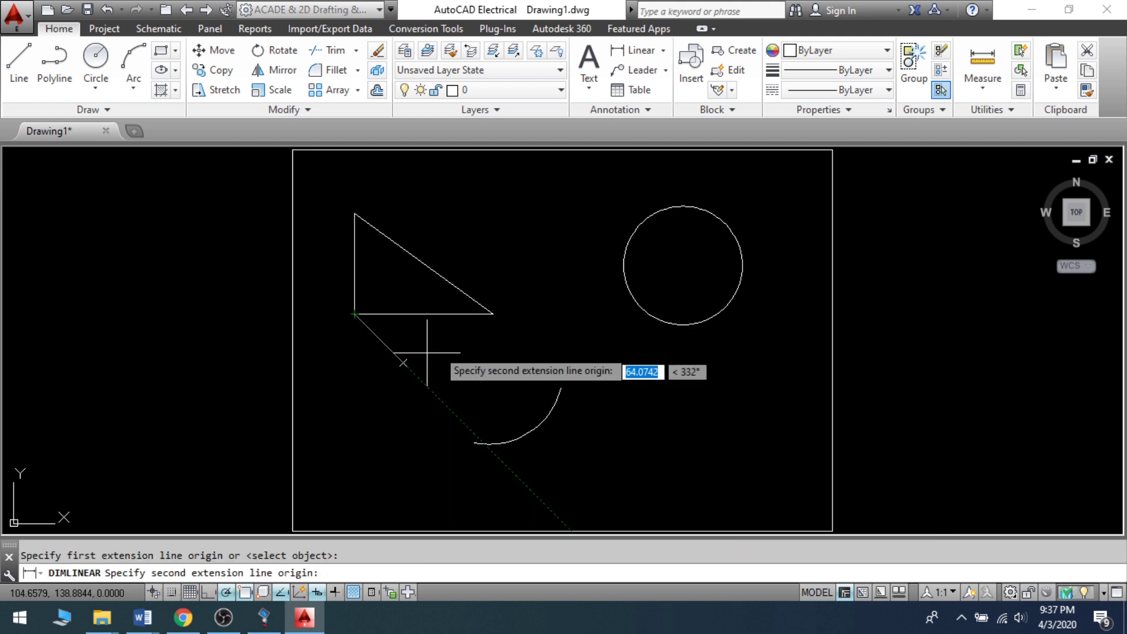
pyautogui.click(494, 314)
pyautogui.click(487, 344)
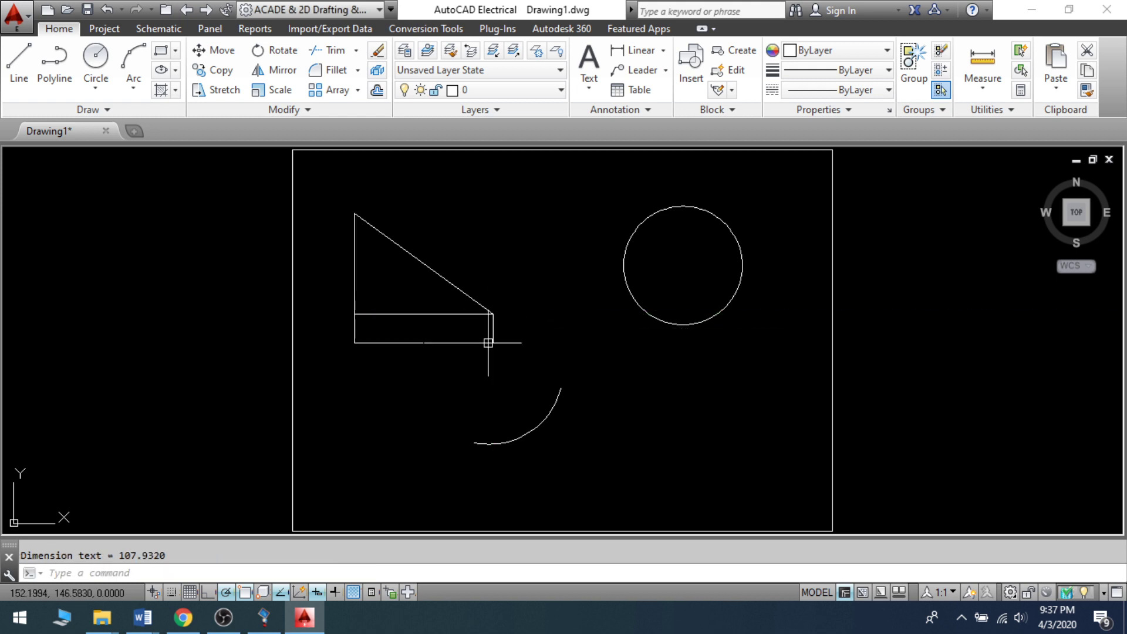
pyautogui.scroll(2, 408, 347)
pyautogui.scroll(5, 408, 347)
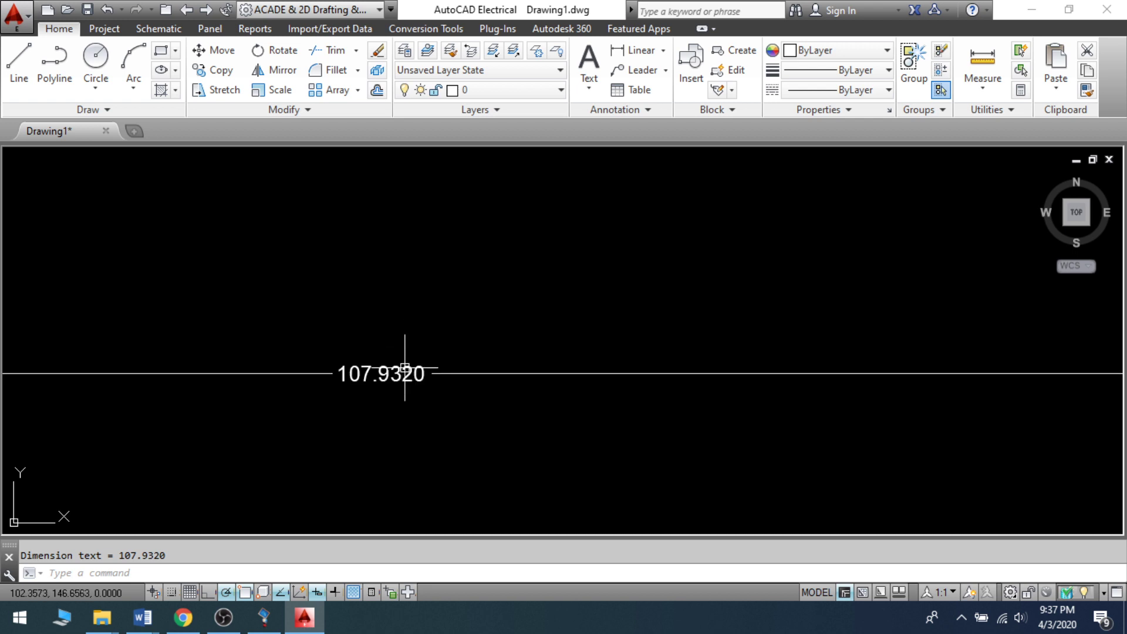
pyautogui.middleClick(359, 487)
pyautogui.middleClick(359, 487)
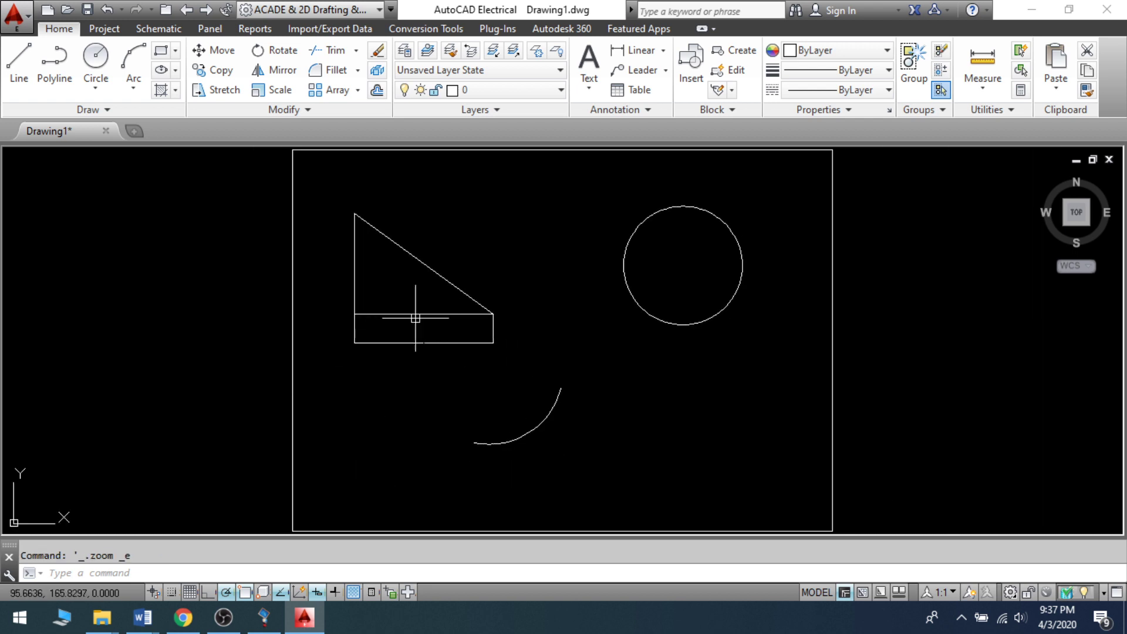
pyautogui.scroll(6, 424, 340)
pyautogui.scroll(-4, 480, 456)
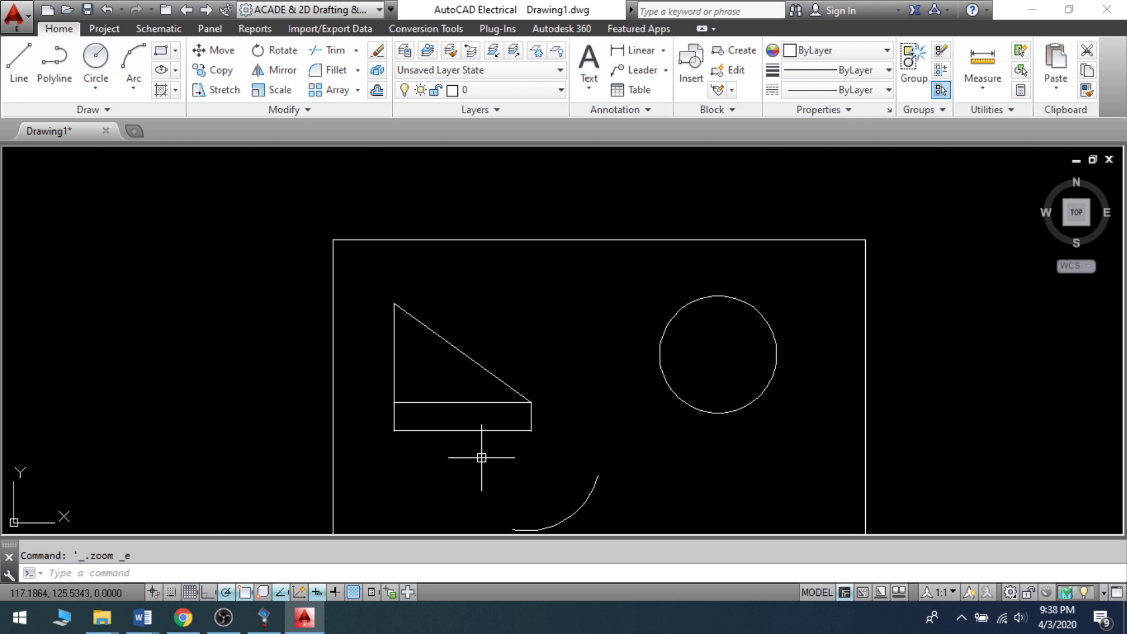
pyautogui.scroll(3, 435, 411)
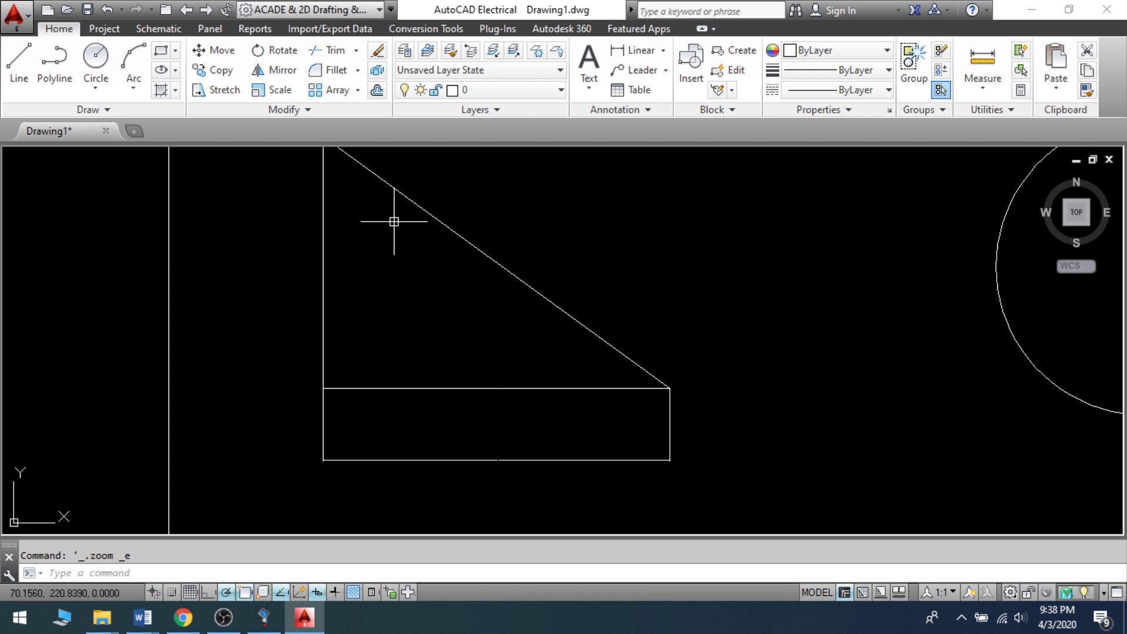
pyautogui.middleClick(763, 523)
pyautogui.middleClick(763, 523)
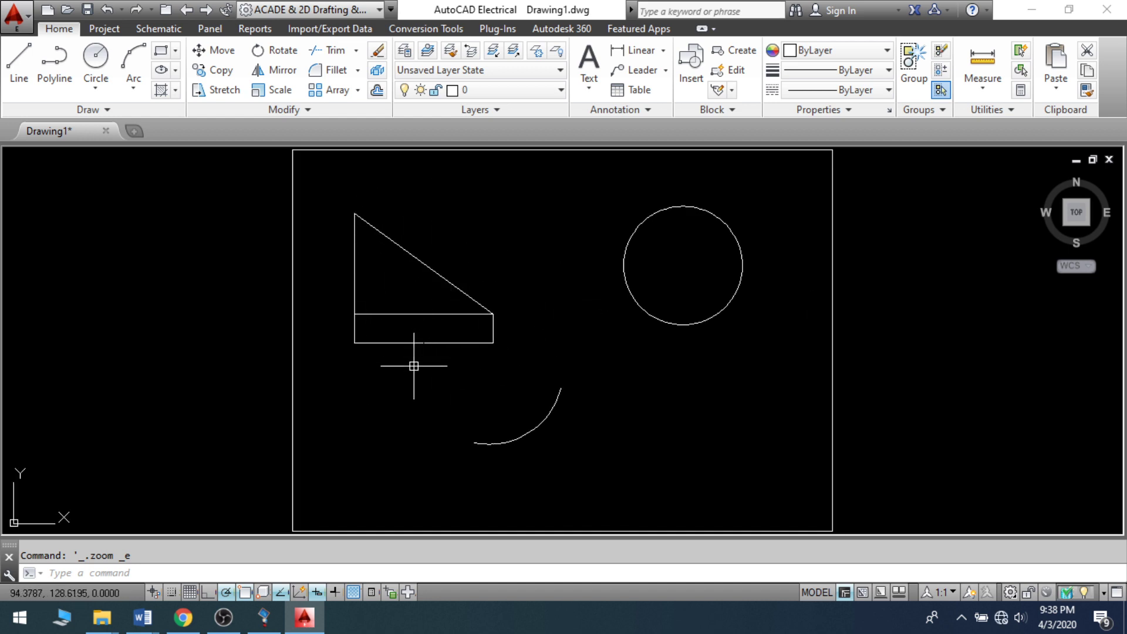
pyautogui.scroll(4, 412, 368)
pyautogui.scroll(-2, 429, 357)
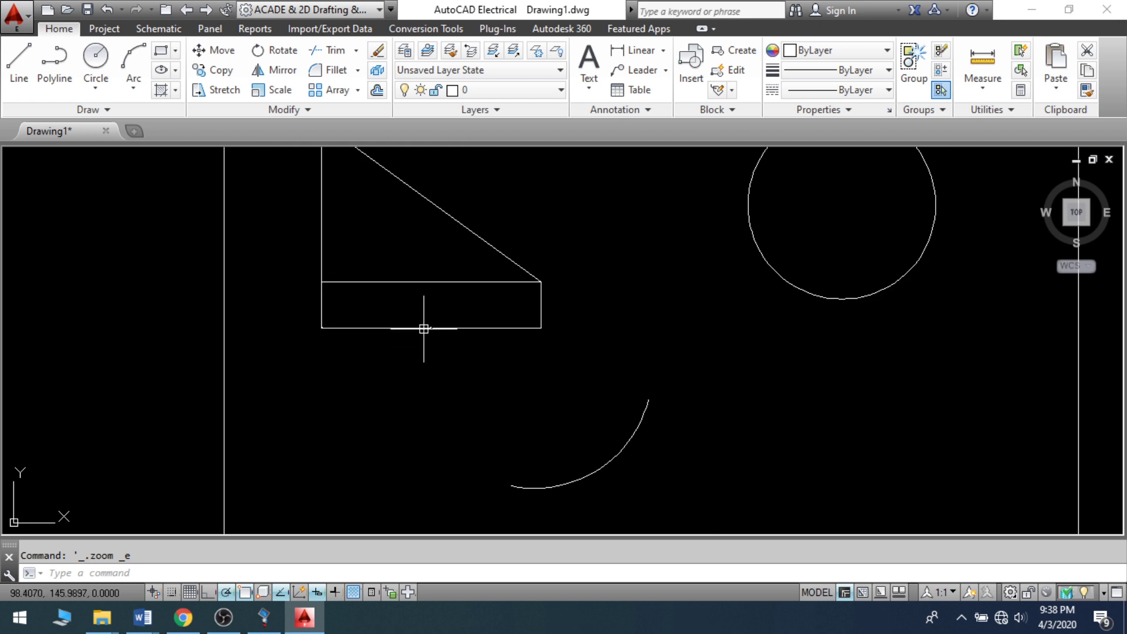
pyautogui.scroll(8, 440, 319)
pyautogui.scroll(5, 440, 306)
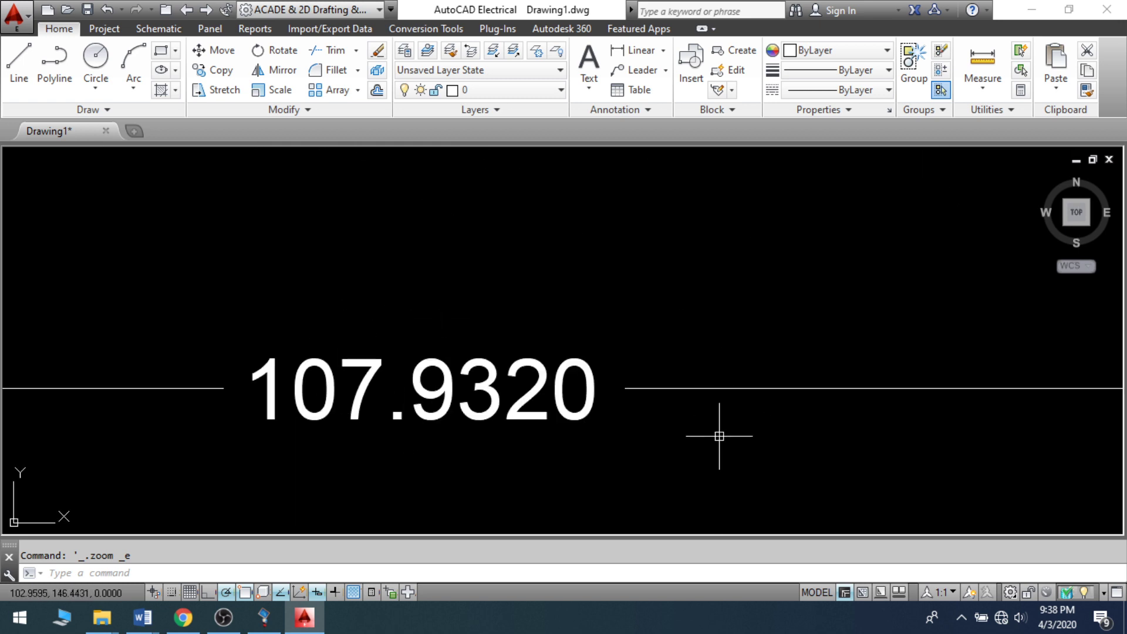
pyautogui.scroll(-2, 530, 259)
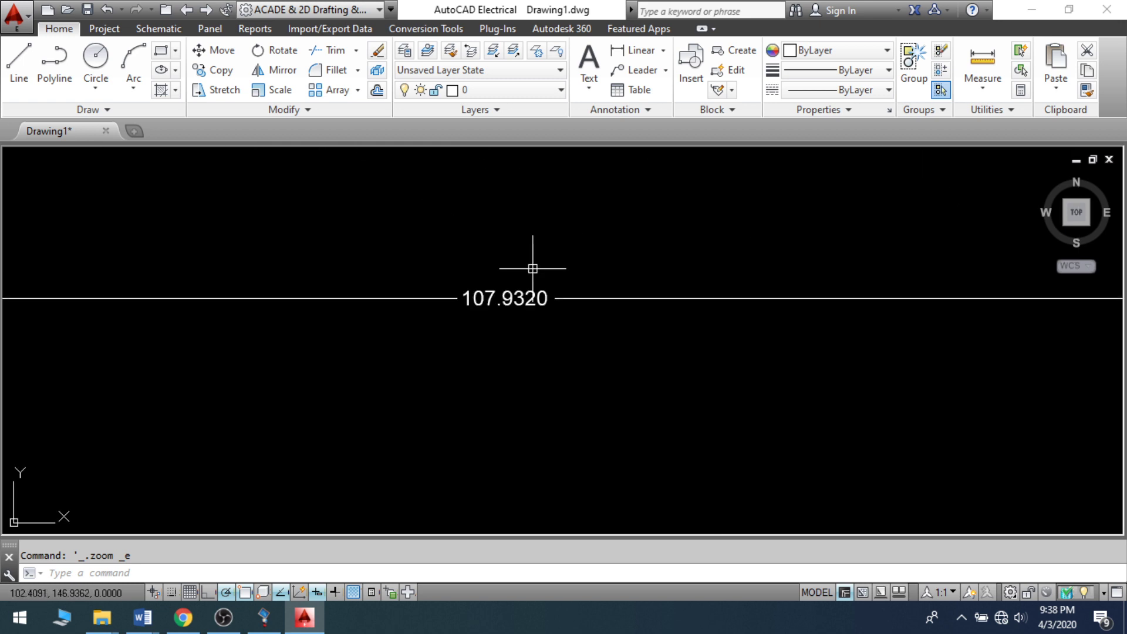
pyautogui.scroll(-5, 488, 353)
pyautogui.scroll(-5, 394, 335)
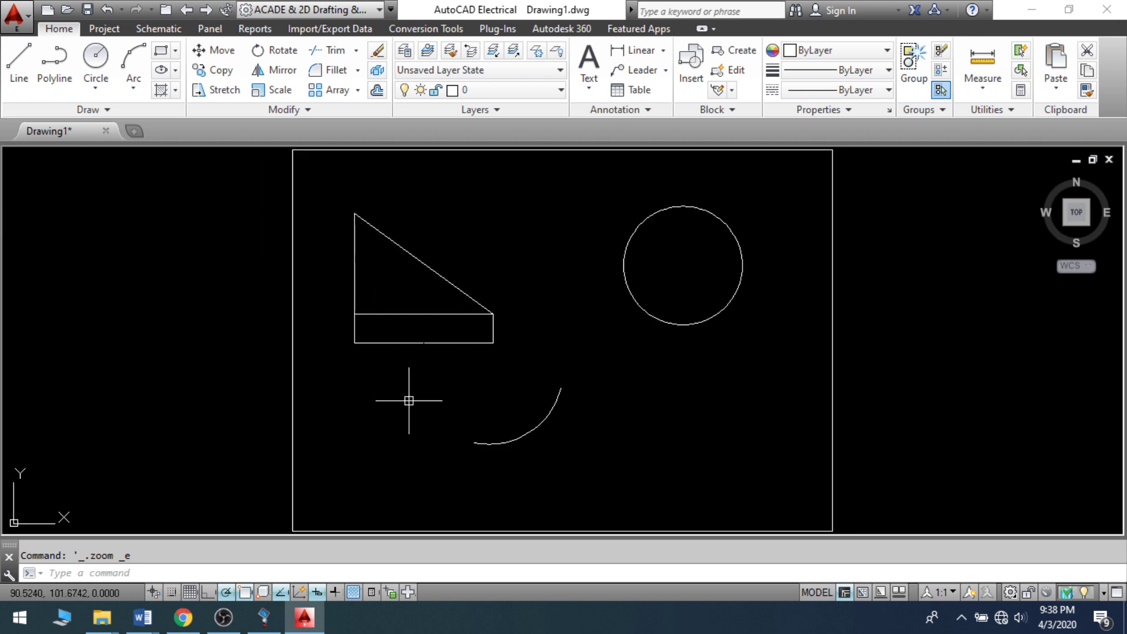
# Open the Dimension Style Manager and edit the Standard style's Lines settings.
pyautogui.write('d')
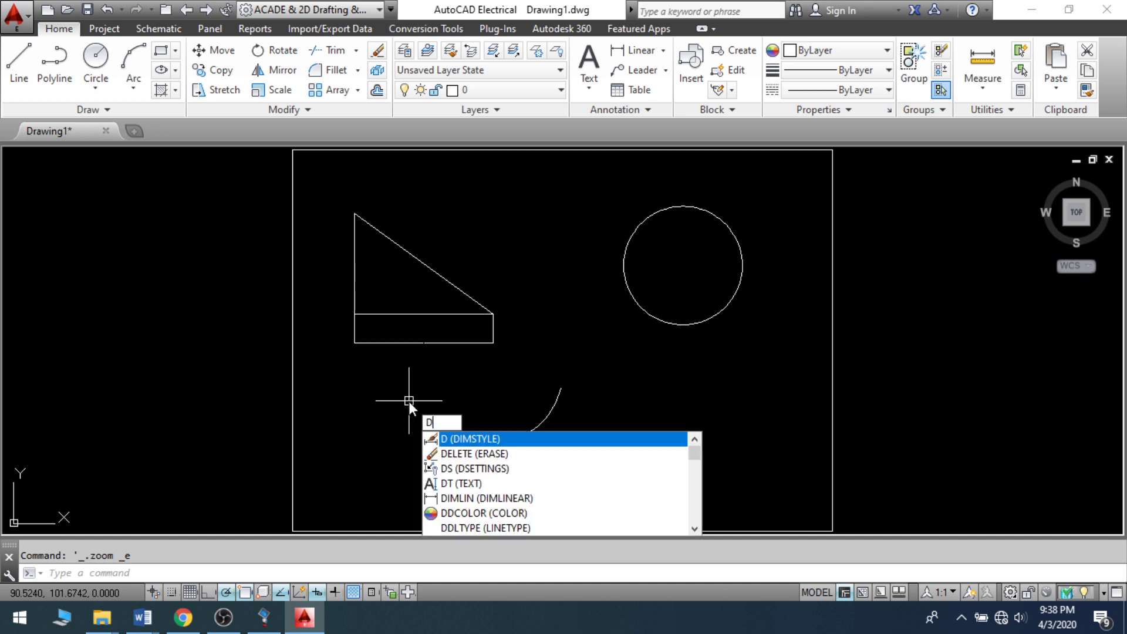
pyautogui.press('Return')
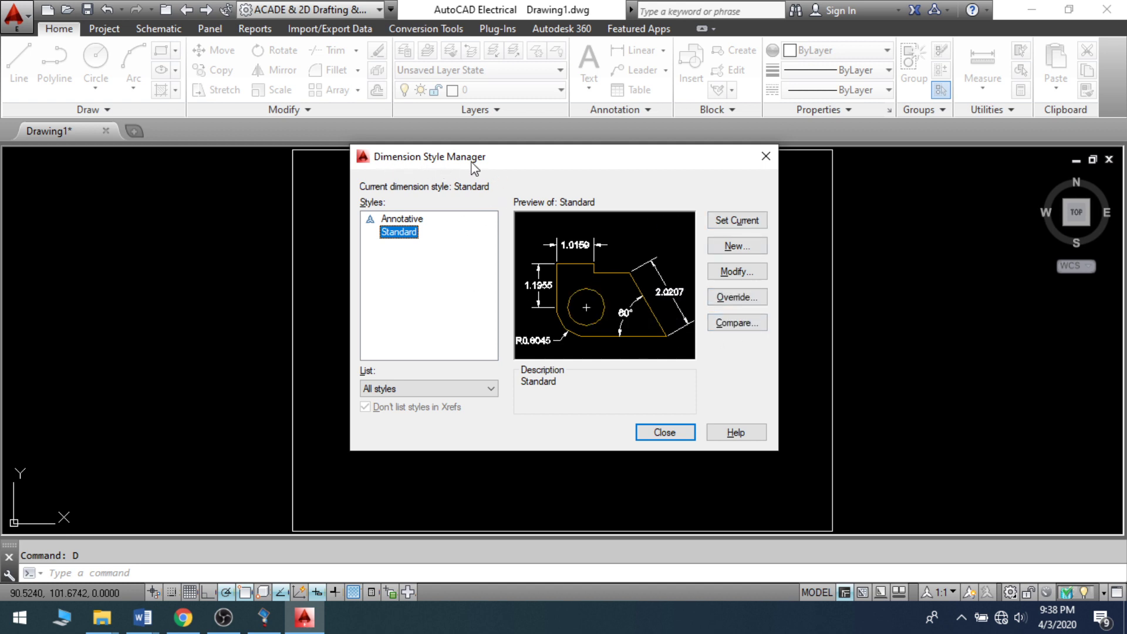
pyautogui.click(747, 271)
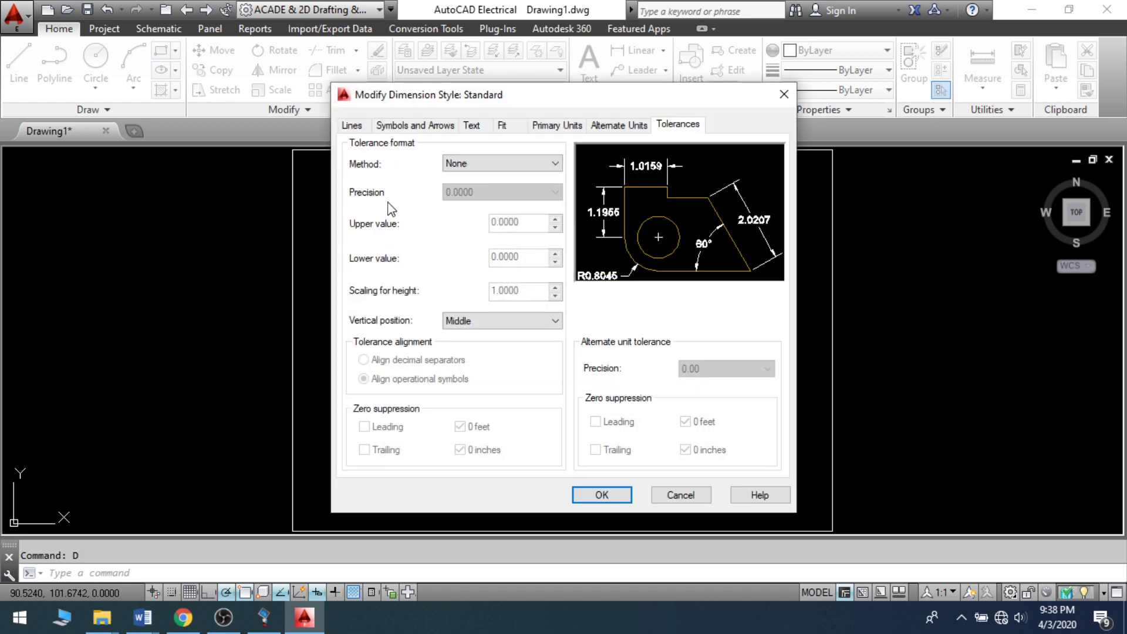
pyautogui.click(352, 125)
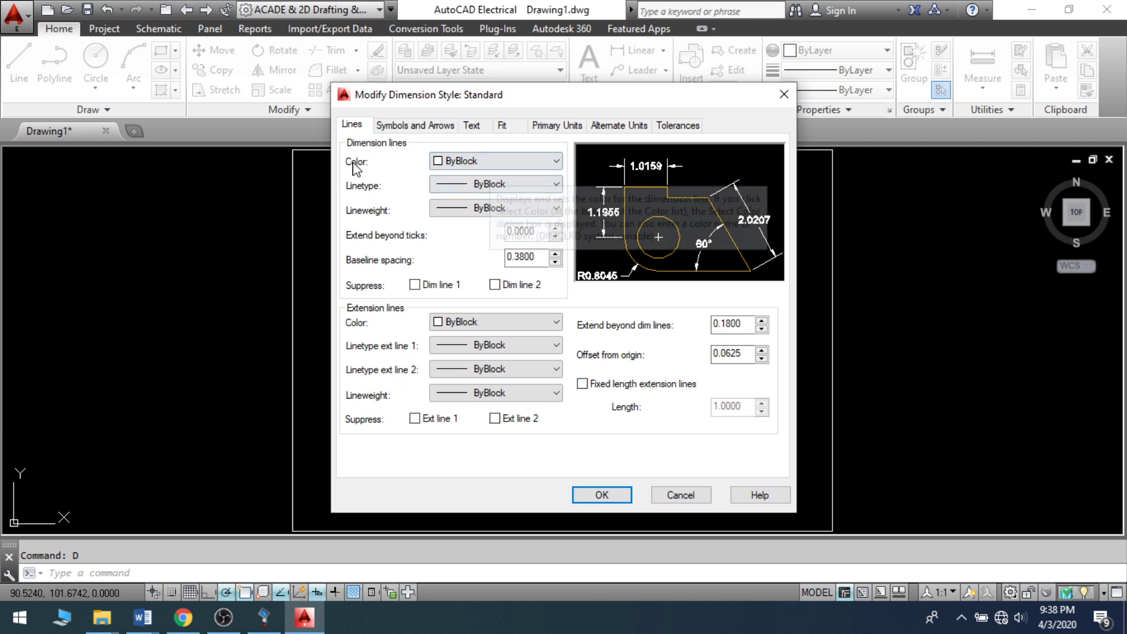
# Make dimension lines Yellow and extension lines Cyan, keeping linetype and lineweight ByBlock.
pyautogui.click(536, 159)
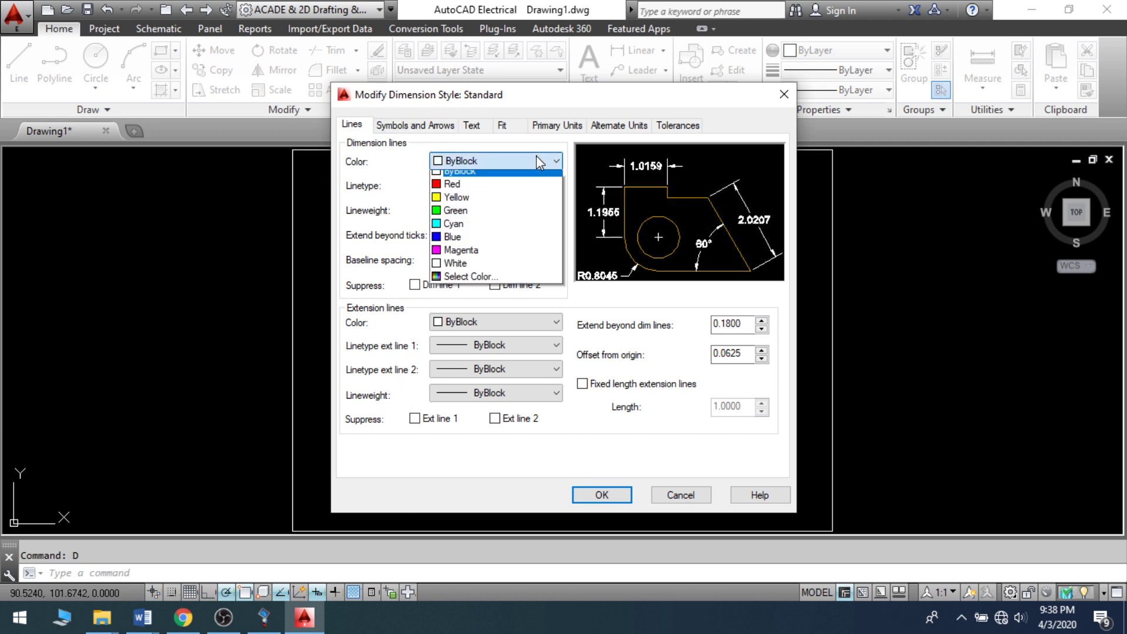
pyautogui.click(515, 217)
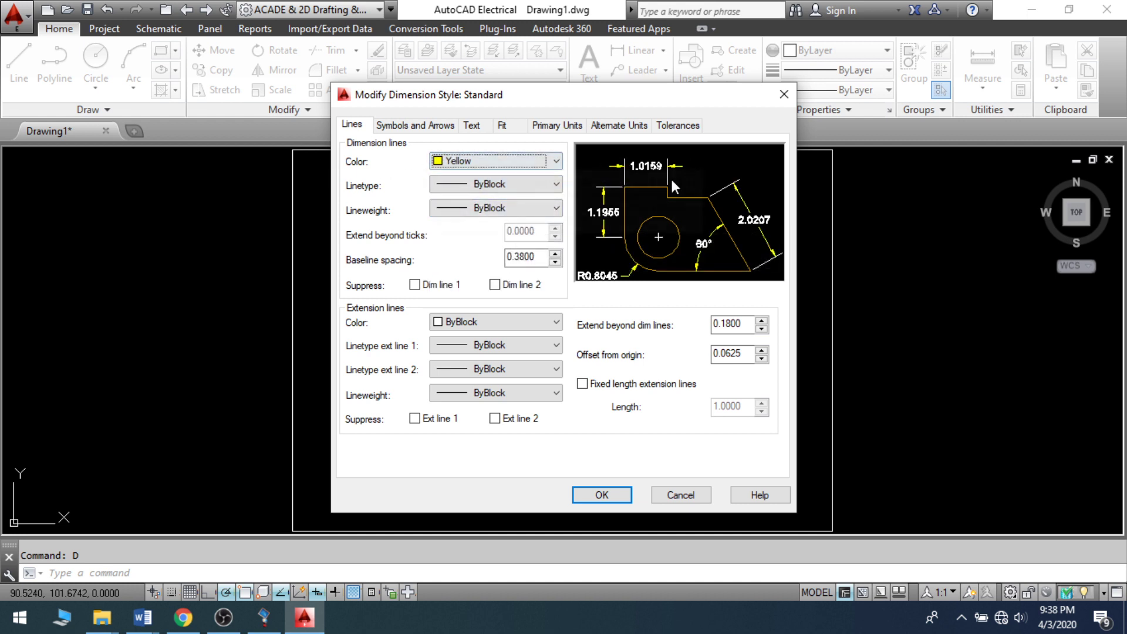
pyautogui.click(553, 322)
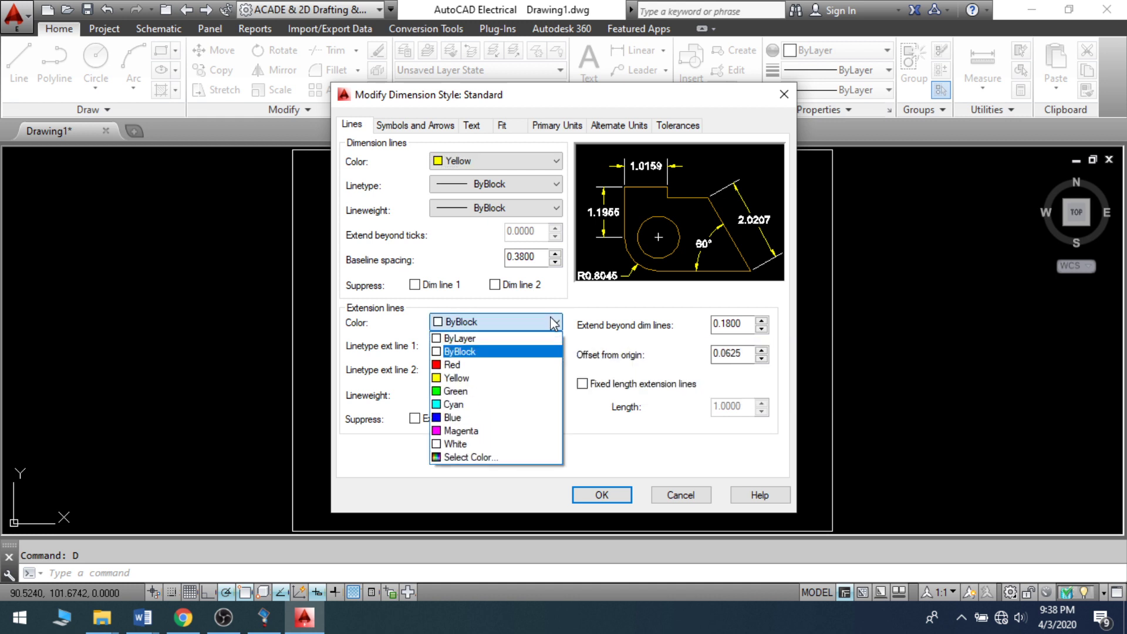
pyautogui.click(517, 405)
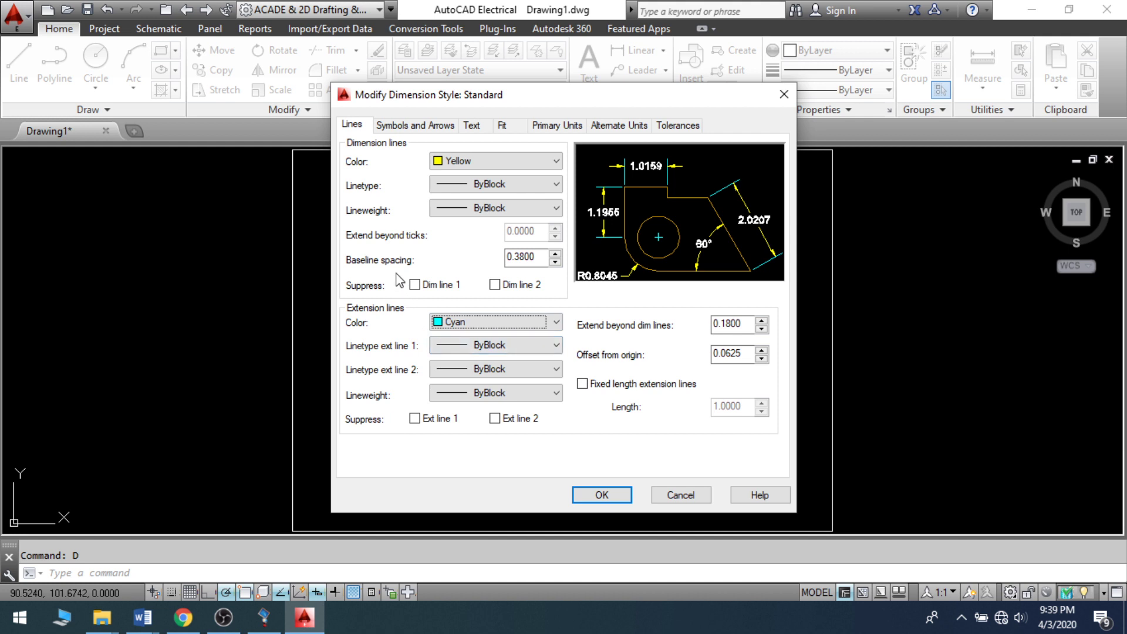
pyautogui.click(504, 184)
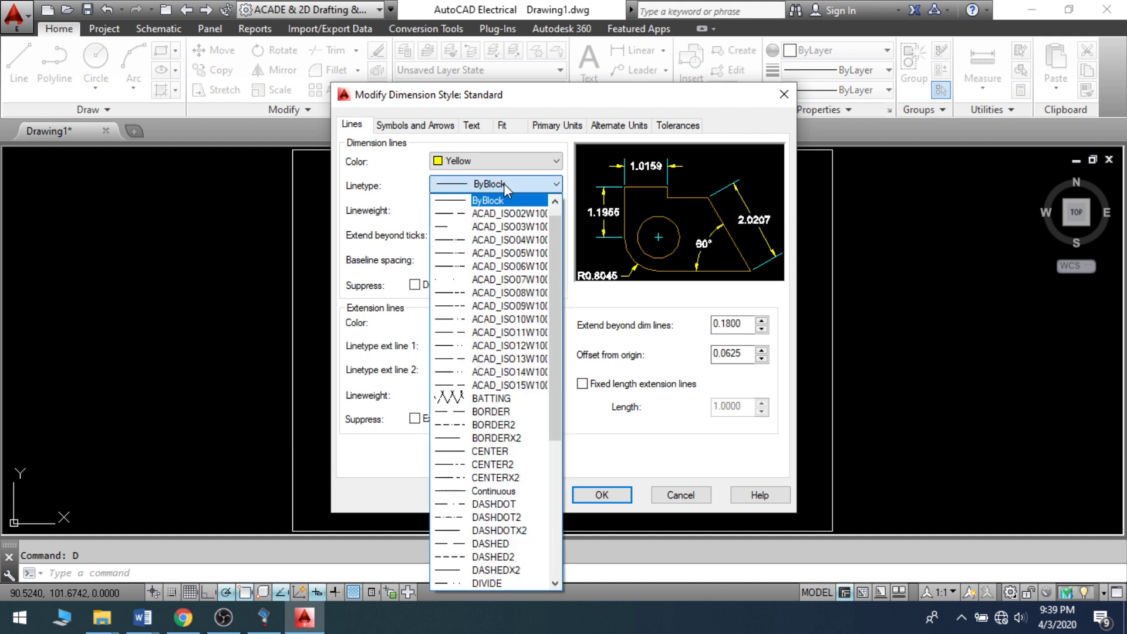
pyautogui.click(504, 183)
pyautogui.click(531, 210)
pyautogui.click(530, 213)
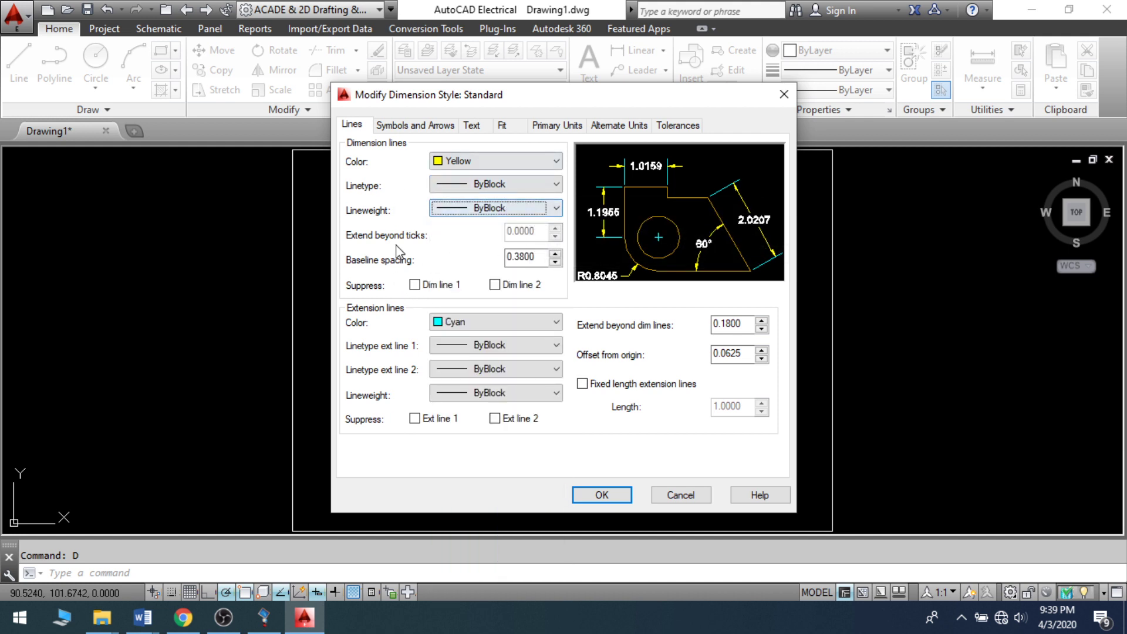
pyautogui.click(415, 126)
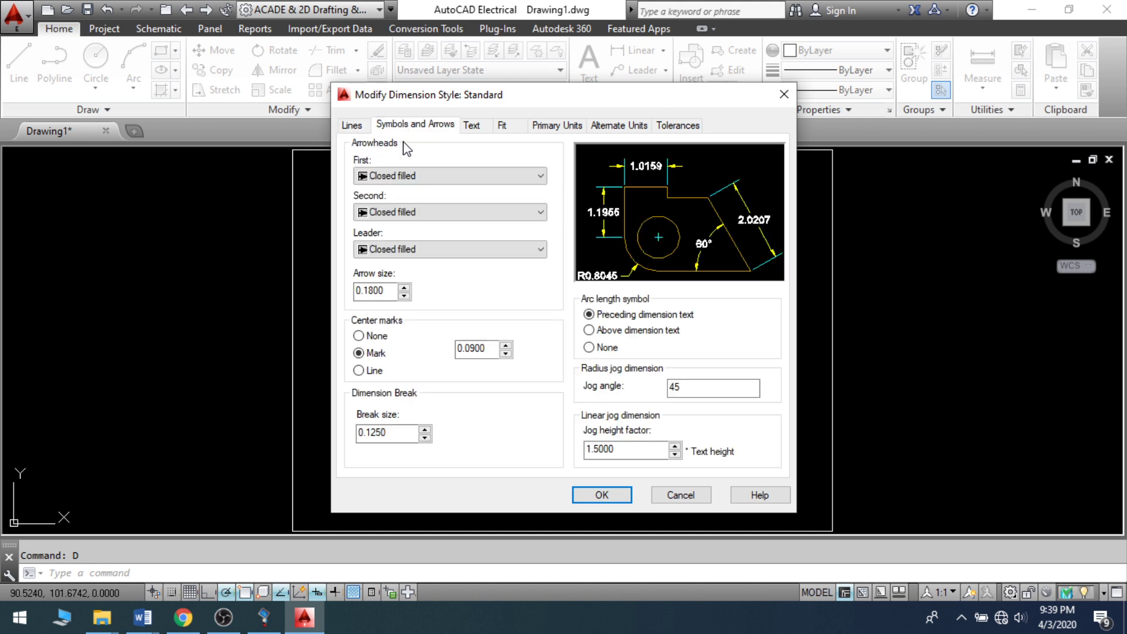
# Set the Standard style's arrow size to 6 and text height to 6.
pyautogui.moveTo(386, 294); pyautogui.dragTo(360, 294)
pyautogui.write('6')
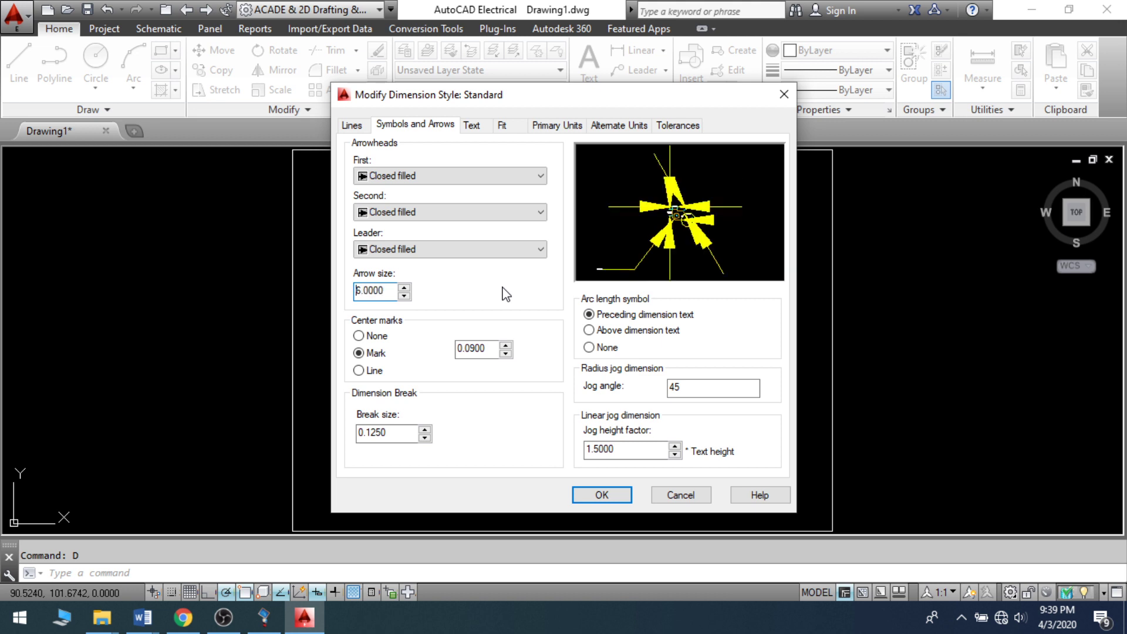
pyautogui.click(475, 134)
pyautogui.moveTo(545, 243); pyautogui.dragTo(422, 247)
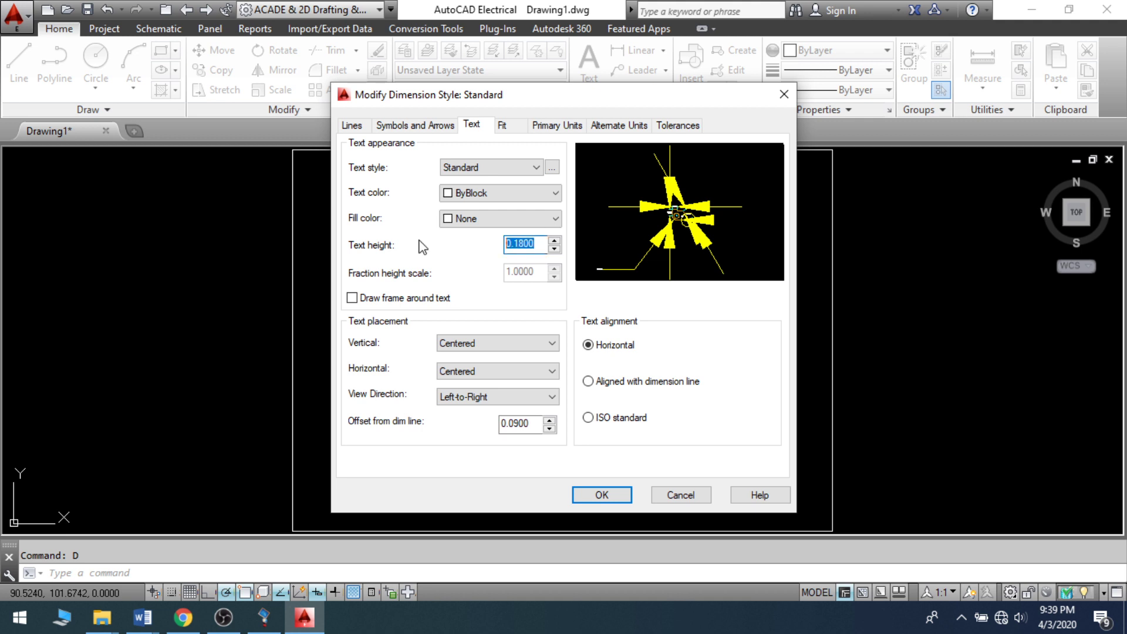
pyautogui.write('6')
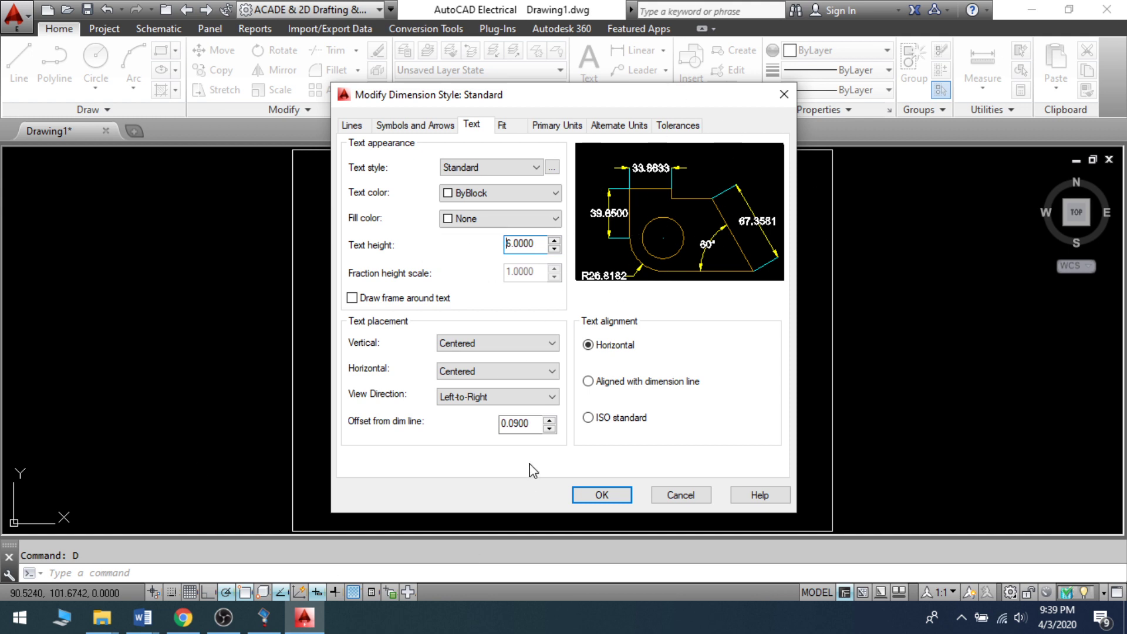
# Try Above and Outside vertical text placement, then leave it Centered.
pyautogui.click(540, 350)
pyautogui.click(531, 370)
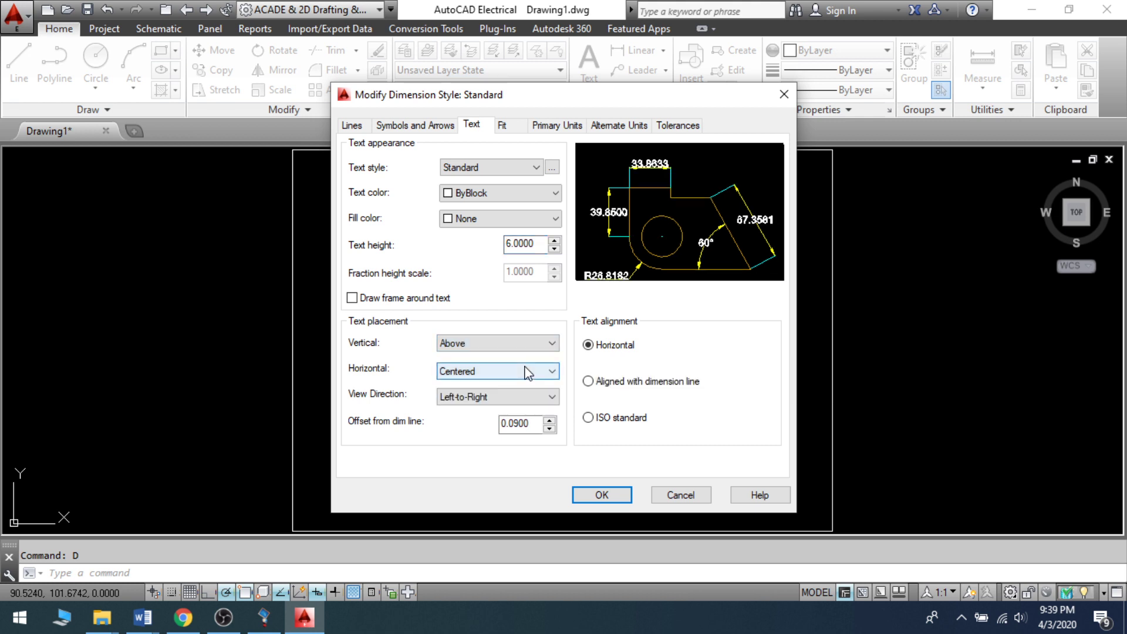
pyautogui.click(522, 345)
pyautogui.click(521, 384)
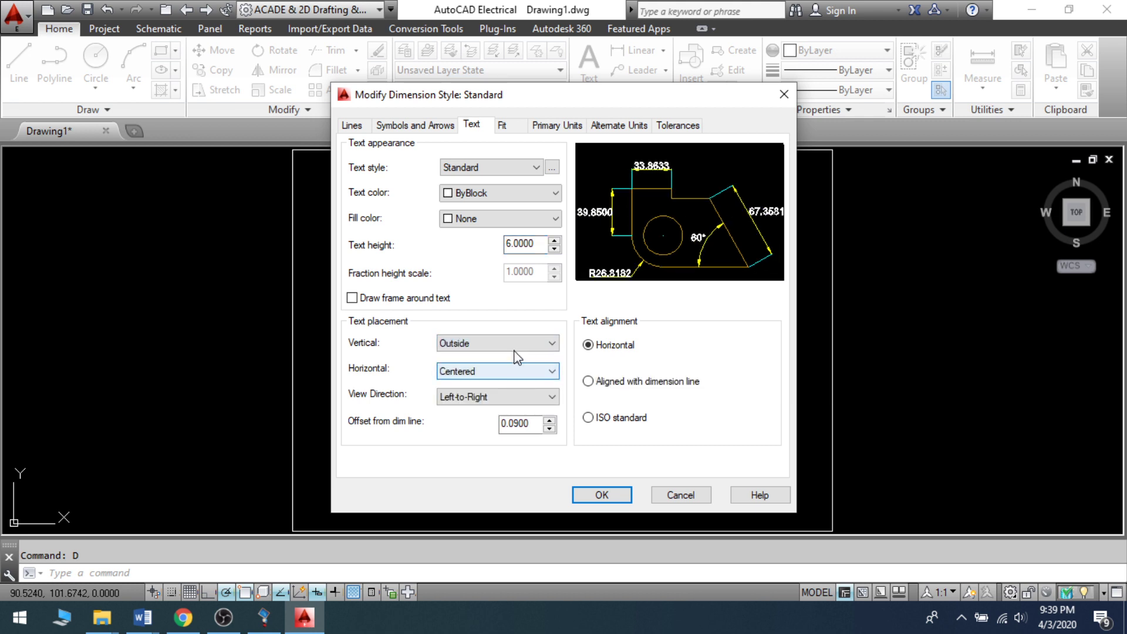
pyautogui.click(515, 346)
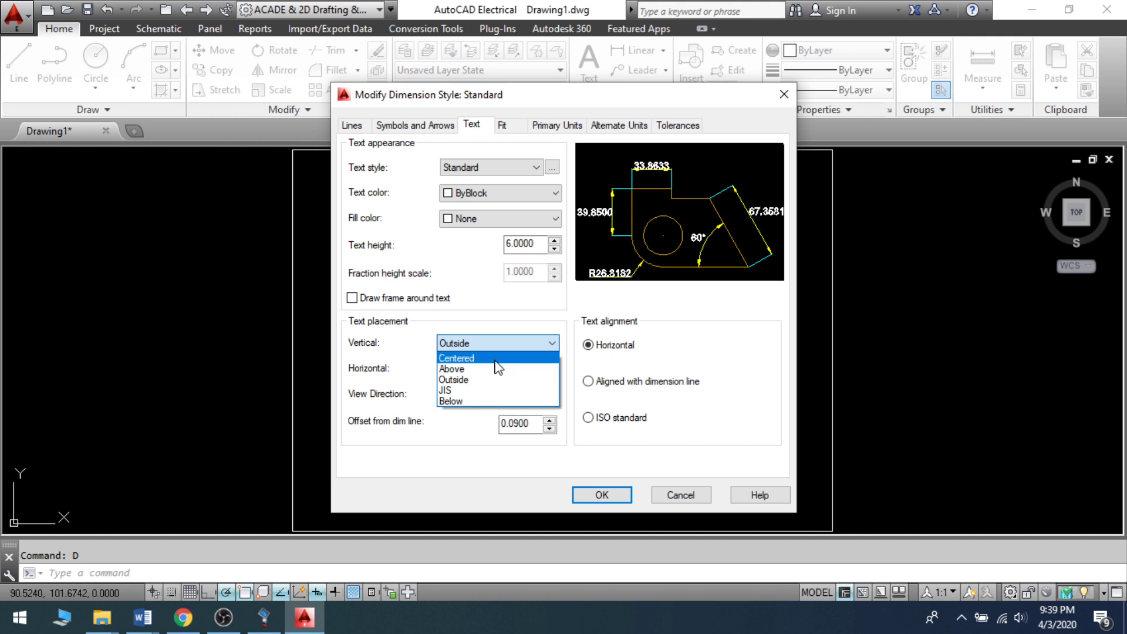
pyautogui.click(498, 358)
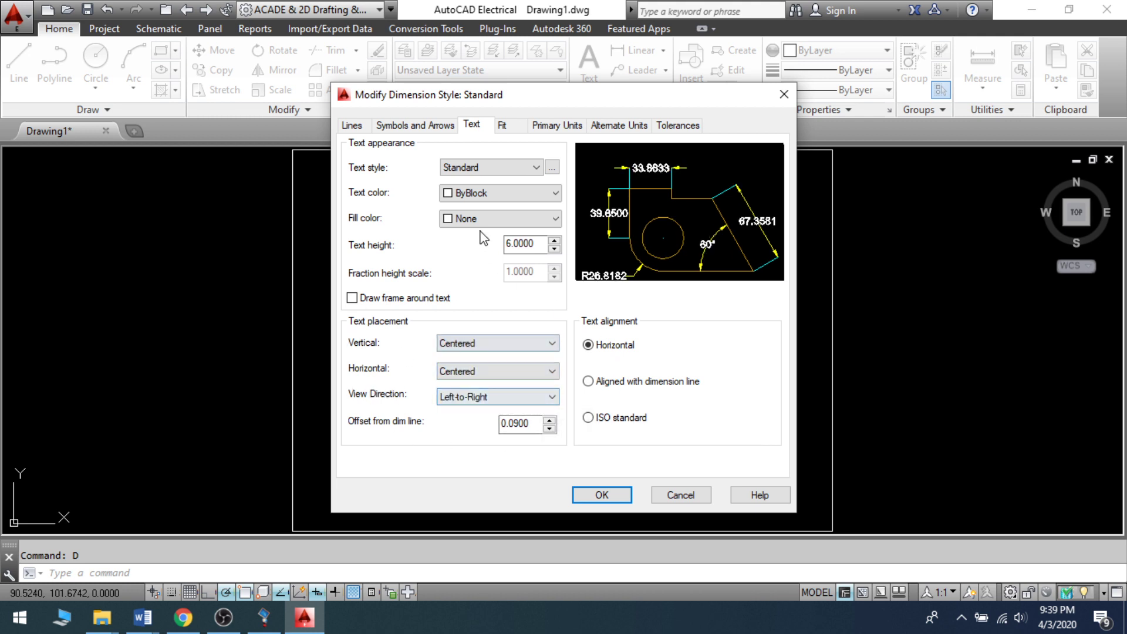
pyautogui.click(504, 125)
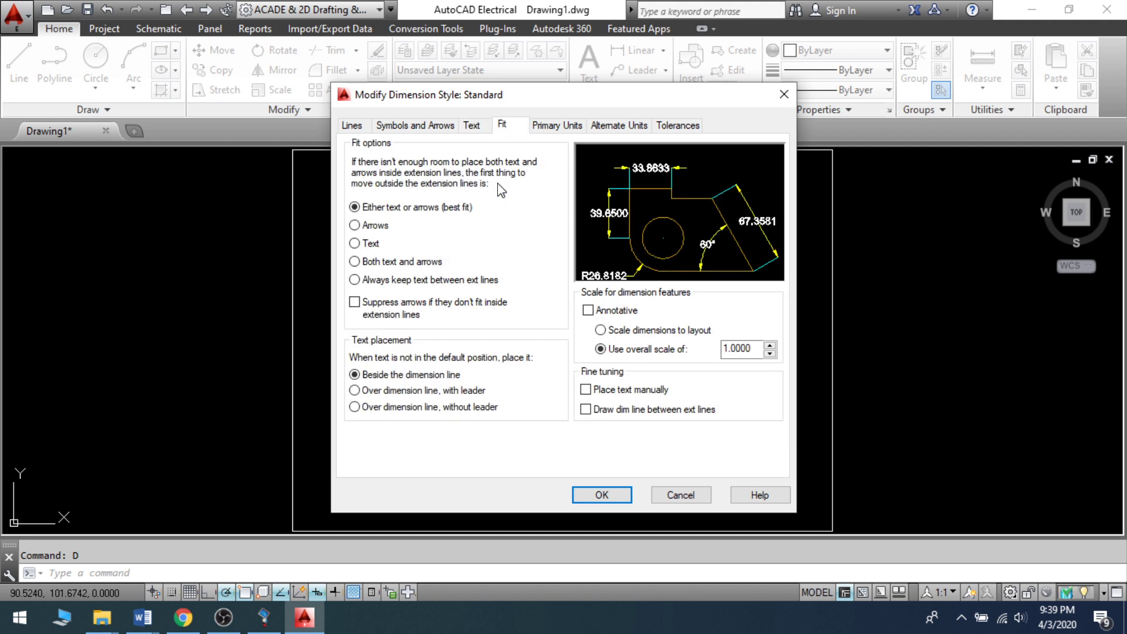
# Set primary units precision for linear dimensions to 0.00.
pyautogui.click(573, 125)
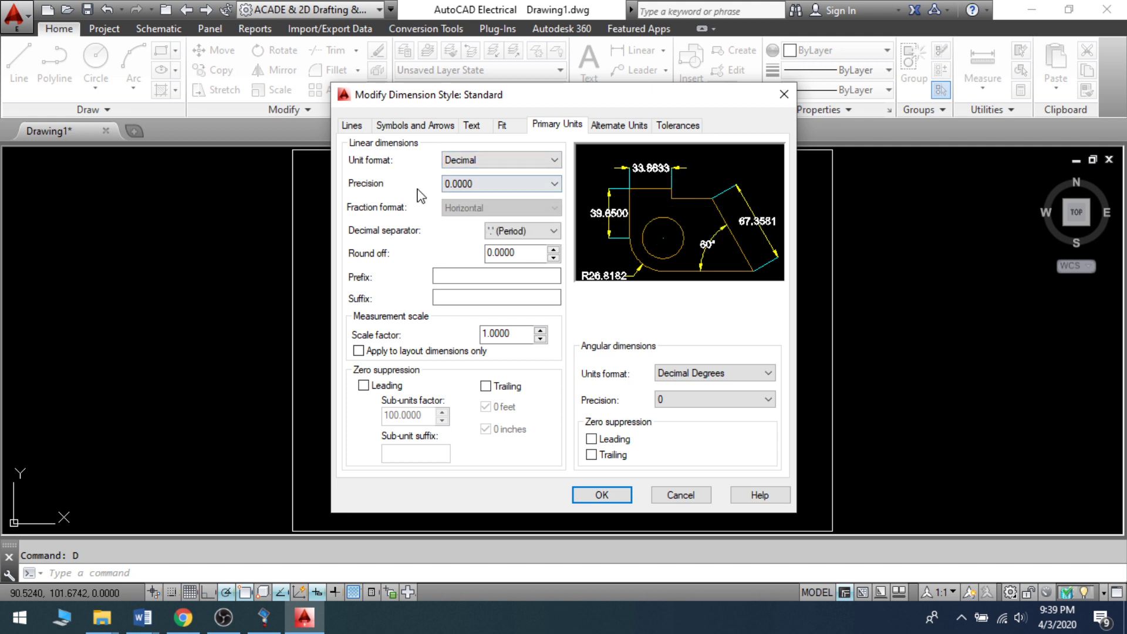
pyautogui.click(514, 184)
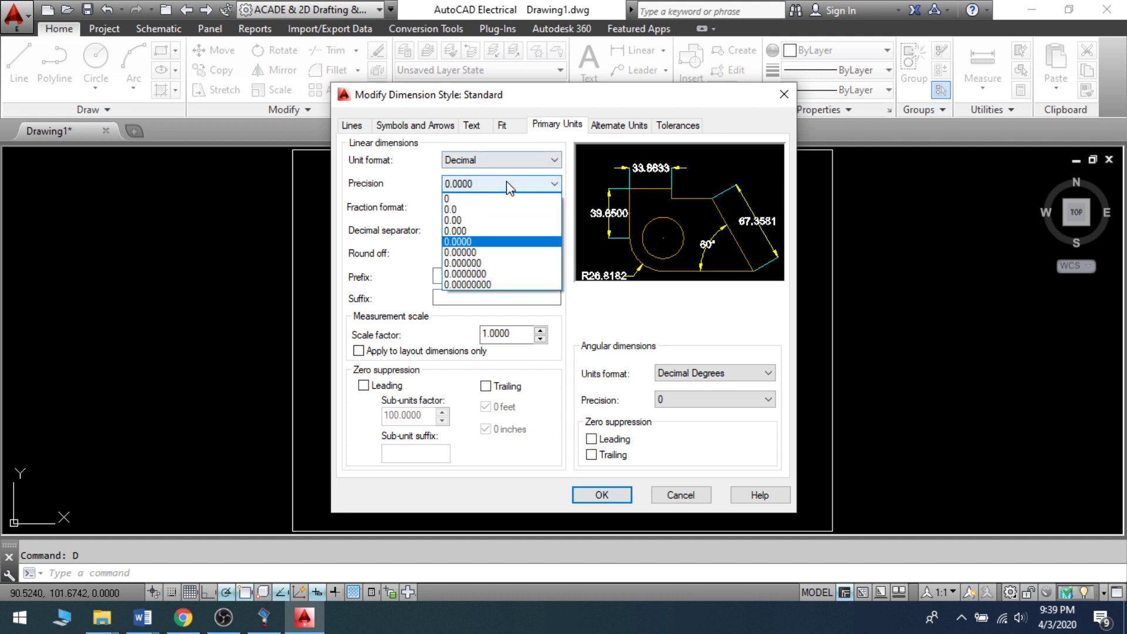
pyautogui.click(501, 221)
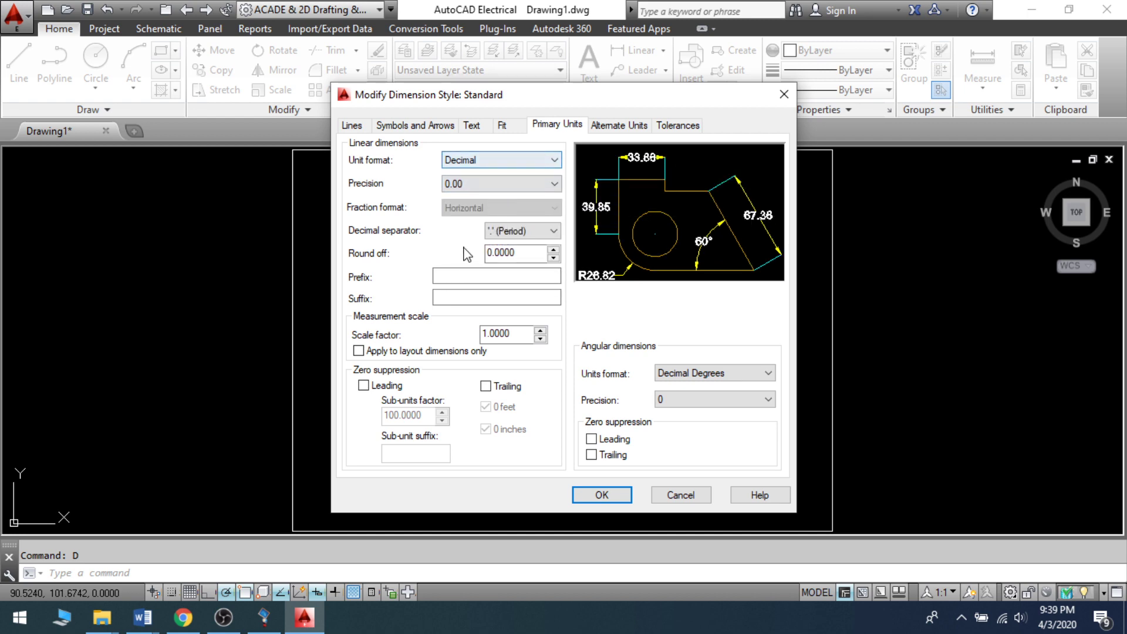
# Save the style changes, make Standard current, and close the Dimension Style Manager.
pyautogui.click(614, 126)
pyautogui.click(676, 126)
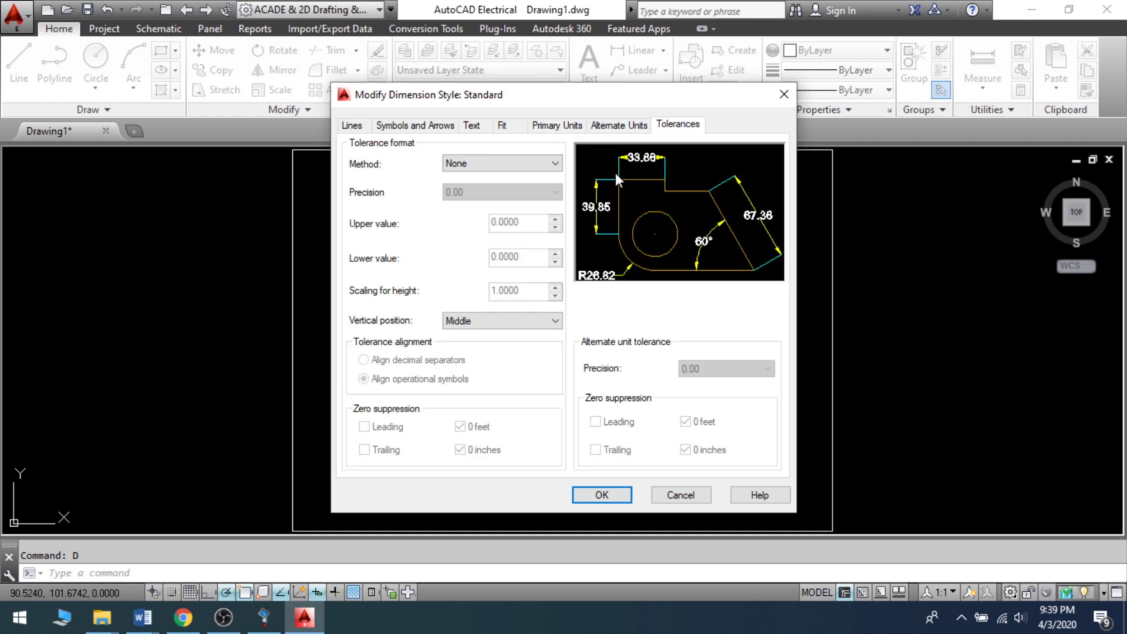
pyautogui.click(575, 500)
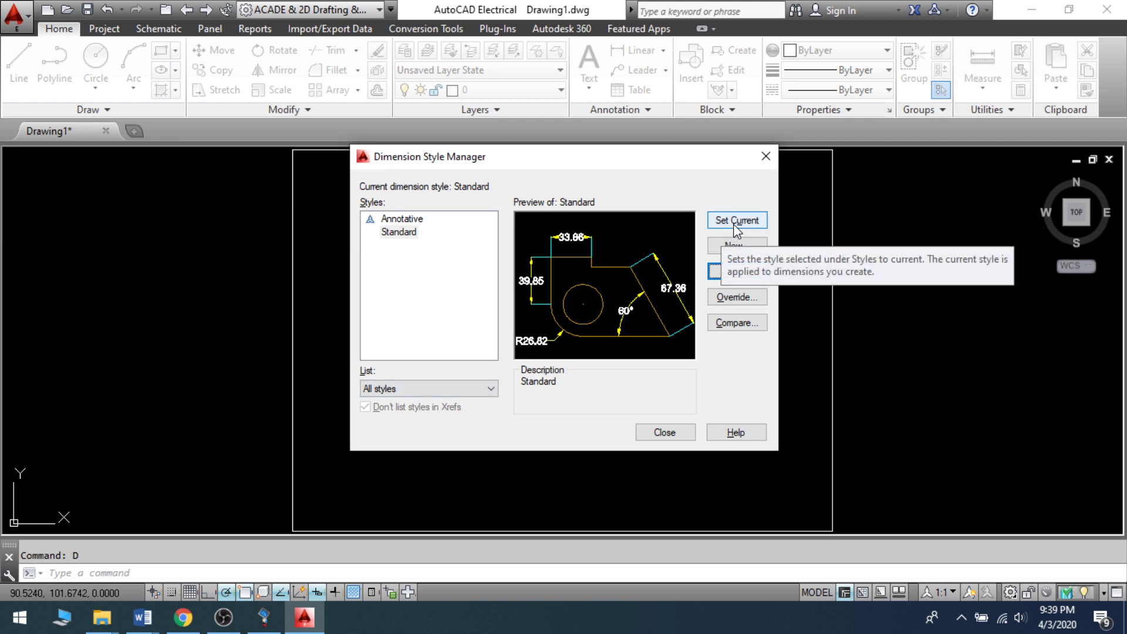
pyautogui.click(737, 227)
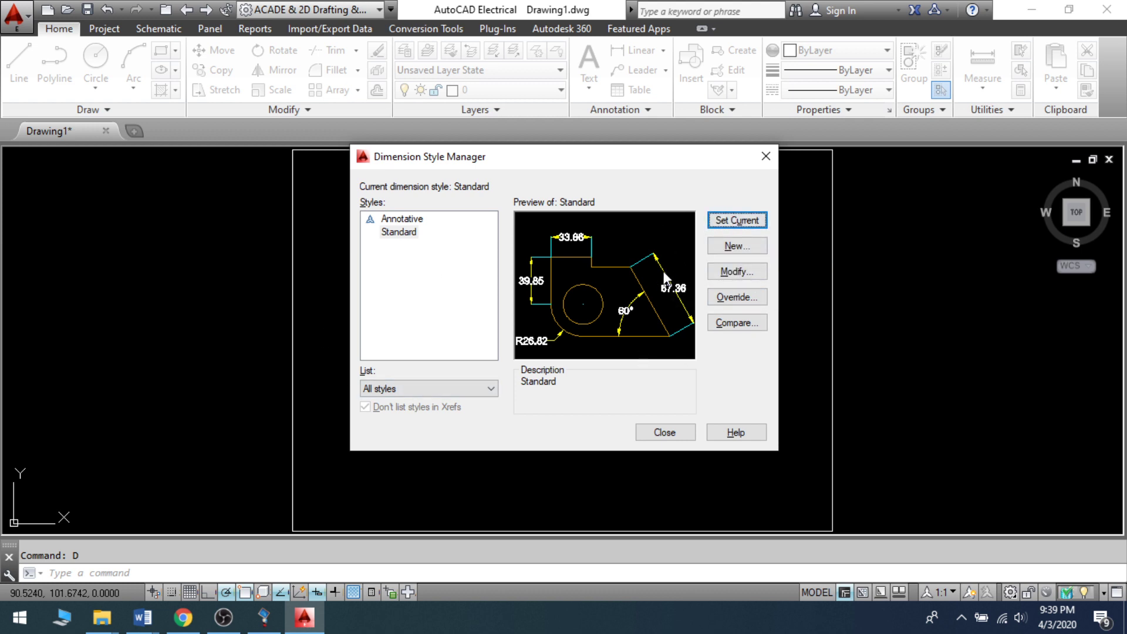
pyautogui.click(665, 433)
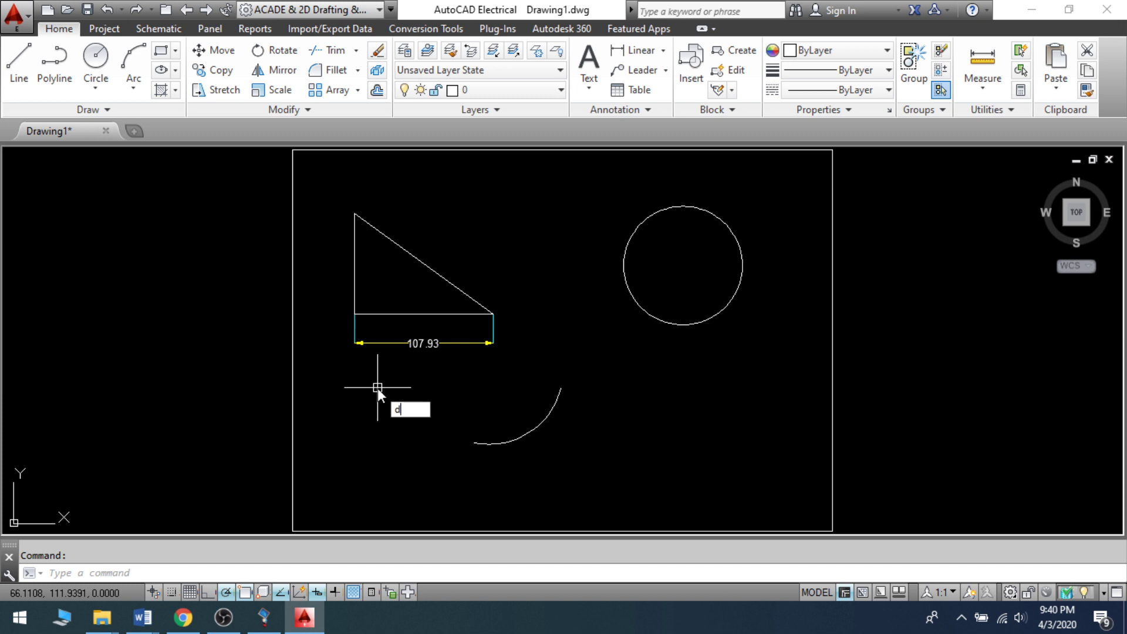
# Add a vertical 78.27 linear dimension from the triangle's top to lower-left corner, placed left.
pyautogui.write('li')
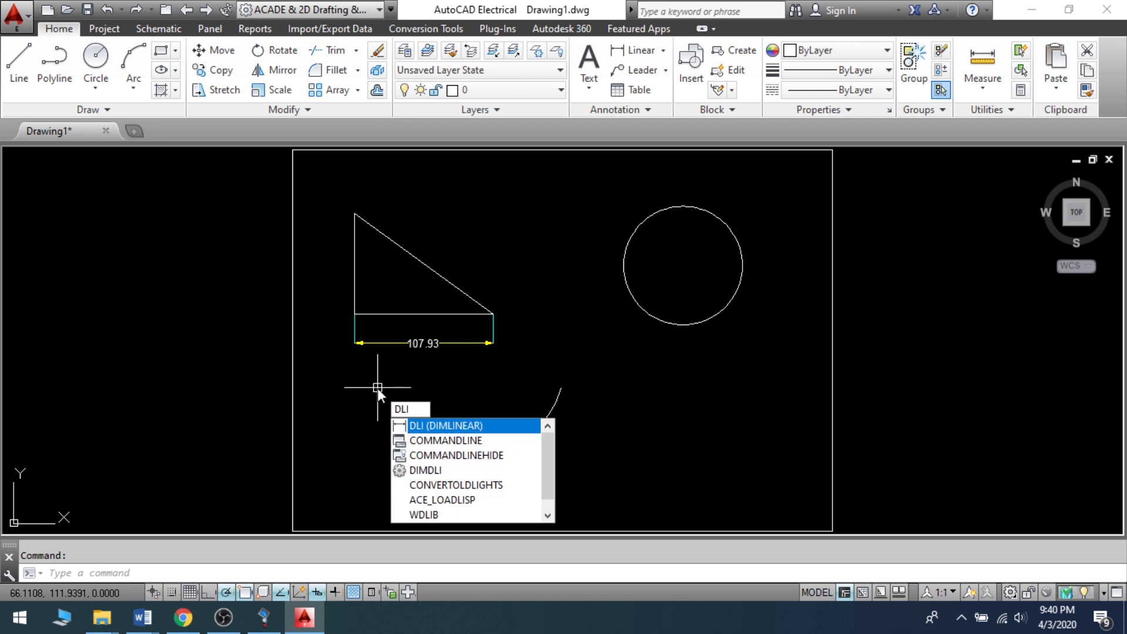
pyautogui.press('Return')
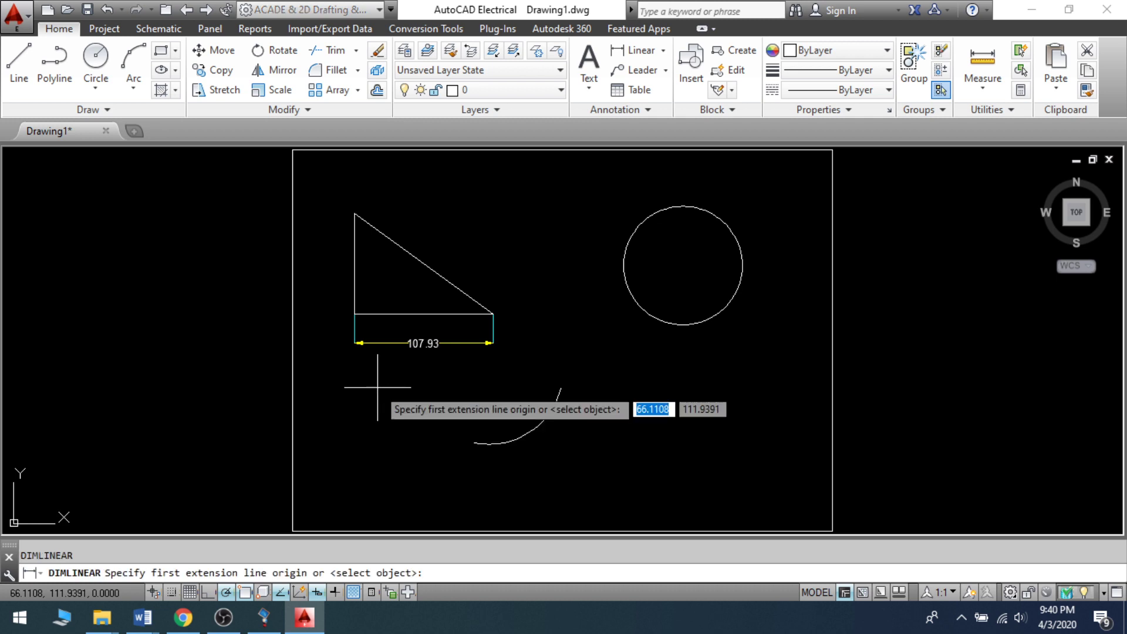
pyautogui.click(355, 215)
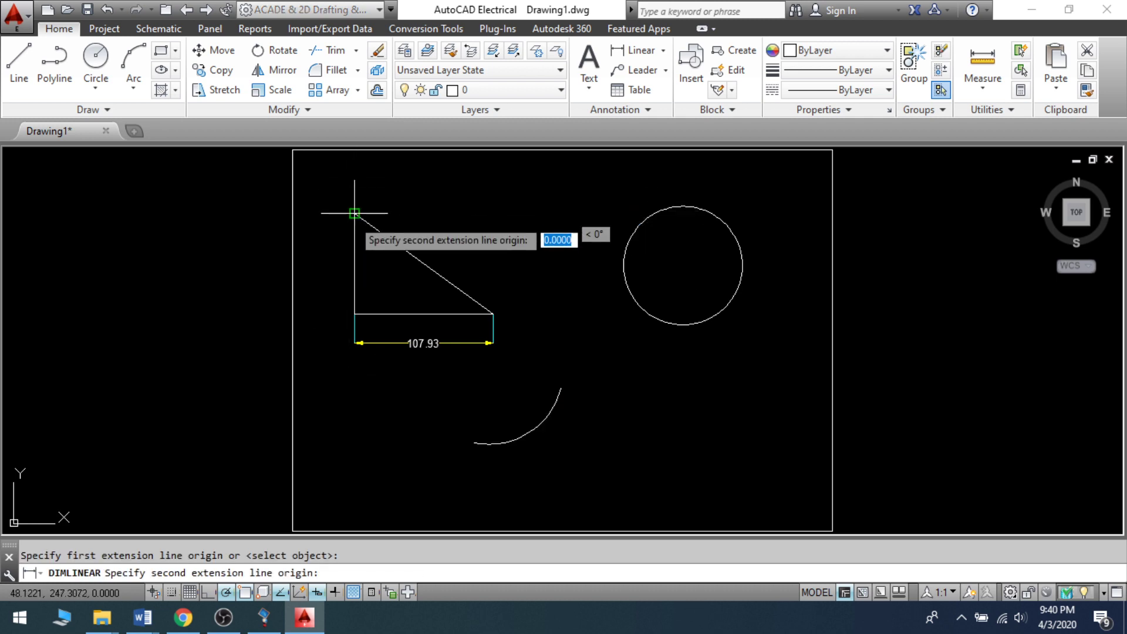
pyautogui.click(355, 314)
pyautogui.click(318, 278)
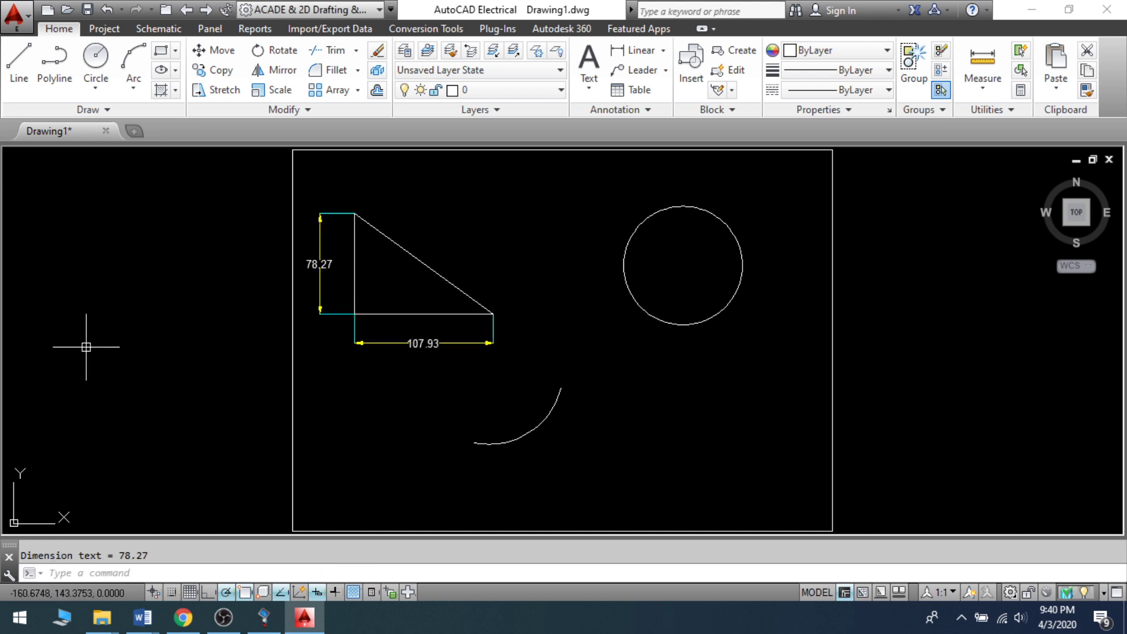
pyautogui.write('al')
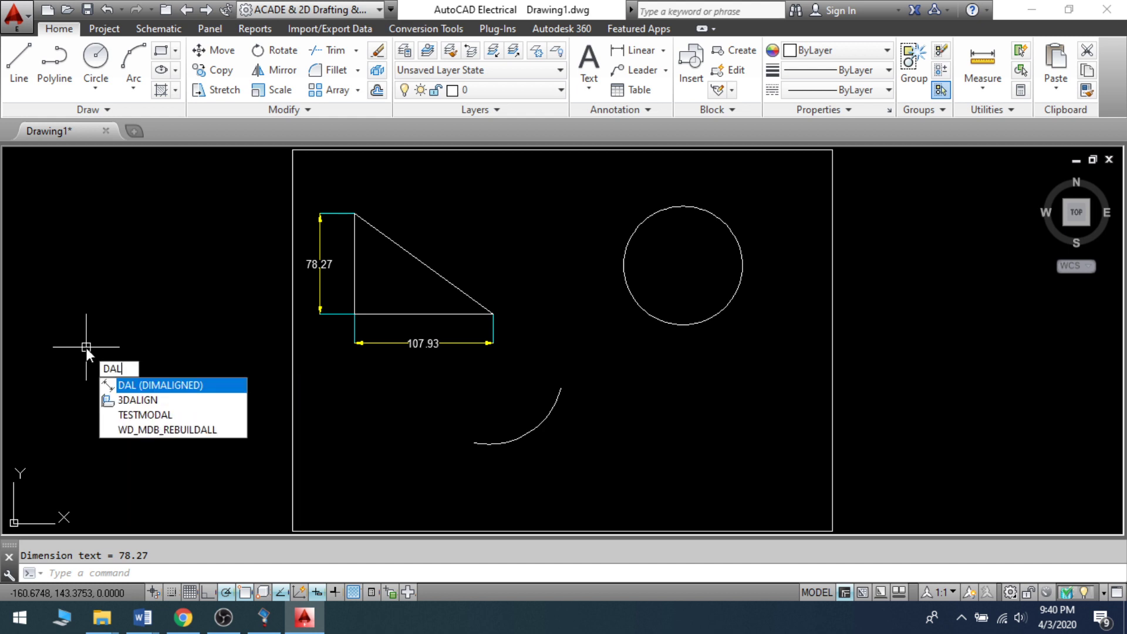
# Add an aligned 133.32 dimension along the triangle's sloped side.
pyautogui.press('Return')
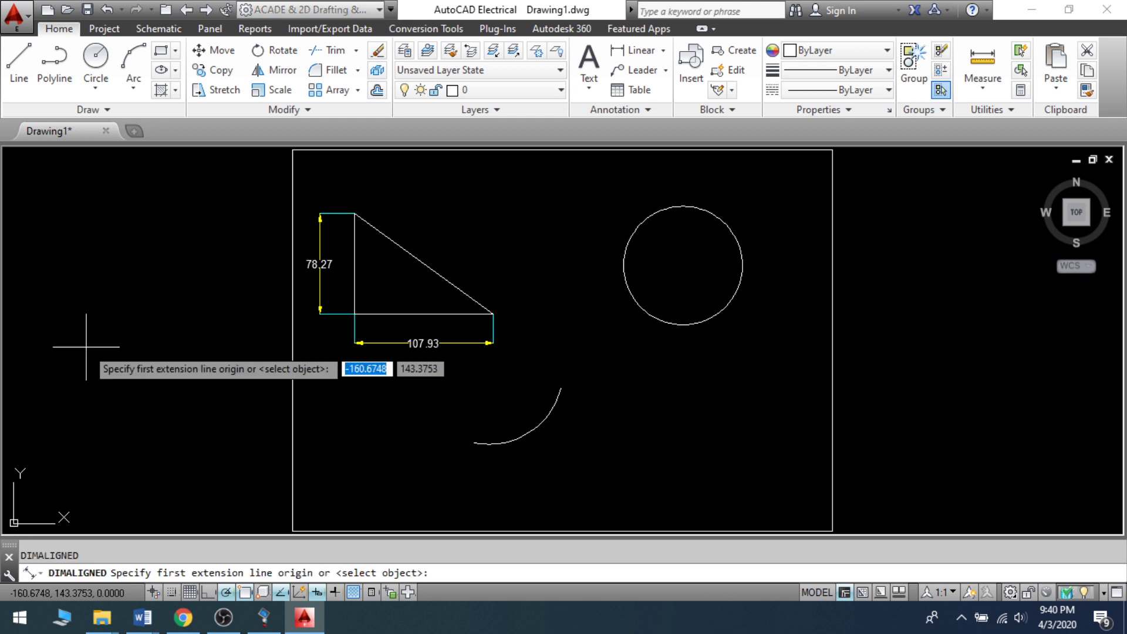
pyautogui.click(355, 213)
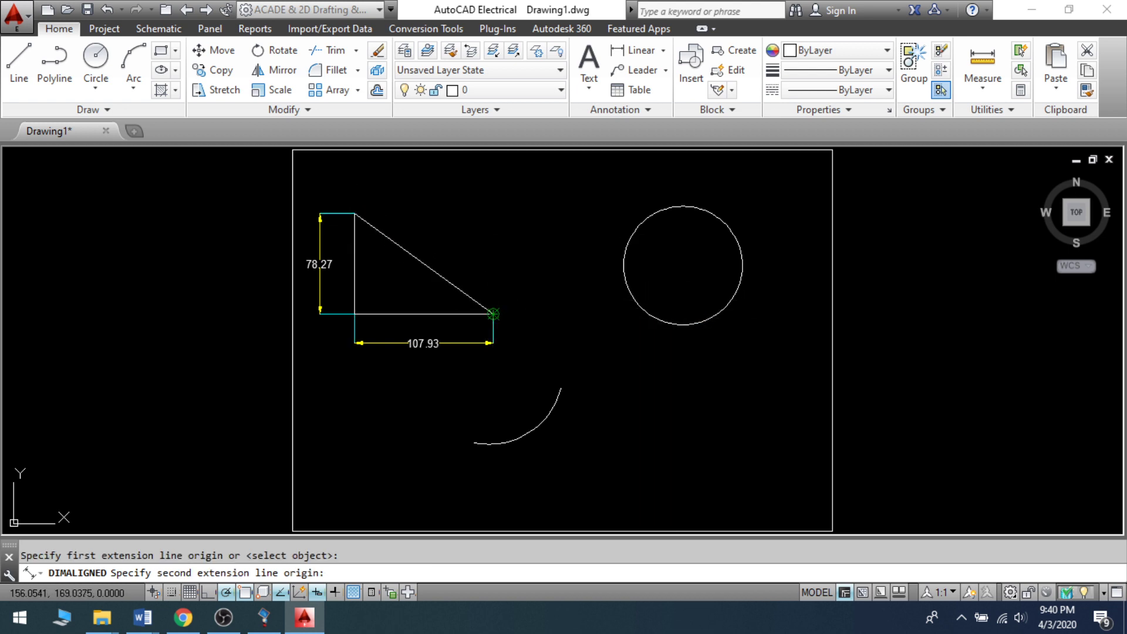
pyautogui.click(493, 313)
pyautogui.click(529, 270)
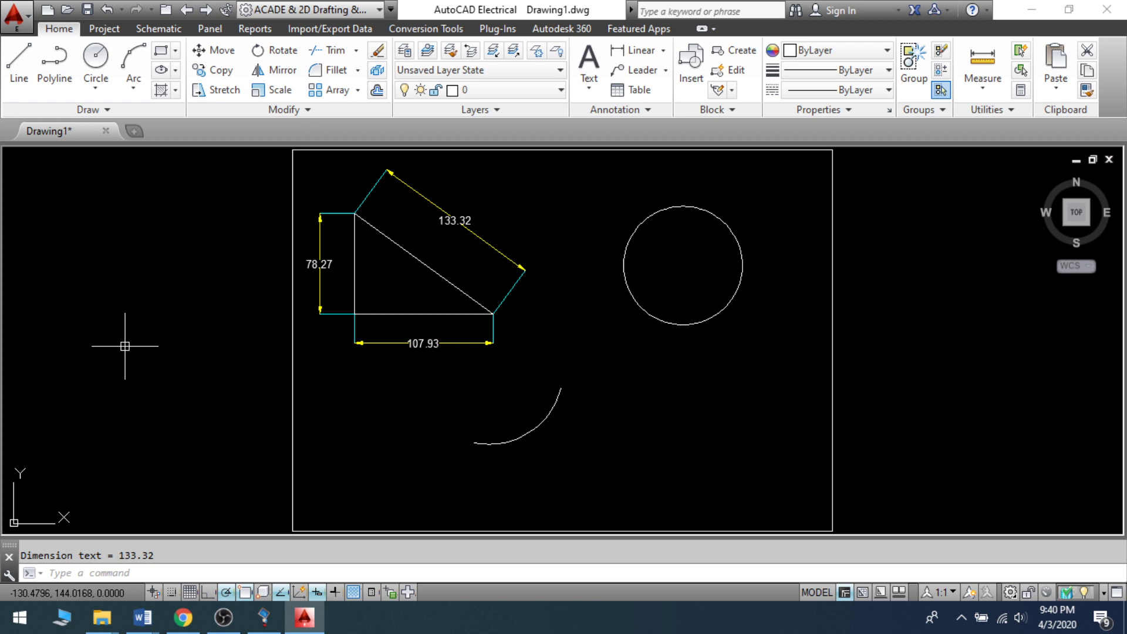
# Add a 36° angular dimension between the slanted side and bottom edge using DAN.
pyautogui.write('DAN')
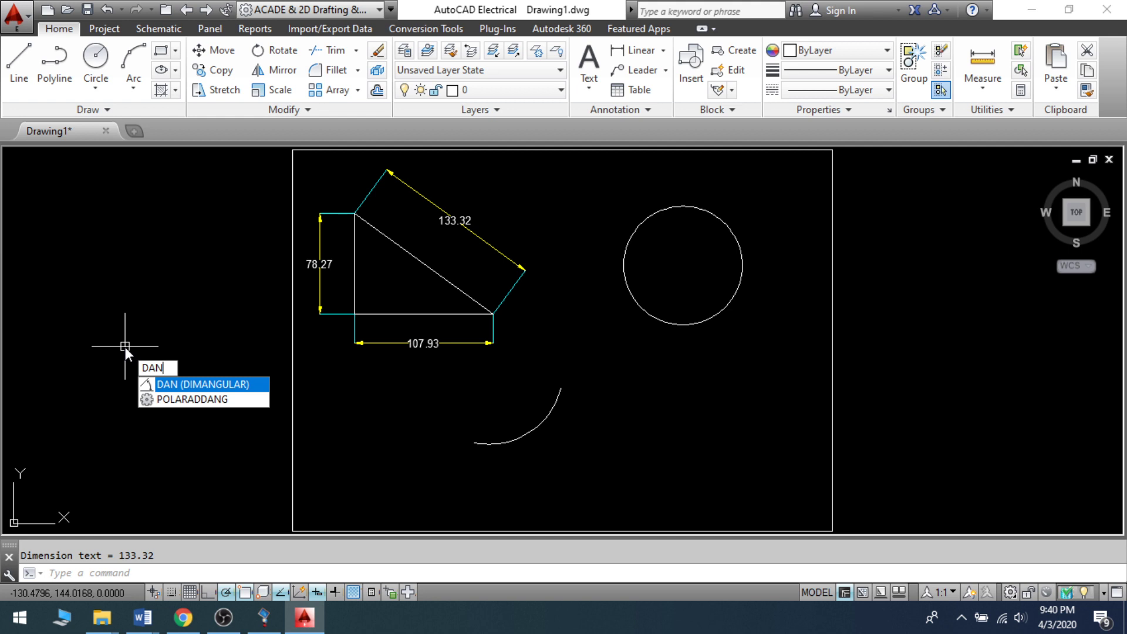
pyautogui.press('Return')
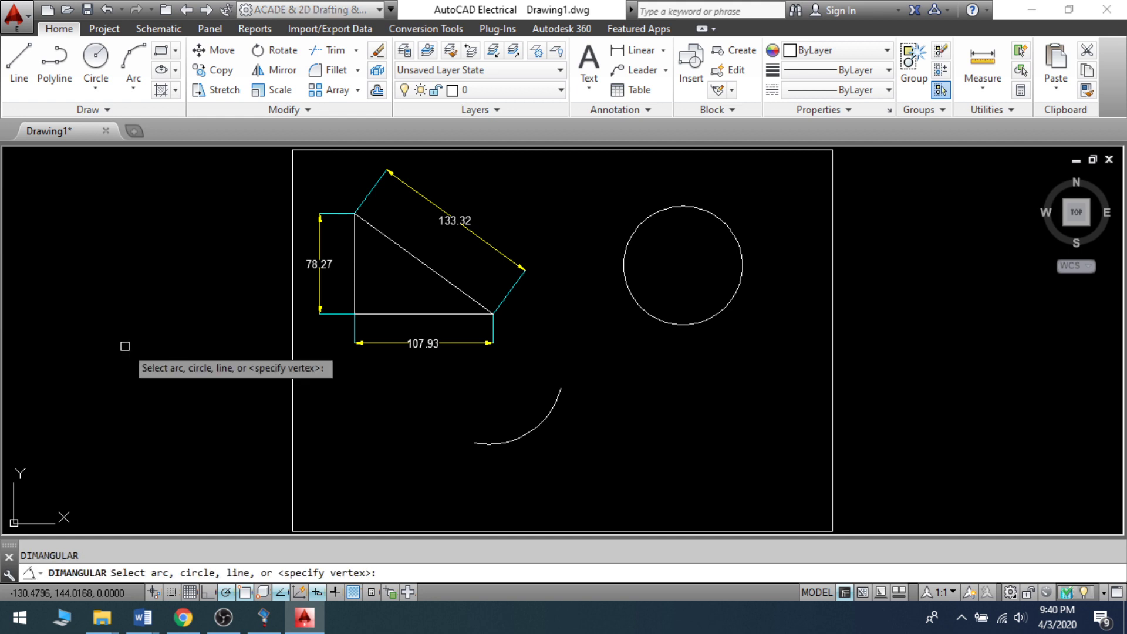
pyautogui.click(455, 286)
pyautogui.click(449, 314)
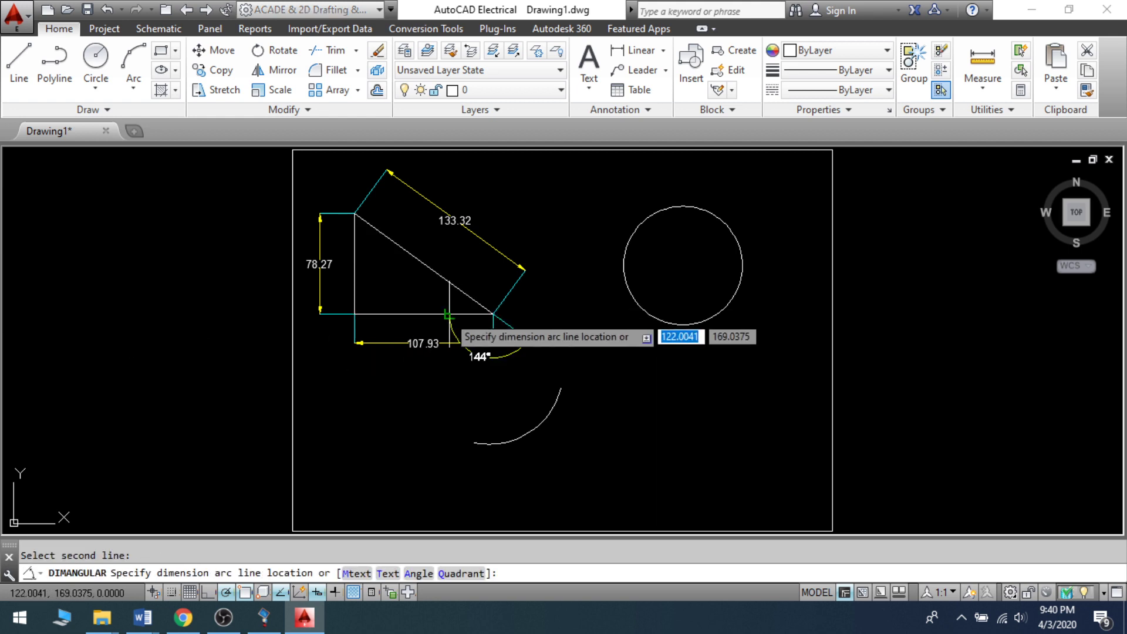
pyautogui.click(403, 295)
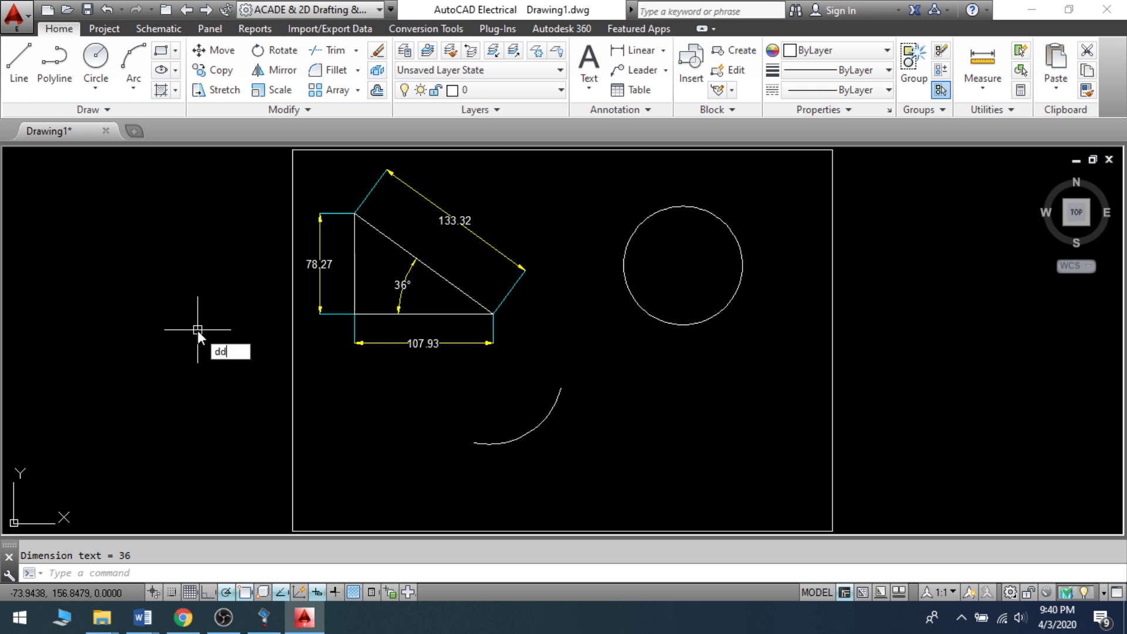
# Place a Ø92.38 diameter dimension above the circle.
pyautogui.write('i')
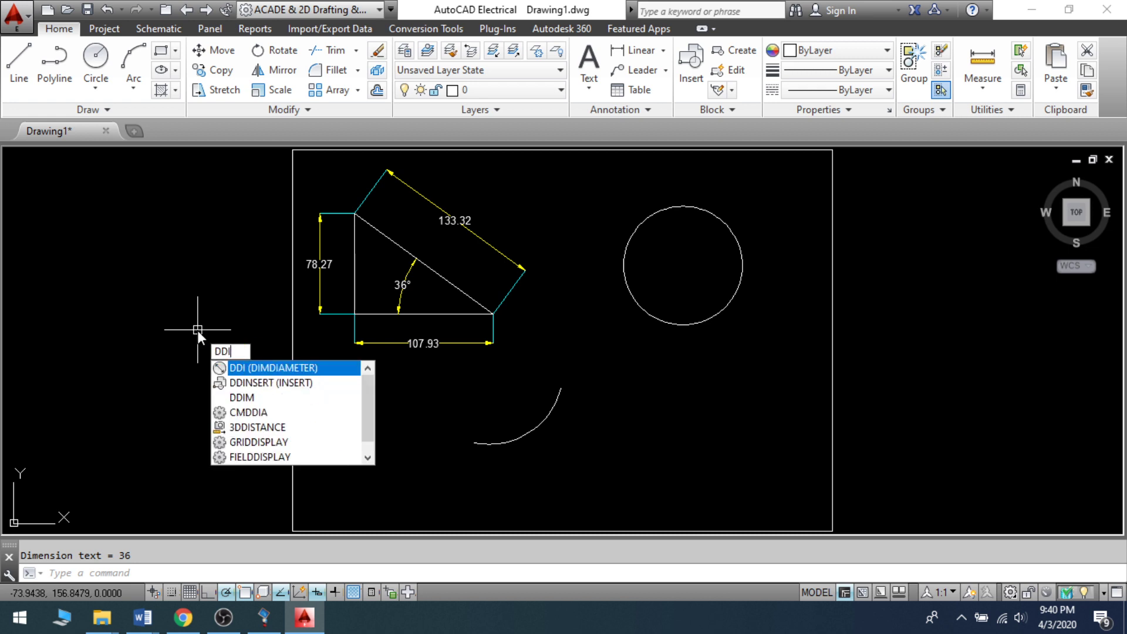
pyautogui.press('Return')
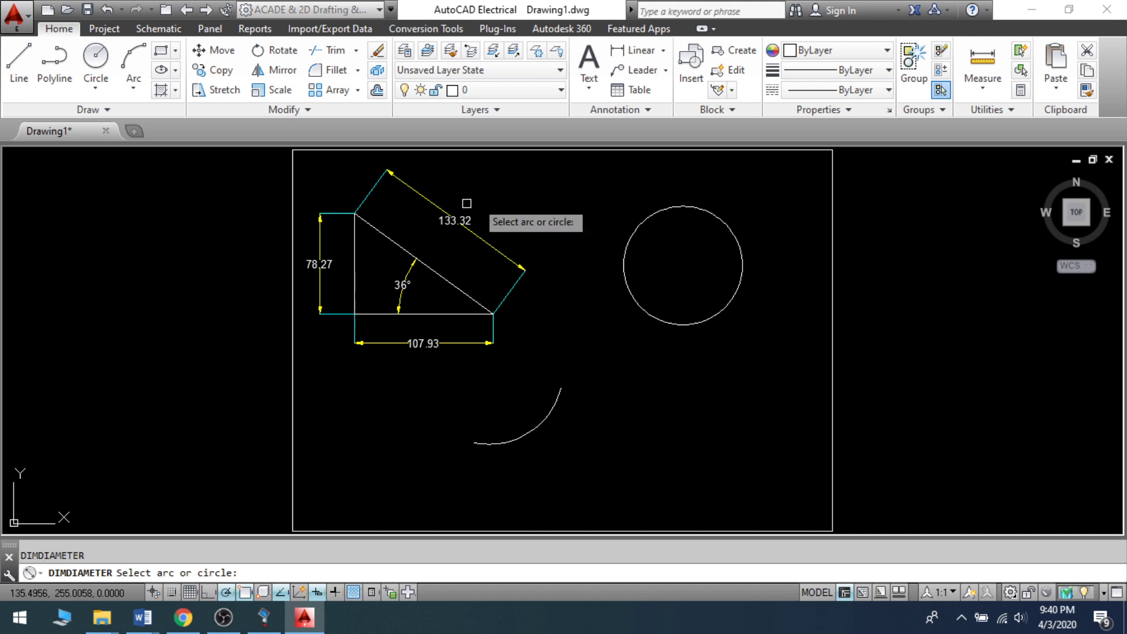
pyautogui.click(659, 209)
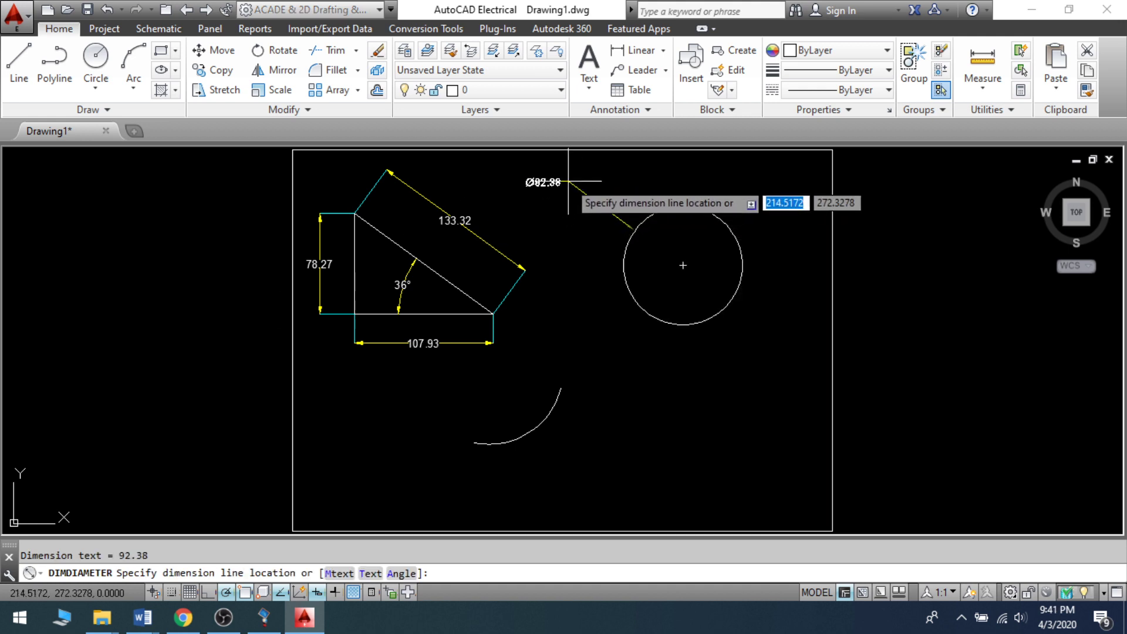
pyautogui.click(565, 182)
pyautogui.scroll(2, 522, 167)
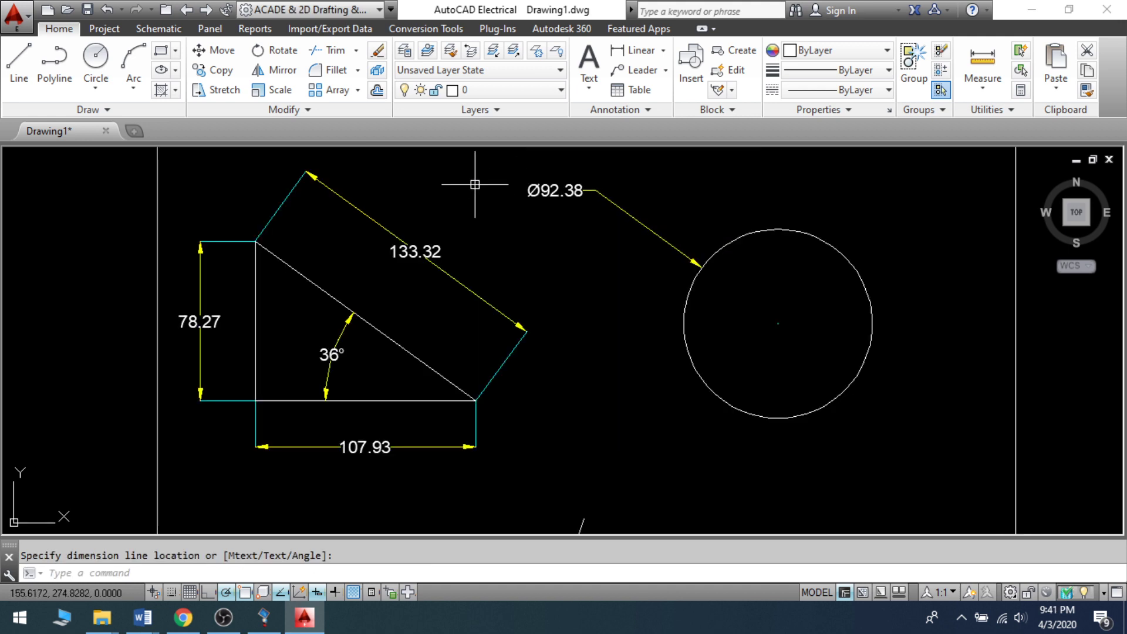
pyautogui.scroll(-2, 475, 184)
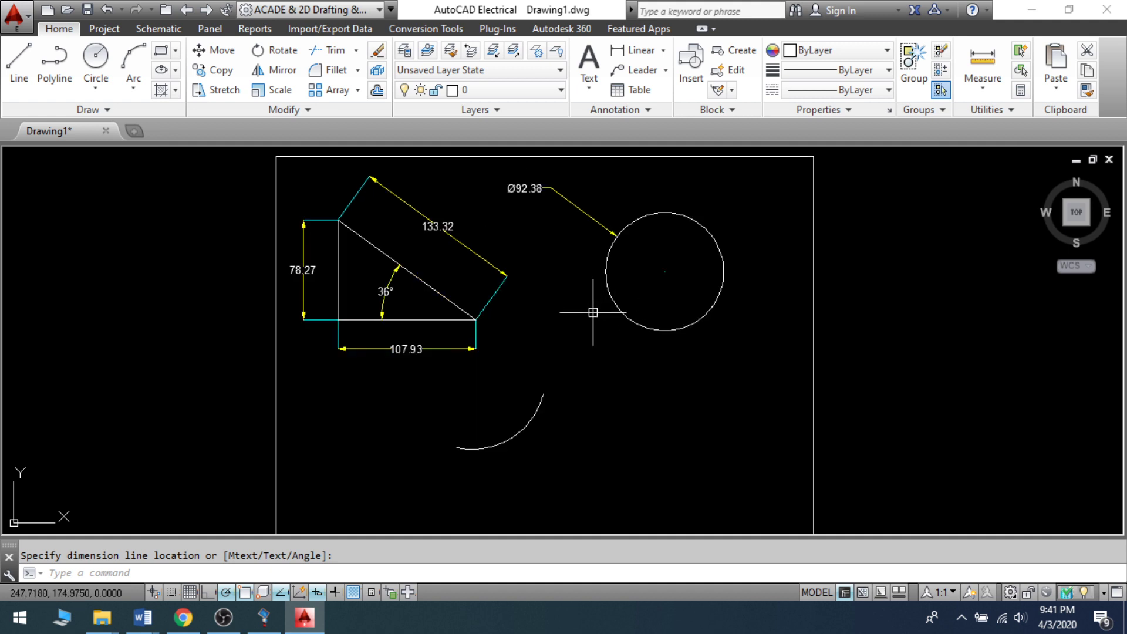
# Place an R46.19 radius dimension left of the circle using DRA.
pyautogui.write('D')
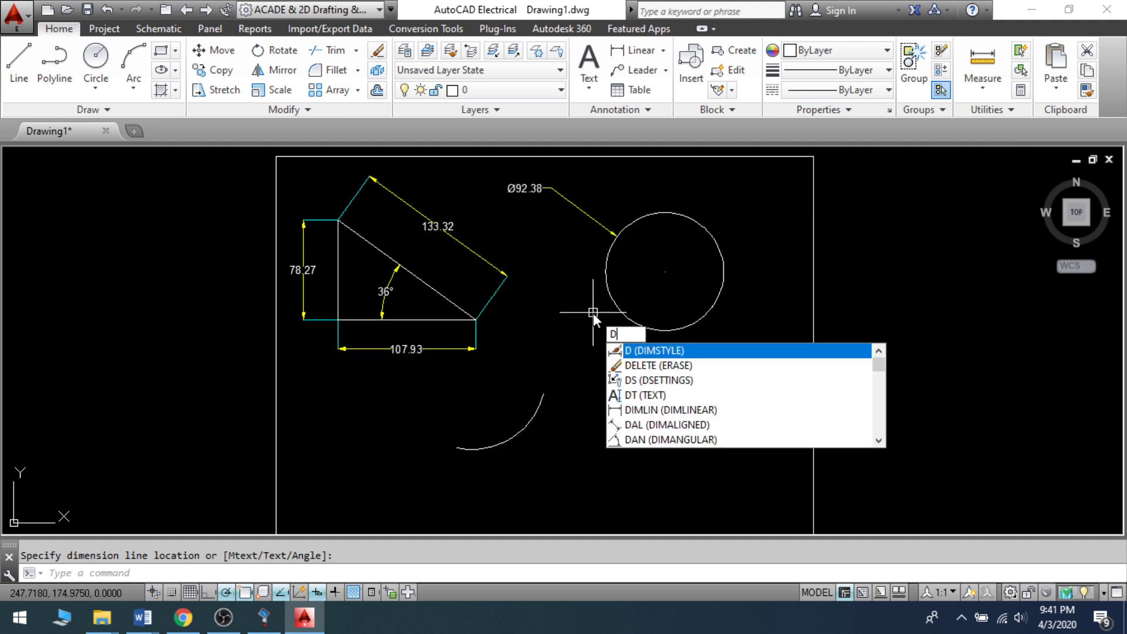
pyautogui.write('ra')
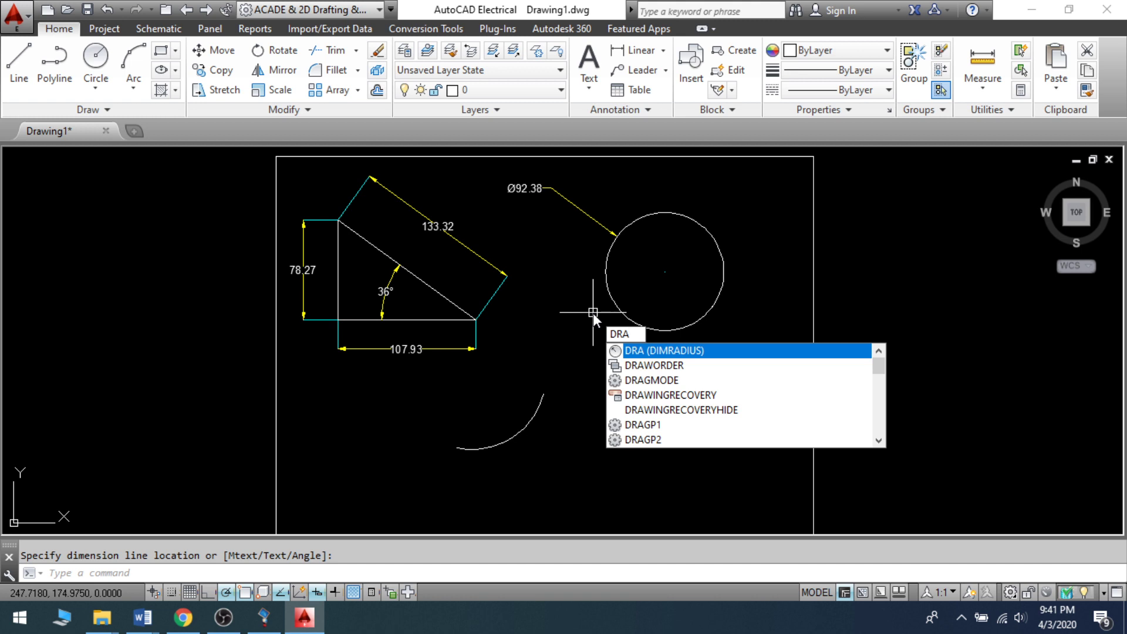
pyautogui.press('Return')
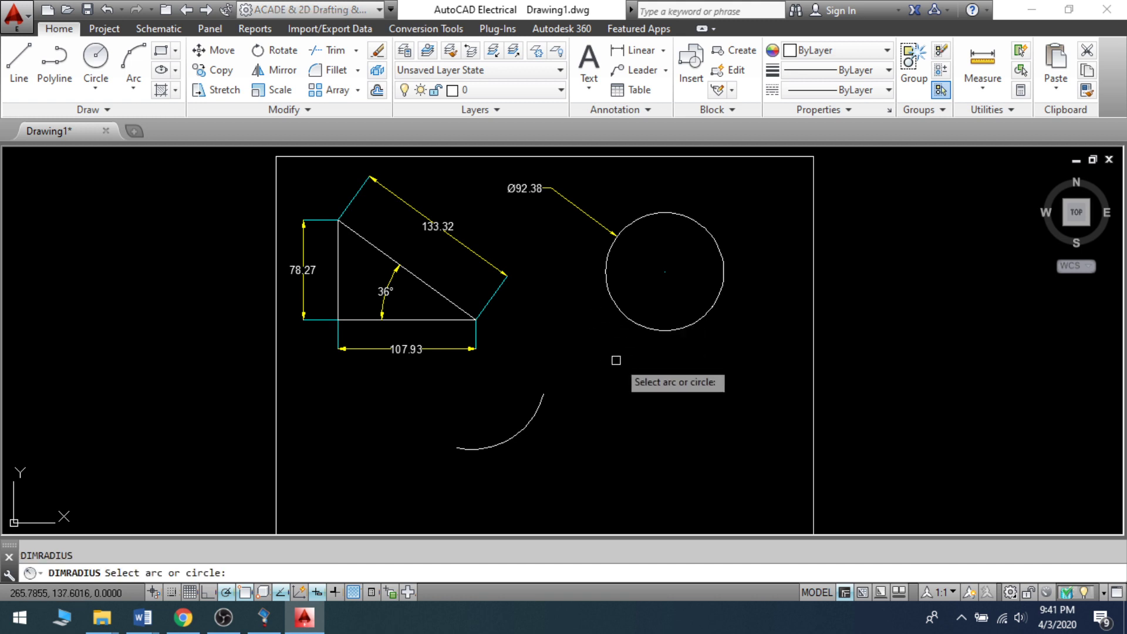
pyautogui.click(615, 301)
pyautogui.click(508, 234)
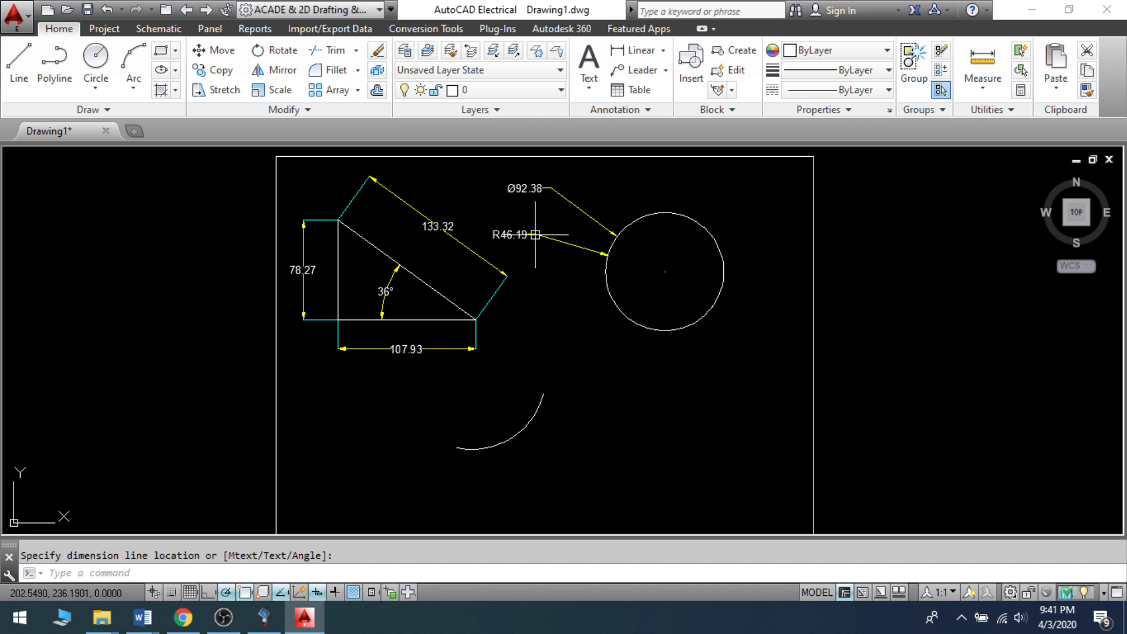
pyautogui.scroll(2, 504, 234)
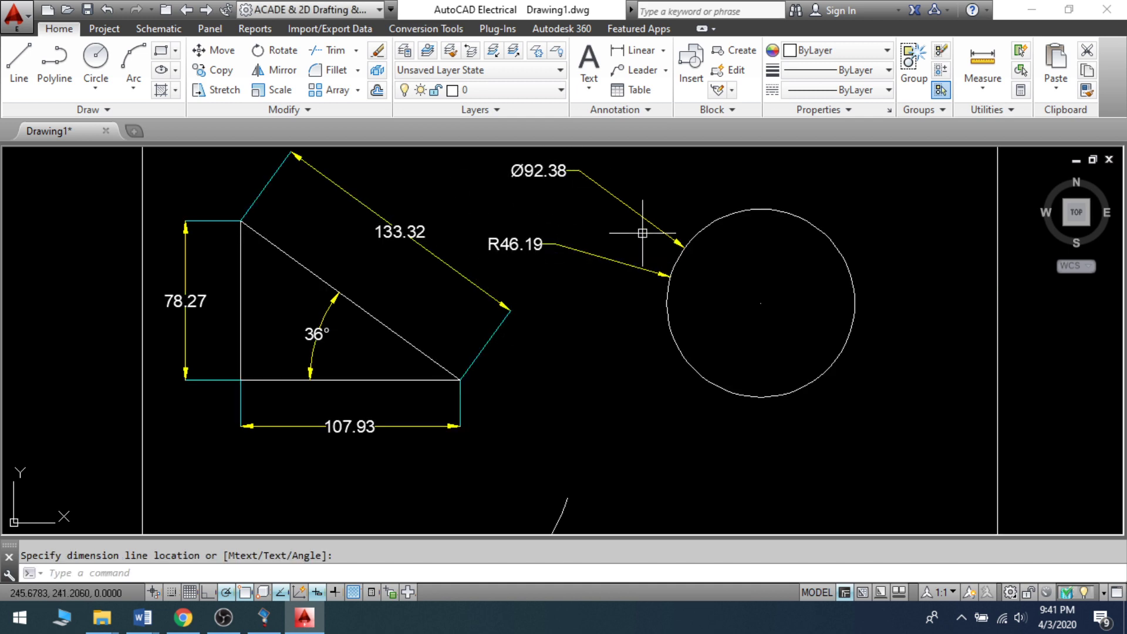
pyautogui.scroll(-6, 642, 243)
pyautogui.scroll(2, 621, 343)
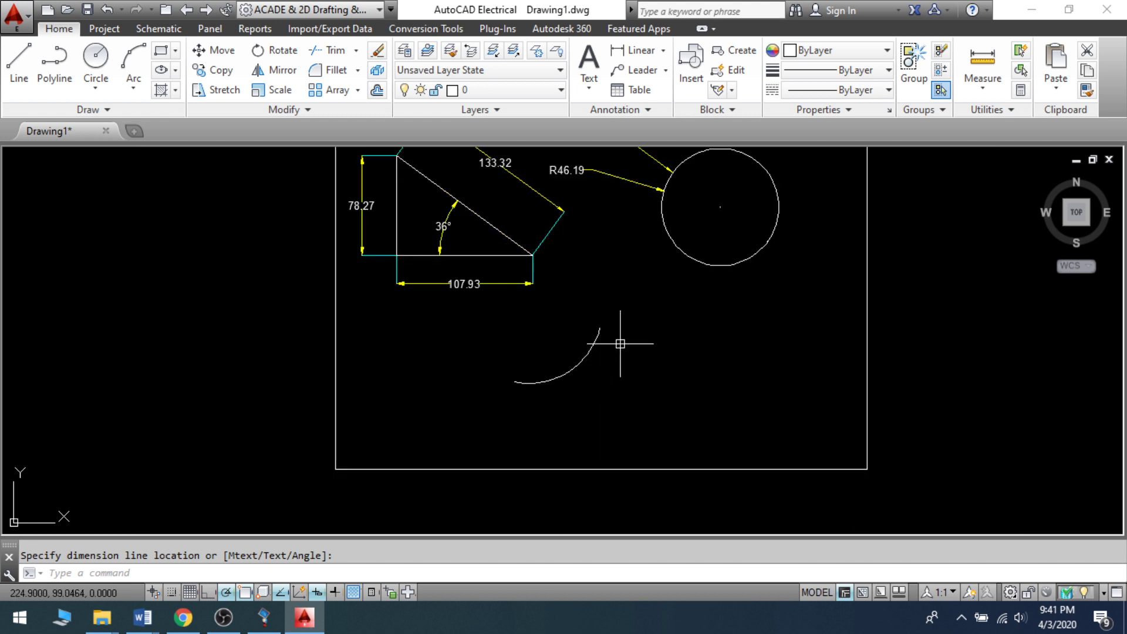
pyautogui.middleClick(642, 248)
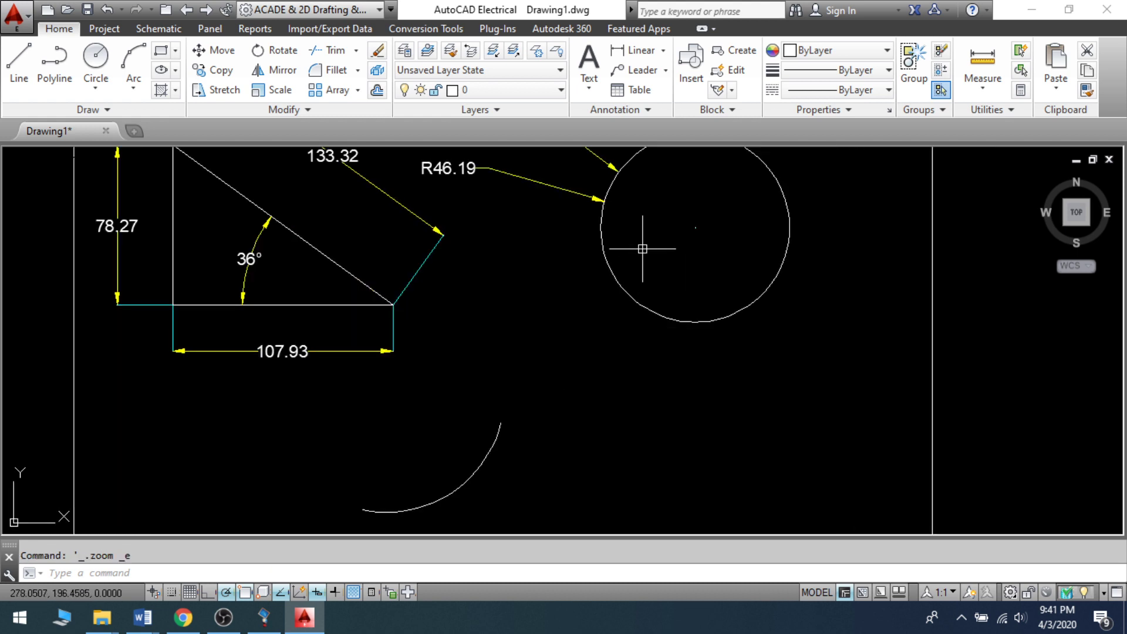
pyautogui.scroll(-4, 544, 300)
pyautogui.middleClick(544, 300)
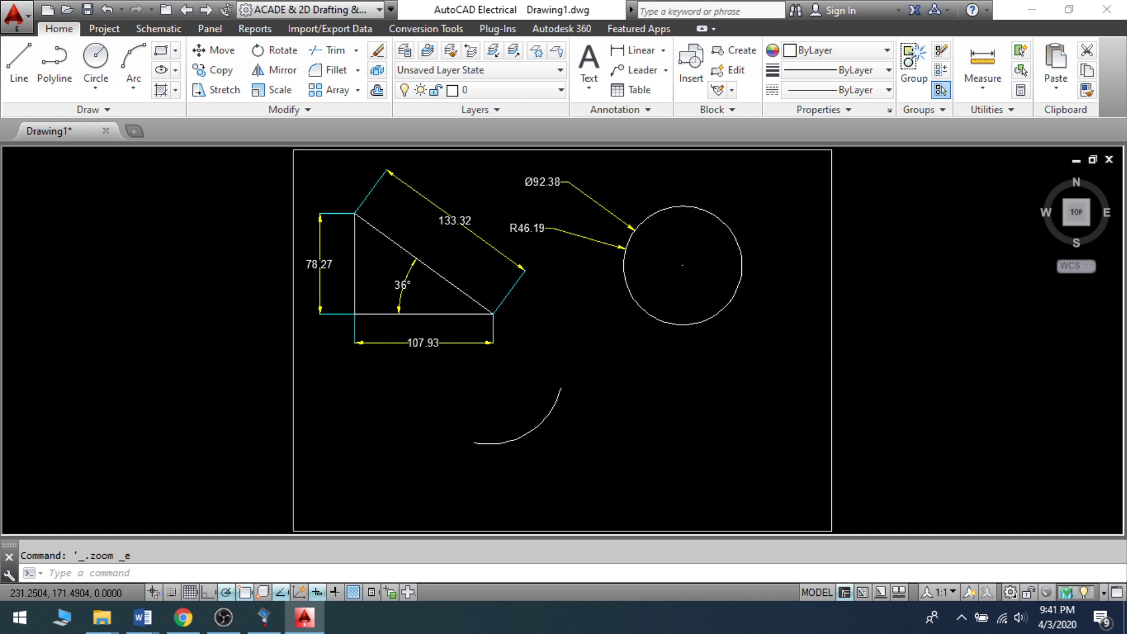
# Add an 88.00 arc-length dimension below the lower arc using DAR.
pyautogui.write('dar')
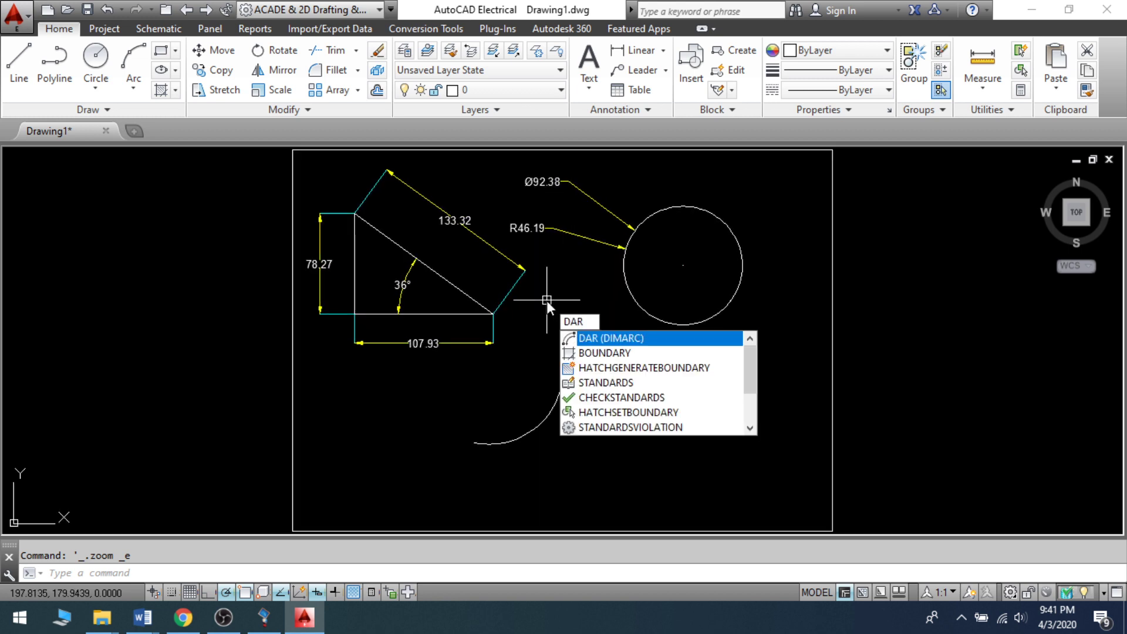
pyautogui.press('Return')
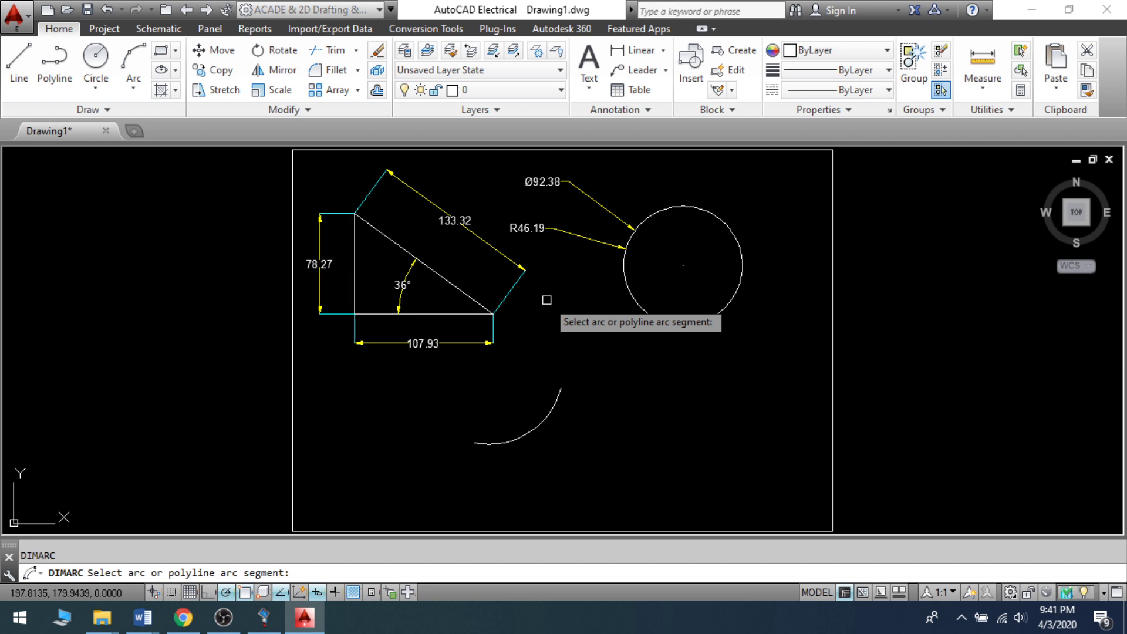
pyautogui.click(550, 409)
pyautogui.click(577, 457)
pyautogui.scroll(2, 537, 461)
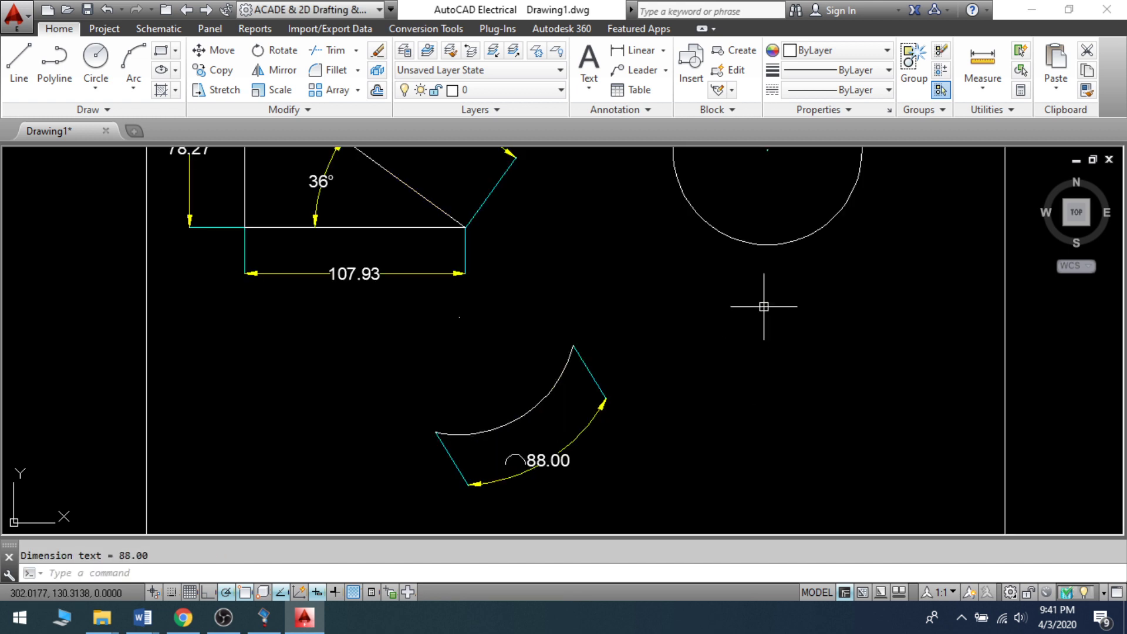
pyautogui.middleClick(757, 357)
pyautogui.middleClick(757, 356)
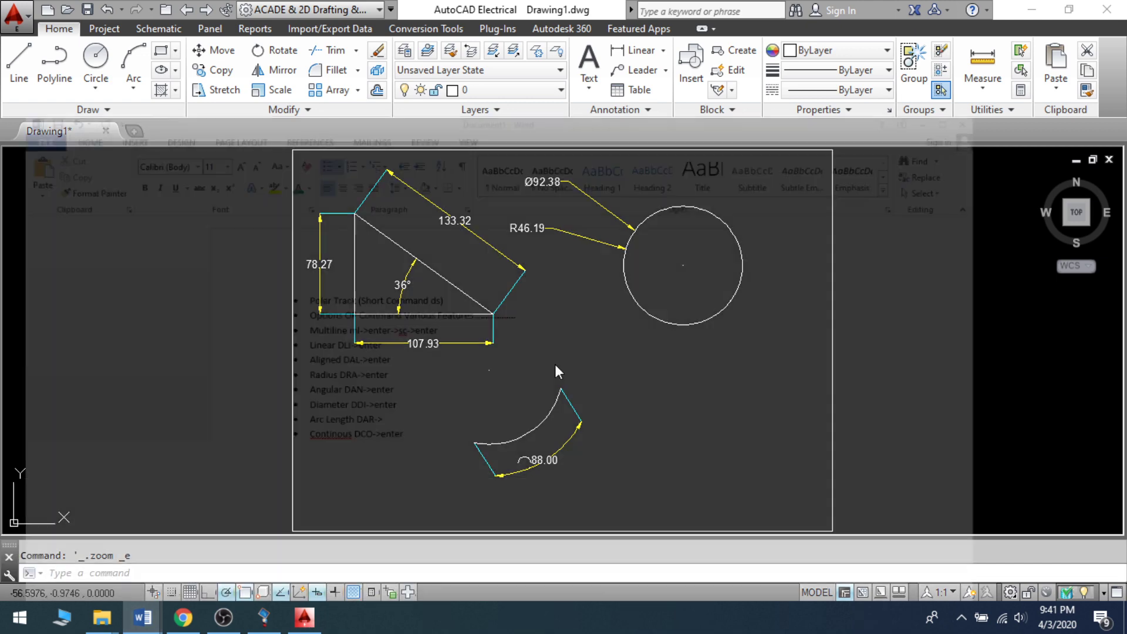
pyautogui.click(617, 540)
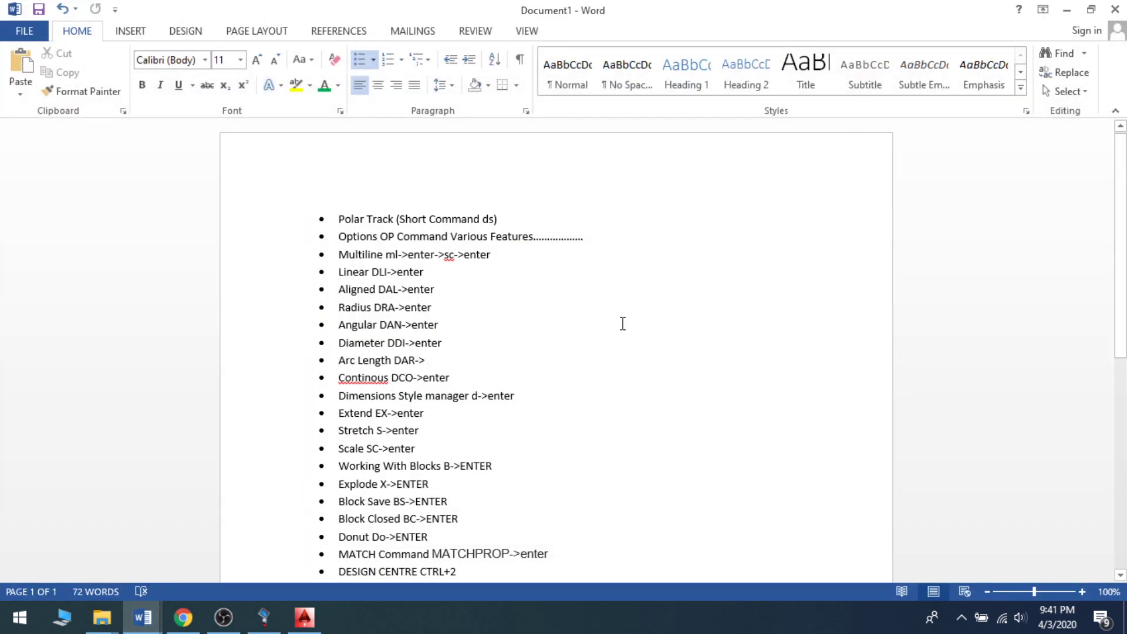
pyautogui.scroll(-3, 368, 369)
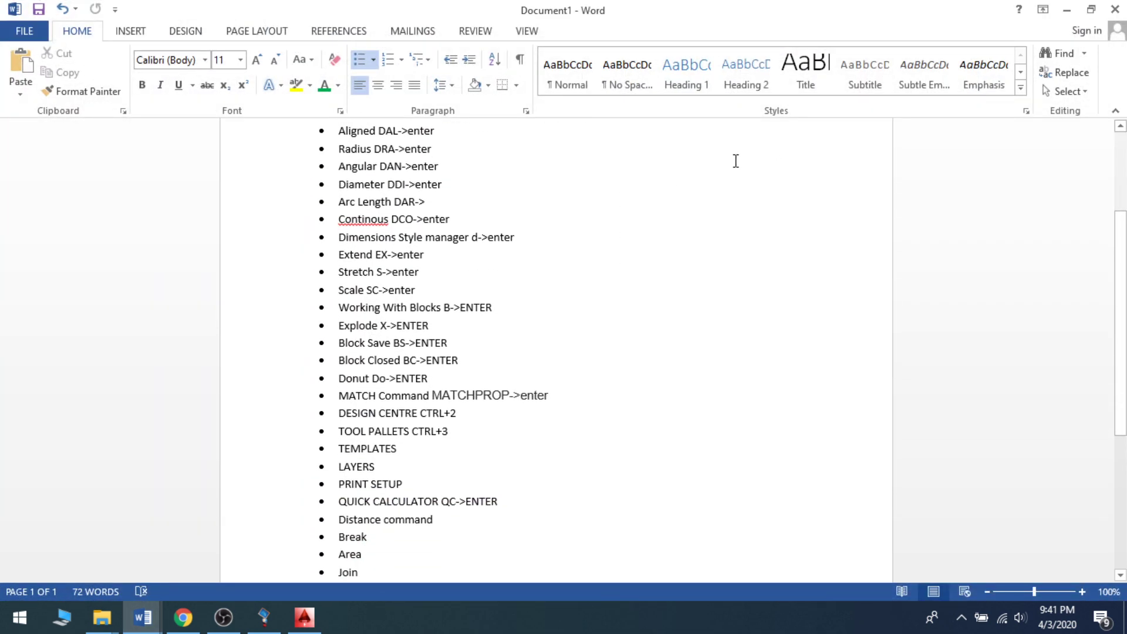
pyautogui.scroll(4, 736, 161)
pyautogui.scroll(-4, 731, 194)
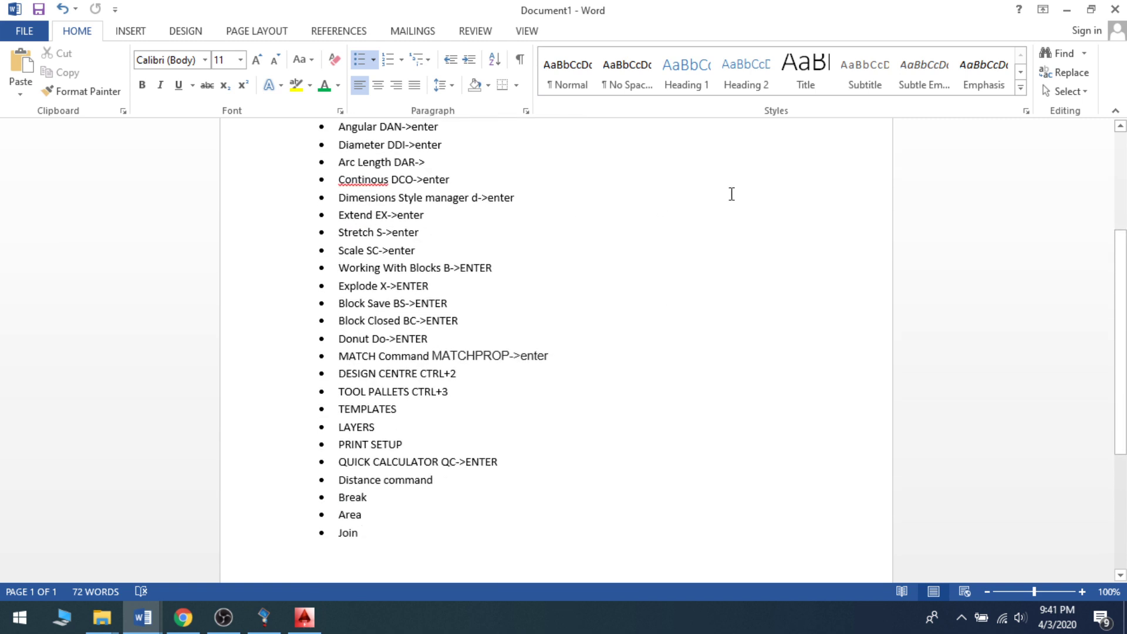
pyautogui.click(1067, 11)
pyautogui.middleClick(304, 329)
pyautogui.middleClick(304, 329)
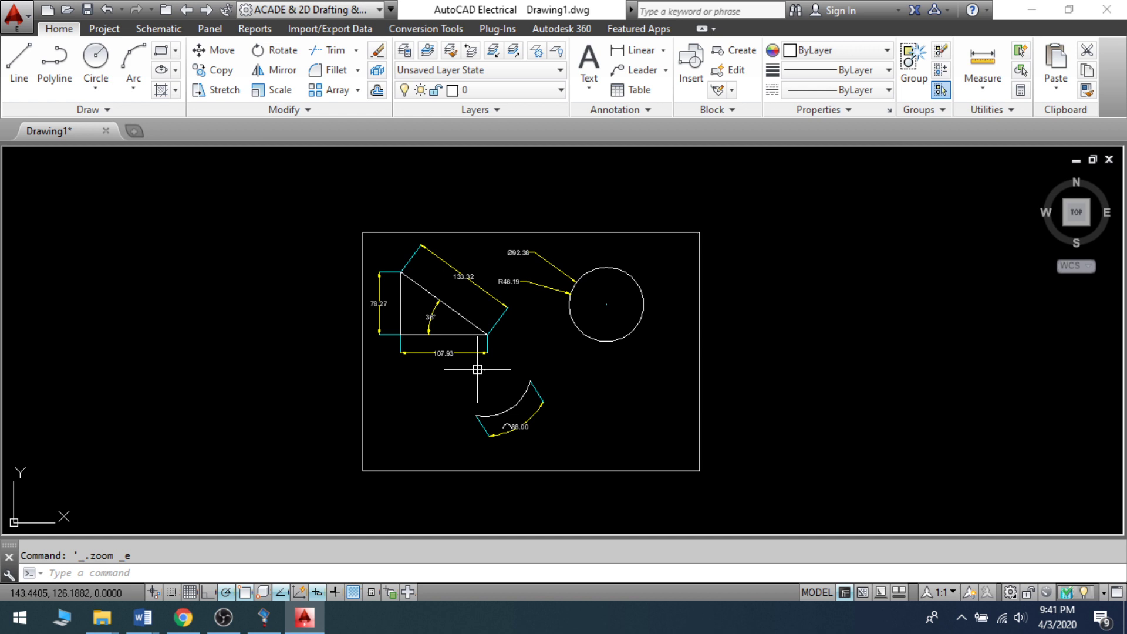
# Erase the triangle, circle, arc and all their dimensions, leaving only the sheet border.
pyautogui.click(331, 263)
pyautogui.click(696, 477)
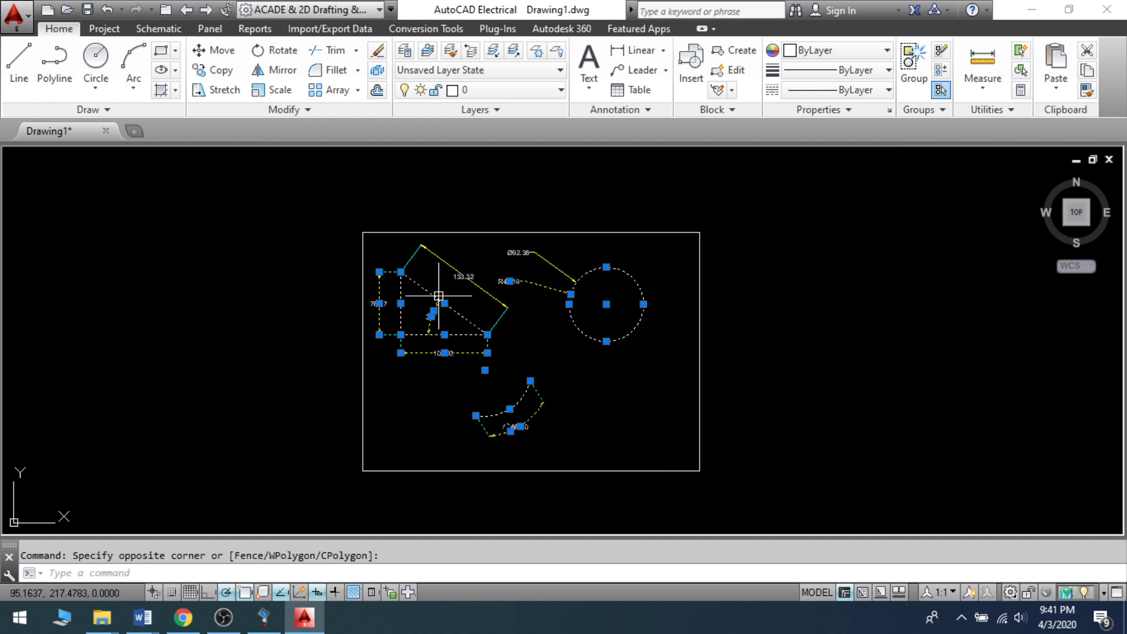
pyautogui.click(398, 242)
pyautogui.click(654, 322)
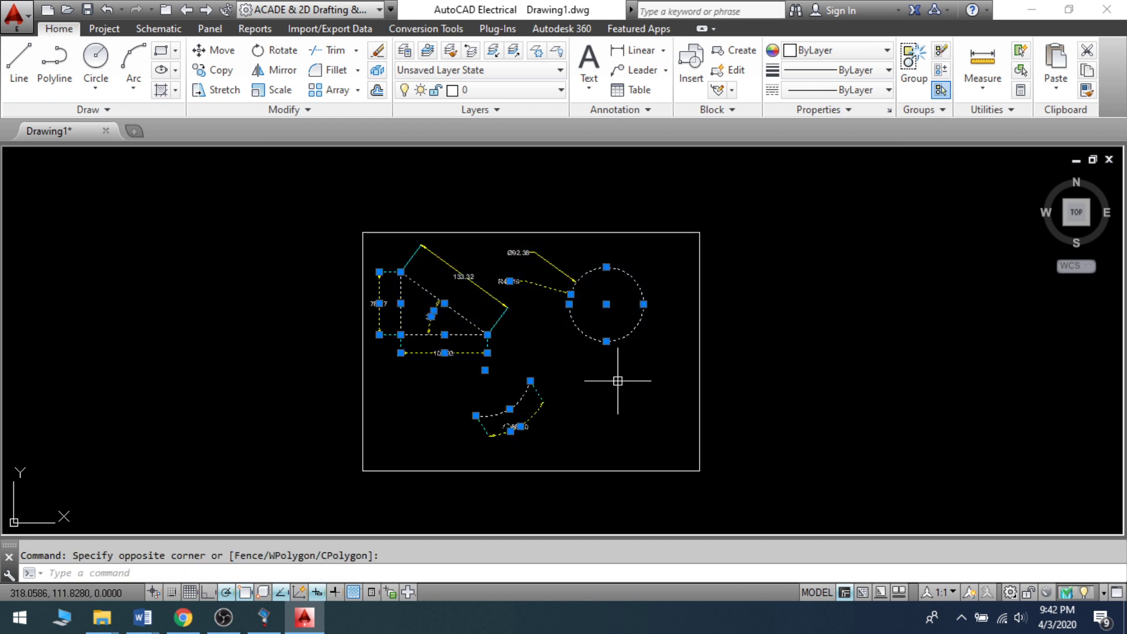
pyautogui.press('Delete')
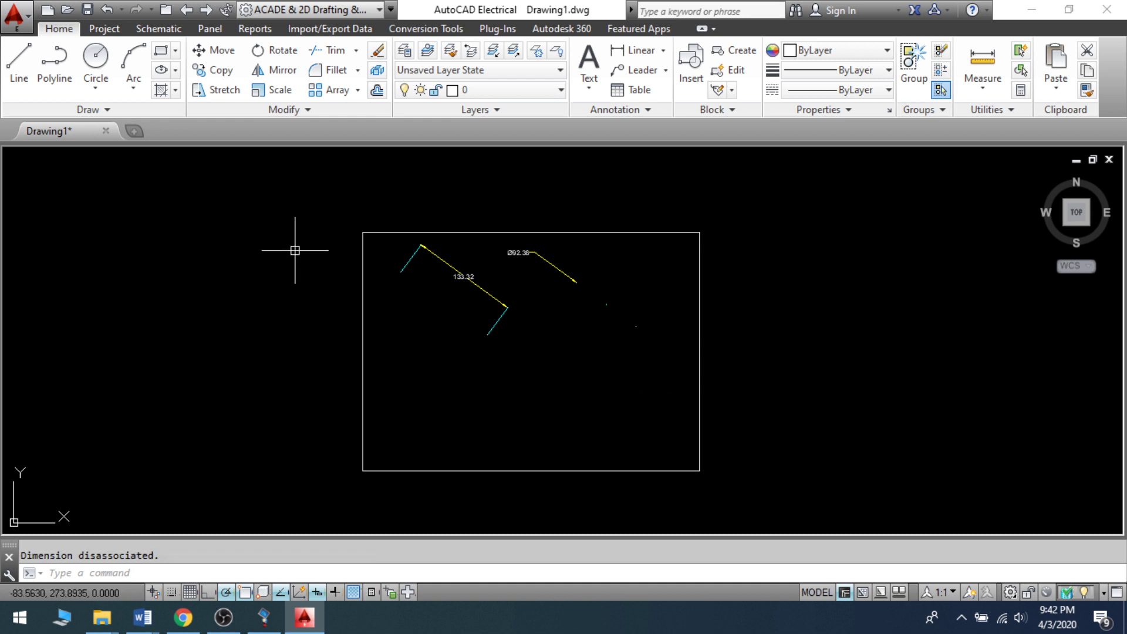
pyautogui.click(274, 200)
pyautogui.click(678, 386)
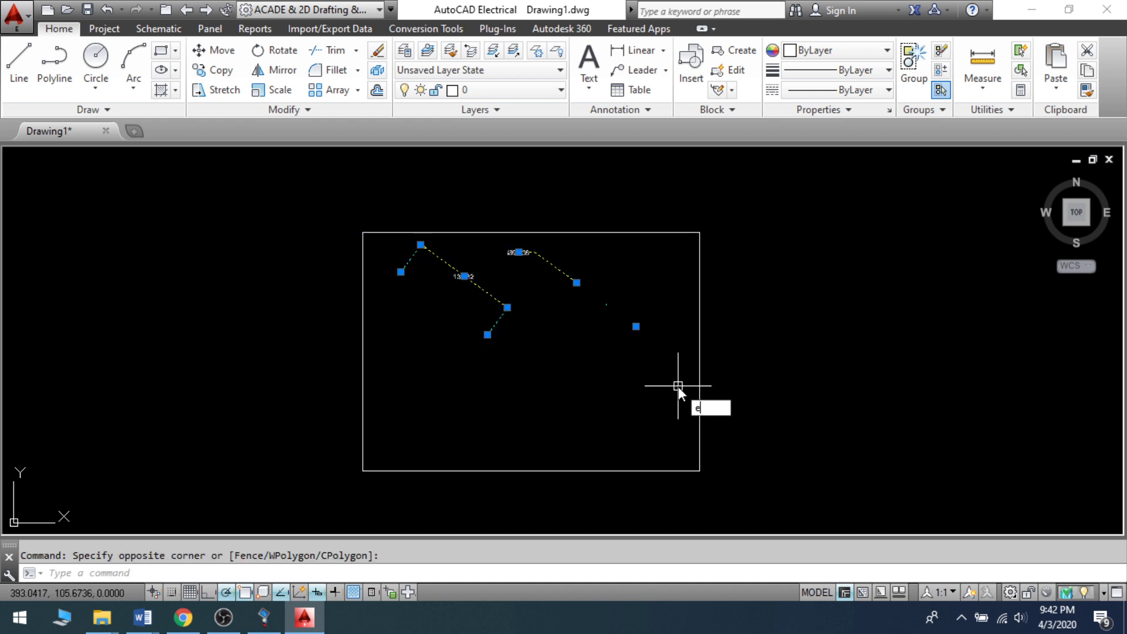
pyautogui.press('Return')
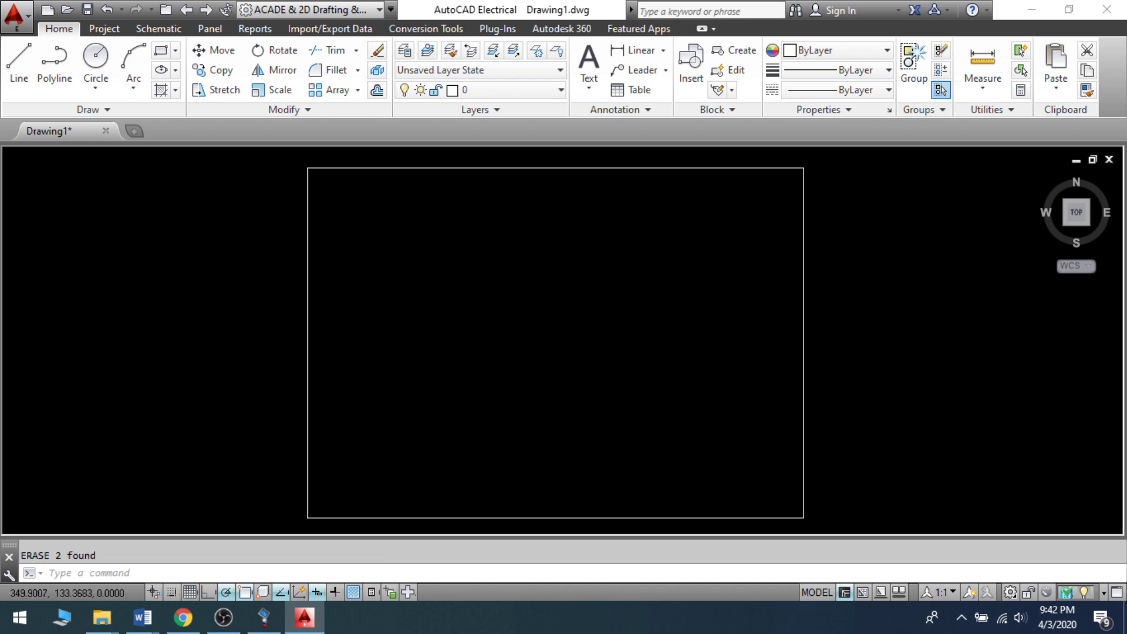
pyautogui.middleClick(314, 239)
pyautogui.click(20, 74)
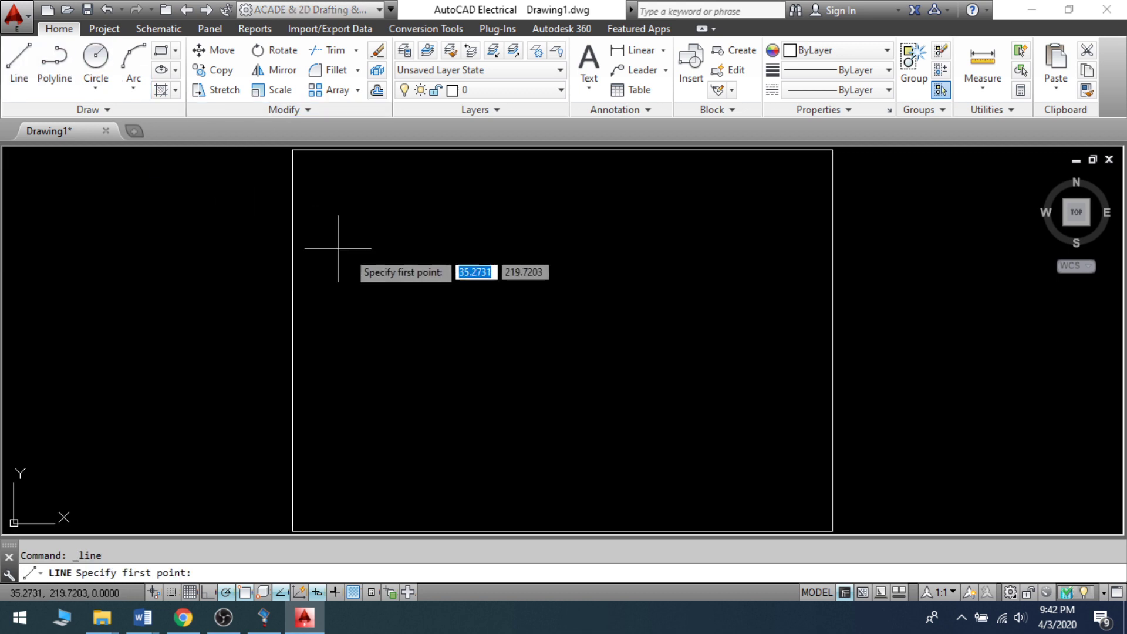
# Finish the horizontal line at its right endpoint.
pyautogui.click(443, 311)
pyautogui.rightClick(582, 312)
pyautogui.click(592, 322)
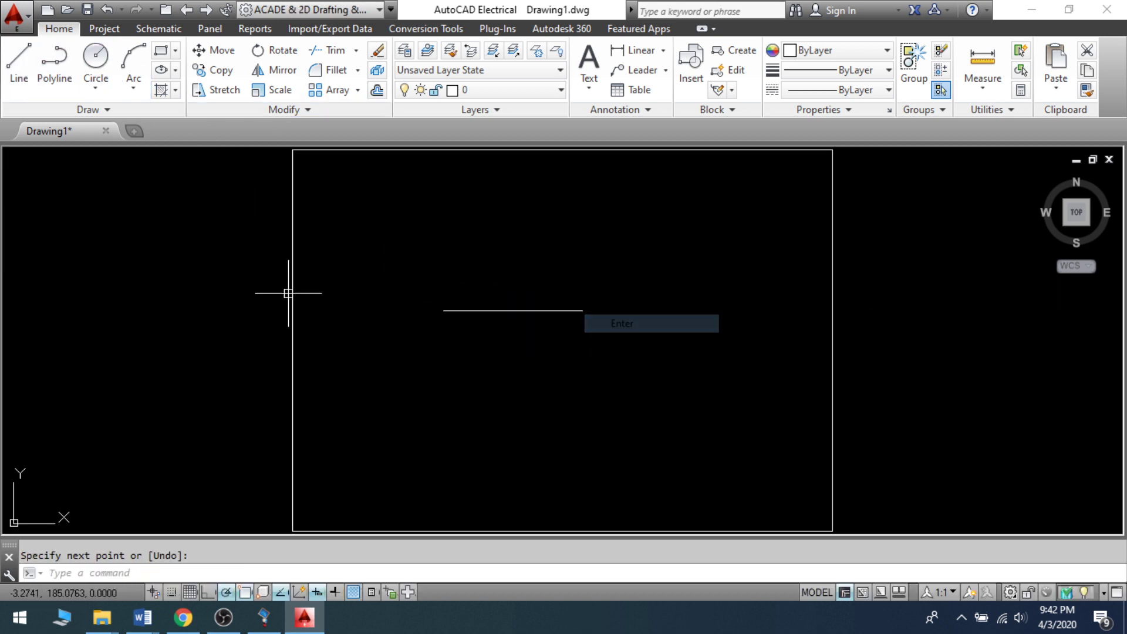
# Draw a short vertical line left of the horizontal line, undoing a wrong segment.
pyautogui.click(20, 65)
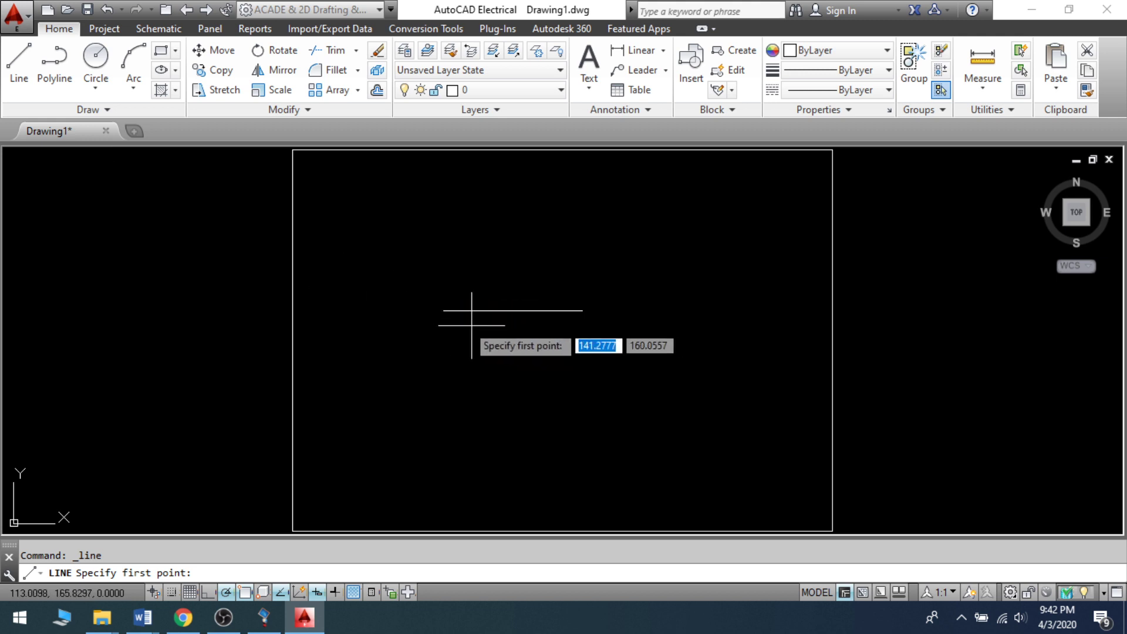
pyautogui.click(313, 256)
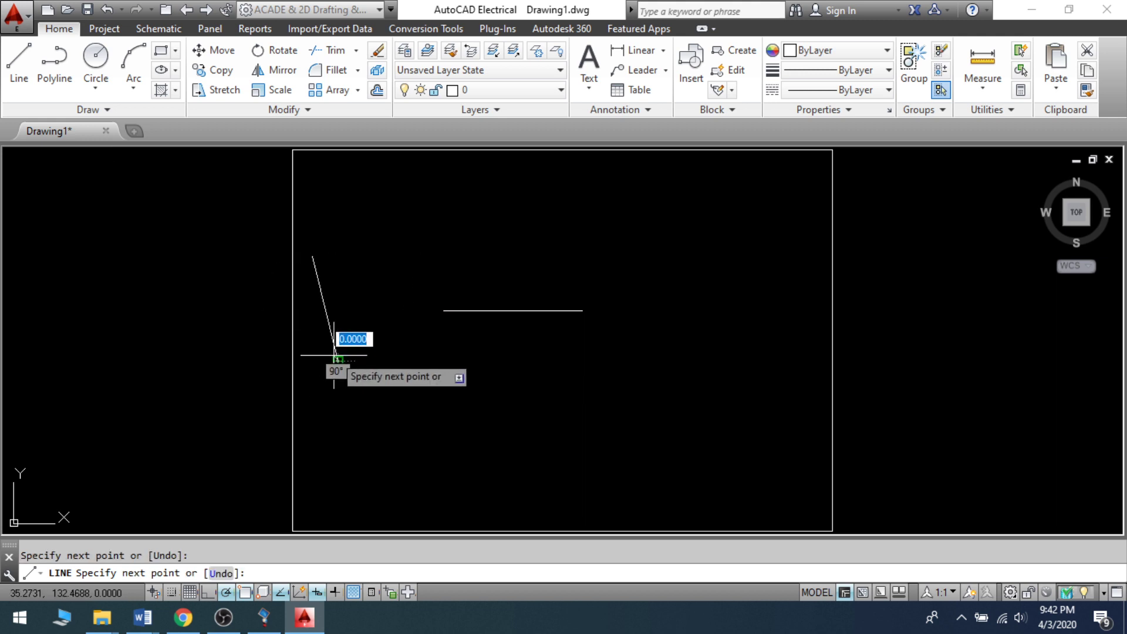
pyautogui.press('u')
pyautogui.press('Return')
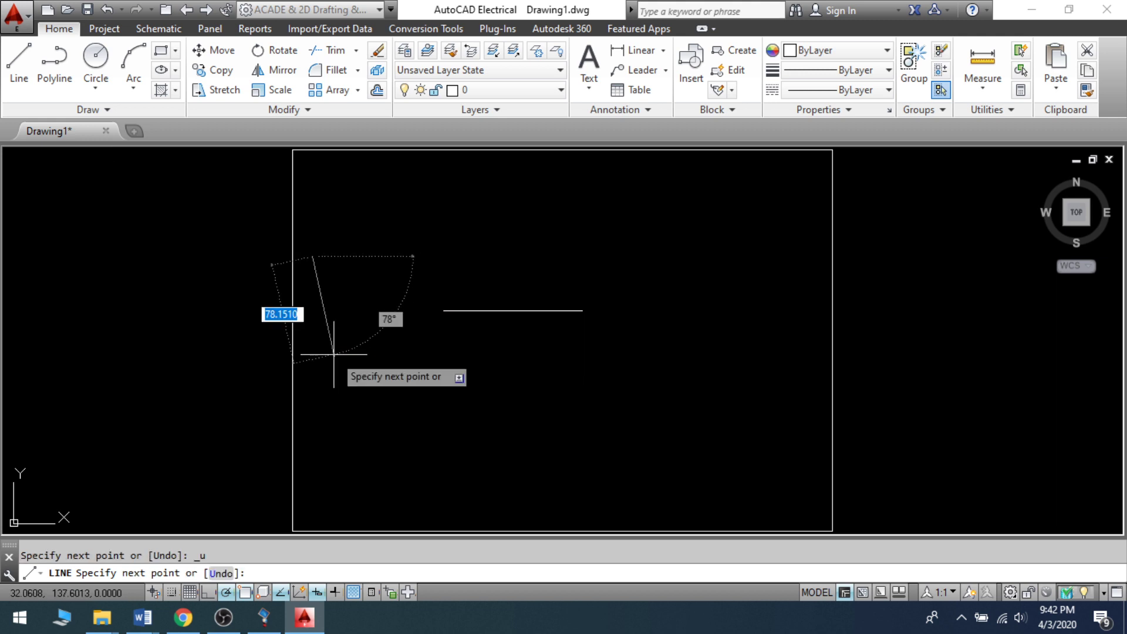
pyautogui.click(313, 355)
pyautogui.rightClick(317, 360)
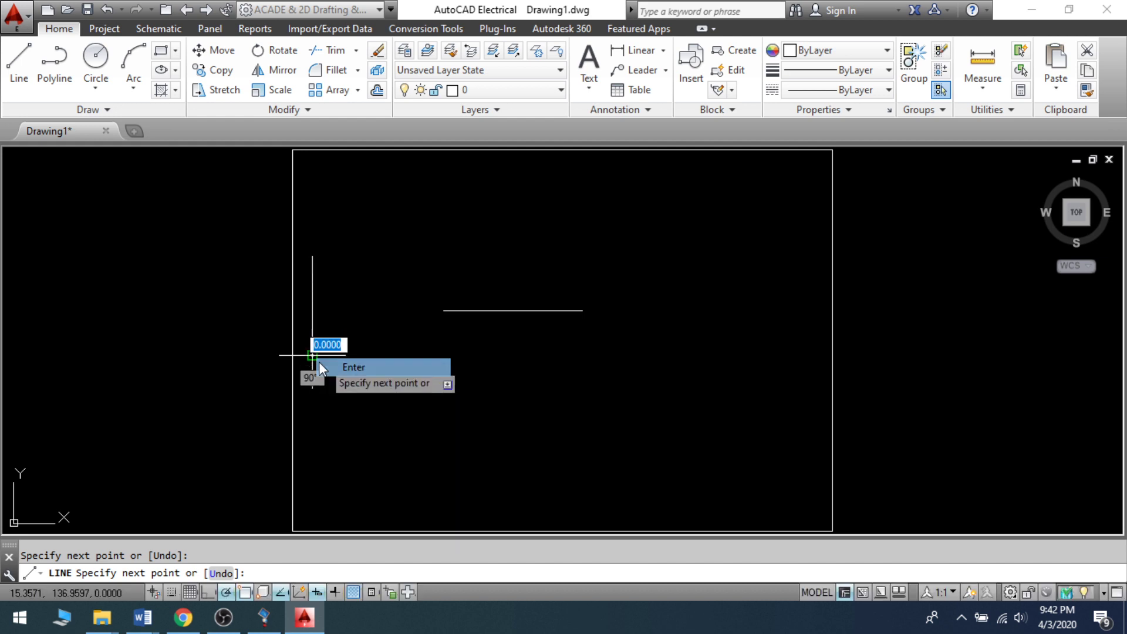
pyautogui.click(320, 367)
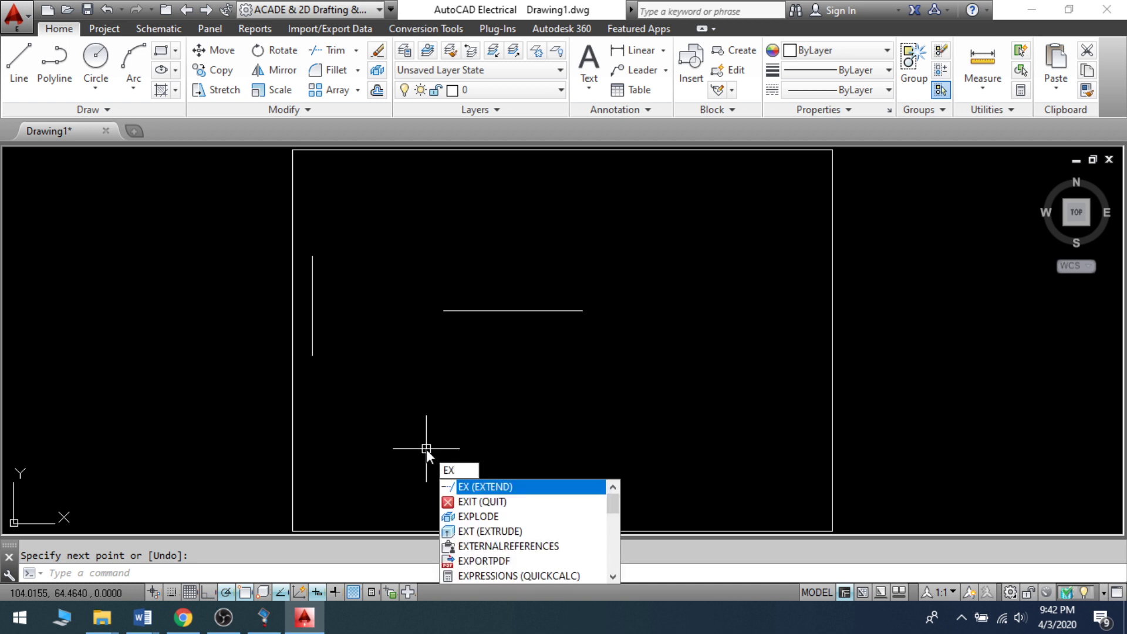
# Extend the horizontal line to the border and vertical line, and the vertical line to both borders.
pyautogui.press('Return')
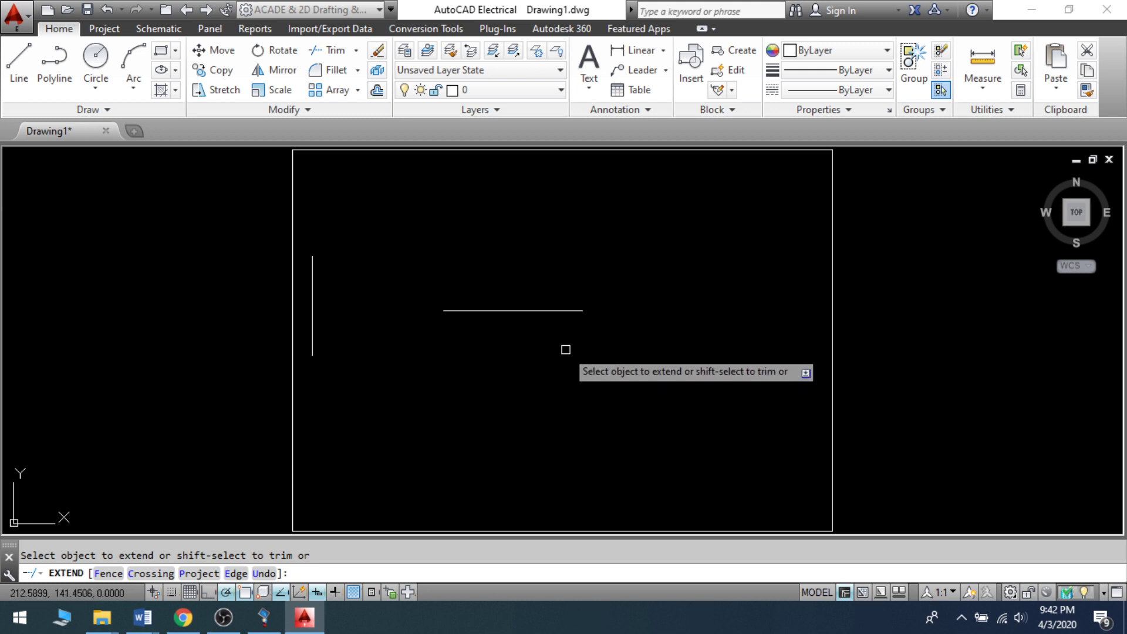
pyautogui.click(575, 309)
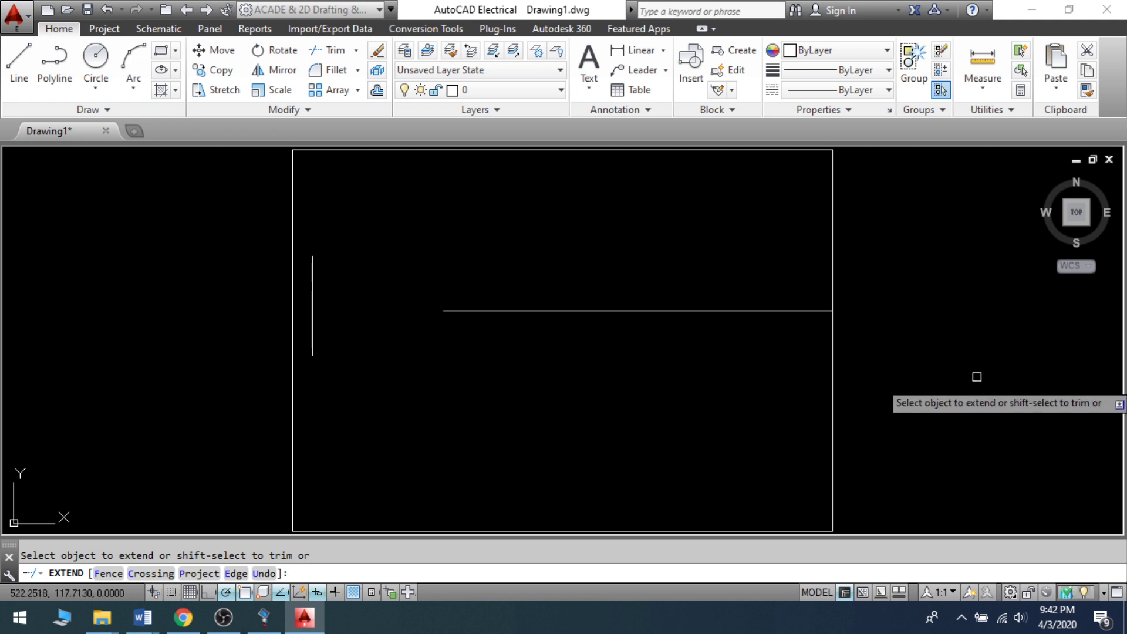
pyautogui.click(449, 310)
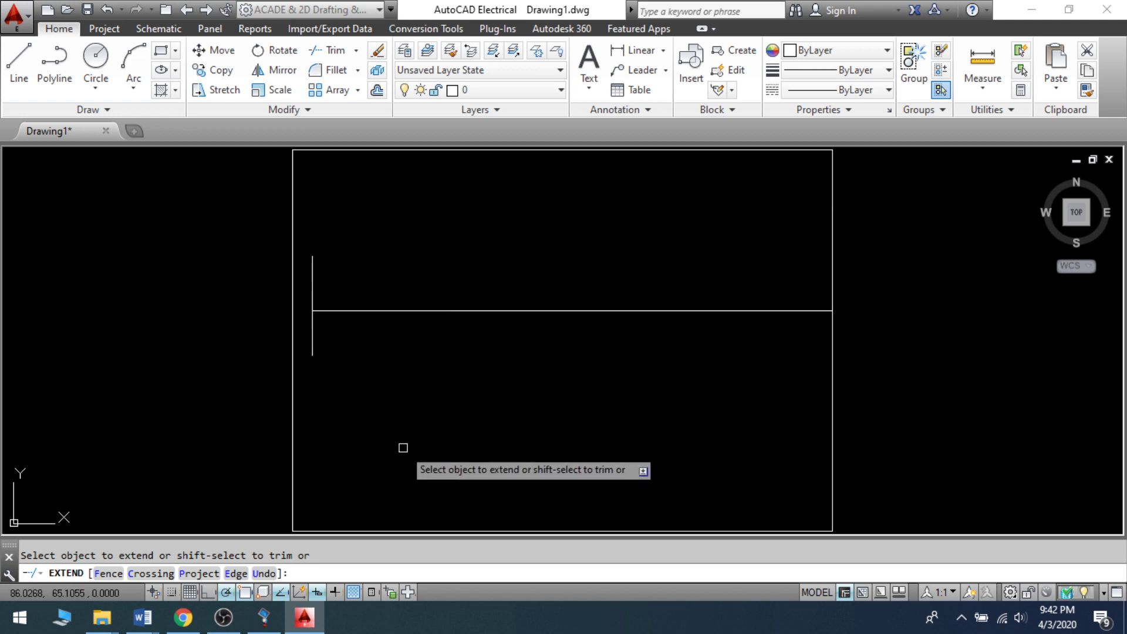
pyautogui.click(314, 262)
pyautogui.click(313, 347)
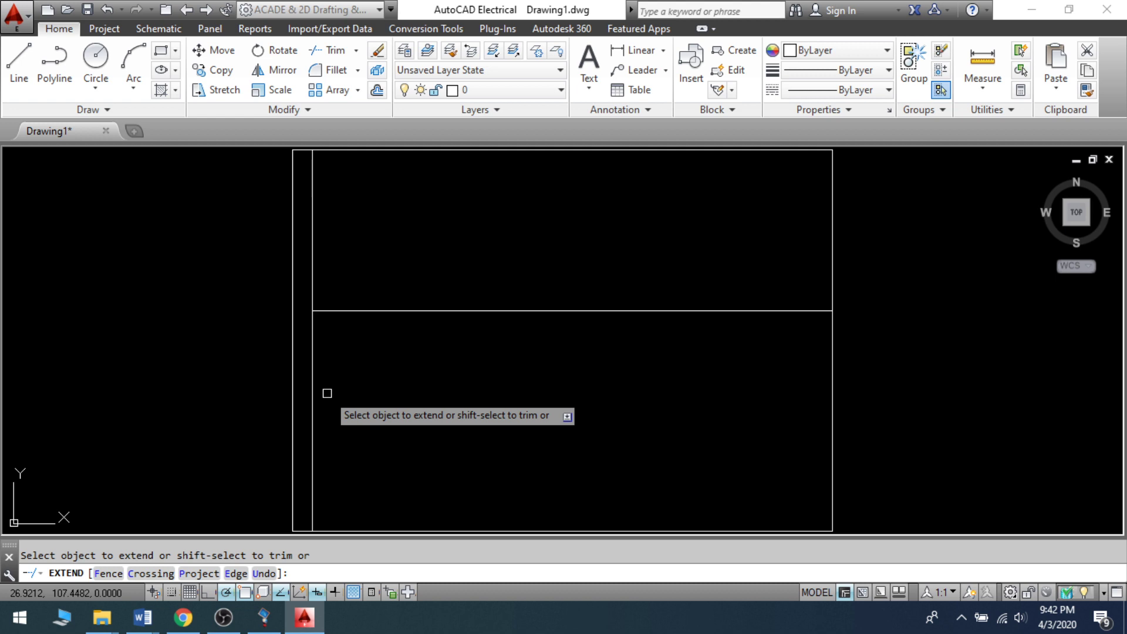
pyautogui.press('Return')
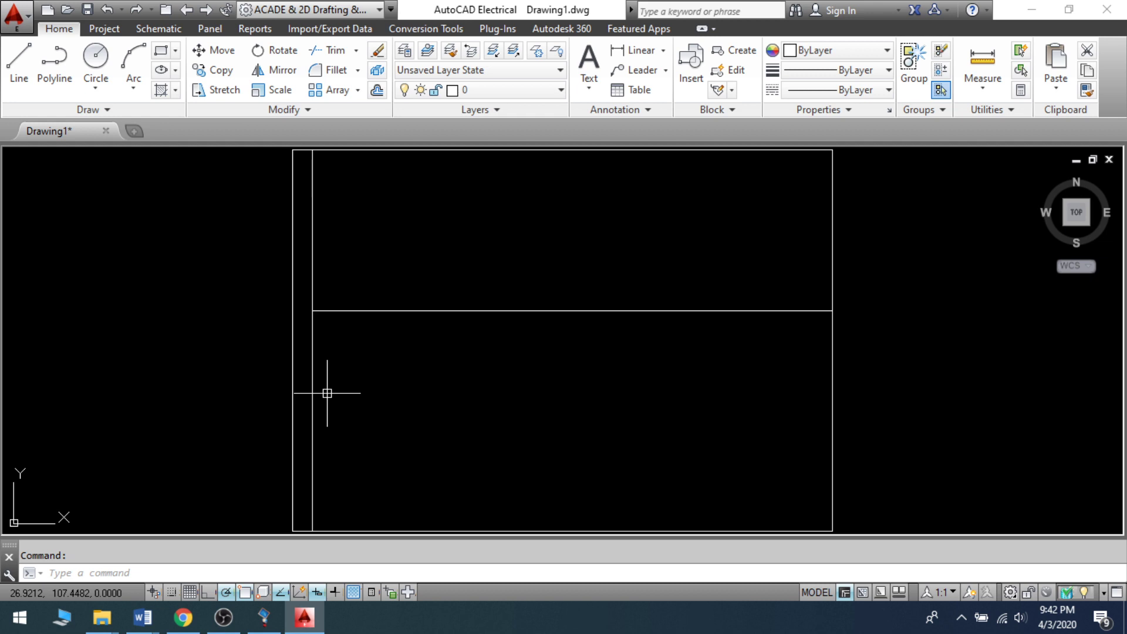
# Select both lines and erase them with E.
pyautogui.click(311, 372)
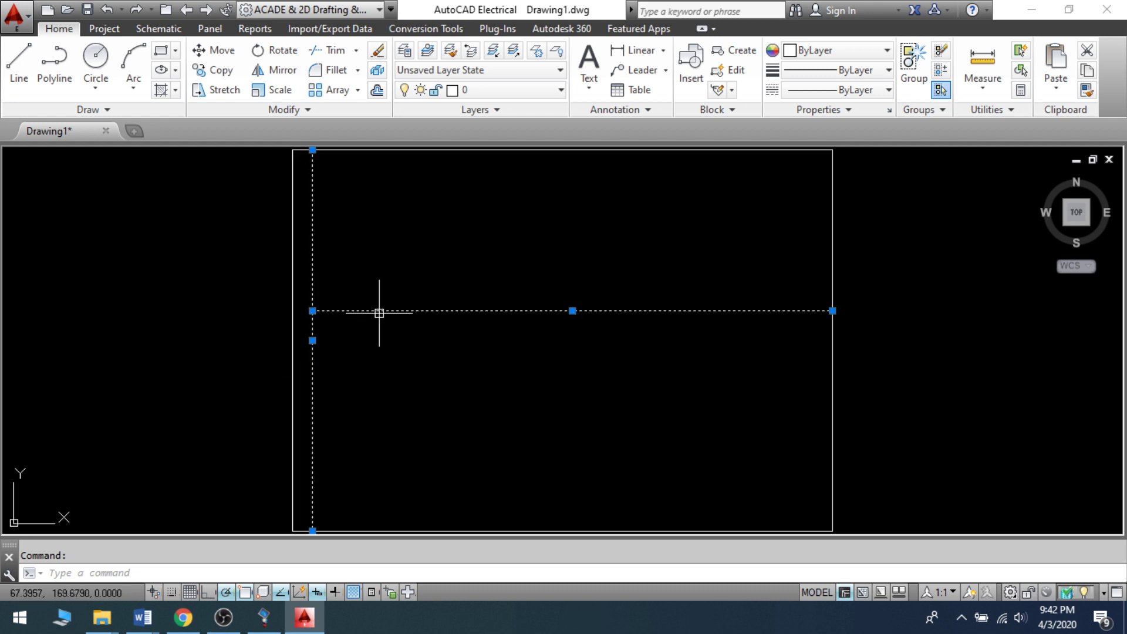
pyautogui.write('e')
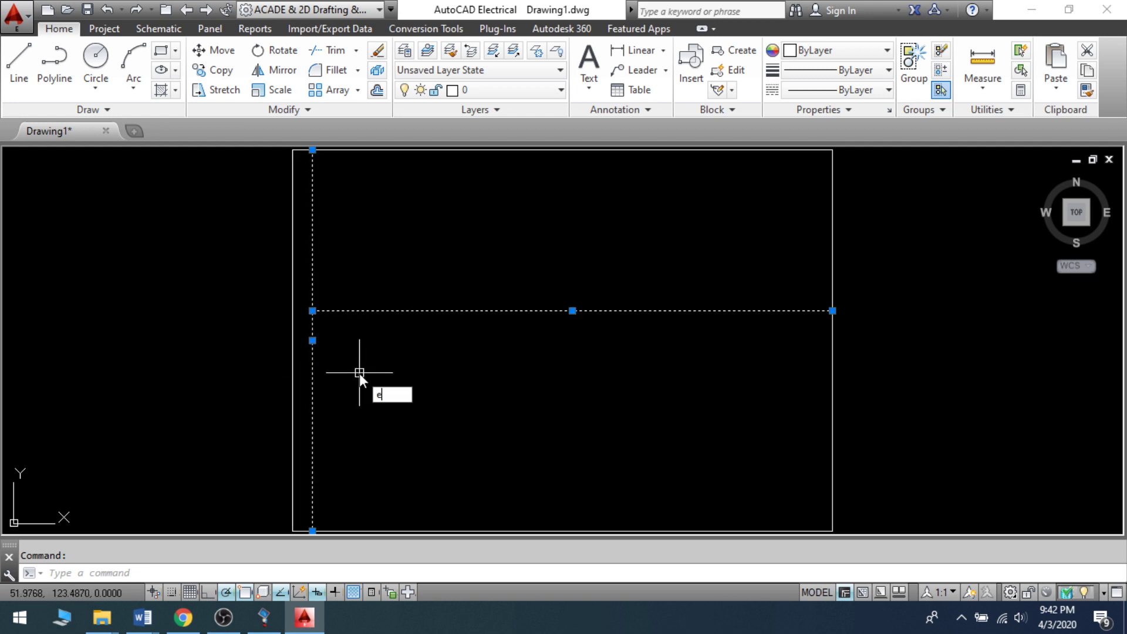
pyautogui.press('Return')
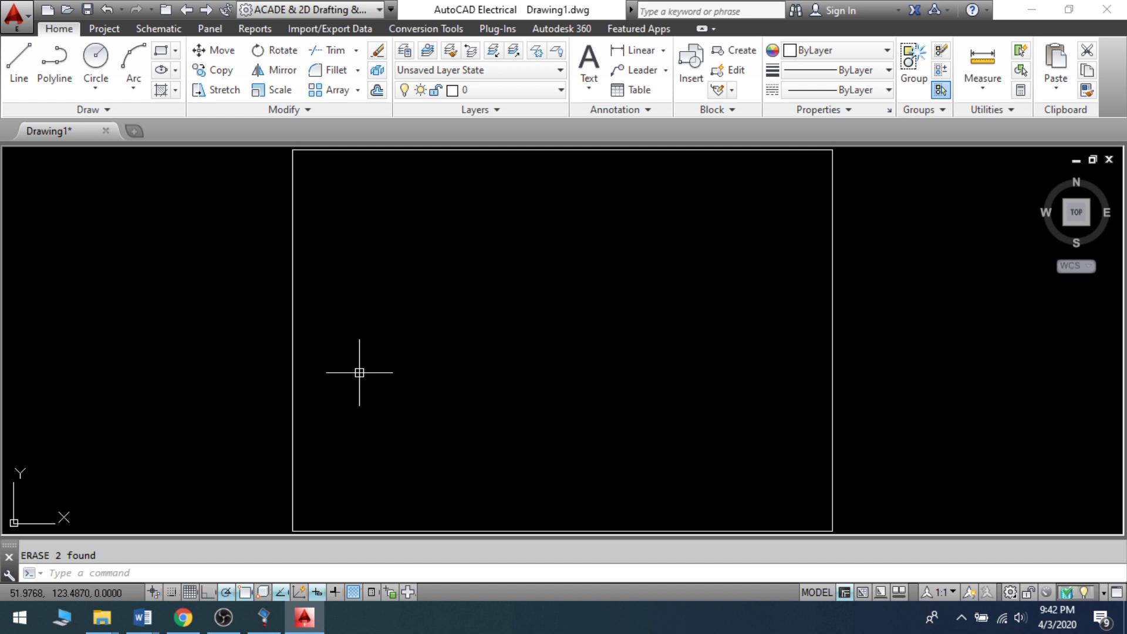
pyautogui.write('l')
pyautogui.press('Return')
# Draw a short horizontal line.
pyautogui.click(351, 364)
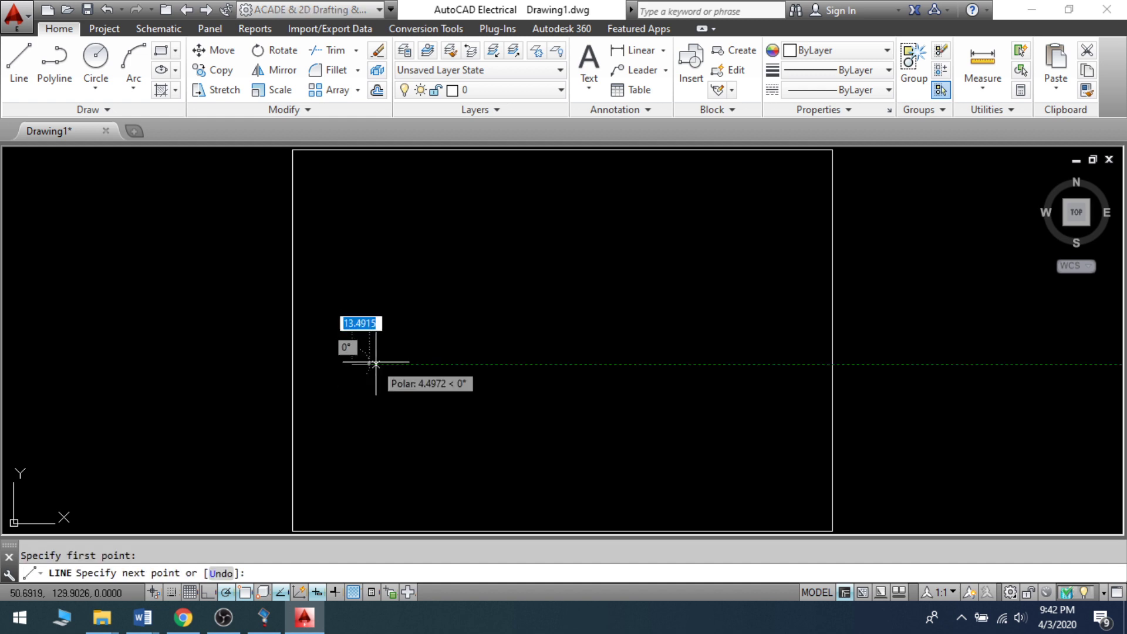
pyautogui.click(414, 364)
pyautogui.rightClick(414, 364)
pyautogui.click(452, 372)
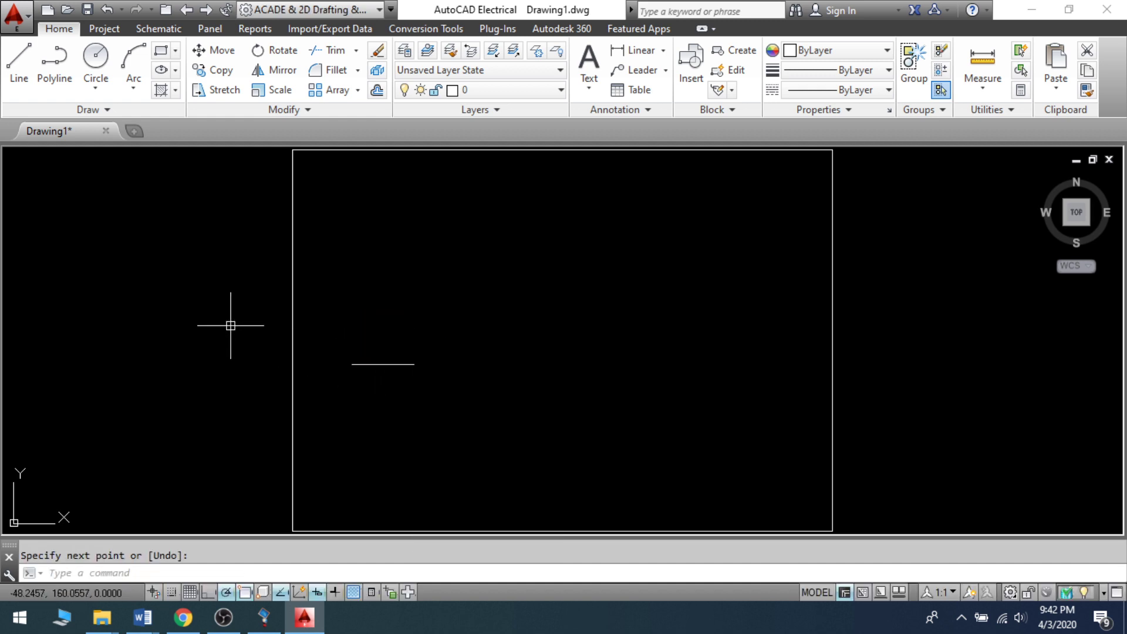
# Stretch the line's right end far to the right with a crossing window, then select the line.
pyautogui.write('s')
pyautogui.press('Return')
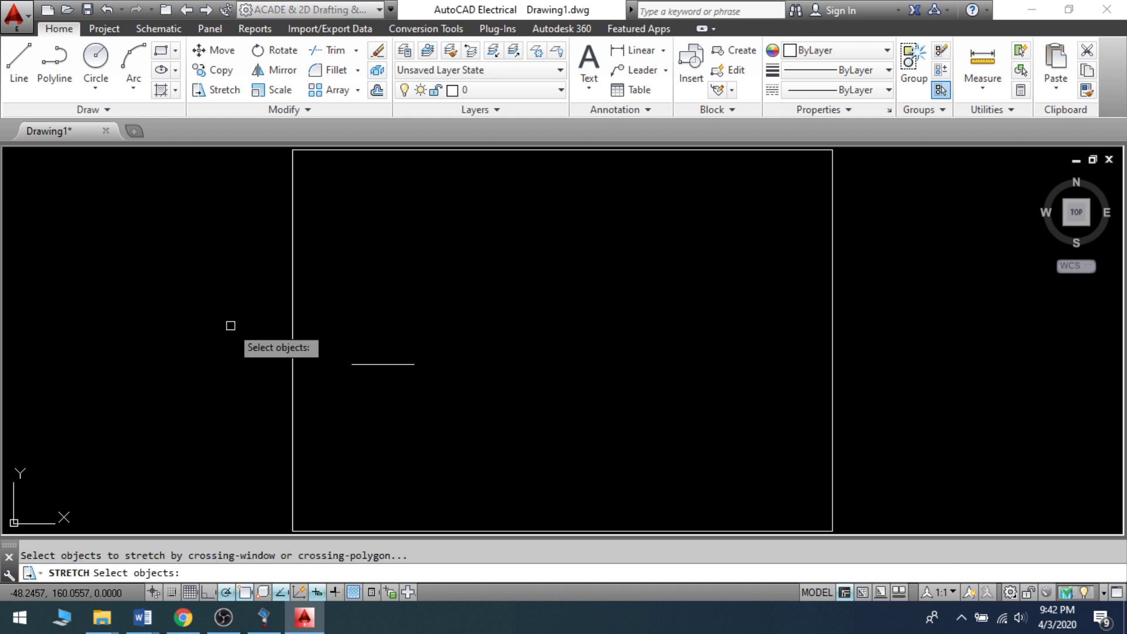
pyautogui.click(654, 483)
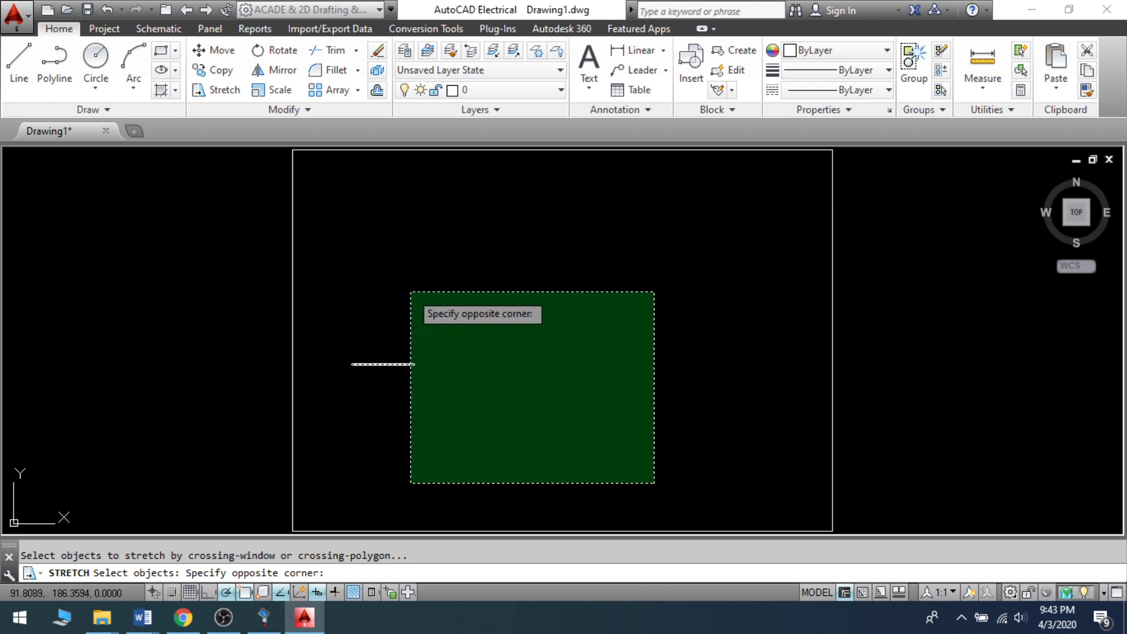
pyautogui.click(411, 292)
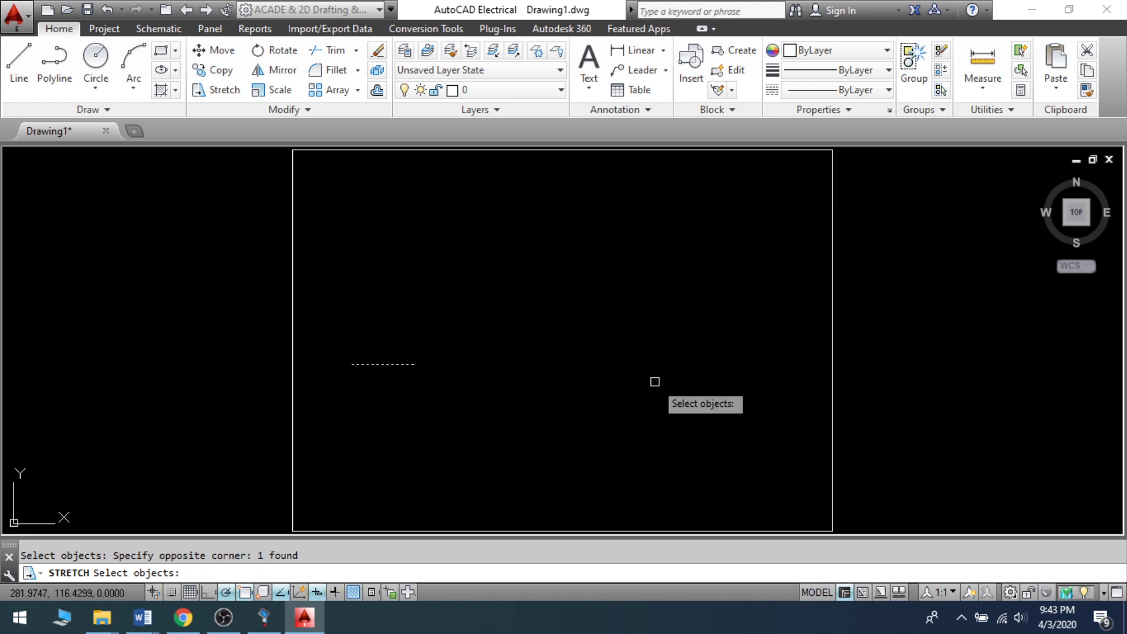
pyautogui.press('Return')
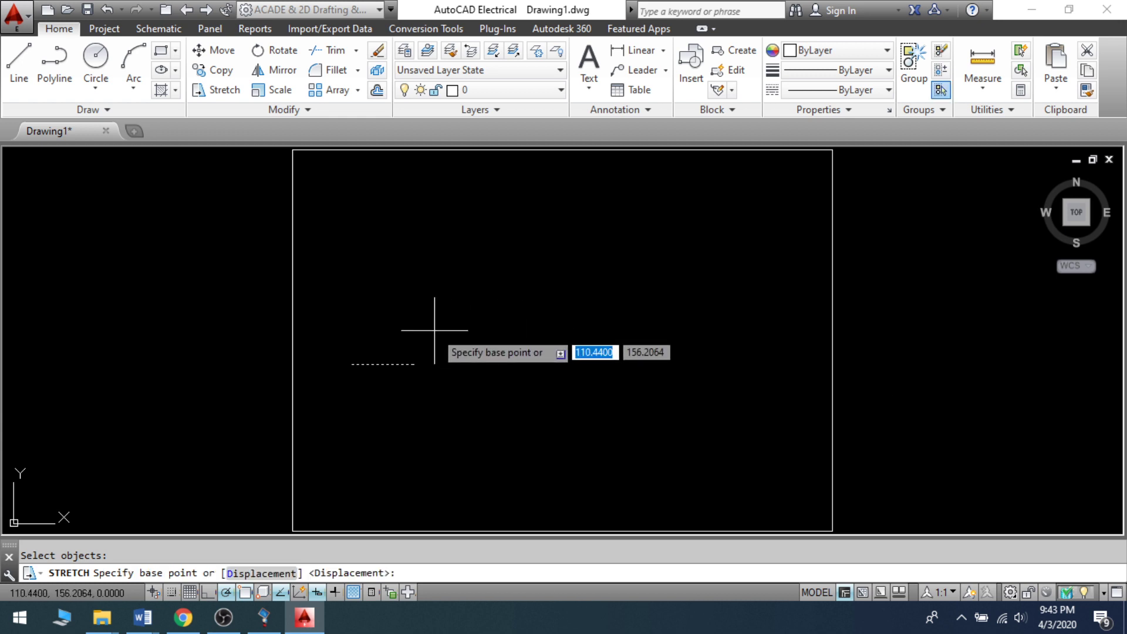
pyautogui.click(414, 364)
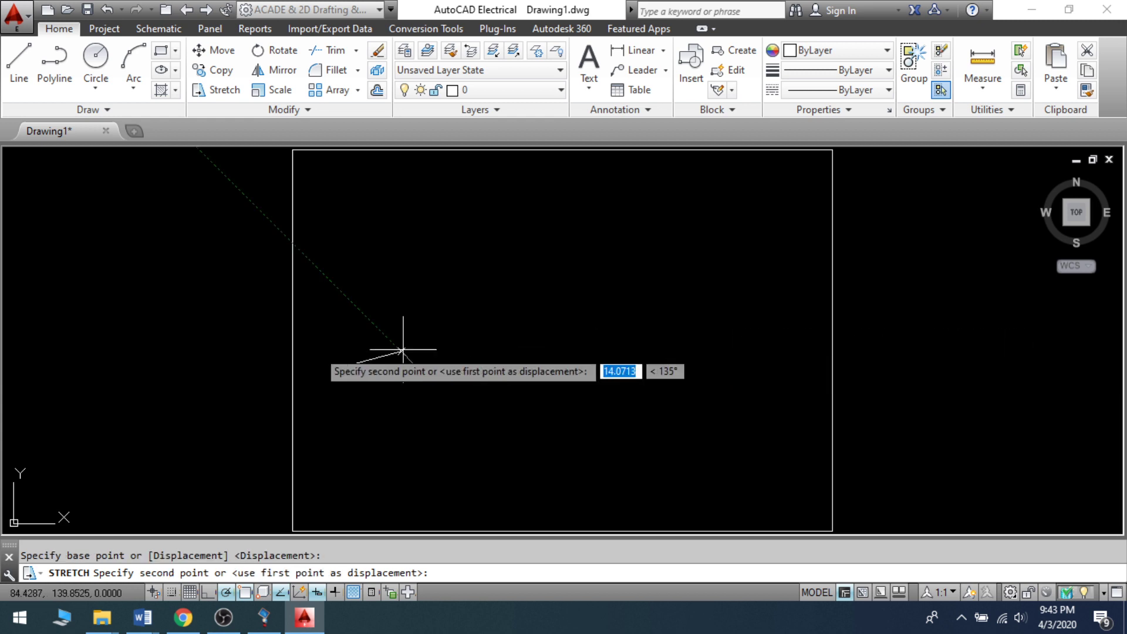
pyautogui.click(739, 364)
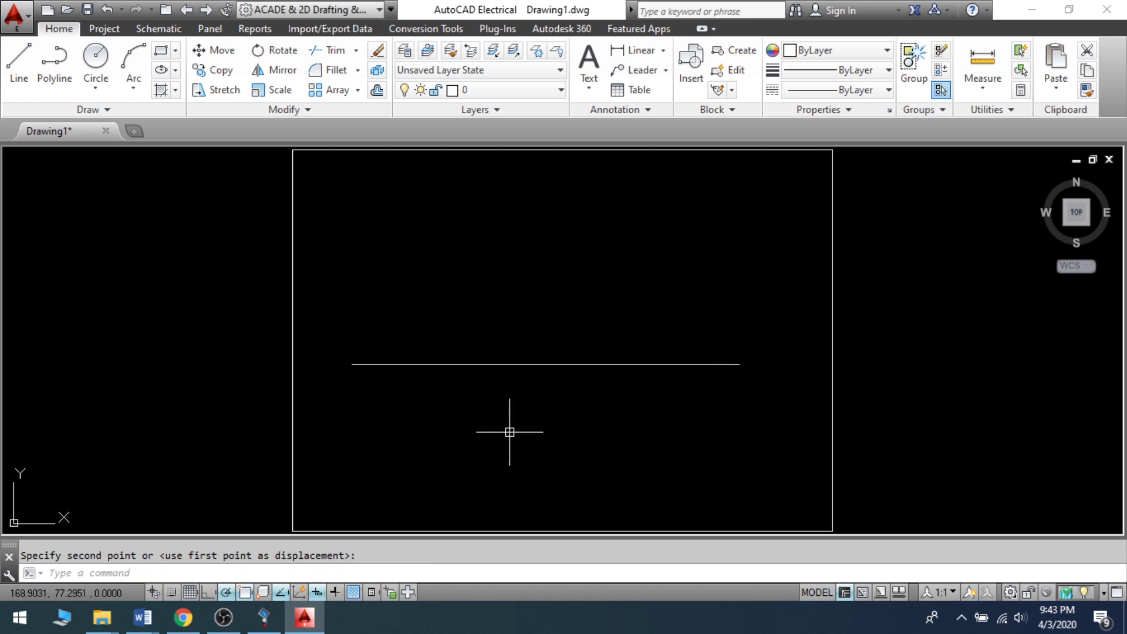
pyautogui.click(524, 369)
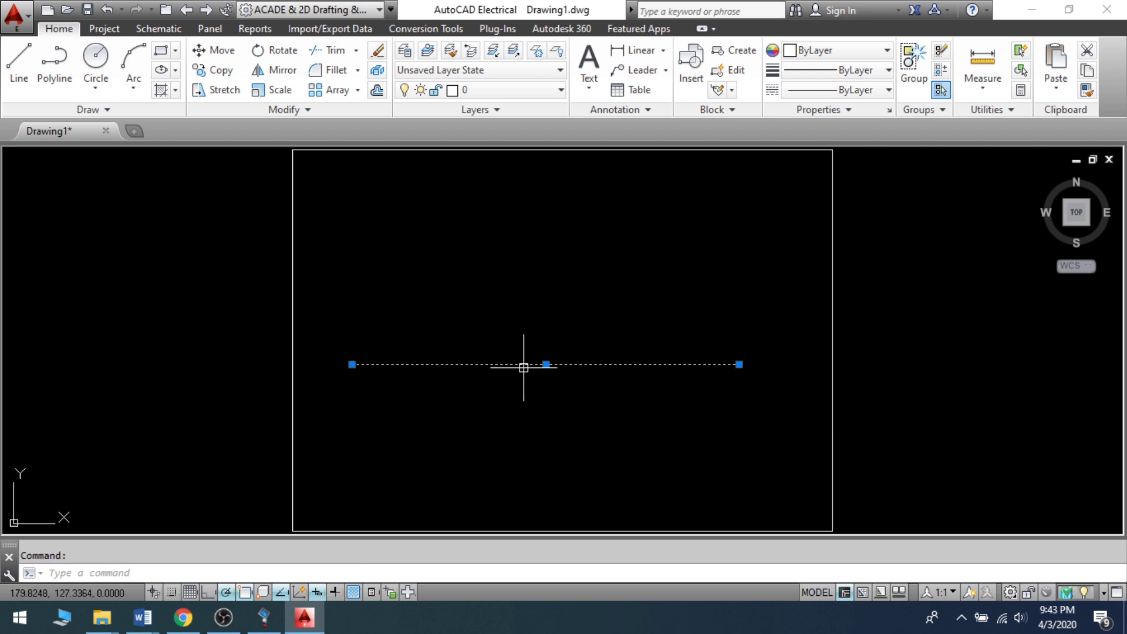
# Shorten the line by dragging its right end grip left.
pyautogui.click(740, 364)
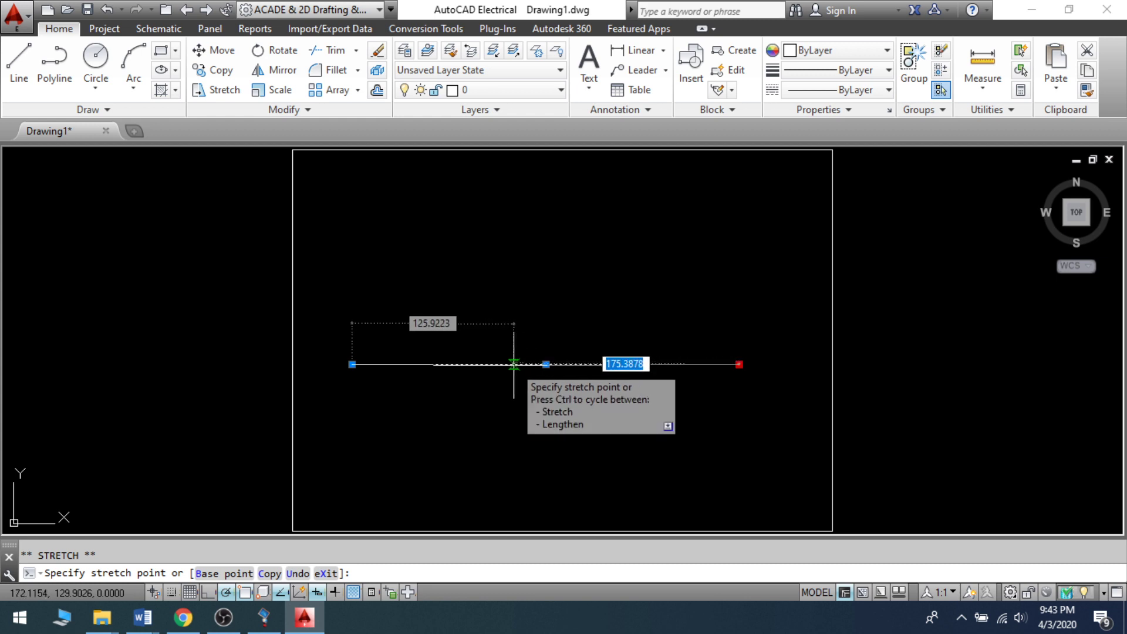
pyautogui.click(514, 364)
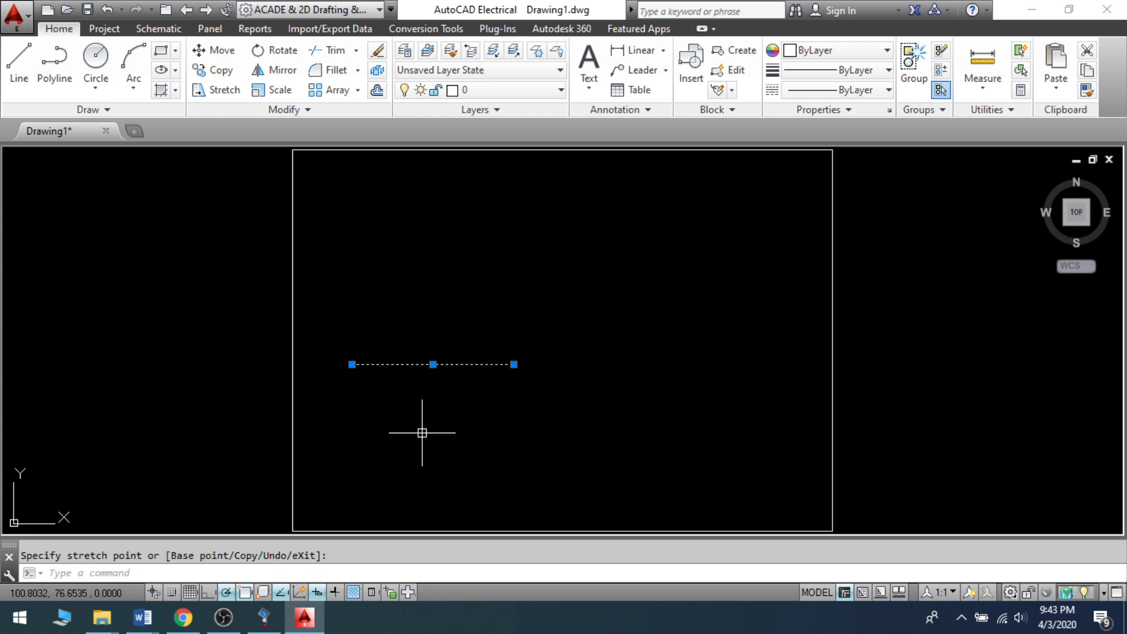
pyautogui.press('Escape')
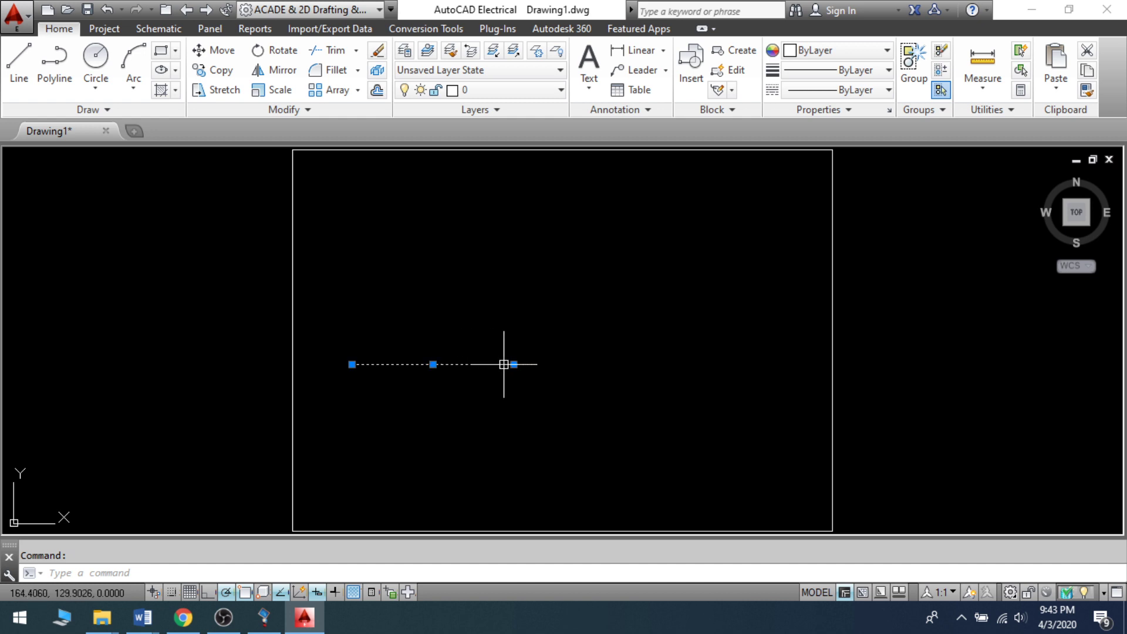
# Lengthen the line with the grip Stretch option so it runs past the sheet border.
pyautogui.moveTo(515, 364)
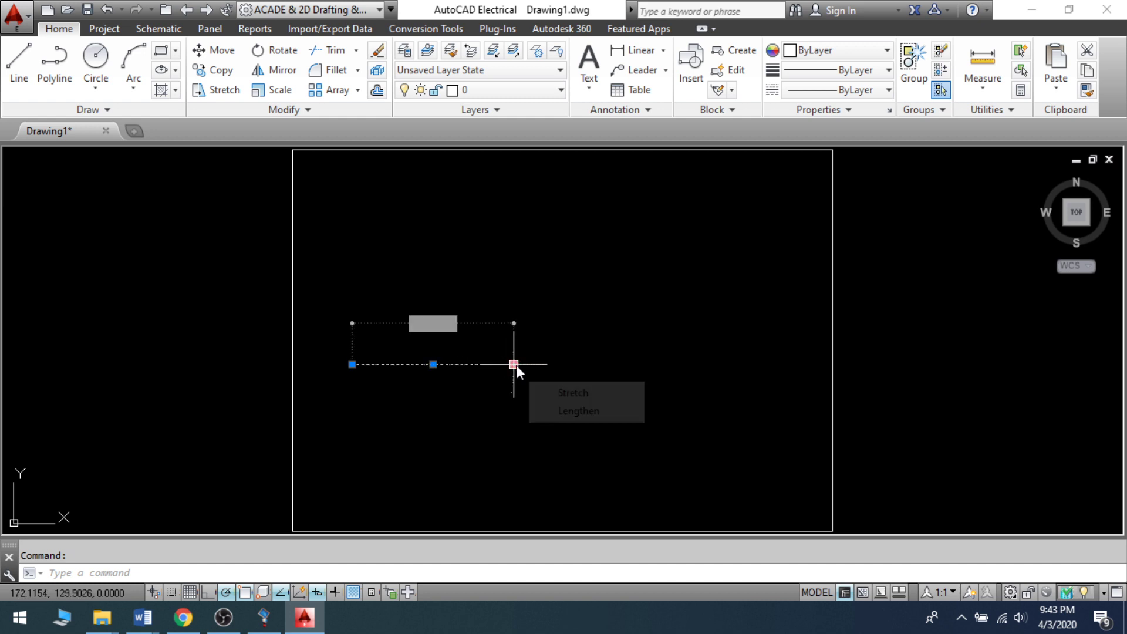
pyautogui.click(566, 393)
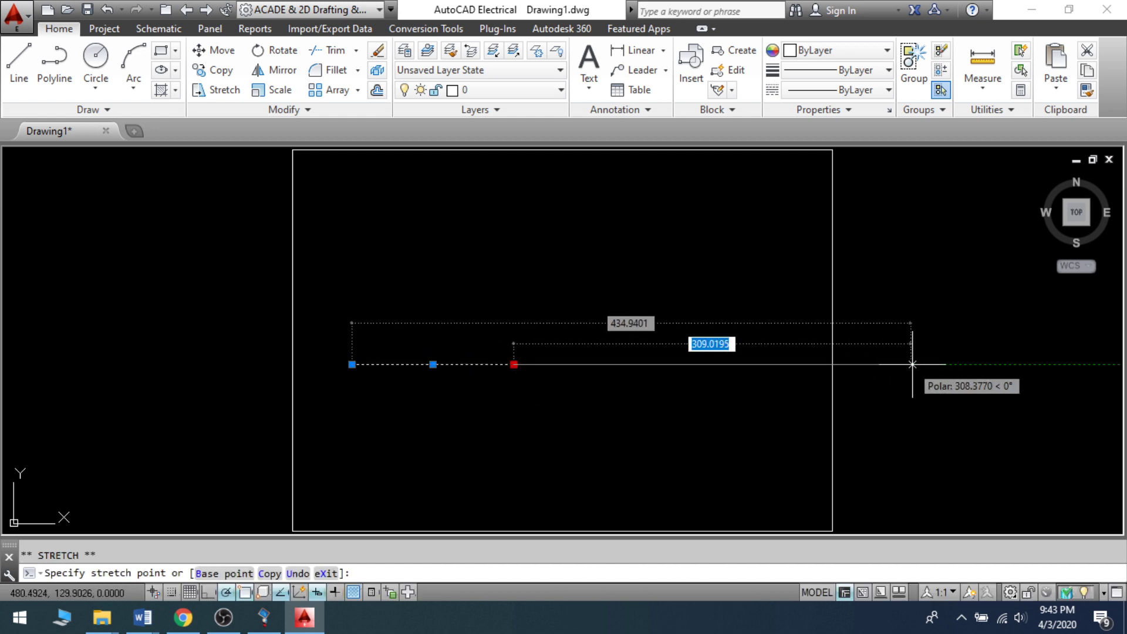
pyautogui.click(939, 364)
pyautogui.rightClick(939, 364)
pyautogui.press('Escape')
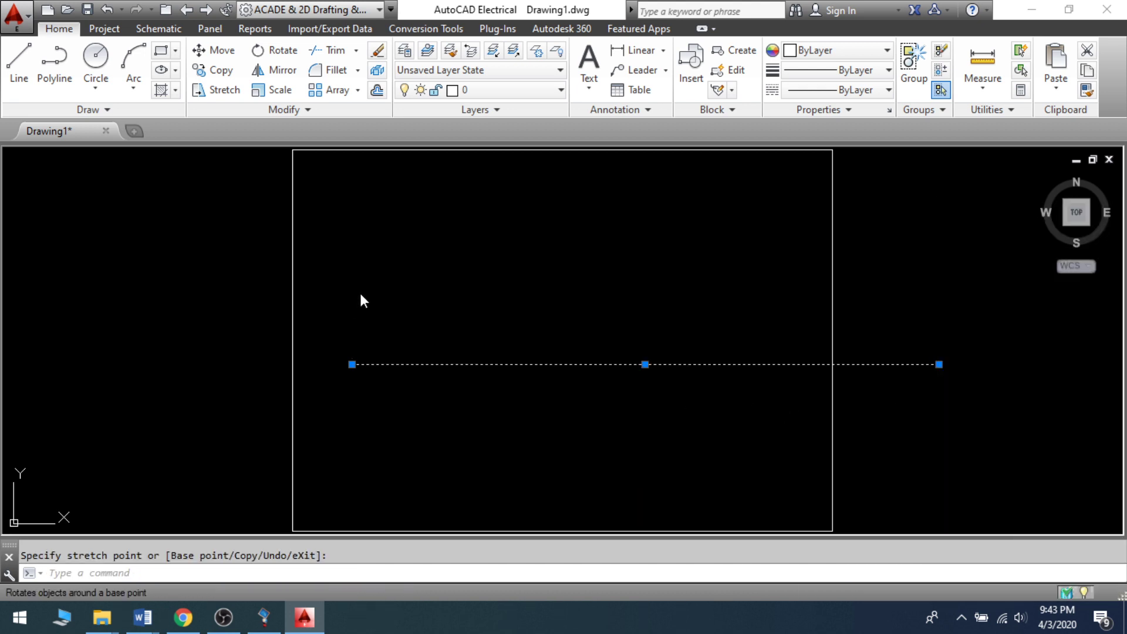
# Select the line and erase it.
pyautogui.click(352, 295)
pyautogui.click(352, 295)
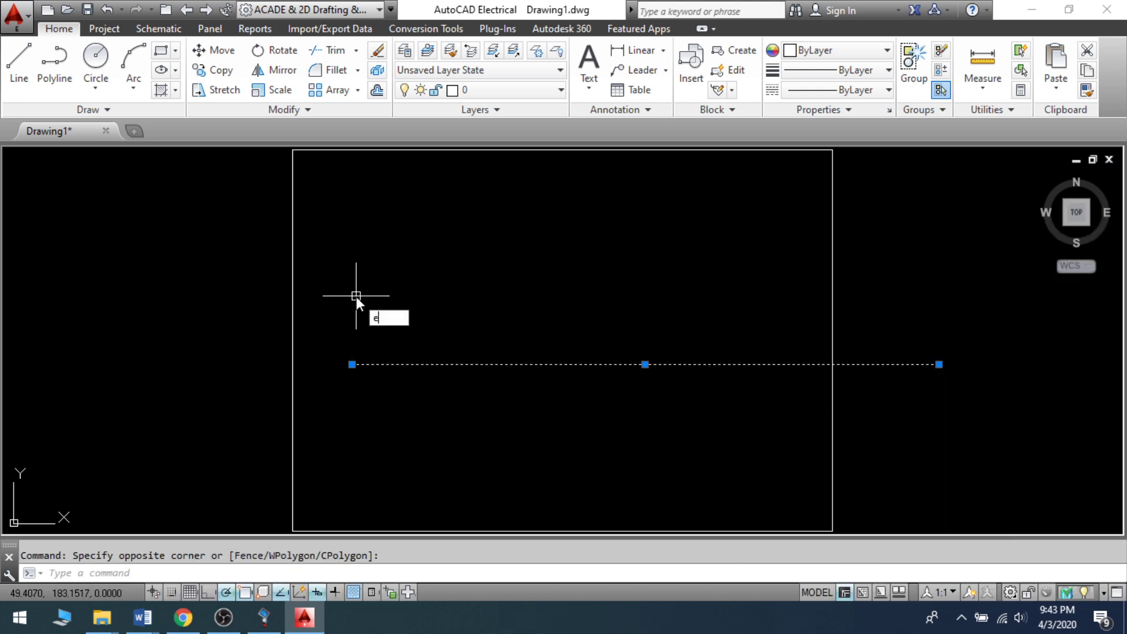
pyautogui.press('Return')
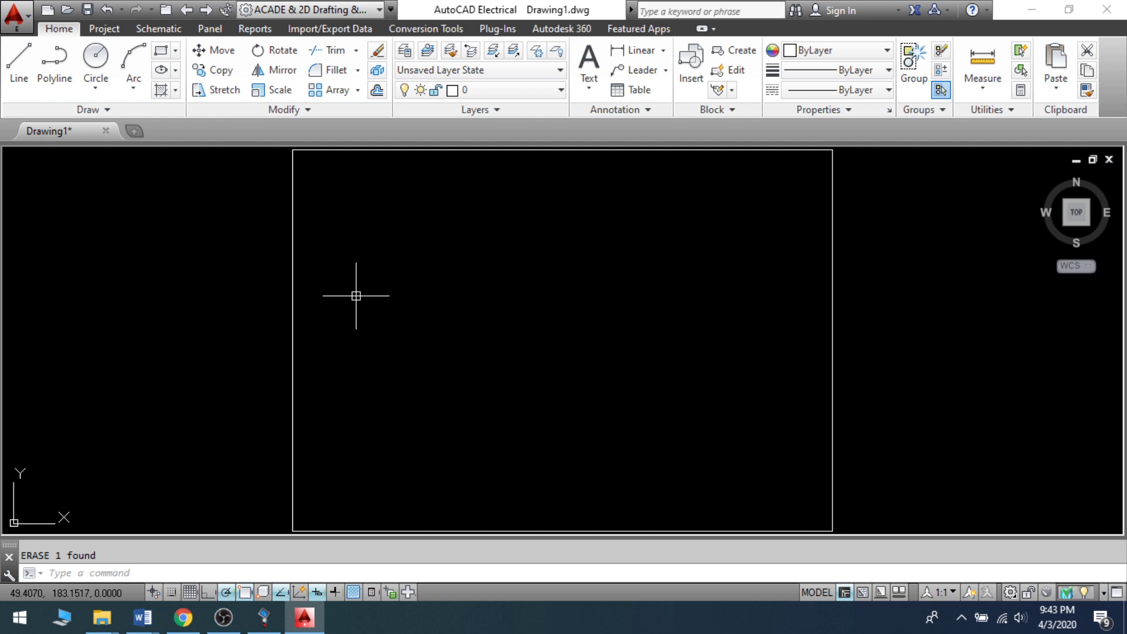
# Draw a new horizontal line with the L command.
pyautogui.write('l')
pyautogui.press('Return')
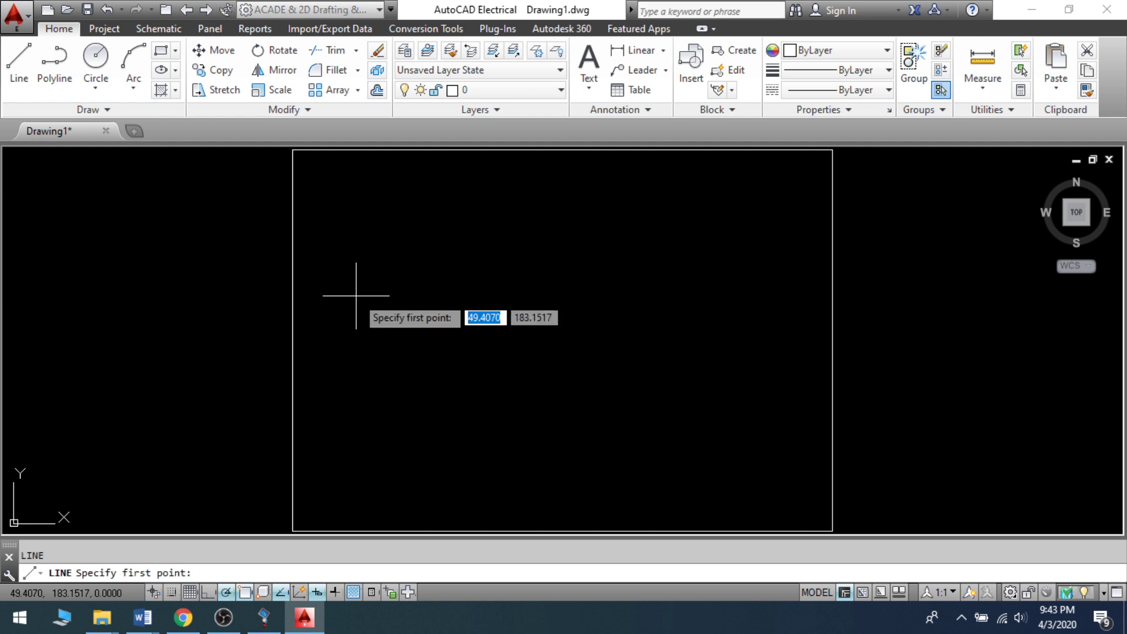
pyautogui.click(356, 295)
pyautogui.rightClick(466, 296)
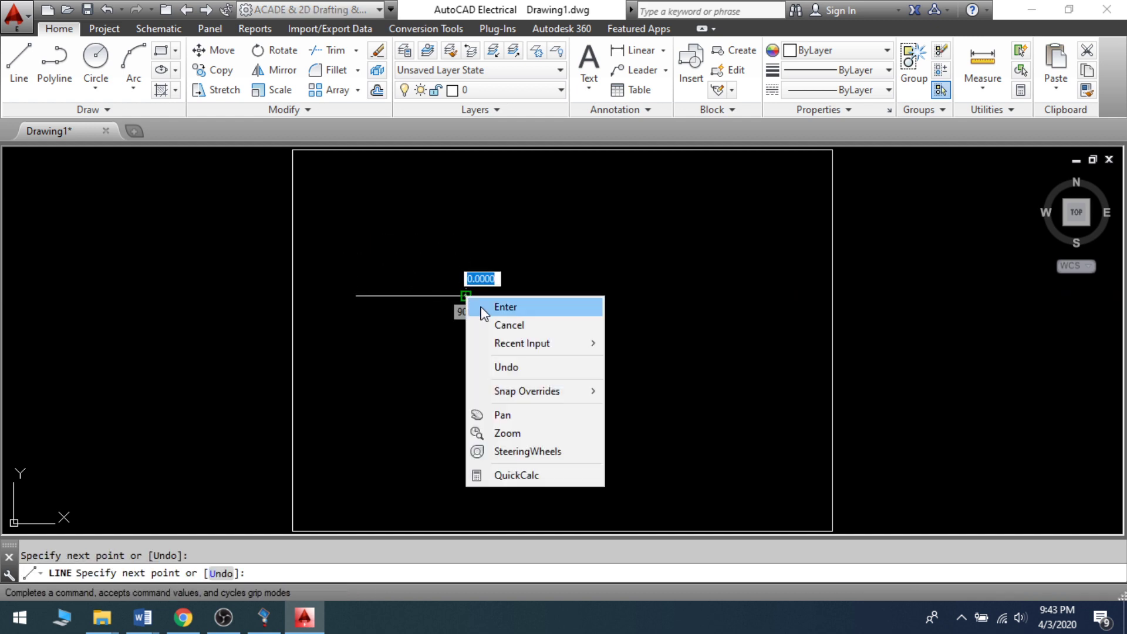
pyautogui.click(505, 306)
# Window-select the leftover horizontal line and erase it.
pyautogui.click(706, 416)
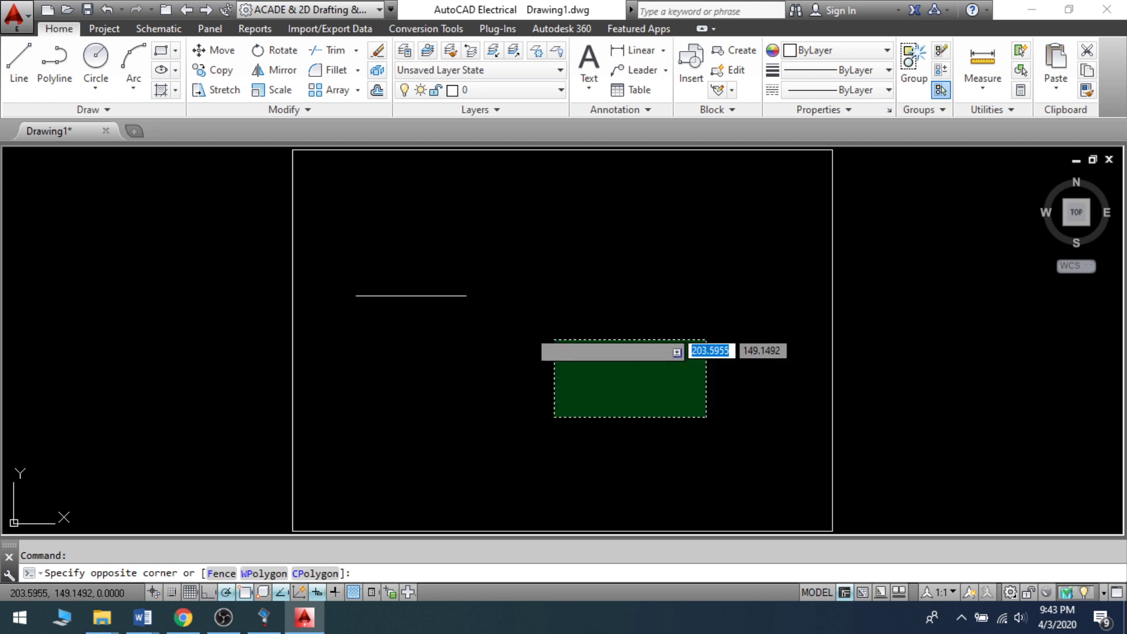
pyautogui.rightClick(495, 317)
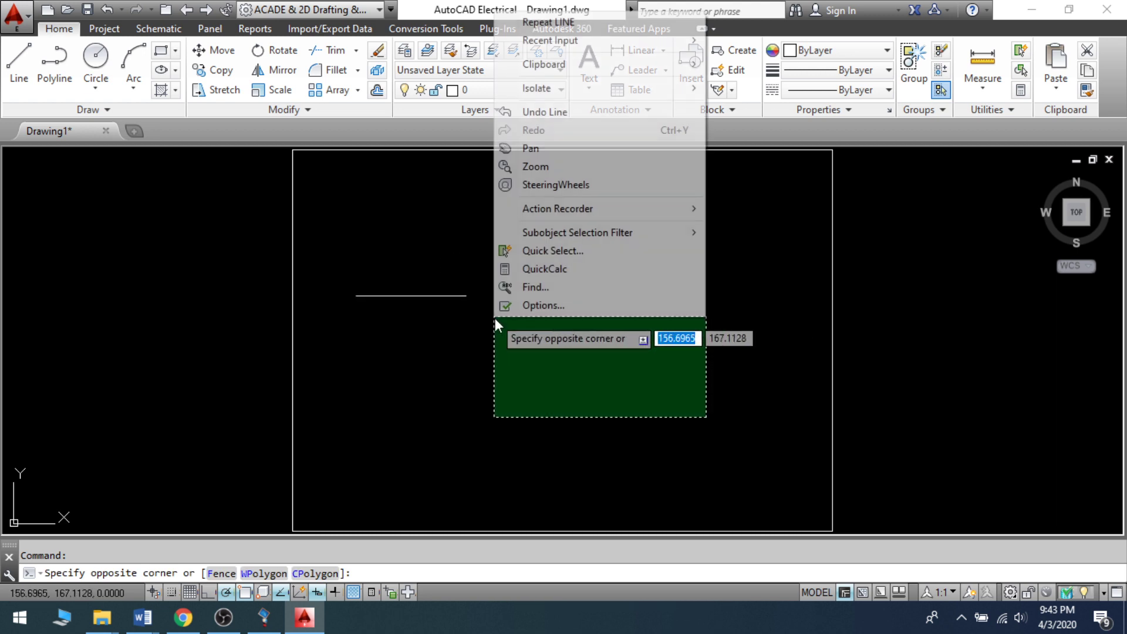
pyautogui.click(400, 245)
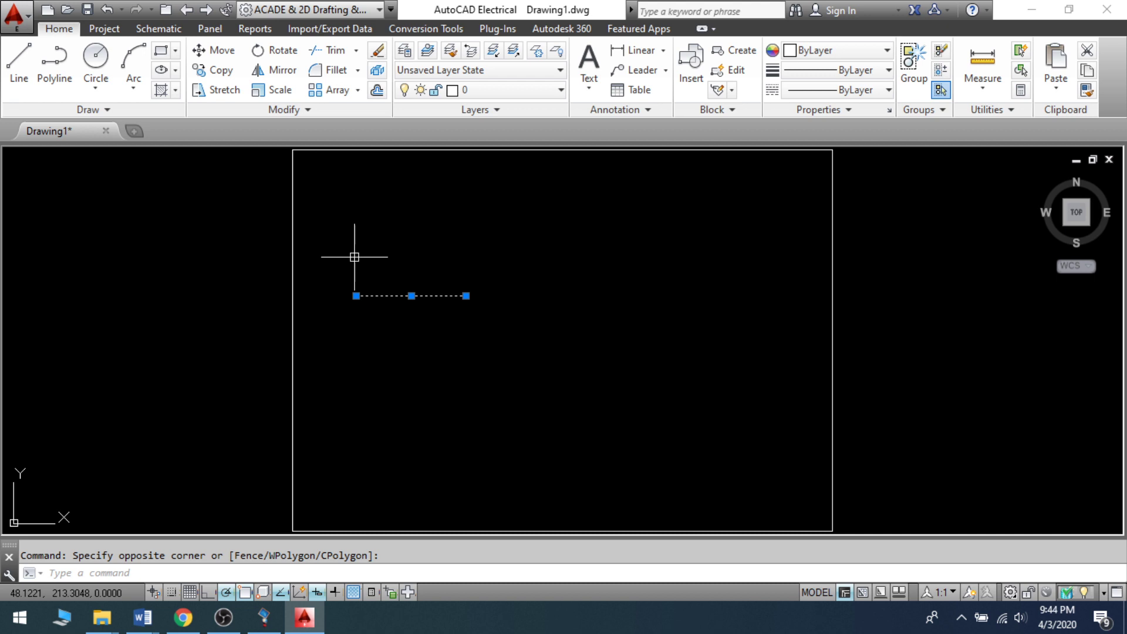
pyautogui.press('Escape')
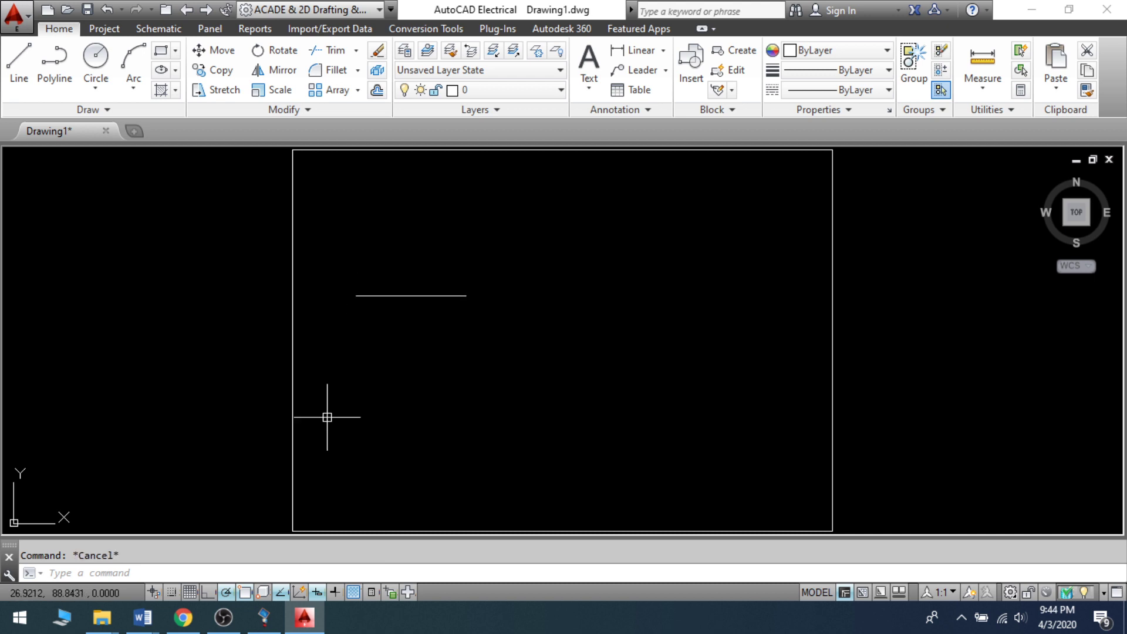
pyautogui.click(309, 255)
pyautogui.click(495, 324)
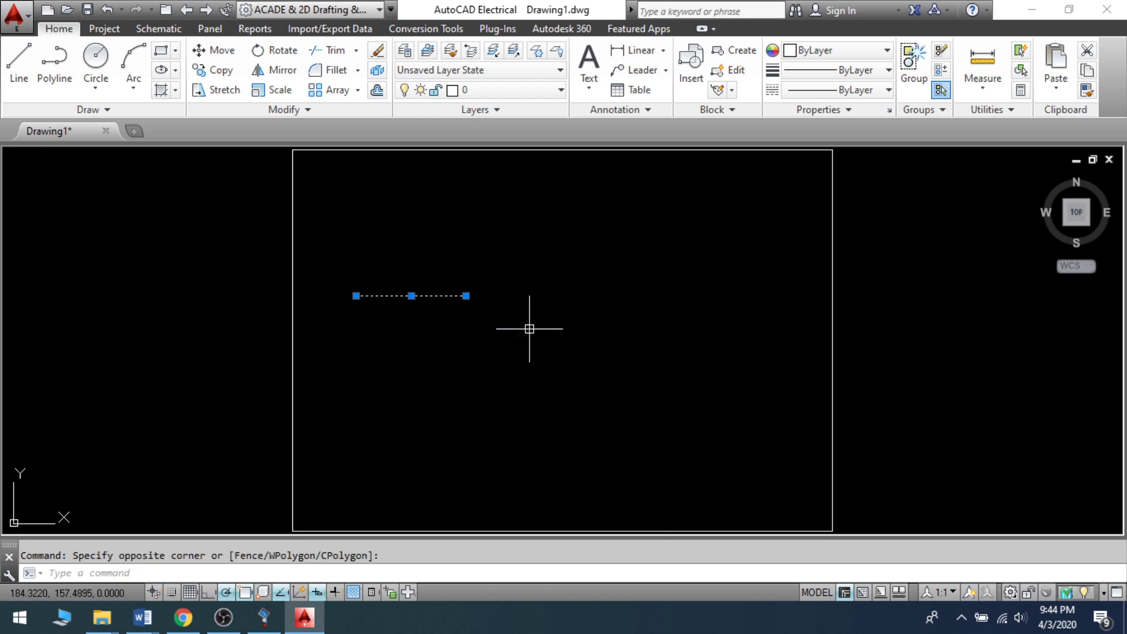
pyautogui.press('Return')
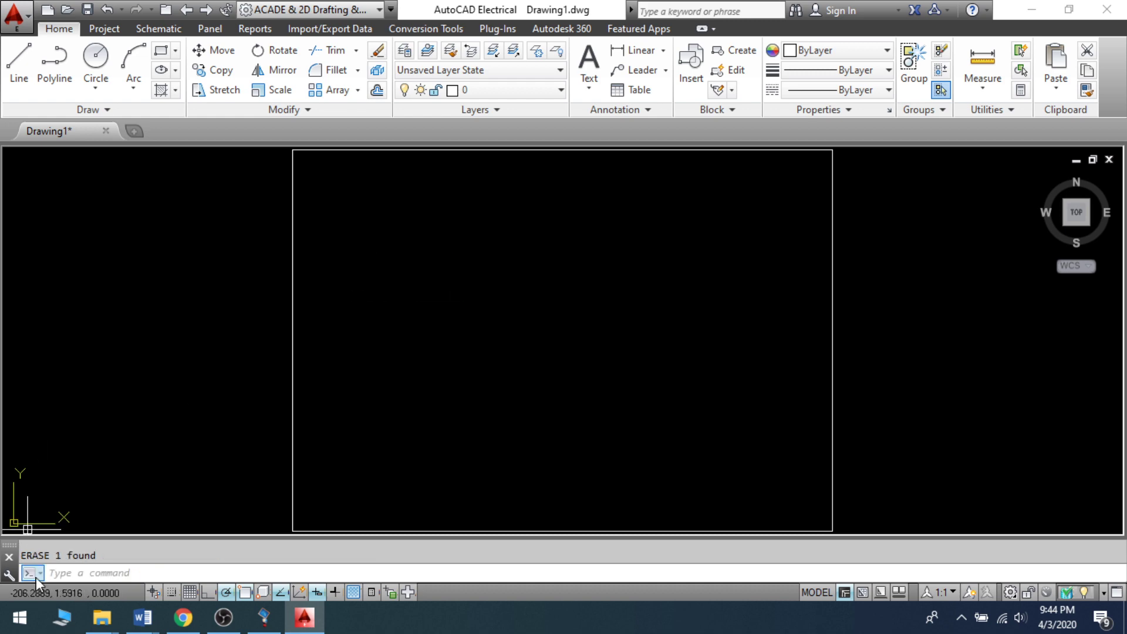
# Check the Word command notes, then minimize Word.
pyautogui.moveTo(141, 625)
pyautogui.click(595, 518)
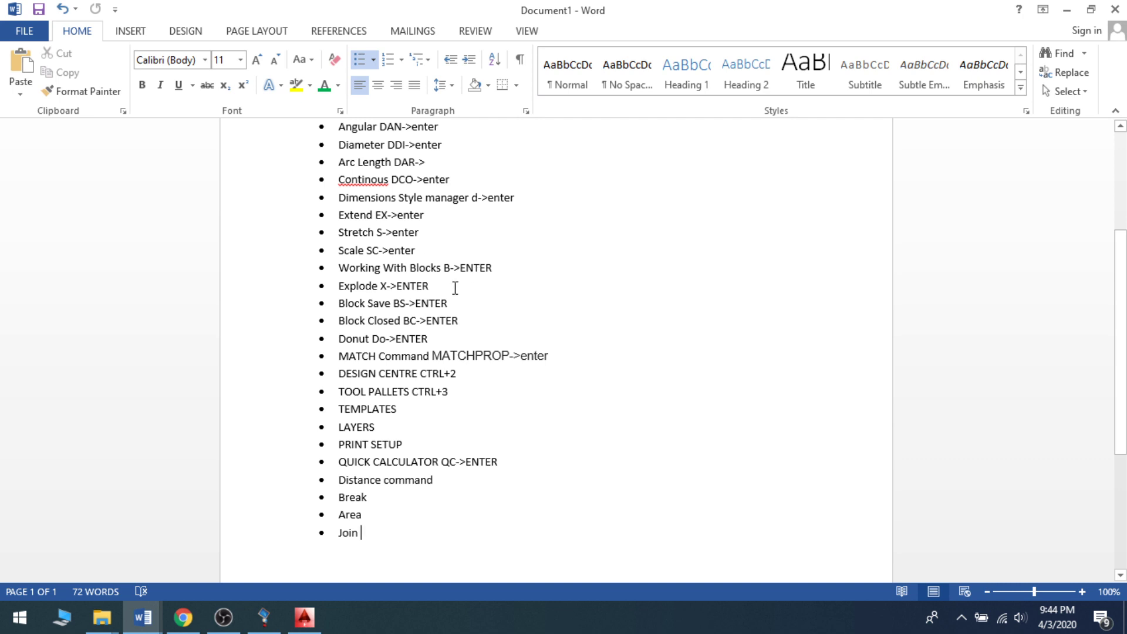
pyautogui.click(1067, 10)
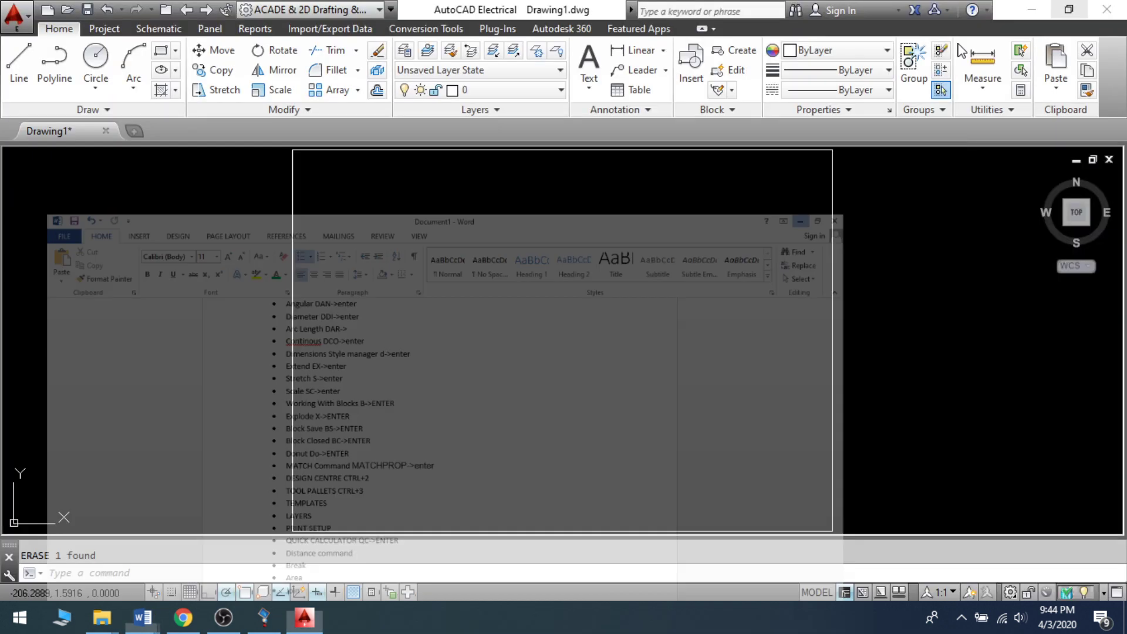
# Draw a circle near the page centre with a vertical line from its top to its bottom.
pyautogui.click(96, 57)
pyautogui.click(545, 292)
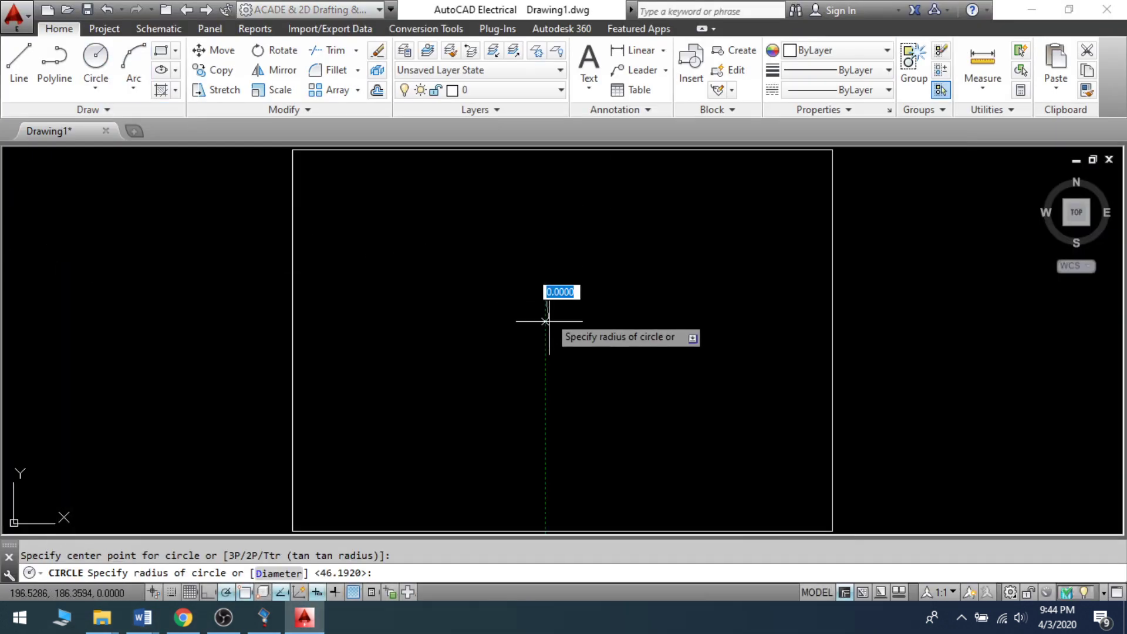
pyautogui.click(19, 57)
pyautogui.click(545, 256)
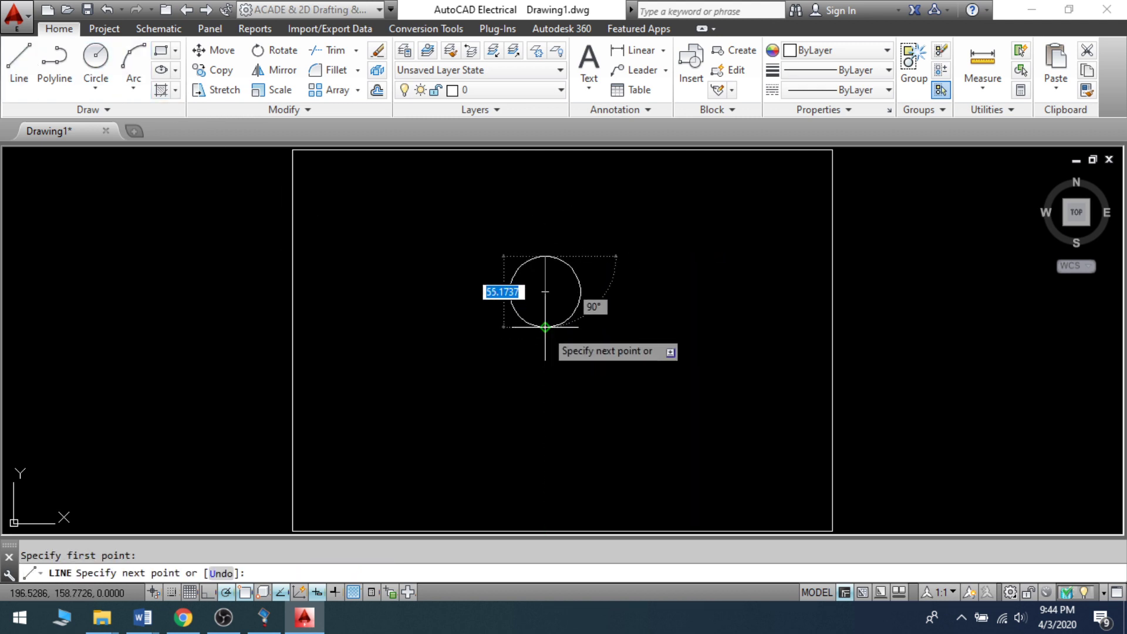
pyautogui.click(545, 327)
pyautogui.rightClick(546, 329)
pyautogui.click(565, 341)
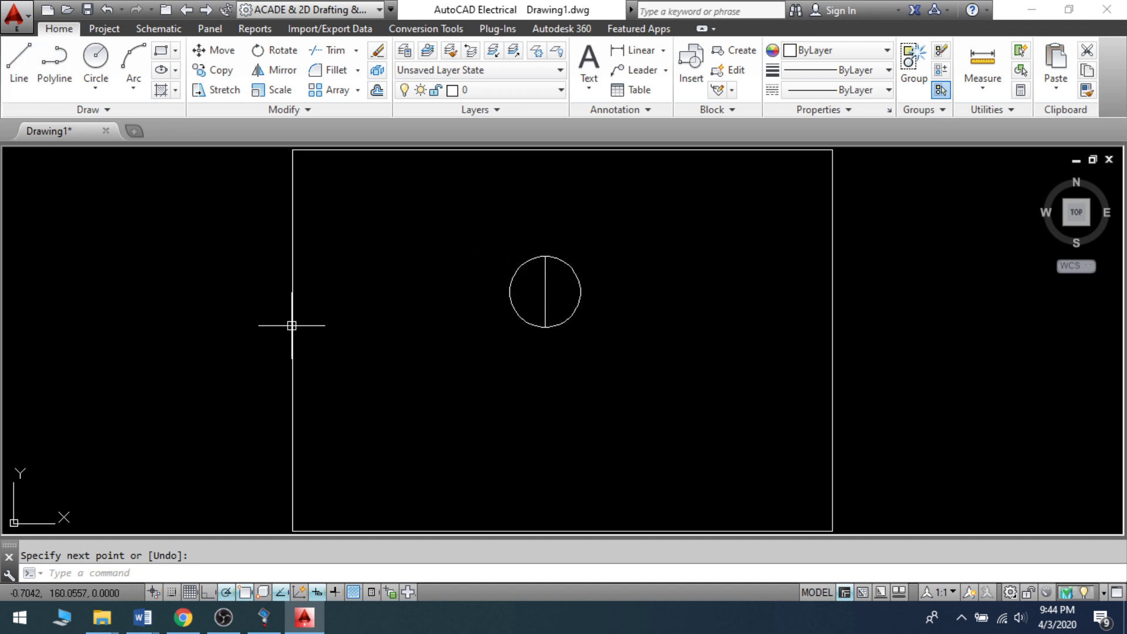
# Draw a horizontal line across the circle from its left edge to its right edge.
pyautogui.write('lk')
pyautogui.press('Return')
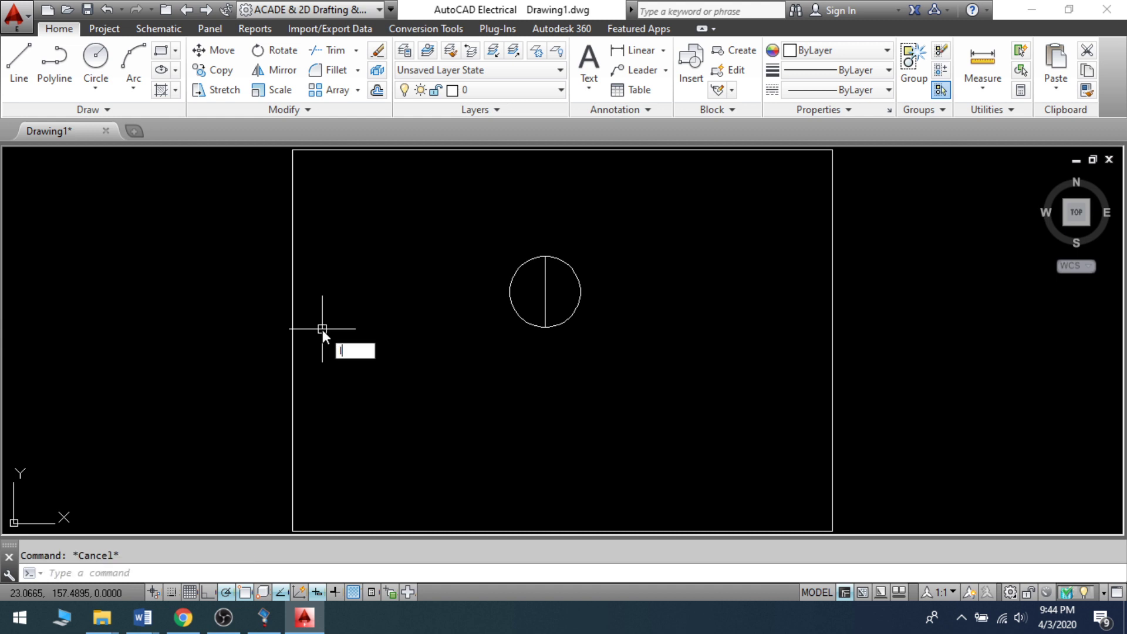
pyautogui.write('l')
pyautogui.press('Return')
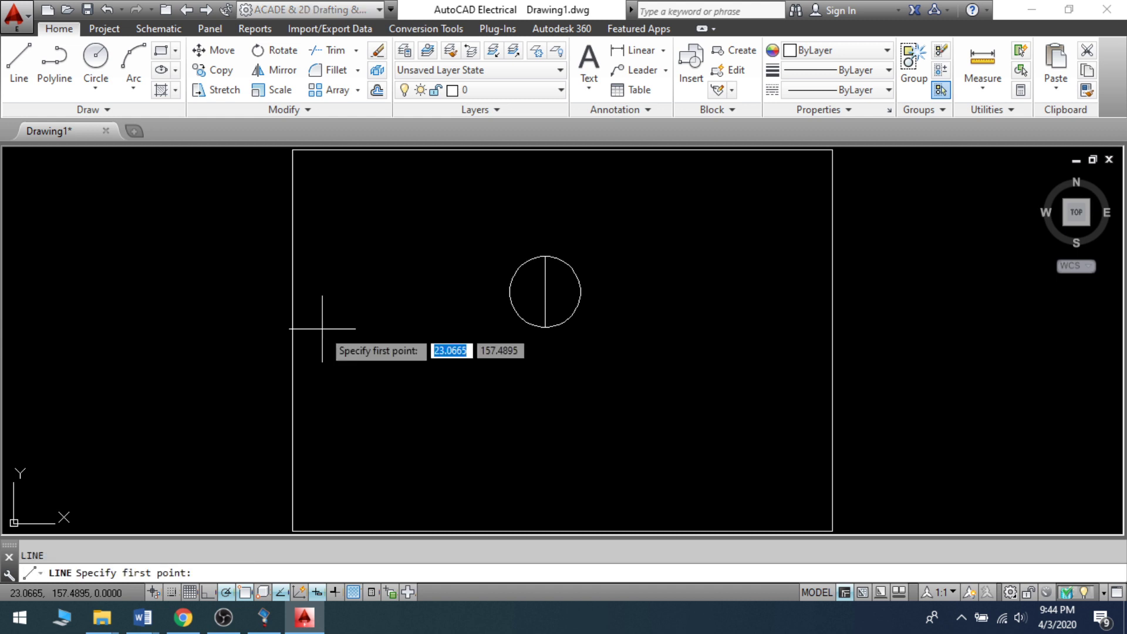
pyautogui.click(510, 291)
pyautogui.click(580, 292)
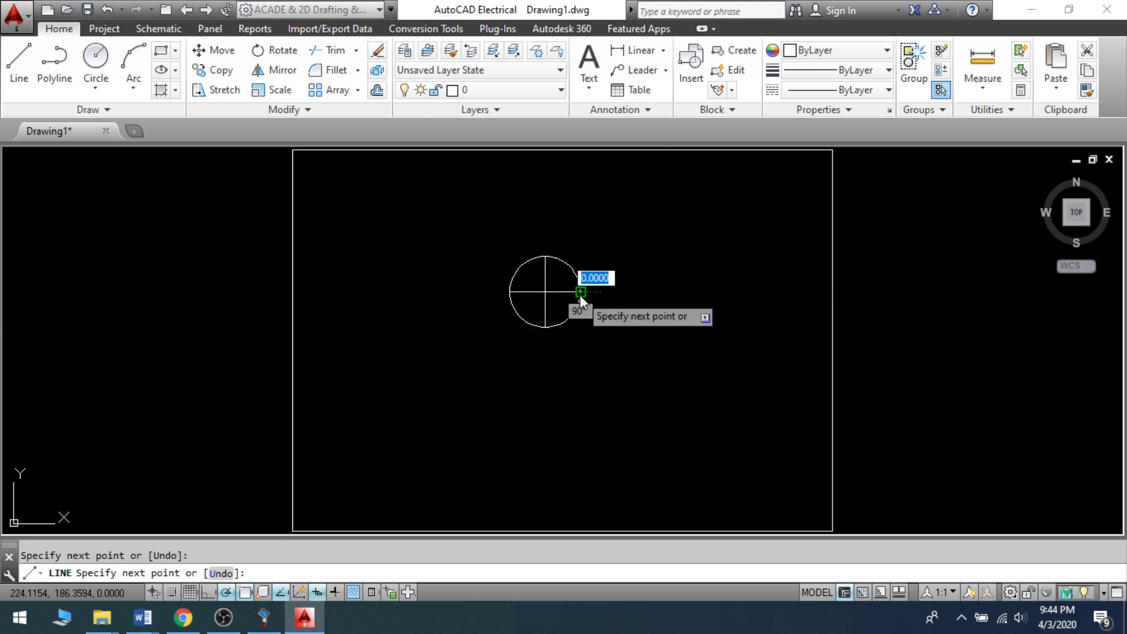
pyautogui.rightClick(581, 300)
pyautogui.click(593, 305)
# Rotate the circle and both cross lines 45° about the centre to form an X.
pyautogui.click(454, 236)
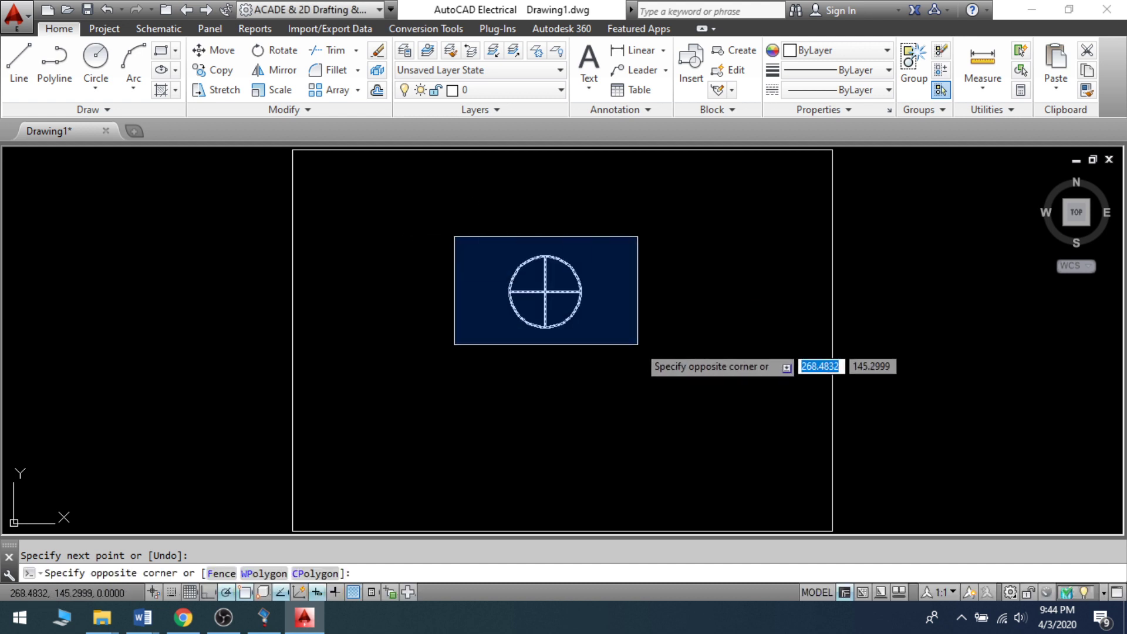
pyautogui.click(638, 345)
pyautogui.write('ro')
pyautogui.press('Return')
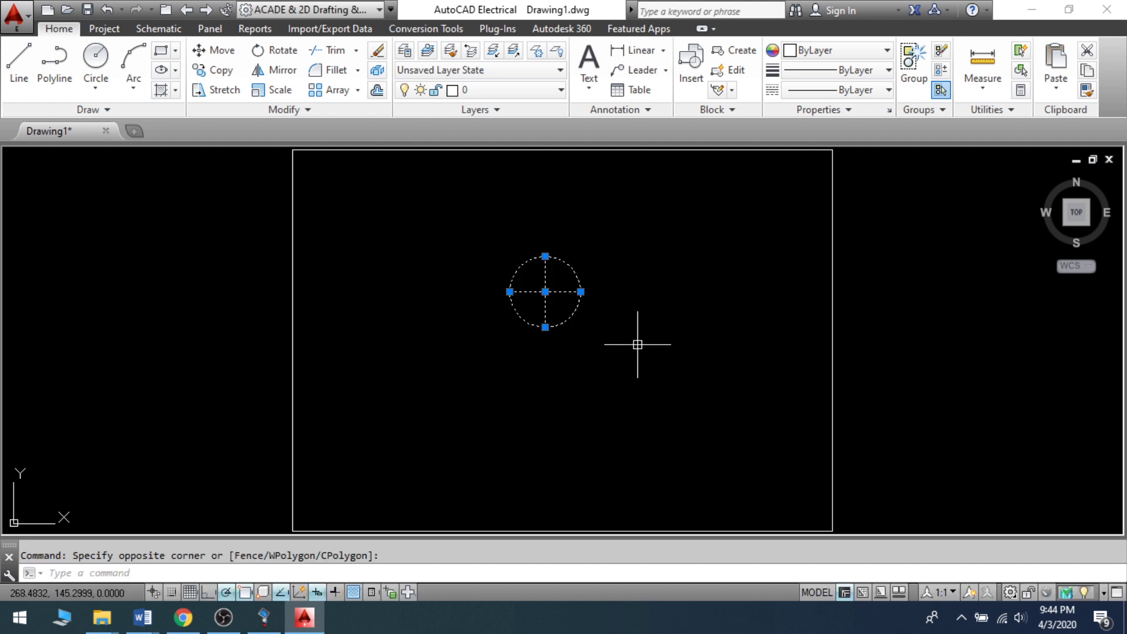
pyautogui.click(545, 292)
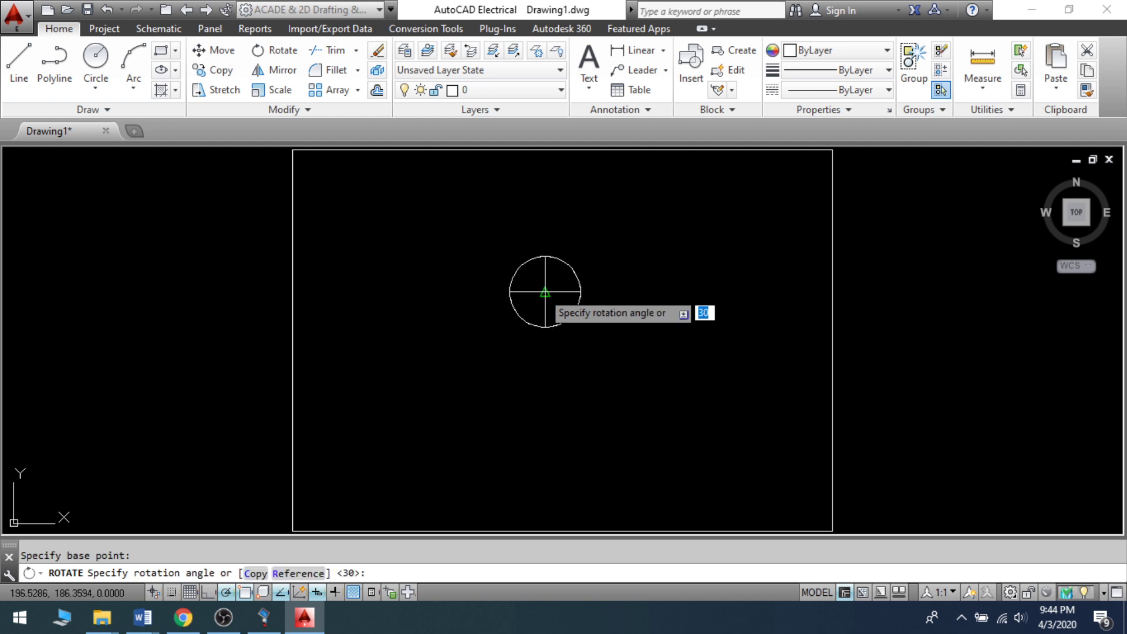
pyautogui.write('45')
pyautogui.press('Return')
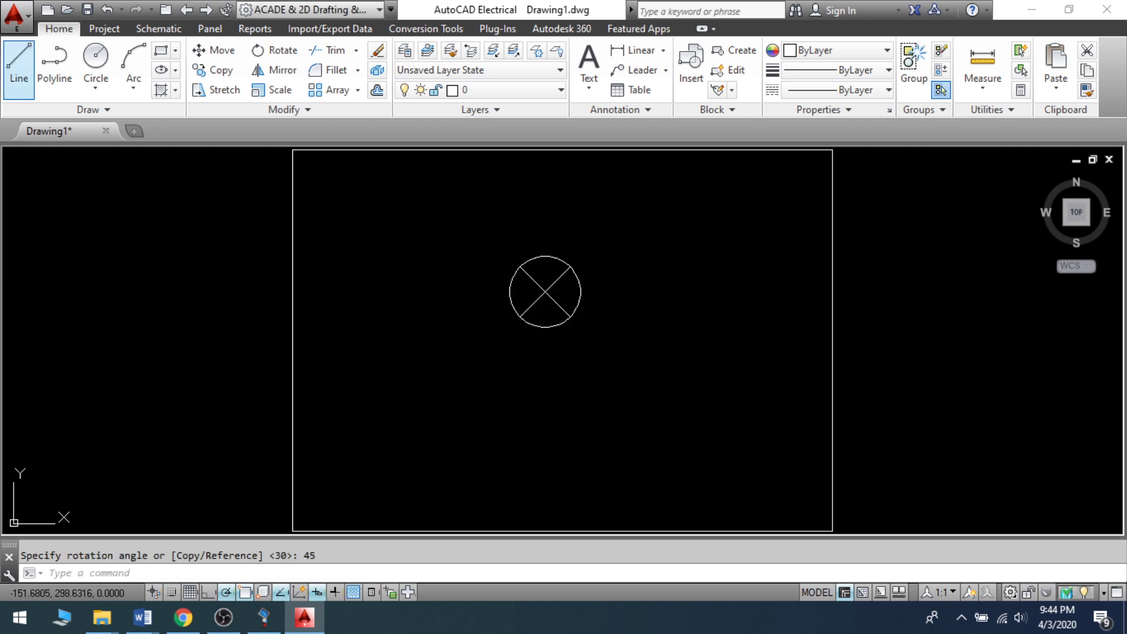
# Start a vertical lead line at the circle's top.
pyautogui.click(19, 65)
pyautogui.click(546, 256)
pyautogui.rightClick(561, 228)
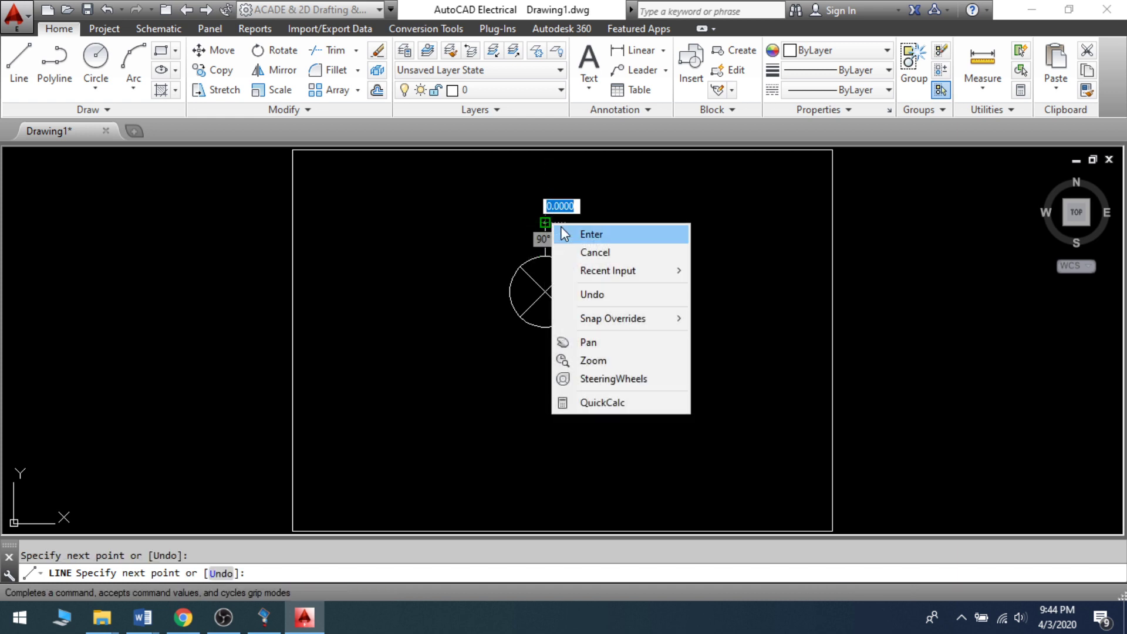
# Finish the top lead and mirror it about a horizontal axis through the centre, keeping the original.
pyautogui.click(564, 234)
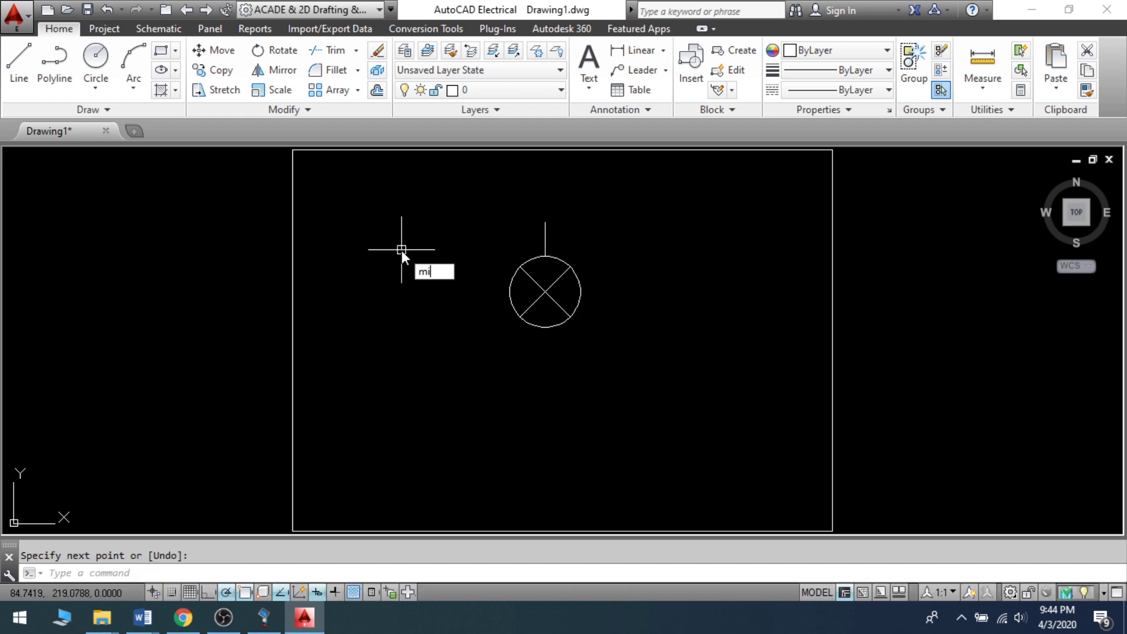
pyautogui.write('mi')
pyautogui.press('Return')
pyautogui.click(546, 232)
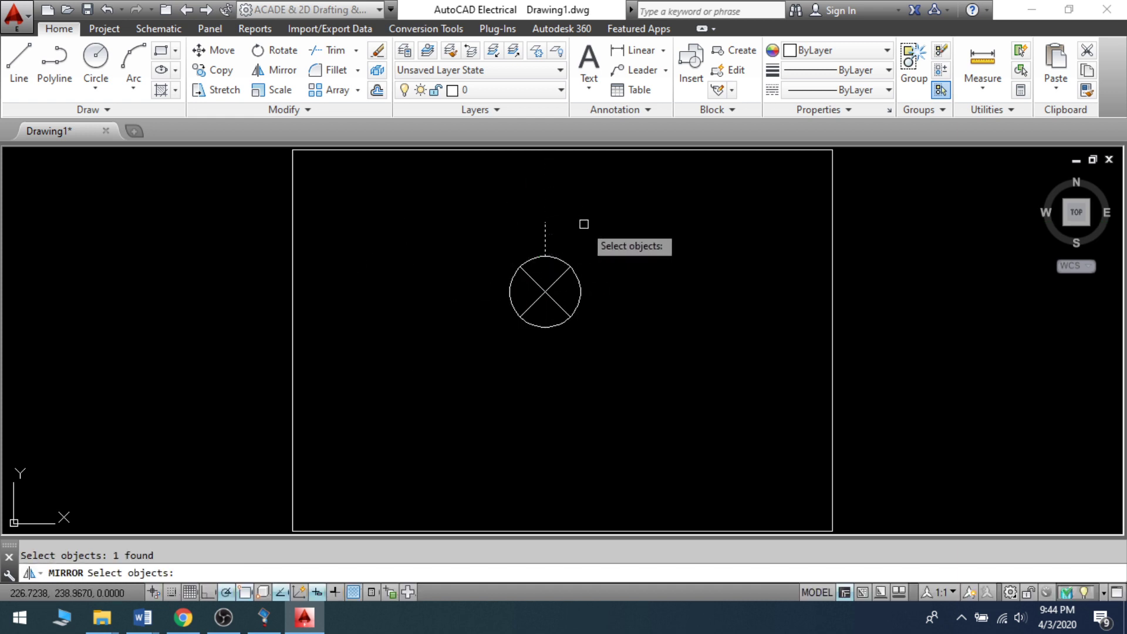
pyautogui.press('Return')
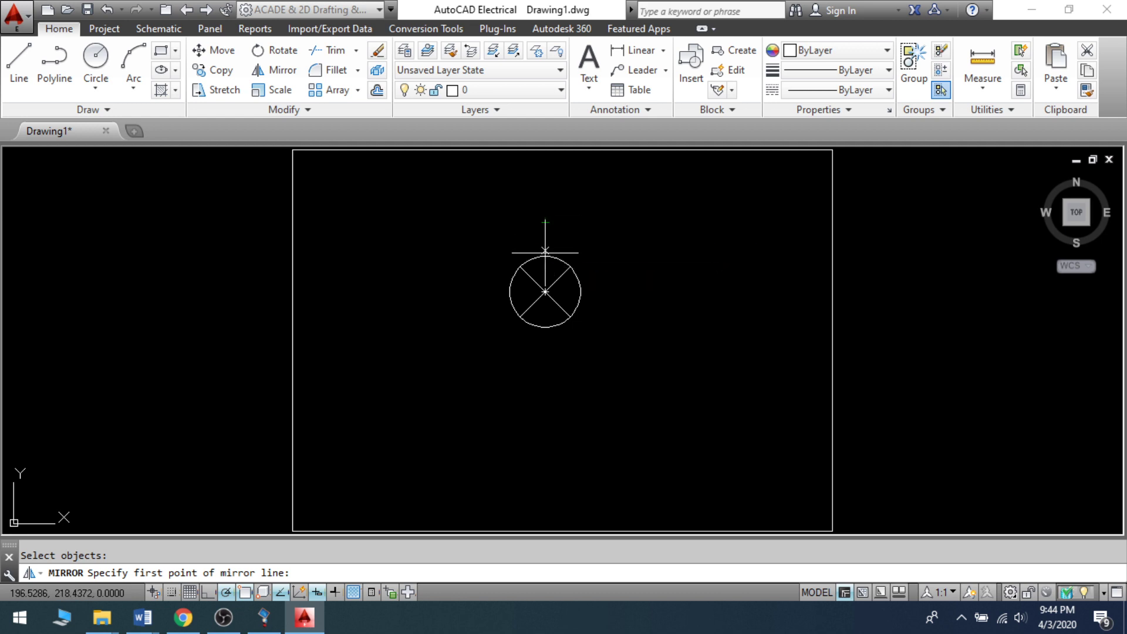
pyautogui.click(546, 291)
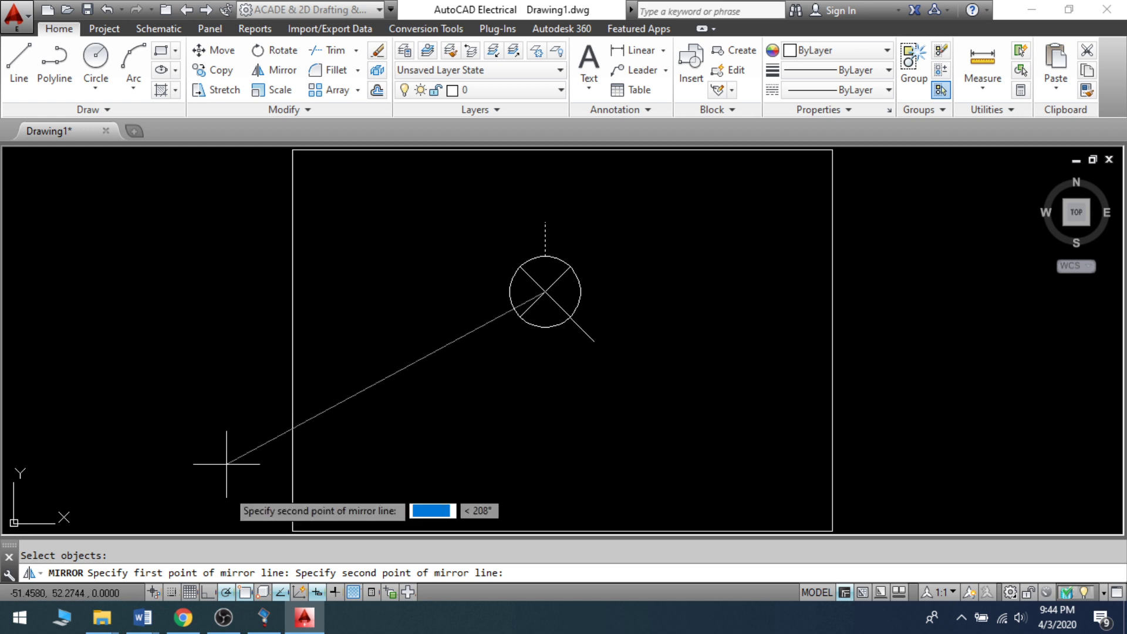
pyautogui.click(208, 591)
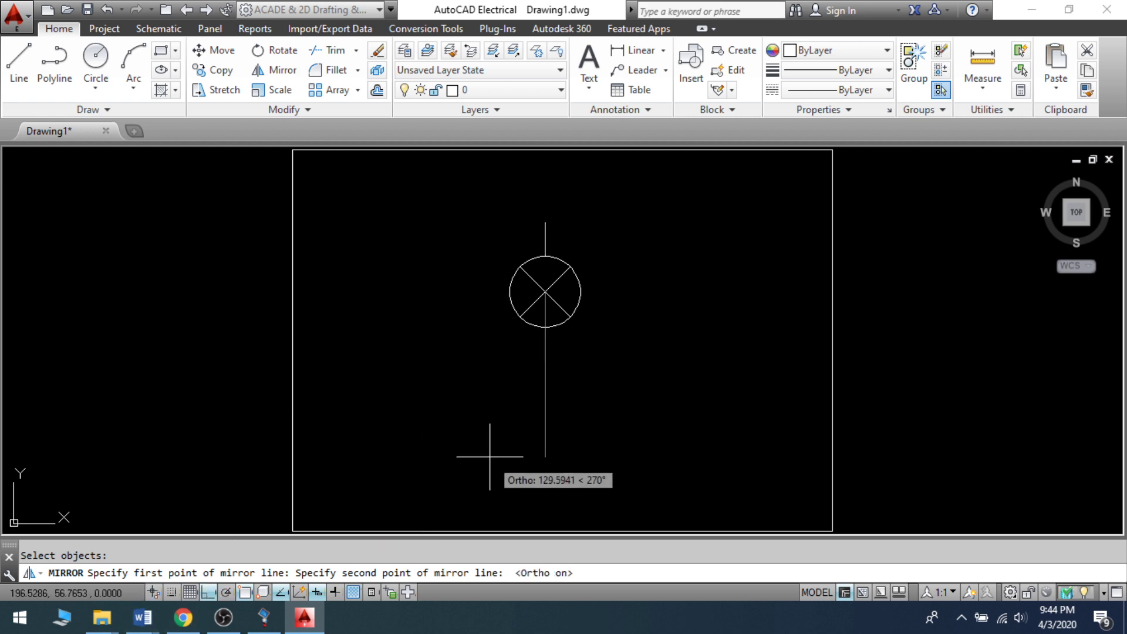
pyautogui.click(391, 382)
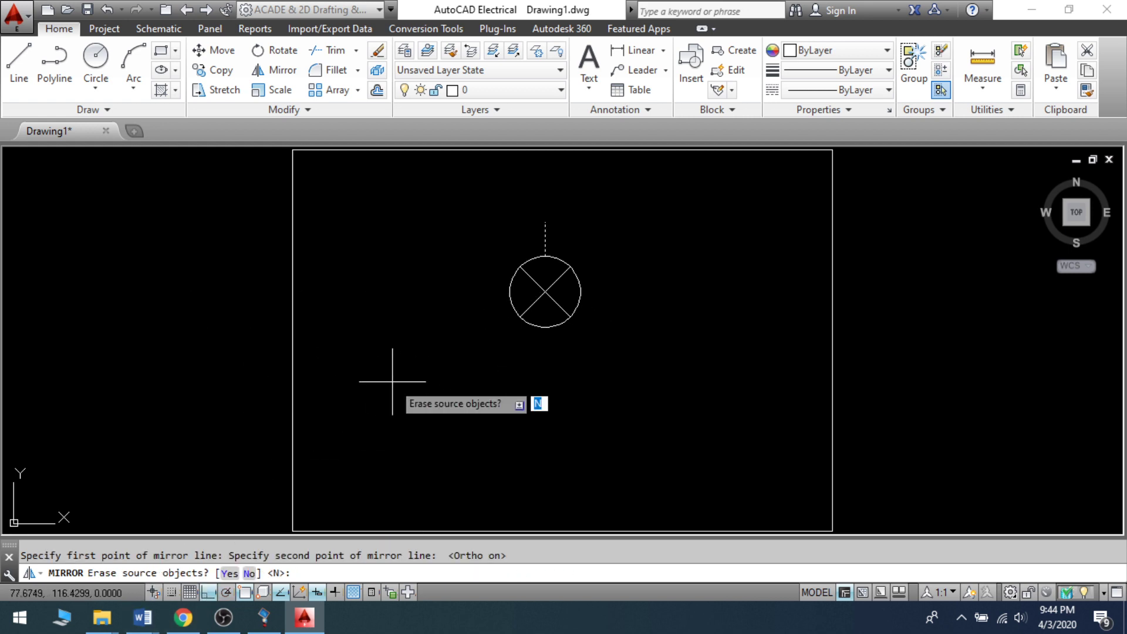
pyautogui.press('Return')
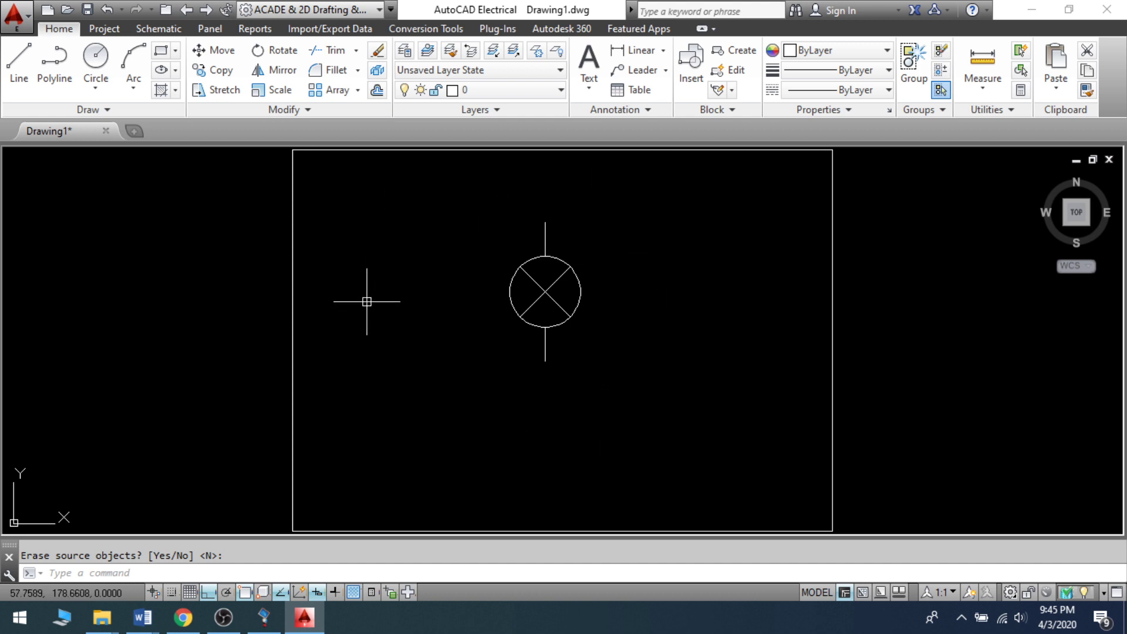
# Define block 'led' from the circle, X and both leads, window-selecting all five objects.
pyautogui.write('B')
pyautogui.press('Return')
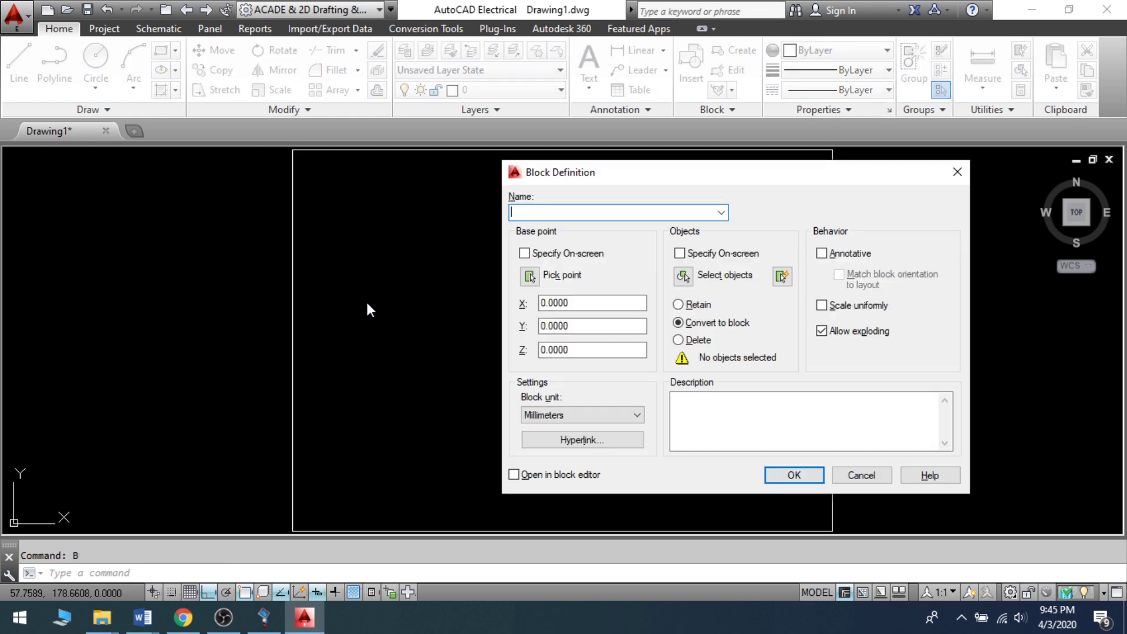
pyautogui.write('led')
pyautogui.click(682, 276)
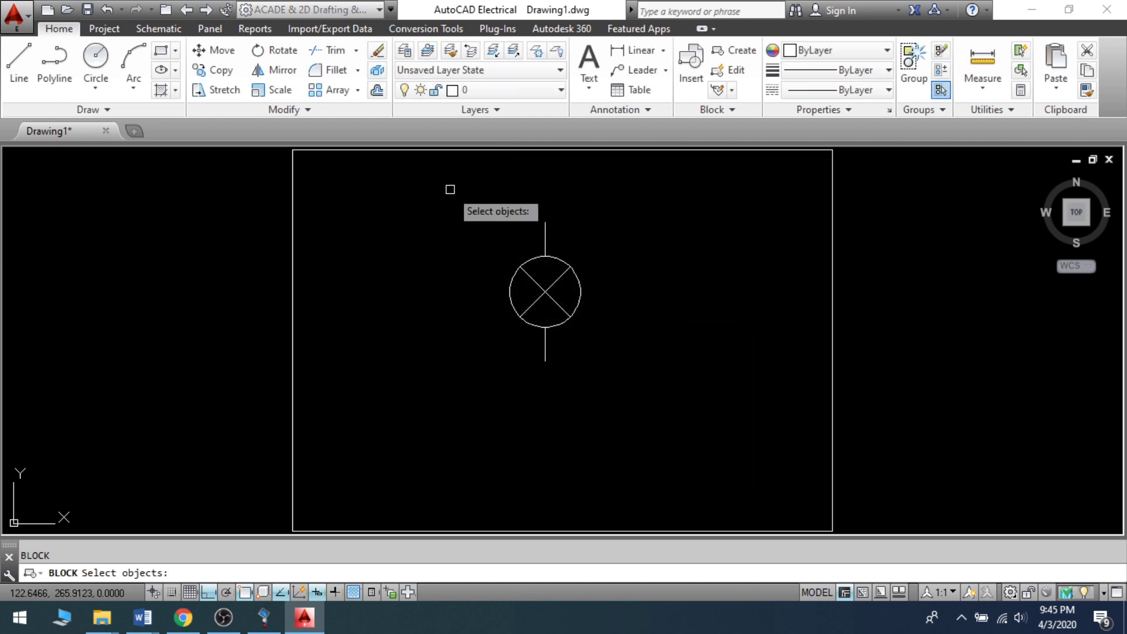
pyautogui.click(461, 186)
pyautogui.click(607, 431)
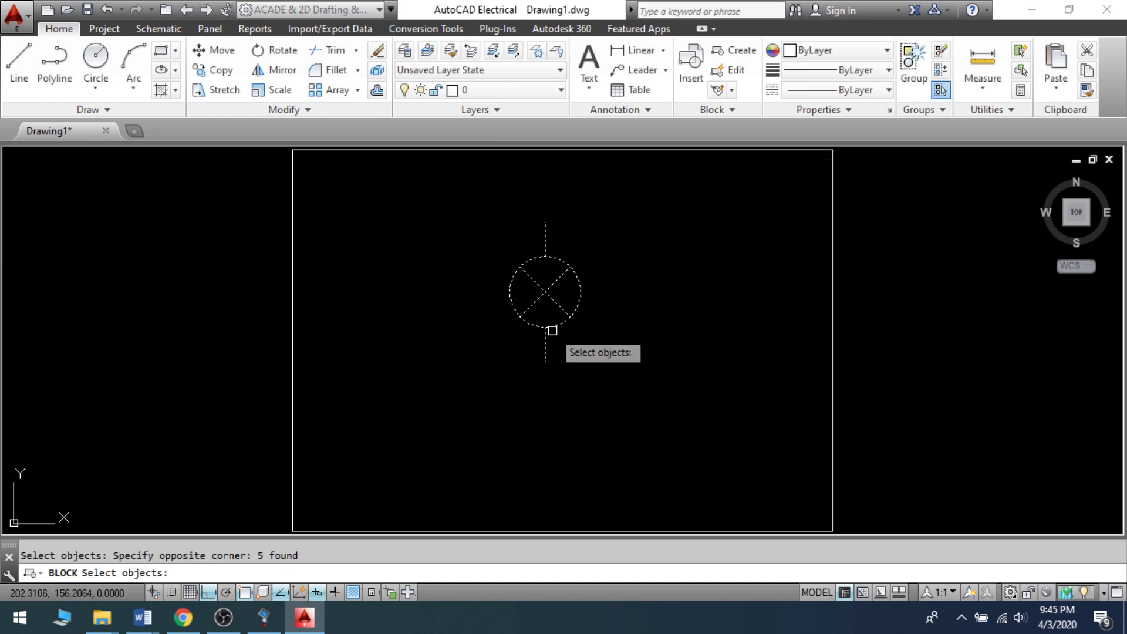
pyautogui.press('Return')
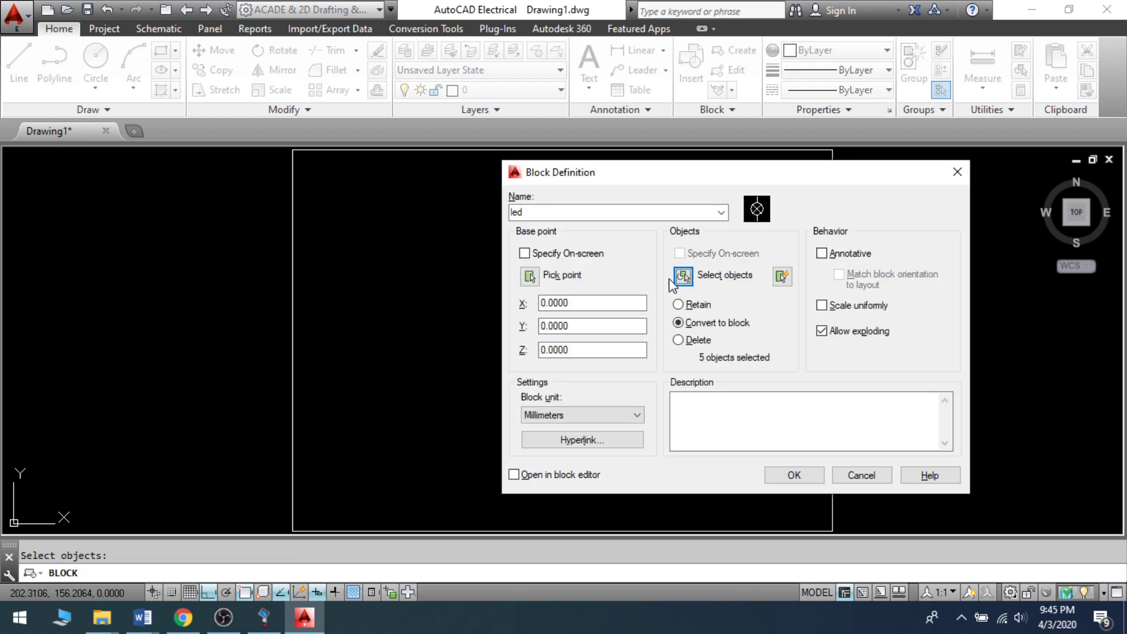
pyautogui.click(801, 479)
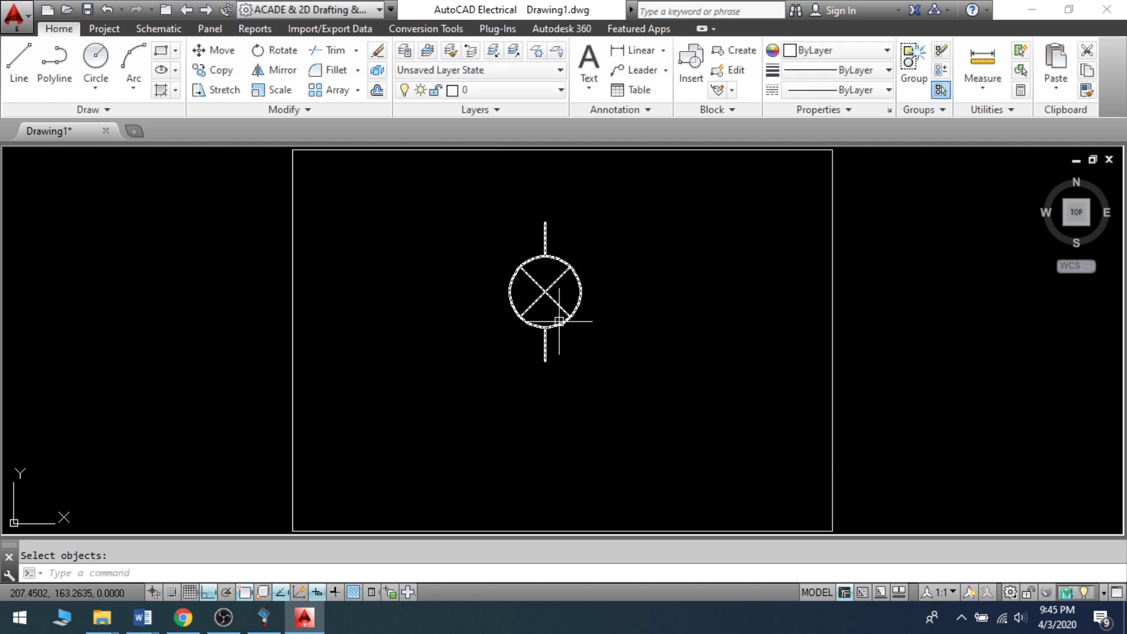
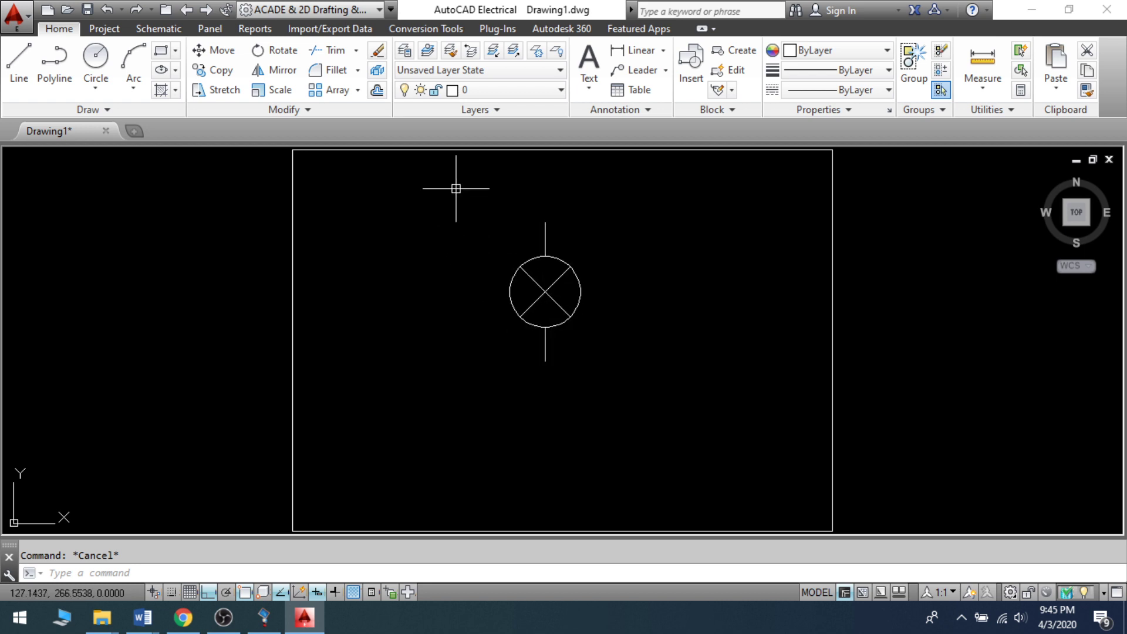
# Explode the lamp block into its separate lines and circle.
pyautogui.press('Return')
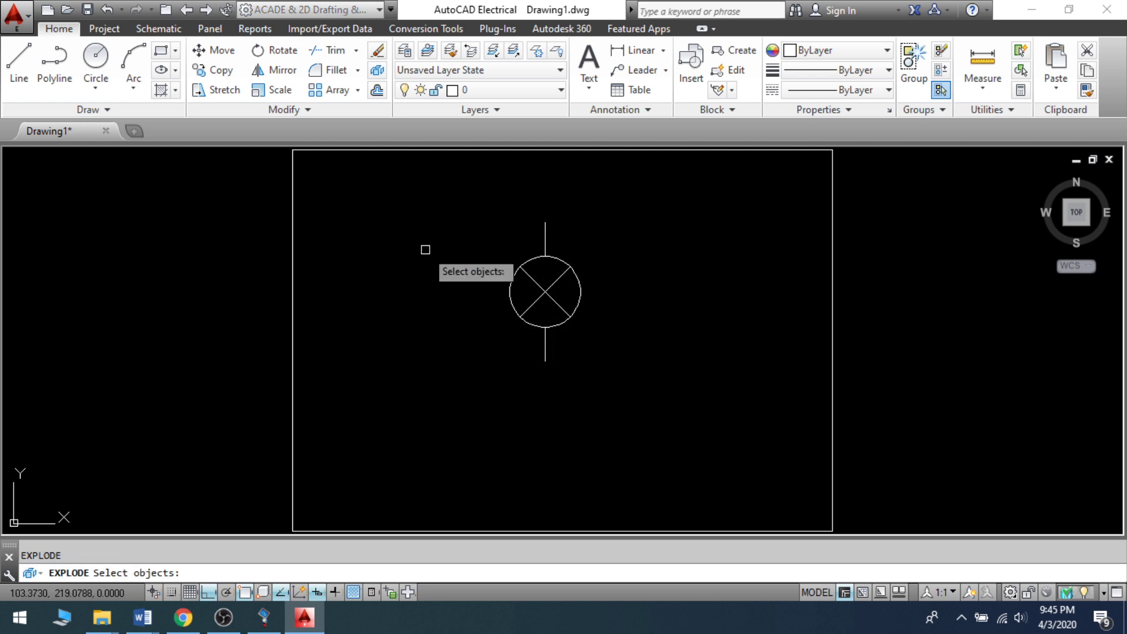
pyautogui.click(471, 201)
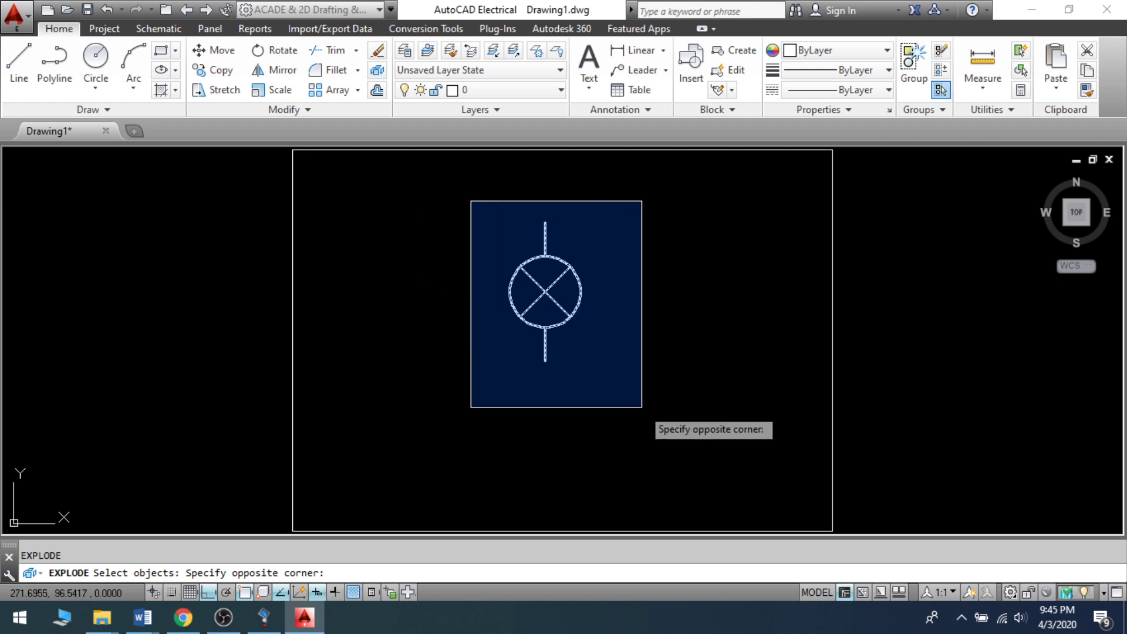
pyautogui.click(642, 407)
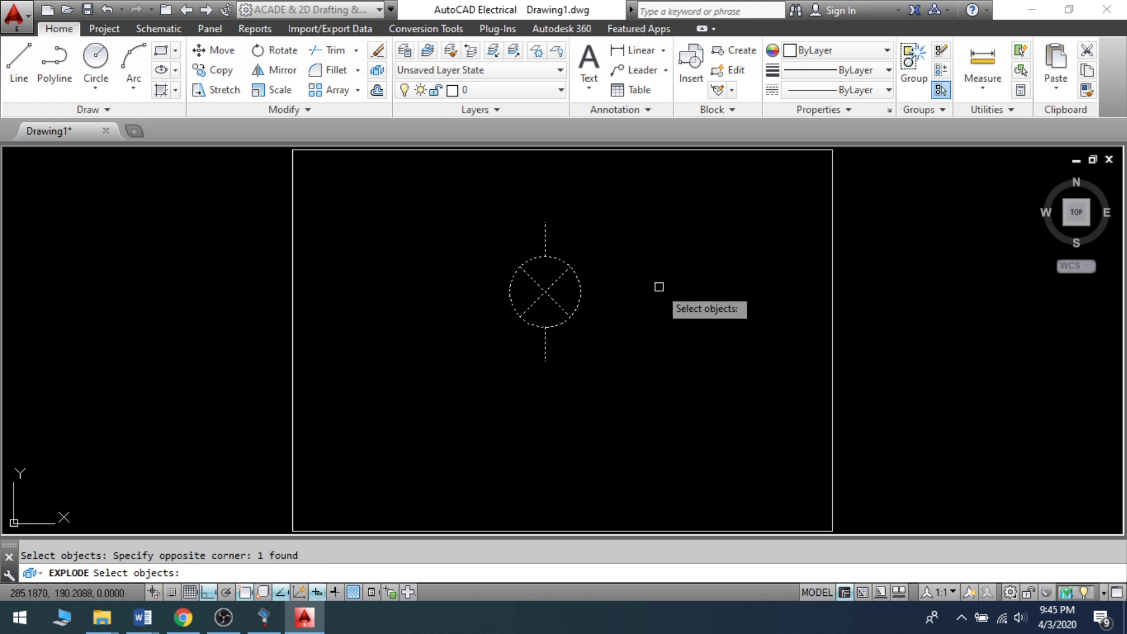
pyautogui.press('Return')
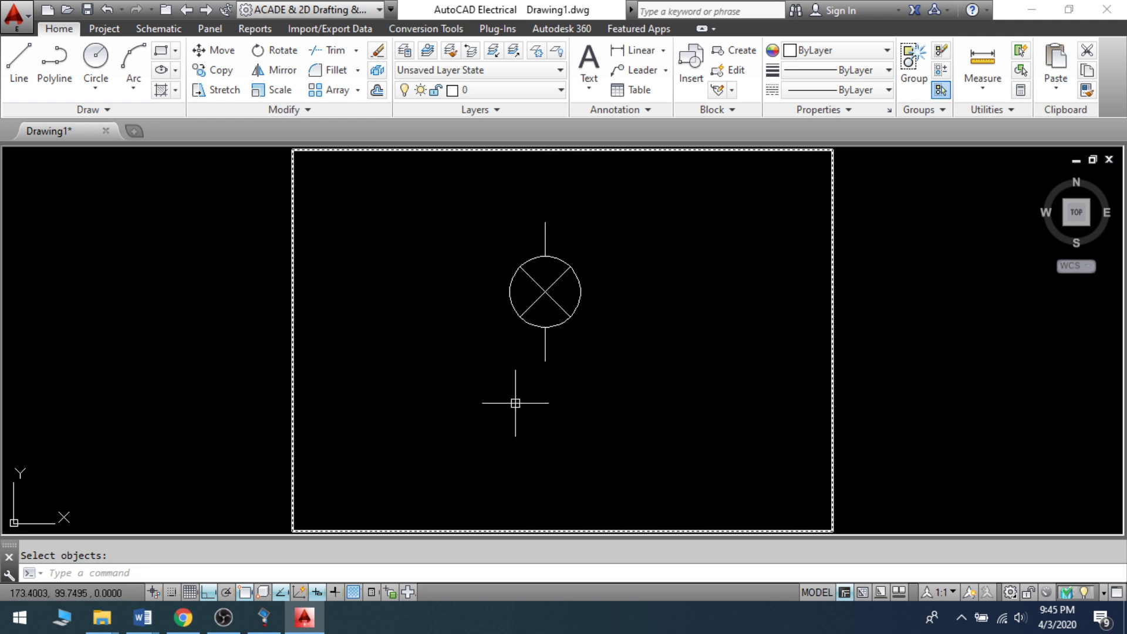
# Window-select the exploded lamp pieces and delete them.
pyautogui.click(427, 198)
pyautogui.click(668, 389)
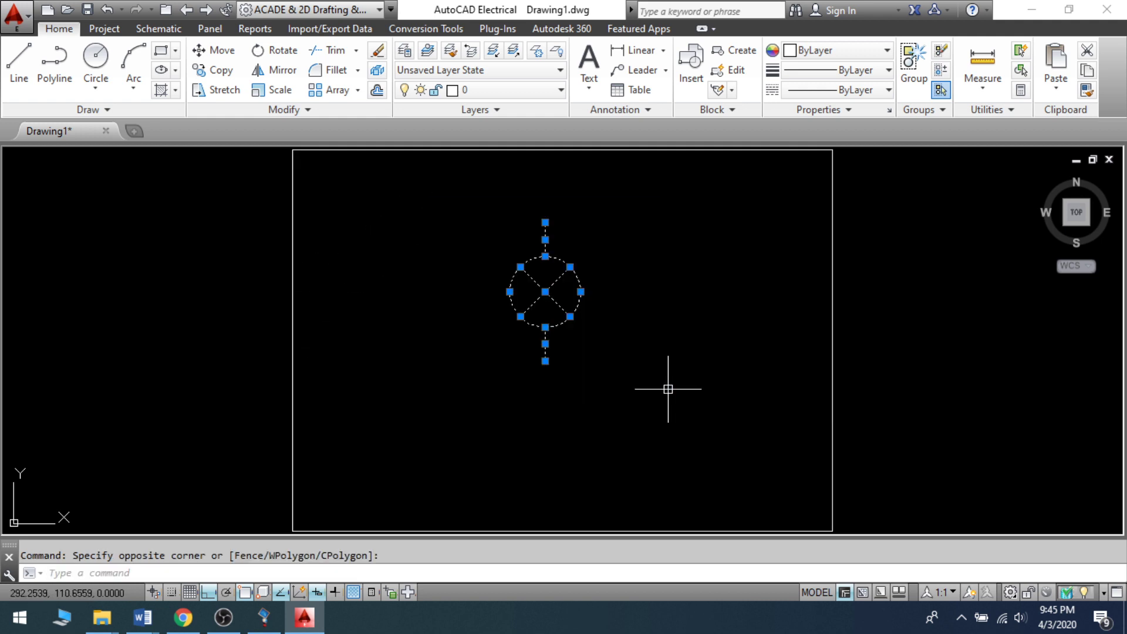
pyautogui.press('Delete')
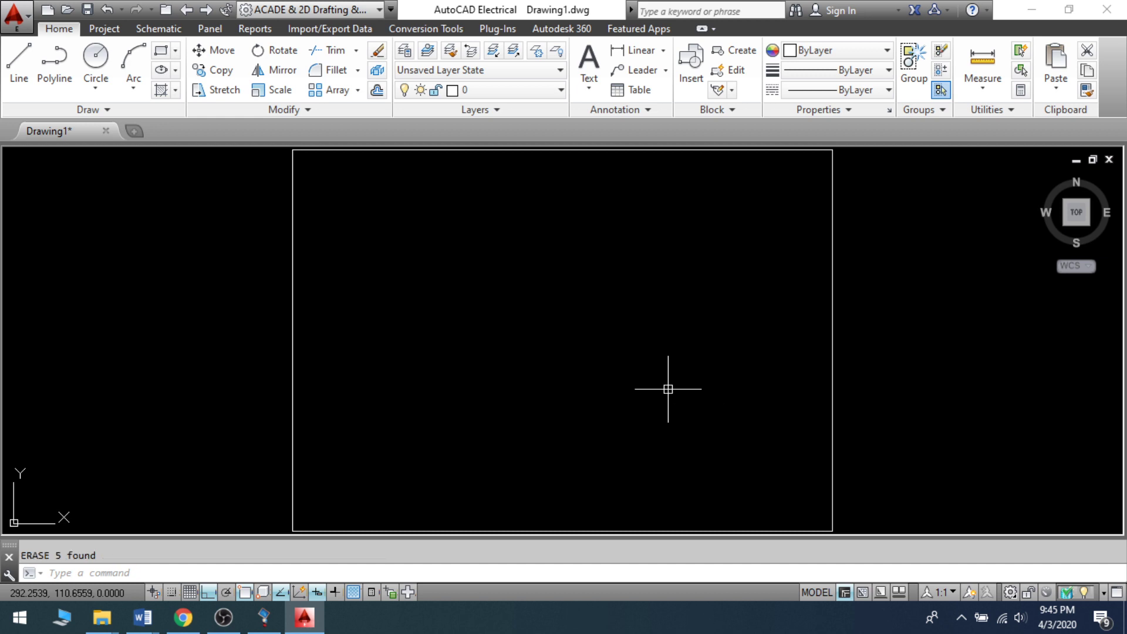
pyautogui.write('do')
pyautogui.press('Return')
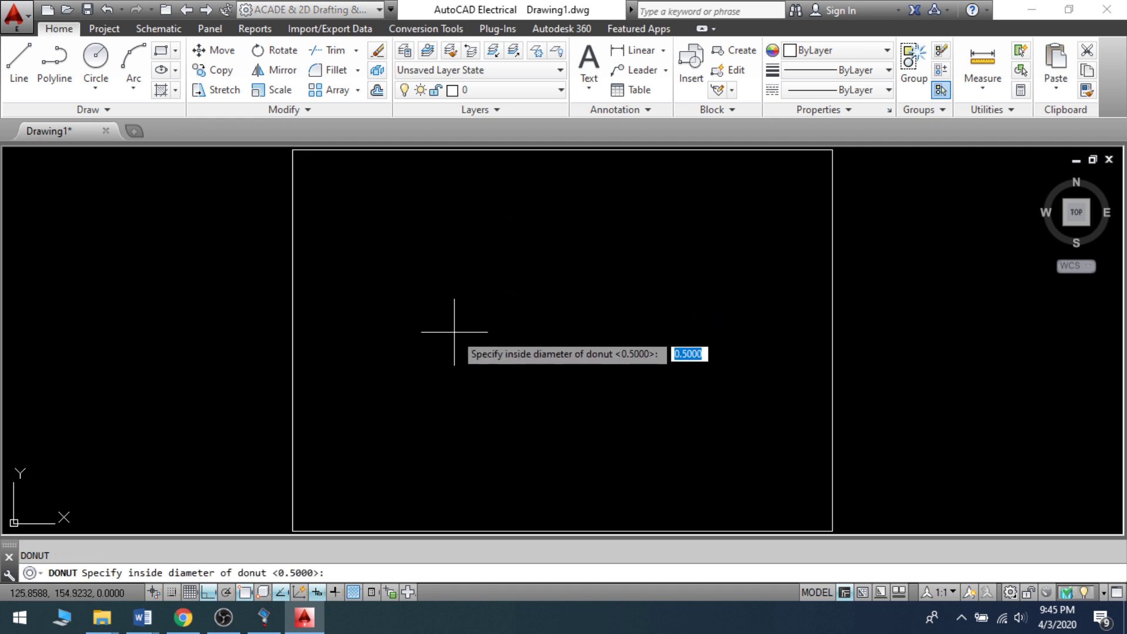
pyautogui.press('Return')
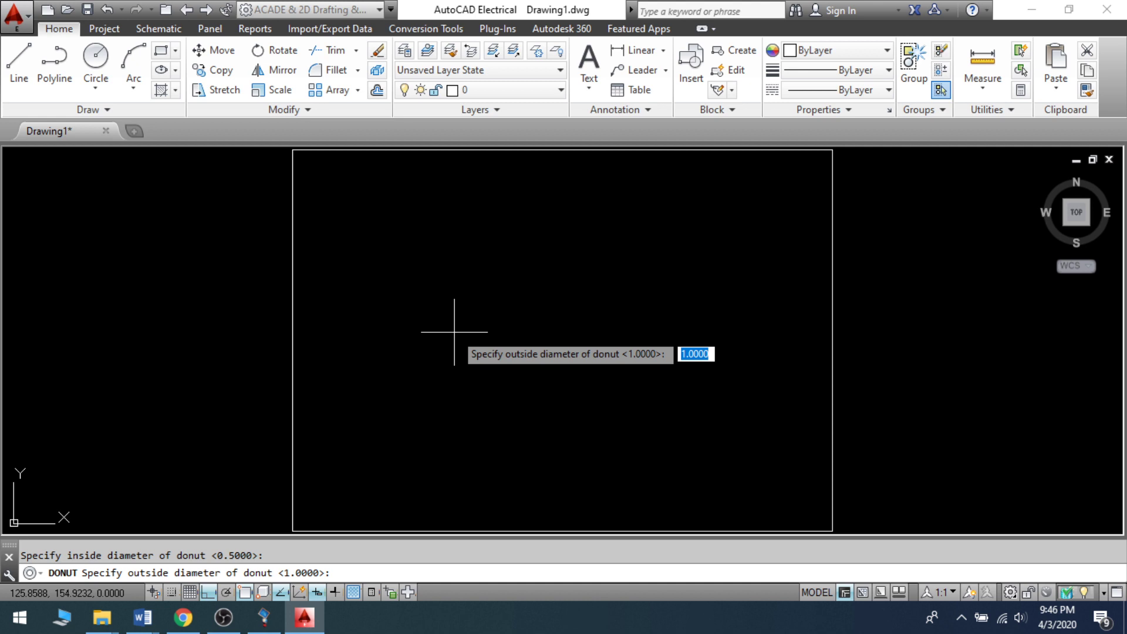
pyautogui.press('Return')
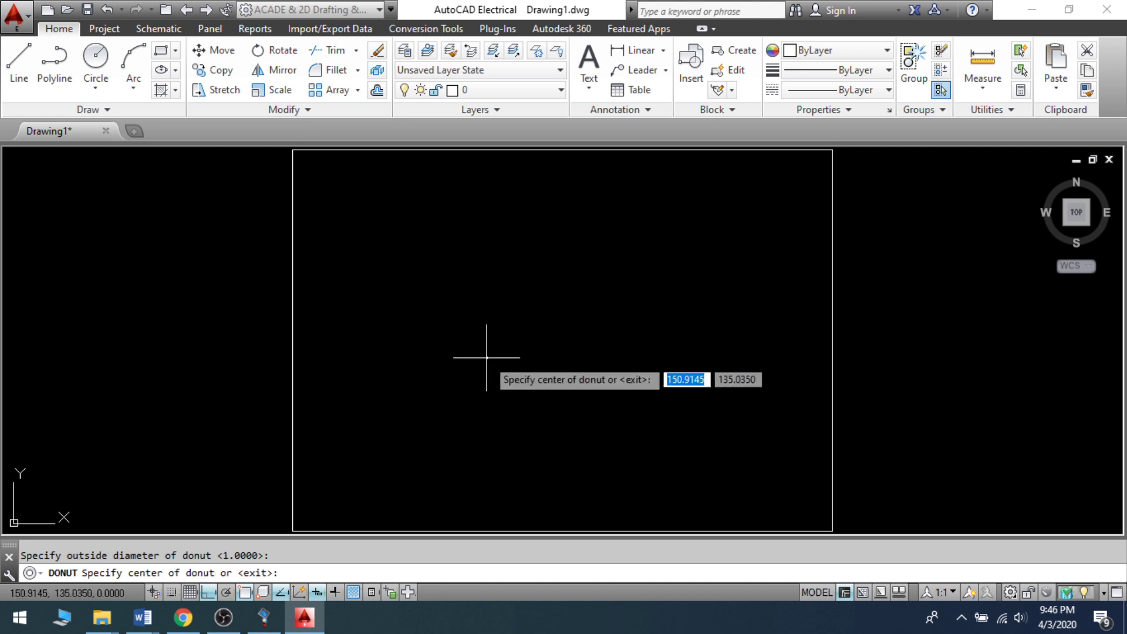
pyautogui.click(487, 358)
pyautogui.click(448, 288)
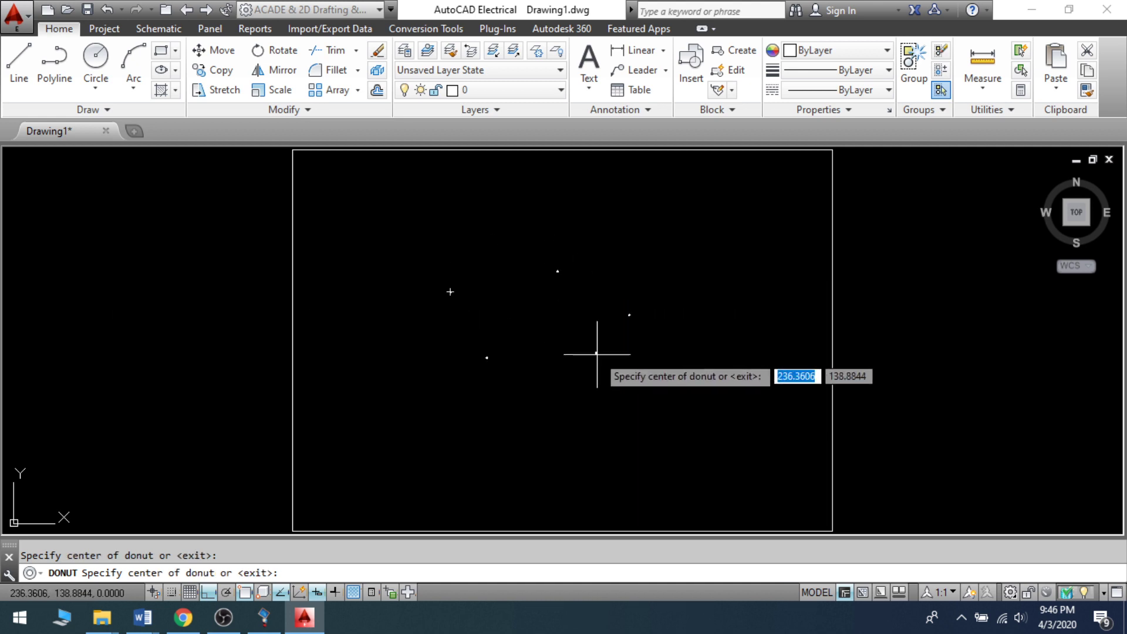
pyautogui.scroll(5, 594, 350)
pyautogui.scroll(5, 472, 322)
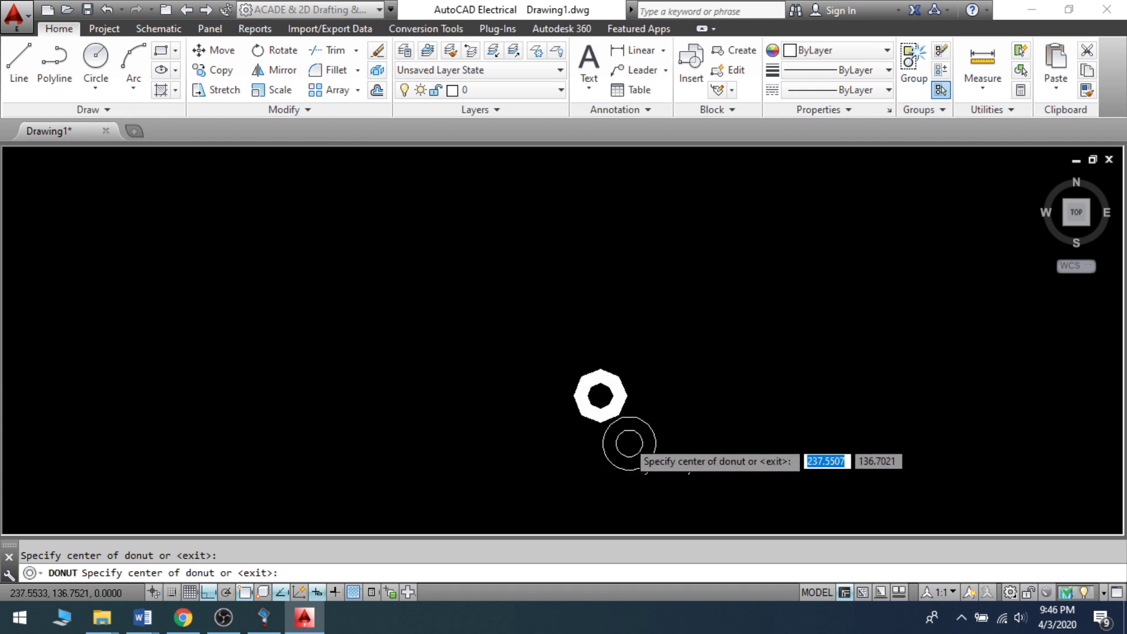
pyautogui.click(803, 316)
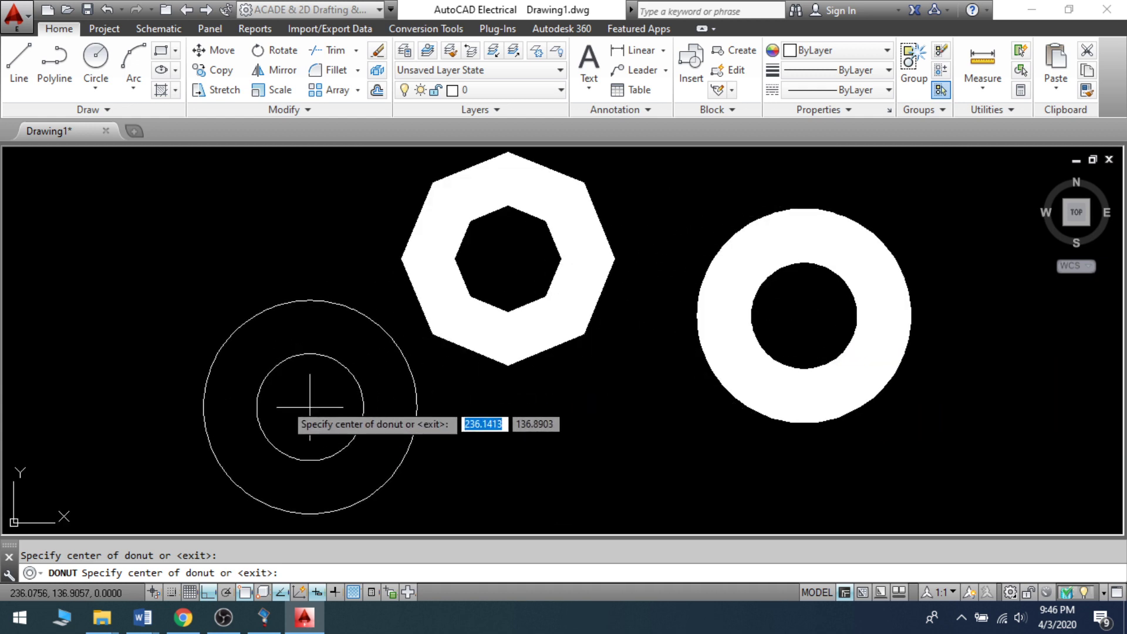
pyautogui.click(239, 359)
pyautogui.click(590, 441)
pyautogui.scroll(-8, 666, 285)
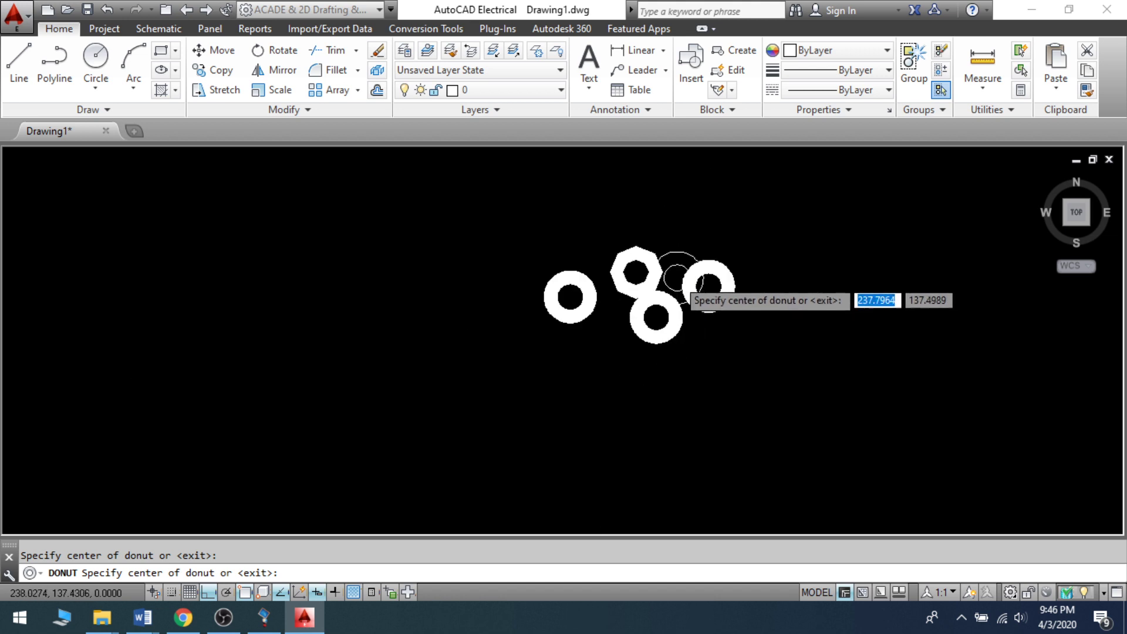
pyautogui.press('Escape')
pyautogui.click(453, 243)
pyautogui.click(640, 370)
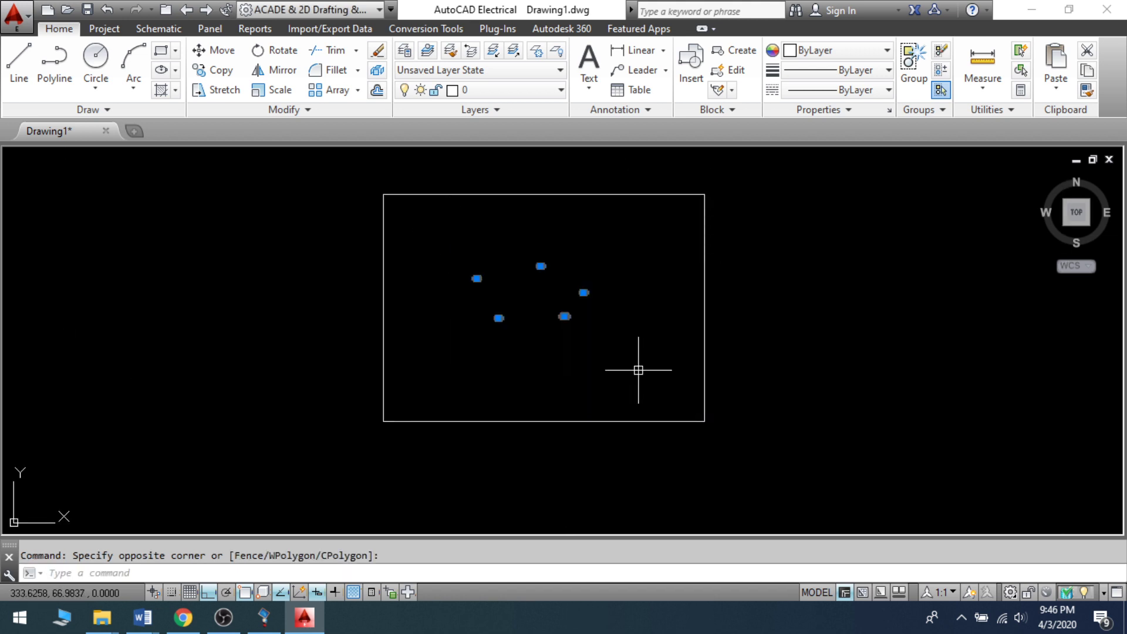
pyautogui.press('Delete')
pyautogui.middleClick(541, 370)
pyautogui.middleClick(541, 370)
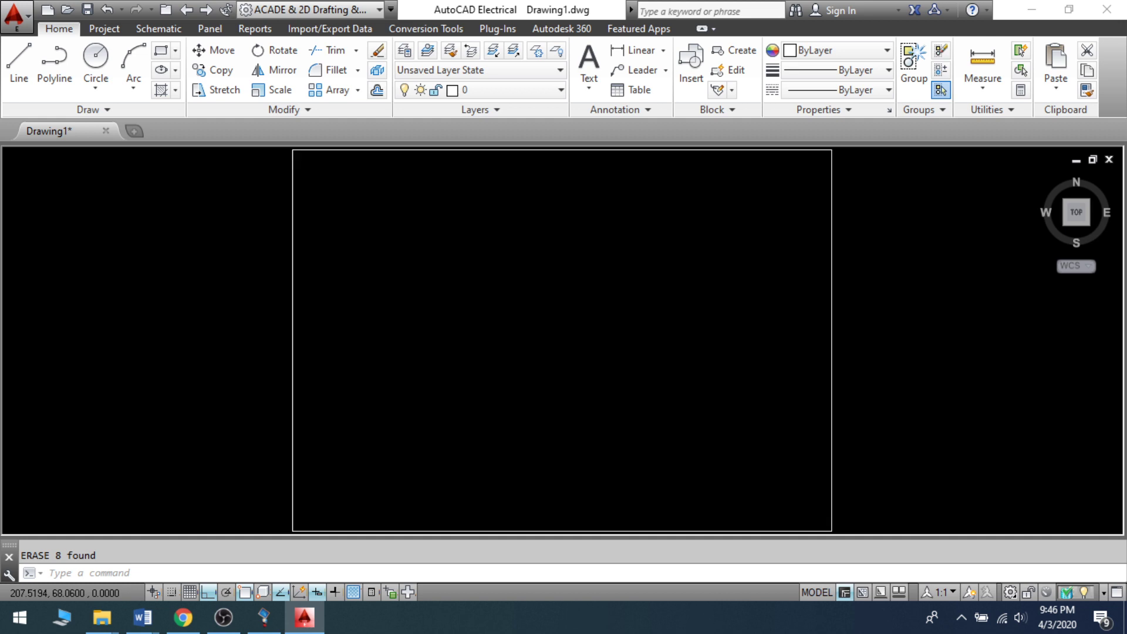
pyautogui.write('do')
pyautogui.press('Return')
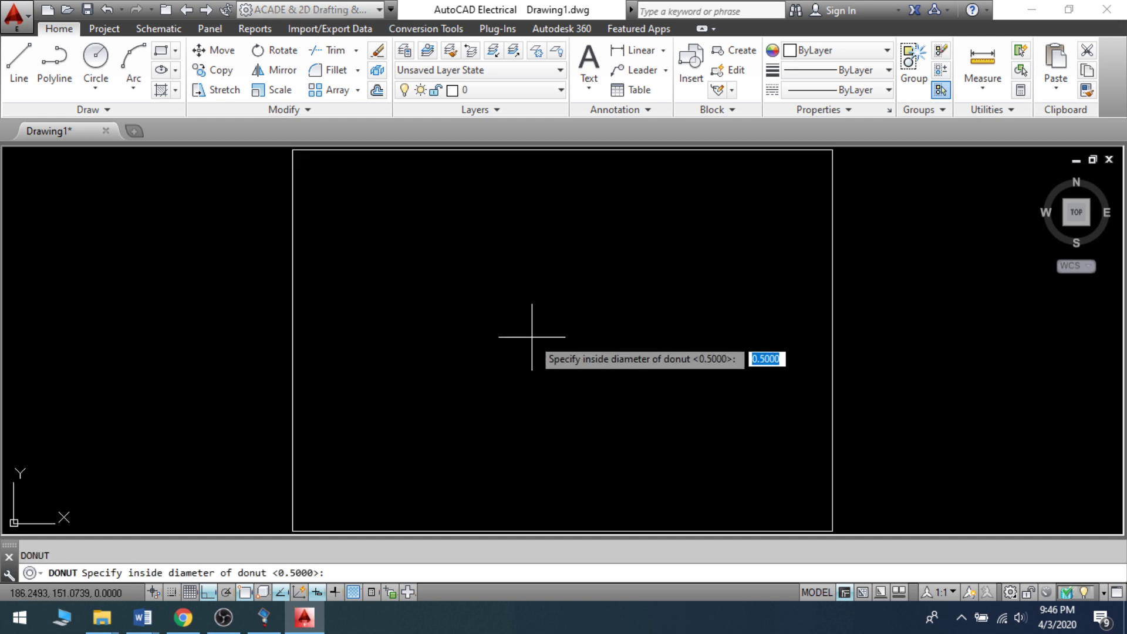
pyautogui.press('Return')
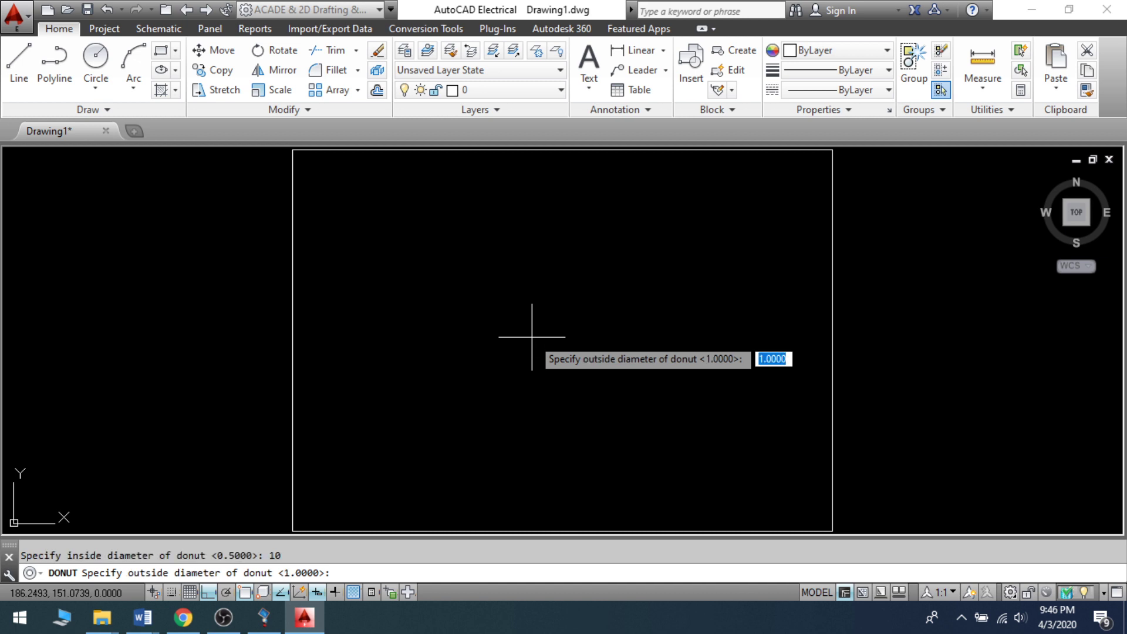
pyautogui.write('50')
pyautogui.press('Return')
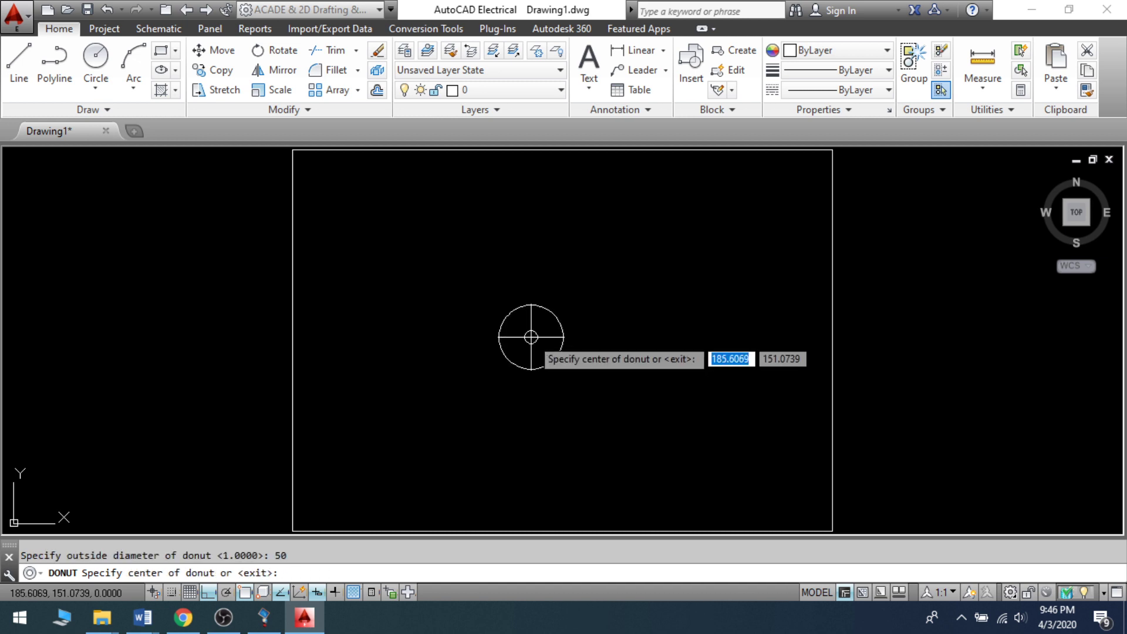
pyautogui.click(473, 265)
pyautogui.click(664, 311)
pyautogui.click(523, 410)
pyautogui.click(413, 368)
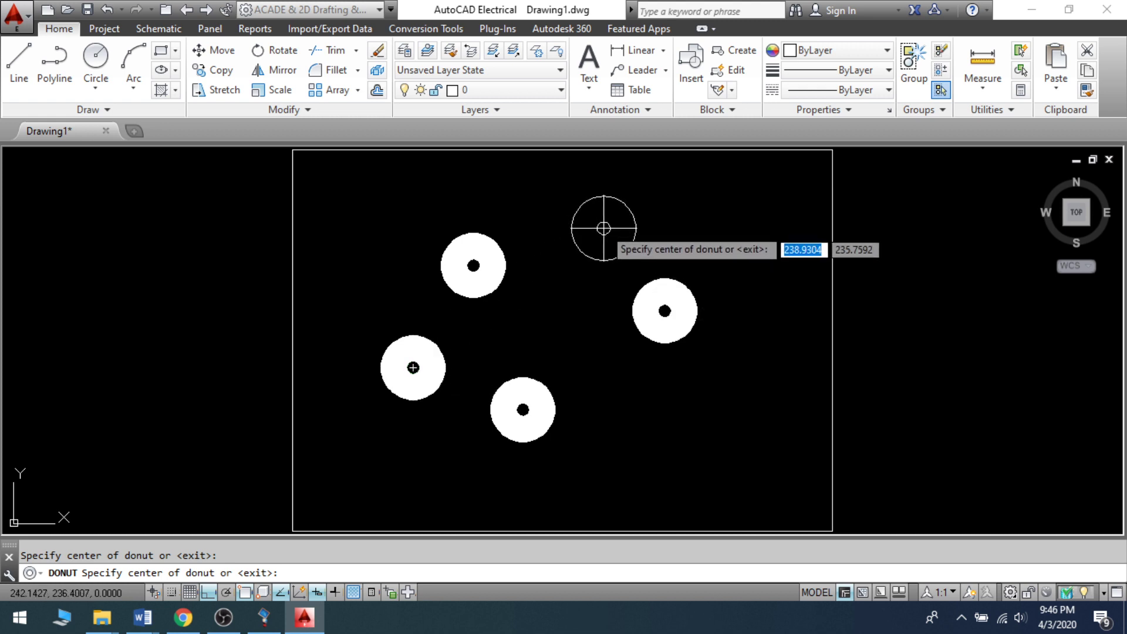
pyautogui.click(605, 226)
pyautogui.click(668, 444)
pyautogui.click(553, 322)
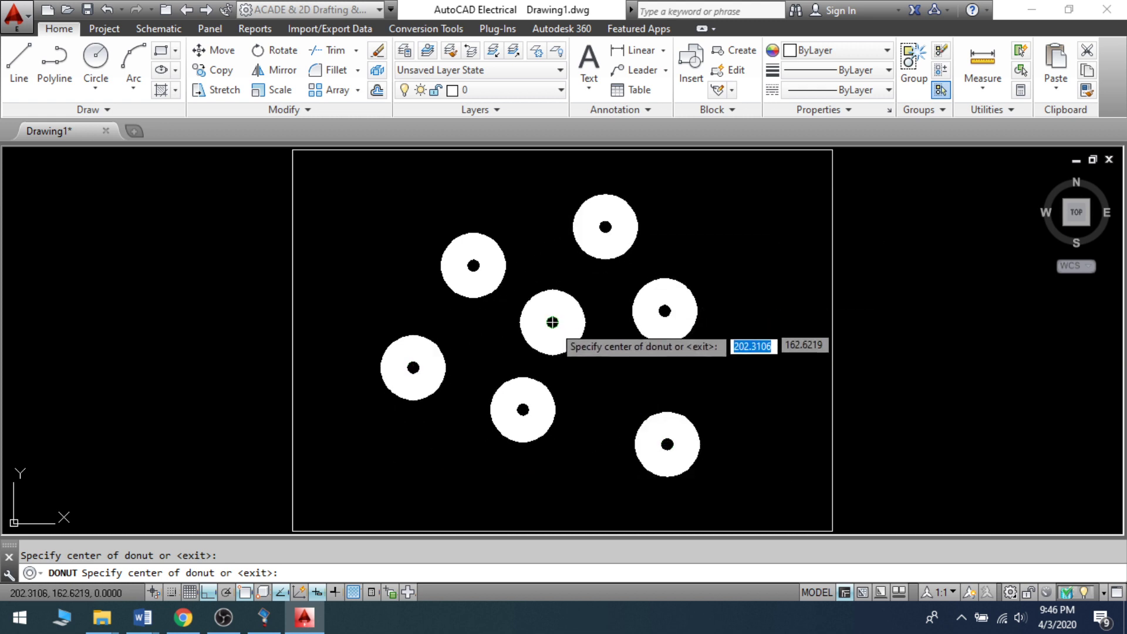
pyautogui.click(393, 178)
pyautogui.click(372, 272)
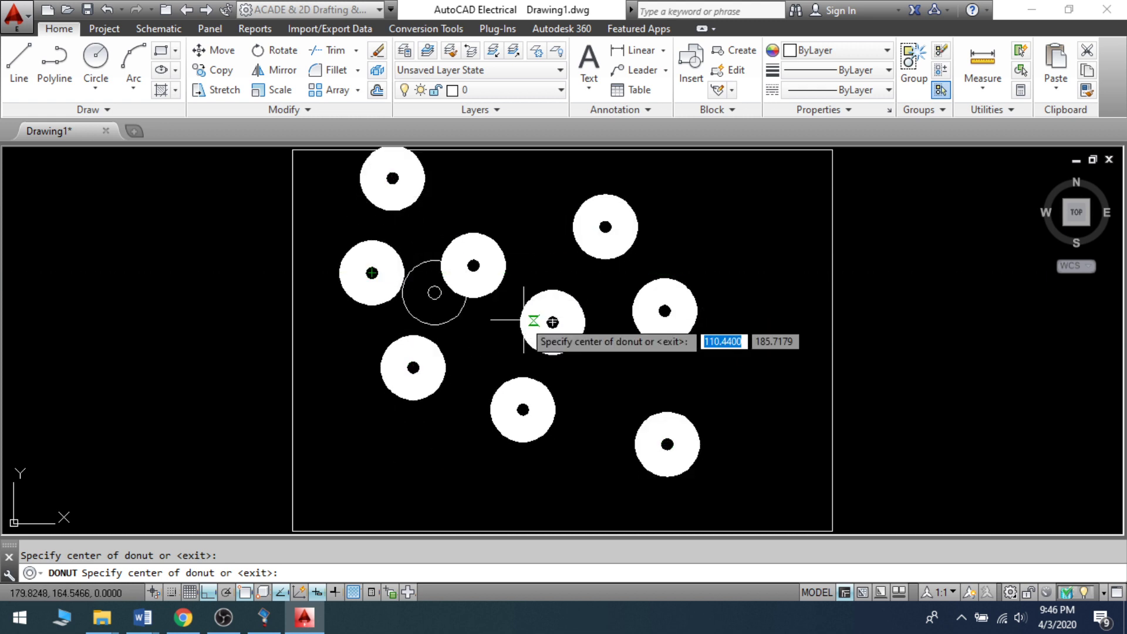
pyautogui.press('Escape')
pyautogui.click(418, 199)
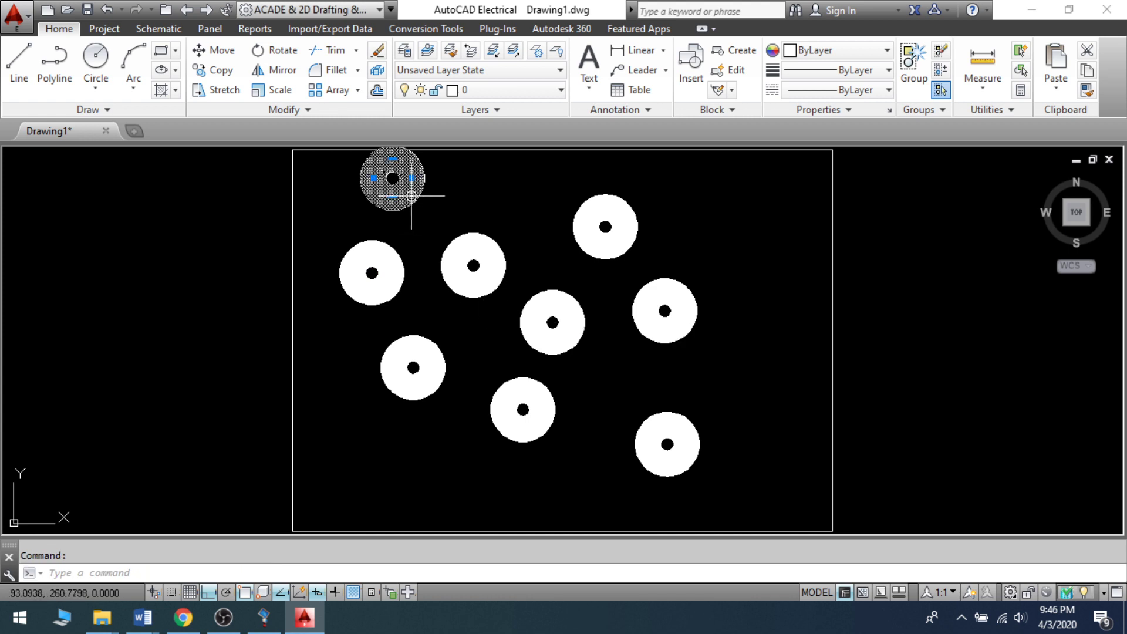
pyautogui.click(376, 309)
pyautogui.click(436, 384)
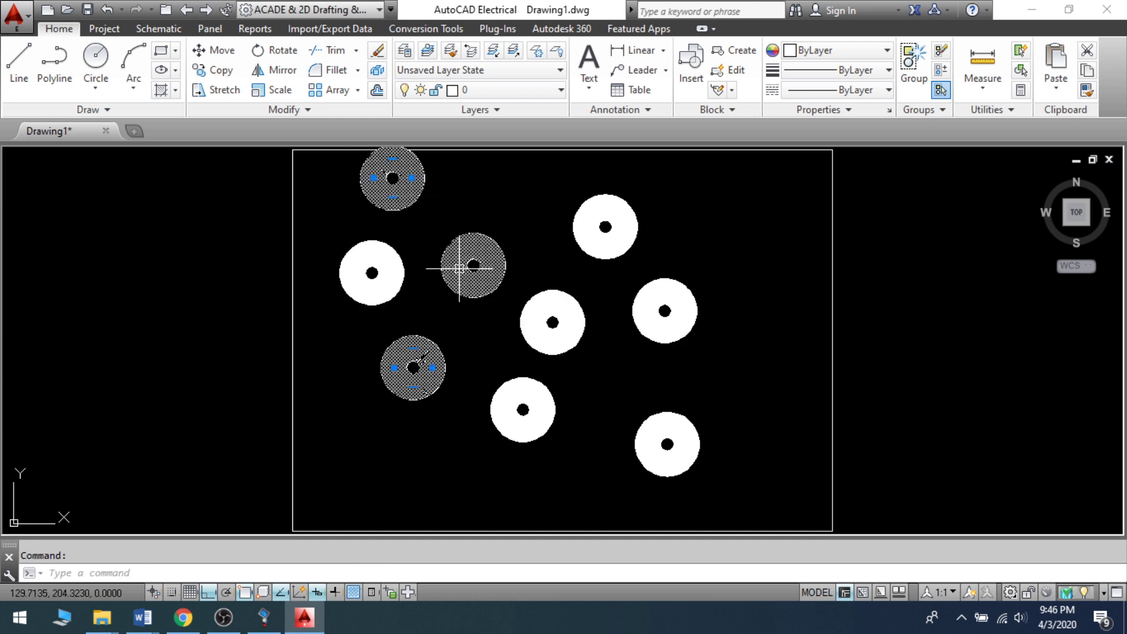
pyautogui.click(464, 261)
pyautogui.click(551, 320)
pyautogui.click(605, 235)
pyautogui.click(660, 299)
pyautogui.click(669, 429)
pyautogui.click(500, 388)
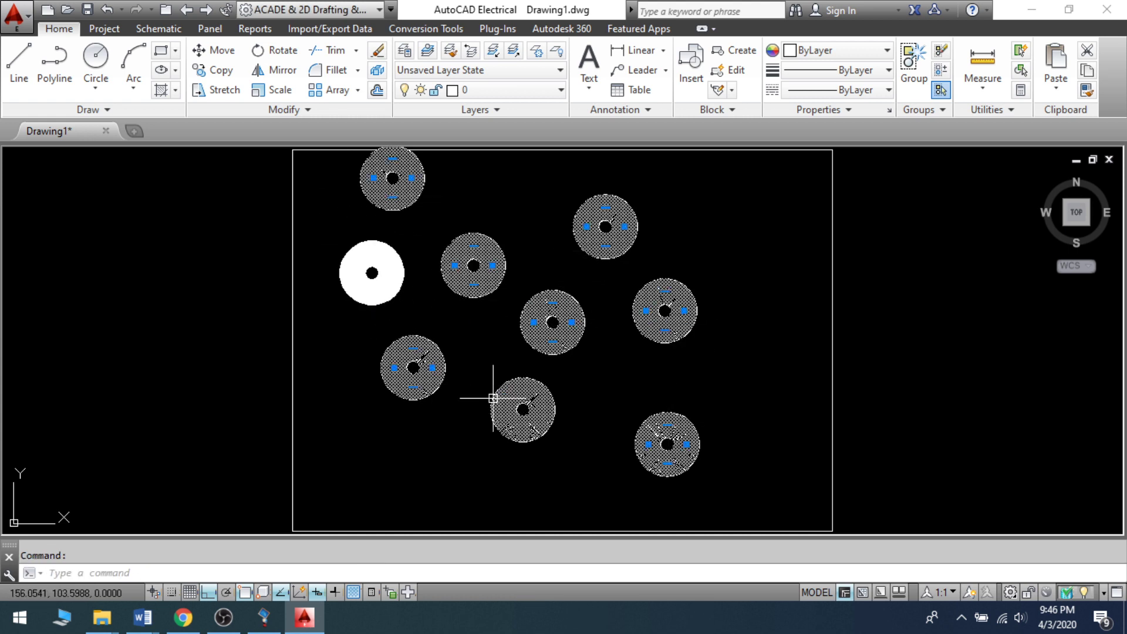
pyautogui.click(372, 270)
pyautogui.click(331, 163)
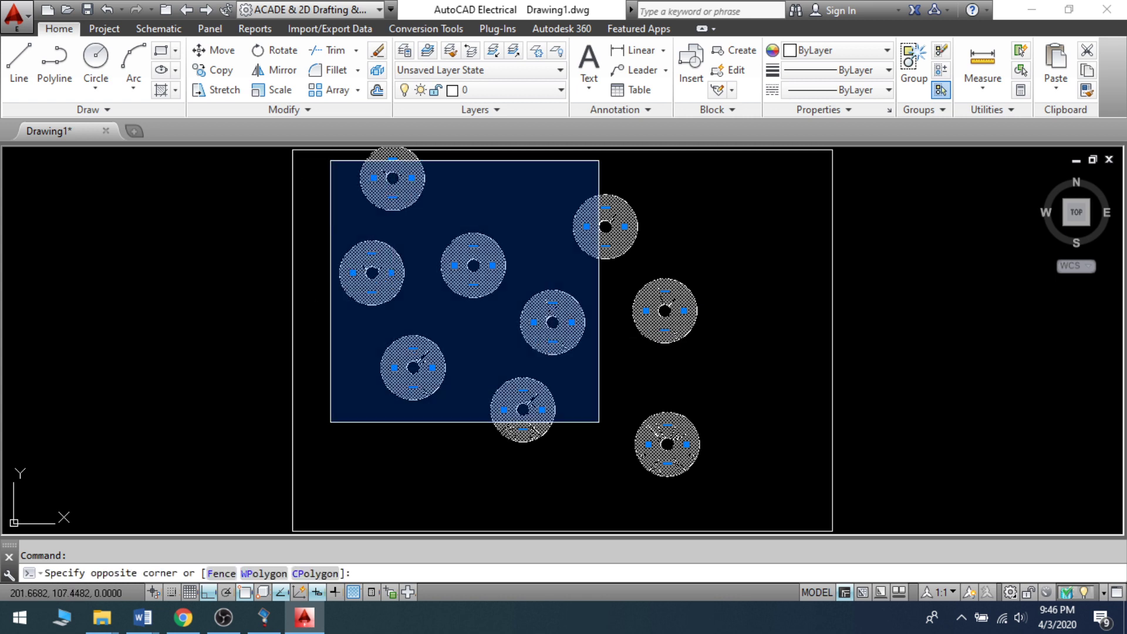
pyautogui.moveTo(687, 444)
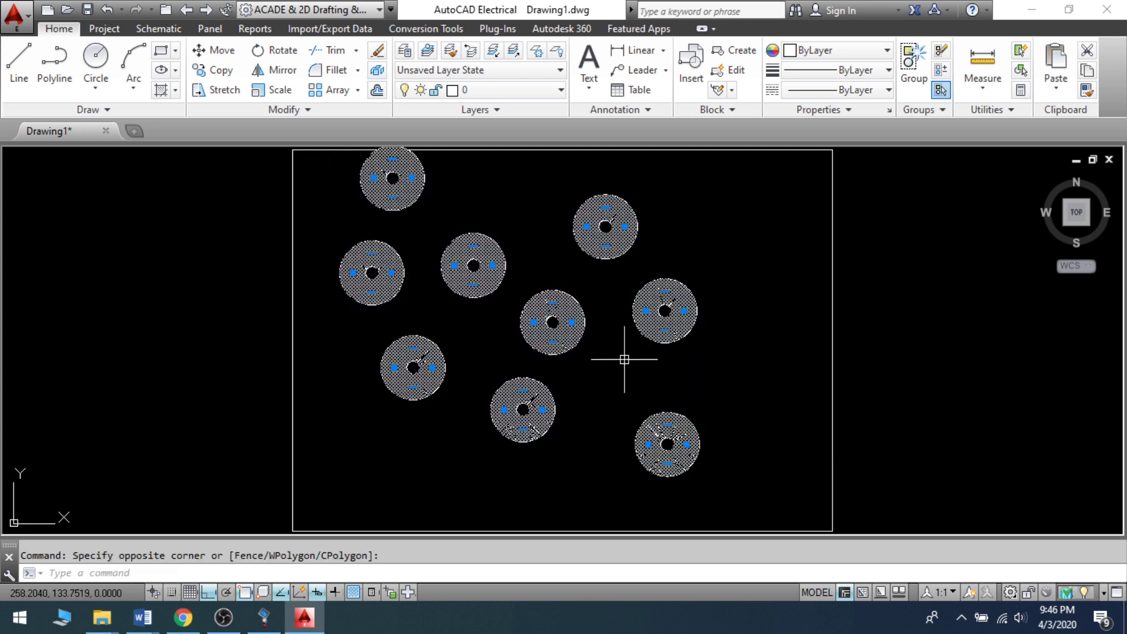
pyautogui.write('D')
pyautogui.press('BackSpace')
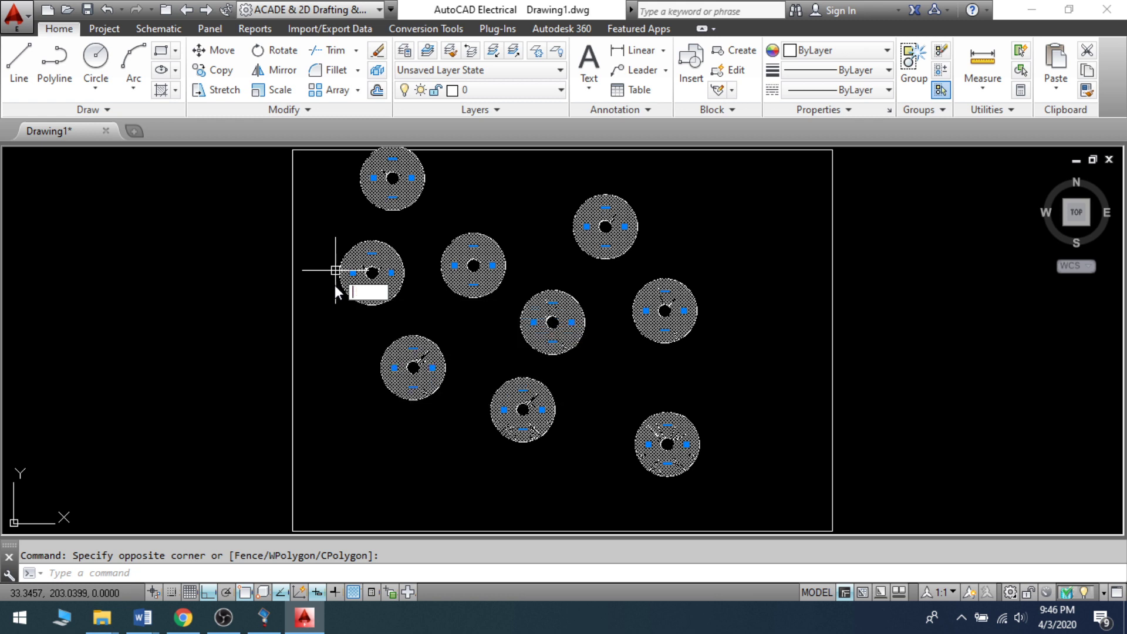
pyautogui.press('Escape')
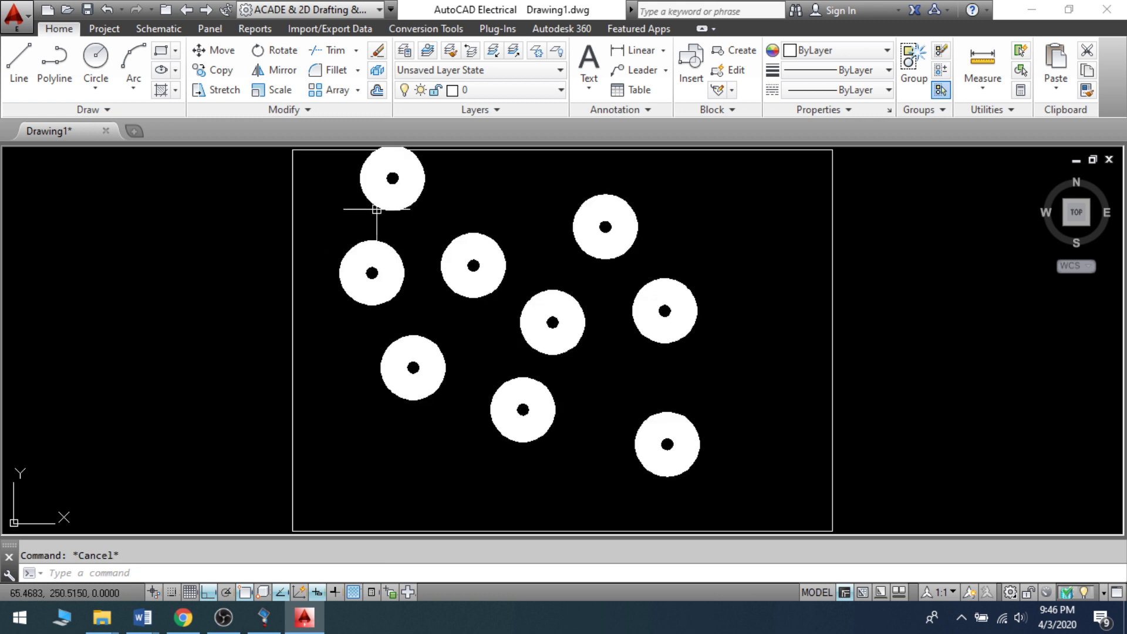
pyautogui.click(379, 206)
pyautogui.press('Delete')
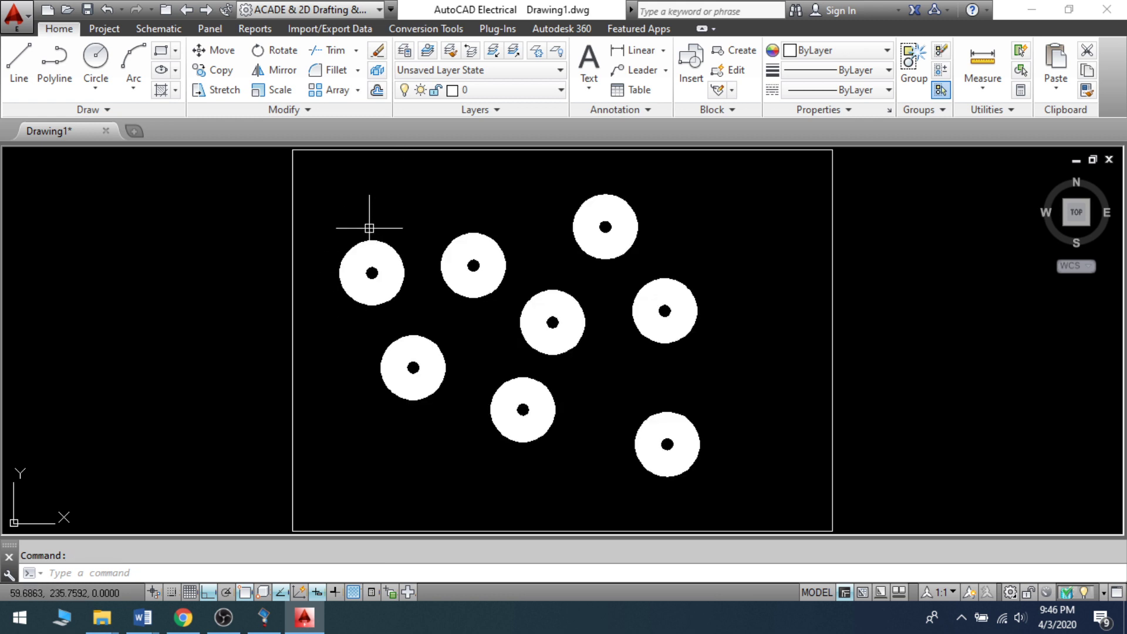
pyautogui.click(323, 178)
pyautogui.click(737, 478)
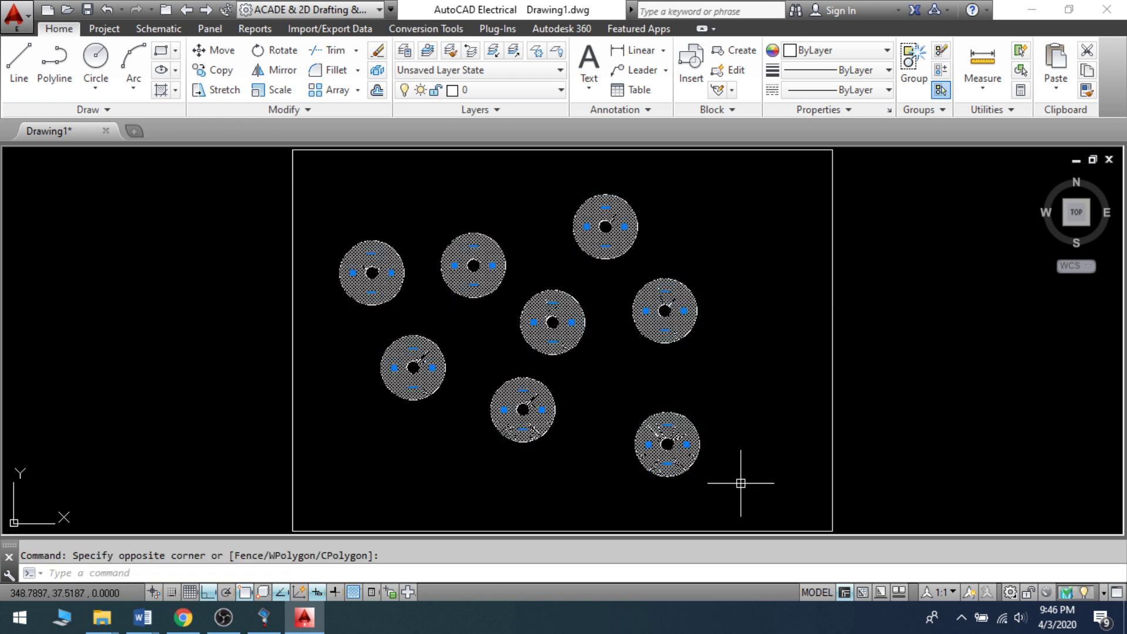
pyautogui.press('Delete')
pyautogui.write('DO')
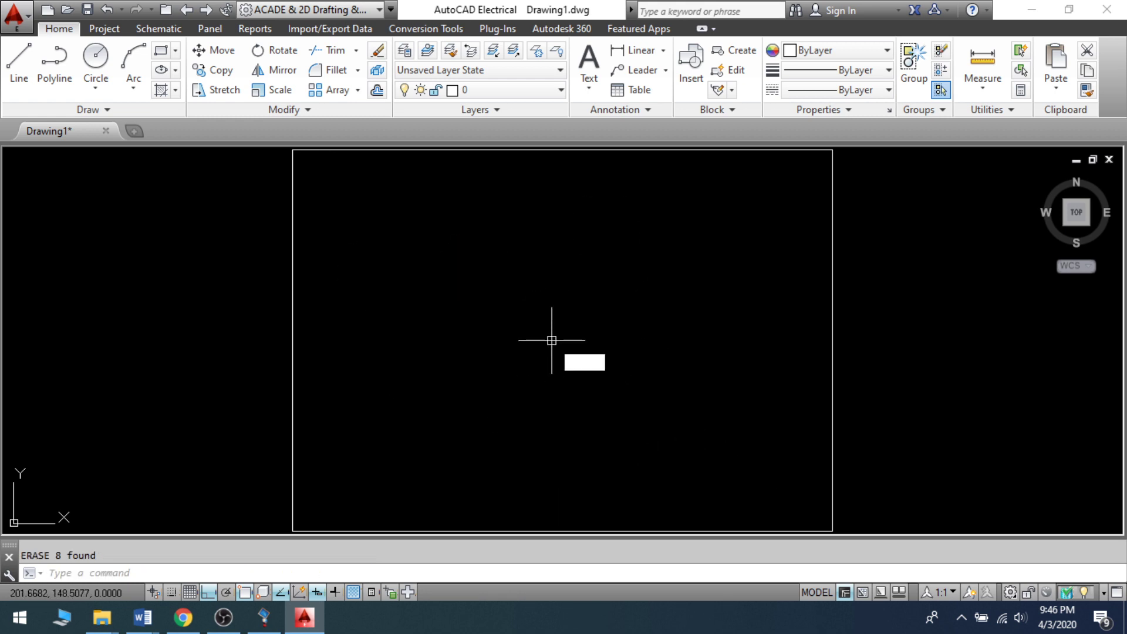
pyautogui.press('Escape')
pyautogui.write('DO')
pyautogui.press('Return')
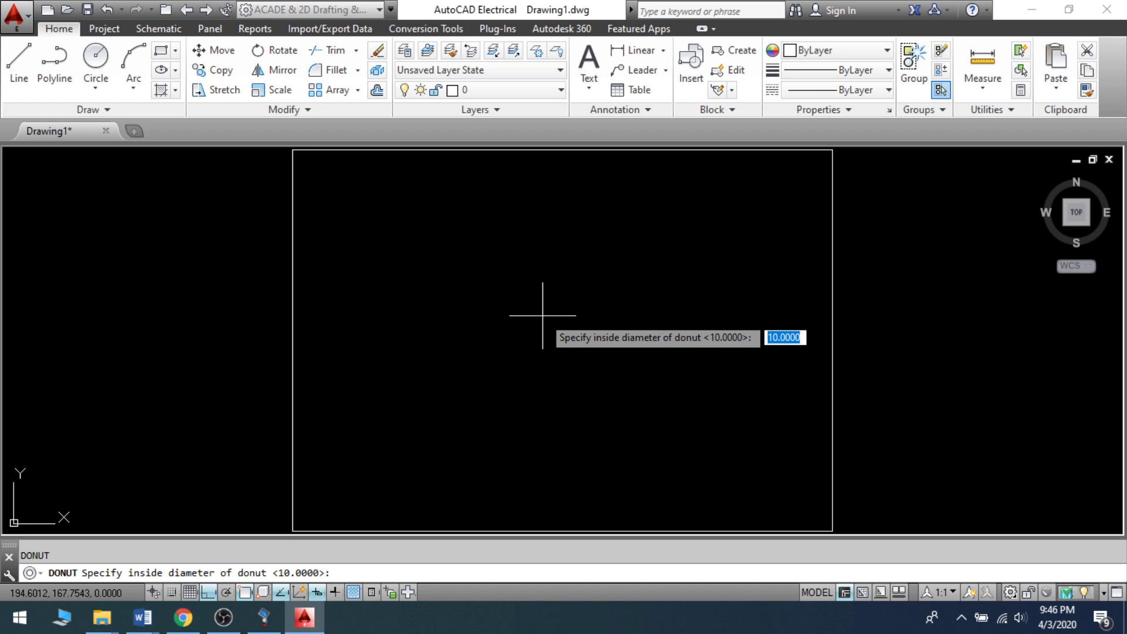
# Set the donut inside diameter to 0 and outside diameter to 10 for solid dots.
pyautogui.write('0')
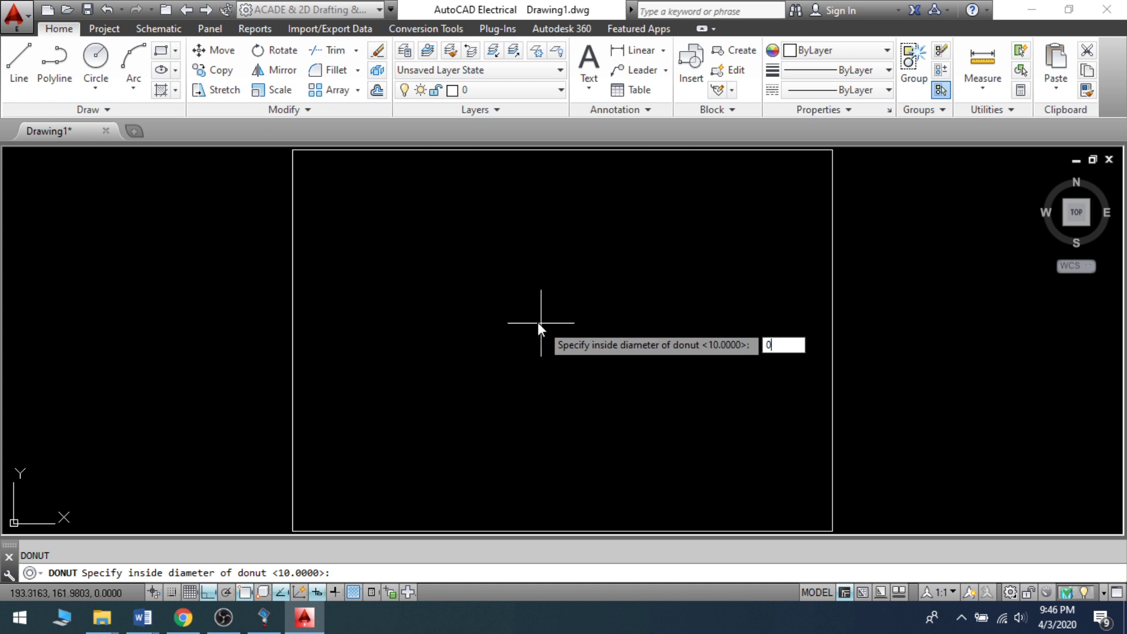
pyautogui.press('Return')
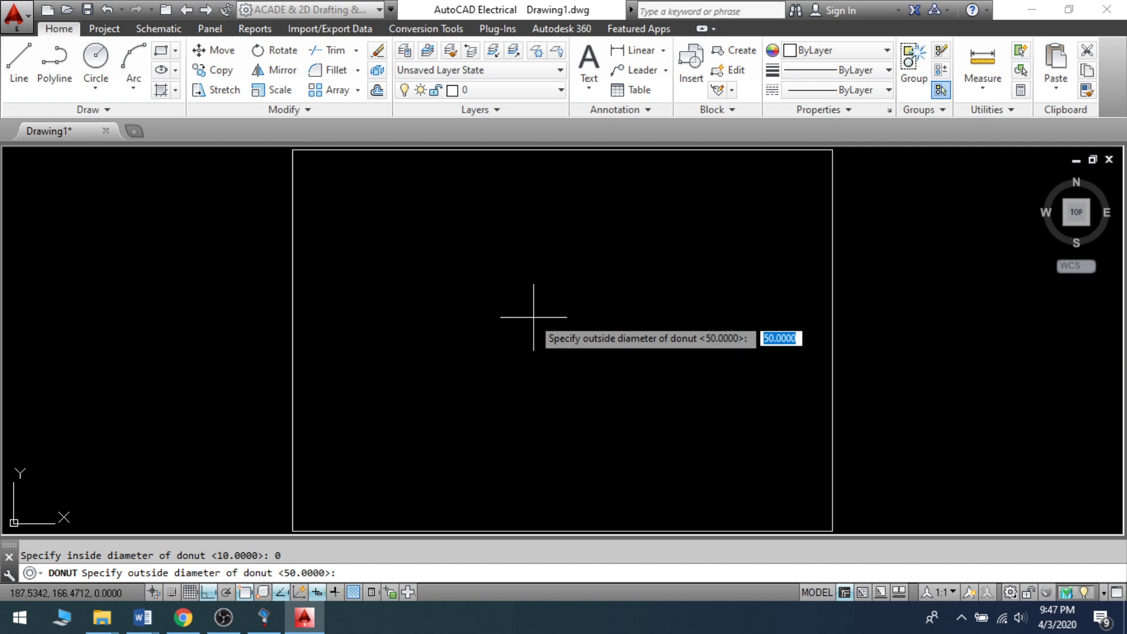
pyautogui.write('10')
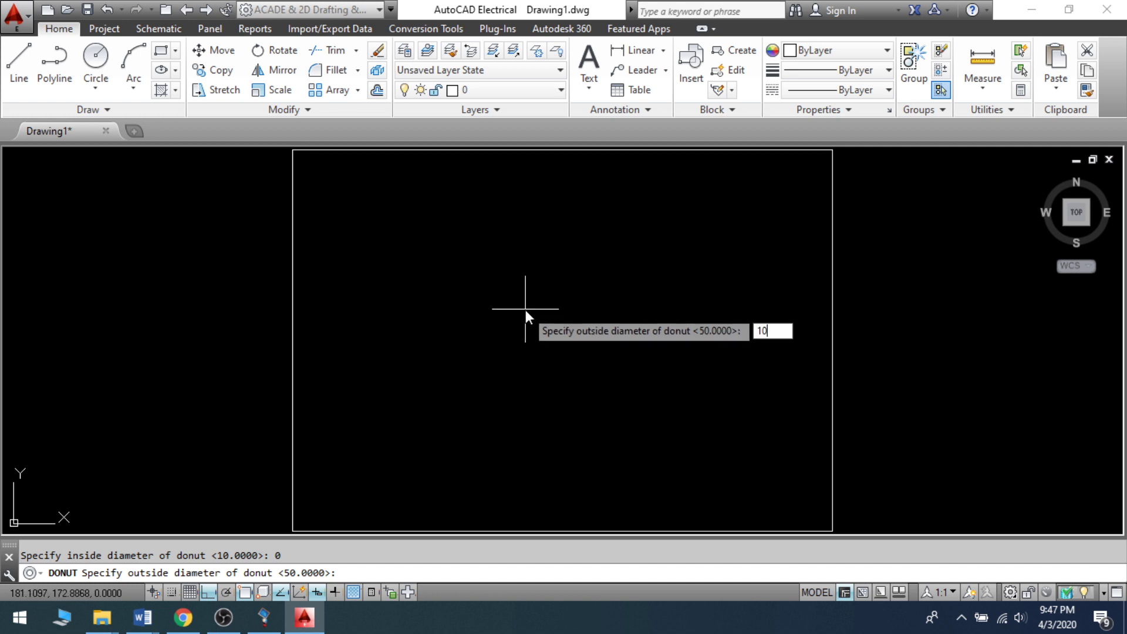
pyautogui.press('Return')
# Place sixteen solid dots scattered across the drawing.
pyautogui.click(475, 269)
pyautogui.click(505, 322)
pyautogui.click(584, 286)
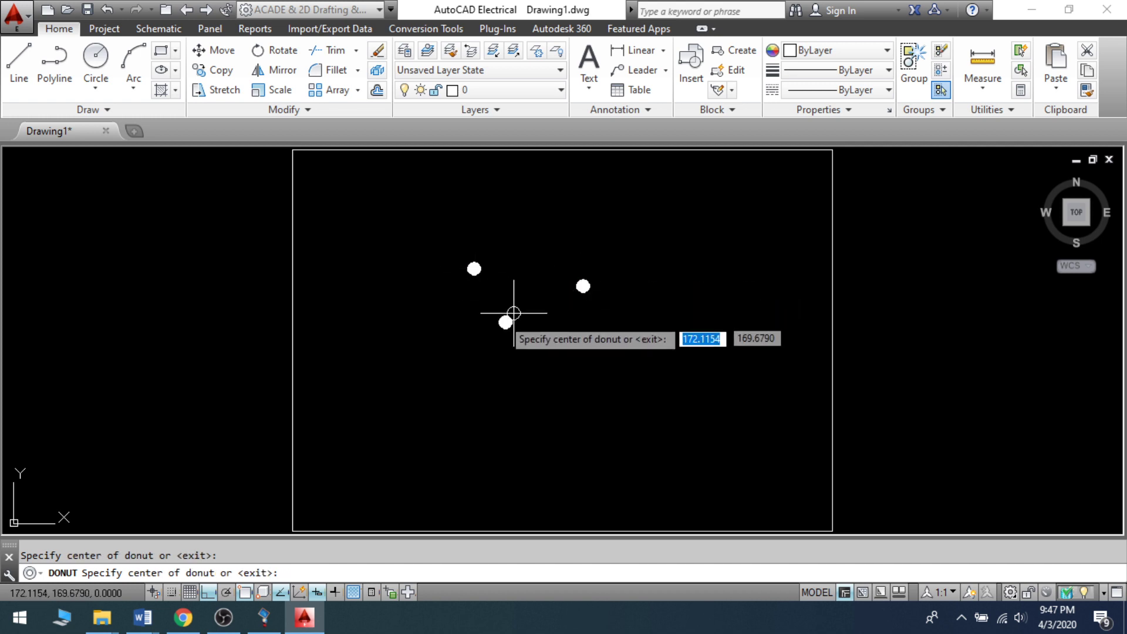
pyautogui.scroll(8, 504, 319)
pyautogui.scroll(-6, 625, 294)
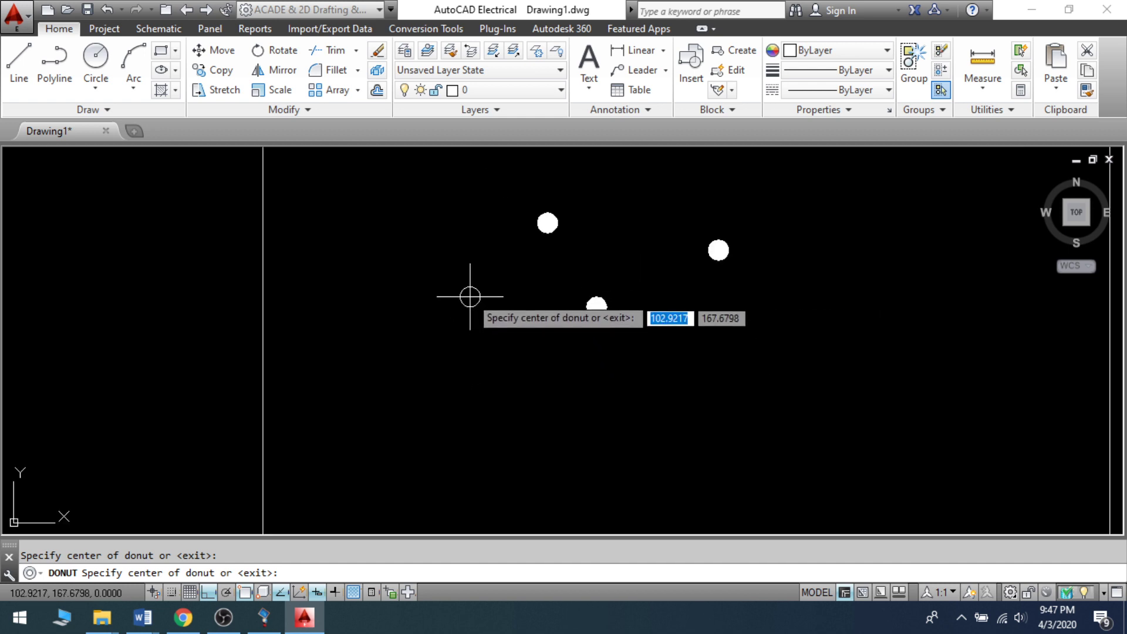
pyautogui.click(437, 287)
pyautogui.click(483, 376)
pyautogui.click(507, 300)
pyautogui.click(566, 384)
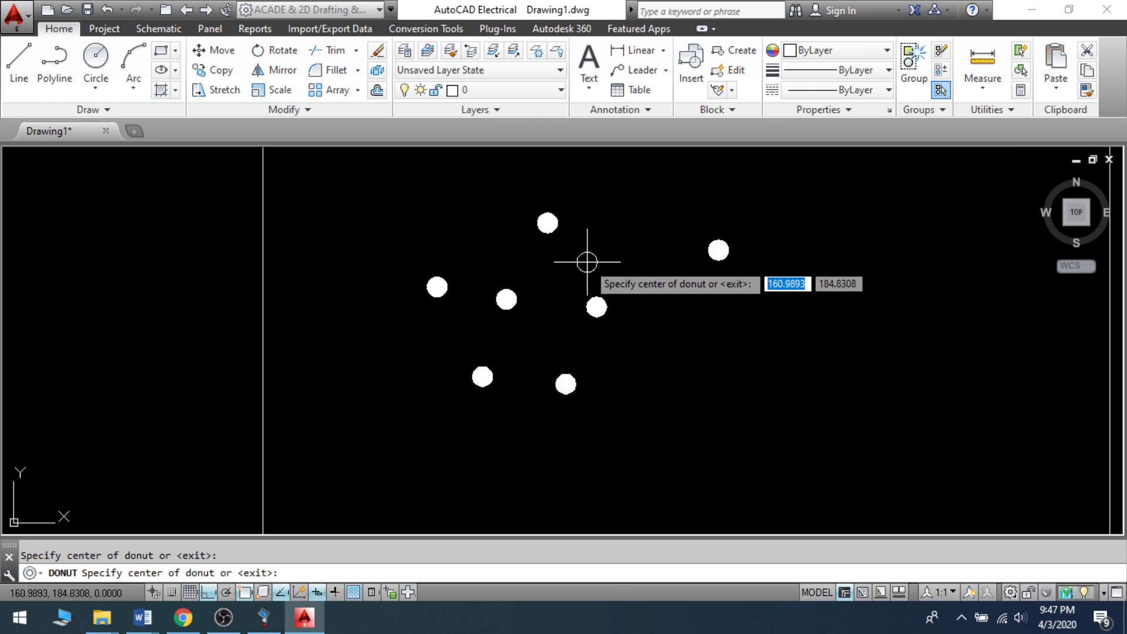
pyautogui.click(588, 262)
pyautogui.click(662, 253)
pyautogui.click(679, 327)
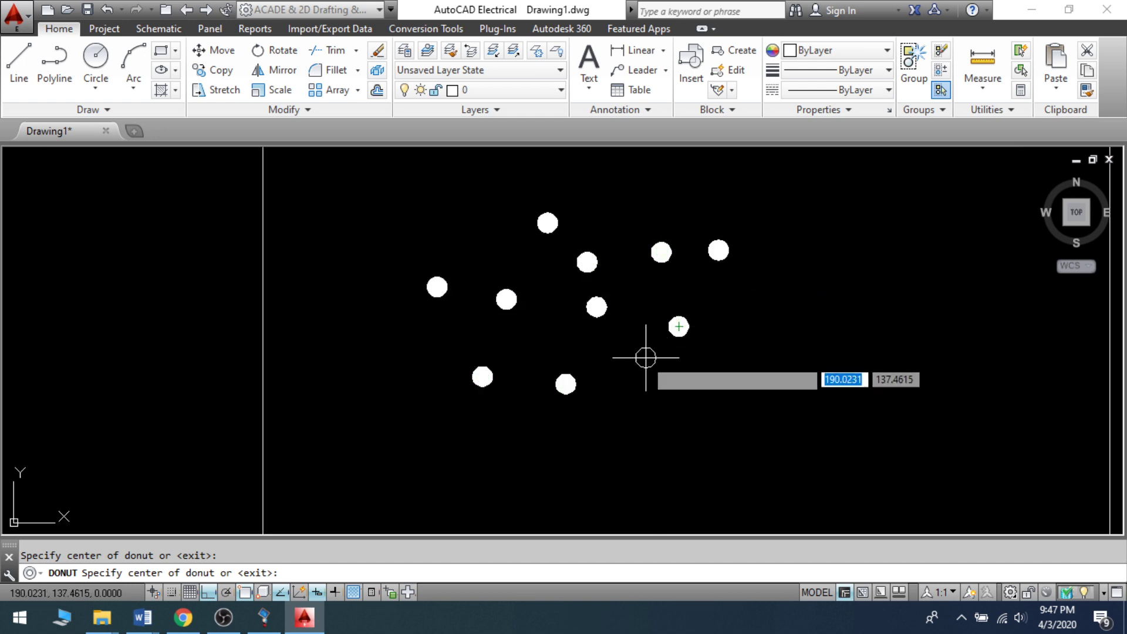
pyautogui.click(640, 360)
pyautogui.click(534, 347)
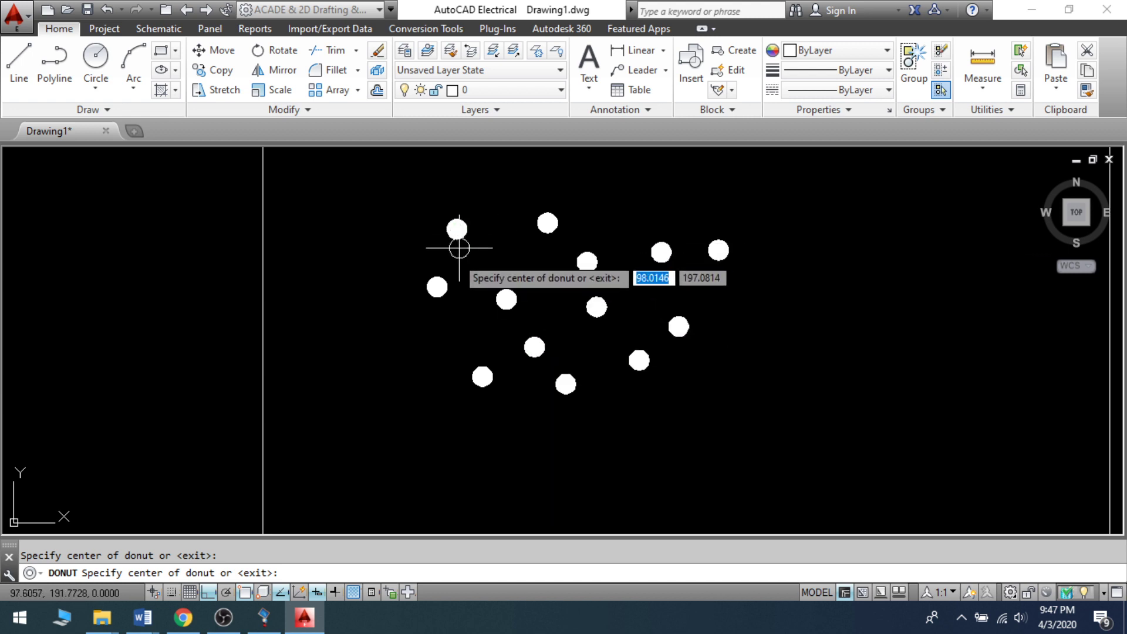
pyautogui.click(457, 229)
pyautogui.click(367, 370)
pyautogui.click(773, 416)
pyautogui.click(772, 353)
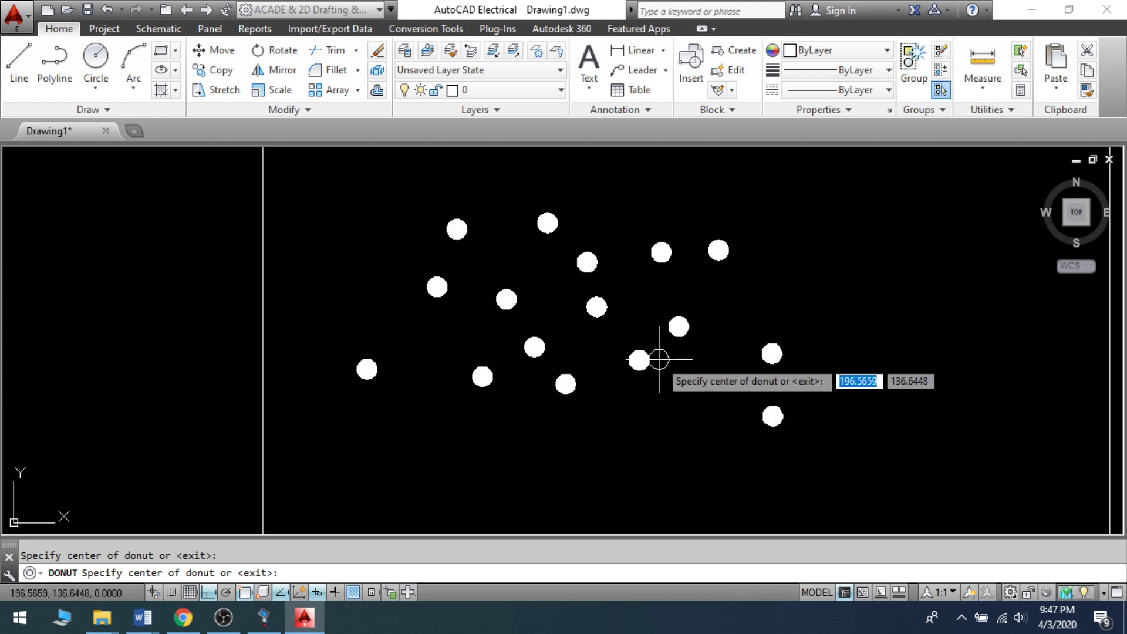
pyautogui.press('Escape')
# Window-select and erase all sixteen dots, then glance at the Word command notes.
pyautogui.click(305, 194)
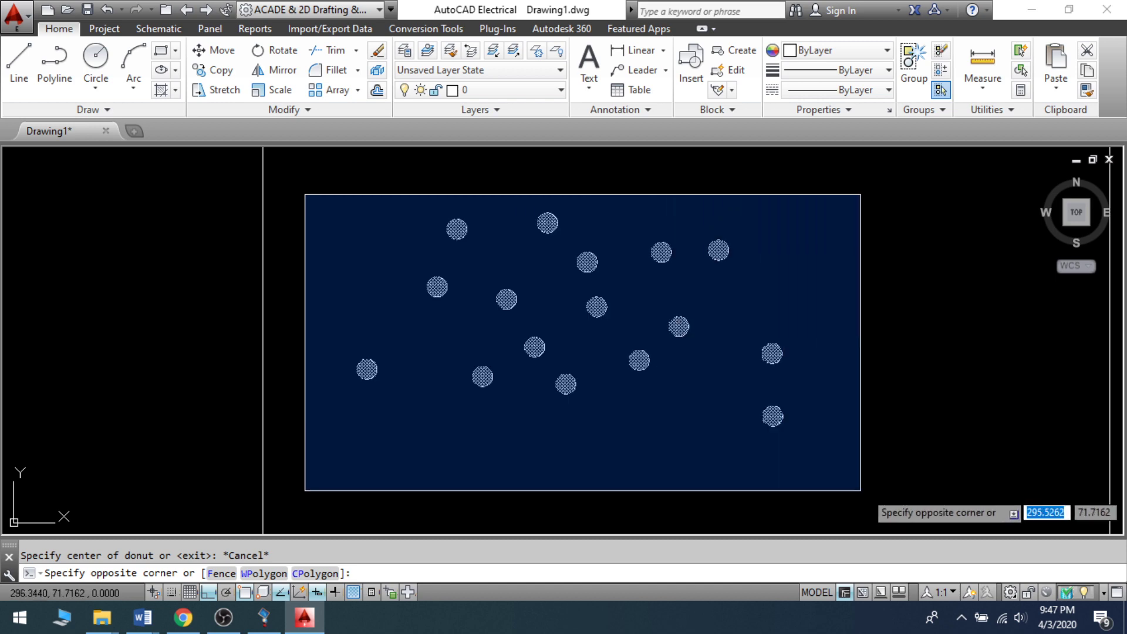
pyautogui.click(860, 496)
pyautogui.press('Delete')
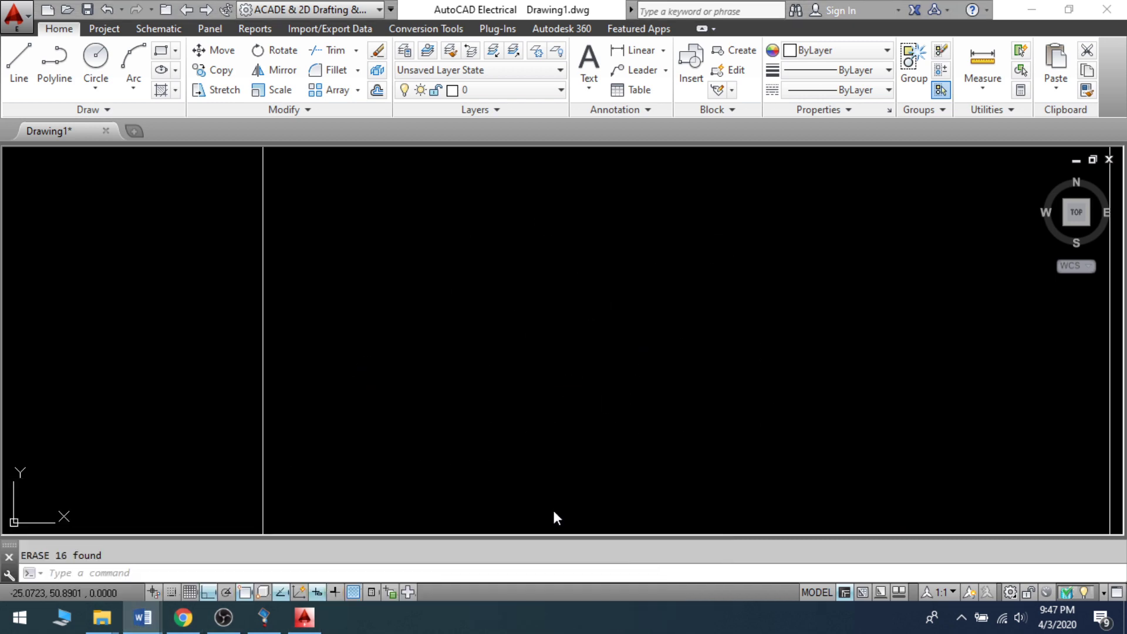
pyautogui.hotkey('alt', 'Tab')
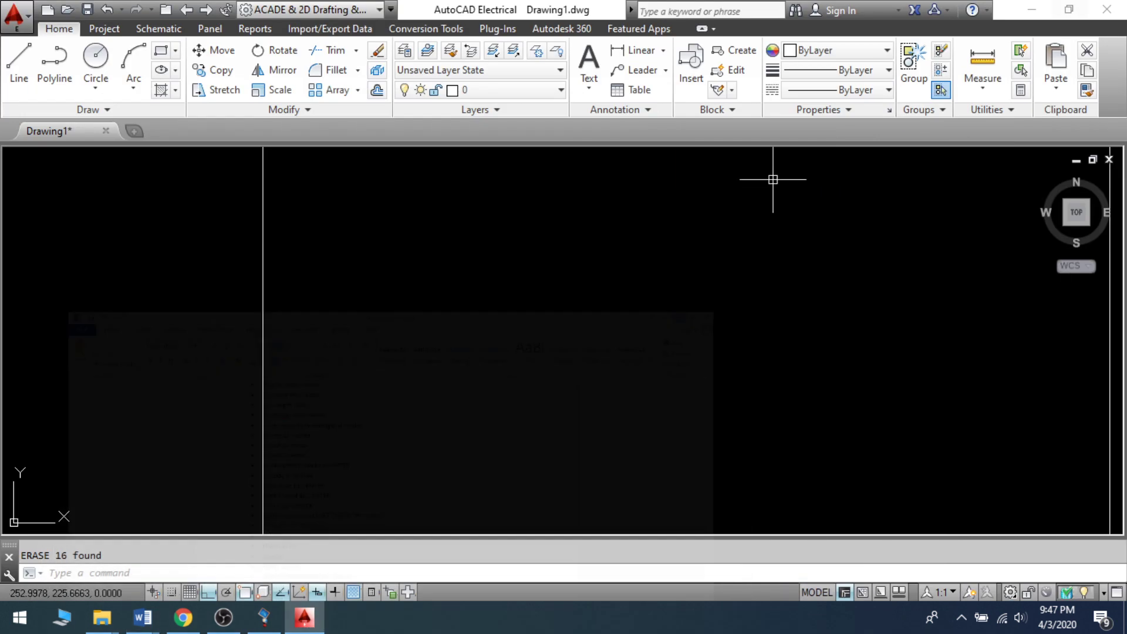
pyautogui.click(1067, 10)
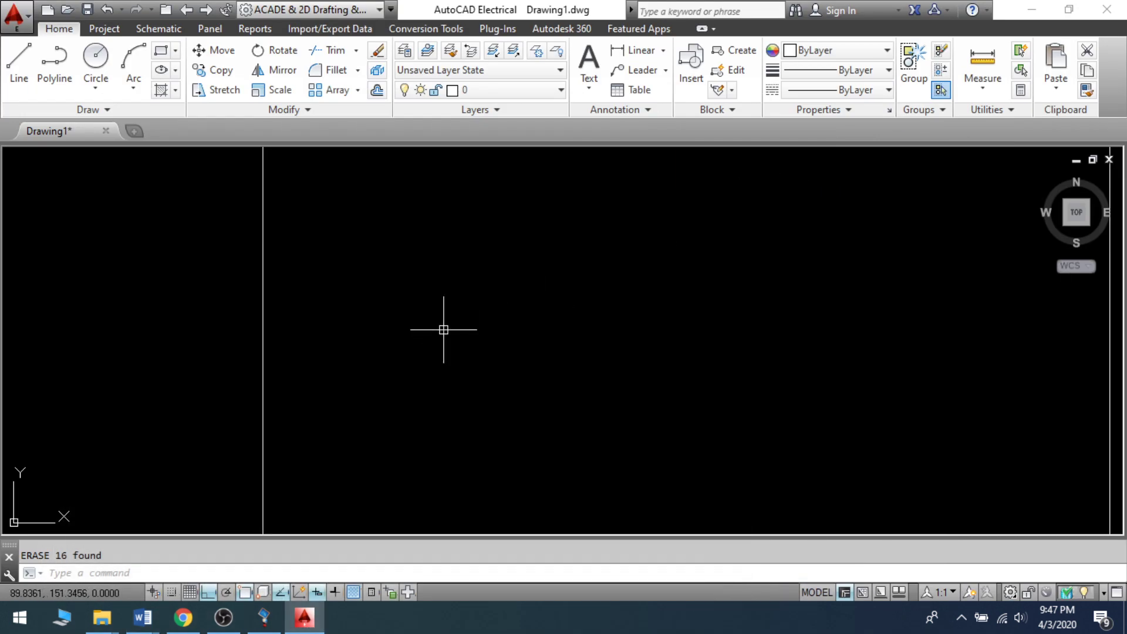
# Write the person's name as single-line DT text, height 25, rotation 0, near the top centre.
pyautogui.write('DT')
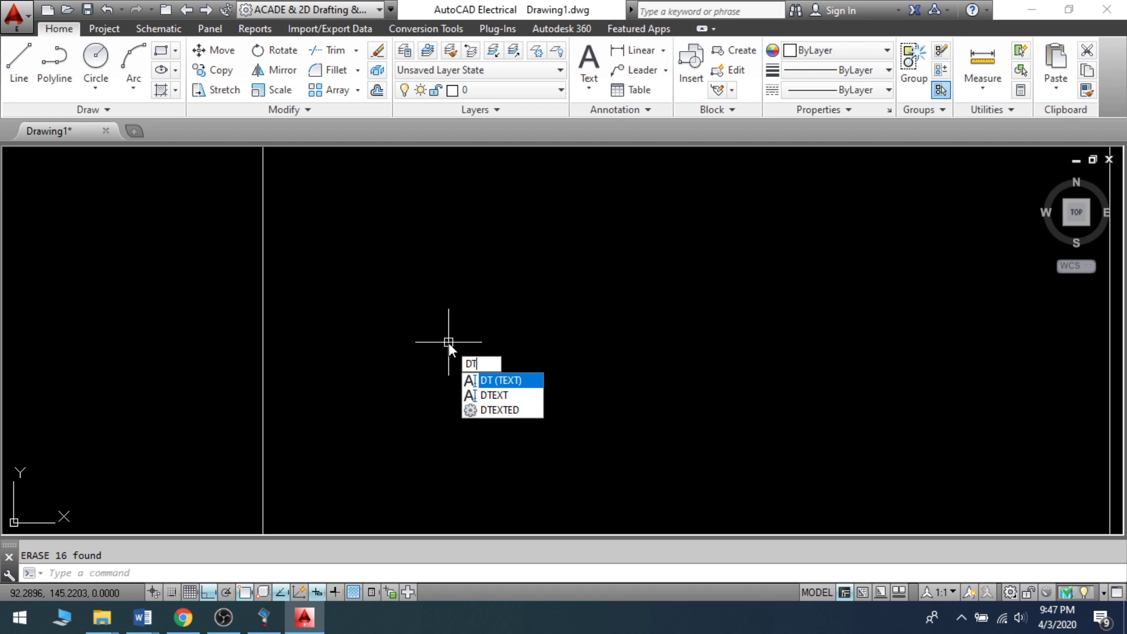
pyautogui.press('Return')
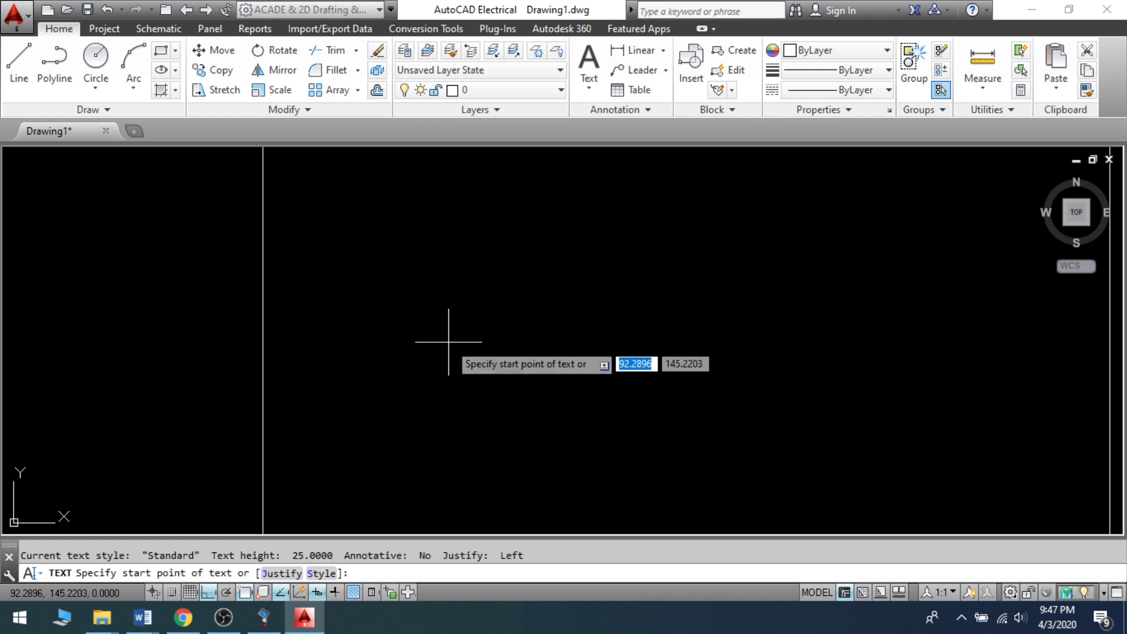
pyautogui.click(445, 297)
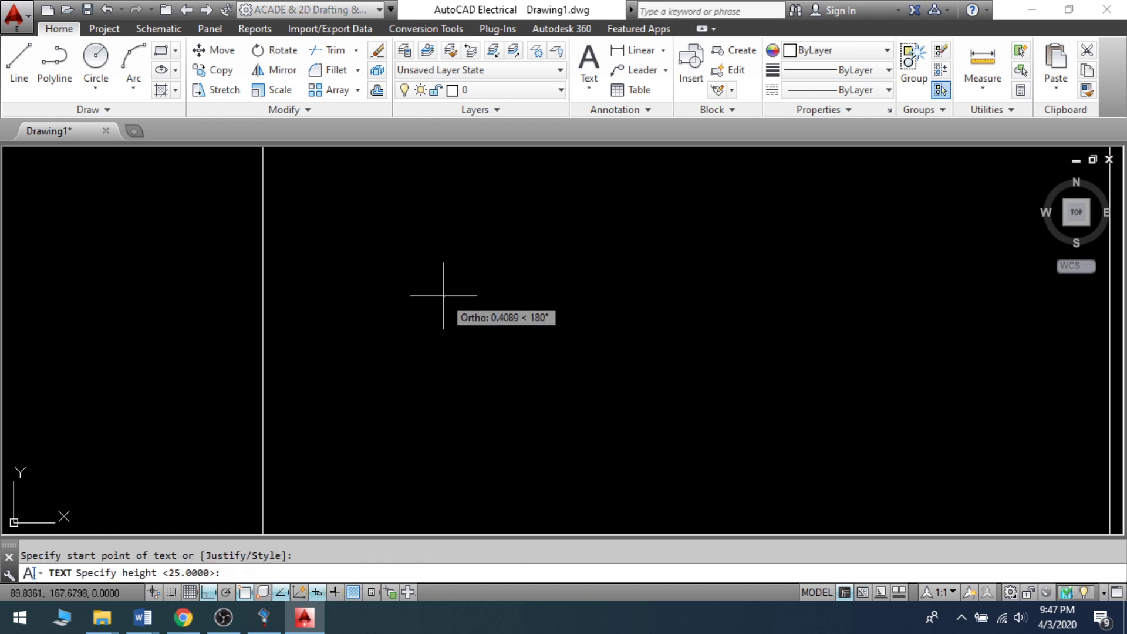
pyautogui.click(607, 278)
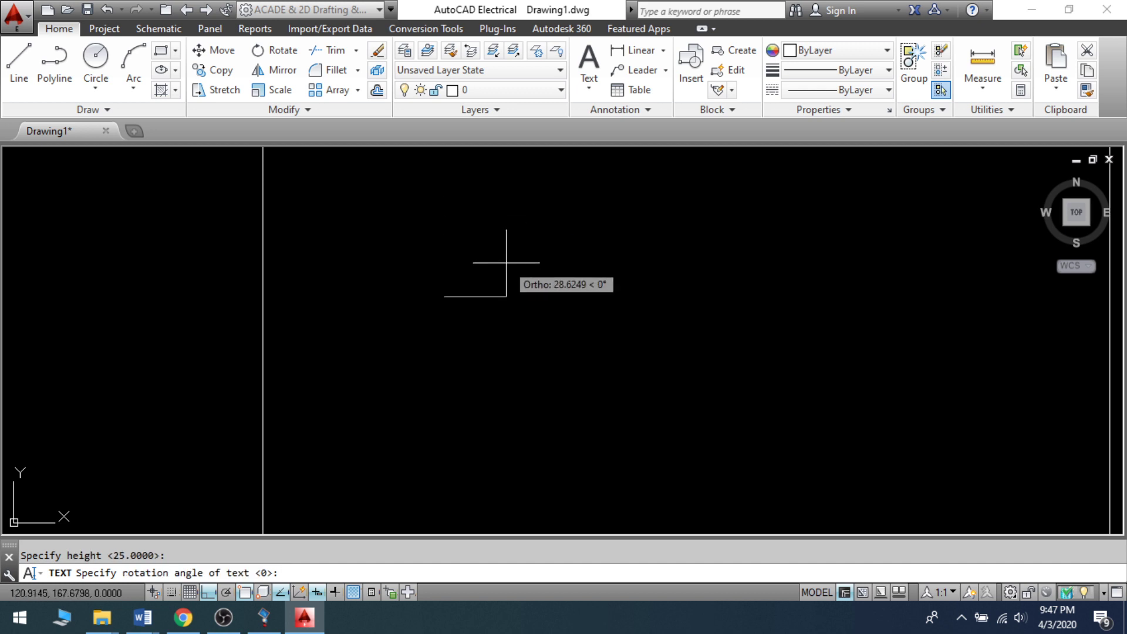
pyautogui.click(700, 338)
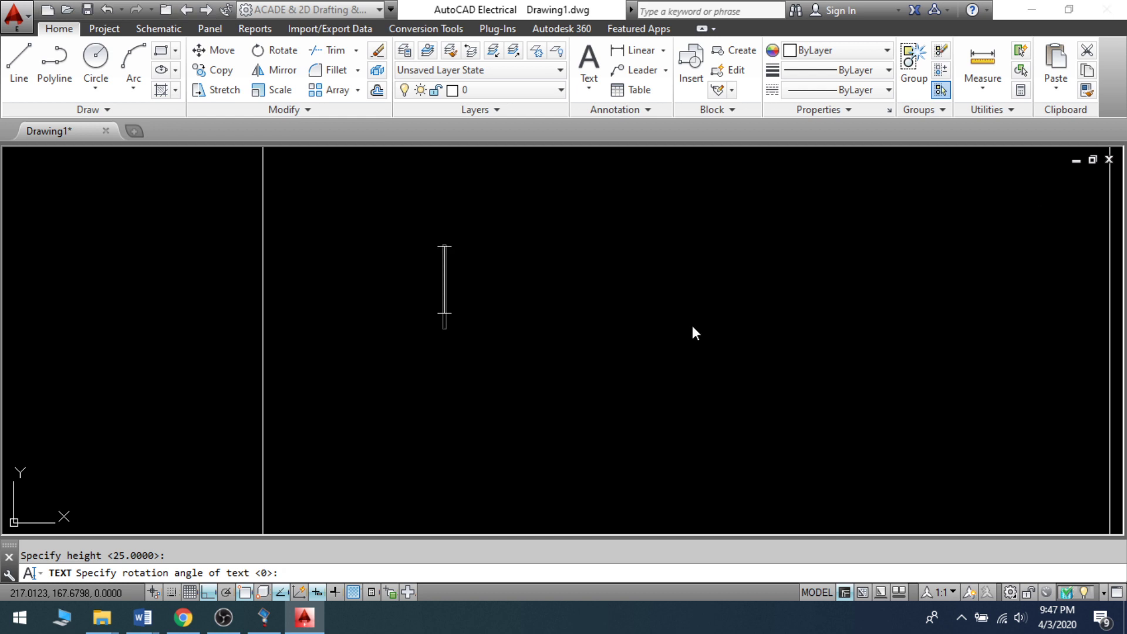
pyautogui.write('Usman')
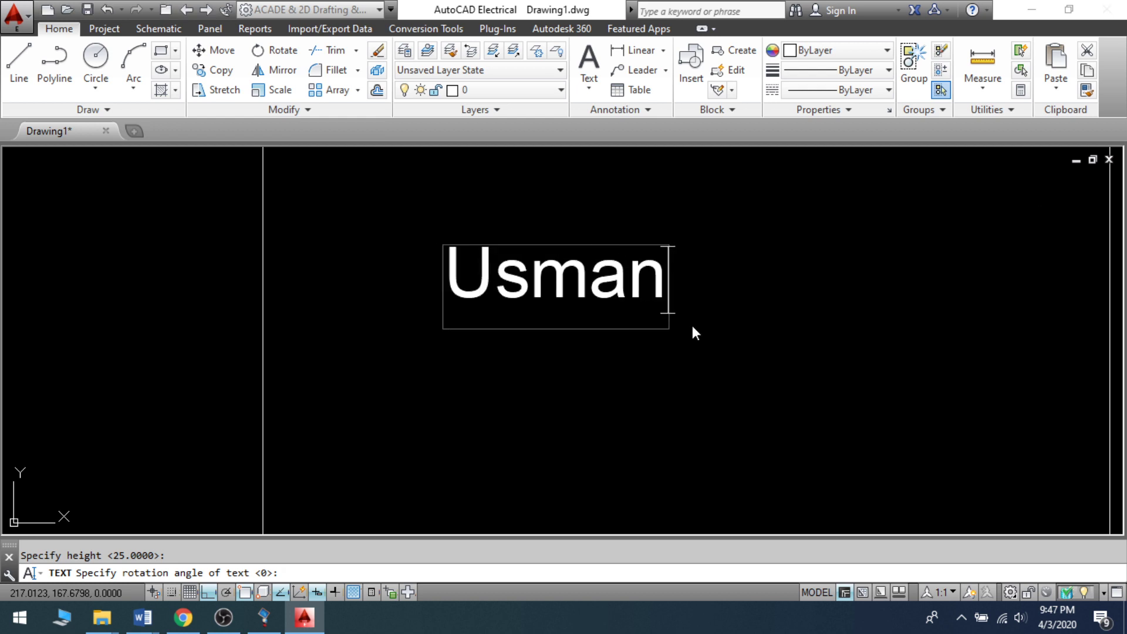
pyautogui.press('Return')
pyautogui.press('Return')
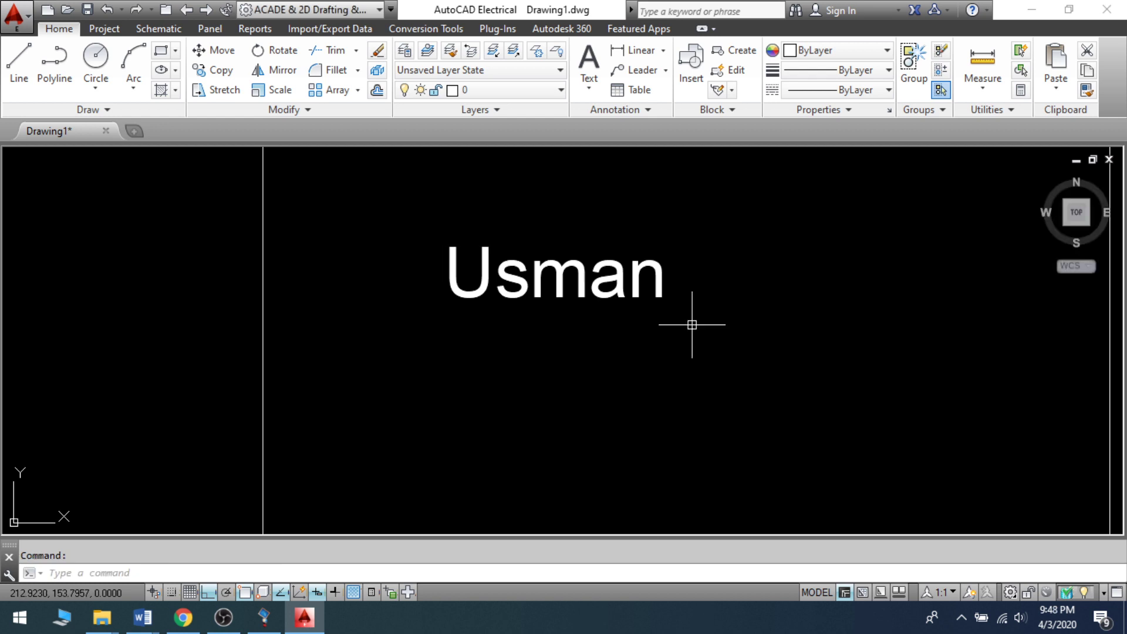
# Add 'Burraq Engineering' as single-line text of height 10 below the name.
pyautogui.write('dt')
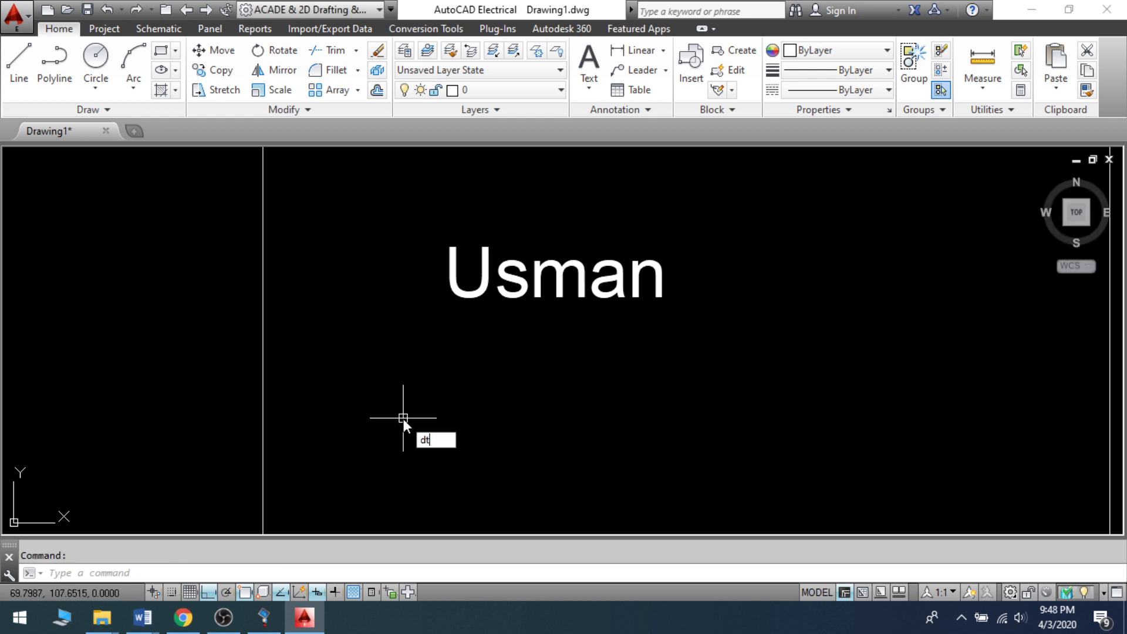
pyautogui.press('Return')
pyautogui.click(453, 402)
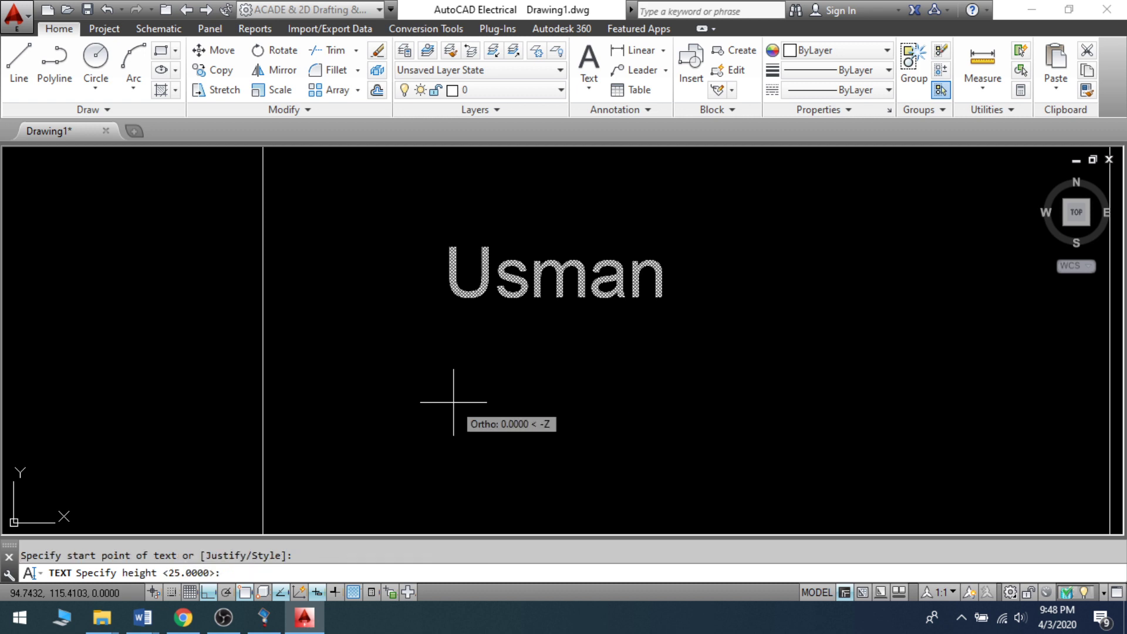
pyautogui.write('10')
pyautogui.press('Return')
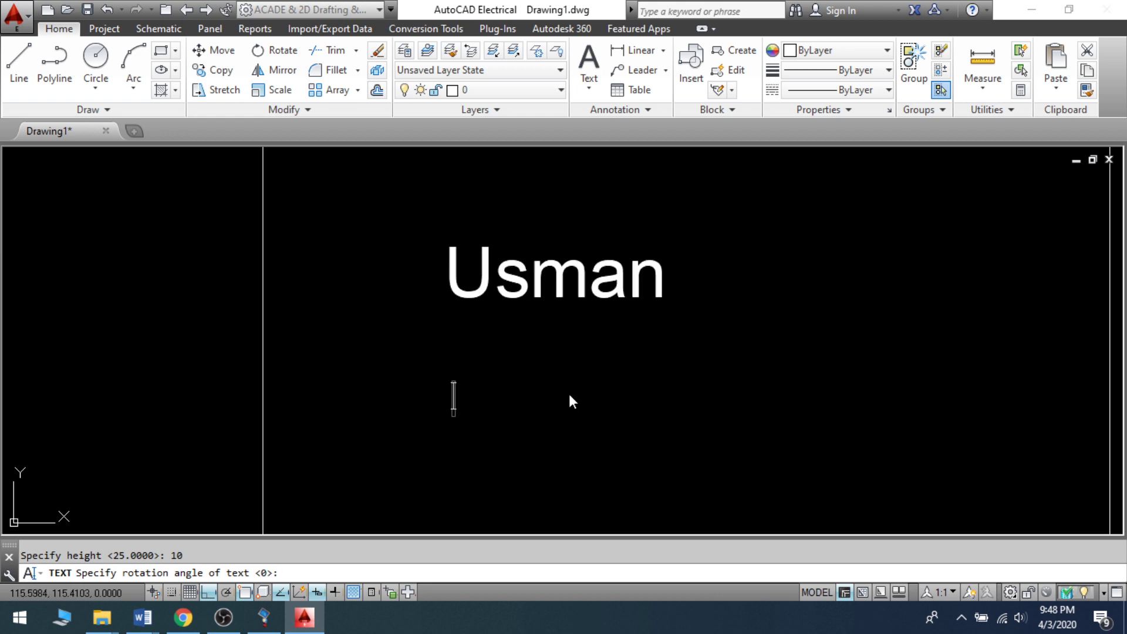
pyautogui.write('Burra')
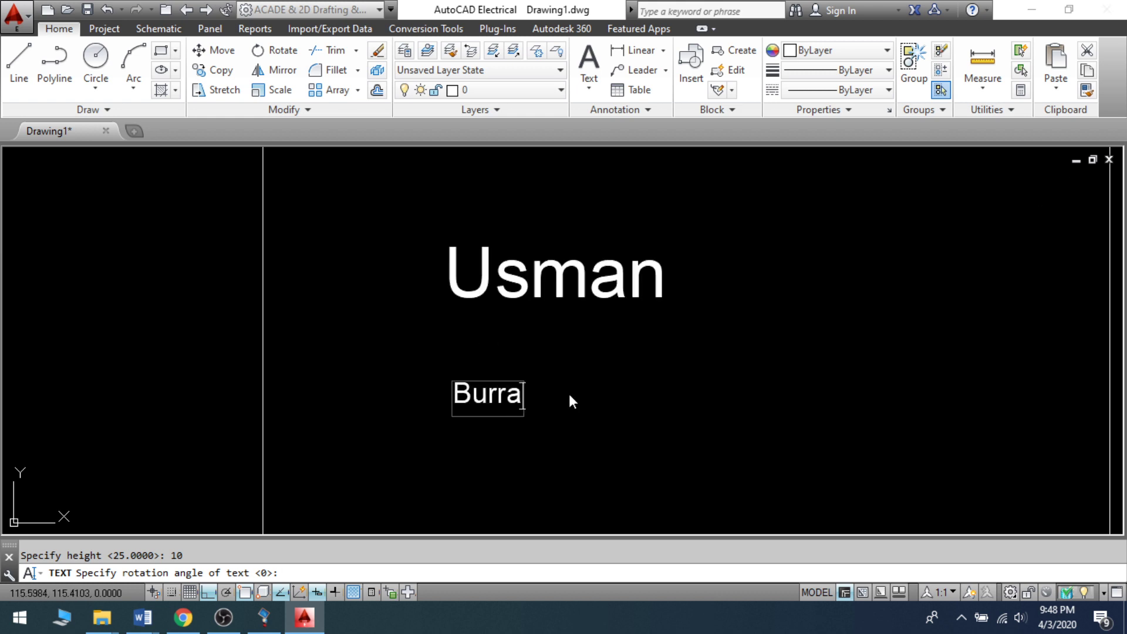
pyautogui.write('q Engineering')
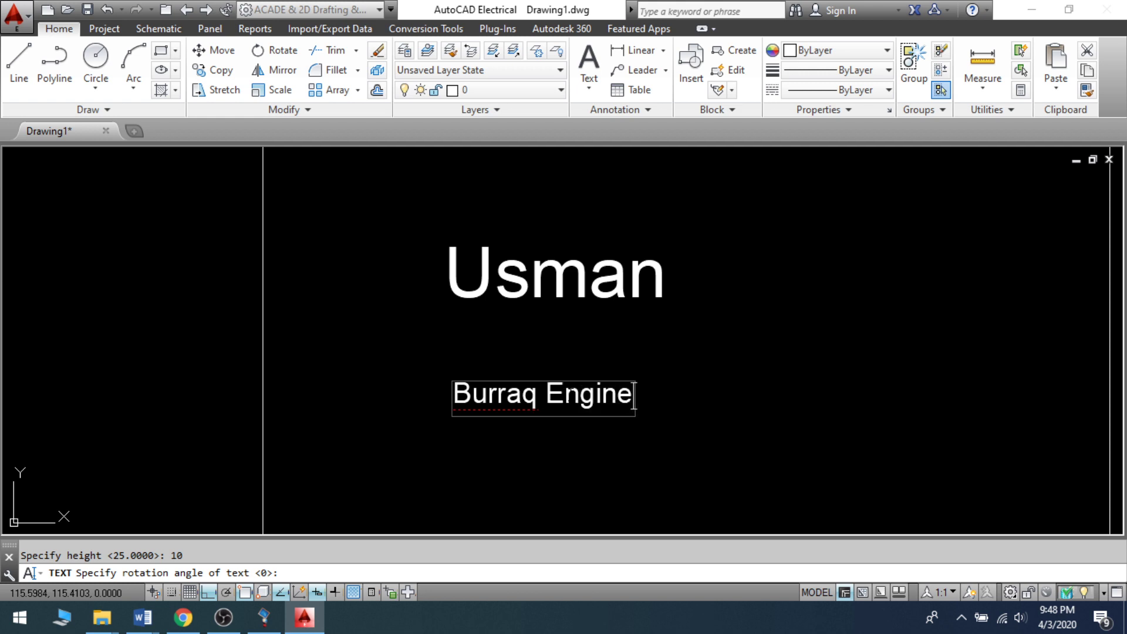
pyautogui.press('Return')
pyautogui.press('Return')
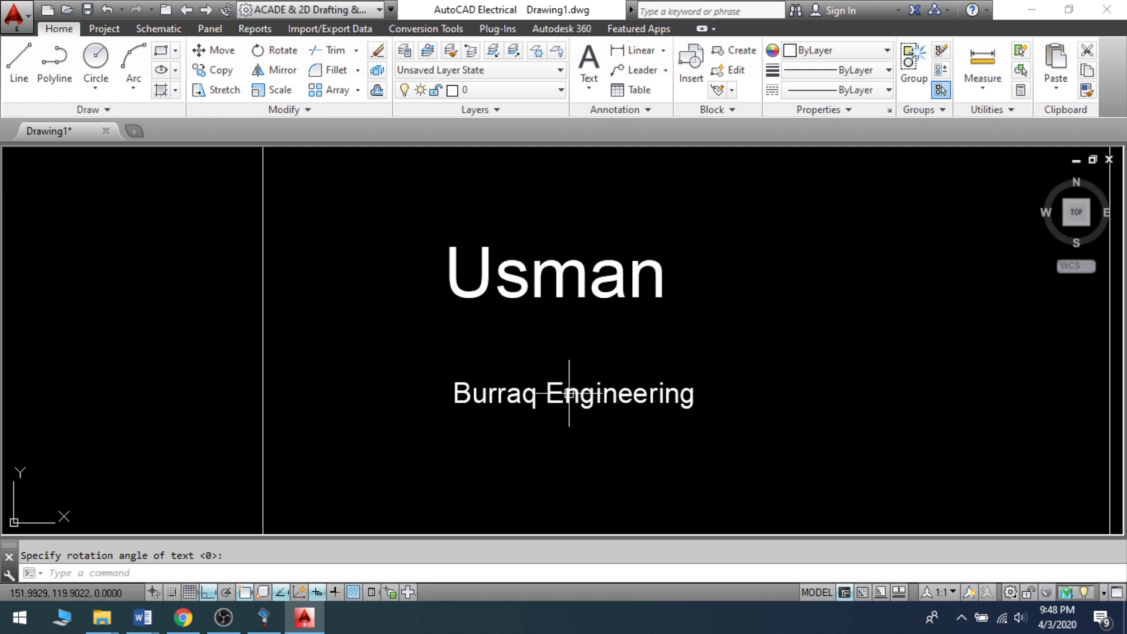
# Colour the name text Blue in Properties.
pyautogui.click(594, 249)
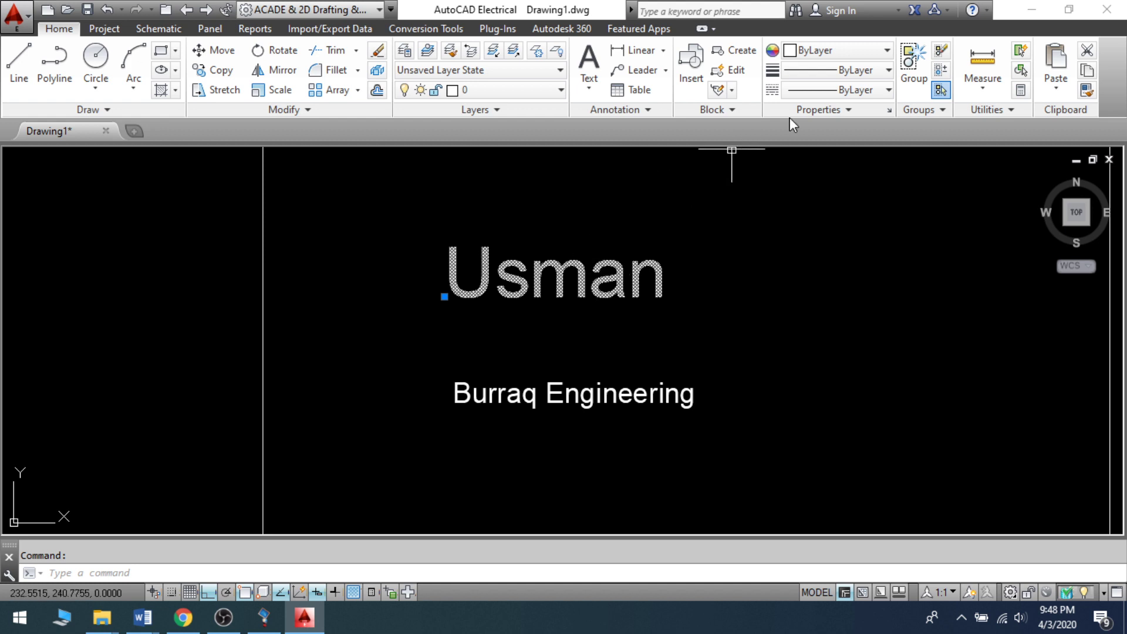
pyautogui.click(858, 52)
pyautogui.click(844, 193)
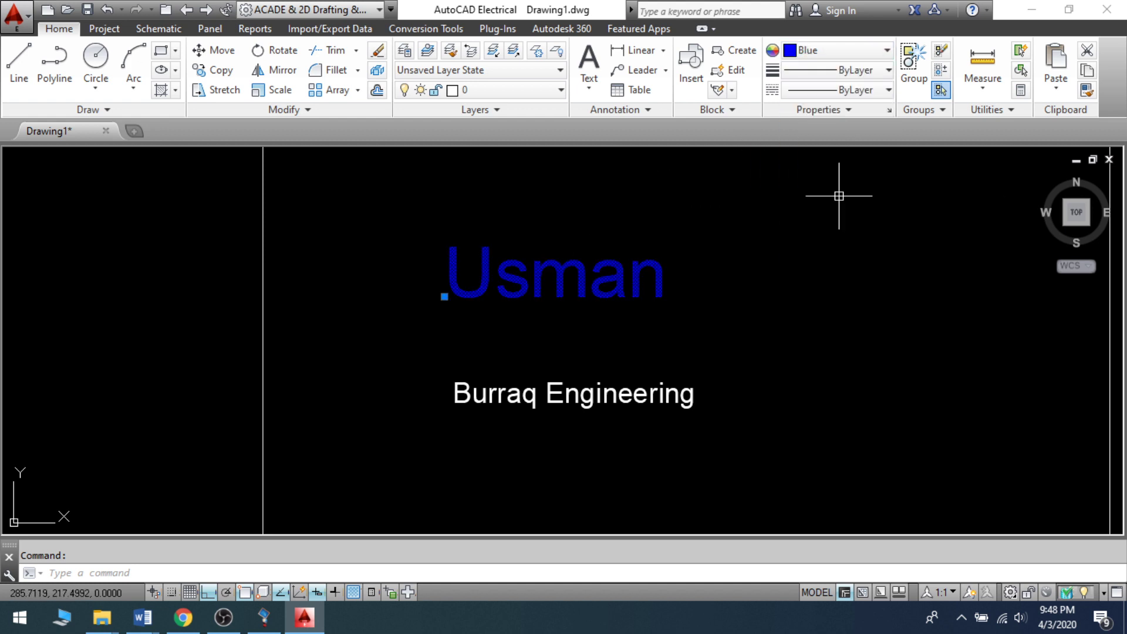
pyautogui.press('Escape')
# Colour the 'Burraq Engineering' text Green.
pyautogui.click(594, 390)
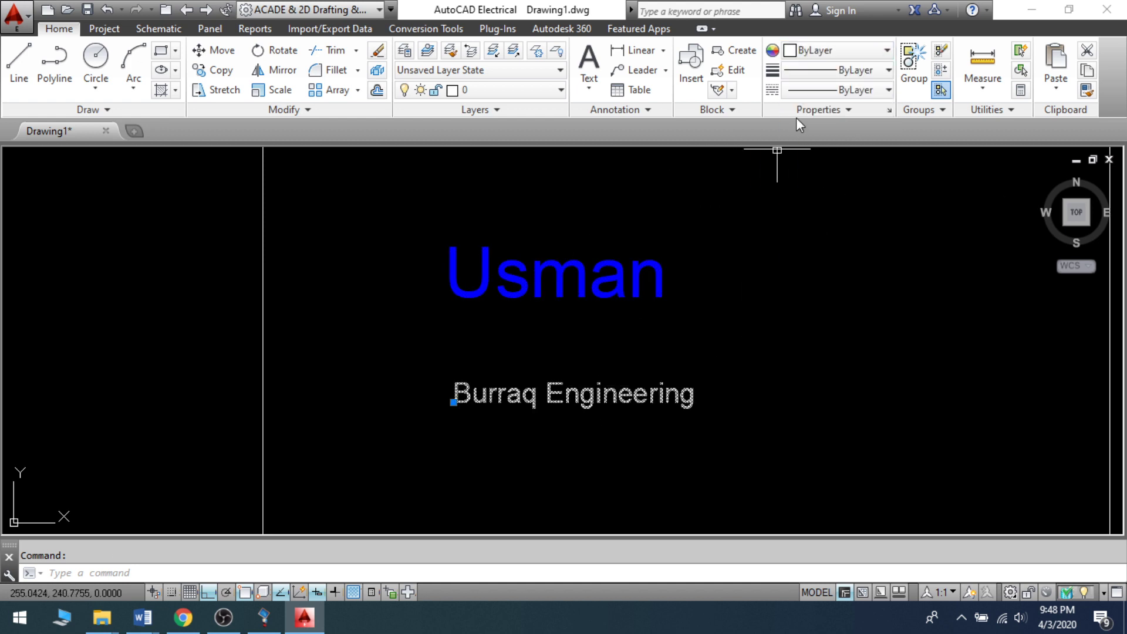
pyautogui.click(849, 53)
pyautogui.click(833, 148)
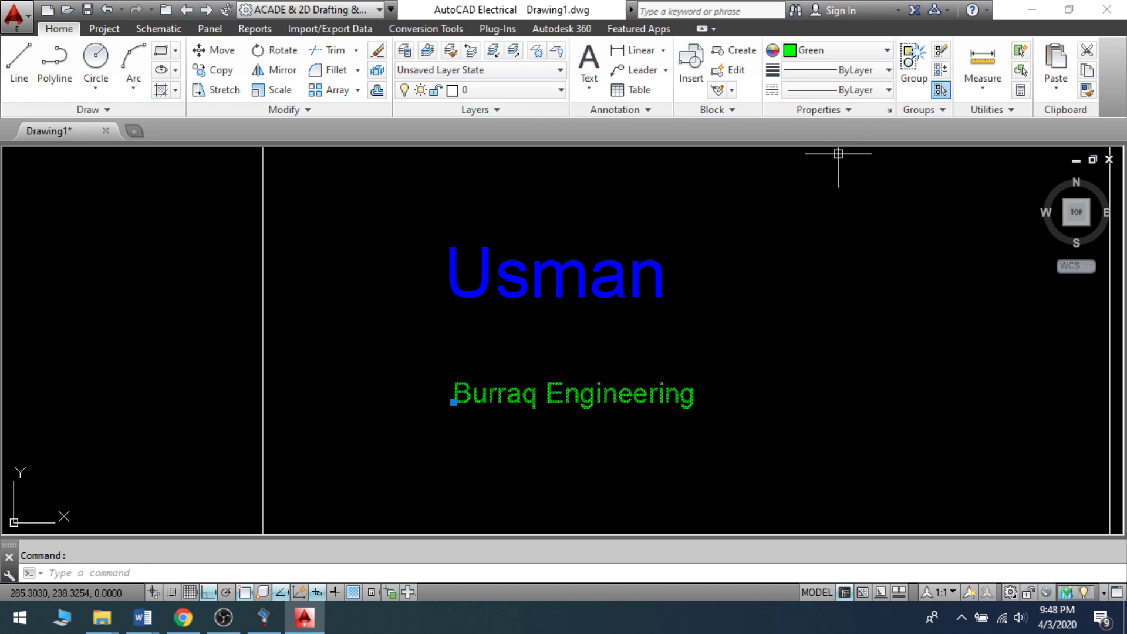
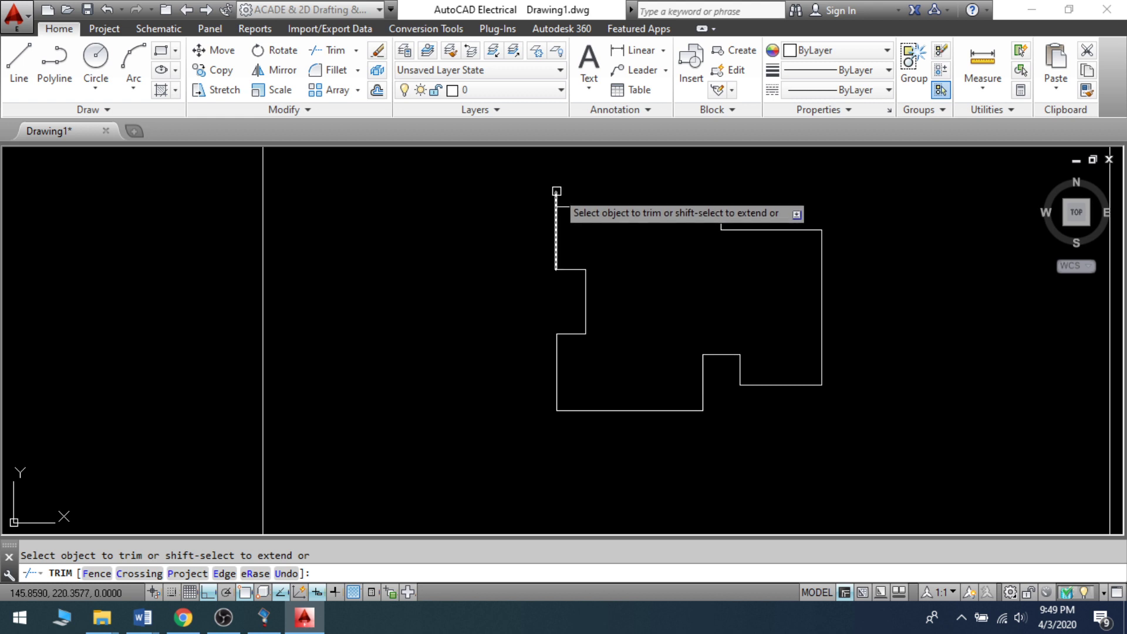
# Trim the stub above the top-left corner and join all 17 outline lines into one polyline.
pyautogui.click(557, 189)
pyautogui.press('Escape')
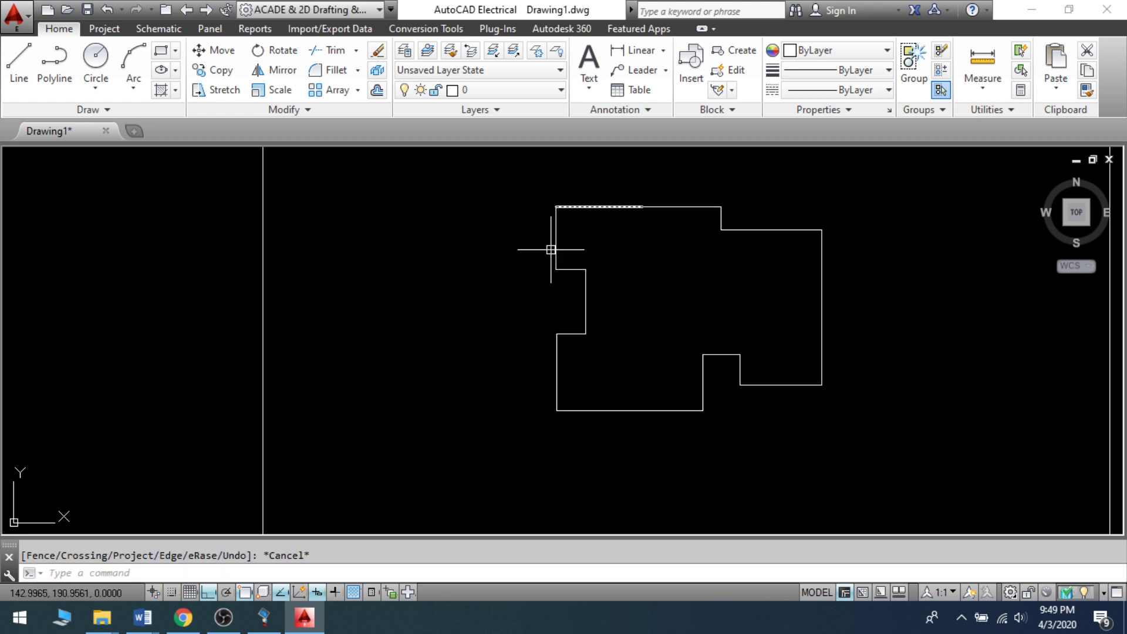
pyautogui.write('j')
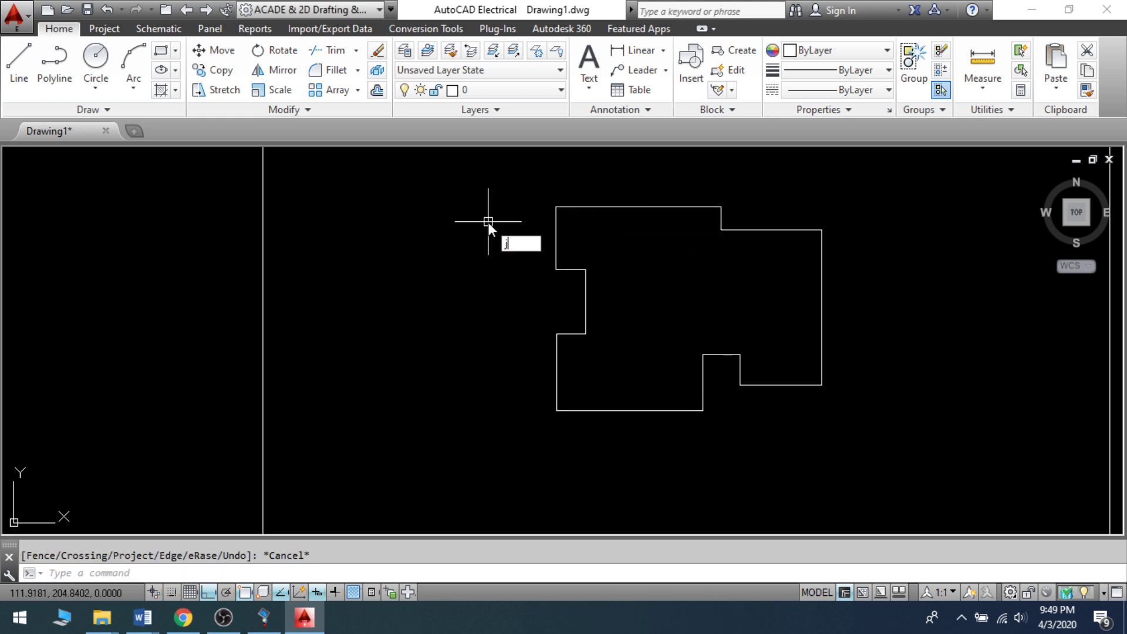
pyautogui.press('Return')
pyautogui.click(493, 168)
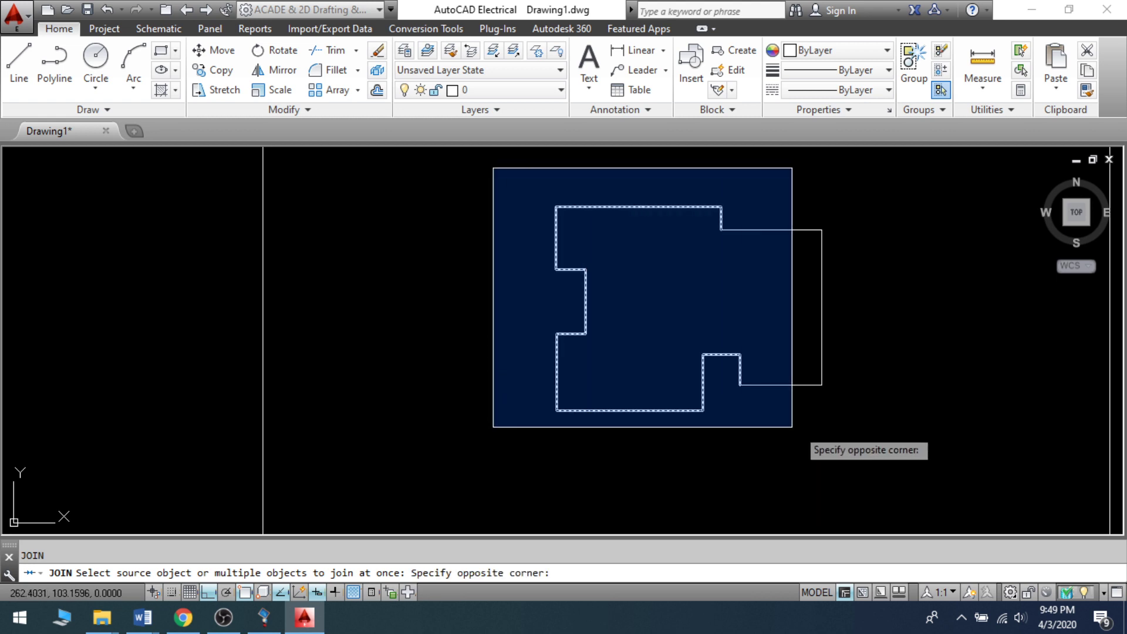
pyautogui.click(890, 437)
pyautogui.press('Return')
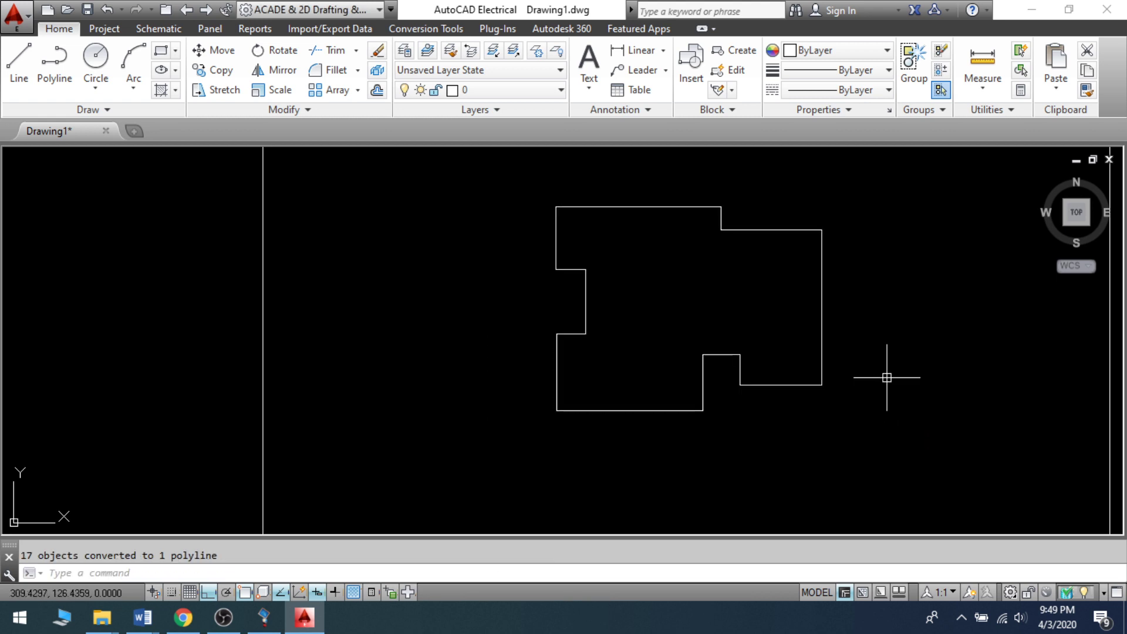
pyautogui.click(797, 386)
pyautogui.press('Escape')
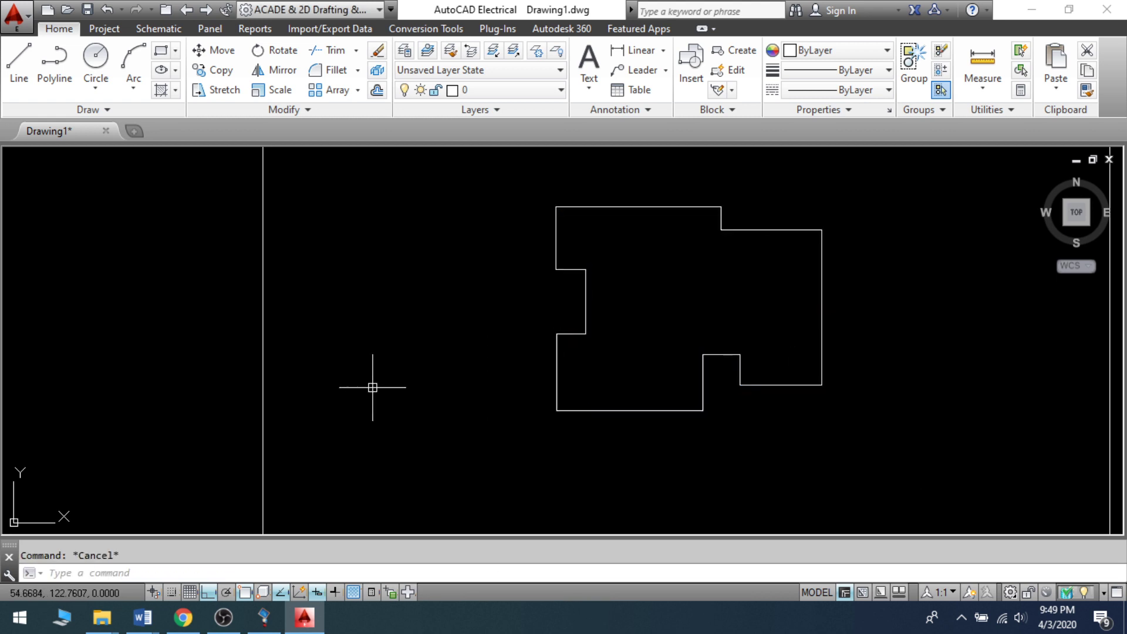
# Erase the joined polyline, then undo to restore it.
pyautogui.click(437, 162)
pyautogui.click(909, 451)
pyautogui.write('e')
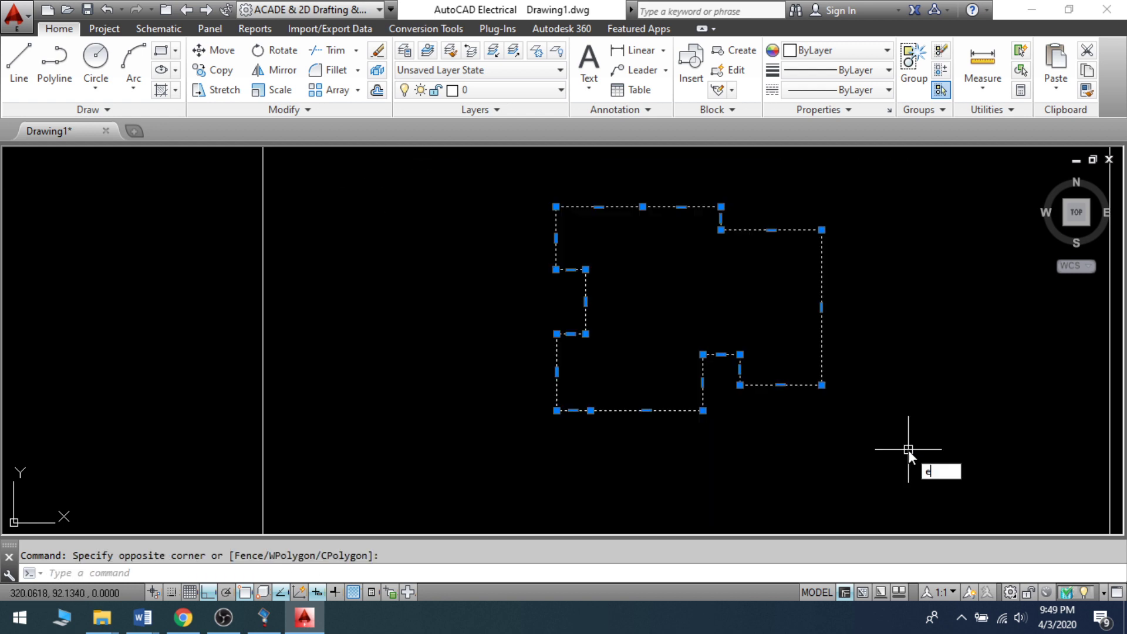
pyautogui.press('Return')
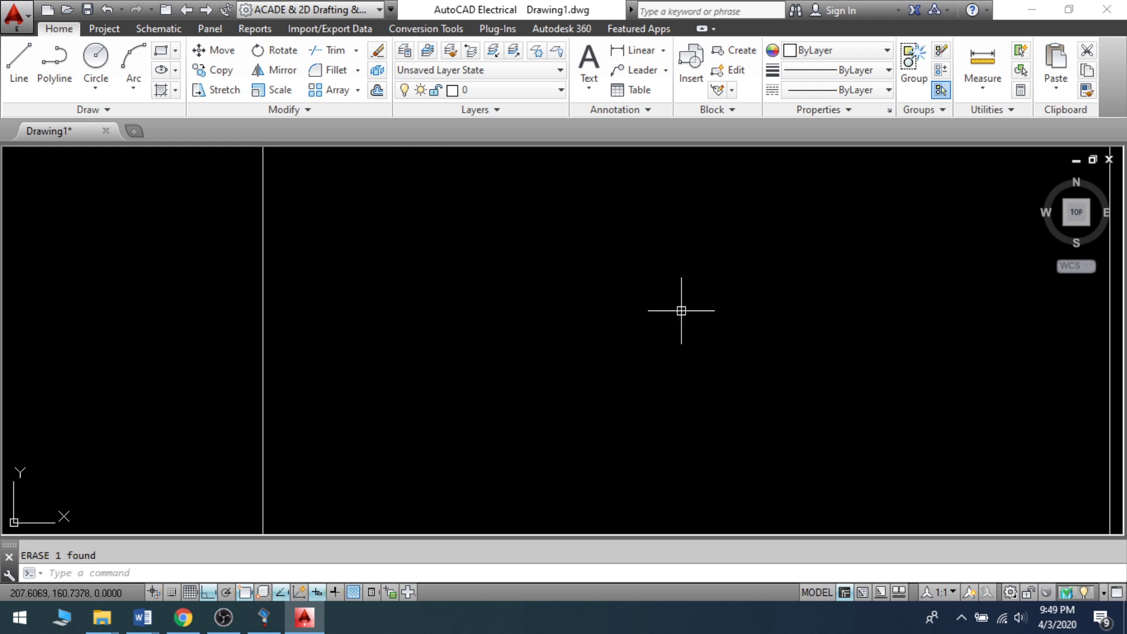
pyautogui.hotkey('ctrl', 'z')
pyautogui.click(658, 206)
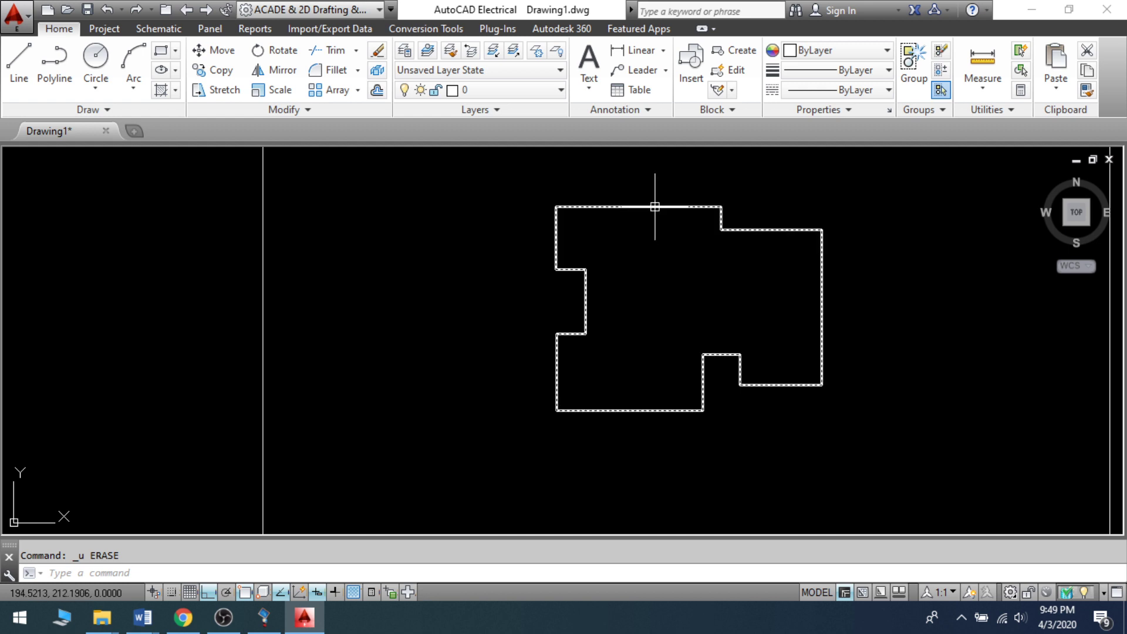
pyautogui.press('Escape')
# Break the polyline from its bottom-left corner to the right edge, then window-select the remainder.
pyautogui.write('BR')
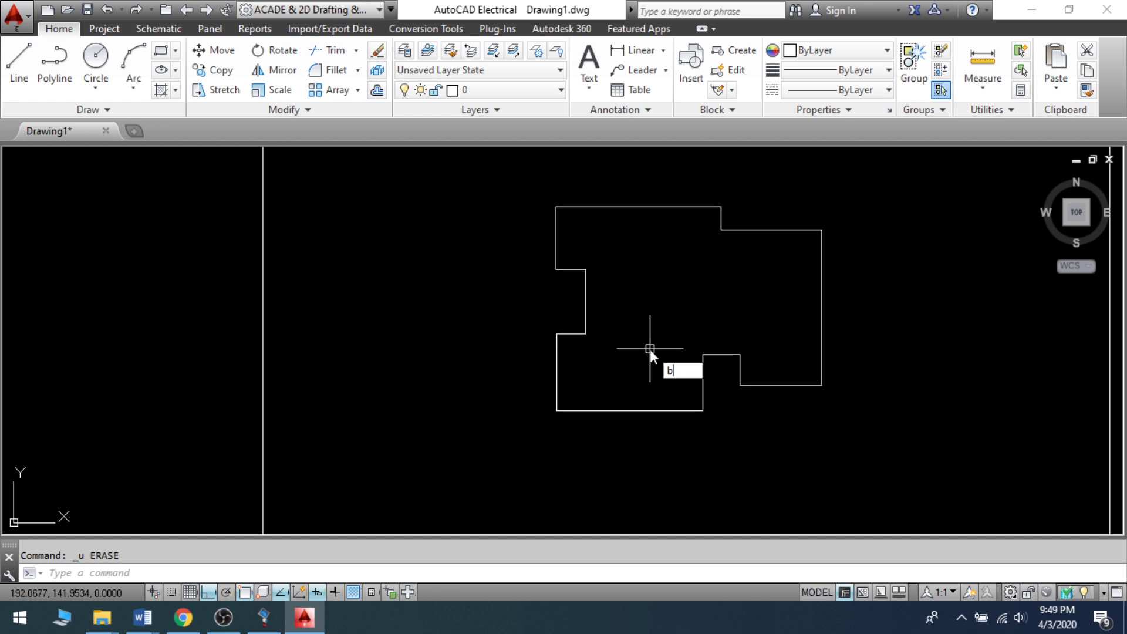
pyautogui.press('Return')
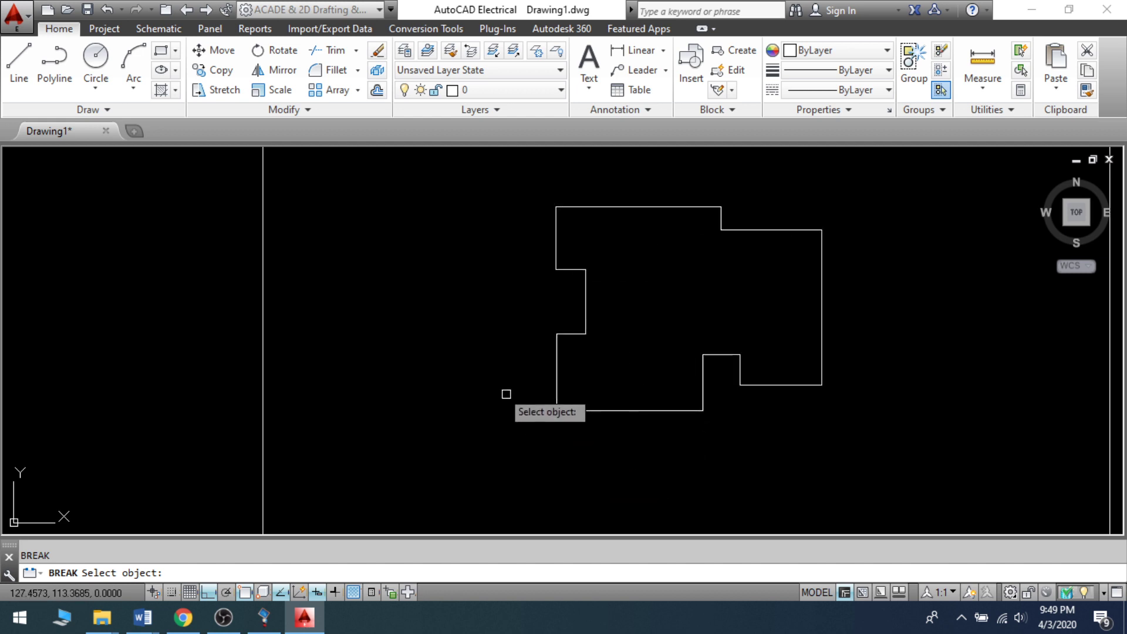
pyautogui.click(560, 409)
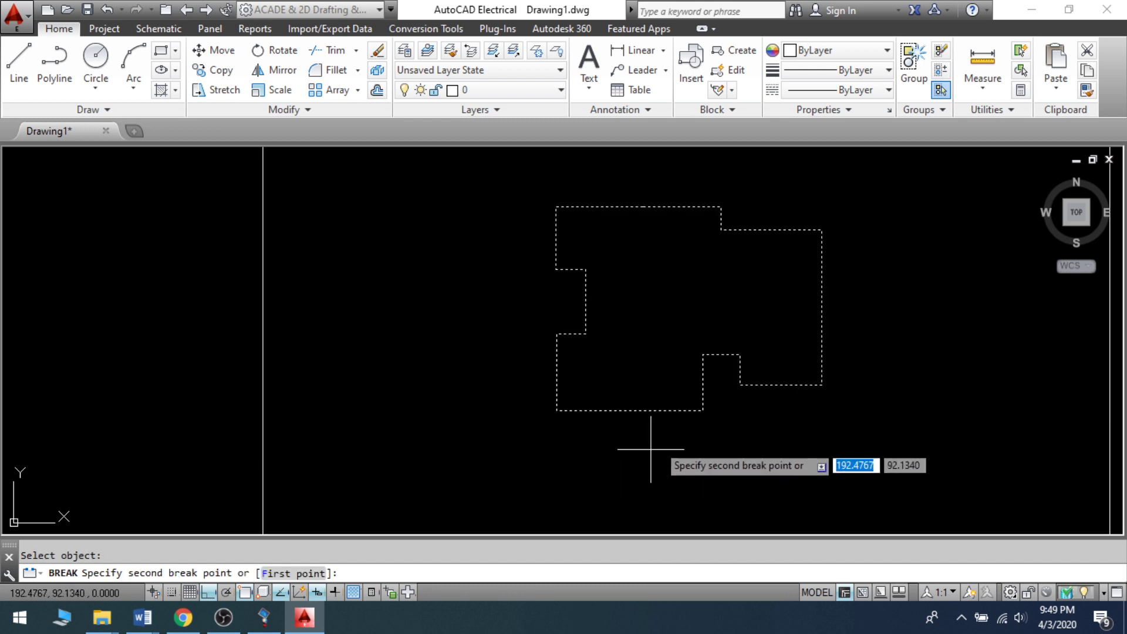
pyautogui.click(822, 264)
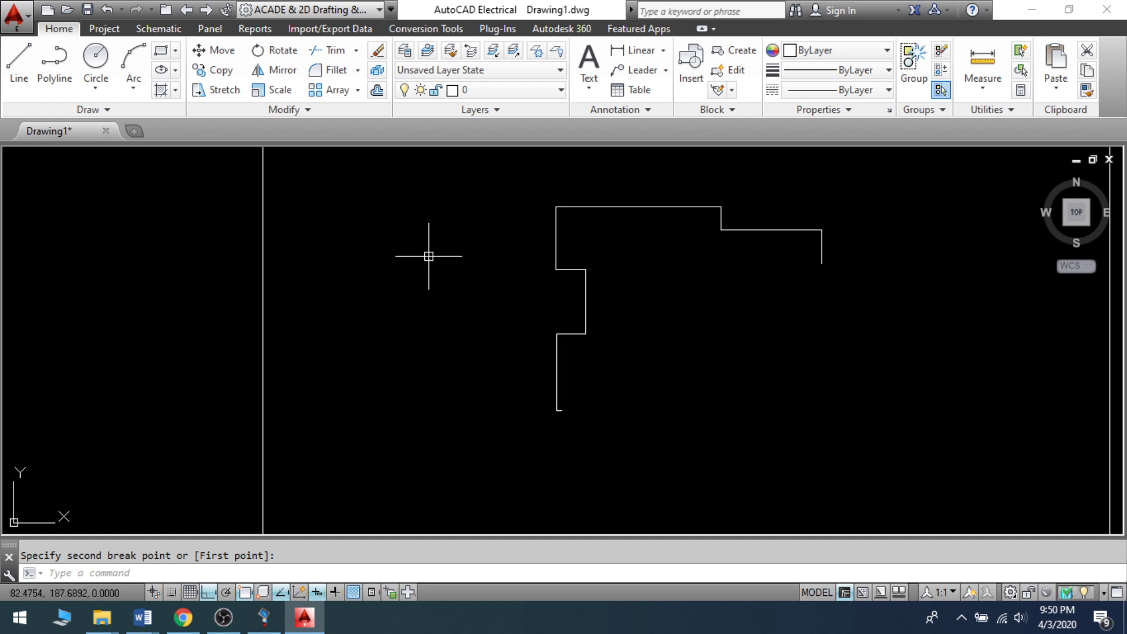
pyautogui.click(435, 170)
pyautogui.click(920, 444)
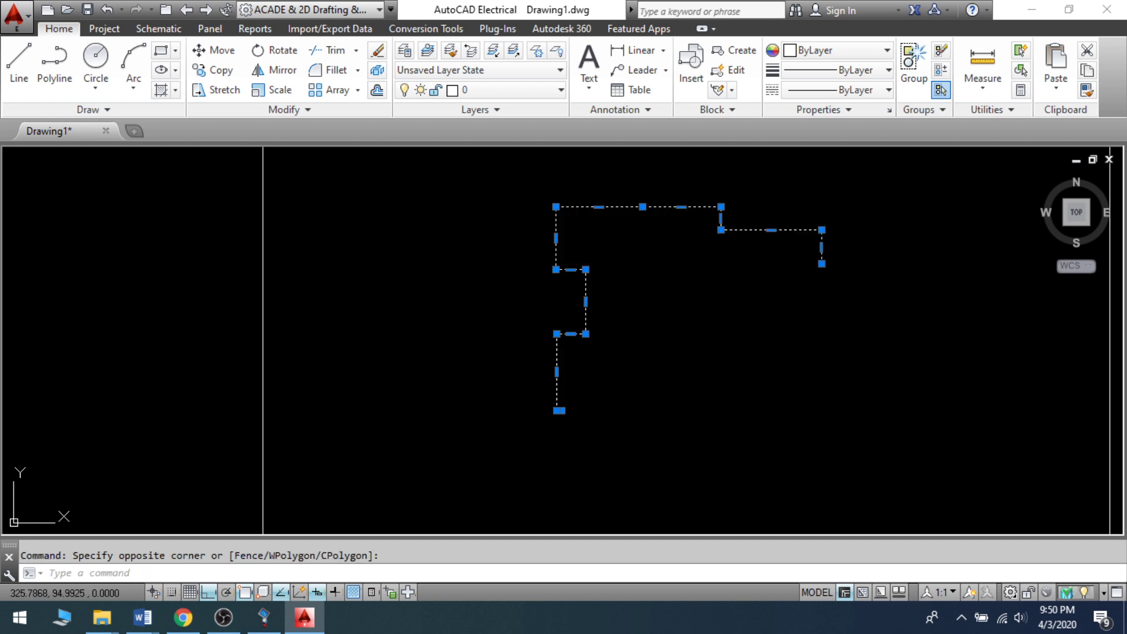
# Delete the remaining outline and draw a rectangle with RECTANG.
pyautogui.press('Delete')
pyautogui.write('rec')
pyautogui.press('Return')
pyautogui.click(372, 227)
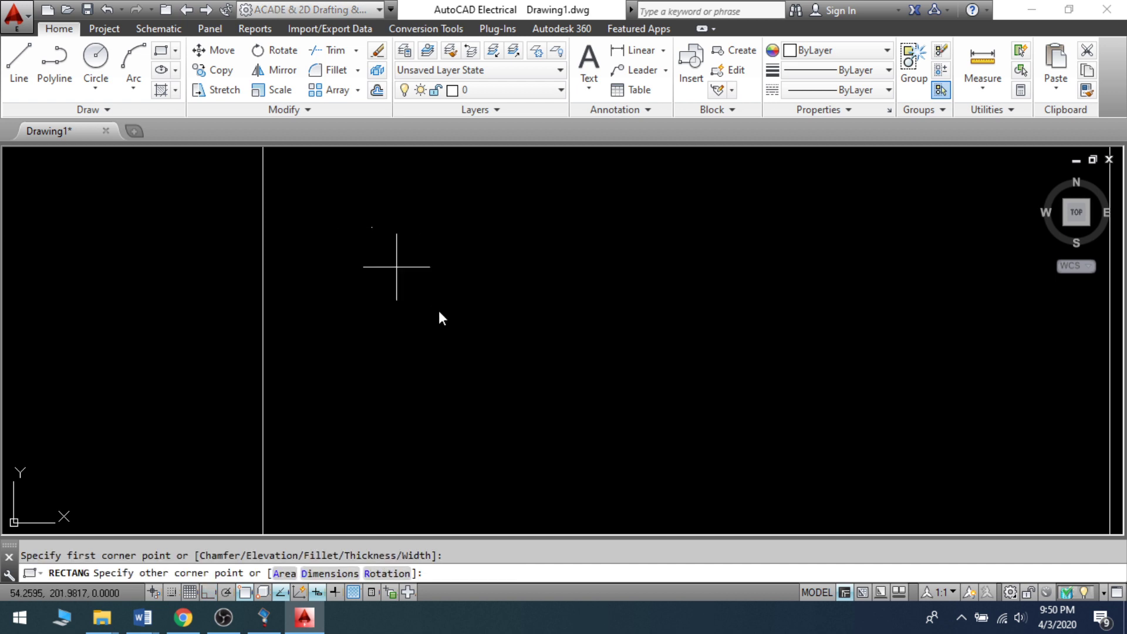
pyautogui.click(857, 452)
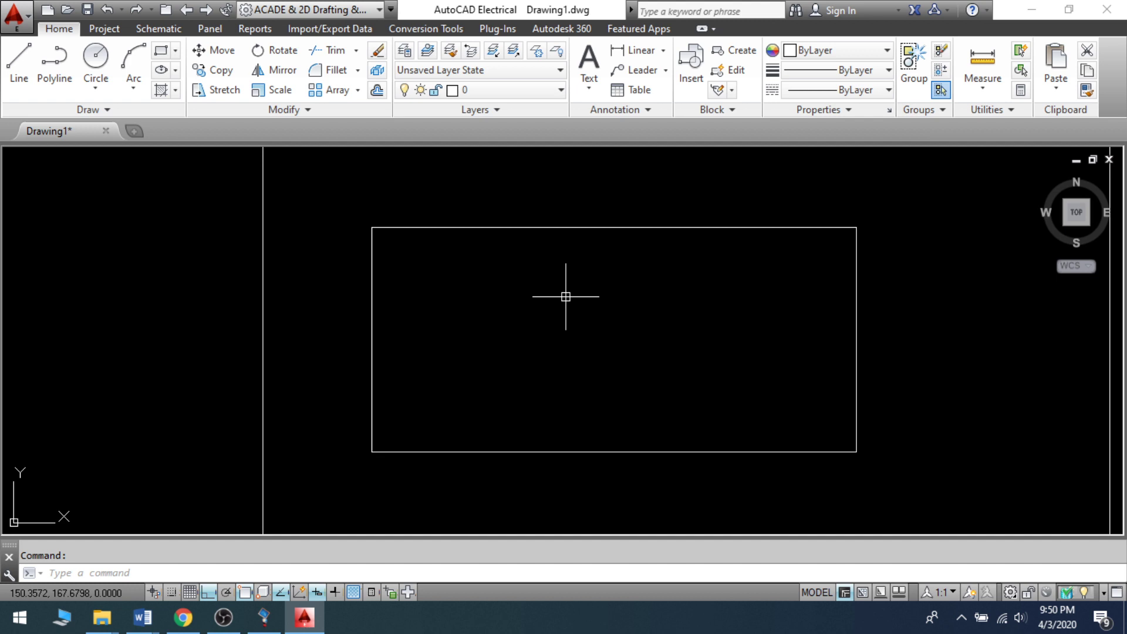
# Measure the rectangle's area from its four corners, getting 26661.8964.
pyautogui.write('aa')
pyautogui.press('Return')
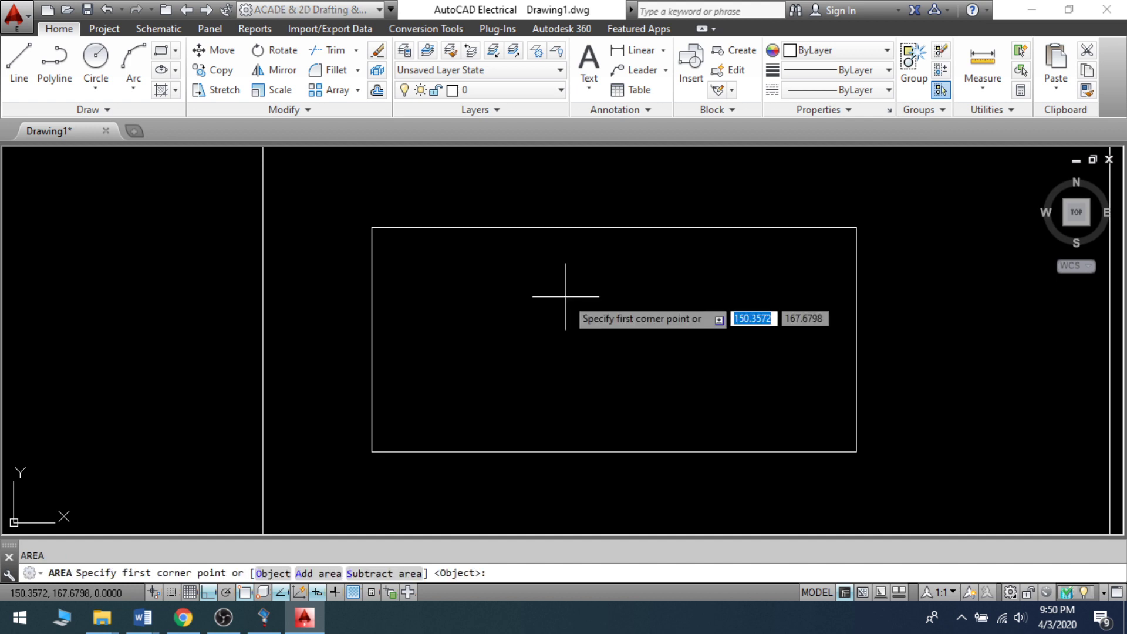
pyautogui.click(372, 228)
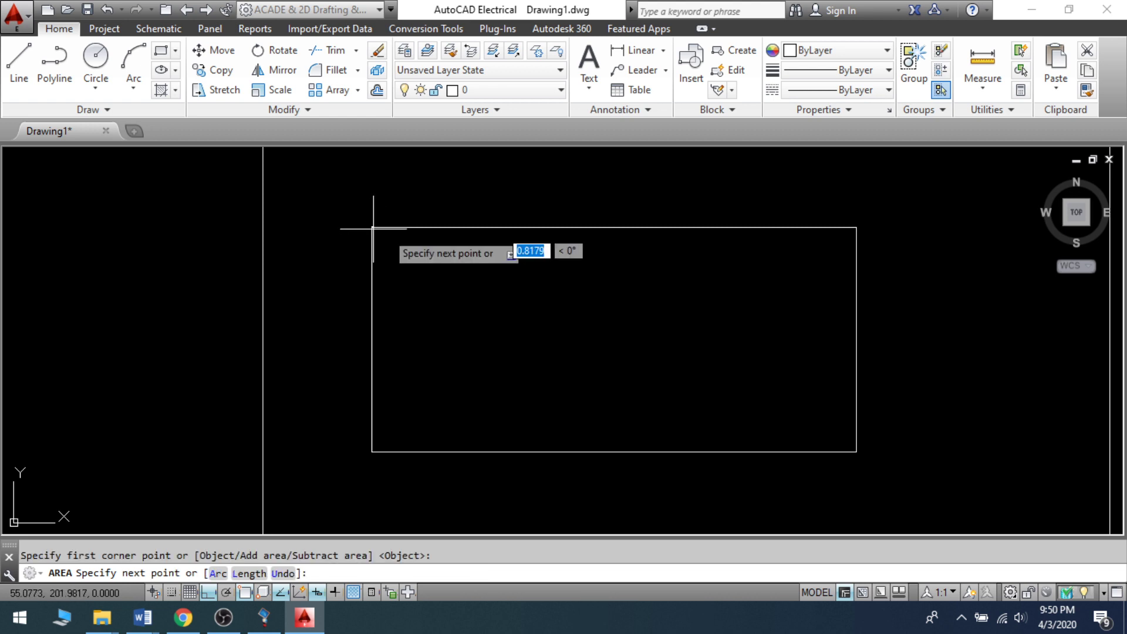
pyautogui.click(857, 228)
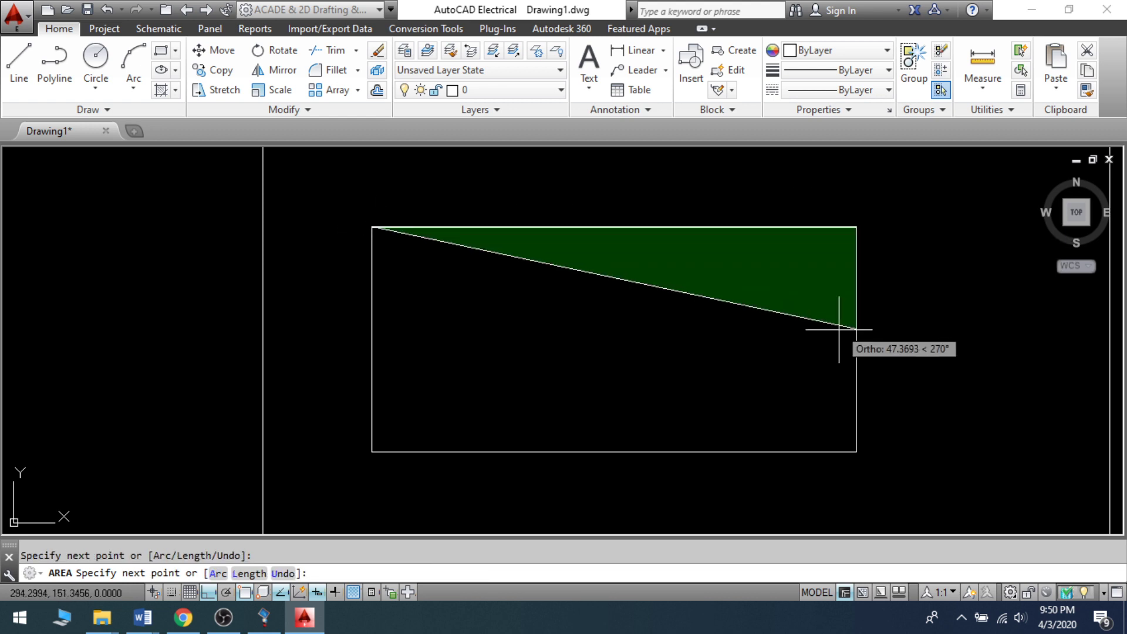
pyautogui.click(857, 452)
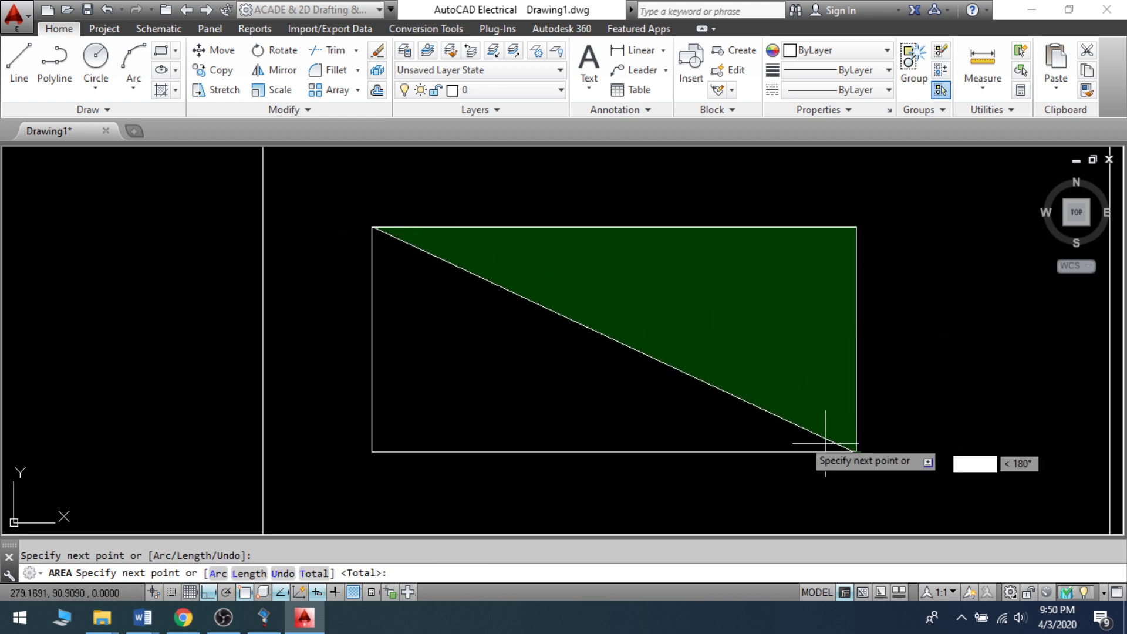
pyautogui.click(372, 451)
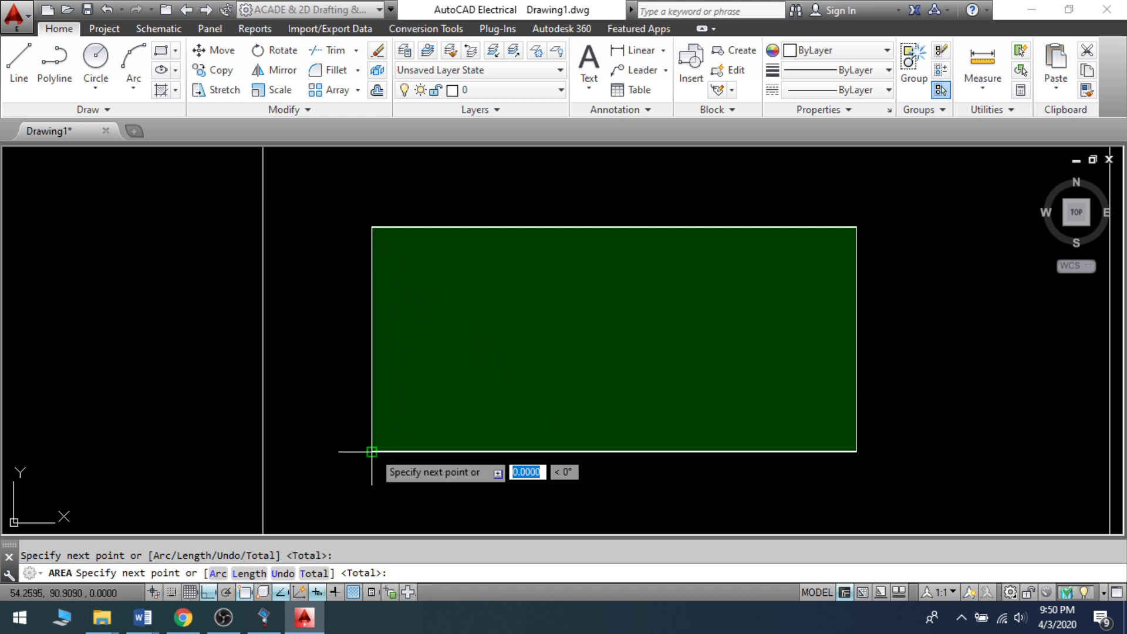
pyautogui.press('Return')
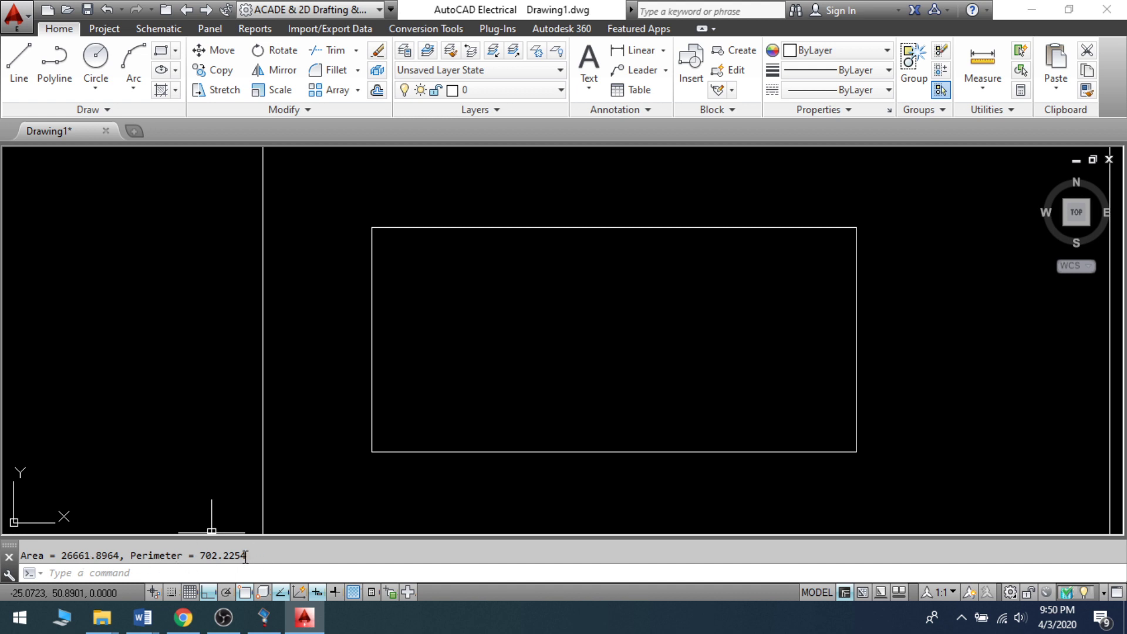
# Erase the rectangle and bring up the Word command notes.
pyautogui.click(327, 209)
pyautogui.click(951, 501)
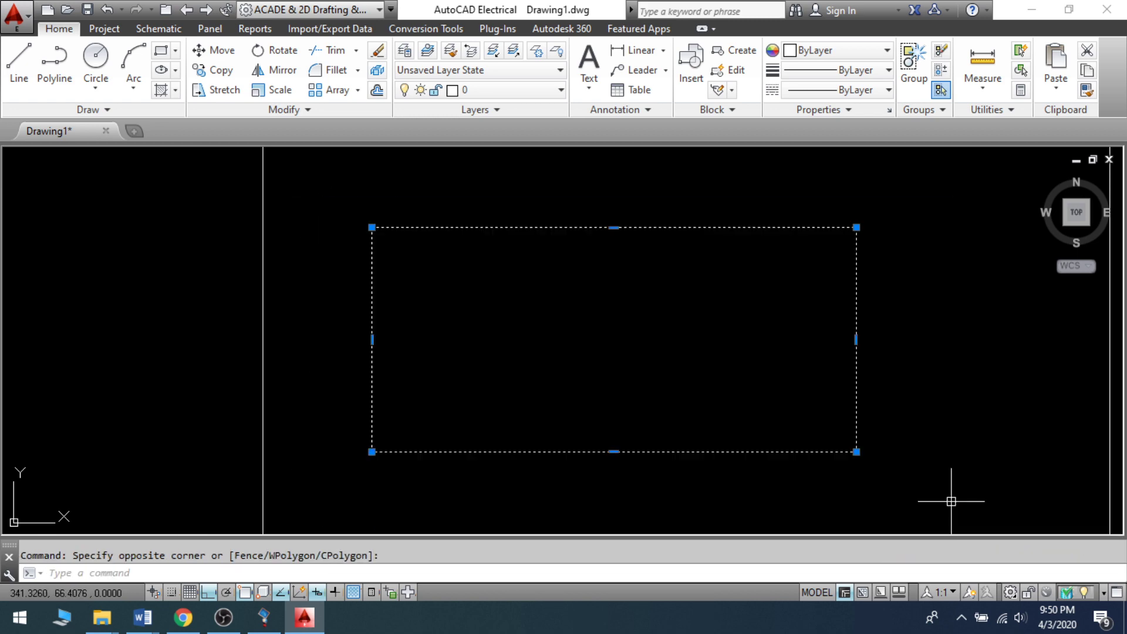
pyautogui.press('Delete')
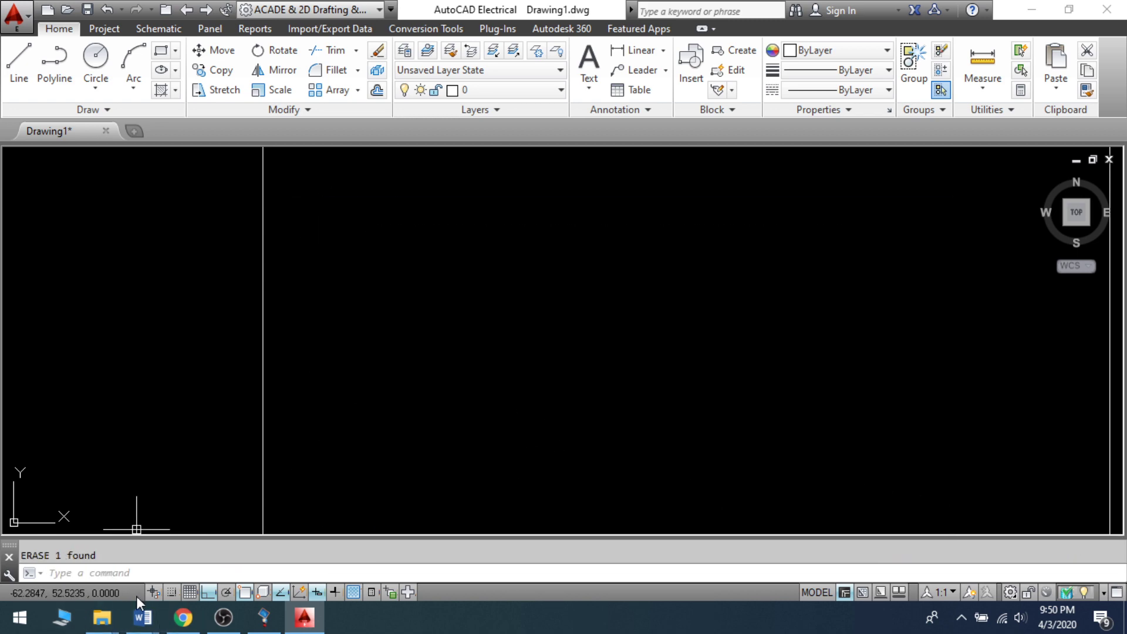
pyautogui.moveTo(143, 617)
pyautogui.click(634, 565)
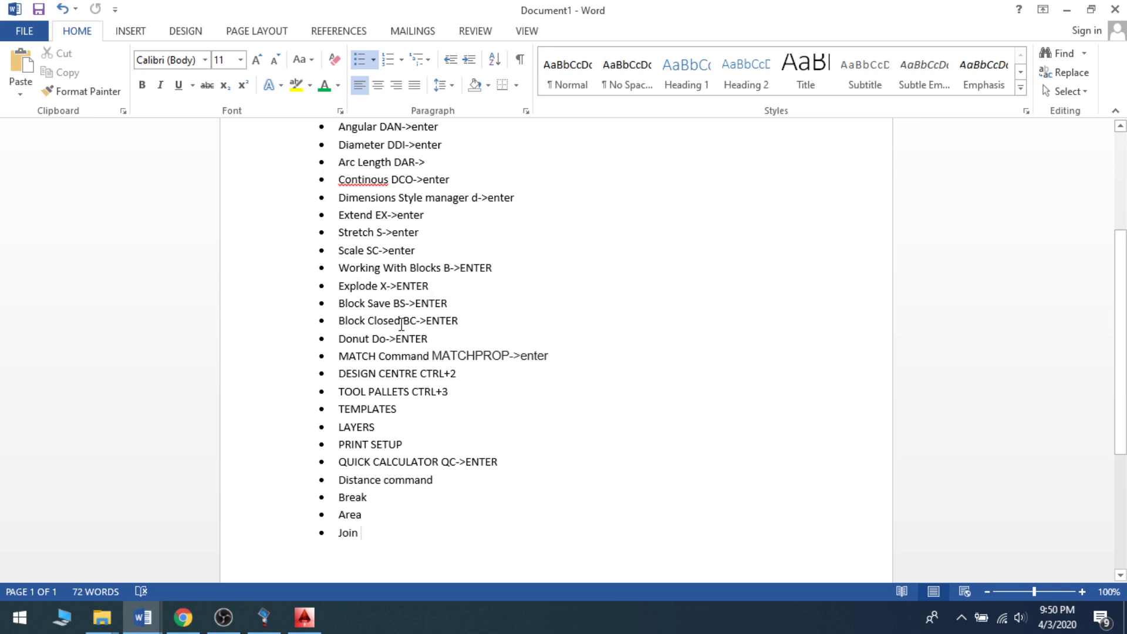
pyautogui.scroll(-3, 457, 356)
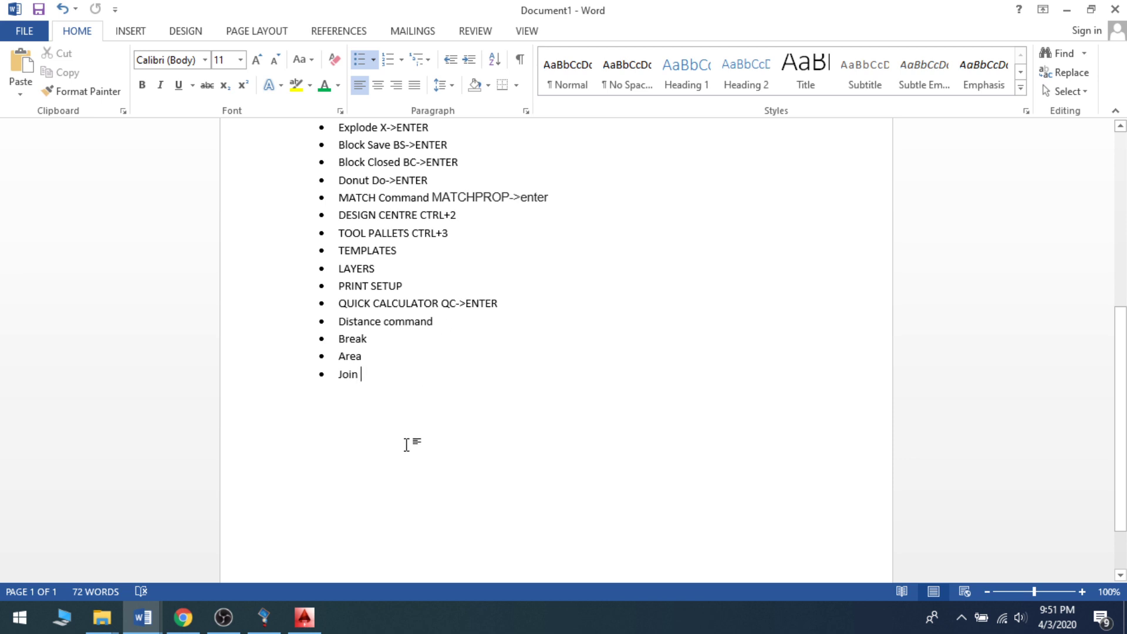
# Open QuickCalc with Ctrl+8, compute 69+36 = 105 on its keypad, then close it.
pyautogui.click(305, 617)
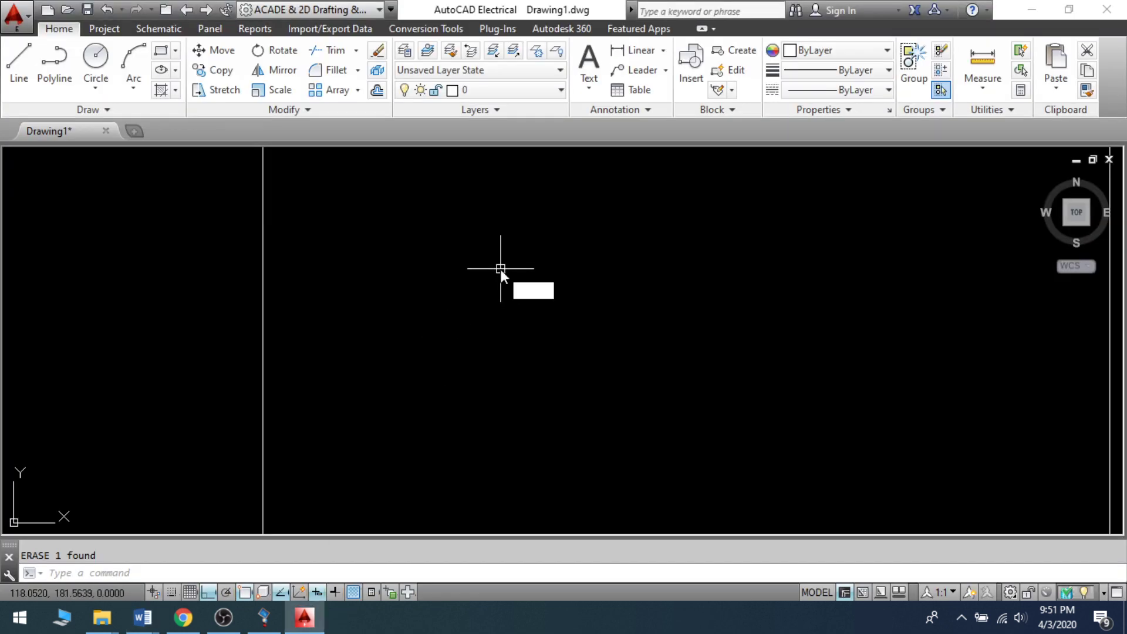
pyautogui.write('qc')
pyautogui.press('Escape')
pyautogui.hotkey('ctrl', '8')
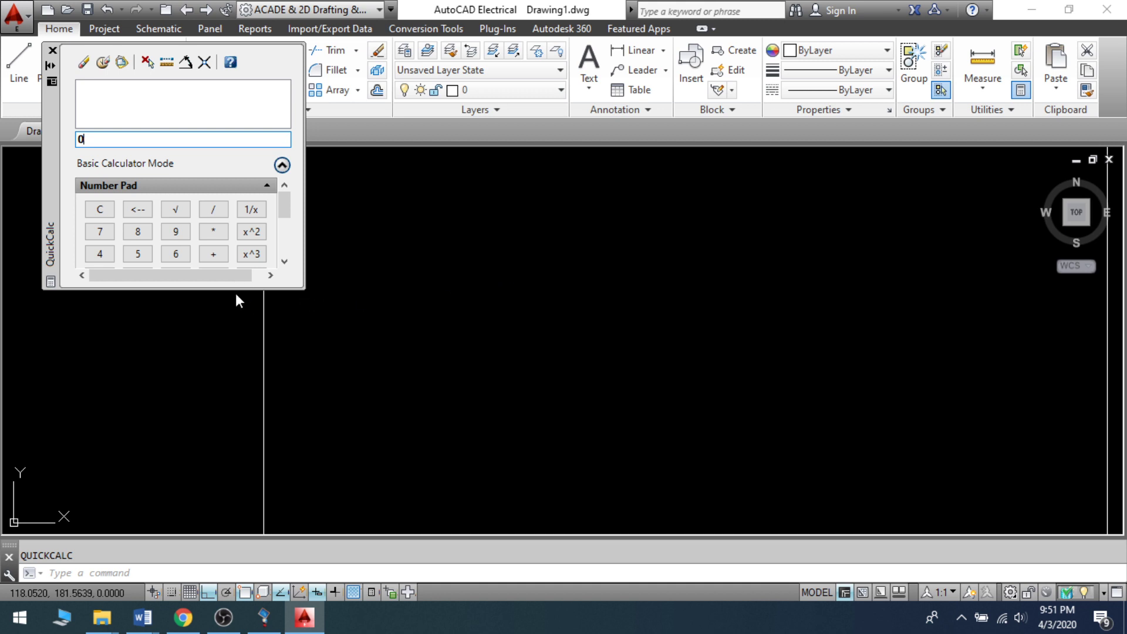
pyautogui.moveTo(235, 287); pyautogui.dragTo(238, 438)
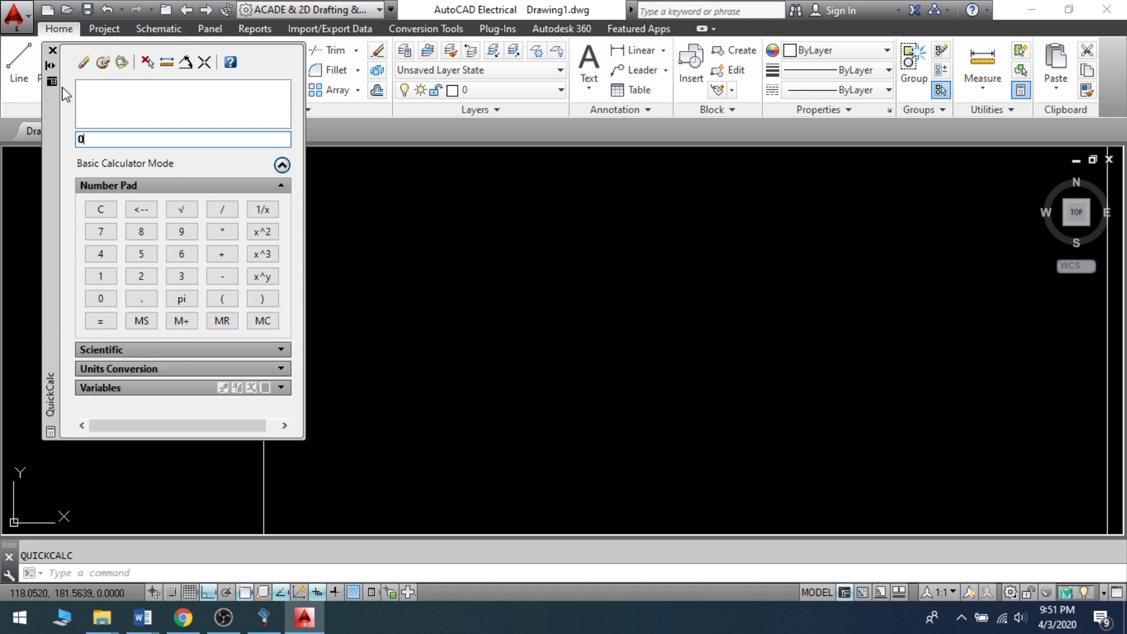
pyautogui.click(181, 253)
pyautogui.click(181, 231)
pyautogui.click(222, 253)
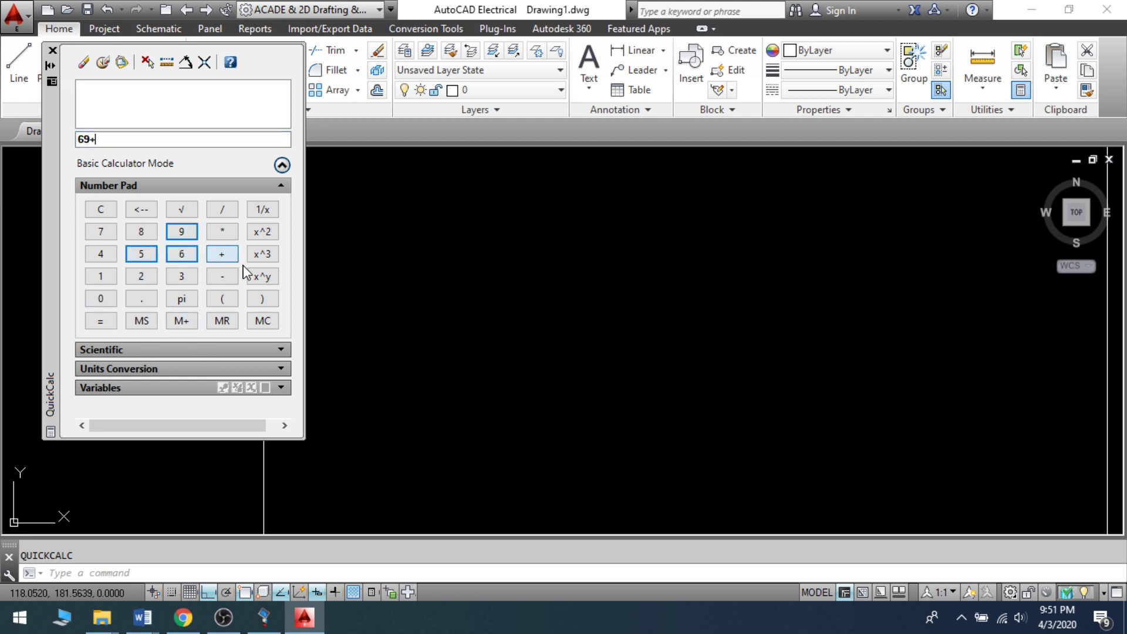
pyautogui.click(182, 278)
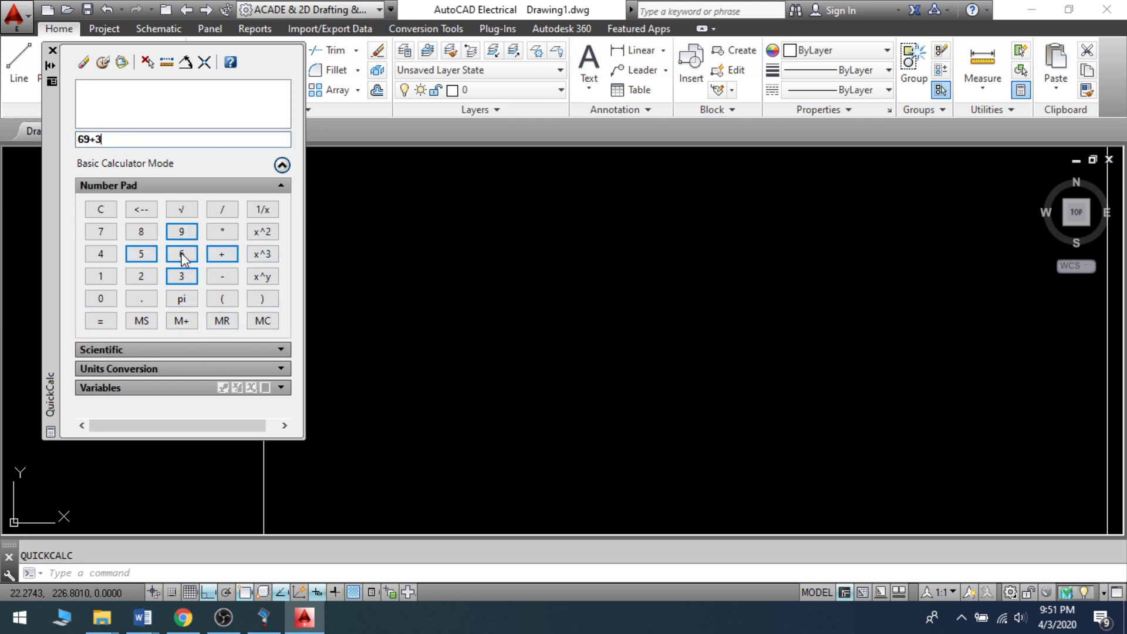
pyautogui.click(181, 254)
pyautogui.click(101, 320)
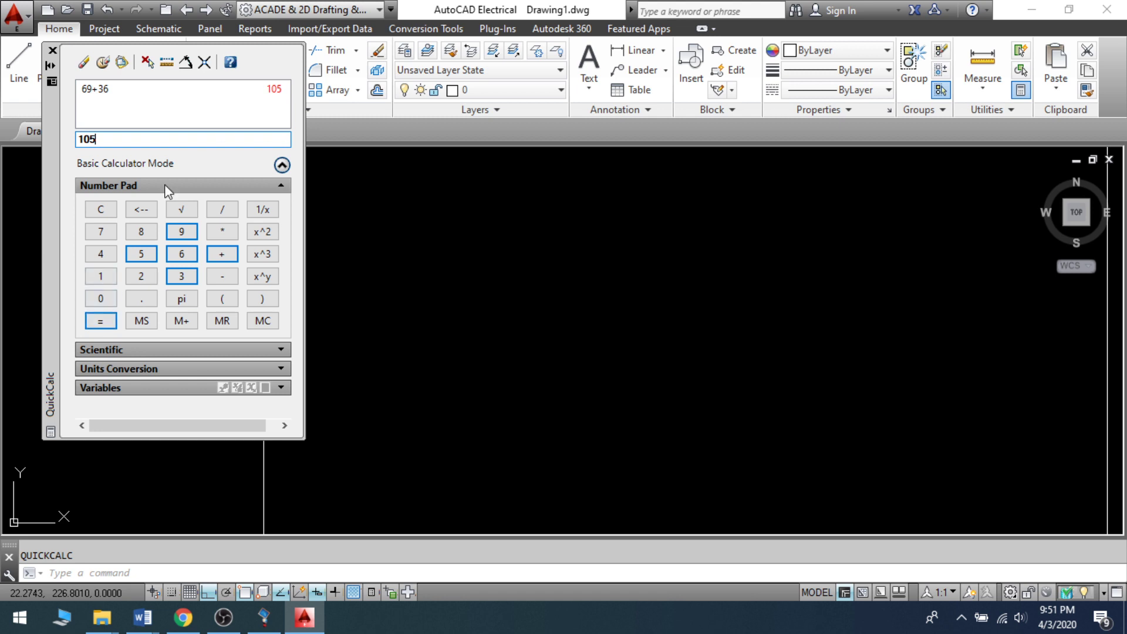
pyautogui.click(52, 50)
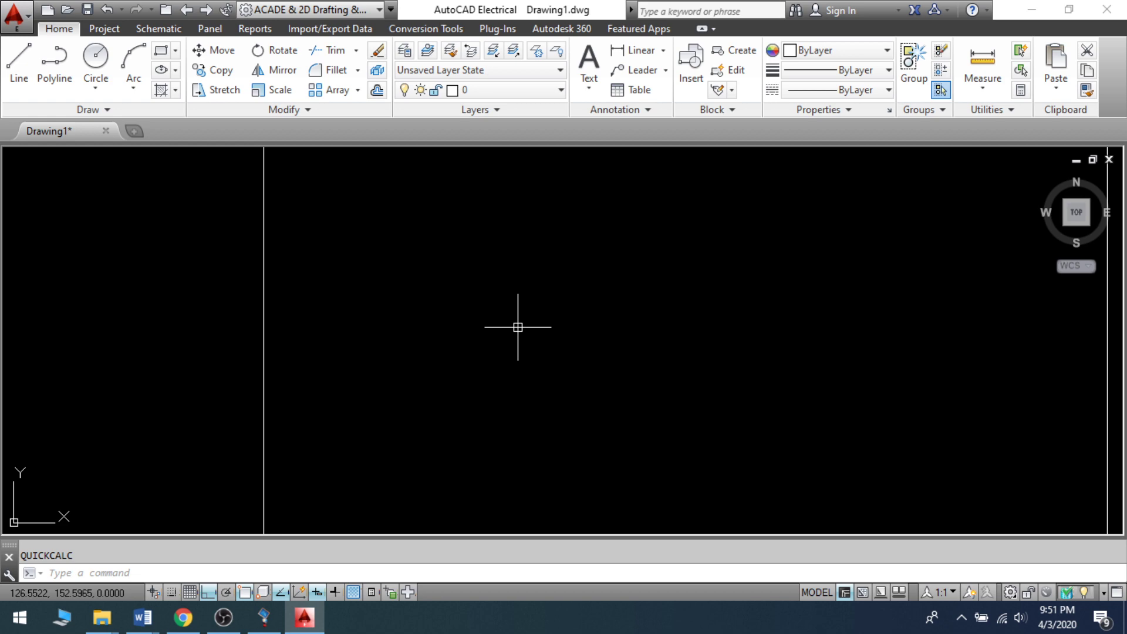
# Check the Word notes, then draw a vertical line in the drawing.
pyautogui.moveTo(150, 610)
pyautogui.click(632, 533)
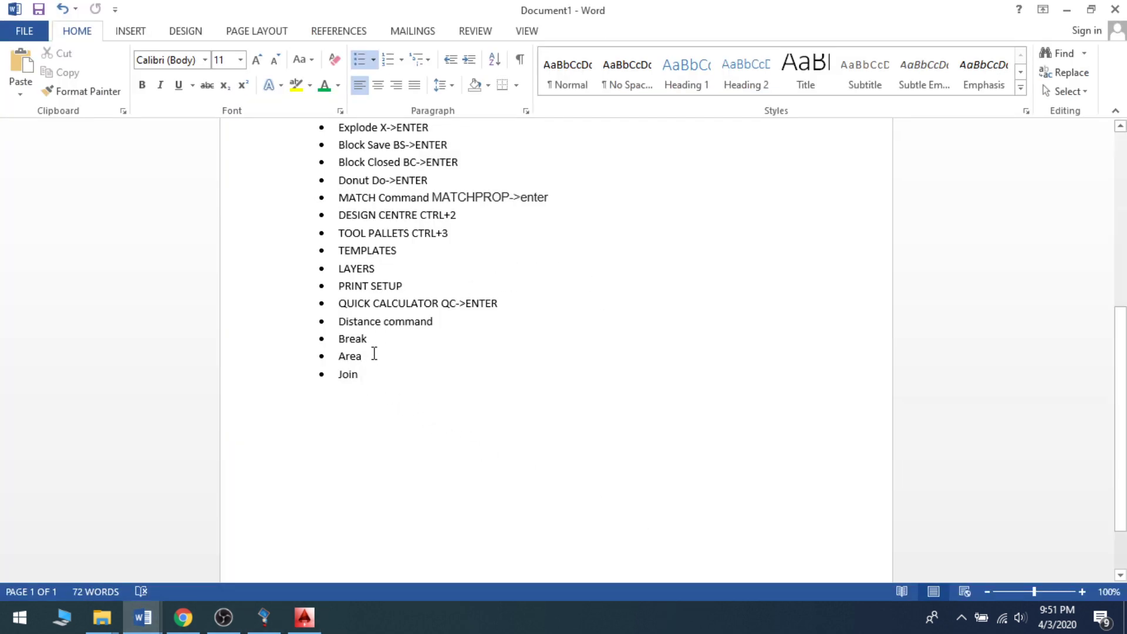
pyautogui.click(1067, 9)
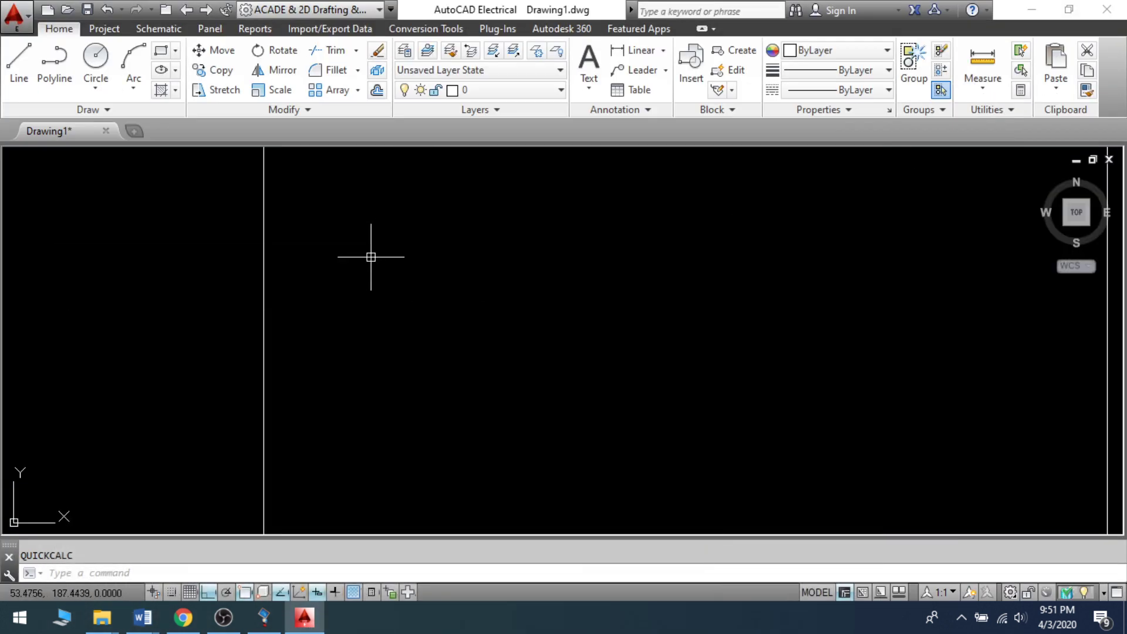
pyautogui.write('DIST')
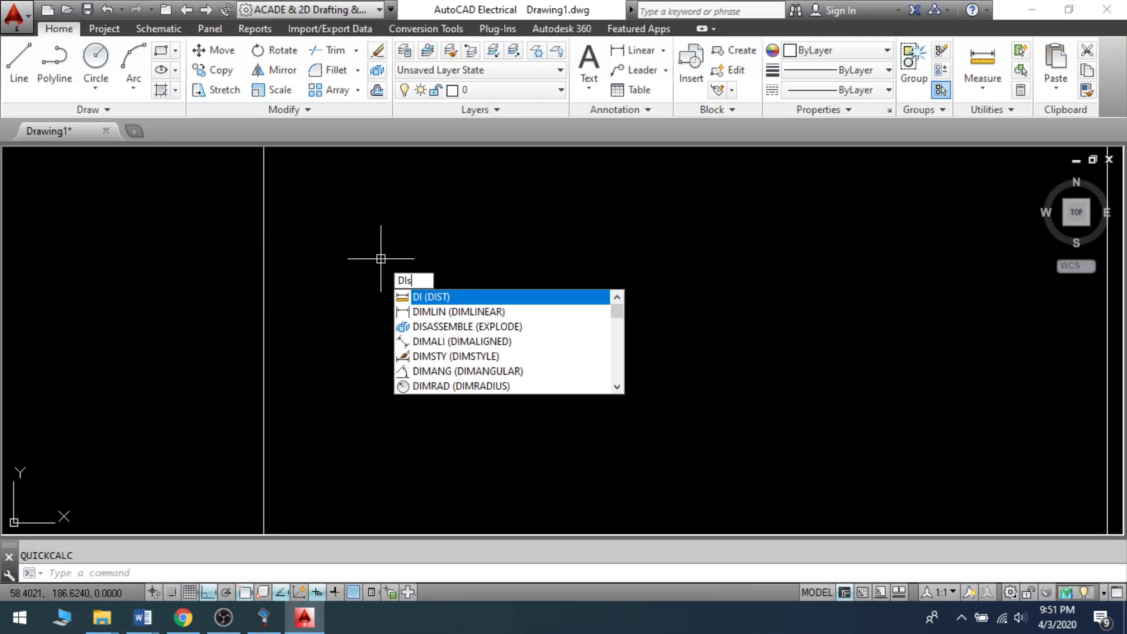
pyautogui.press('Return')
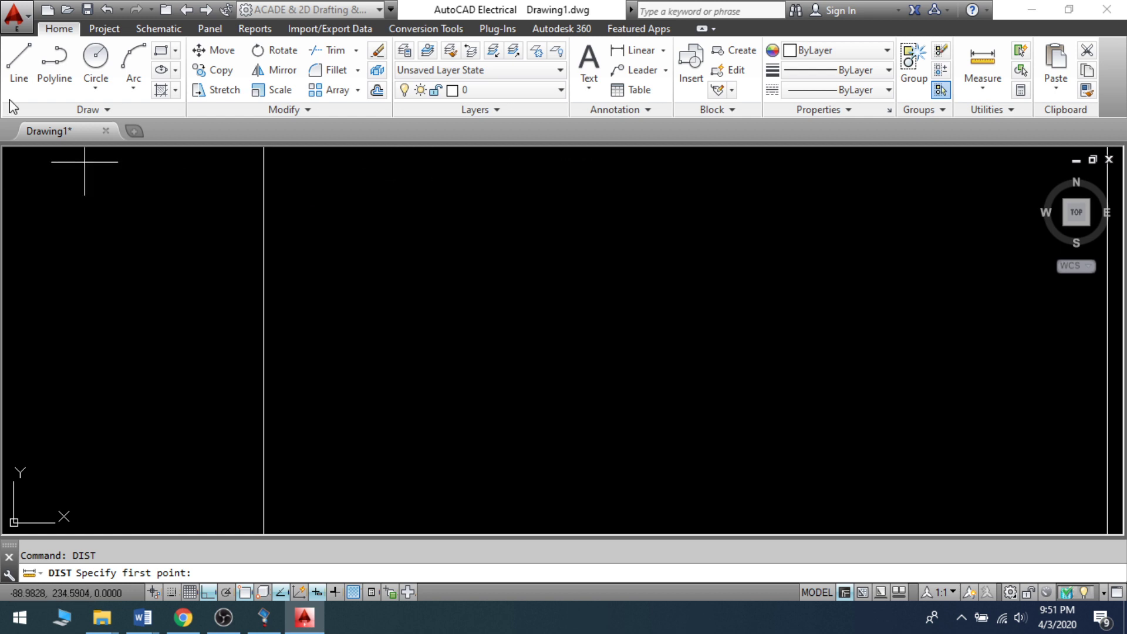
pyautogui.click(19, 70)
pyautogui.click(544, 221)
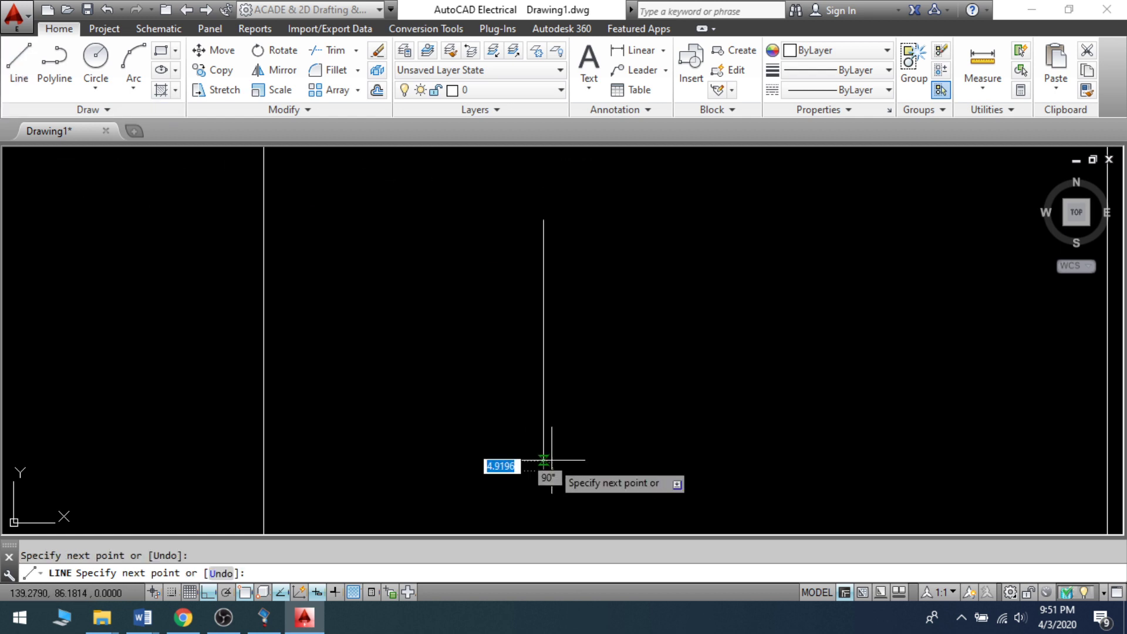
pyautogui.click(544, 468)
# Measure the line between its endpoints with DIST, about 124.6308 units.
pyautogui.write('di')
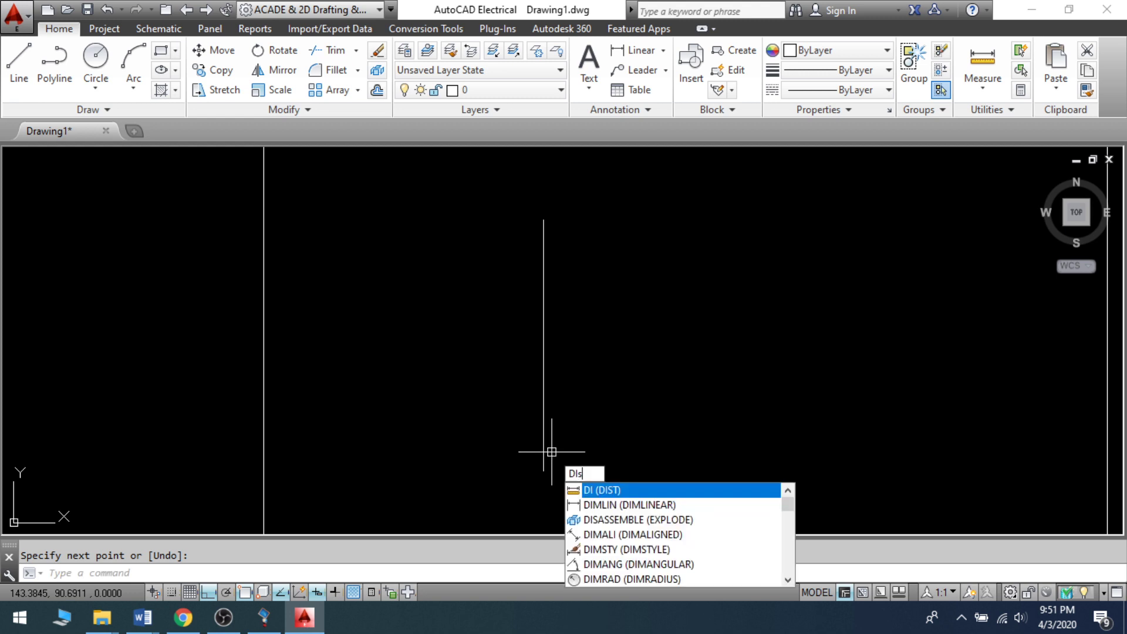
pyautogui.write('st')
pyautogui.press('Return')
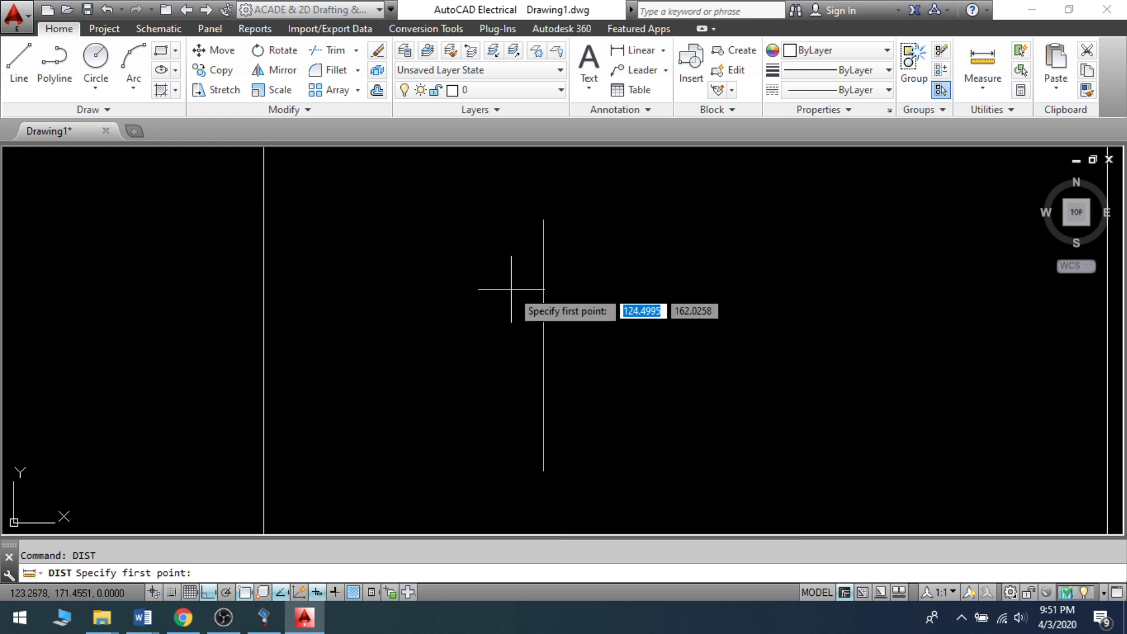
pyautogui.click(543, 220)
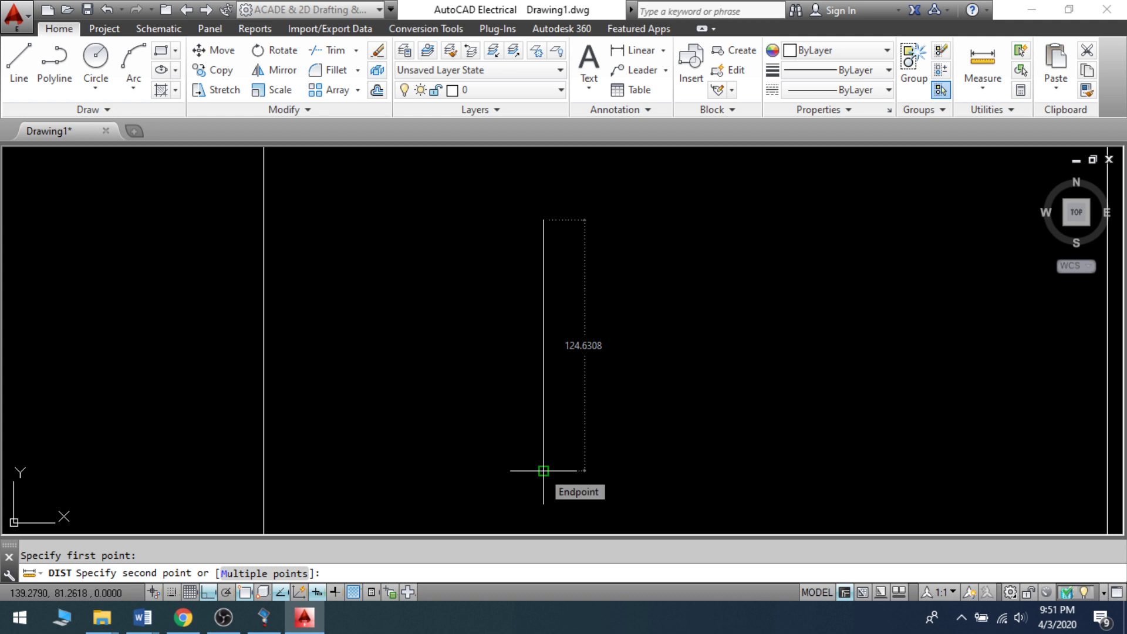
pyautogui.click(544, 471)
pyautogui.press('Escape')
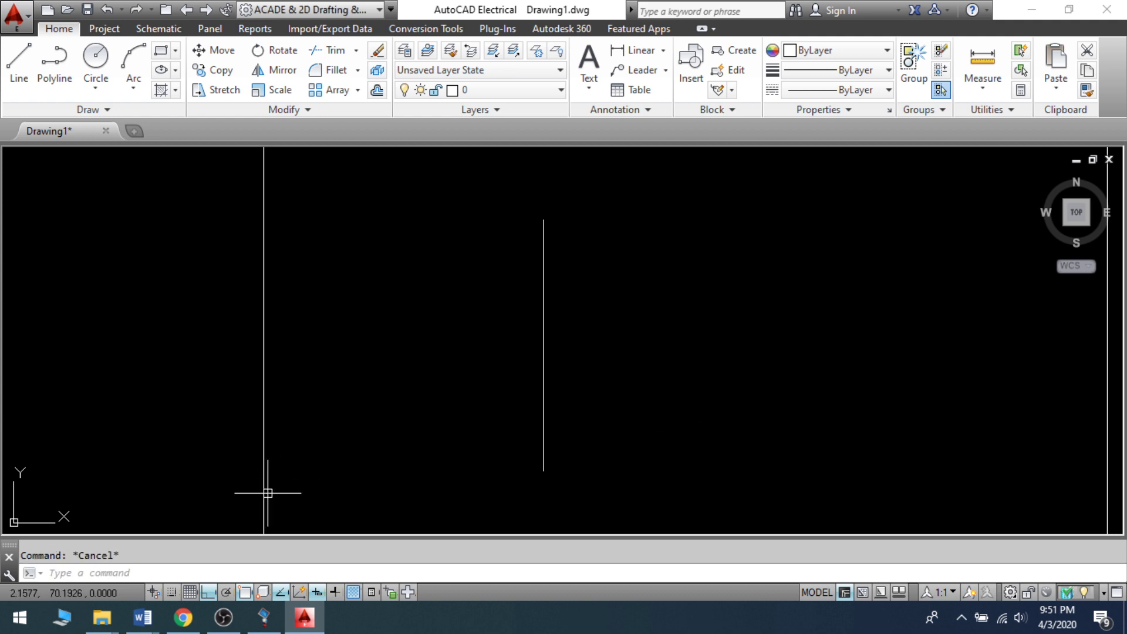
# Review the Word notes again and return to the drawing.
pyautogui.click(143, 622)
pyautogui.click(614, 552)
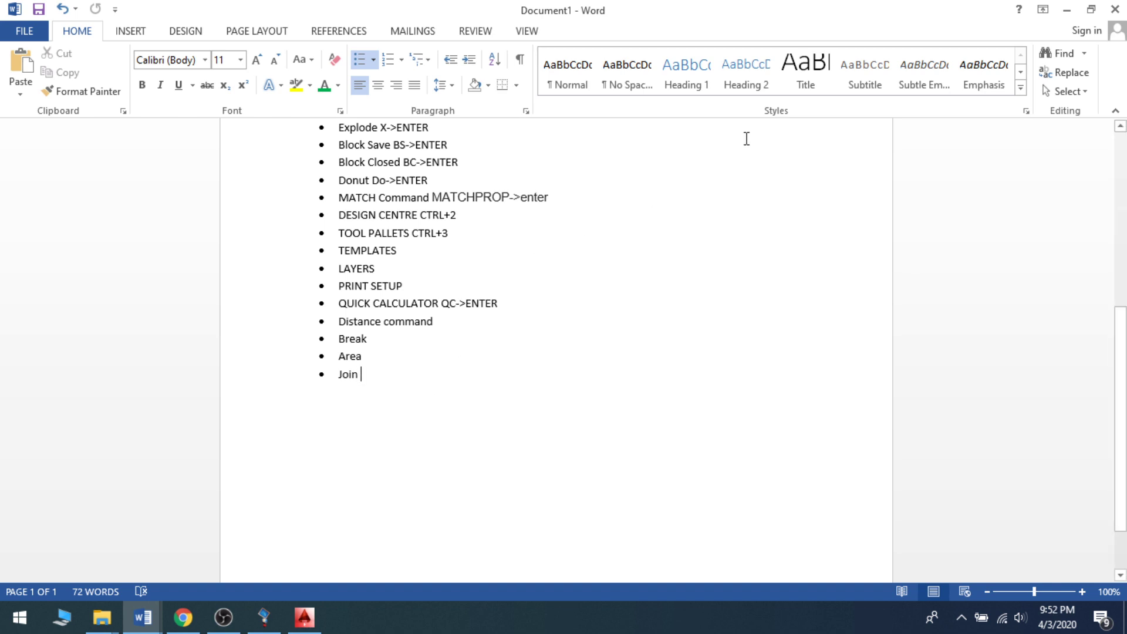
pyautogui.click(1067, 10)
pyautogui.click(409, 186)
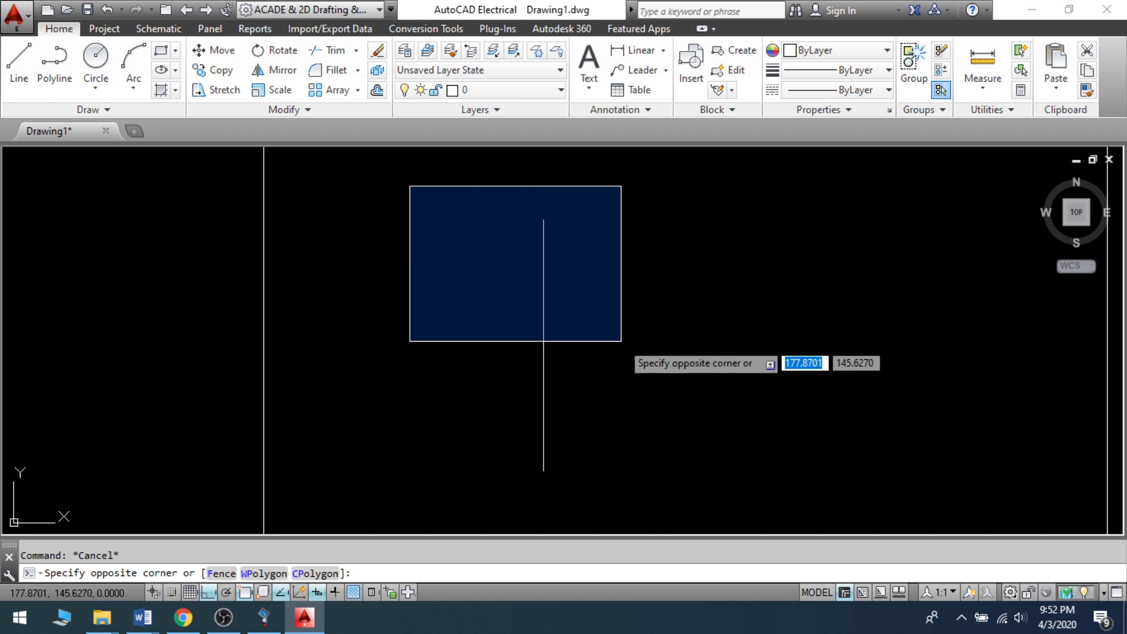
# Open DesignCenter and navigate into the en-us DesignCenter sample drawings folder.
pyautogui.press('Escape')
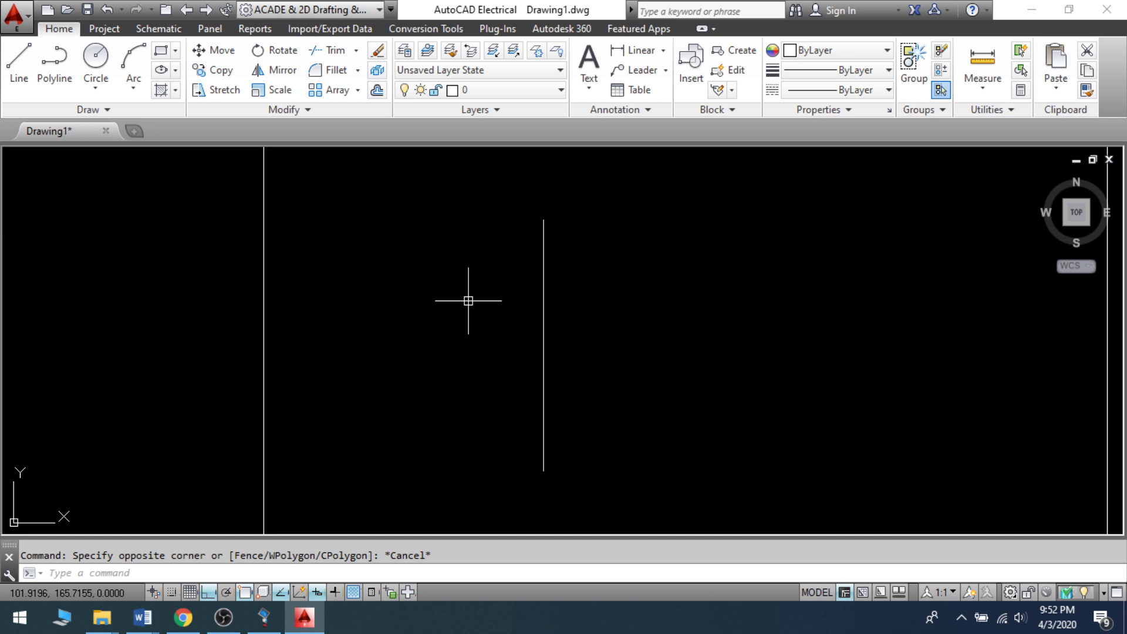
pyautogui.write('ec')
pyautogui.press('Escape')
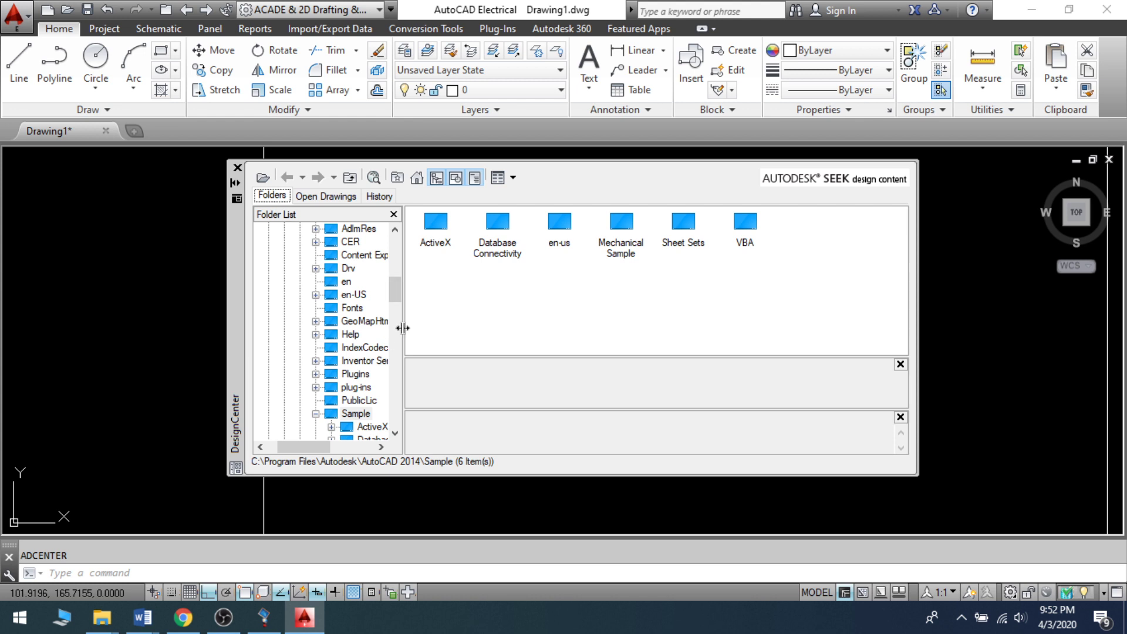
pyautogui.moveTo(403, 329); pyautogui.dragTo(473, 329)
pyautogui.scroll(5, 441, 330)
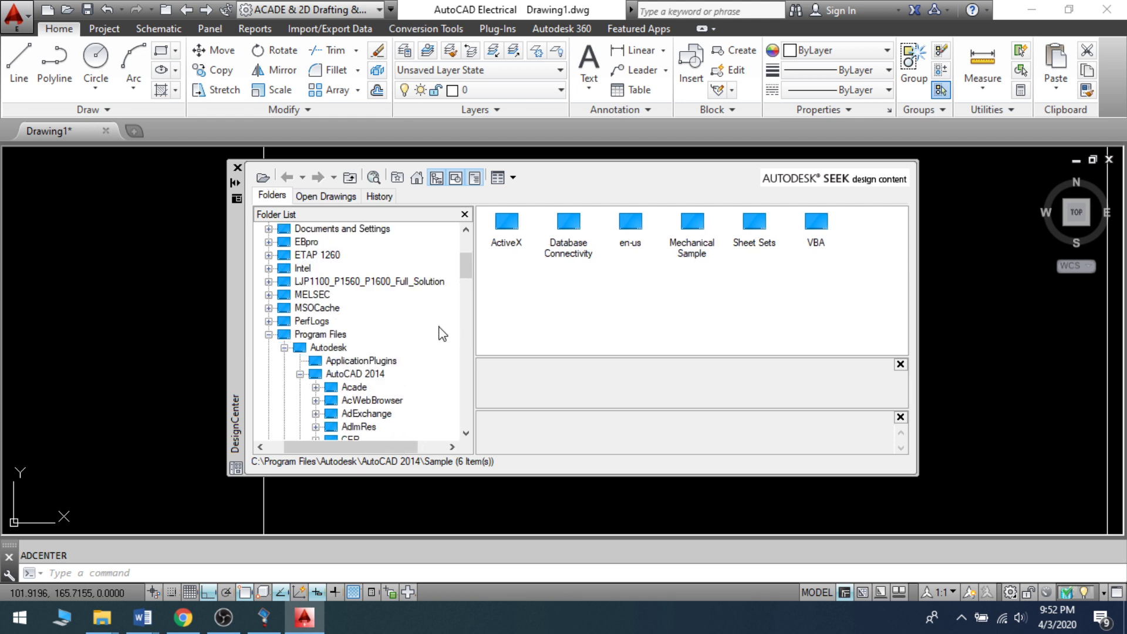
pyautogui.scroll(-8, 443, 333)
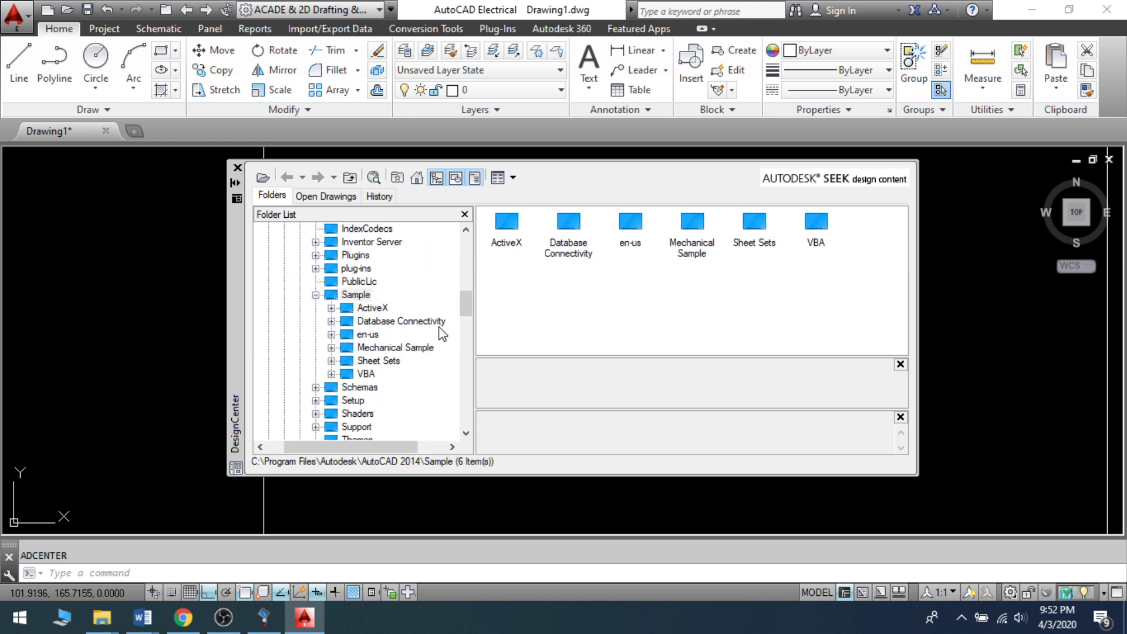
pyautogui.doubleClick(366, 336)
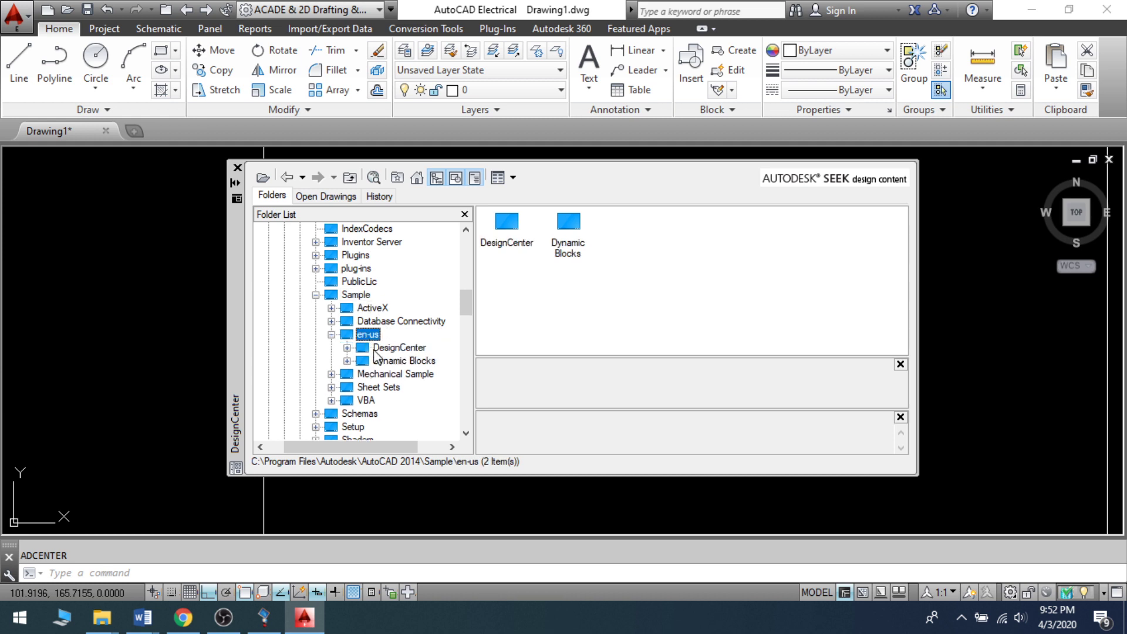
pyautogui.doubleClick(377, 349)
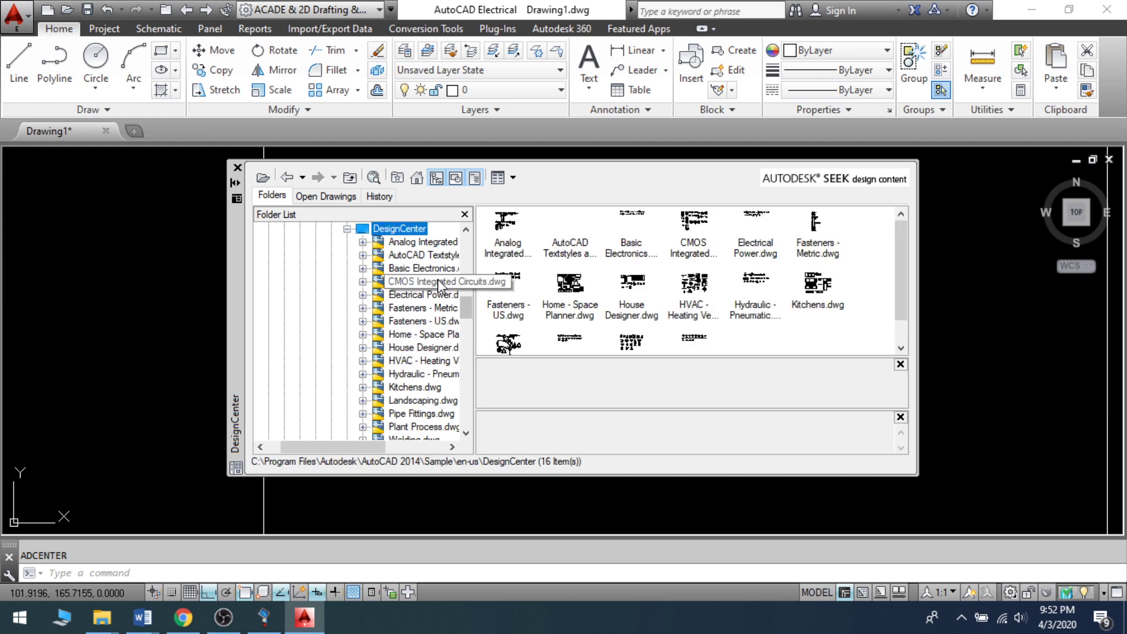
# Browse sample drawings such as Fasteners - Metric, CMOS, House Designer and Electrical Power blocks.
pyautogui.click(396, 310)
pyautogui.click(365, 282)
pyautogui.click(358, 256)
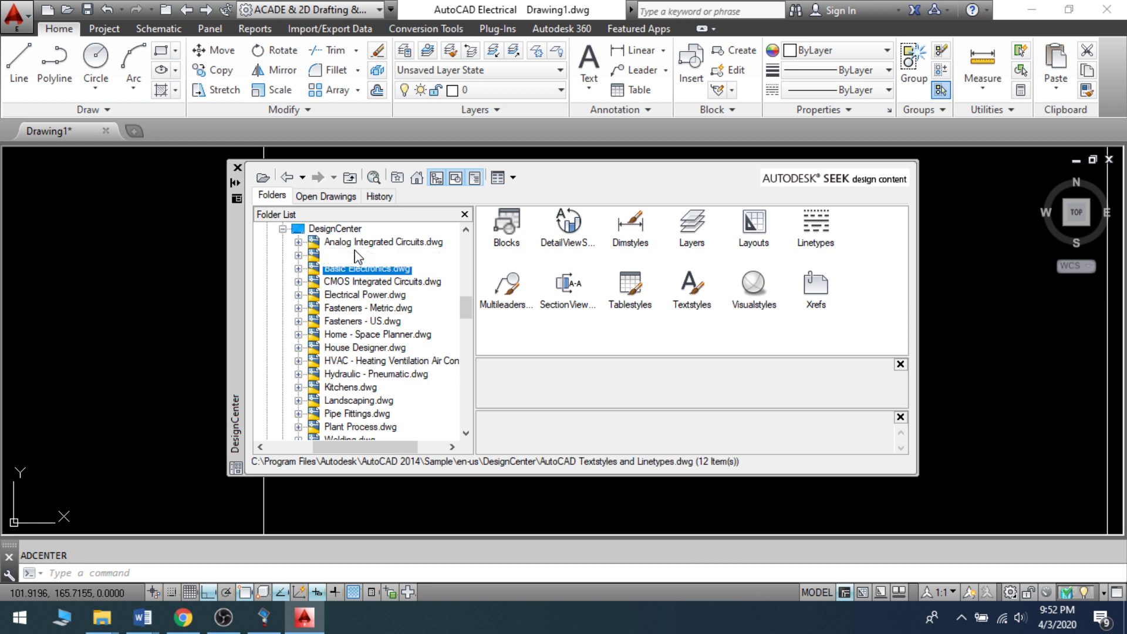
pyautogui.click(323, 350)
pyautogui.click(322, 308)
pyautogui.doubleClick(322, 295)
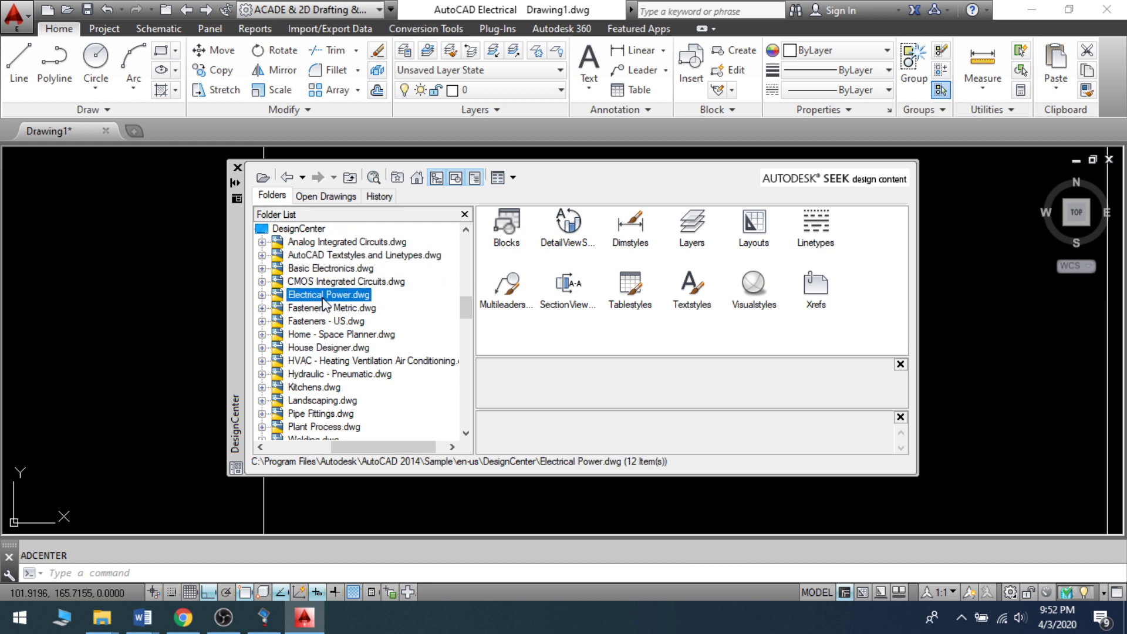
pyautogui.click(313, 282)
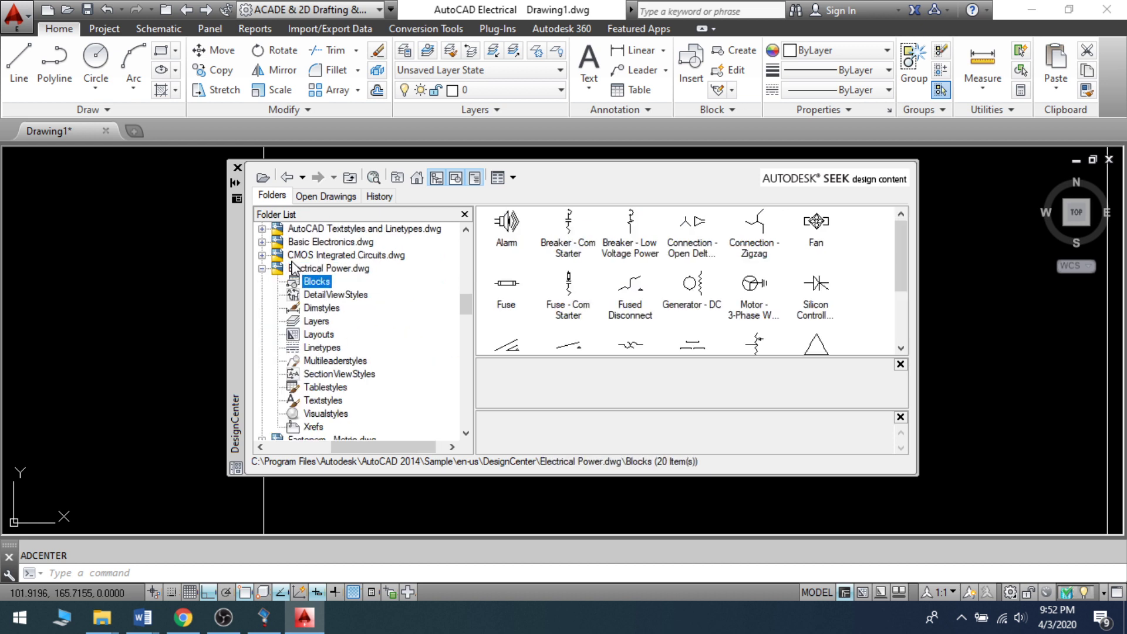
pyautogui.click(262, 269)
pyautogui.click(321, 362)
pyautogui.click(319, 347)
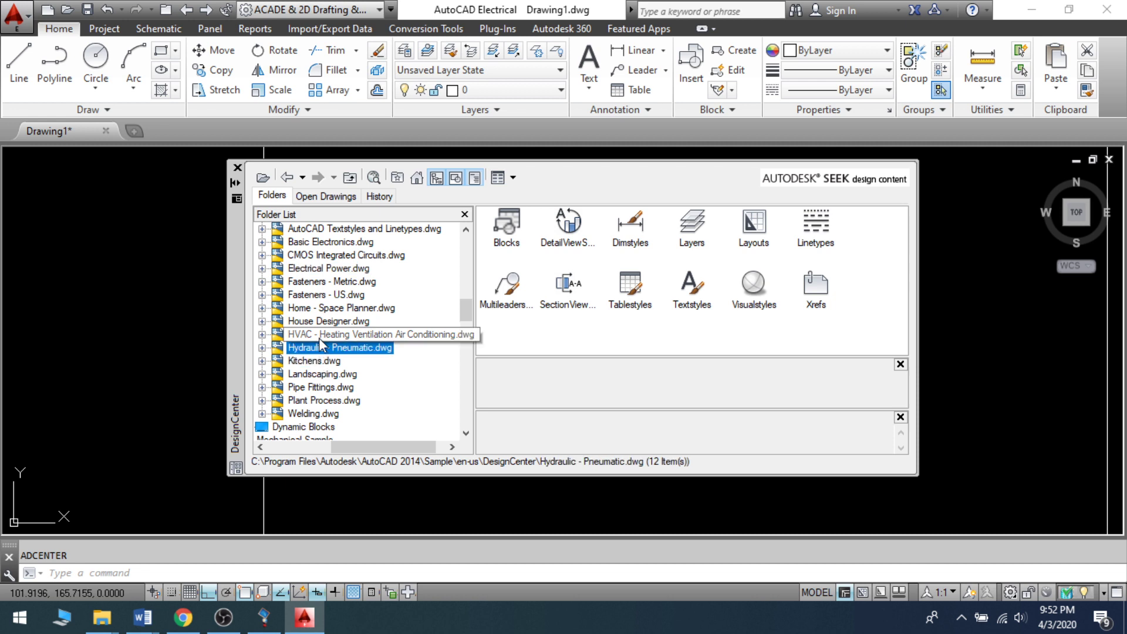
# Expand Kitchens.dwg and list its 21 blocks after checking Welding.dwg.
pyautogui.scroll(-1, 318, 295)
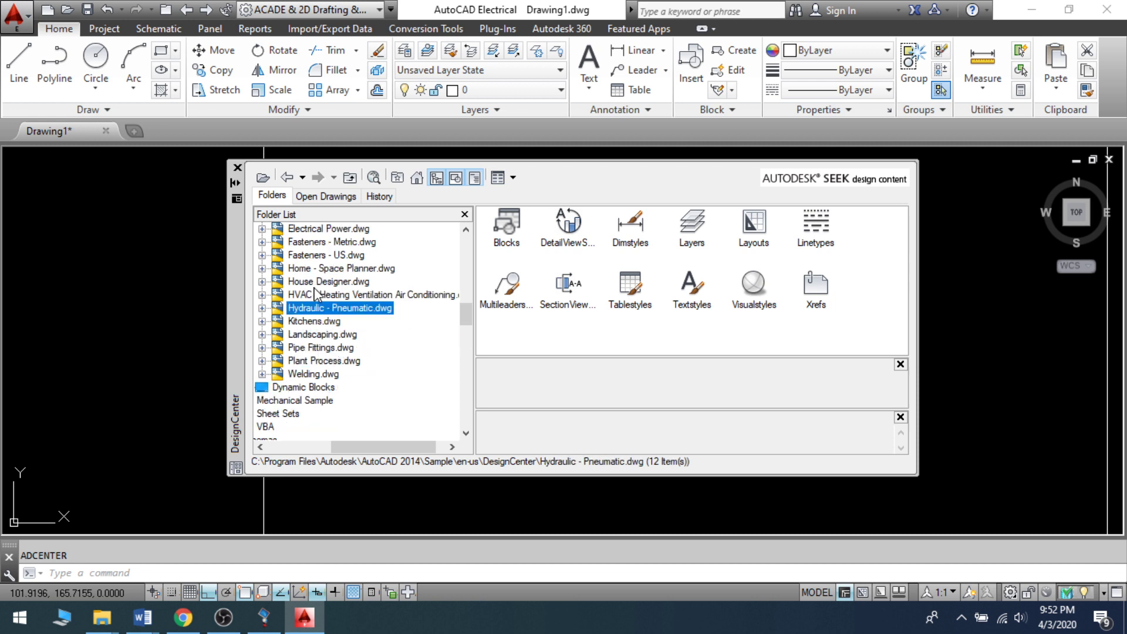
pyautogui.click(317, 374)
pyautogui.scroll(2, 306, 329)
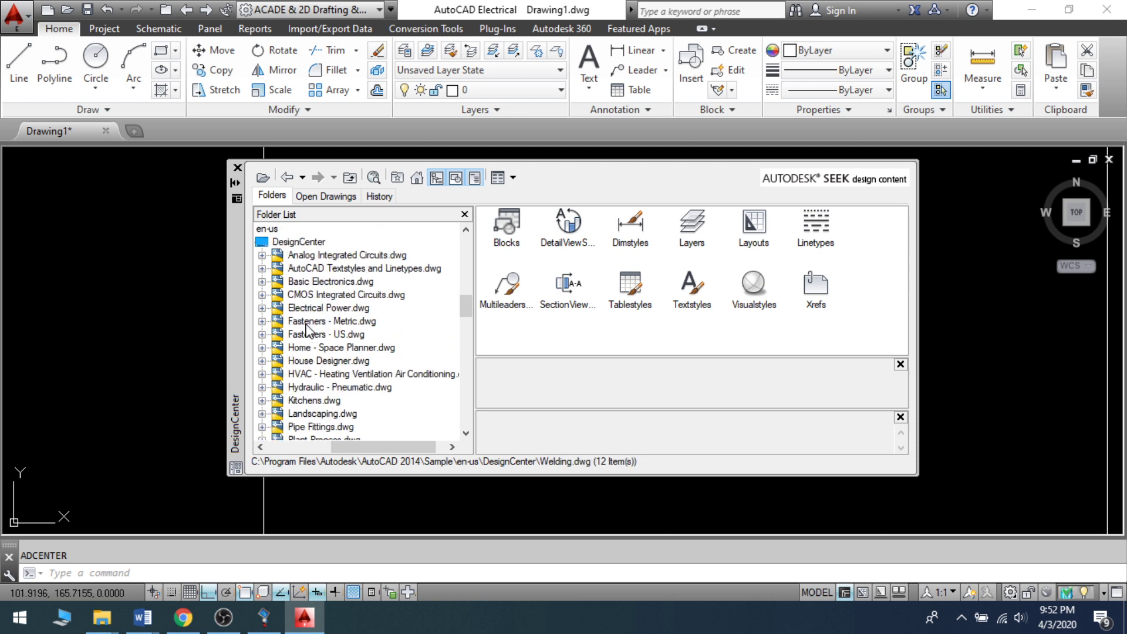
pyautogui.scroll(-2, 306, 328)
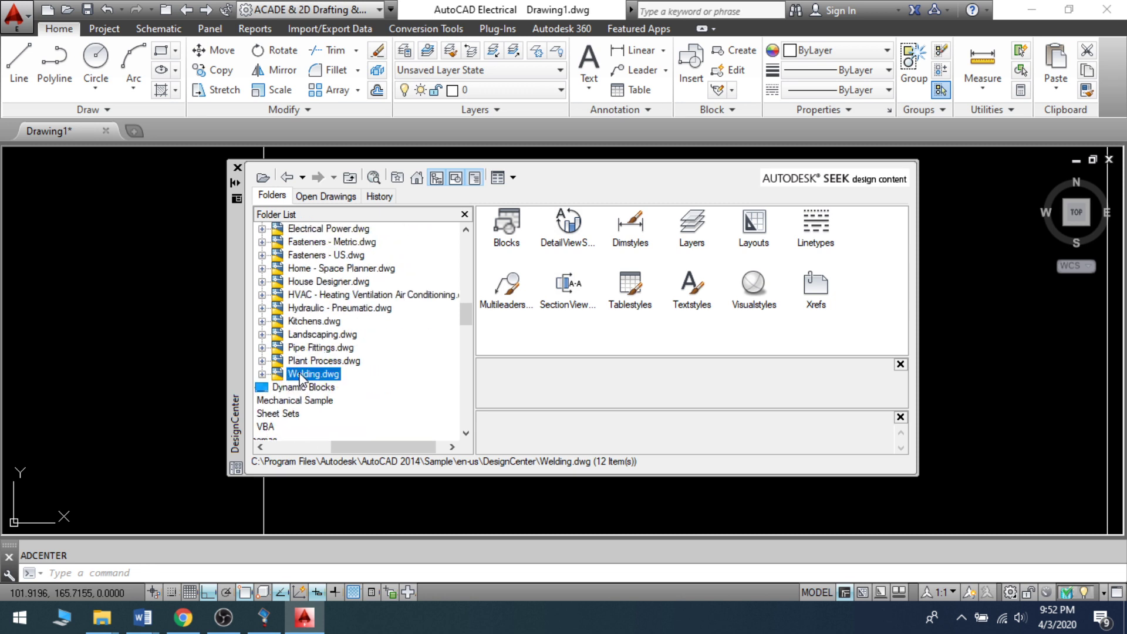
pyautogui.doubleClick(293, 321)
pyautogui.click(301, 321)
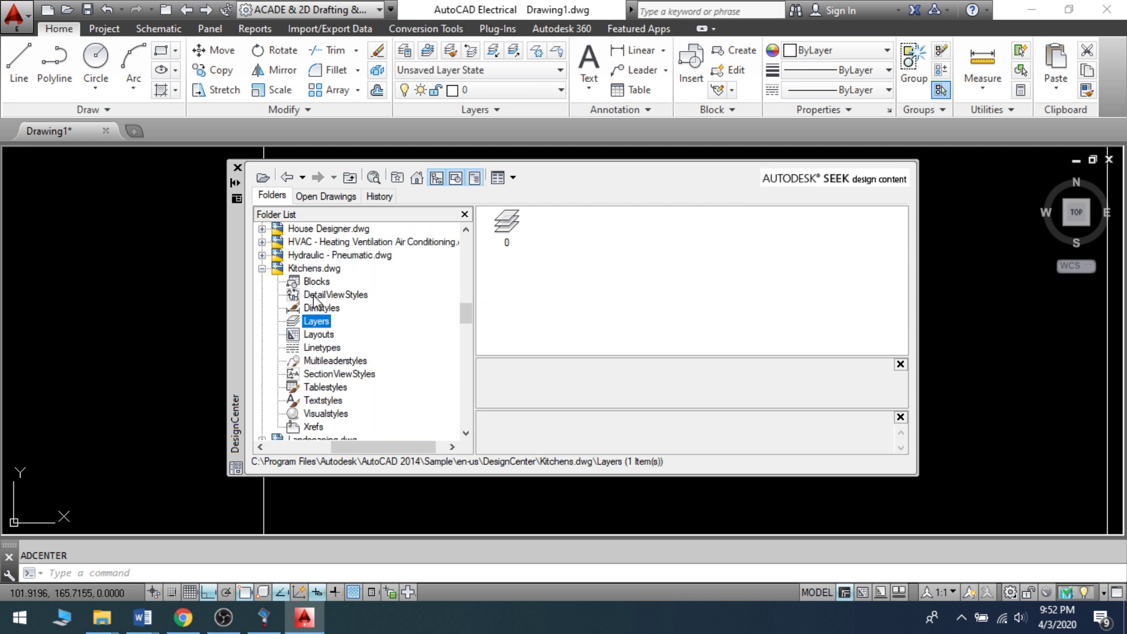
pyautogui.click(316, 282)
# Preview the Base Cabinet, Dishwasher and Range-Oven blocks, then drag Phone Jack into the drawing.
pyautogui.click(512, 247)
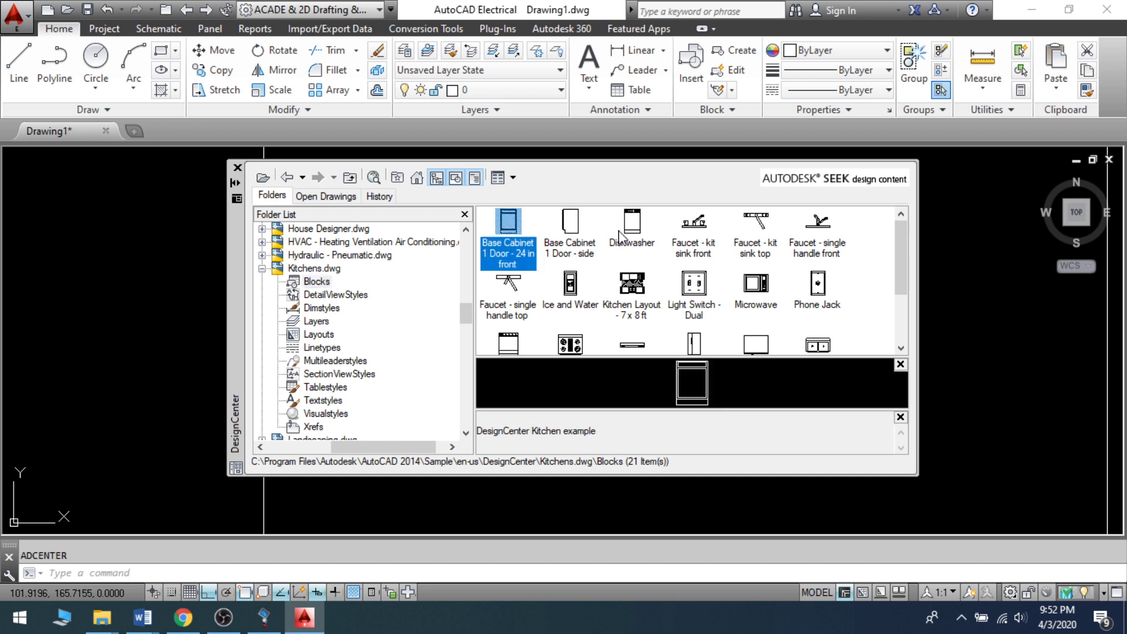
pyautogui.click(633, 226)
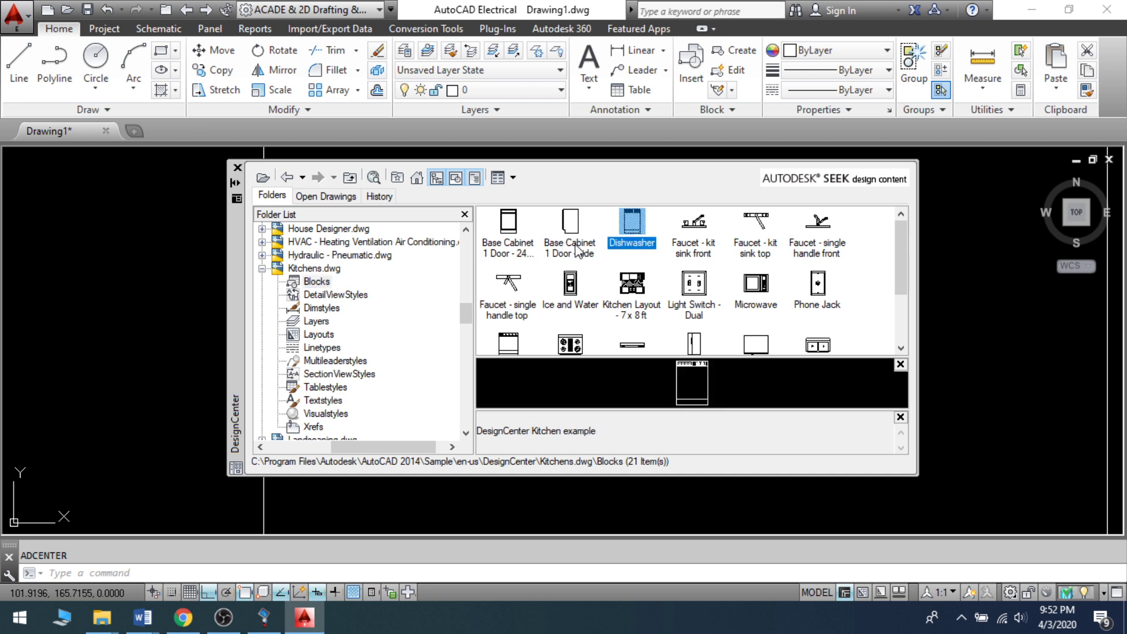
pyautogui.click(573, 339)
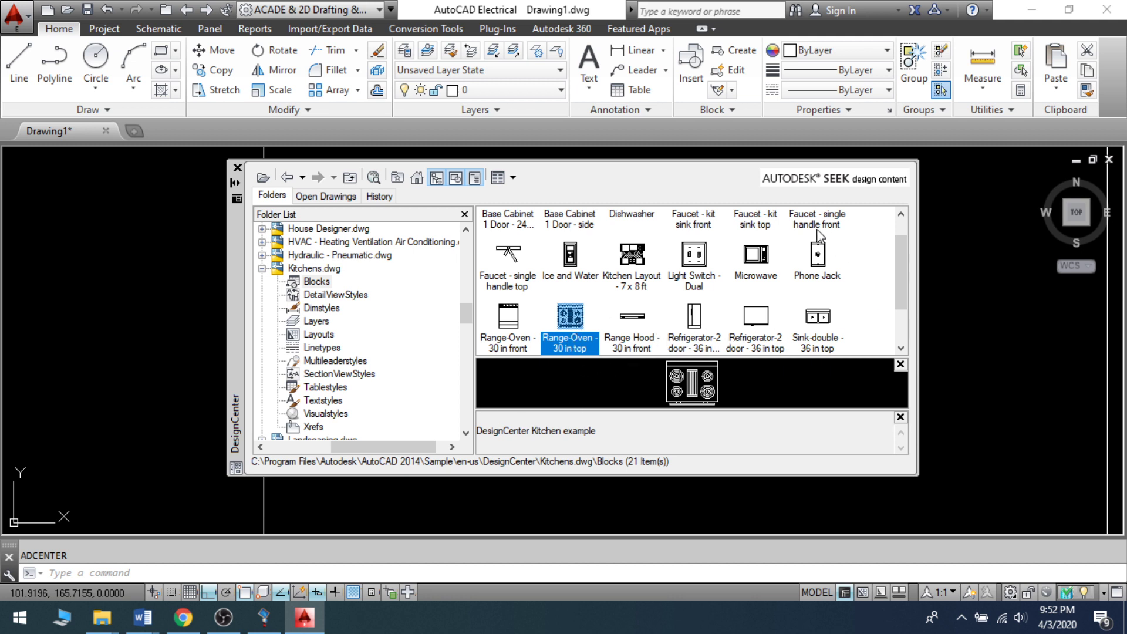
pyautogui.click(817, 258)
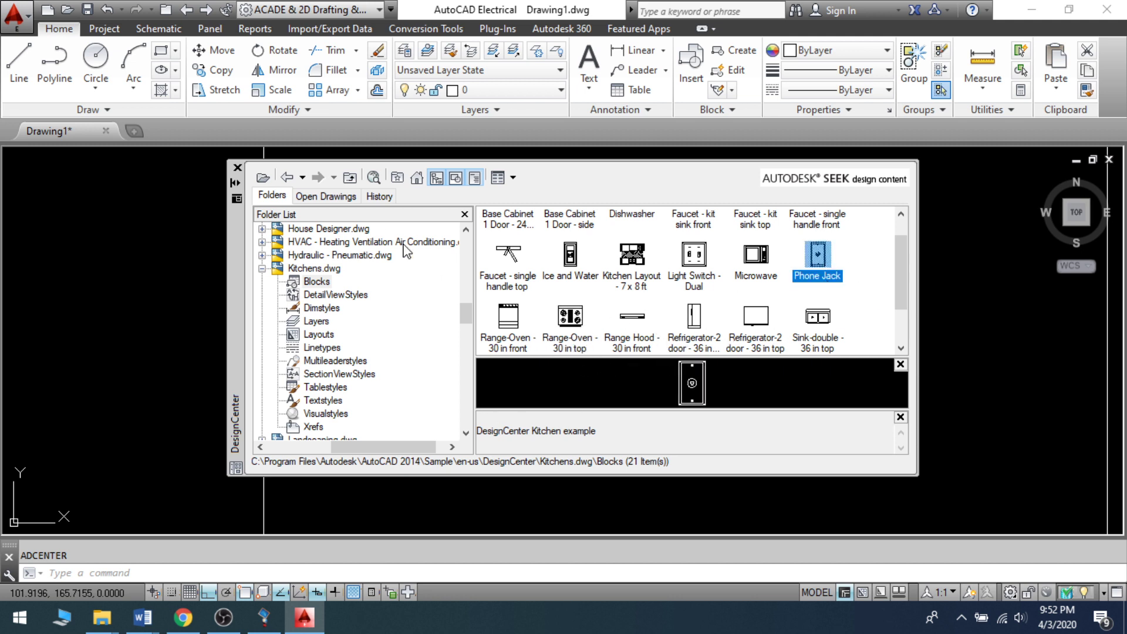
pyautogui.moveTo(800, 272)
pyautogui.mouseDown()
pyautogui.moveTo(992, 293)
pyautogui.moveTo(1010, 454)
pyautogui.mouseUp()
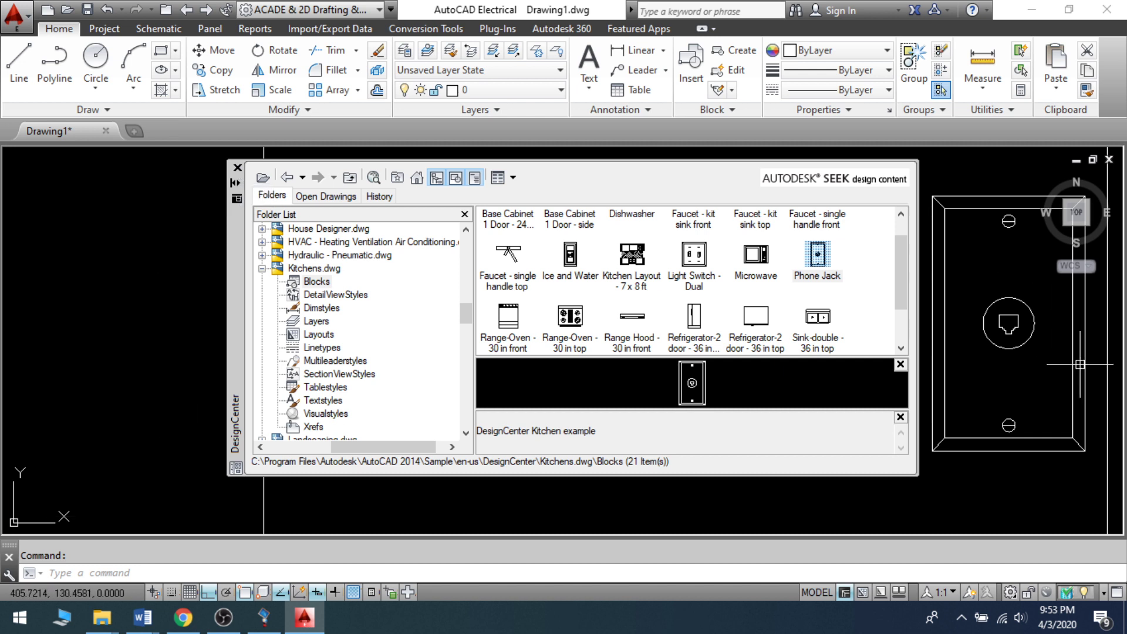
# Close DesignCenter, erase the vertical line and Phone Jack, and zoom to extents.
pyautogui.click(237, 168)
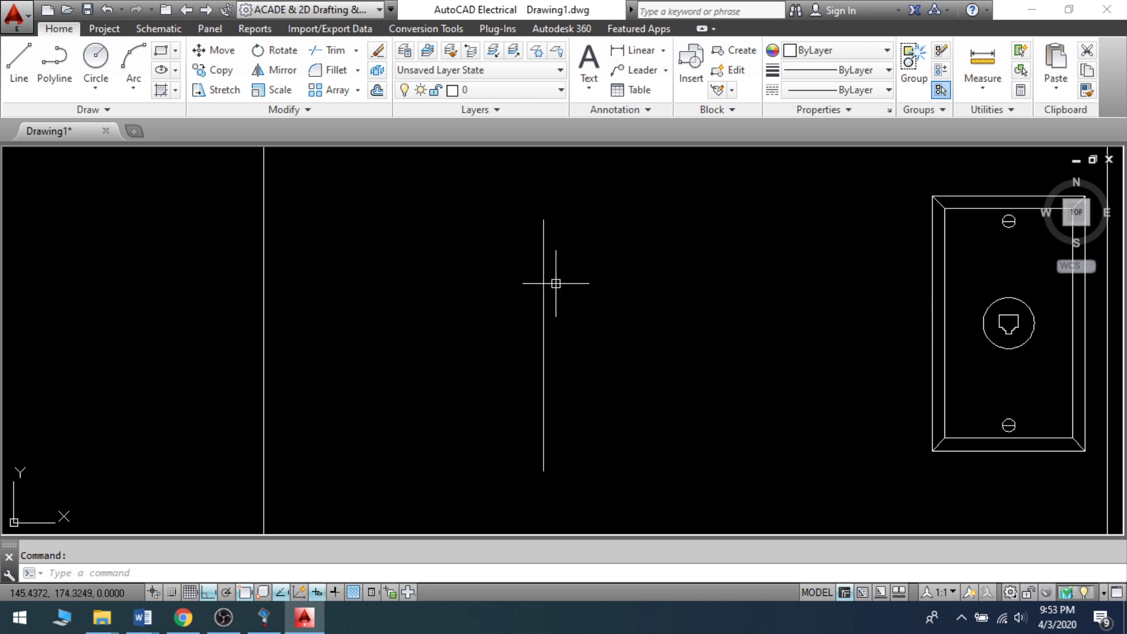
pyautogui.scroll(-4, 404, 251)
pyautogui.click(418, 198)
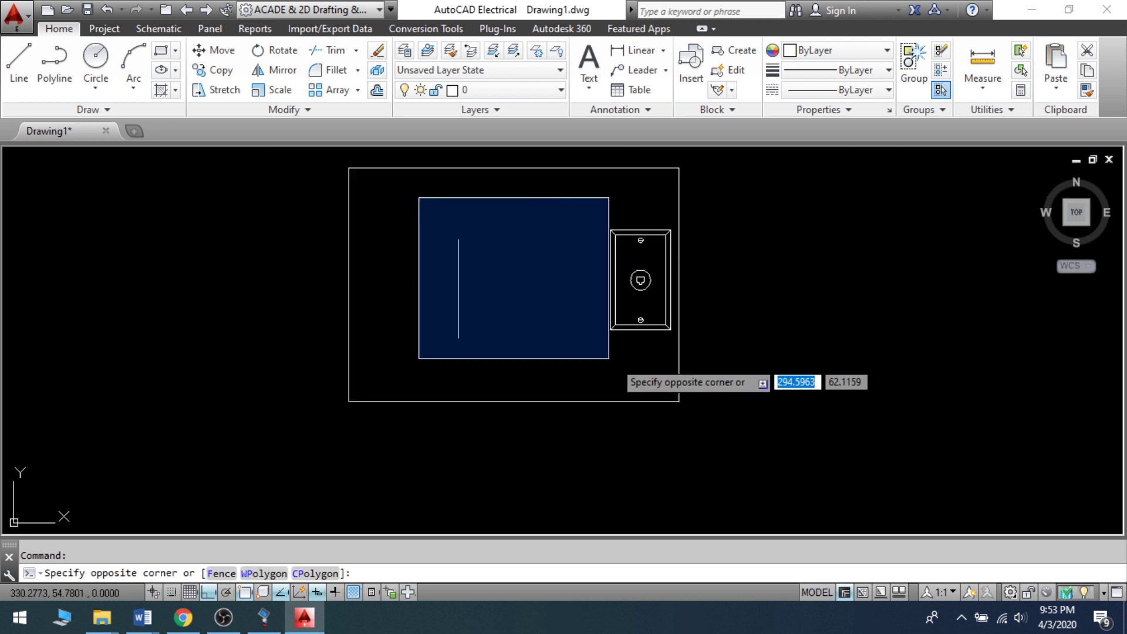
pyautogui.click(681, 367)
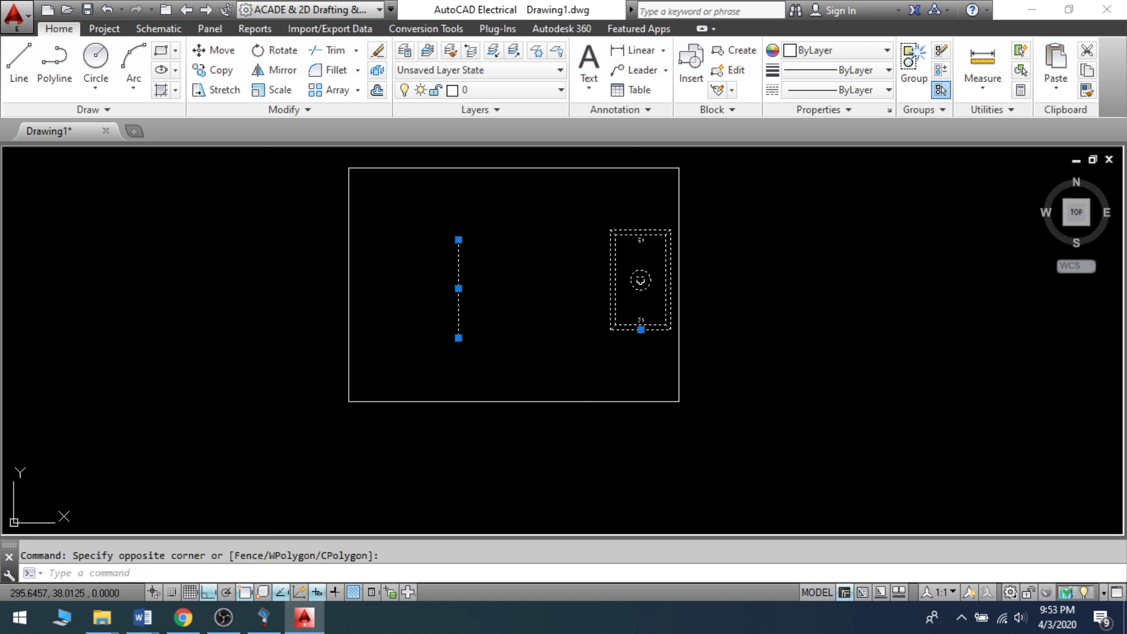
pyautogui.press('Delete')
pyautogui.middleClick(486, 339)
pyautogui.middleClick(486, 339)
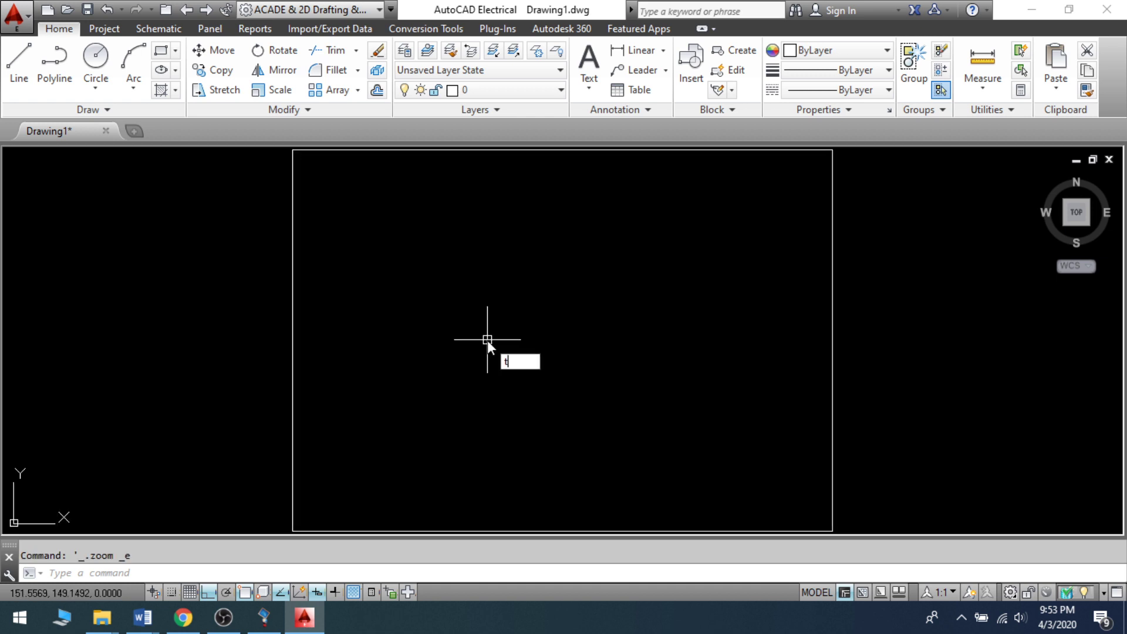
pyautogui.press('Return')
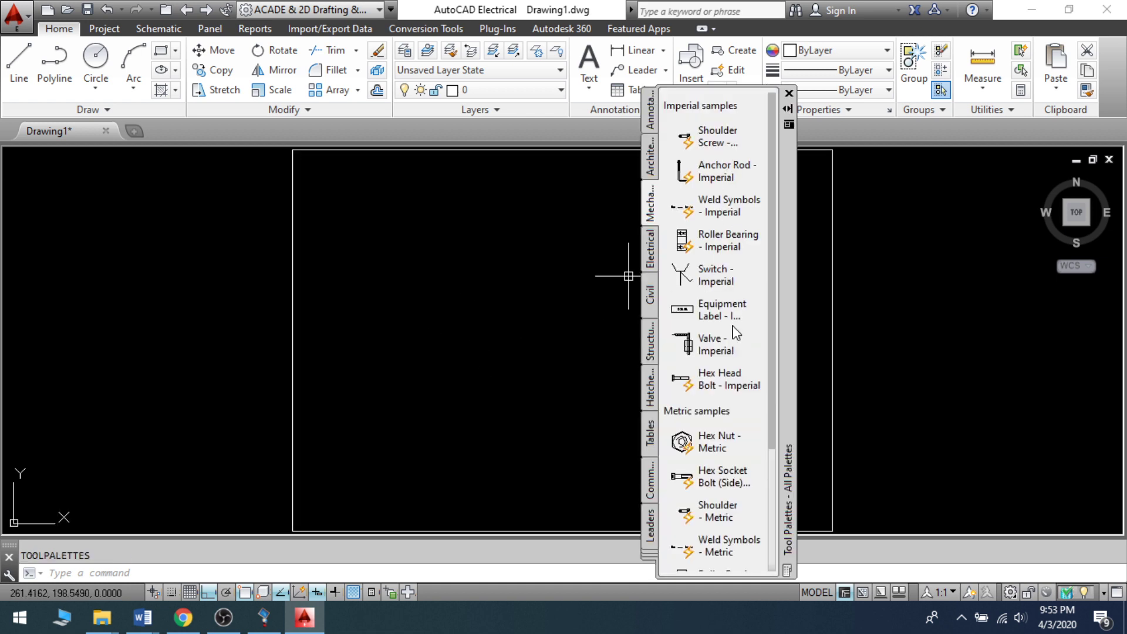
# Insert the Civil Bore - Imperial symbol at 1:1 annotation scale.
pyautogui.click(649, 251)
pyautogui.click(647, 205)
pyautogui.click(651, 176)
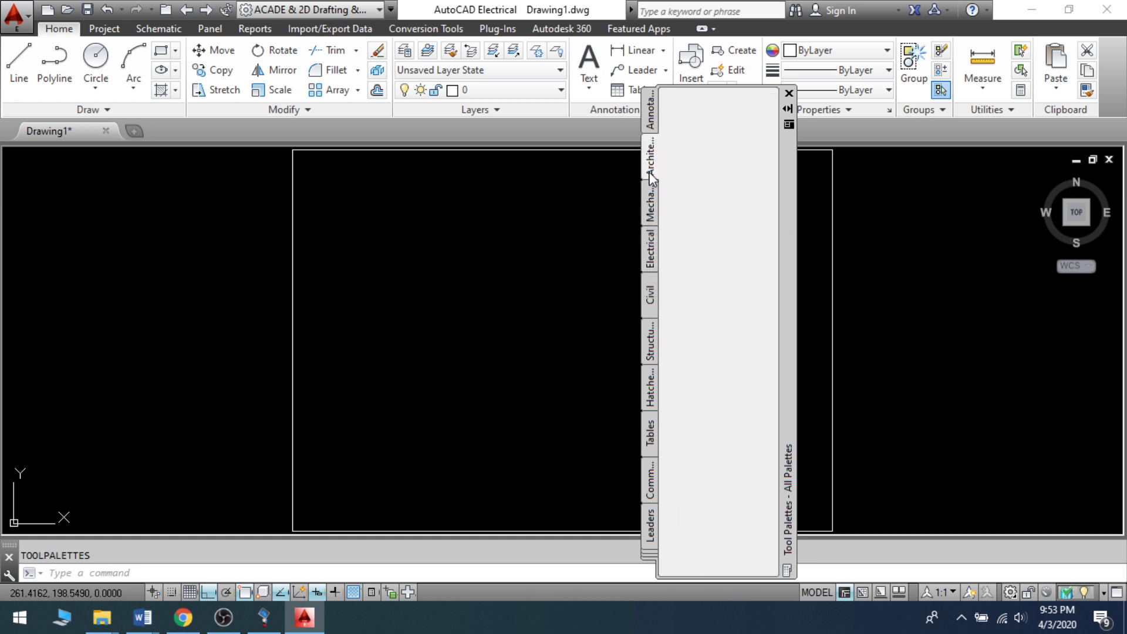
pyautogui.click(651, 297)
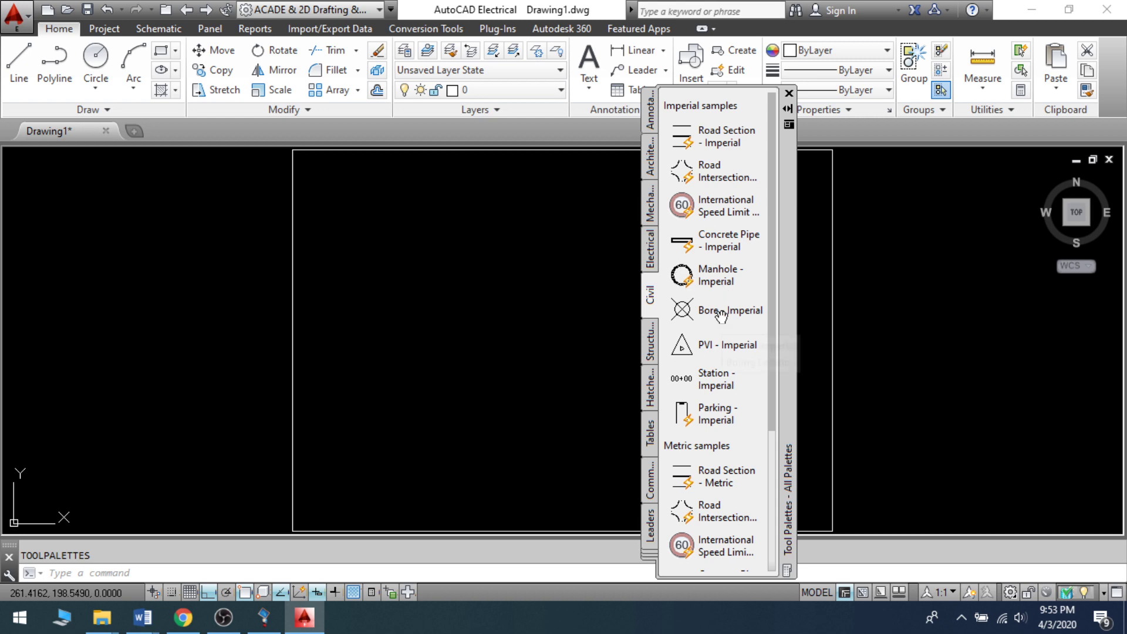
pyautogui.scroll(-1, 721, 316)
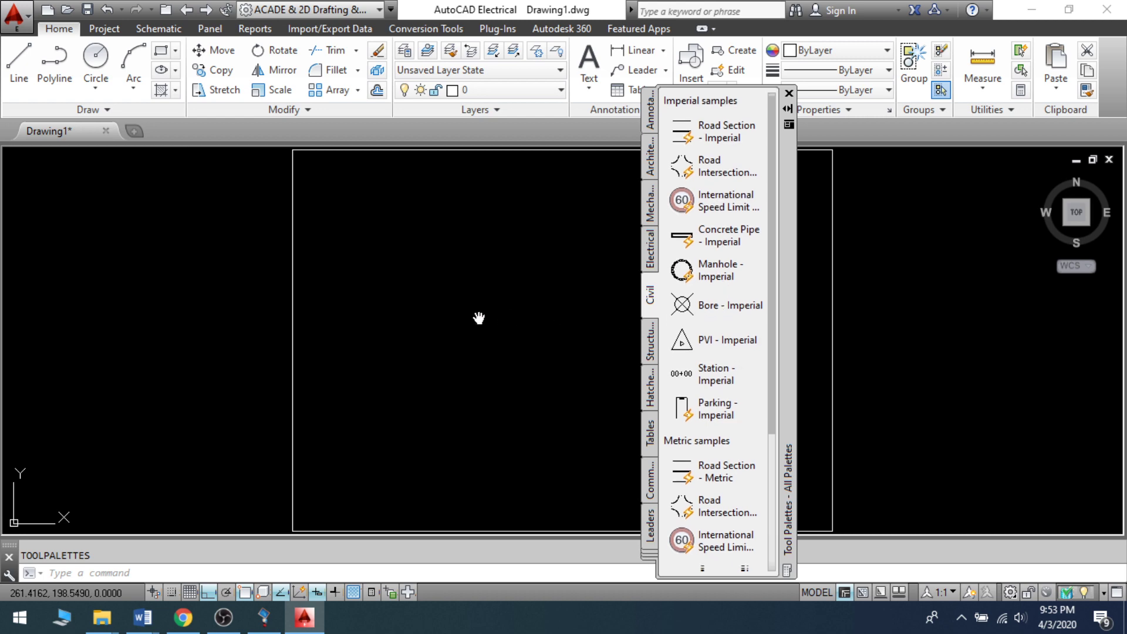
pyautogui.click(721, 299)
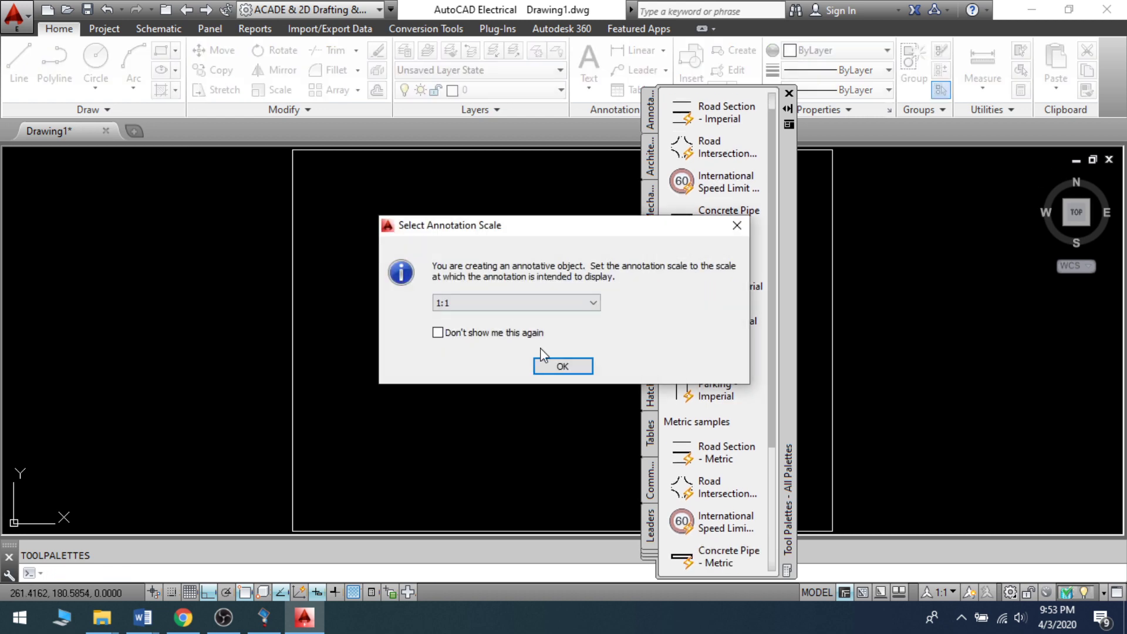
pyautogui.click(564, 367)
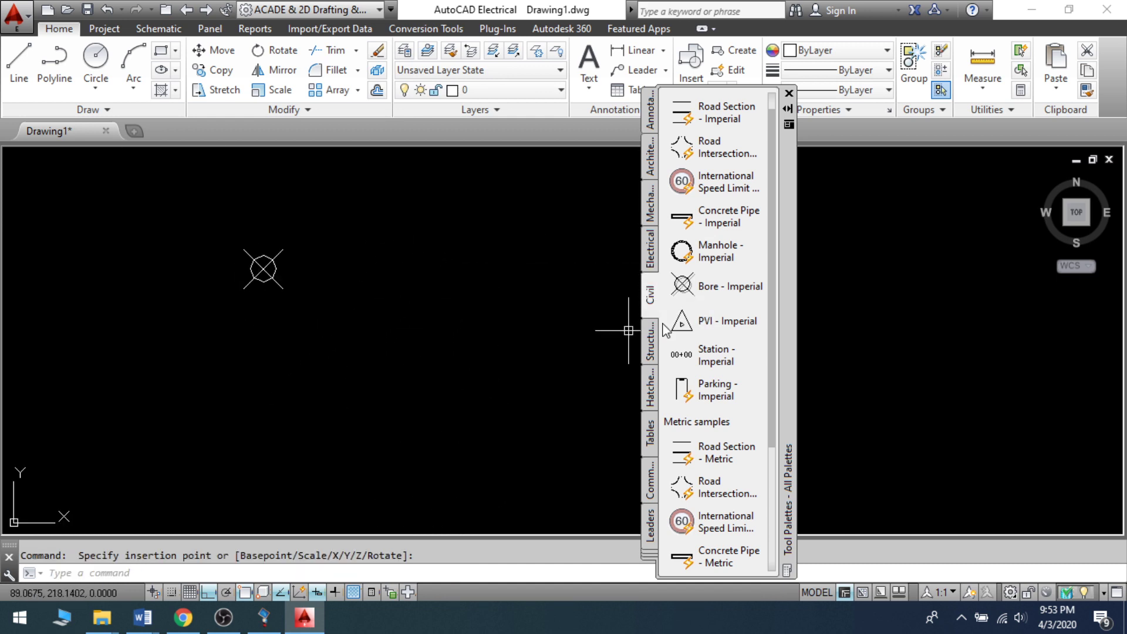
# Place the Electrical Push Button symbol and start inserting the Mechanical Switch - Imperial.
pyautogui.click(651, 252)
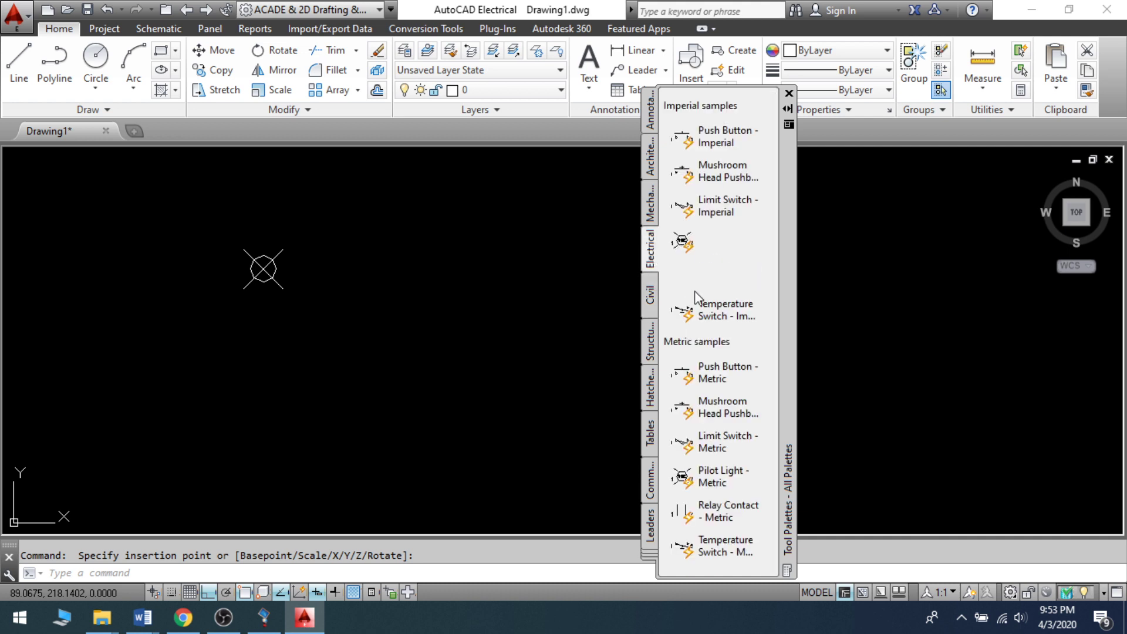
pyautogui.click(406, 304)
pyautogui.scroll(-6, 431, 336)
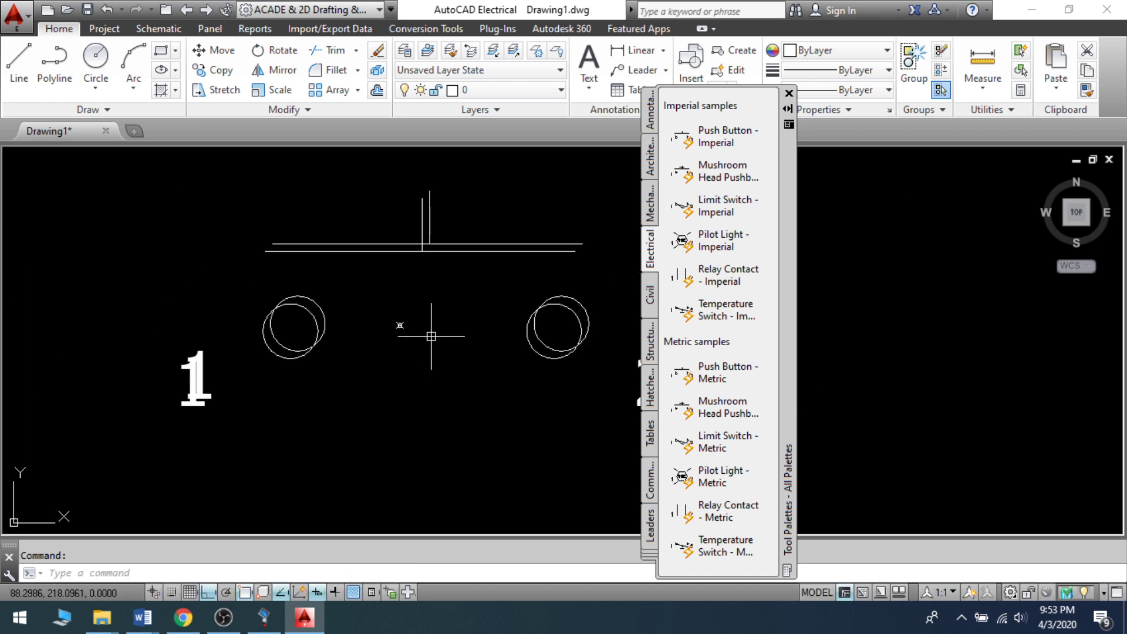
pyautogui.scroll(-1, 431, 336)
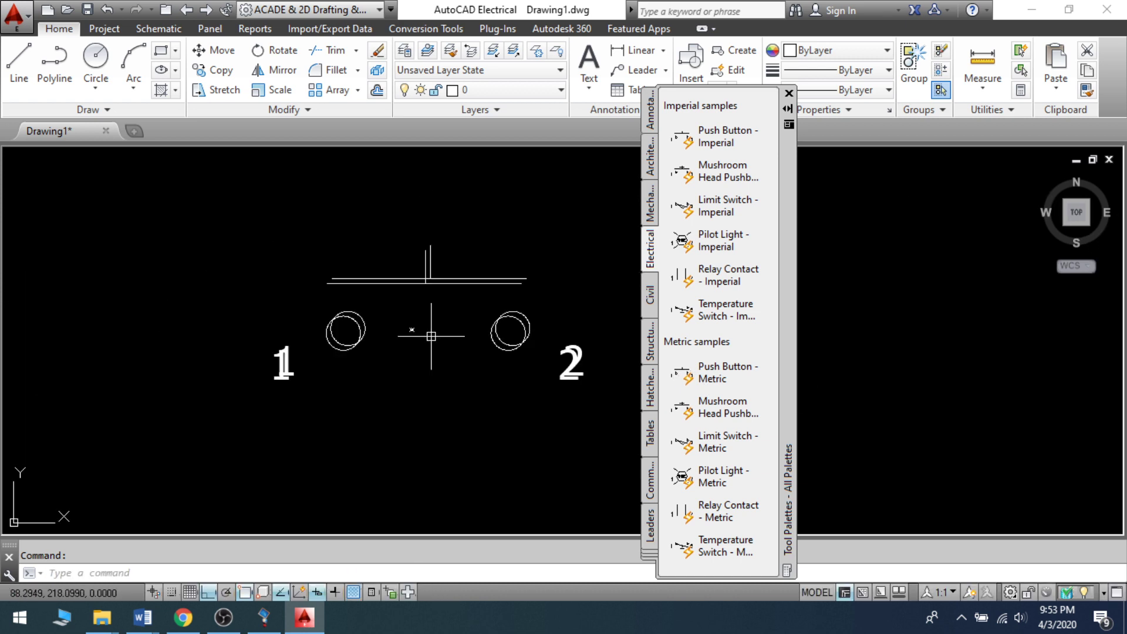
pyautogui.click(651, 209)
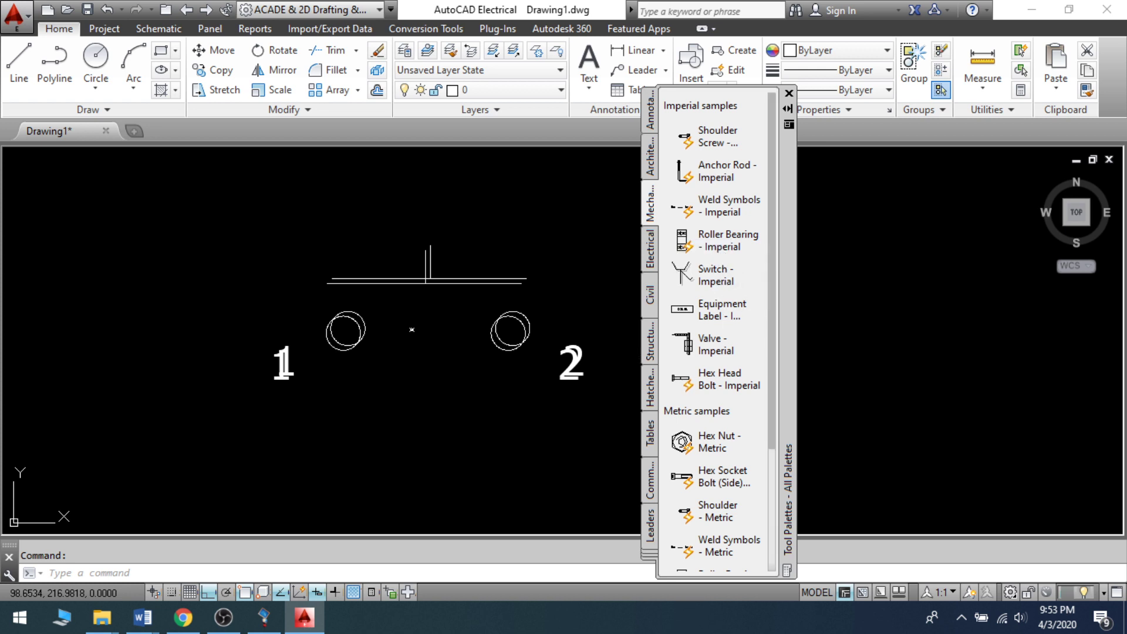
pyautogui.click(682, 274)
# Close the tool palettes, cancel the switch insertion, and window-select the placed symbols.
pyautogui.scroll(4, 168, 232)
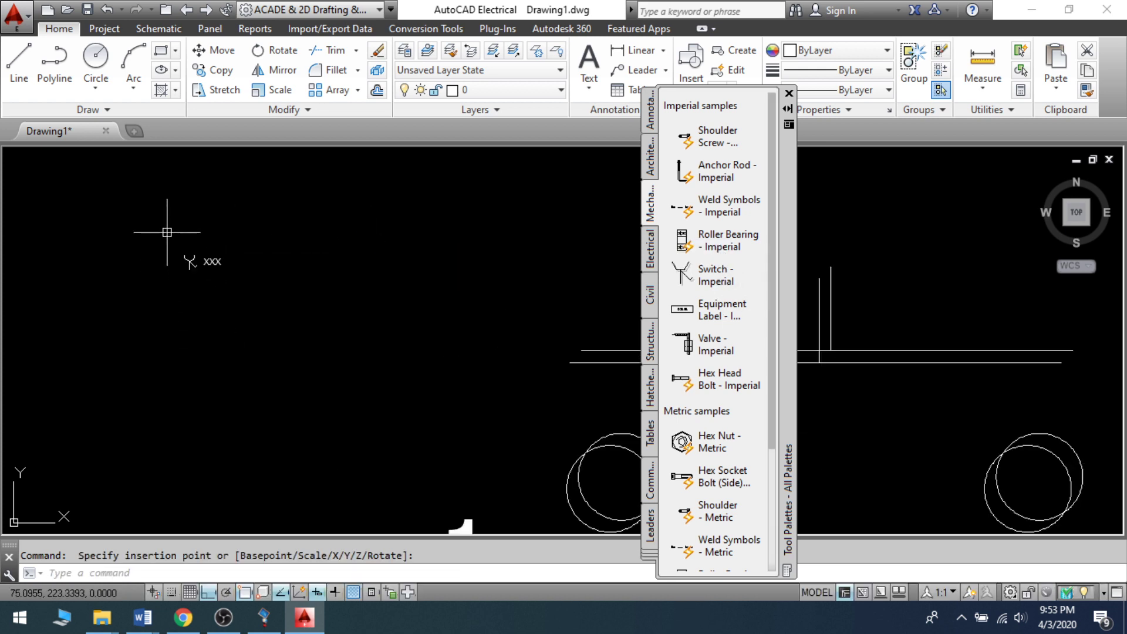
pyautogui.scroll(6, 176, 240)
pyautogui.scroll(-4, 329, 350)
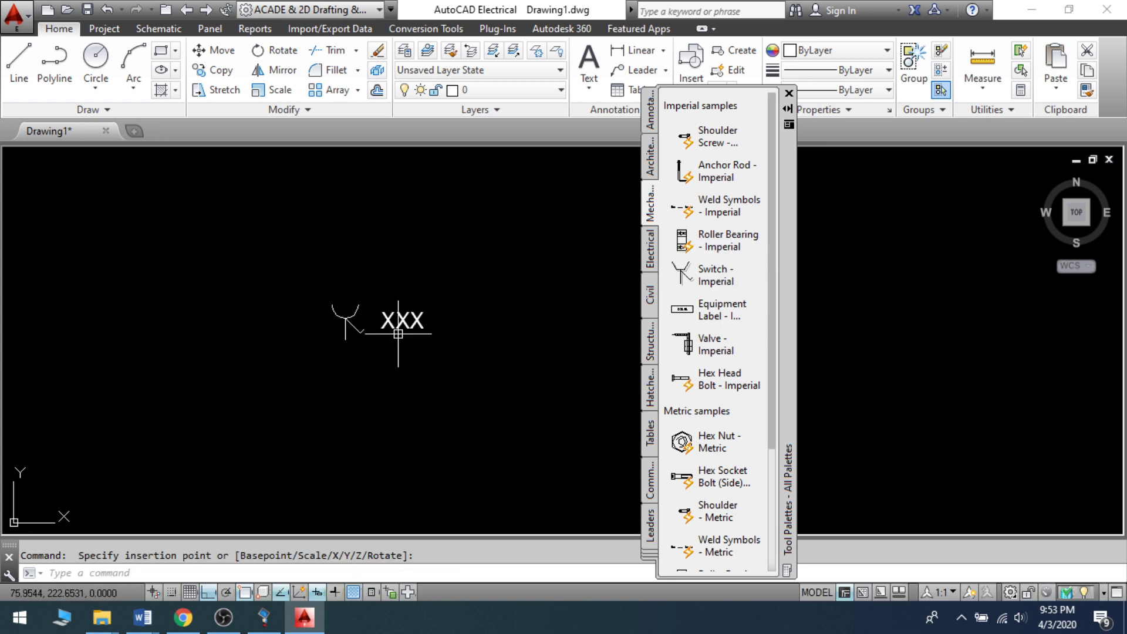
pyautogui.click(789, 93)
pyautogui.press('Escape')
pyautogui.scroll(3, 505, 264)
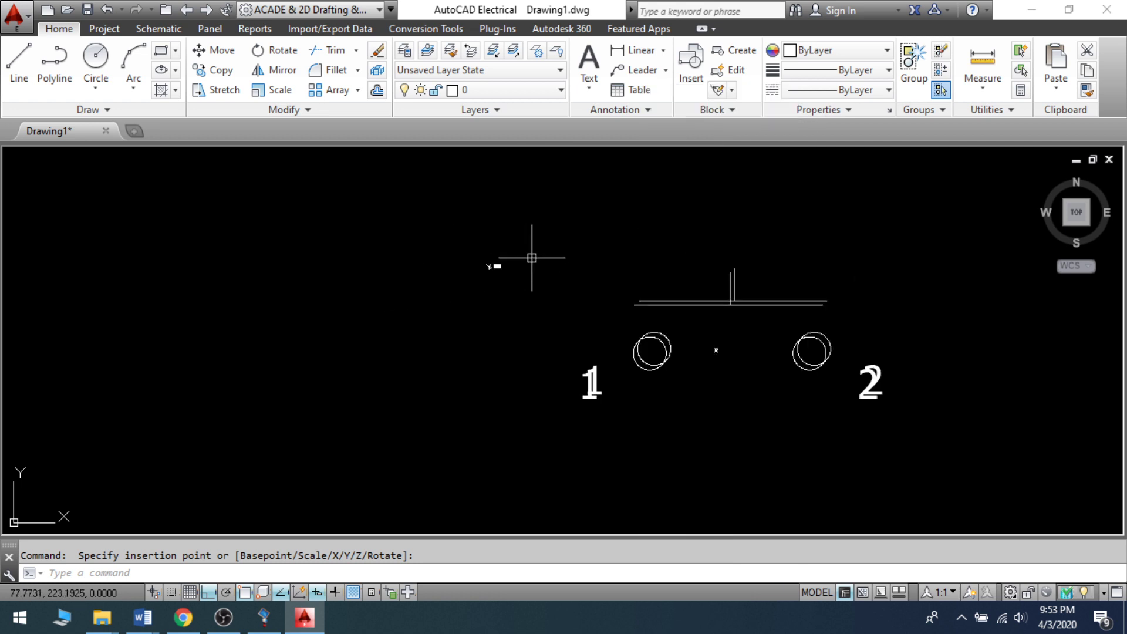
pyautogui.click(386, 221)
pyautogui.click(957, 443)
pyautogui.press('Delete')
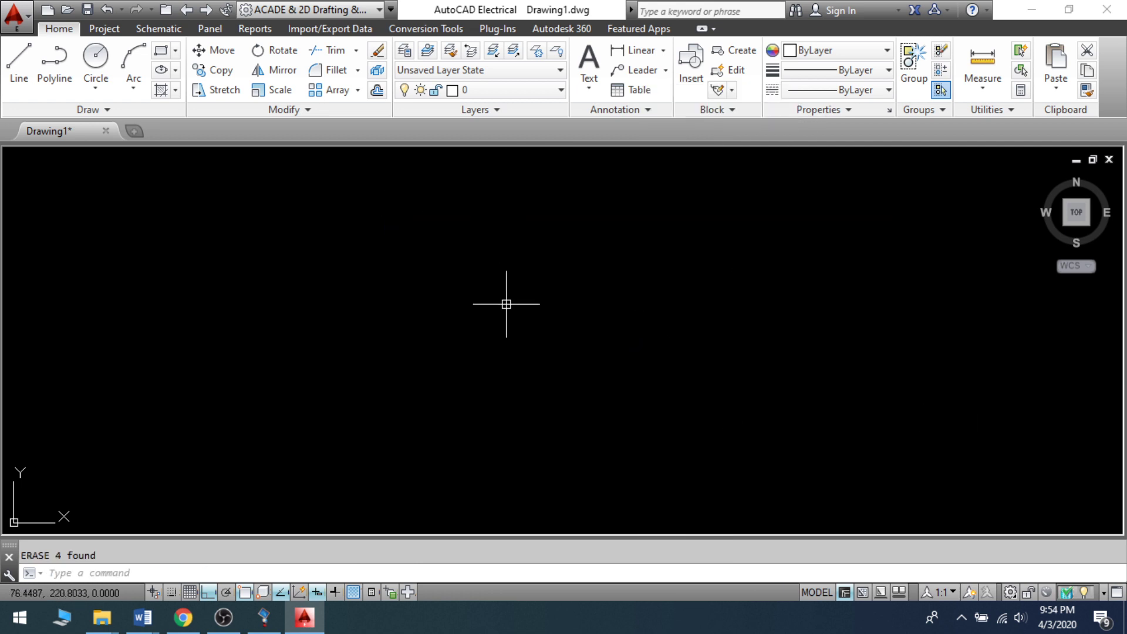
pyautogui.middleClick(445, 342)
pyautogui.middleClick(444, 342)
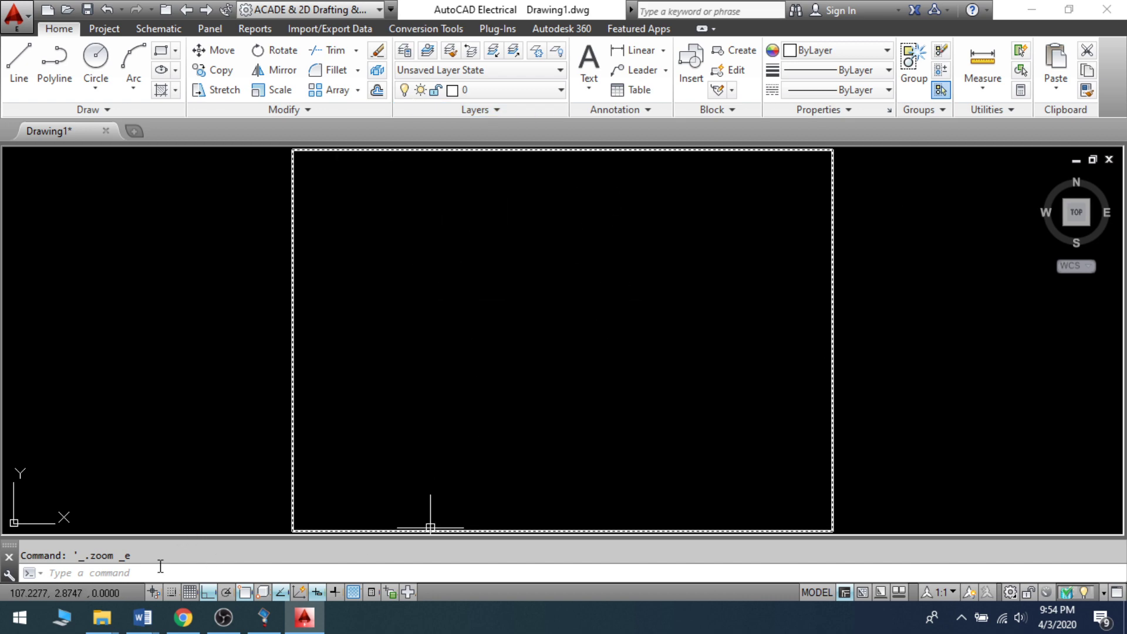
pyautogui.moveTo(141, 622)
pyautogui.click(599, 549)
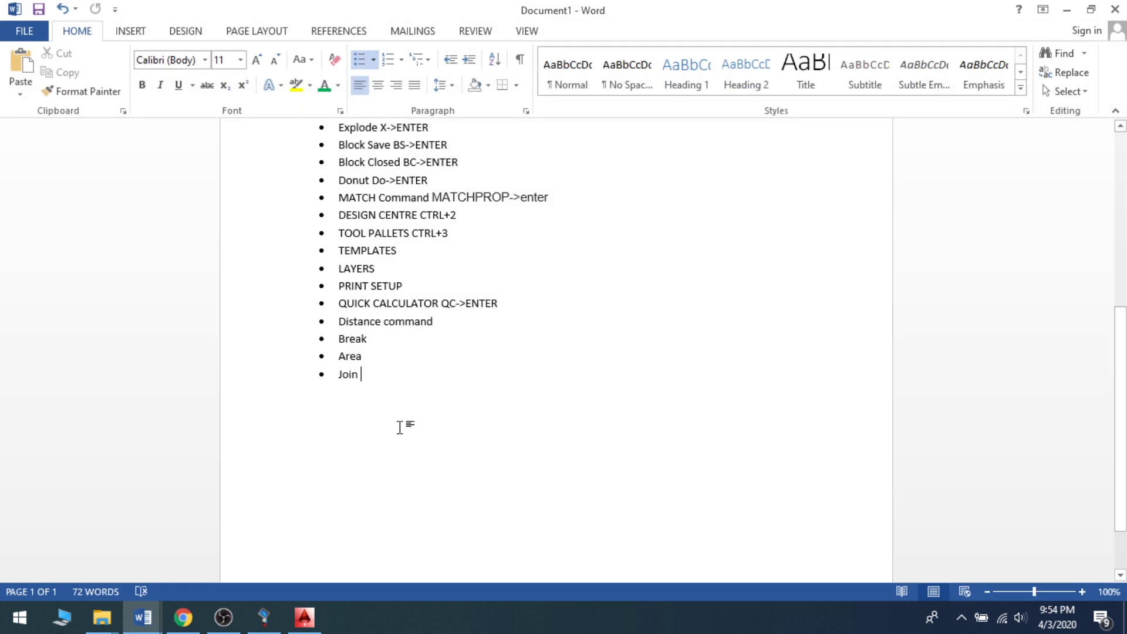
pyautogui.click(1067, 9)
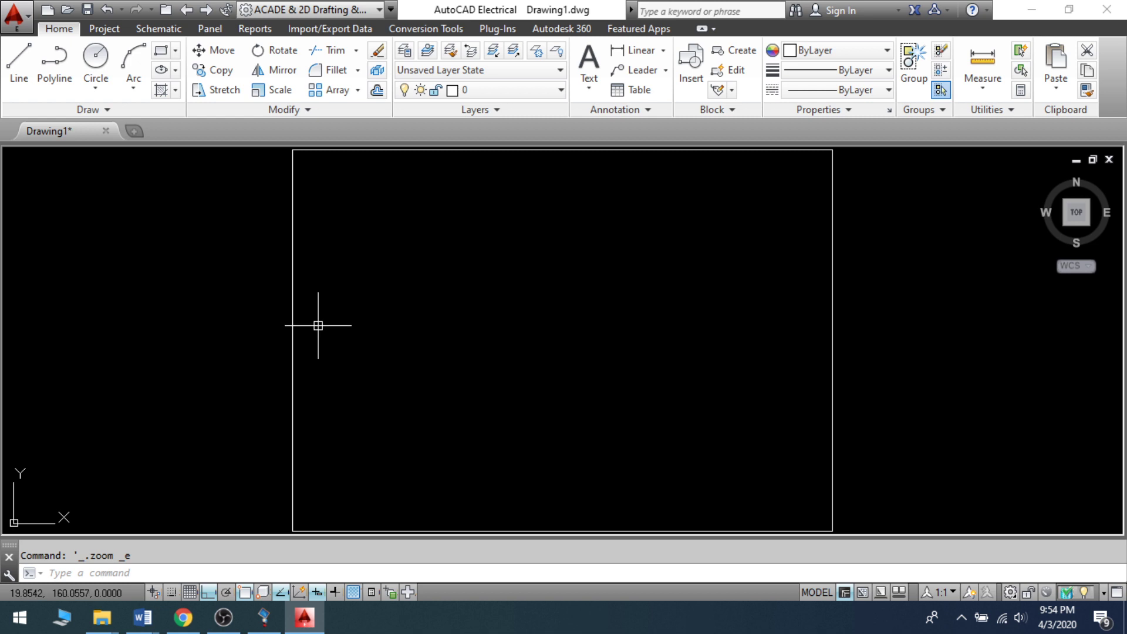
pyautogui.click(365, 151)
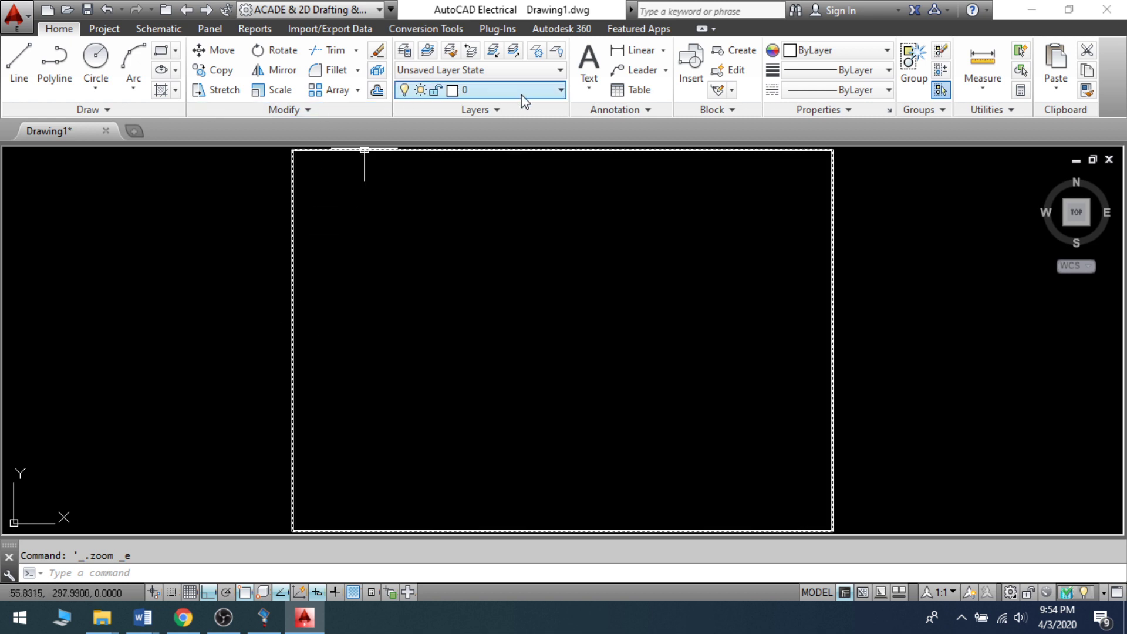
# Lock layer 0 from the Layer dropdown, leaving its colour unchanged.
pyautogui.click(455, 91)
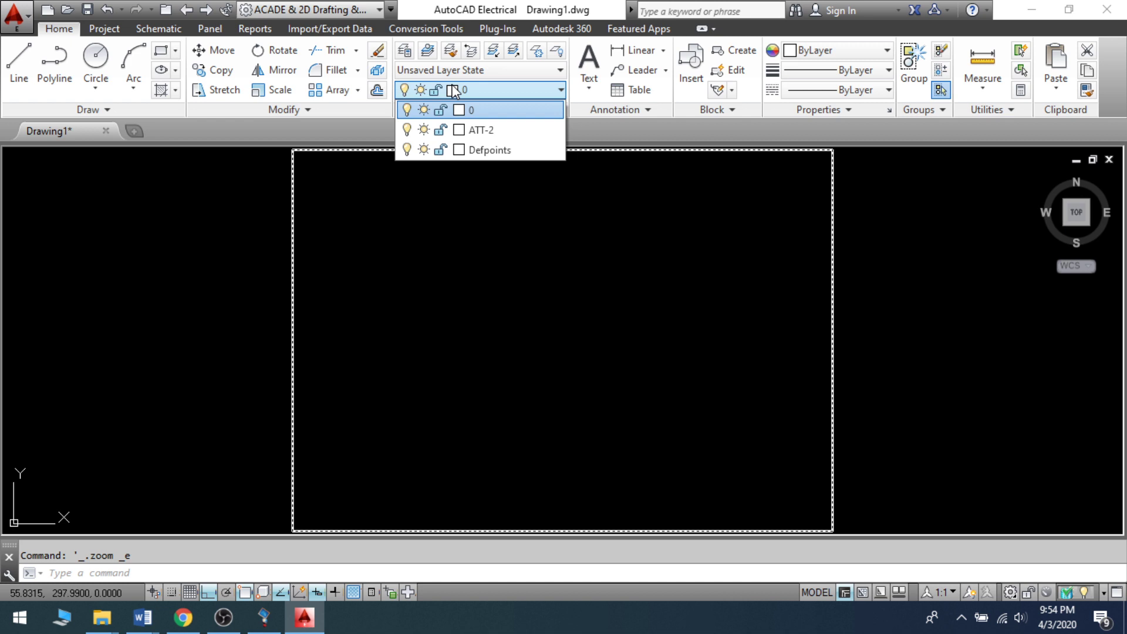
pyautogui.click(439, 110)
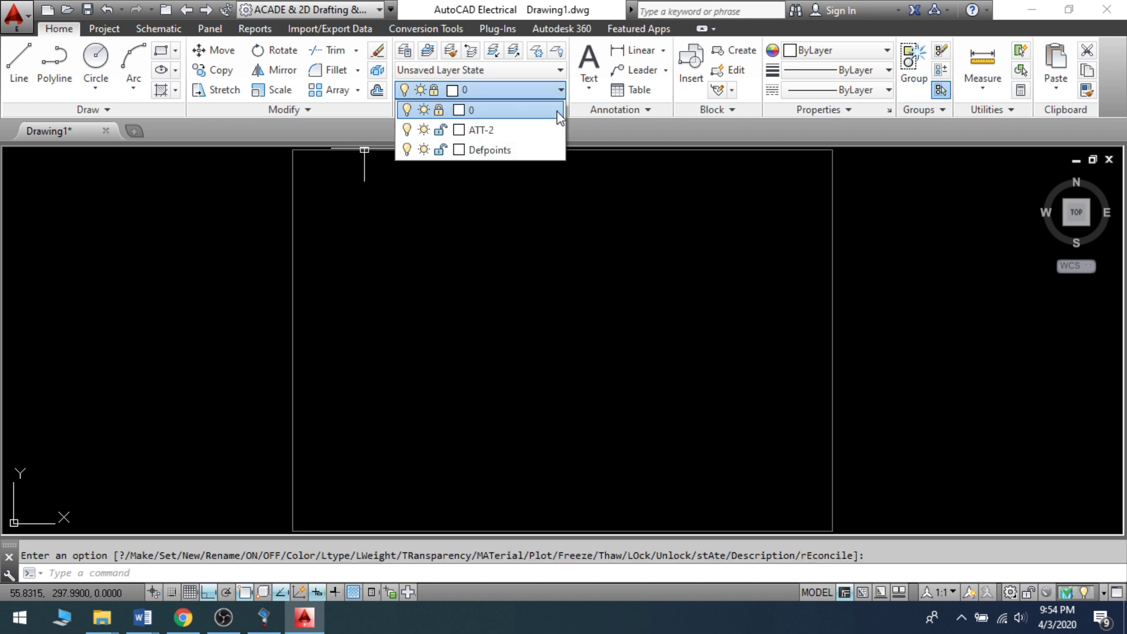
pyautogui.click(459, 109)
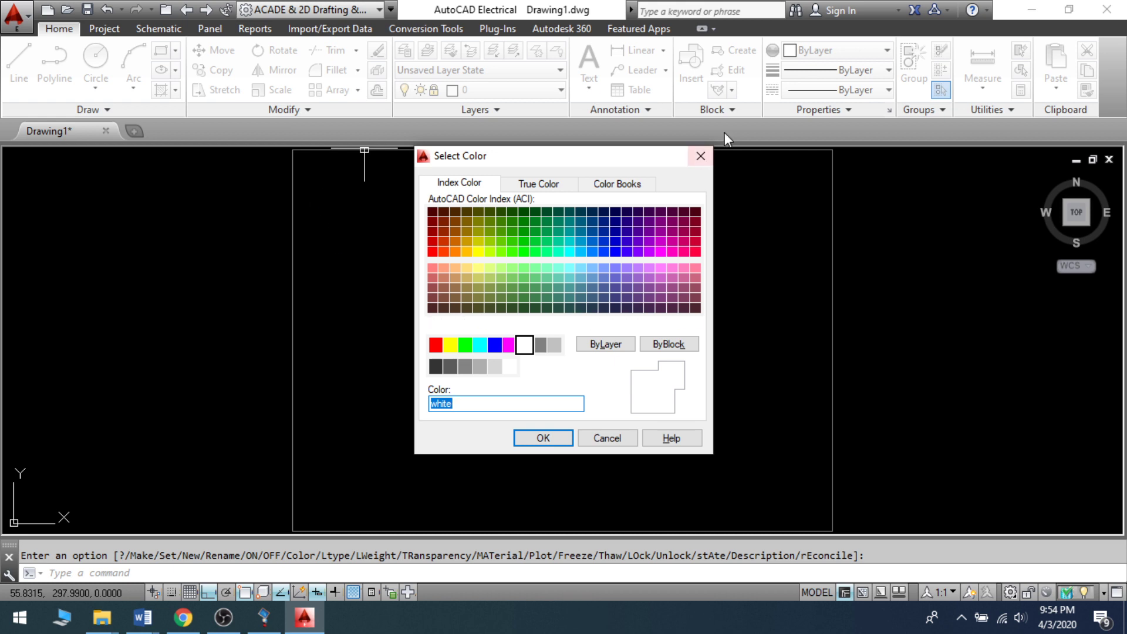
pyautogui.click(700, 156)
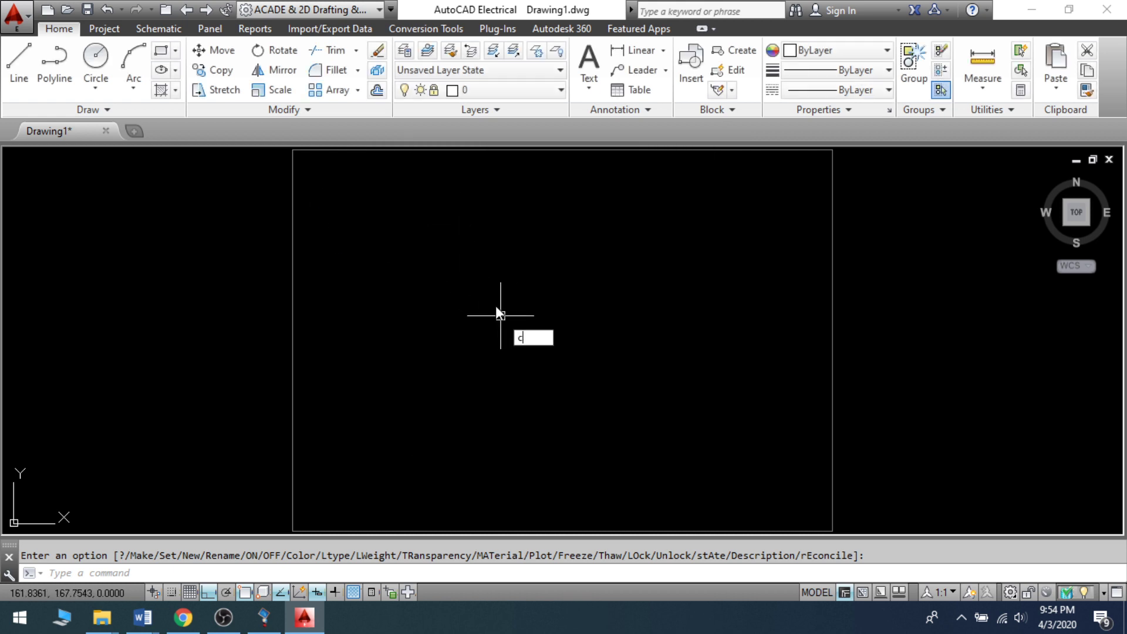
# Draw a trial circle, then undo it with Ctrl+Z.
pyautogui.press('Return')
pyautogui.click(517, 294)
pyautogui.click(467, 299)
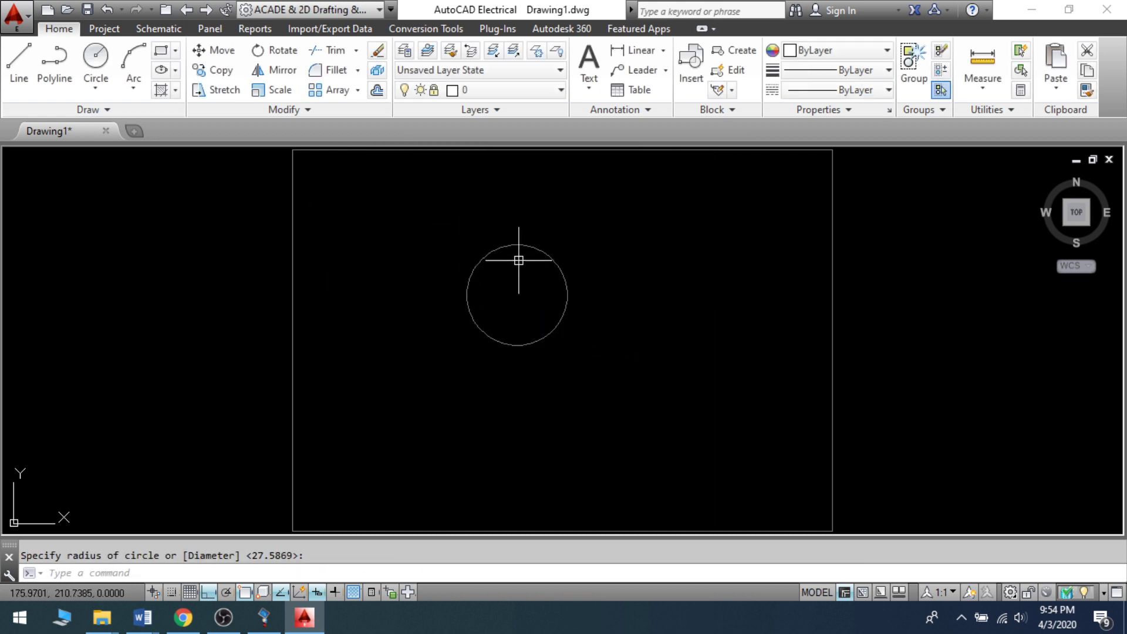
pyautogui.click(517, 88)
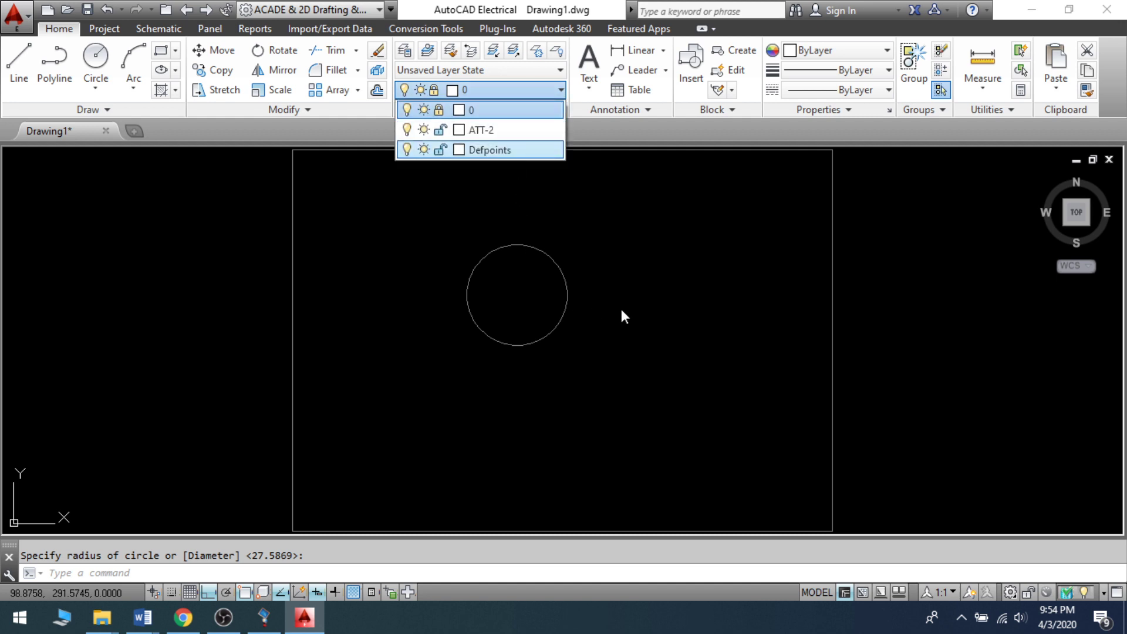
pyautogui.click(566, 302)
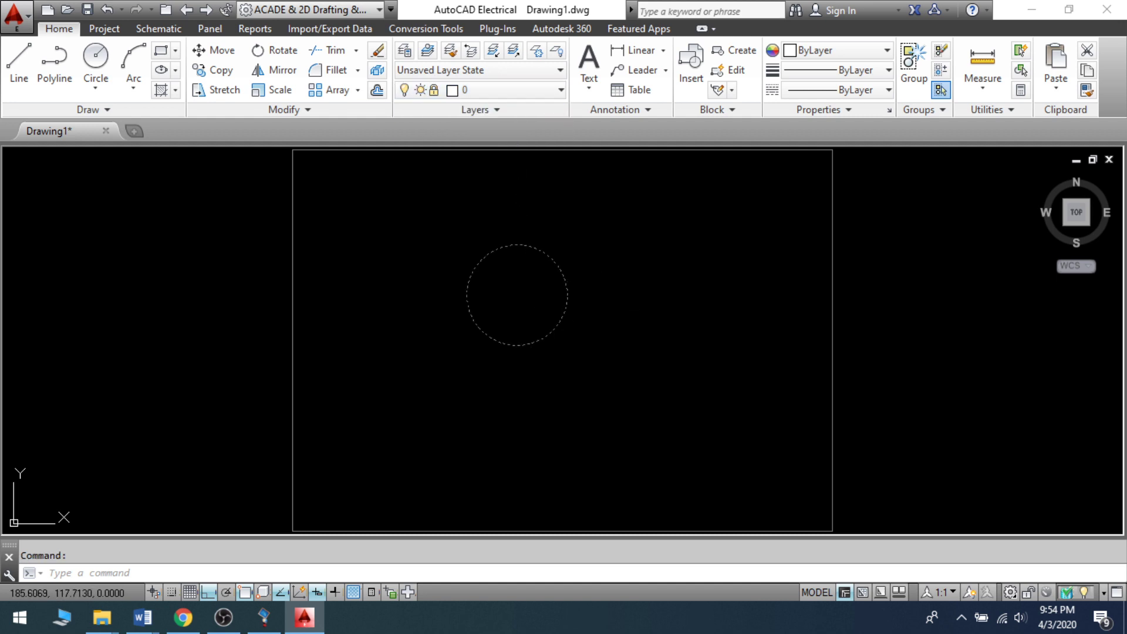
pyautogui.press('Delete')
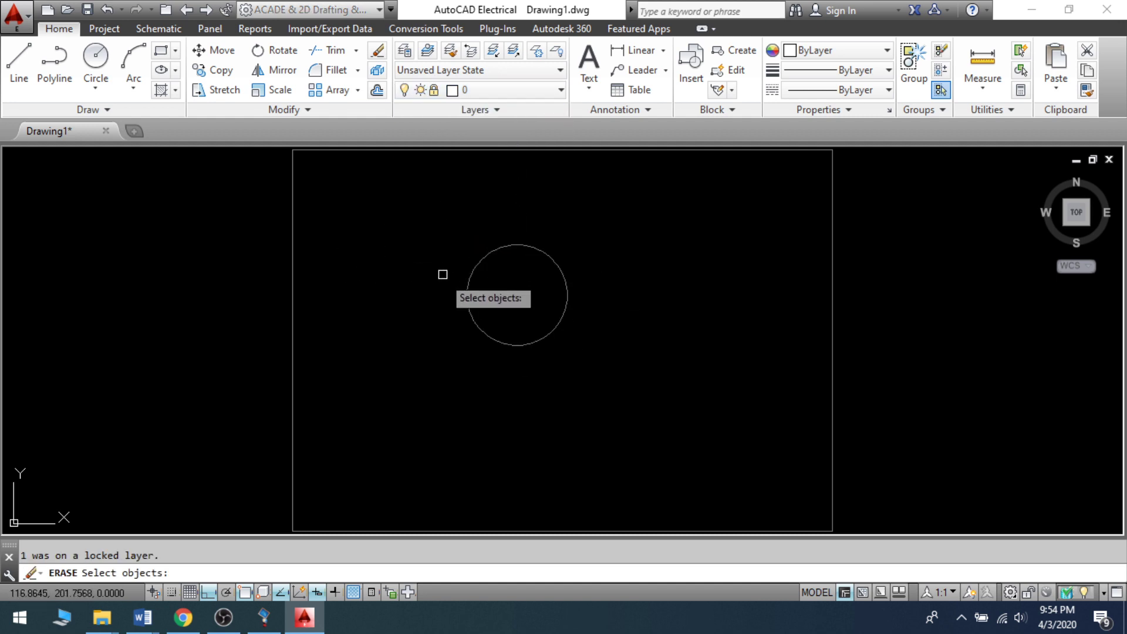
pyautogui.press('Escape')
pyautogui.hotkey('ctrl', 'z')
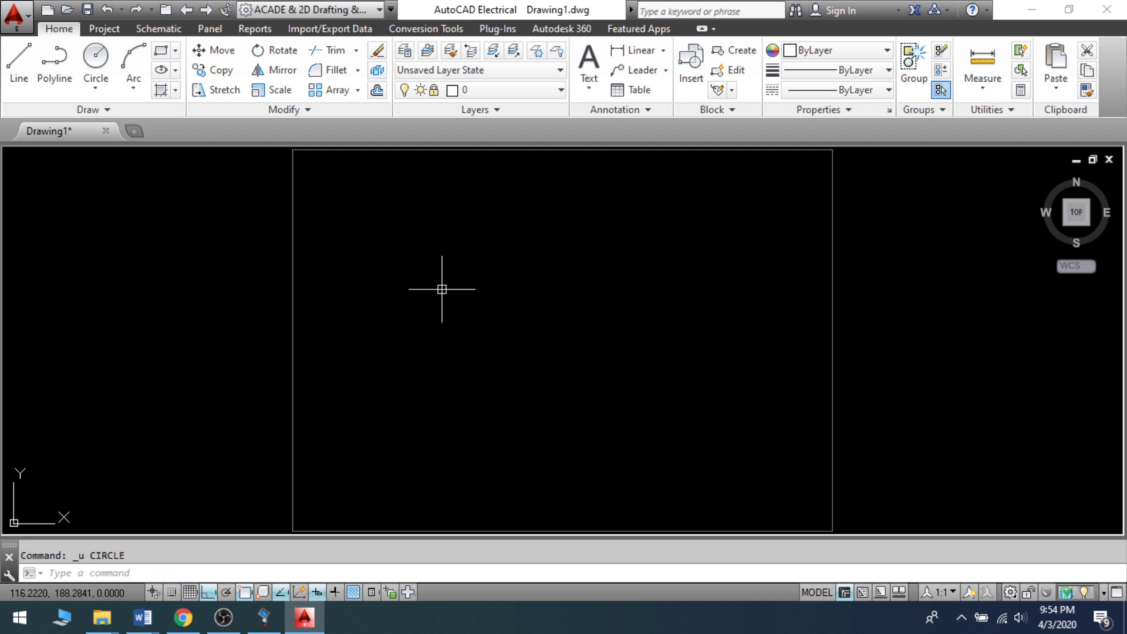
# Draw a circle of radius 33.3527 centred at 156.6935, 203.6680 with the C command.
pyautogui.scroll(4, 442, 289)
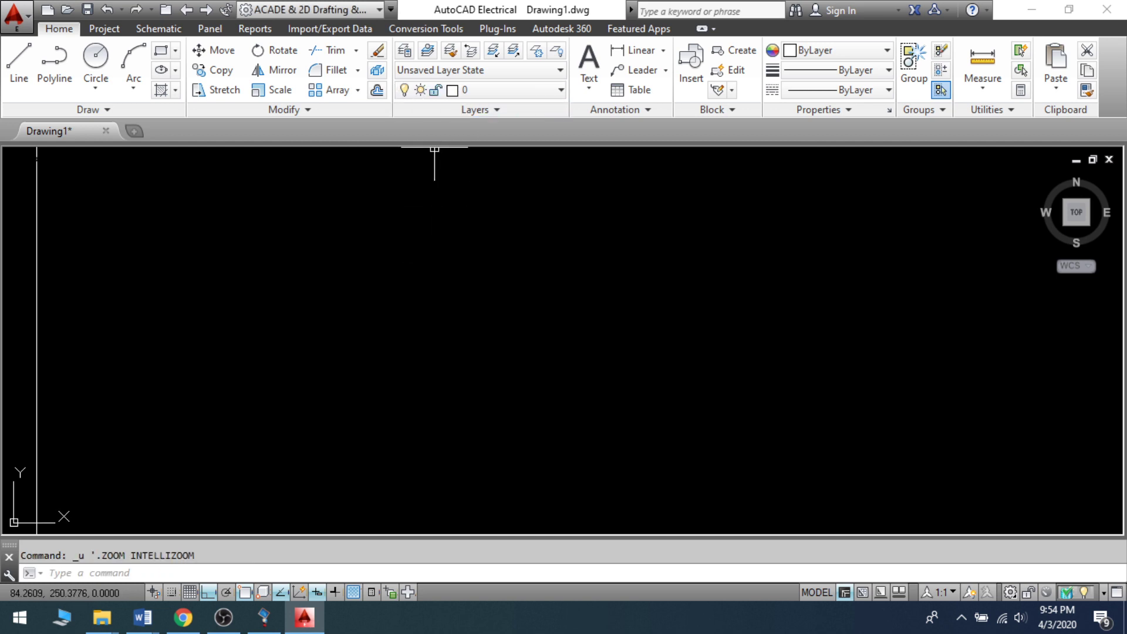
pyautogui.moveTo(415, 237); pyautogui.dragTo(516, 236, button='middle')
pyautogui.scroll(-3, 434, 235)
pyautogui.write('l')
pyautogui.press('Return')
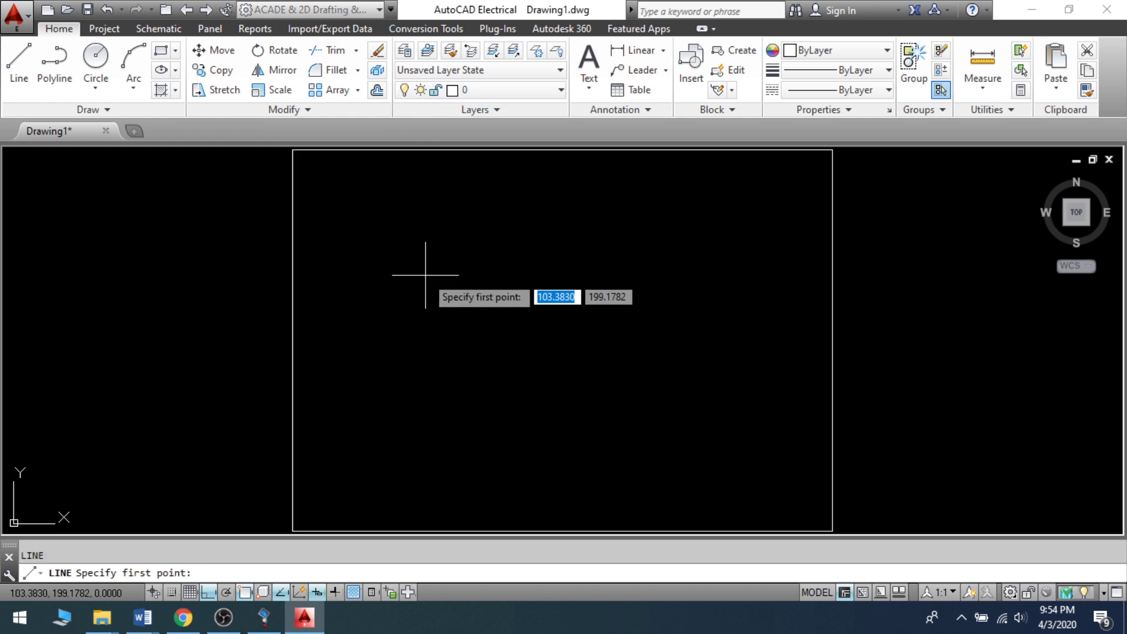
pyautogui.press('Escape')
pyautogui.write('c')
pyautogui.press('Return')
pyautogui.click(494, 270)
pyautogui.click(524, 299)
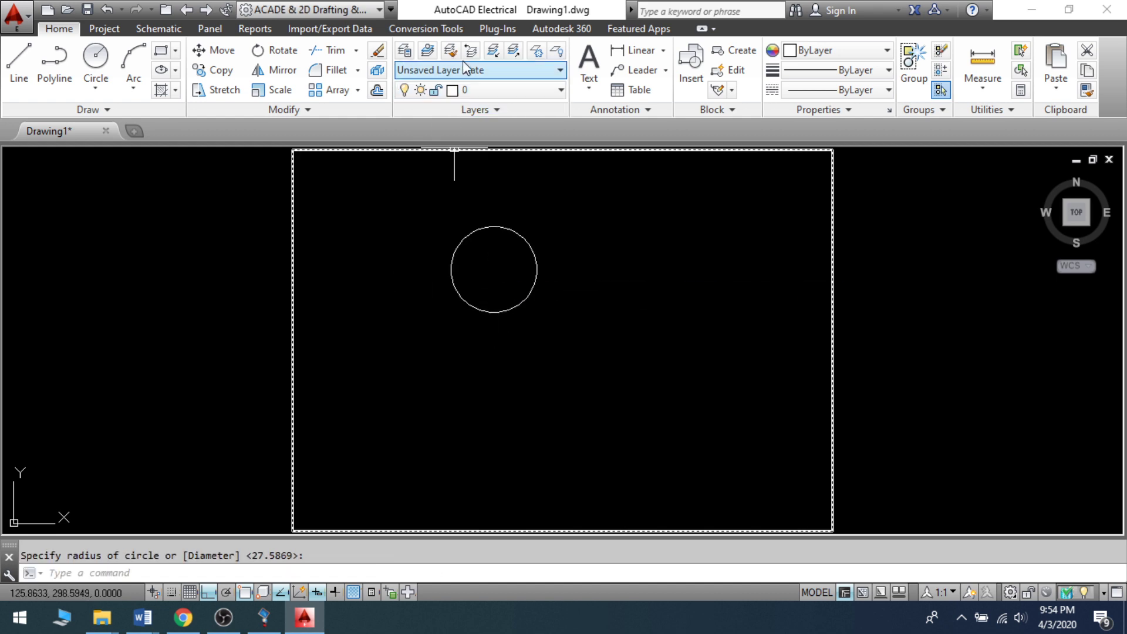
# Lock layer 0, check the circle's quick properties, then unlock layer 0.
pyautogui.click(440, 93)
pyautogui.click(440, 110)
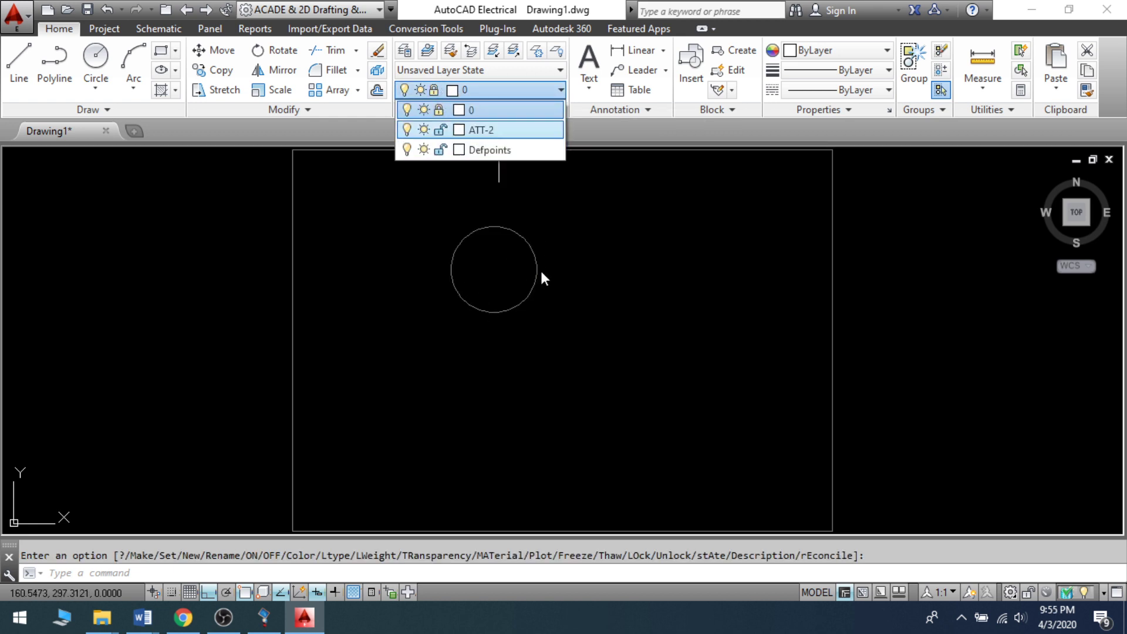
pyautogui.click(519, 307)
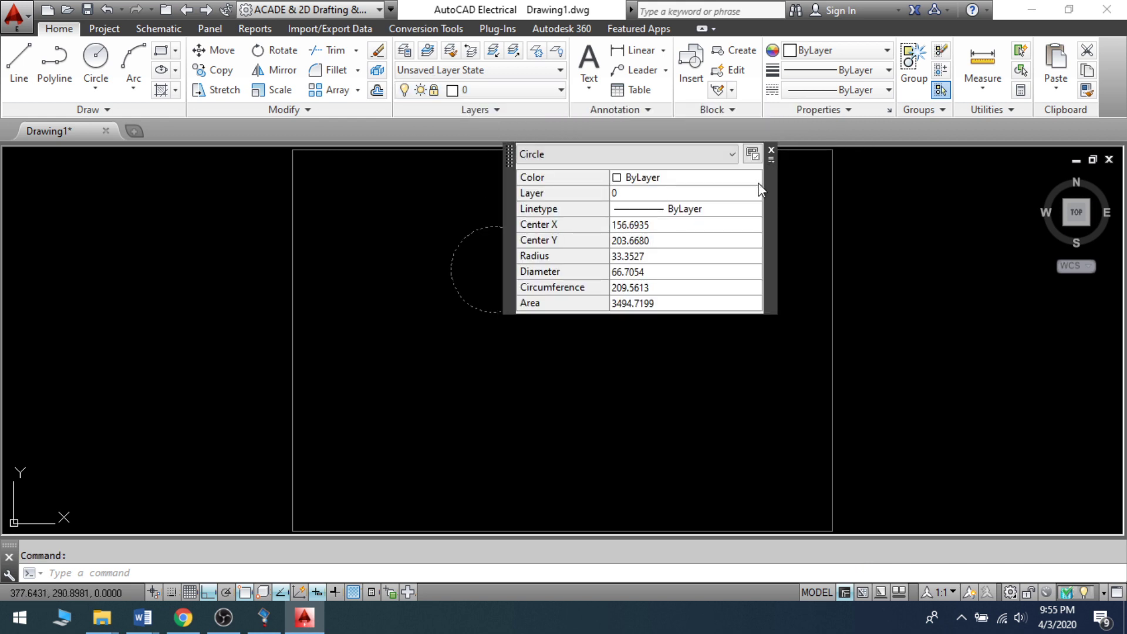
pyautogui.click(772, 150)
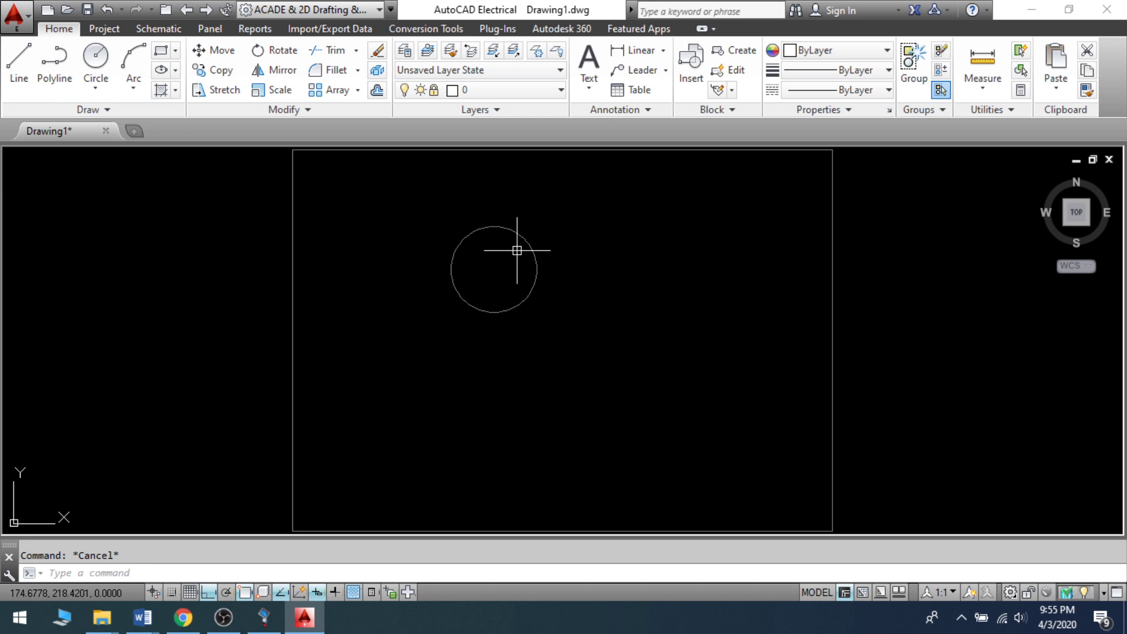
pyautogui.click(438, 90)
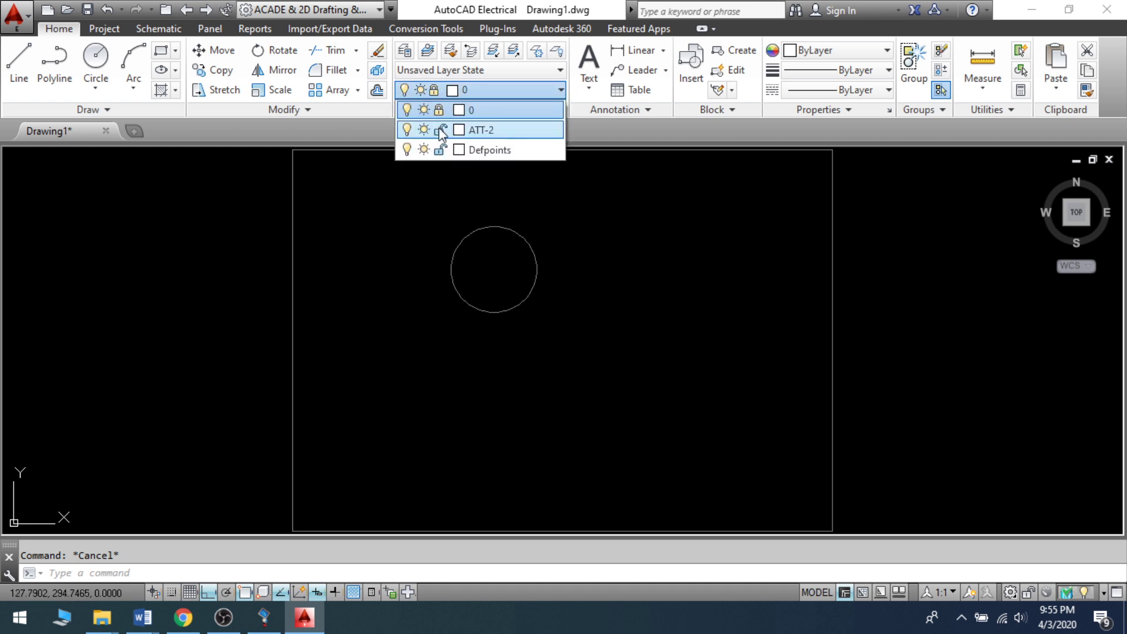
pyautogui.click(438, 109)
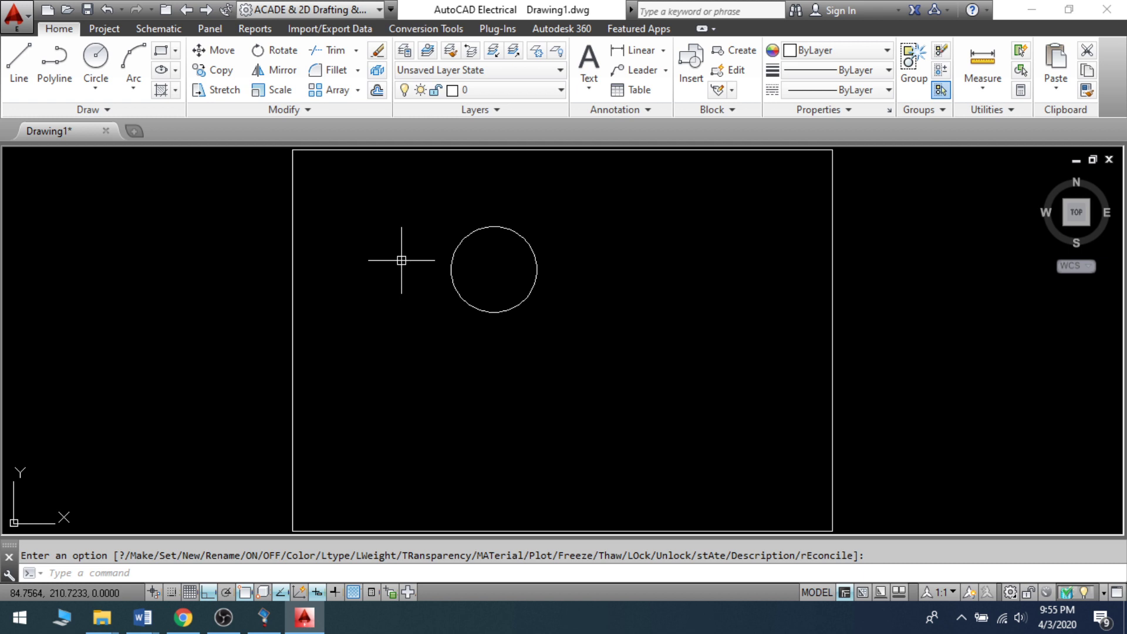
# Create Layer1 and Layer2 with New Layer in the Layer Properties Manager.
pyautogui.click(404, 53)
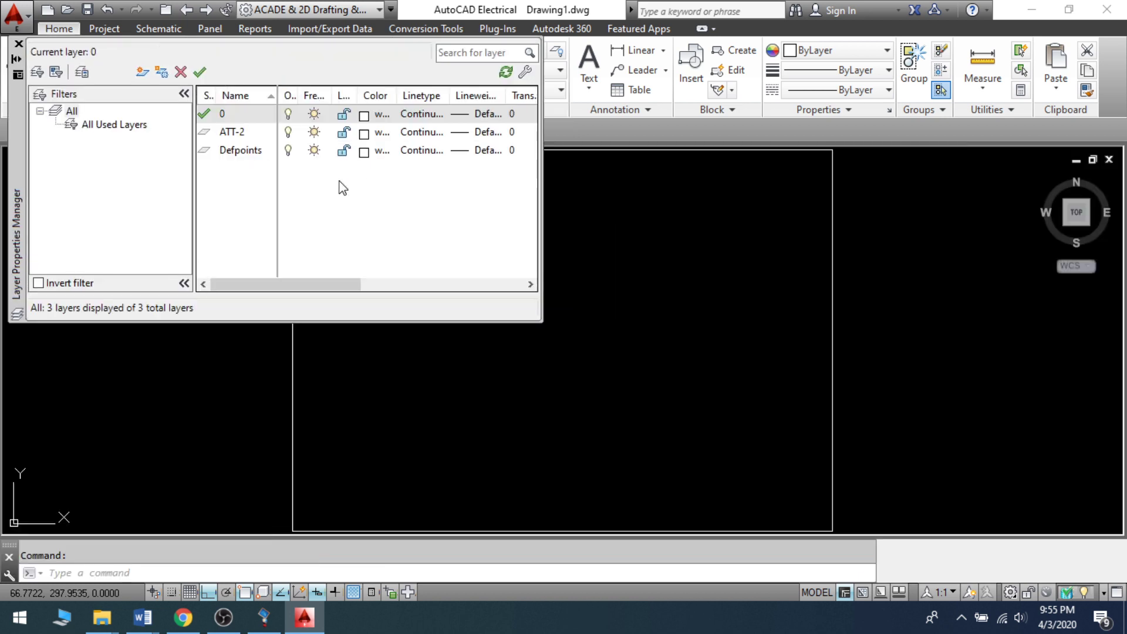
pyautogui.rightClick(229, 175)
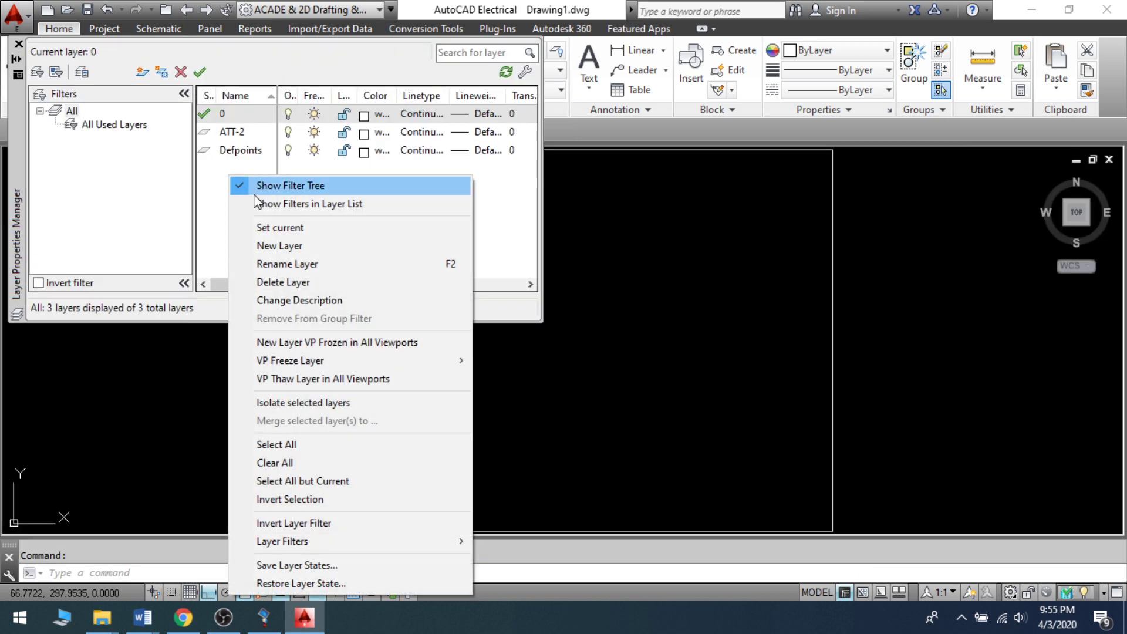
pyautogui.click(283, 246)
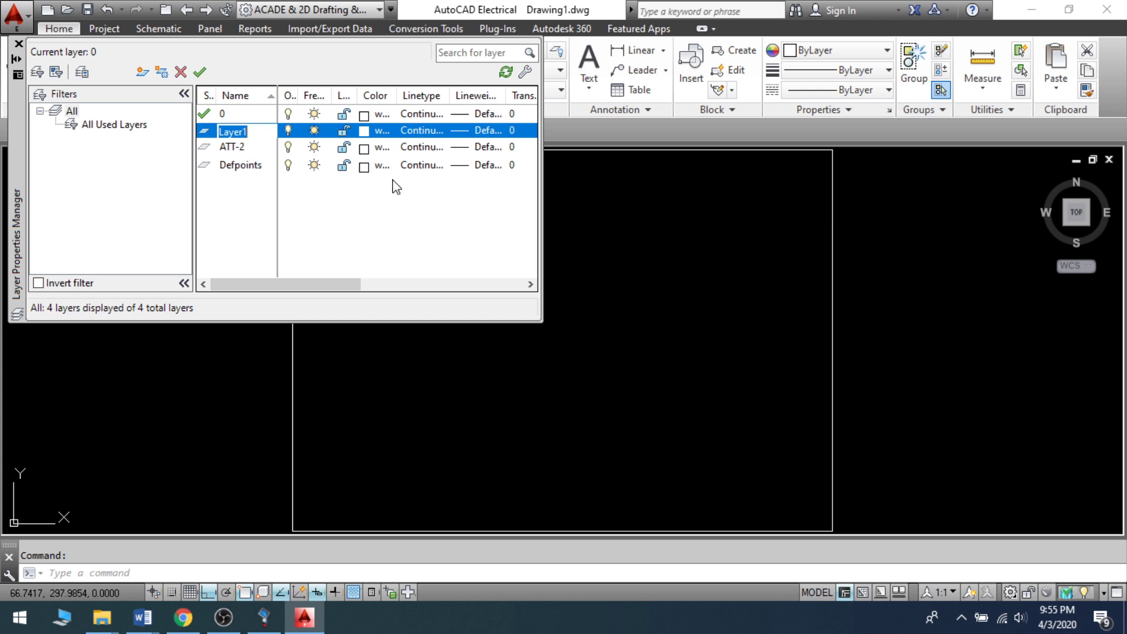
pyautogui.rightClick(228, 211)
pyautogui.click(243, 251)
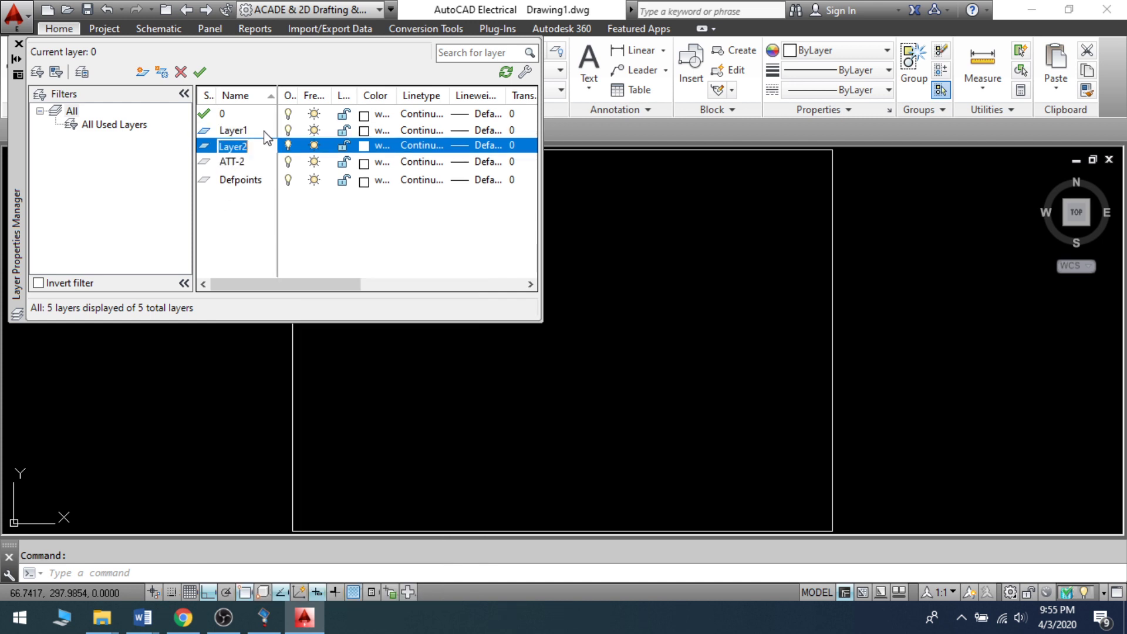
pyautogui.click(18, 44)
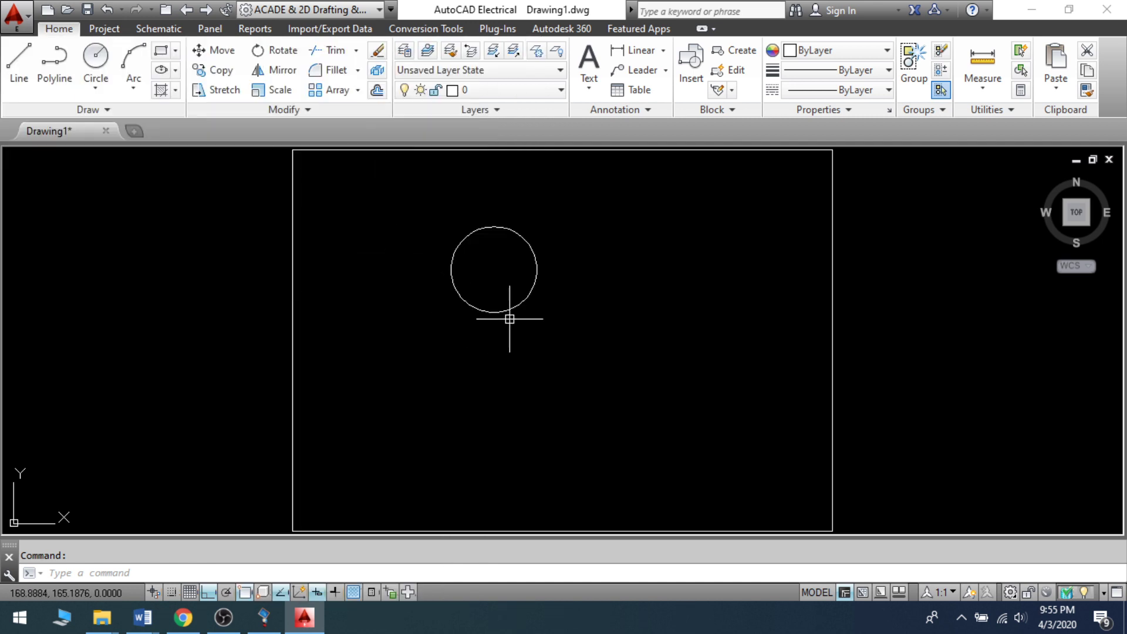
# Make Layer1 current and draw a square rectangle enclosing the circle.
pyautogui.click(499, 92)
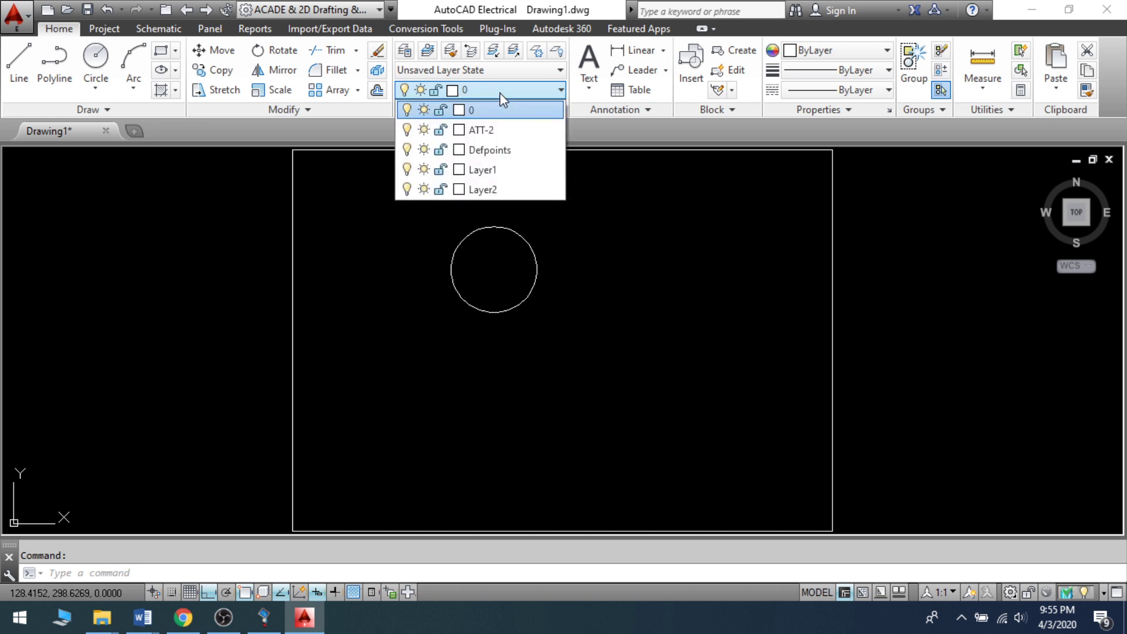
pyautogui.click(486, 171)
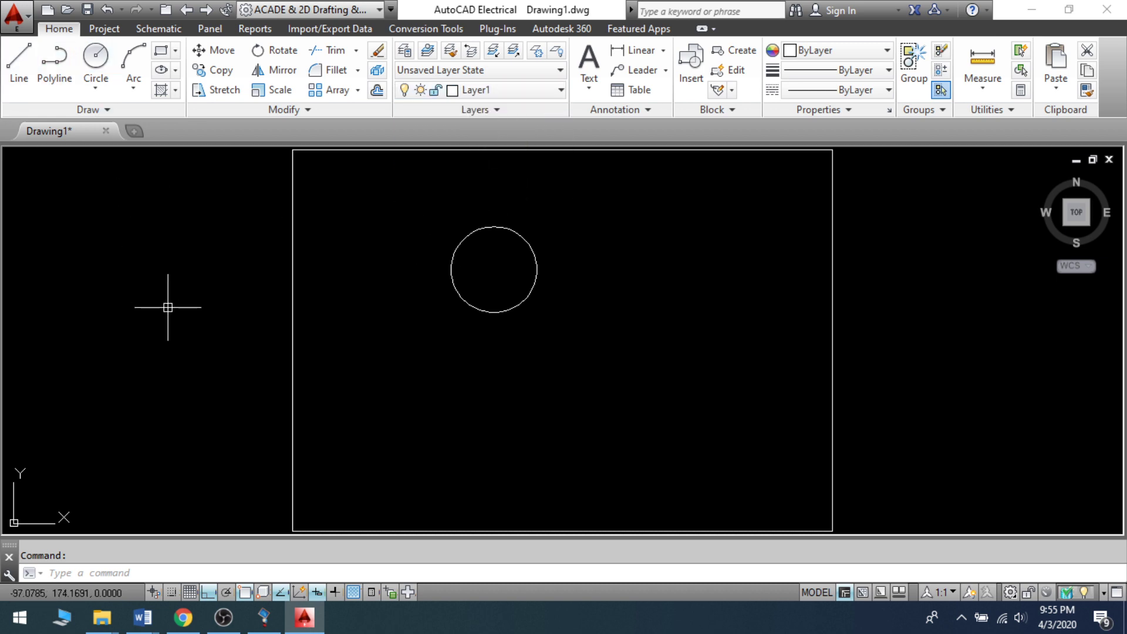
pyautogui.write('rec')
pyautogui.press('Return')
pyautogui.click(420, 192)
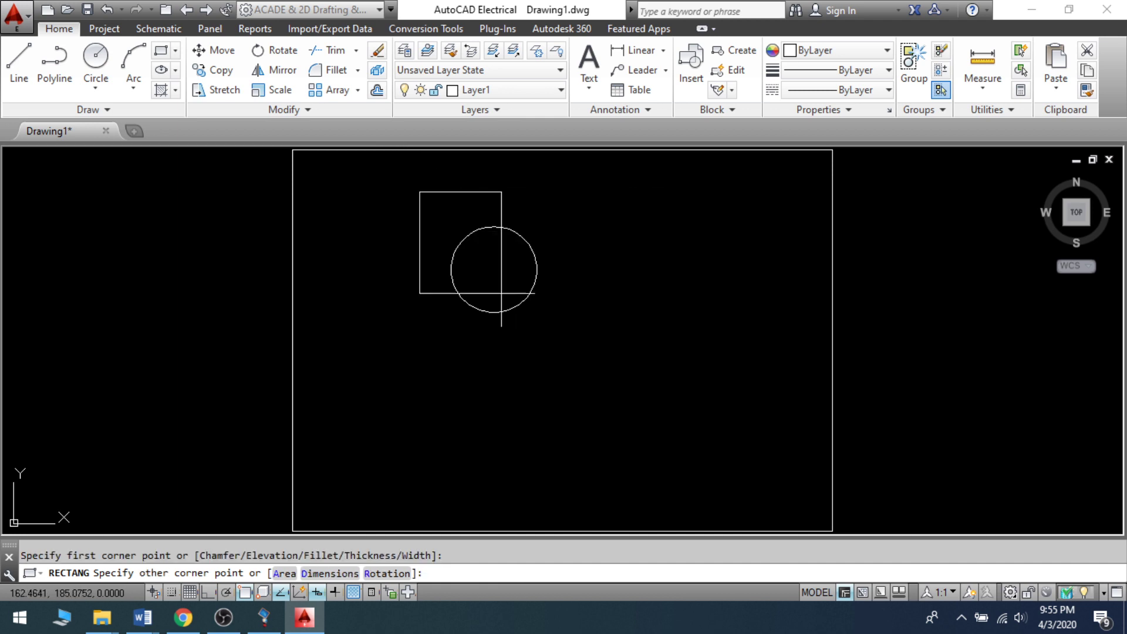
pyautogui.click(573, 343)
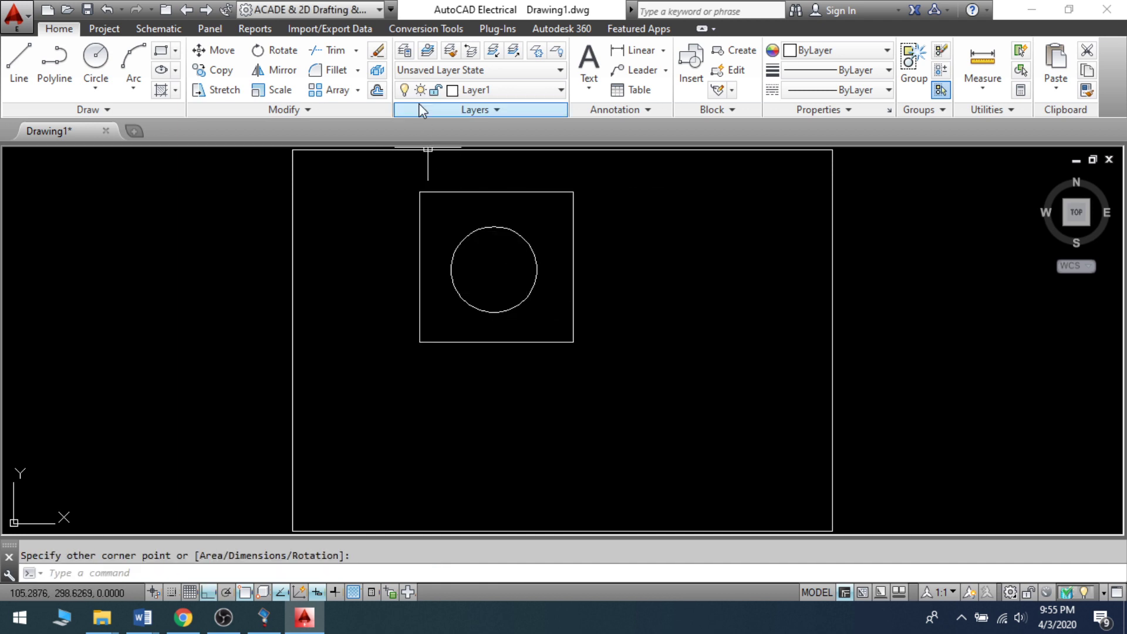
# On Layer2, draw a 12-sided inscribed polygon centred on the circle, reaching the square's corner.
pyautogui.click(464, 90)
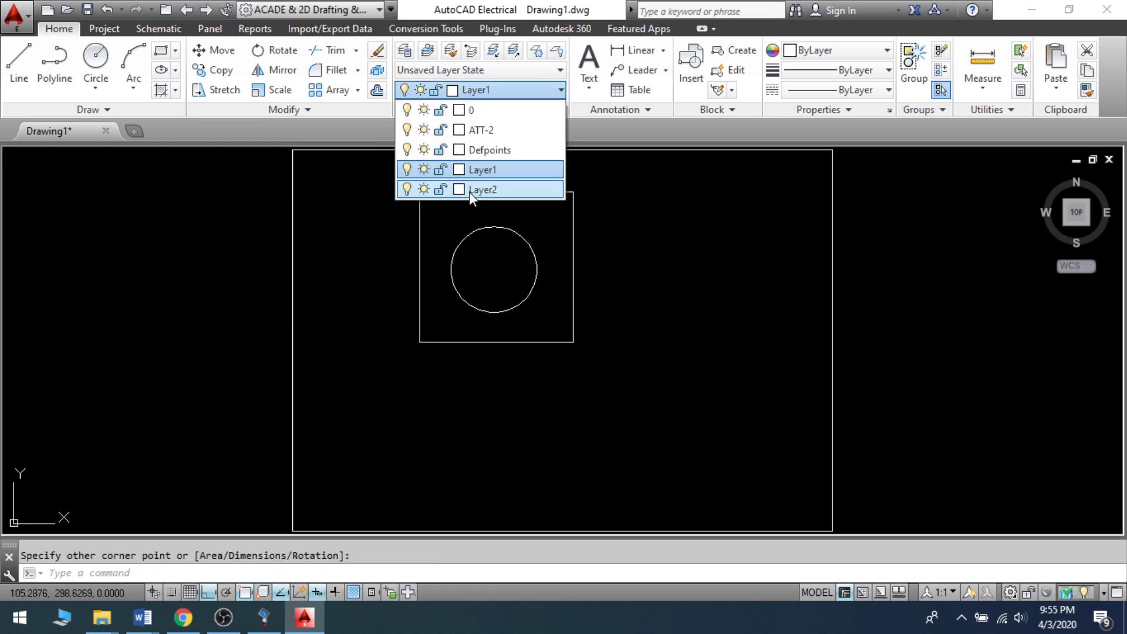
pyautogui.click(470, 191)
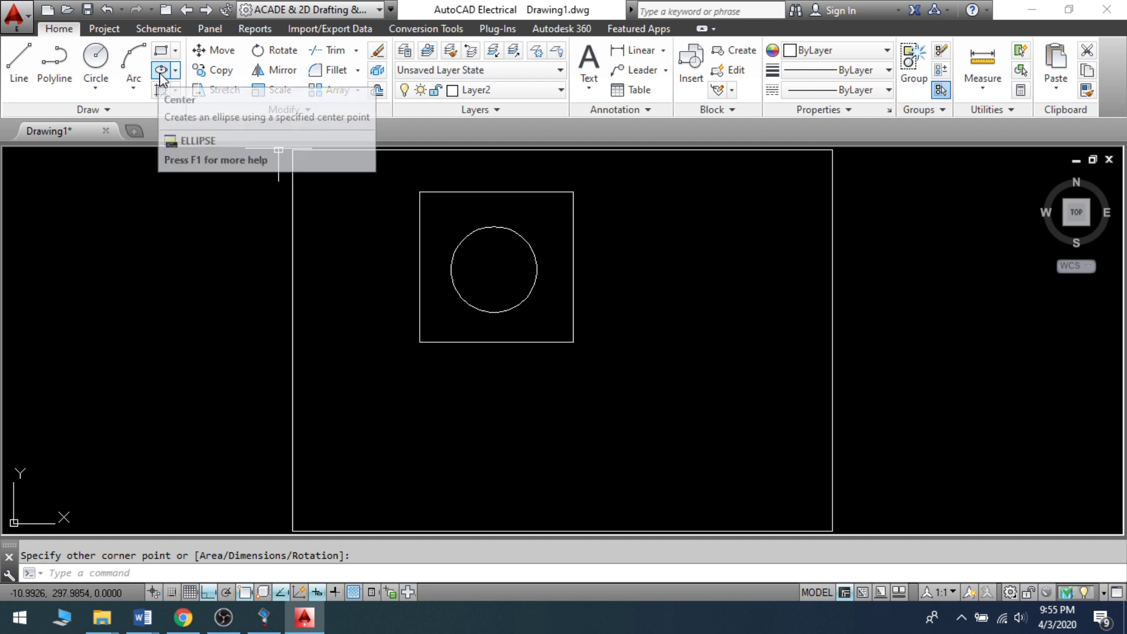
pyautogui.write('pol')
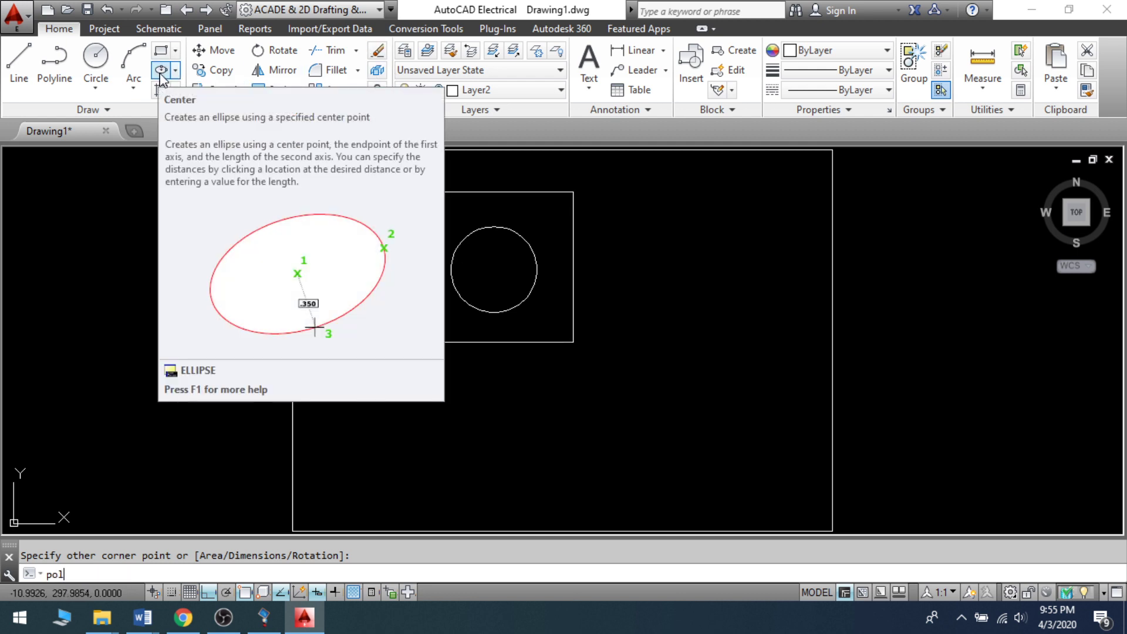
pyautogui.press('Return')
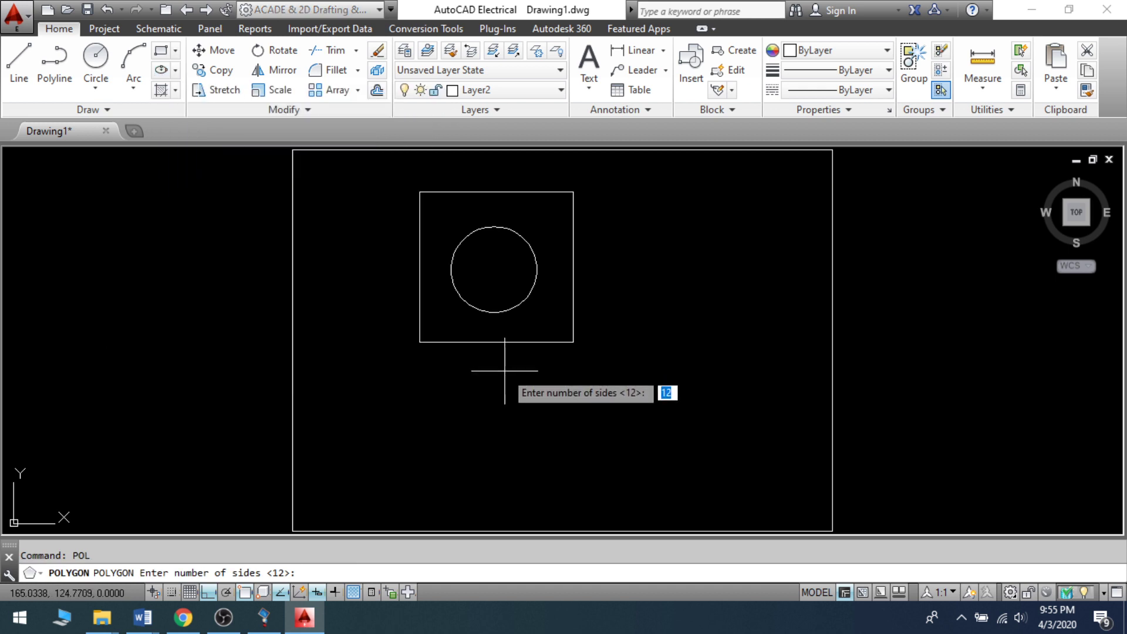
pyautogui.press('Return')
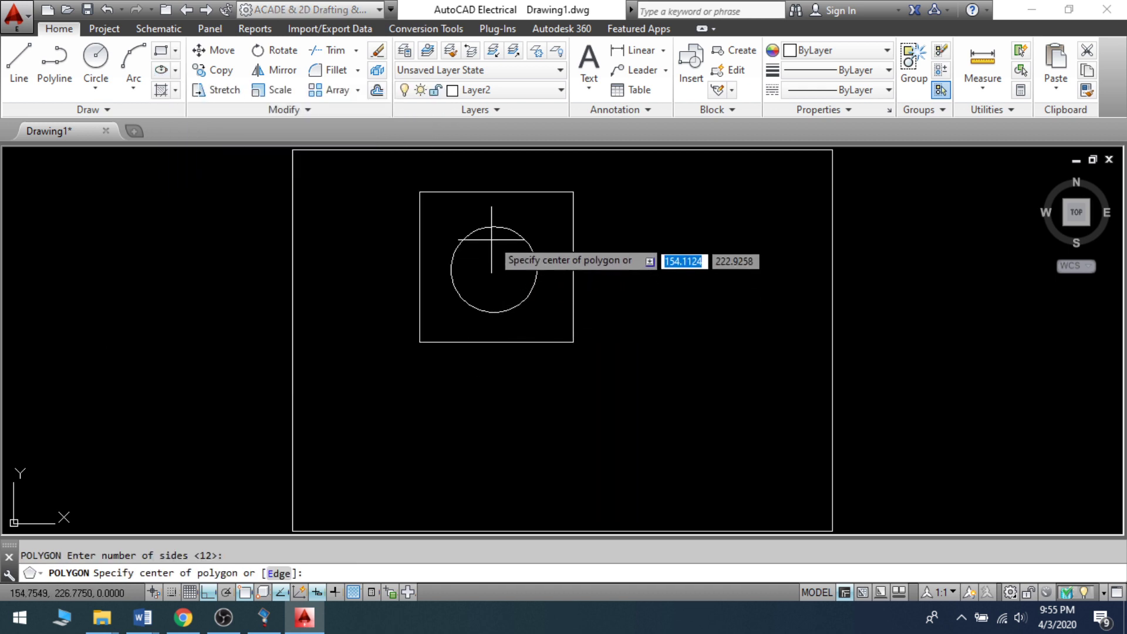
pyautogui.click(493, 269)
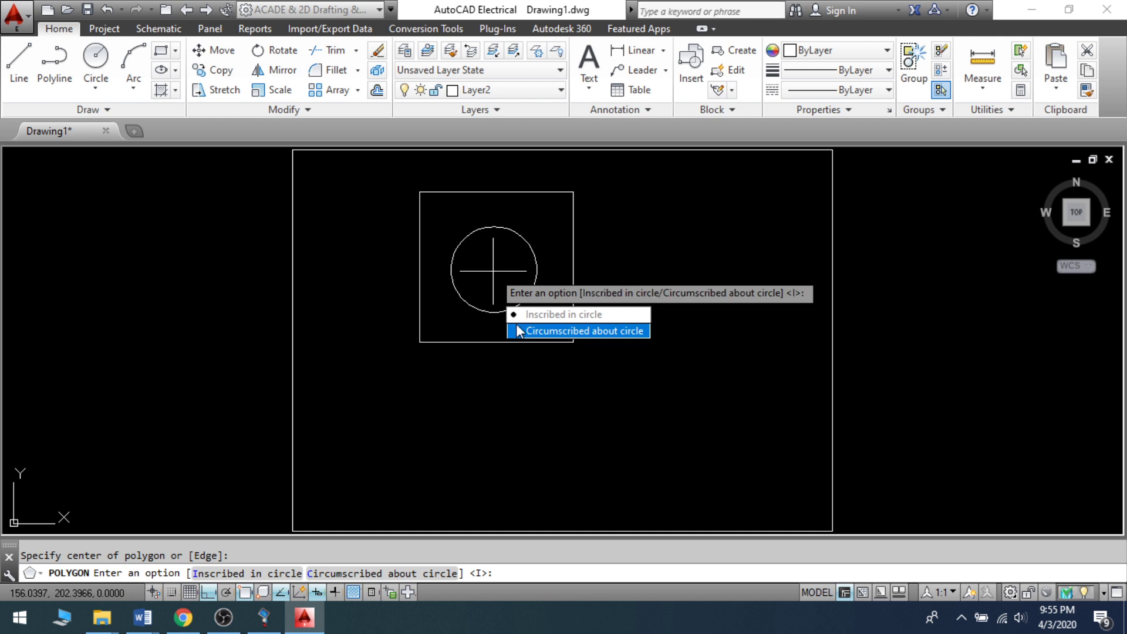
pyautogui.click(519, 315)
pyautogui.click(574, 342)
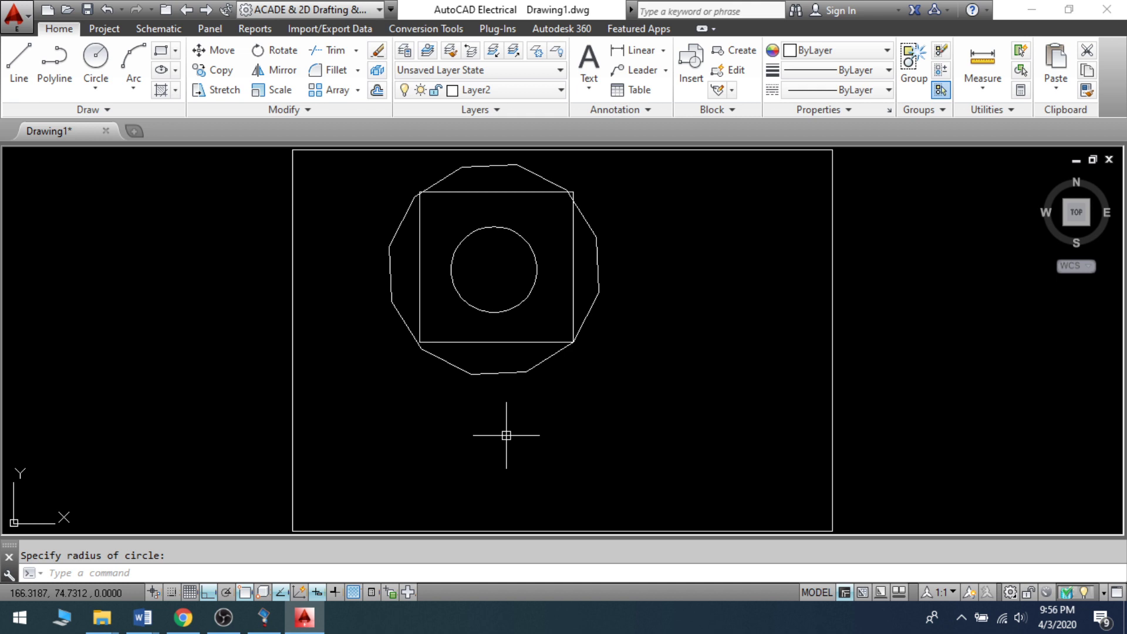
pyautogui.scroll(-2, 506, 425)
pyautogui.scroll(2, 500, 375)
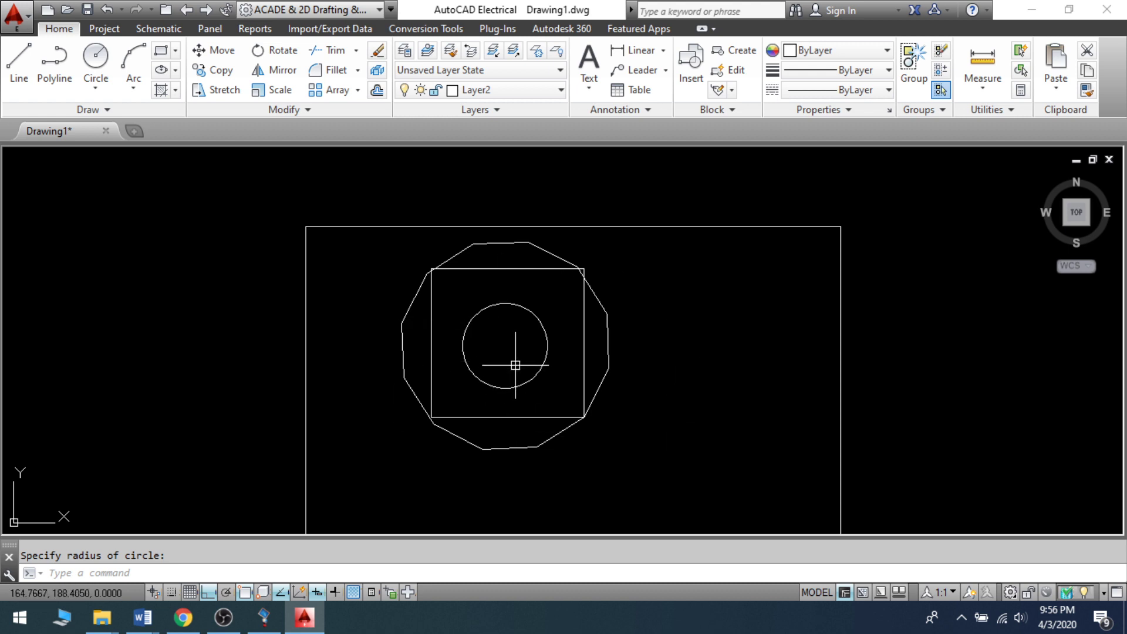
# Turn Layer2, Layer1 and layer 0 off, then back on.
pyautogui.click(517, 93)
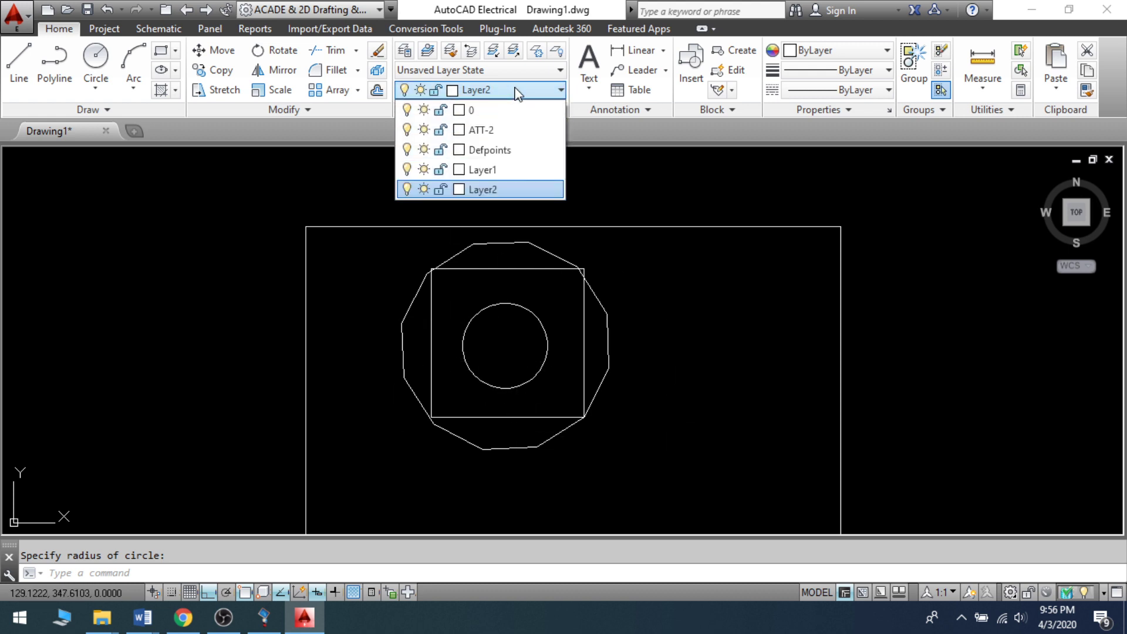
pyautogui.click(406, 190)
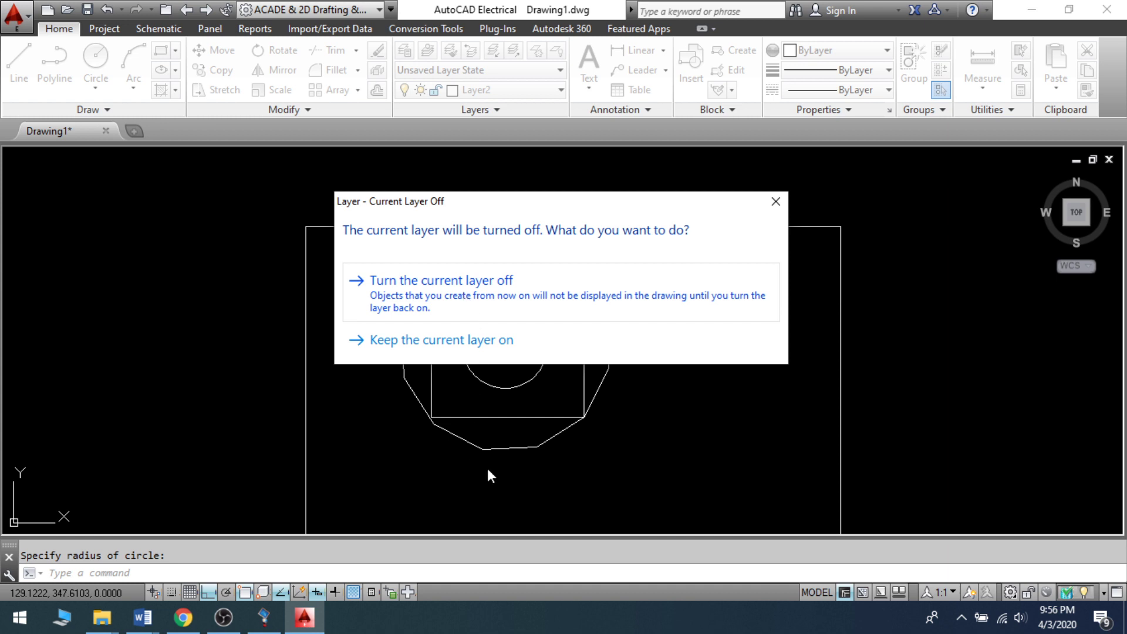
pyautogui.click(477, 301)
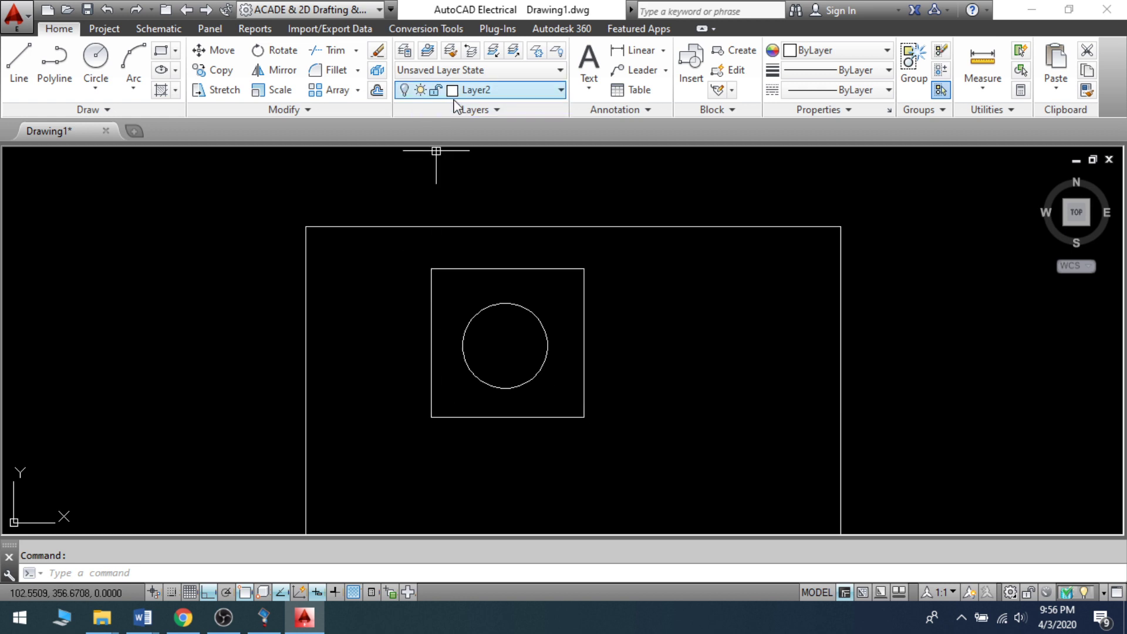
pyautogui.click(437, 90)
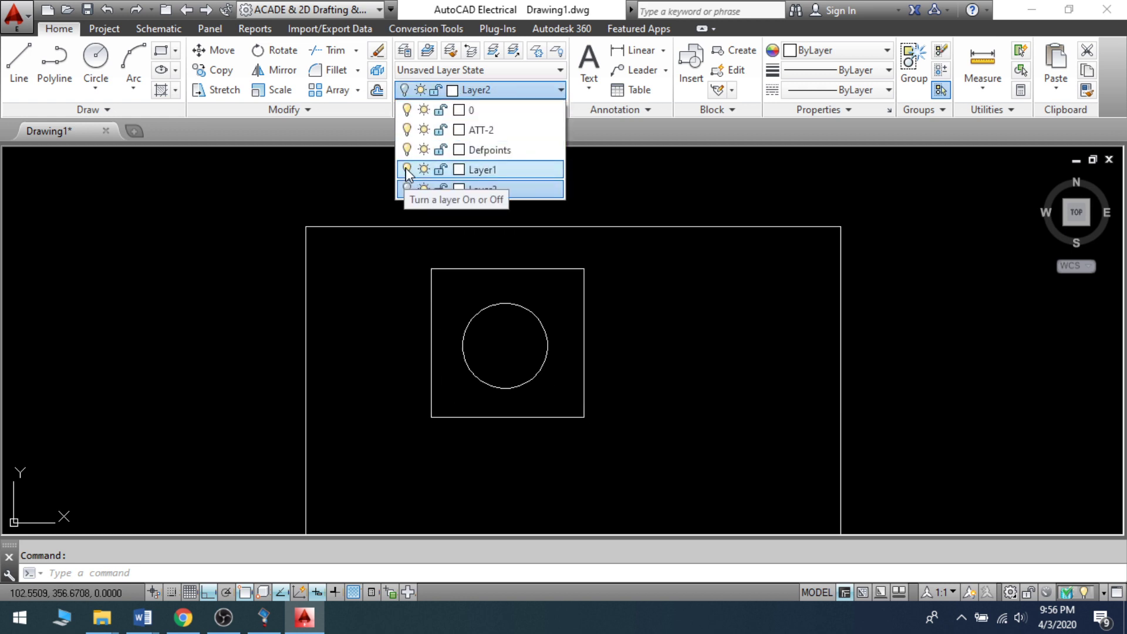
pyautogui.click(407, 171)
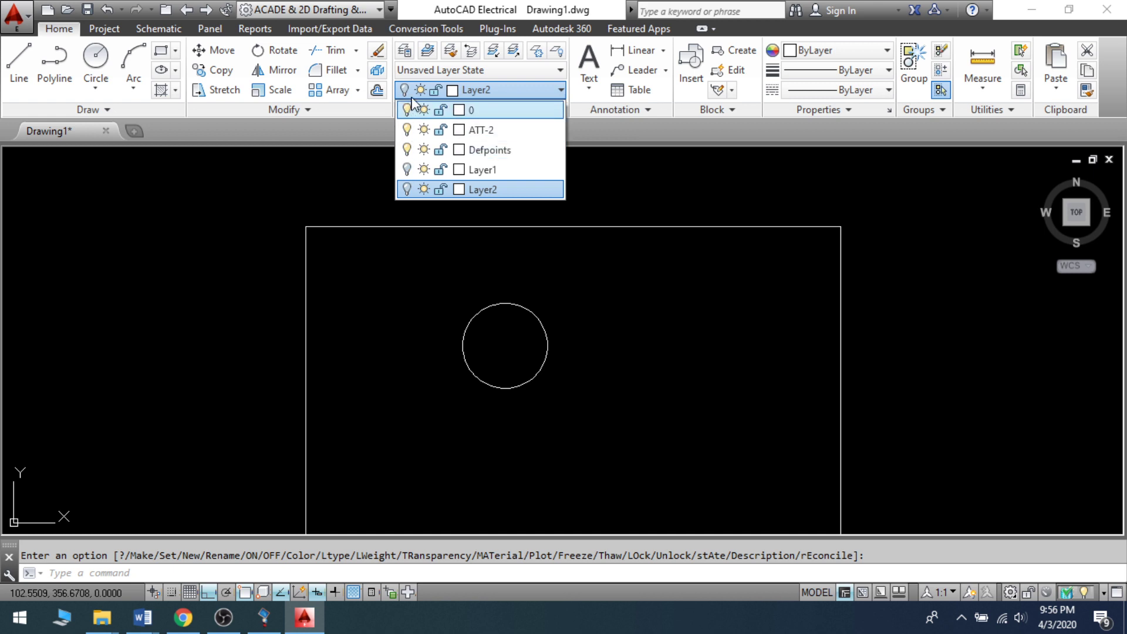
pyautogui.click(407, 110)
pyautogui.click(406, 111)
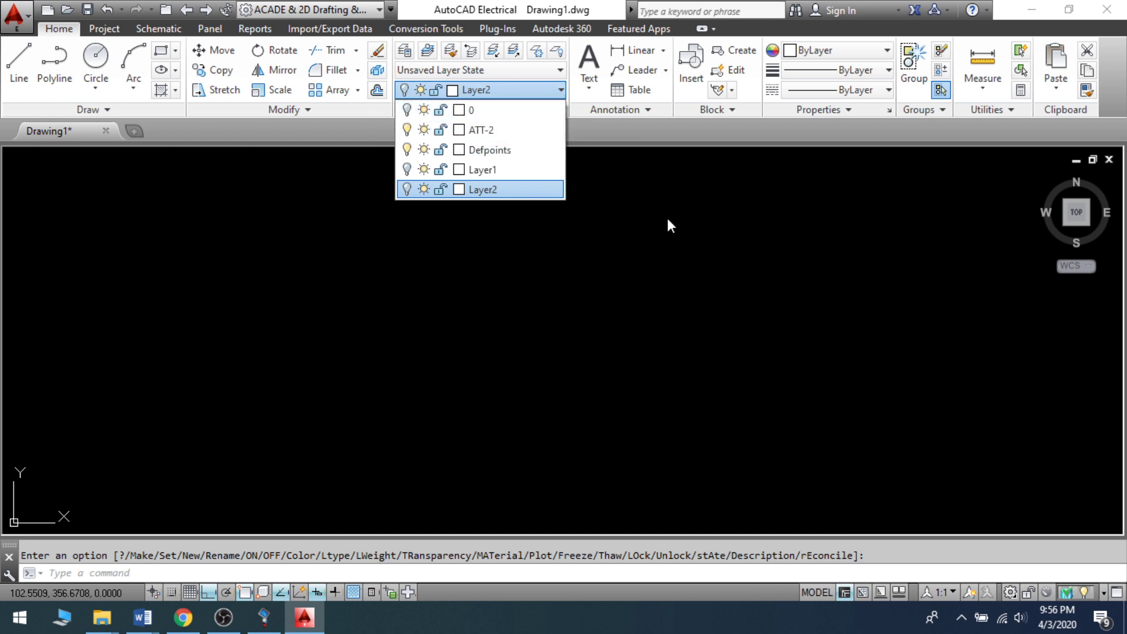
pyautogui.click(406, 110)
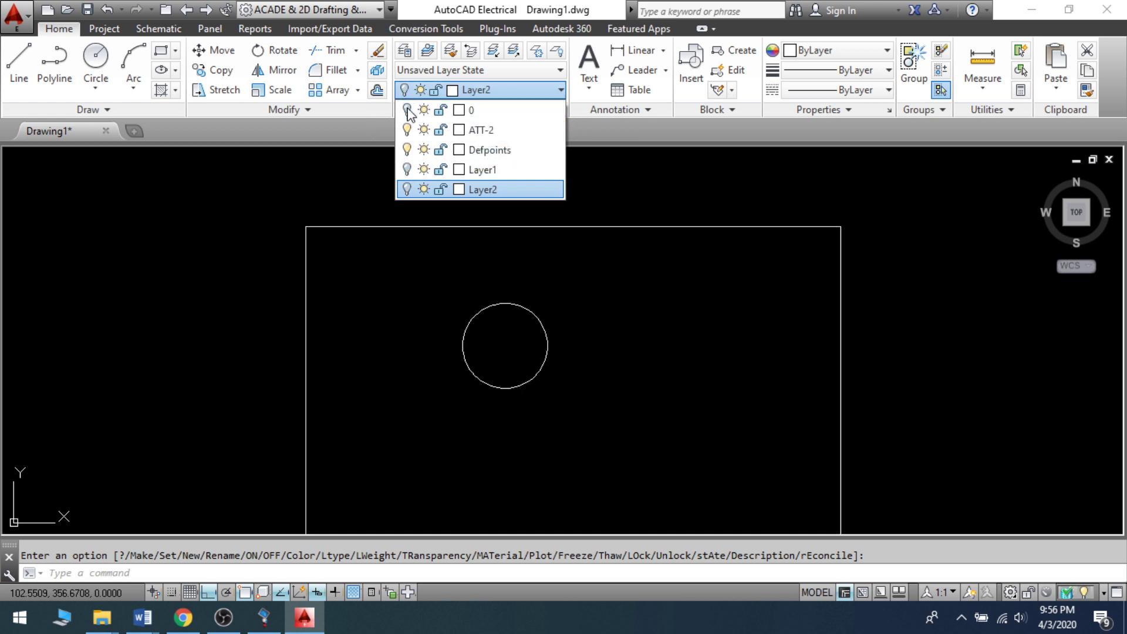
pyautogui.click(407, 169)
pyautogui.click(406, 189)
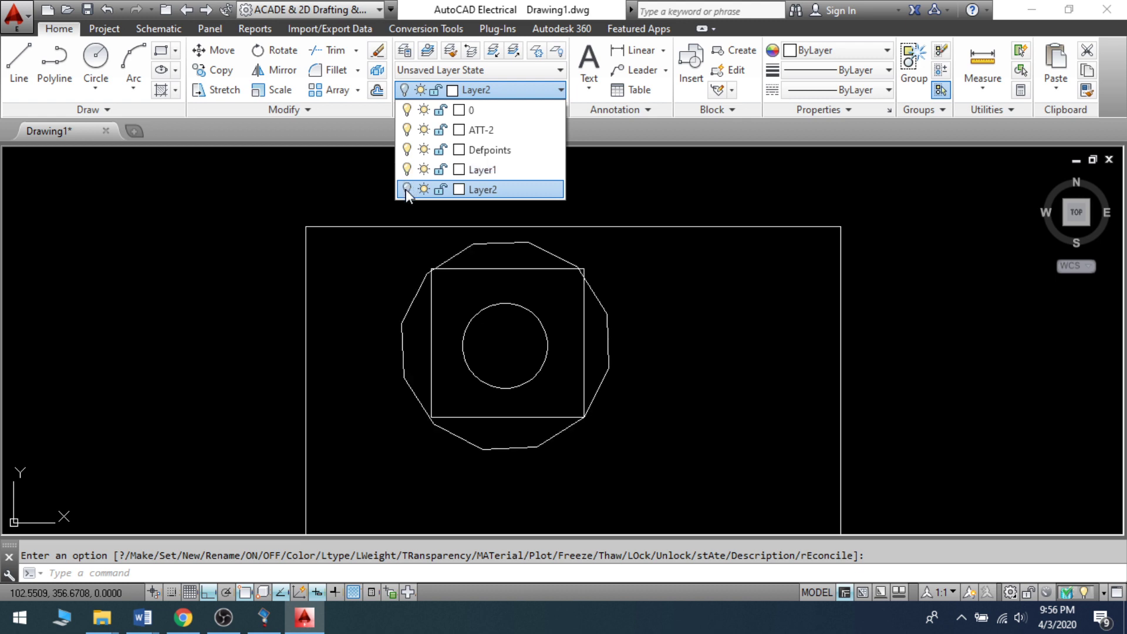
# Zoom to the drawing extents and open the Plot dialog with Ctrl+P.
pyautogui.click(385, 271)
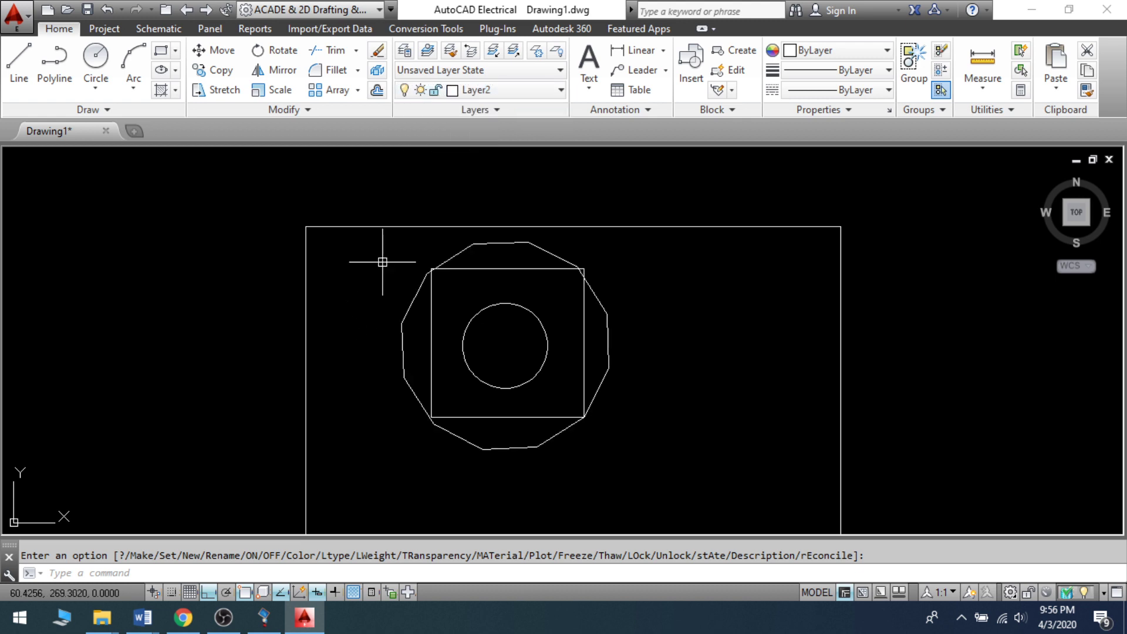
pyautogui.middleClick(356, 280)
pyautogui.middleClick(356, 281)
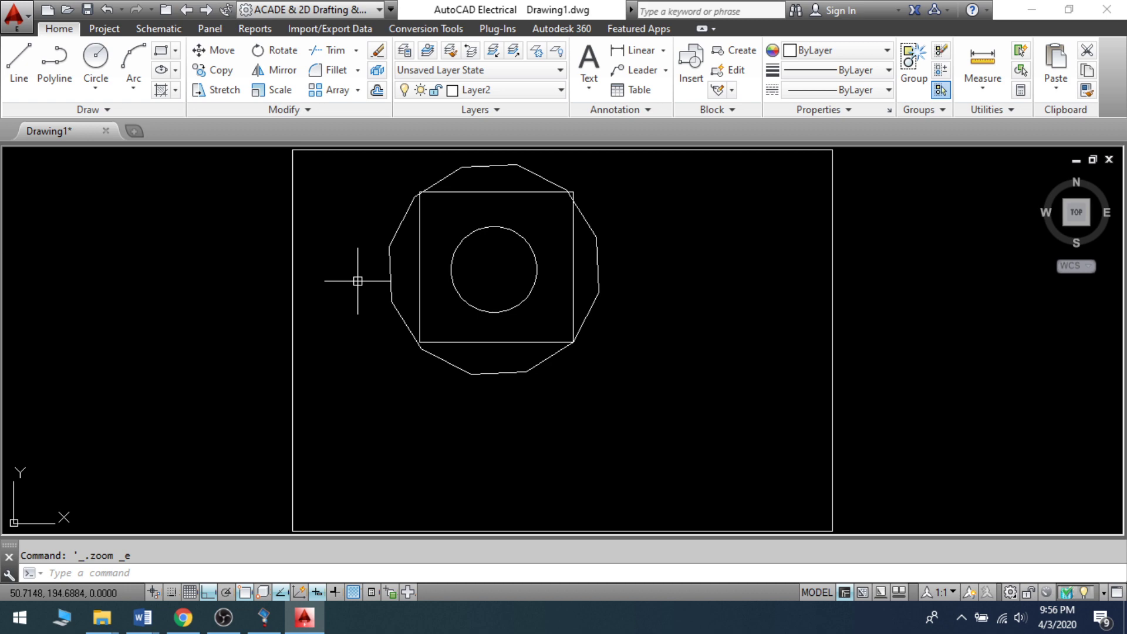
pyautogui.hotkey('ctrl', 'p')
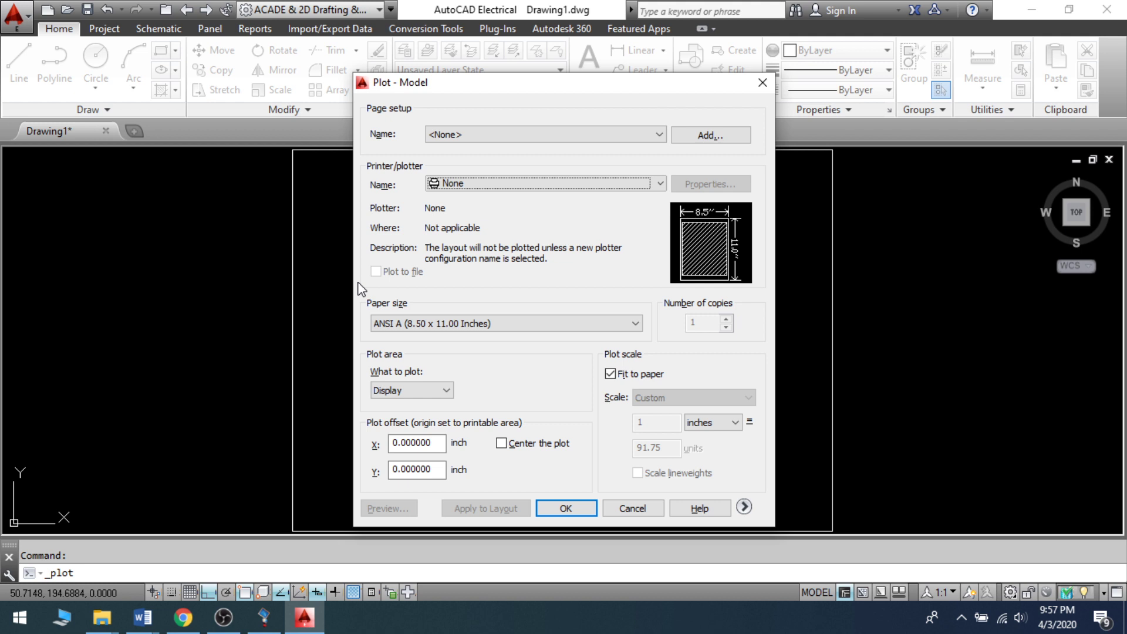
pyautogui.click(505, 184)
pyautogui.scroll(-3, 514, 226)
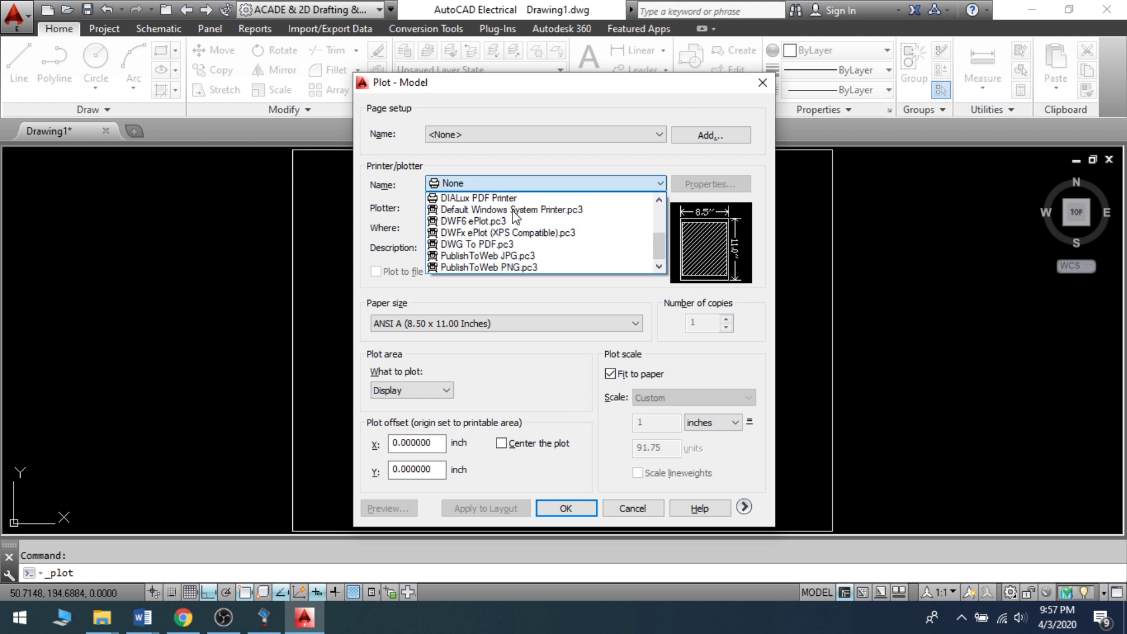
pyautogui.scroll(3, 514, 226)
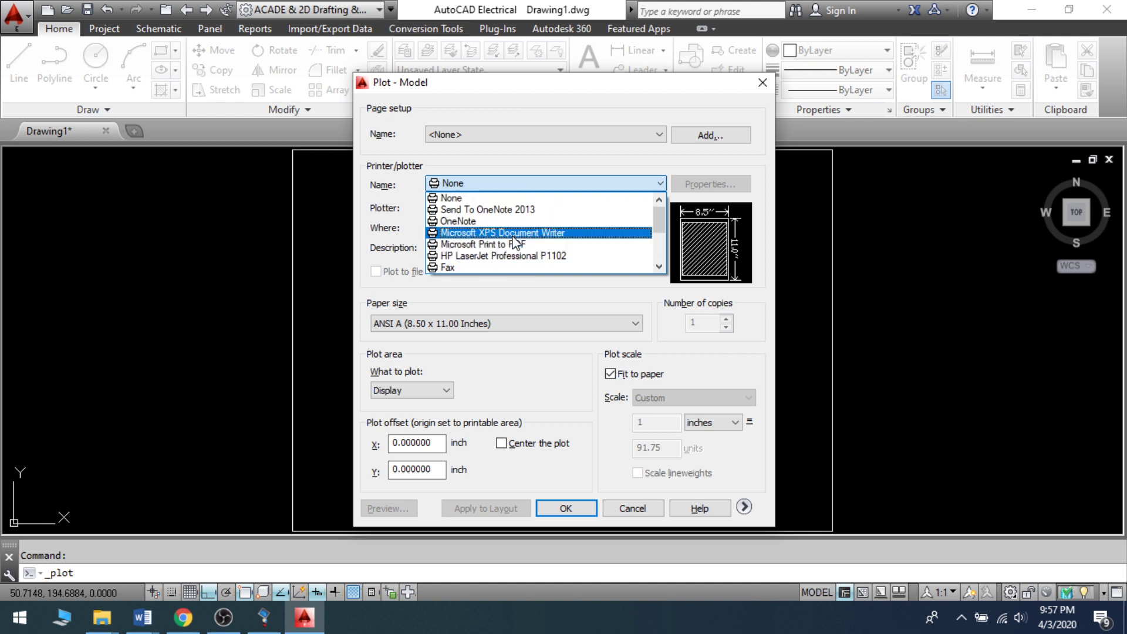
pyautogui.click(538, 258)
pyautogui.click(482, 324)
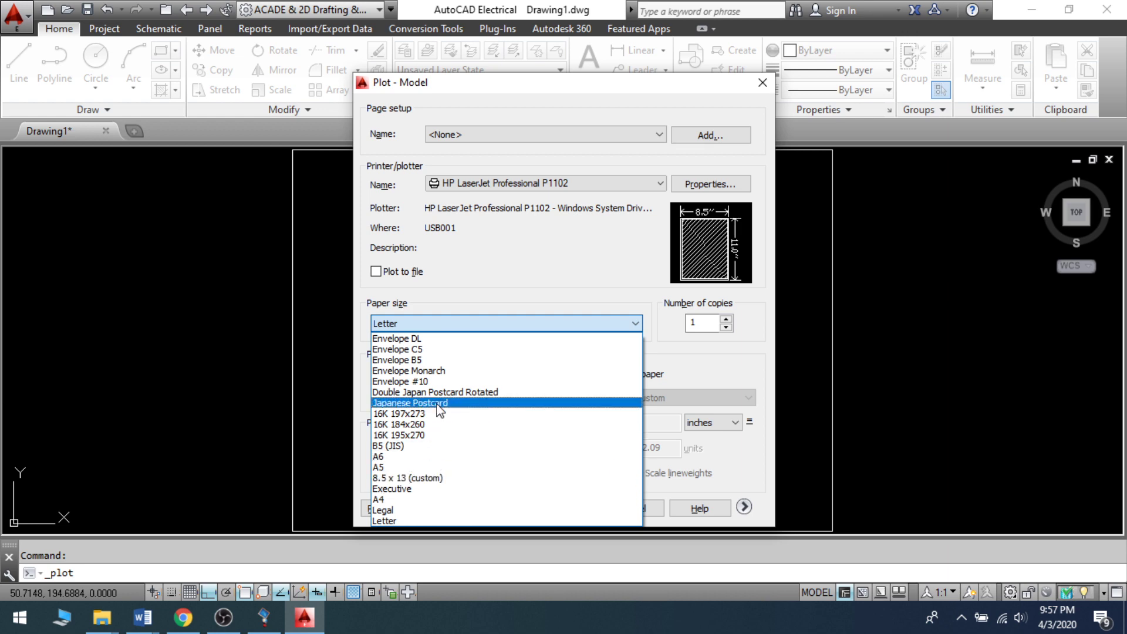
pyautogui.click(441, 500)
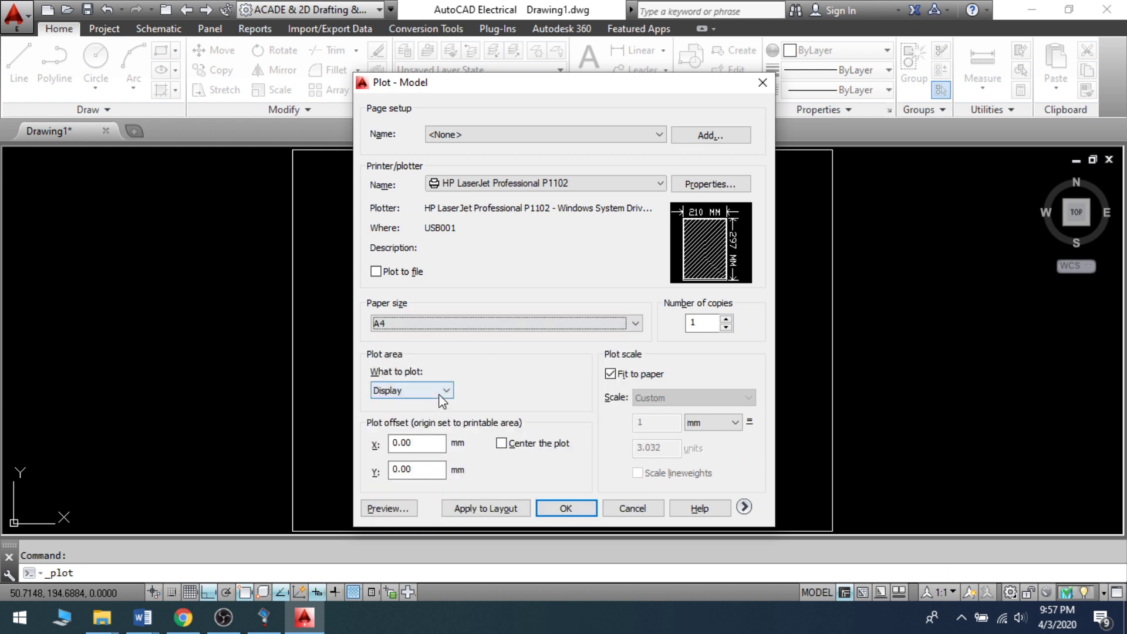
pyautogui.moveTo(503, 84)
pyautogui.mouseDown()
pyautogui.moveTo(859, 110)
pyautogui.moveTo(816, 87)
pyautogui.moveTo(807, 68)
pyautogui.mouseUp()
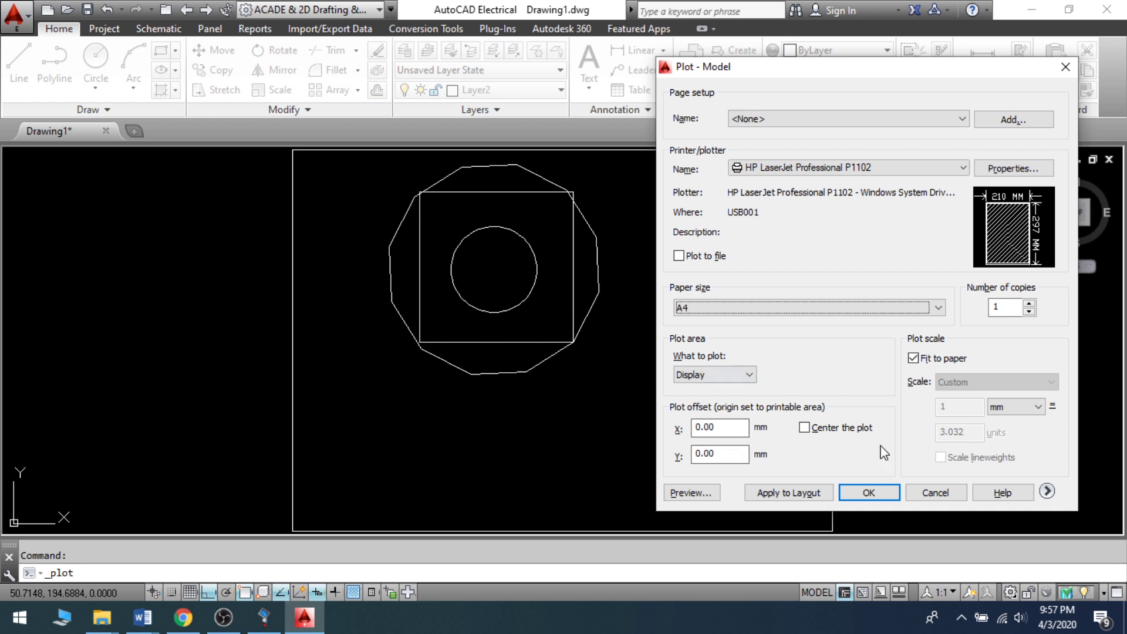
pyautogui.click(724, 377)
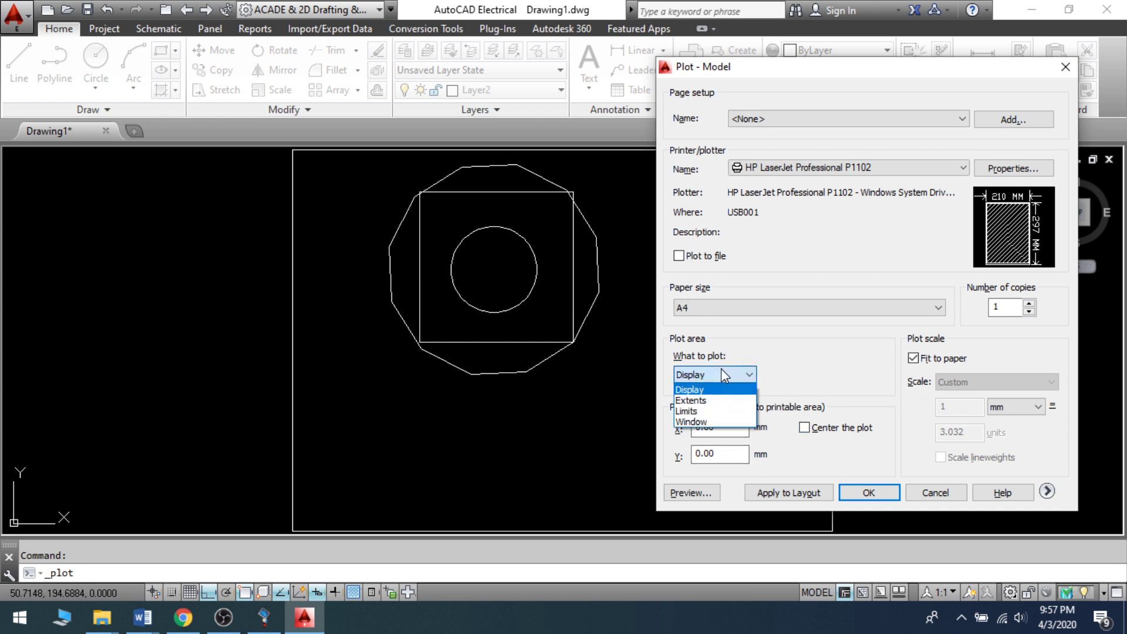
pyautogui.click(726, 376)
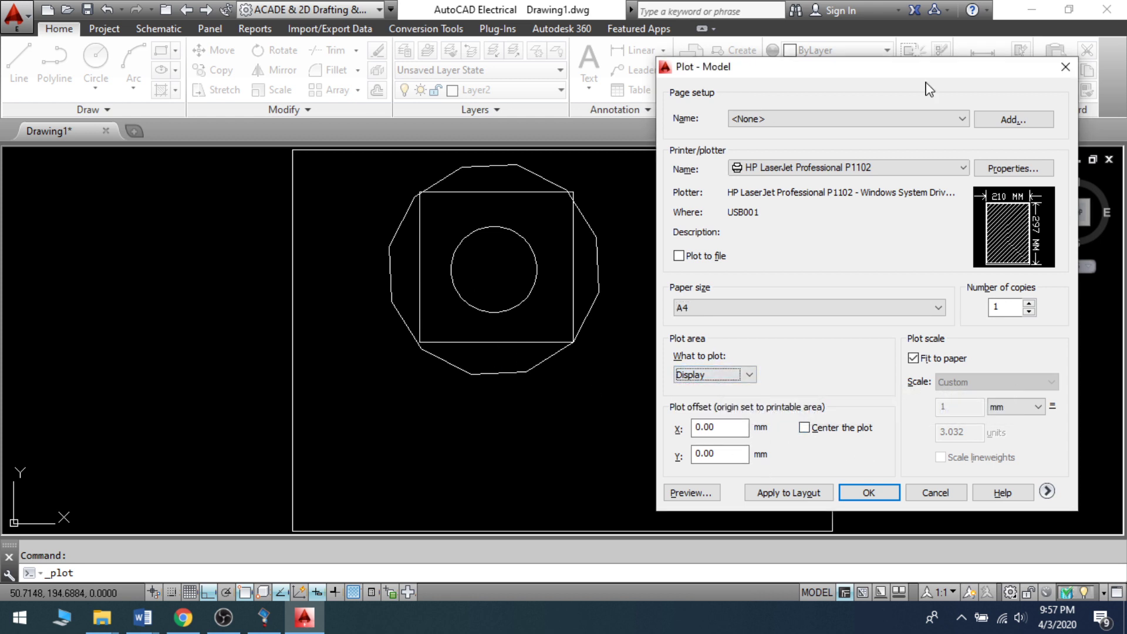
pyautogui.click(1066, 66)
pyautogui.scroll(2, 562, 261)
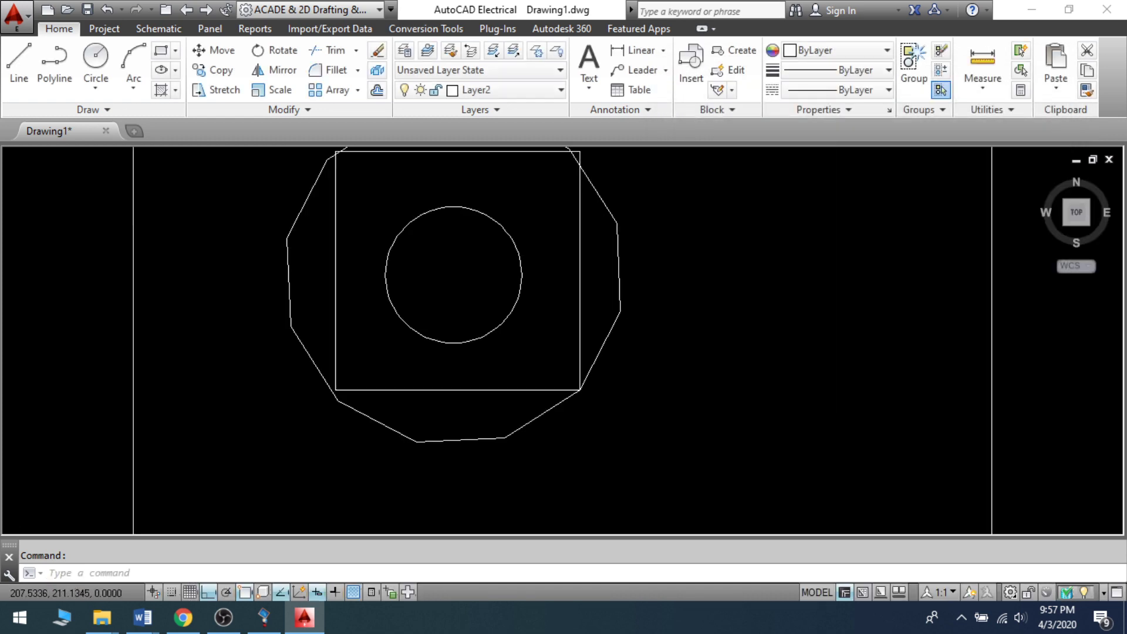
pyautogui.scroll(4, 561, 260)
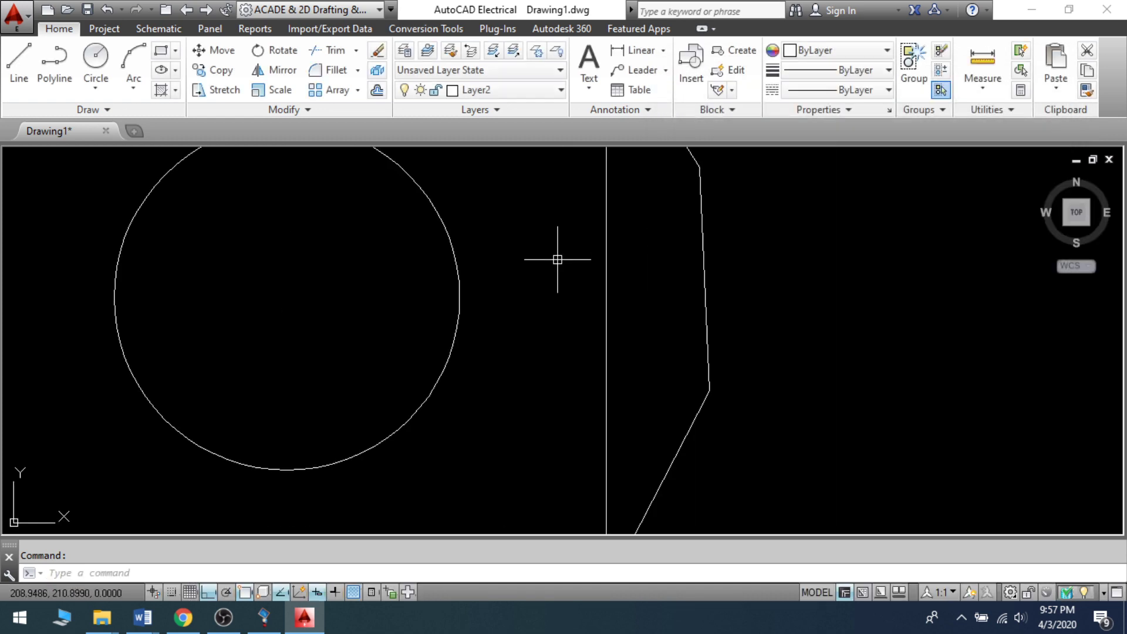
# Set the plot to the HP LaserJet P1102 printer on A4, centred, and preview it.
pyautogui.hotkey('ctrl', 'p')
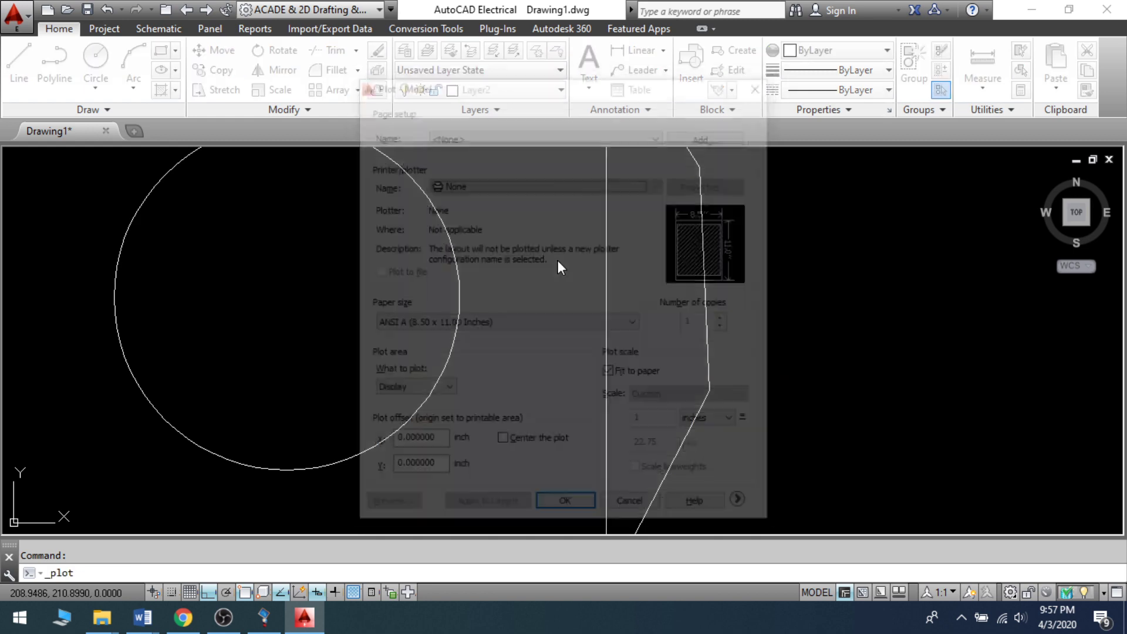
pyautogui.click(458, 324)
pyautogui.click(501, 390)
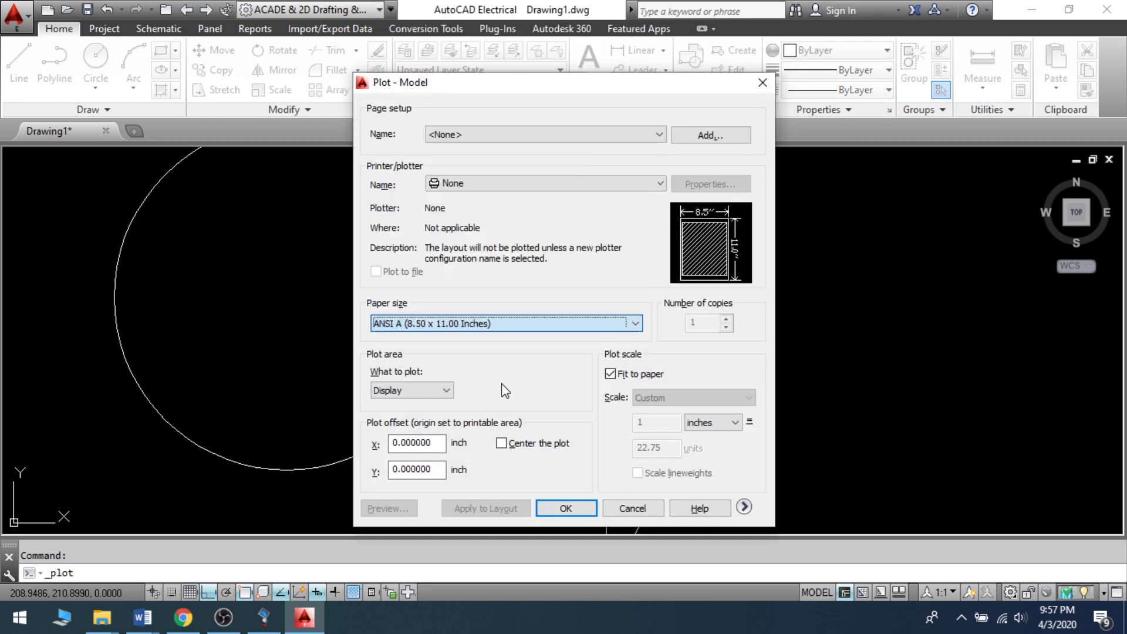
pyautogui.click(526, 182)
pyautogui.click(499, 256)
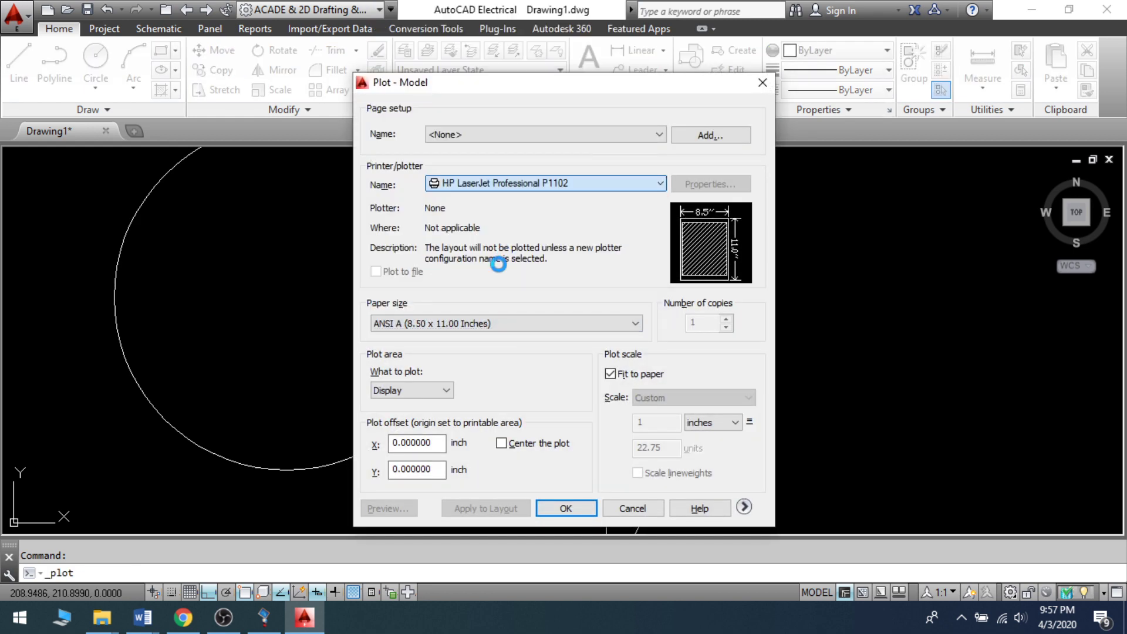
pyautogui.click(451, 323)
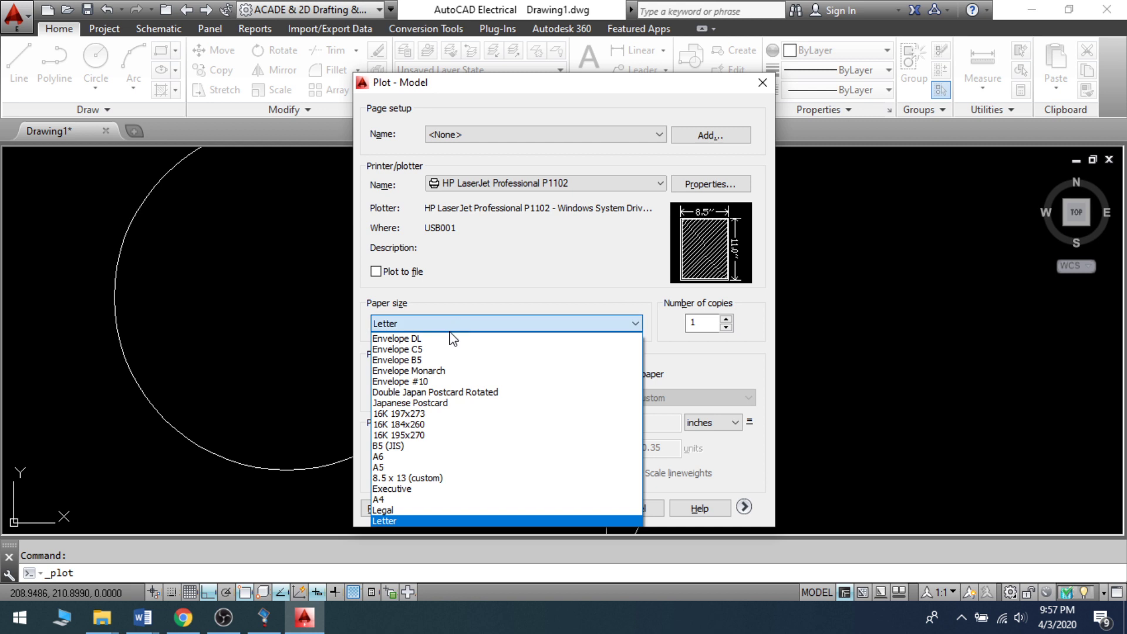
pyautogui.click(401, 499)
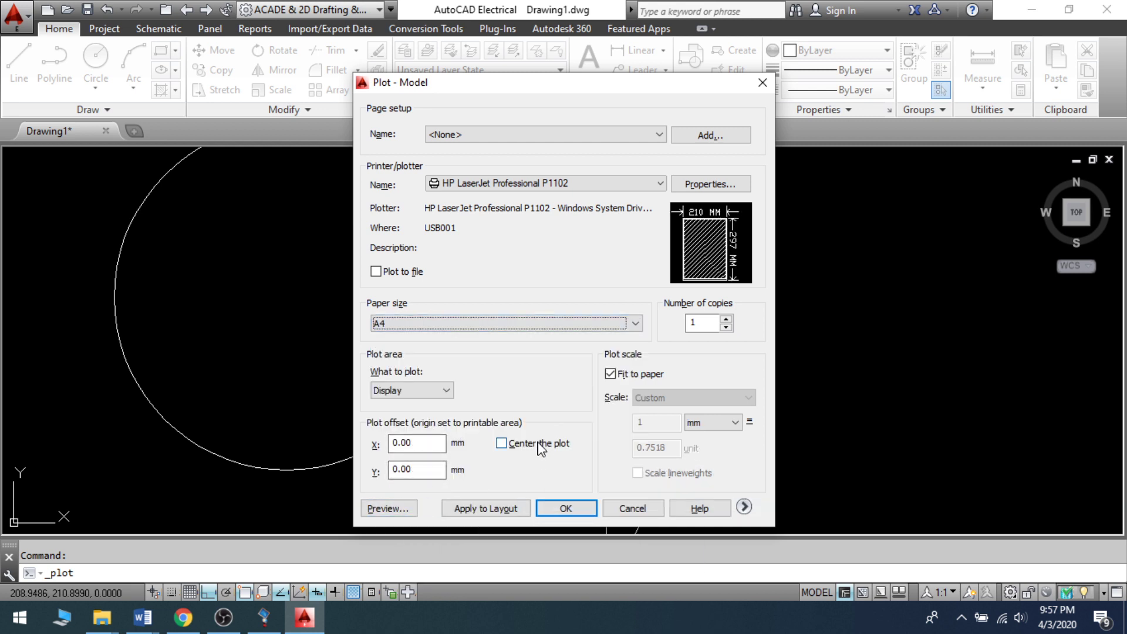
pyautogui.click(502, 444)
pyautogui.click(392, 512)
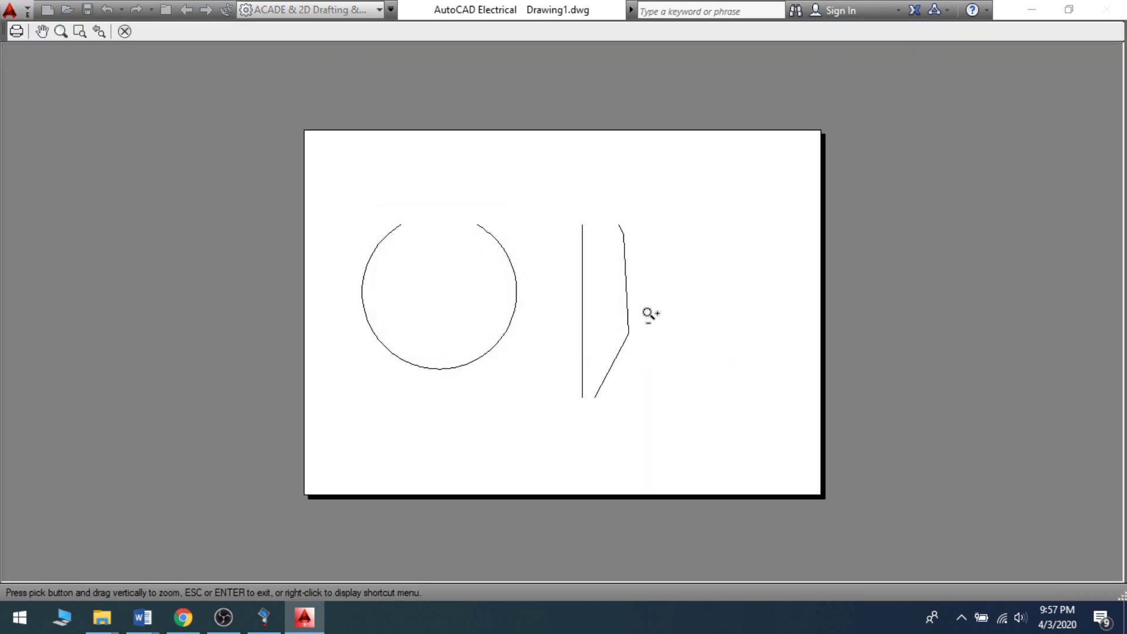
pyautogui.press('Escape')
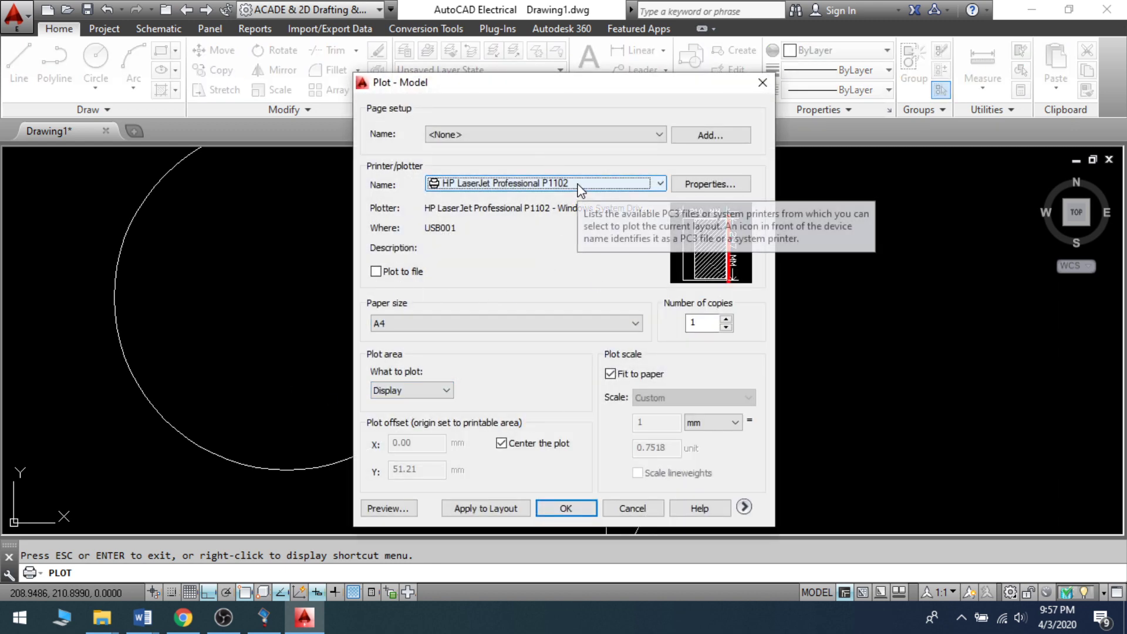
# Change What to plot to Extents and preview the result.
pyautogui.click(444, 391)
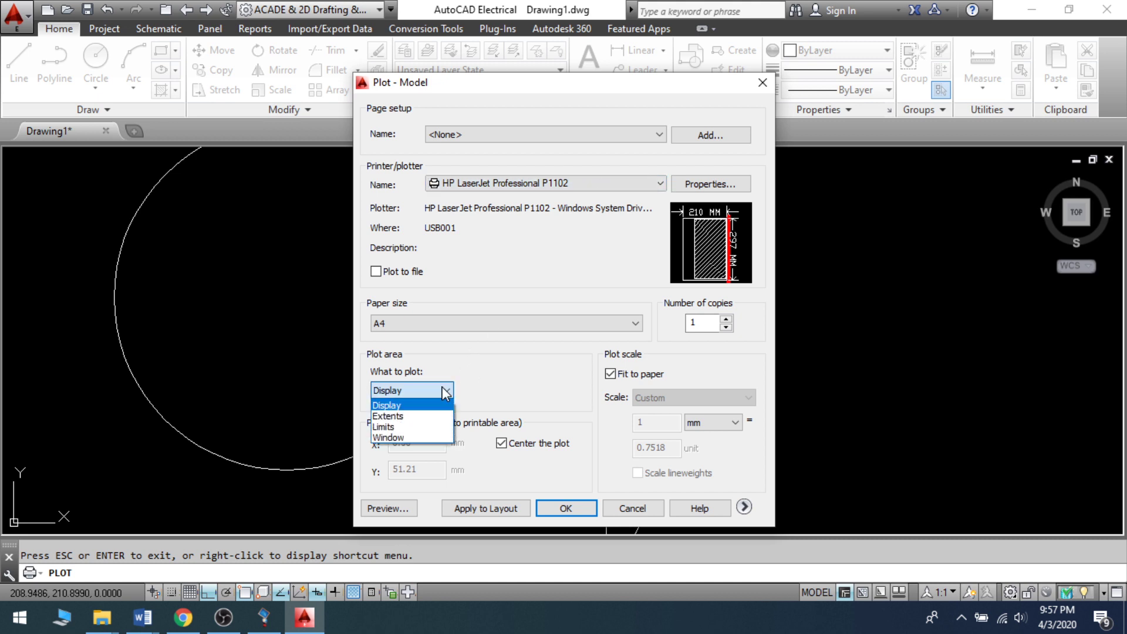
pyautogui.click(414, 417)
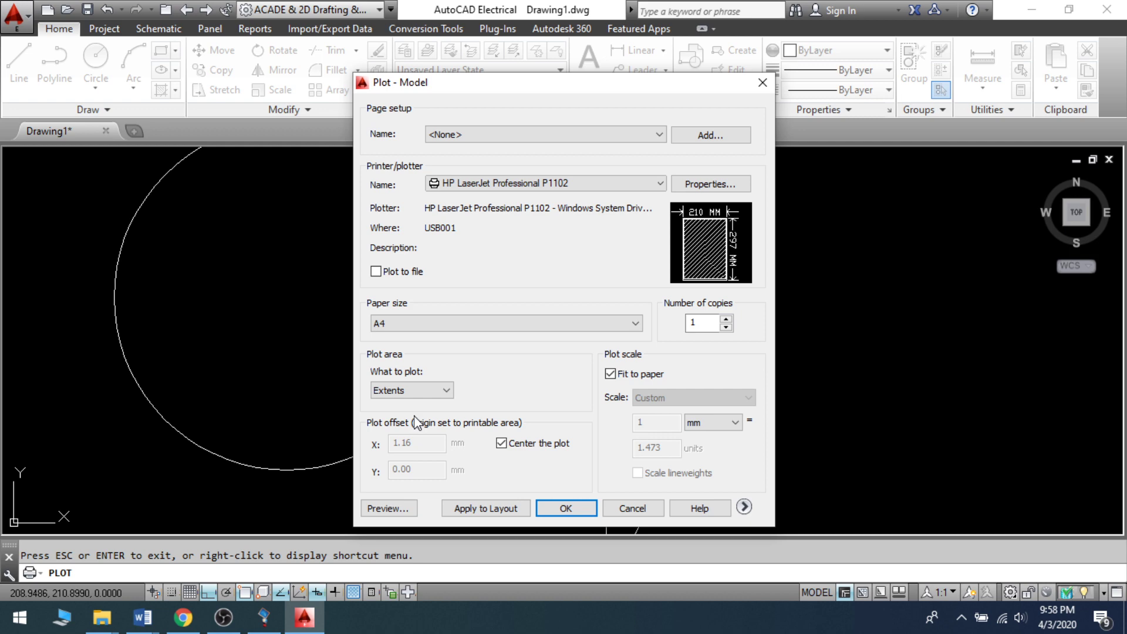
pyautogui.click(390, 509)
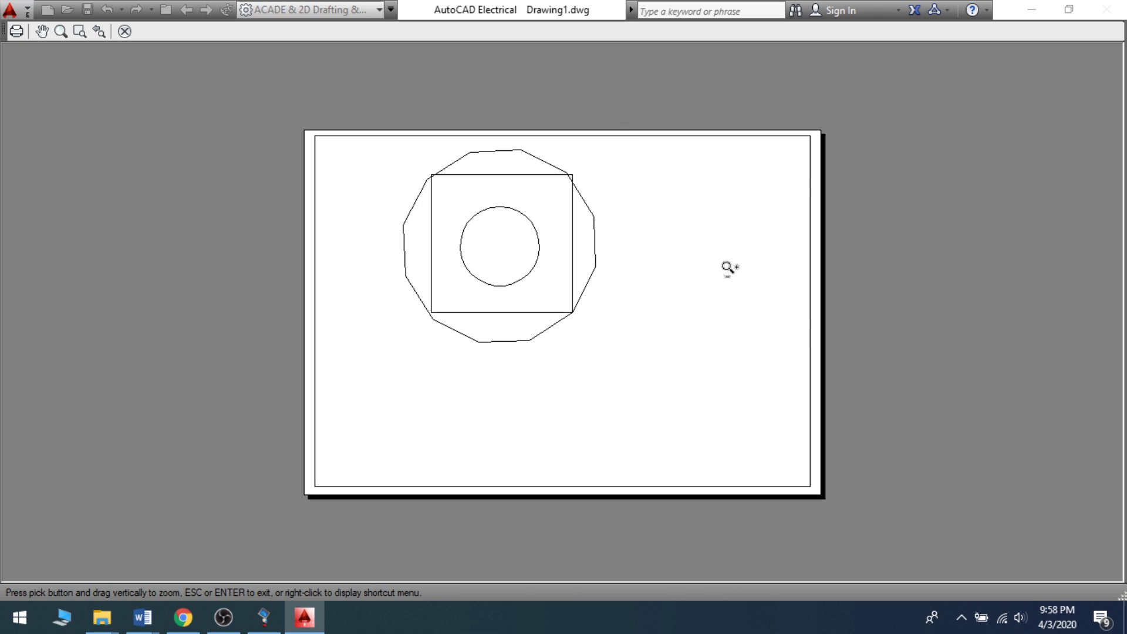
pyautogui.press('Escape')
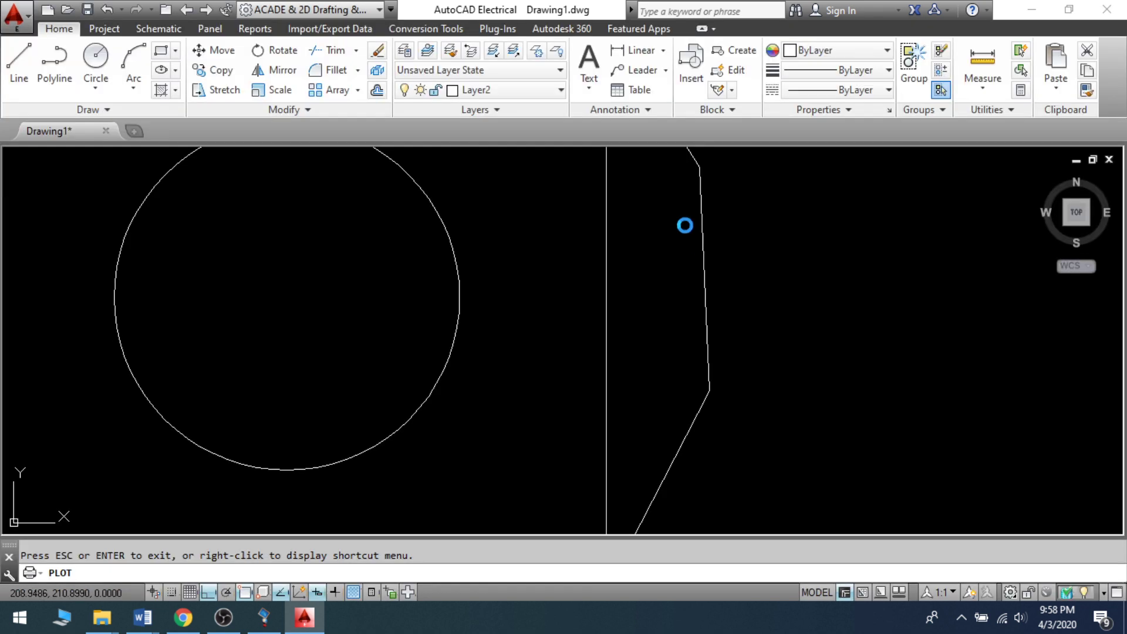
# Plot a Window from the square's top-left to bottom-right corner and preview it.
pyautogui.click(434, 391)
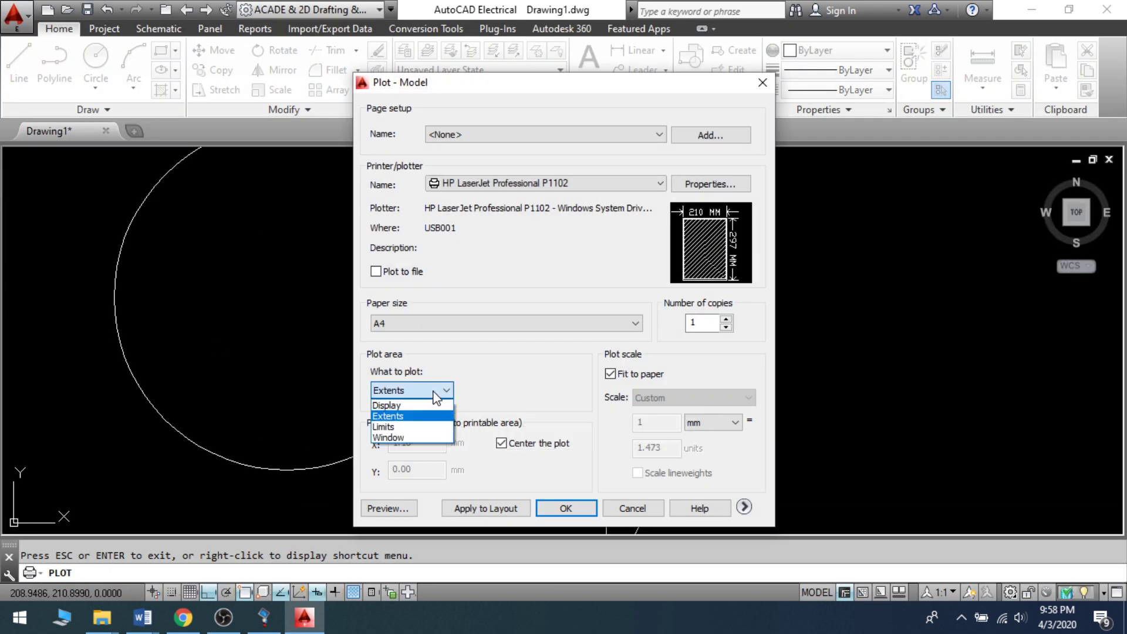
pyautogui.click(409, 438)
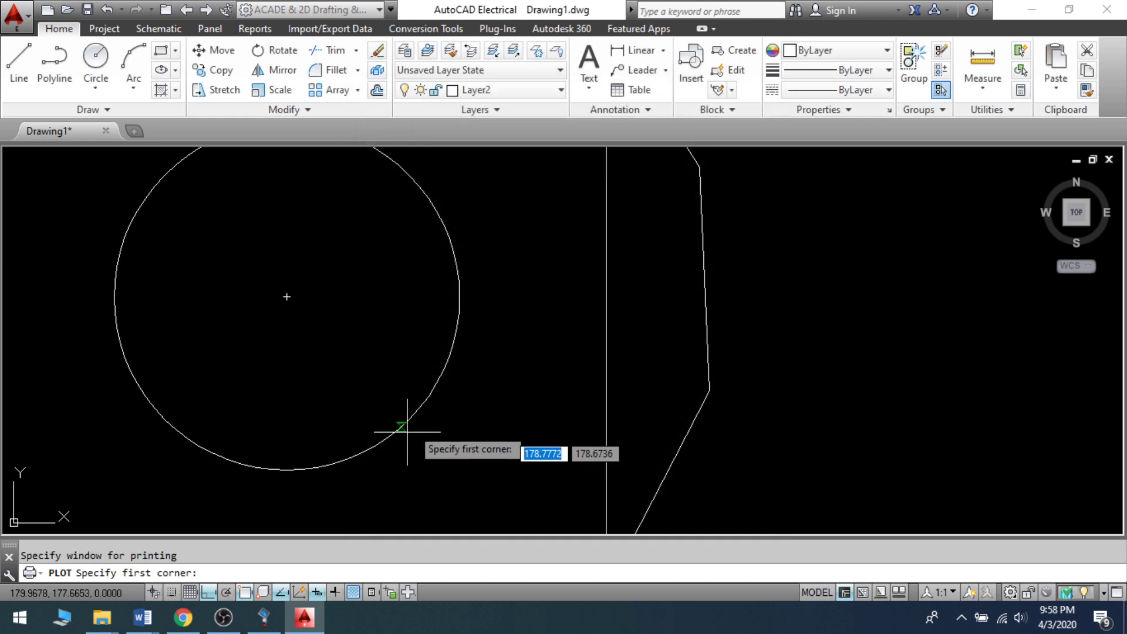
pyautogui.scroll(-3, 589, 362)
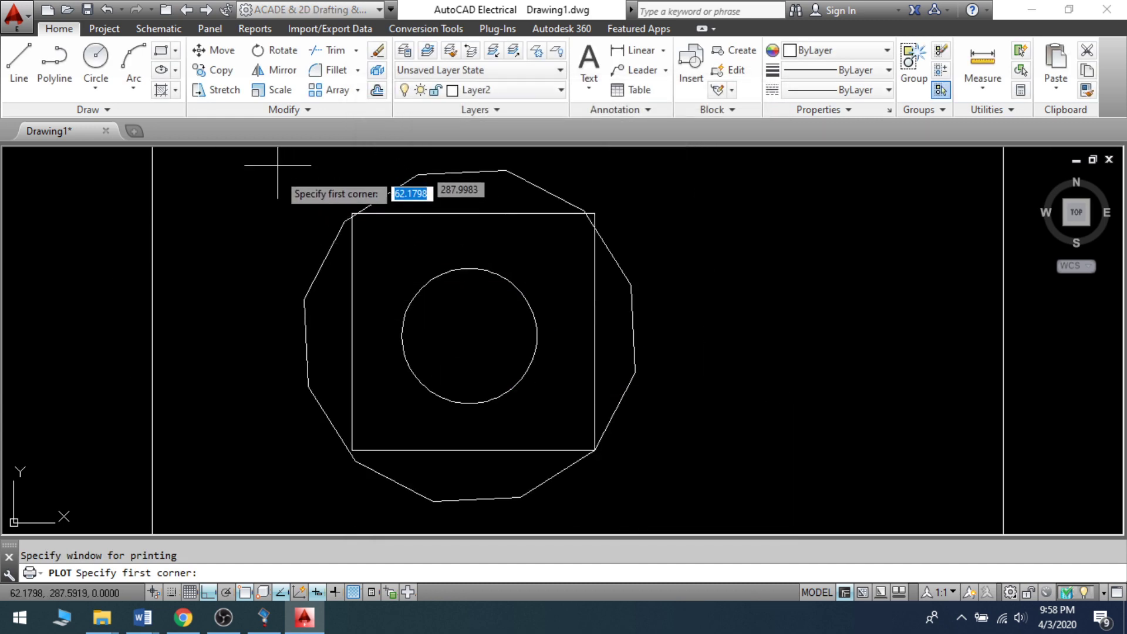
pyautogui.scroll(4, 345, 216)
pyautogui.click(351, 213)
pyautogui.scroll(-4, 346, 205)
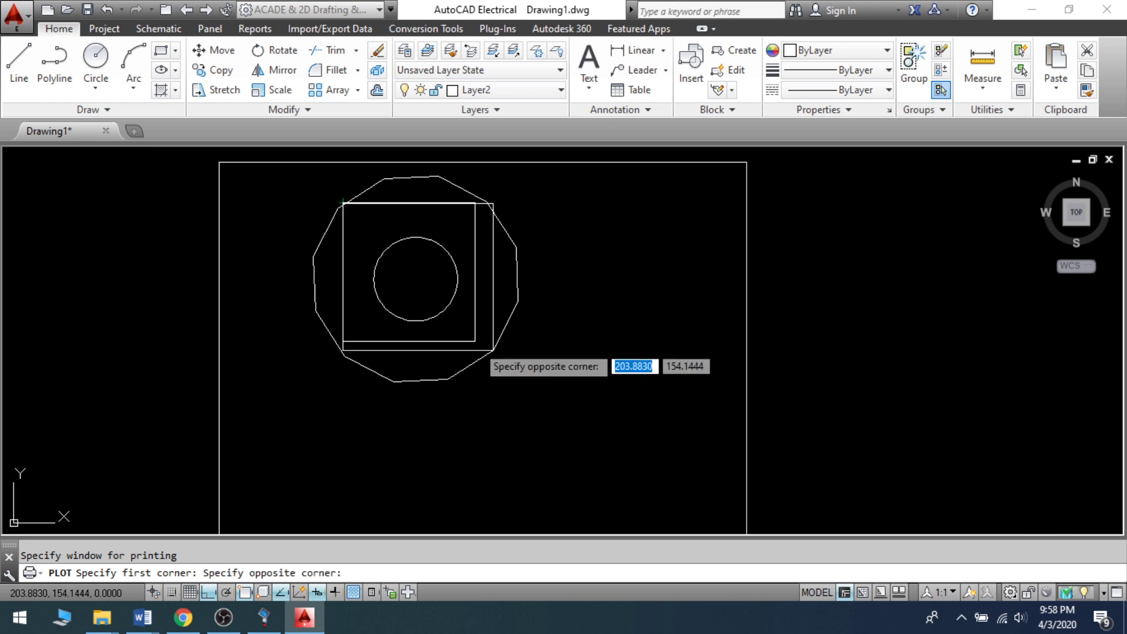
pyautogui.scroll(3, 487, 351)
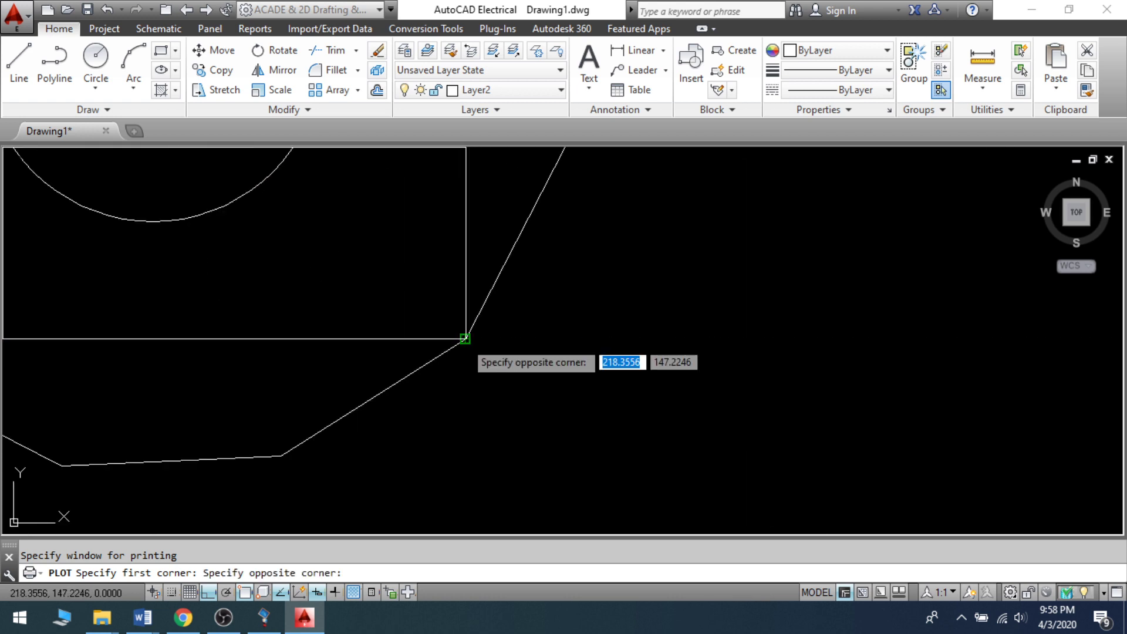
pyautogui.click(465, 339)
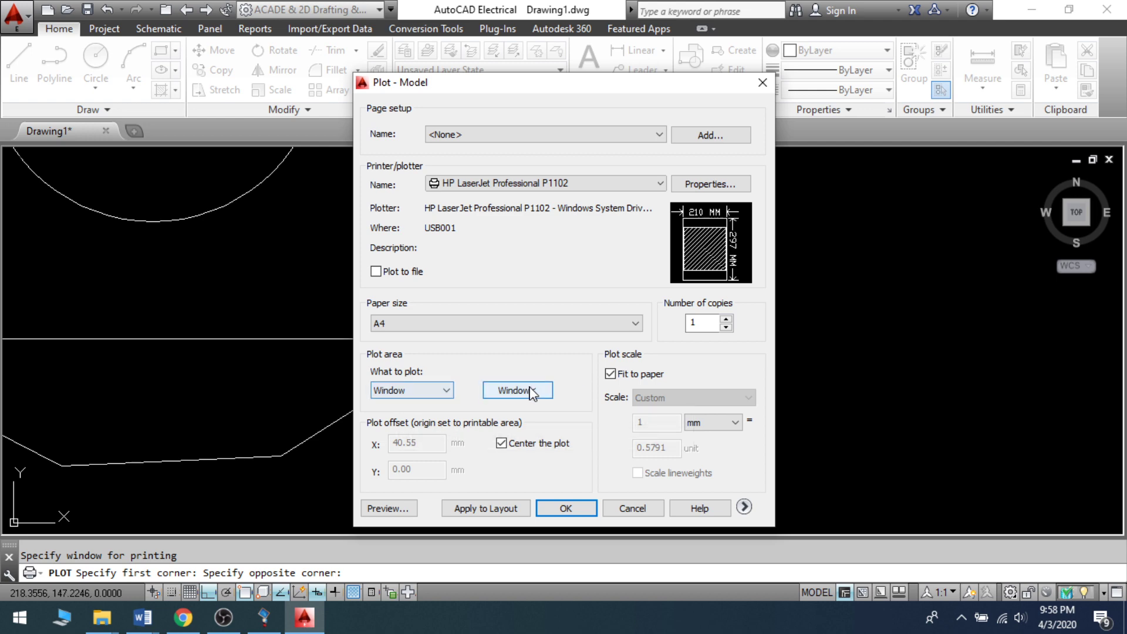
pyautogui.click(387, 509)
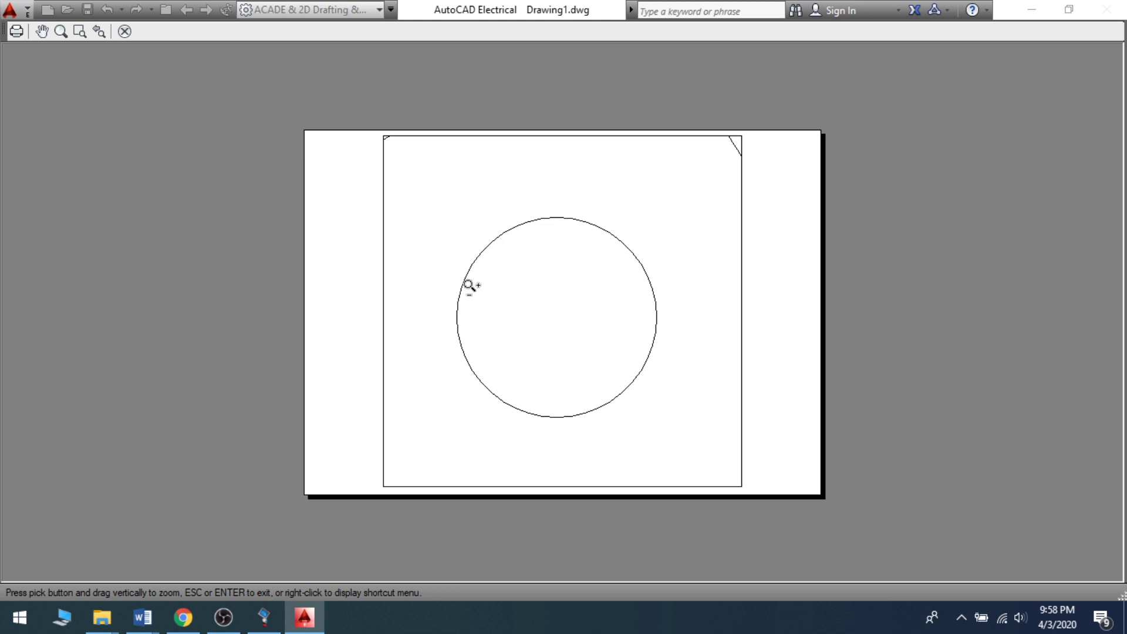
pyautogui.press('Escape')
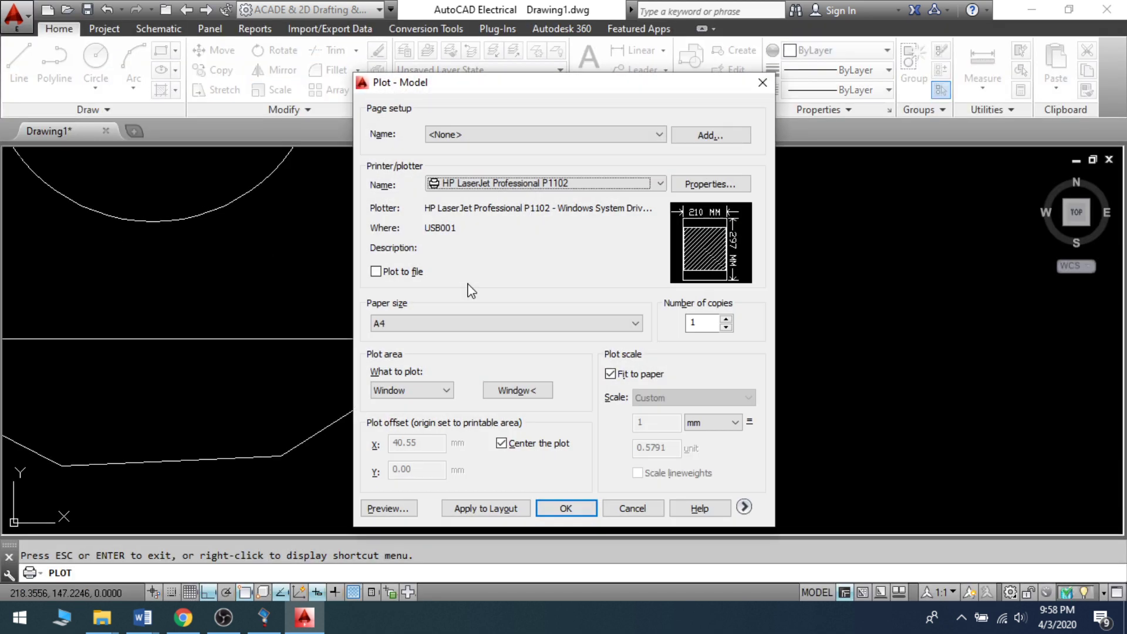
# Switch the printer to DWG To PDF.pc3, keep ISO expand A4 paper, and confirm.
pyautogui.click(599, 185)
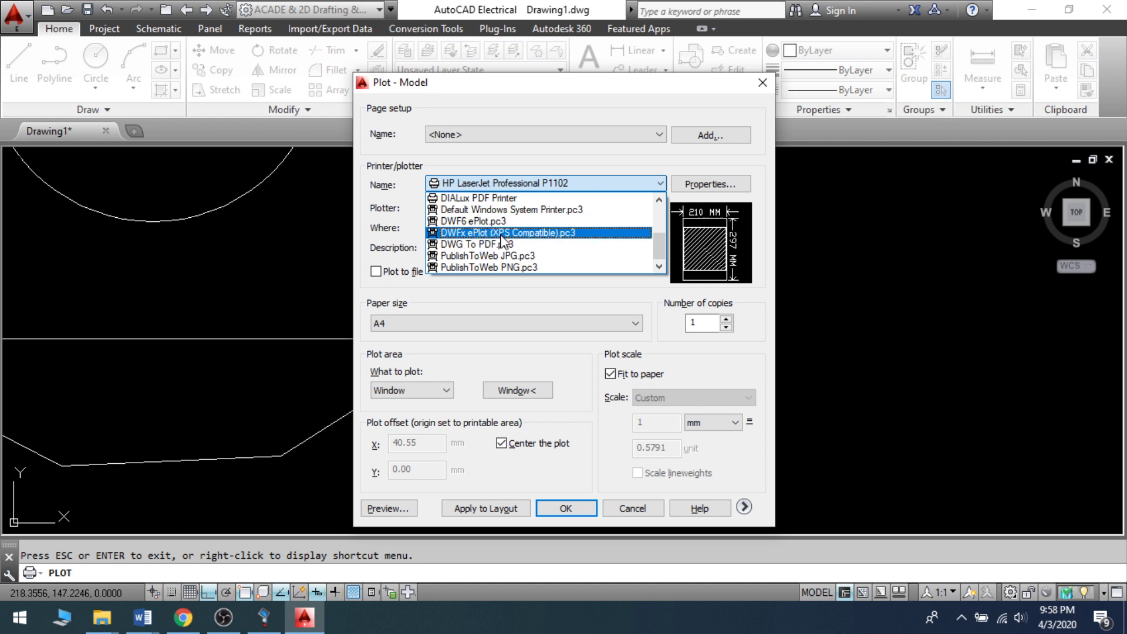
pyautogui.click(464, 247)
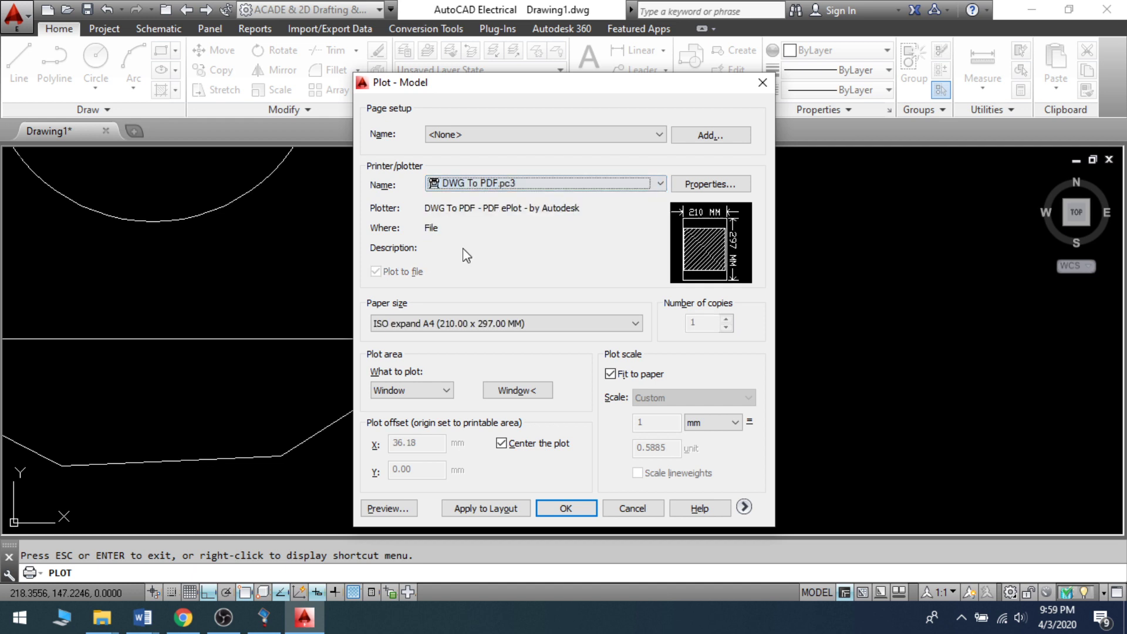
pyautogui.click(429, 324)
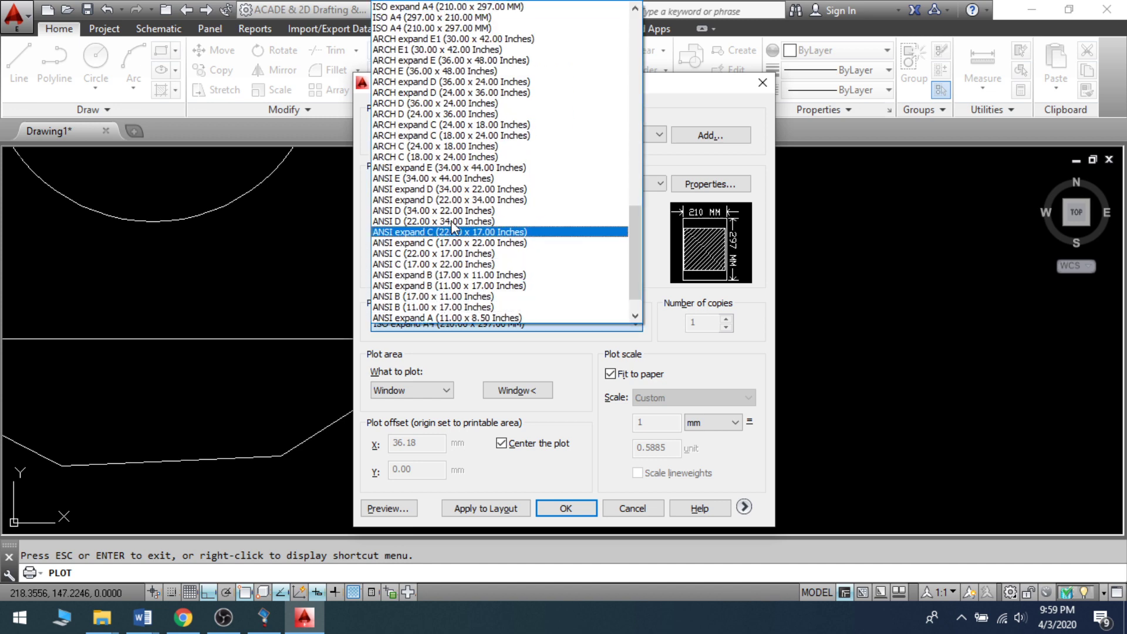
pyautogui.click(476, 376)
pyautogui.click(566, 508)
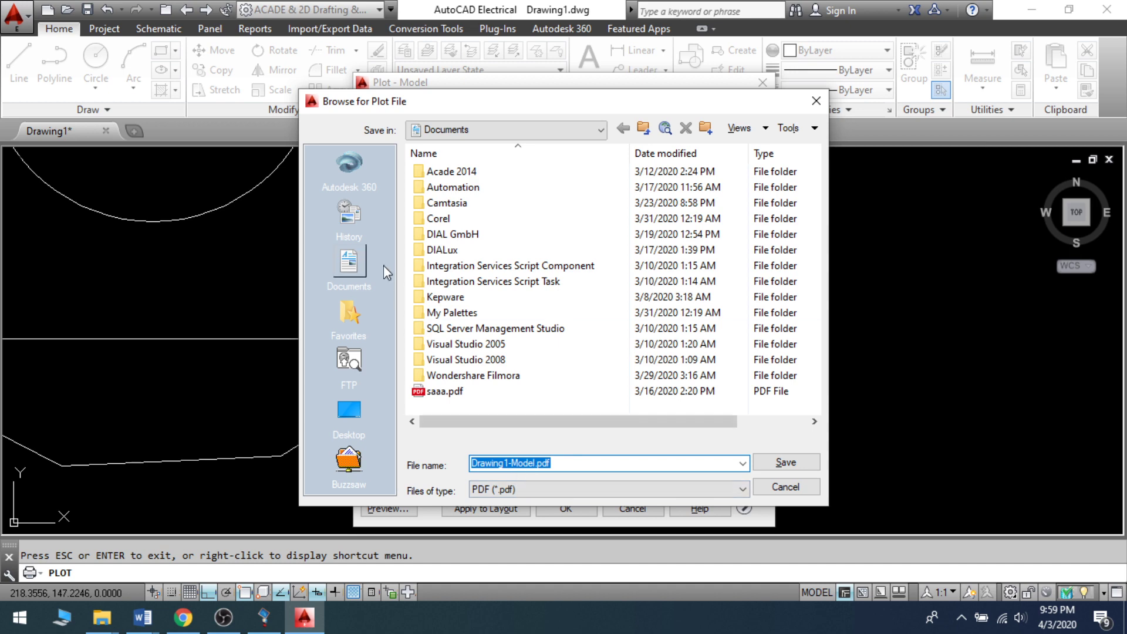
# Save Drawing1-Model.pdf to the Desktop, close the PDF, and zoom to extents.
pyautogui.click(349, 411)
pyautogui.click(786, 462)
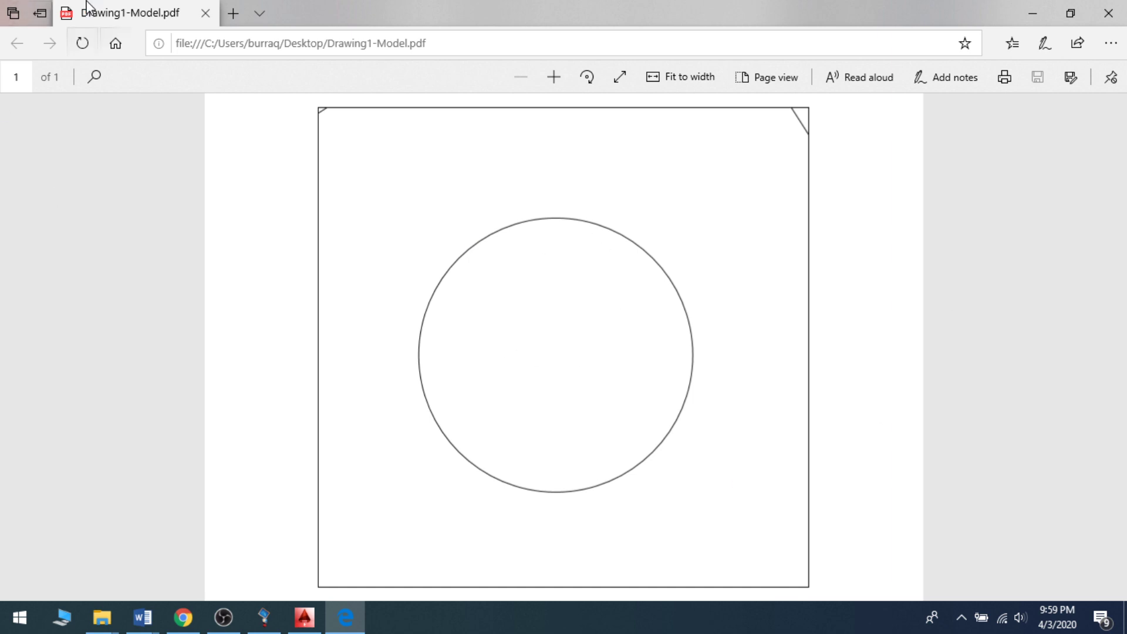
pyautogui.click(1108, 12)
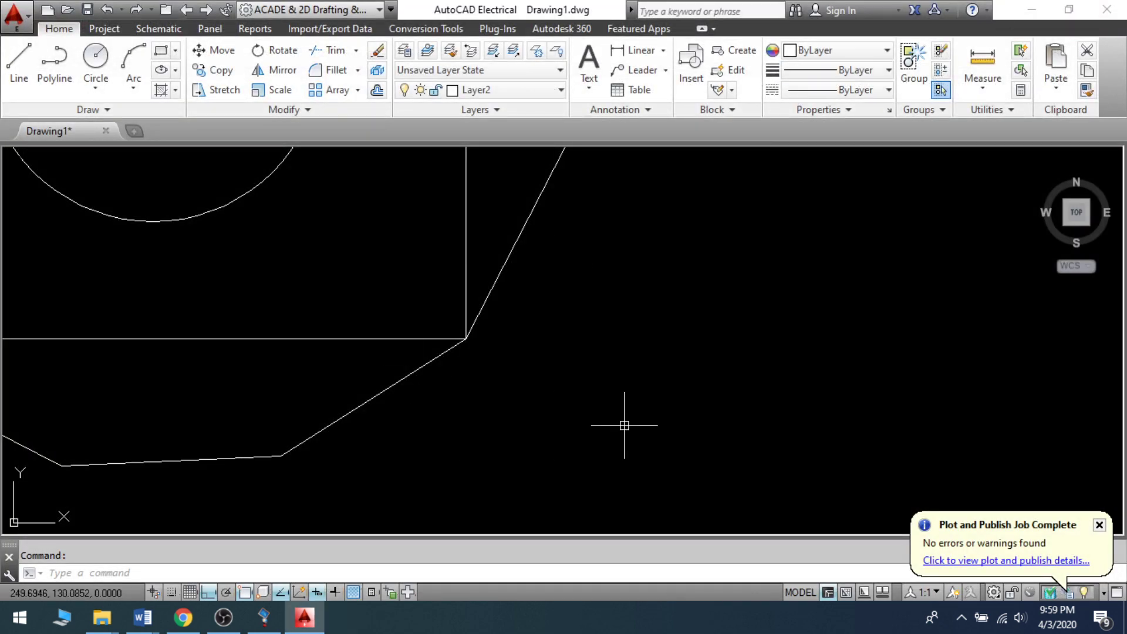
pyautogui.scroll(-5, 625, 423)
pyautogui.middleClick(624, 418)
pyautogui.middleClick(624, 419)
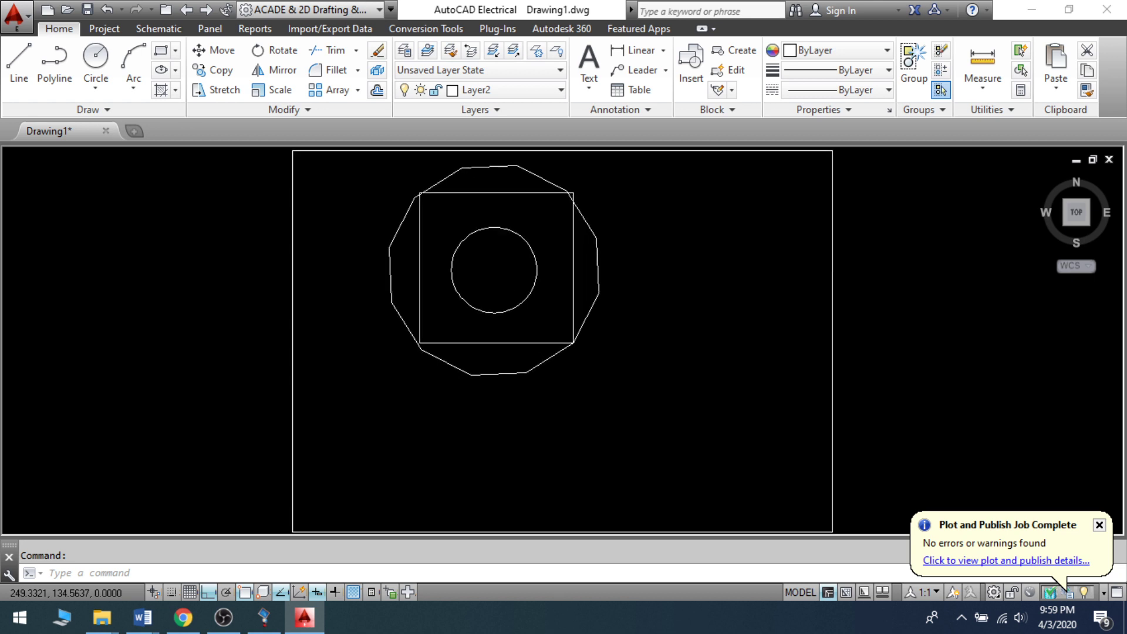